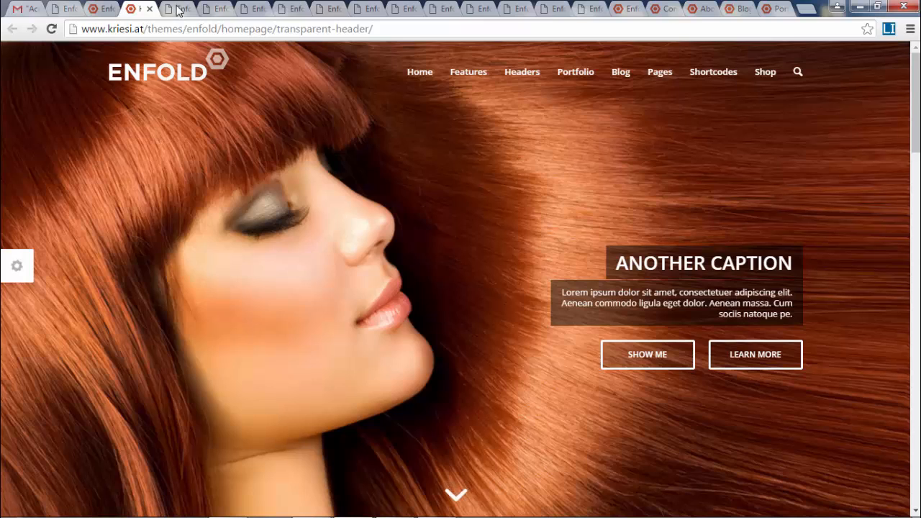
Scroll through the Enfold shop demo and the Enfold business flat demo.
{"action": "left_click", "coordinate": [177, 10]}
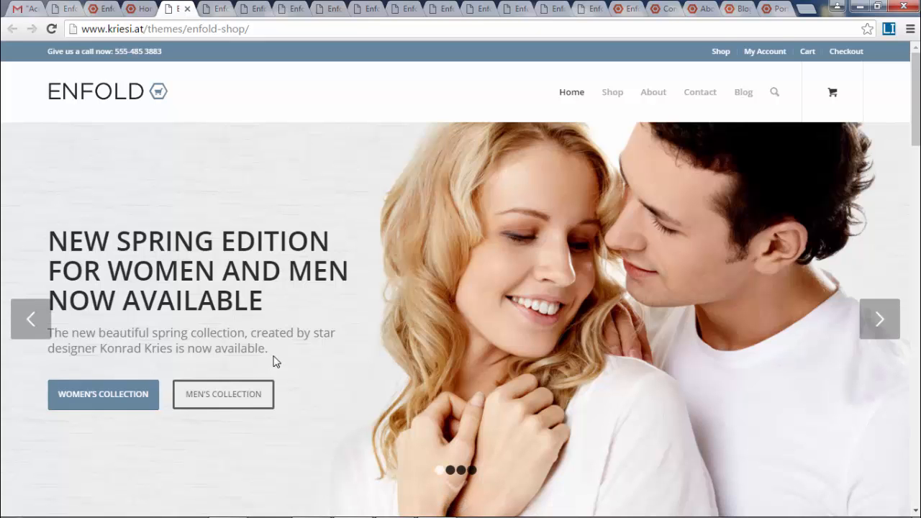
{"action": "scroll", "coordinate": [274, 361], "scroll_direction": "down", "scroll_amount": 10}
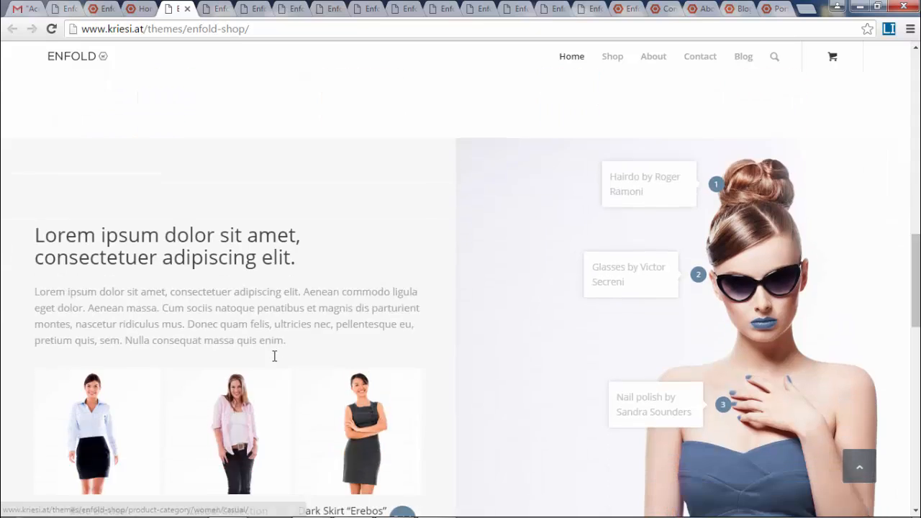
{"action": "scroll", "coordinate": [274, 358], "scroll_direction": "down", "scroll_amount": 15}
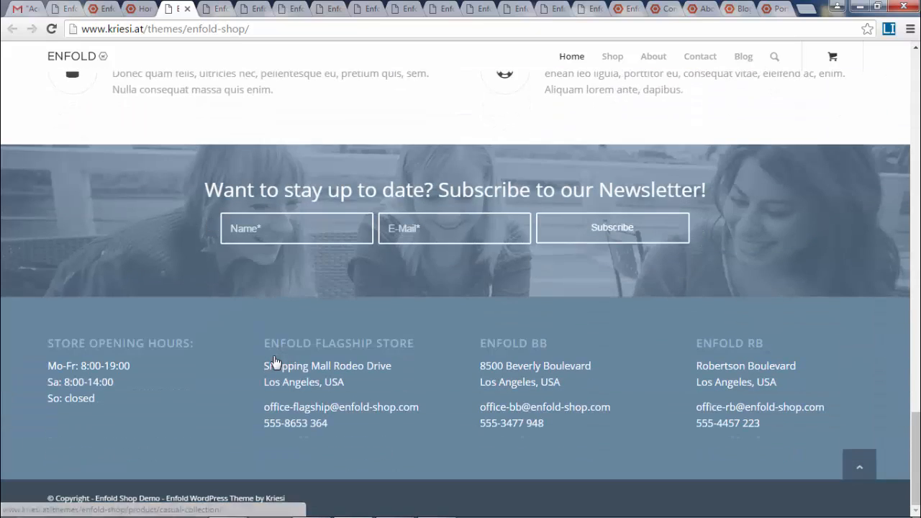
{"action": "left_click", "coordinate": [218, 10]}
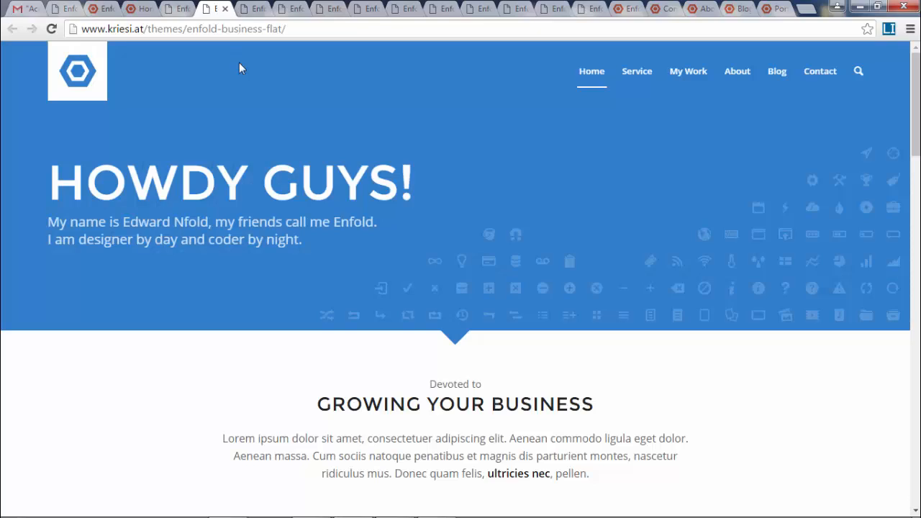
{"action": "scroll", "coordinate": [624, 234], "scroll_direction": "down", "scroll_amount": 11}
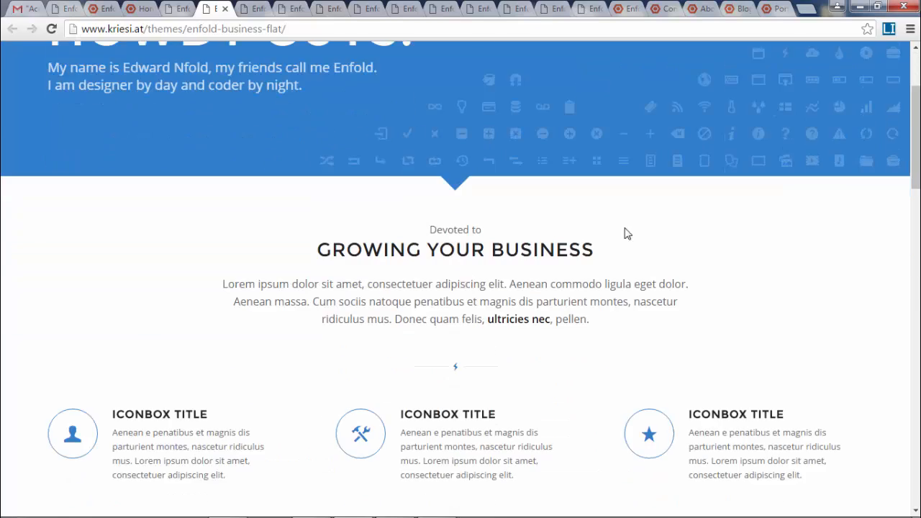
{"action": "scroll", "coordinate": [624, 234], "scroll_direction": "down", "scroll_amount": 12}
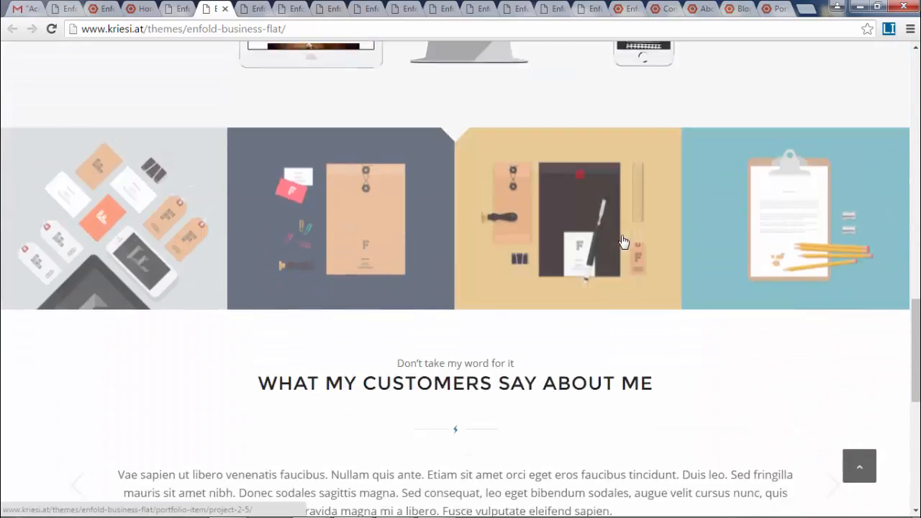
{"action": "scroll", "coordinate": [448, 257], "scroll_direction": "up", "scroll_amount": 15}
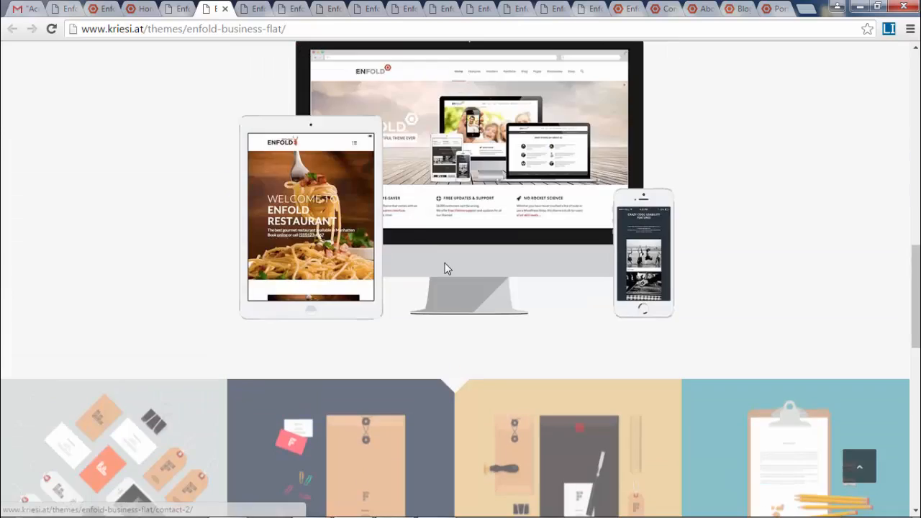
View the Photography demo's portfolio, scroll the Lifestyle blog demo, then bring up the Restaurant demo.
{"action": "left_click", "coordinate": [250, 9]}
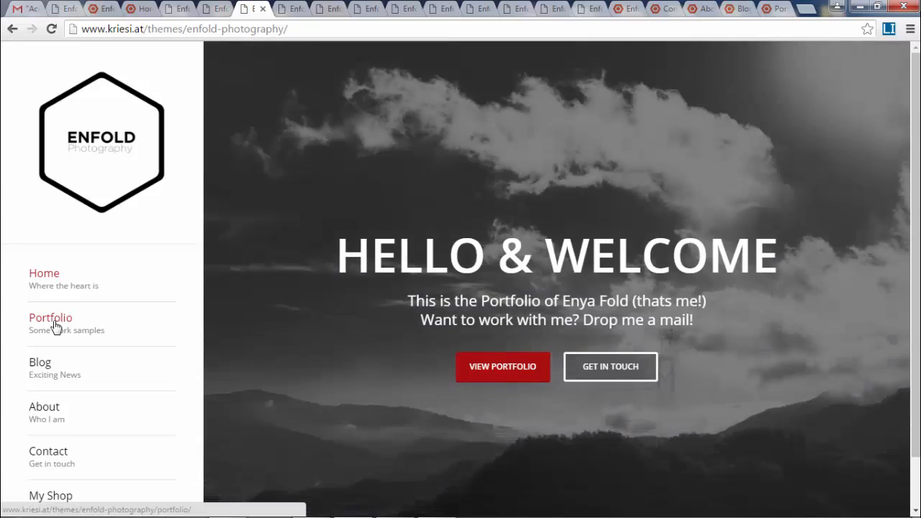
{"action": "left_click", "coordinate": [56, 324]}
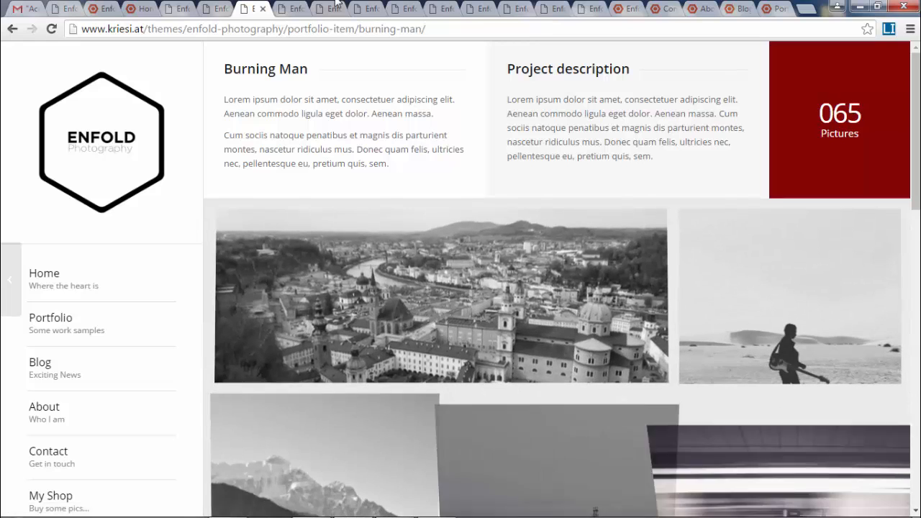
{"action": "left_click", "coordinate": [288, 8]}
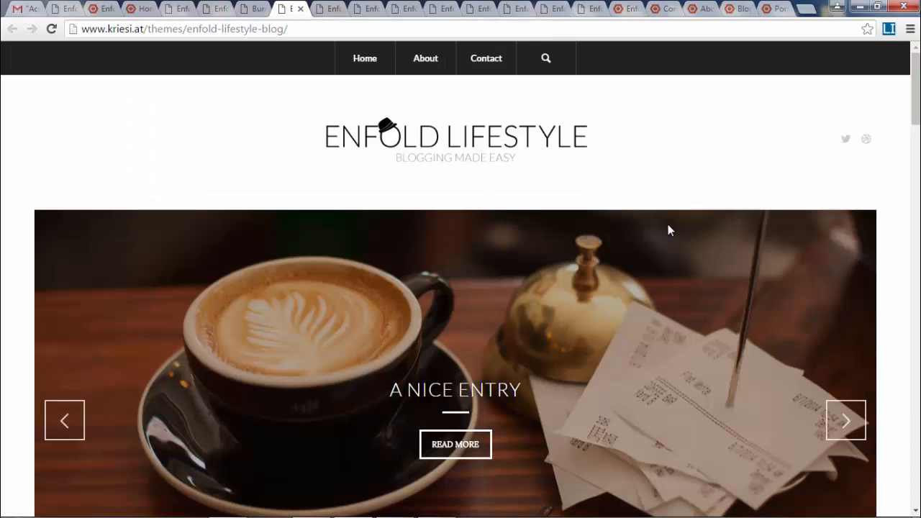
{"action": "scroll", "coordinate": [644, 253], "scroll_direction": "down", "scroll_amount": 8}
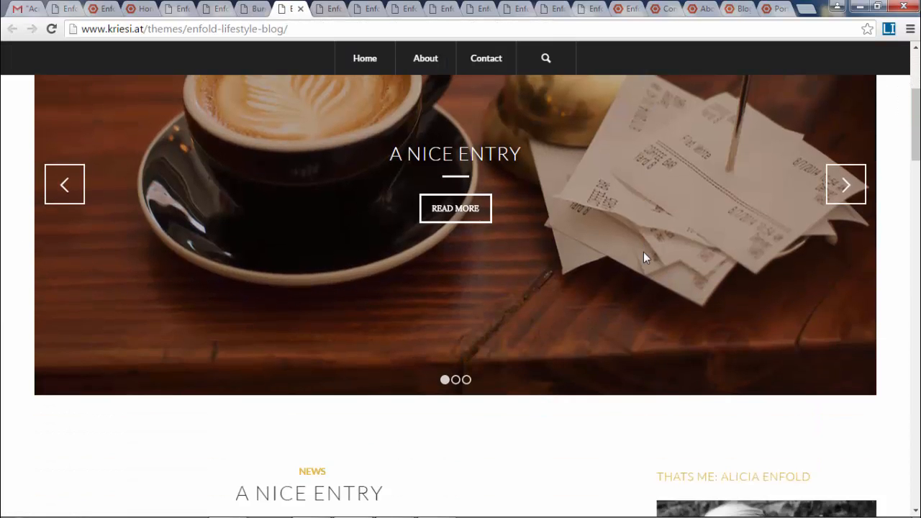
{"action": "scroll", "coordinate": [645, 257], "scroll_direction": "down", "scroll_amount": 15}
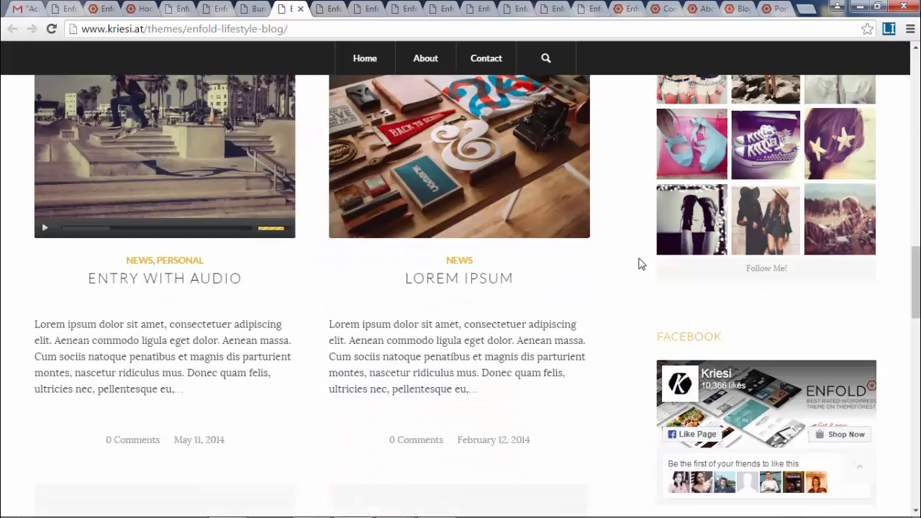
{"action": "scroll", "coordinate": [639, 264], "scroll_direction": "down", "scroll_amount": 10}
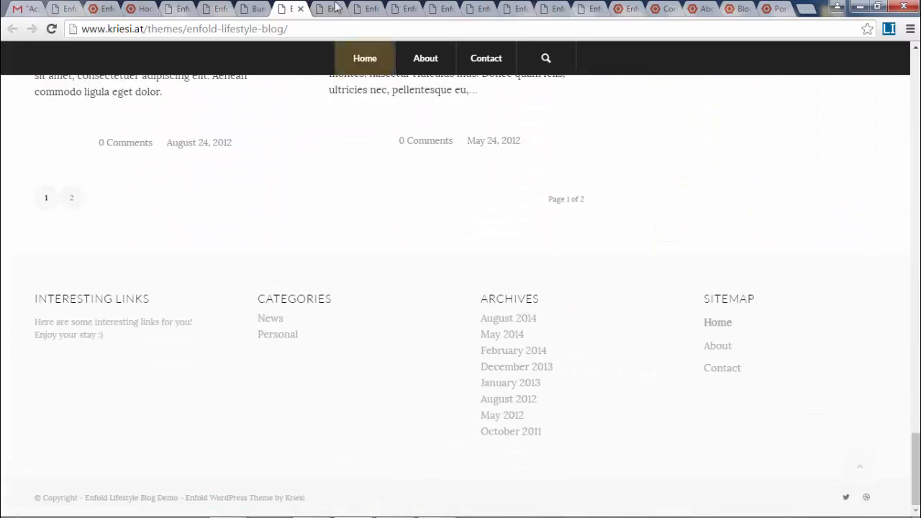
{"action": "left_click", "coordinate": [337, 8]}
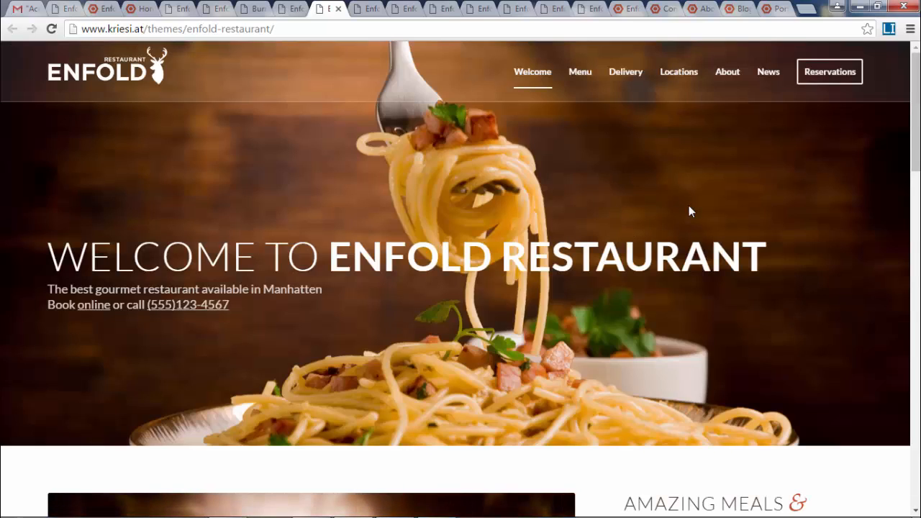
Scroll the Restaurant demo, then look at the Coming Soon countdown demo's heading.
{"action": "scroll", "coordinate": [688, 211], "scroll_direction": "down", "scroll_amount": 8}
{"action": "scroll", "coordinate": [676, 225], "scroll_direction": "down", "scroll_amount": 10}
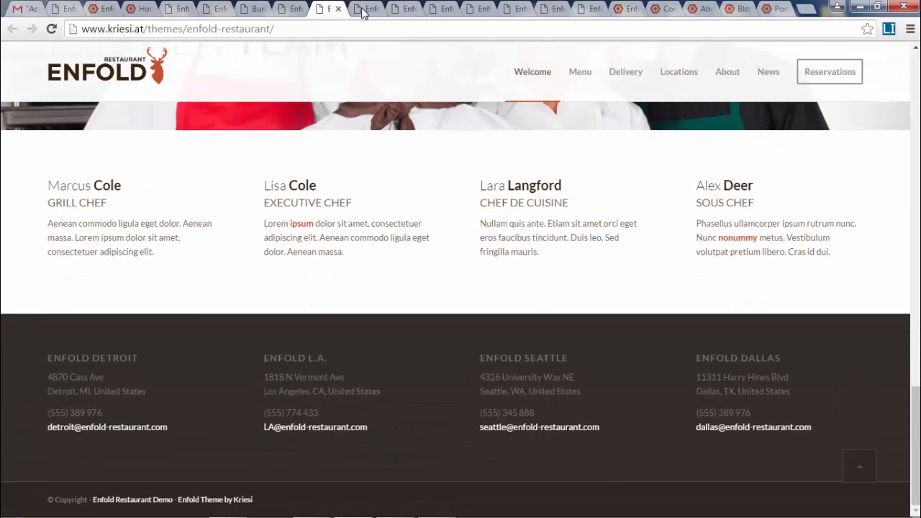
{"action": "left_click", "coordinate": [365, 9]}
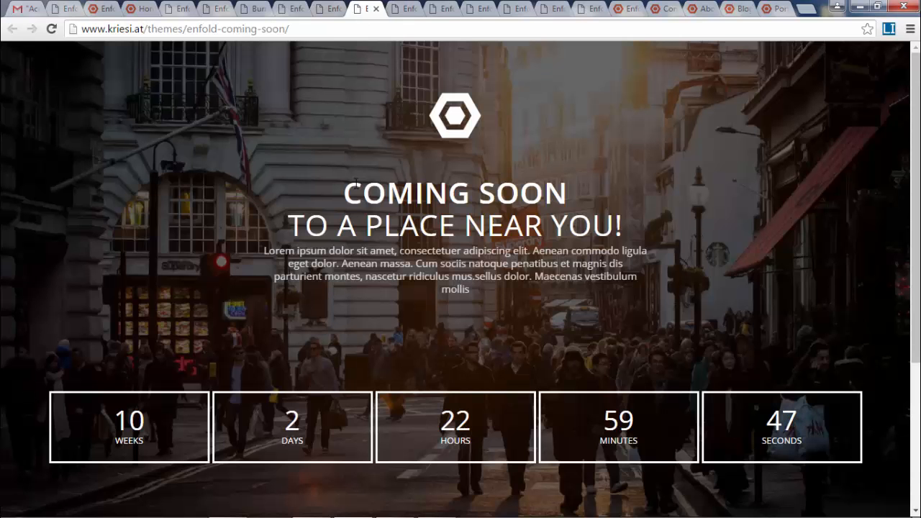
{"action": "left_click_drag", "start_coordinate": [356, 183], "coordinate": [635, 219]}
{"action": "left_click", "coordinate": [707, 250]}
Scroll through the Enfold Construction demo and the Enfold wedding demo.
{"action": "left_click", "coordinate": [403, 11]}
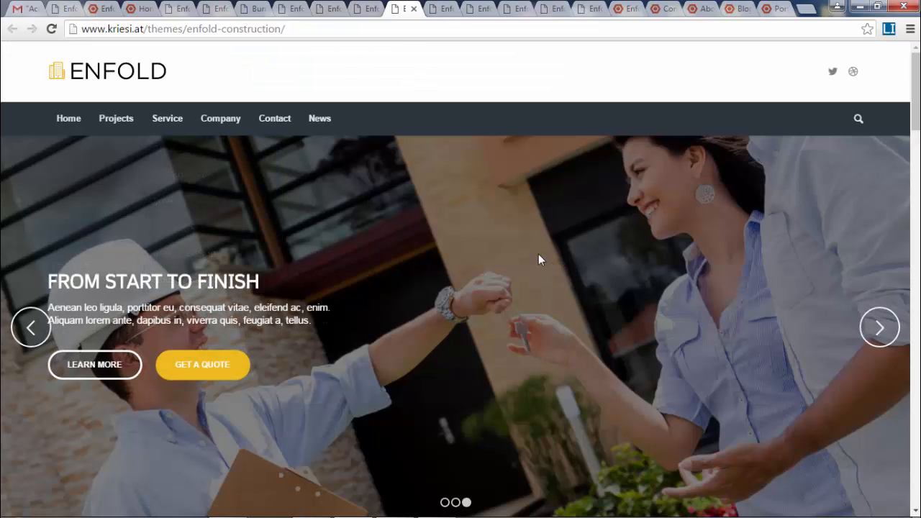
{"action": "scroll", "coordinate": [721, 278], "scroll_direction": "down", "scroll_amount": 2}
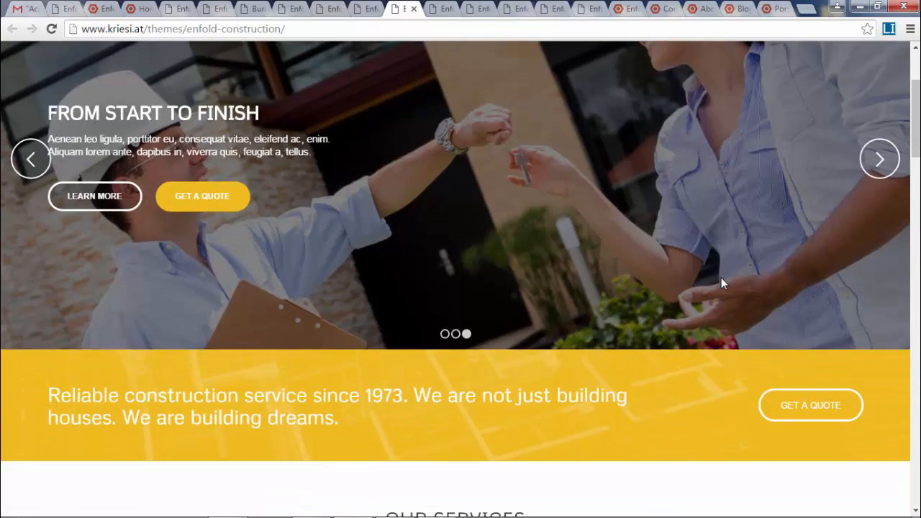
{"action": "scroll", "coordinate": [721, 278], "scroll_direction": "down", "scroll_amount": 4}
{"action": "scroll", "coordinate": [719, 281], "scroll_direction": "down", "scroll_amount": 10}
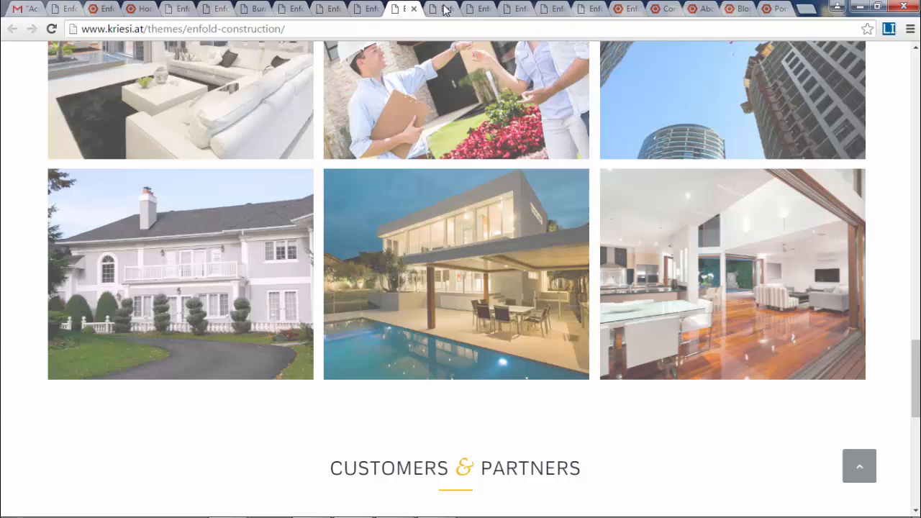
{"action": "left_click", "coordinate": [444, 9]}
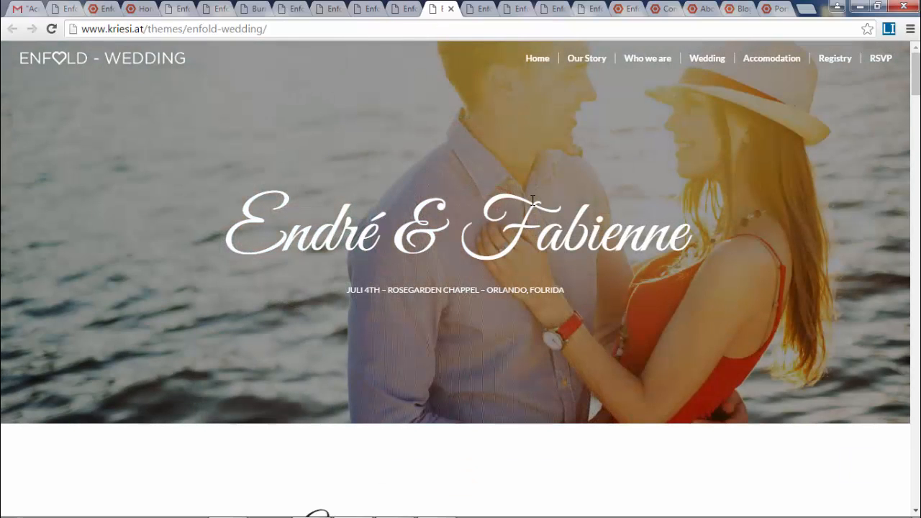
{"action": "scroll", "coordinate": [543, 202], "scroll_direction": "down", "scroll_amount": 8}
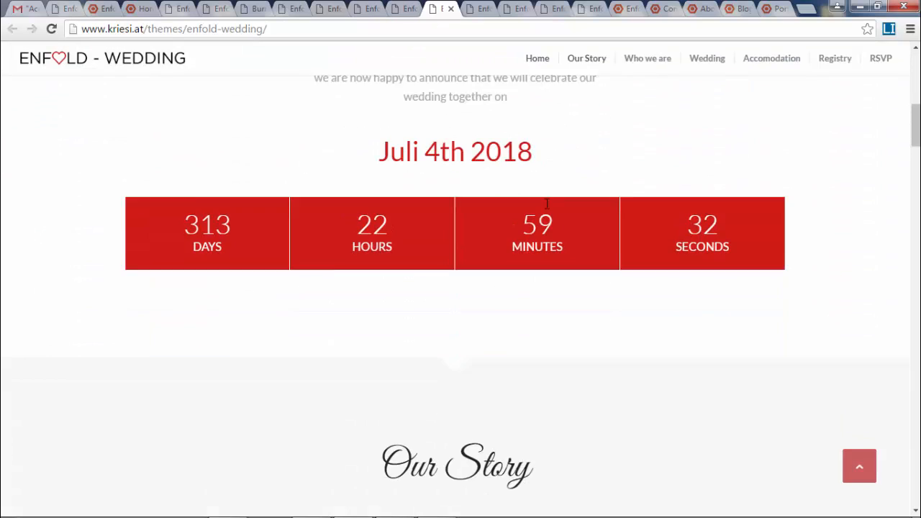
{"action": "scroll", "coordinate": [546, 204], "scroll_direction": "down", "scroll_amount": 10}
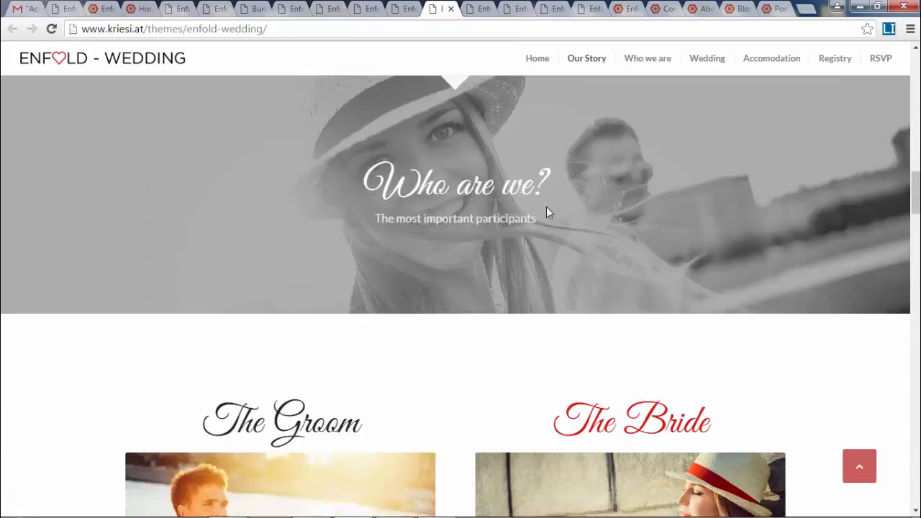
{"action": "scroll", "coordinate": [547, 215], "scroll_direction": "down", "scroll_amount": 10}
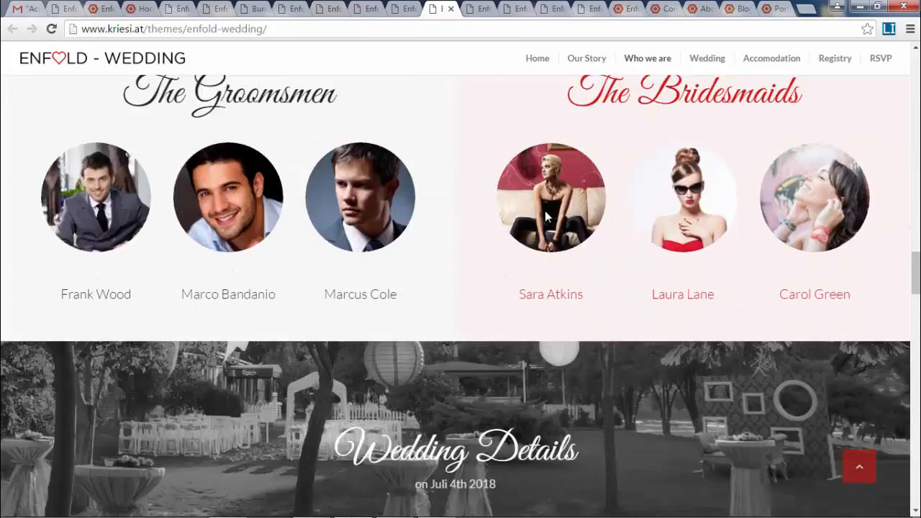
{"action": "scroll", "coordinate": [545, 212], "scroll_direction": "down", "scroll_amount": 12}
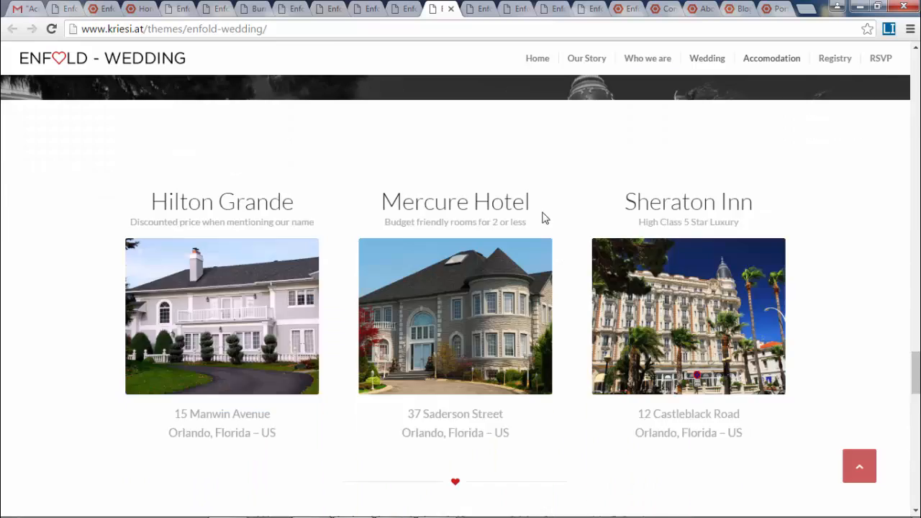
{"action": "scroll", "coordinate": [544, 216], "scroll_direction": "down", "scroll_amount": 9}
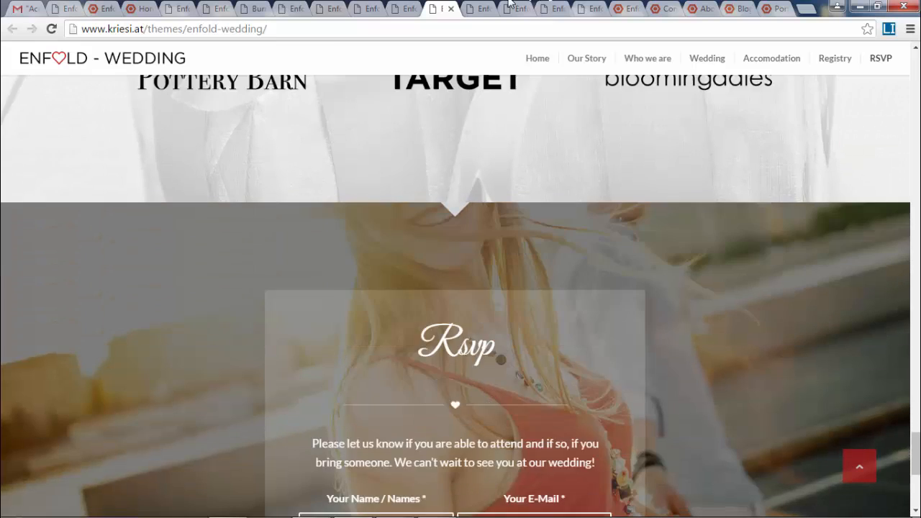
Scroll through the resume, health coach, Gym and App demos, ending on Choose a Demo.
{"action": "left_click", "coordinate": [478, 12]}
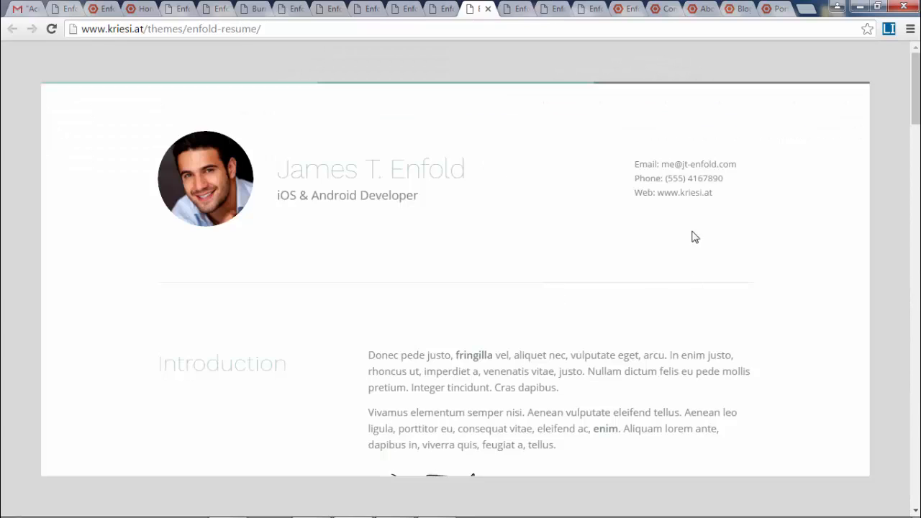
{"action": "mouse_move", "coordinate": [915, 82]}
{"action": "left_mouse_down"}
{"action": "mouse_move", "coordinate": [911, 431]}
{"action": "mouse_move", "coordinate": [914, 65]}
{"action": "left_mouse_up"}
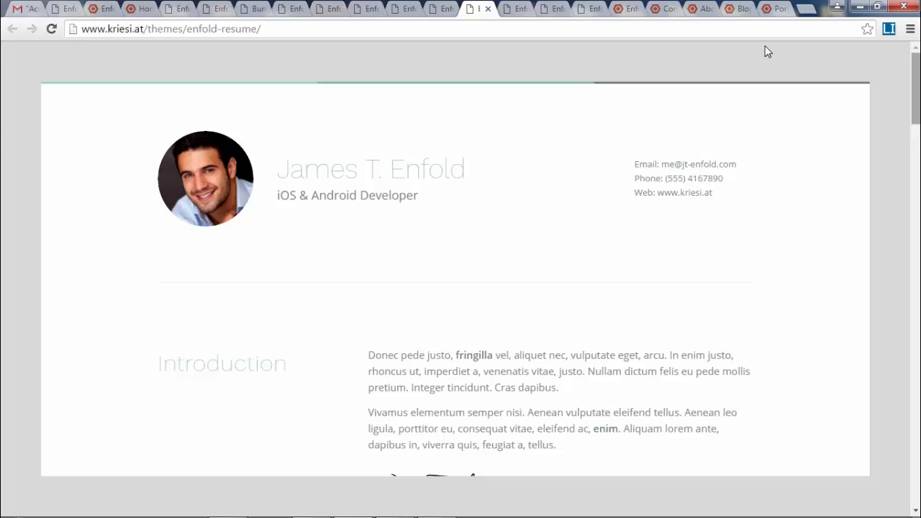
{"action": "left_click", "coordinate": [518, 7]}
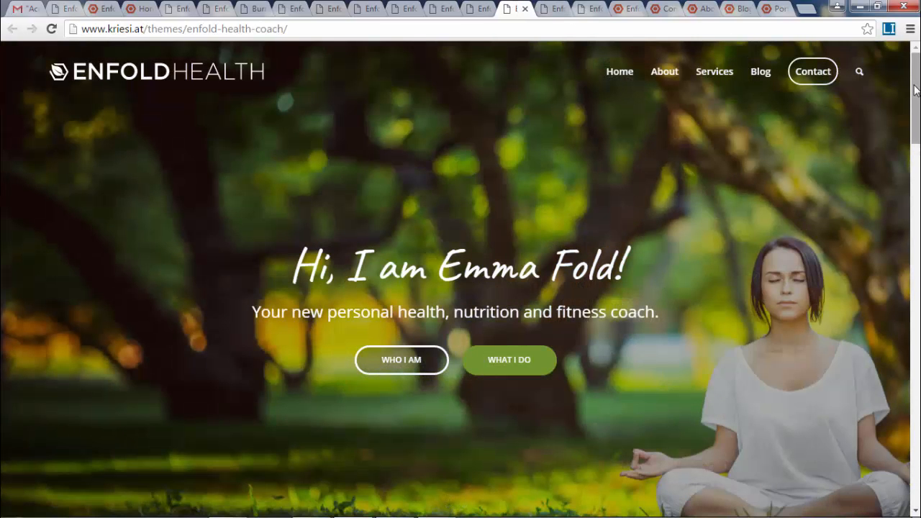
{"action": "left_click_drag", "start_coordinate": [915, 99], "coordinate": [915, 507]}
{"action": "left_click", "coordinate": [548, 9]}
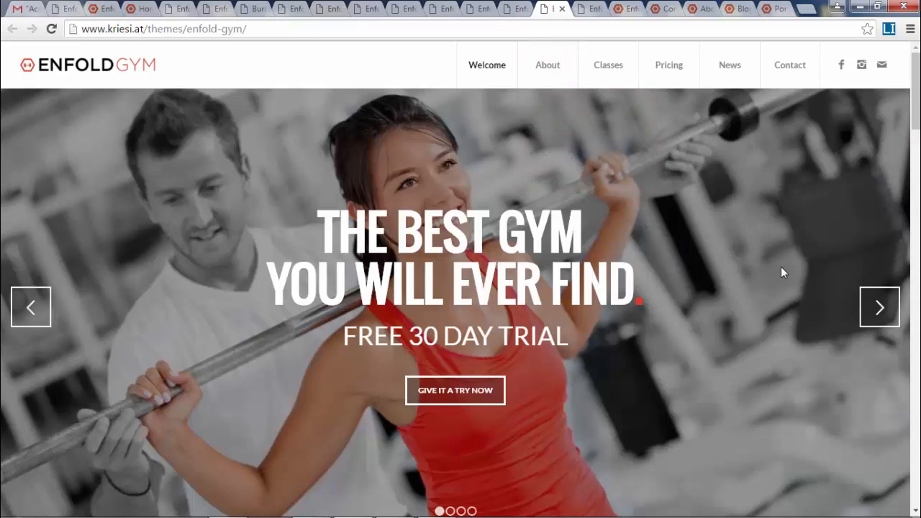
{"action": "left_click_drag", "start_coordinate": [915, 101], "coordinate": [918, 475]}
{"action": "left_click", "coordinate": [588, 7]}
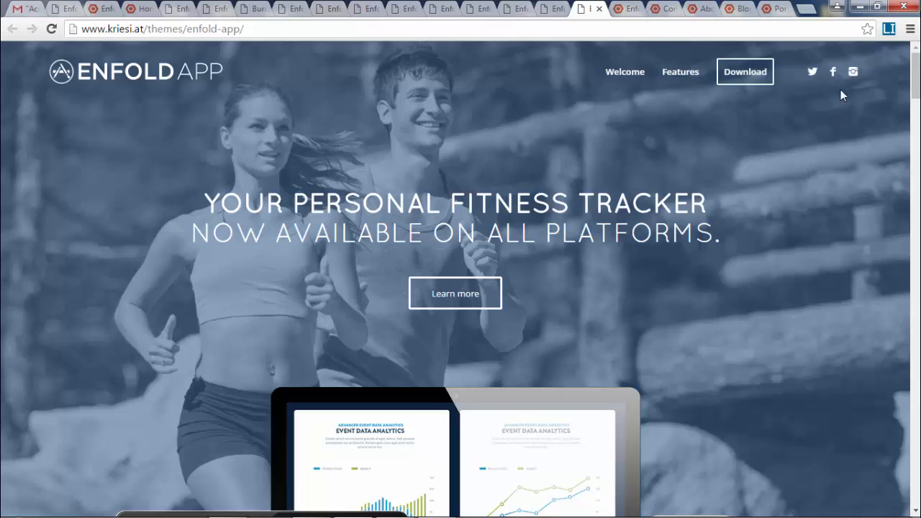
{"action": "left_click_drag", "start_coordinate": [918, 81], "coordinate": [915, 504]}
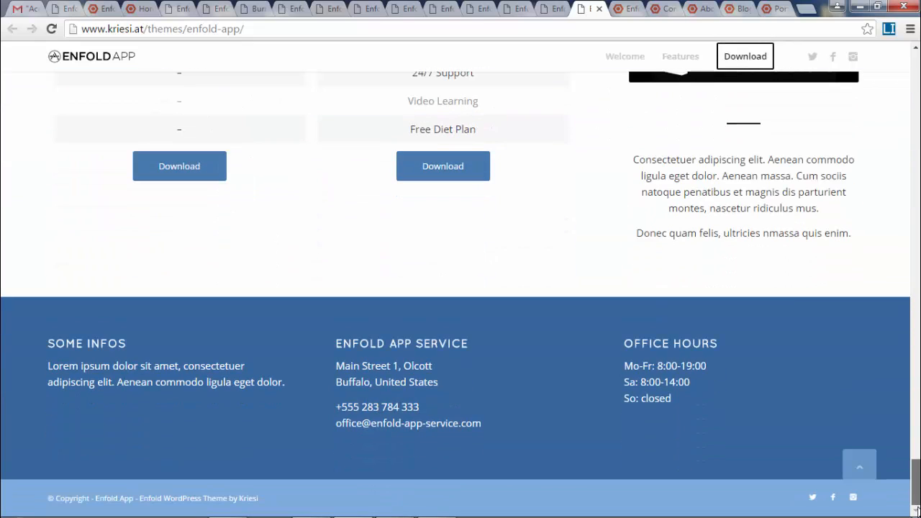
{"action": "left_click", "coordinate": [626, 10]}
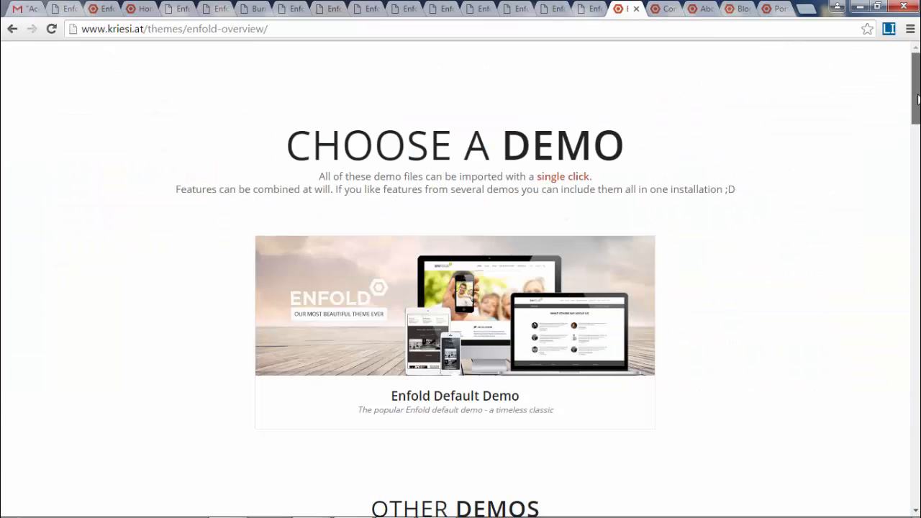
{"action": "left_click_drag", "start_coordinate": [918, 98], "coordinate": [919, 257]}
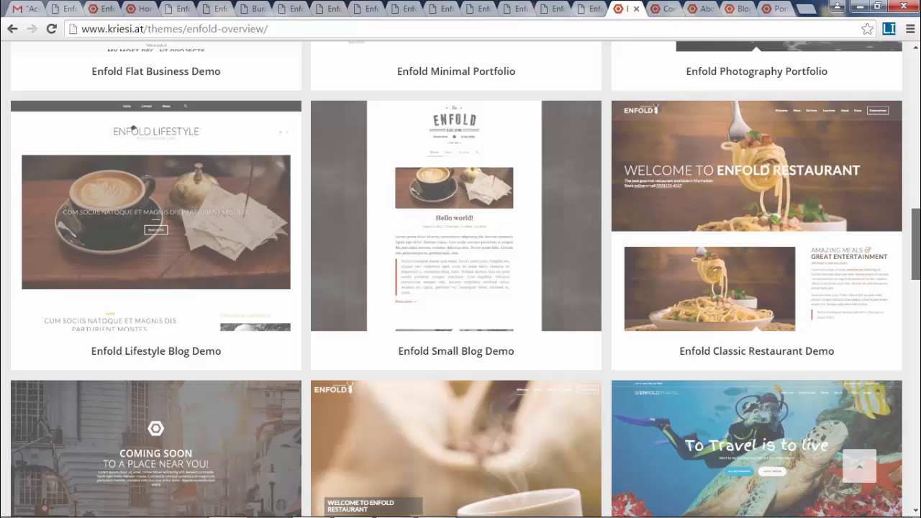
{"action": "left_click_drag", "start_coordinate": [919, 256], "coordinate": [919, 102]}
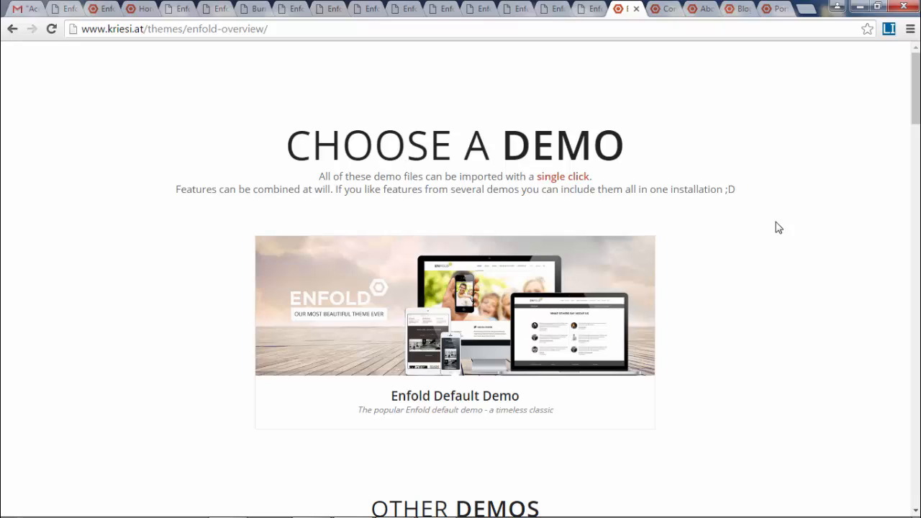
Scroll through the Enfold Contact, About Us and Blog page demos.
{"action": "left_click", "coordinate": [661, 10]}
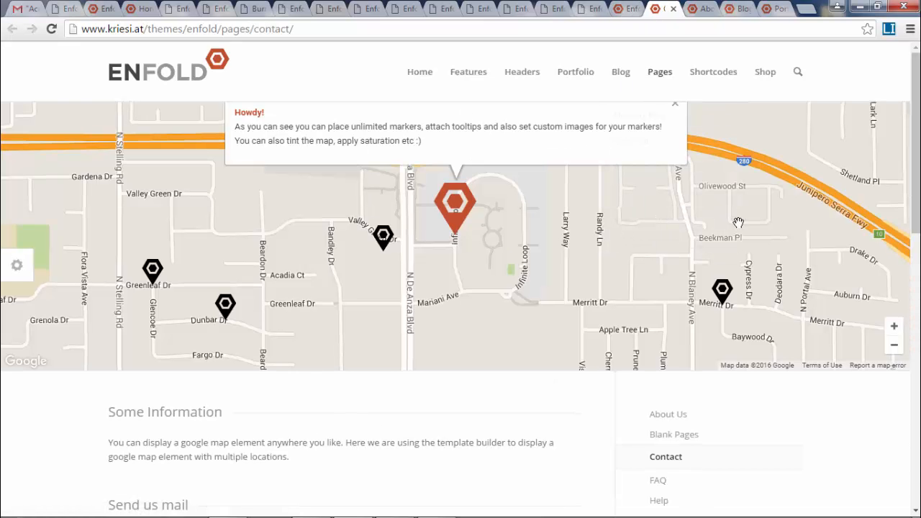
{"action": "scroll", "coordinate": [738, 228], "scroll_direction": "down", "scroll_amount": 4}
{"action": "scroll", "coordinate": [741, 229], "scroll_direction": "down", "scroll_amount": 2}
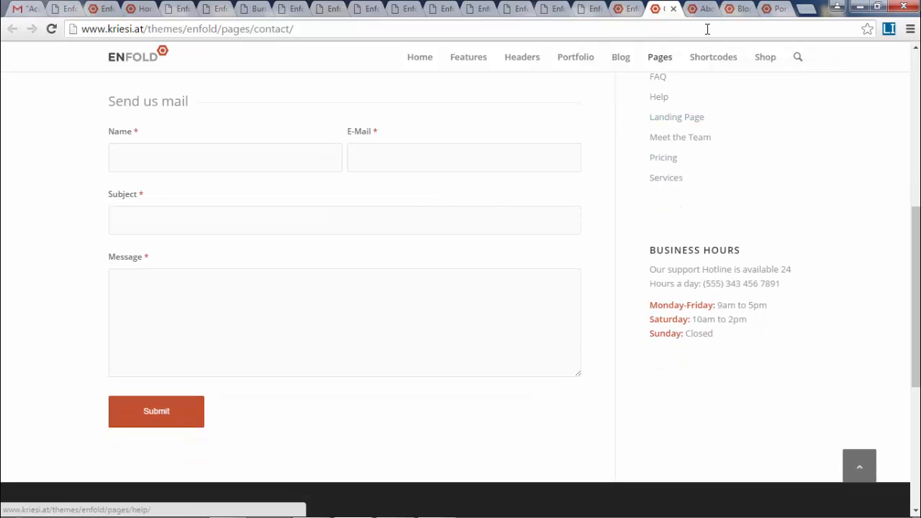
{"action": "left_click", "coordinate": [701, 10]}
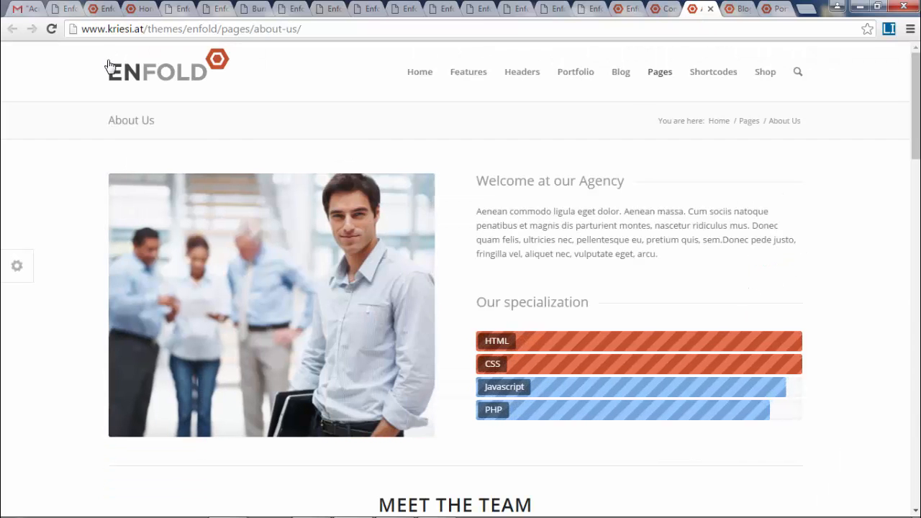
{"action": "left_click", "coordinate": [735, 9]}
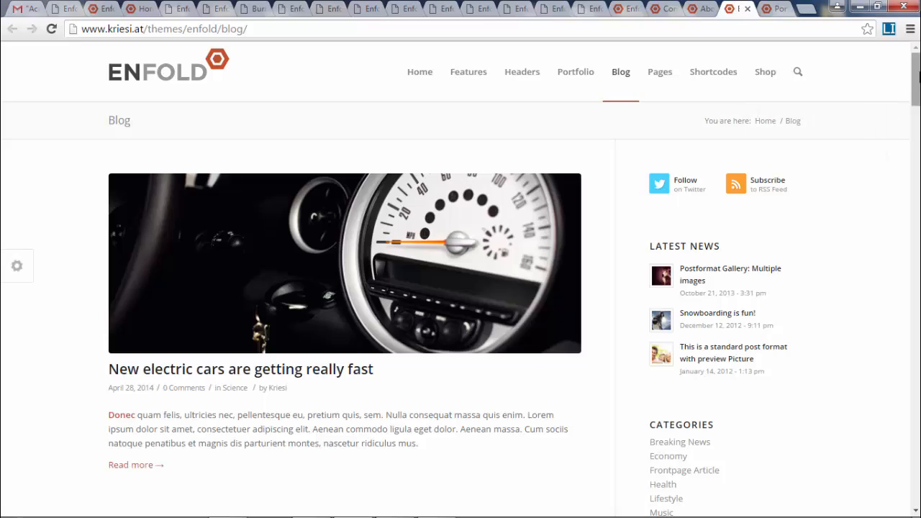
{"action": "left_click_drag", "start_coordinate": [915, 75], "coordinate": [889, 478]}
Scroll the Portfolio page demo, then view the Travel and transparent-header homepage demos.
{"action": "left_click", "coordinate": [775, 8]}
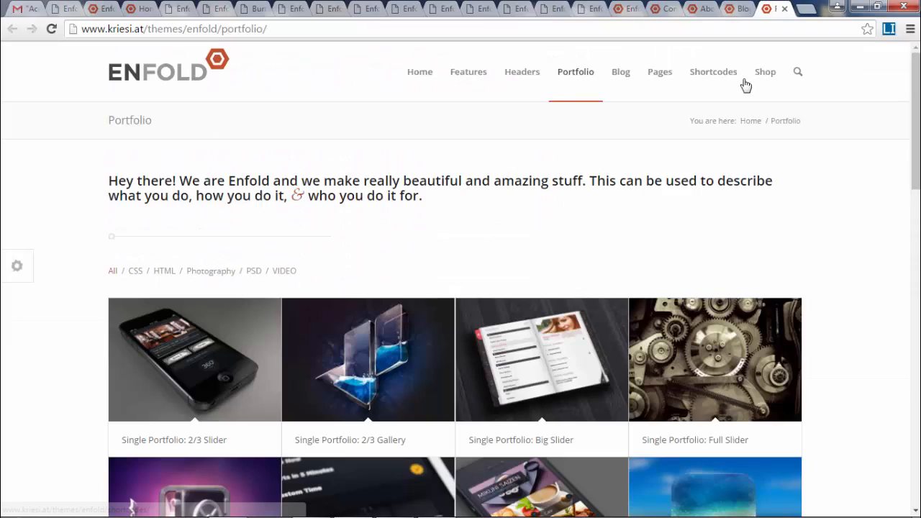
{"action": "scroll", "coordinate": [917, 151], "scroll_direction": "down", "scroll_amount": 3}
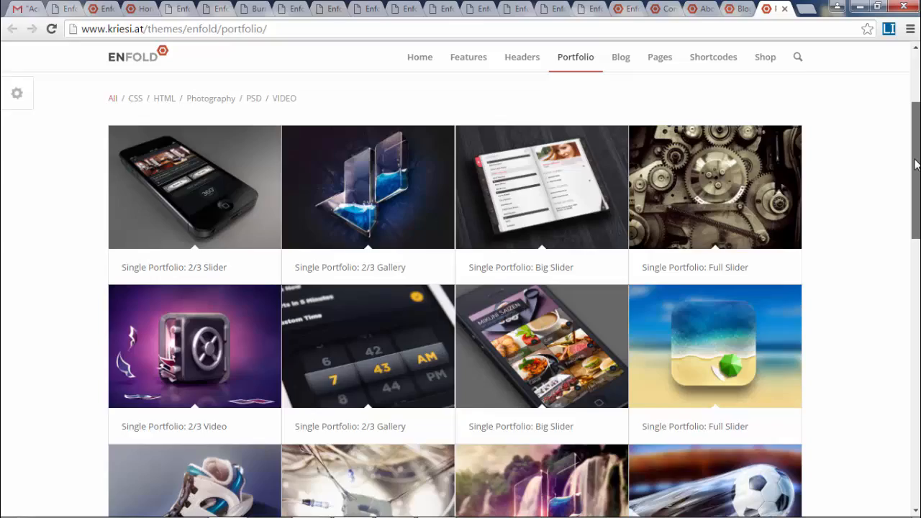
{"action": "left_click_drag", "start_coordinate": [917, 164], "coordinate": [915, 323]}
{"action": "left_click_drag", "start_coordinate": [915, 280], "coordinate": [916, 88]}
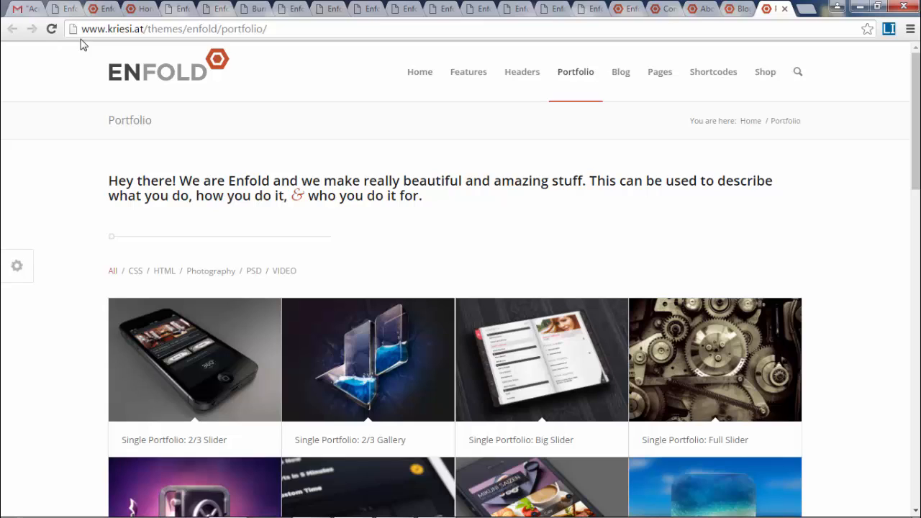
{"action": "left_click", "coordinate": [62, 10]}
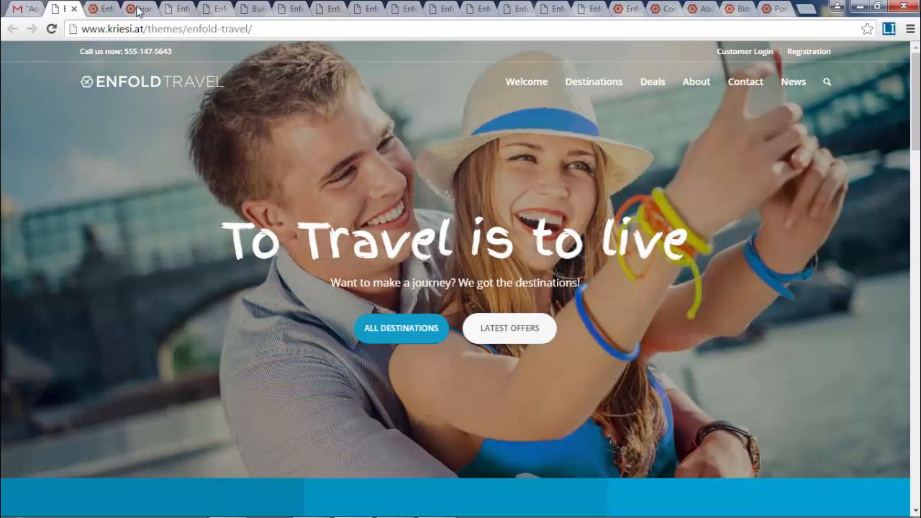
{"action": "left_click", "coordinate": [137, 9]}
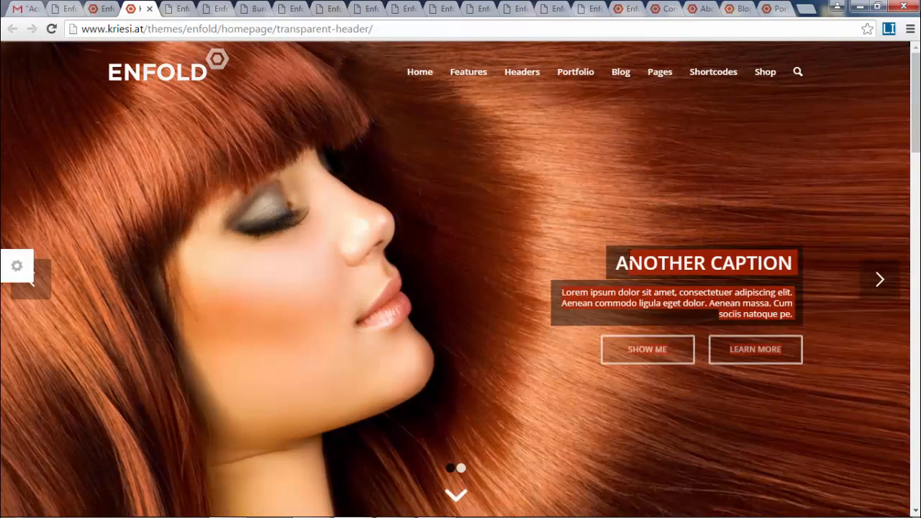
Advance the transparent-header hero slider to the next slide, then return to Travel.
{"action": "left_click", "coordinate": [583, 275]}
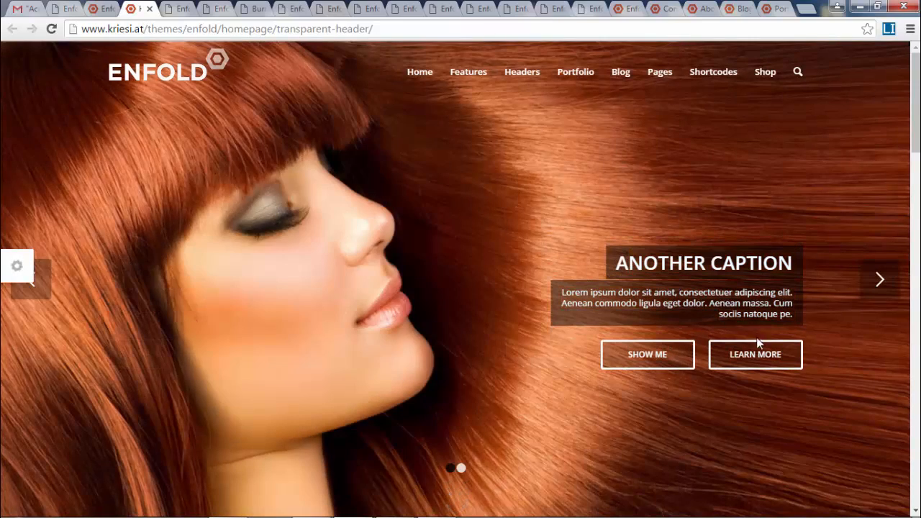
{"action": "left_click", "coordinate": [885, 285]}
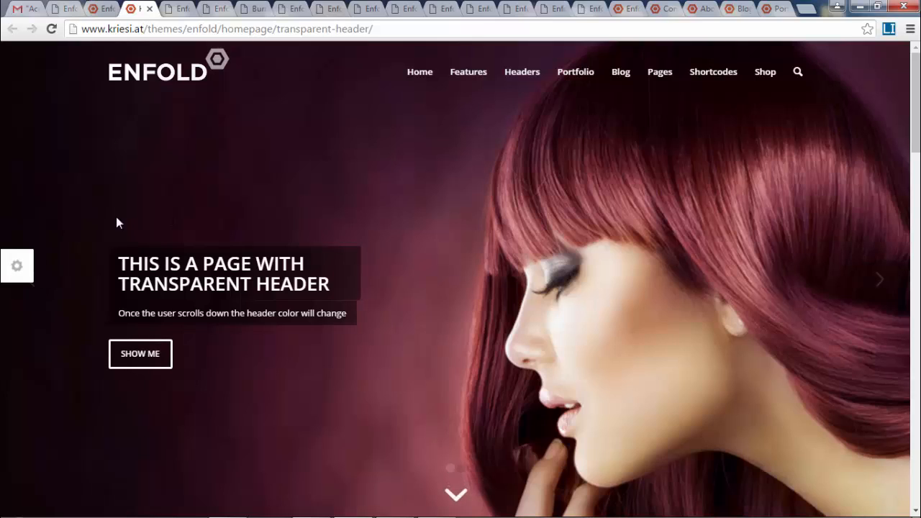
{"action": "left_click", "coordinate": [66, 10]}
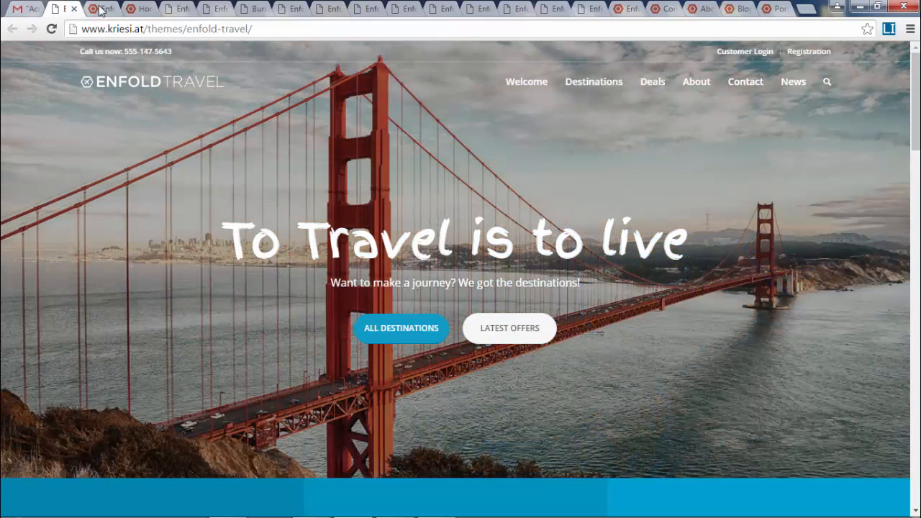
Scroll down the main Enfold demo homepage and back up to its banner.
{"action": "left_click", "coordinate": [100, 8]}
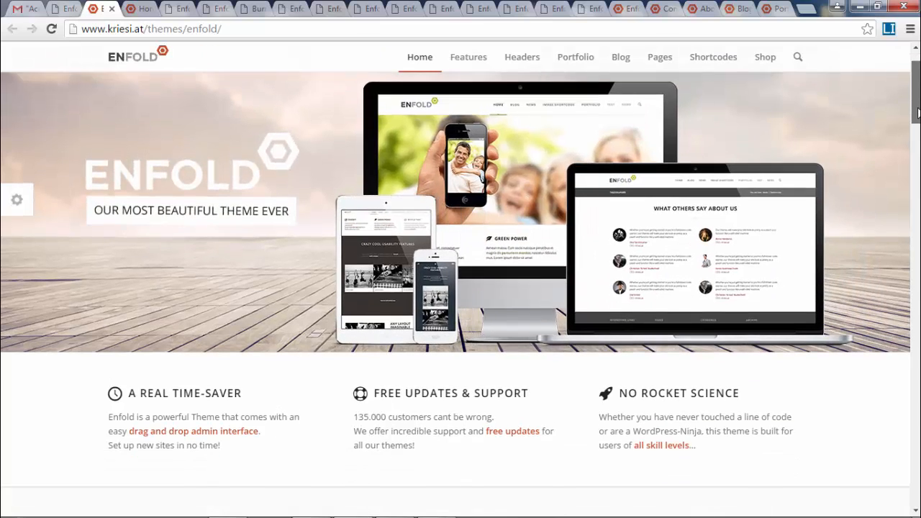
{"action": "scroll", "coordinate": [328, 160], "scroll_direction": "down", "scroll_amount": 4}
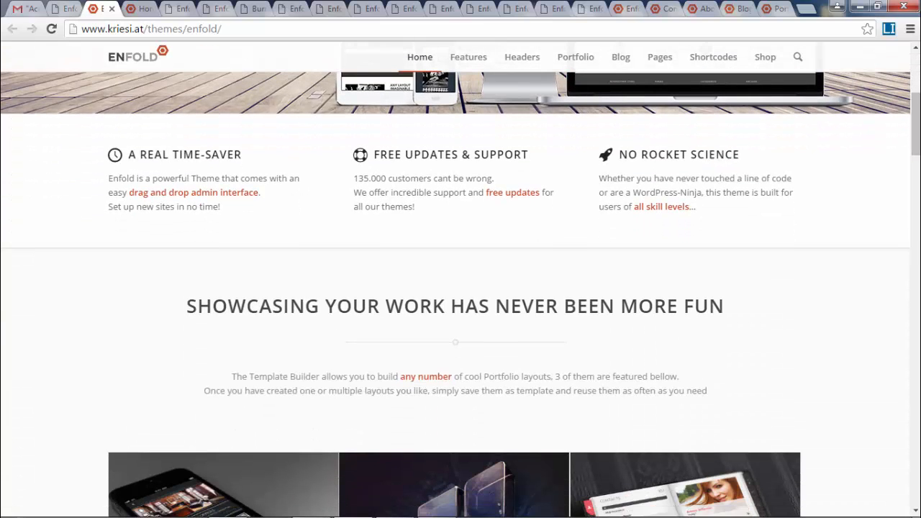
{"action": "scroll", "coordinate": [450, 199], "scroll_direction": "down", "scroll_amount": 2}
{"action": "scroll", "coordinate": [723, 333], "scroll_direction": "down", "scroll_amount": 2}
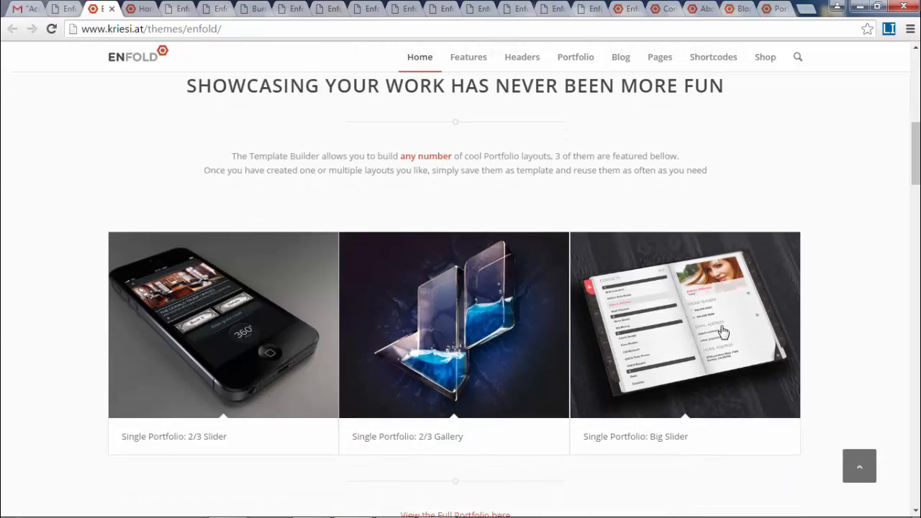
{"action": "scroll", "coordinate": [723, 332], "scroll_direction": "down", "scroll_amount": 8}
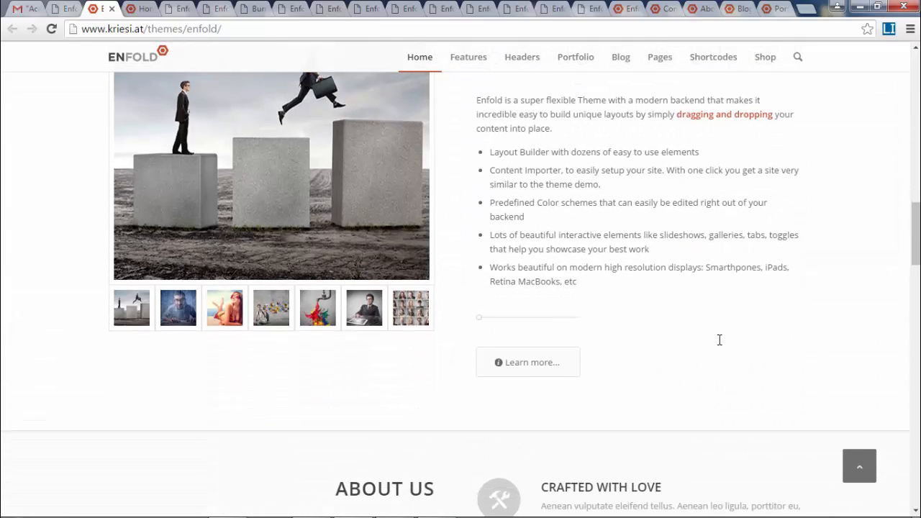
{"action": "left_click_drag", "start_coordinate": [917, 227], "coordinate": [917, 402]}
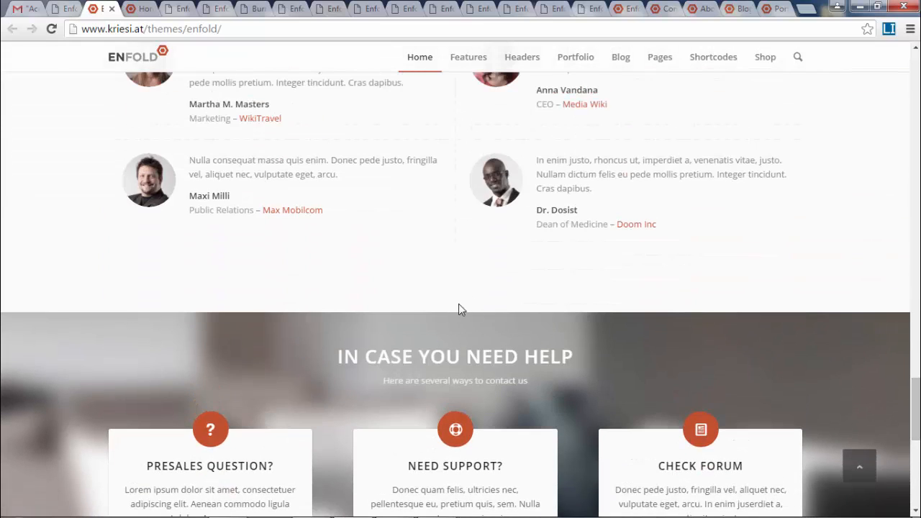
{"action": "scroll", "coordinate": [674, 353], "scroll_direction": "down", "scroll_amount": 5}
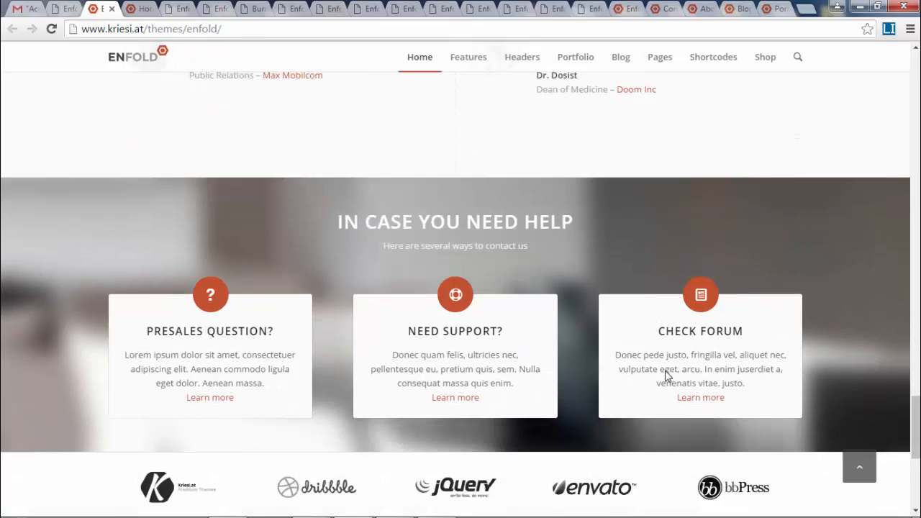
{"action": "scroll", "coordinate": [474, 398], "scroll_direction": "up", "scroll_amount": 2}
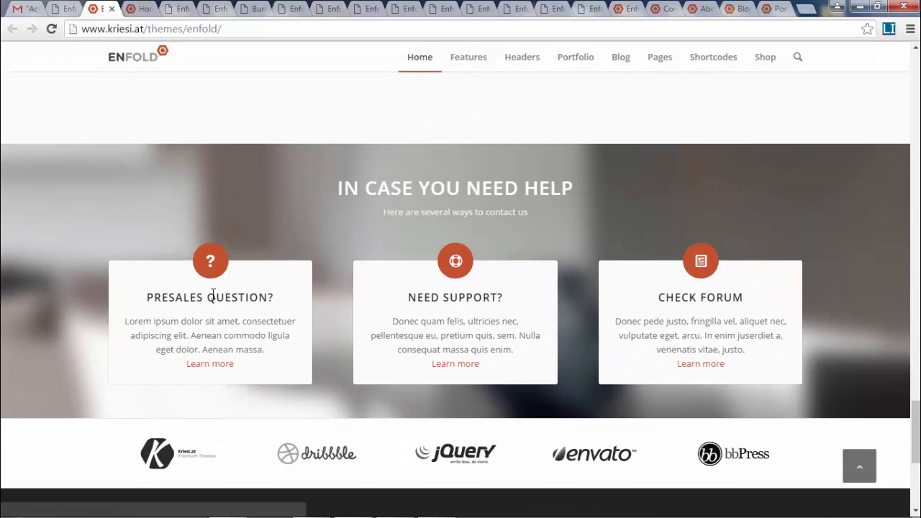
{"action": "scroll", "coordinate": [642, 342], "scroll_direction": "up", "scroll_amount": 3}
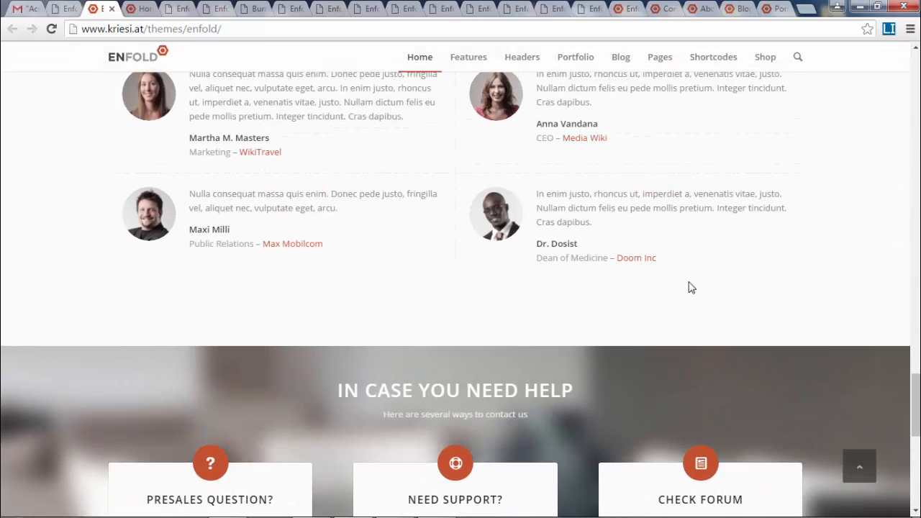
{"action": "scroll", "coordinate": [657, 339], "scroll_direction": "up", "scroll_amount": 5}
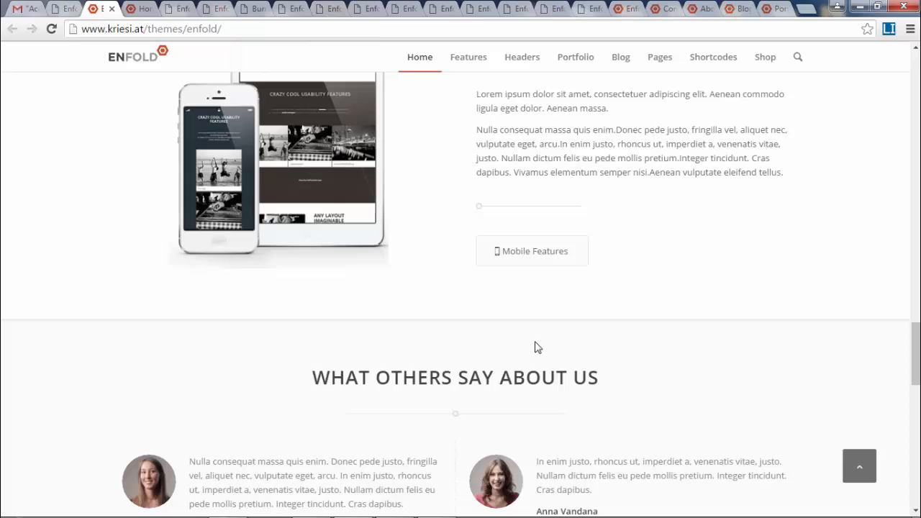
{"action": "scroll", "coordinate": [810, 352], "scroll_direction": "up", "scroll_amount": 1}
{"action": "scroll", "coordinate": [810, 352], "scroll_direction": "up", "scroll_amount": 2}
{"action": "left_click_drag", "start_coordinate": [918, 335], "coordinate": [919, 67]}
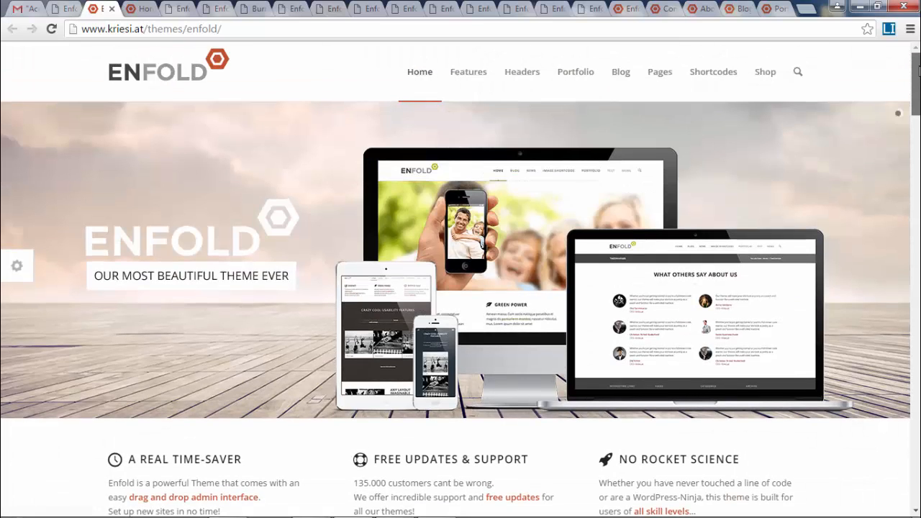
Skim the transparent-header, Travel, main home and Business Flat demos, ending on Portfolio.
{"action": "left_click", "coordinate": [142, 8]}
{"action": "left_click", "coordinate": [63, 8]}
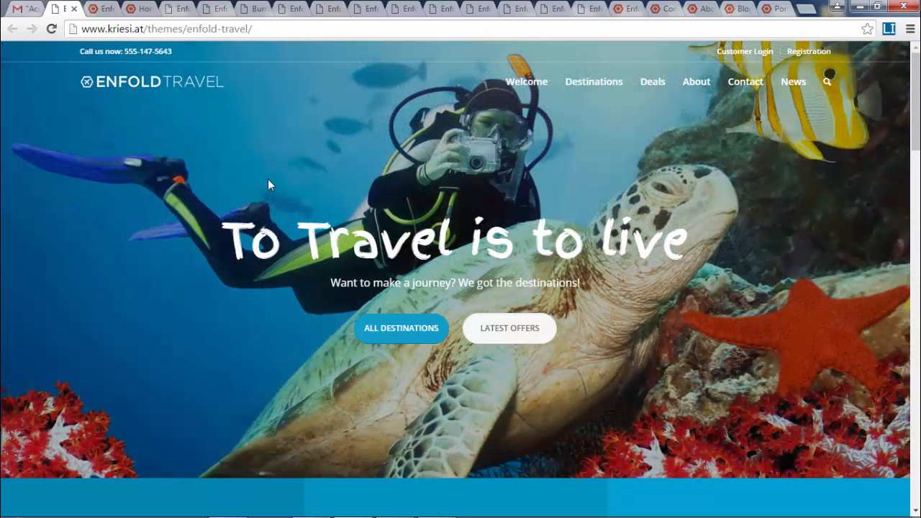
{"action": "scroll", "coordinate": [325, 235], "scroll_direction": "down", "scroll_amount": 3}
{"action": "scroll", "coordinate": [476, 263], "scroll_direction": "up", "scroll_amount": 3}
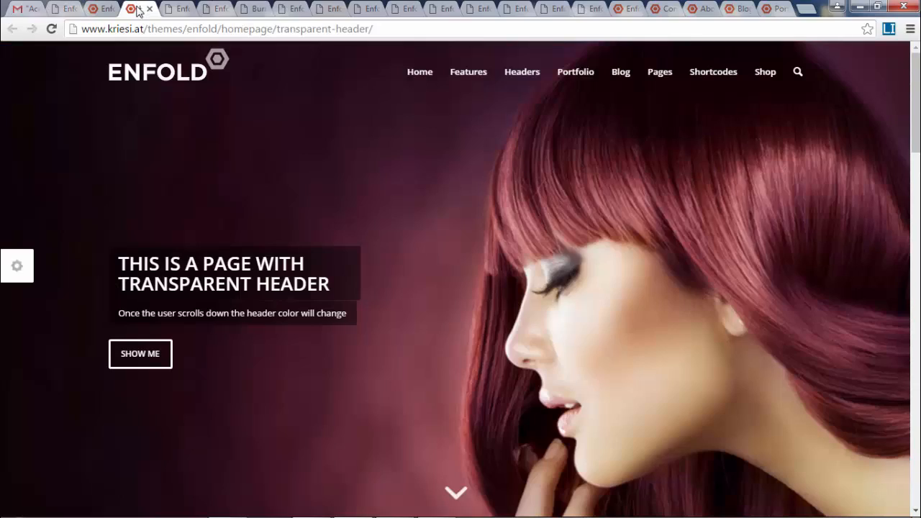
{"action": "left_click", "coordinate": [136, 8]}
{"action": "left_click", "coordinate": [103, 11]}
{"action": "left_click", "coordinate": [221, 10]}
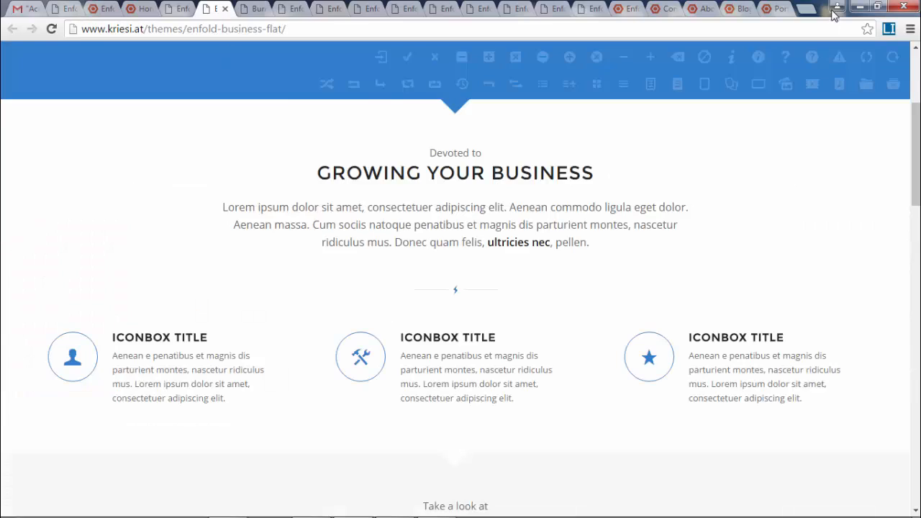
{"action": "left_click", "coordinate": [777, 9]}
{"action": "scroll", "coordinate": [726, 236], "scroll_direction": "down", "scroll_amount": 2}
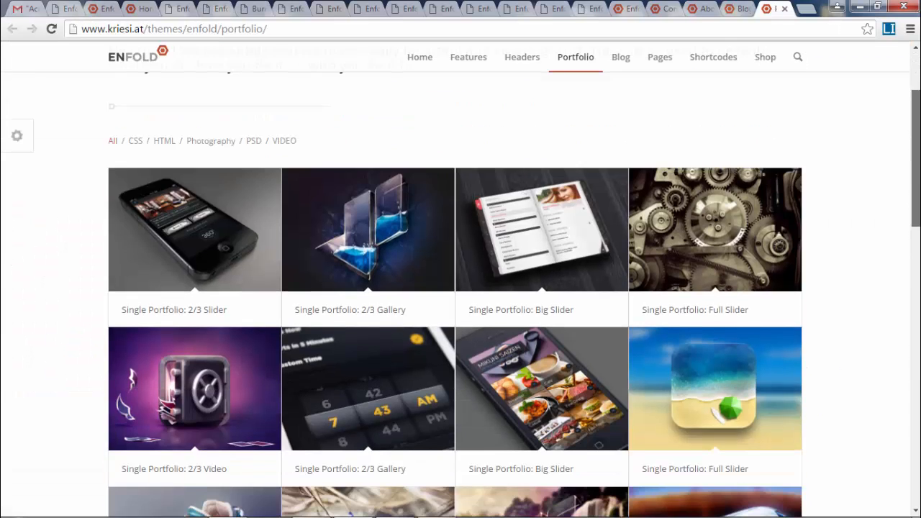
{"action": "scroll", "coordinate": [461, 280], "scroll_direction": "down", "scroll_amount": 3}
{"action": "scroll", "coordinate": [460, 281], "scroll_direction": "down", "scroll_amount": 2}
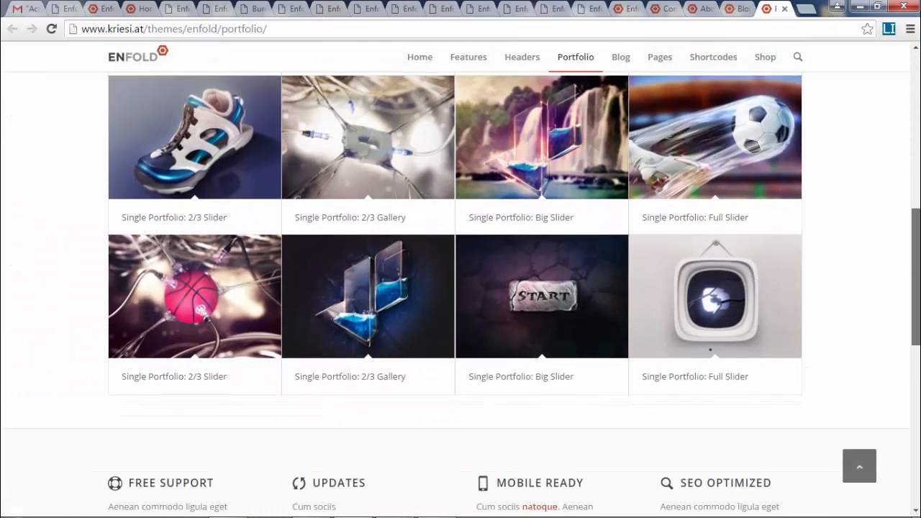
{"action": "scroll", "coordinate": [460, 288], "scroll_direction": "down", "scroll_amount": 6}
{"action": "scroll", "coordinate": [461, 288], "scroll_direction": "up", "scroll_amount": 7}
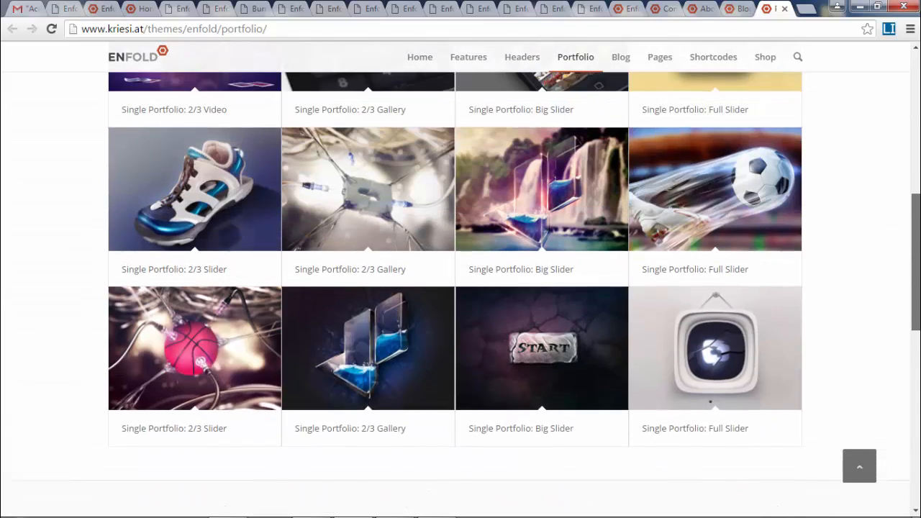
{"action": "scroll", "coordinate": [460, 280], "scroll_direction": "up", "scroll_amount": 1}
{"action": "scroll", "coordinate": [461, 280], "scroll_direction": "up", "scroll_amount": 2}
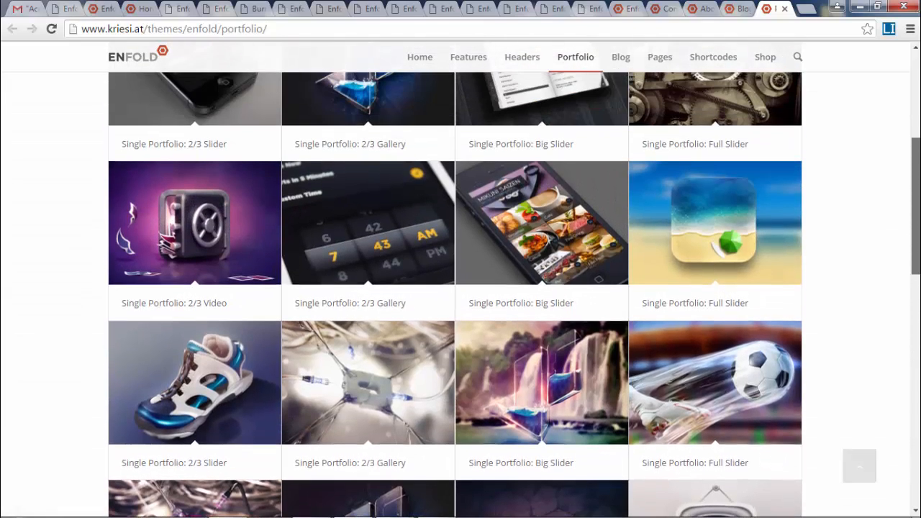
{"action": "scroll", "coordinate": [460, 281], "scroll_direction": "up", "scroll_amount": 1}
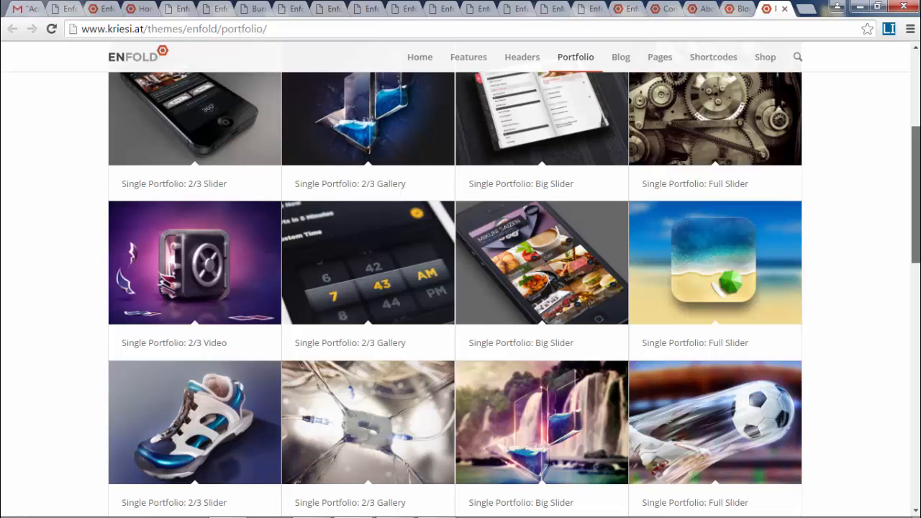
{"action": "scroll", "coordinate": [461, 281], "scroll_direction": "up", "scroll_amount": 1}
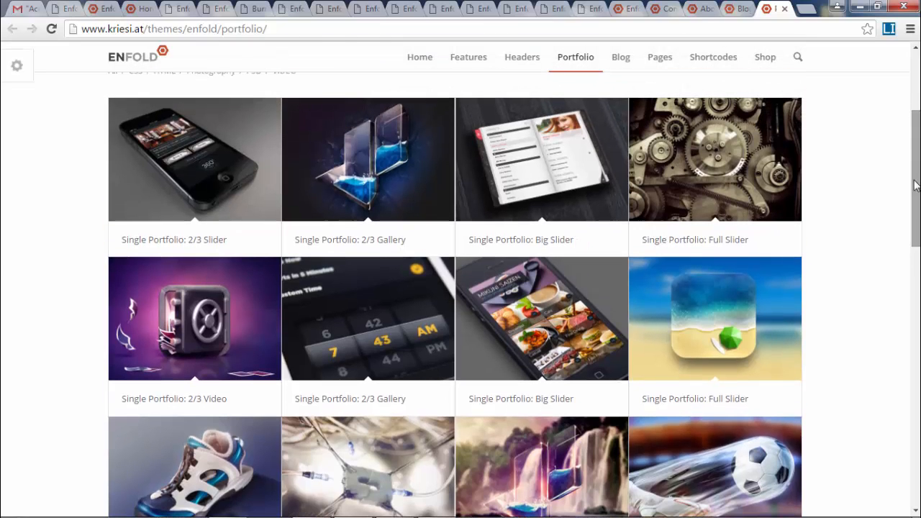
{"action": "scroll", "coordinate": [917, 216], "scroll_direction": "up", "scroll_amount": 3}
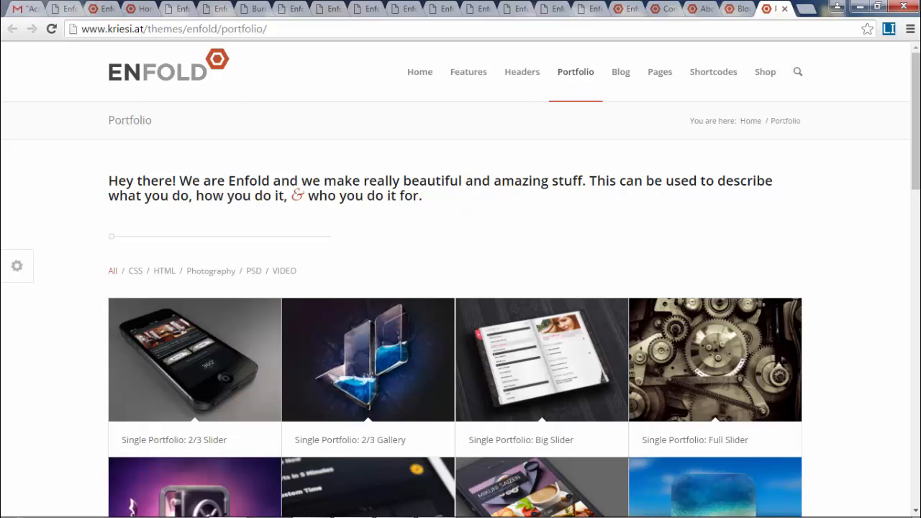
{"action": "mouse_move", "coordinate": [504, 516]}
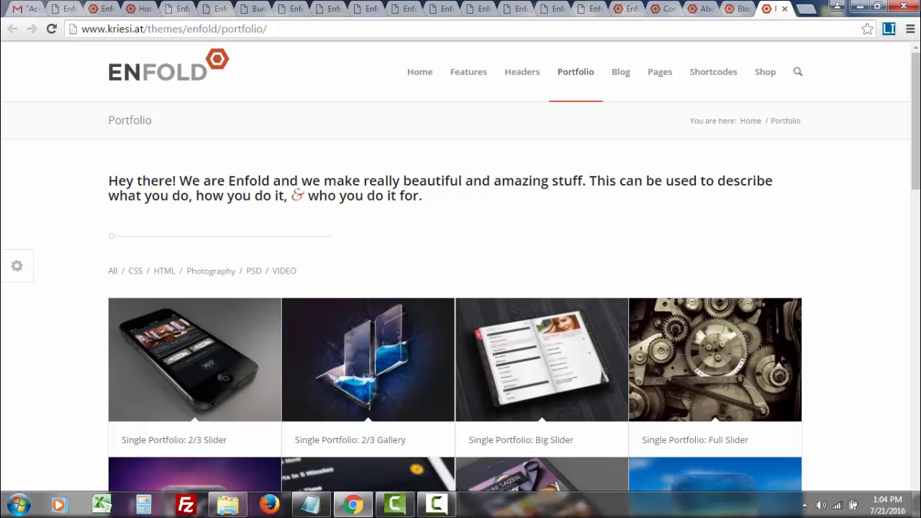
Bring up Steps.txt and highlight the domain's $12/year price and the hosting price line.
{"action": "left_click", "coordinate": [310, 504]}
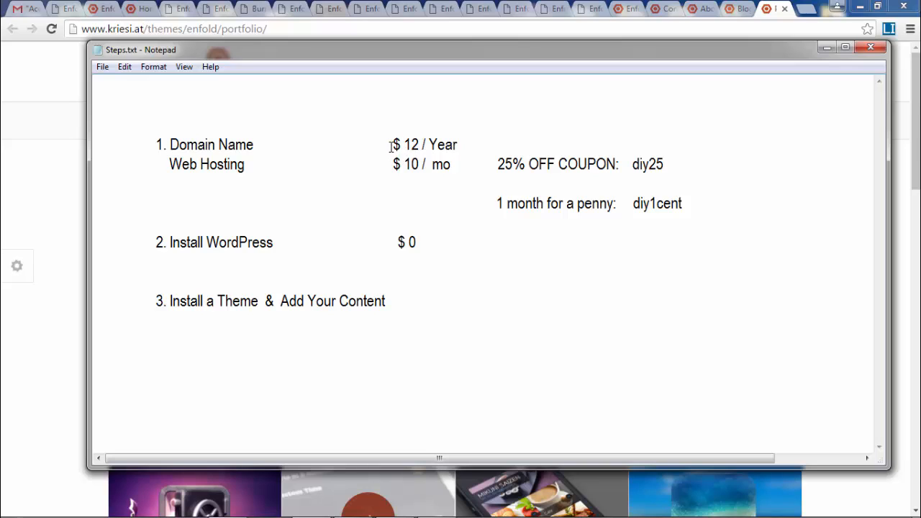
{"action": "left_click_drag", "start_coordinate": [402, 144], "coordinate": [461, 145]}
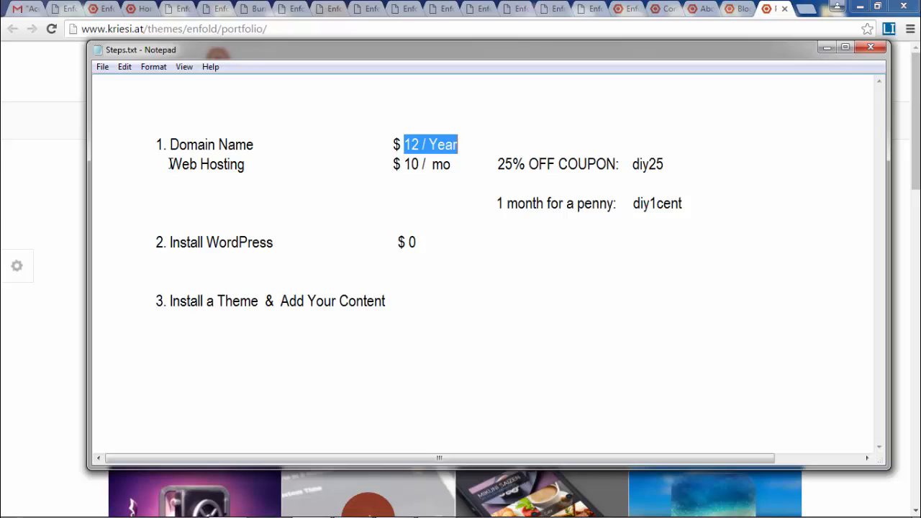
{"action": "left_click_drag", "start_coordinate": [170, 164], "coordinate": [77, 165]}
{"action": "left_click", "coordinate": [697, 203]}
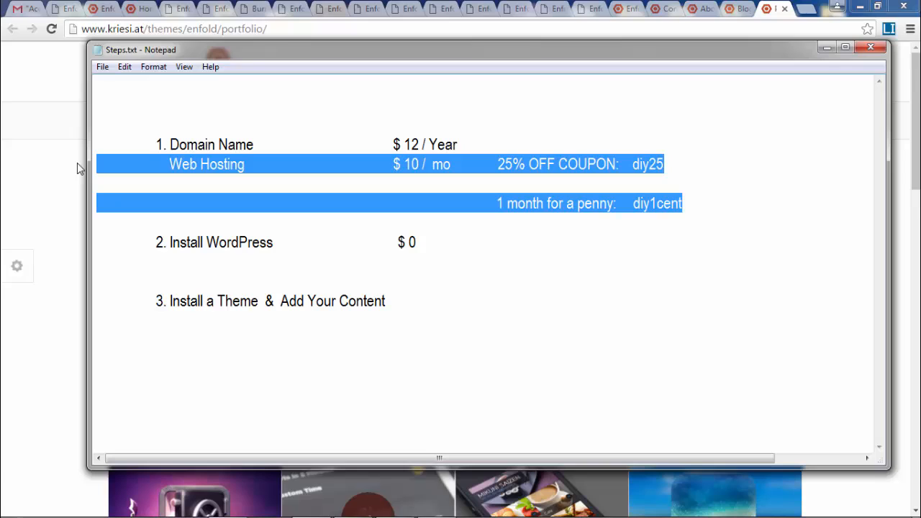
{"action": "left_click", "coordinate": [417, 167]}
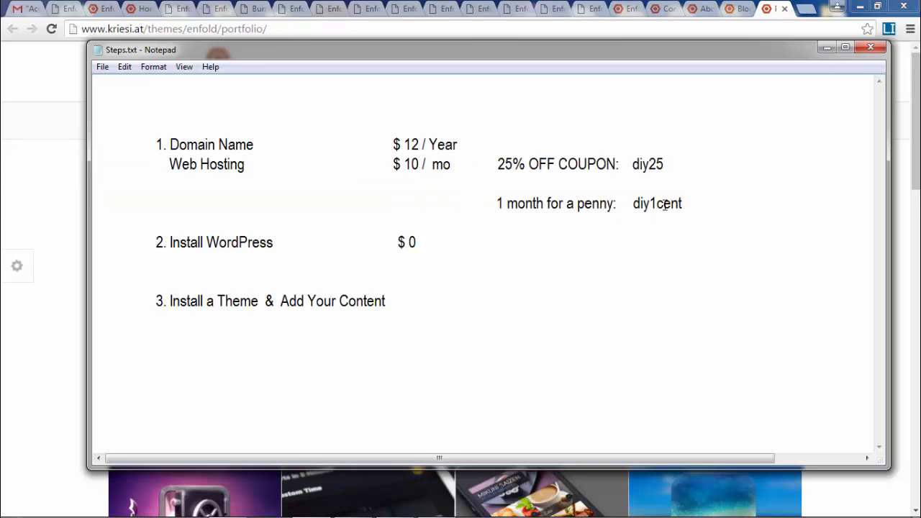
Highlight the diy25 and diy1cent coupon codes alongside the hosting price lines.
{"action": "left_click_drag", "start_coordinate": [631, 164], "coordinate": [666, 165]}
{"action": "left_click", "coordinate": [713, 176]}
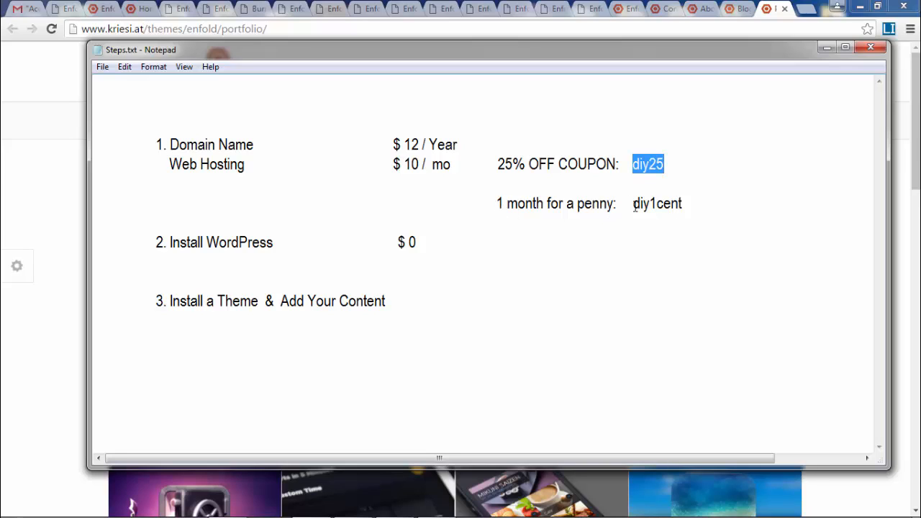
{"action": "left_click_drag", "start_coordinate": [633, 204], "coordinate": [686, 206]}
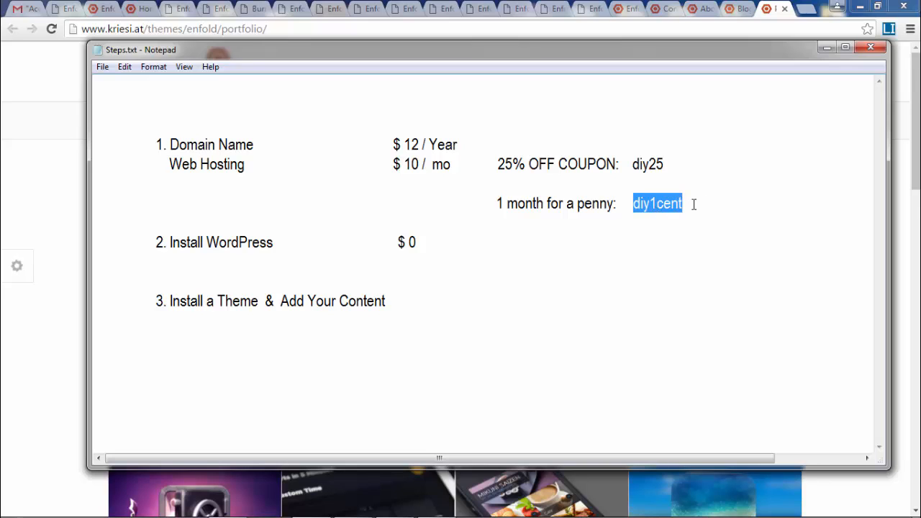
{"action": "left_click_drag", "start_coordinate": [695, 204], "coordinate": [94, 164]}
{"action": "left_click", "coordinate": [626, 216]}
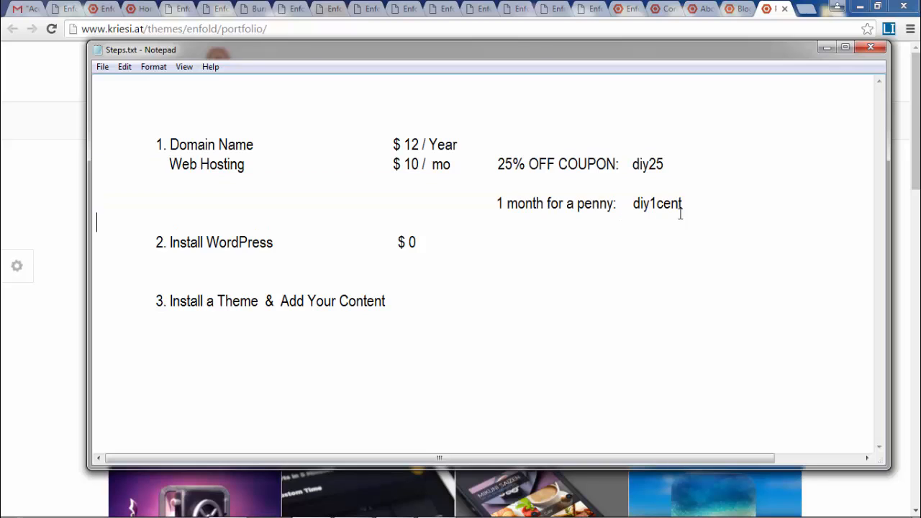
{"action": "left_click_drag", "start_coordinate": [684, 205], "coordinate": [73, 166]}
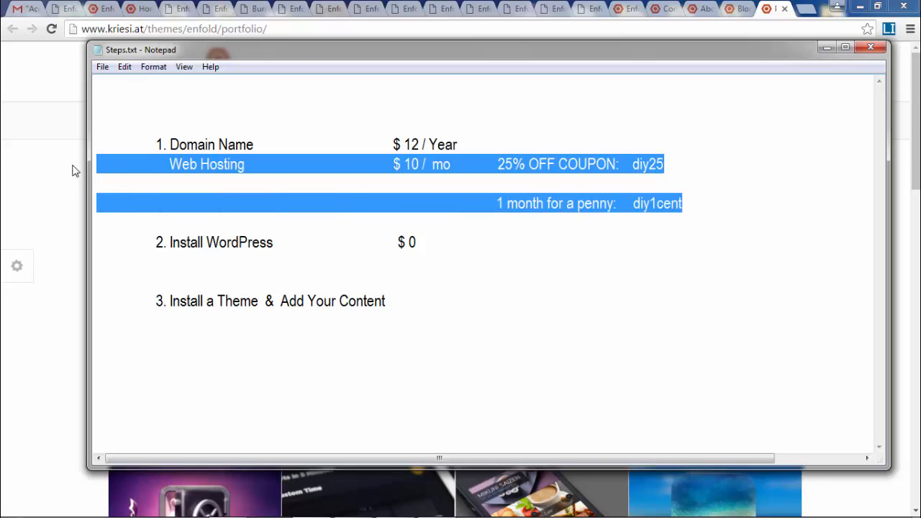
{"action": "left_click", "coordinate": [696, 211]}
{"action": "left_click_drag", "start_coordinate": [681, 208], "coordinate": [83, 171]}
{"action": "left_click", "coordinate": [202, 248]}
{"action": "left_click", "coordinate": [149, 243]}
{"action": "left_click", "coordinate": [417, 246], "text": "shift"}
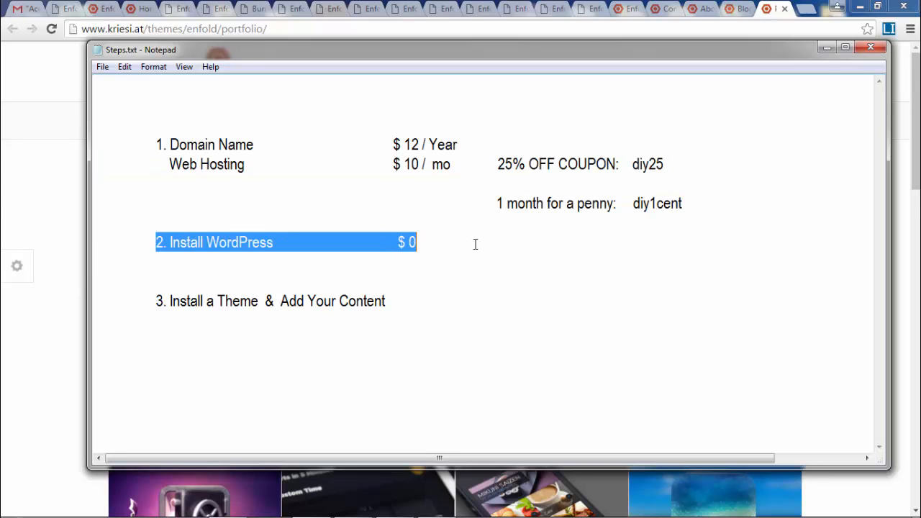
{"action": "left_click_drag", "start_coordinate": [432, 246], "coordinate": [154, 243]}
{"action": "left_click", "coordinate": [506, 235]}
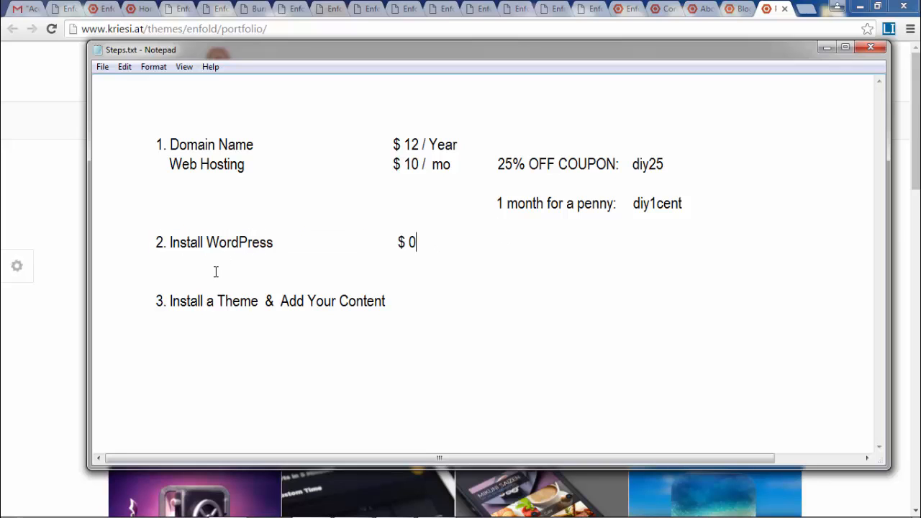
{"action": "left_click", "coordinate": [456, 298]}
Enter $59, flip through the construction, wedding and resume demos, then bring up the HostGator window.
{"action": "type", "text": "$59"}
{"action": "left_click", "coordinate": [404, 9]}
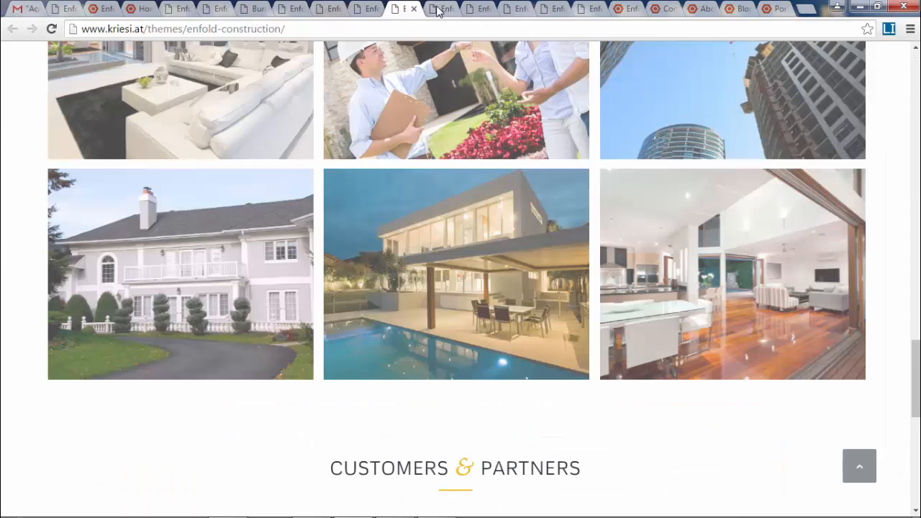
{"action": "left_click", "coordinate": [440, 9]}
{"action": "left_click", "coordinate": [478, 9]}
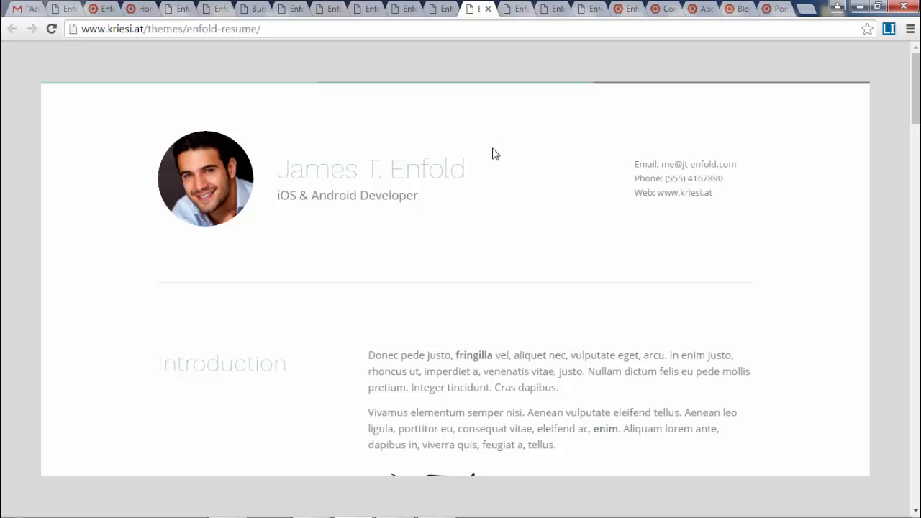
{"action": "mouse_move", "coordinate": [432, 515]}
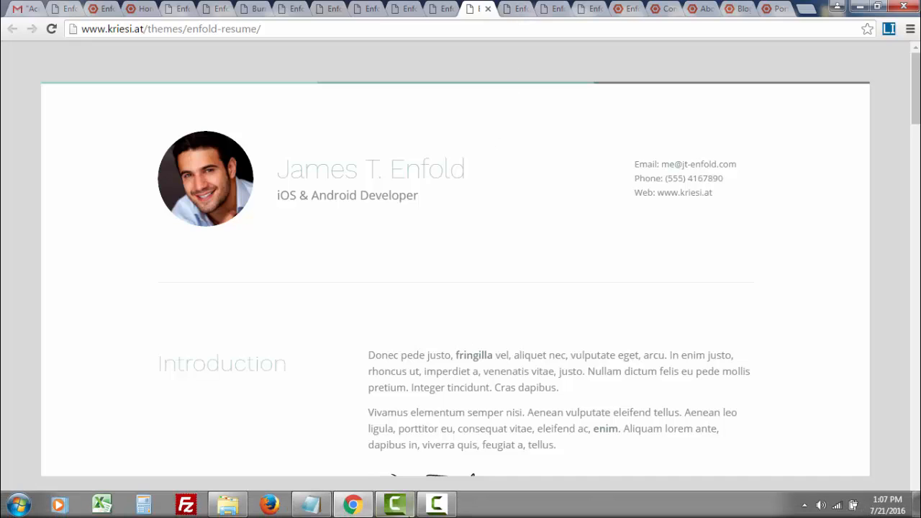
{"action": "left_click", "coordinate": [311, 510]}
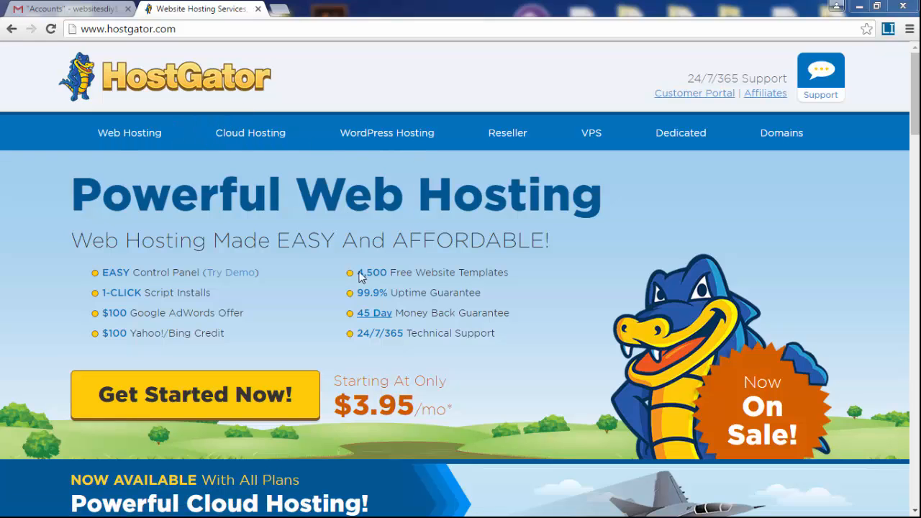
Review the WordPress Cloud Hosting plans from $5.95/mo, then move to the Web Hosting page.
{"action": "left_click_drag", "start_coordinate": [331, 132], "coordinate": [436, 137]}
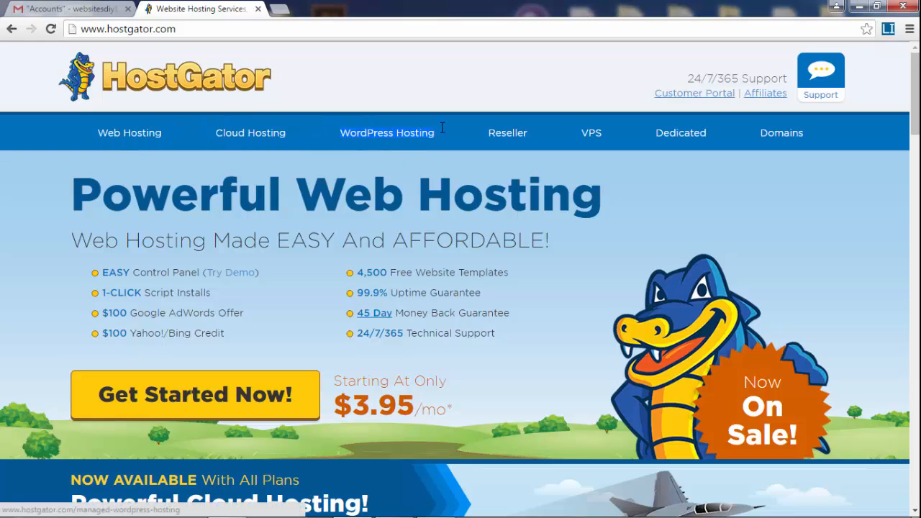
{"action": "left_click", "coordinate": [407, 133]}
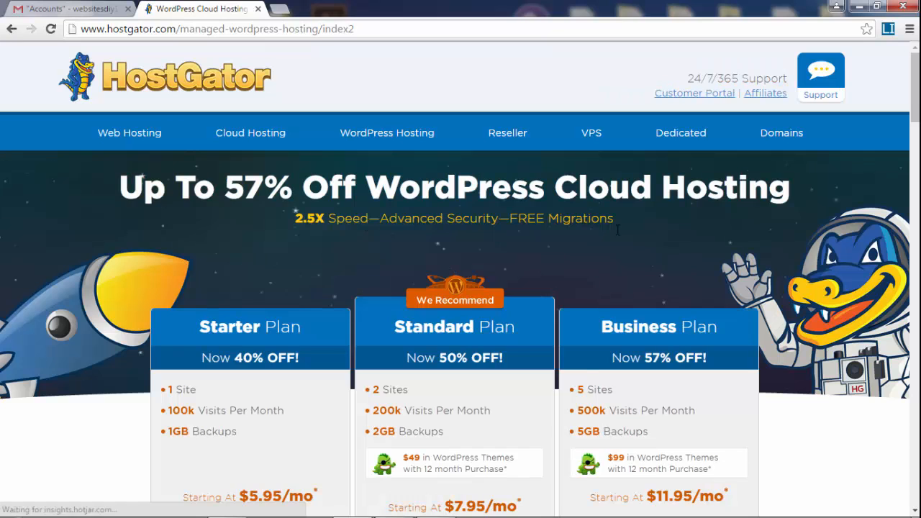
{"action": "scroll", "coordinate": [584, 371], "scroll_direction": "down", "scroll_amount": 3}
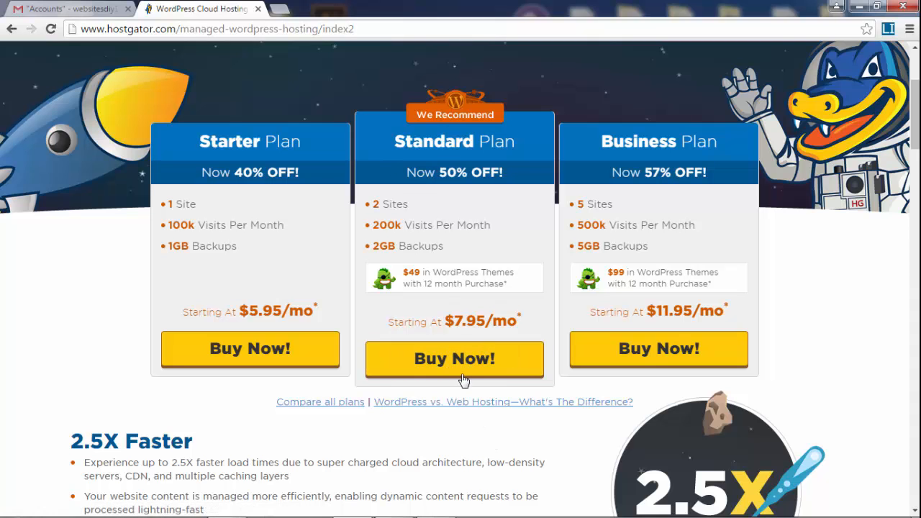
{"action": "scroll", "coordinate": [468, 382], "scroll_direction": "up", "scroll_amount": 3}
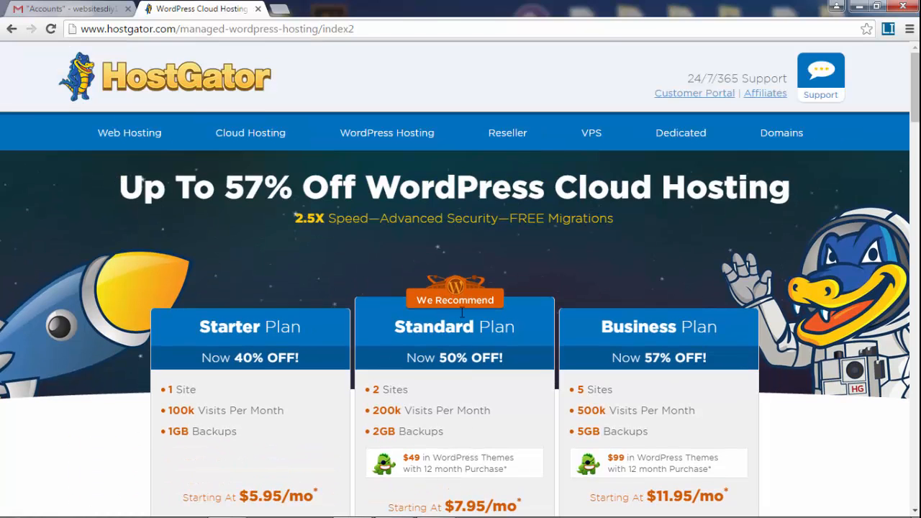
{"action": "left_click", "coordinate": [131, 136]}
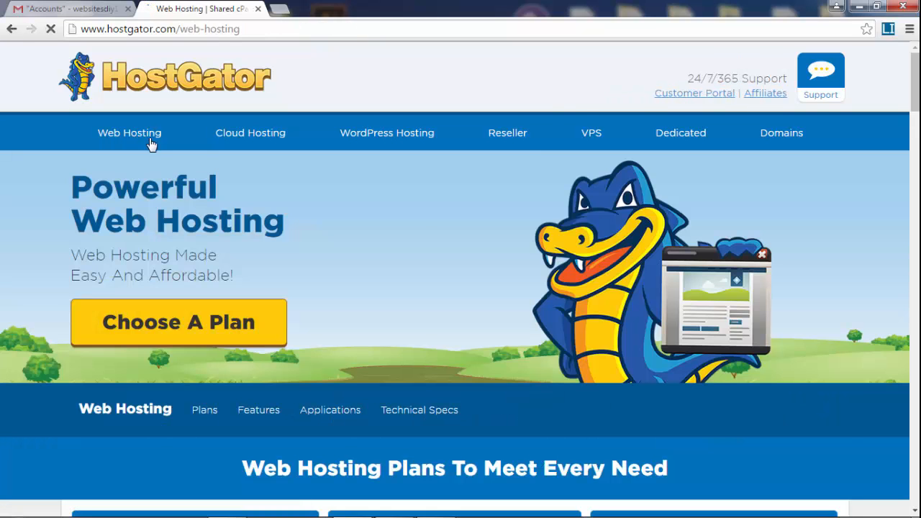
Scroll the hosting plans and highlight the Business plan's PRIVATE SSL & IP feature.
{"action": "scroll", "coordinate": [423, 231], "scroll_direction": "down", "scroll_amount": 5}
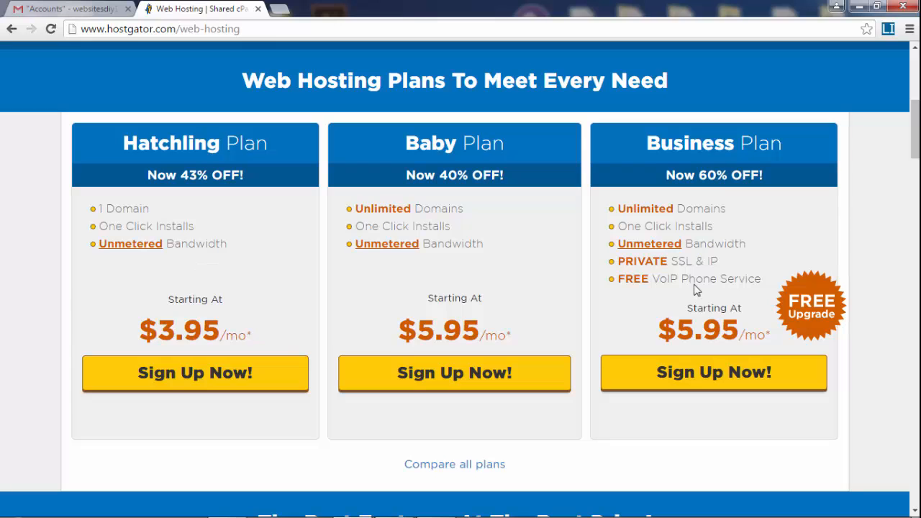
{"action": "scroll", "coordinate": [281, 309], "scroll_direction": "up", "scroll_amount": 4}
{"action": "scroll", "coordinate": [280, 309], "scroll_direction": "up", "scroll_amount": 2}
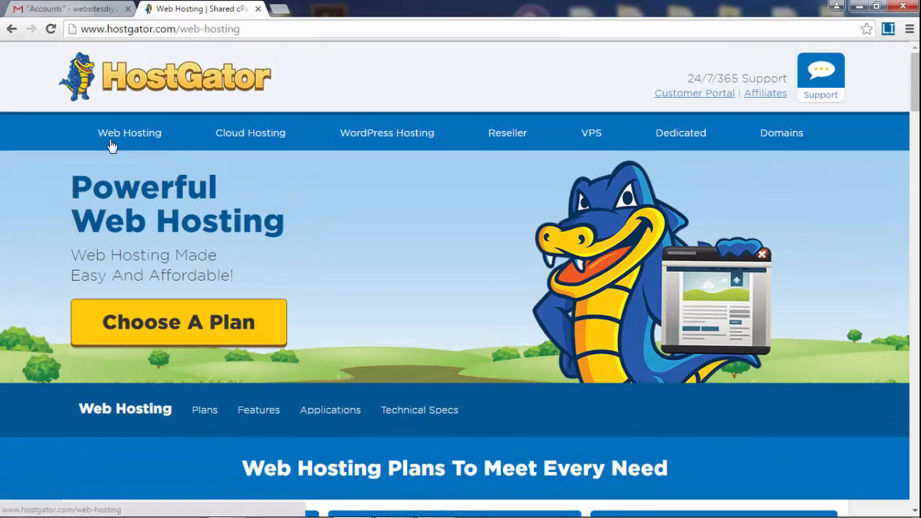
{"action": "scroll", "coordinate": [251, 205], "scroll_direction": "down", "scroll_amount": 4}
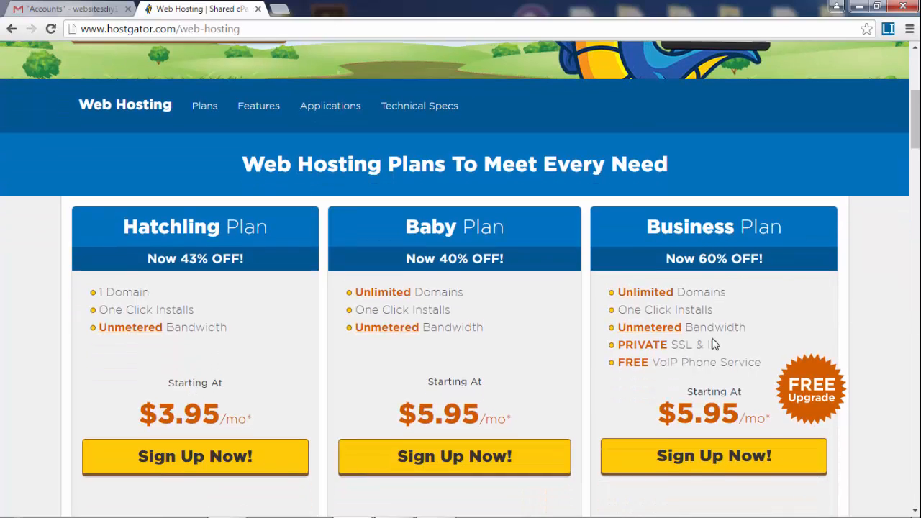
{"action": "scroll", "coordinate": [713, 345], "scroll_direction": "down", "scroll_amount": 1}
{"action": "left_click_drag", "start_coordinate": [617, 279], "coordinate": [724, 279]}
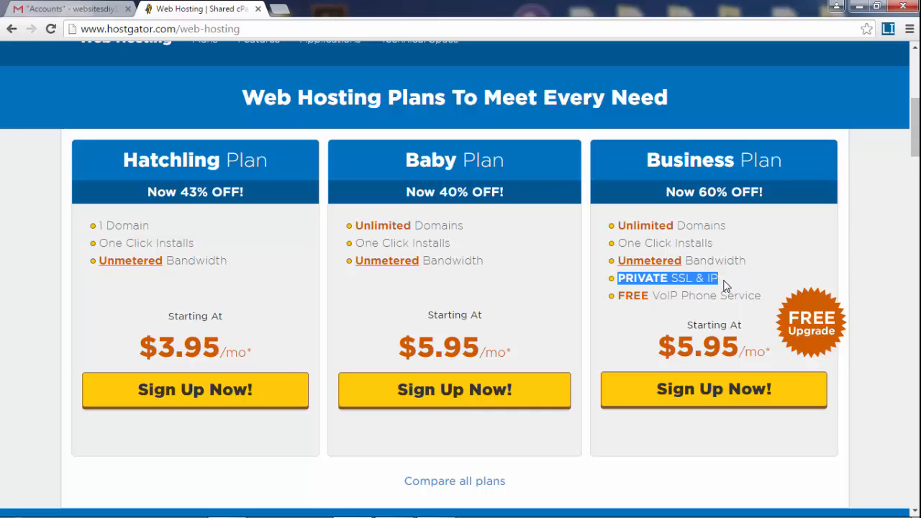
{"action": "left_click", "coordinate": [725, 285]}
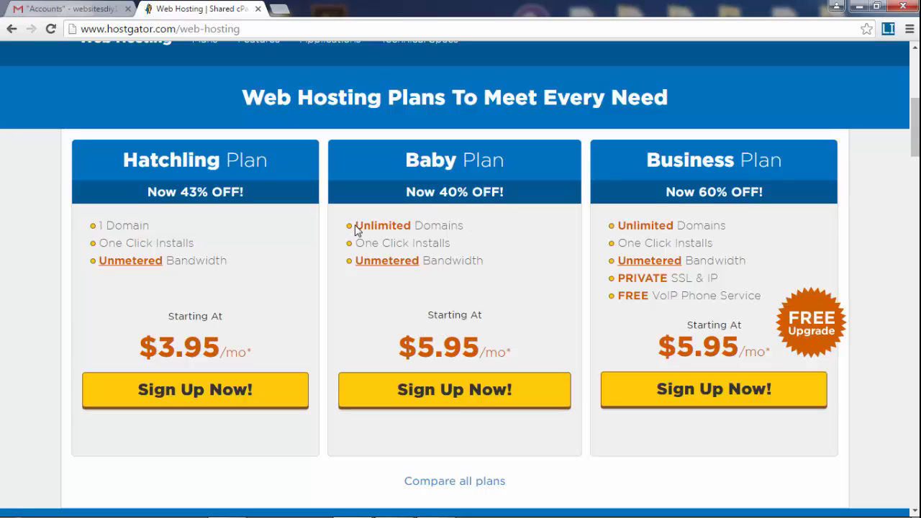
Contrast Baby's Unlimited Domains with Hatchling's 1 Domain, then sign up for Hatchling.
{"action": "left_click_drag", "start_coordinate": [354, 225], "coordinate": [464, 229]}
{"action": "left_click_drag", "start_coordinate": [470, 227], "coordinate": [353, 226]}
{"action": "left_click", "coordinate": [393, 224]}
{"action": "left_click_drag", "start_coordinate": [99, 228], "coordinate": [166, 228]}
{"action": "left_click", "coordinate": [166, 229]}
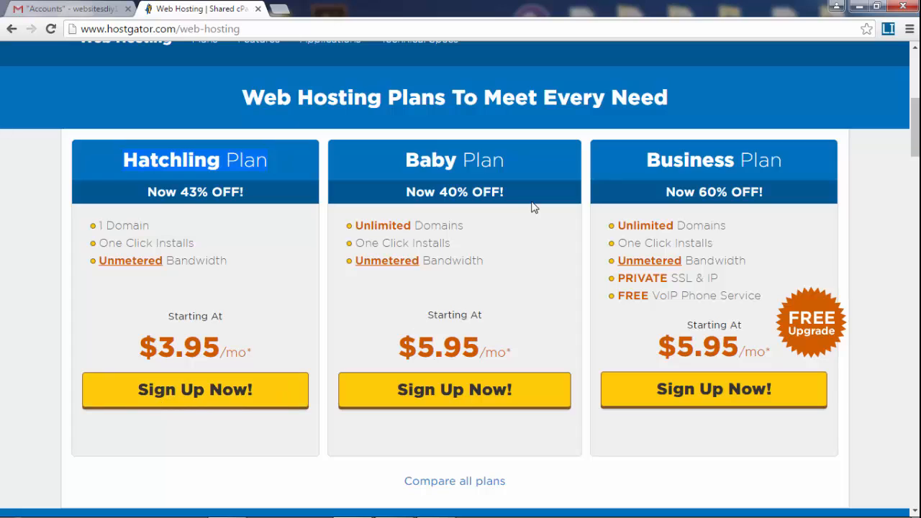
{"action": "left_click", "coordinate": [209, 401]}
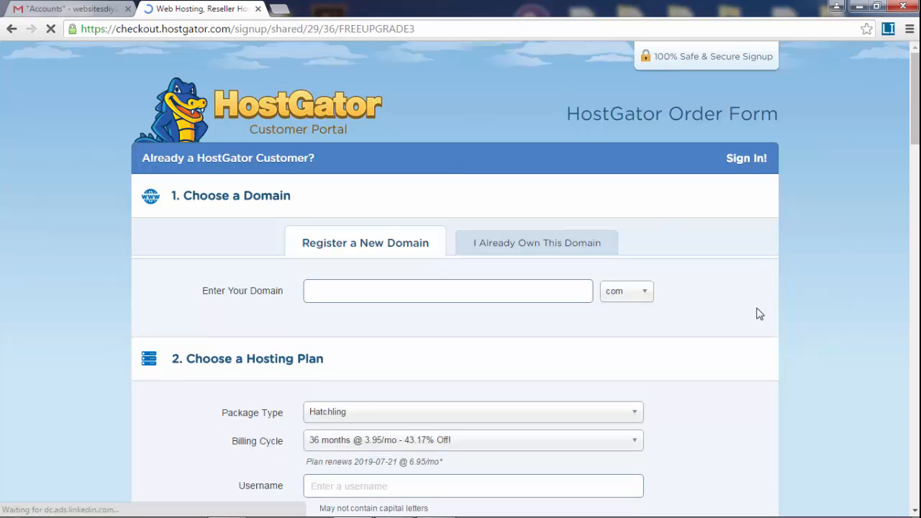
Replace the coupon code with diy25, validate it, and review the billing cycle options.
{"action": "left_click_drag", "start_coordinate": [911, 99], "coordinate": [914, 403]}
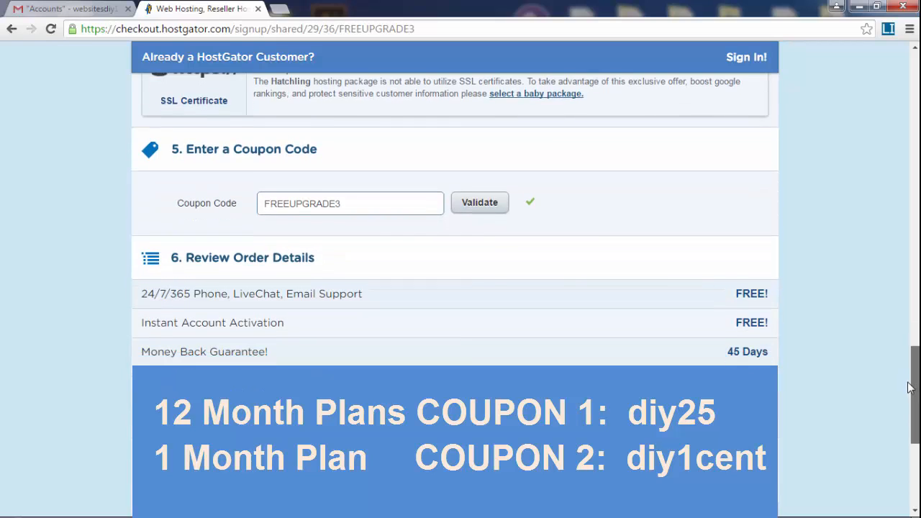
{"action": "left_click_drag", "start_coordinate": [344, 203], "coordinate": [194, 204]}
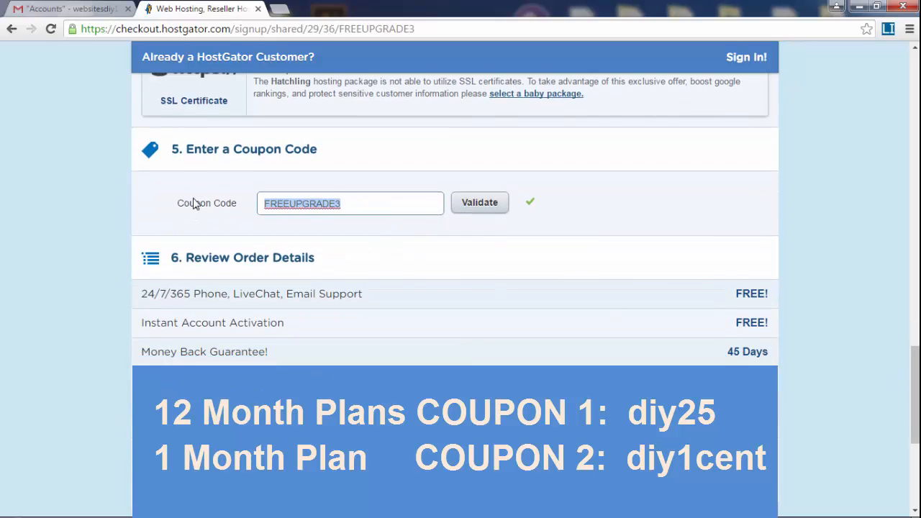
{"action": "type", "text": "diy25"}
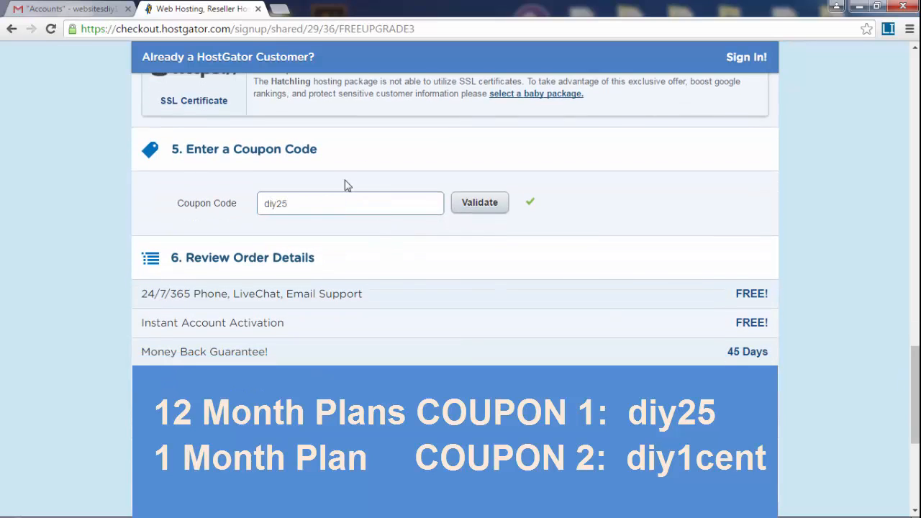
{"action": "left_click", "coordinate": [477, 205]}
{"action": "scroll", "coordinate": [915, 391], "scroll_direction": "up", "scroll_amount": 12}
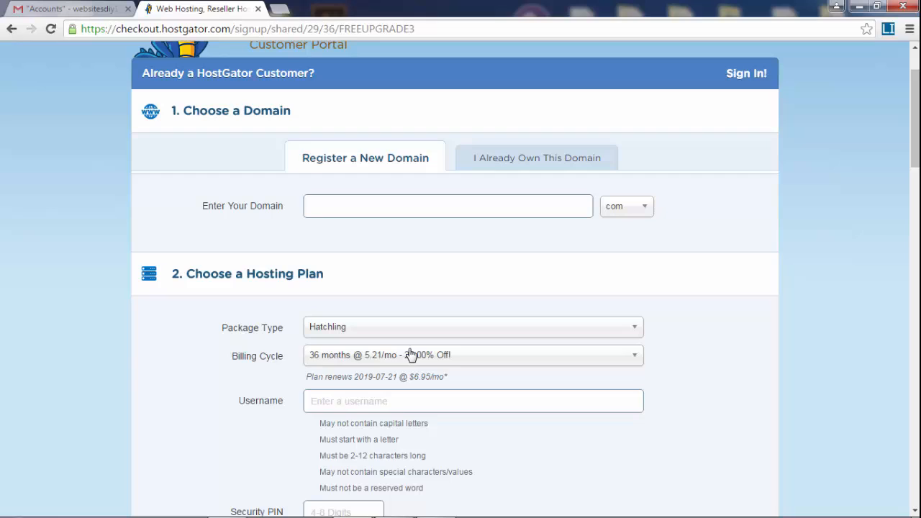
{"action": "left_click", "coordinate": [410, 353]}
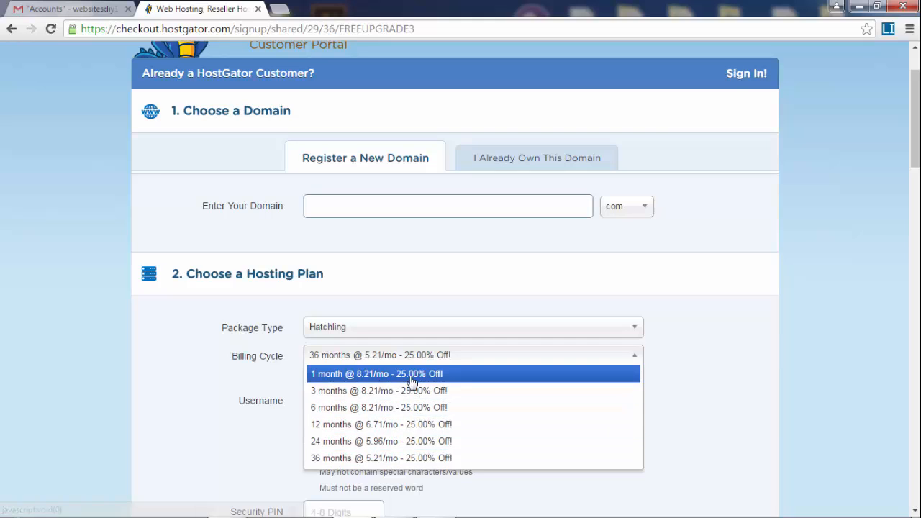
{"action": "left_click", "coordinate": [913, 381]}
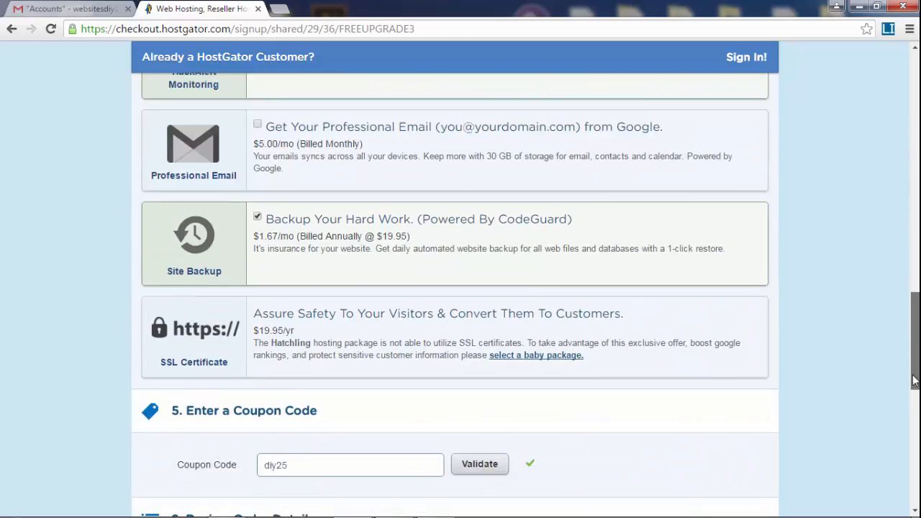
{"action": "left_click_drag", "start_coordinate": [914, 382], "coordinate": [914, 441]}
Try the diy1cent coupon, compare billing cycle prices, then re-validate diy25.
{"action": "left_click", "coordinate": [335, 178]}
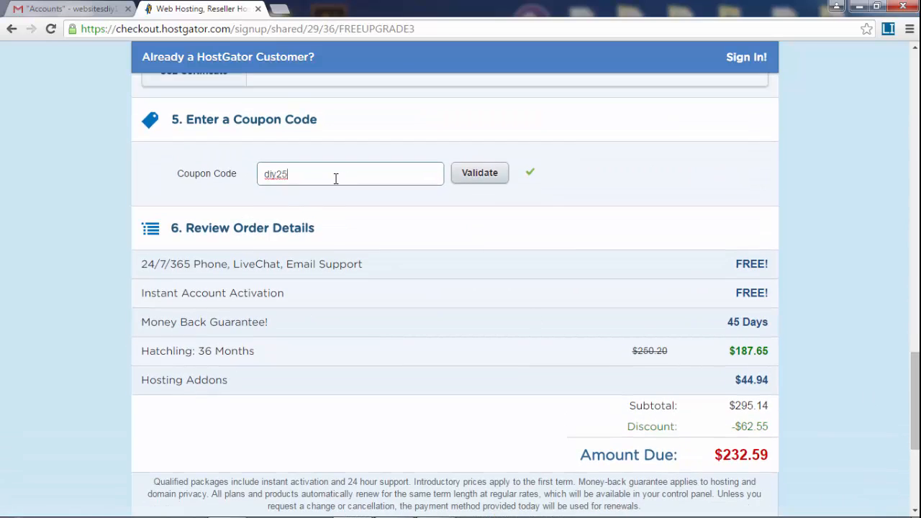
{"action": "type", "text": "diy1cent"}
{"action": "left_click", "coordinate": [490, 180]}
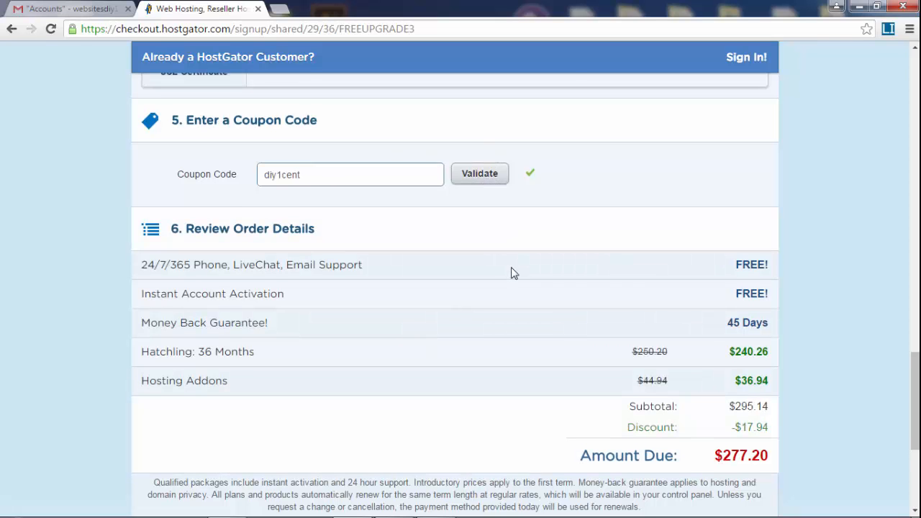
{"action": "scroll", "coordinate": [510, 275], "scroll_direction": "up", "scroll_amount": 12}
{"action": "scroll", "coordinate": [510, 275], "scroll_direction": "up", "scroll_amount": 9}
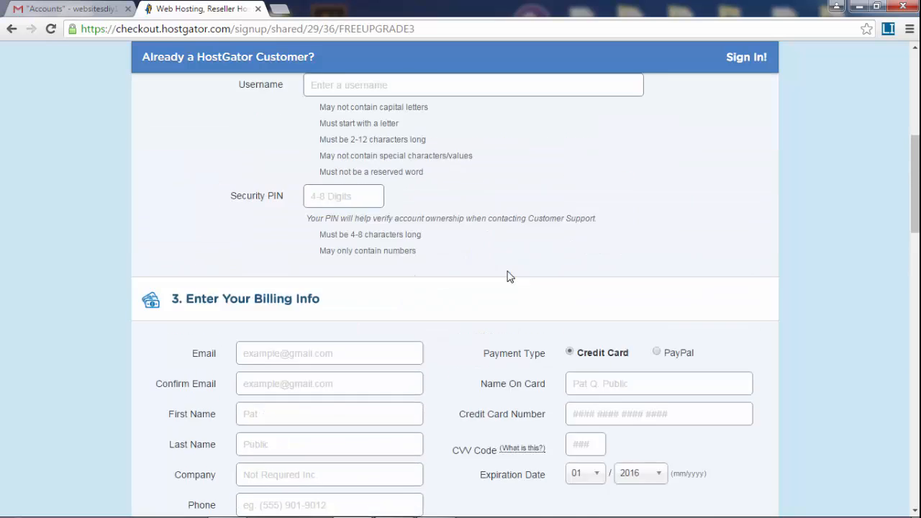
{"action": "scroll", "coordinate": [516, 383], "scroll_direction": "down", "scroll_amount": 3}
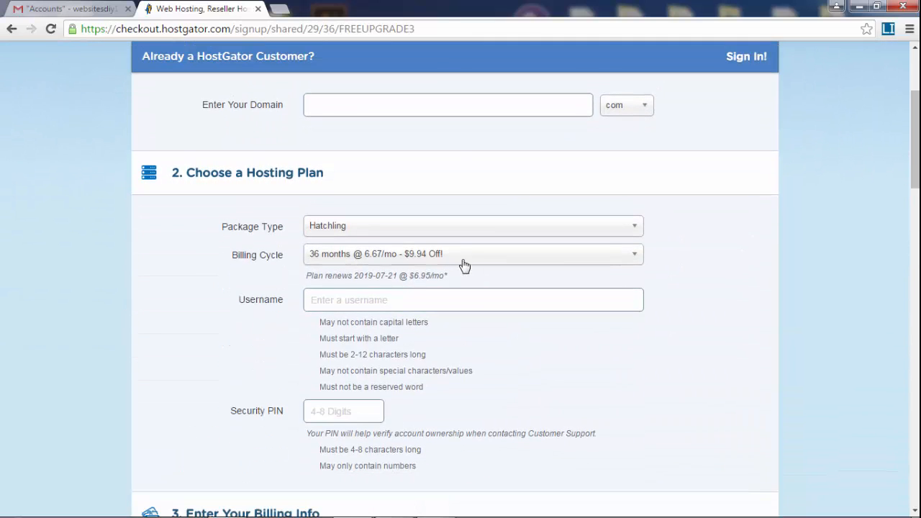
{"action": "left_click", "coordinate": [462, 257]}
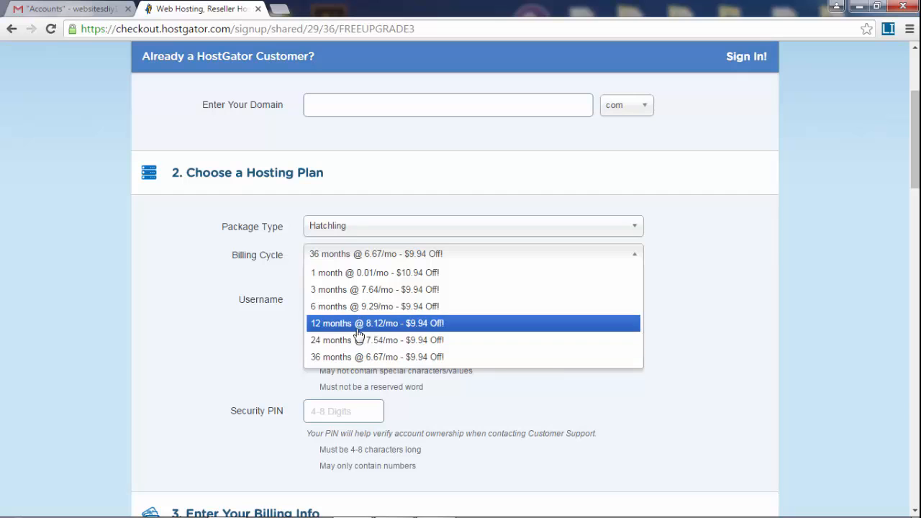
{"action": "scroll", "coordinate": [320, 99], "scroll_direction": "down", "scroll_amount": 15}
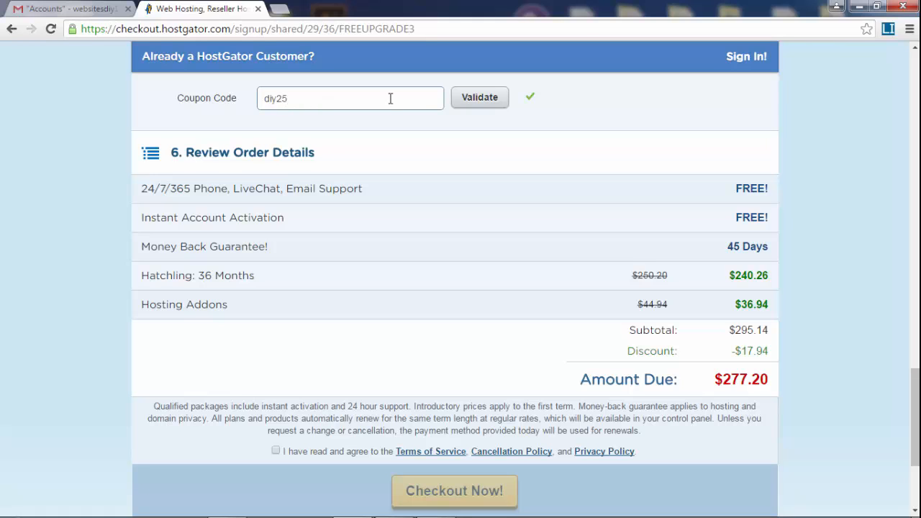
{"action": "left_click", "coordinate": [479, 97]}
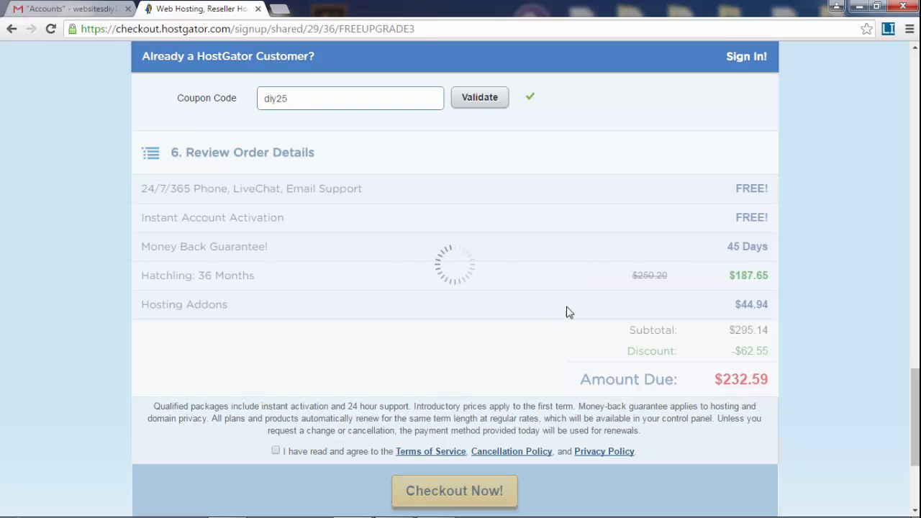
{"action": "scroll", "coordinate": [432, 266], "scroll_direction": "up", "scroll_amount": 3}
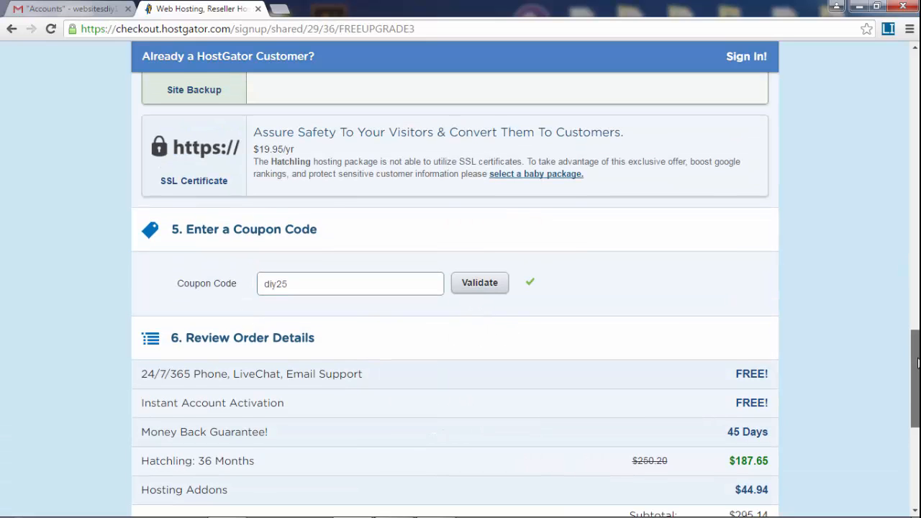
{"action": "scroll", "coordinate": [387, 216], "scroll_direction": "up", "scroll_amount": 15}
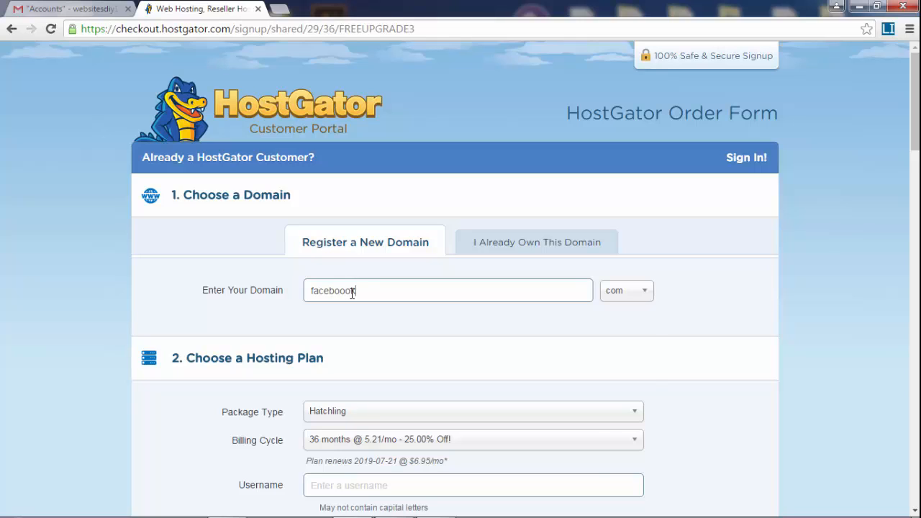
Check availability of facebook.com with the .com extension, which proves unavailable.
{"action": "key", "text": "Tab"}
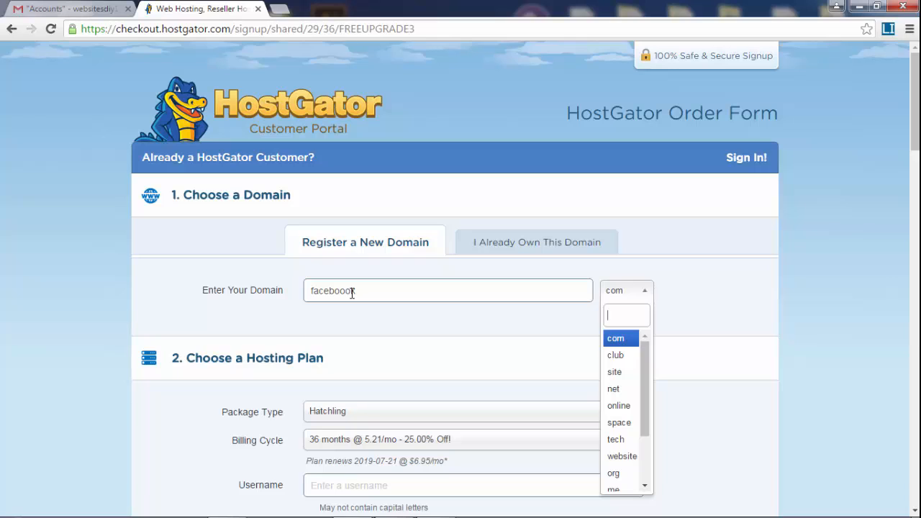
{"action": "left_click", "coordinate": [373, 293]}
{"action": "key", "text": "BackSpace"}
{"action": "key", "text": "BackSpace"}
{"action": "key", "text": "BackSpace"}
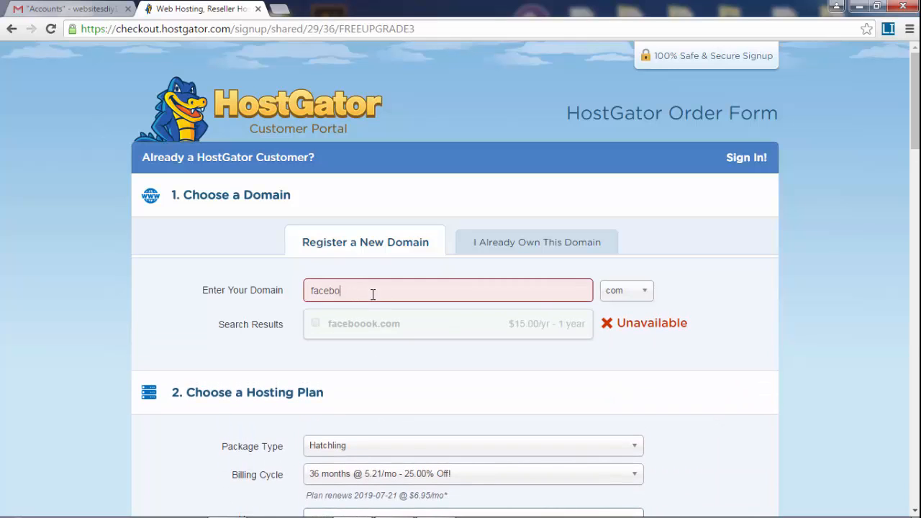
{"action": "type", "text": "k"}
{"action": "key", "text": "Tab"}
{"action": "type", "text": "com"}
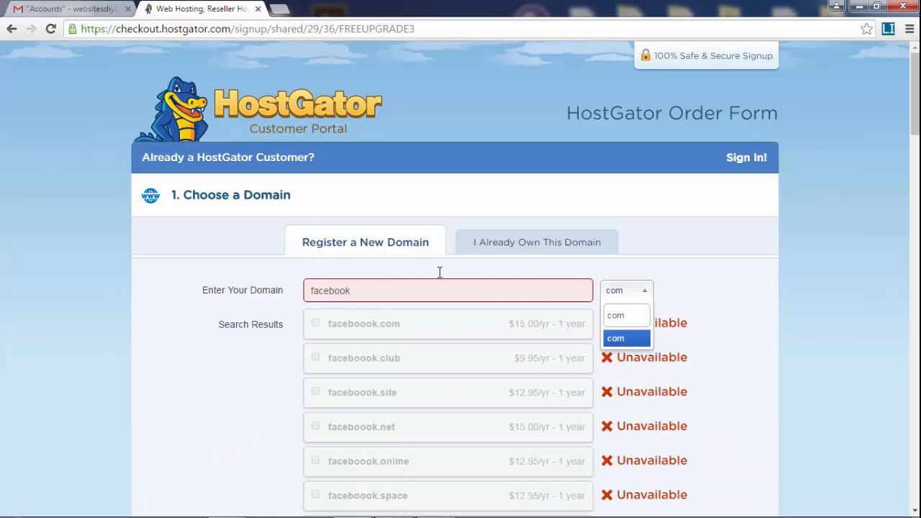
{"action": "key", "text": "Return"}
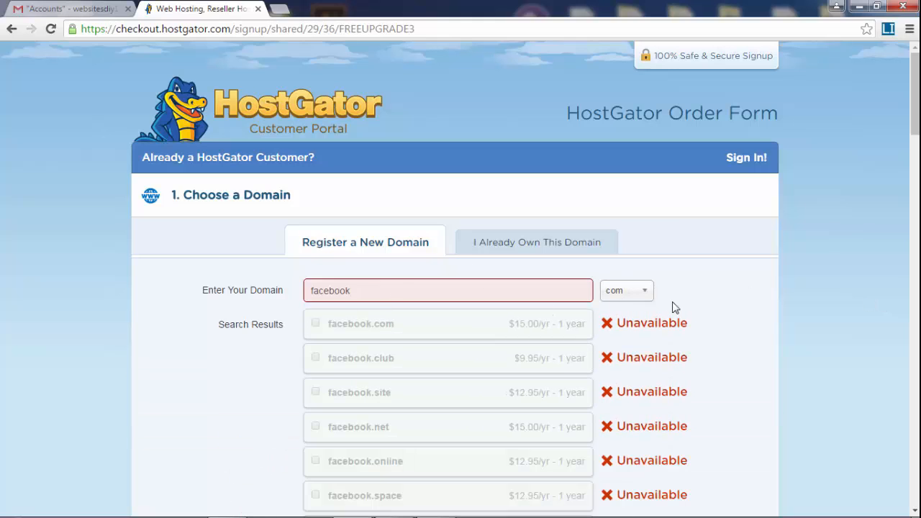
Replace the name with 3e3e3e3e3ee and search it with the .com extension.
{"action": "left_click_drag", "start_coordinate": [384, 286], "coordinate": [196, 296]}
{"action": "type", "text": "3e3e3e3e3ee"}
{"action": "key", "text": "Tab"}
{"action": "type", "text": "com"}
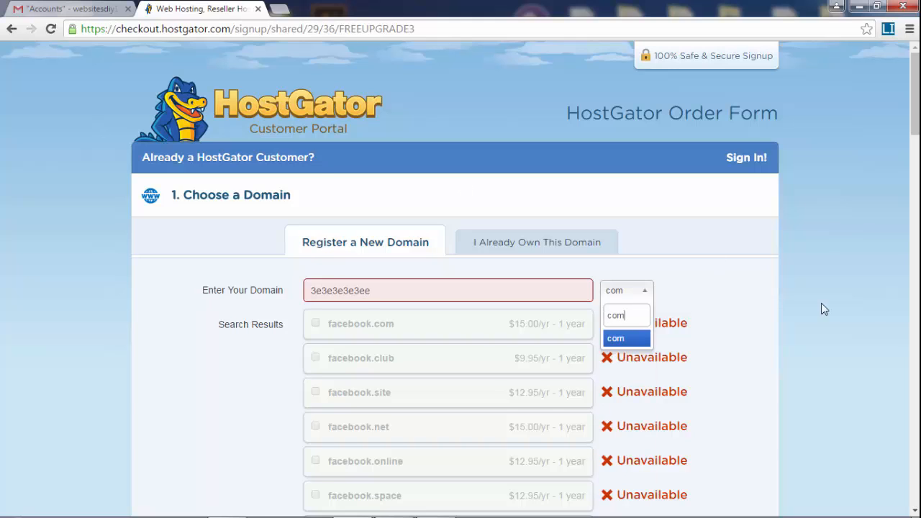
{"action": "key", "text": "Return"}
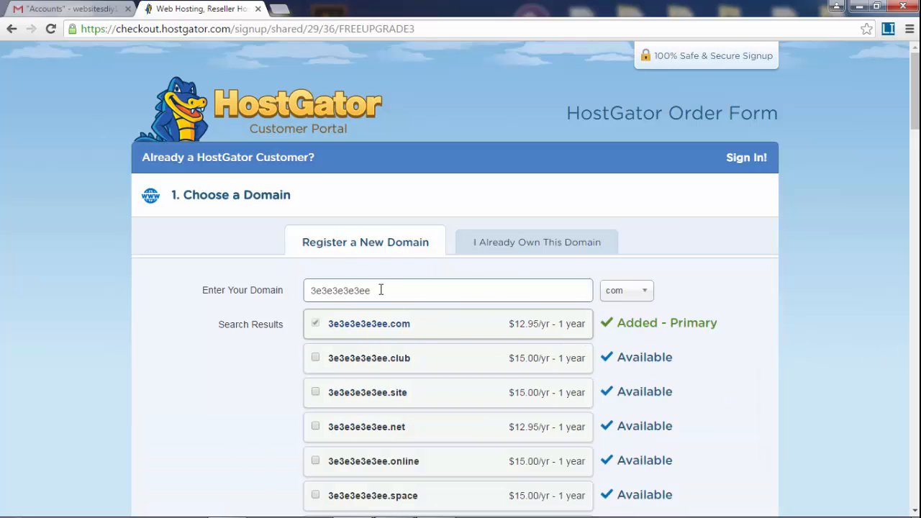
Review results showing 3e3e3e3e3ee.com added with $12.95/yr privacy protection.
{"action": "scroll", "coordinate": [603, 315], "scroll_direction": "down", "scroll_amount": 3}
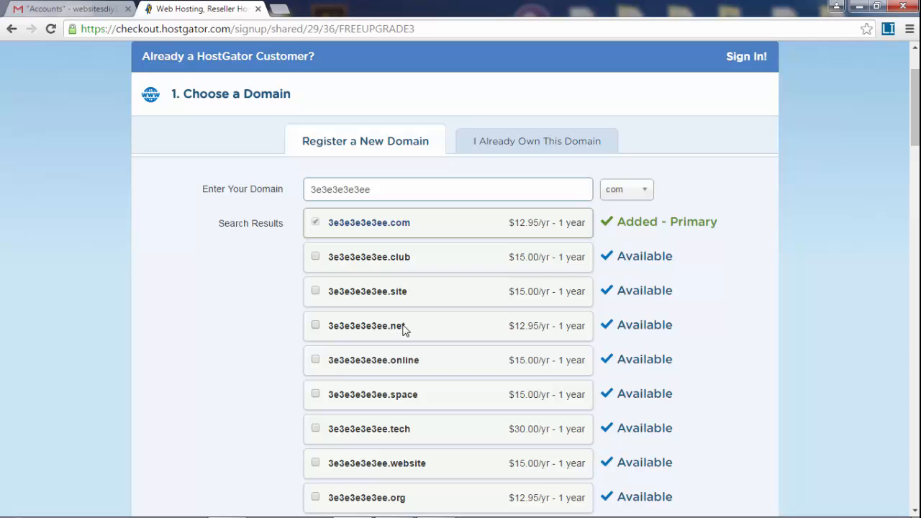
{"action": "scroll", "coordinate": [400, 389], "scroll_direction": "down", "scroll_amount": 2}
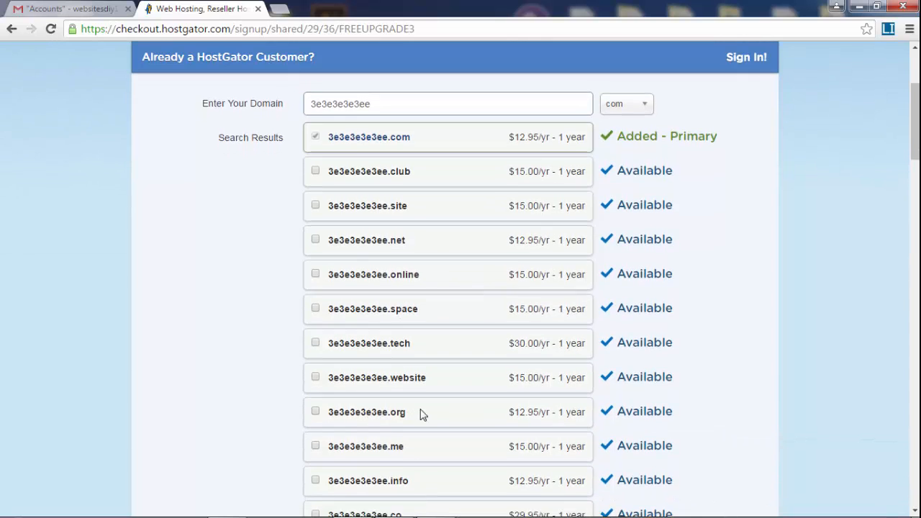
{"action": "scroll", "coordinate": [417, 414], "scroll_direction": "down", "scroll_amount": 3}
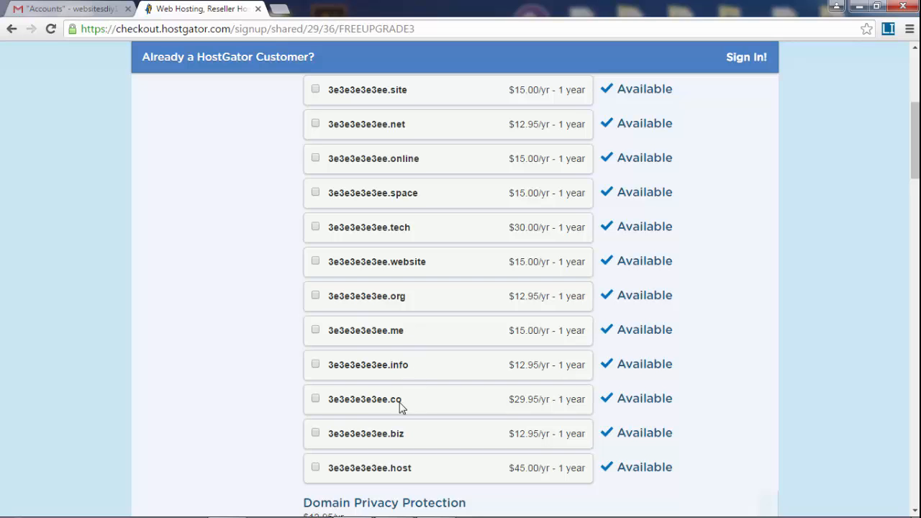
{"action": "scroll", "coordinate": [420, 397], "scroll_direction": "up", "scroll_amount": 5}
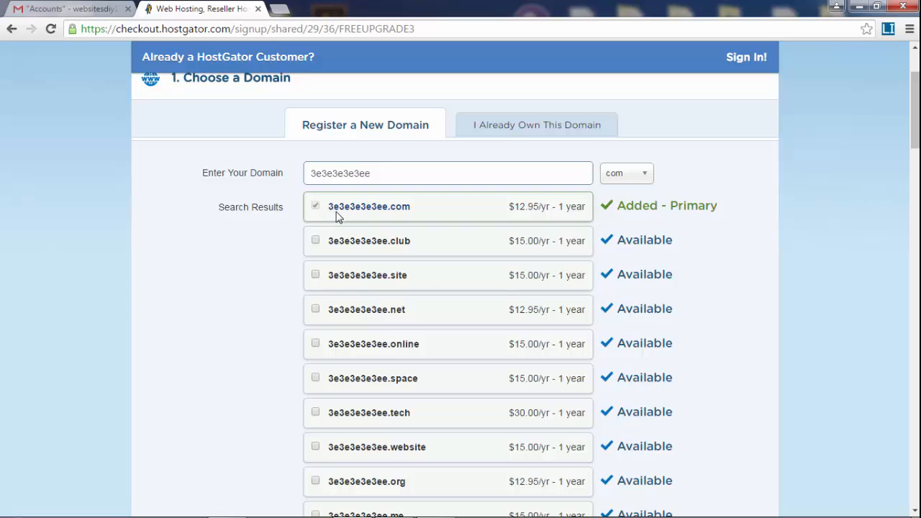
{"action": "left_click_drag", "start_coordinate": [915, 138], "coordinate": [915, 217]}
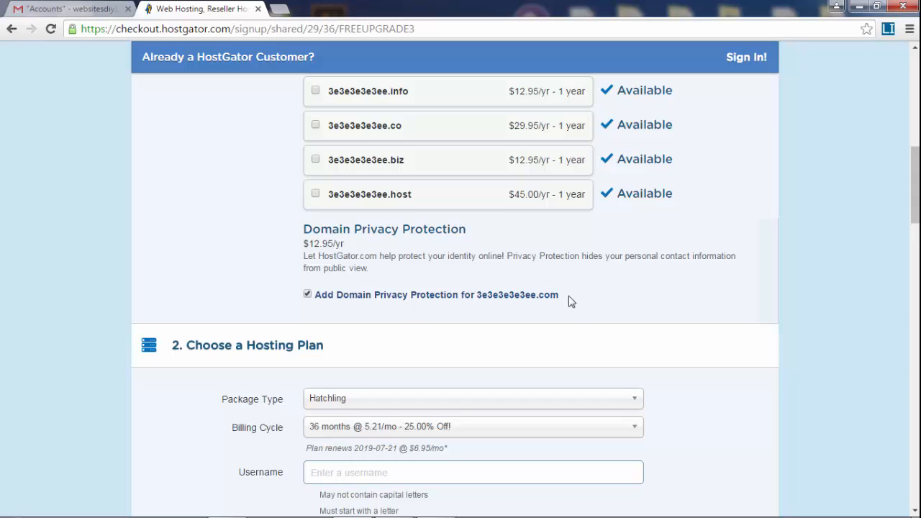
{"action": "left_click", "coordinate": [280, 8]}
Look up facebook.com's registration details on who.is.
{"action": "type", "text": "who"}
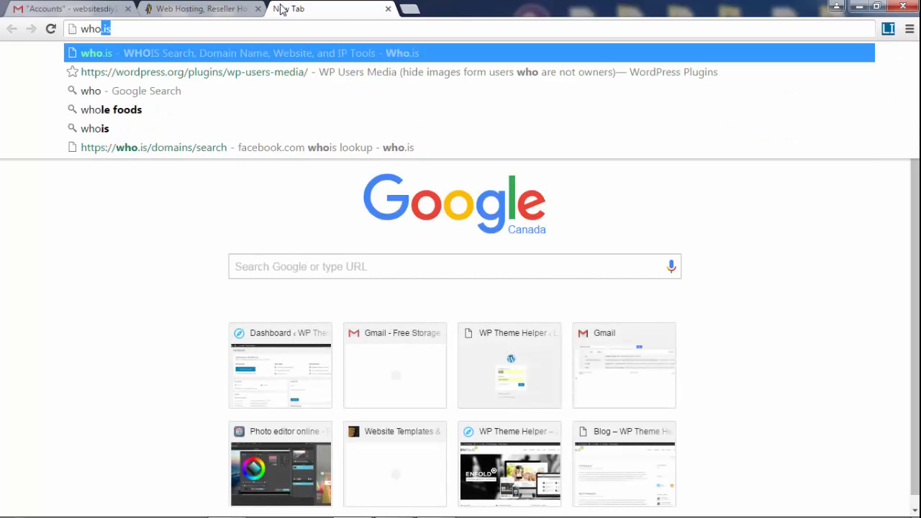
{"action": "type", "text": "."}
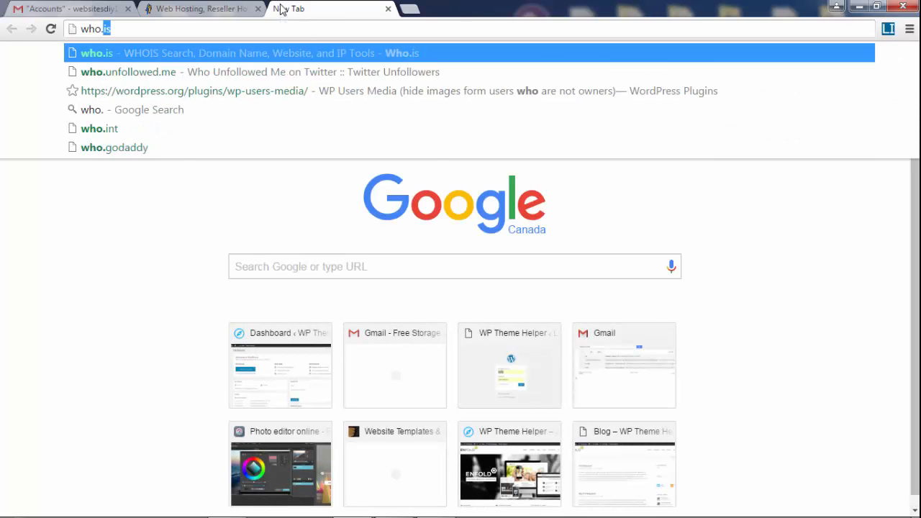
{"action": "type", "text": "is"}
{"action": "key", "text": "Return"}
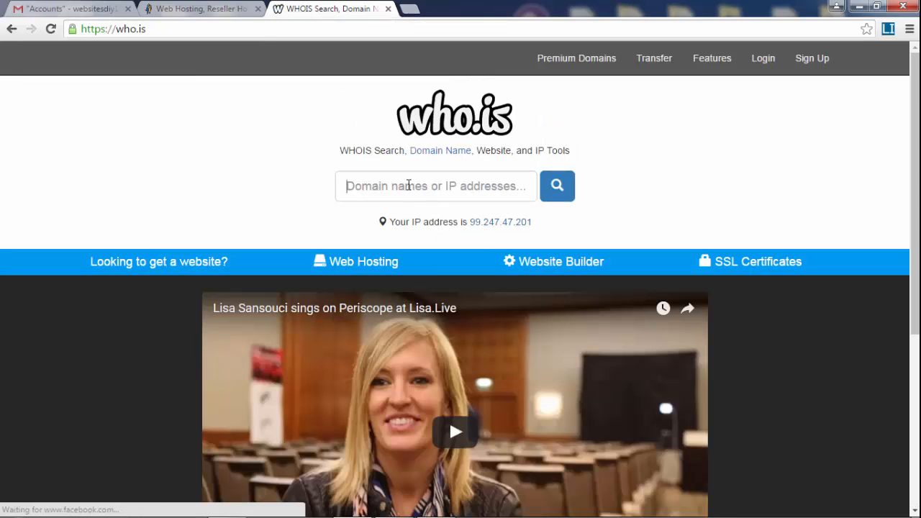
{"action": "left_click", "coordinate": [408, 185]}
{"action": "type", "text": "faceboo"}
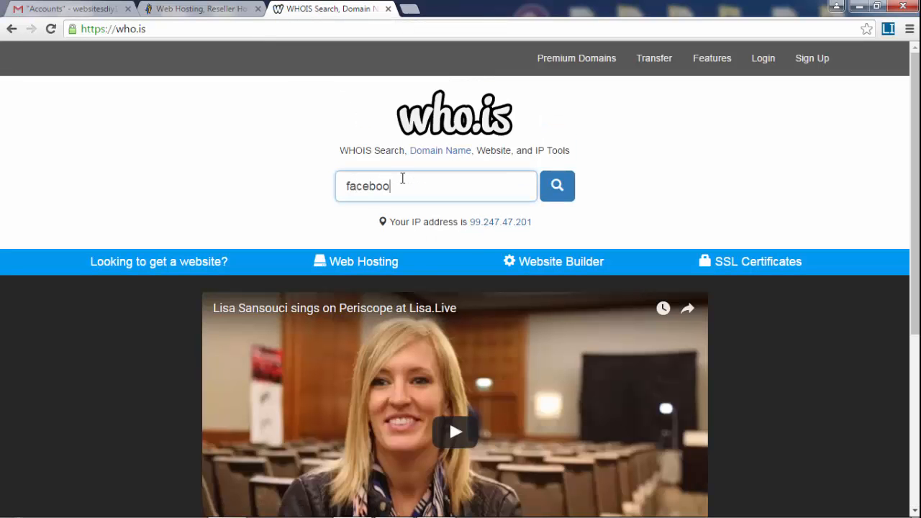
{"action": "type", "text": "k.com"}
{"action": "left_click", "coordinate": [557, 191]}
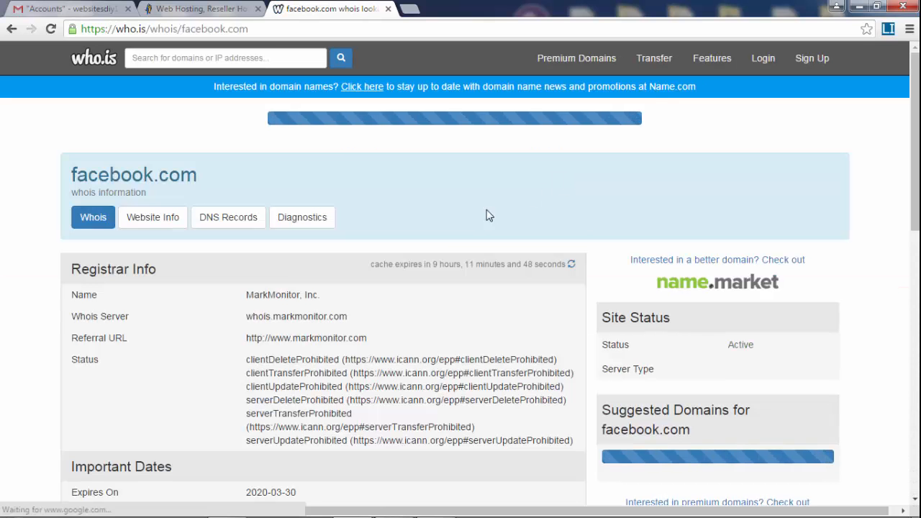
Scroll to Registrar Data and highlight the registrant organization, address and phone details.
{"action": "scroll", "coordinate": [453, 274], "scroll_direction": "down", "scroll_amount": 5}
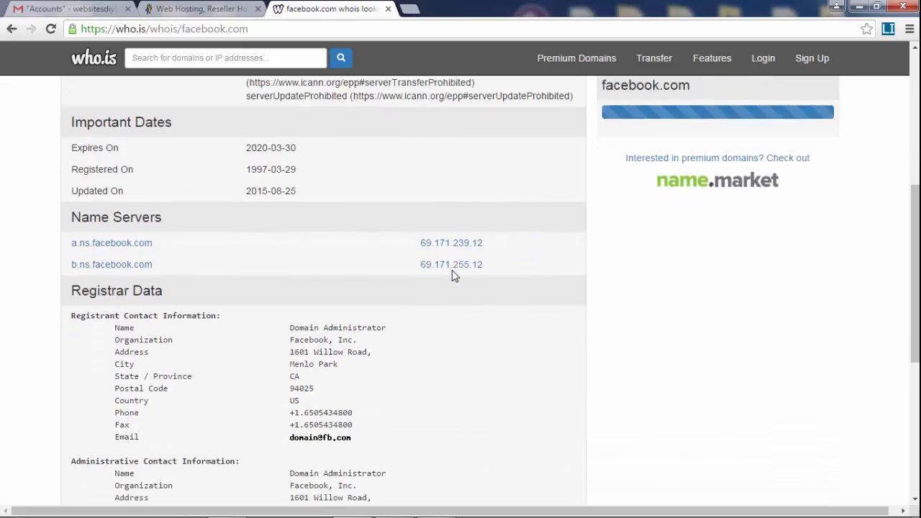
{"action": "scroll", "coordinate": [452, 271], "scroll_direction": "down", "scroll_amount": 1}
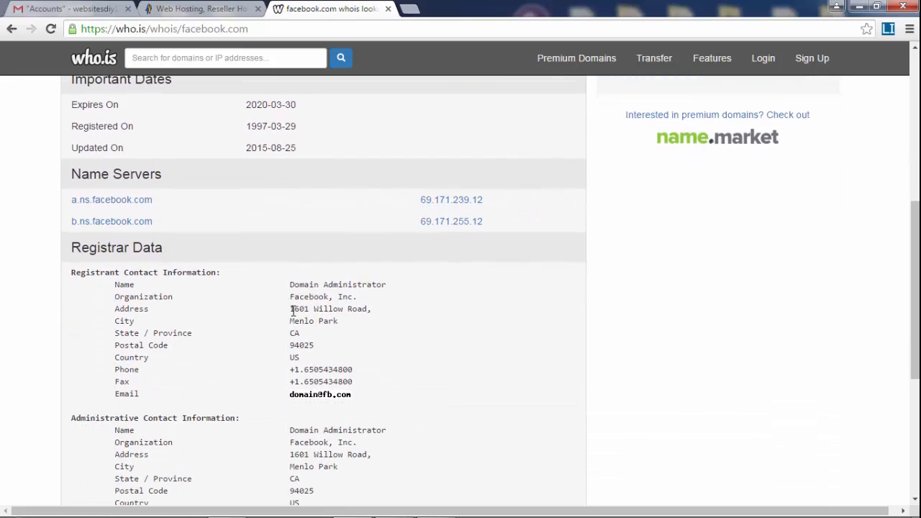
{"action": "left_click_drag", "start_coordinate": [323, 297], "coordinate": [366, 297]}
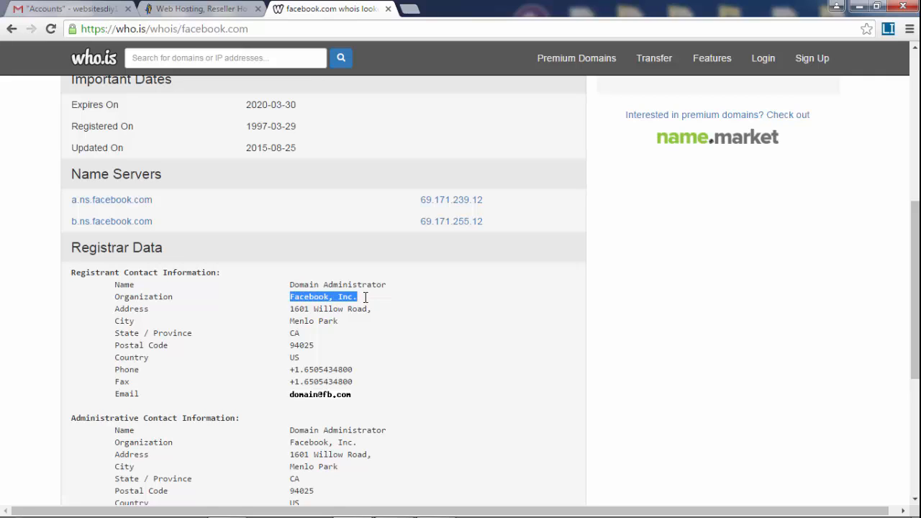
{"action": "left_click", "coordinate": [304, 301]}
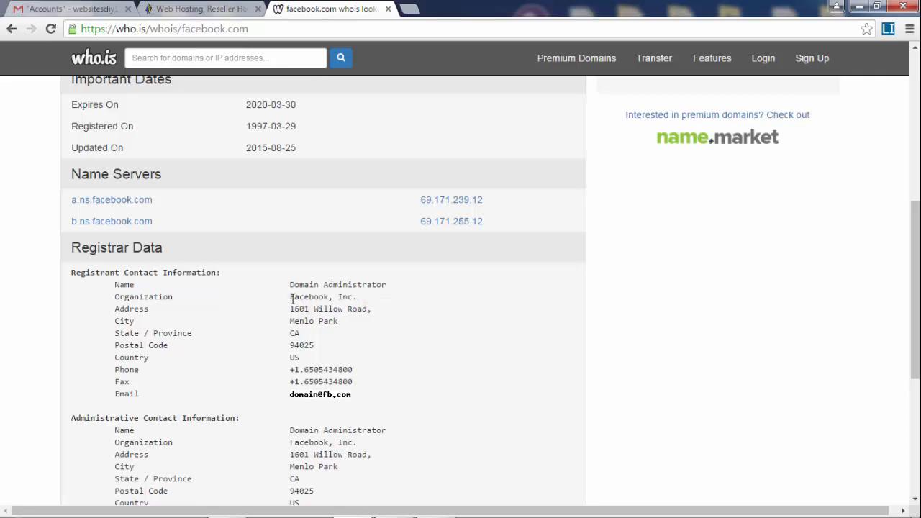
{"action": "left_click_drag", "start_coordinate": [328, 298], "coordinate": [382, 381]}
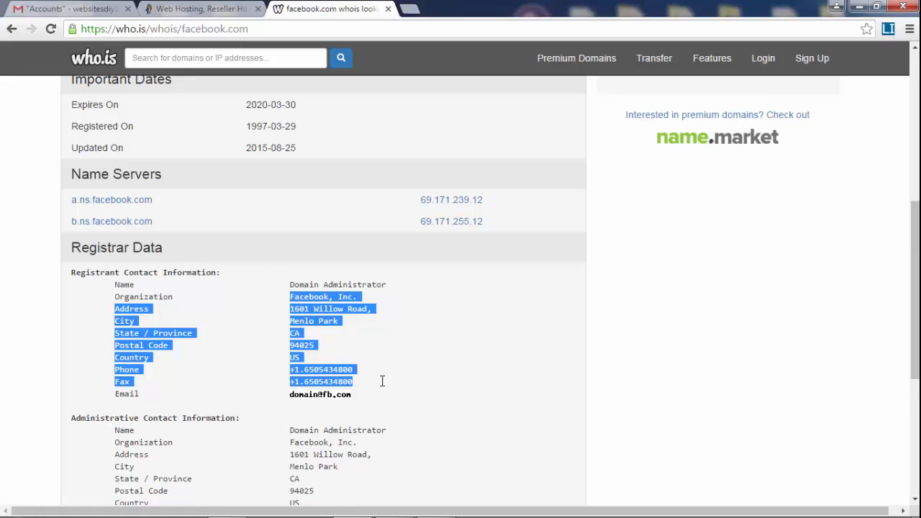
{"action": "left_click", "coordinate": [313, 303]}
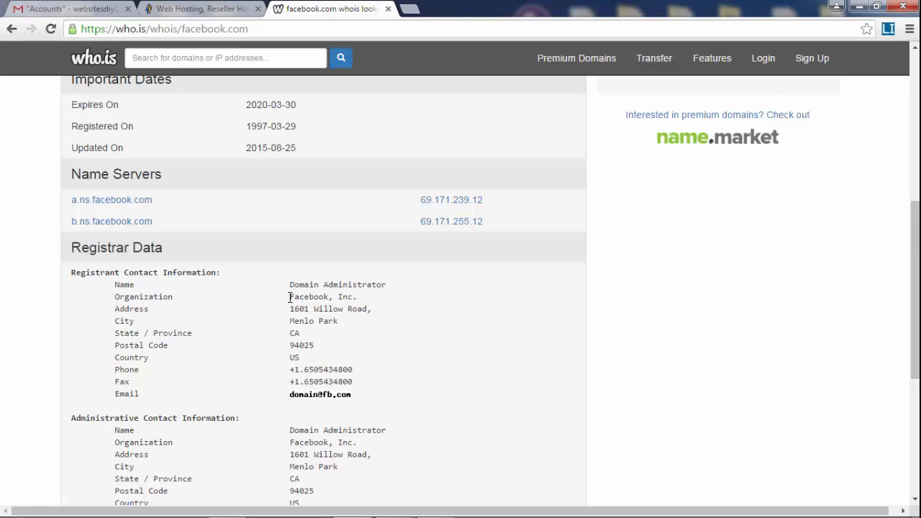
{"action": "left_click", "coordinate": [214, 7]}
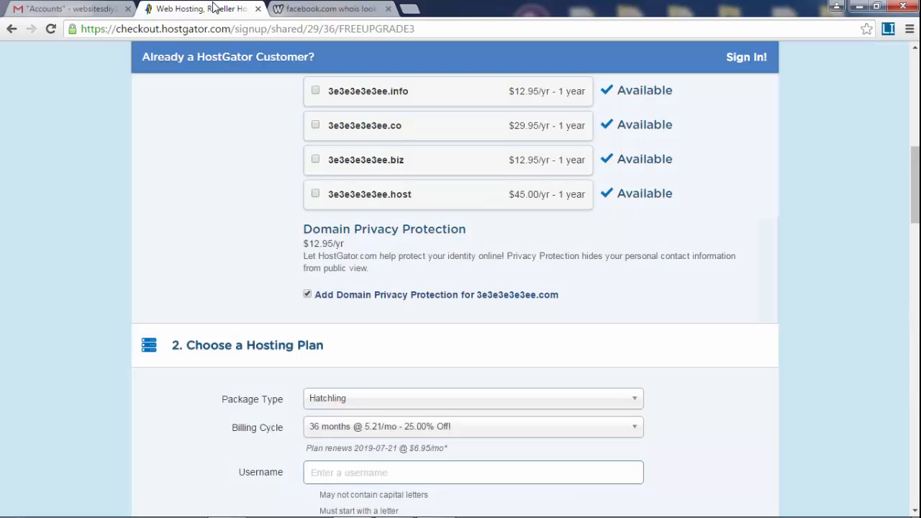
Re-examine the Registrant Contact rows, then return to the HostGator signup tab.
{"action": "left_click", "coordinate": [328, 7]}
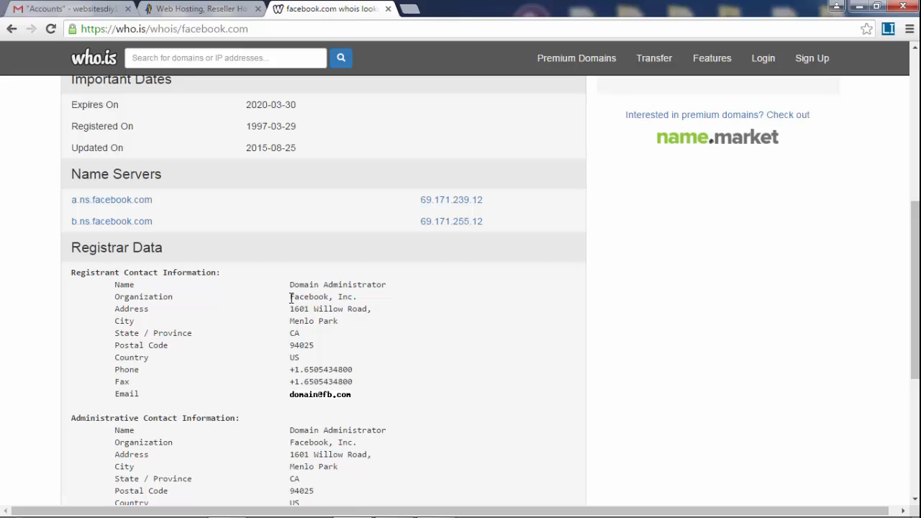
{"action": "left_click_drag", "start_coordinate": [290, 297], "coordinate": [314, 346]}
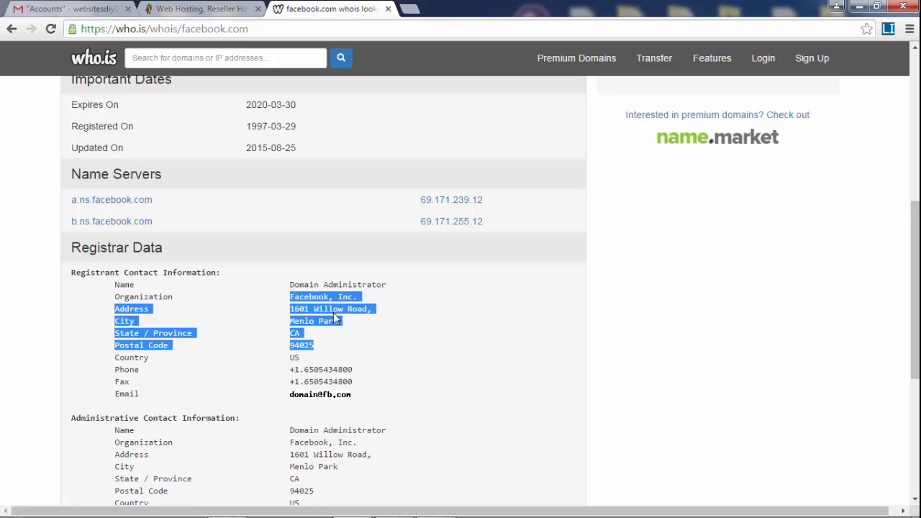
{"action": "left_click", "coordinate": [306, 308]}
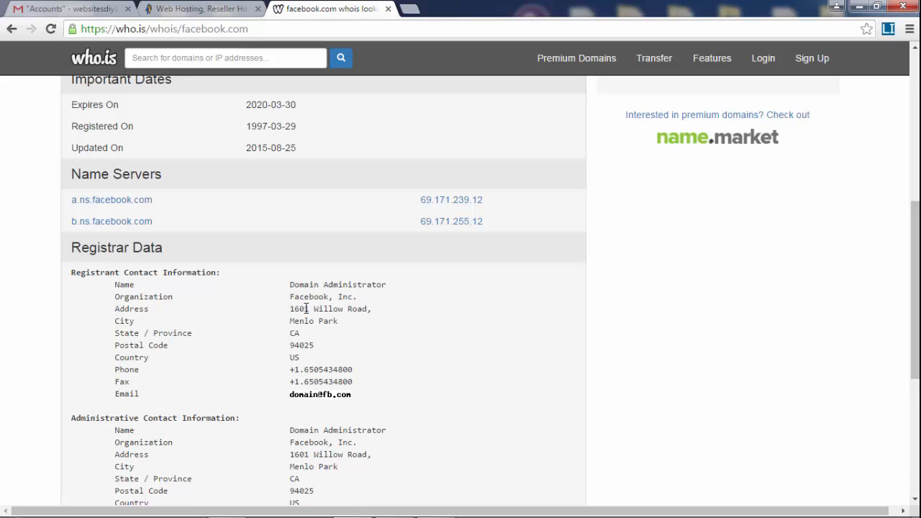
{"action": "left_click", "coordinate": [205, 9]}
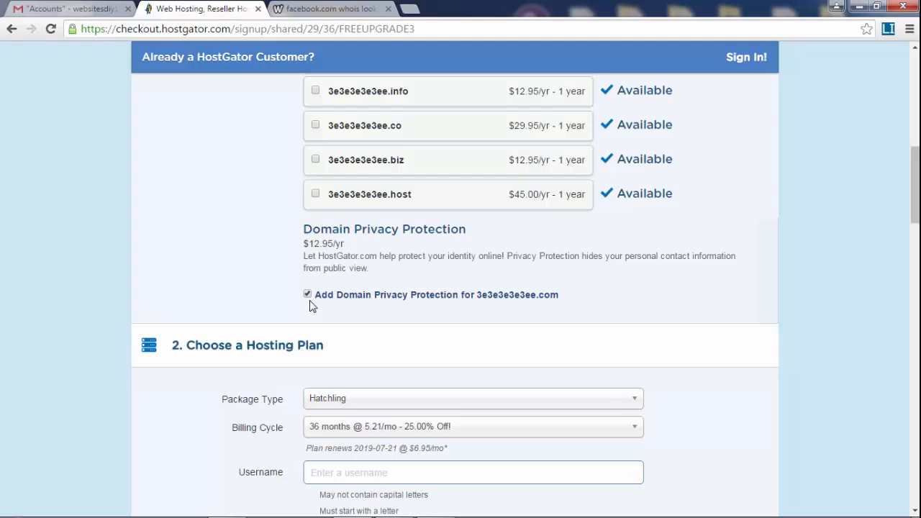
{"action": "left_click", "coordinate": [353, 7]}
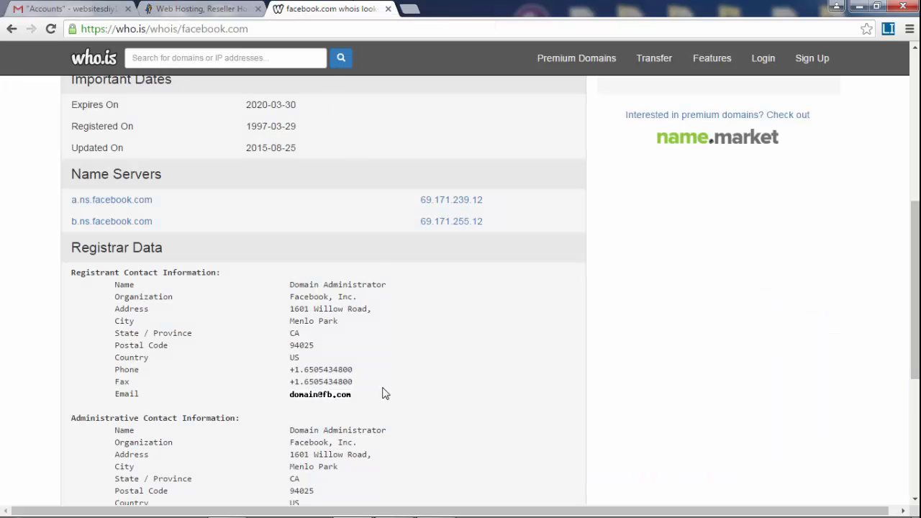
{"action": "left_click_drag", "start_coordinate": [384, 396], "coordinate": [70, 270]}
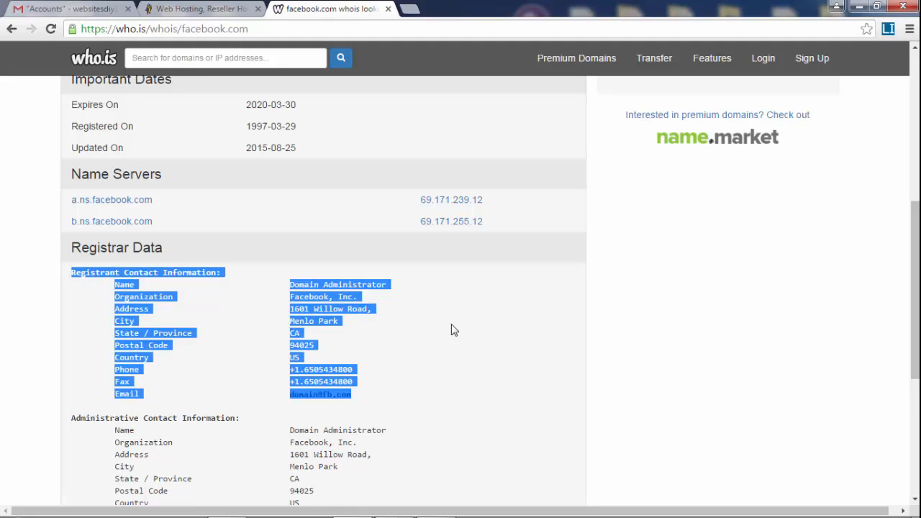
{"action": "left_click", "coordinate": [475, 341]}
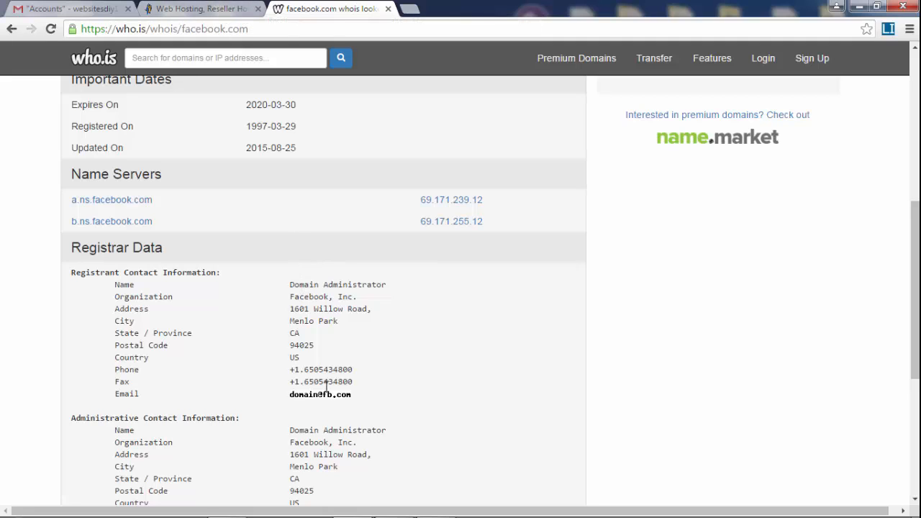
{"action": "left_click_drag", "start_coordinate": [372, 403], "coordinate": [113, 282]}
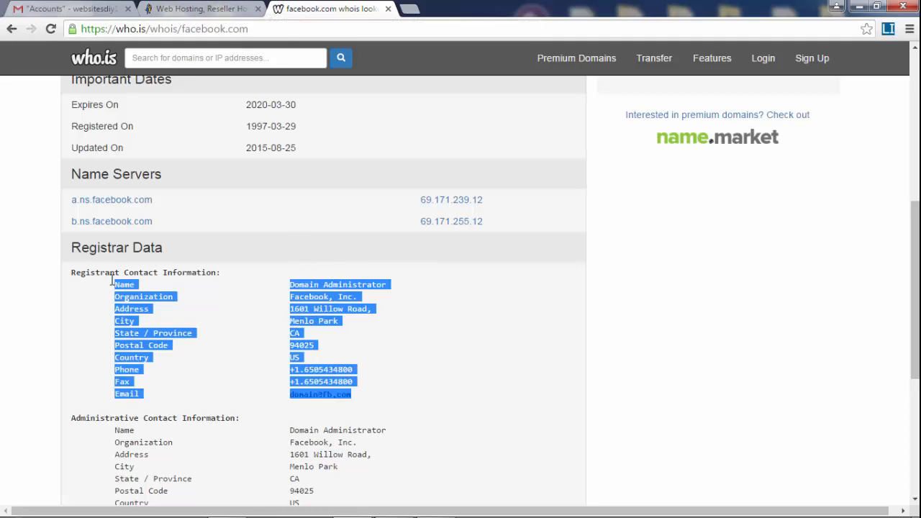
{"action": "left_click", "coordinate": [121, 288]}
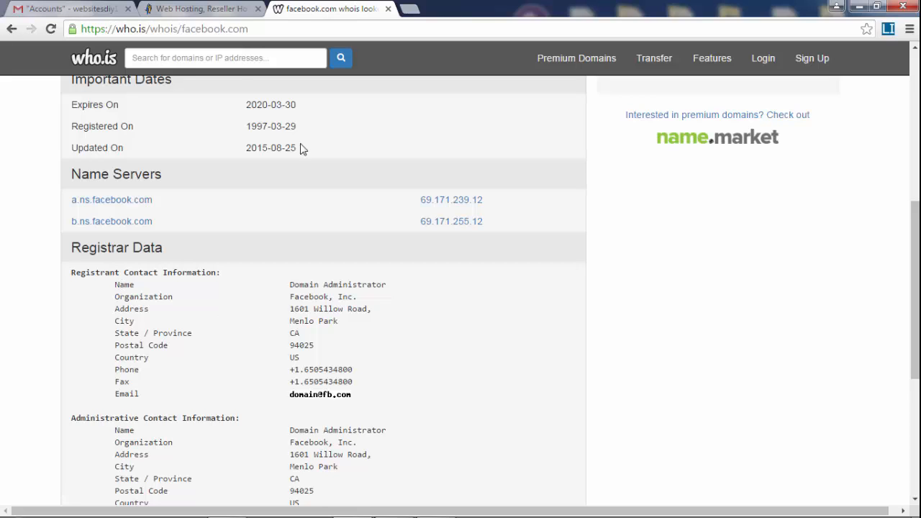
{"action": "left_click", "coordinate": [224, 9]}
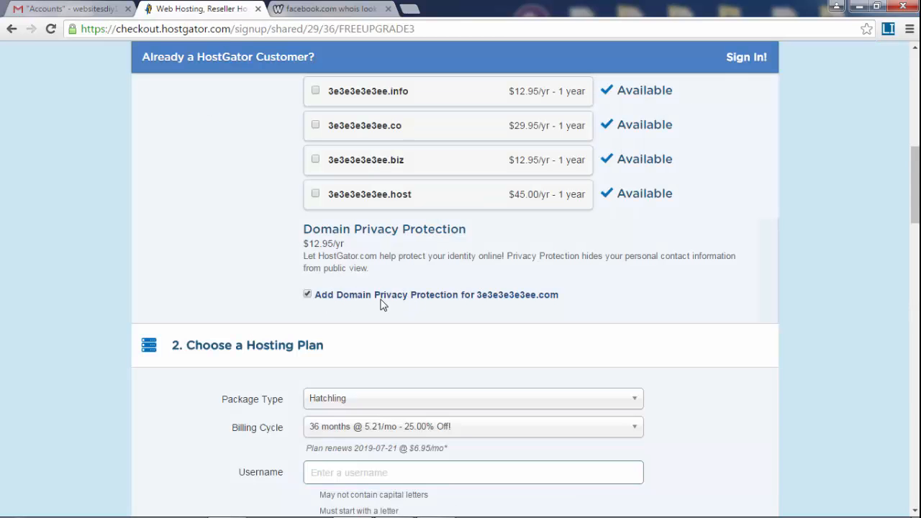
Remove domain privacy protection and set the billing cycle to 12 months.
{"action": "left_click", "coordinate": [307, 295]}
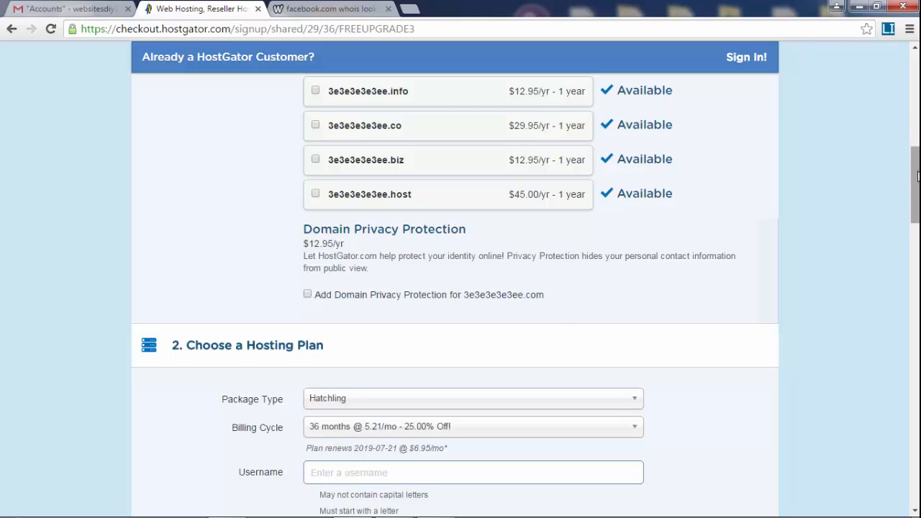
{"action": "left_click_drag", "start_coordinate": [911, 171], "coordinate": [911, 216]}
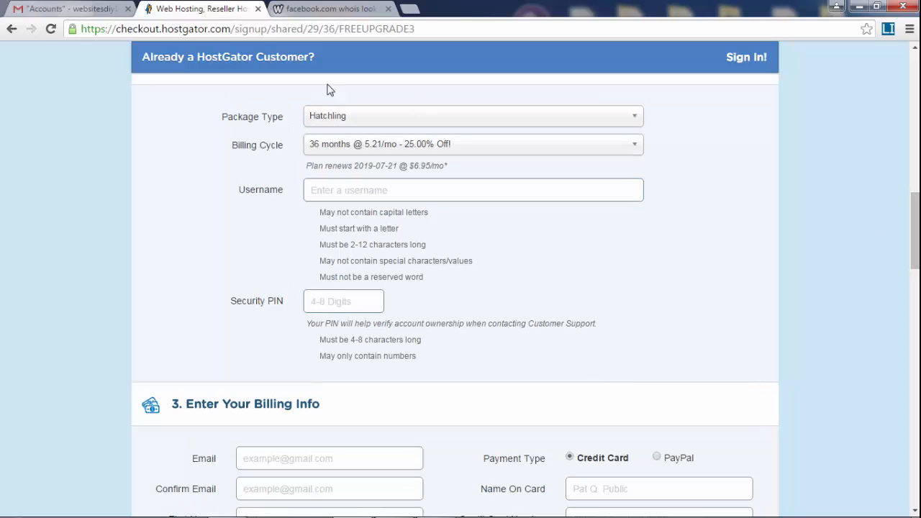
{"action": "left_click", "coordinate": [436, 146]}
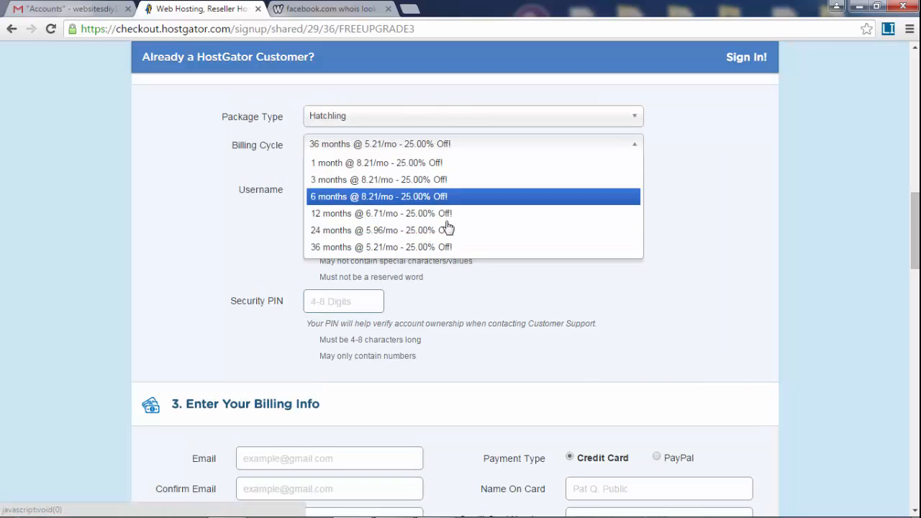
{"action": "left_click", "coordinate": [450, 164]}
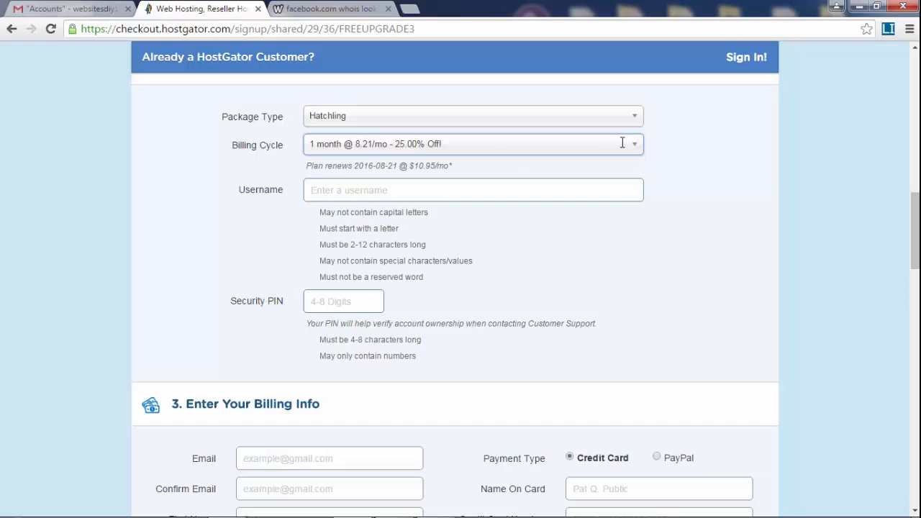
{"action": "left_click", "coordinate": [486, 145]}
{"action": "left_click", "coordinate": [452, 219]}
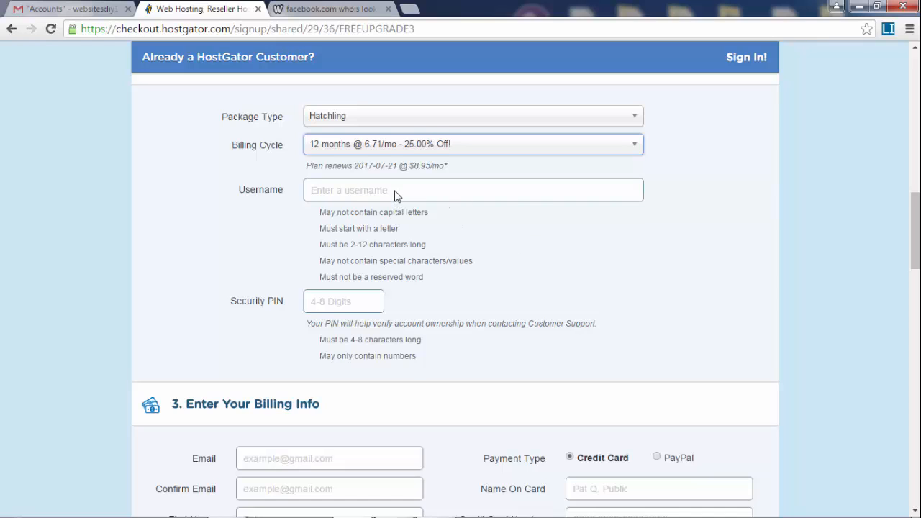
Enter an account username and move to the security PIN field.
{"action": "left_click", "coordinate": [343, 190]}
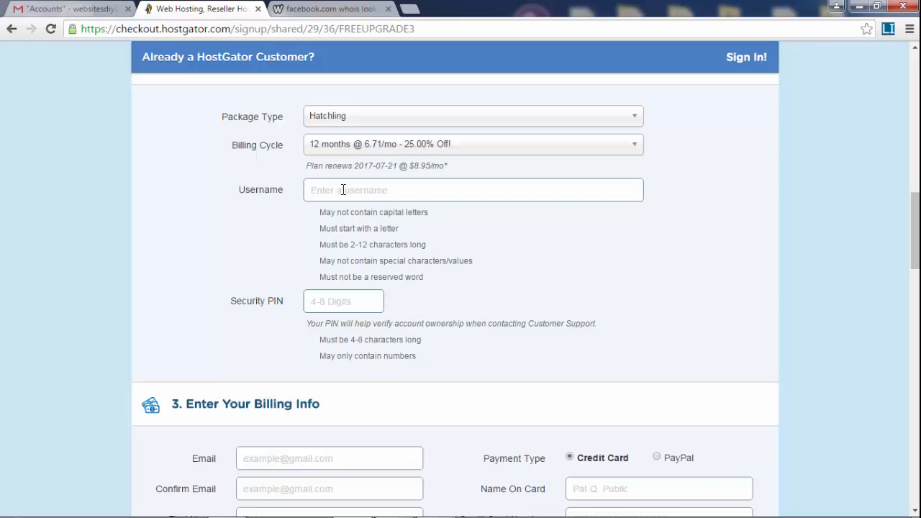
{"action": "type", "text": "wdiy"}
{"action": "left_click", "coordinate": [337, 304]}
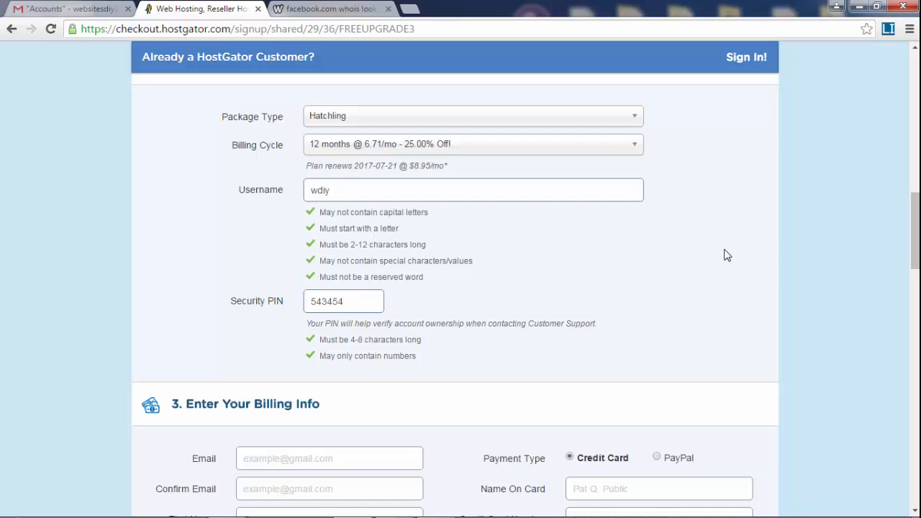
Enter the security PIN and scroll down to the add-on services.
{"action": "scroll", "coordinate": [725, 255], "scroll_direction": "down", "scroll_amount": 2}
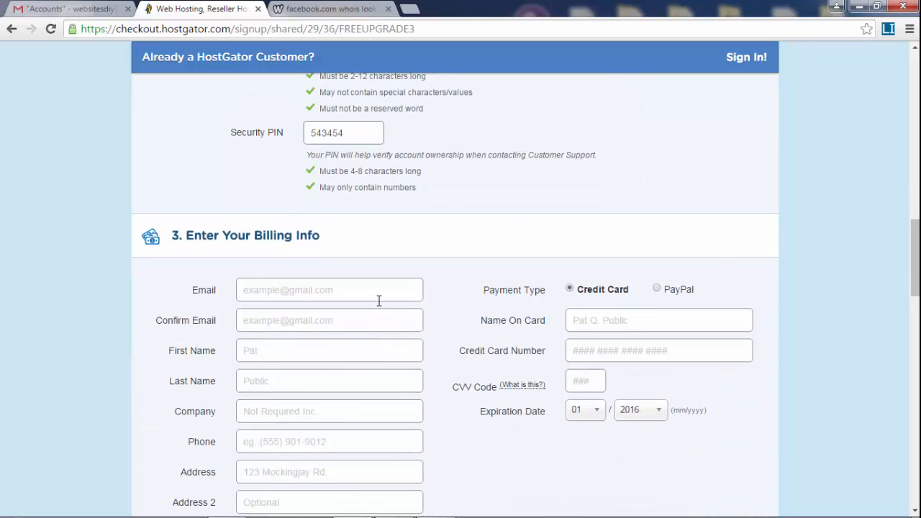
{"action": "scroll", "coordinate": [374, 301], "scroll_direction": "down", "scroll_amount": 1}
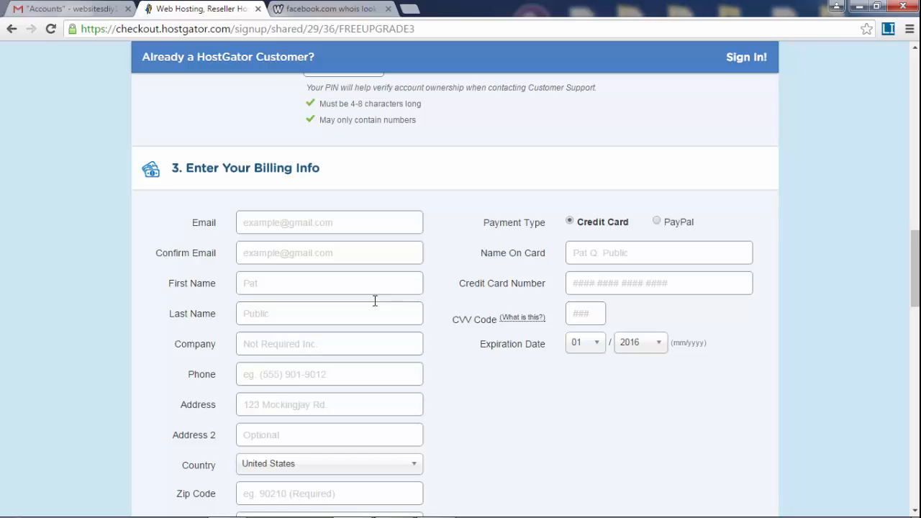
{"action": "scroll", "coordinate": [375, 301], "scroll_direction": "down", "scroll_amount": 1}
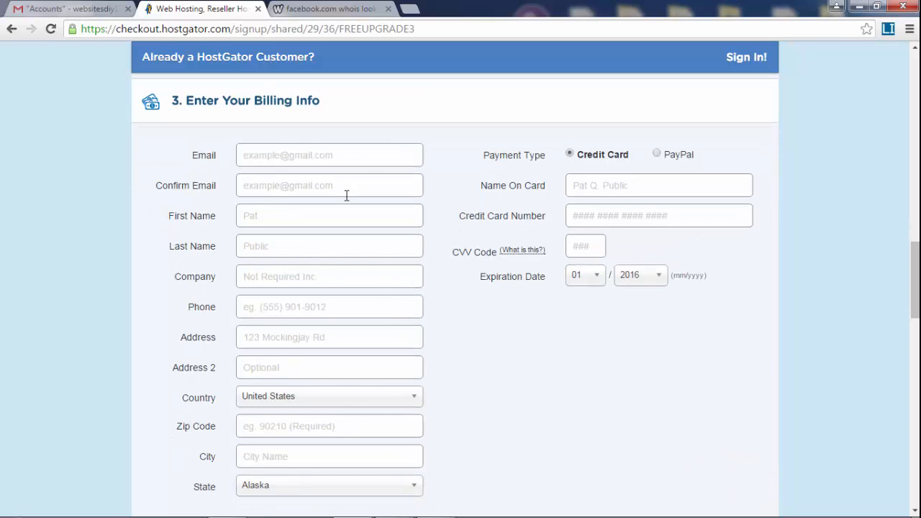
{"action": "scroll", "coordinate": [444, 379], "scroll_direction": "down", "scroll_amount": 4}
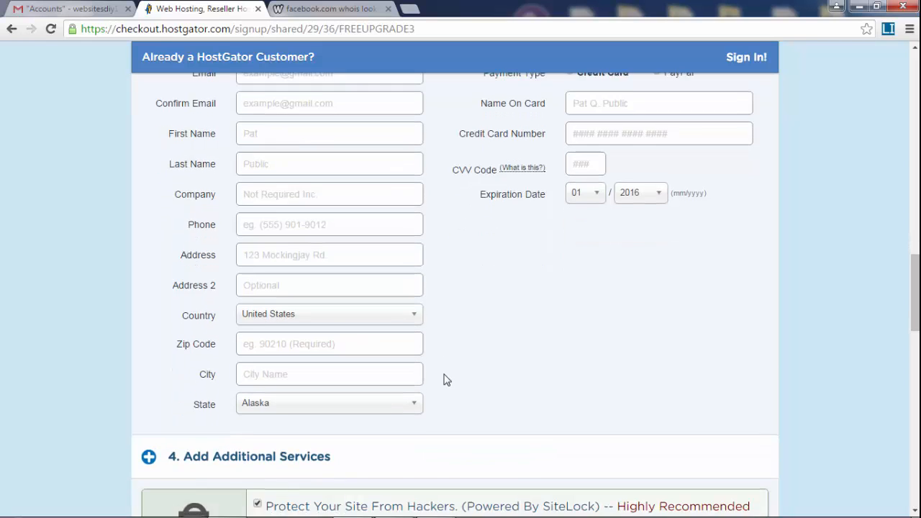
{"action": "scroll", "coordinate": [561, 329], "scroll_direction": "down", "scroll_amount": 2}
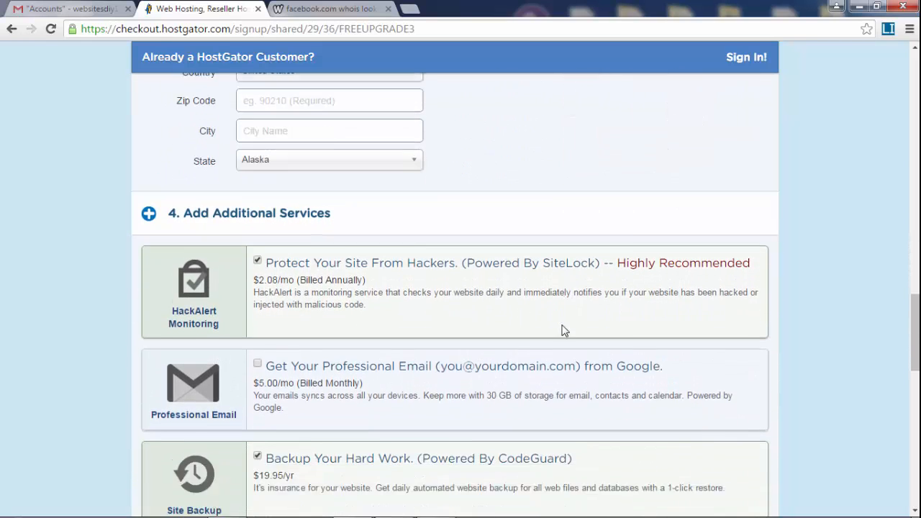
{"action": "scroll", "coordinate": [321, 258], "scroll_direction": "down", "scroll_amount": 1}
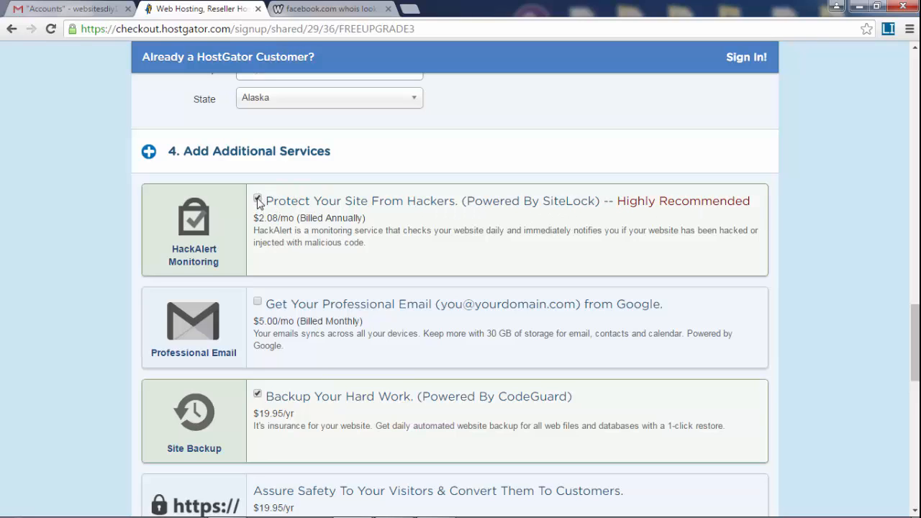
Decline HackAlert and Site Backup, then confirm the diy25 coupon and $93.50 total.
{"action": "left_click", "coordinate": [258, 200]}
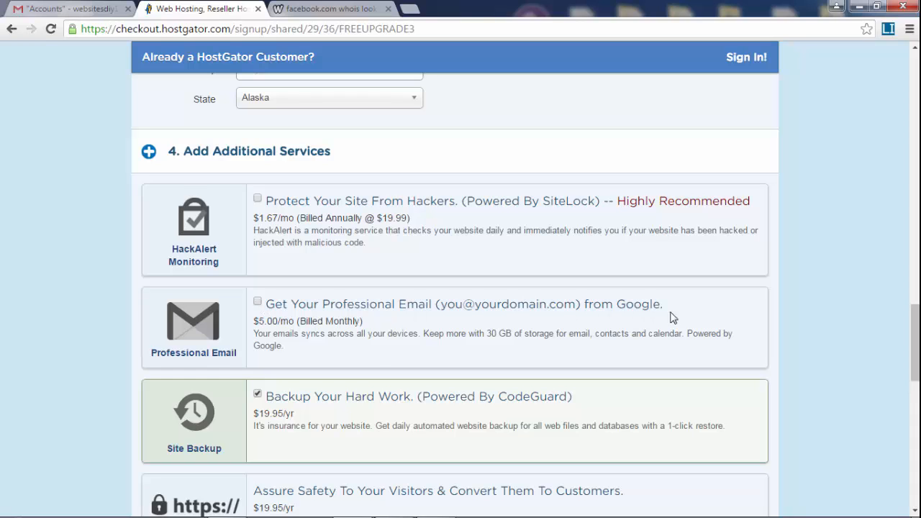
{"action": "scroll", "coordinate": [379, 352], "scroll_direction": "down", "scroll_amount": 2}
{"action": "left_click", "coordinate": [257, 293]}
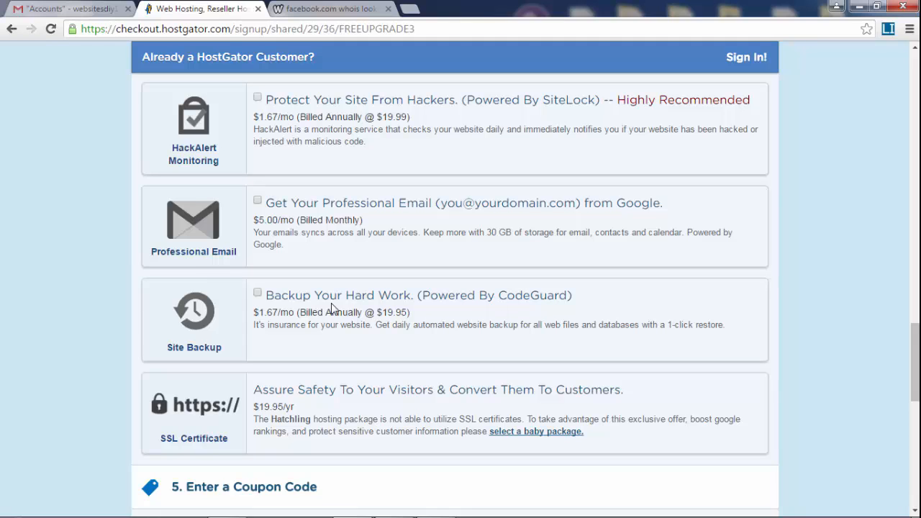
{"action": "scroll", "coordinate": [479, 362], "scroll_direction": "down", "scroll_amount": 1}
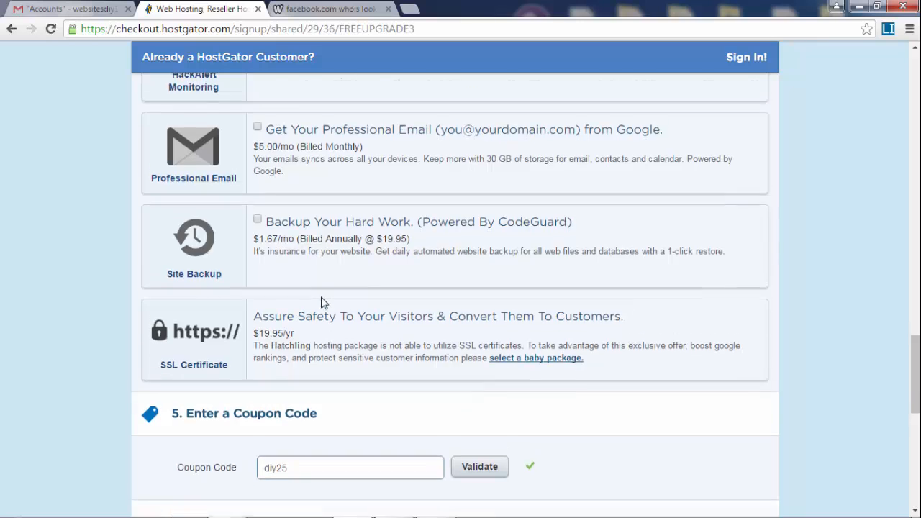
{"action": "scroll", "coordinate": [319, 303], "scroll_direction": "up", "scroll_amount": 2}
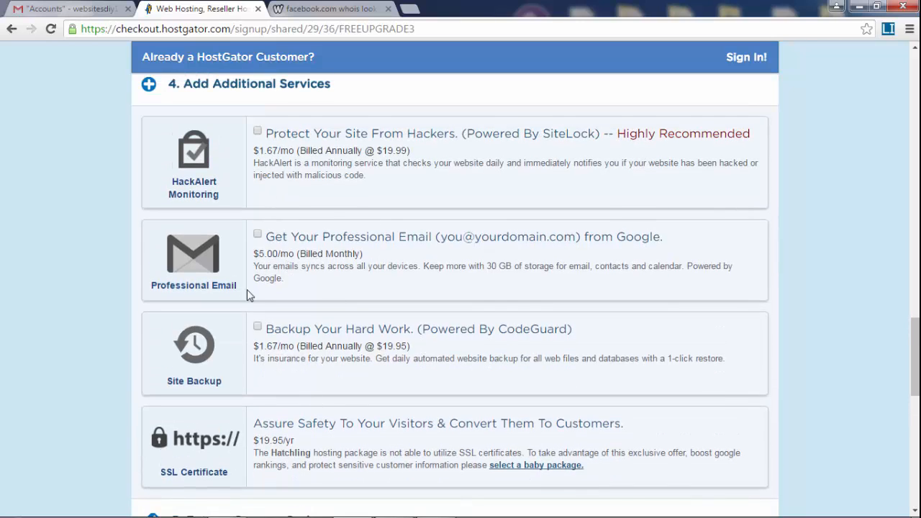
{"action": "scroll", "coordinate": [483, 287], "scroll_direction": "down", "scroll_amount": 1}
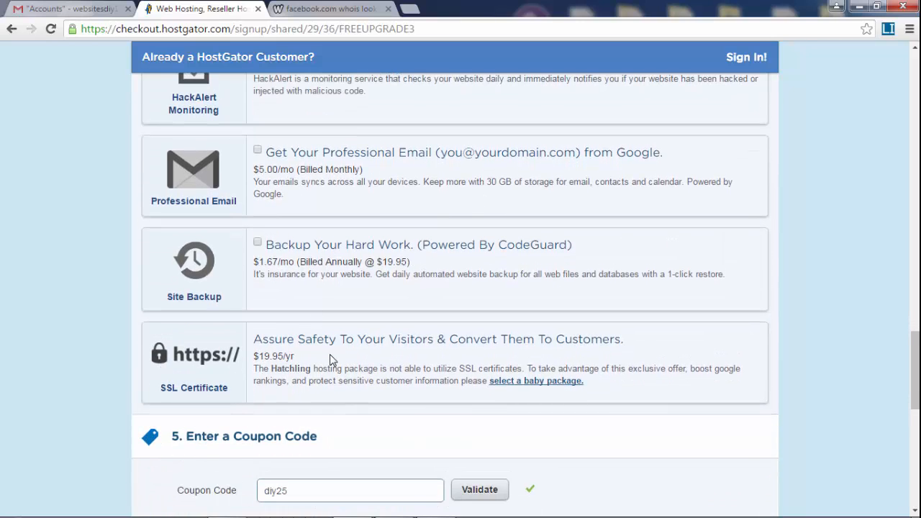
{"action": "scroll", "coordinate": [330, 369], "scroll_direction": "down", "scroll_amount": 1}
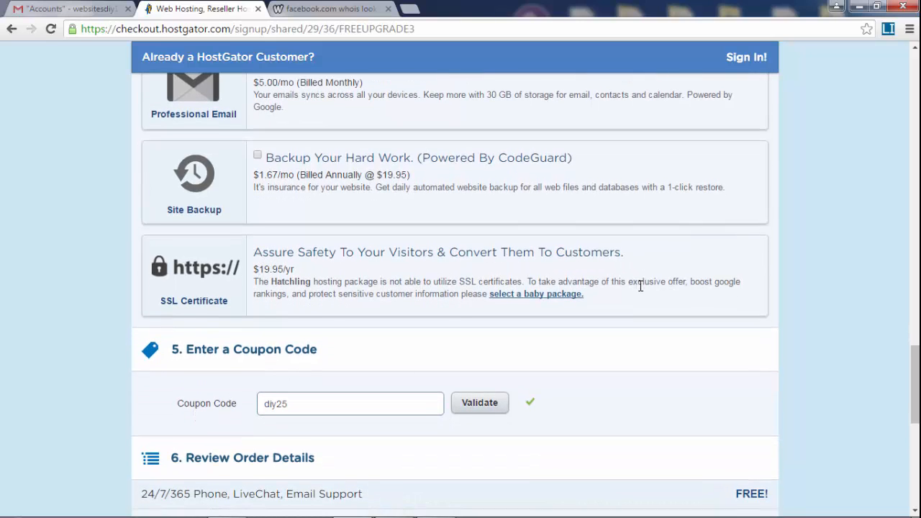
{"action": "scroll", "coordinate": [641, 286], "scroll_direction": "down", "scroll_amount": 1}
{"action": "scroll", "coordinate": [918, 330], "scroll_direction": "down", "scroll_amount": 3}
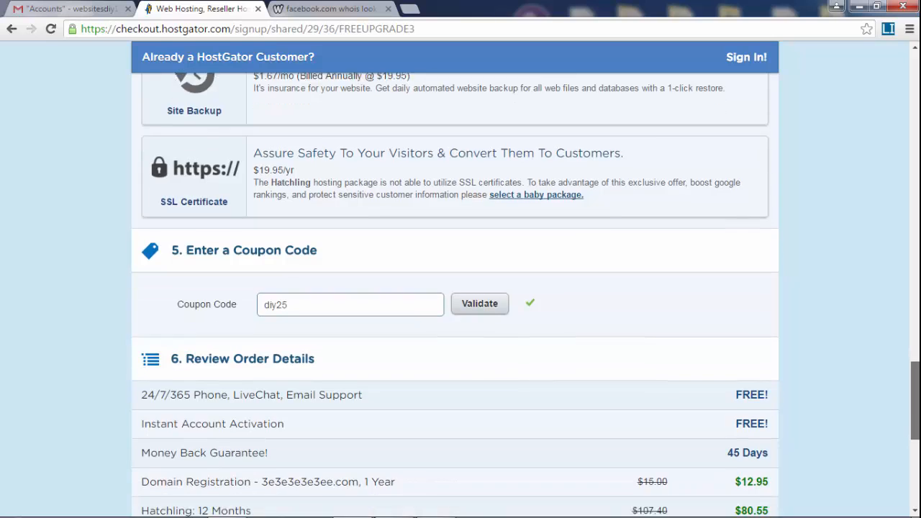
{"action": "scroll", "coordinate": [917, 329], "scroll_direction": "up", "scroll_amount": 1}
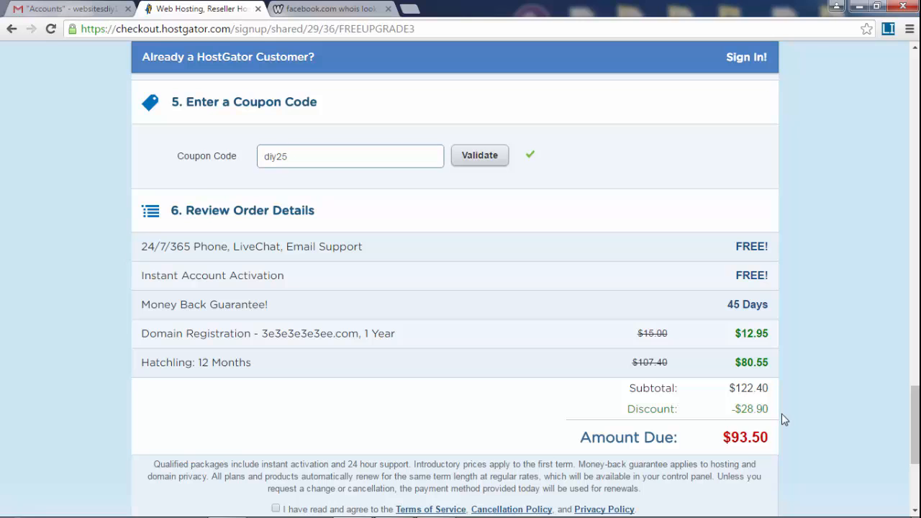
Accept the terms of service and submit the order with Checkout Now!
{"action": "left_click_drag", "start_coordinate": [915, 426], "coordinate": [915, 467]}
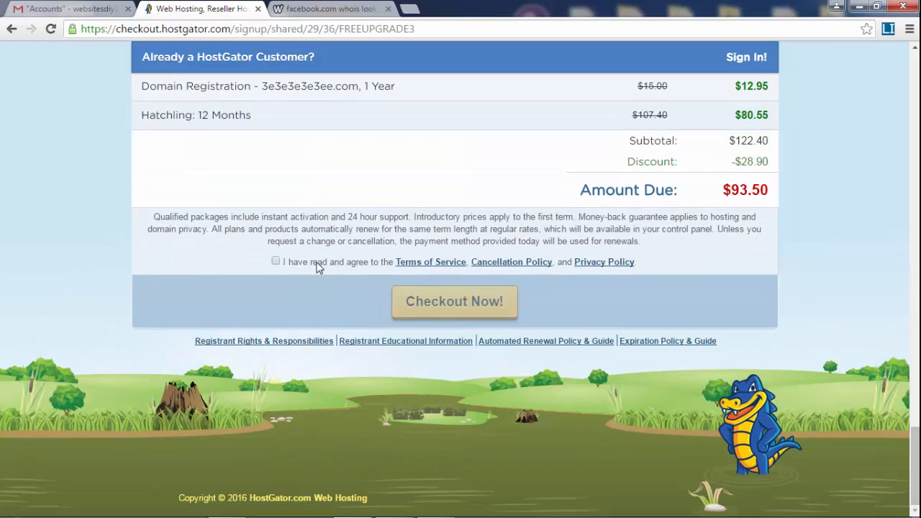
{"action": "left_click", "coordinate": [277, 260]}
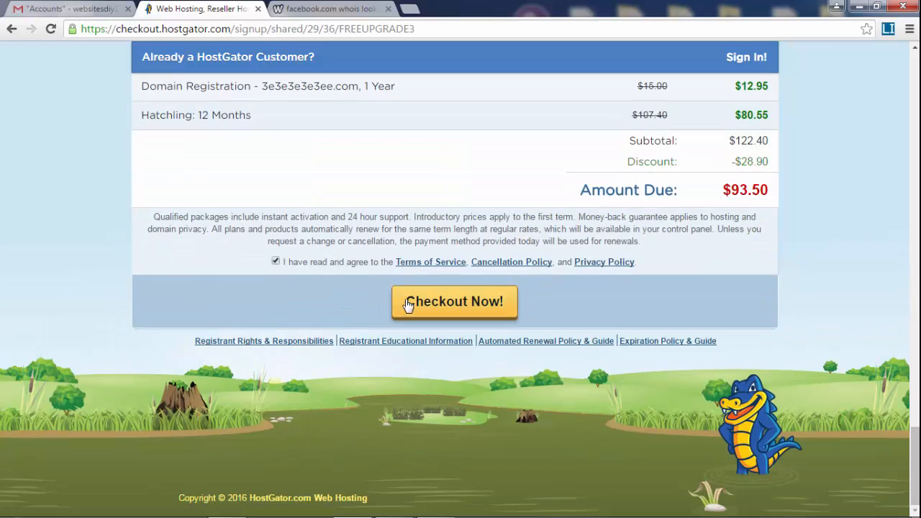
{"action": "left_click", "coordinate": [468, 308]}
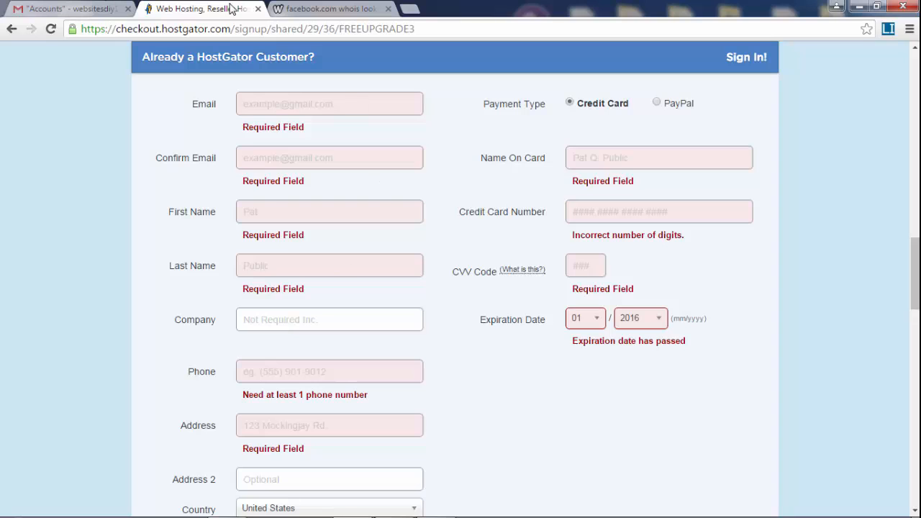
{"action": "scroll", "coordinate": [912, 288], "scroll_direction": "down", "scroll_amount": 1}
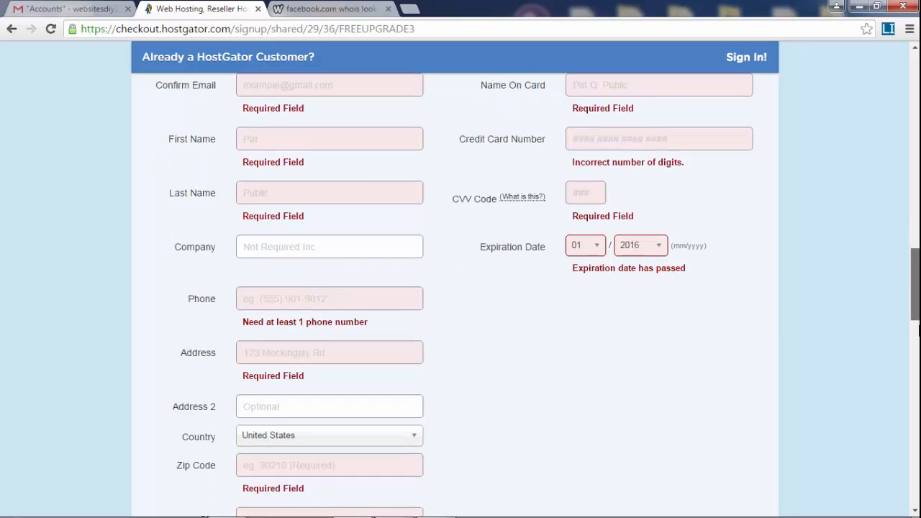
{"action": "scroll", "coordinate": [918, 330], "scroll_direction": "down", "scroll_amount": 10}
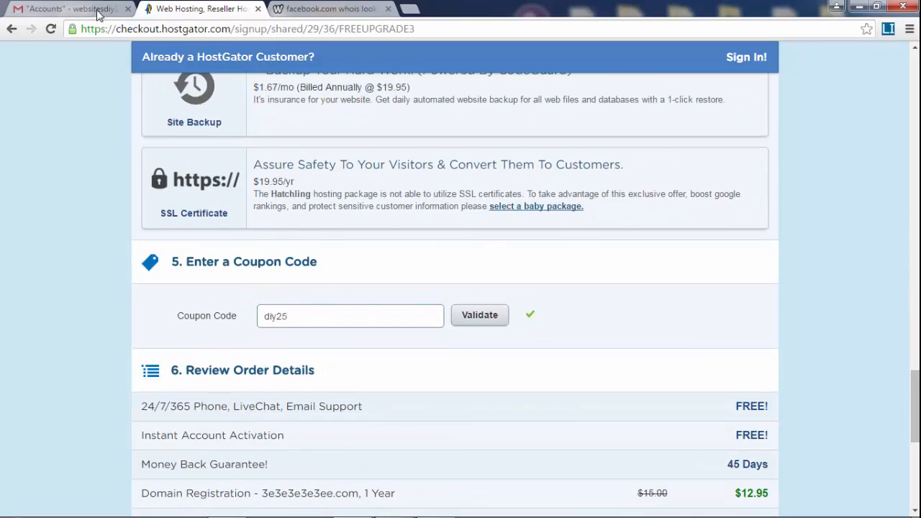
{"action": "left_click", "coordinate": [99, 11]}
Read the 'Thank you for choosing Hostgator!' email's billing portal line, then go to the next email.
{"action": "left_click", "coordinate": [415, 210]}
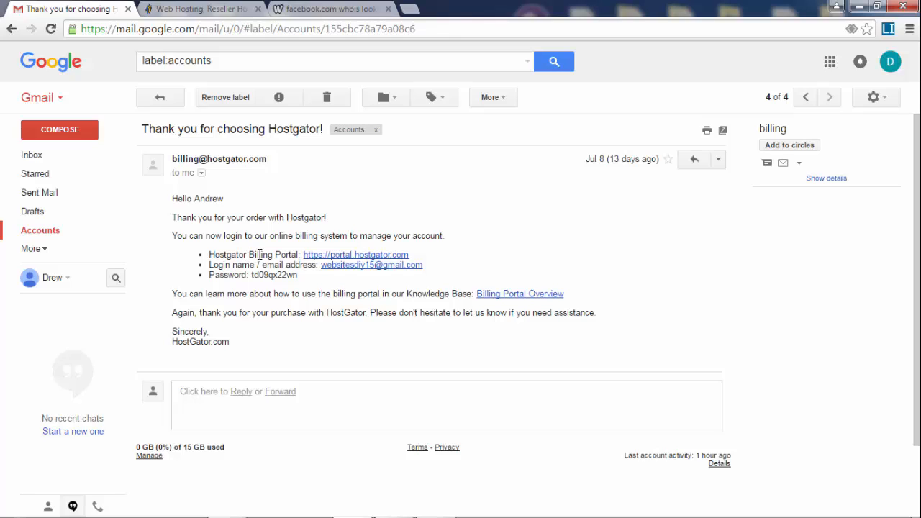
{"action": "left_click_drag", "start_coordinate": [249, 255], "coordinate": [299, 258]}
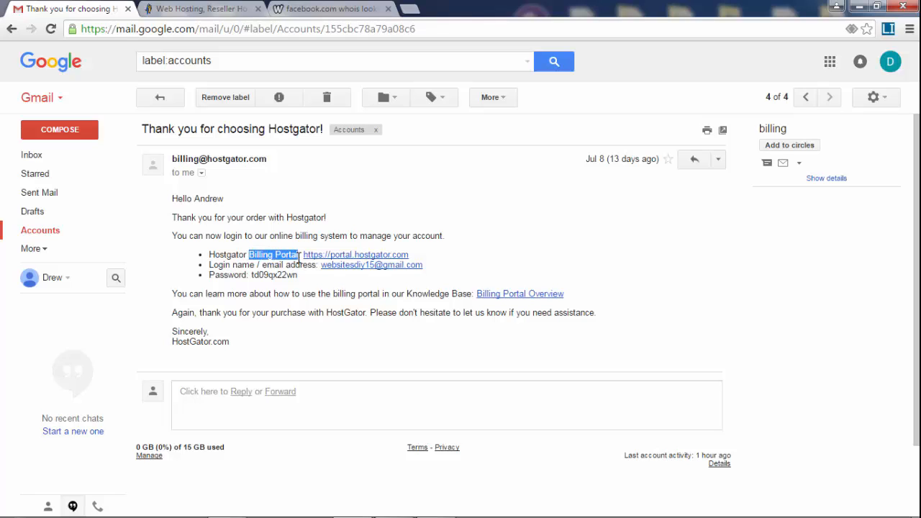
{"action": "left_click", "coordinate": [266, 255]}
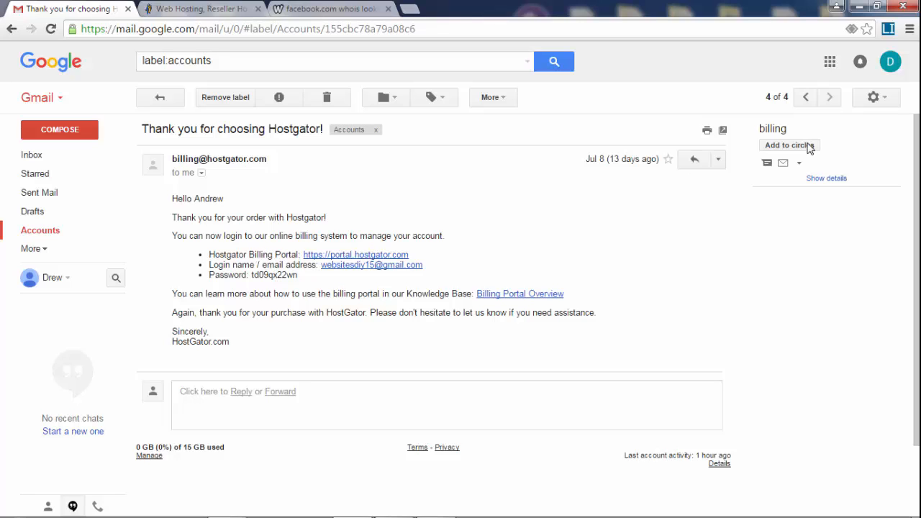
{"action": "left_click", "coordinate": [806, 98]}
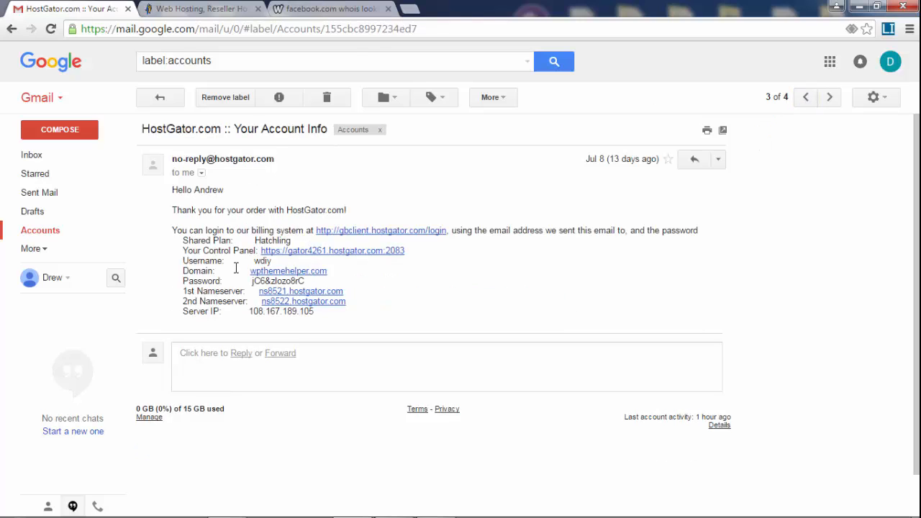
Note the control panel username and password, then open the Control Panel link in a new tab.
{"action": "left_click_drag", "start_coordinate": [184, 252], "coordinate": [432, 259]}
{"action": "left_click", "coordinate": [462, 257]}
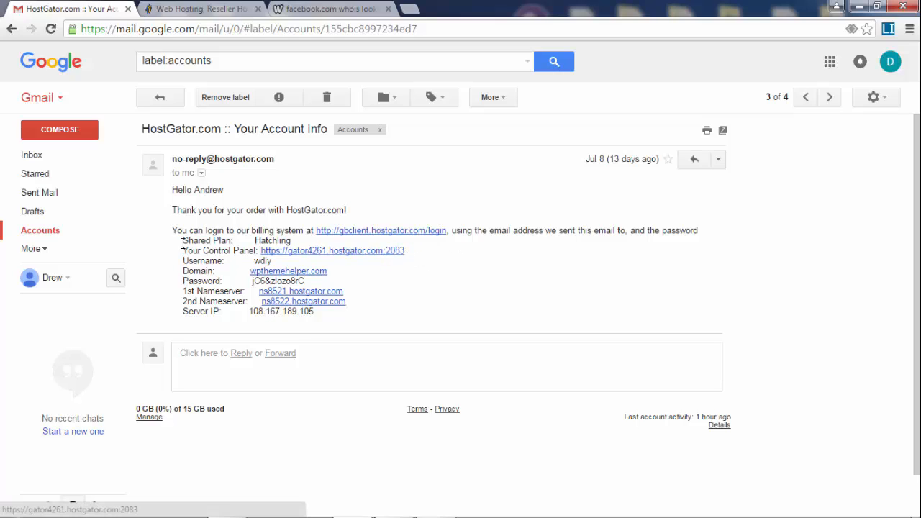
{"action": "double_click", "coordinate": [262, 261]}
{"action": "left_click", "coordinate": [366, 274]}
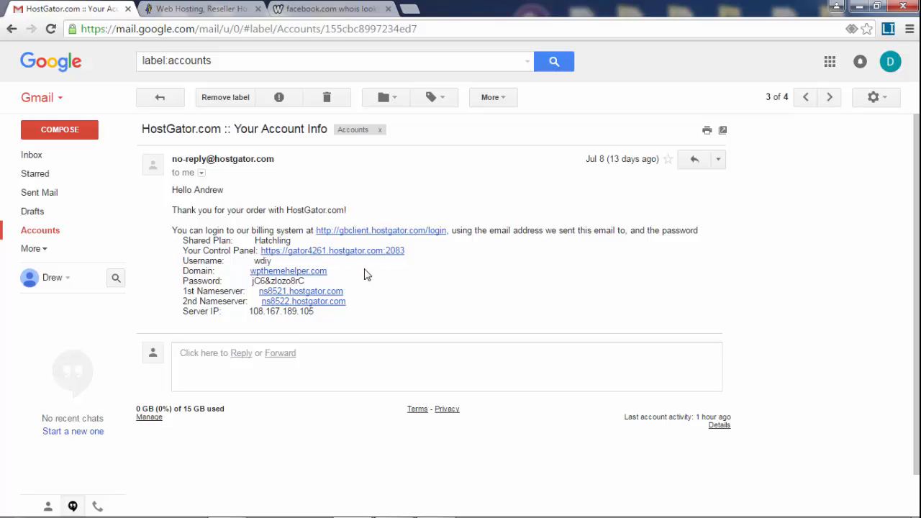
{"action": "double_click", "coordinate": [283, 280]}
{"action": "left_click_drag", "start_coordinate": [302, 281], "coordinate": [250, 281]}
{"action": "left_click", "coordinate": [454, 281]}
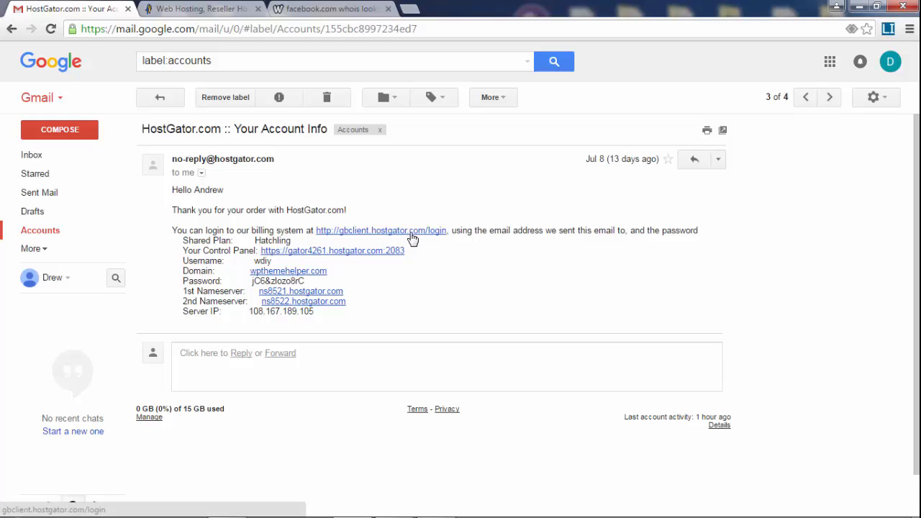
{"action": "right_click", "coordinate": [370, 259]}
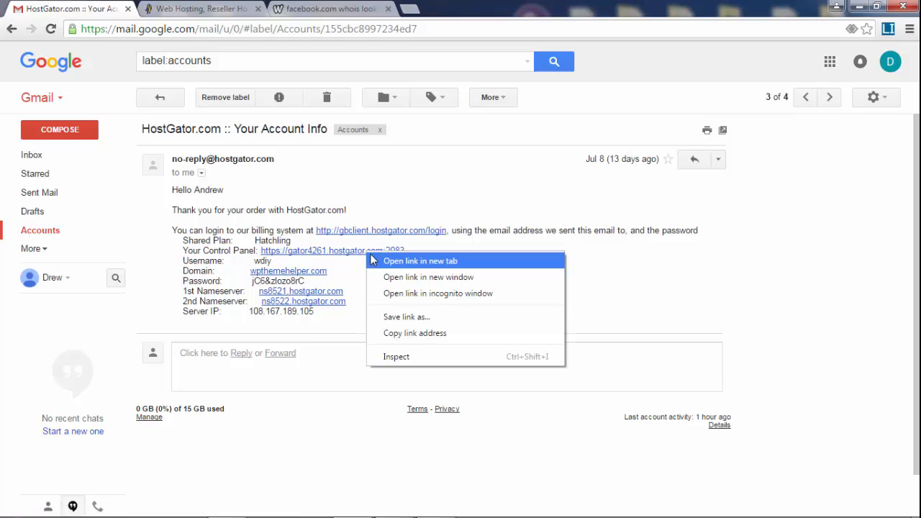
{"action": "left_click", "coordinate": [434, 263]}
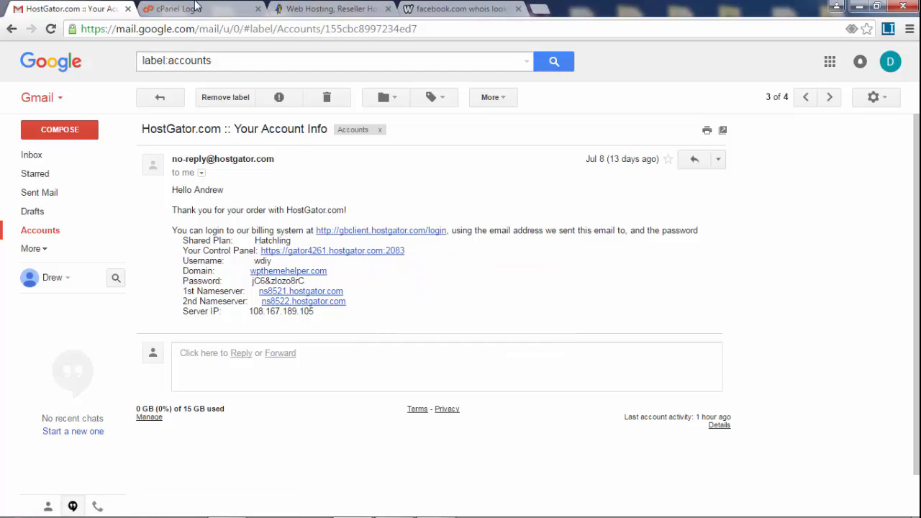
Verify the autofilled cPanel username and password against the email, then log in.
{"action": "left_click", "coordinate": [202, 9]}
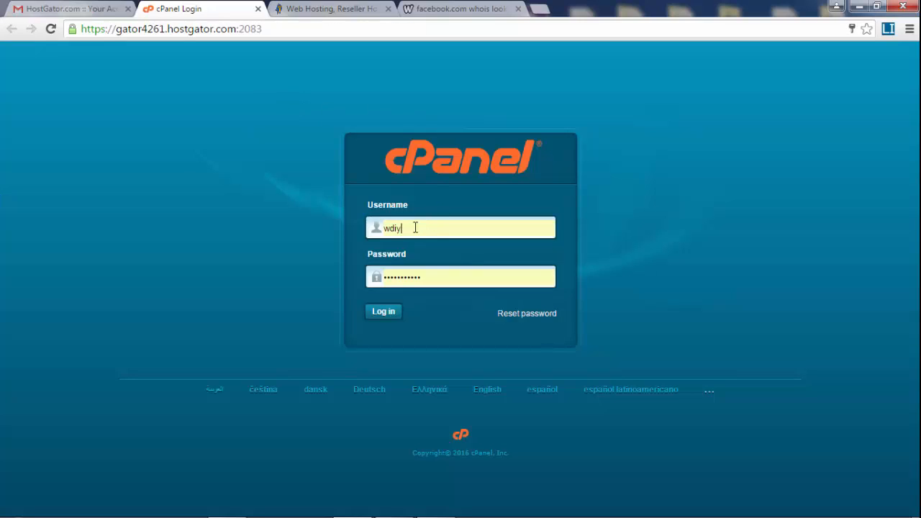
{"action": "left_click_drag", "start_coordinate": [415, 228], "coordinate": [380, 220]}
{"action": "left_click", "coordinate": [453, 276]}
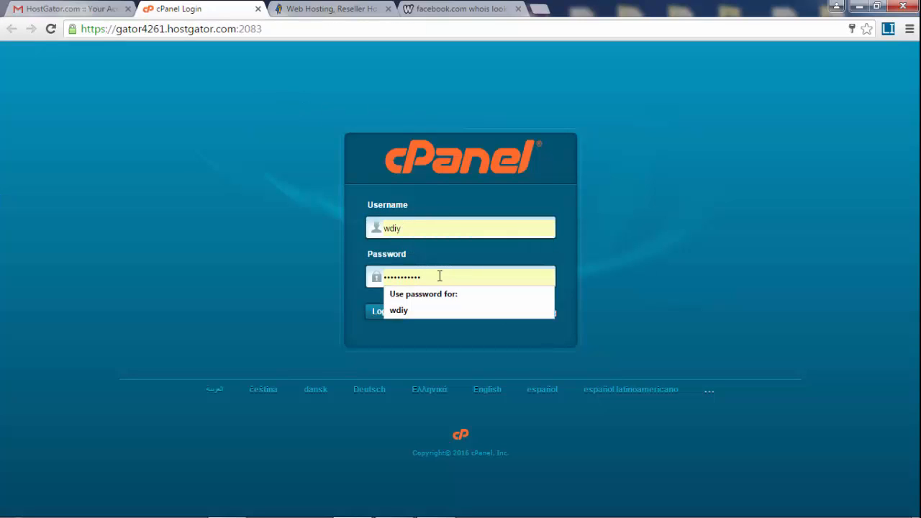
{"action": "left_click_drag", "start_coordinate": [439, 276], "coordinate": [353, 274]}
{"action": "left_click", "coordinate": [670, 256]}
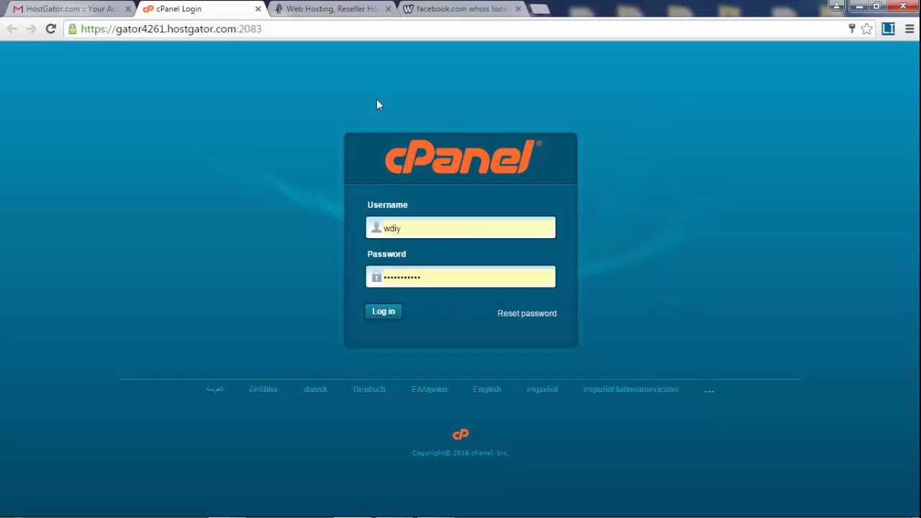
{"action": "left_click", "coordinate": [106, 13]}
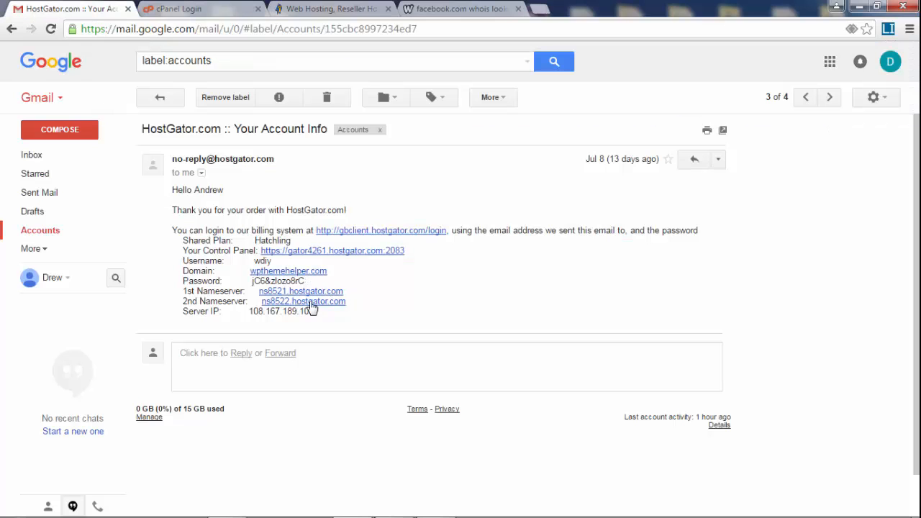
{"action": "left_click", "coordinate": [218, 13]}
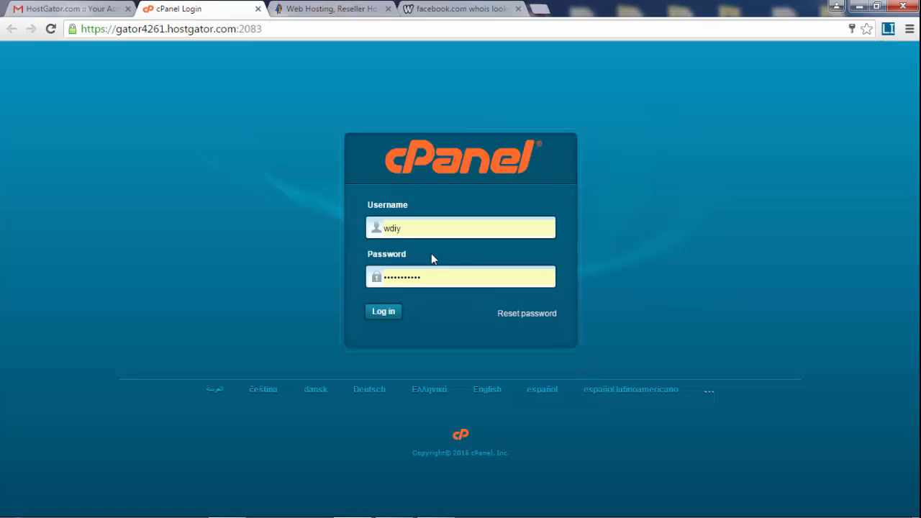
{"action": "left_click", "coordinate": [388, 313]}
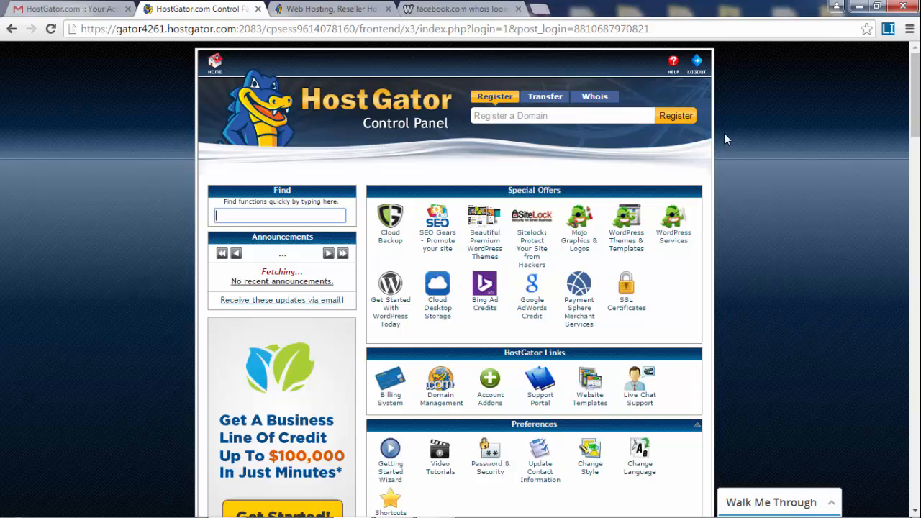
{"action": "mouse_move", "coordinate": [918, 95]}
{"action": "left_mouse_down"}
{"action": "mouse_move", "coordinate": [899, 431]}
{"action": "mouse_move", "coordinate": [914, 276]}
{"action": "mouse_move", "coordinate": [914, 88]}
{"action": "left_mouse_up"}
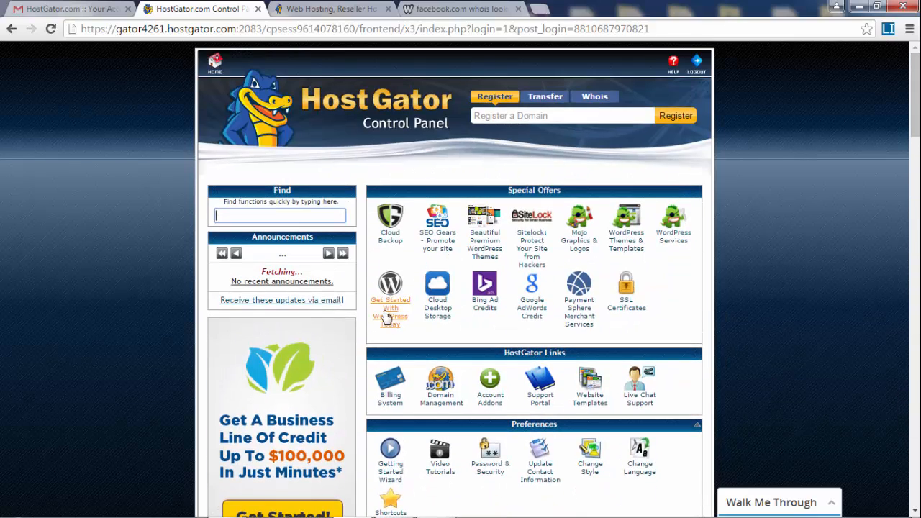
{"action": "scroll", "coordinate": [473, 290], "scroll_direction": "down", "scroll_amount": 3}
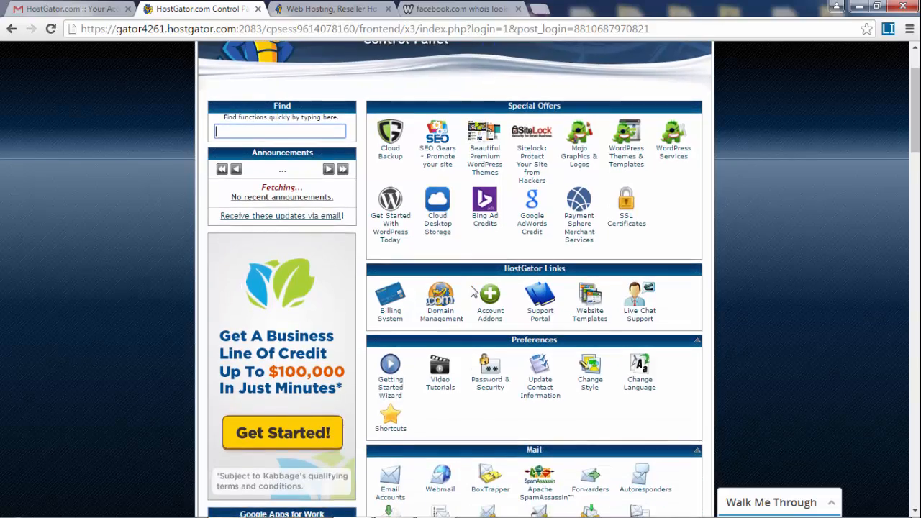
{"action": "scroll", "coordinate": [457, 257], "scroll_direction": "down", "scroll_amount": 1}
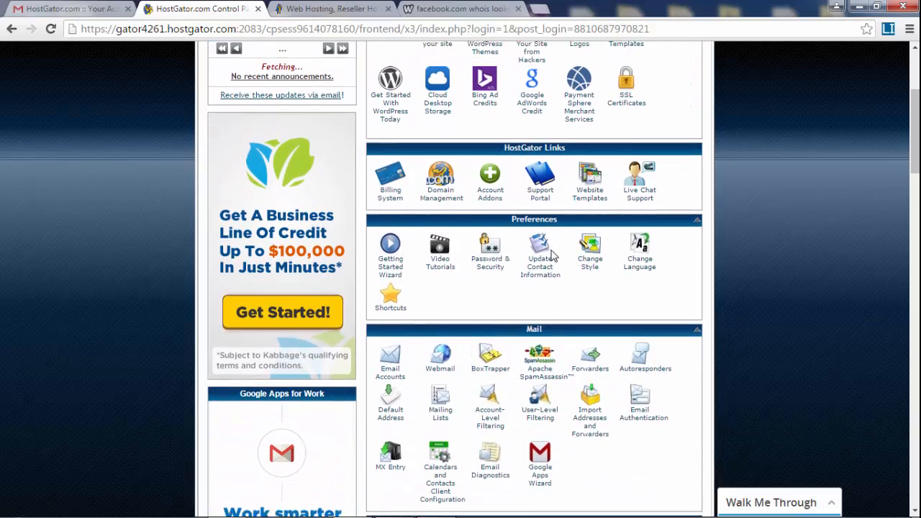
{"action": "scroll", "coordinate": [618, 227], "scroll_direction": "down", "scroll_amount": 1}
{"action": "scroll", "coordinate": [618, 227], "scroll_direction": "down", "scroll_amount": 1}
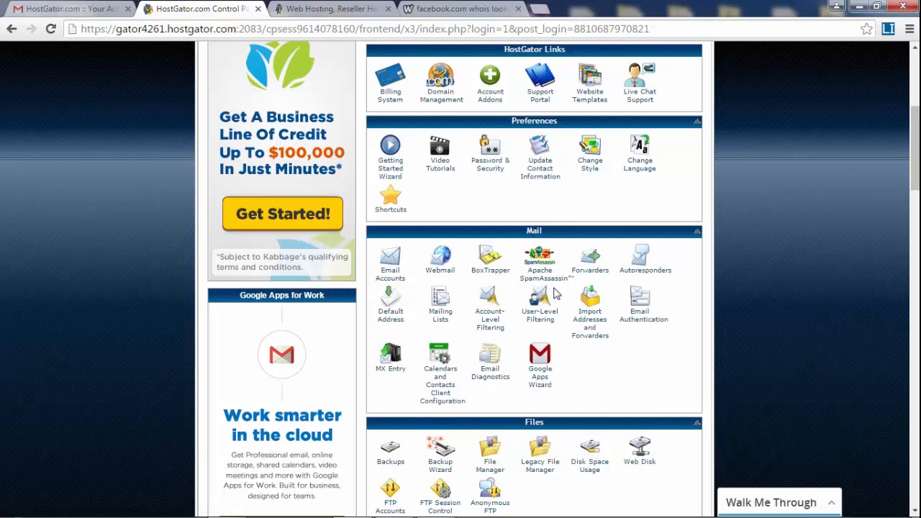
{"action": "scroll", "coordinate": [553, 302], "scroll_direction": "down", "scroll_amount": 3}
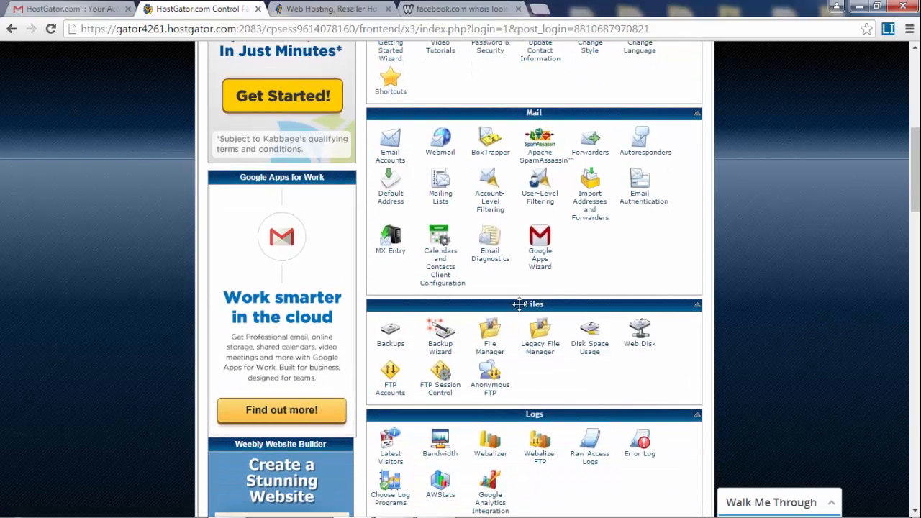
{"action": "scroll", "coordinate": [495, 348], "scroll_direction": "down", "scroll_amount": 2}
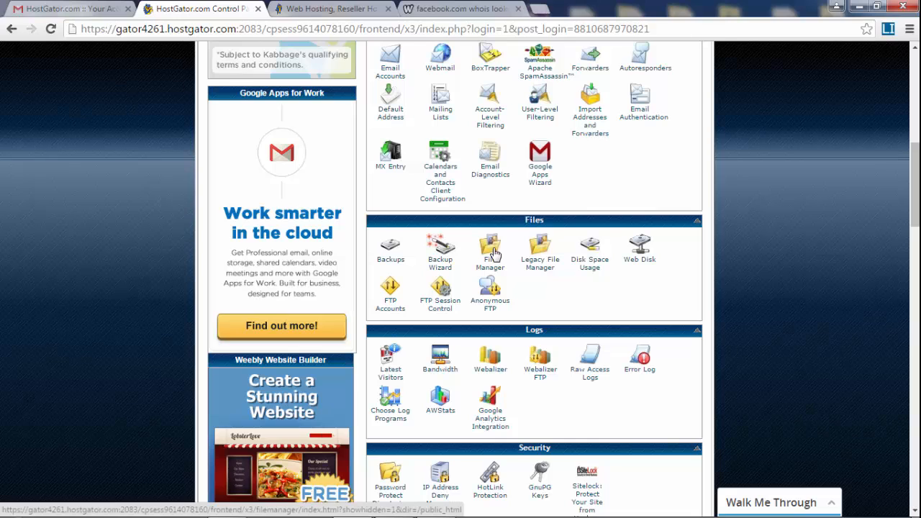
{"action": "scroll", "coordinate": [607, 284], "scroll_direction": "down", "scroll_amount": 1}
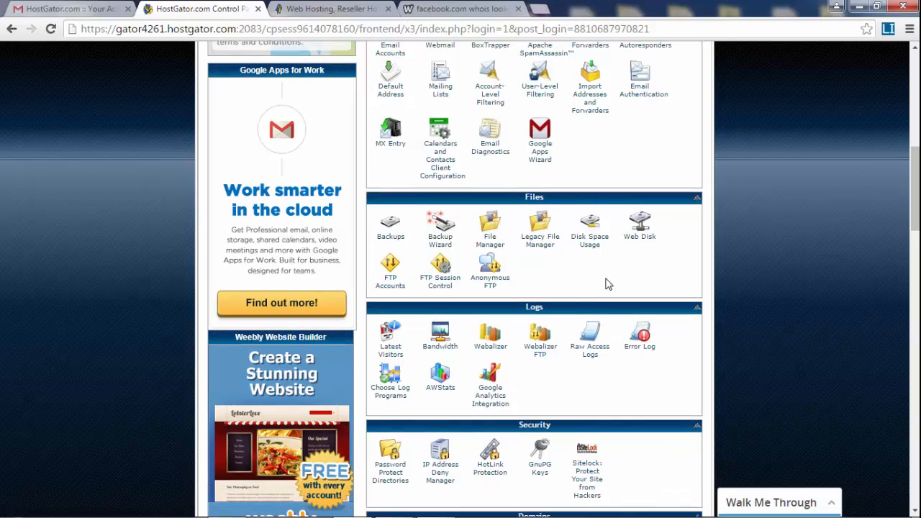
{"action": "scroll", "coordinate": [606, 284], "scroll_direction": "down", "scroll_amount": 4}
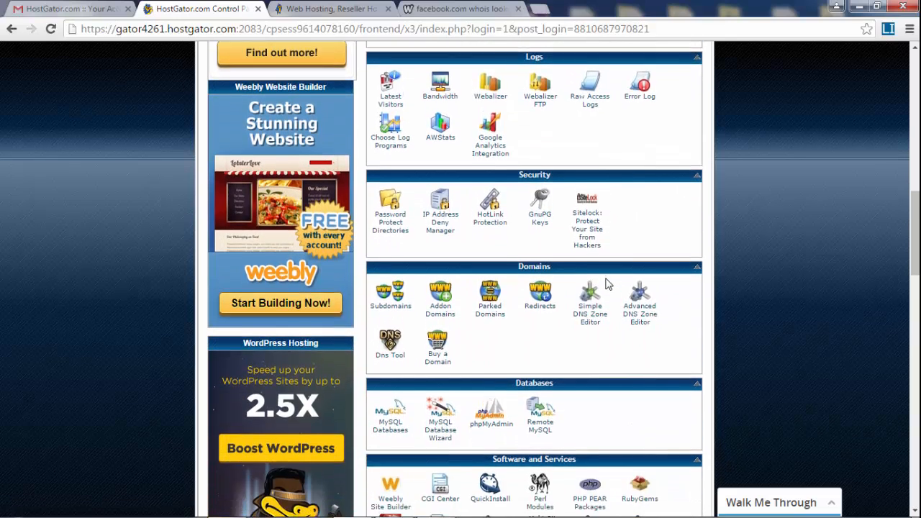
{"action": "scroll", "coordinate": [606, 284], "scroll_direction": "down", "scroll_amount": 1}
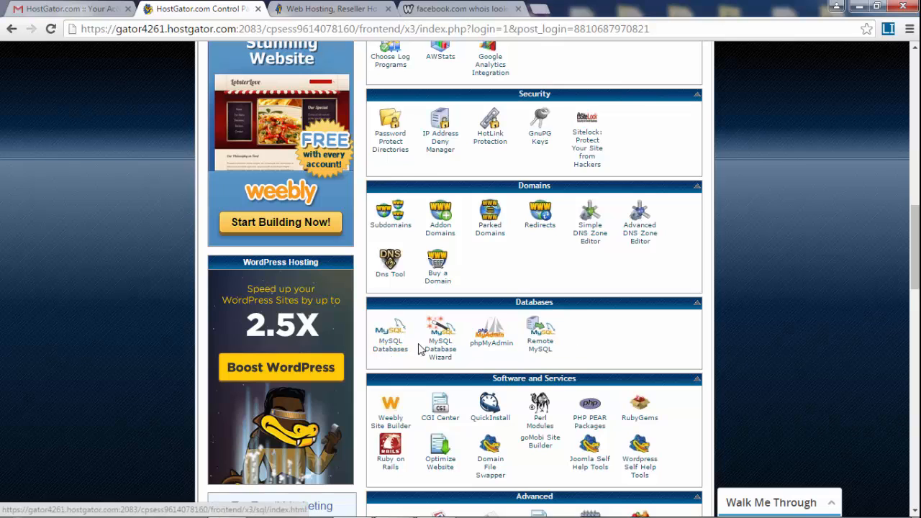
{"action": "scroll", "coordinate": [616, 329], "scroll_direction": "down", "scroll_amount": 2}
{"action": "scroll", "coordinate": [619, 331], "scroll_direction": "down", "scroll_amount": 2}
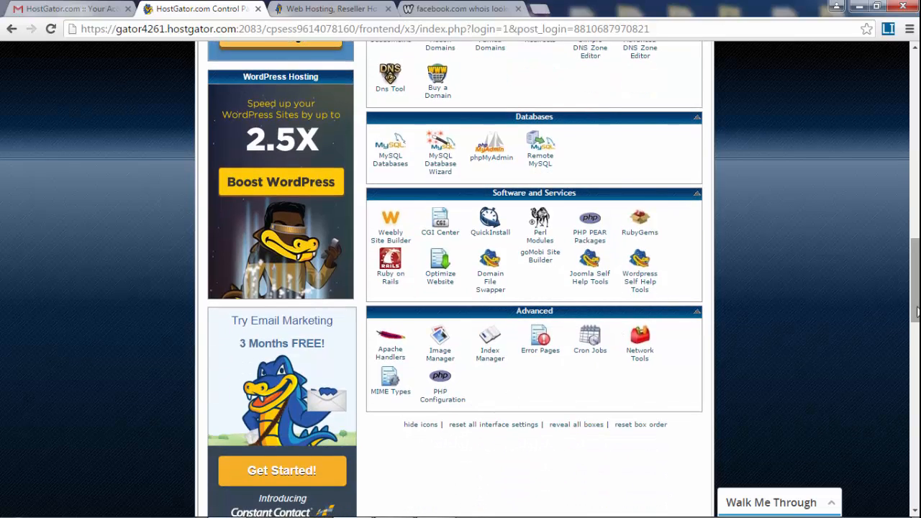
{"action": "left_click_drag", "start_coordinate": [918, 301], "coordinate": [918, 116]}
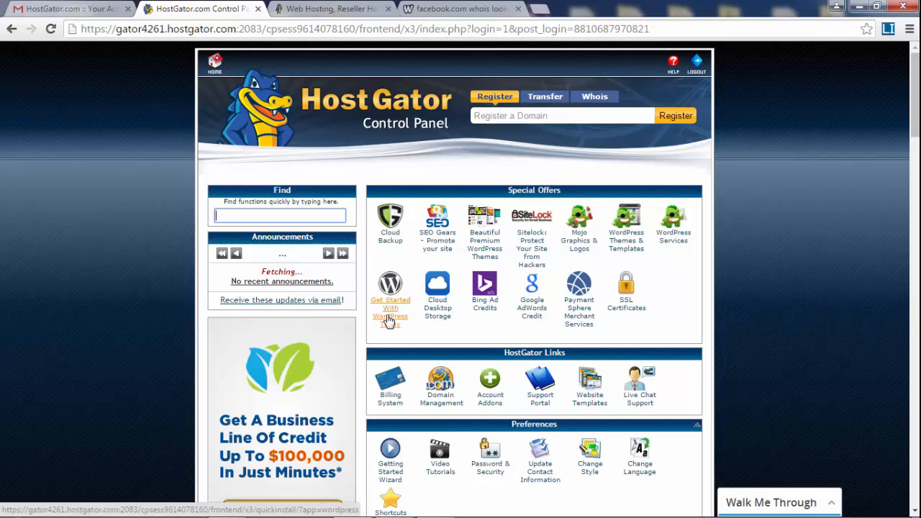
Close the checkout and whois tabs and open QuickInstall's WordPress page in a new tab.
{"action": "left_click", "coordinate": [365, 10]}
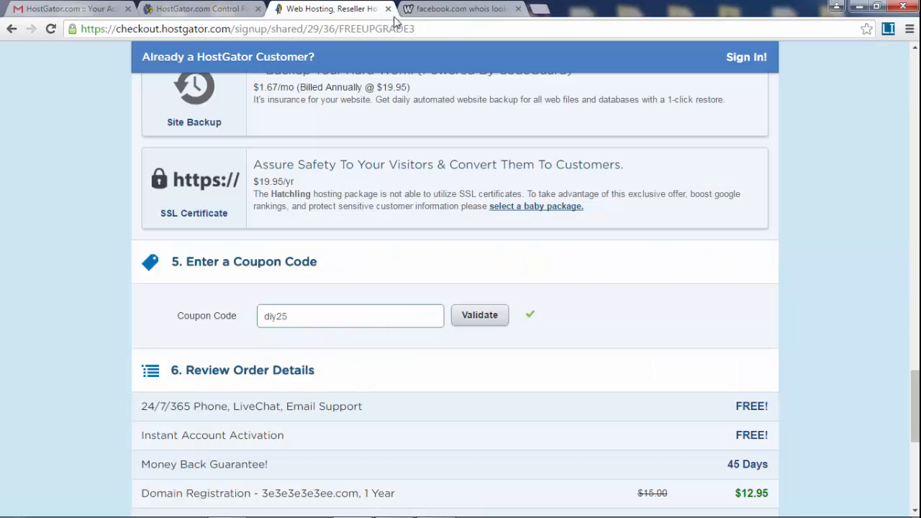
{"action": "left_click", "coordinate": [387, 9]}
{"action": "left_click", "coordinate": [388, 9]}
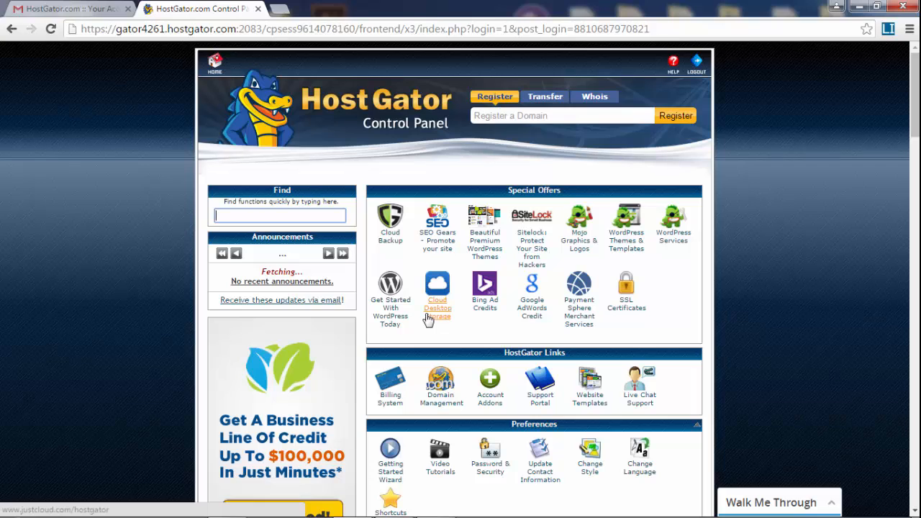
{"action": "middle_click", "coordinate": [390, 304]}
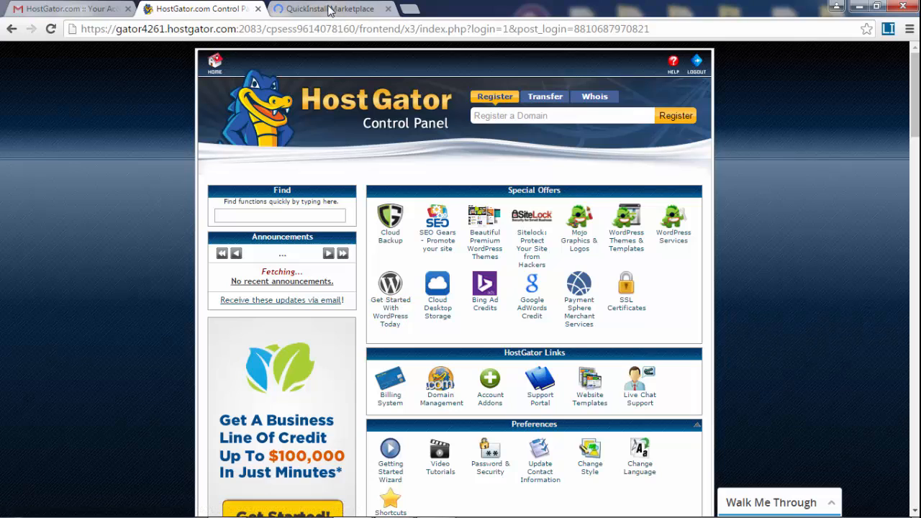
{"action": "left_click", "coordinate": [330, 11]}
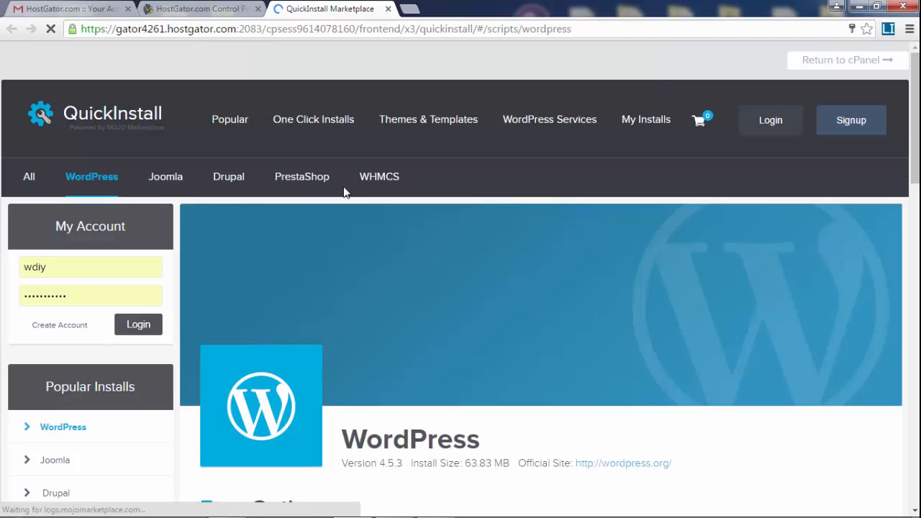
{"action": "scroll", "coordinate": [404, 204], "scroll_direction": "down", "scroll_amount": 3}
{"action": "scroll", "coordinate": [402, 207], "scroll_direction": "down", "scroll_amount": 4}
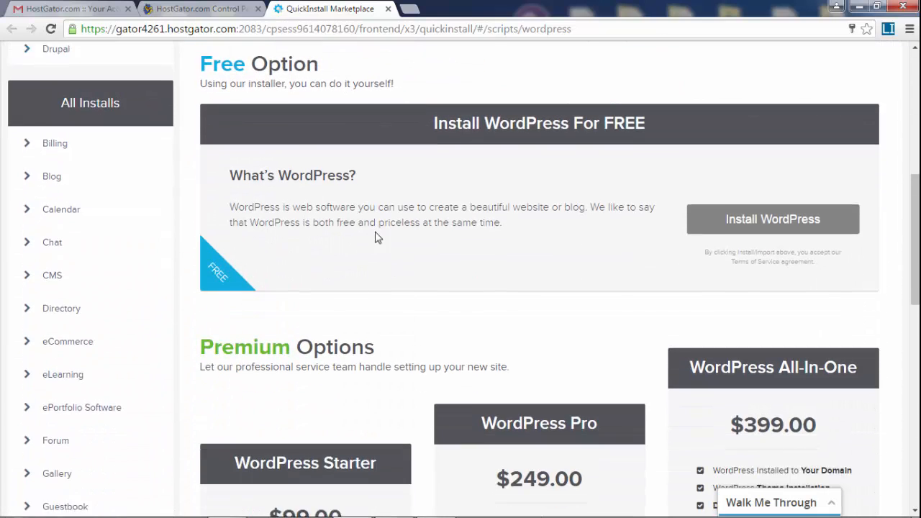
{"action": "left_click_drag", "start_coordinate": [434, 110], "coordinate": [736, 119]}
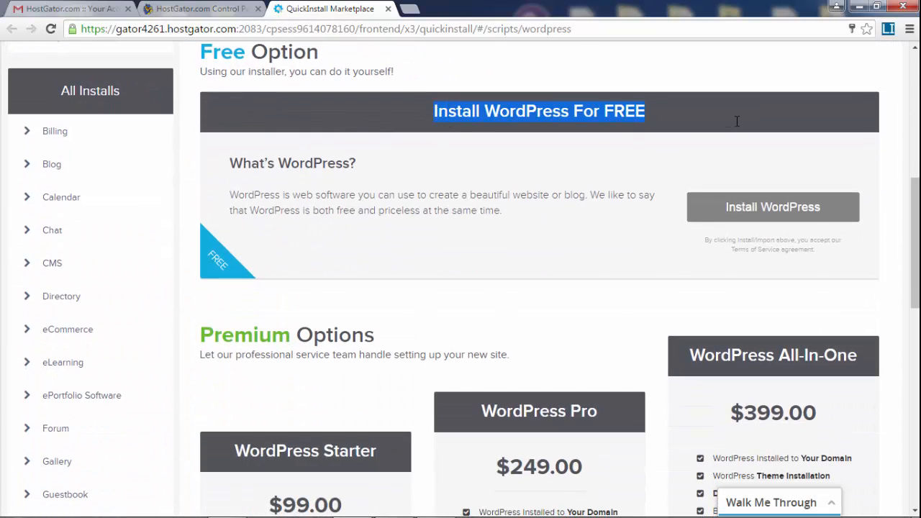
{"action": "left_click", "coordinate": [468, 184]}
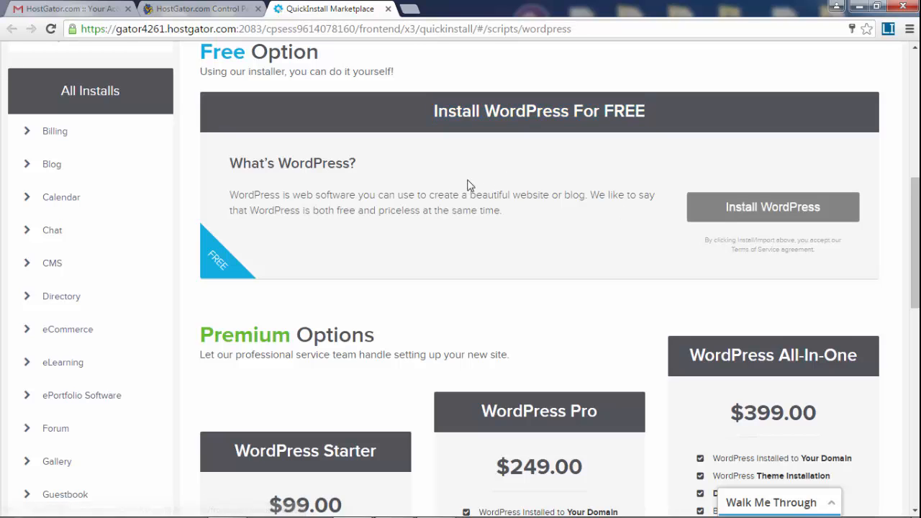
{"action": "scroll", "coordinate": [575, 222], "scroll_direction": "down", "scroll_amount": 2}
{"action": "left_click_drag", "start_coordinate": [203, 234], "coordinate": [396, 243]}
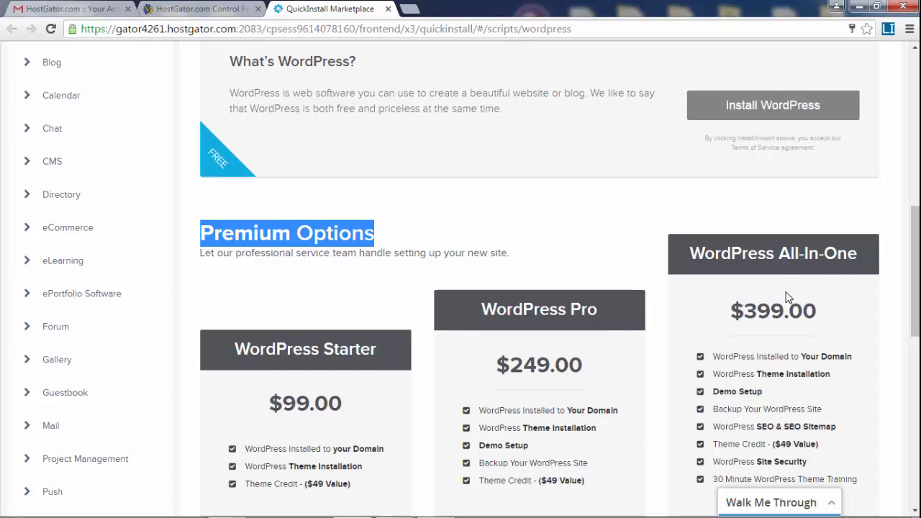
{"action": "scroll", "coordinate": [808, 288], "scroll_direction": "down", "scroll_amount": 1}
{"action": "scroll", "coordinate": [350, 182], "scroll_direction": "down", "scroll_amount": 2}
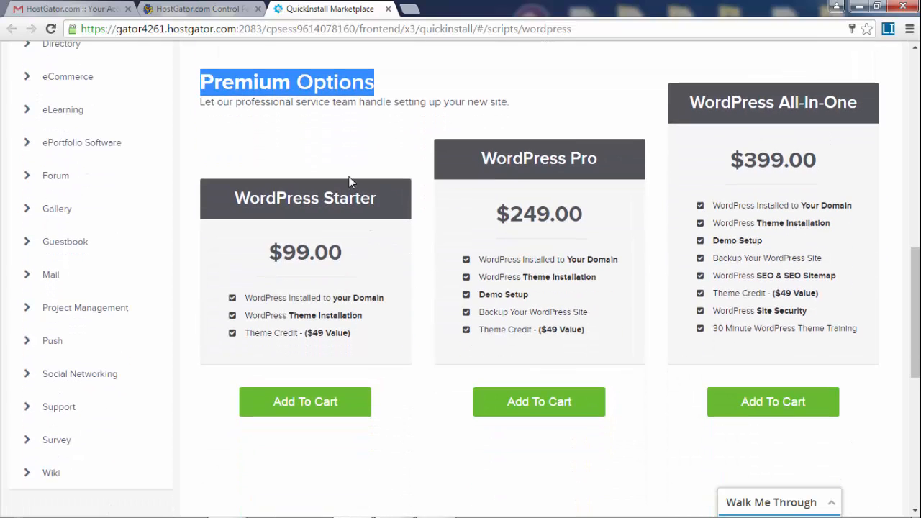
{"action": "left_click", "coordinate": [337, 105]}
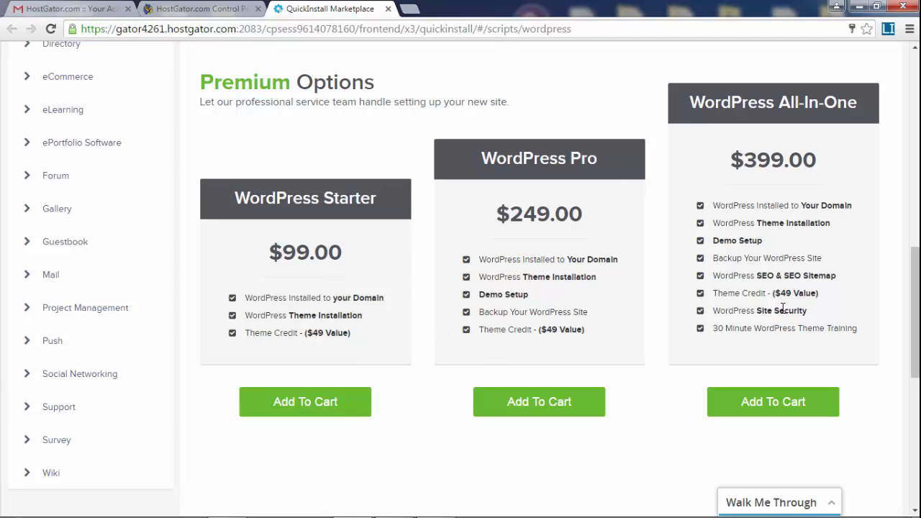
{"action": "scroll", "coordinate": [783, 308], "scroll_direction": "down", "scroll_amount": 1}
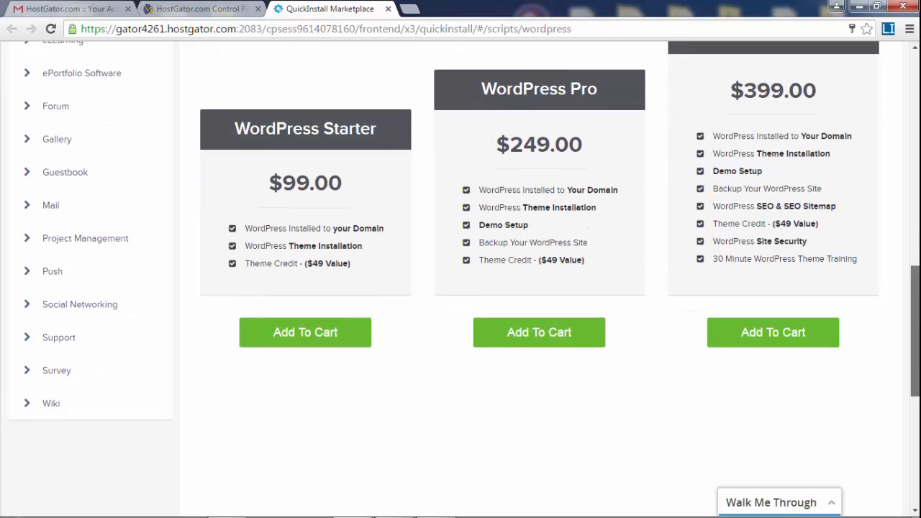
{"action": "scroll", "coordinate": [794, 273], "scroll_direction": "up", "scroll_amount": 1}
{"action": "left_click_drag", "start_coordinate": [914, 288], "coordinate": [915, 157]}
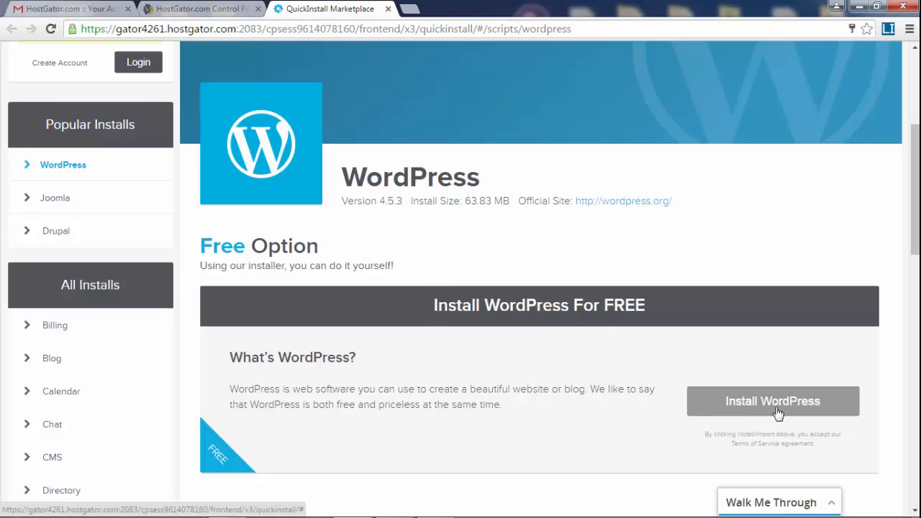
{"action": "left_click_drag", "start_coordinate": [403, 308], "coordinate": [594, 427]}
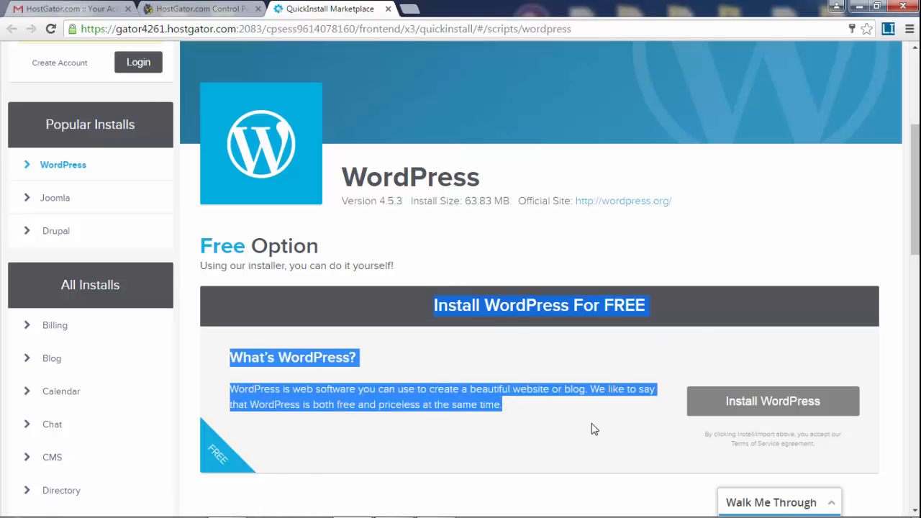
{"action": "left_click", "coordinate": [704, 334]}
{"action": "left_click_drag", "start_coordinate": [914, 190], "coordinate": [914, 118]}
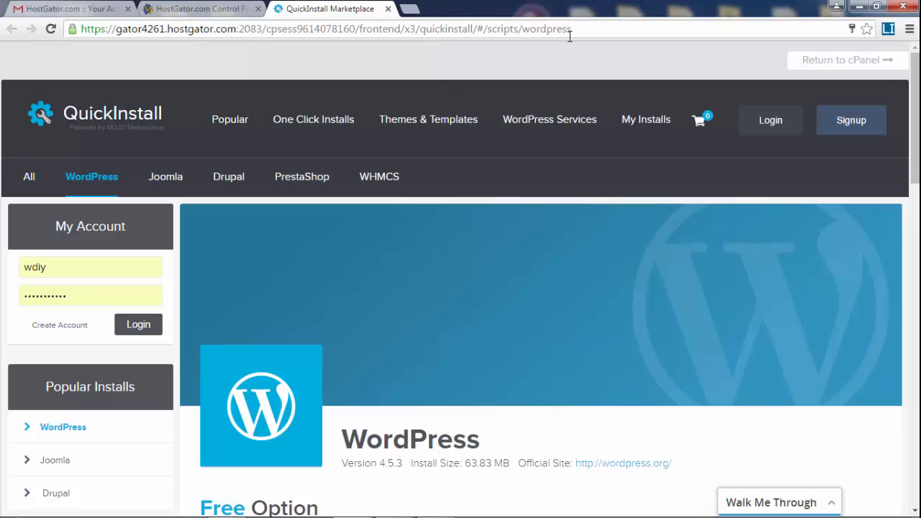
{"action": "left_click", "coordinate": [319, 126]}
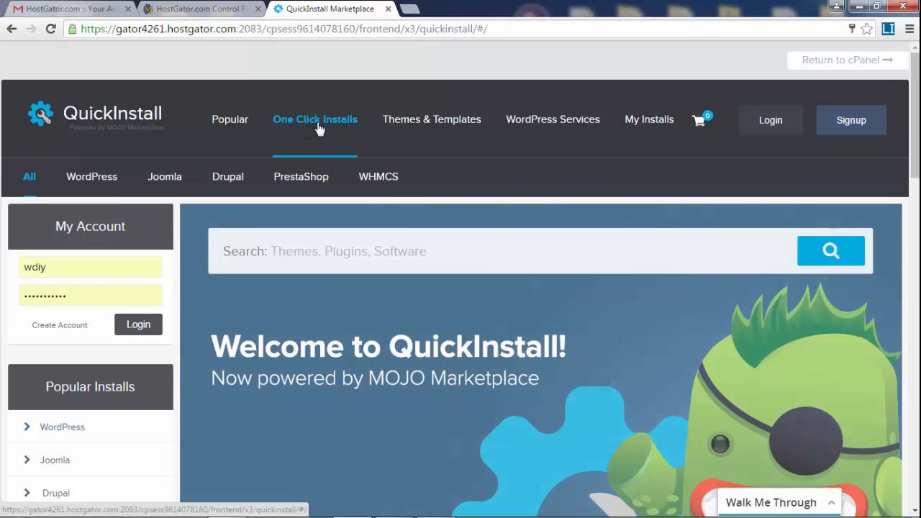
{"action": "scroll", "coordinate": [450, 259], "scroll_direction": "down", "scroll_amount": 2}
{"action": "scroll", "coordinate": [450, 262], "scroll_direction": "down", "scroll_amount": 3}
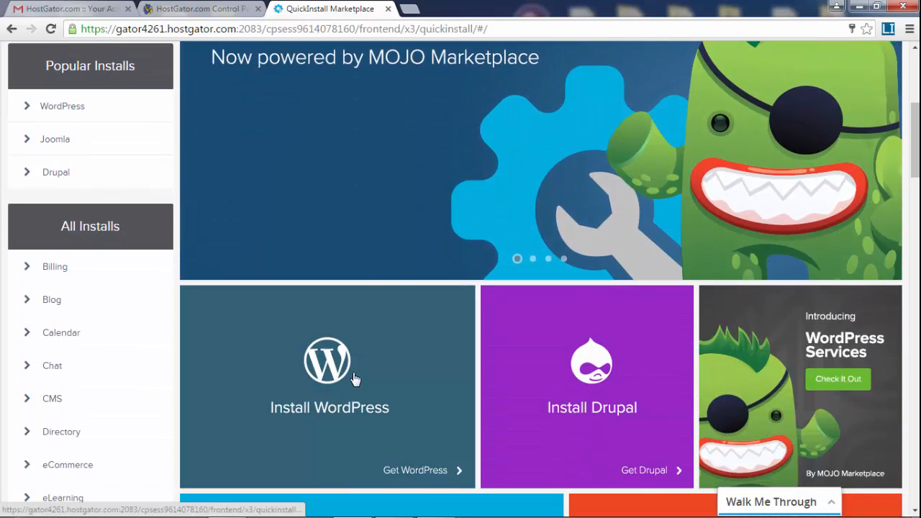
{"action": "left_click", "coordinate": [355, 379]}
{"action": "scroll", "coordinate": [354, 379], "scroll_direction": "down", "scroll_amount": 6}
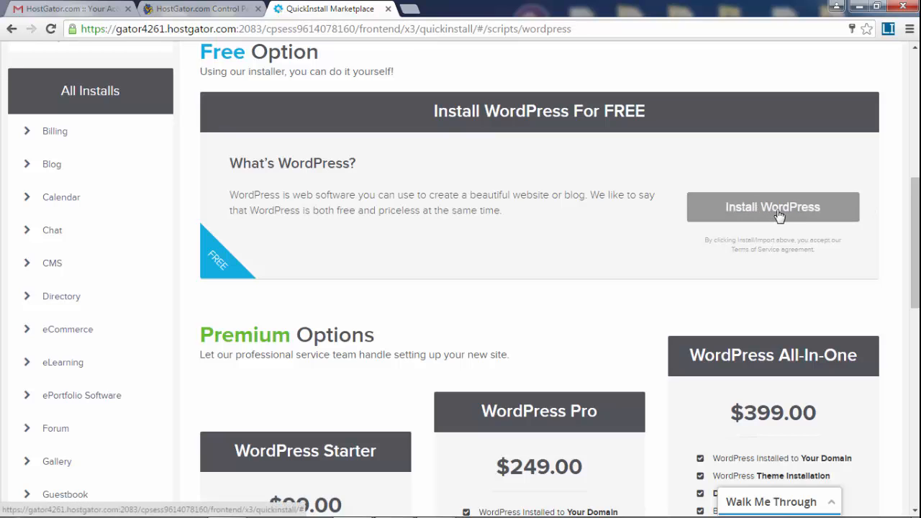
Start the free WordPress install form with wpthemehelper.com as the domain.
{"action": "left_click", "coordinate": [774, 208]}
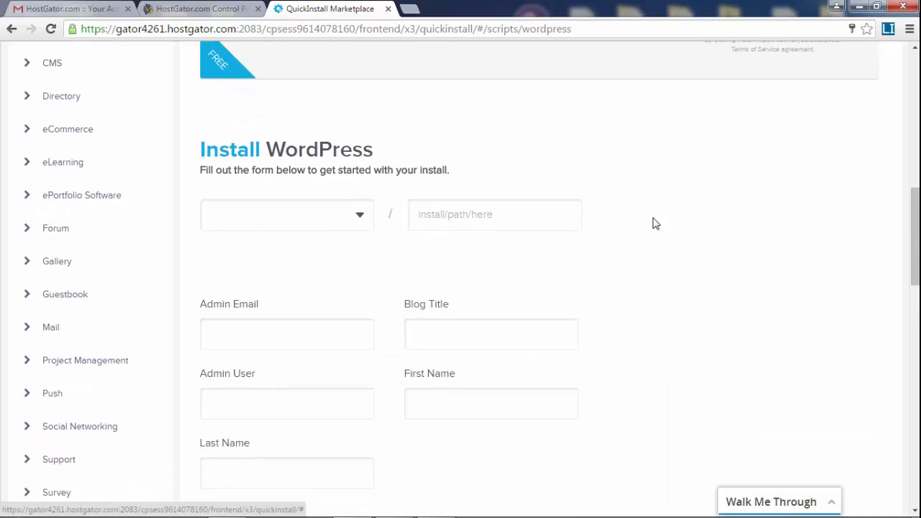
{"action": "left_click", "coordinate": [323, 218]}
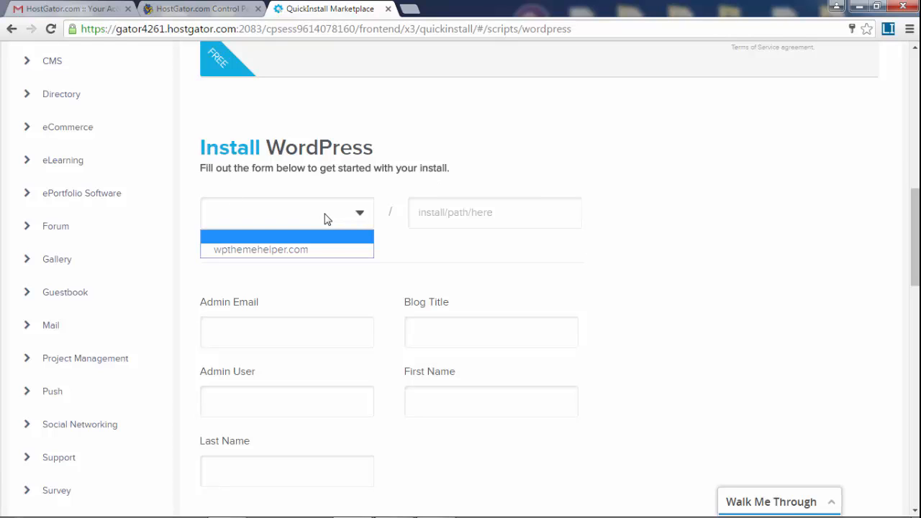
{"action": "left_click", "coordinate": [322, 252]}
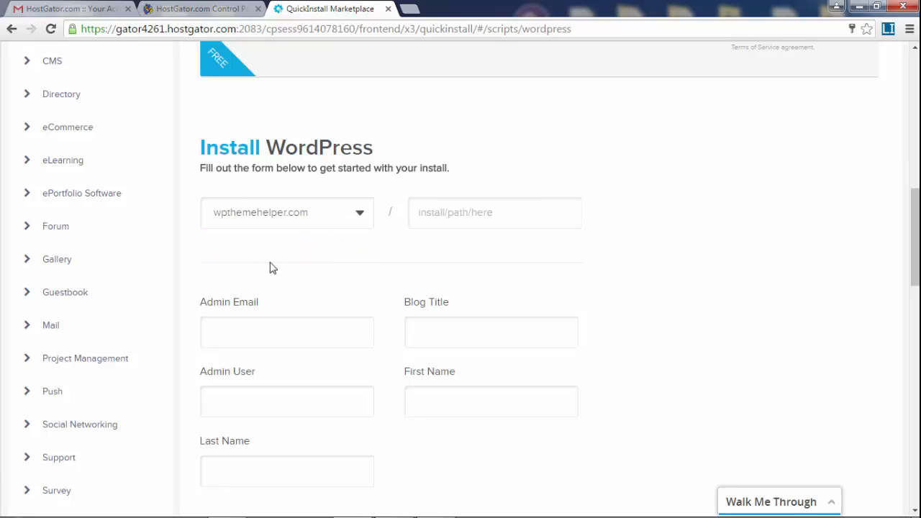
{"action": "left_click", "coordinate": [471, 212]}
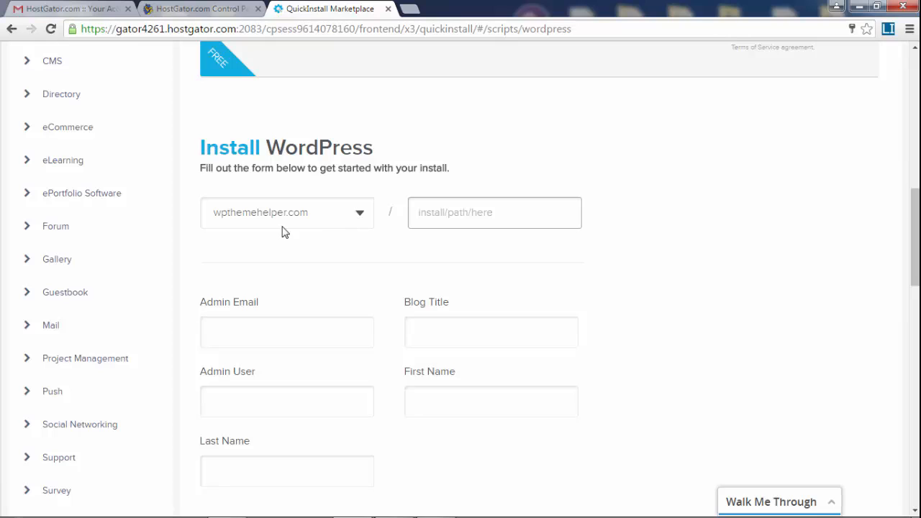
Fill in the admin email address and the blog title 'WP Theme Helper'.
{"action": "left_click", "coordinate": [248, 333]}
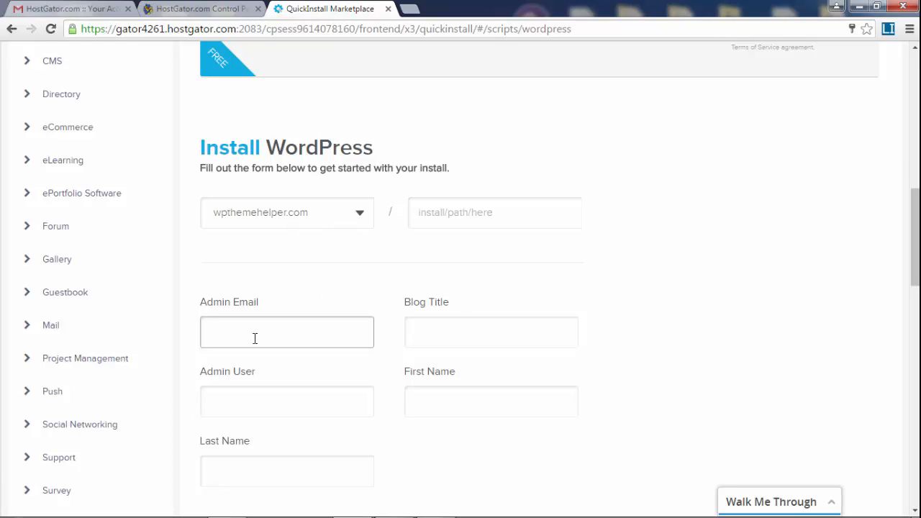
{"action": "type", "text": "we"}
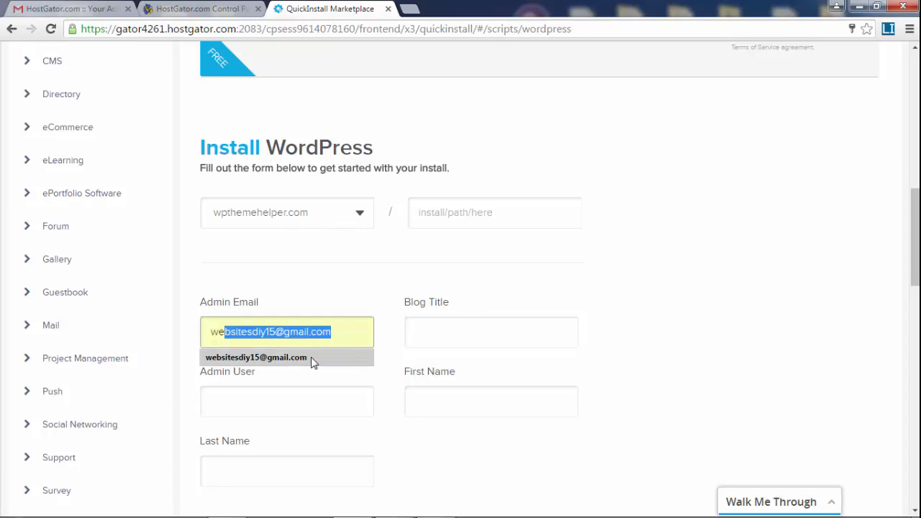
{"action": "left_click", "coordinate": [311, 357]}
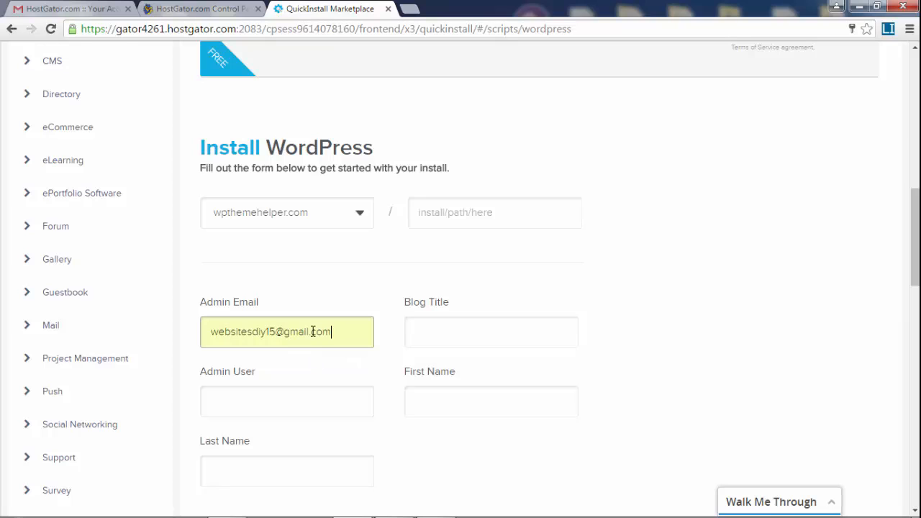
{"action": "left_click", "coordinate": [477, 330]}
{"action": "type", "text": "w"}
{"action": "left_click", "coordinate": [466, 360]}
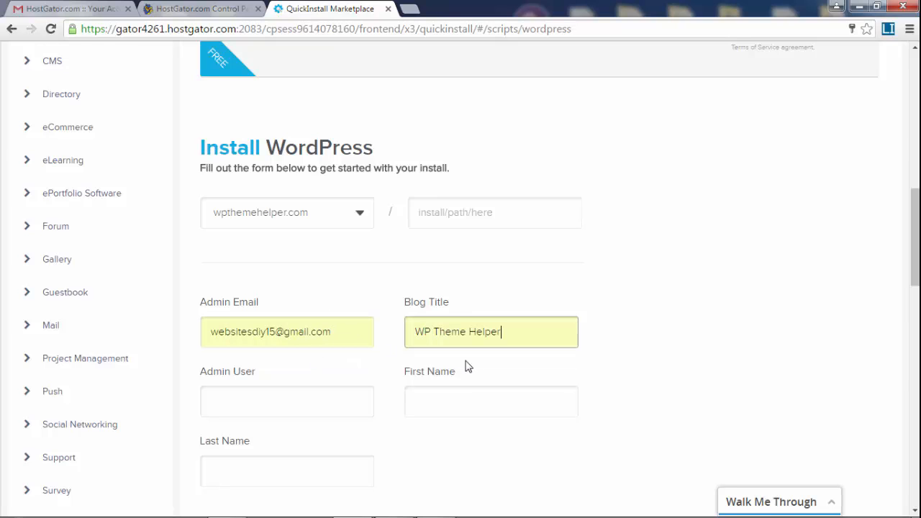
Fill in the admin username and the admin's first name.
{"action": "scroll", "coordinate": [631, 345], "scroll_direction": "down", "scroll_amount": 1}
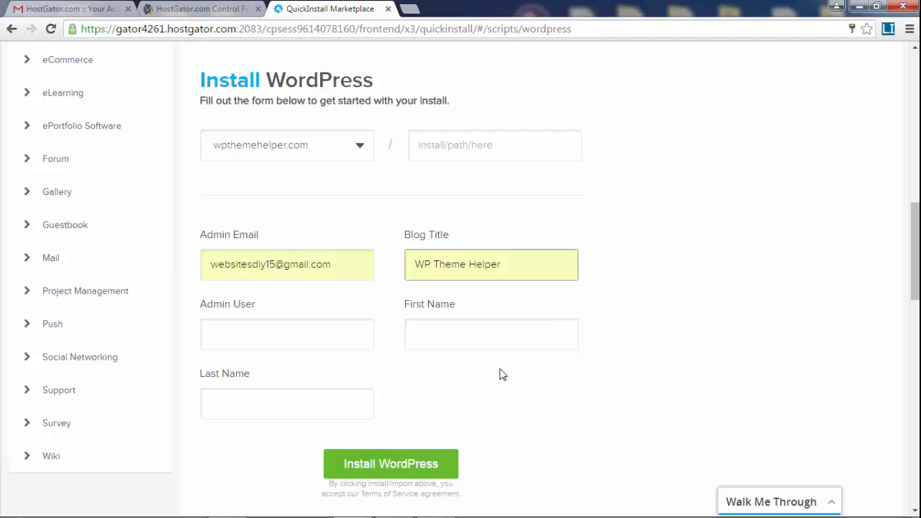
{"action": "left_click", "coordinate": [315, 341]}
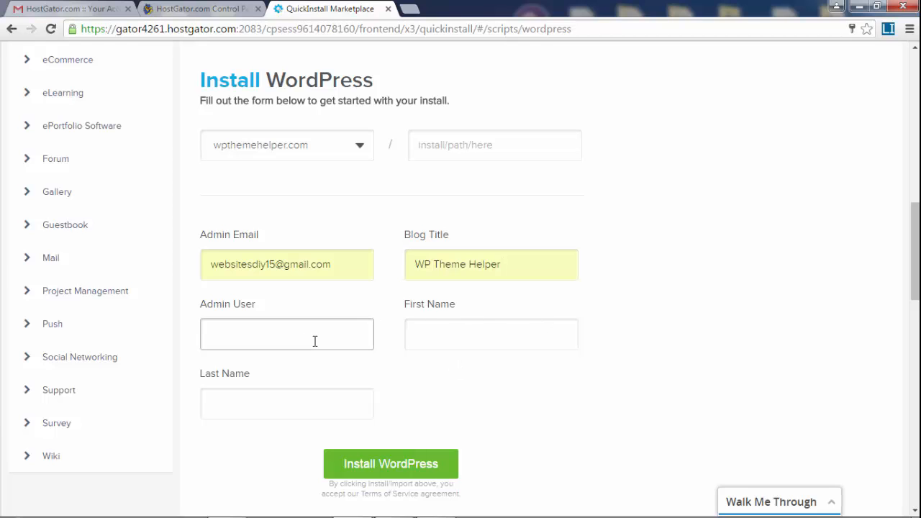
{"action": "type", "text": "w"}
{"action": "left_click", "coordinate": [310, 364]}
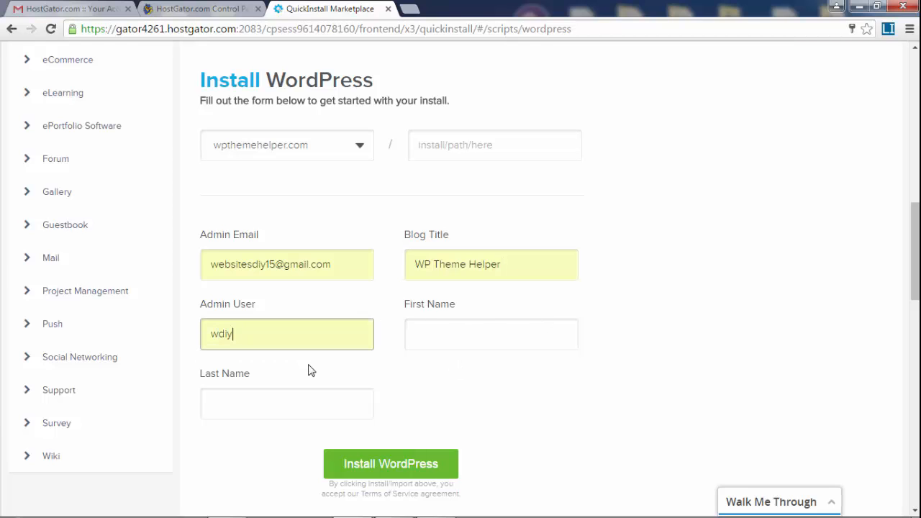
{"action": "left_click", "coordinate": [451, 337]}
{"action": "type", "text": "Drew"}
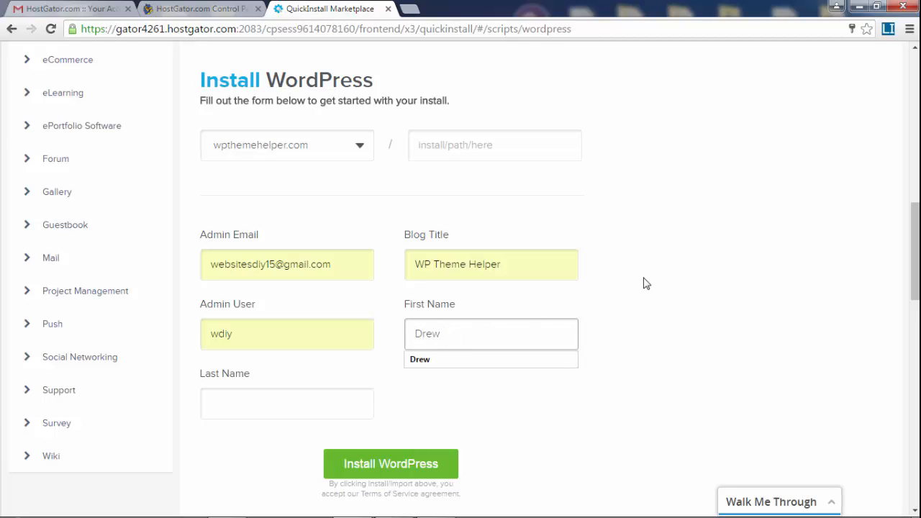
{"action": "left_click", "coordinate": [645, 283]}
{"action": "double_click", "coordinate": [428, 333]}
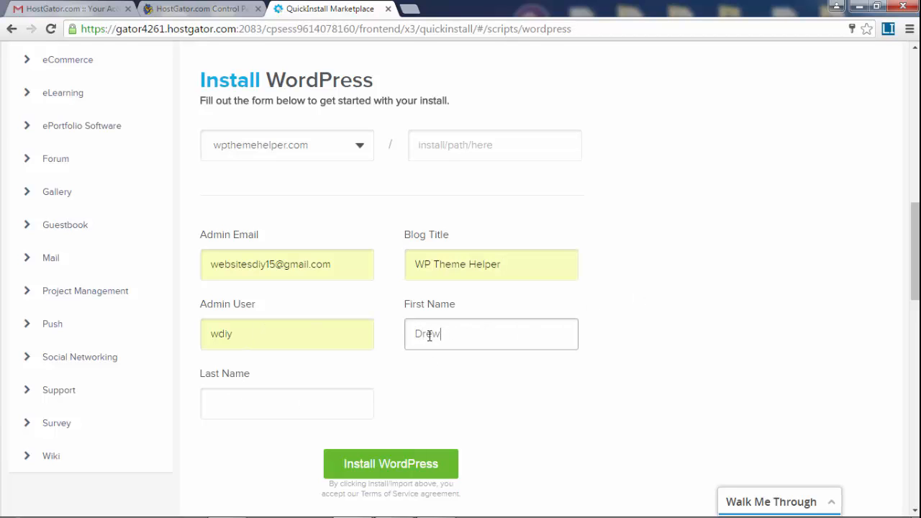
{"action": "left_click", "coordinate": [468, 331]}
{"action": "left_click", "coordinate": [645, 324]}
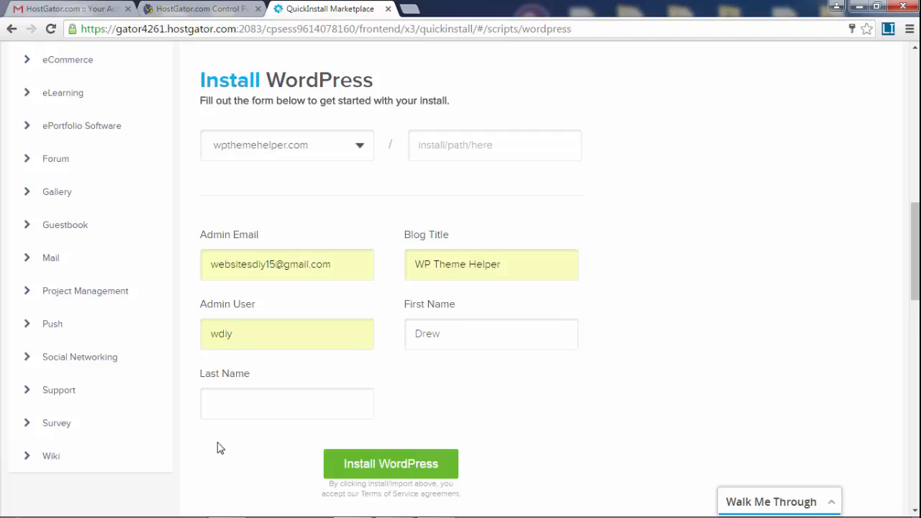
{"action": "left_click_drag", "start_coordinate": [457, 338], "coordinate": [398, 331]}
Enter the admin's last name and launch the WordPress installation.
{"action": "left_click", "coordinate": [254, 405]}
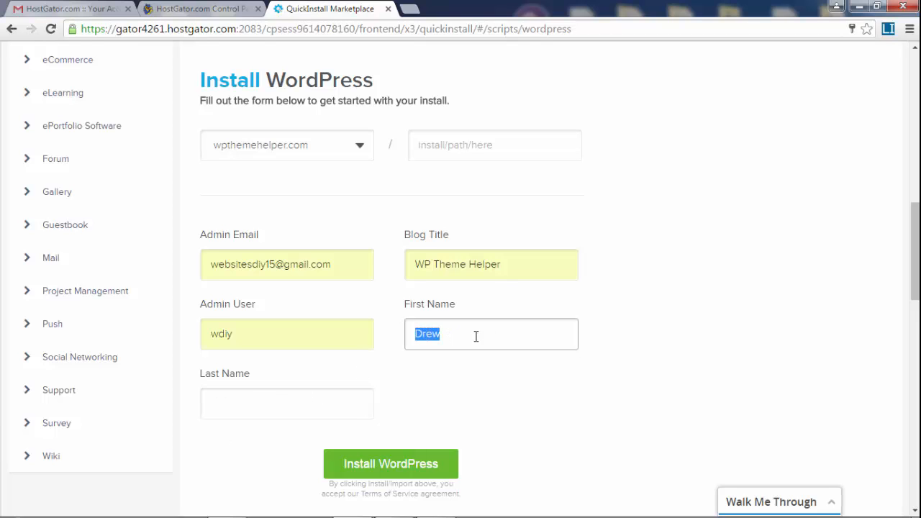
{"action": "left_click", "coordinate": [277, 398]}
{"action": "type", "text": "D"}
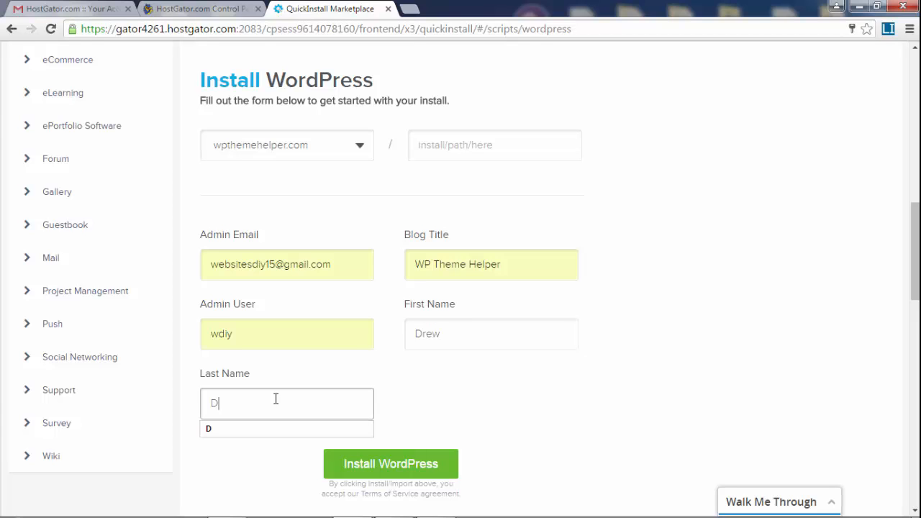
{"action": "left_click", "coordinate": [289, 369]}
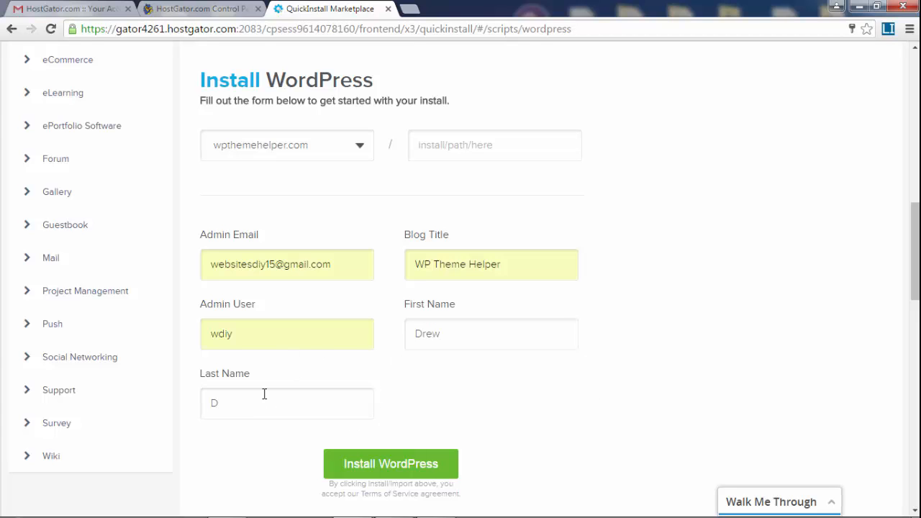
{"action": "left_click", "coordinate": [393, 475]}
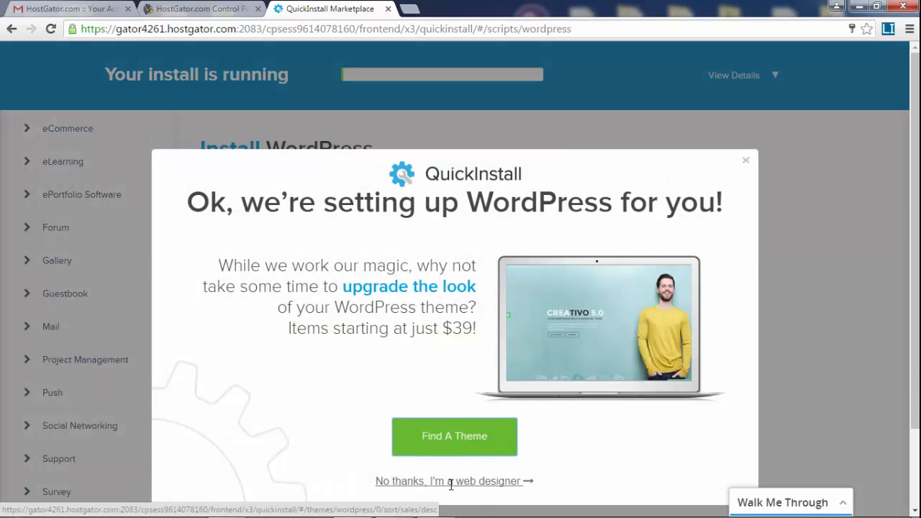
Decline the QuickInstall theme offer with 'No thanks, I'm a web designer'.
{"action": "left_click", "coordinate": [449, 480]}
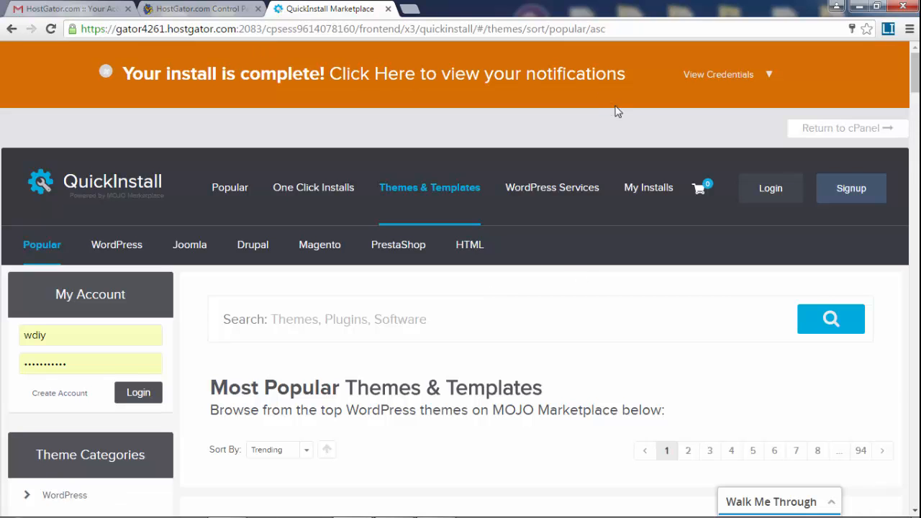
{"action": "scroll", "coordinate": [566, 219], "scroll_direction": "down", "scroll_amount": 1}
{"action": "scroll", "coordinate": [636, 208], "scroll_direction": "up", "scroll_amount": 1}
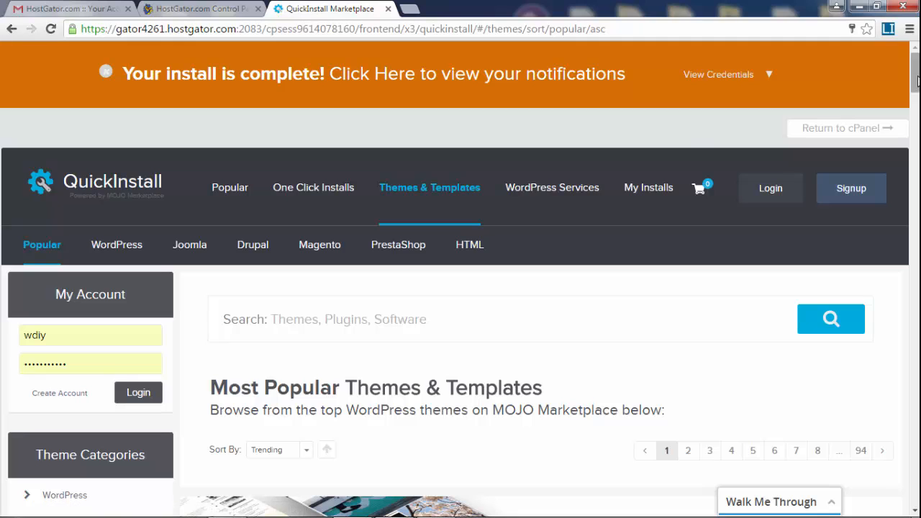
List My Installs showing WordPress 4.5.3 at wpthemehelper.com and bring up the site link's context menu.
{"action": "left_click", "coordinate": [645, 190]}
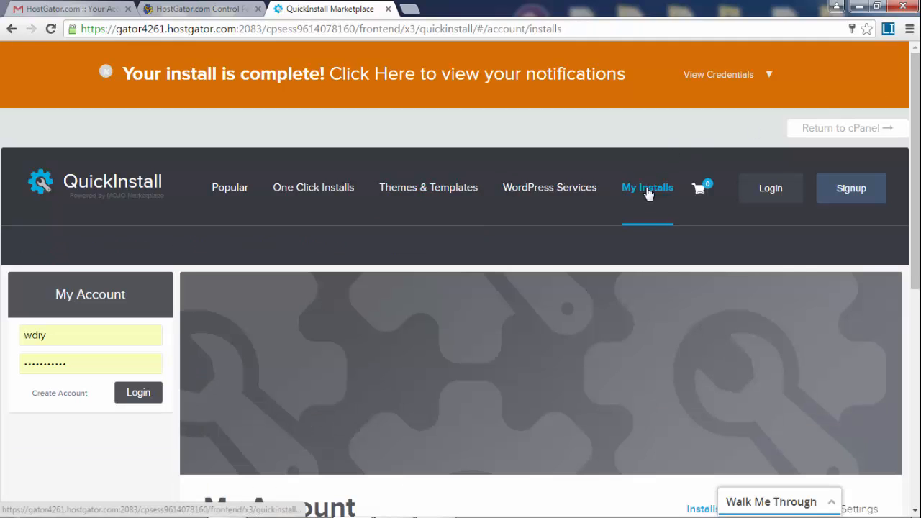
{"action": "left_click_drag", "start_coordinate": [915, 154], "coordinate": [915, 312]}
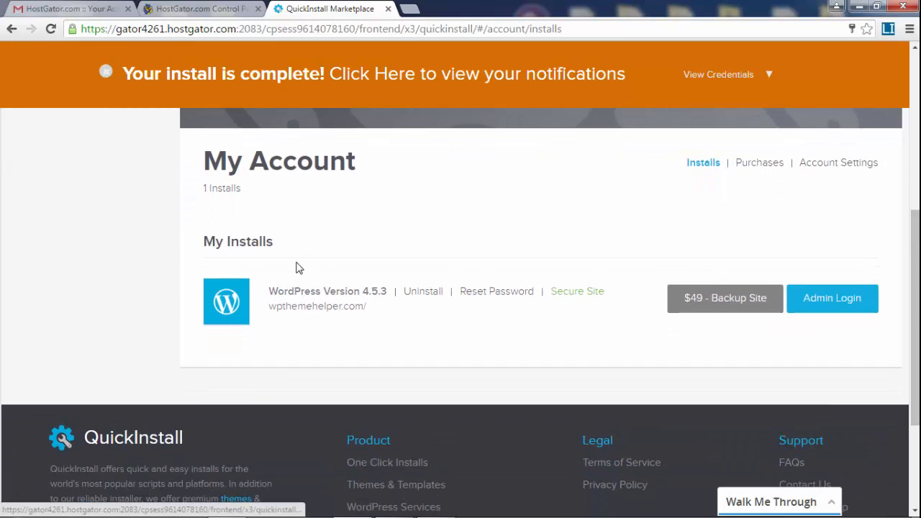
{"action": "right_click", "coordinate": [340, 310]}
View wpthemehelper.com in a new tab, then load test address 'r4r4r4r4.' in another tab.
{"action": "left_click", "coordinate": [403, 319]}
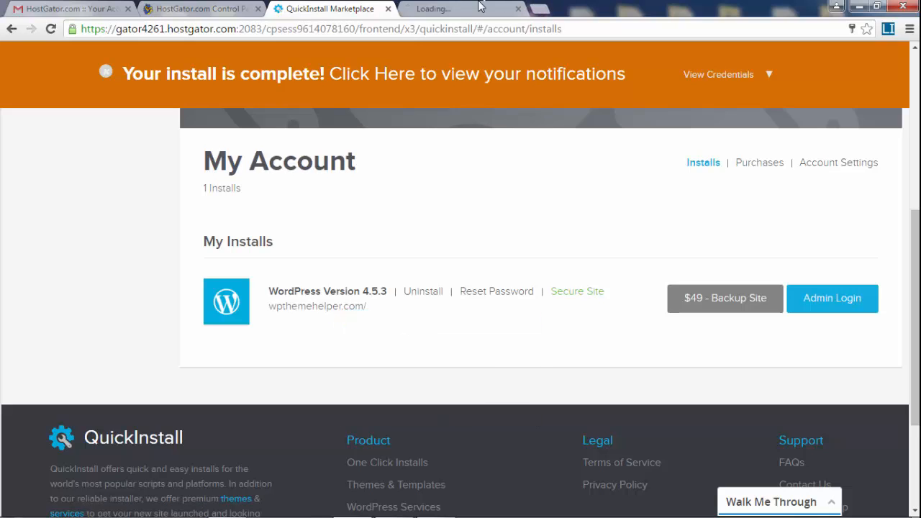
{"action": "left_click", "coordinate": [457, 7]}
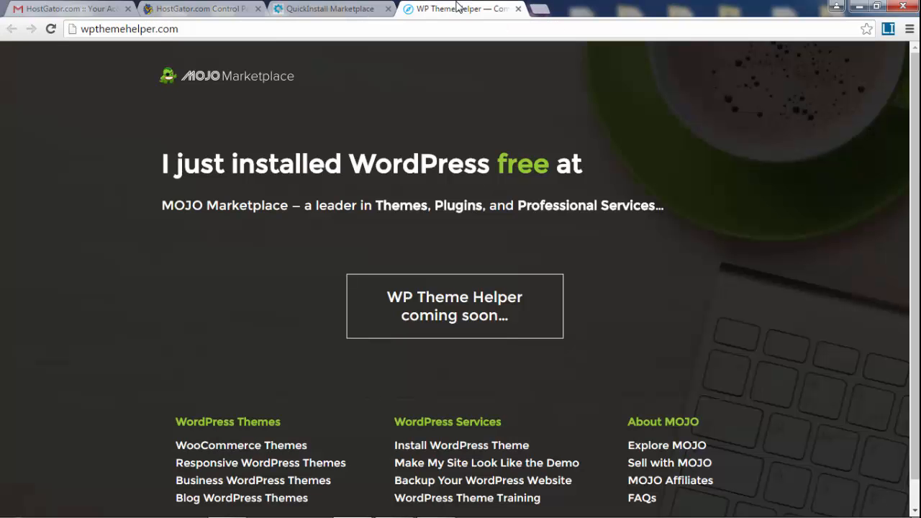
{"action": "left_click", "coordinate": [540, 10]}
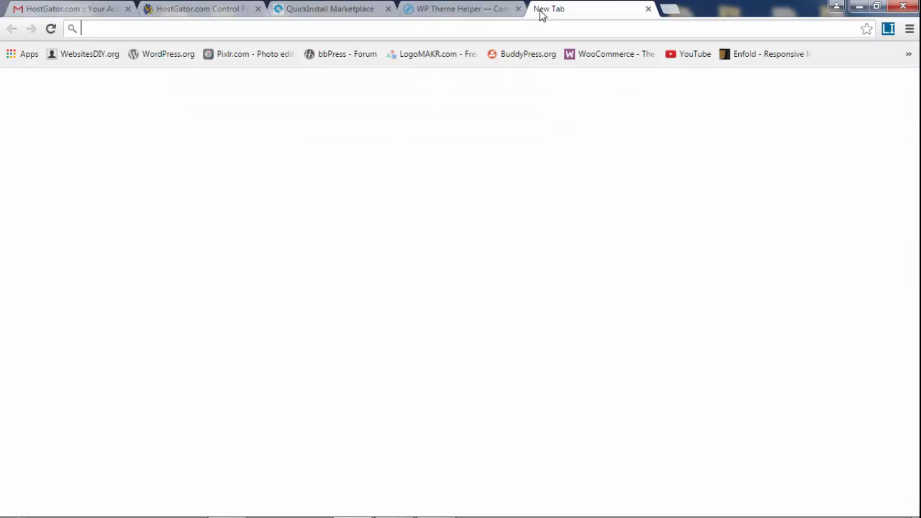
{"action": "type", "text": "r4r4r4r4.com"}
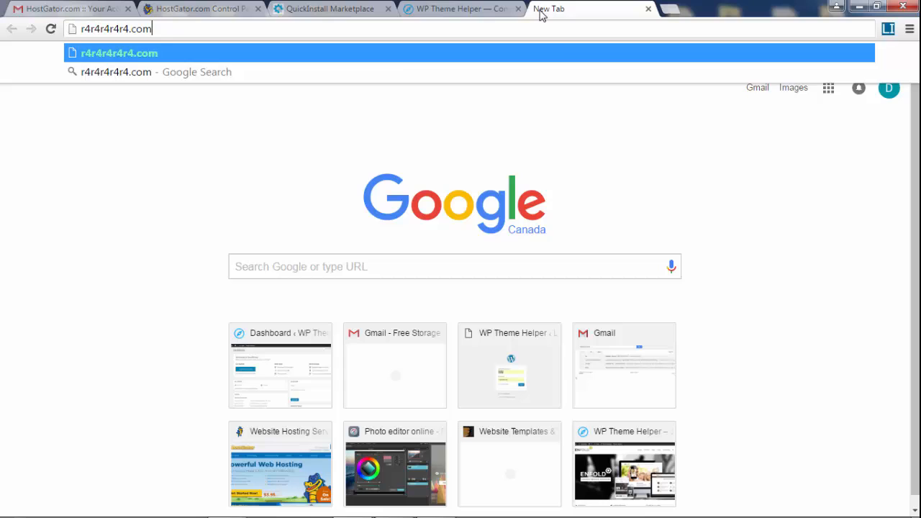
{"action": "key", "text": "Return"}
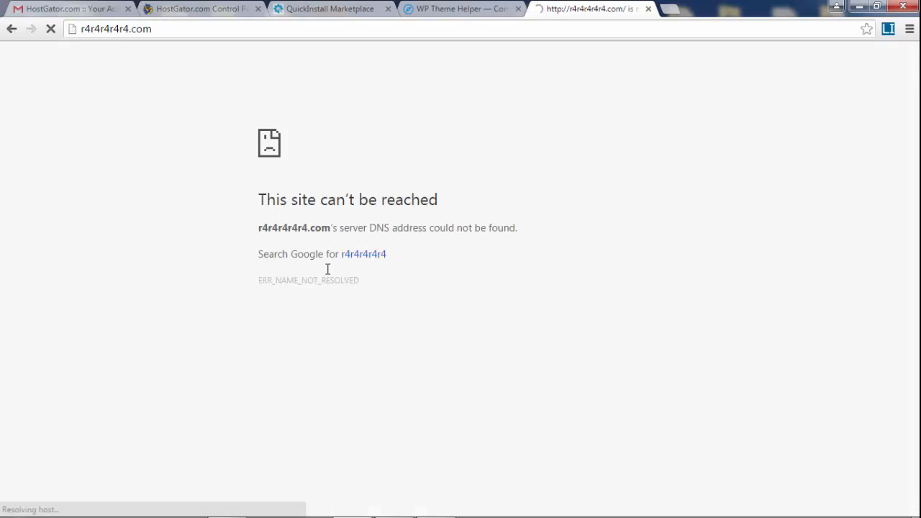
Highlight the unreachable-page error text, reload it with F5, and close that failed tab.
{"action": "left_click_drag", "start_coordinate": [252, 130], "coordinate": [475, 304]}
{"action": "left_click", "coordinate": [477, 304]}
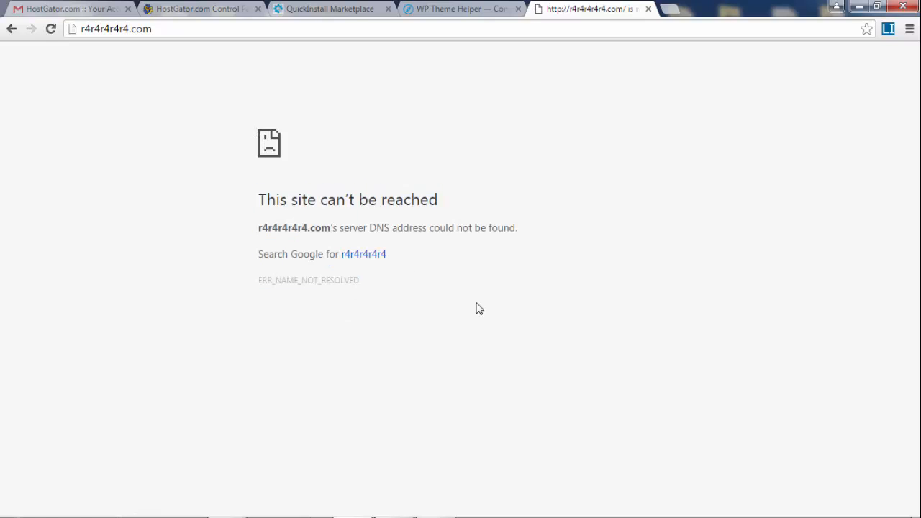
{"action": "left_click_drag", "start_coordinate": [355, 280], "coordinate": [247, 134]}
{"action": "left_click", "coordinate": [279, 114]}
{"action": "left_click_drag", "start_coordinate": [359, 282], "coordinate": [464, 111]}
{"action": "left_click", "coordinate": [440, 306]}
{"action": "key", "text": "F5"}
{"action": "left_click", "coordinate": [648, 9]}
Close the WP Theme Helper tab and highlight the WordPress install details in QuickInstall.
{"action": "left_click", "coordinate": [518, 9]}
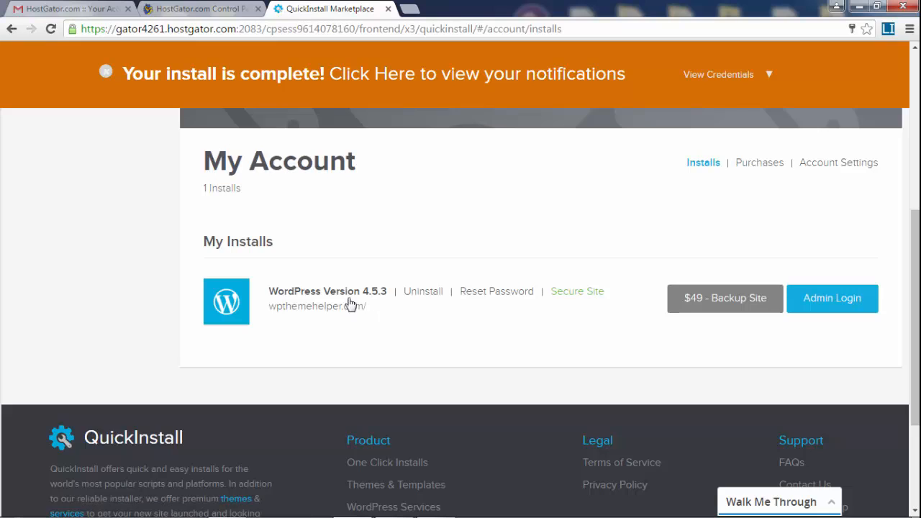
{"action": "left_click_drag", "start_coordinate": [303, 252], "coordinate": [473, 335]}
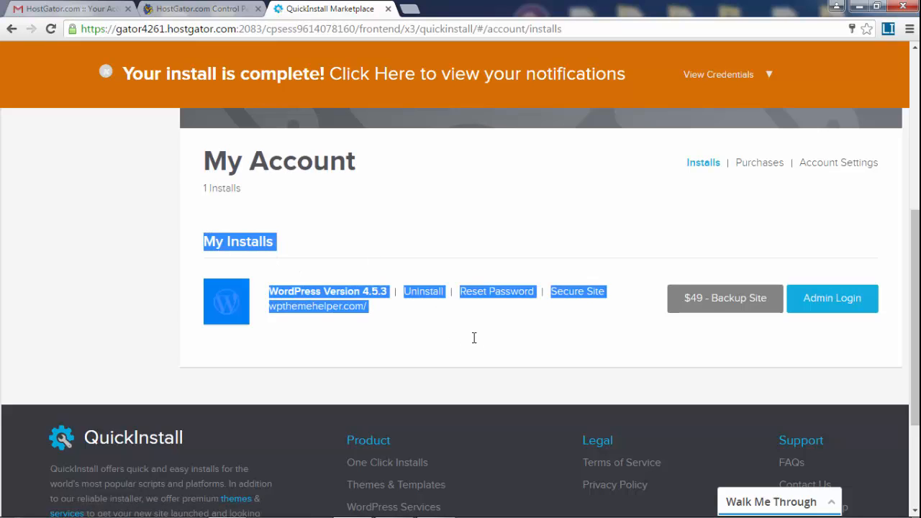
{"action": "left_click", "coordinate": [475, 343]}
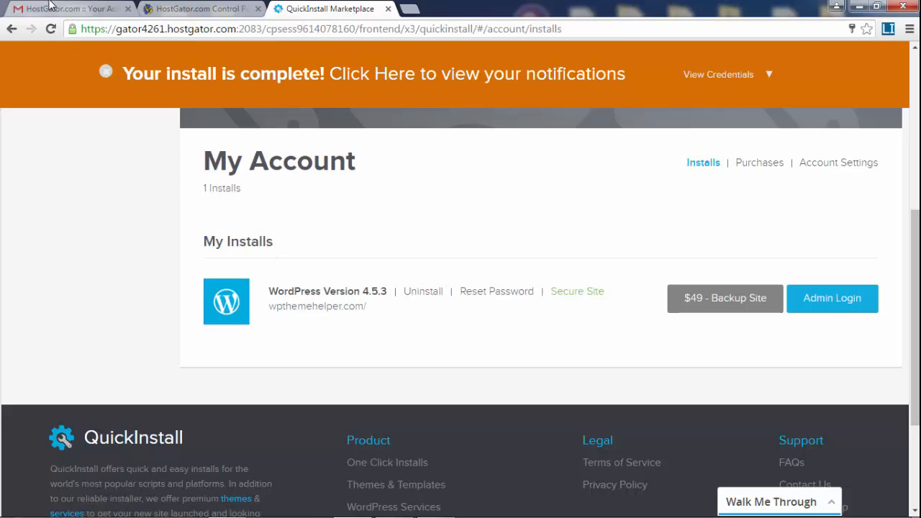
Find and open the QuickInstall 'Install Complete' email under Gmail's Promotions category.
{"action": "left_click", "coordinate": [72, 9]}
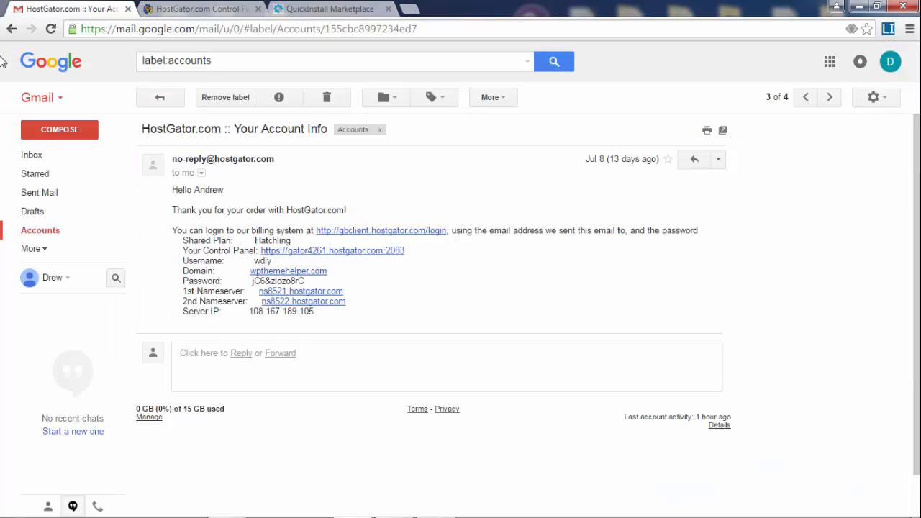
{"action": "left_click", "coordinate": [43, 158]}
{"action": "left_click", "coordinate": [429, 142]}
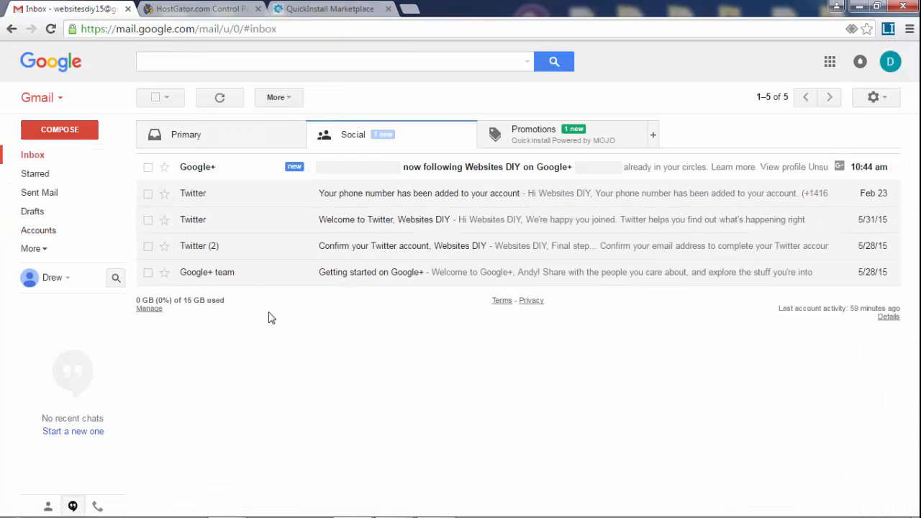
{"action": "left_click", "coordinate": [619, 140]}
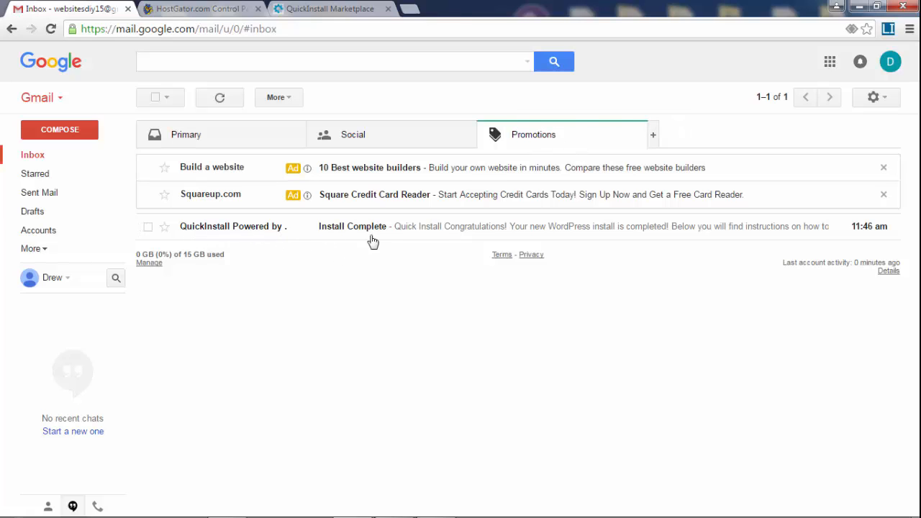
{"action": "left_click", "coordinate": [411, 234]}
{"action": "scroll", "coordinate": [442, 273], "scroll_direction": "down", "scroll_amount": 2}
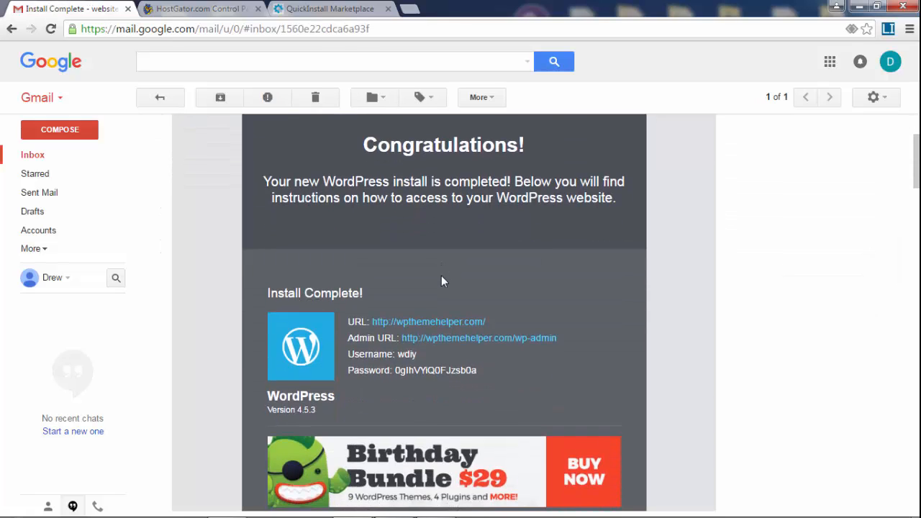
{"action": "scroll", "coordinate": [442, 285], "scroll_direction": "down", "scroll_amount": 1}
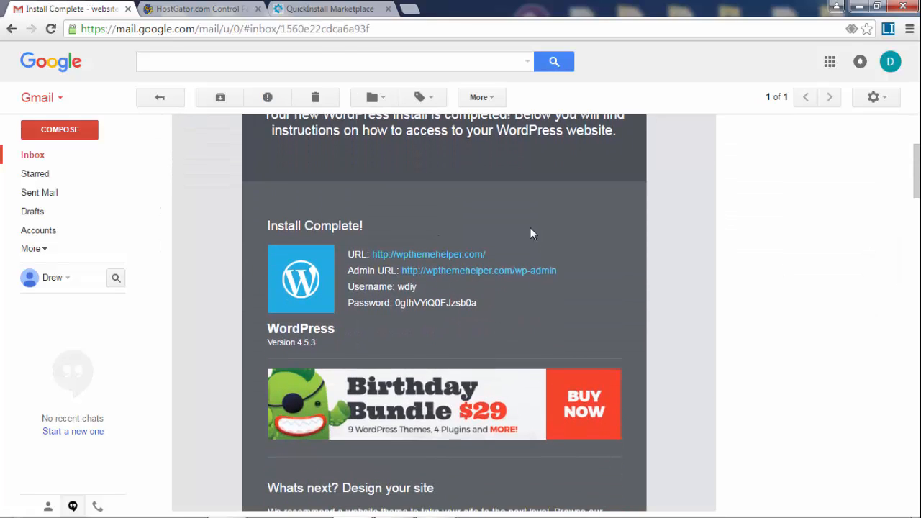
Highlight the site URL, admin URL and username lines in the email.
{"action": "left_click_drag", "start_coordinate": [408, 255], "coordinate": [371, 256]}
{"action": "left_click", "coordinate": [496, 250]}
{"action": "left_click", "coordinate": [518, 255]}
{"action": "left_click_drag", "start_coordinate": [400, 271], "coordinate": [560, 276]}
{"action": "left_click", "coordinate": [676, 272]}
Start a QuickInstall password reset for the admin user, then return to the email.
{"action": "left_click", "coordinate": [314, 8]}
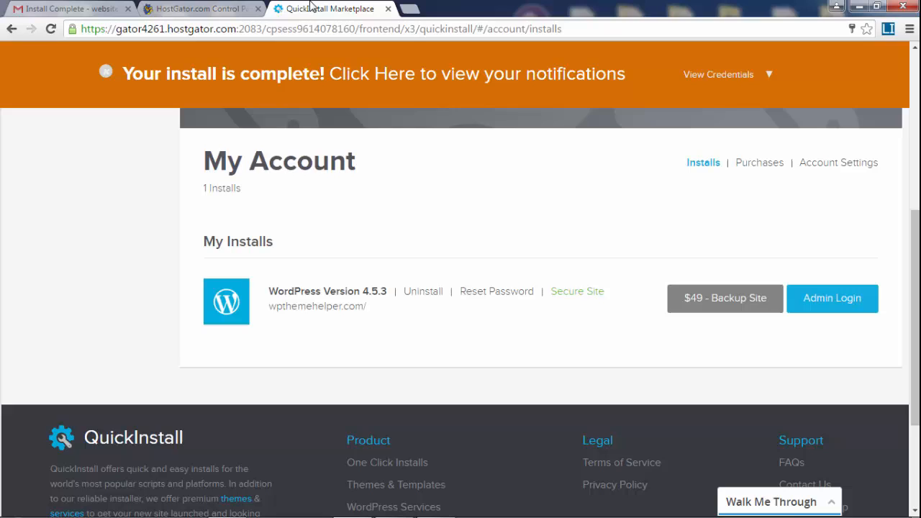
{"action": "left_click", "coordinate": [496, 292]}
{"action": "left_click", "coordinate": [393, 376]}
{"action": "left_click", "coordinate": [382, 401]}
{"action": "left_click", "coordinate": [525, 394]}
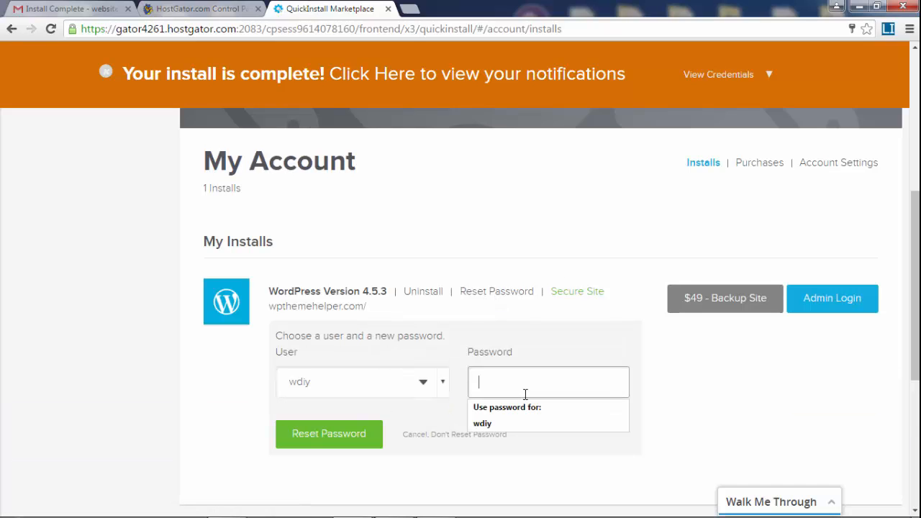
{"action": "left_click", "coordinate": [203, 9]}
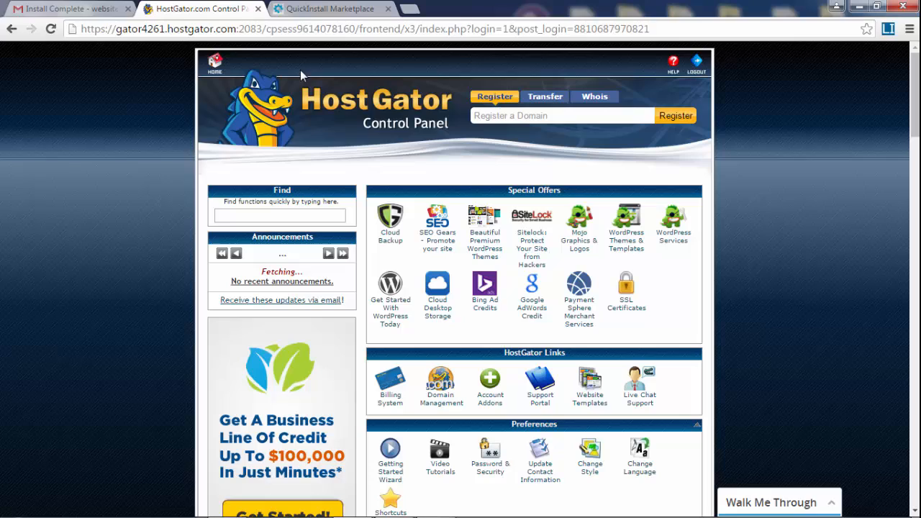
{"action": "left_click", "coordinate": [86, 8]}
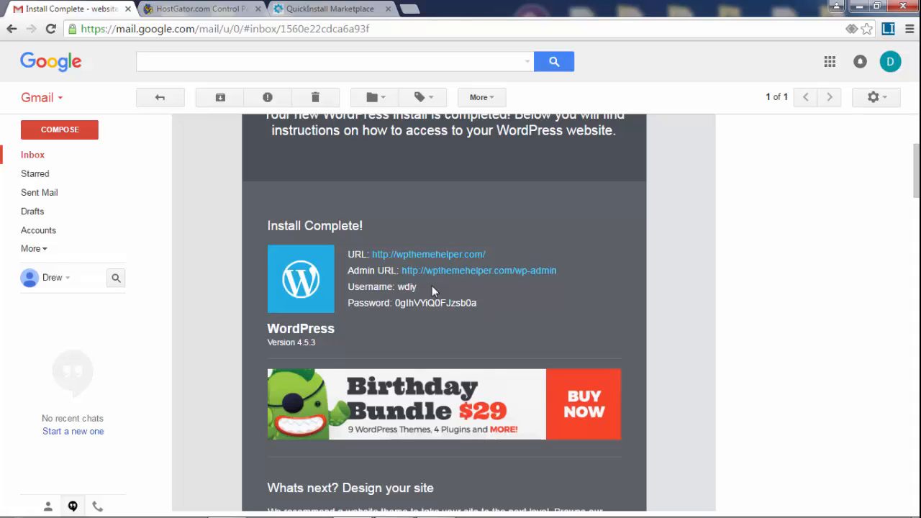
Enter a new admin password in QuickInstall's Reset Password form for wpthemehelper.com and submit it.
{"action": "left_click", "coordinate": [206, 9]}
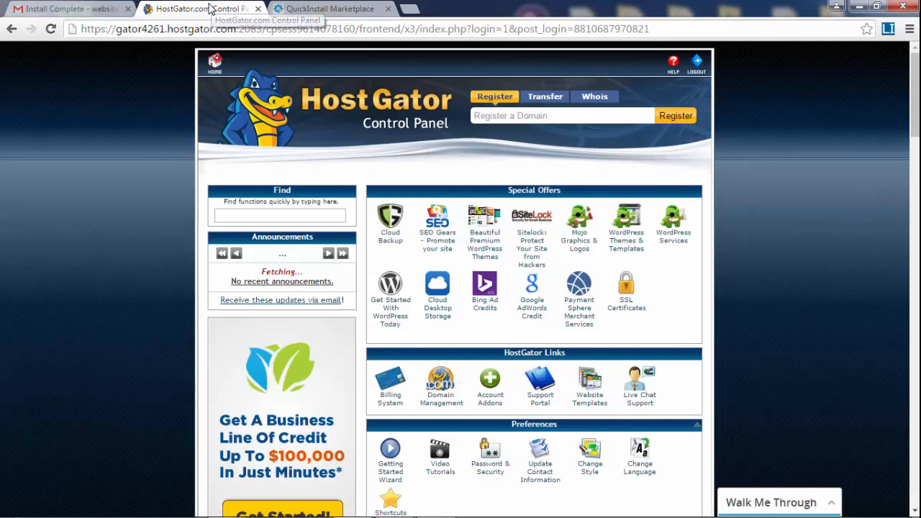
{"action": "left_click", "coordinate": [328, 9]}
{"action": "left_click", "coordinate": [534, 383]}
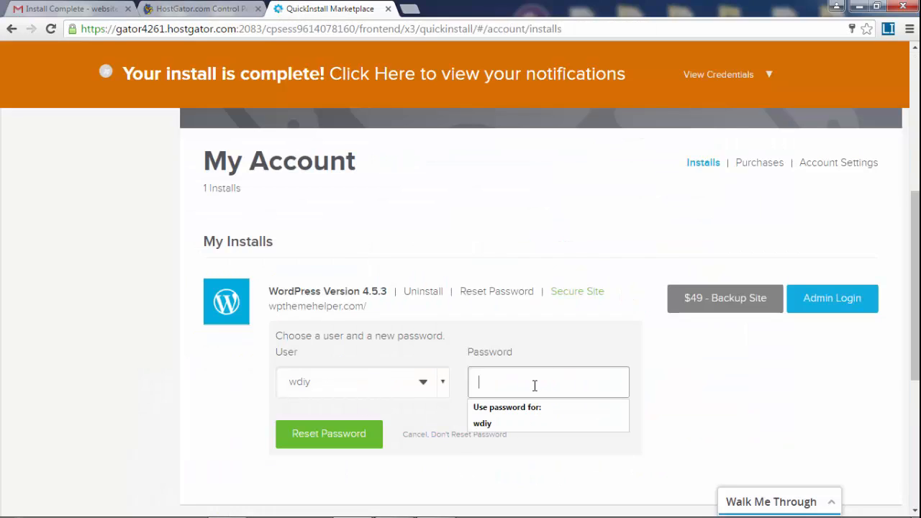
{"action": "type", "text": "••"}
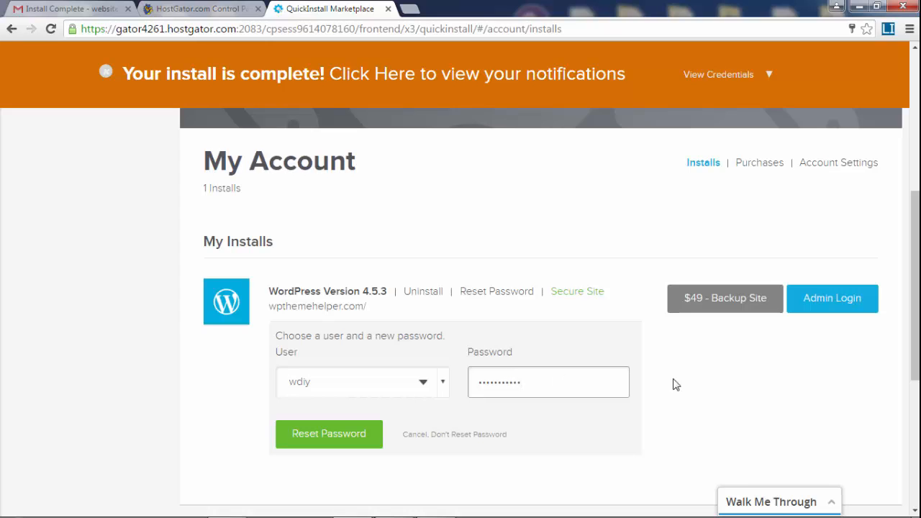
{"action": "left_click", "coordinate": [640, 400]}
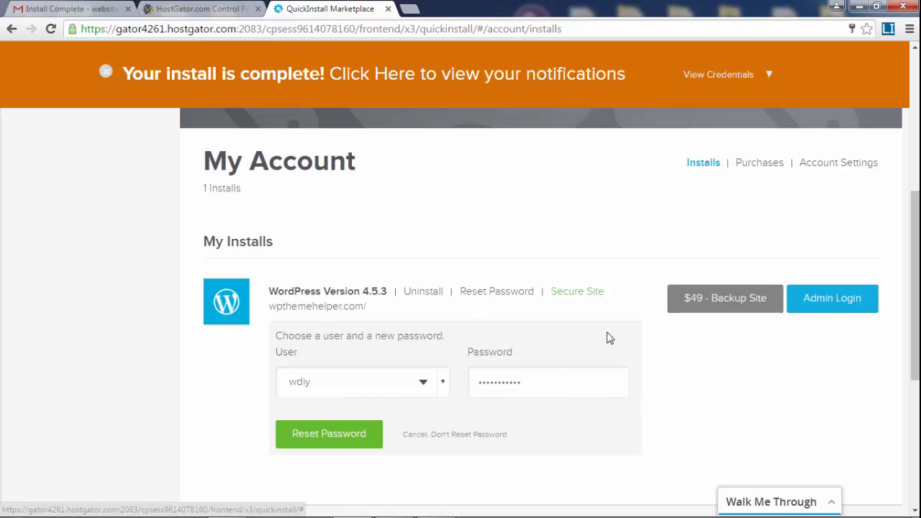
{"action": "scroll", "coordinate": [606, 339], "scroll_direction": "up", "scroll_amount": 5}
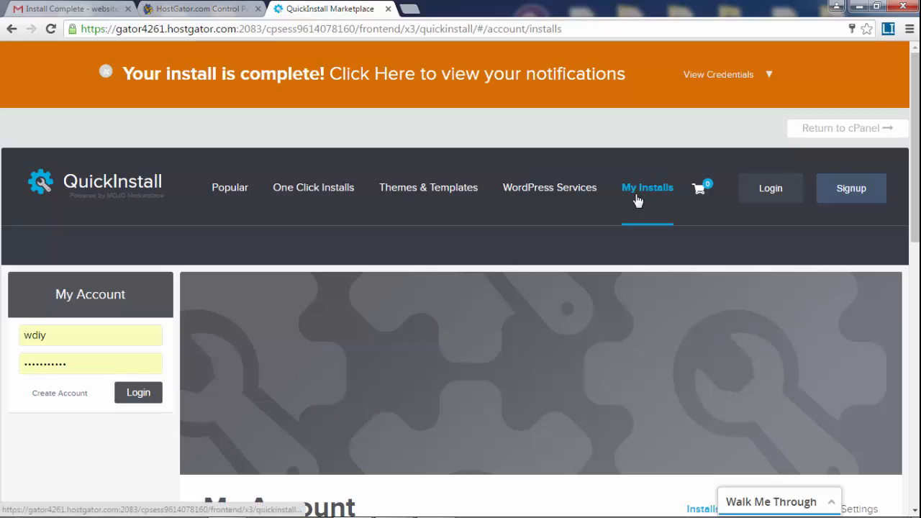
{"action": "left_click_drag", "start_coordinate": [913, 147], "coordinate": [911, 319]}
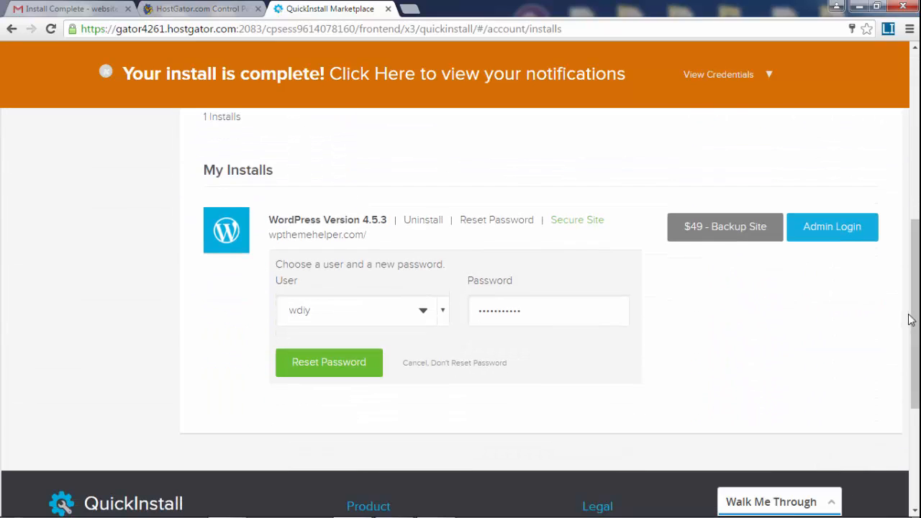
{"action": "left_click", "coordinate": [332, 374]}
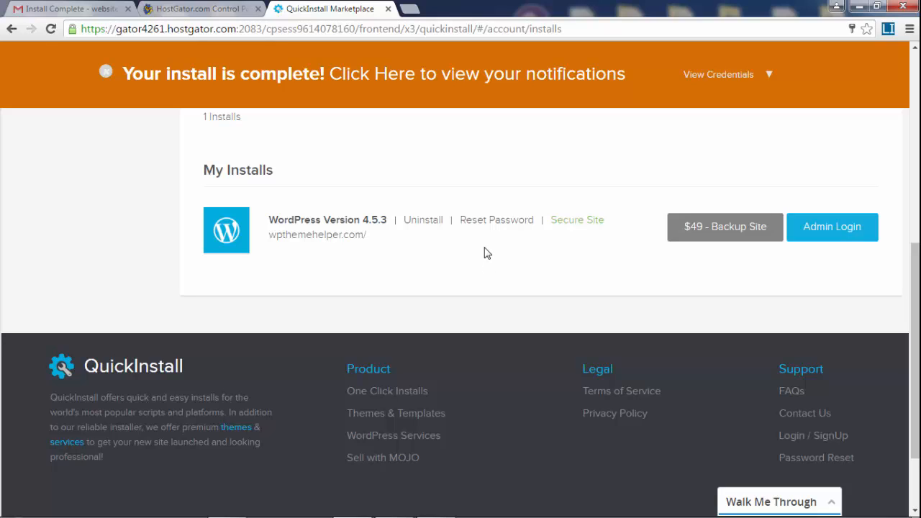
Open cPanel File Manager on the public_html web root, skipping the directory prompt from now on.
{"action": "left_click", "coordinate": [202, 8]}
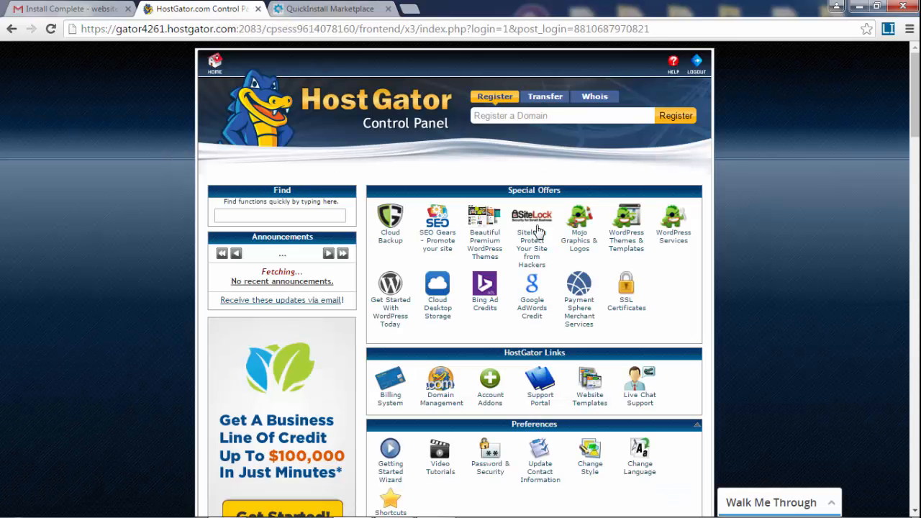
{"action": "scroll", "coordinate": [536, 230], "scroll_direction": "down", "scroll_amount": 1}
{"action": "scroll", "coordinate": [538, 230], "scroll_direction": "down", "scroll_amount": 5}
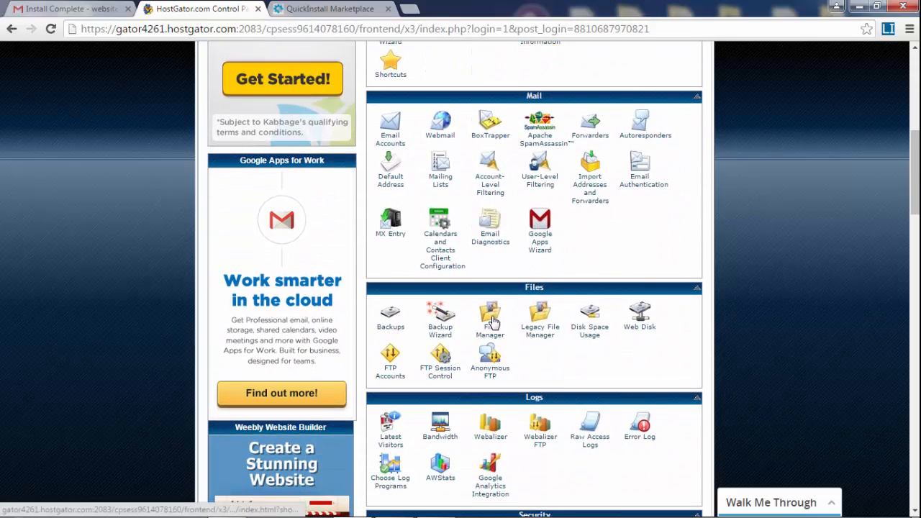
{"action": "left_click", "coordinate": [491, 320]}
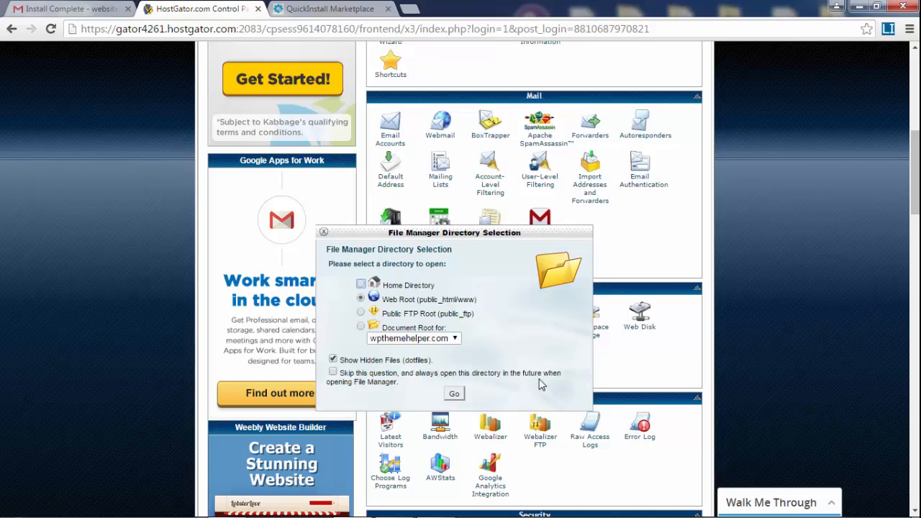
{"action": "left_click", "coordinate": [334, 373]}
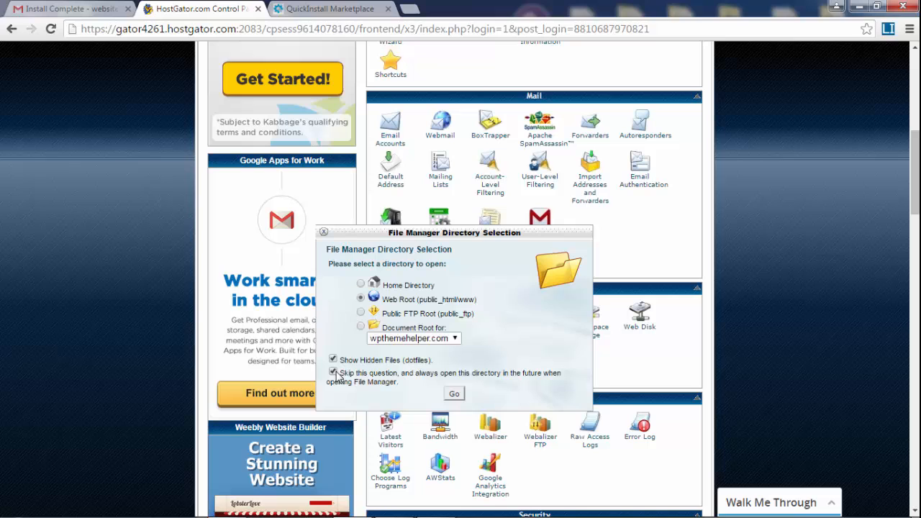
{"action": "left_click", "coordinate": [454, 395]}
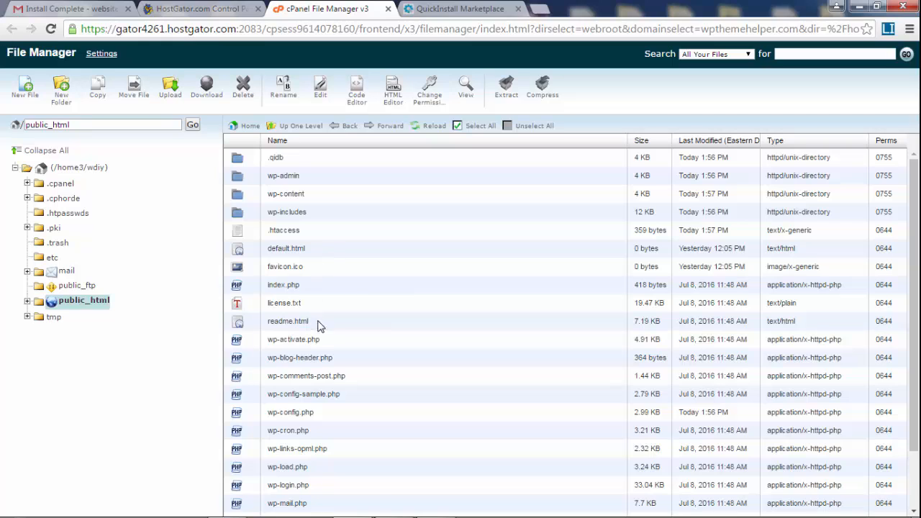
Delete default.html from public_html.
{"action": "left_click", "coordinate": [239, 254]}
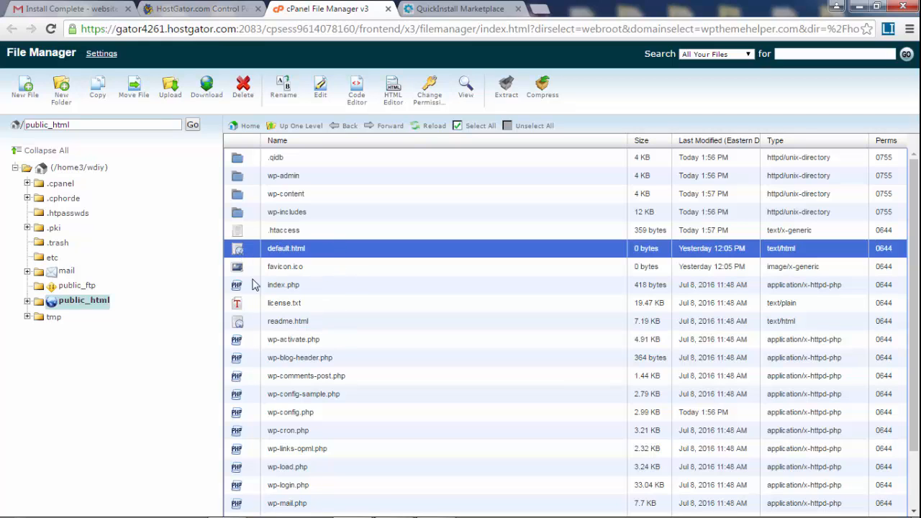
{"action": "left_click", "coordinate": [240, 269], "text": "ctrl"}
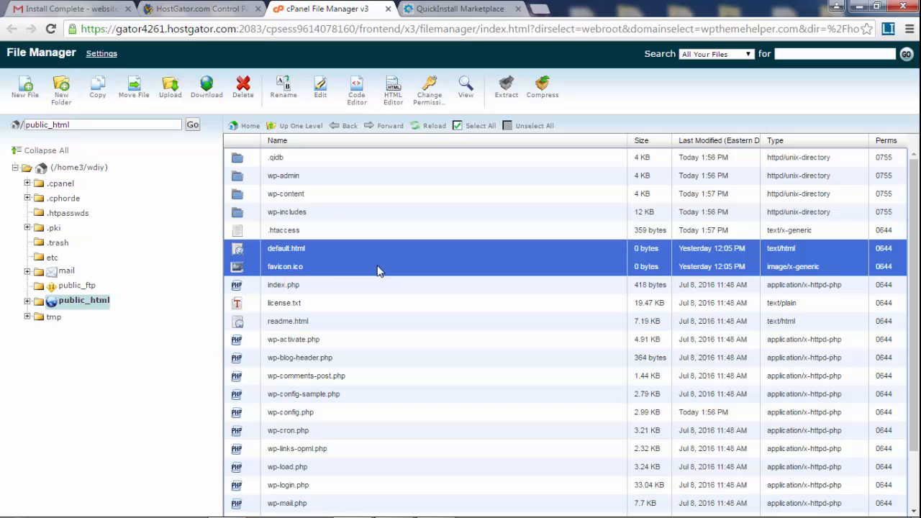
{"action": "left_click", "coordinate": [242, 251]}
{"action": "left_click", "coordinate": [243, 86]}
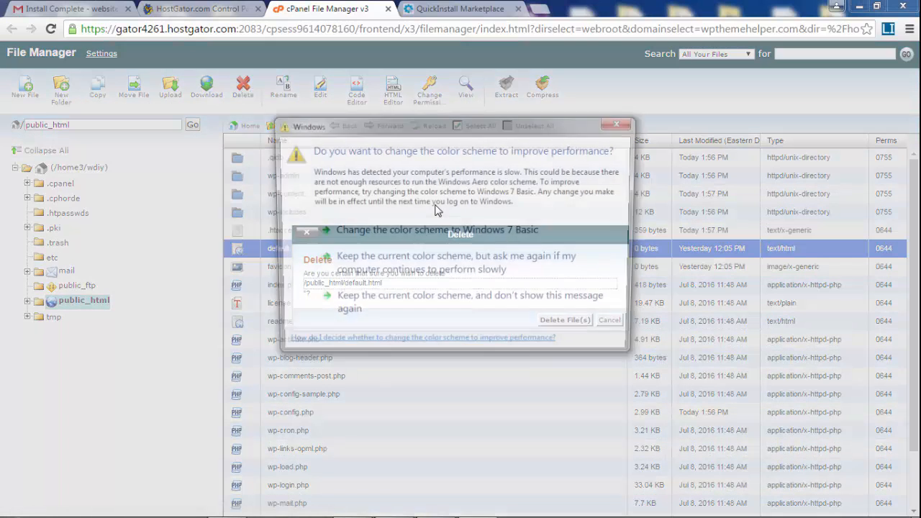
{"action": "left_click", "coordinate": [619, 126]}
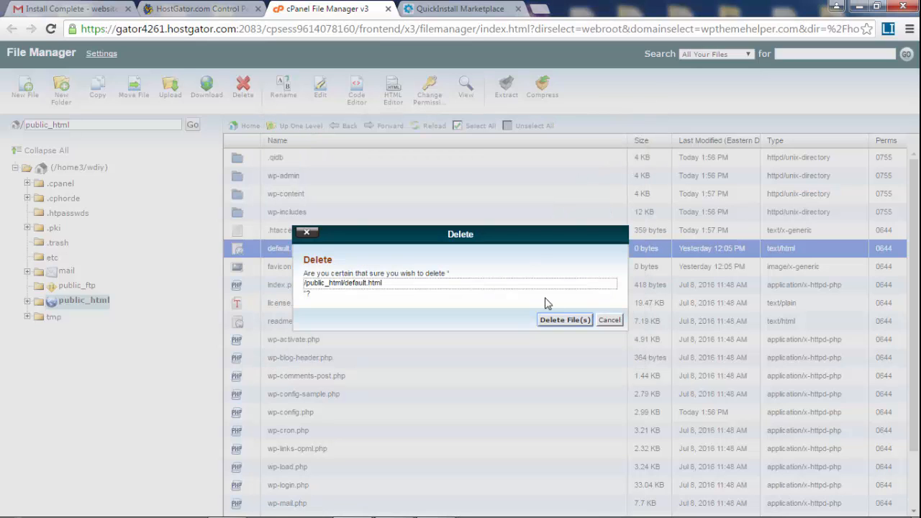
{"action": "left_click", "coordinate": [609, 320]}
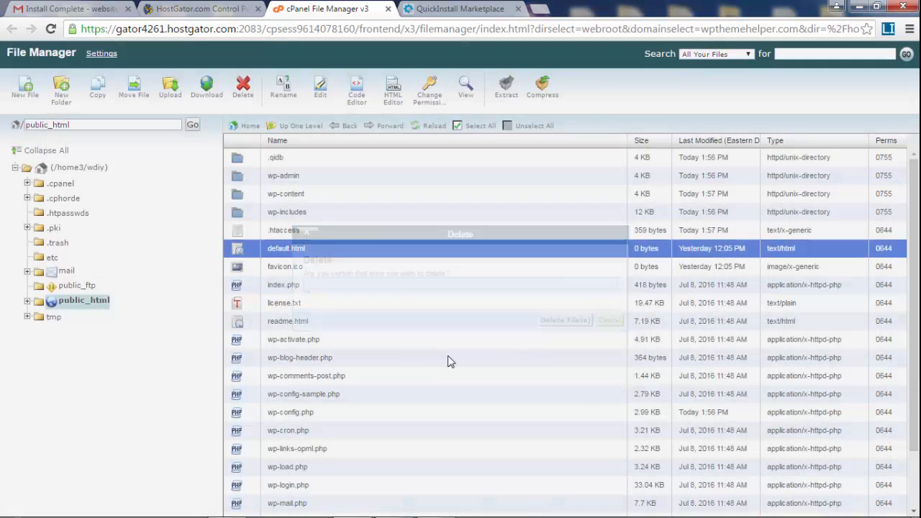
{"action": "left_click", "coordinate": [237, 252]}
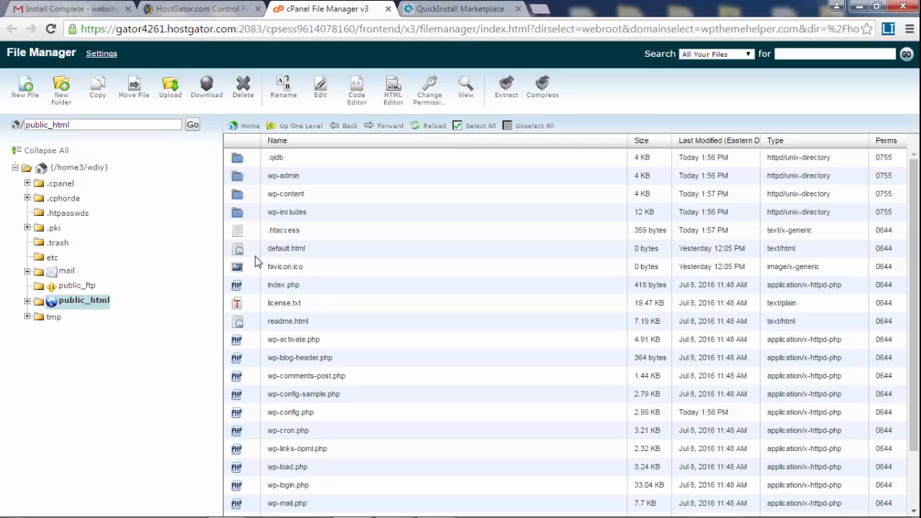
{"action": "left_click", "coordinate": [246, 256]}
{"action": "left_click", "coordinate": [245, 100]}
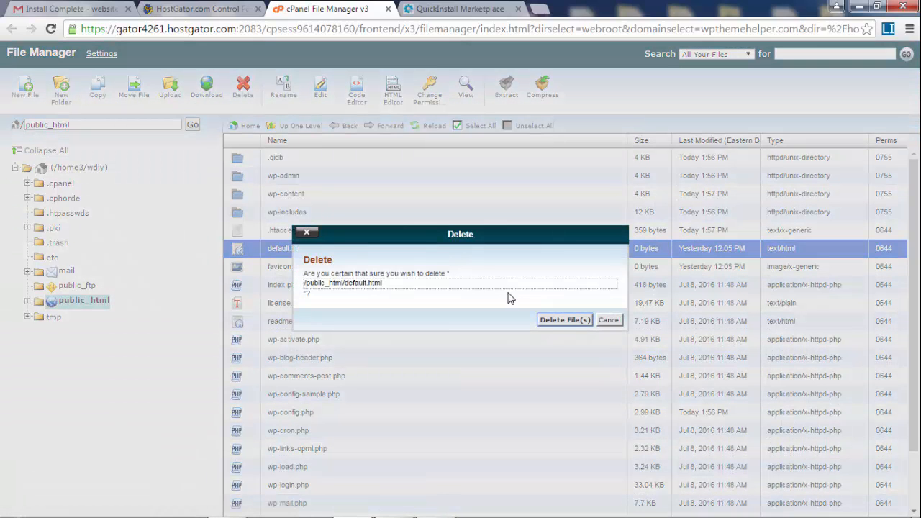
{"action": "left_click", "coordinate": [561, 324]}
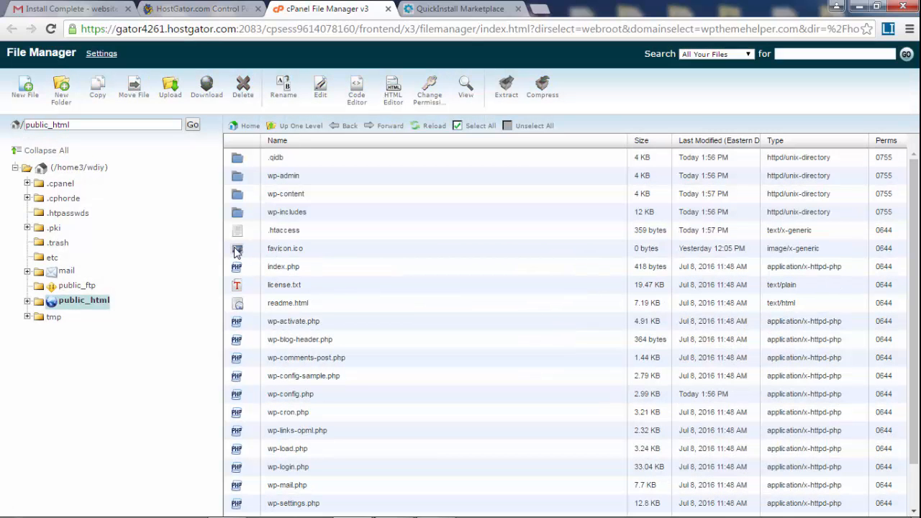
Delete favicon.ico from public_html and close the File Manager tab.
{"action": "left_click", "coordinate": [237, 249]}
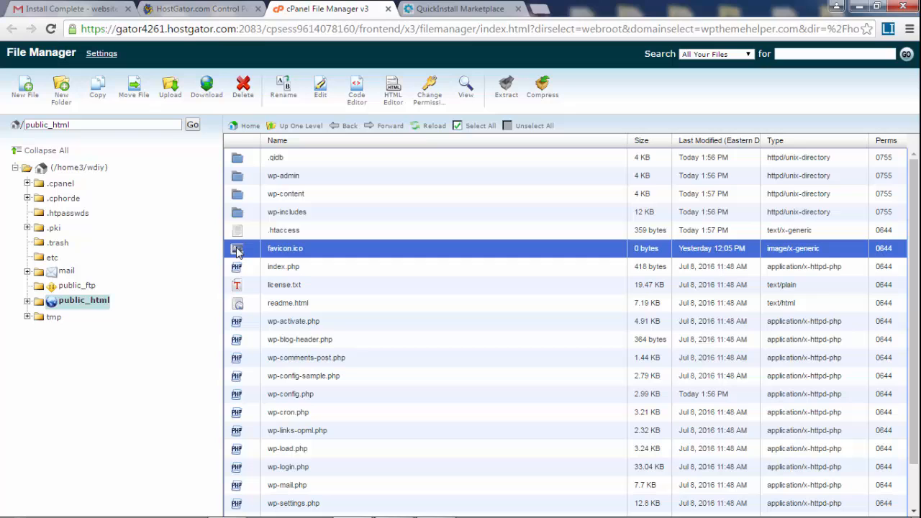
{"action": "left_click", "coordinate": [239, 304], "text": "shift"}
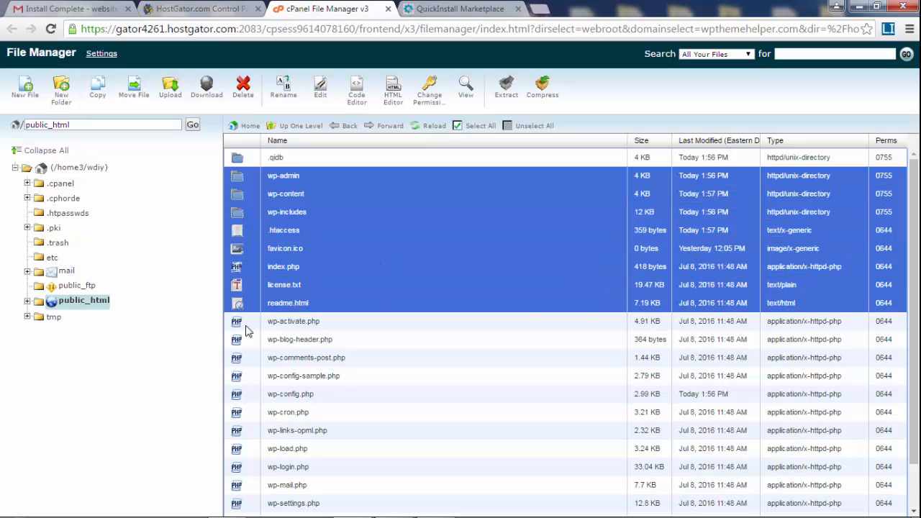
{"action": "left_click", "coordinate": [245, 325]}
{"action": "left_click", "coordinate": [243, 357], "text": "shift"}
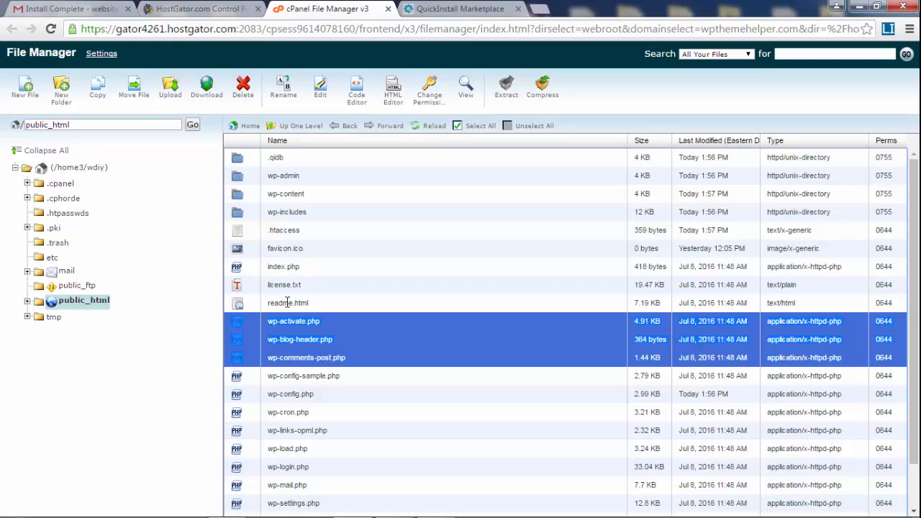
{"action": "left_click", "coordinate": [293, 249]}
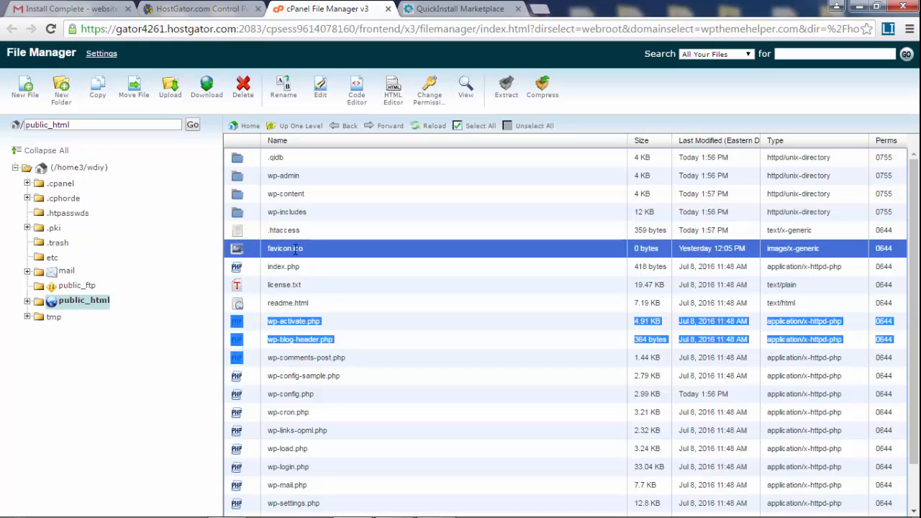
{"action": "left_click", "coordinate": [242, 254], "text": "ctrl"}
{"action": "left_click", "coordinate": [243, 254], "text": "ctrl"}
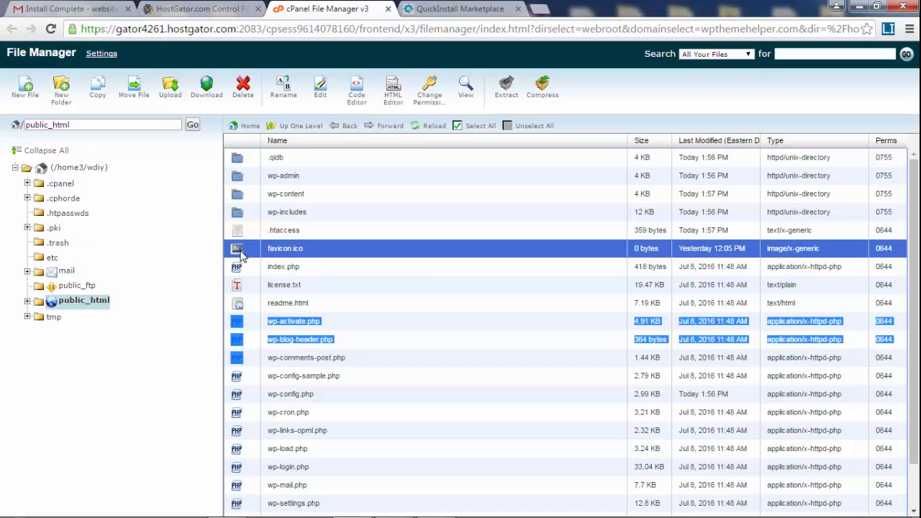
{"action": "left_click", "coordinate": [245, 88]}
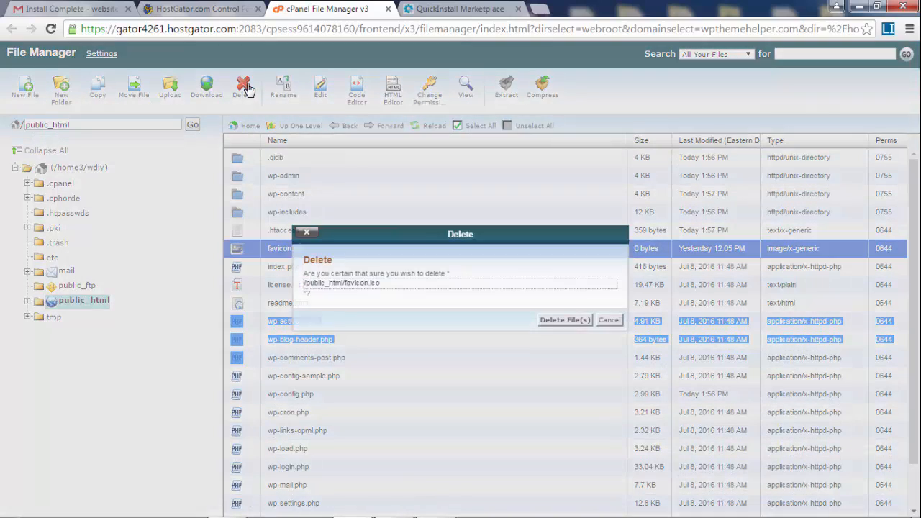
{"action": "left_click", "coordinate": [567, 320]}
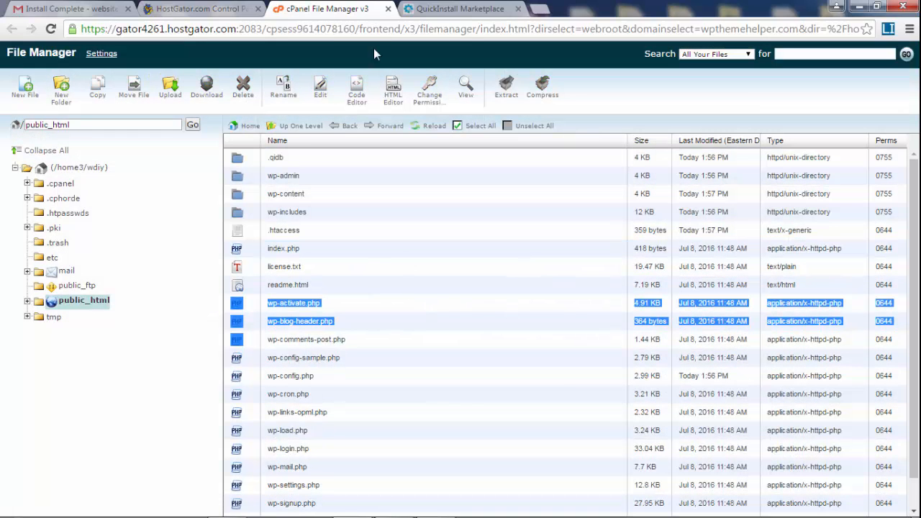
{"action": "left_click", "coordinate": [388, 9]}
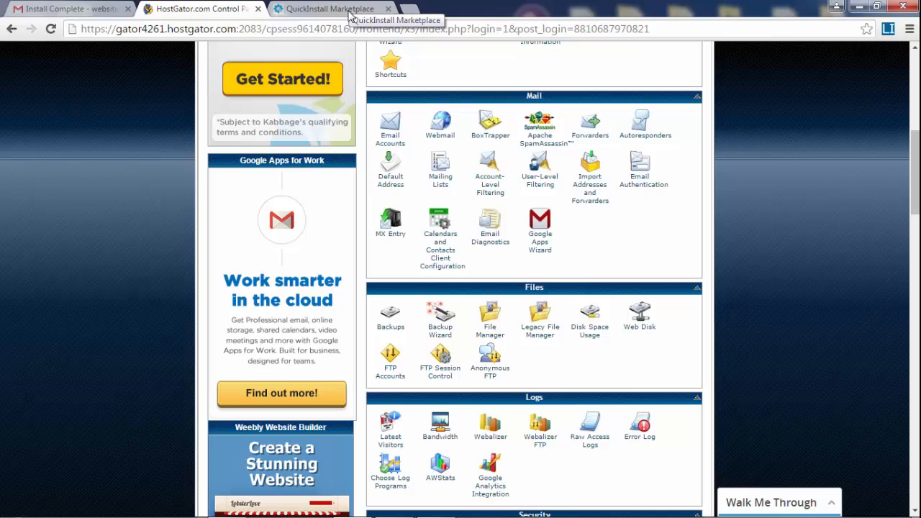
Load websitesdiy.org in a new tab and scroll through its home page.
{"action": "left_click", "coordinate": [410, 9]}
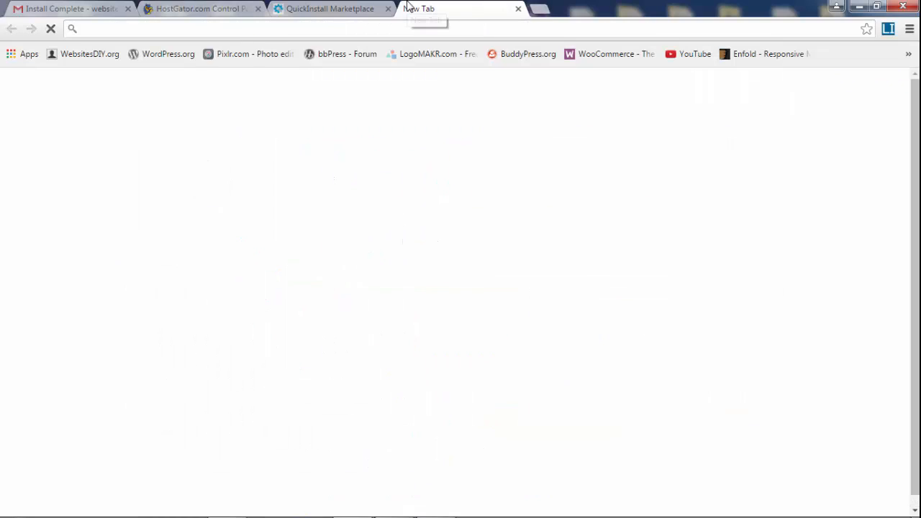
{"action": "type", "text": "websitesdiy.org"}
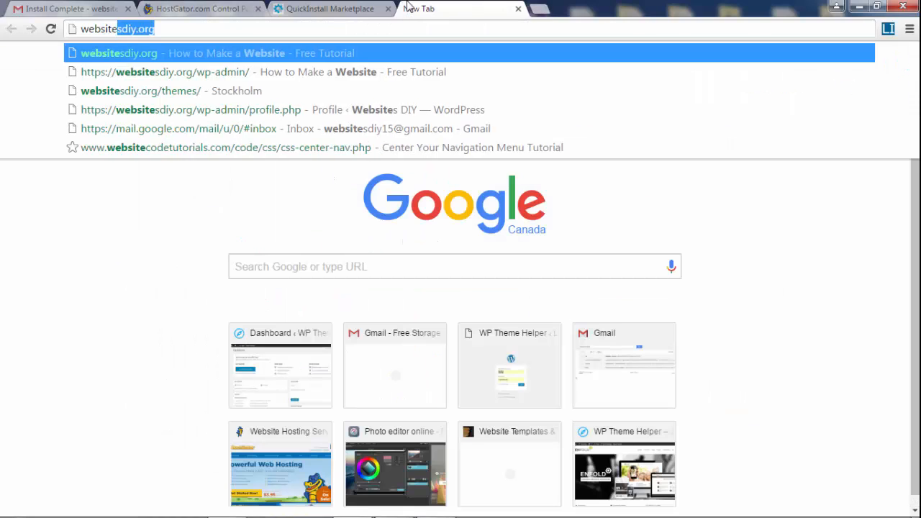
{"action": "key", "text": "Right"}
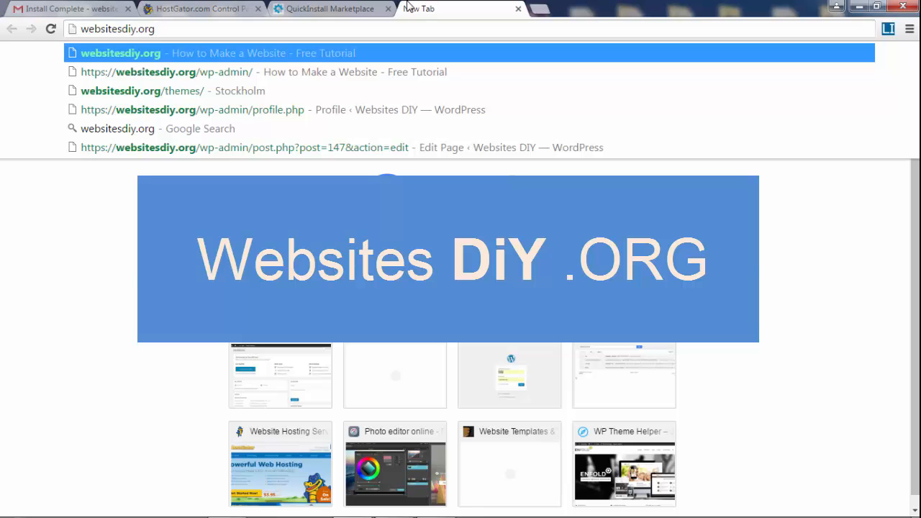
{"action": "key", "text": "Return"}
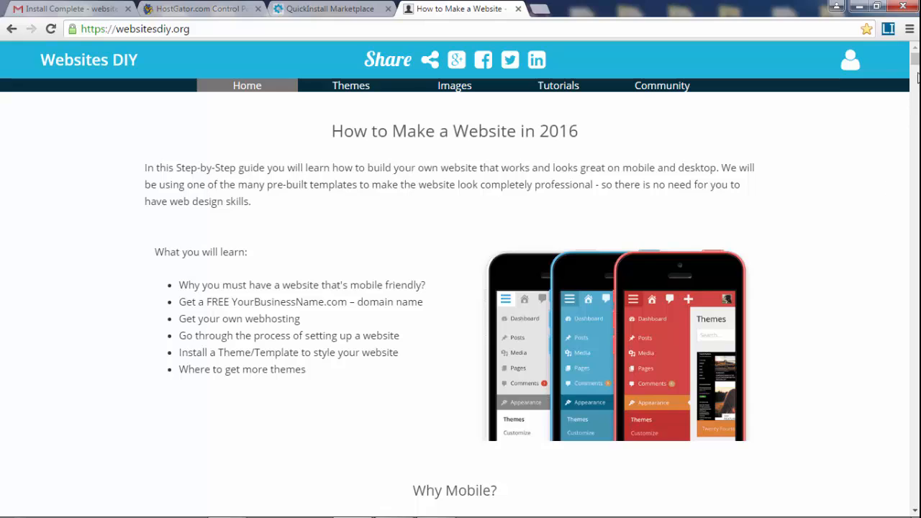
{"action": "scroll", "coordinate": [844, 151], "scroll_direction": "down", "scroll_amount": 2}
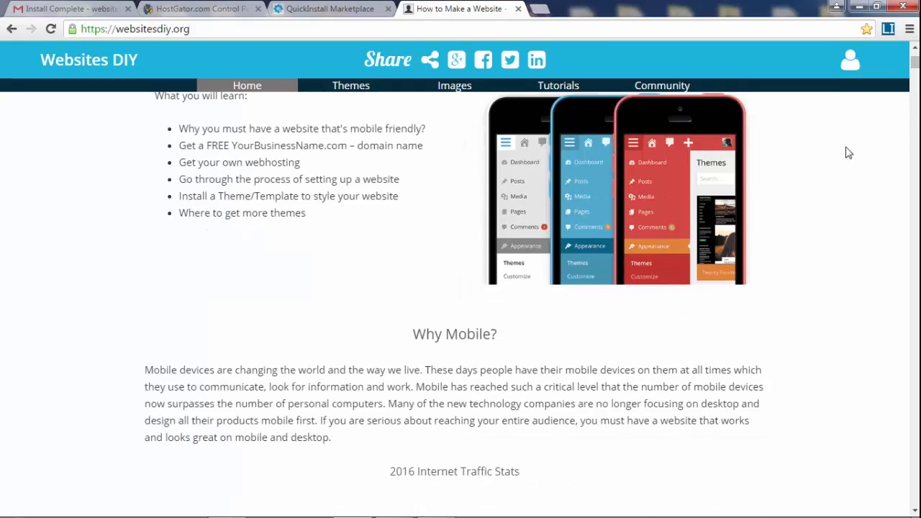
{"action": "scroll", "coordinate": [853, 194], "scroll_direction": "down", "scroll_amount": 2}
{"action": "scroll", "coordinate": [853, 194], "scroll_direction": "down", "scroll_amount": 13}
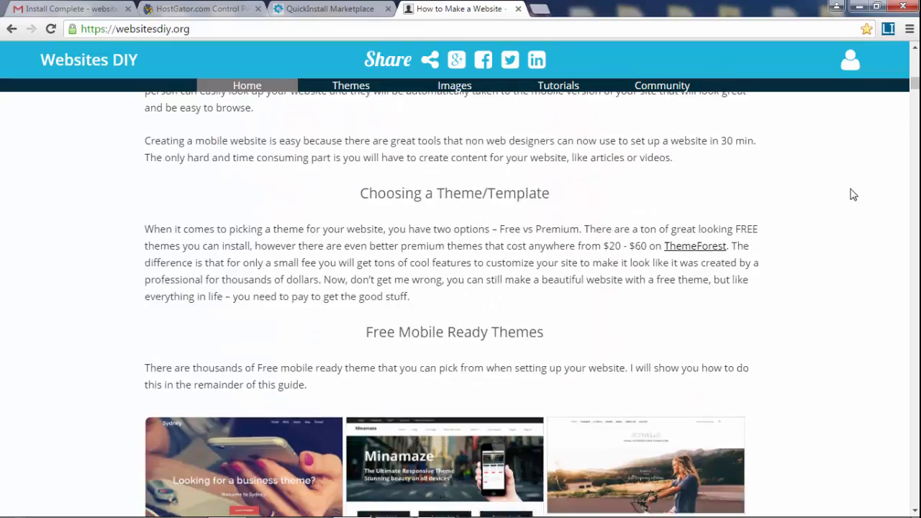
{"action": "scroll", "coordinate": [827, 231], "scroll_direction": "down", "scroll_amount": 6}
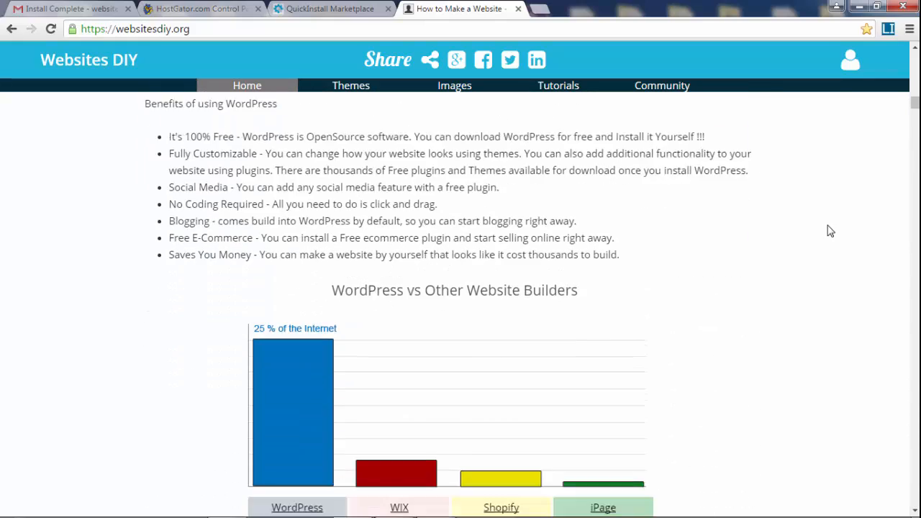
{"action": "scroll", "coordinate": [806, 252], "scroll_direction": "down", "scroll_amount": 3}
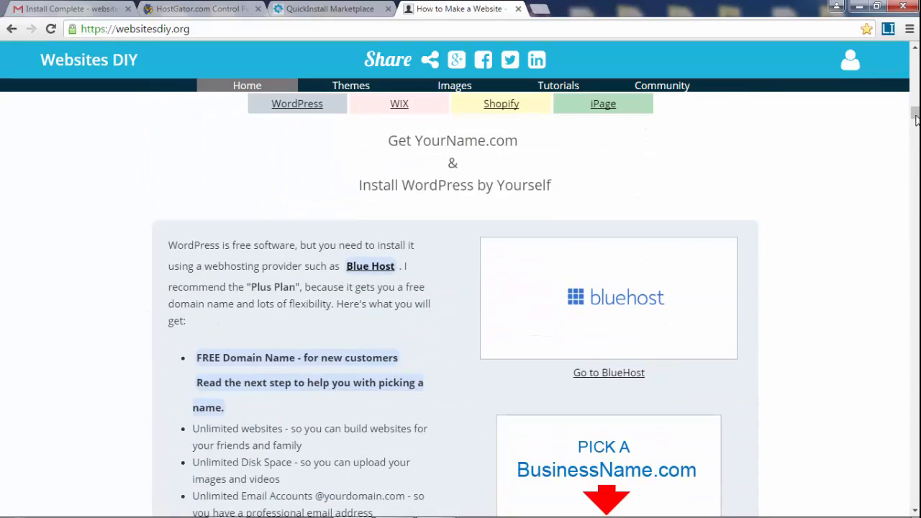
{"action": "left_click_drag", "start_coordinate": [915, 118], "coordinate": [915, 59]}
{"action": "left_click_drag", "start_coordinate": [327, 133], "coordinate": [388, 133]}
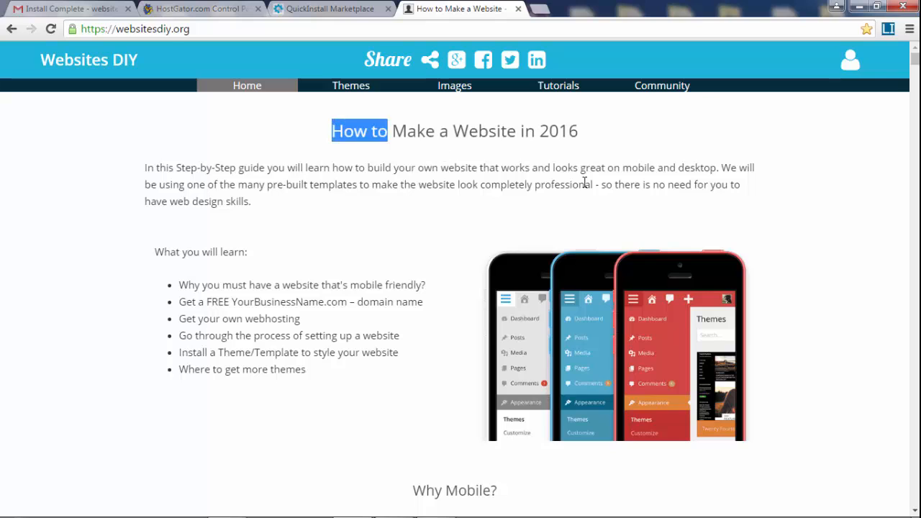
{"action": "key", "text": "ctrl+a"}
{"action": "left_click", "coordinate": [522, 220]}
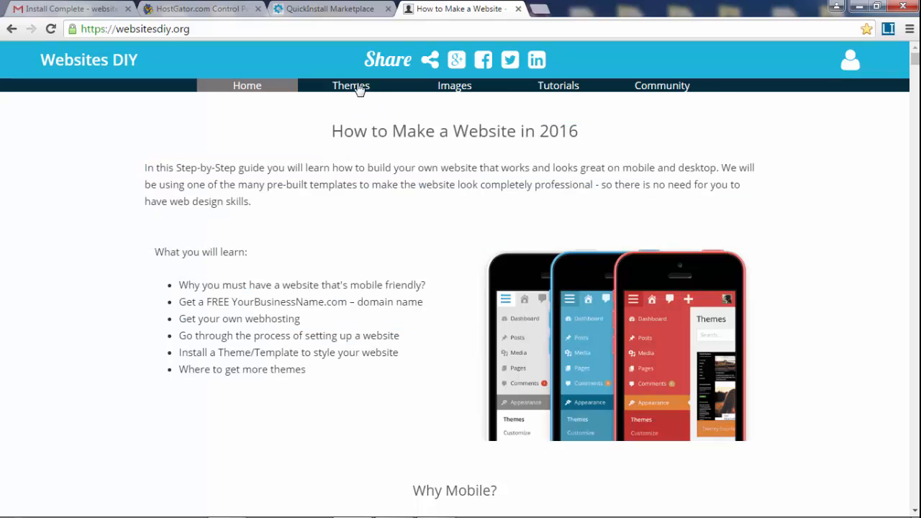
Browse the Themes and Images pages, then open LogoMAKR.com in a new tab.
{"action": "left_click", "coordinate": [352, 87]}
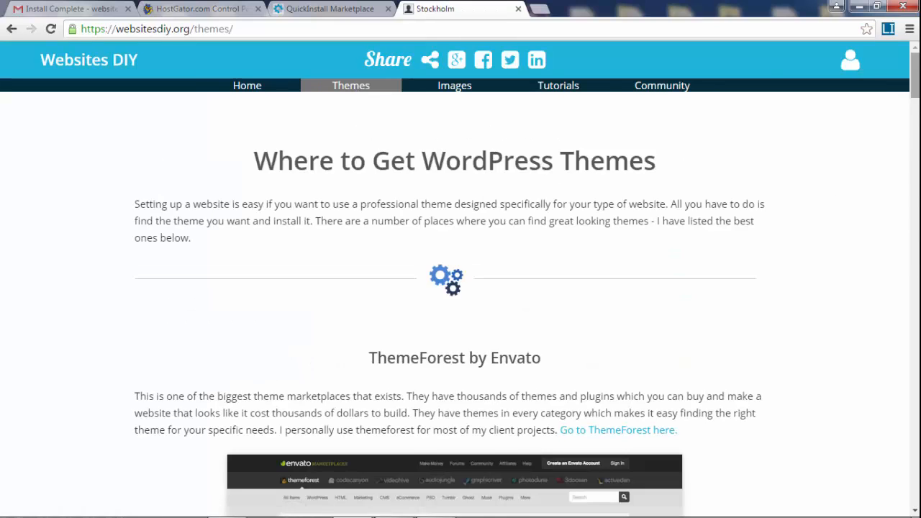
{"action": "scroll", "coordinate": [907, 263], "scroll_direction": "down", "scroll_amount": 20}
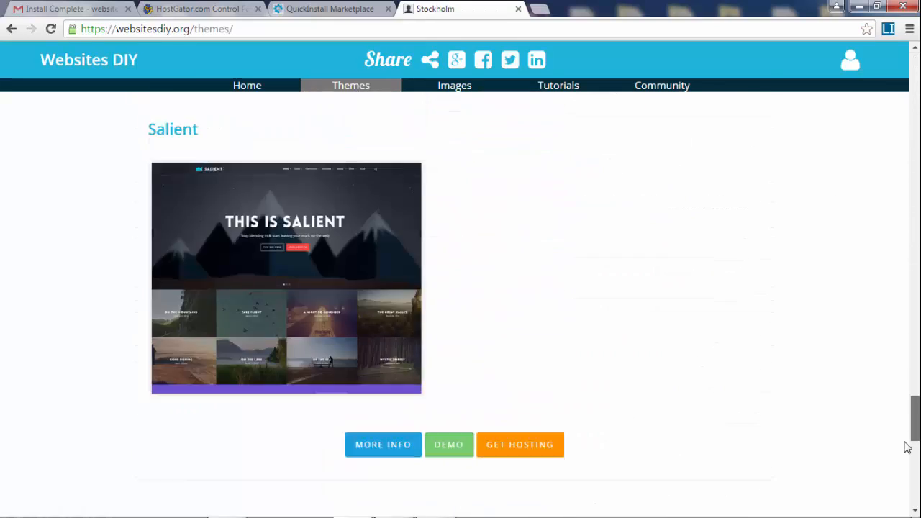
{"action": "left_click_drag", "start_coordinate": [905, 442], "coordinate": [905, 88]}
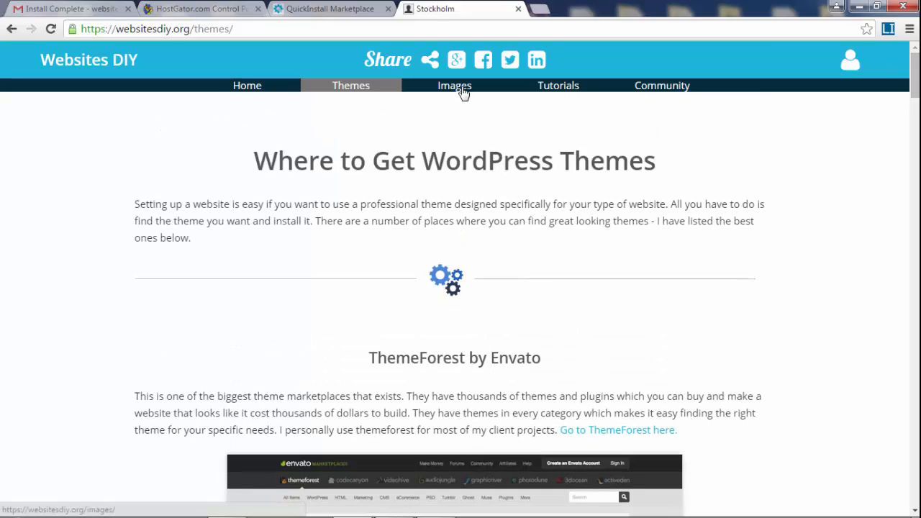
{"action": "left_click", "coordinate": [463, 92]}
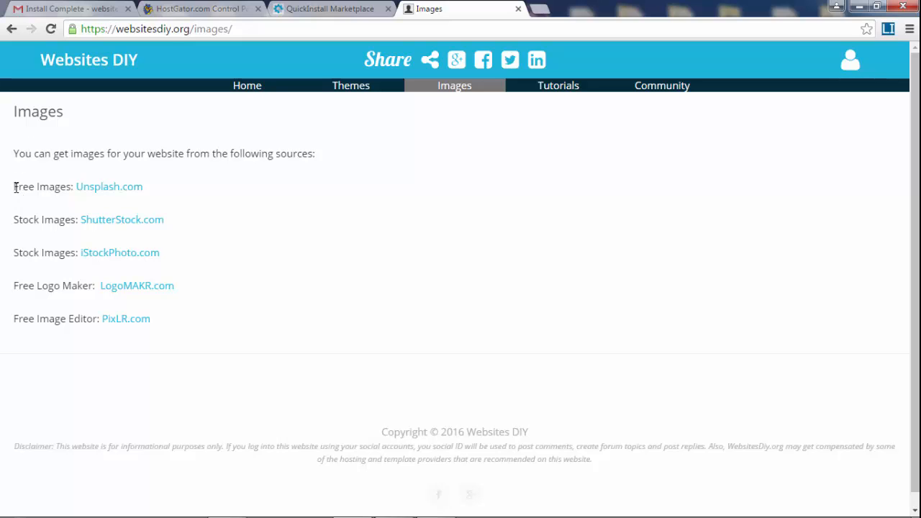
{"action": "left_click_drag", "start_coordinate": [15, 187], "coordinate": [148, 192]}
{"action": "left_click", "coordinate": [232, 188]}
{"action": "left_click_drag", "start_coordinate": [18, 319], "coordinate": [88, 319]}
{"action": "left_click", "coordinate": [250, 315]}
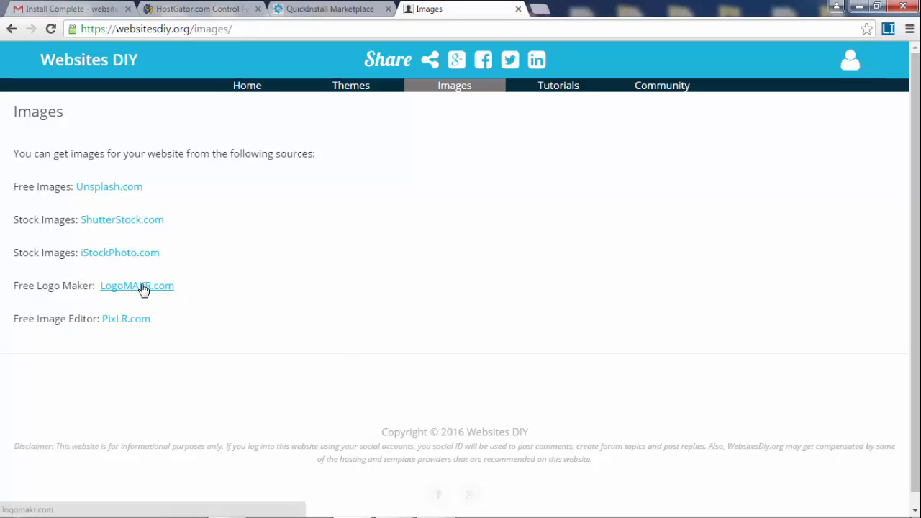
{"action": "right_click", "coordinate": [143, 287]}
{"action": "left_click", "coordinate": [217, 294]}
Close LogoMakr's intro video popup and place the cursor in the Search Graphics box.
{"action": "left_click", "coordinate": [593, 9]}
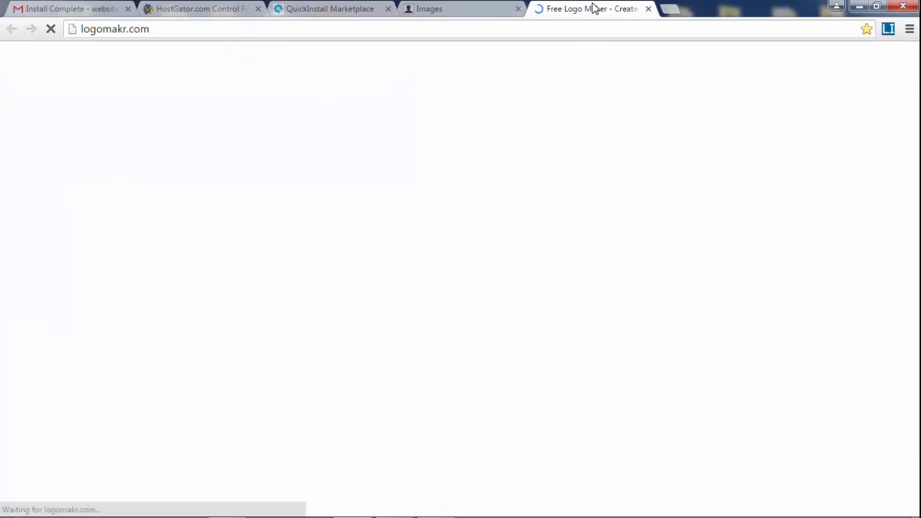
{"action": "left_click", "coordinate": [176, 30]}
{"action": "left_click", "coordinate": [180, 30]}
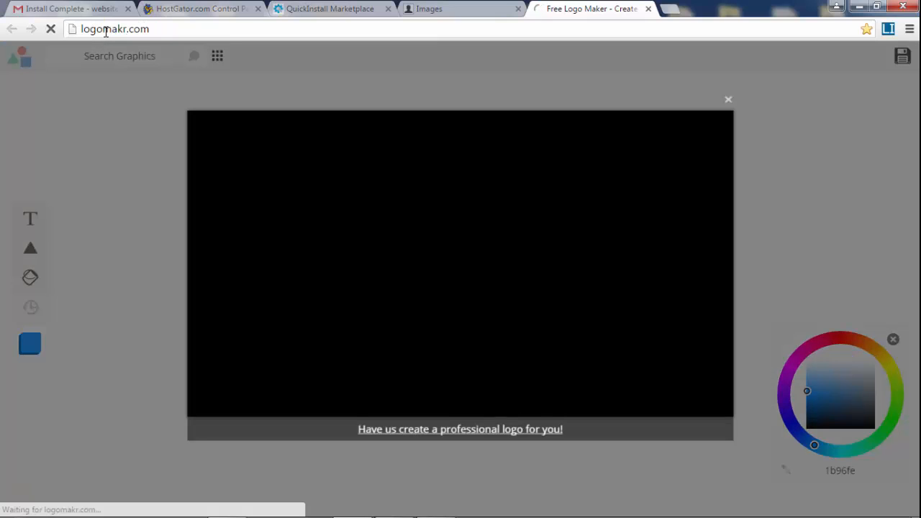
{"action": "left_click_drag", "start_coordinate": [103, 29], "coordinate": [126, 32]}
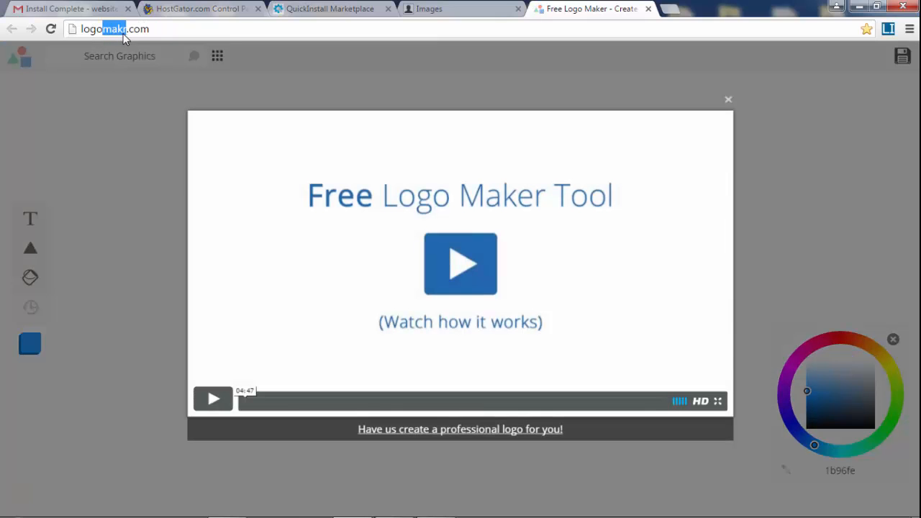
{"action": "left_click", "coordinate": [172, 31]}
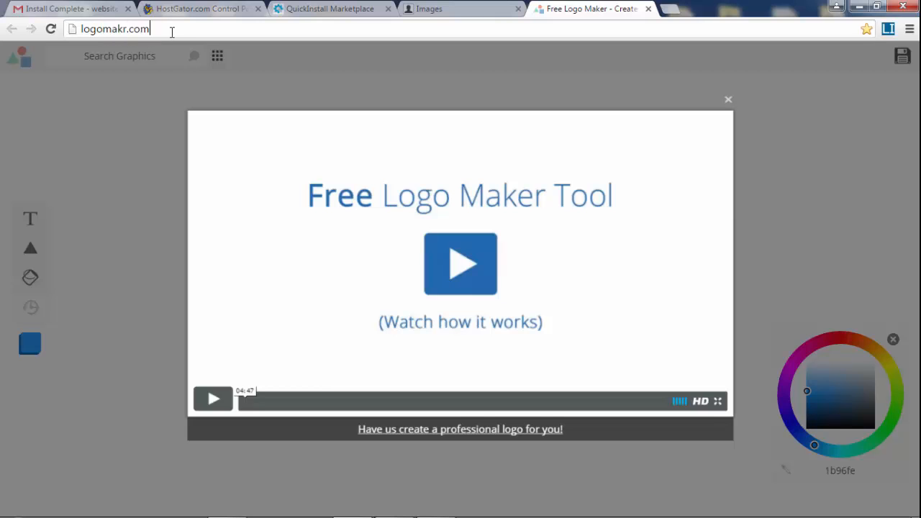
{"action": "left_click", "coordinate": [728, 100]}
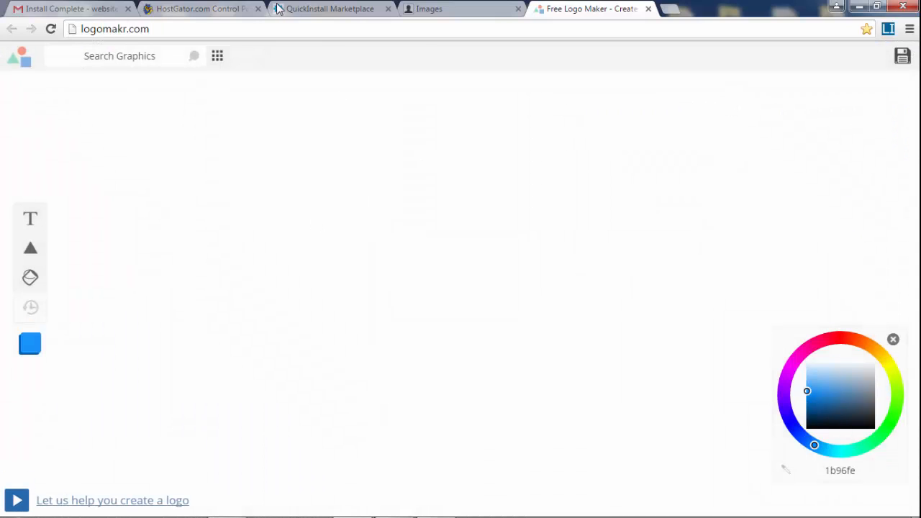
{"action": "left_click", "coordinate": [127, 60]}
Browse the default Science Icons results, then search for 'compass' and scroll the matches.
{"action": "left_click", "coordinate": [196, 57]}
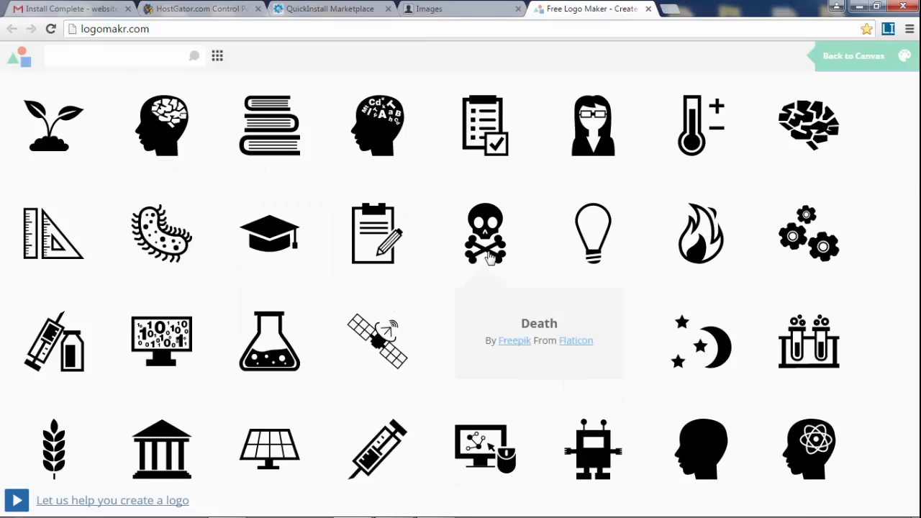
{"action": "scroll", "coordinate": [488, 266], "scroll_direction": "down", "scroll_amount": 1}
{"action": "scroll", "coordinate": [604, 289], "scroll_direction": "down", "scroll_amount": 1}
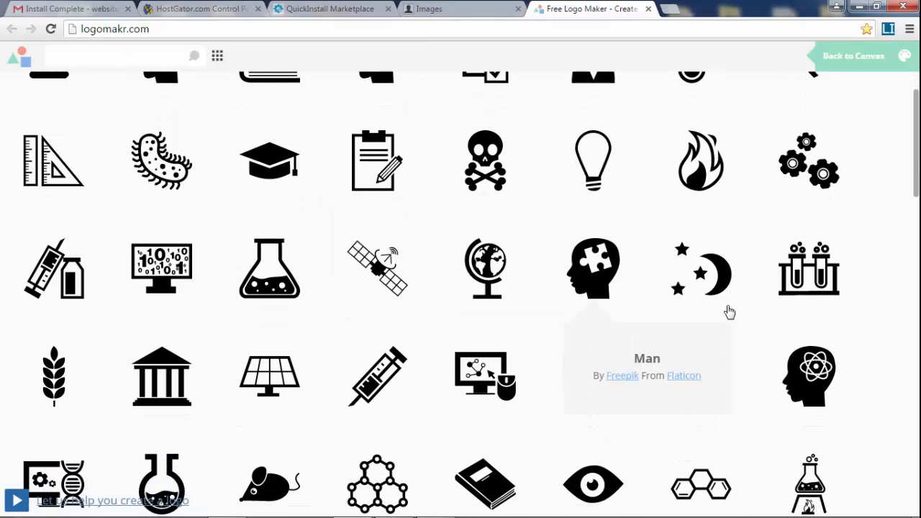
{"action": "scroll", "coordinate": [604, 290], "scroll_direction": "down", "scroll_amount": 10}
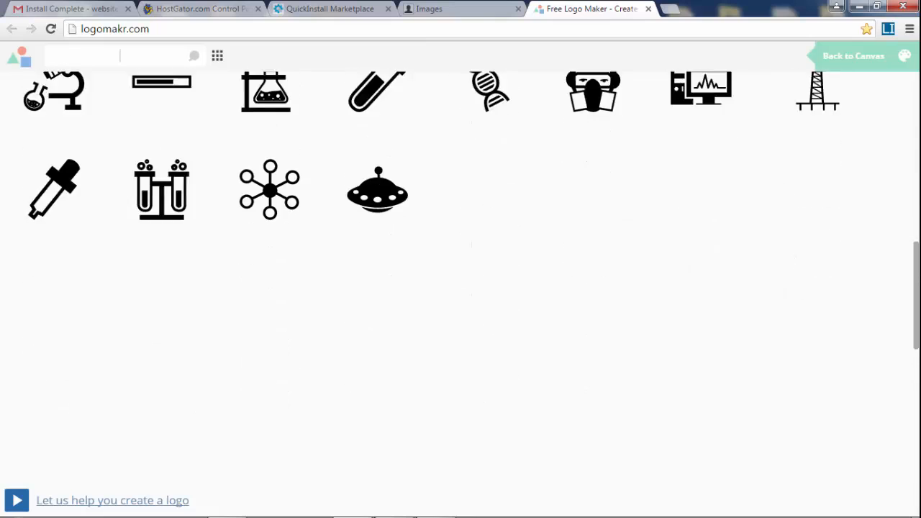
{"action": "left_click_drag", "start_coordinate": [917, 340], "coordinate": [918, 31]}
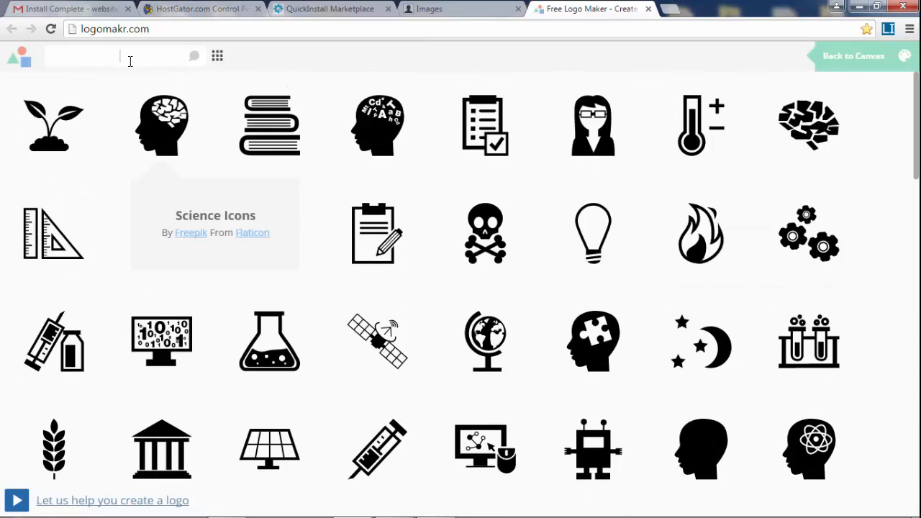
{"action": "type", "text": "pass"}
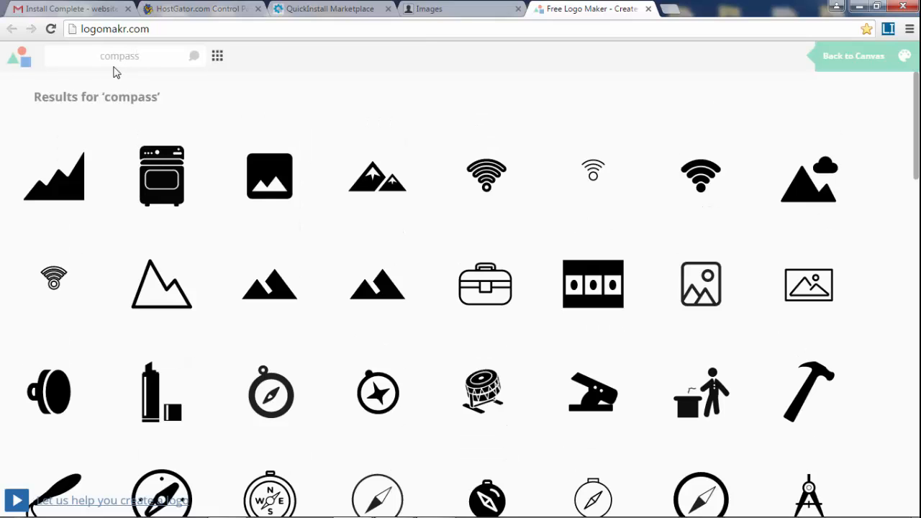
{"action": "scroll", "coordinate": [526, 265], "scroll_direction": "down", "scroll_amount": 2}
{"action": "scroll", "coordinate": [526, 266], "scroll_direction": "down", "scroll_amount": 2}
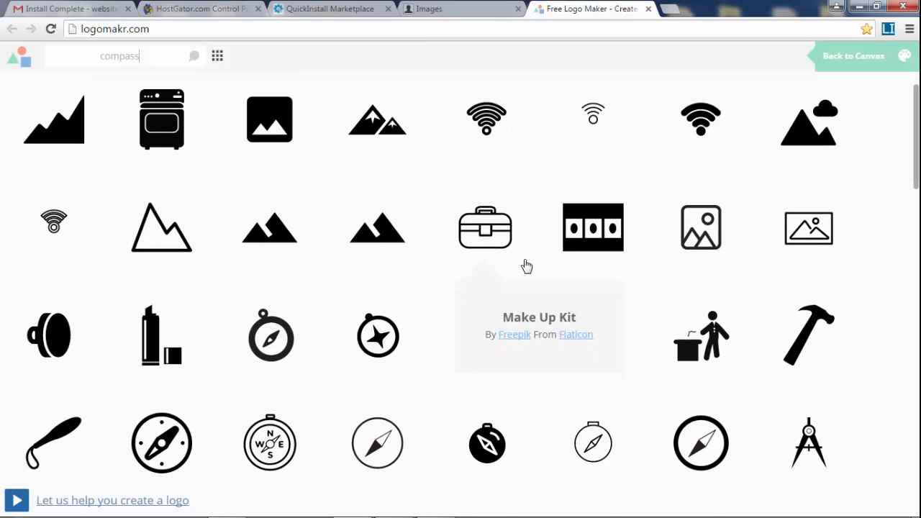
{"action": "scroll", "coordinate": [531, 382], "scroll_direction": "down", "scroll_amount": 2}
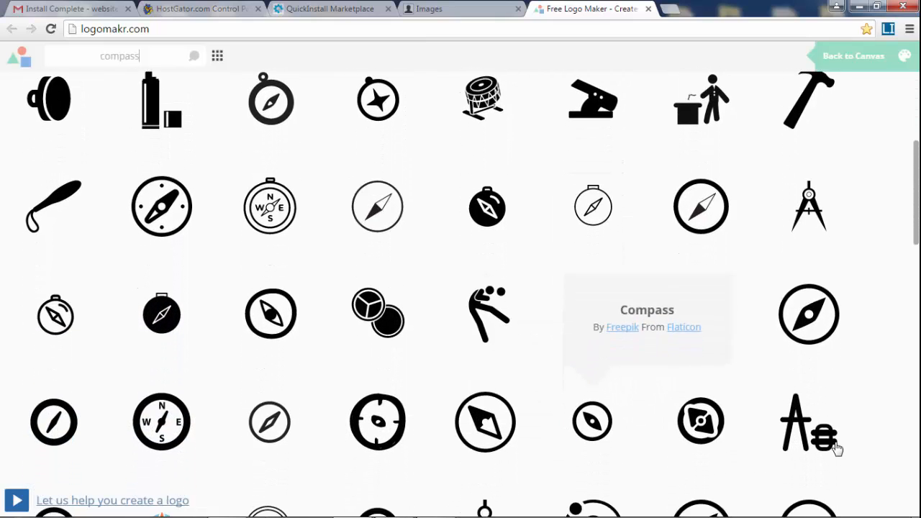
Place a compass icon on the canvas and move it up and left.
{"action": "left_click", "coordinate": [808, 314]}
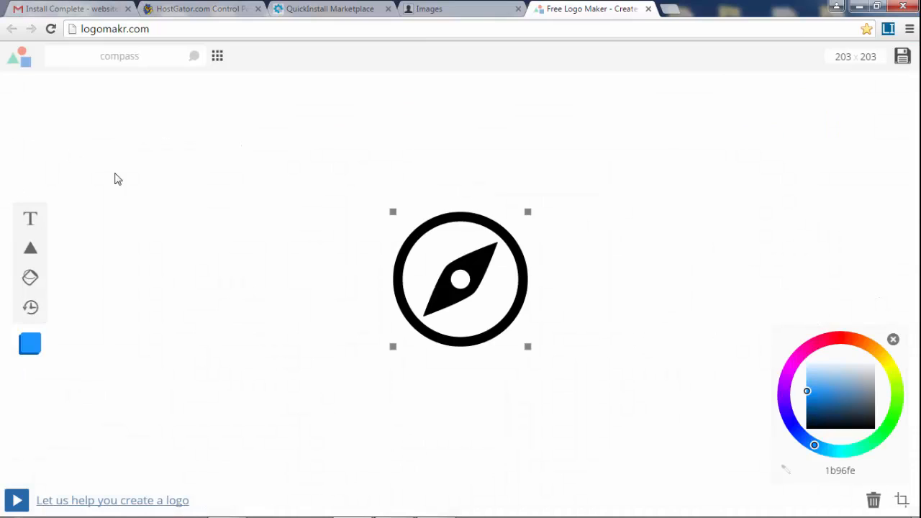
{"action": "left_click", "coordinate": [554, 151]}
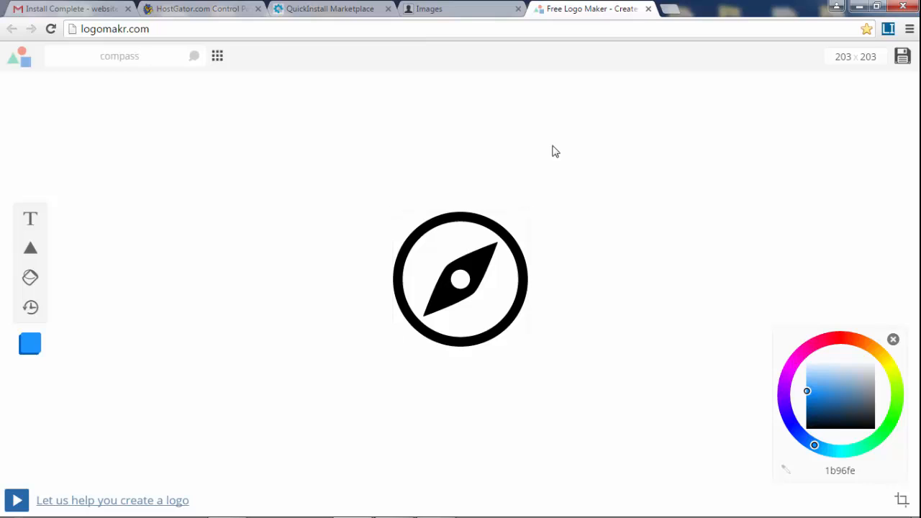
{"action": "left_click", "coordinate": [342, 10]}
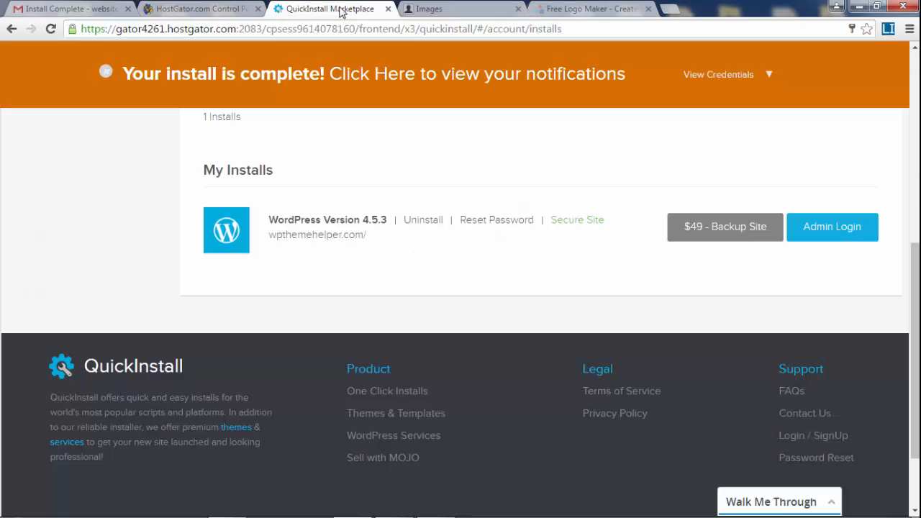
{"action": "left_click_drag", "start_coordinate": [368, 237], "coordinate": [267, 249]}
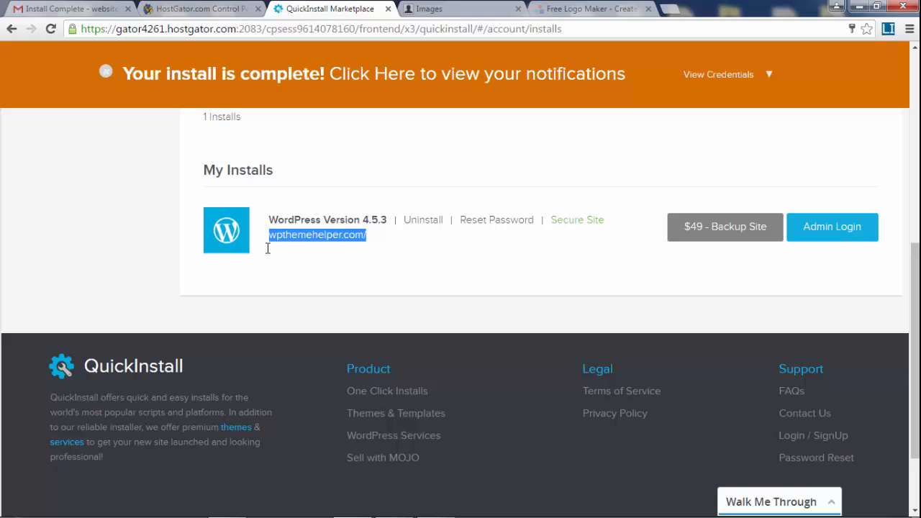
{"action": "left_click", "coordinate": [464, 278]}
{"action": "left_click", "coordinate": [613, 7]}
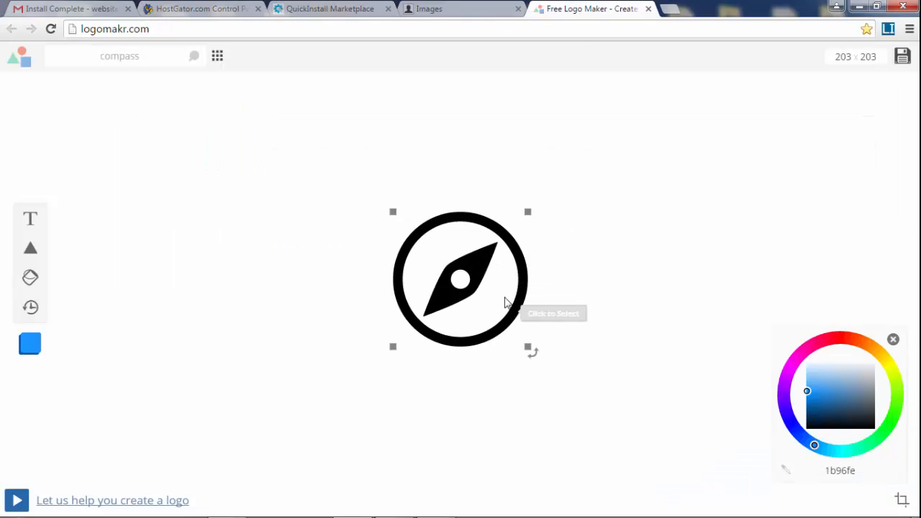
{"action": "left_click_drag", "start_coordinate": [422, 270], "coordinate": [332, 243]}
Add the text 'WP Theme Helper' and move it beside the compass.
{"action": "left_click", "coordinate": [30, 218]}
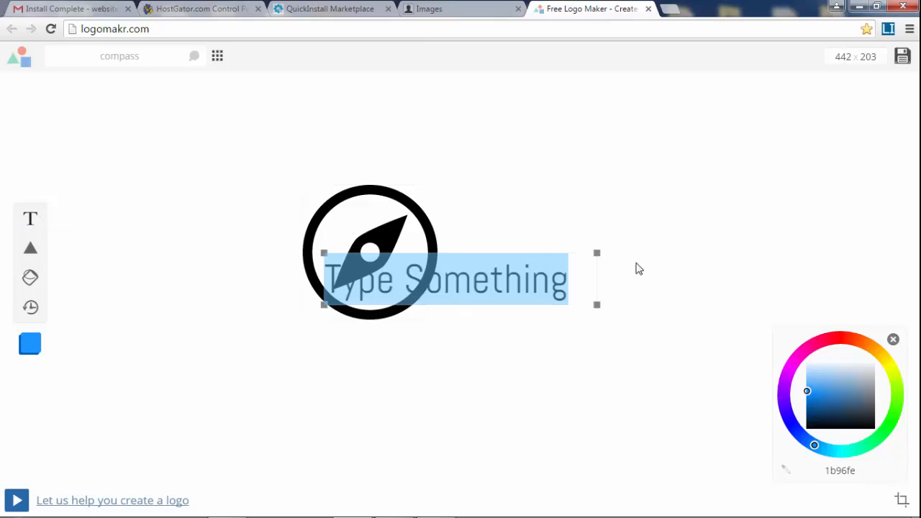
{"action": "type", "text": "WP"}
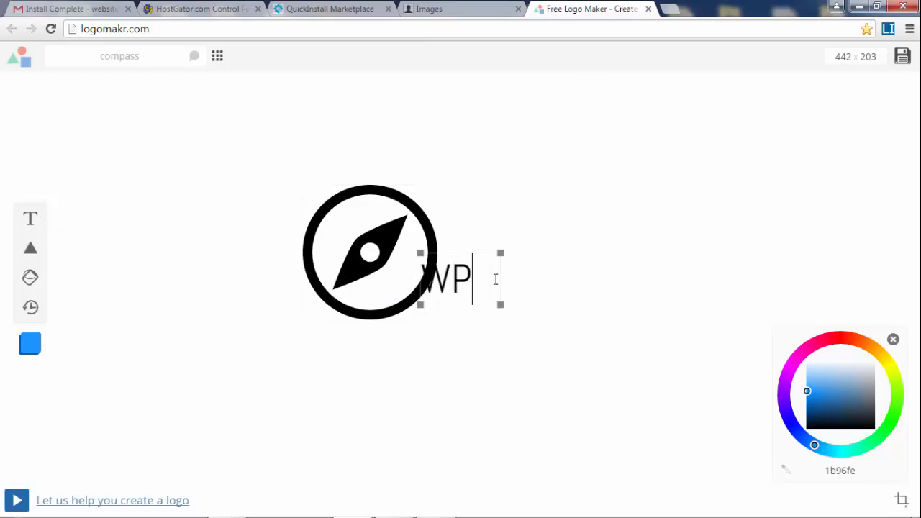
{"action": "type", "text": " Theme Hepe"}
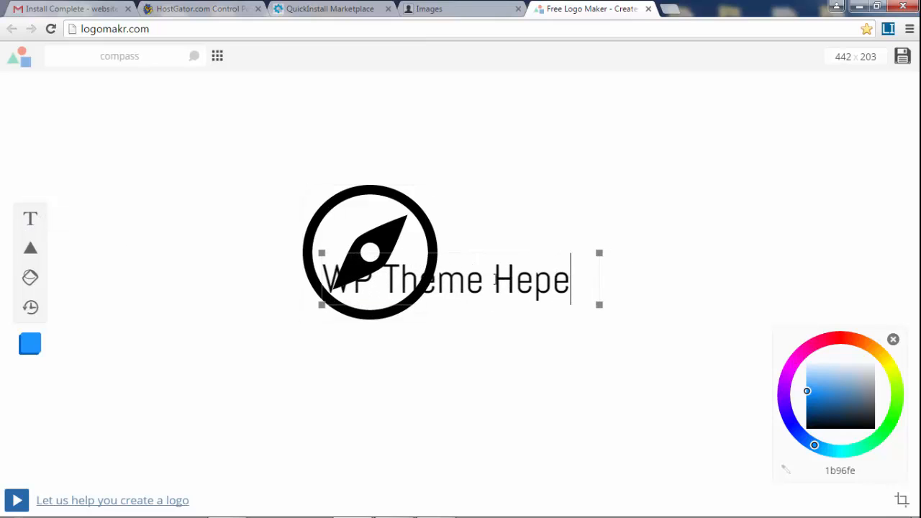
{"action": "key", "text": "BackSpace"}
{"action": "key", "text": "BackSpace"}
{"action": "type", "text": "lper"}
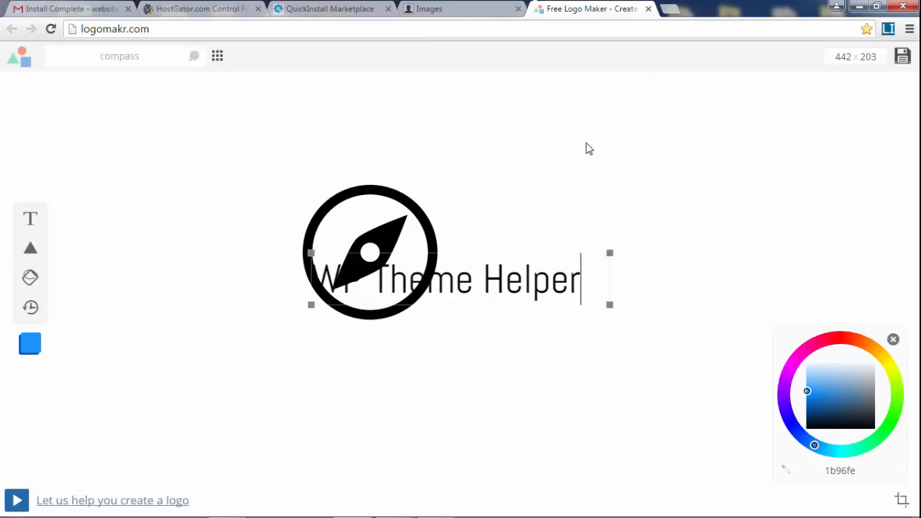
{"action": "left_click", "coordinate": [542, 173]}
{"action": "left_click_drag", "start_coordinate": [461, 285], "coordinate": [644, 260]}
Shrink the compass and text, then nudge the text closer to the icon.
{"action": "left_click", "coordinate": [375, 235]}
{"action": "left_click_drag", "start_coordinate": [437, 185], "coordinate": [394, 247]}
{"action": "left_click", "coordinate": [611, 240]}
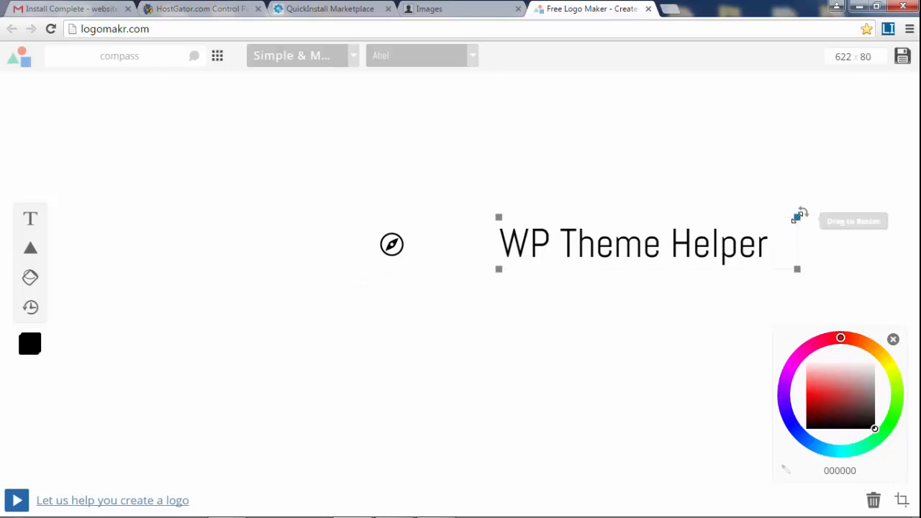
{"action": "left_click_drag", "start_coordinate": [797, 216], "coordinate": [635, 269]}
{"action": "left_click_drag", "start_coordinate": [507, 253], "coordinate": [463, 247]}
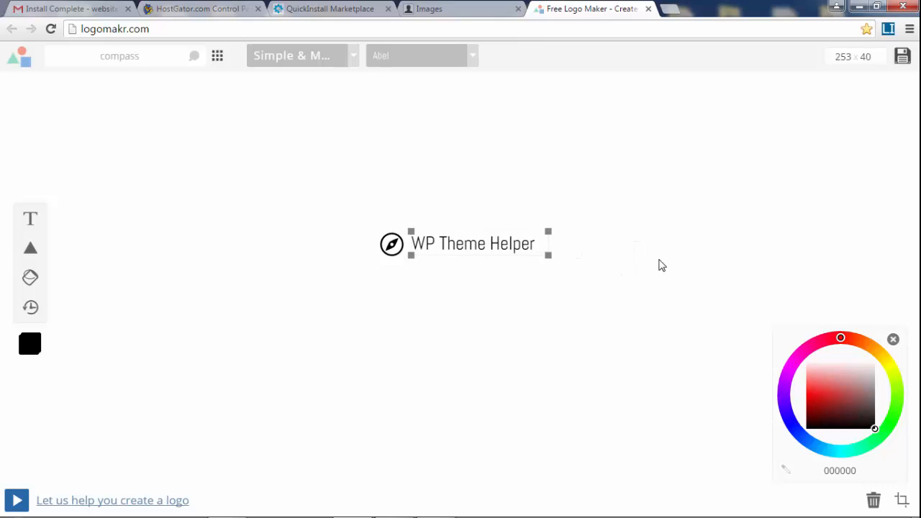
{"action": "key", "text": "Down"}
{"action": "key", "text": "Left"}
{"action": "key", "text": "Left"}
{"action": "key", "text": "Down"}
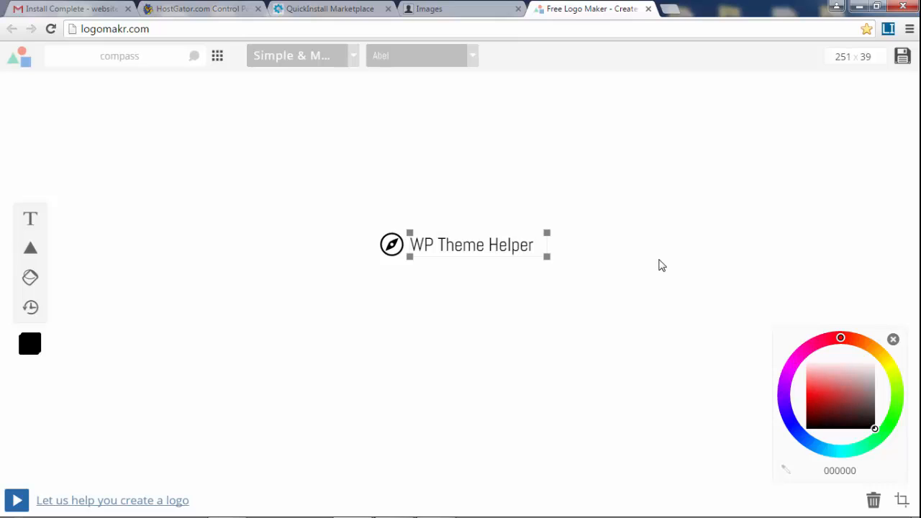
Set the LogoMakr canvas size to 254 × 50 pixels.
{"action": "left_click", "coordinate": [654, 146]}
{"action": "left_click", "coordinate": [461, 236]}
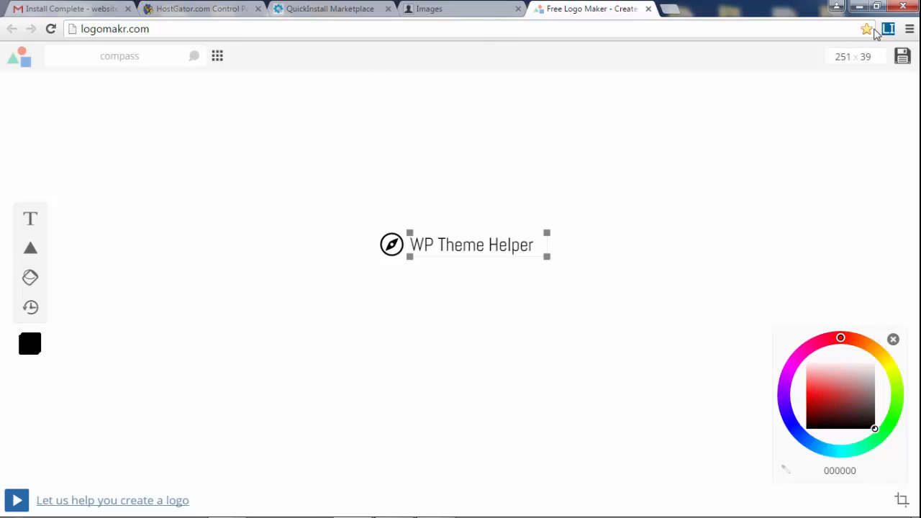
{"action": "left_click", "coordinate": [850, 56]}
{"action": "key", "text": "BackSpace"}
{"action": "type", "text": "5"}
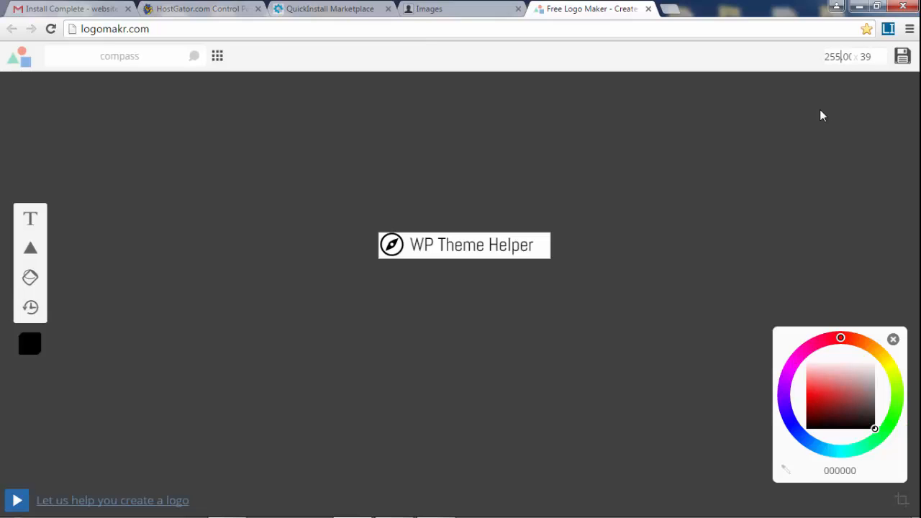
{"action": "left_click", "coordinate": [877, 61]}
{"action": "key", "text": "BackSpace"}
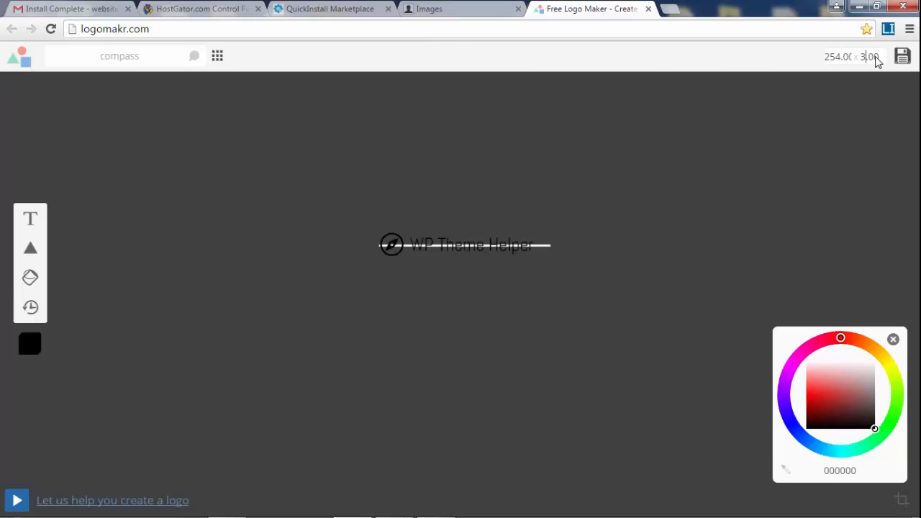
{"action": "type", "text": "50"}
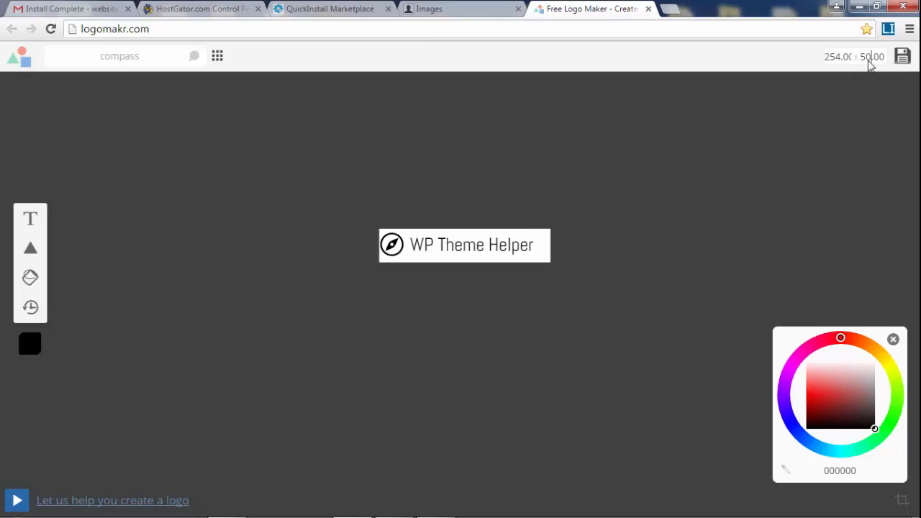
{"action": "left_click", "coordinate": [866, 60]}
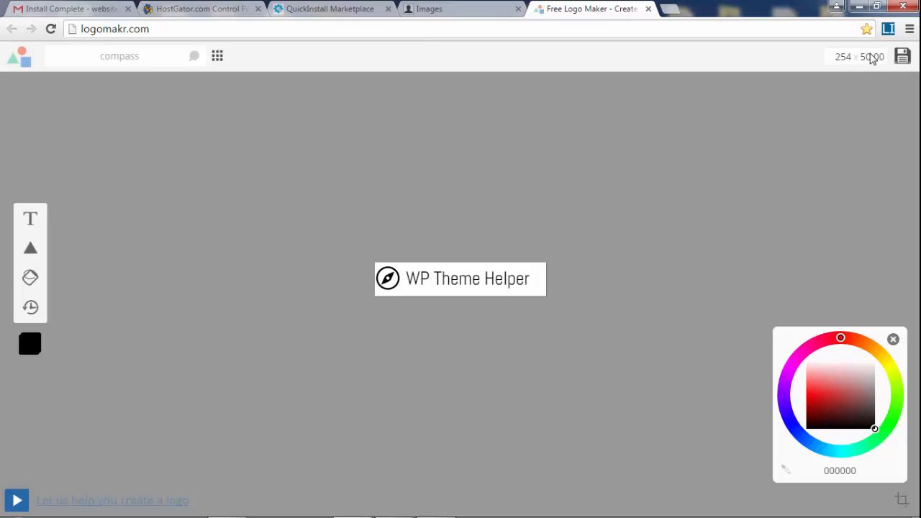
{"action": "left_click", "coordinate": [869, 59]}
Nudge the text and compass together, then shift the whole logo slightly left.
{"action": "left_click", "coordinate": [482, 278]}
{"action": "left_click_drag", "start_coordinate": [468, 278], "coordinate": [475, 280]}
{"action": "key", "text": "Right"}
{"action": "key", "text": "Right"}
{"action": "key", "text": "Right"}
{"action": "key", "text": "Right"}
{"action": "key", "text": "Right"}
{"action": "key", "text": "Right"}
{"action": "key", "text": "Right"}
{"action": "key", "text": "Right"}
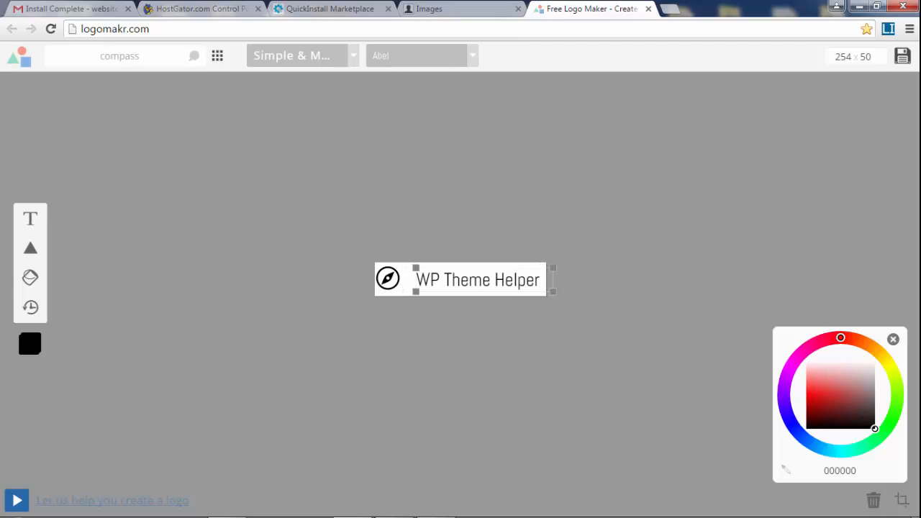
{"action": "key", "text": "Left"}
{"action": "key", "text": "Left"}
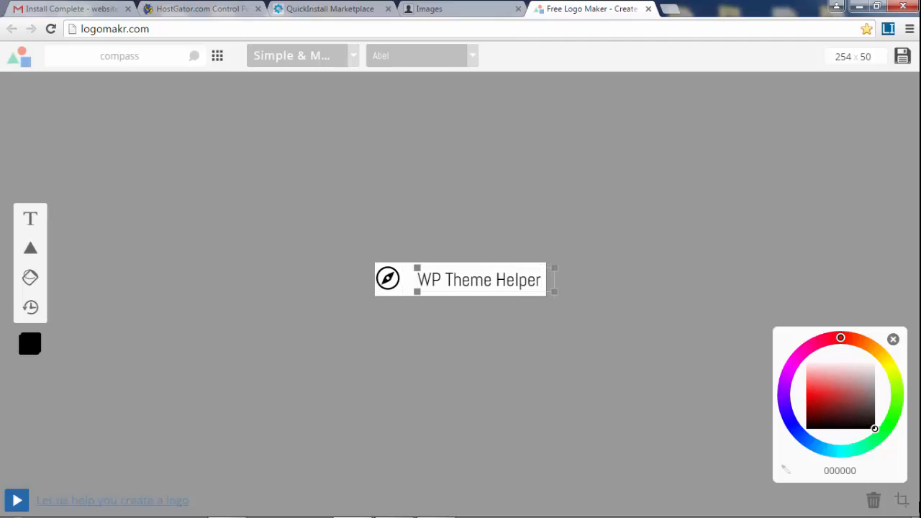
{"action": "left_click", "coordinate": [387, 281]}
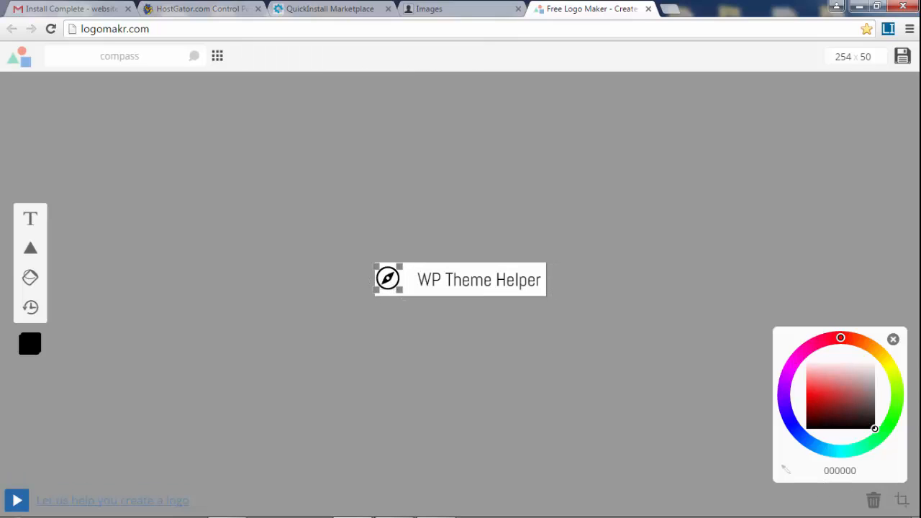
{"action": "key", "text": "Right"}
{"action": "key", "text": "Right"}
{"action": "key", "text": "Right"}
{"action": "key", "text": "Right"}
{"action": "key", "text": "Right"}
{"action": "key", "text": "Right"}
{"action": "key", "text": "Right"}
{"action": "key", "text": "Right"}
{"action": "key", "text": "Right"}
{"action": "key", "text": "Right"}
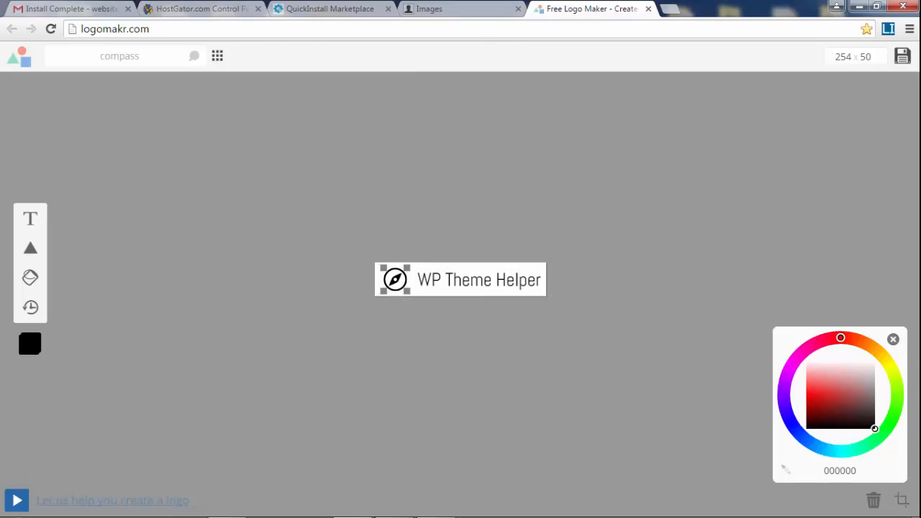
{"action": "key", "text": "Right"}
{"action": "key", "text": "Right"}
{"action": "key", "text": "Right"}
{"action": "key", "text": "Right"}
{"action": "key", "text": "Right"}
{"action": "key", "text": "Right"}
{"action": "key", "text": "Right"}
{"action": "key", "text": "Right"}
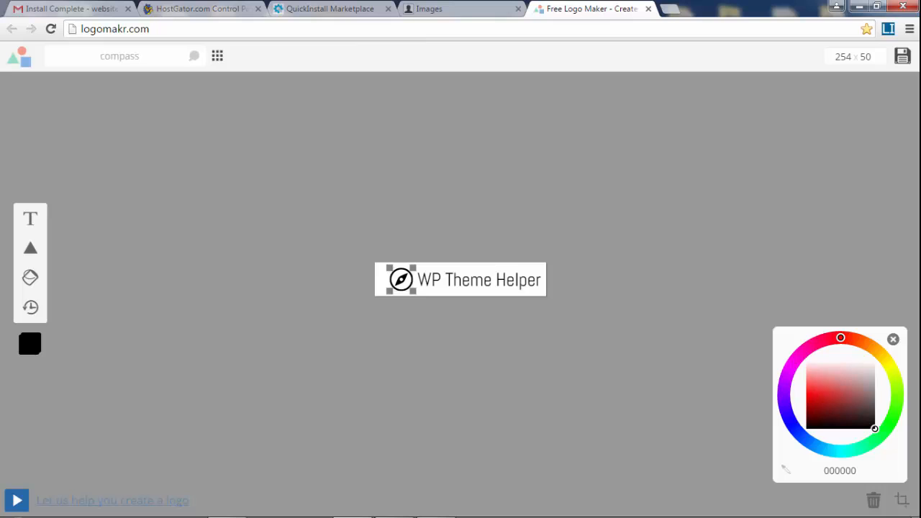
{"action": "left_click", "coordinate": [414, 204]}
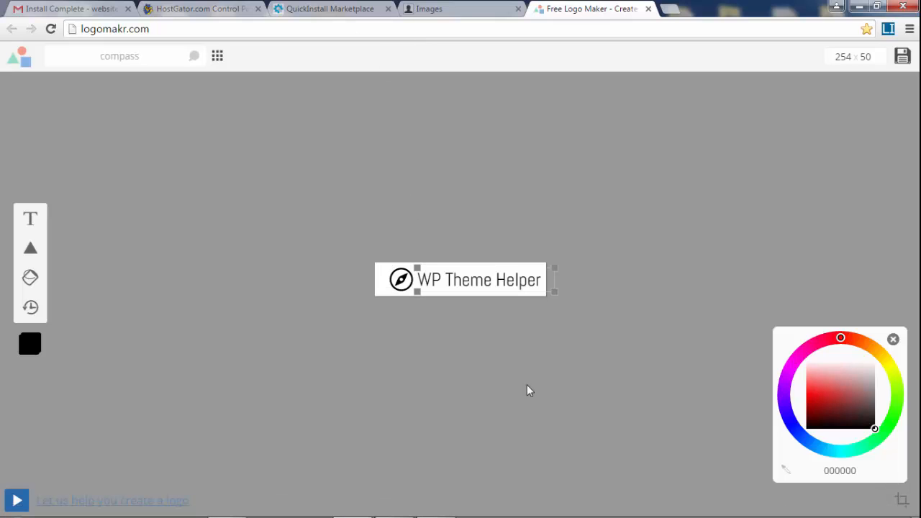
{"action": "left_click_drag", "start_coordinate": [333, 190], "coordinate": [641, 349]}
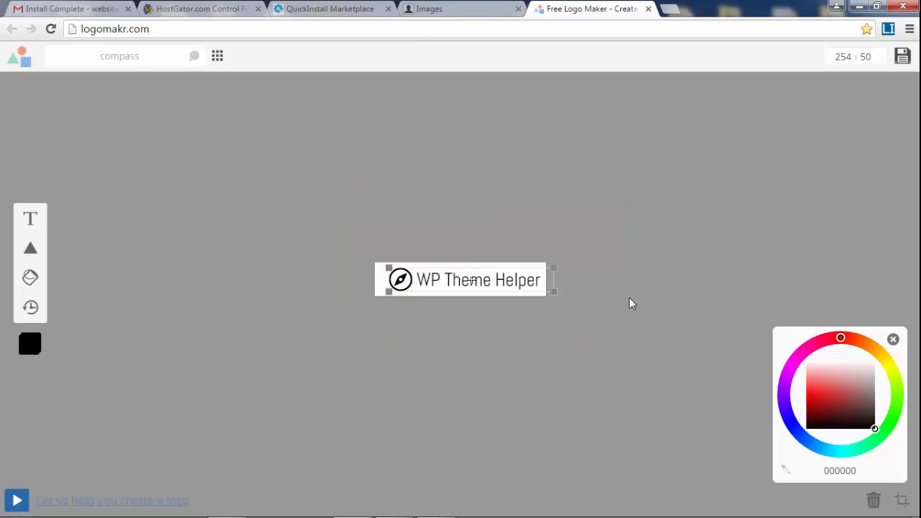
{"action": "key", "text": "Left"}
{"action": "key", "text": "Left"}
{"action": "key", "text": "Left"}
{"action": "key", "text": "Left"}
{"action": "key", "text": "Left"}
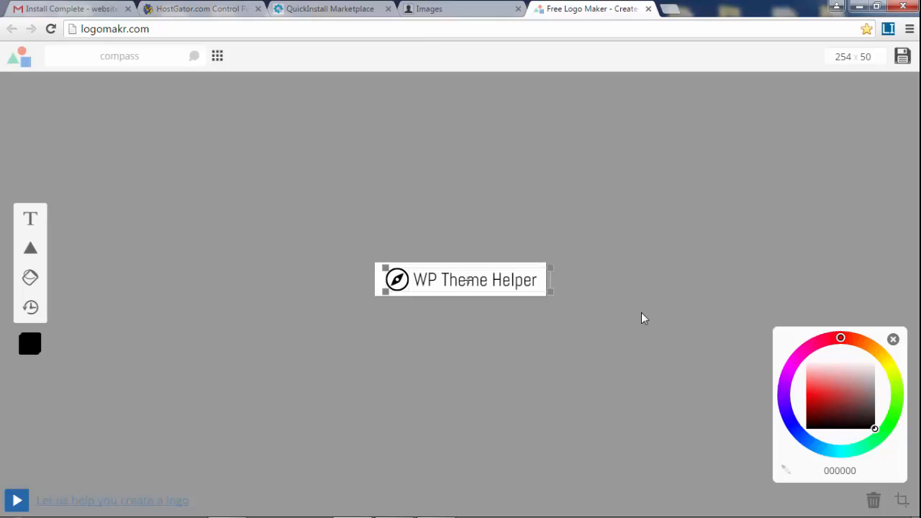
{"action": "left_click", "coordinate": [642, 319]}
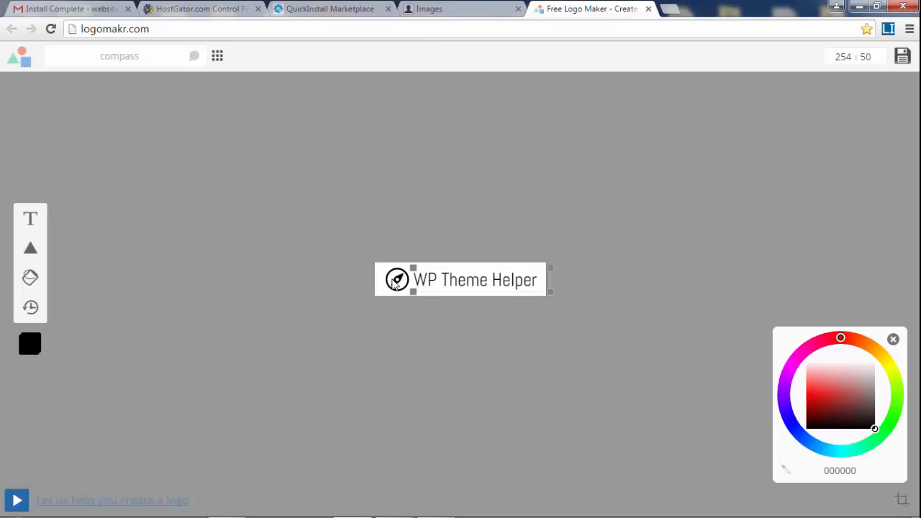
Colour the compass icon blue (008dff) and select the whole logo.
{"action": "left_click", "coordinate": [397, 279]}
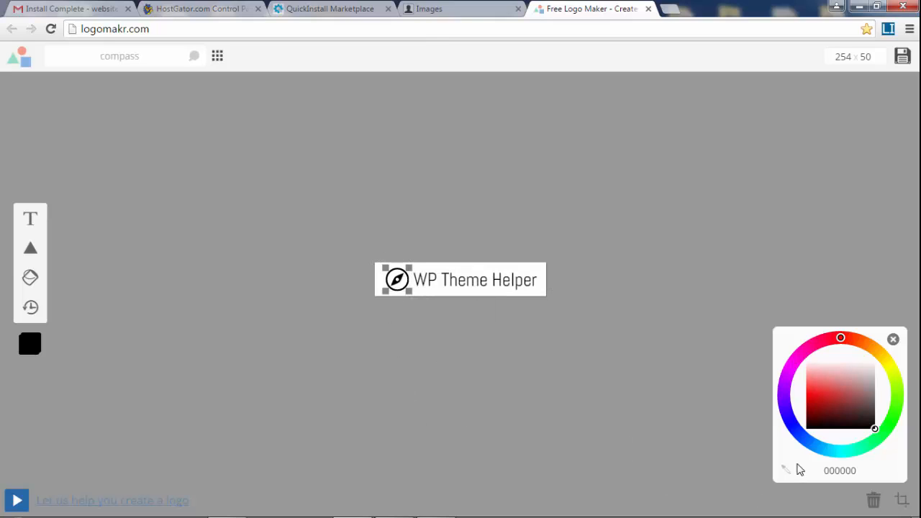
{"action": "left_click", "coordinate": [815, 445]}
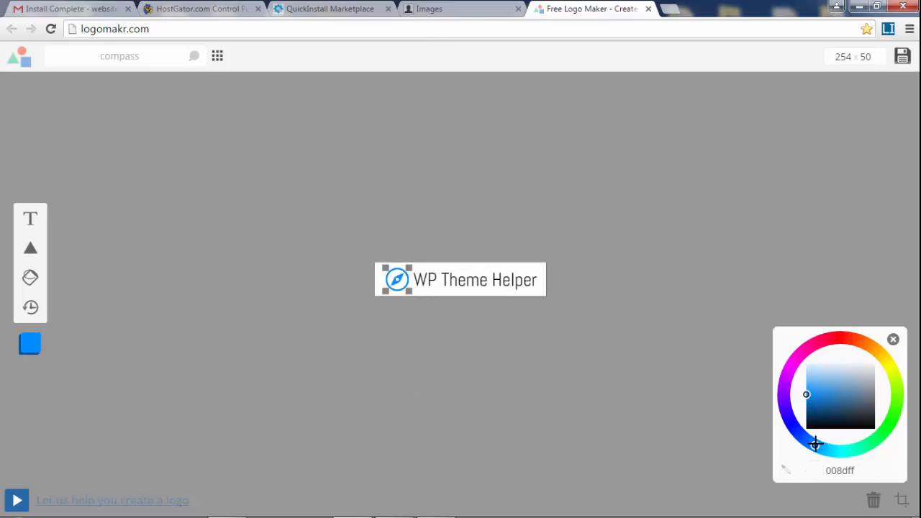
{"action": "left_click", "coordinate": [527, 364]}
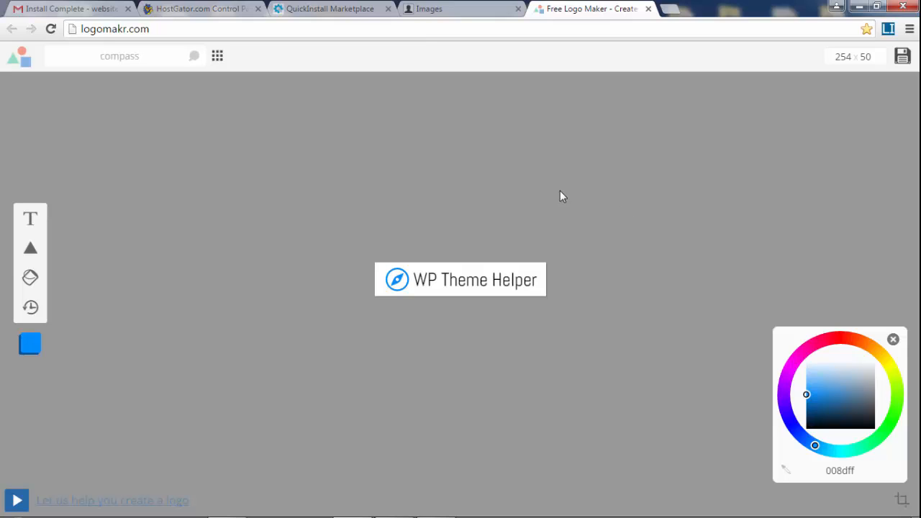
{"action": "left_click_drag", "start_coordinate": [316, 233], "coordinate": [623, 322]}
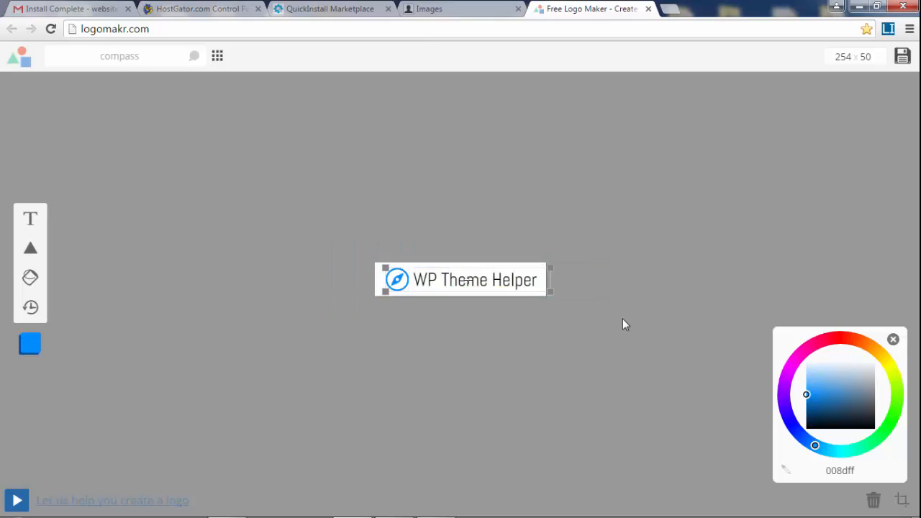
{"action": "left_click", "coordinate": [597, 317]}
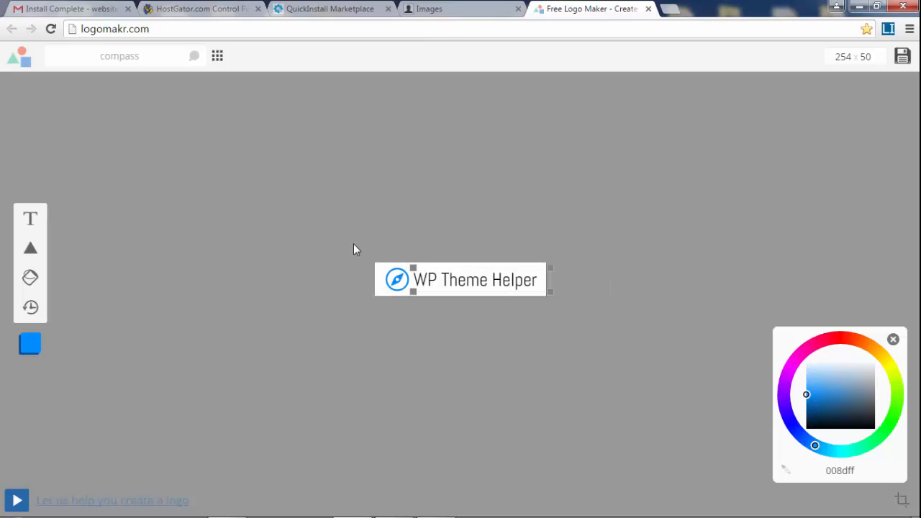
{"action": "left_click_drag", "start_coordinate": [617, 322], "coordinate": [624, 325]}
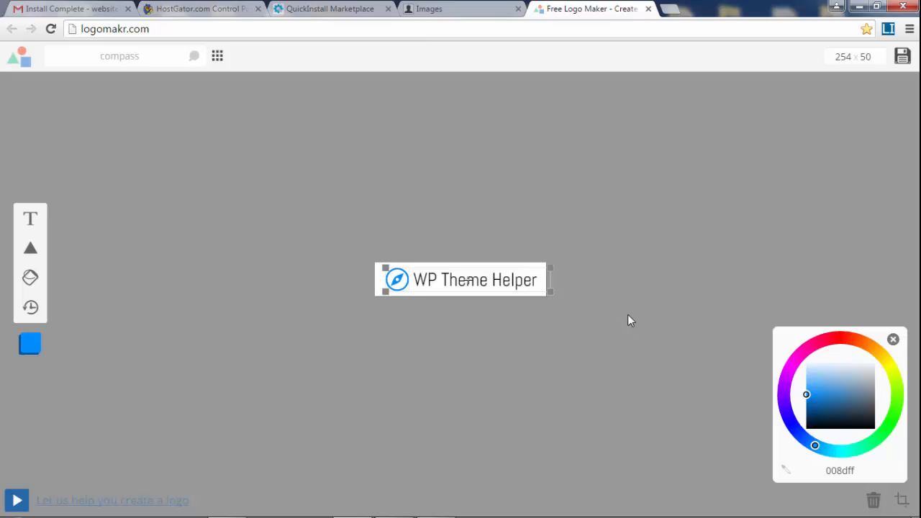
{"action": "left_click", "coordinate": [628, 317]}
{"action": "left_click_drag", "start_coordinate": [341, 240], "coordinate": [596, 314]}
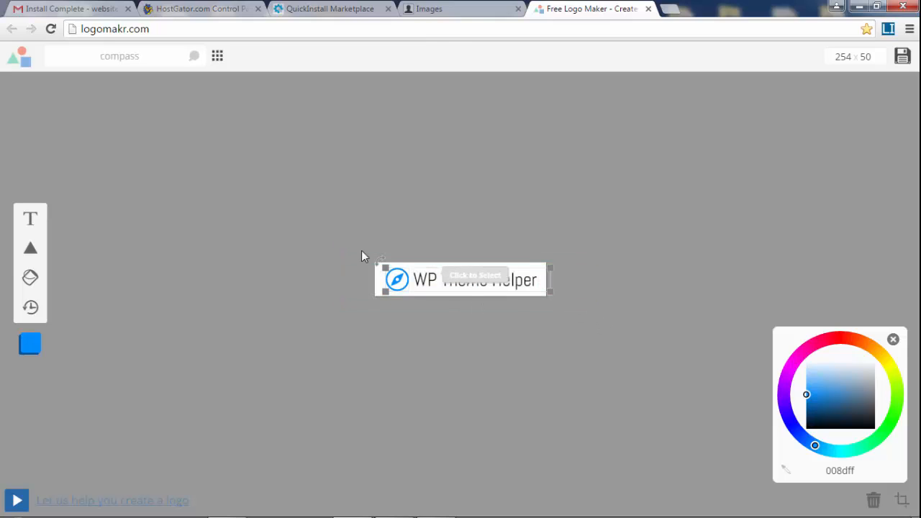
{"action": "left_click", "coordinate": [634, 207]}
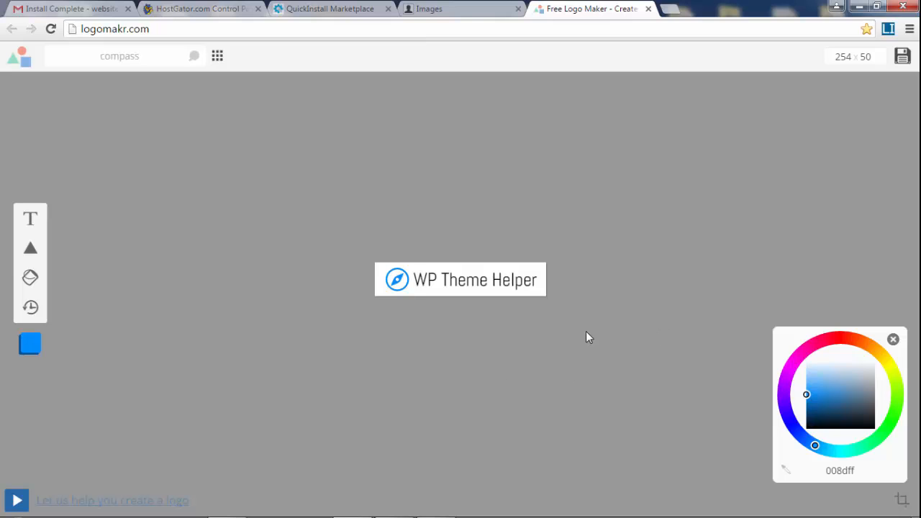
{"action": "left_click_drag", "start_coordinate": [343, 237], "coordinate": [611, 266]}
Download the logo as LogoMakr.png, close the saved notice, and reselect the logo.
{"action": "left_click", "coordinate": [902, 57]}
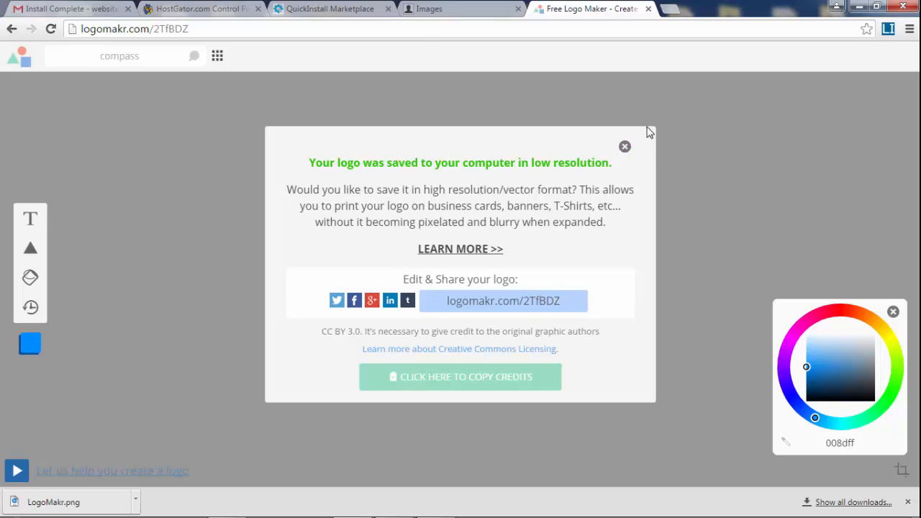
{"action": "left_click", "coordinate": [624, 147]}
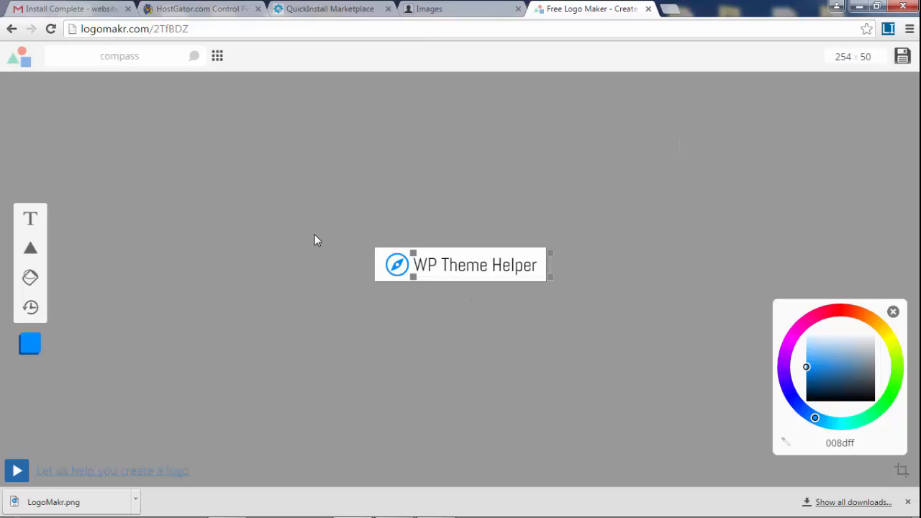
{"action": "left_click_drag", "start_coordinate": [314, 234], "coordinate": [613, 311]}
Colour the whole logo white (ffffff) and save this version as LogoMakr (1).png.
{"action": "left_click_drag", "start_coordinate": [342, 227], "coordinate": [613, 308]}
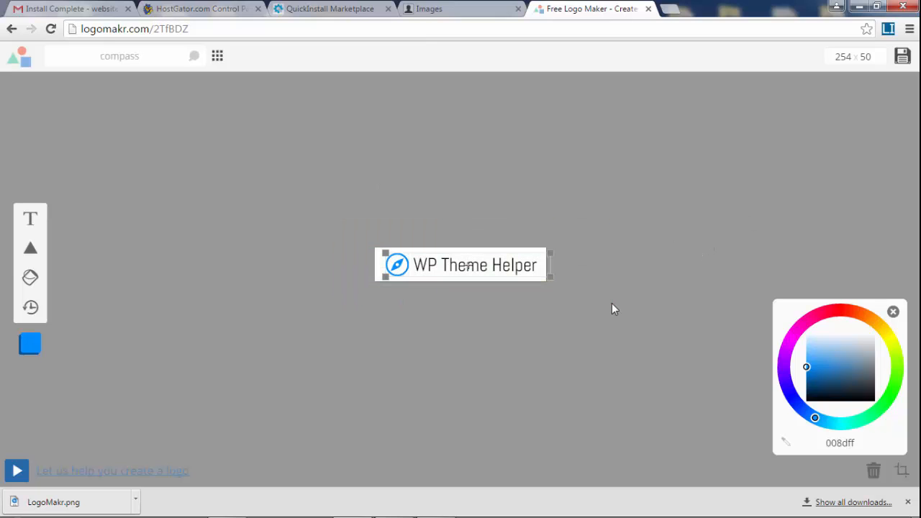
{"action": "left_click_drag", "start_coordinate": [841, 355], "coordinate": [792, 310]}
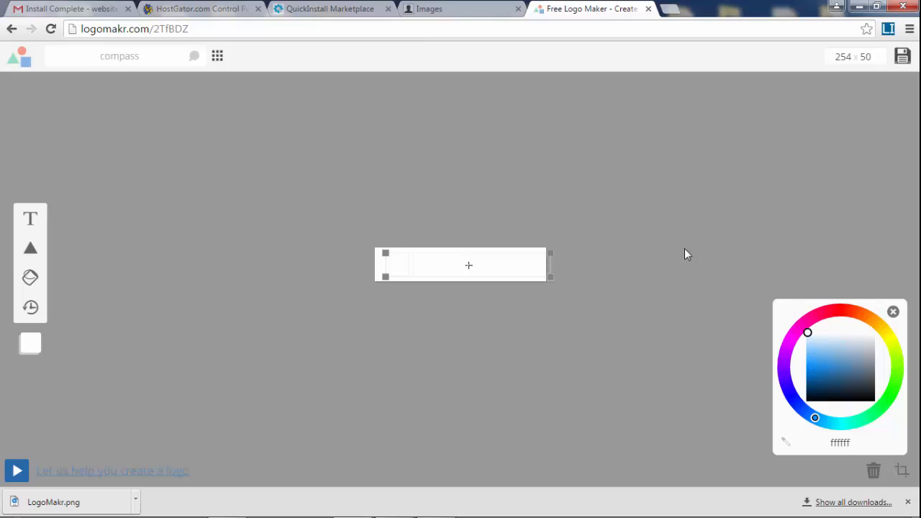
{"action": "left_click", "coordinate": [616, 262]}
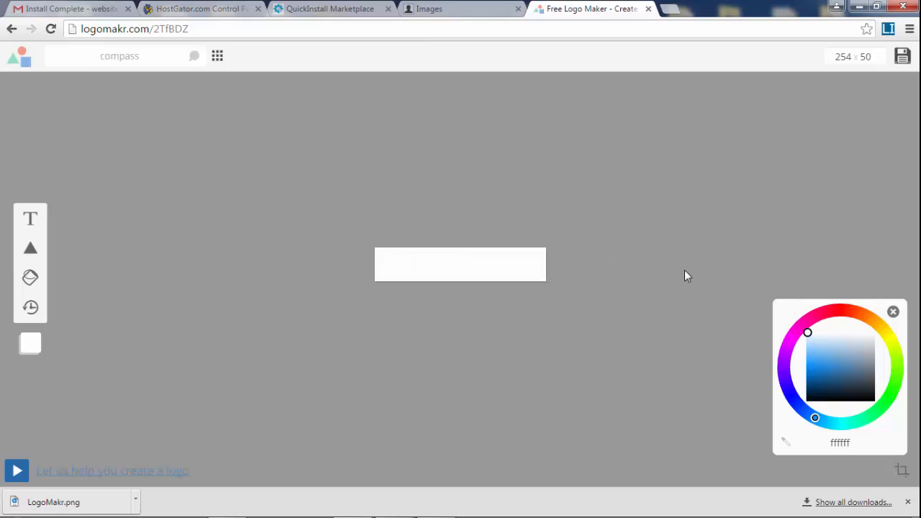
{"action": "left_click", "coordinate": [902, 58]}
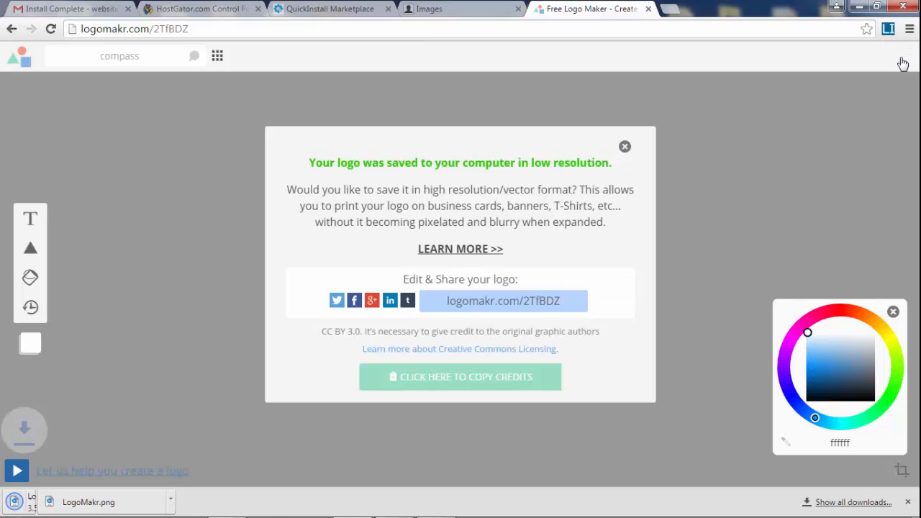
{"action": "left_click", "coordinate": [625, 148]}
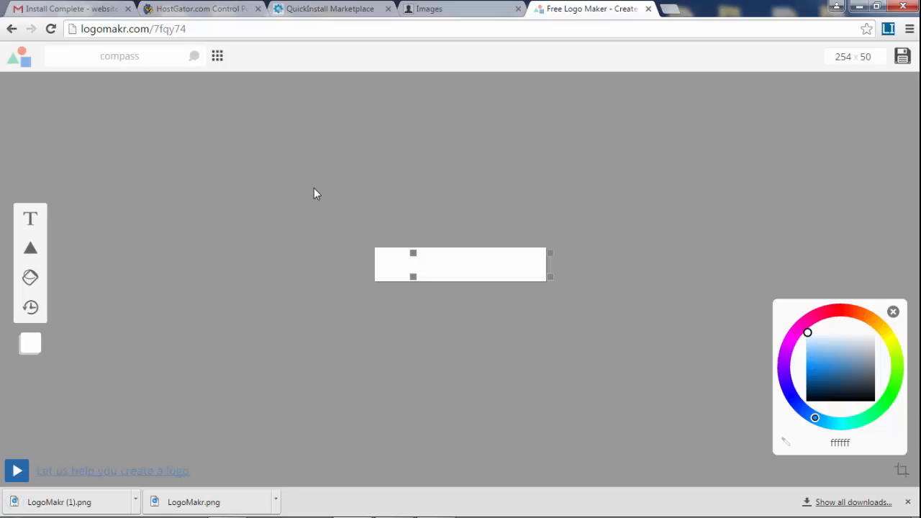
{"action": "left_click", "coordinate": [392, 269]}
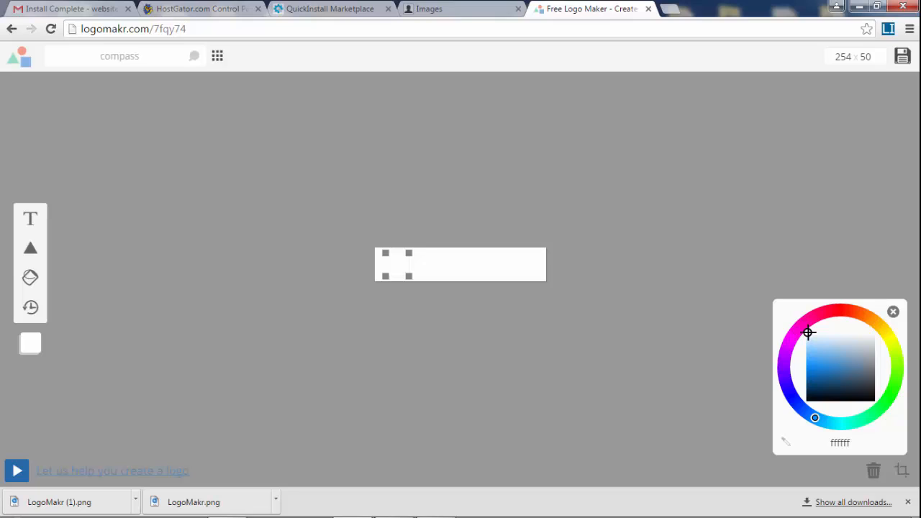
Recolour the compass icon blue (289fff), leaving the 'WP Theme Helper' text white.
{"action": "left_click_drag", "start_coordinate": [808, 333], "coordinate": [804, 361]}
{"action": "left_click", "coordinate": [642, 347]}
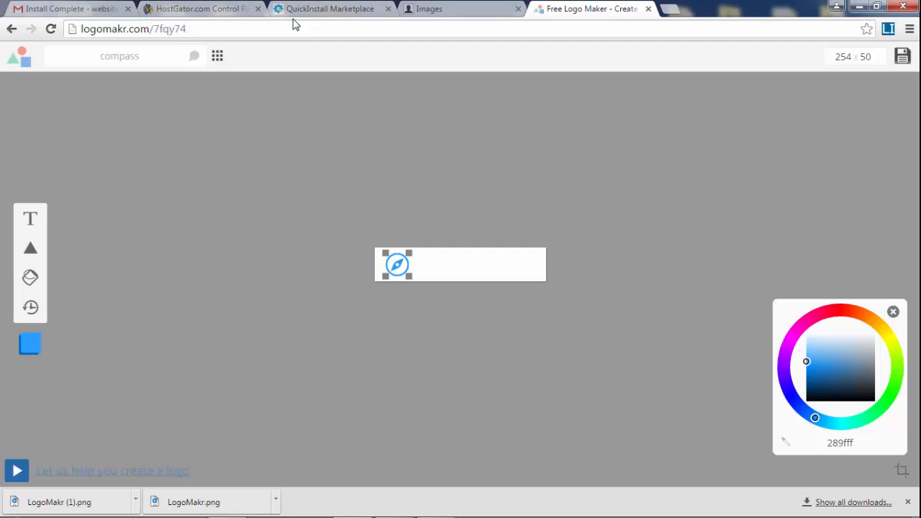
{"action": "left_click", "coordinate": [459, 265]}
{"action": "left_click", "coordinate": [366, 310]}
{"action": "left_click", "coordinate": [397, 265]}
{"action": "left_click", "coordinate": [807, 175]}
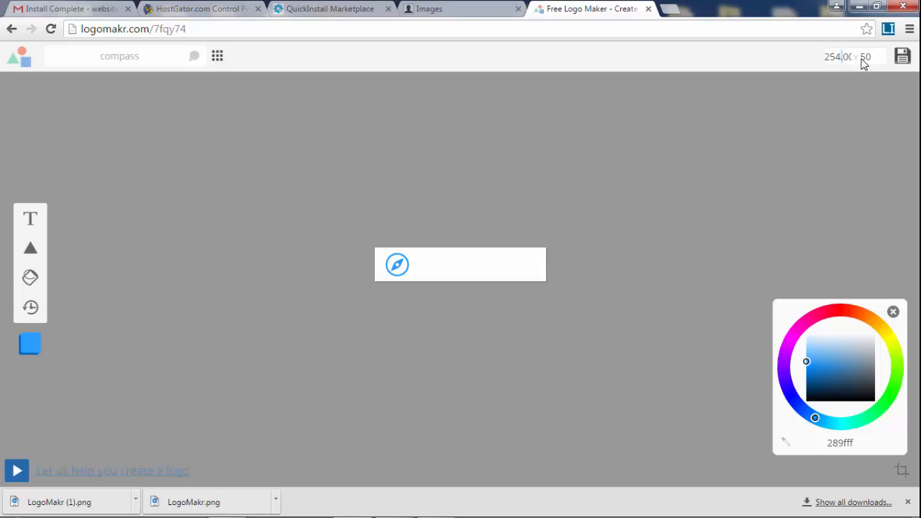
Change the logo canvas from 254 × 50 to 32 × 32 and apply it.
{"action": "left_click", "coordinate": [834, 57]}
{"action": "key", "text": "Right"}
{"action": "key", "text": "BackSpace"}
{"action": "key", "text": "BackSpace"}
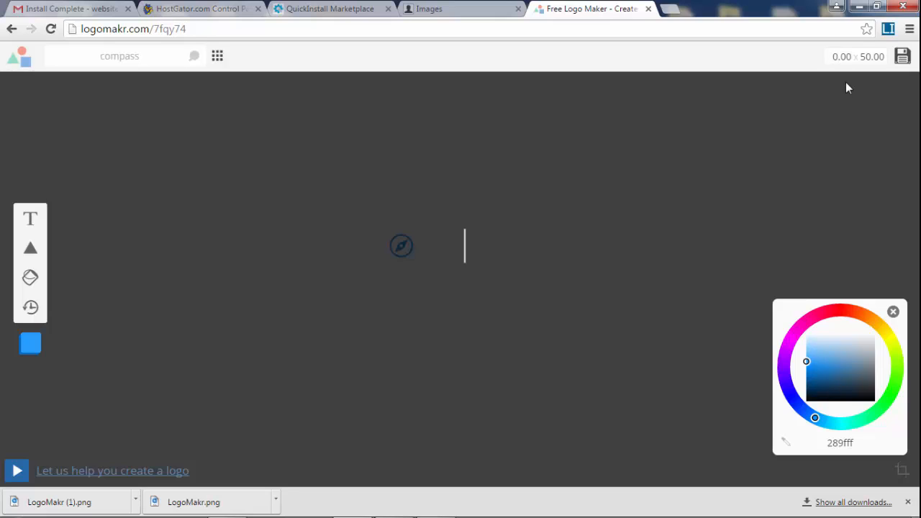
{"action": "type", "text": "3"}
{"action": "key", "text": "BackSpace"}
{"action": "type", "text": "32"}
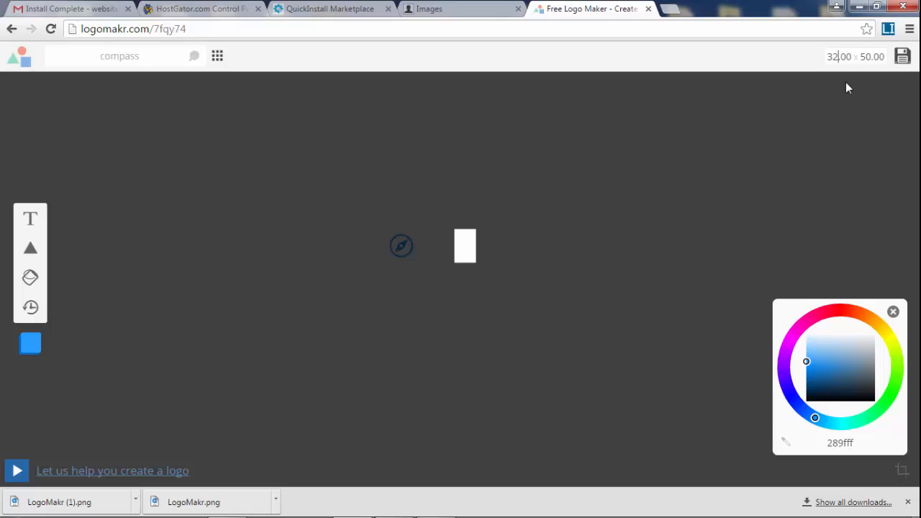
{"action": "left_click", "coordinate": [867, 57]}
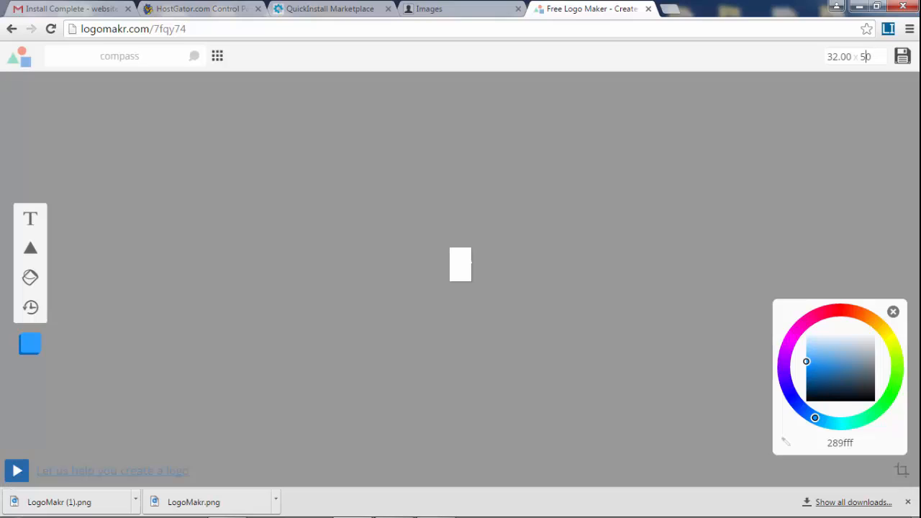
{"action": "key", "text": "BackSpace"}
{"action": "key", "text": "BackSpace"}
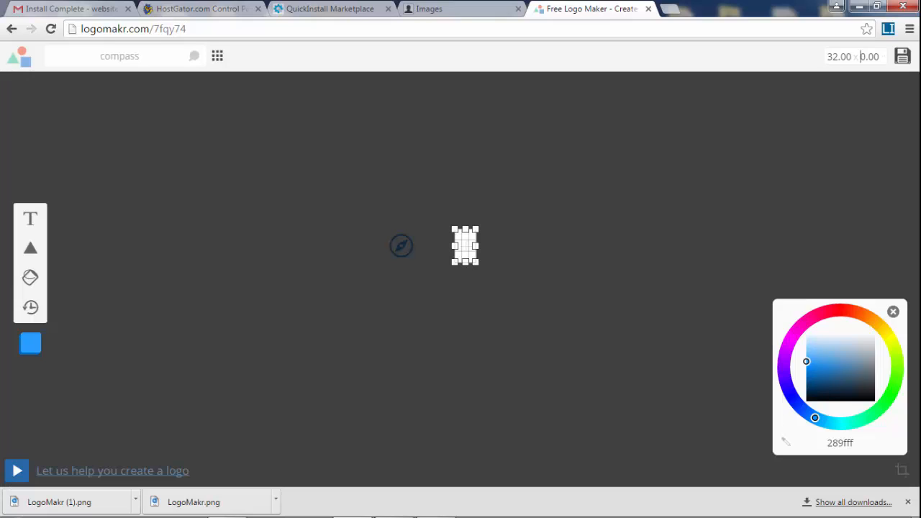
{"action": "type", "text": "3"}
{"action": "key", "text": "Delete"}
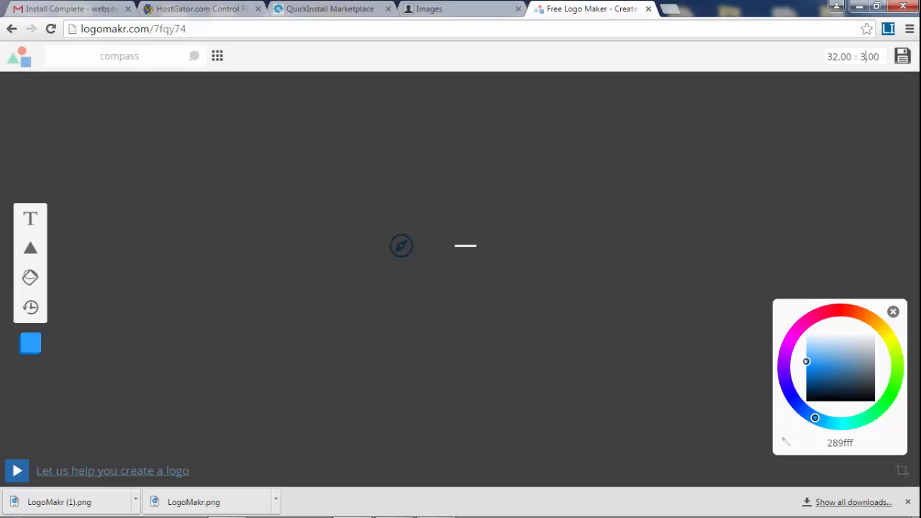
{"action": "type", "text": "2"}
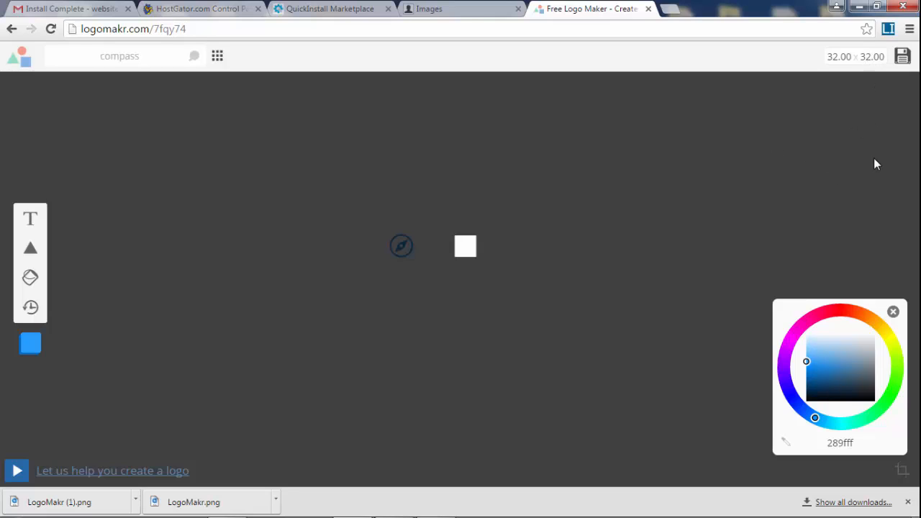
{"action": "key", "text": "BackSpace"}
{"action": "key", "text": "BackSpace"}
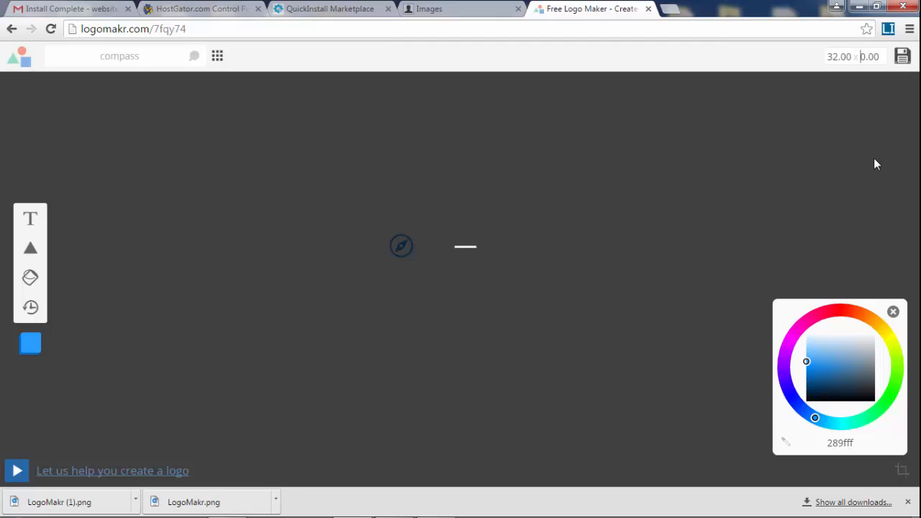
{"action": "type", "text": "3"}
{"action": "key", "text": "Delete"}
{"action": "type", "text": "2"}
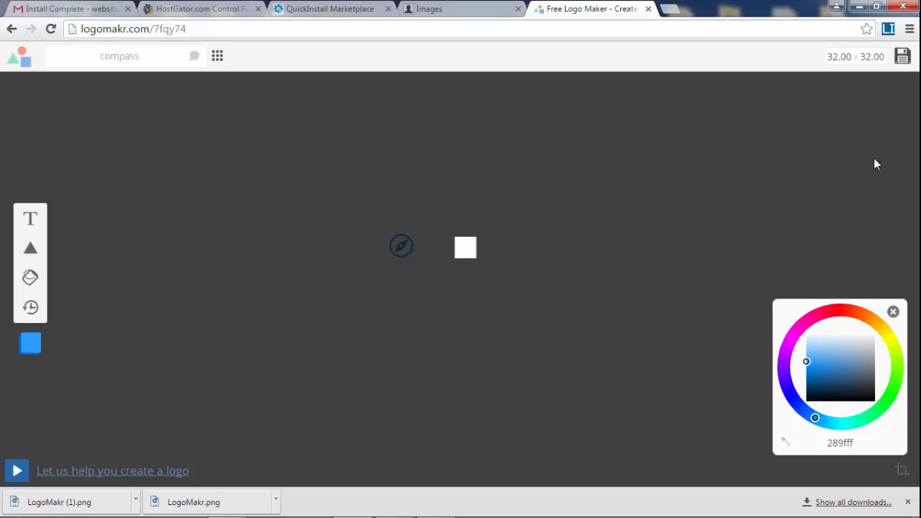
{"action": "left_click", "coordinate": [675, 205]}
{"action": "left_click_drag", "start_coordinate": [313, 208], "coordinate": [437, 324]}
{"action": "left_click", "coordinate": [536, 295]}
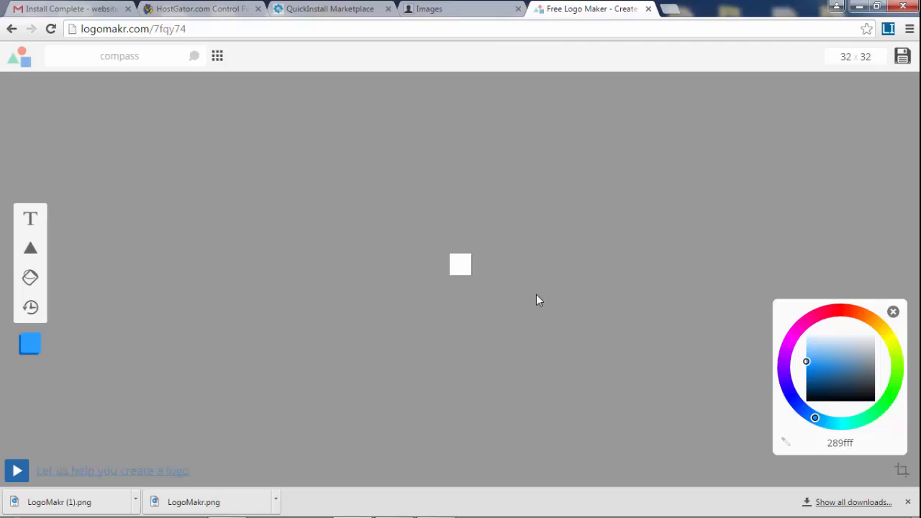
Delete the wide text object and fit the compass, slightly shrunk, centred in the 32 × 32 canvas.
{"action": "left_click", "coordinate": [505, 264]}
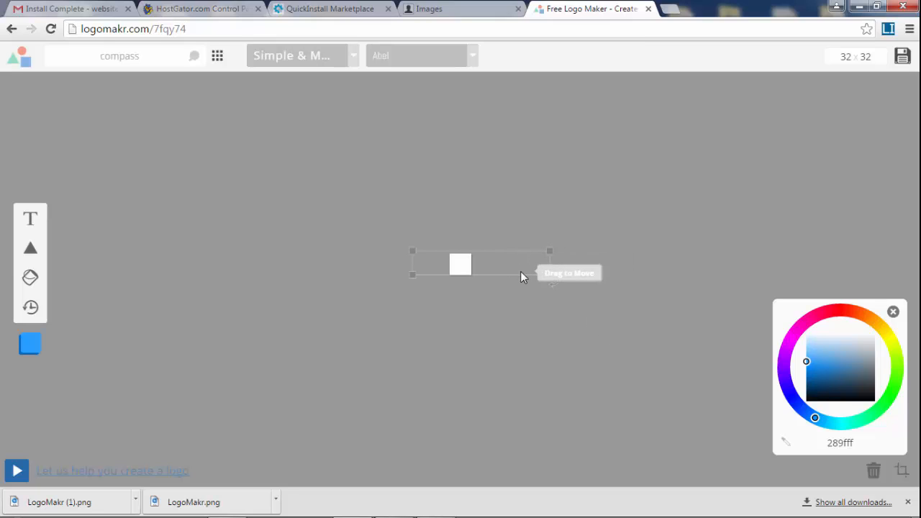
{"action": "key", "text": "Delete"}
{"action": "left_click_drag", "start_coordinate": [298, 199], "coordinate": [442, 319]}
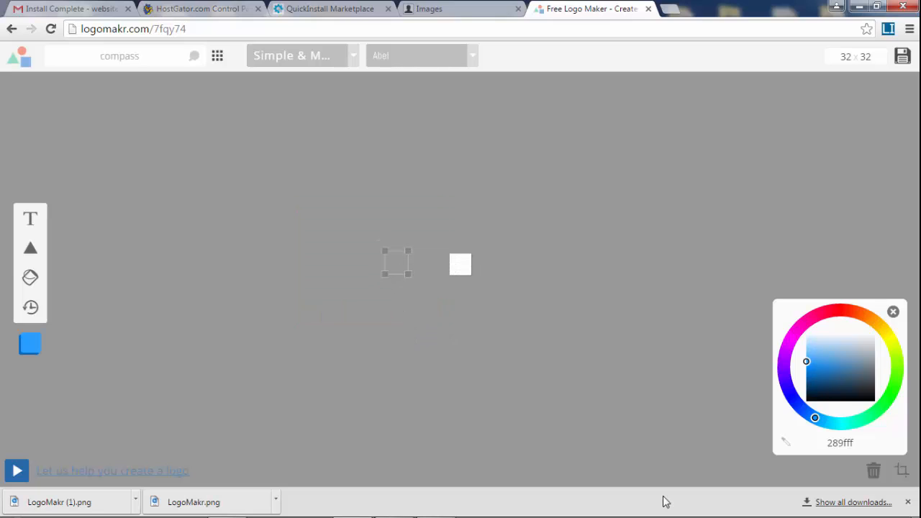
{"action": "key", "text": "Right"}
{"action": "key", "text": "Right"}
{"action": "key", "text": "Right"}
{"action": "key", "text": "Right"}
{"action": "key", "text": "Right"}
{"action": "key", "text": "Right"}
{"action": "key", "text": "Right"}
{"action": "key", "text": "Right"}
{"action": "key", "text": "Right"}
{"action": "key", "text": "Right"}
{"action": "key", "text": "Right"}
{"action": "key", "text": "Right"}
{"action": "key", "text": "Right"}
{"action": "key", "text": "Right"}
{"action": "key", "text": "Right"}
{"action": "key", "text": "Right"}
{"action": "key", "text": "Right"}
{"action": "key", "text": "Right"}
{"action": "key", "text": "Right"}
{"action": "key", "text": "Right"}
{"action": "key", "text": "Right"}
{"action": "key", "text": "Down"}
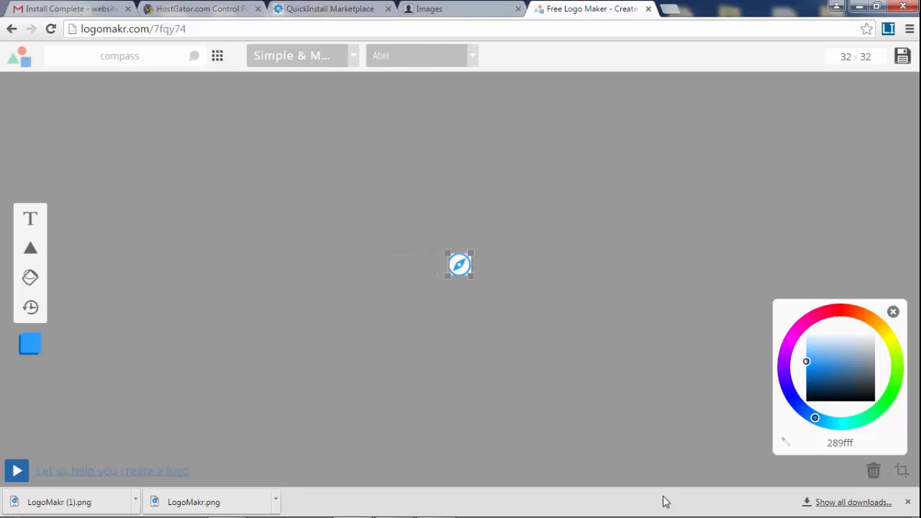
{"action": "left_click_drag", "start_coordinate": [471, 254], "coordinate": [467, 255]}
{"action": "key", "text": "Right"}
{"action": "key", "text": "Right"}
{"action": "key", "text": "Right"}
{"action": "key", "text": "Up"}
{"action": "key", "text": "Up"}
{"action": "key", "text": "Up"}
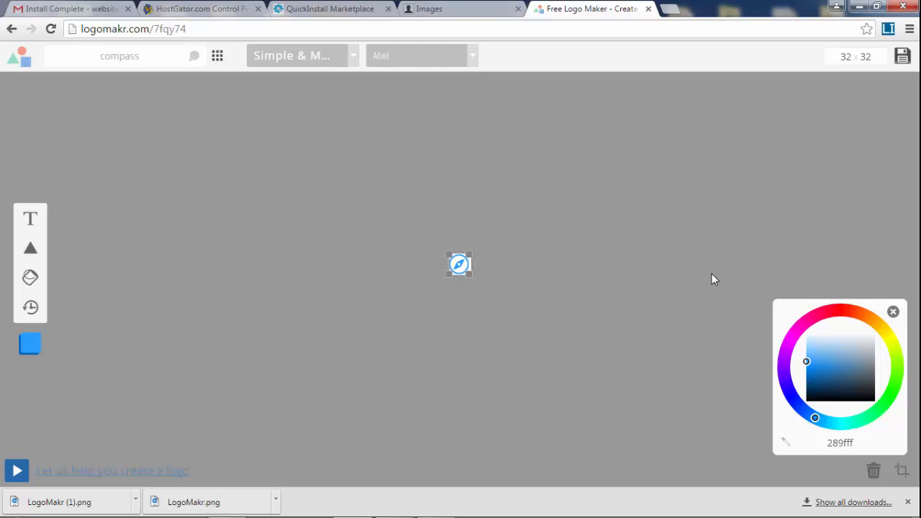
{"action": "key", "text": "Right"}
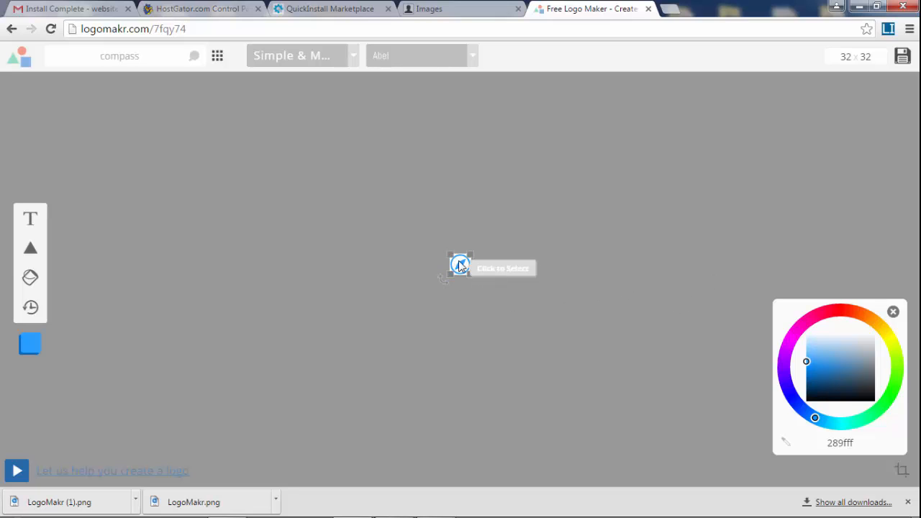
Save the square compass icon as LogoMakr (2).png and view Chrome's downloads list.
{"action": "left_click", "coordinate": [903, 58]}
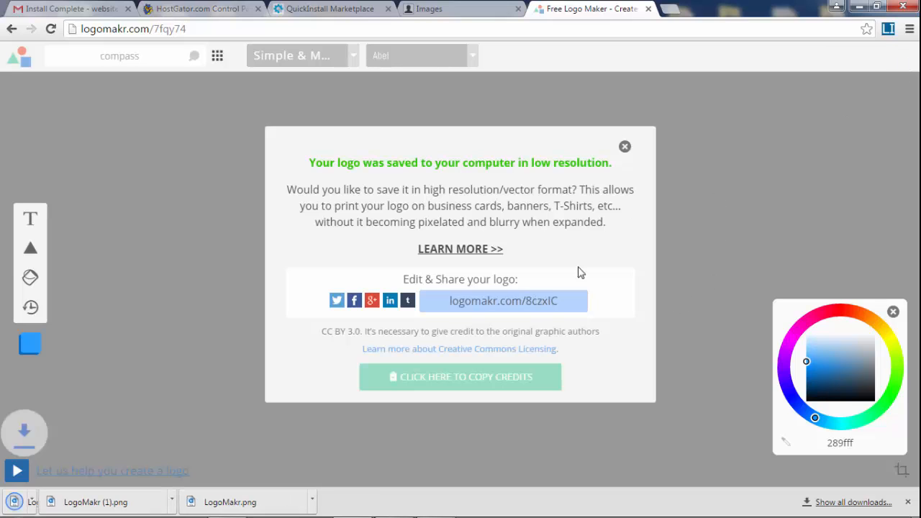
{"action": "left_click", "coordinate": [626, 149]}
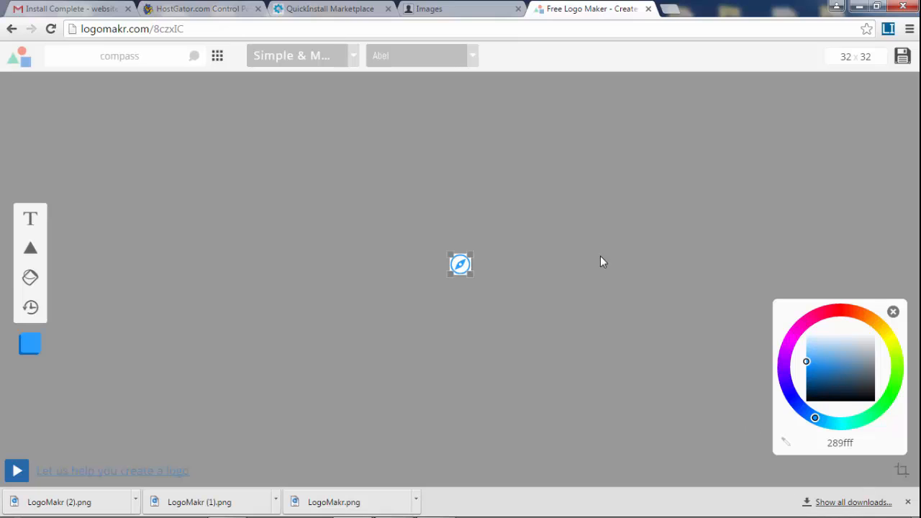
{"action": "left_click", "coordinate": [617, 324]}
{"action": "key", "text": "ctrl+j"}
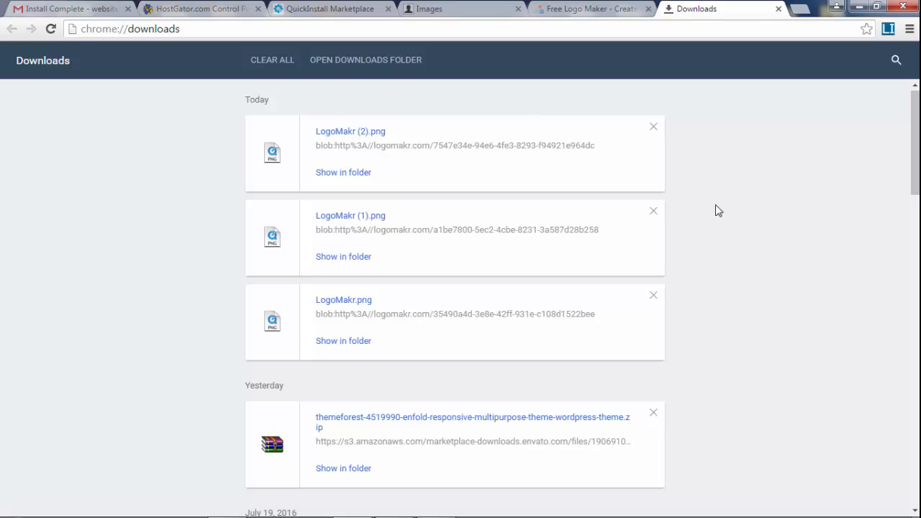
Close the Downloads and LogoMakr tabs, back to the Websites DIY Images page.
{"action": "left_click", "coordinate": [778, 9]}
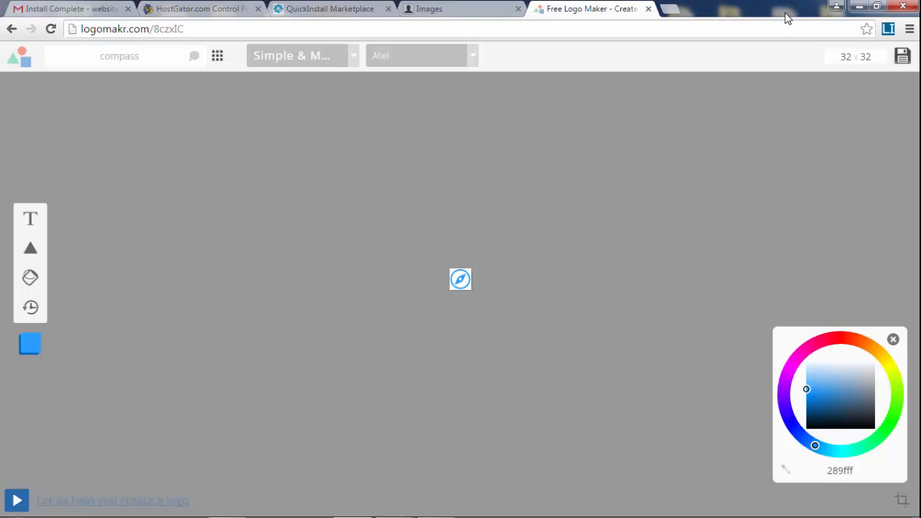
{"action": "left_click", "coordinate": [648, 9]}
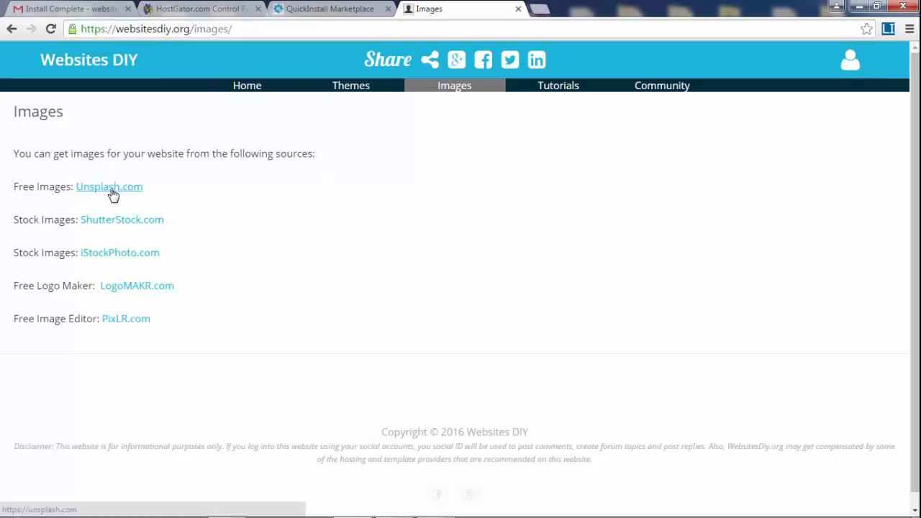
Open the Unsplash.com link in a new tab and switch to it.
{"action": "right_click", "coordinate": [113, 193]}
{"action": "left_click", "coordinate": [143, 200]}
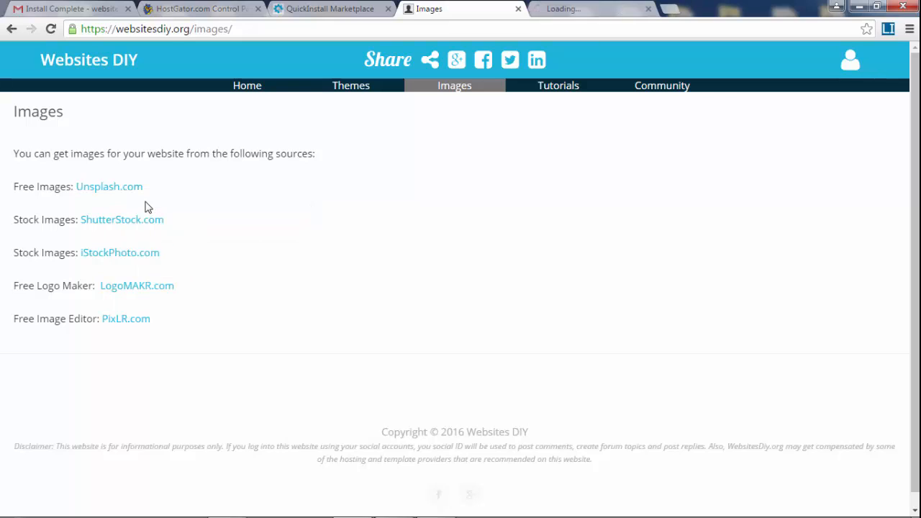
{"action": "left_click", "coordinate": [590, 9]}
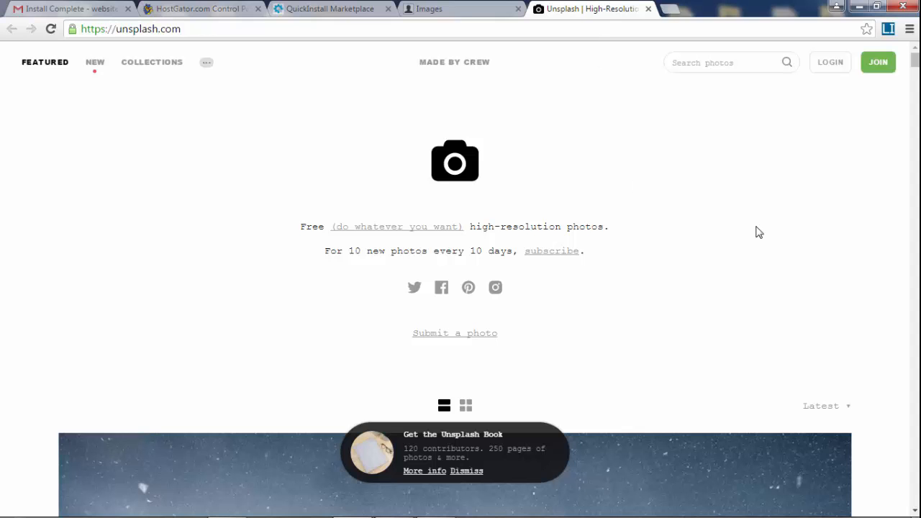
Switch the Unsplash photo feed to the multi-column grid layout and browse it.
{"action": "scroll", "coordinate": [757, 230], "scroll_direction": "down", "scroll_amount": 5}
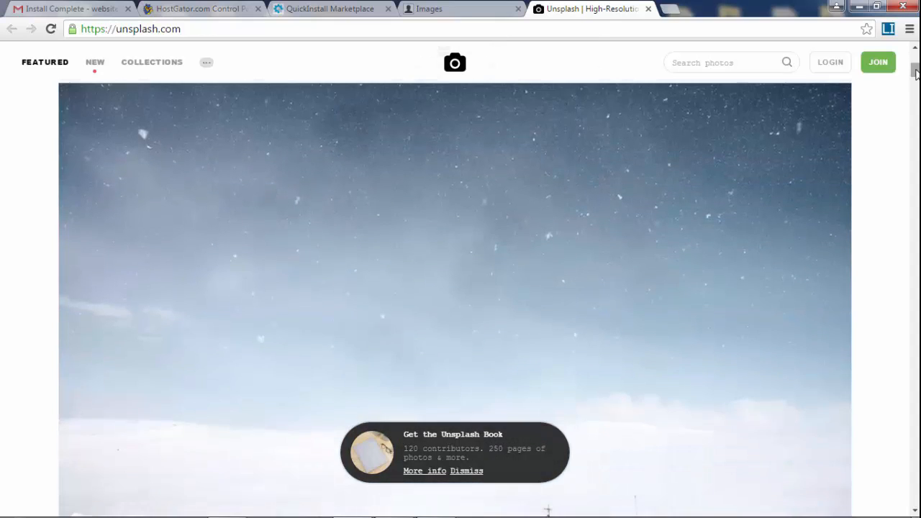
{"action": "mouse_move", "coordinate": [916, 72]}
{"action": "left_mouse_down"}
{"action": "mouse_move", "coordinate": [916, 159]}
{"action": "mouse_move", "coordinate": [916, 60]}
{"action": "left_mouse_up"}
{"action": "scroll", "coordinate": [558, 300], "scroll_direction": "down", "scroll_amount": 2}
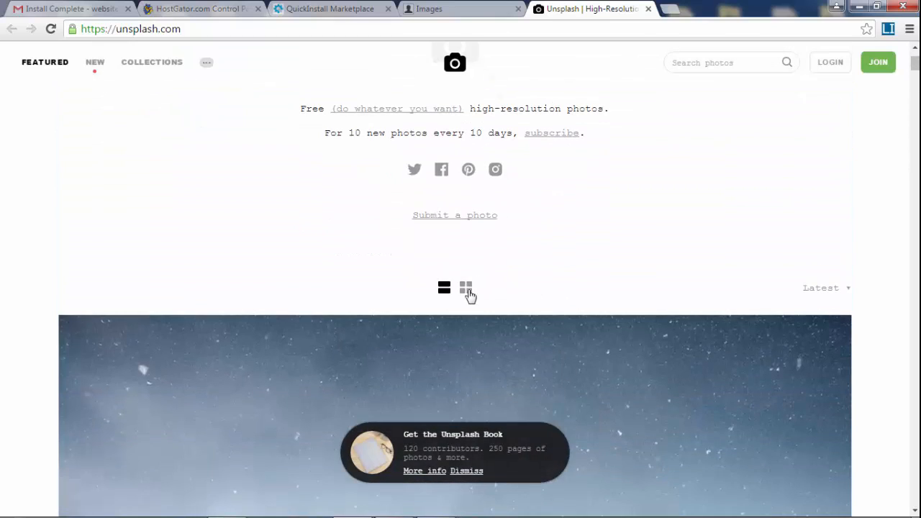
{"action": "left_click", "coordinate": [466, 289]}
{"action": "scroll", "coordinate": [787, 152], "scroll_direction": "down", "scroll_amount": 5}
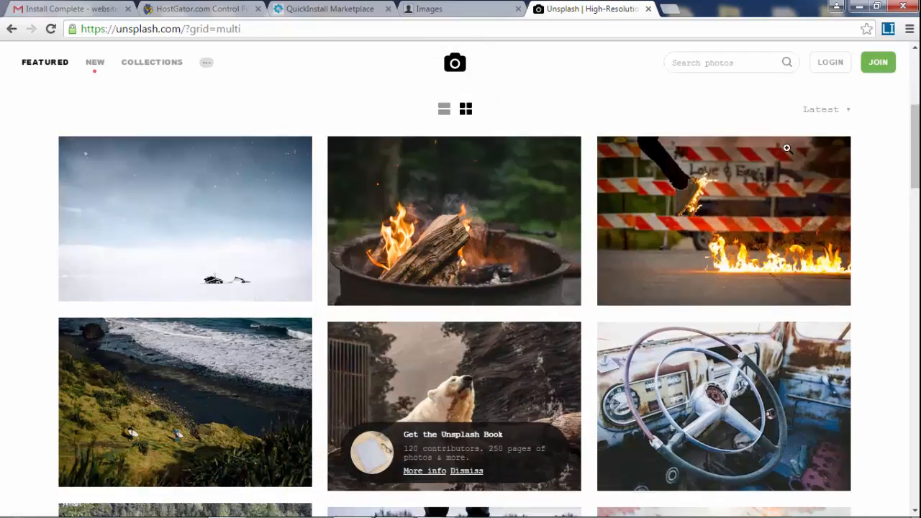
{"action": "scroll", "coordinate": [888, 267], "scroll_direction": "up", "scroll_amount": 1}
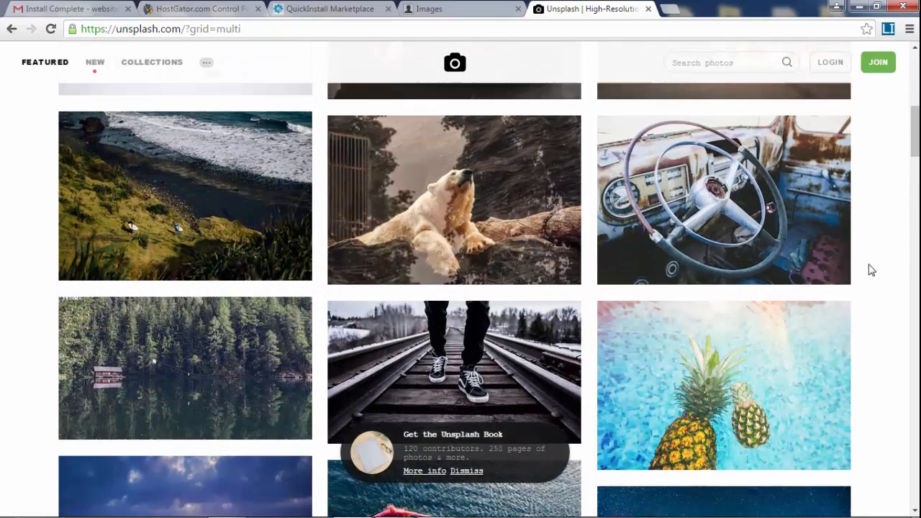
{"action": "scroll", "coordinate": [871, 300], "scroll_direction": "down", "scroll_amount": 2}
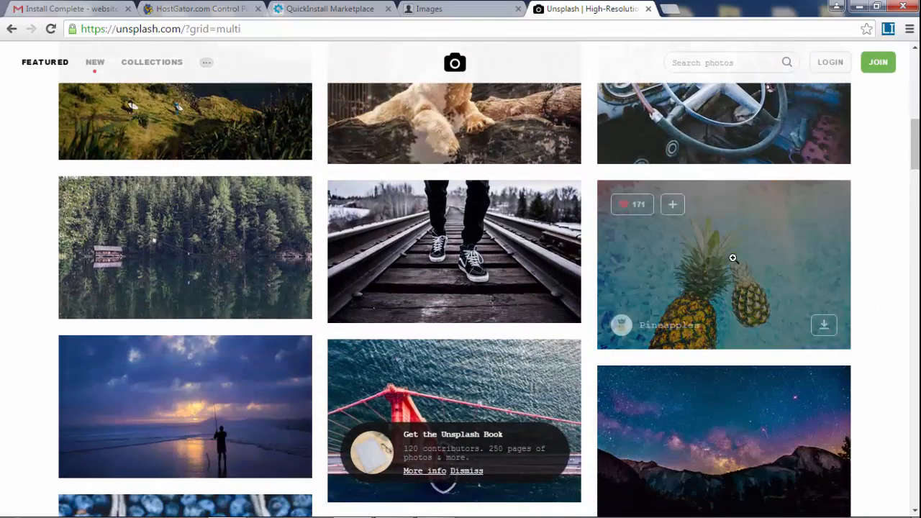
{"action": "left_click", "coordinate": [731, 265]}
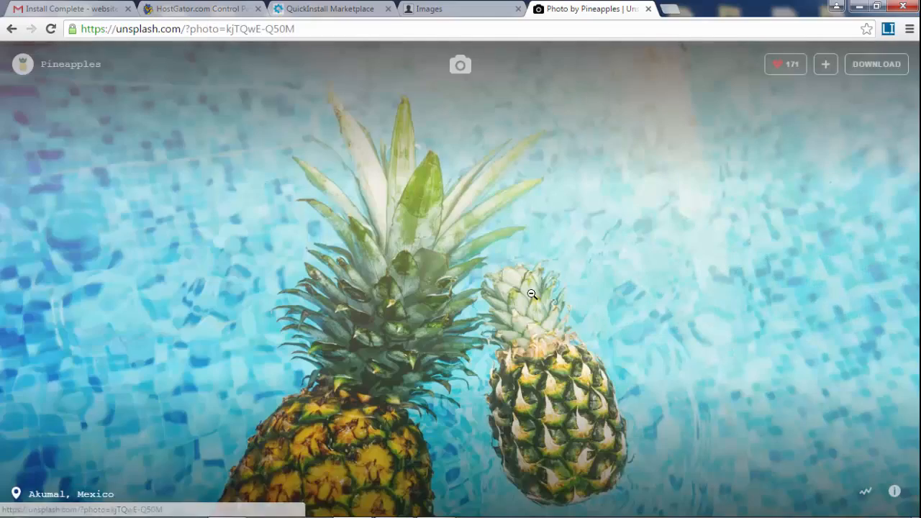
{"action": "left_click", "coordinate": [440, 287]}
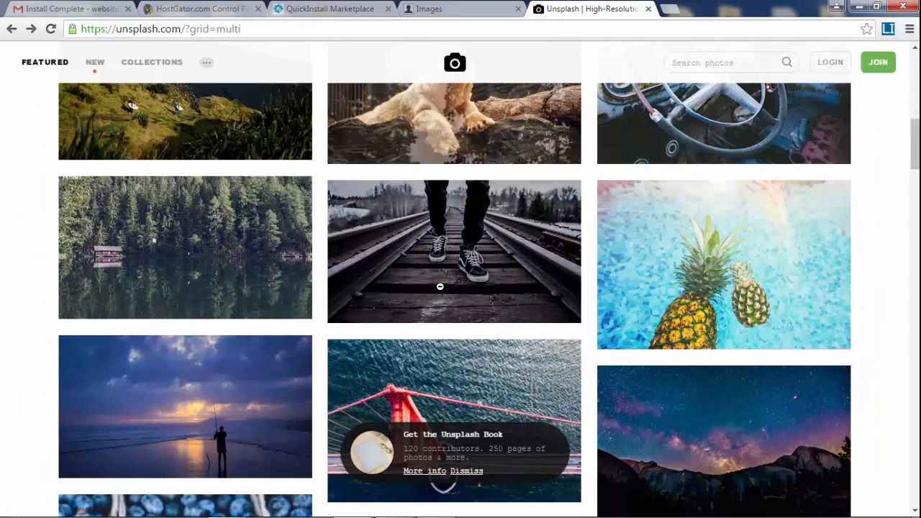
{"action": "left_click", "coordinate": [747, 286]}
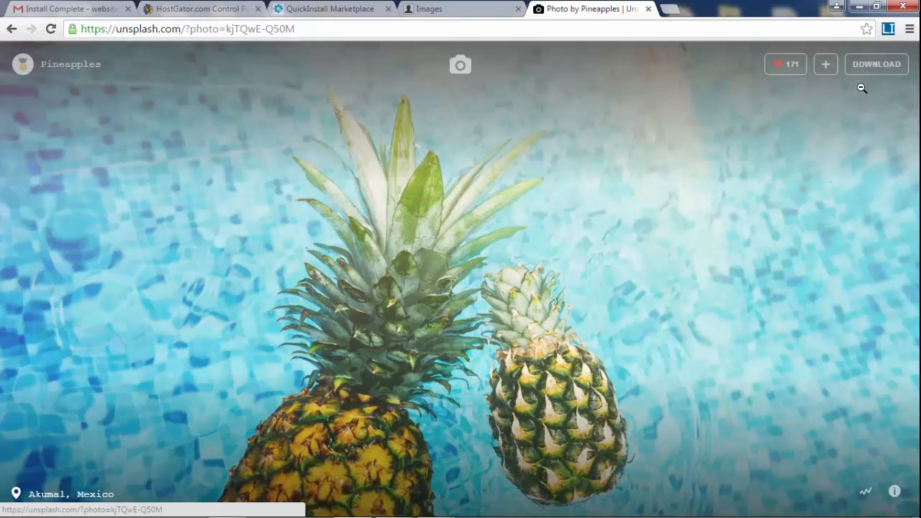
{"action": "left_click", "coordinate": [876, 70]}
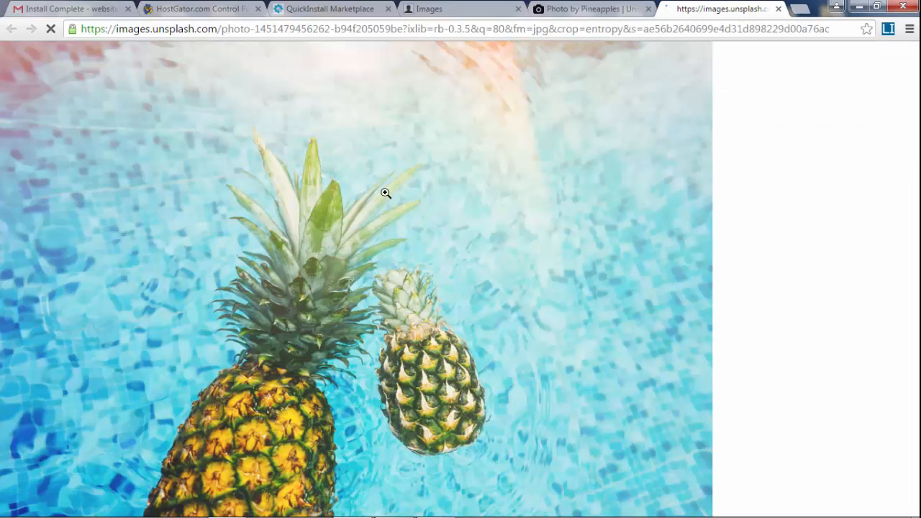
{"action": "right_click", "coordinate": [382, 191]}
{"action": "left_click", "coordinate": [480, 223]}
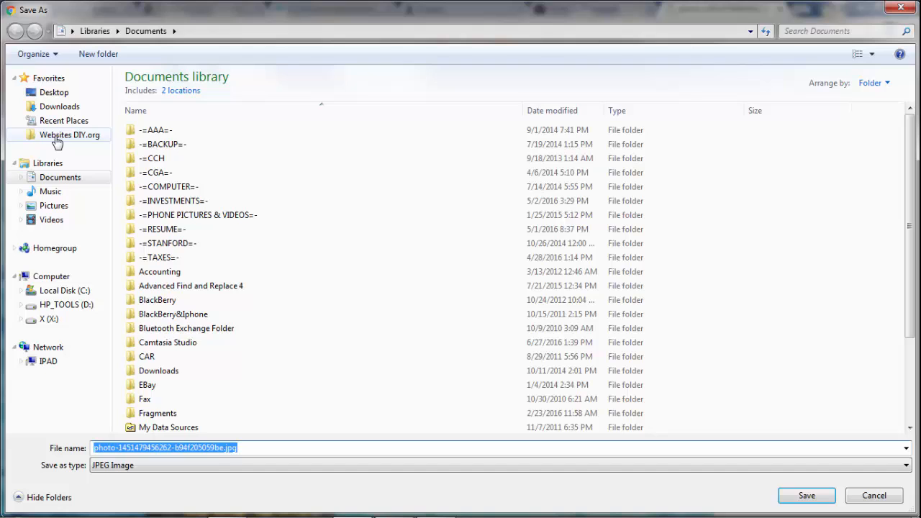
{"action": "left_click", "coordinate": [56, 136]}
{"action": "left_click", "coordinate": [875, 502]}
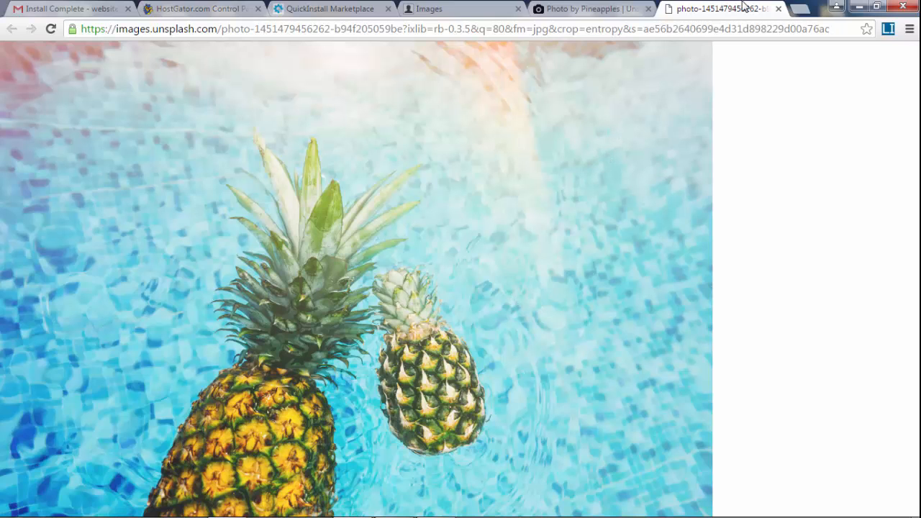
{"action": "left_click", "coordinate": [779, 9]}
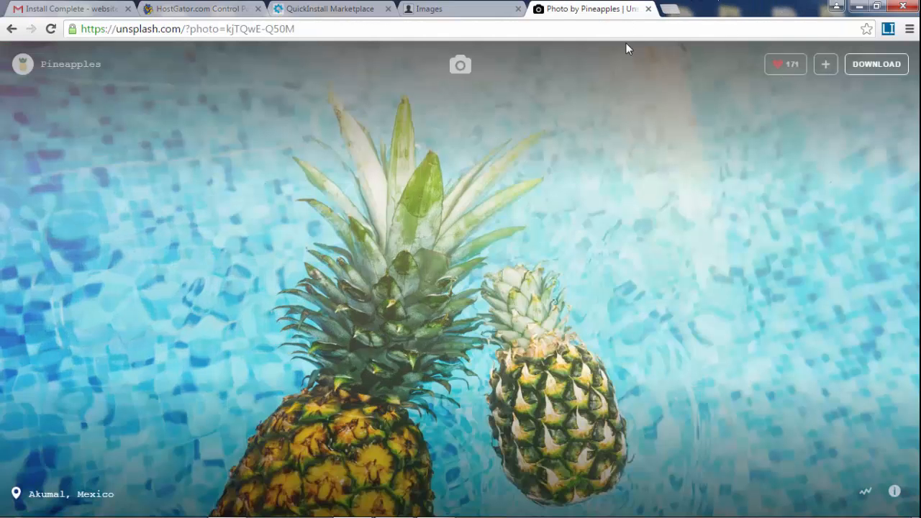
{"action": "left_click", "coordinate": [11, 28]}
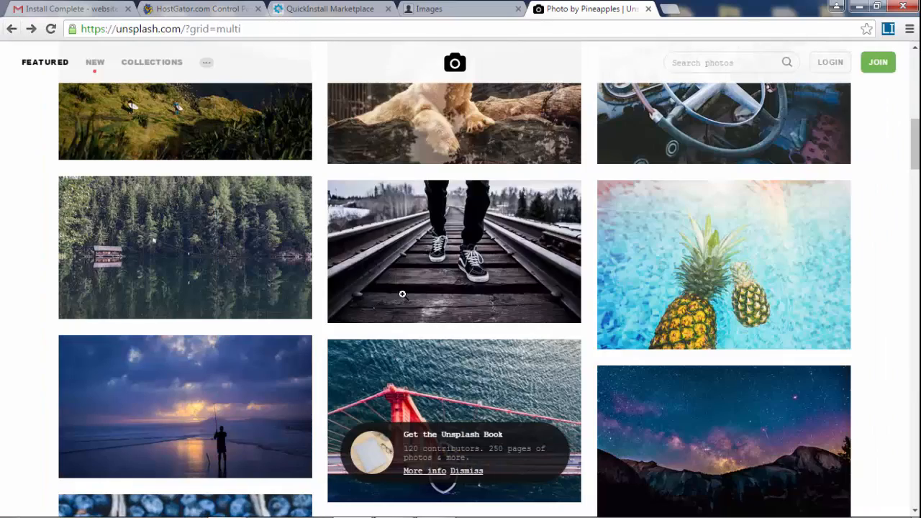
{"action": "left_click_drag", "start_coordinate": [915, 156], "coordinate": [915, 179]}
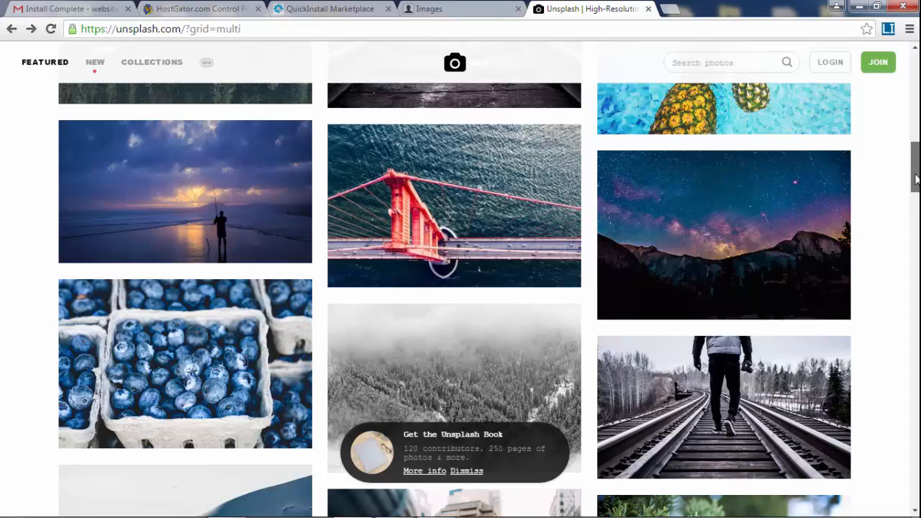
{"action": "left_click_drag", "start_coordinate": [916, 179], "coordinate": [915, 268]}
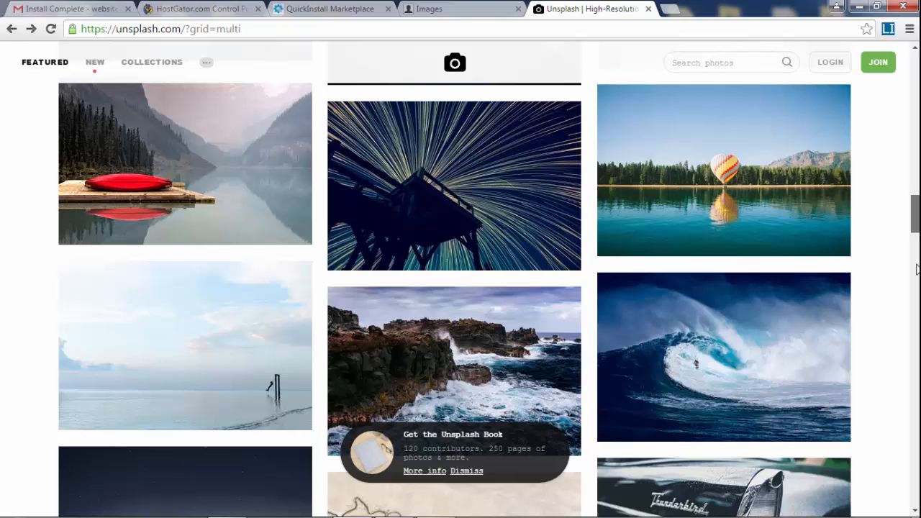
{"action": "left_click_drag", "start_coordinate": [916, 220], "coordinate": [915, 67]}
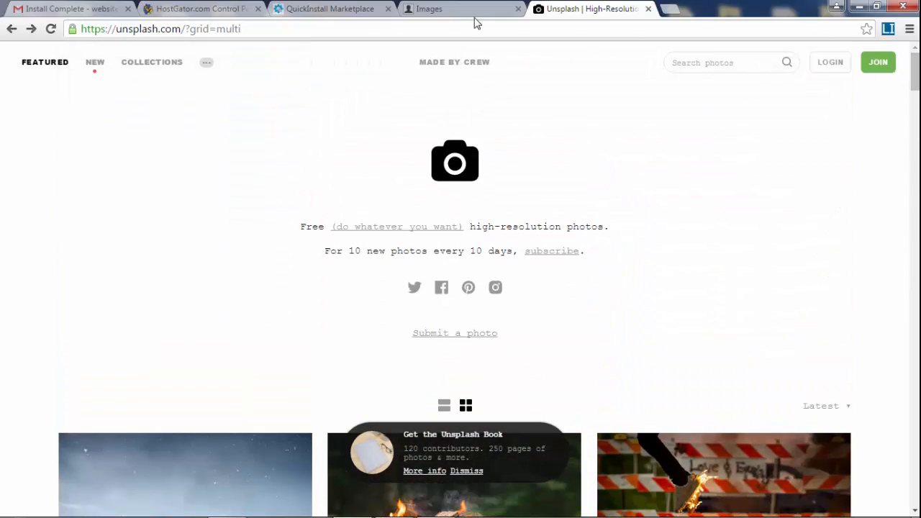
Search Unsplash photos for 'car', then for 'dentist'.
{"action": "left_click", "coordinate": [719, 62]}
{"action": "type", "text": "c"}
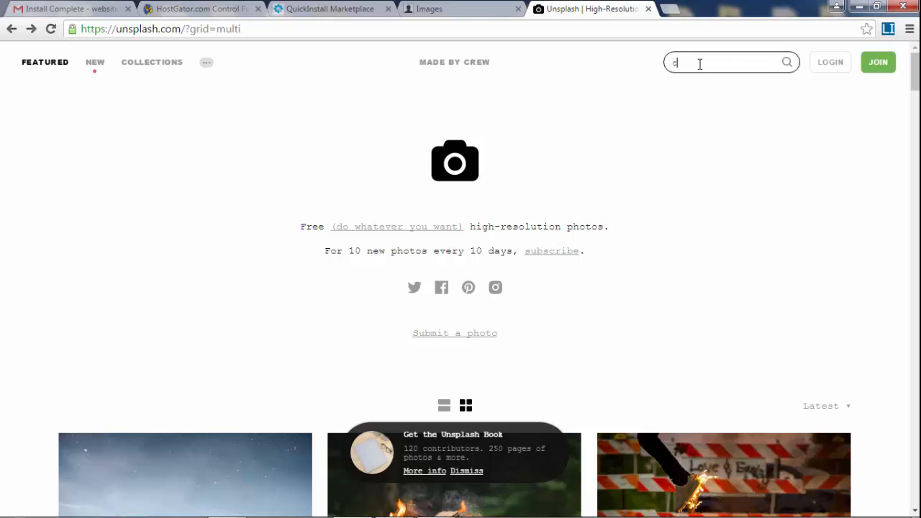
{"action": "type", "text": "ar"}
{"action": "key", "text": "Return"}
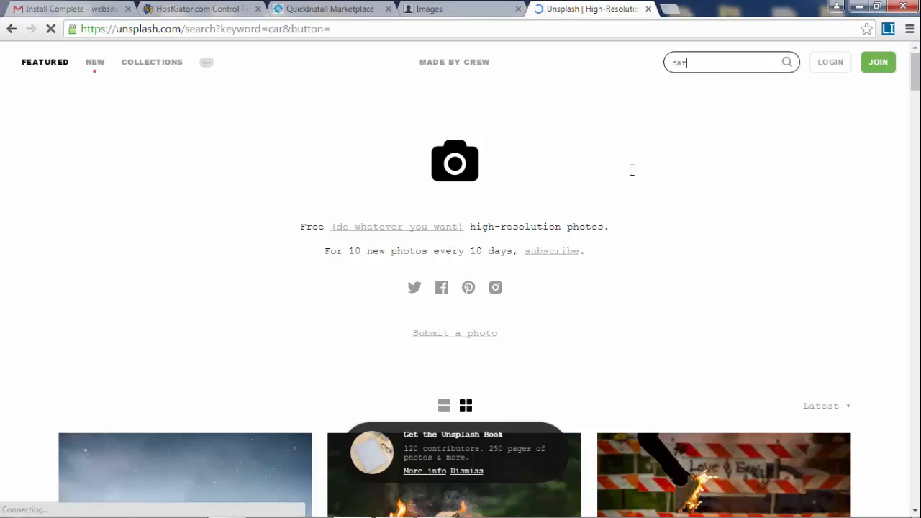
{"action": "scroll", "coordinate": [730, 212], "scroll_direction": "down", "scroll_amount": 5}
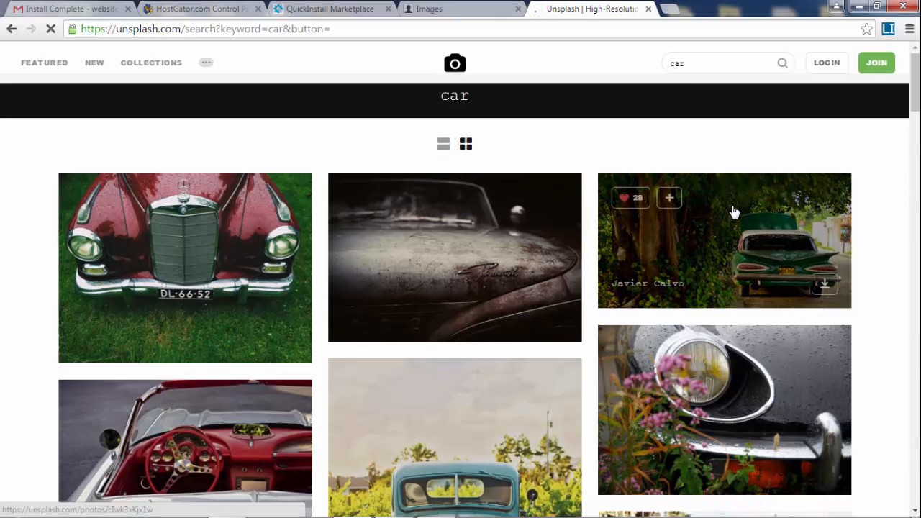
{"action": "scroll", "coordinate": [718, 237], "scroll_direction": "up", "scroll_amount": 5}
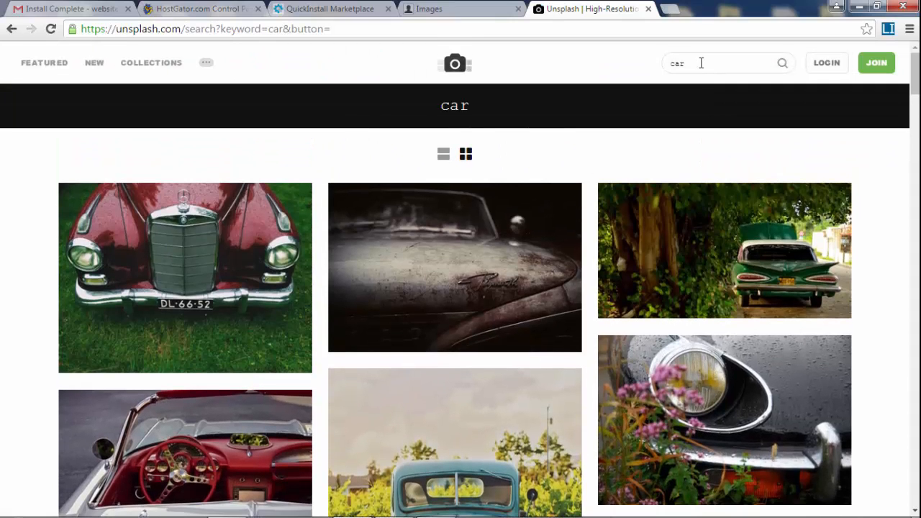
{"action": "left_click_drag", "start_coordinate": [701, 62], "coordinate": [631, 72]}
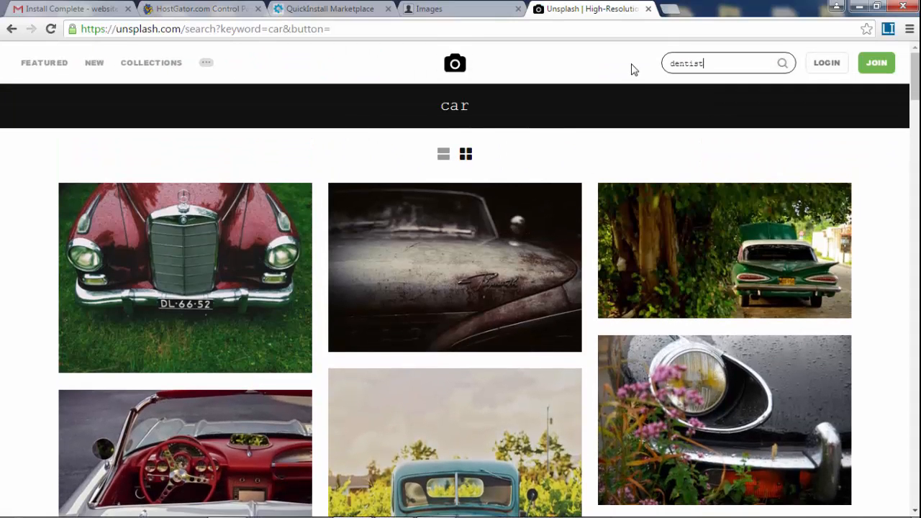
{"action": "type", "text": "dentist"}
{"action": "key", "text": "Return"}
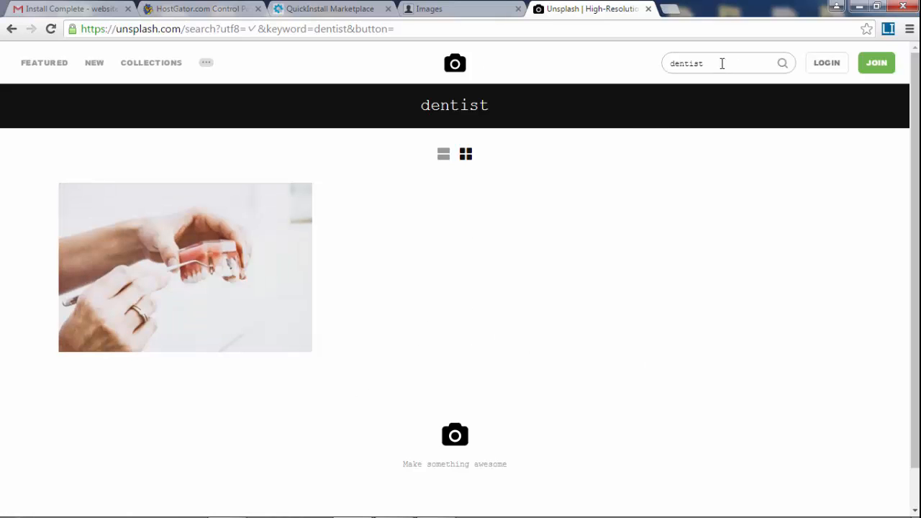
Replace the search with 'lawyer', then go back to the Websites DIY Images tab.
{"action": "left_click_drag", "start_coordinate": [722, 64], "coordinate": [592, 70]}
{"action": "type", "text": "lawyer"}
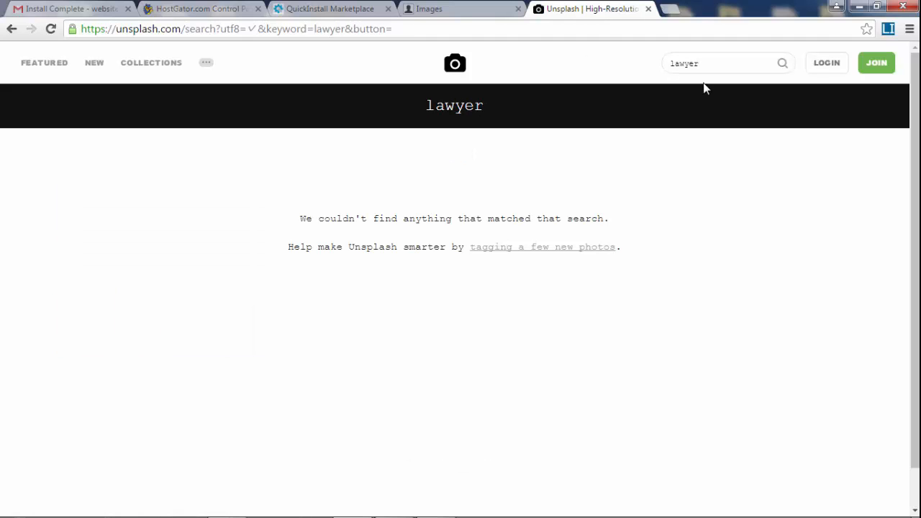
{"action": "left_click", "coordinate": [467, 11]}
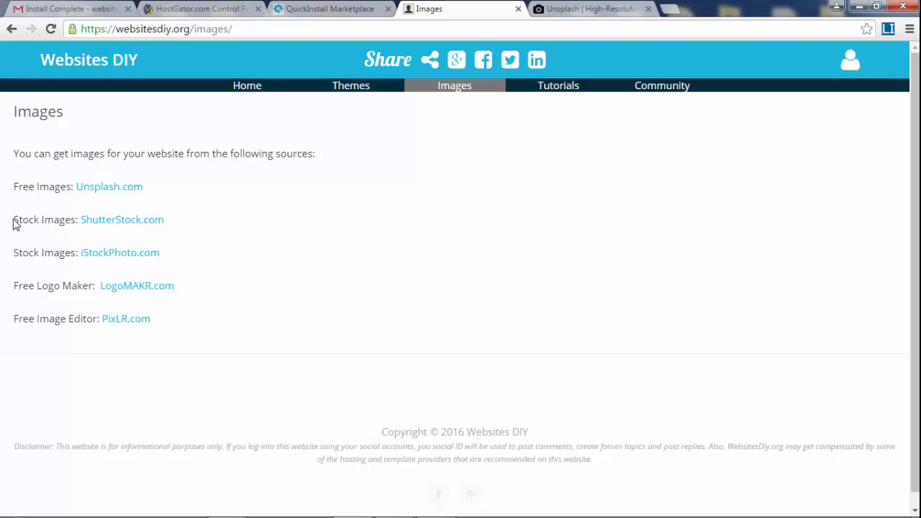
Open the ShutterStock and iStockPhoto links in background tabs.
{"action": "left_click_drag", "start_coordinate": [13, 224], "coordinate": [67, 220]}
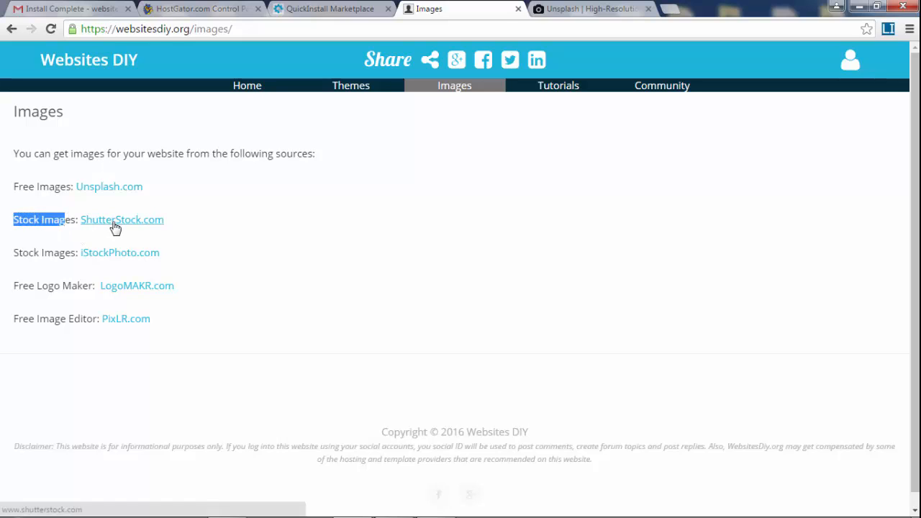
{"action": "middle_click", "coordinate": [115, 227]}
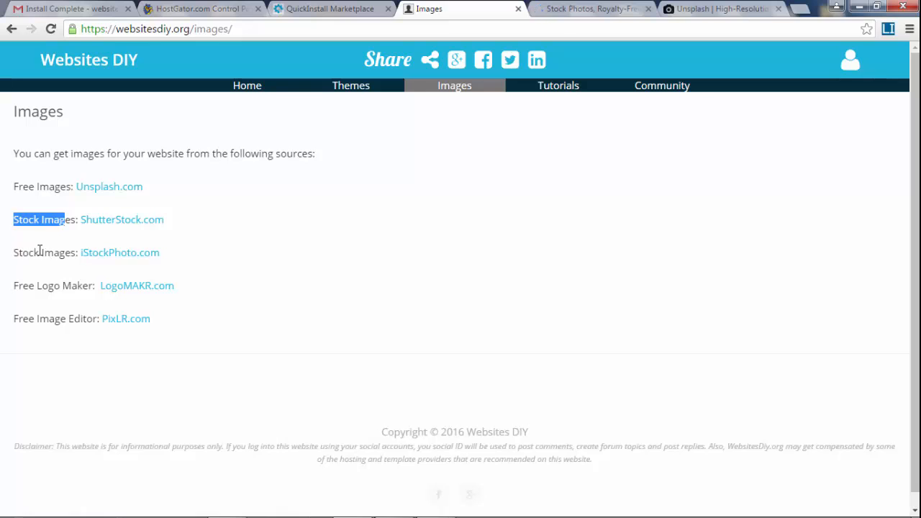
{"action": "middle_click", "coordinate": [122, 256]}
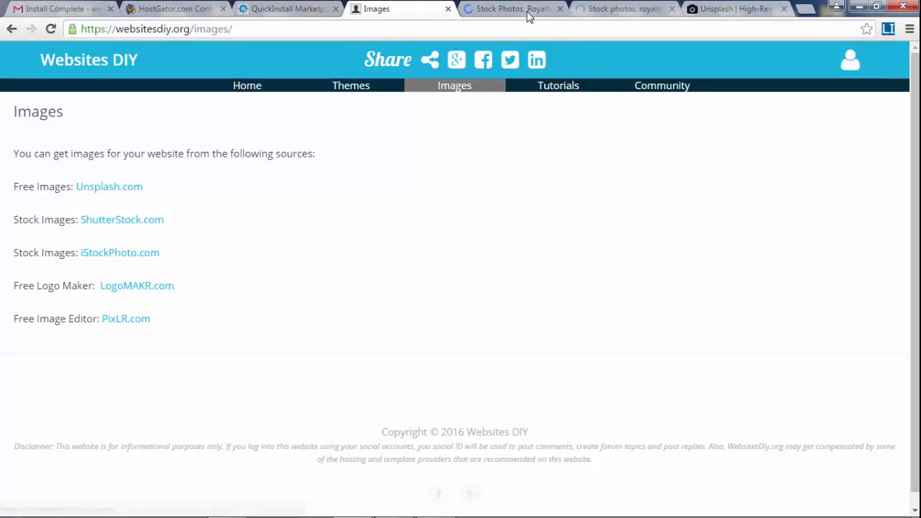
Search Shutterstock for 'dentist' photos and scroll the results, then view iStock's homepage.
{"action": "left_click", "coordinate": [525, 14]}
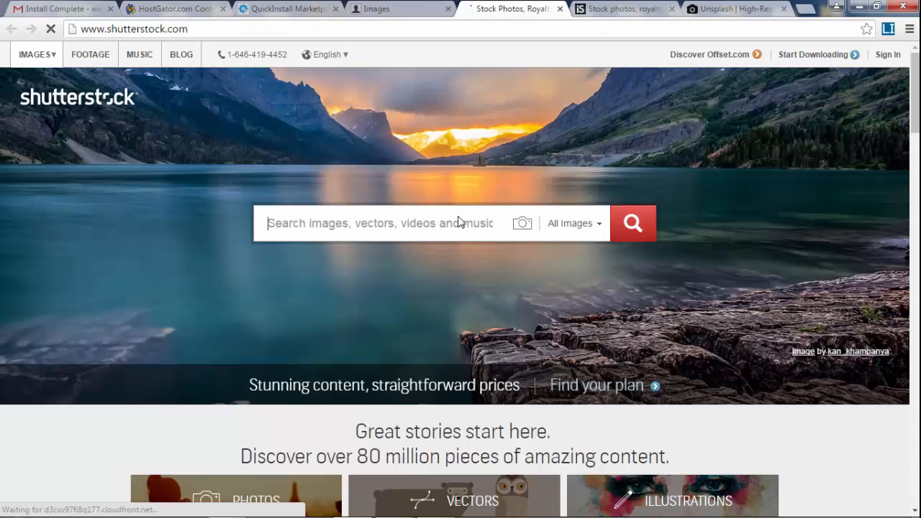
{"action": "left_click", "coordinate": [360, 223]}
{"action": "type", "text": "dentist"}
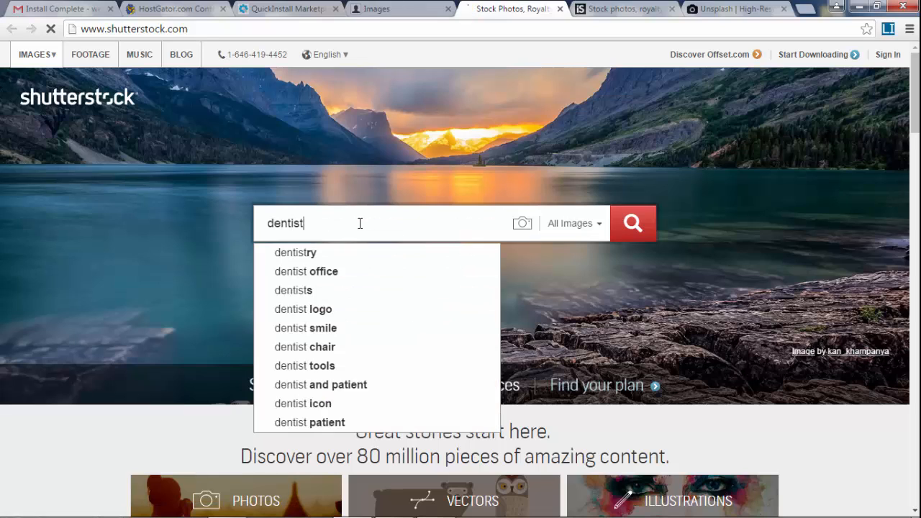
{"action": "key", "text": "Return"}
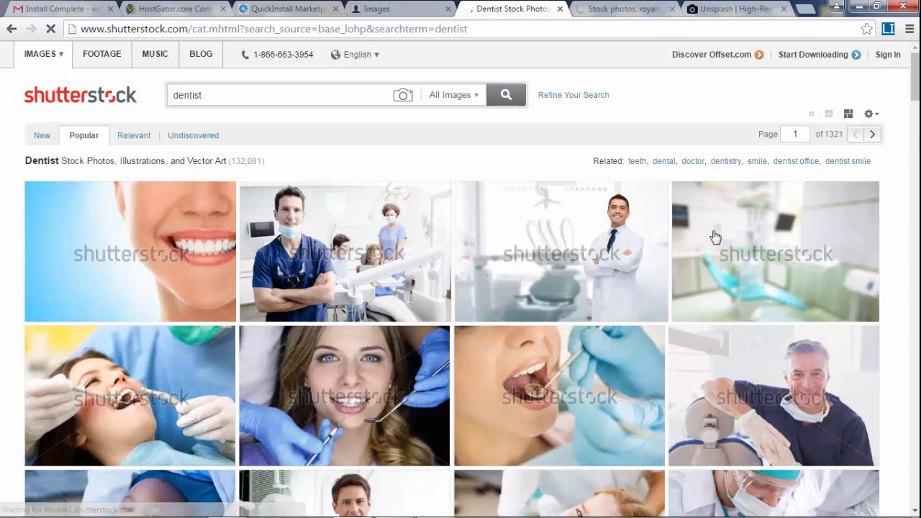
{"action": "left_click_drag", "start_coordinate": [917, 82], "coordinate": [916, 348]}
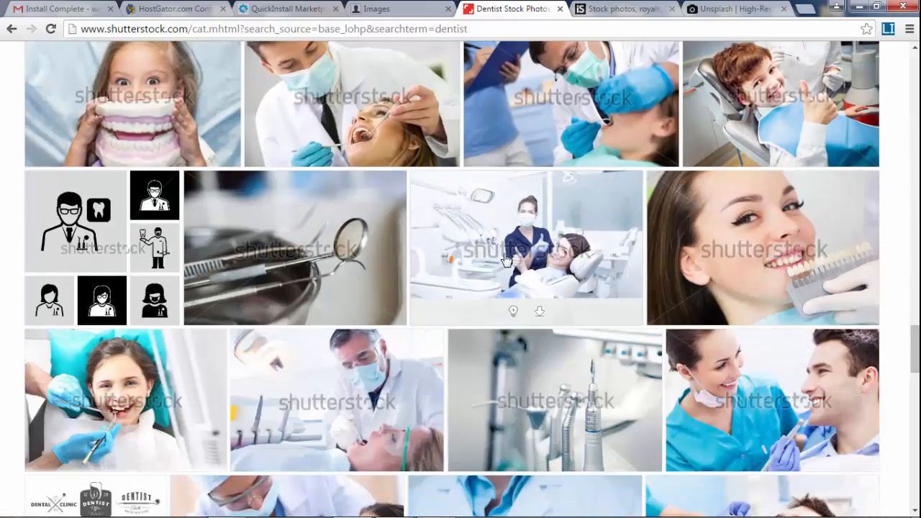
{"action": "left_click", "coordinate": [626, 7]}
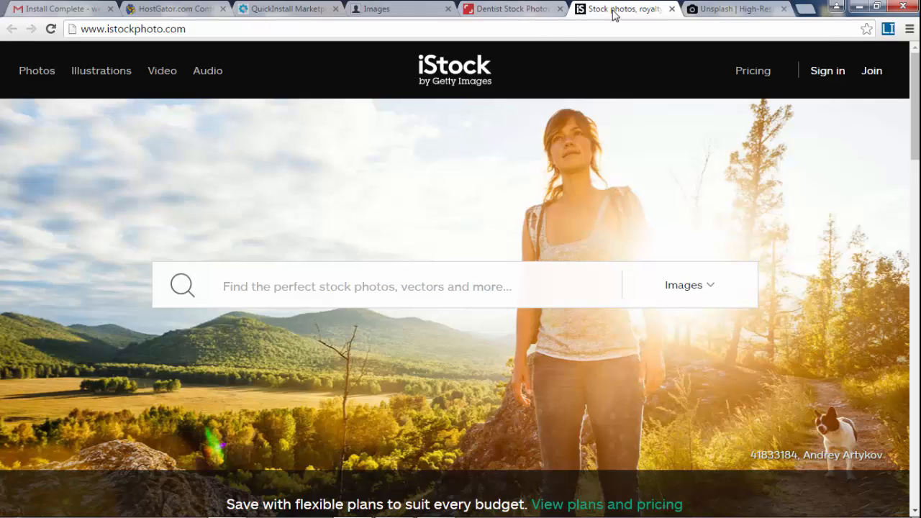
Open the dental treatment photo's details on Shutterstock, attempt its download, and scroll back up.
{"action": "left_click", "coordinate": [516, 10]}
{"action": "left_click", "coordinate": [554, 255]}
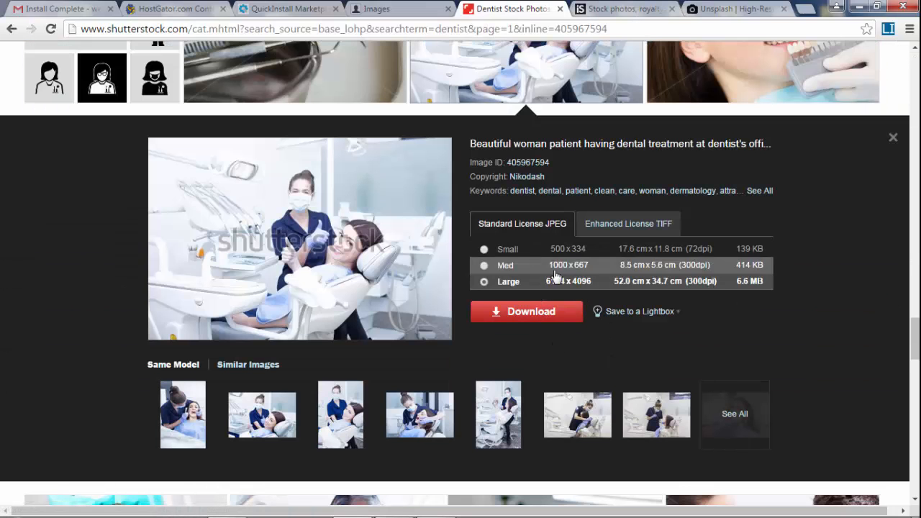
{"action": "left_click", "coordinate": [536, 311]}
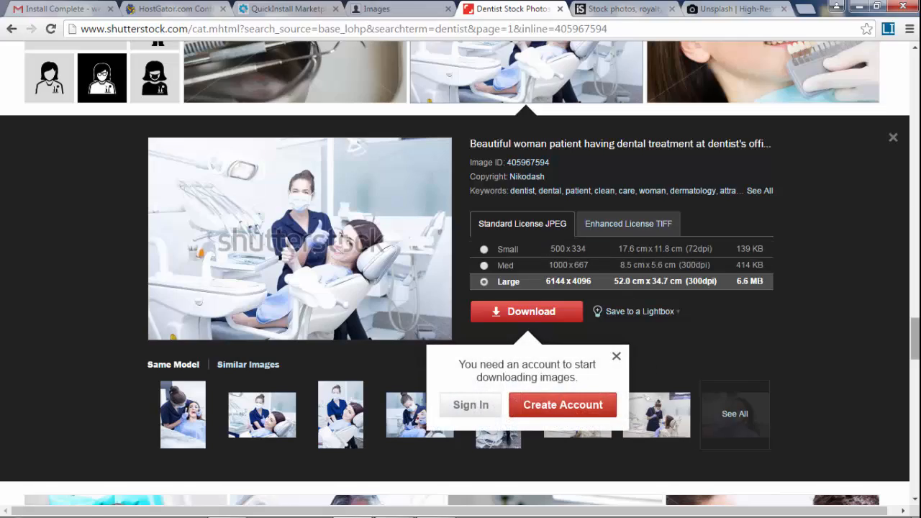
{"action": "scroll", "coordinate": [916, 411], "scroll_direction": "down", "scroll_amount": 10}
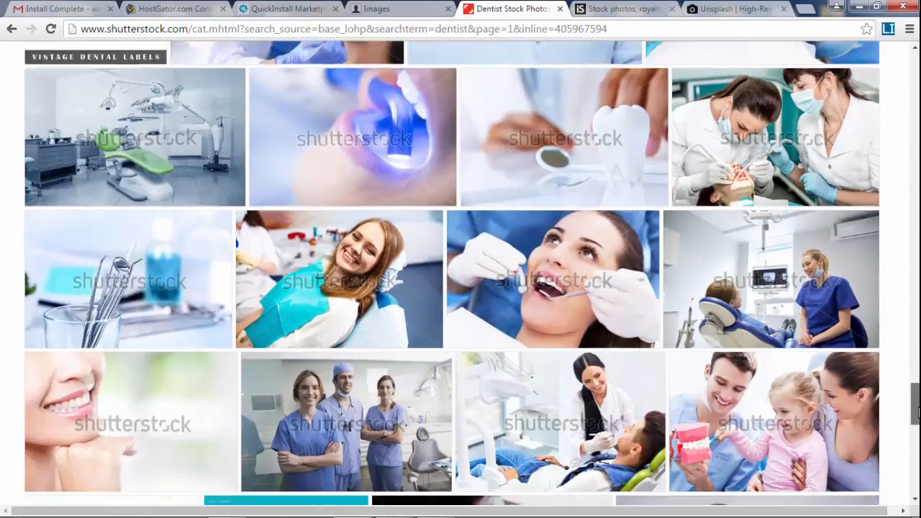
{"action": "left_click_drag", "start_coordinate": [919, 411], "coordinate": [917, 335]}
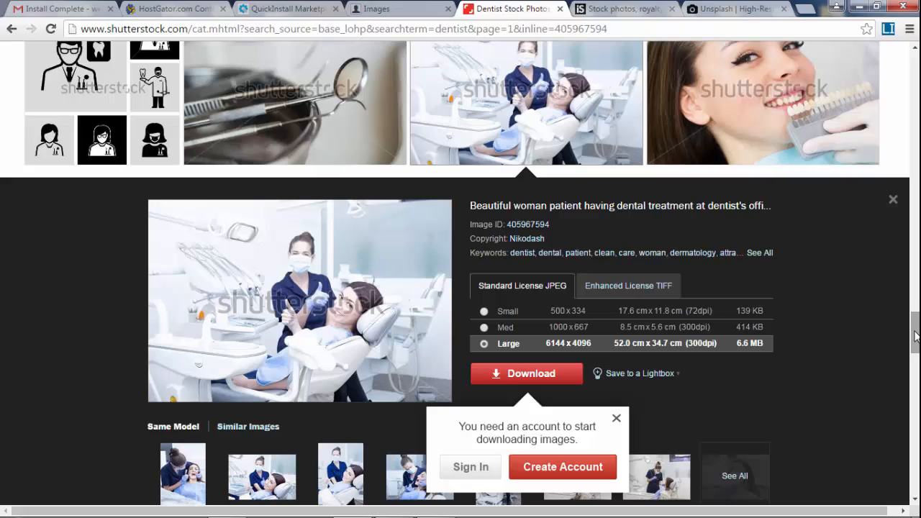
{"action": "left_click_drag", "start_coordinate": [912, 338], "coordinate": [914, 66]}
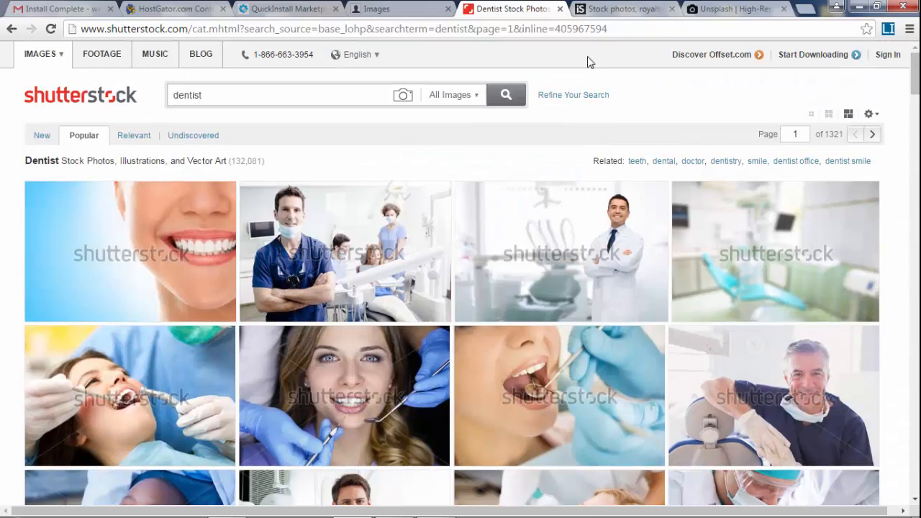
Close the Shutterstock and iStock tabs and trim the Unsplash address back to its homepage.
{"action": "left_click", "coordinate": [560, 9]}
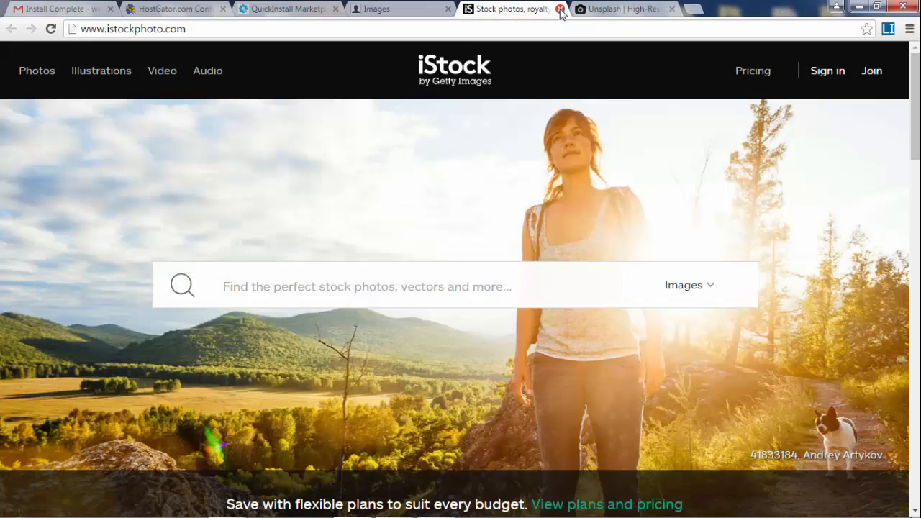
{"action": "left_click", "coordinate": [560, 8]}
{"action": "left_click", "coordinate": [518, 9]}
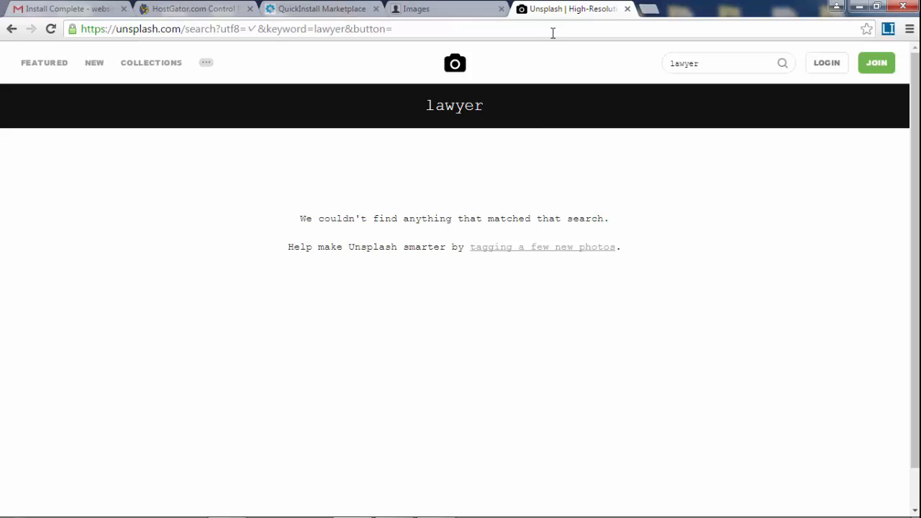
{"action": "left_click", "coordinate": [202, 33]}
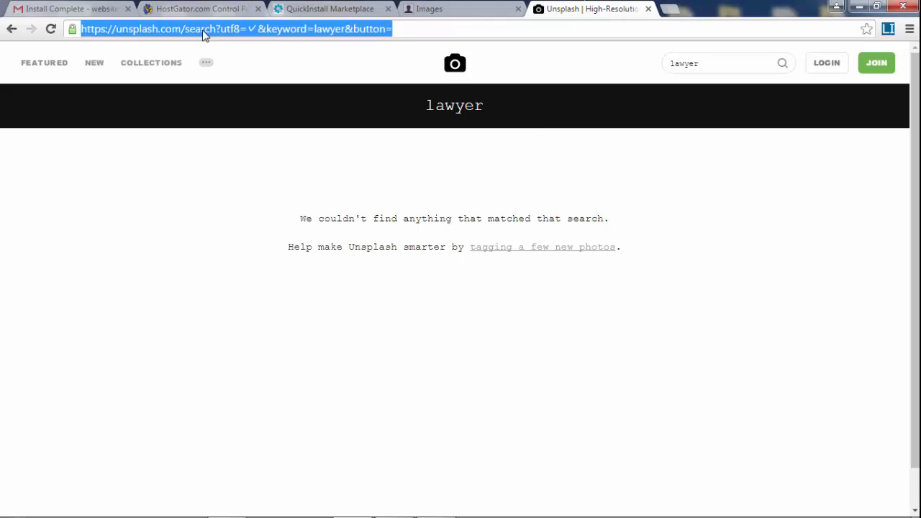
{"action": "left_click", "coordinate": [179, 28]}
{"action": "left_click_drag", "start_coordinate": [181, 29], "coordinate": [247, 29]}
{"action": "left_click_drag", "start_coordinate": [571, 36], "coordinate": [585, 38]}
{"action": "key", "text": "Delete"}
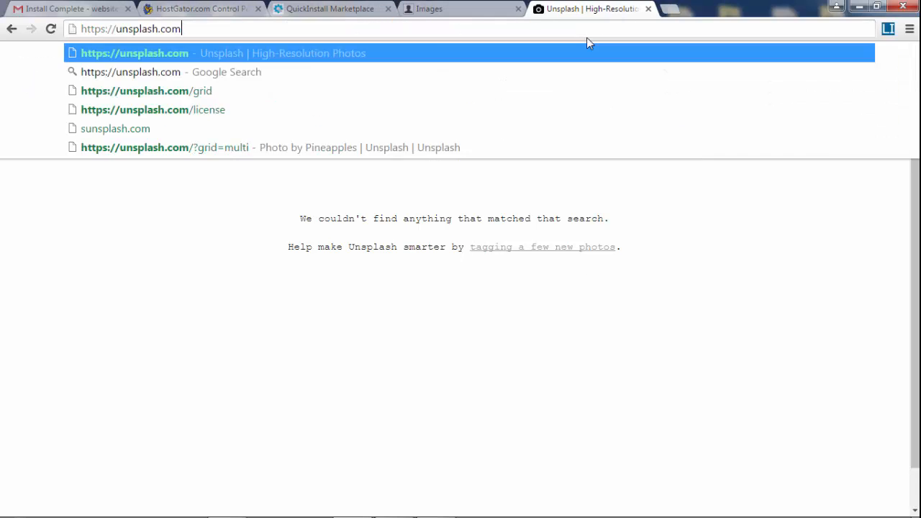
{"action": "key", "text": "Return"}
Open the campfire photo at full size in its own tab, then return to the Websites DIY images page.
{"action": "left_click", "coordinate": [468, 8]}
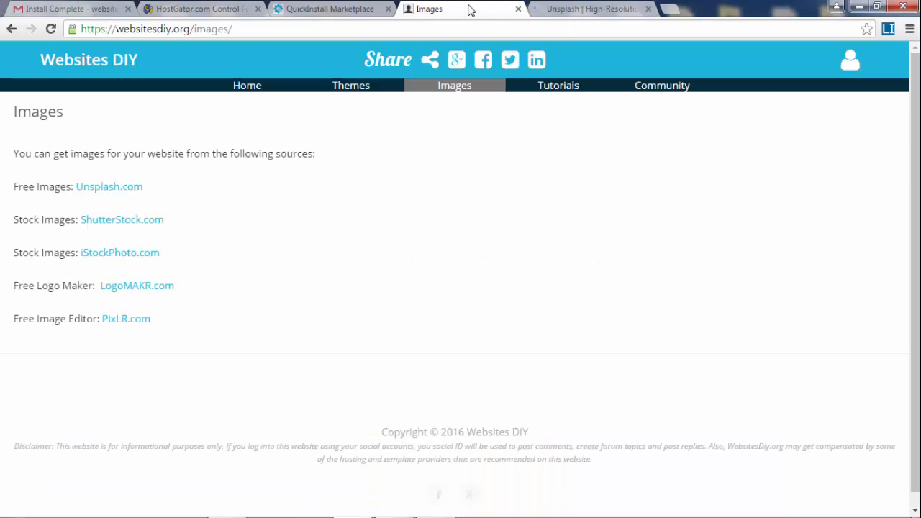
{"action": "left_click", "coordinate": [597, 9]}
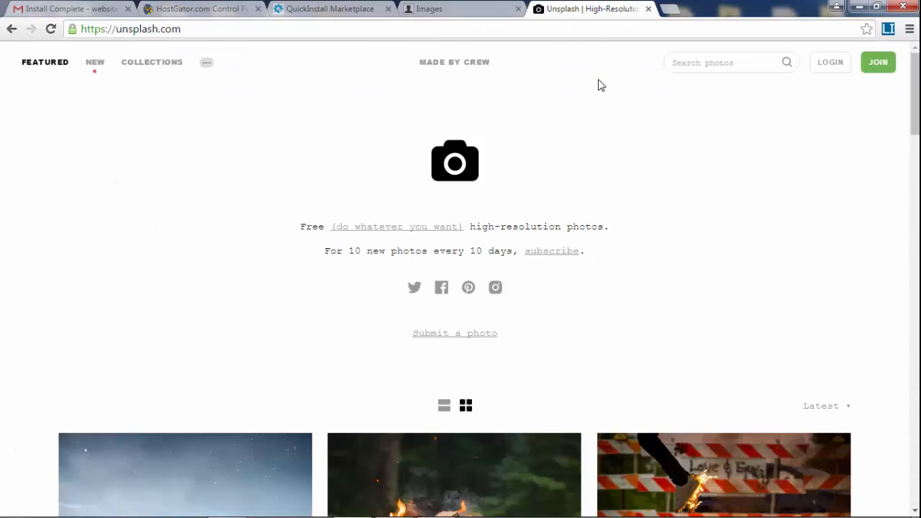
{"action": "scroll", "coordinate": [917, 65], "scroll_direction": "down", "scroll_amount": 5}
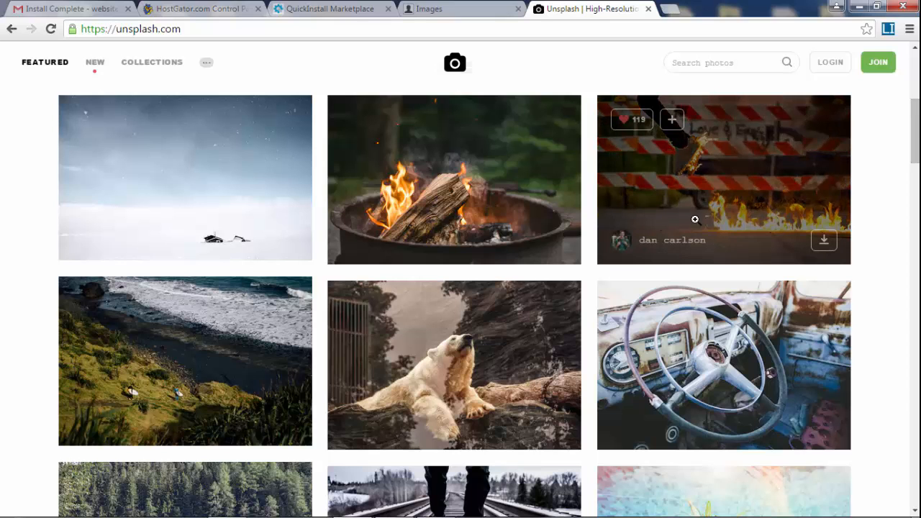
{"action": "left_click", "coordinate": [443, 199]}
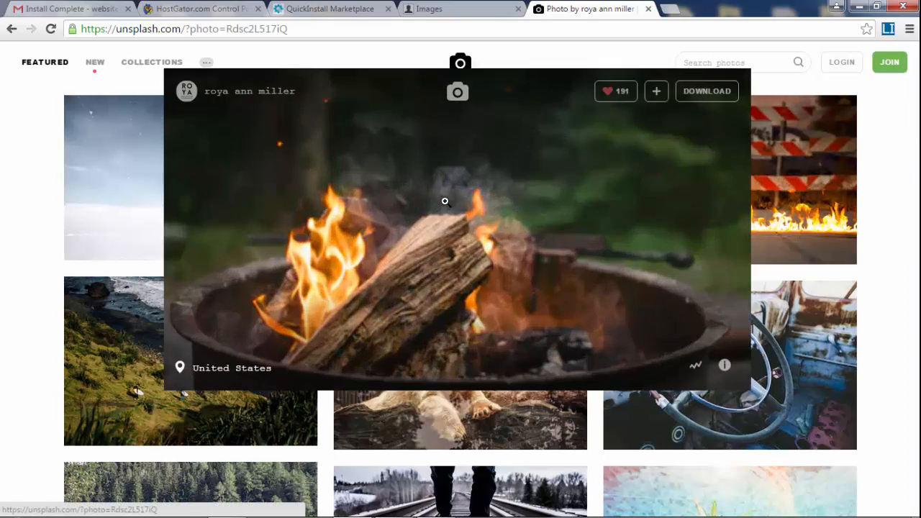
{"action": "left_click", "coordinate": [869, 66]}
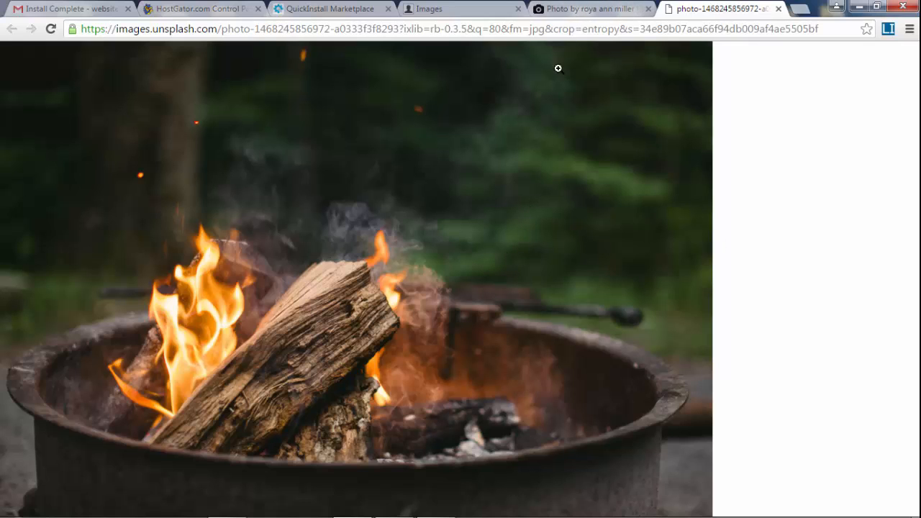
{"action": "left_click", "coordinate": [482, 8]}
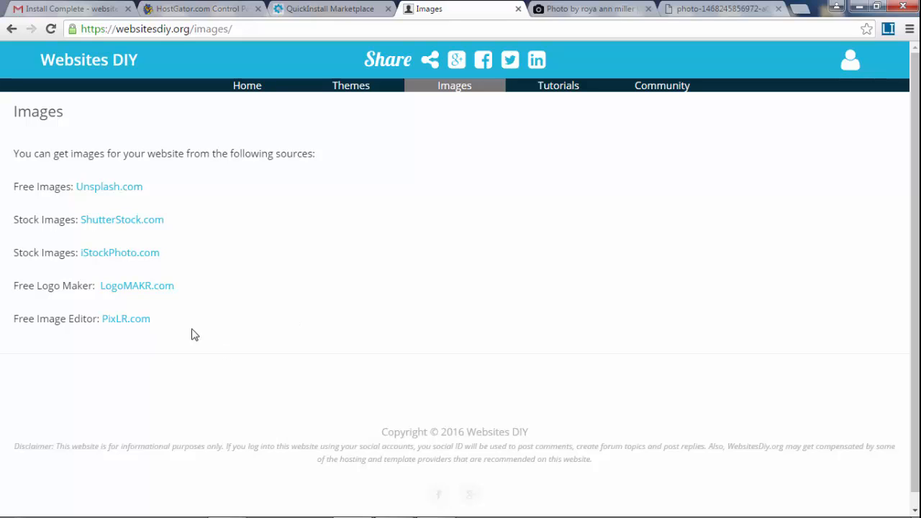
Open PixLR.com in a new tab and launch the Pixlr Editor web app.
{"action": "right_click", "coordinate": [128, 323]}
{"action": "left_click", "coordinate": [160, 331]}
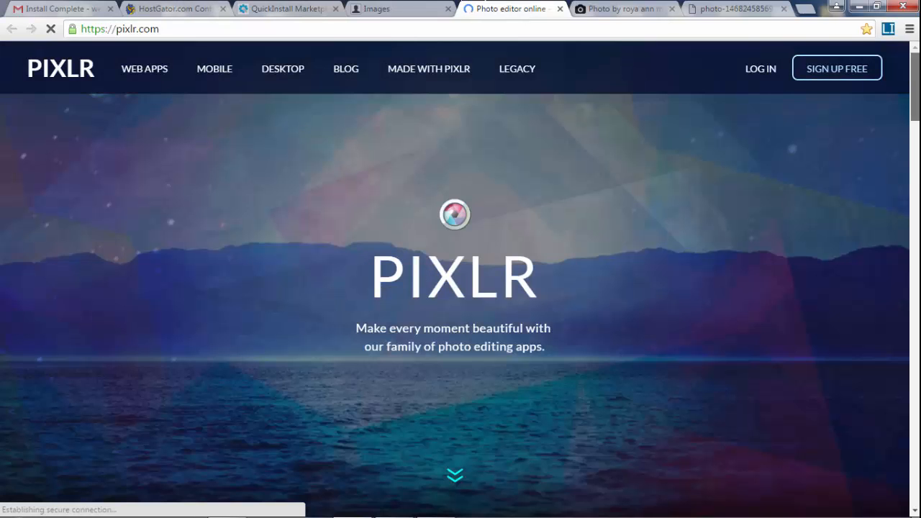
{"action": "scroll", "coordinate": [460, 302], "scroll_direction": "down", "scroll_amount": 3}
{"action": "scroll", "coordinate": [274, 275], "scroll_direction": "down", "scroll_amount": 3}
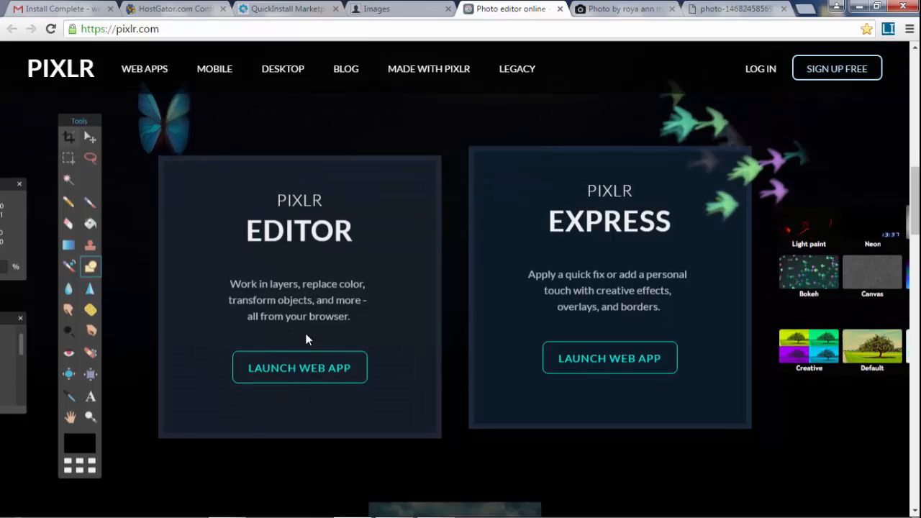
{"action": "left_click", "coordinate": [311, 377]}
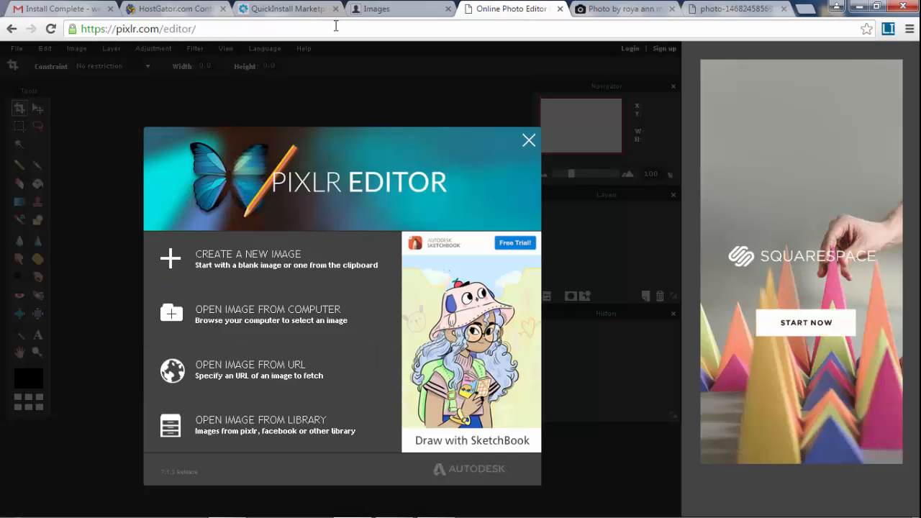
Browse the Websites DIY.org folder for an image to open, then cancel the file dialog.
{"action": "left_click", "coordinate": [300, 303]}
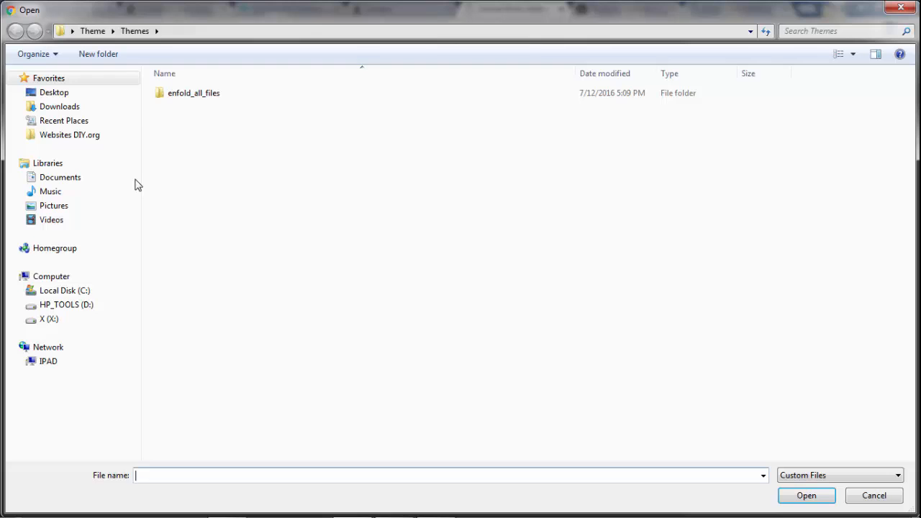
{"action": "left_click", "coordinate": [68, 135]}
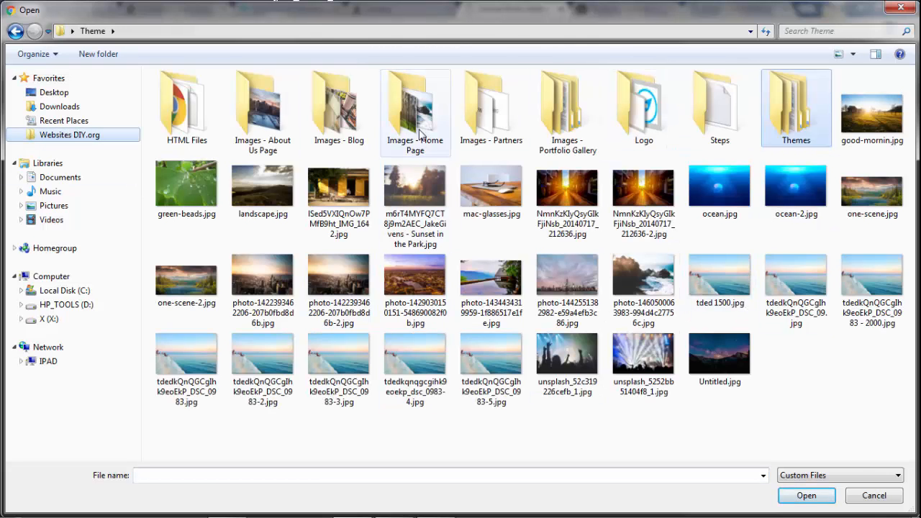
{"action": "left_click", "coordinate": [872, 500]}
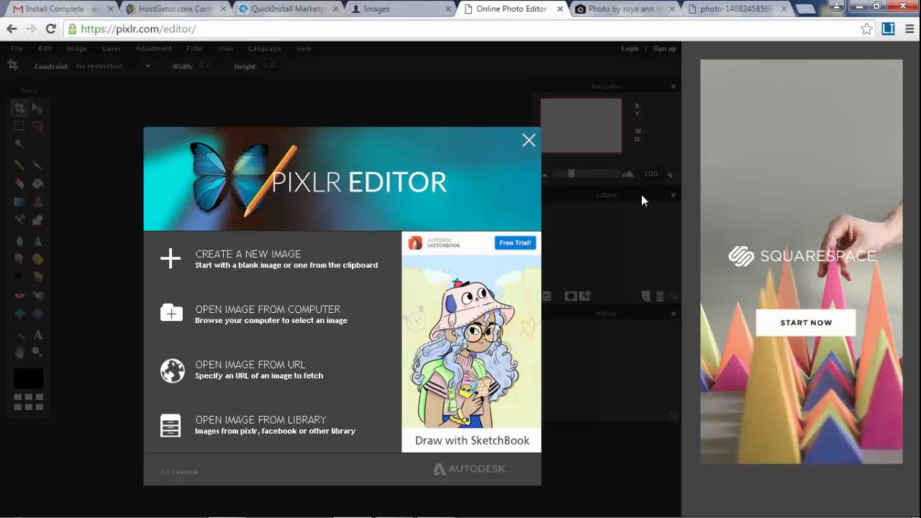
Copy the full-size campfire image address and open it in Pixlr Editor through Open Image From URL.
{"action": "left_click", "coordinate": [240, 370]}
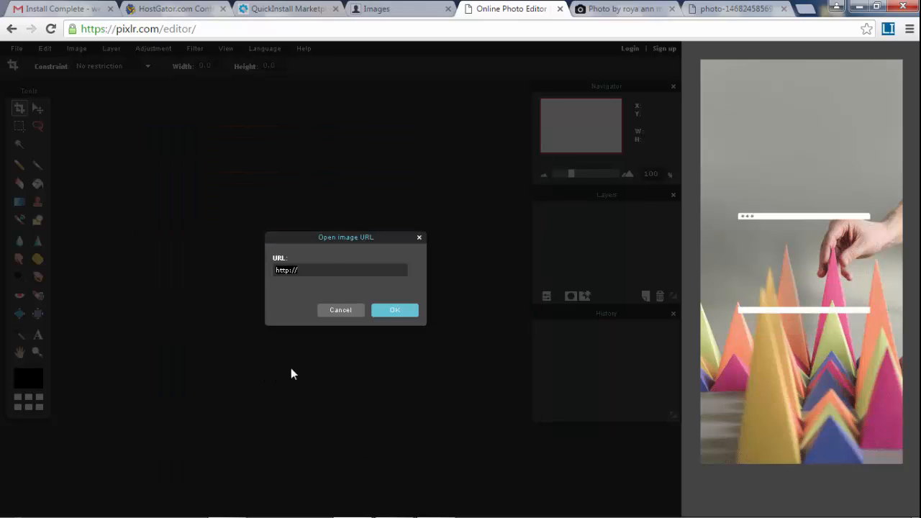
{"action": "left_click", "coordinate": [733, 8]}
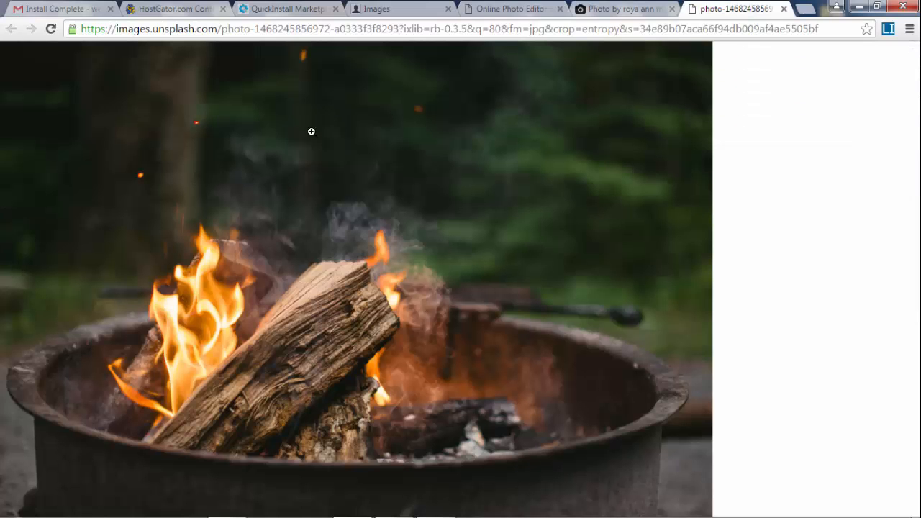
{"action": "left_click", "coordinate": [366, 27]}
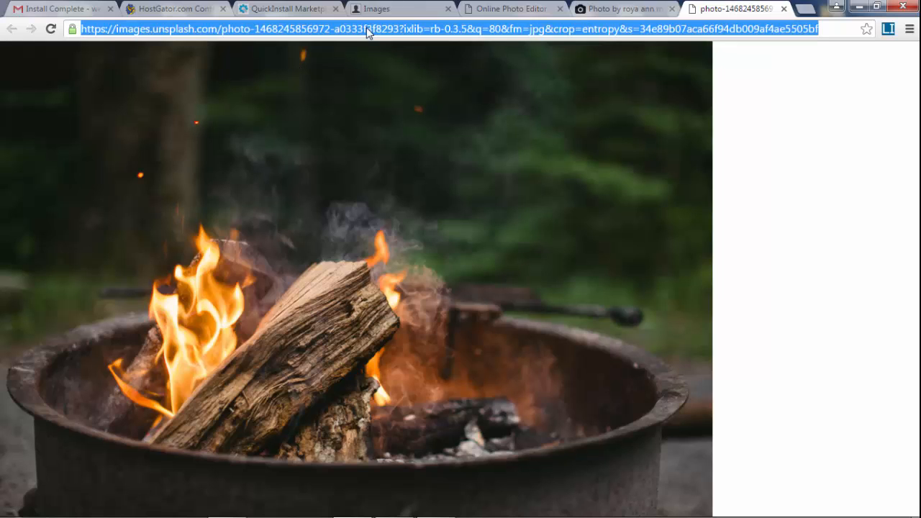
{"action": "right_click", "coordinate": [367, 27]}
{"action": "left_click", "coordinate": [436, 77]}
{"action": "left_click", "coordinate": [612, 8]}
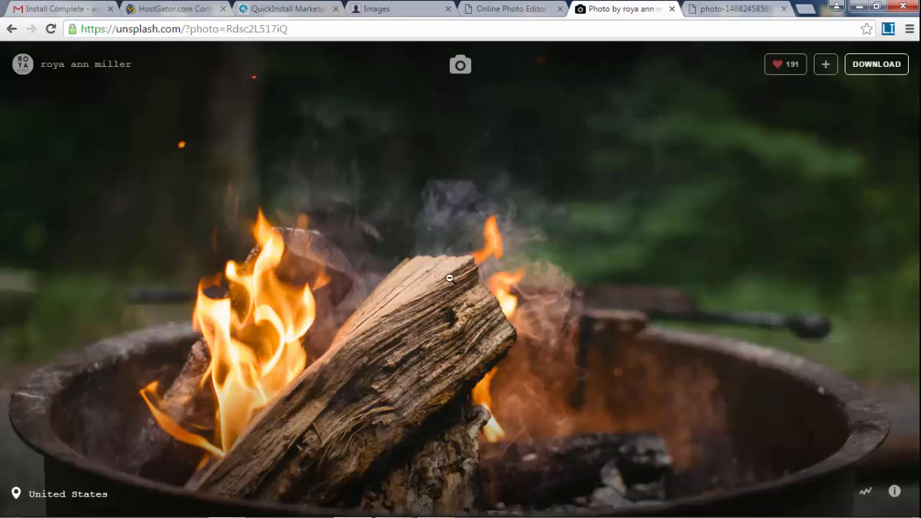
{"action": "left_click", "coordinate": [504, 10]}
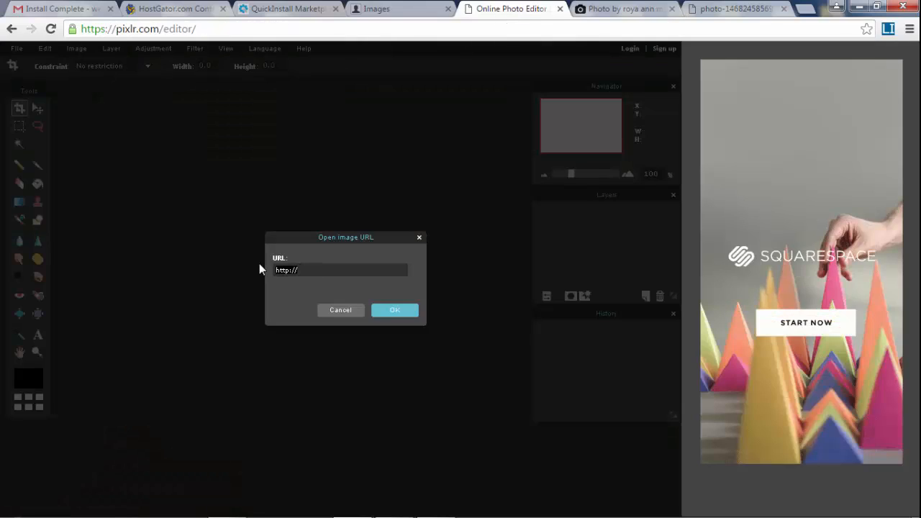
{"action": "key", "text": "BackSpace"}
{"action": "key", "text": "ctrl+v"}
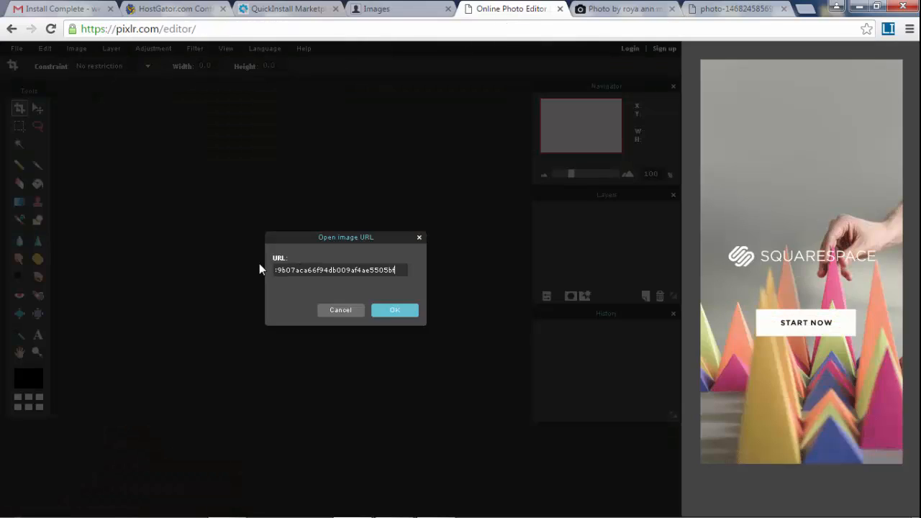
{"action": "left_click", "coordinate": [396, 310]}
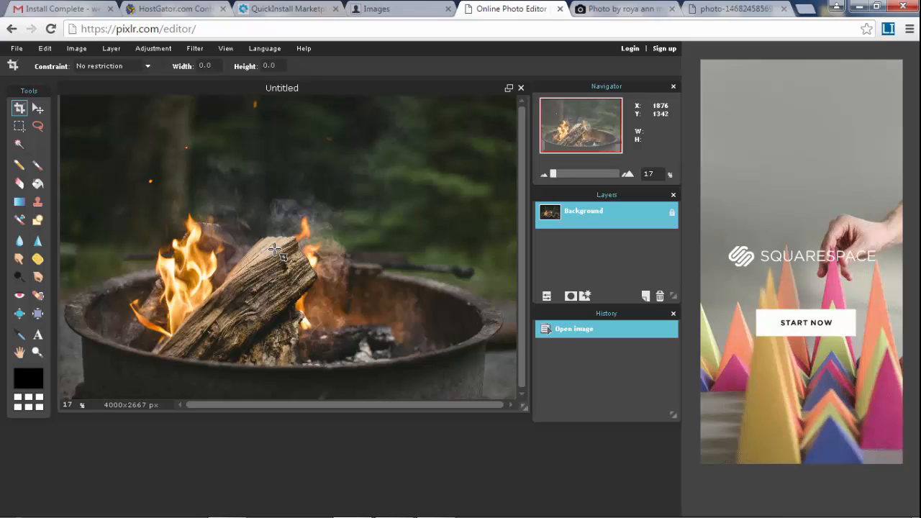
Set the image width to 1500 px with proportions constrained (1500×1000), then zoom to check it.
{"action": "left_click", "coordinate": [77, 48]}
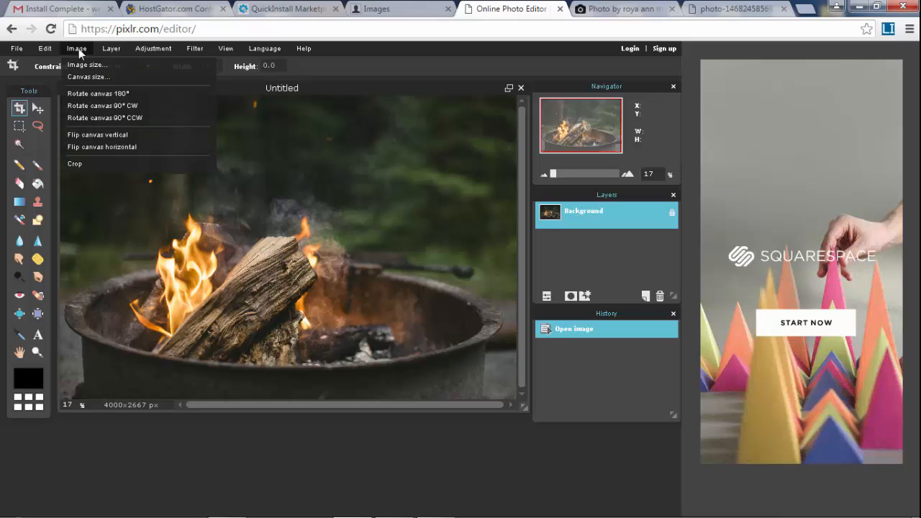
{"action": "left_click", "coordinate": [121, 67]}
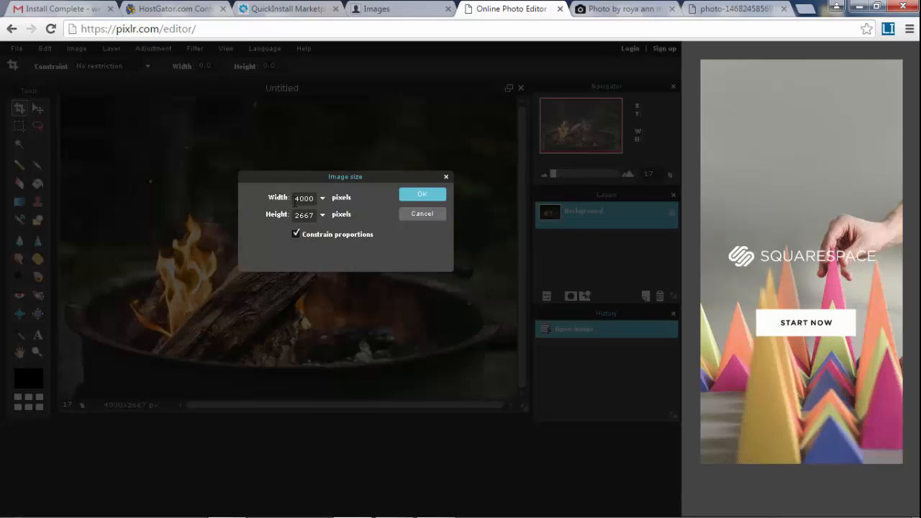
{"action": "left_click_drag", "start_coordinate": [295, 198], "coordinate": [321, 202]}
{"action": "type", "text": "1500"}
{"action": "left_click", "coordinate": [420, 194]}
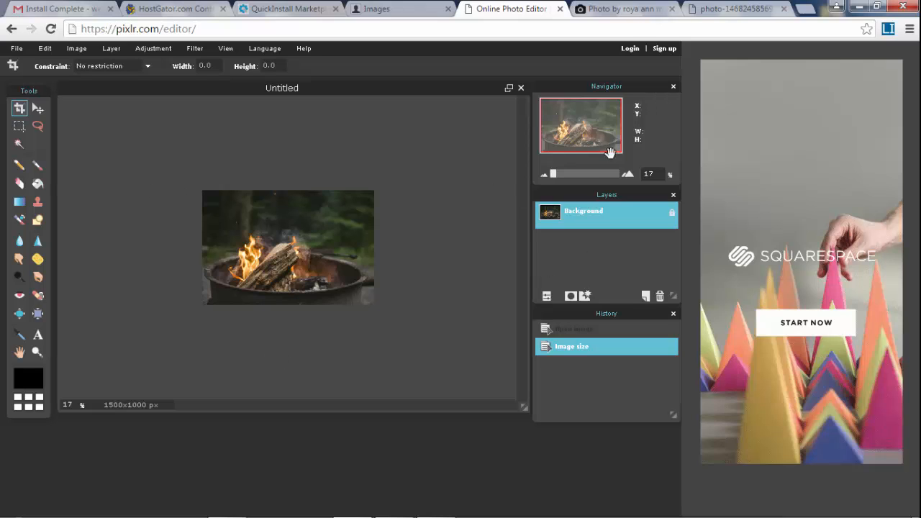
{"action": "left_click", "coordinate": [632, 171]}
{"action": "left_click", "coordinate": [632, 171]}
{"action": "left_click", "coordinate": [631, 171]}
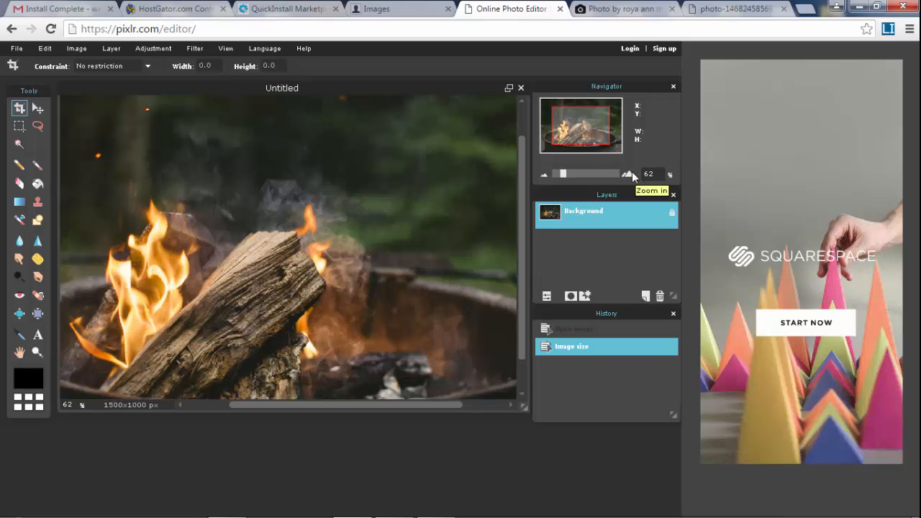
{"action": "left_click", "coordinate": [545, 174]}
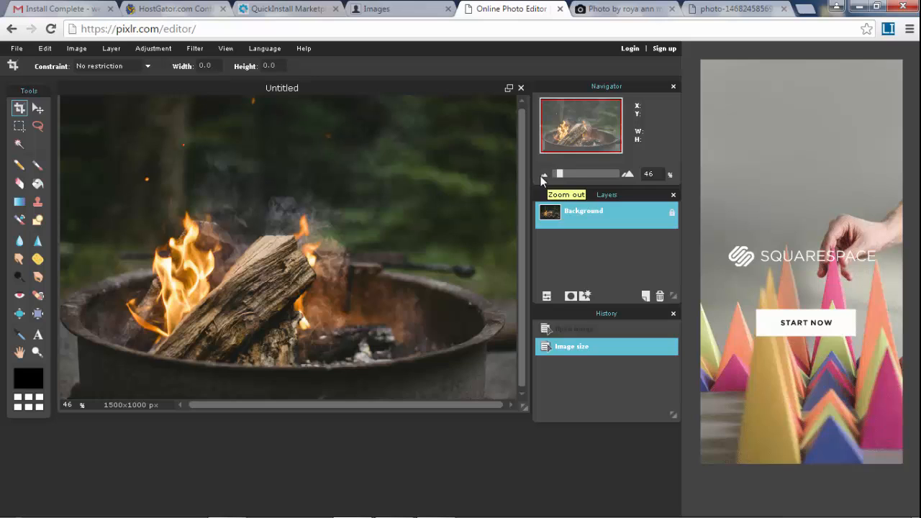
{"action": "left_click", "coordinate": [13, 49]}
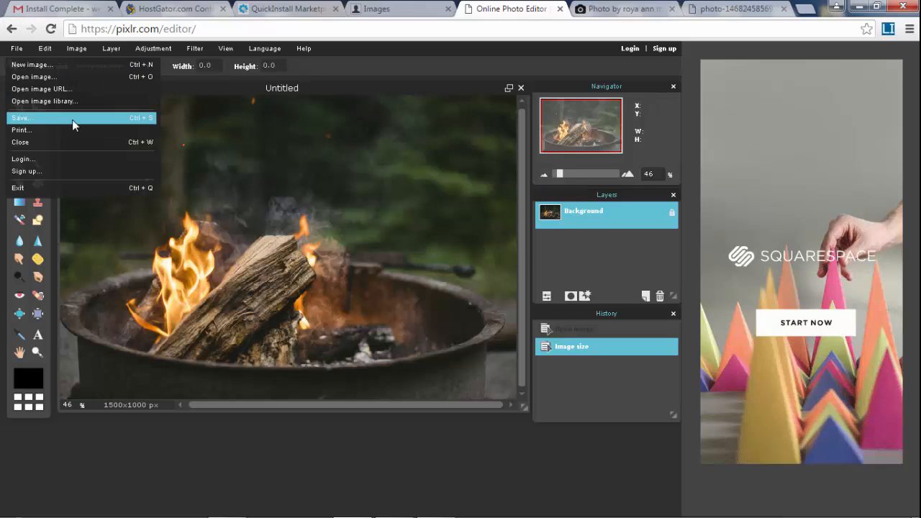
Save the image as JPEG at quality 75 (about 133 KB), cancelling the Windows Save As dialog.
{"action": "left_click", "coordinate": [72, 120]}
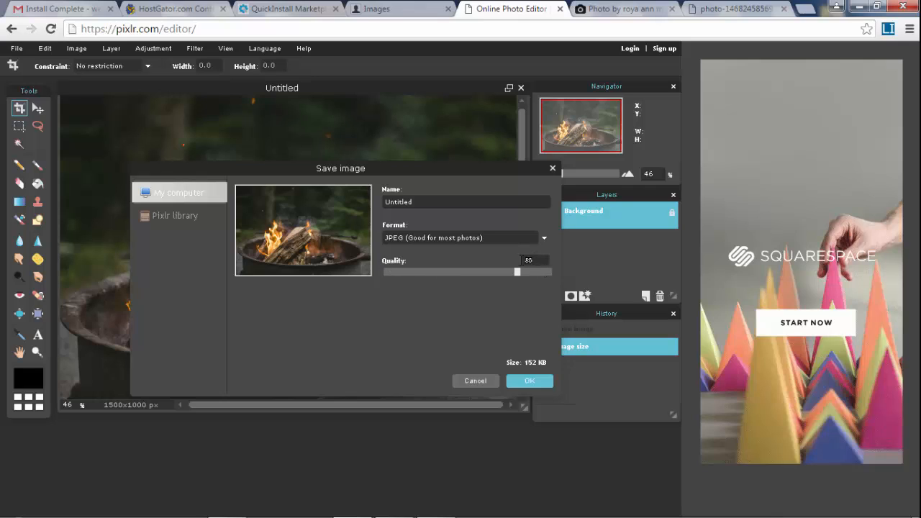
{"action": "key", "text": "BackSpace"}
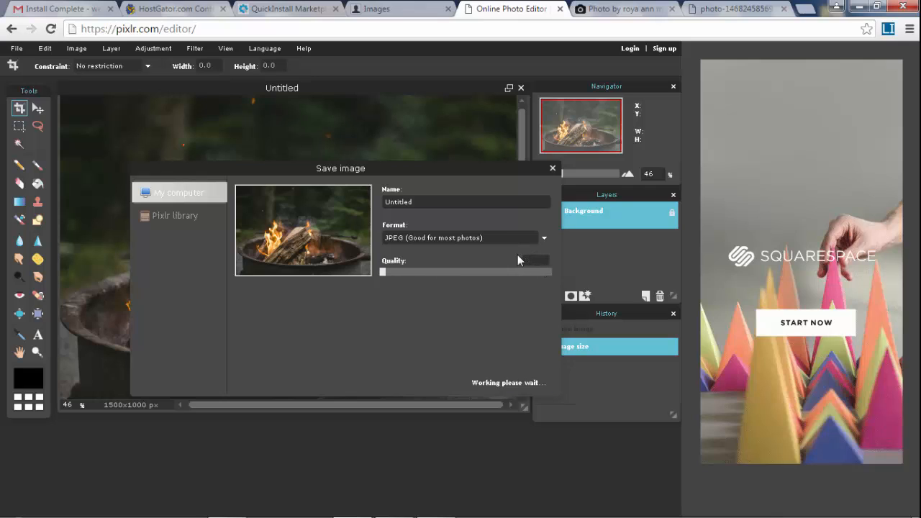
{"action": "type", "text": "75"}
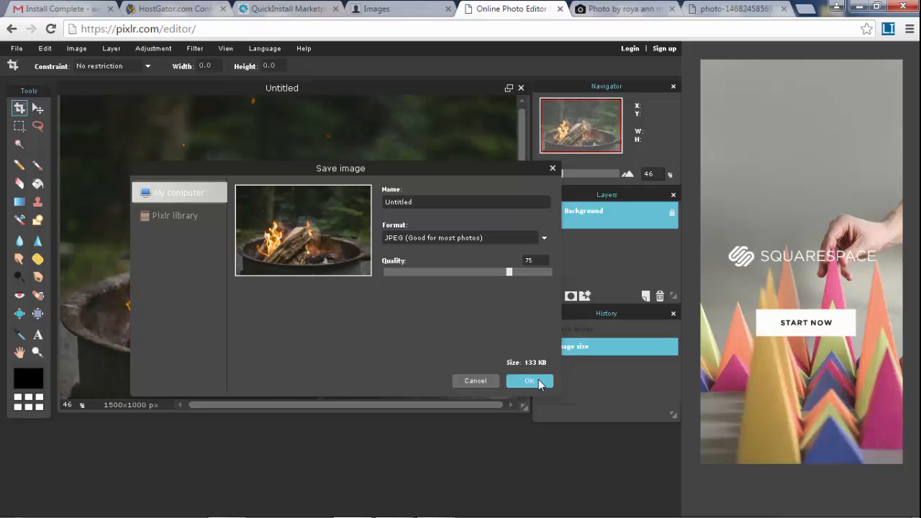
{"action": "left_click", "coordinate": [537, 381]}
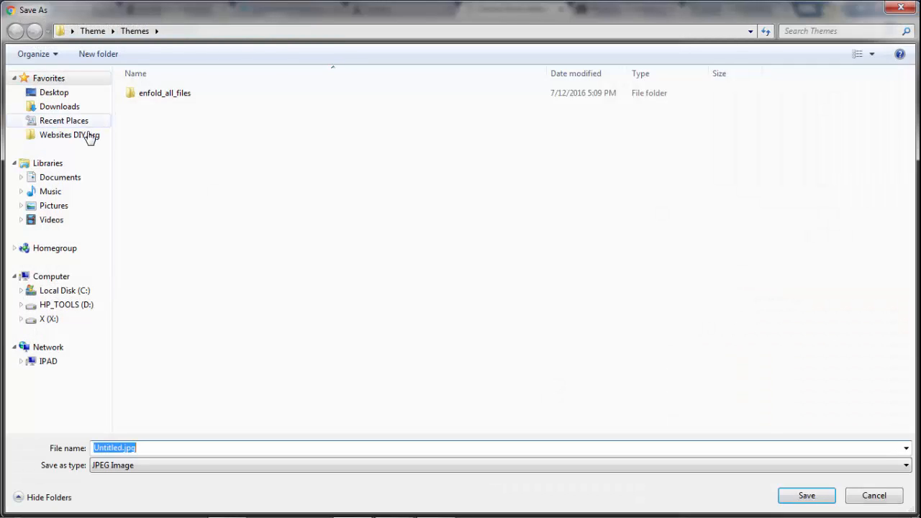
{"action": "left_click", "coordinate": [874, 495]}
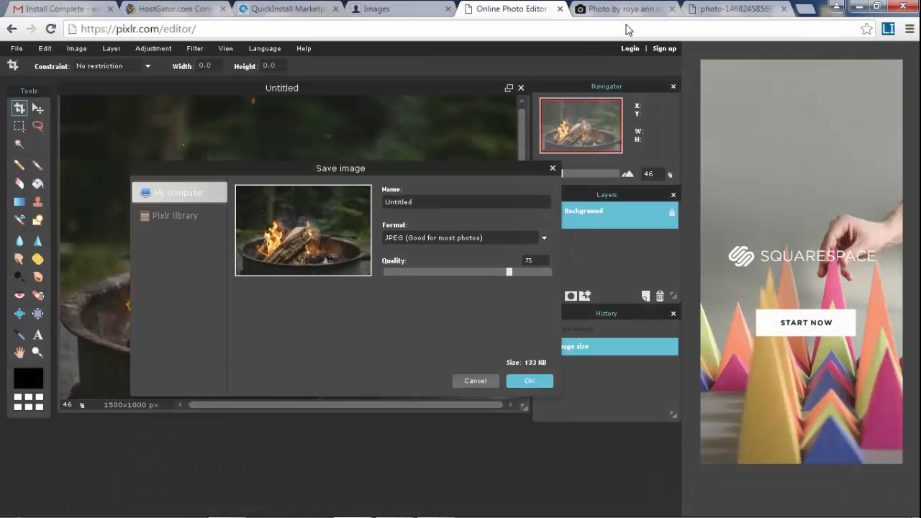
Go back from the campfire photo page to Unsplash's featured grid and scroll through it.
{"action": "left_click", "coordinate": [651, 9]}
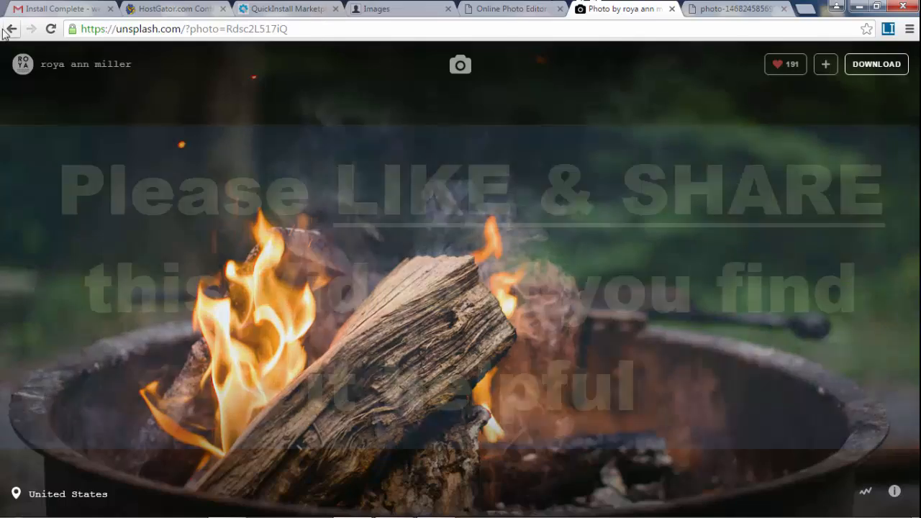
{"action": "left_click", "coordinate": [11, 28]}
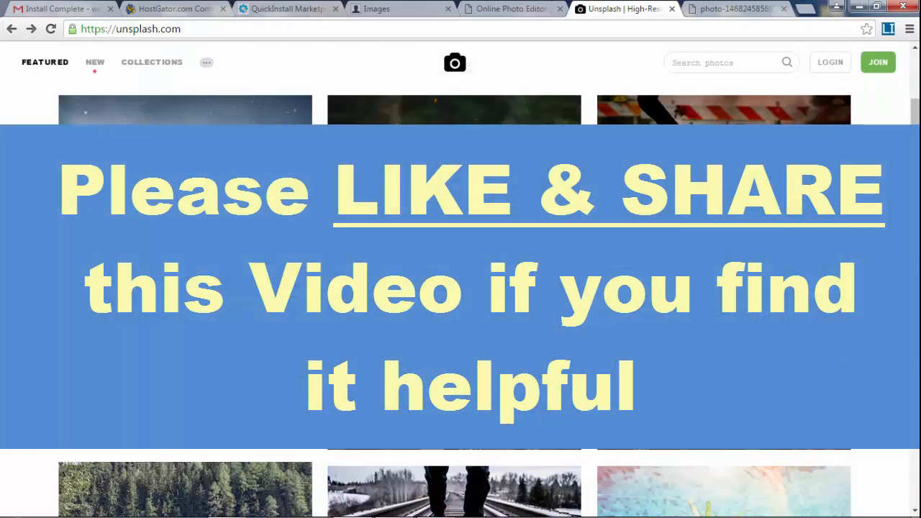
{"action": "left_click_drag", "start_coordinate": [915, 133], "coordinate": [914, 424]}
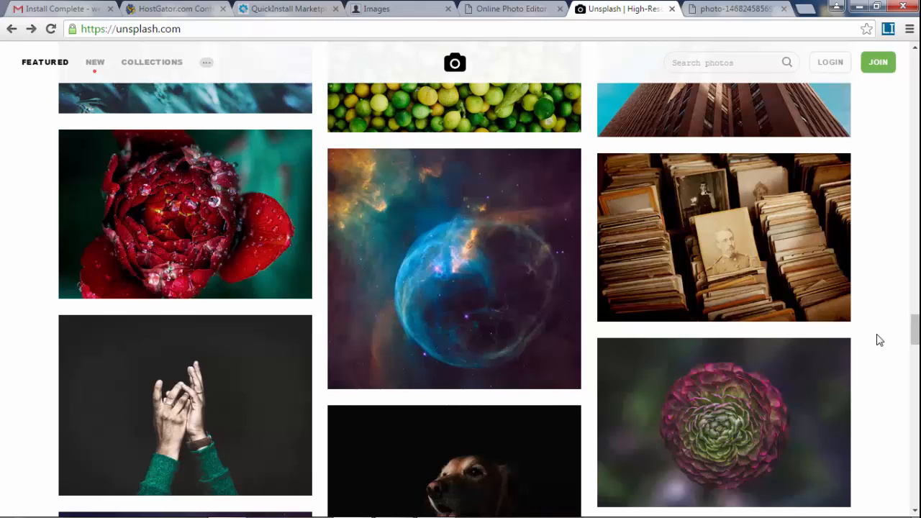
Switch to the Gmail 'Install Complete' email showing the WordPress 4.5.3 site and admin URLs.
{"action": "mouse_move", "coordinate": [767, 263]}
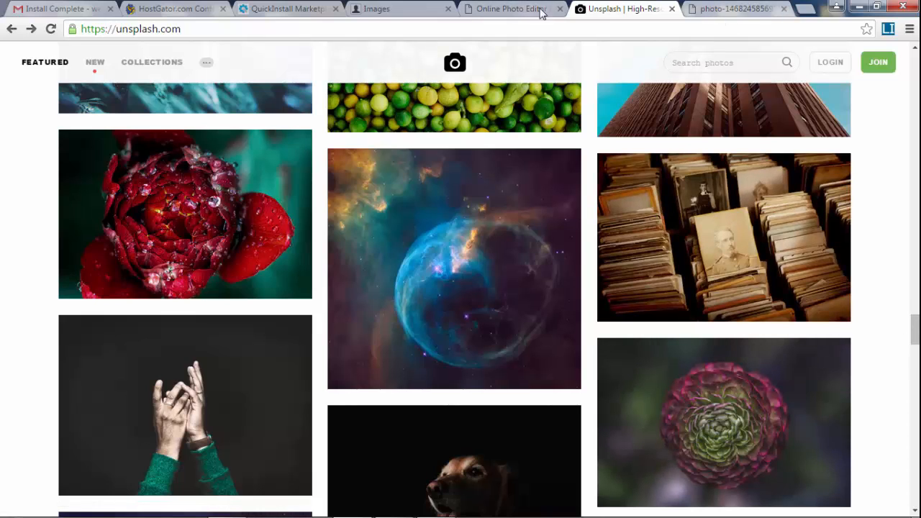
{"action": "left_click", "coordinate": [547, 30]}
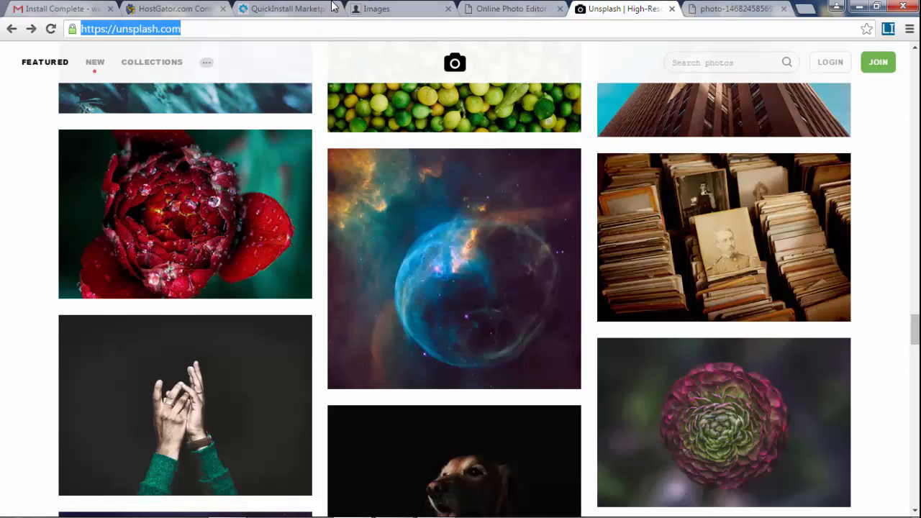
{"action": "left_click", "coordinate": [67, 9]}
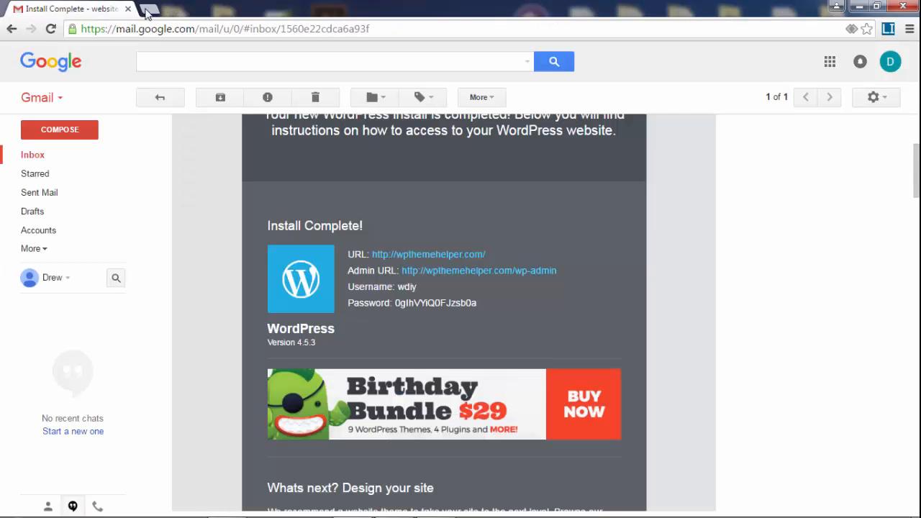
Load wpthemehelper.com/wp-admin/ in a new tab.
{"action": "left_click", "coordinate": [149, 9]}
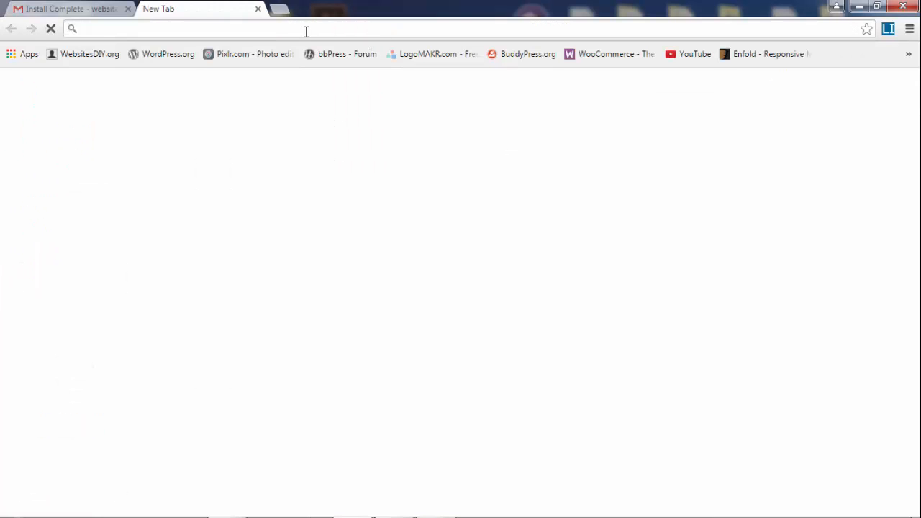
{"action": "type", "text": "wp"}
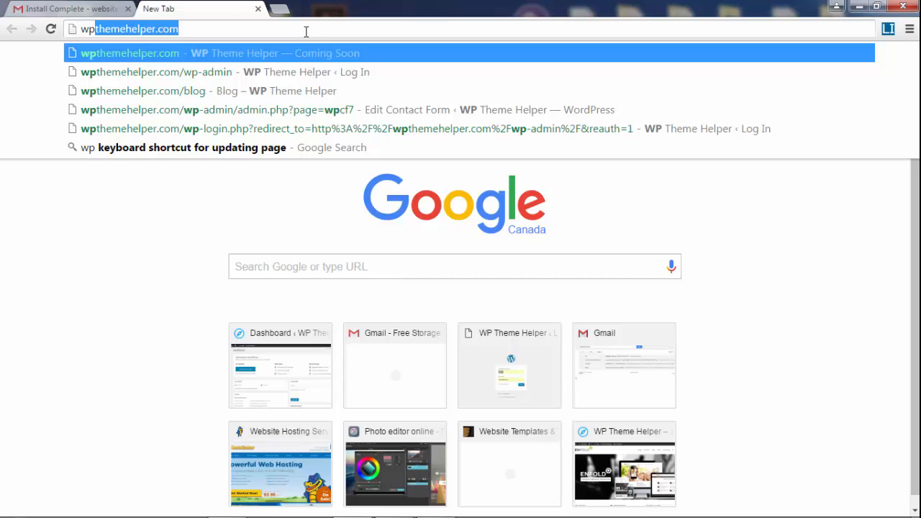
{"action": "type", "text": "them"}
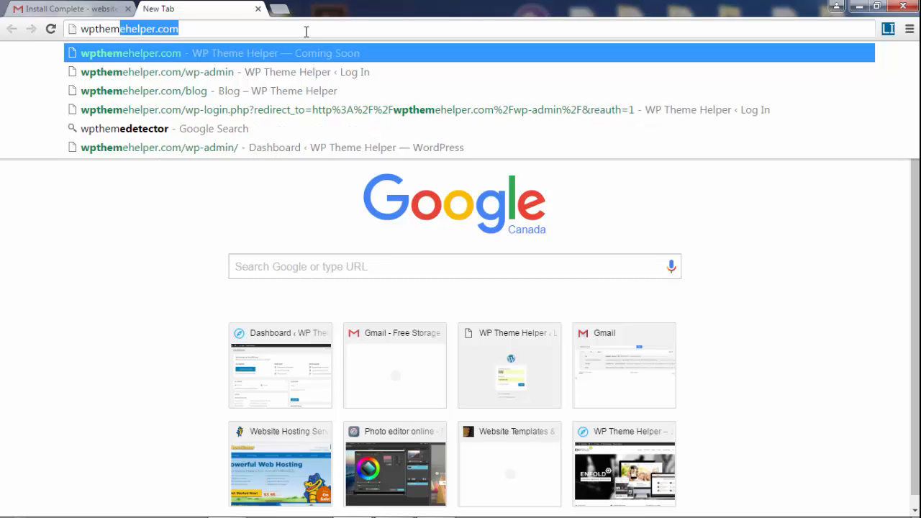
{"action": "type", "text": "ehelper.com/"}
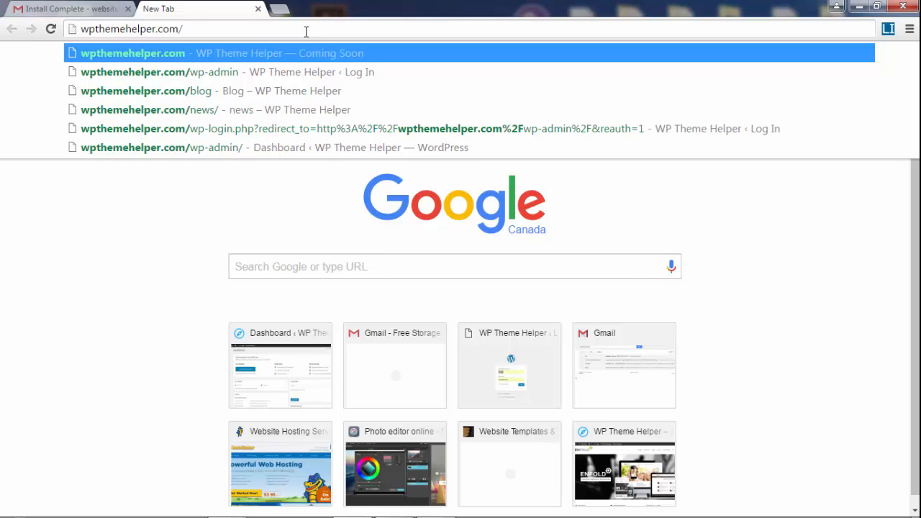
{"action": "type", "text": "wp-"}
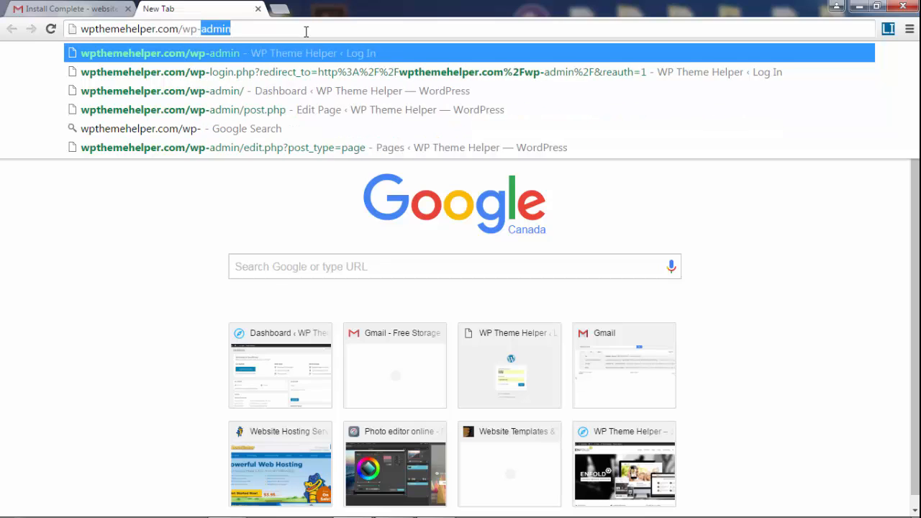
{"action": "type", "text": "admin/"}
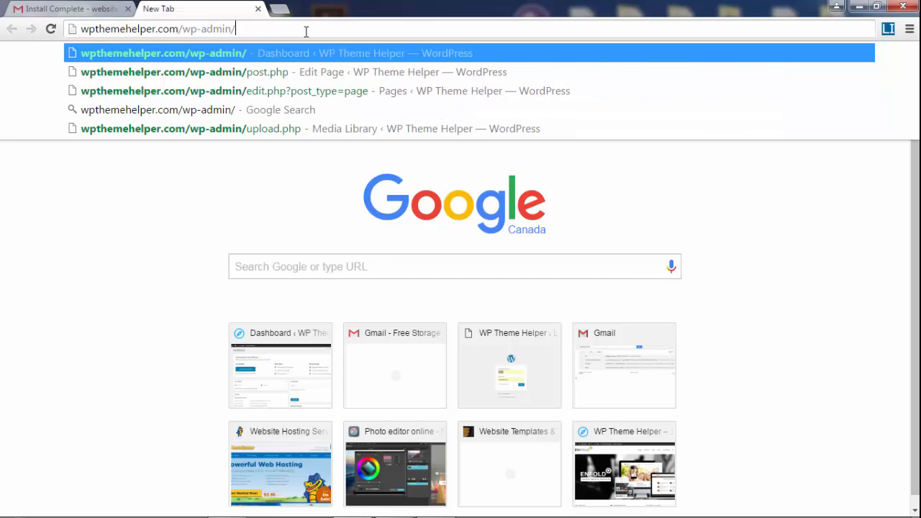
{"action": "key", "text": "Return"}
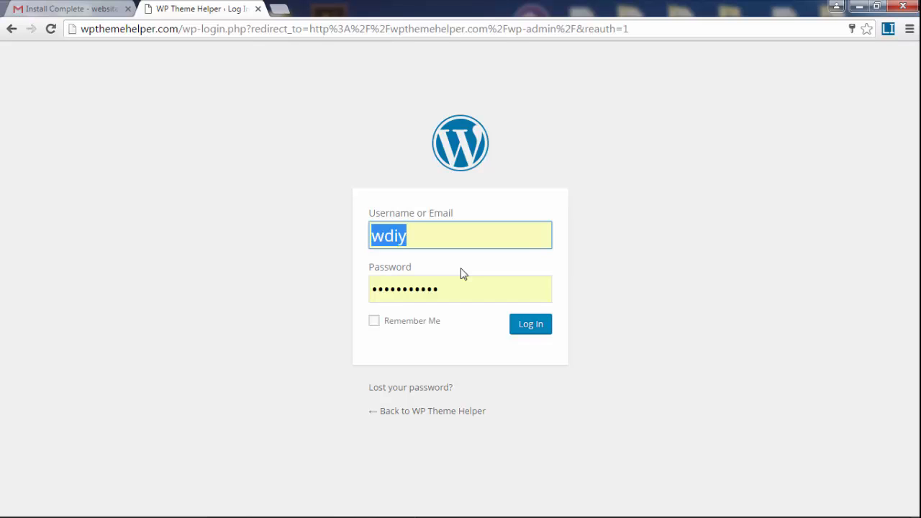
Check the prefilled login username and password against the install email's details.
{"action": "left_click", "coordinate": [437, 238]}
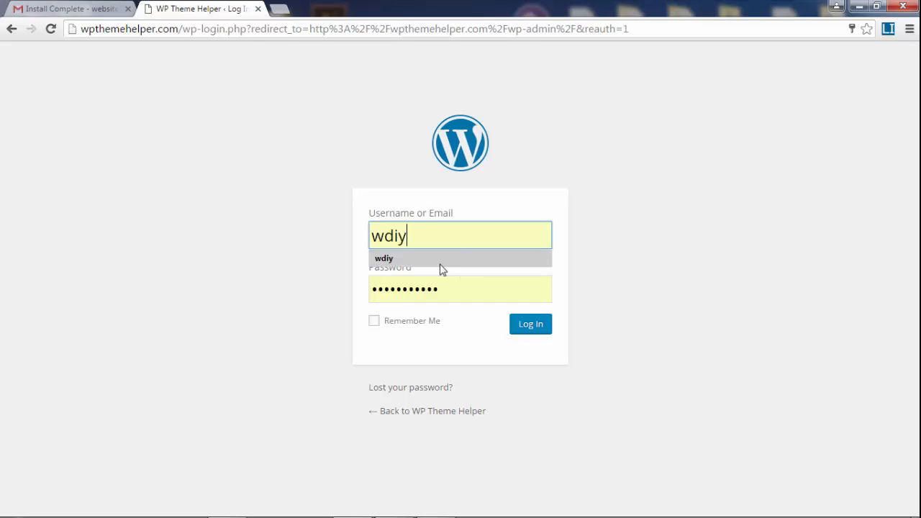
{"action": "left_click", "coordinate": [631, 228]}
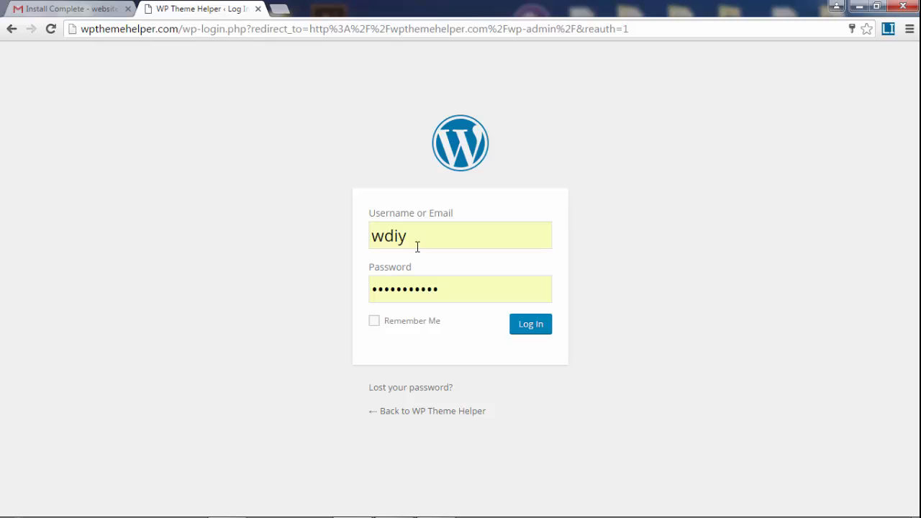
{"action": "left_click_drag", "start_coordinate": [416, 246], "coordinate": [350, 245]}
{"action": "left_click", "coordinate": [461, 243]}
{"action": "left_click", "coordinate": [338, 136]}
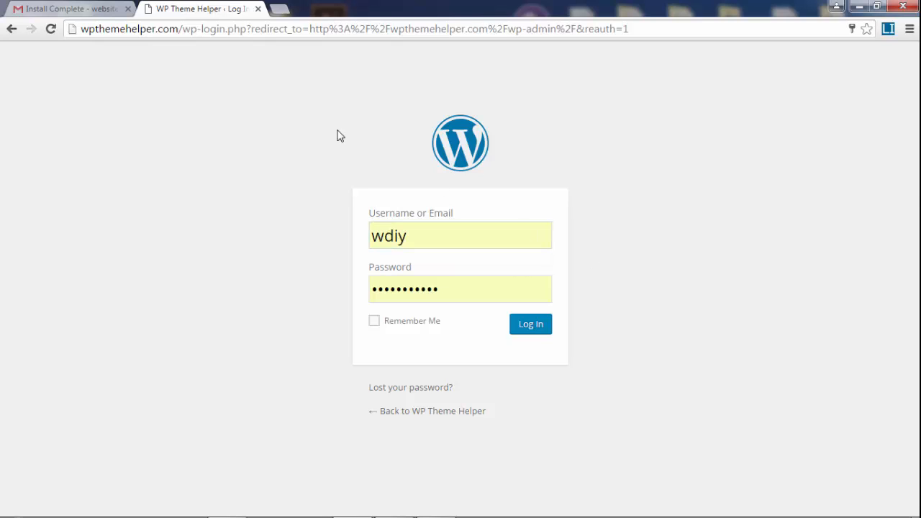
{"action": "left_click", "coordinate": [62, 10]}
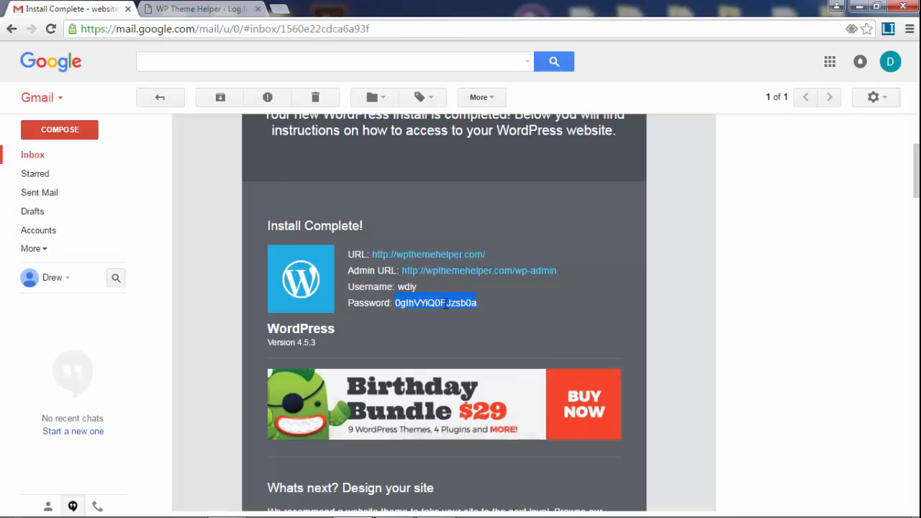
{"action": "left_click", "coordinate": [203, 9]}
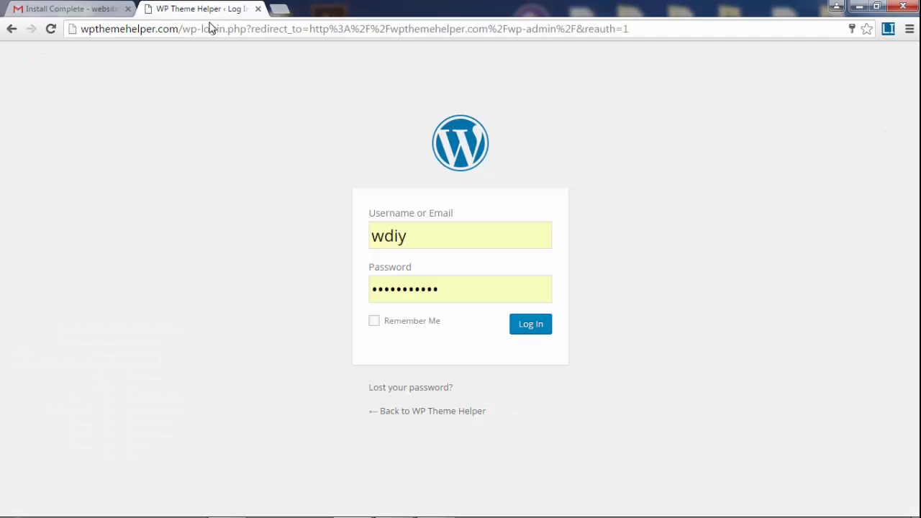
{"action": "left_click_drag", "start_coordinate": [479, 285], "coordinate": [315, 290]}
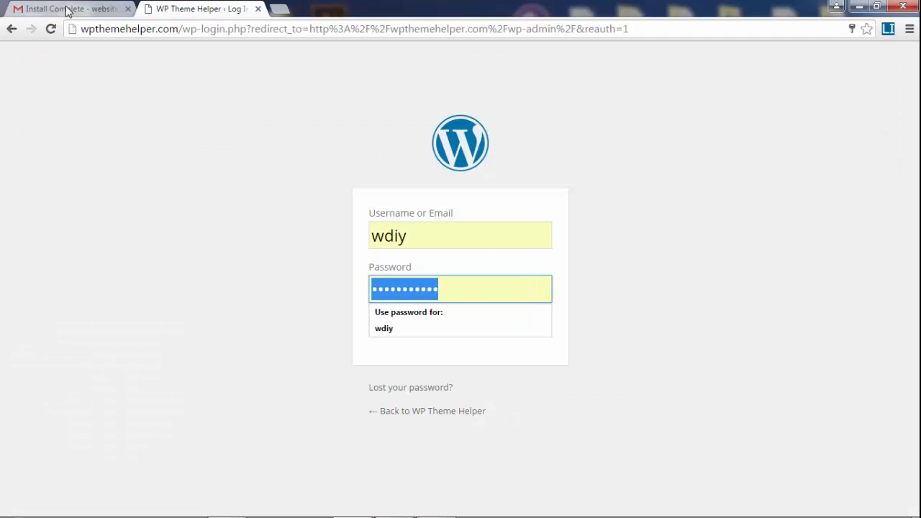
{"action": "left_click_drag", "start_coordinate": [471, 287], "coordinate": [310, 282]}
{"action": "left_click", "coordinate": [637, 256]}
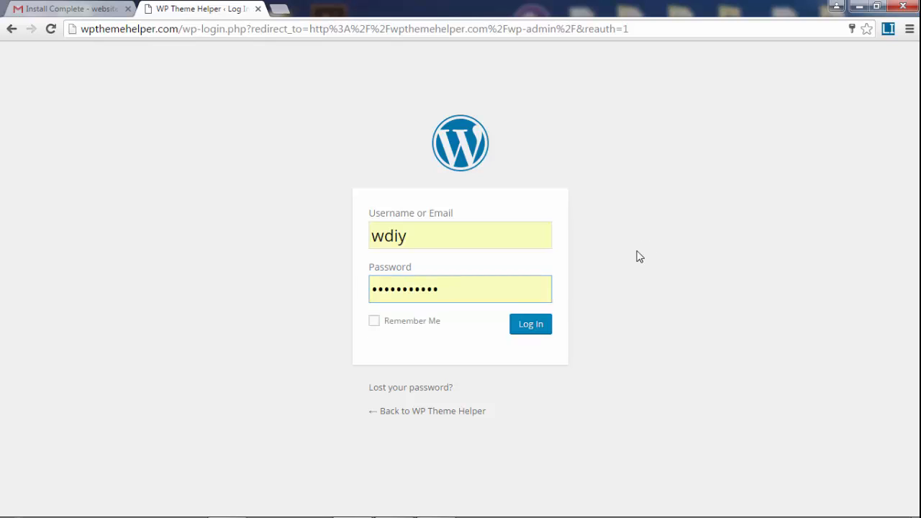
Tick Remember Me and log in to the WP Theme Helper admin.
{"action": "left_click", "coordinate": [87, 10]}
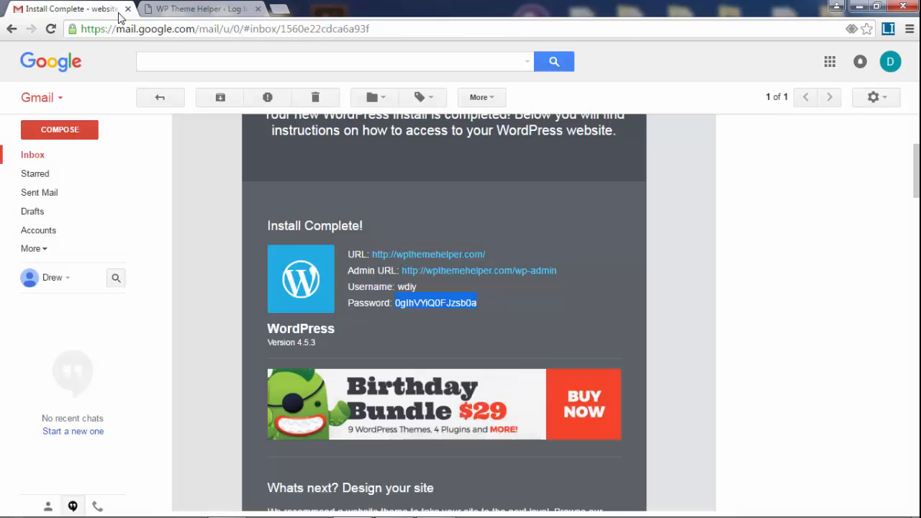
{"action": "left_click", "coordinate": [203, 9]}
{"action": "left_click", "coordinate": [423, 323]}
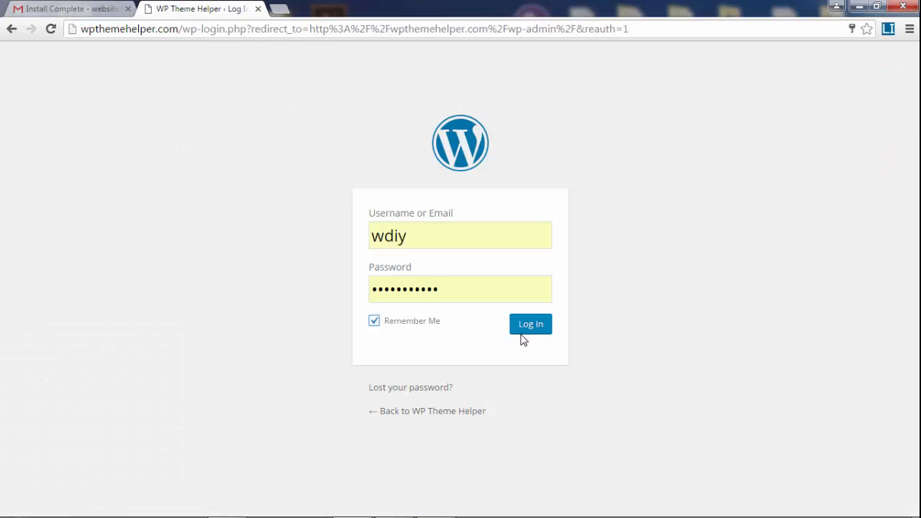
{"action": "left_click", "coordinate": [530, 330]}
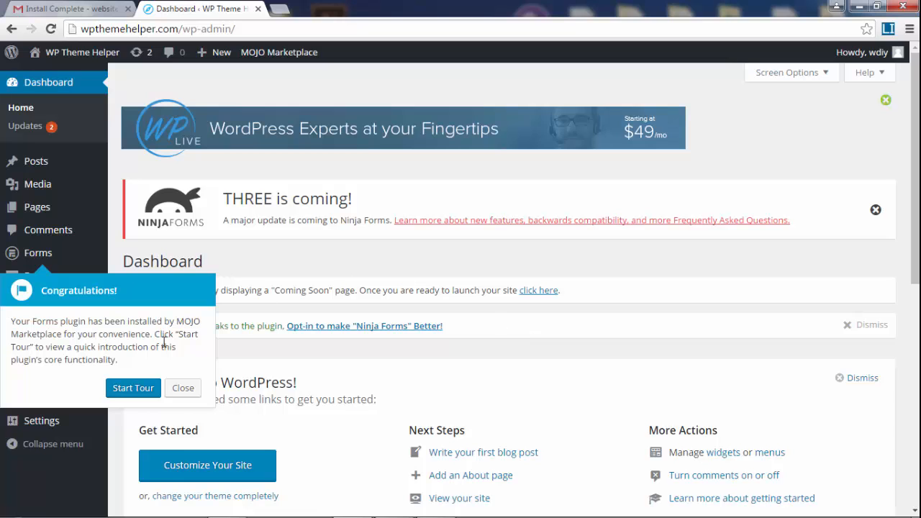
Close the Forms tour popup and dismiss both Ninja Forms notices.
{"action": "left_click", "coordinate": [183, 387]}
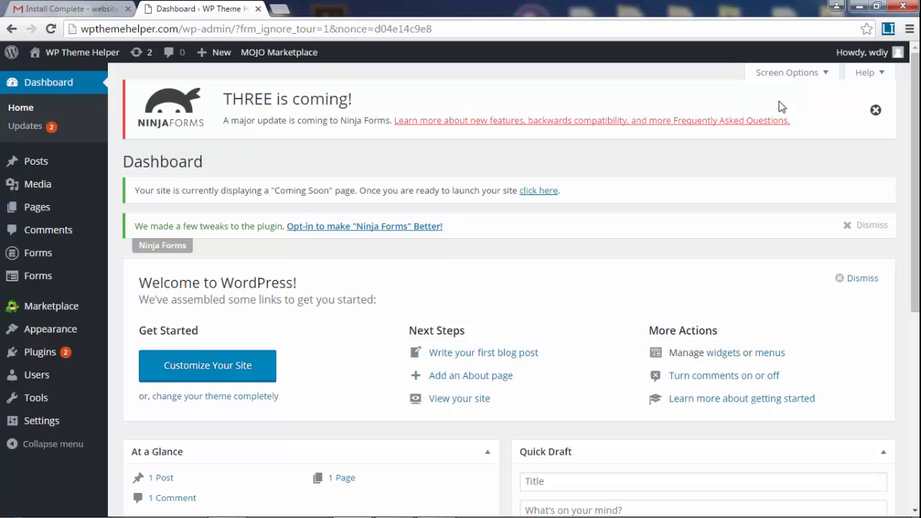
{"action": "left_click", "coordinate": [875, 110]}
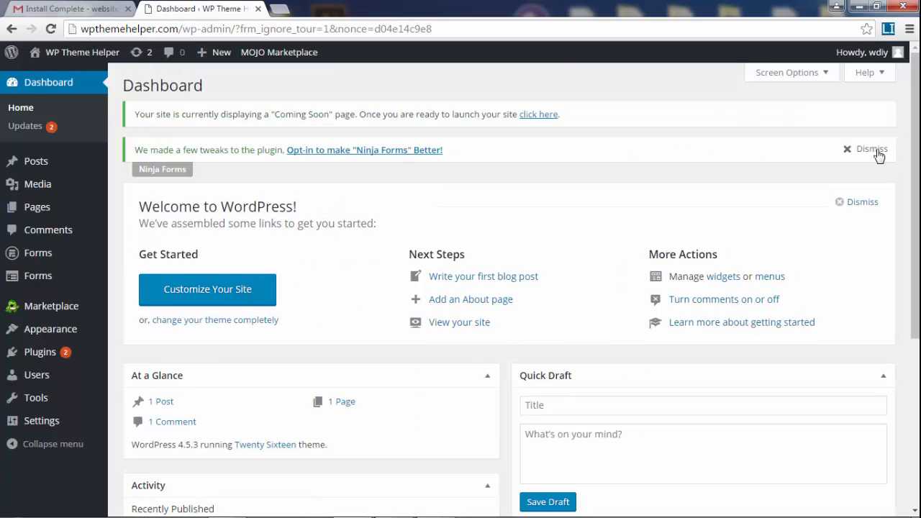
{"action": "left_click", "coordinate": [875, 150]}
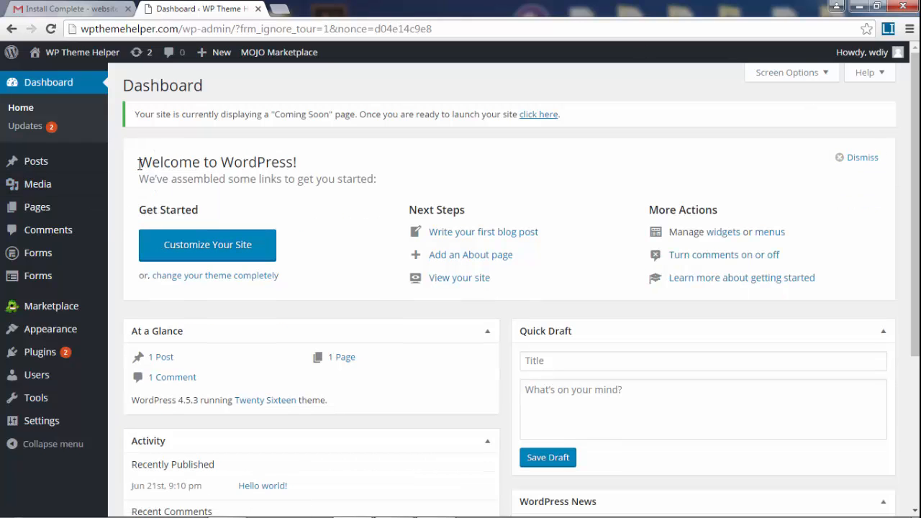
Browse the Dashboard's Welcome panel and Quick Draft box without saving a draft.
{"action": "left_click_drag", "start_coordinate": [146, 164], "coordinate": [287, 164]}
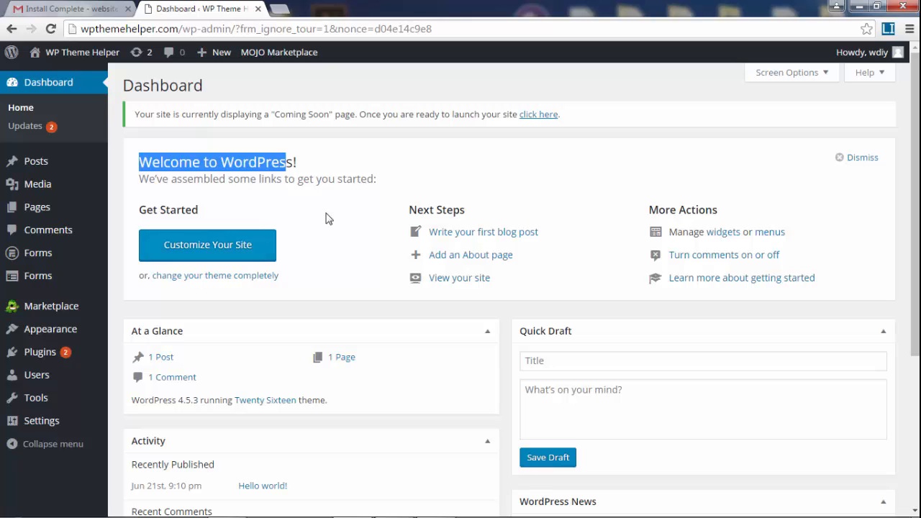
{"action": "left_click", "coordinate": [344, 167]}
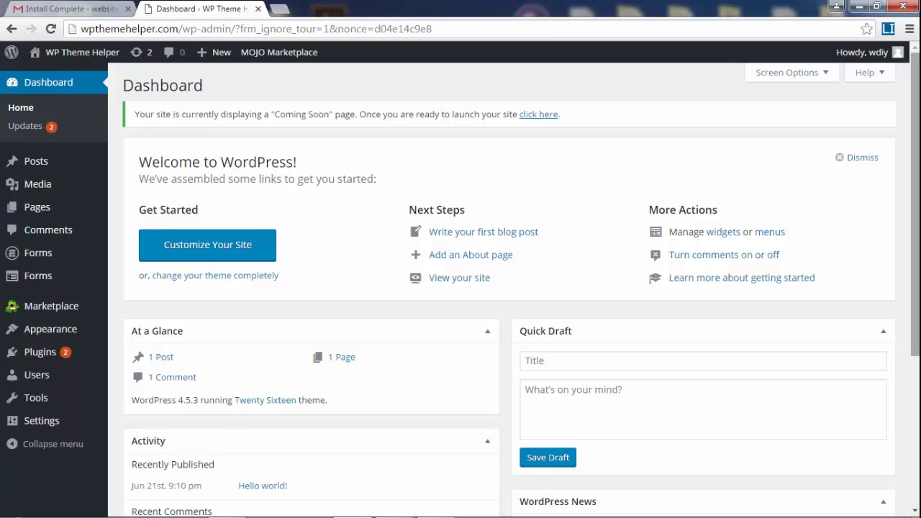
{"action": "left_click_drag", "start_coordinate": [915, 202], "coordinate": [915, 304]}
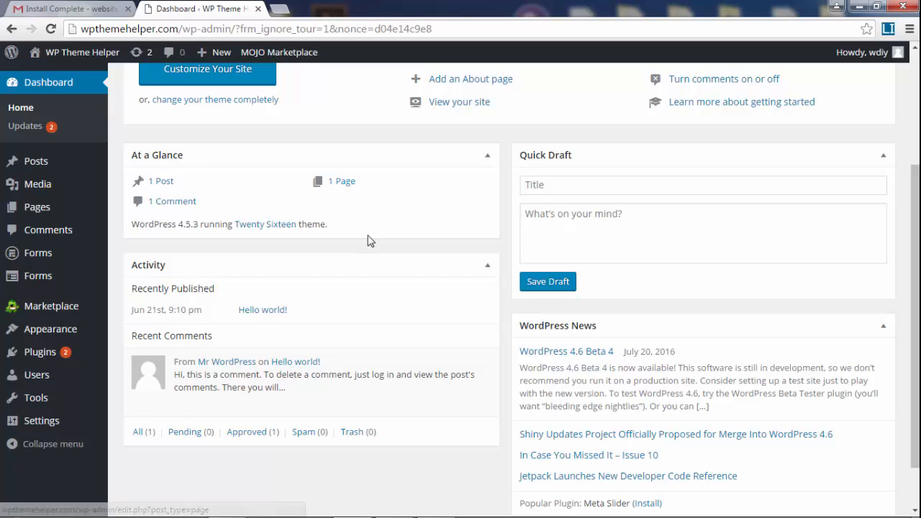
{"action": "scroll", "coordinate": [384, 233], "scroll_direction": "up", "scroll_amount": 2}
{"action": "scroll", "coordinate": [383, 233], "scroll_direction": "up", "scroll_amount": 1}
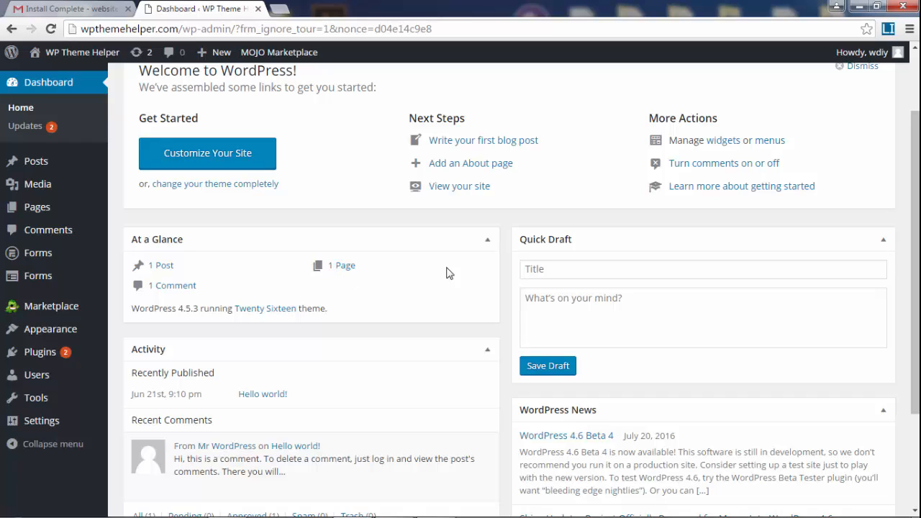
{"action": "left_click", "coordinate": [550, 268]}
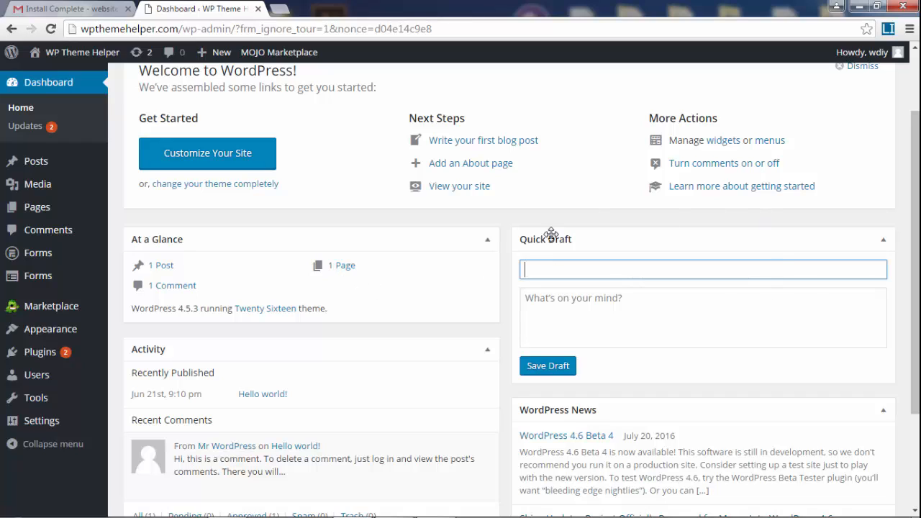
{"action": "left_click", "coordinate": [614, 321]}
{"action": "scroll", "coordinate": [711, 265], "scroll_direction": "down", "scroll_amount": 3}
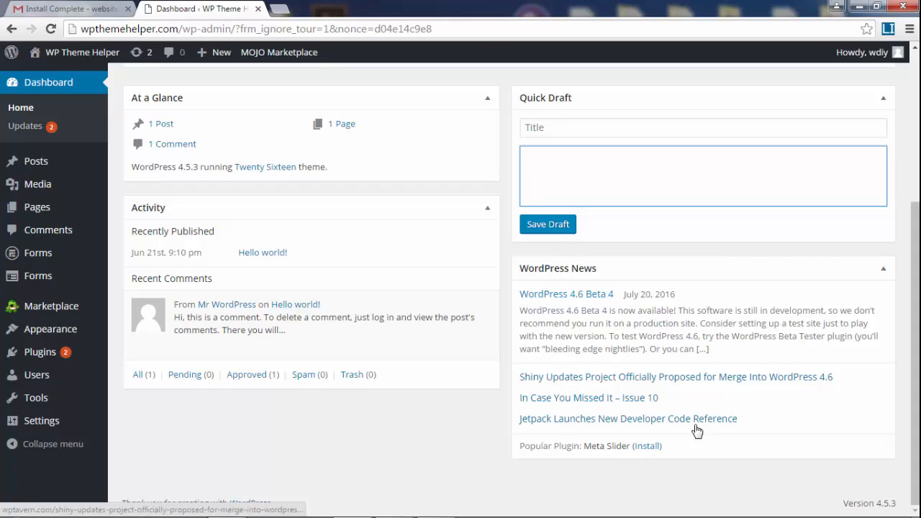
{"action": "scroll", "coordinate": [651, 377], "scroll_direction": "up", "scroll_amount": 3}
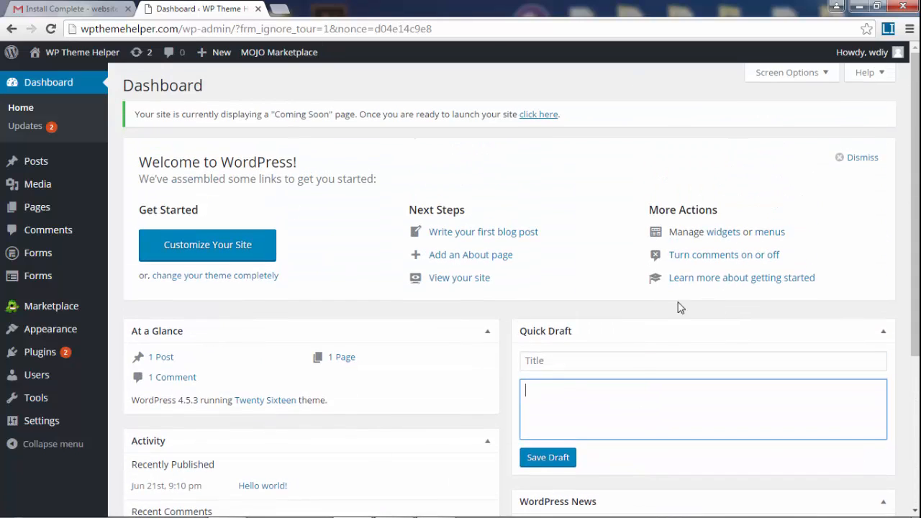
{"action": "left_click", "coordinate": [592, 290]}
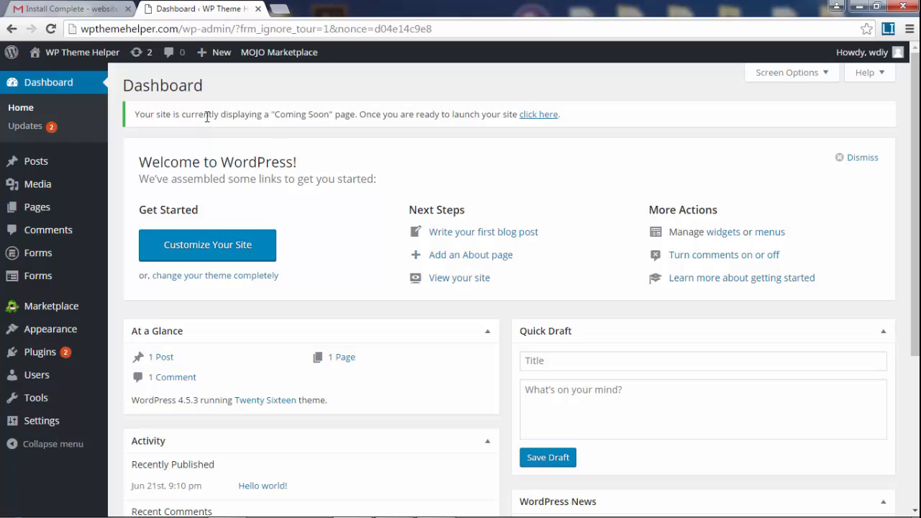
Check WordPress Updates: core 4.5.3 is current; Formidable and Ninja Forms have plugin updates.
{"action": "left_click", "coordinate": [23, 134]}
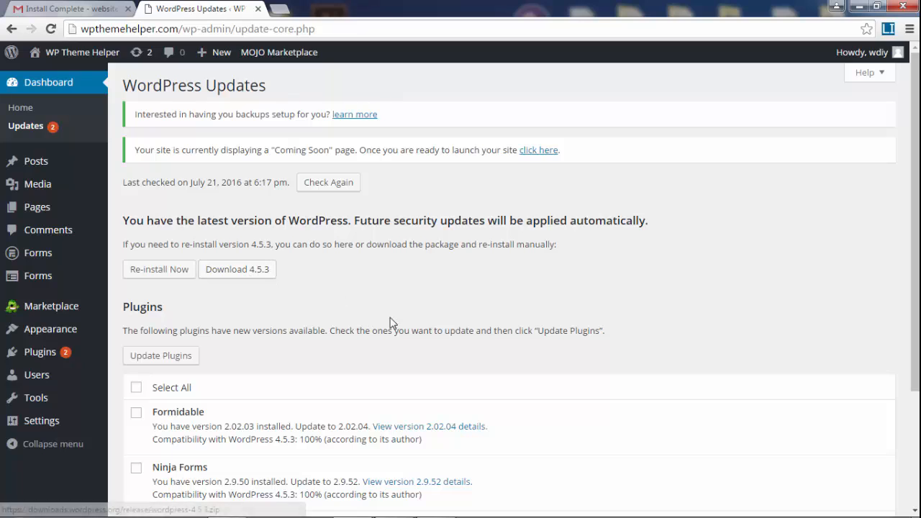
{"action": "left_click_drag", "start_coordinate": [616, 157], "coordinate": [236, 115]}
{"action": "left_click", "coordinate": [560, 134]}
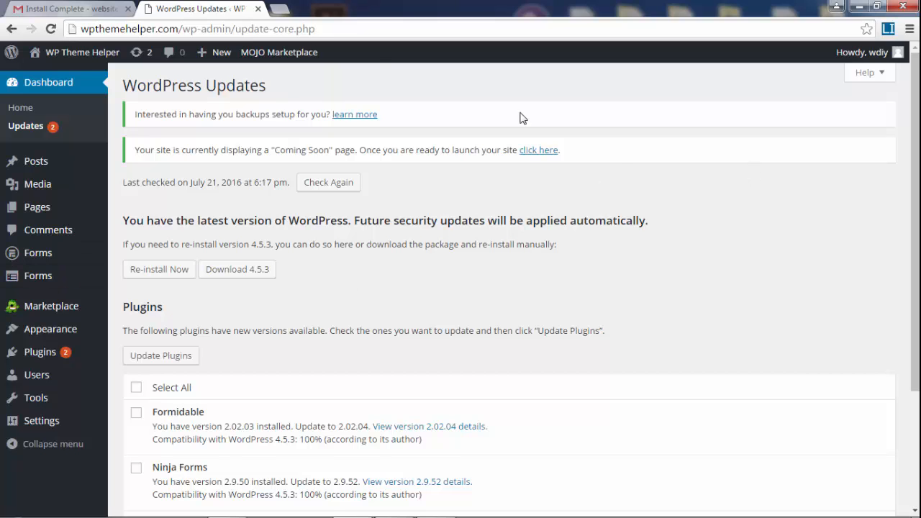
{"action": "scroll", "coordinate": [421, 293], "scroll_direction": "down", "scroll_amount": 3}
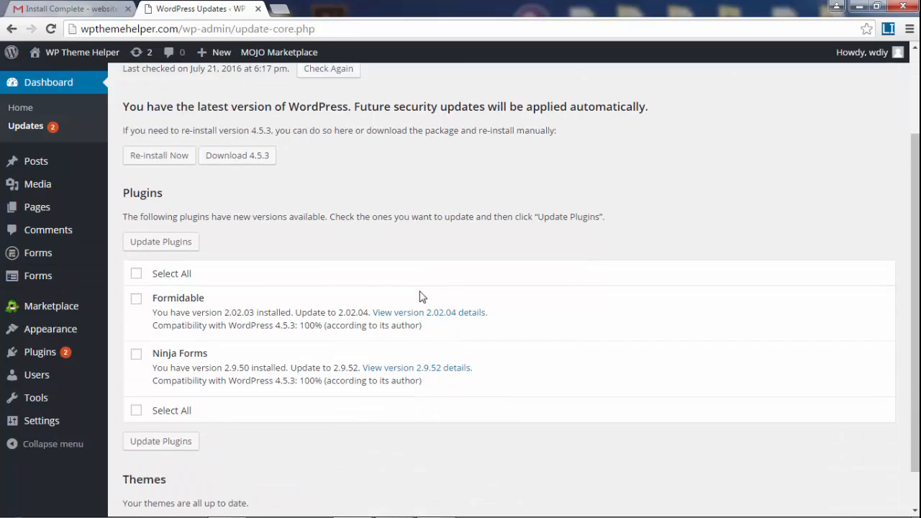
{"action": "scroll", "coordinate": [421, 292], "scroll_direction": "up", "scroll_amount": 3}
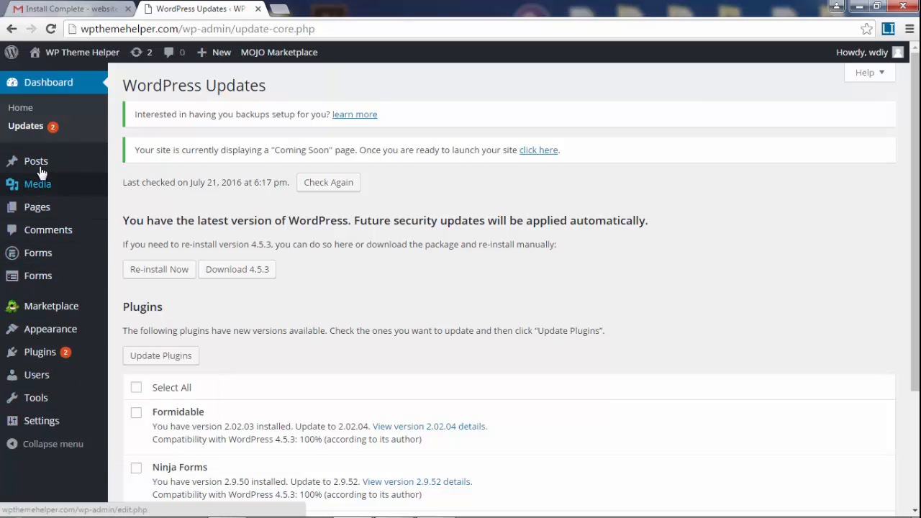
{"action": "mouse_move", "coordinate": [29, 163]}
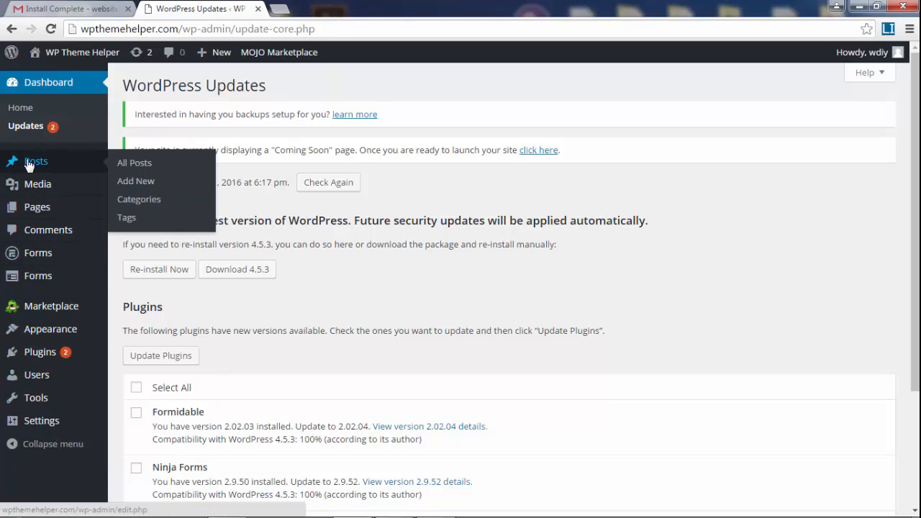
Look through the 'Hello world!' post in Edit Post, then view the empty Media Library.
{"action": "left_click", "coordinate": [132, 163]}
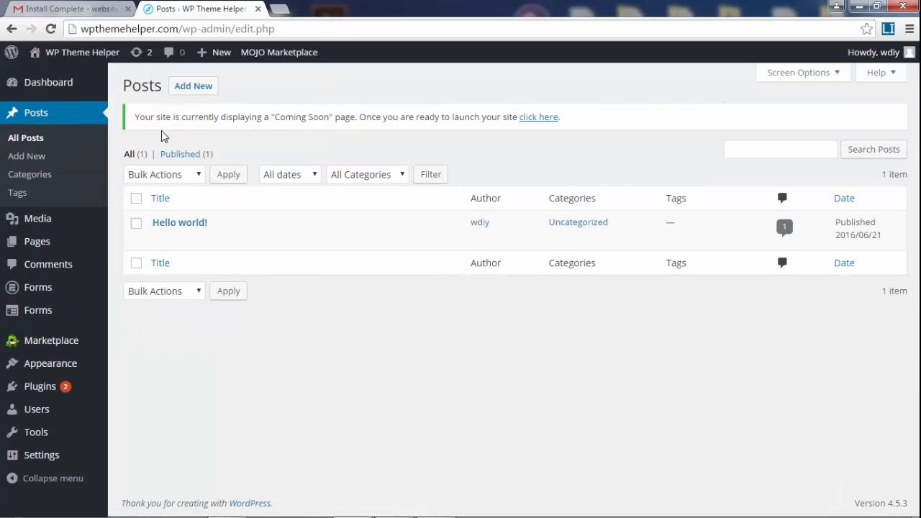
{"action": "left_click", "coordinate": [179, 223]}
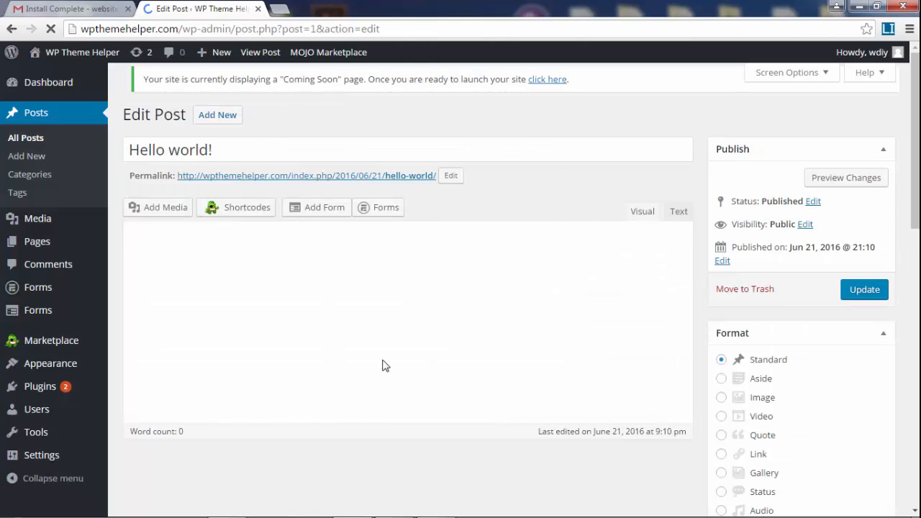
{"action": "scroll", "coordinate": [918, 195], "scroll_direction": "down", "scroll_amount": 5}
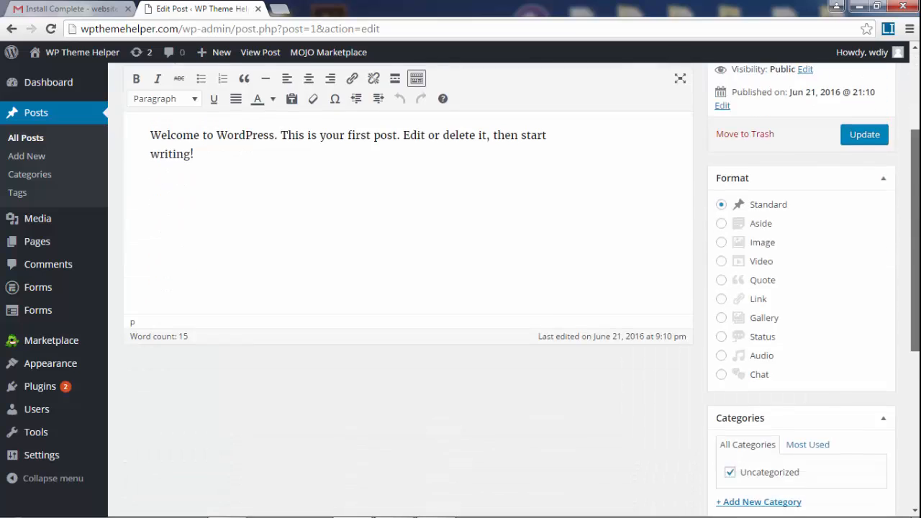
{"action": "scroll", "coordinate": [918, 194], "scroll_direction": "up", "scroll_amount": 5}
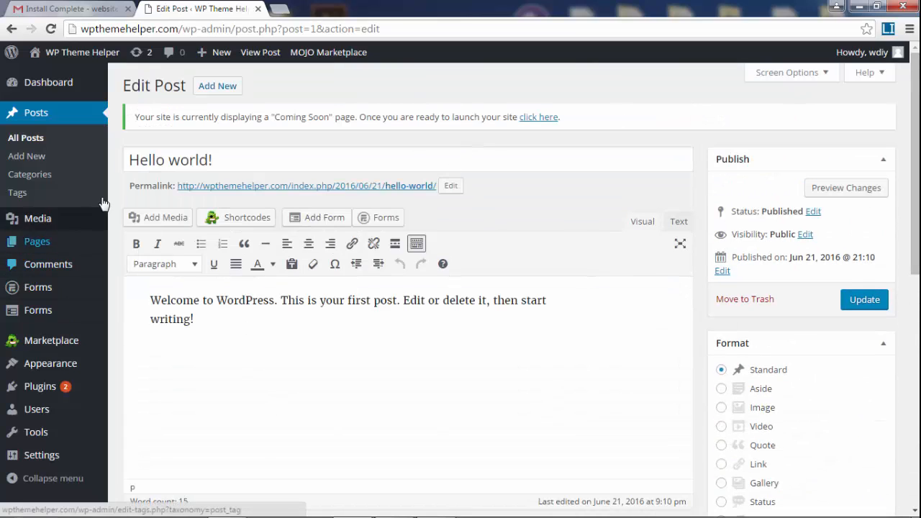
{"action": "left_click", "coordinate": [37, 219]}
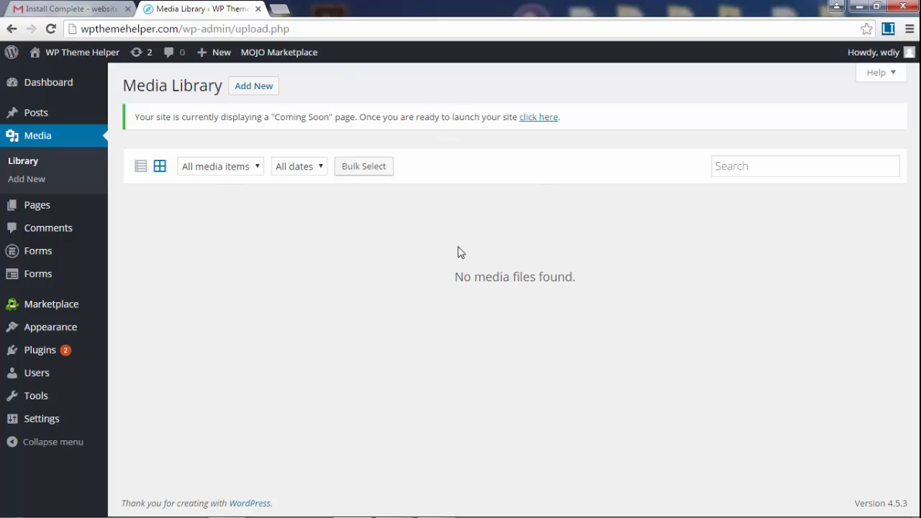
Try the media search box, then list All Pages: Sample Page and draft ninja_forms_preview_page.
{"action": "left_click", "coordinate": [780, 166]}
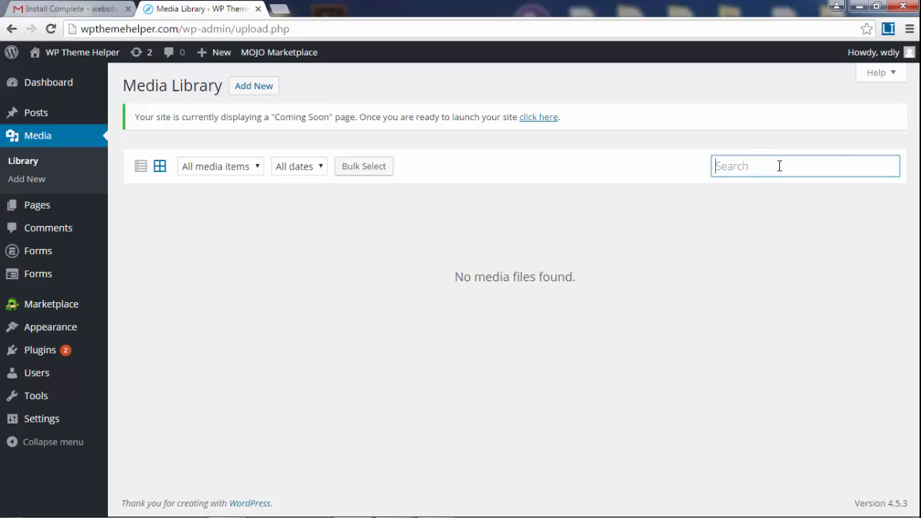
{"action": "mouse_move", "coordinate": [41, 214]}
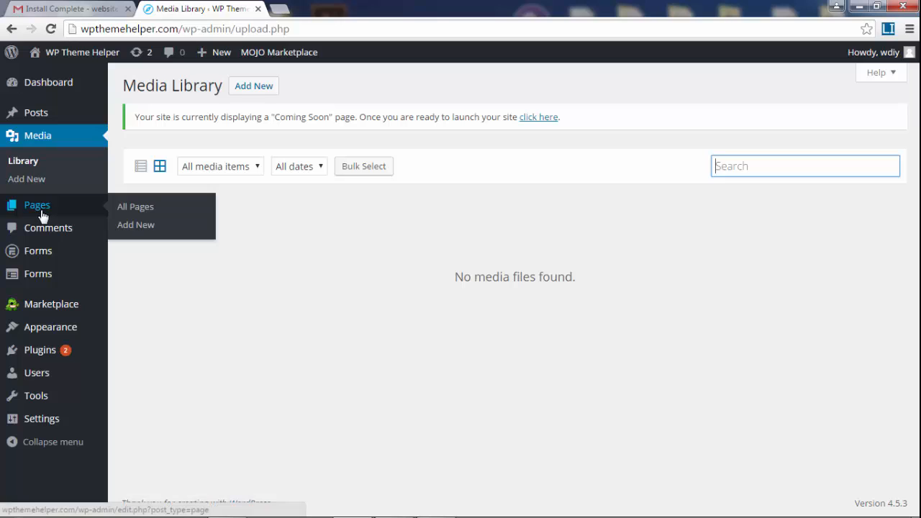
{"action": "left_click", "coordinate": [41, 210]}
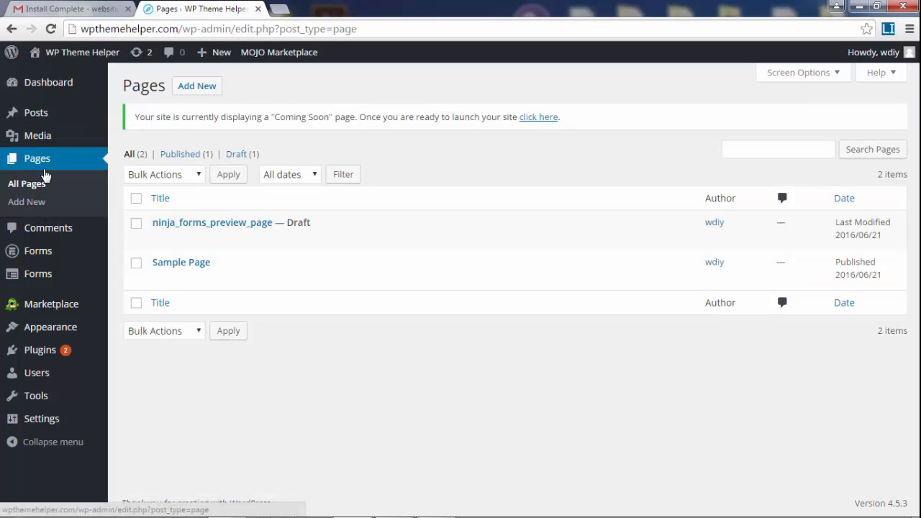
{"action": "mouse_move", "coordinate": [47, 127]}
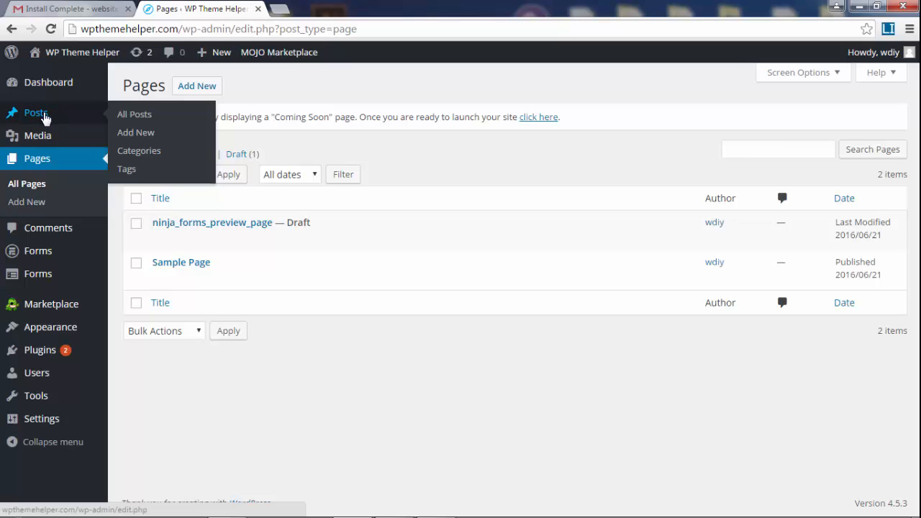
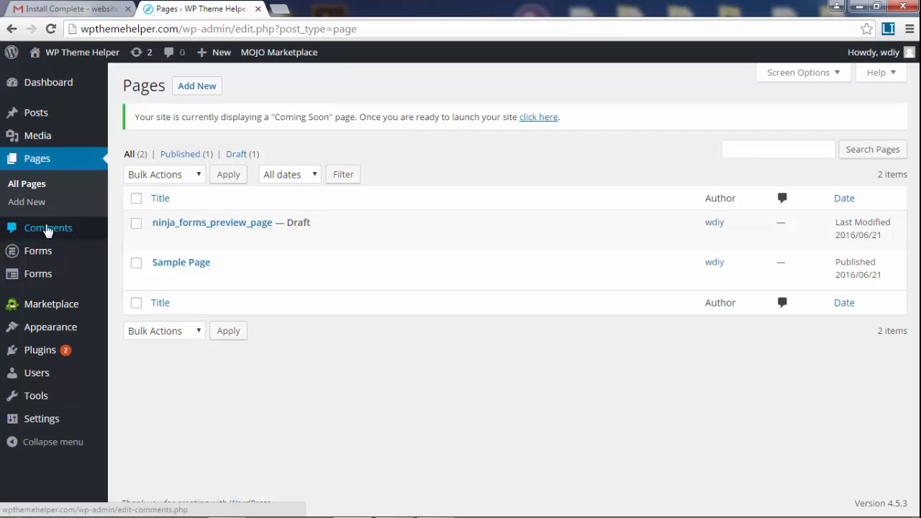
Look over the Comments list and the installed Plugins list.
{"action": "left_click", "coordinate": [72, 230]}
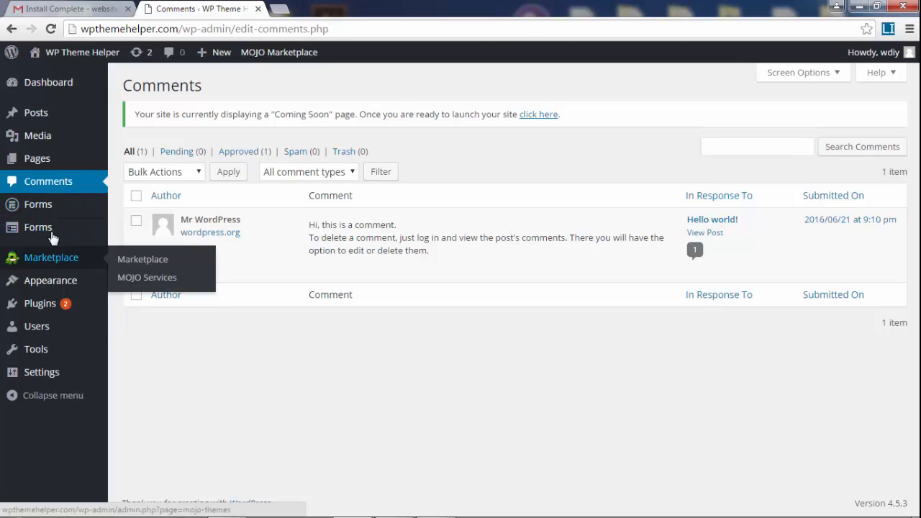
{"action": "mouse_move", "coordinate": [41, 285]}
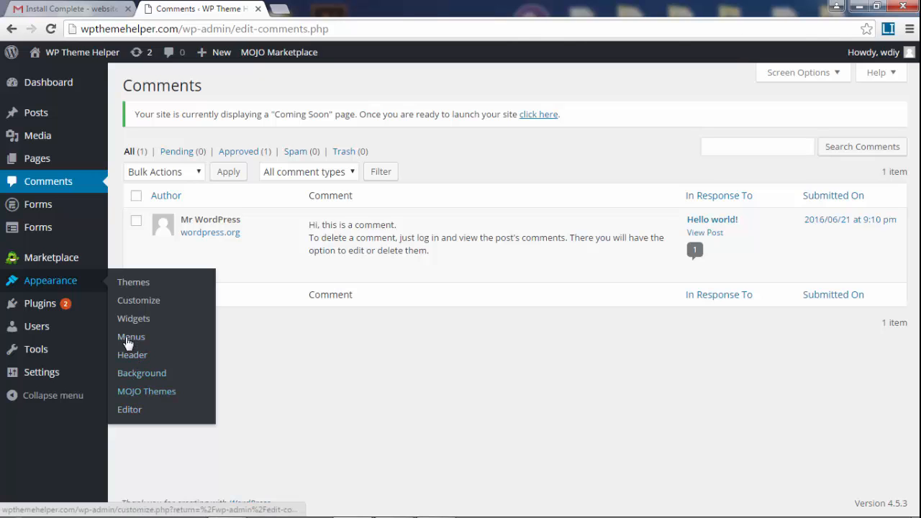
{"action": "left_click", "coordinate": [33, 305]}
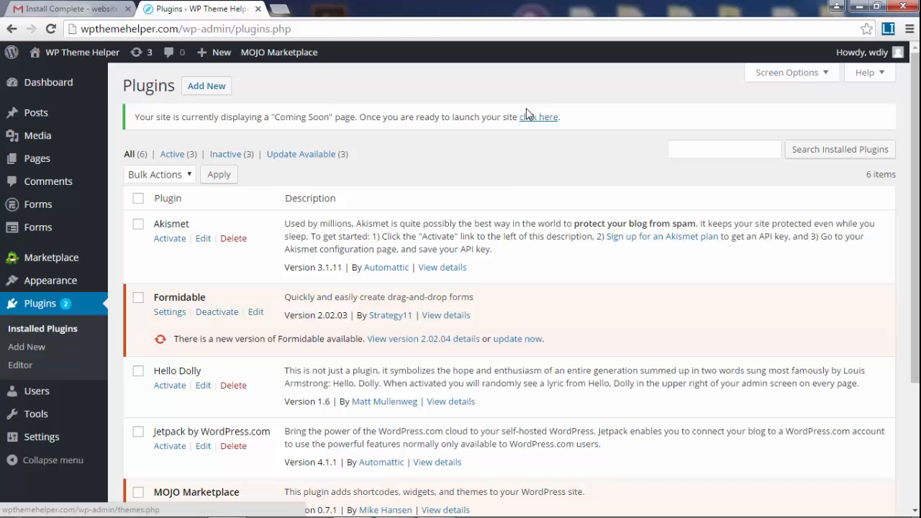
{"action": "left_click", "coordinate": [702, 149]}
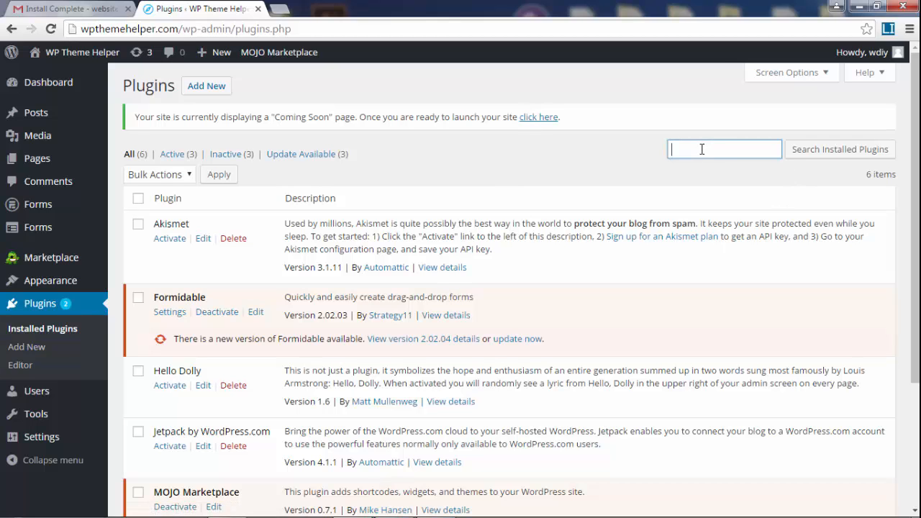
{"action": "scroll", "coordinate": [576, 252], "scroll_direction": "down", "scroll_amount": 3}
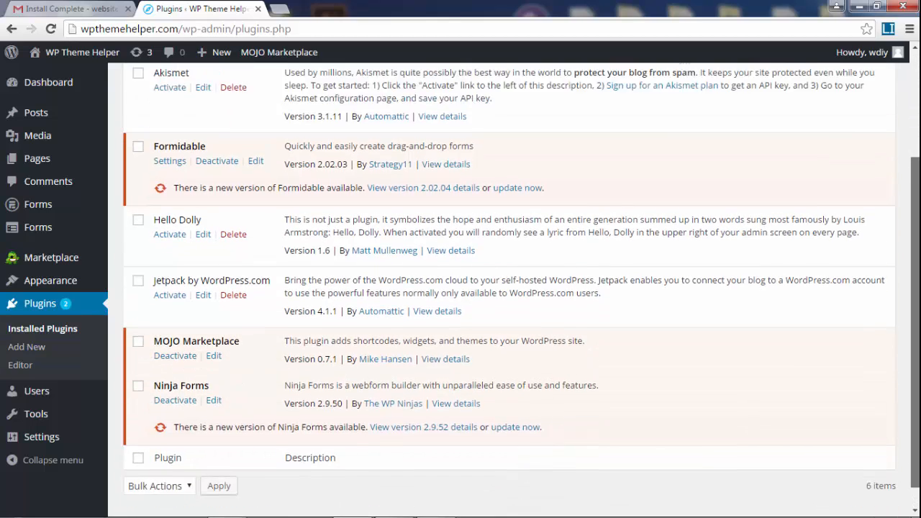
{"action": "scroll", "coordinate": [360, 144], "scroll_direction": "up", "scroll_amount": 3}
Visit Add Plugins, then the Users list showing one Administrator account.
{"action": "left_click", "coordinate": [207, 86]}
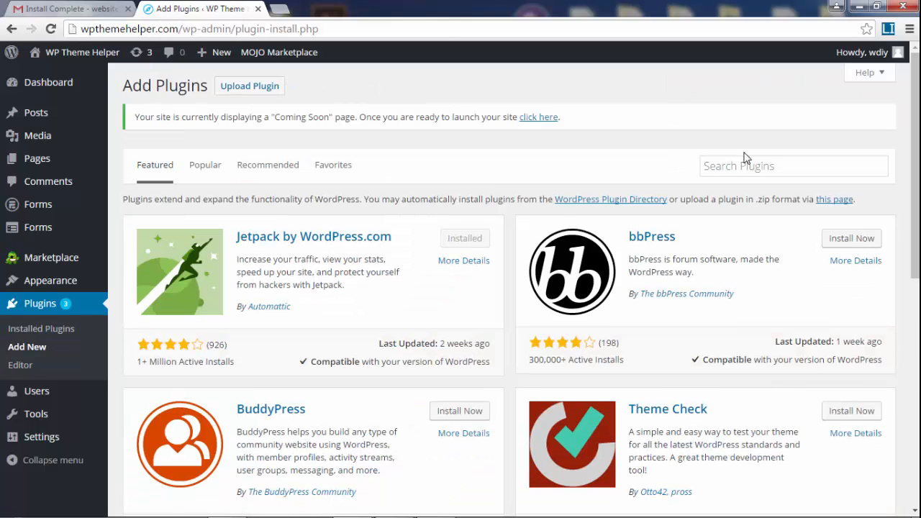
{"action": "left_click", "coordinate": [745, 166]}
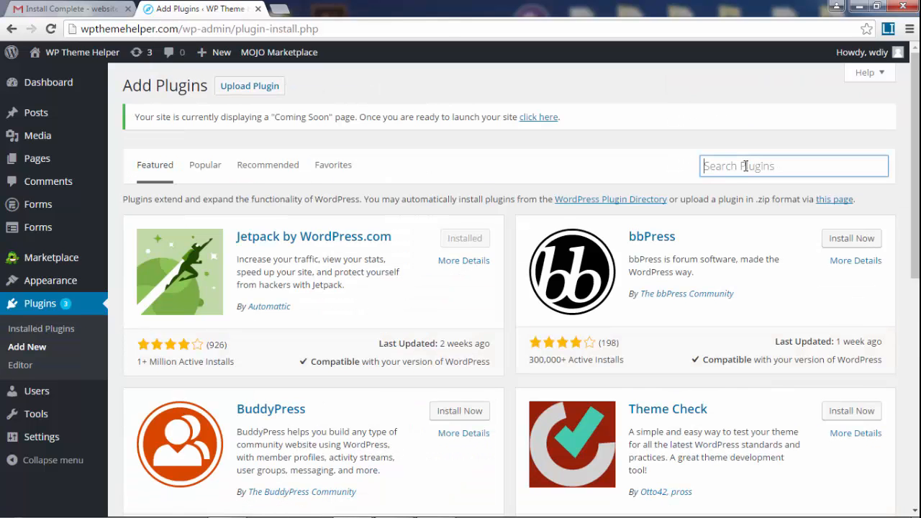
{"action": "left_click", "coordinate": [47, 392]}
{"action": "mouse_move", "coordinate": [192, 220]}
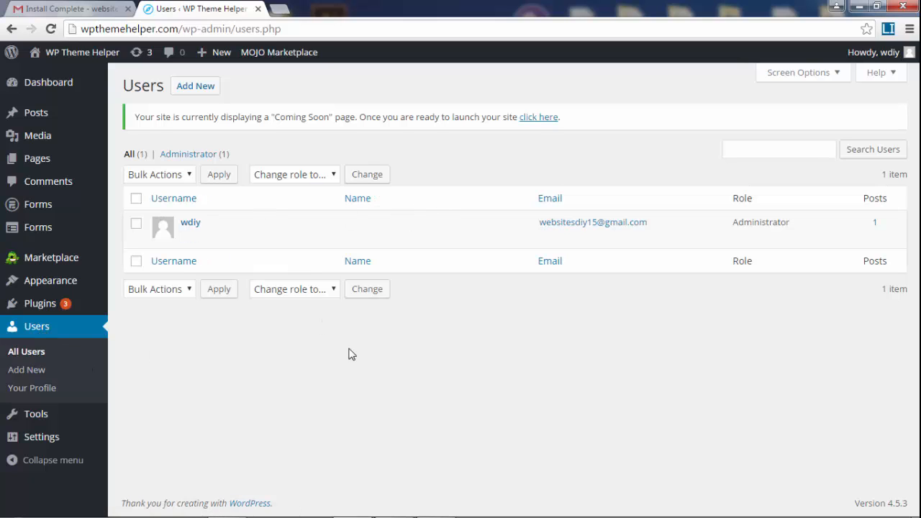
Check the Tools page, then General Settings showing site title WP Theme Helper.
{"action": "left_click", "coordinate": [36, 414]}
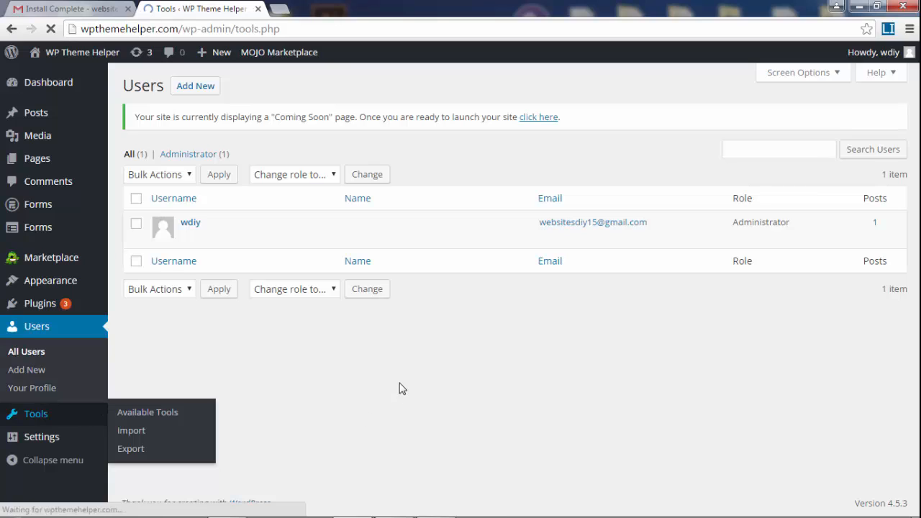
{"action": "scroll", "coordinate": [29, 379], "scroll_direction": "down", "scroll_amount": 1}
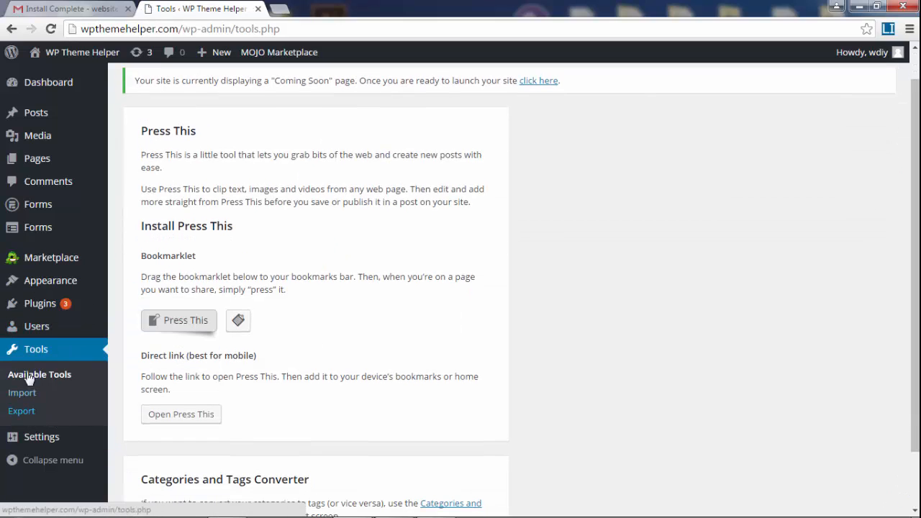
{"action": "left_click", "coordinate": [32, 441]}
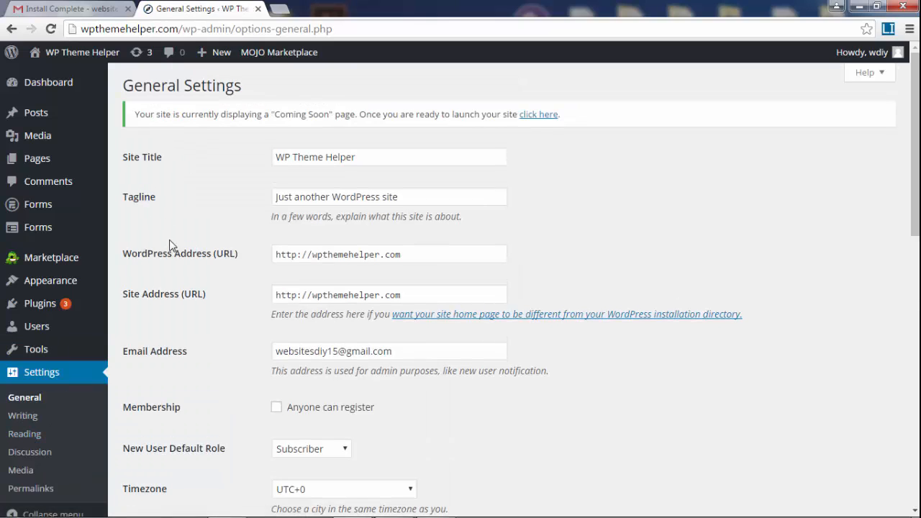
{"action": "scroll", "coordinate": [61, 403], "scroll_direction": "down", "scroll_amount": 3}
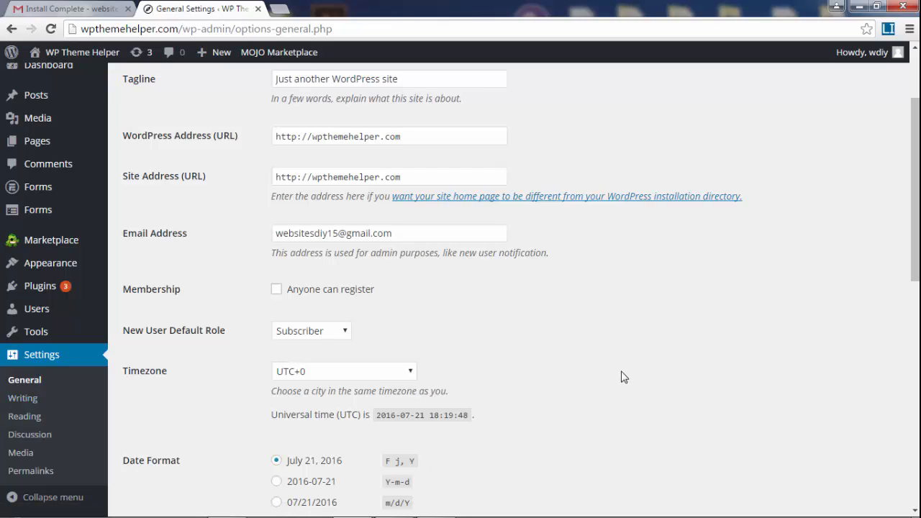
{"action": "left_click", "coordinate": [25, 379]}
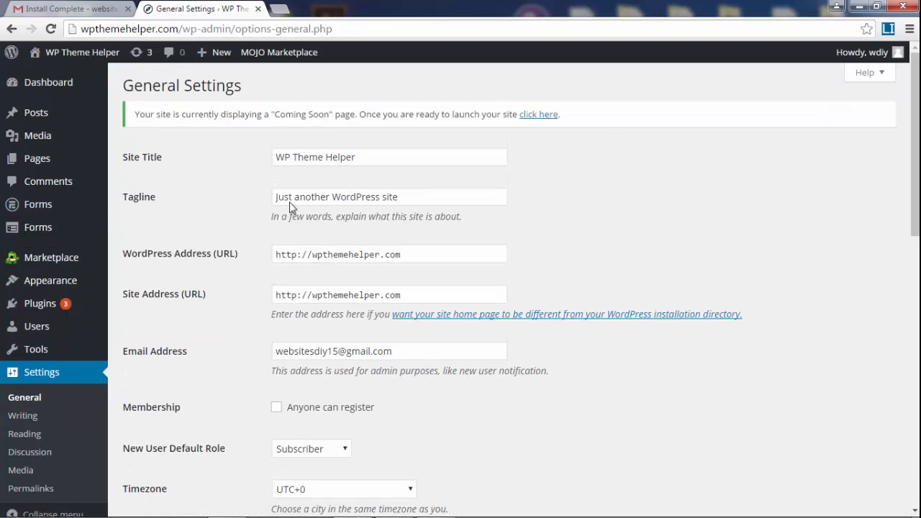
Replace the tagline with 'Free video tutorials and lessons' and save General Settings.
{"action": "left_click", "coordinate": [400, 196]}
{"action": "left_click_drag", "start_coordinate": [411, 198], "coordinate": [243, 201]}
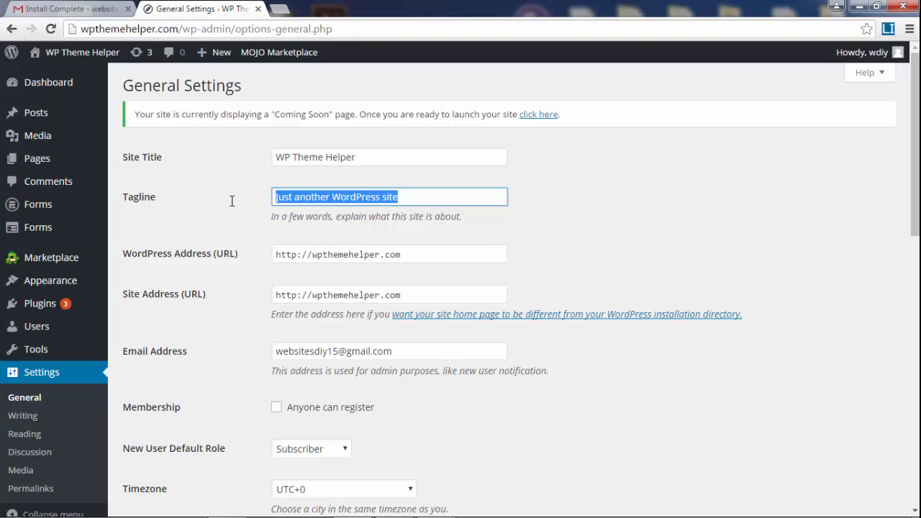
{"action": "type", "text": "Free video tutorials"}
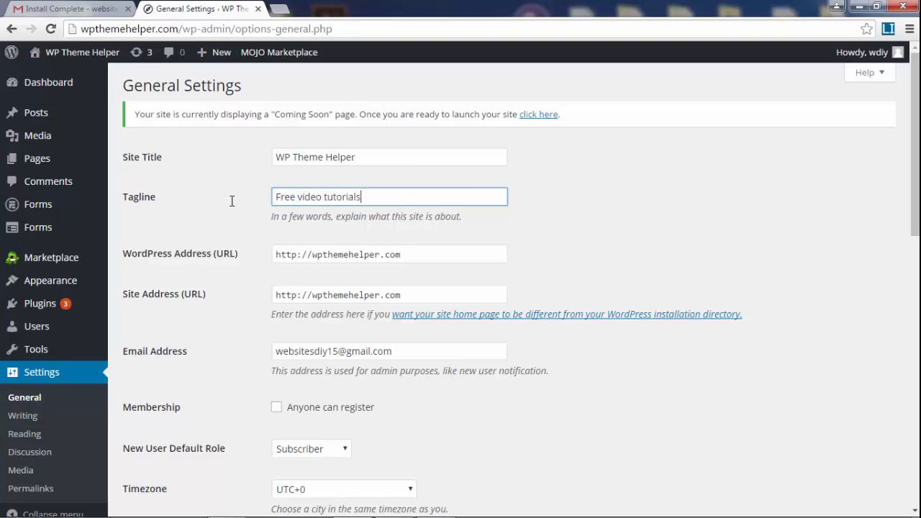
{"action": "type", "text": " and lessons"}
{"action": "left_click", "coordinate": [594, 231]}
{"action": "scroll", "coordinate": [521, 303], "scroll_direction": "down", "scroll_amount": 6}
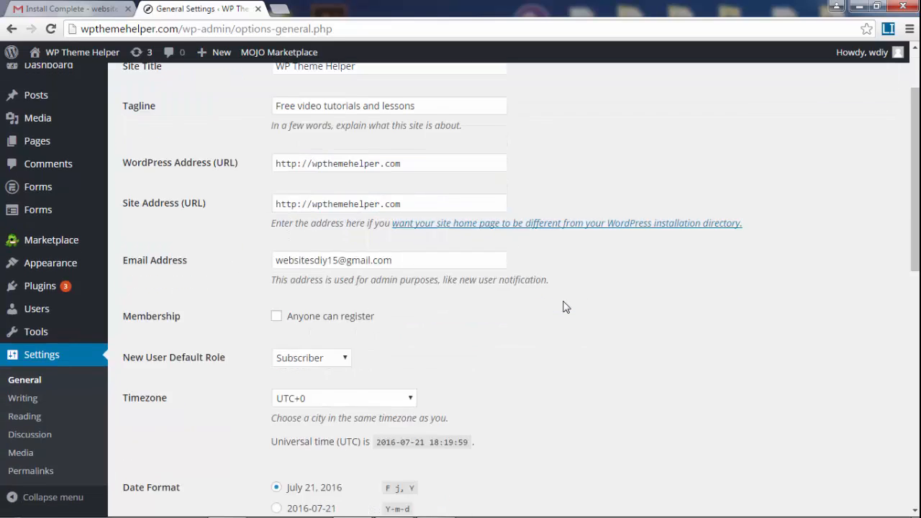
{"action": "scroll", "coordinate": [291, 398], "scroll_direction": "down", "scroll_amount": 3}
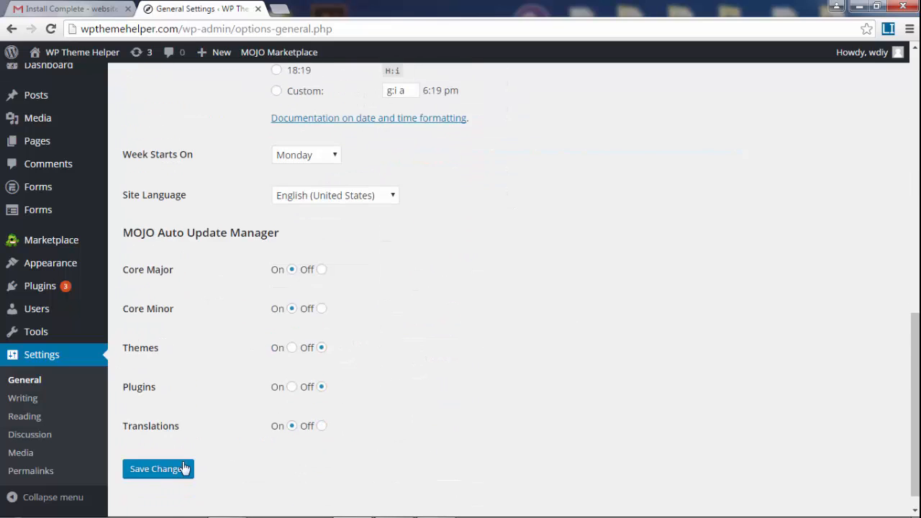
{"action": "left_click", "coordinate": [169, 471]}
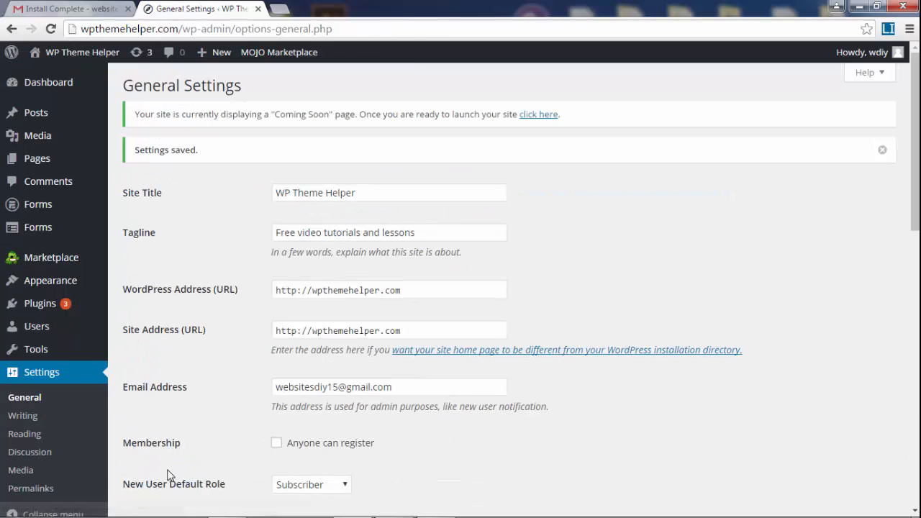
{"action": "scroll", "coordinate": [64, 346], "scroll_direction": "down", "scroll_amount": 2}
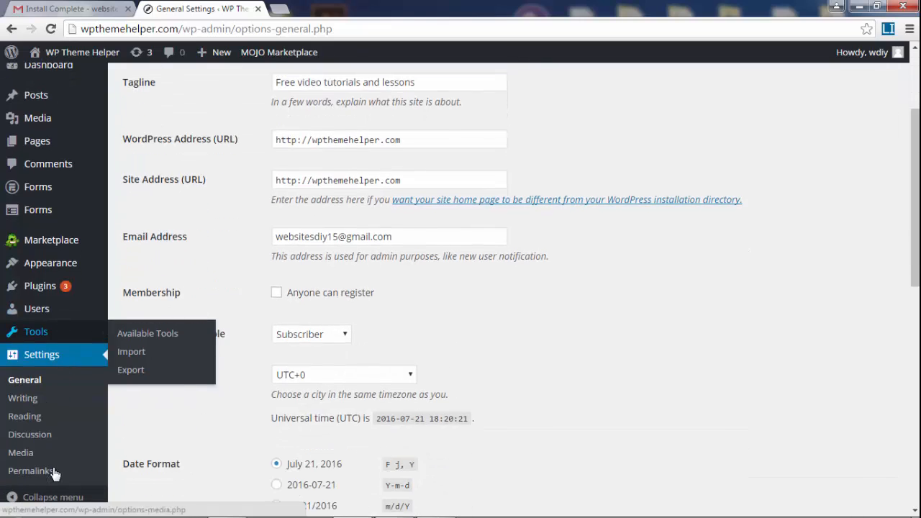
Open Permalink Settings, try wpthemehelper.com example URLs in a new tab, then return.
{"action": "left_click", "coordinate": [41, 478]}
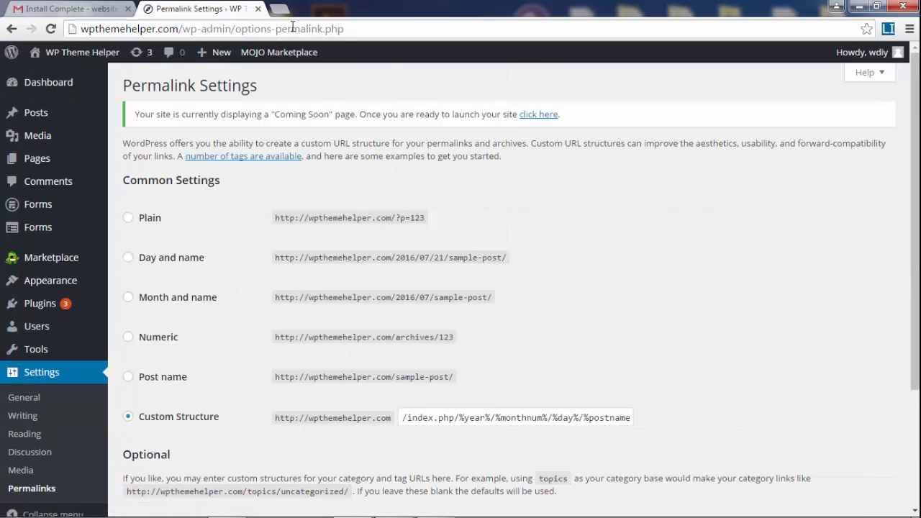
{"action": "left_click", "coordinate": [280, 9]}
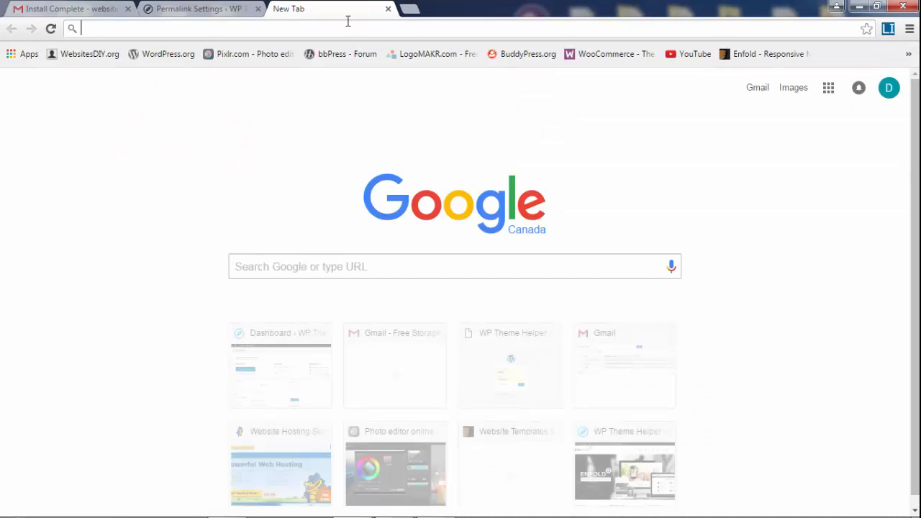
{"action": "type", "text": "your"}
{"action": "key", "text": "BackSpace"}
{"action": "key", "text": "BackSpace"}
{"action": "key", "text": "BackSpace"}
{"action": "key", "text": "BackSpace"}
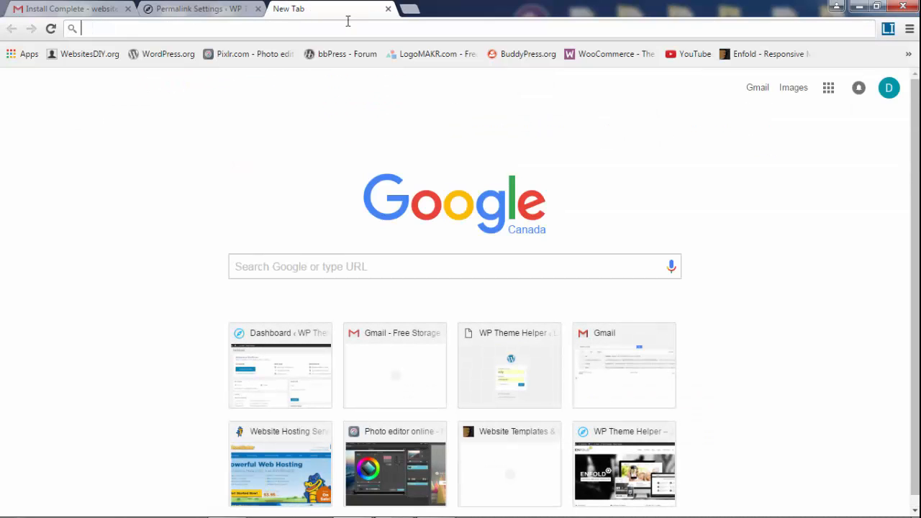
{"action": "type", "text": "wpthemehelper.com"}
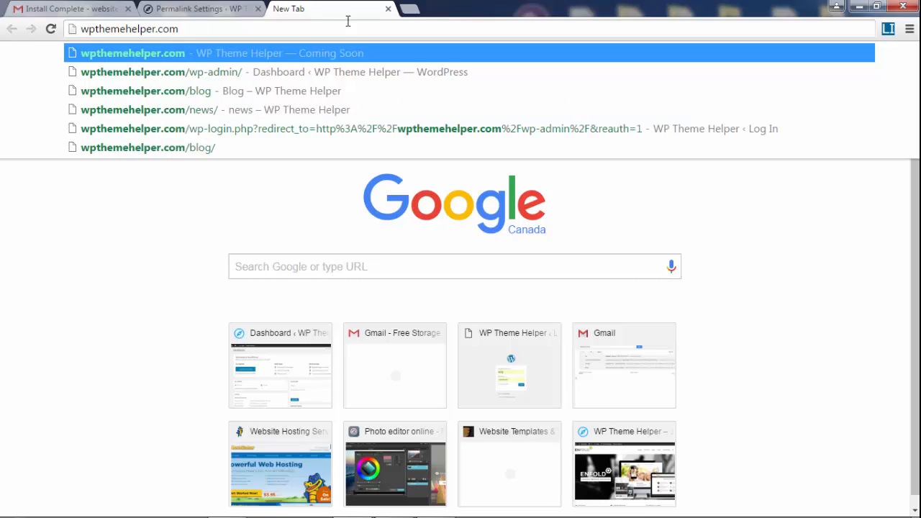
{"action": "type", "text": "/"}
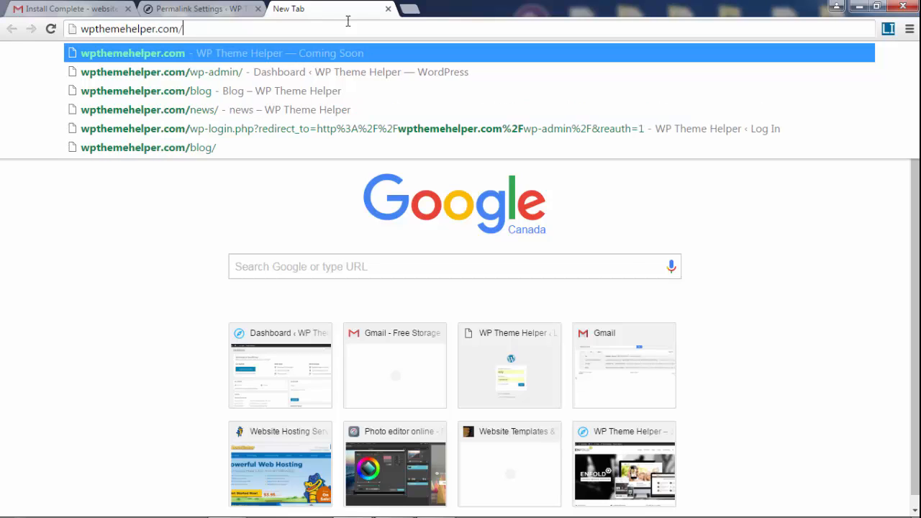
{"action": "type", "text": "pagename"}
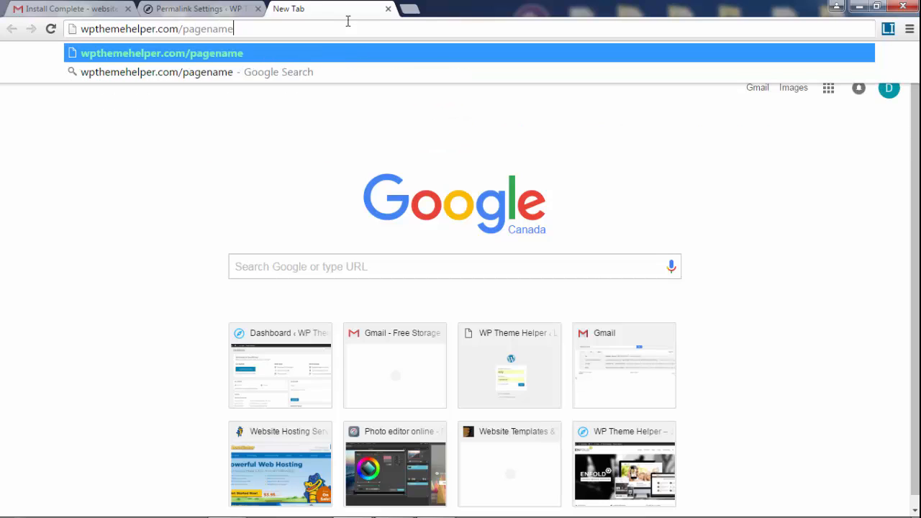
{"action": "key", "text": "BackSpace"}
{"action": "key", "text": "BackSpace"}
{"action": "key", "text": "BackSpace"}
{"action": "key", "text": "BackSpace"}
{"action": "key", "text": "BackSpace"}
{"action": "key", "text": "BackSpace"}
{"action": "key", "text": "BackSpace"}
{"action": "key", "text": "BackSpace"}
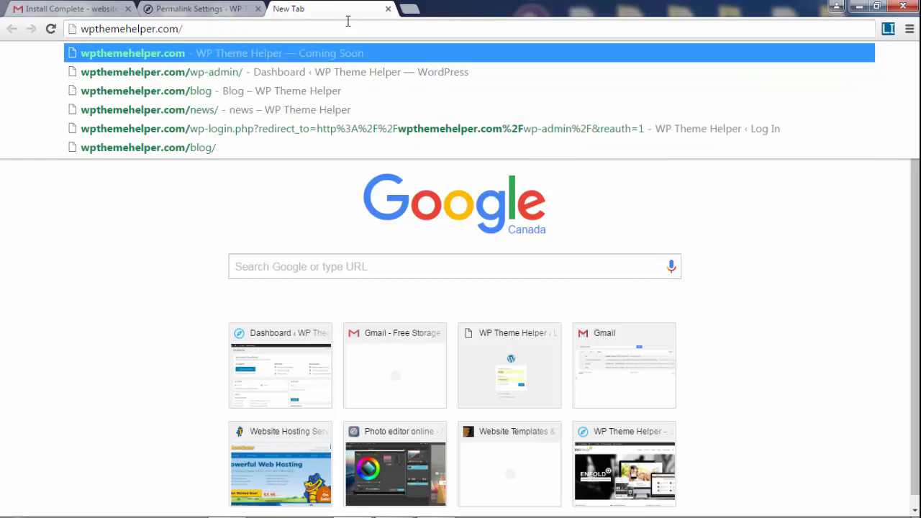
{"action": "type", "text": "blogpads"}
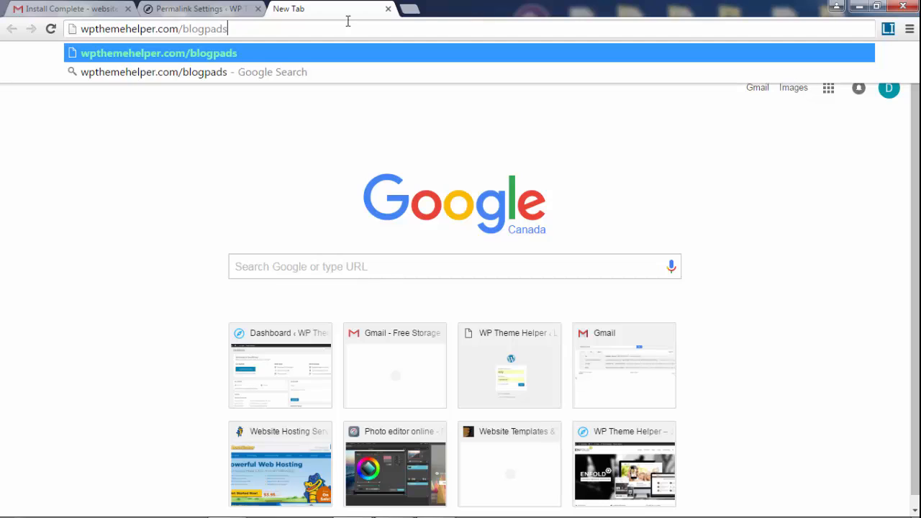
{"action": "key", "text": "Escape"}
{"action": "left_click", "coordinate": [226, 9]}
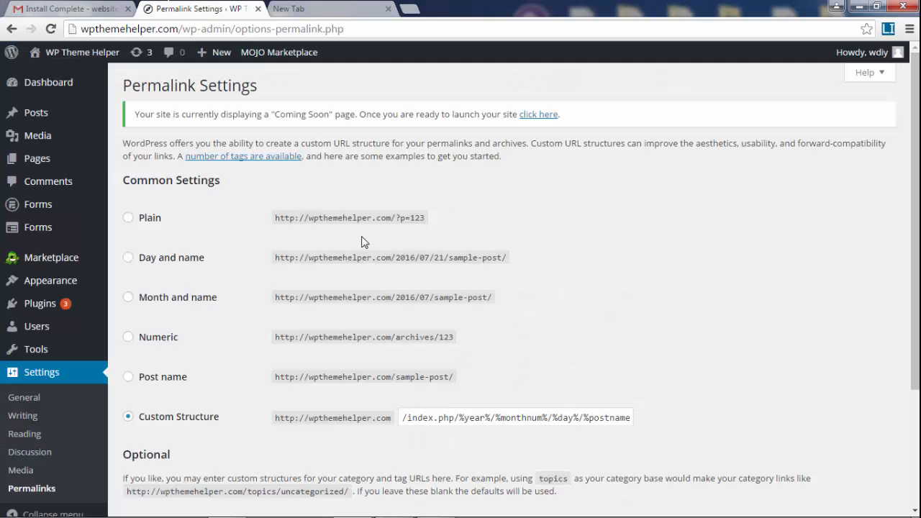
Choose the Day and name permalink format and examine its example URL.
{"action": "left_click", "coordinate": [154, 260]}
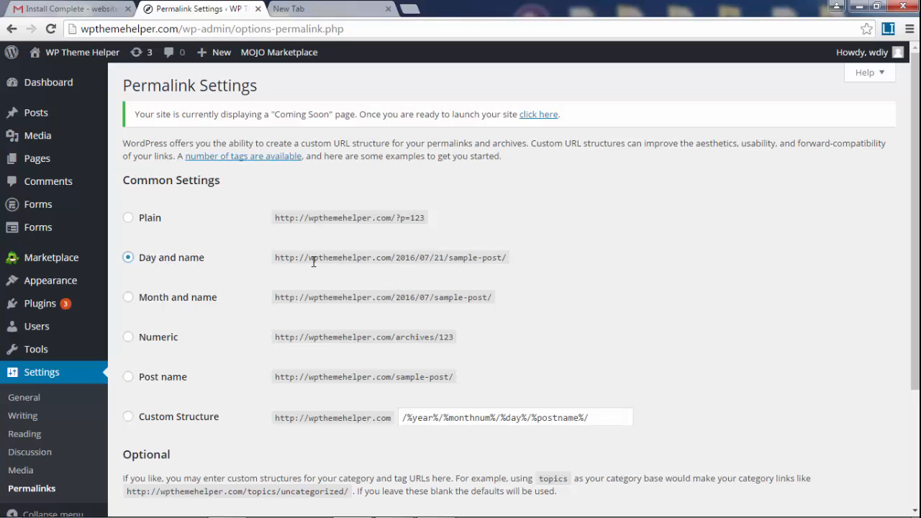
{"action": "left_click_drag", "start_coordinate": [318, 257], "coordinate": [492, 258]}
{"action": "left_click", "coordinate": [412, 259]}
{"action": "left_click", "coordinate": [480, 257]}
{"action": "left_click", "coordinate": [423, 256]}
{"action": "left_click_drag", "start_coordinate": [394, 257], "coordinate": [493, 262]}
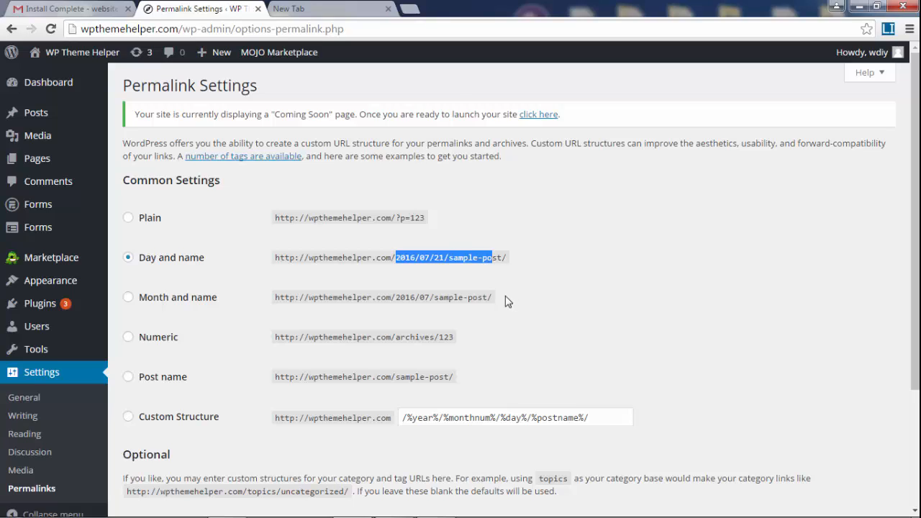
{"action": "left_click", "coordinate": [502, 257]}
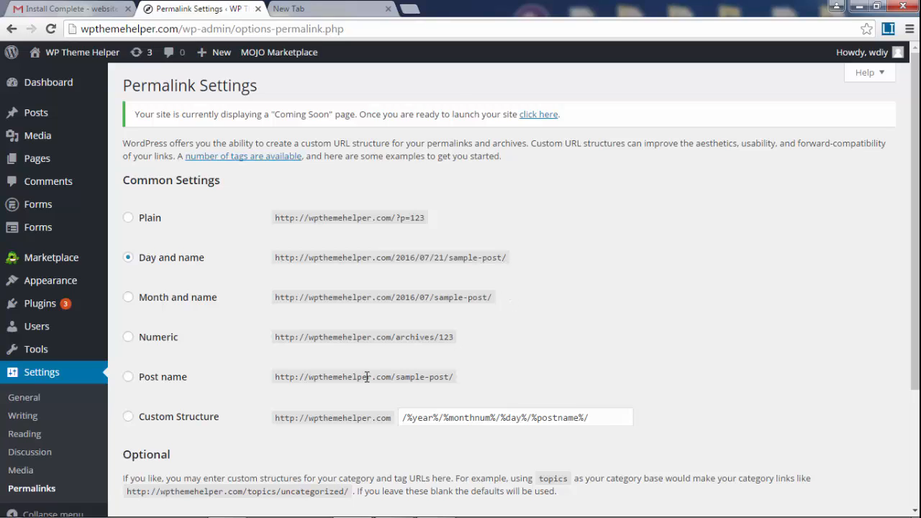
Pick Post name, then switch to Custom Structure reading /%postname%/.
{"action": "left_click", "coordinate": [164, 378]}
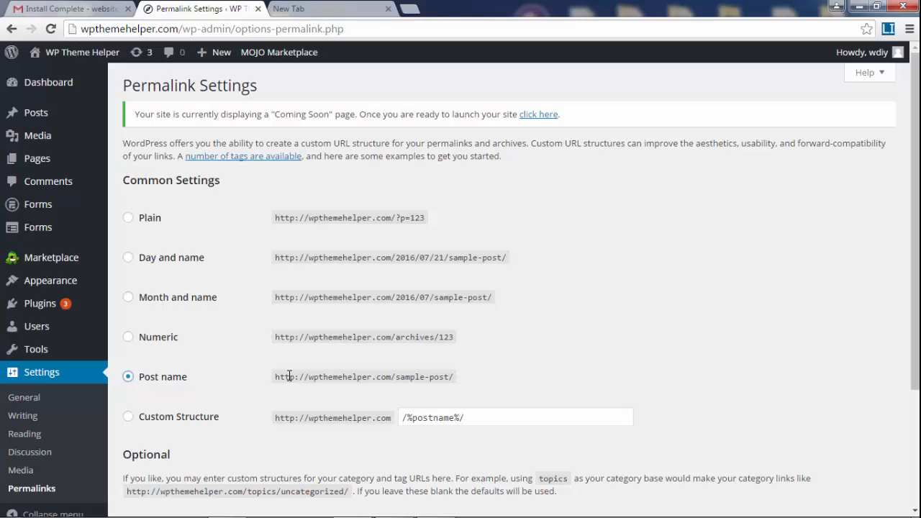
{"action": "left_click_drag", "start_coordinate": [309, 377], "coordinate": [455, 379]}
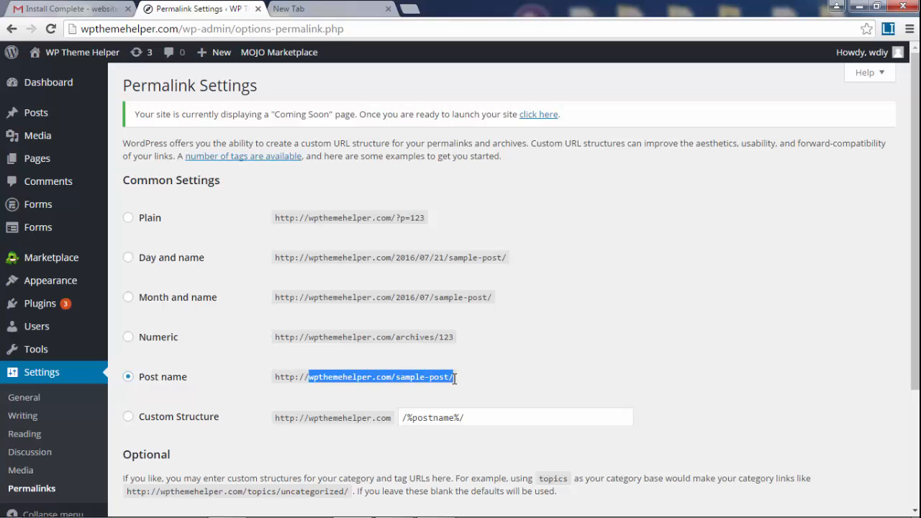
{"action": "left_click", "coordinate": [184, 418]}
{"action": "scroll", "coordinate": [579, 326], "scroll_direction": "down", "scroll_amount": 1}
{"action": "scroll", "coordinate": [580, 326], "scroll_direction": "down", "scroll_amount": 2}
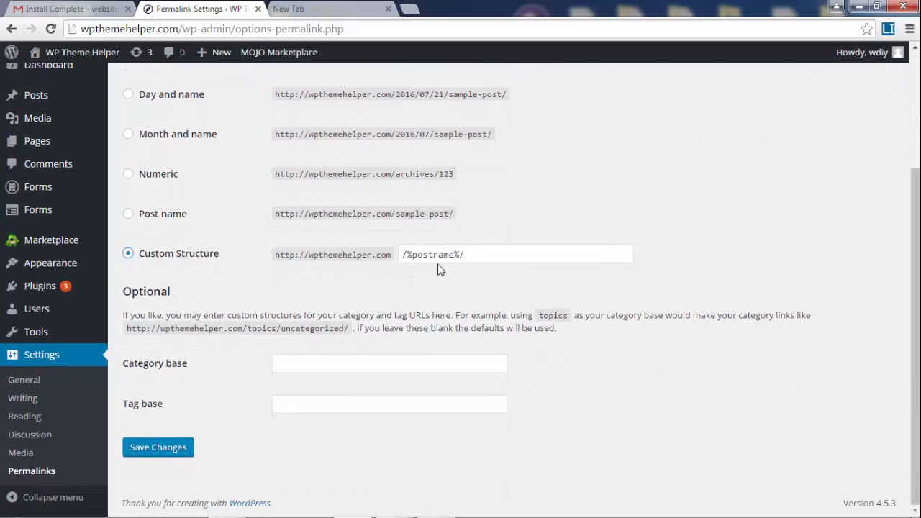
{"action": "left_click", "coordinate": [404, 257]}
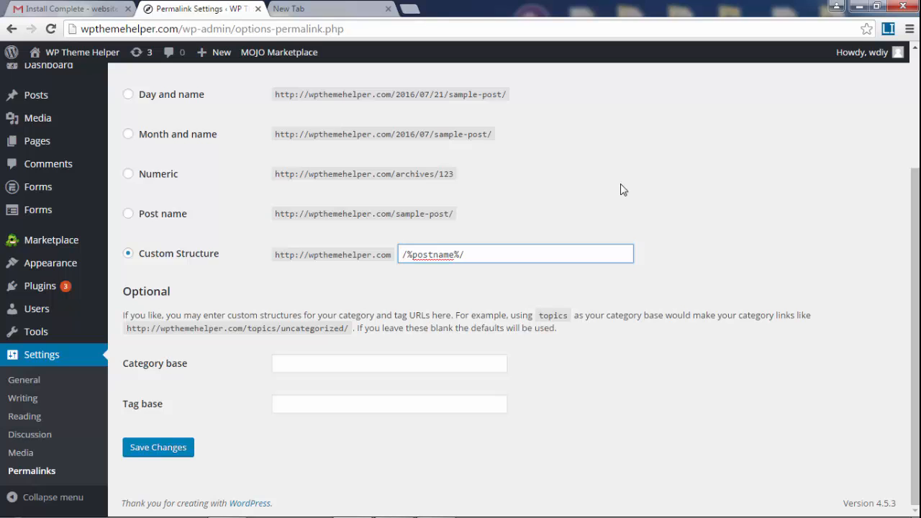
With the page zoomed in, edit the custom structure to /%category%/%postname%/.
{"action": "key", "text": "ctrl+plus"}
{"action": "key", "text": "ctrl+plus"}
{"action": "key", "text": "ctrl+plus"}
{"action": "key", "text": "ctrl+plus"}
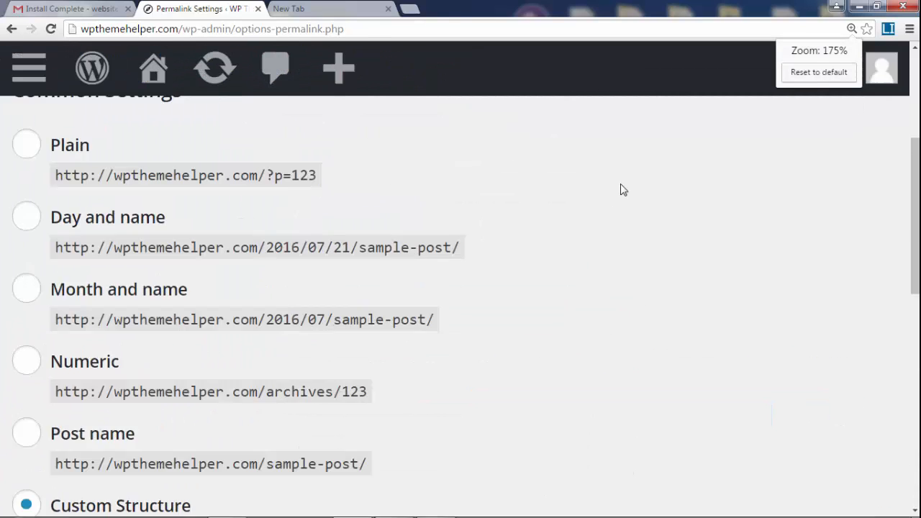
{"action": "scroll", "coordinate": [620, 185], "scroll_direction": "down", "scroll_amount": 4}
{"action": "left_click", "coordinate": [613, 206]}
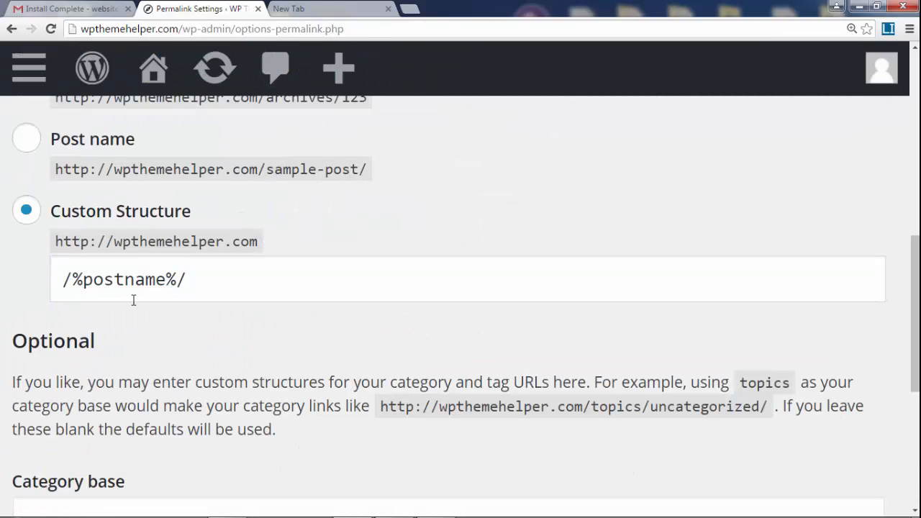
{"action": "left_click", "coordinate": [63, 280]}
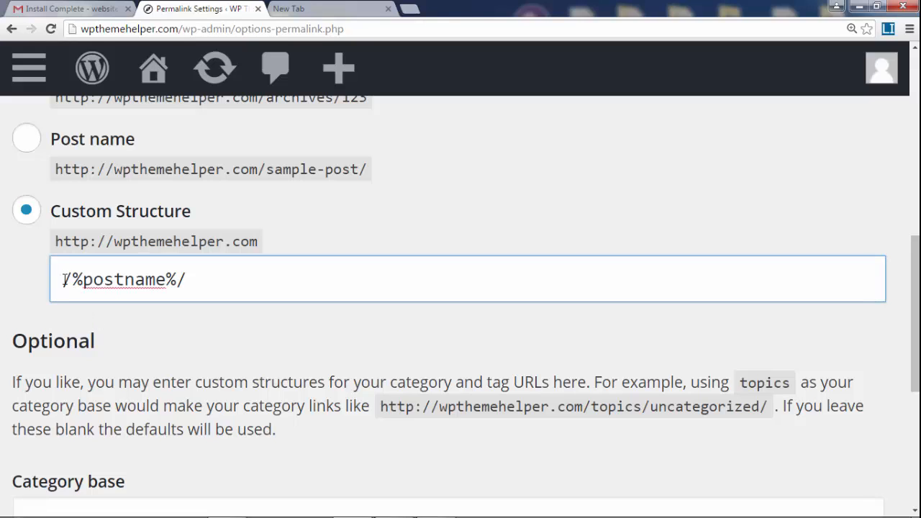
{"action": "type", "text": "/%"}
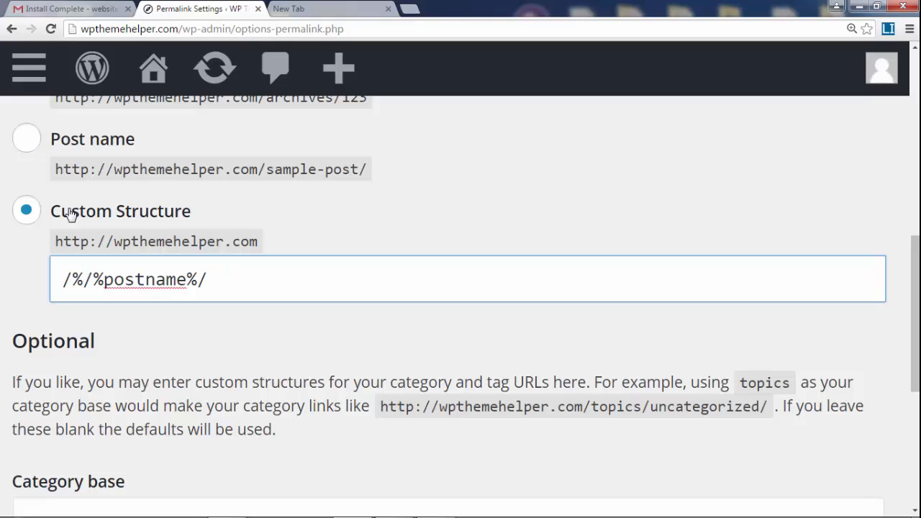
{"action": "type", "text": "category"}
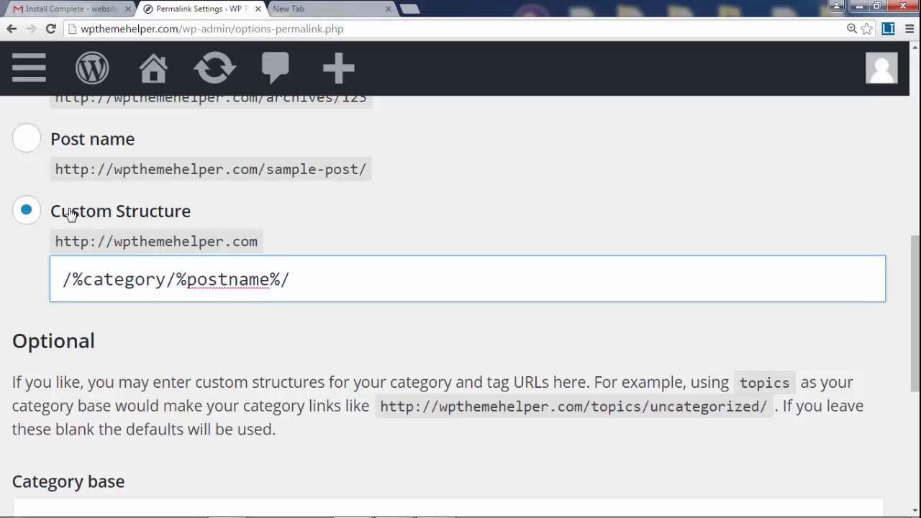
{"action": "type", "text": "&"}
{"action": "key", "text": "BackSpace"}
{"action": "type", "text": "%"}
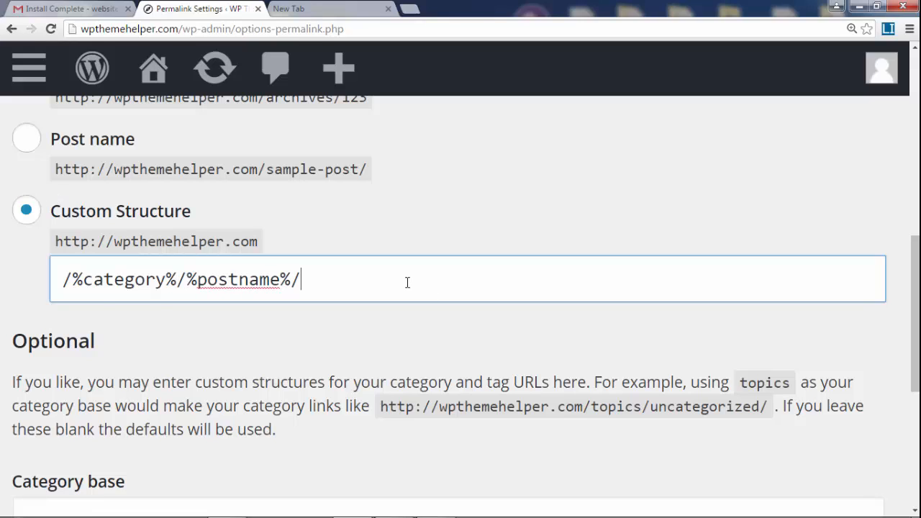
{"action": "left_click_drag", "start_coordinate": [60, 280], "coordinate": [71, 280]}
{"action": "double_click", "coordinate": [76, 279]}
{"action": "double_click", "coordinate": [126, 280]}
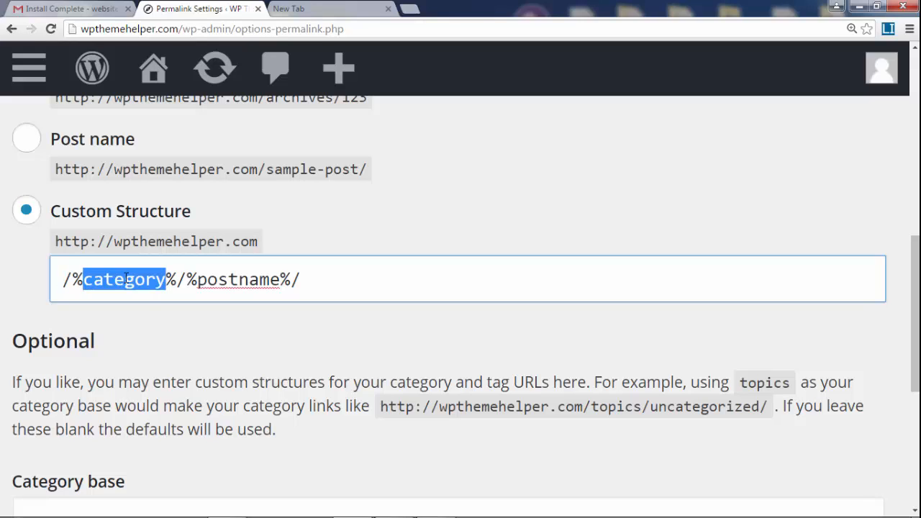
{"action": "double_click", "coordinate": [171, 279]}
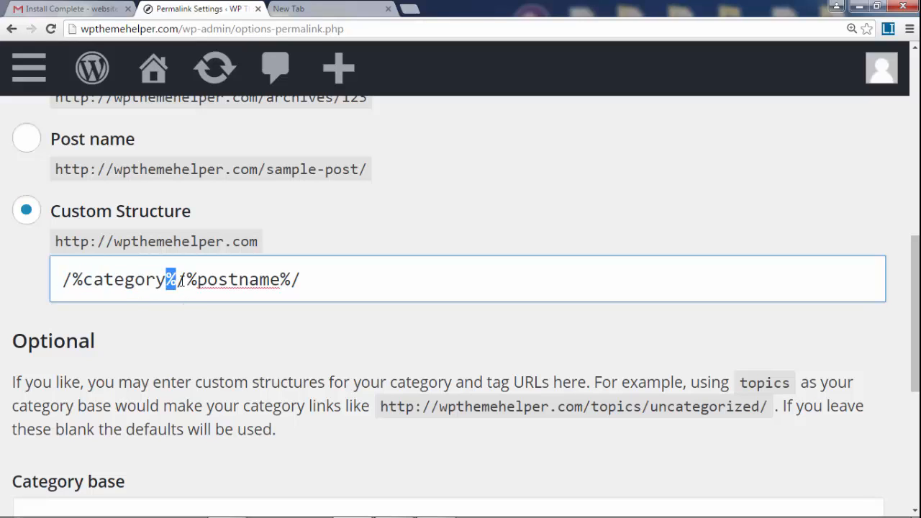
{"action": "mouse_move", "coordinate": [174, 280]}
{"action": "left_mouse_down"}
{"action": "mouse_move", "coordinate": [184, 280]}
{"action": "mouse_move", "coordinate": [167, 285]}
{"action": "left_mouse_up"}
{"action": "left_click", "coordinate": [170, 279]}
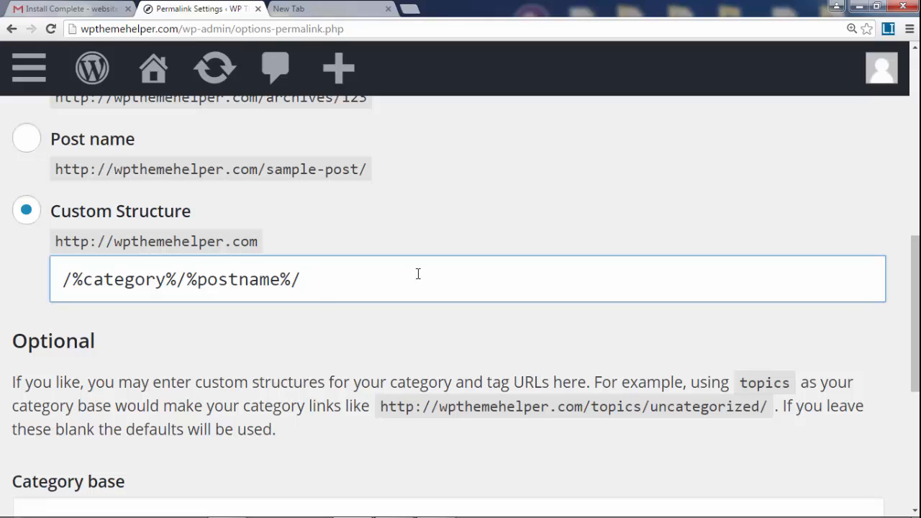
Reset the zoom and save the /%category%/%postname%/ permalink structure.
{"action": "key", "text": "ctrl+0"}
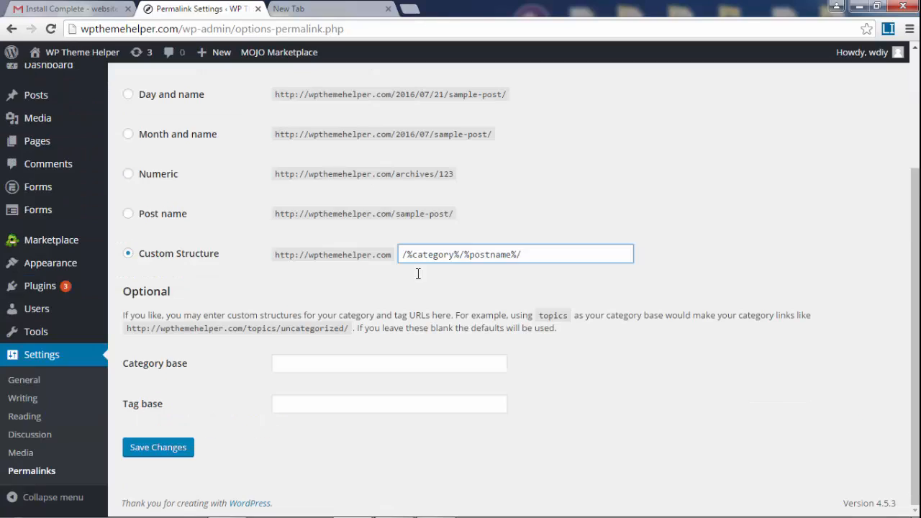
{"action": "left_click", "coordinate": [701, 203]}
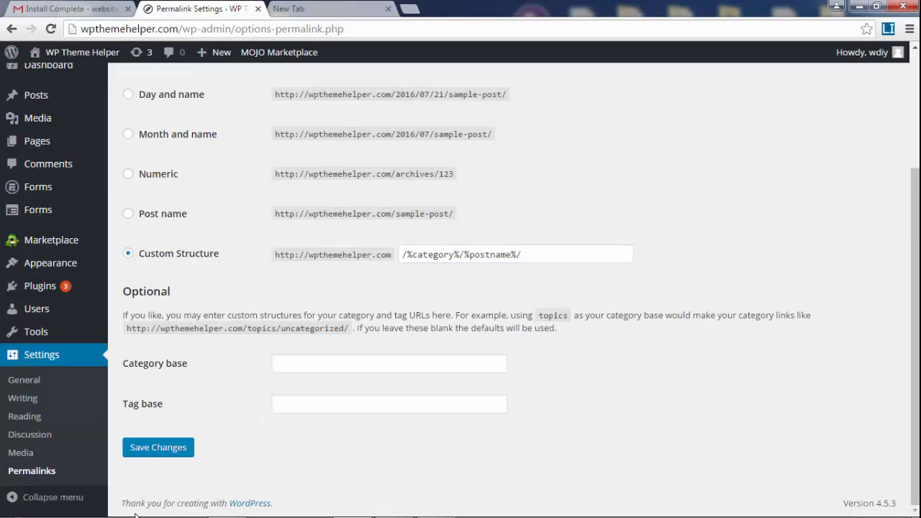
{"action": "left_click", "coordinate": [164, 449]}
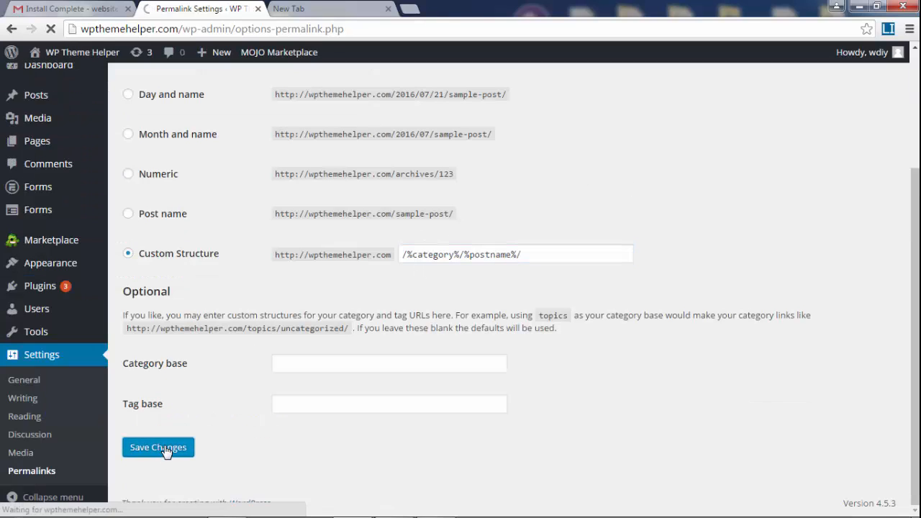
{"action": "scroll", "coordinate": [232, 438], "scroll_direction": "down", "scroll_amount": 2}
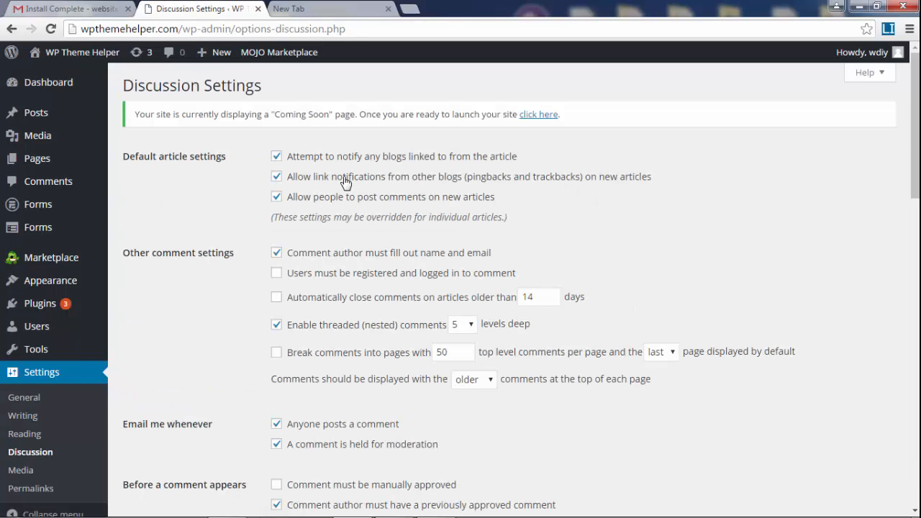
Uncheck link notifications, pingbacks and comments for new articles.
{"action": "left_click", "coordinate": [279, 157]}
{"action": "left_click", "coordinate": [297, 178]}
{"action": "left_click_drag", "start_coordinate": [666, 177], "coordinate": [289, 180]}
{"action": "left_click", "coordinate": [783, 193]}
{"action": "left_click", "coordinate": [323, 199]}
Require manual comment approval and save the Discussion Settings.
{"action": "scroll", "coordinate": [429, 262], "scroll_direction": "down", "scroll_amount": 2}
{"action": "scroll", "coordinate": [427, 260], "scroll_direction": "down", "scroll_amount": 3}
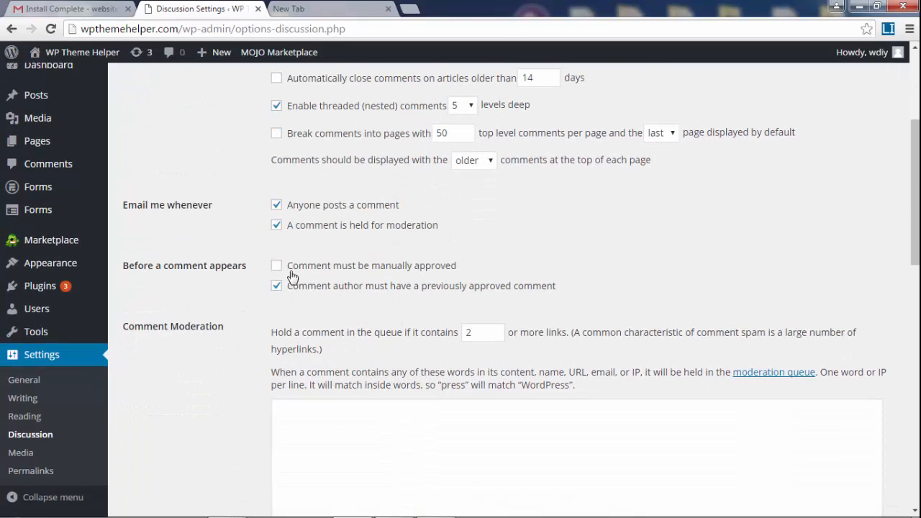
{"action": "left_click", "coordinate": [277, 267]}
{"action": "left_click_drag", "start_coordinate": [459, 267], "coordinate": [287, 267]}
{"action": "left_click", "coordinate": [676, 254]}
{"action": "scroll", "coordinate": [629, 290], "scroll_direction": "down", "scroll_amount": 2}
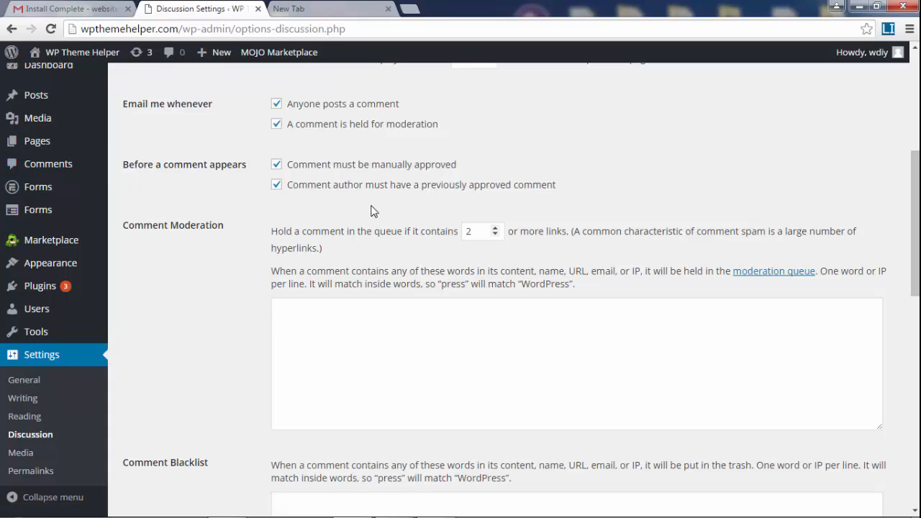
{"action": "scroll", "coordinate": [484, 282], "scroll_direction": "up", "scroll_amount": 3}
{"action": "scroll", "coordinate": [484, 282], "scroll_direction": "up", "scroll_amount": 3}
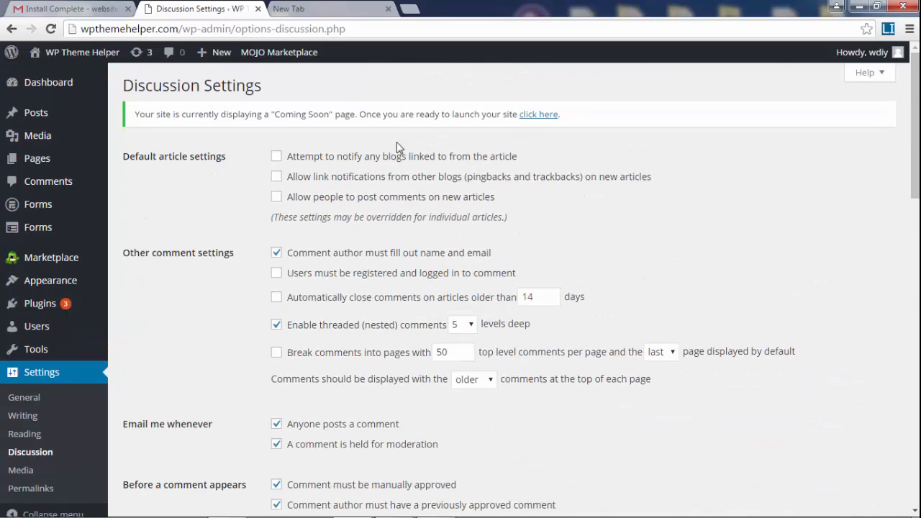
{"action": "scroll", "coordinate": [655, 295], "scroll_direction": "down", "scroll_amount": 12}
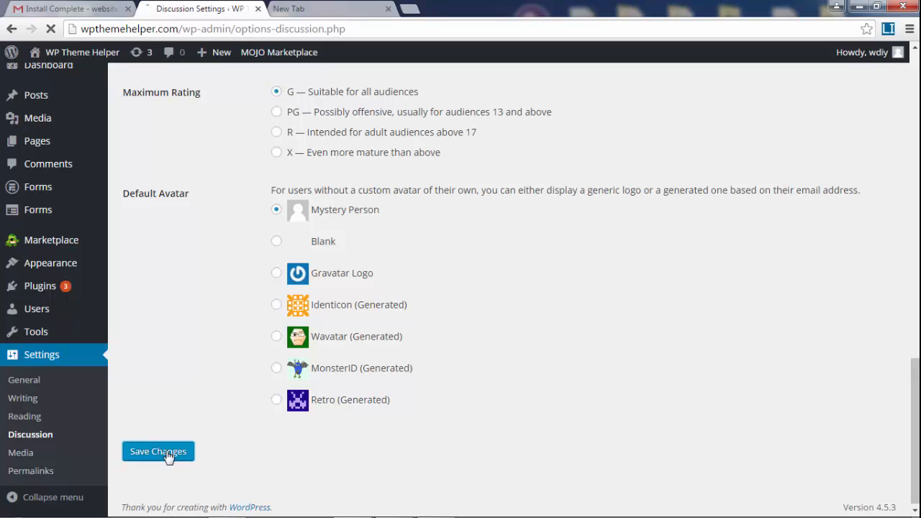
{"action": "left_click", "coordinate": [170, 455]}
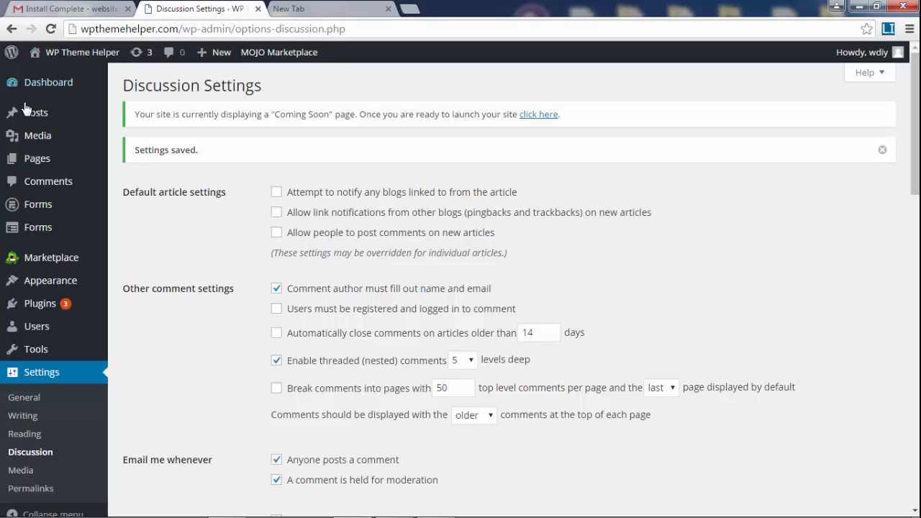
{"action": "mouse_move", "coordinate": [52, 118]}
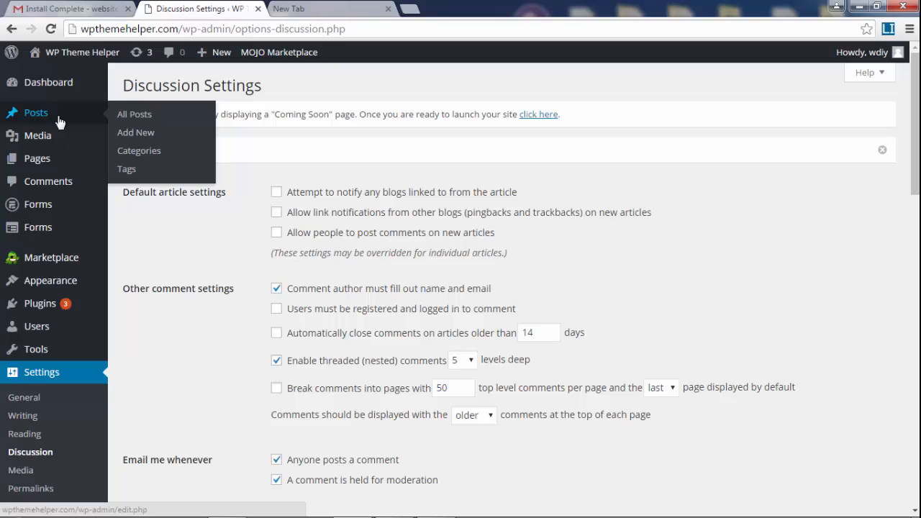
Open the Hello world! post and show its Discussion box via Screen Options.
{"action": "left_click", "coordinate": [35, 115]}
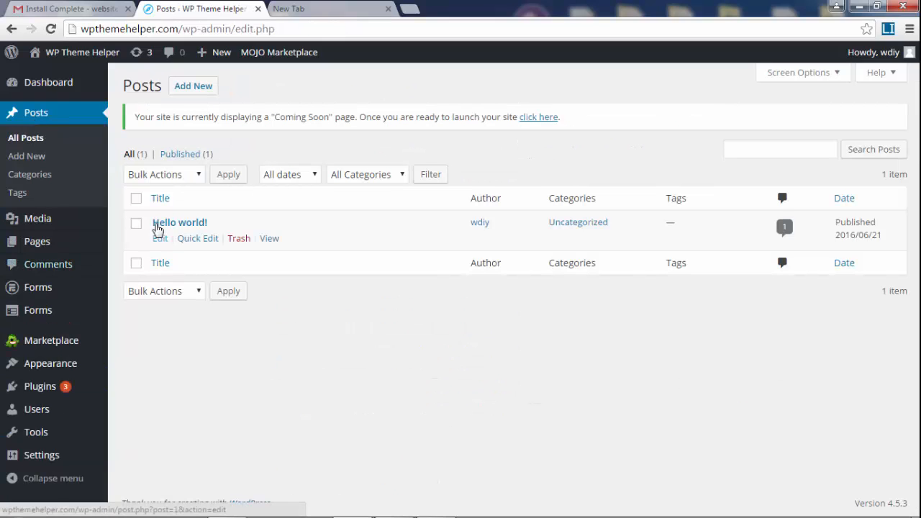
{"action": "left_click", "coordinate": [167, 224]}
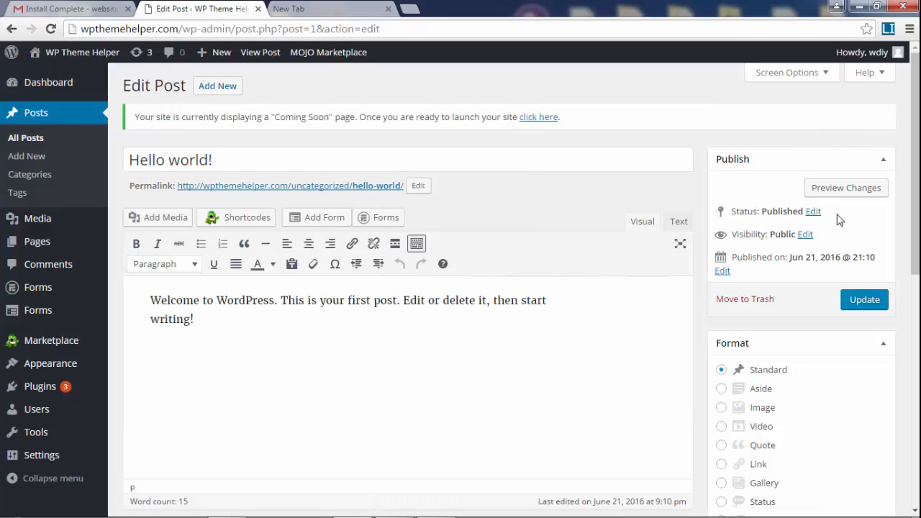
{"action": "left_click_drag", "start_coordinate": [916, 165], "coordinate": [918, 327]}
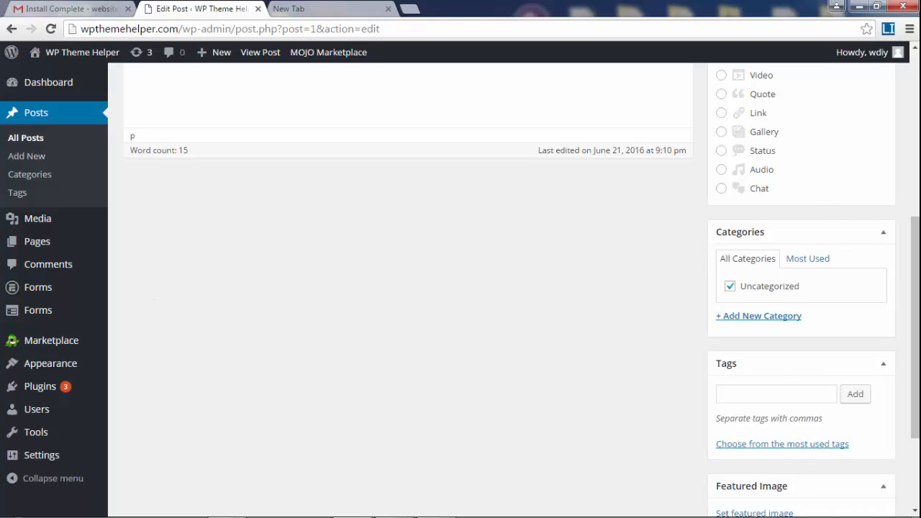
{"action": "left_click_drag", "start_coordinate": [916, 307], "coordinate": [916, 257]}
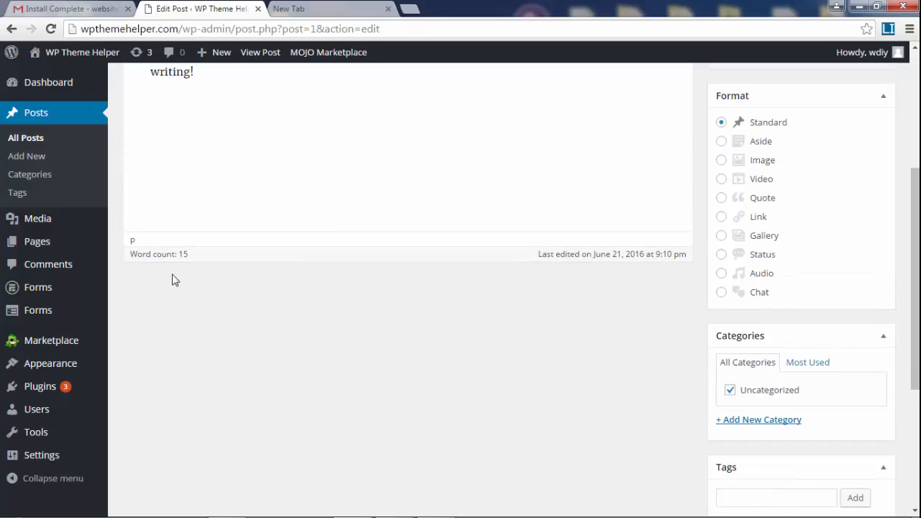
{"action": "left_click_drag", "start_coordinate": [916, 311], "coordinate": [916, 191]}
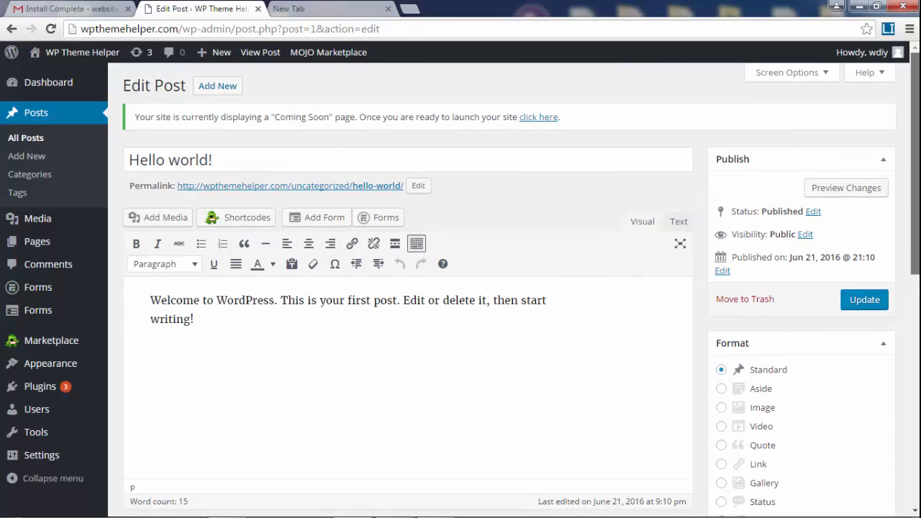
{"action": "left_click", "coordinate": [827, 76]}
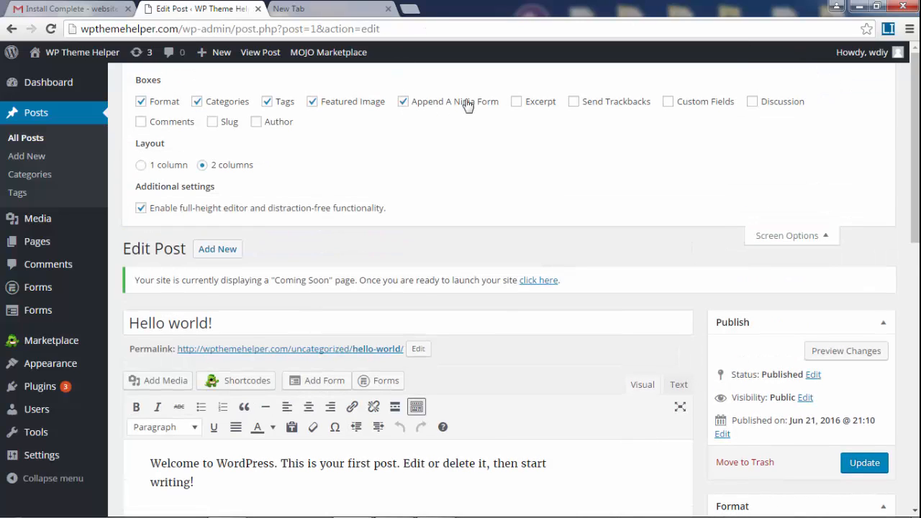
{"action": "left_click", "coordinate": [764, 107]}
{"action": "left_click", "coordinate": [823, 237]}
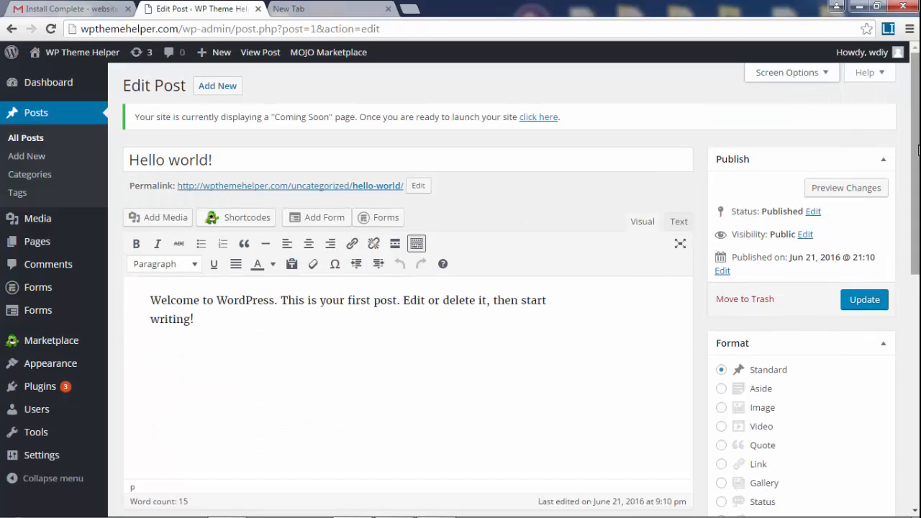
Uncheck Allow comments and Allow trackbacks and pingbacks, then update the post.
{"action": "scroll", "coordinate": [918, 149], "scroll_direction": "down", "scroll_amount": 5}
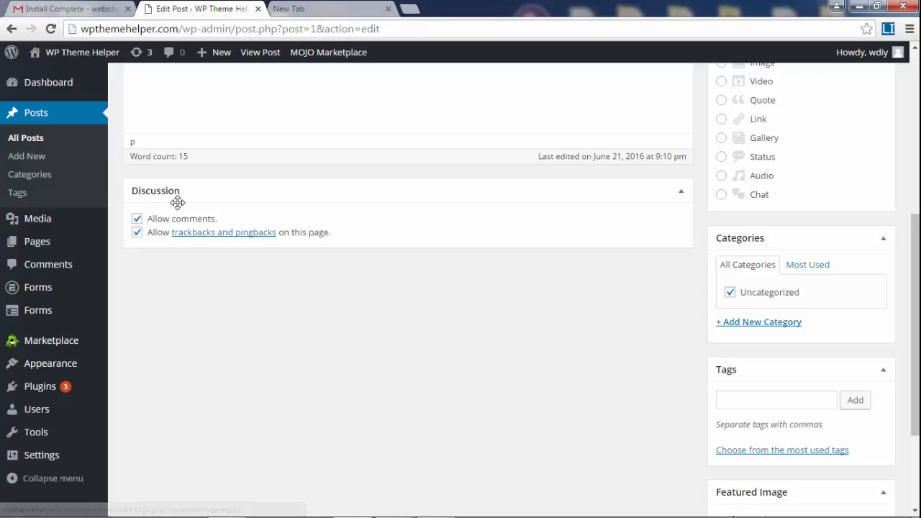
{"action": "left_click", "coordinate": [137, 230]}
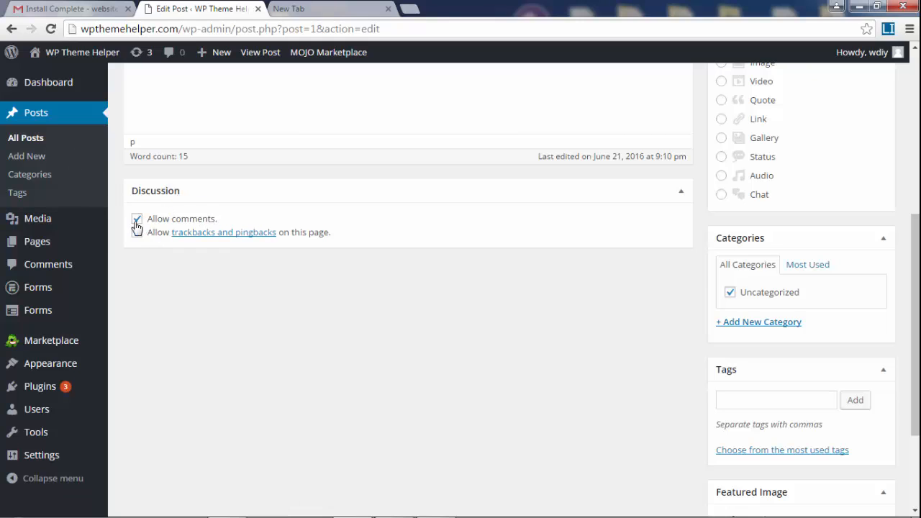
{"action": "left_click", "coordinate": [137, 230]}
{"action": "scroll", "coordinate": [294, 354], "scroll_direction": "up", "scroll_amount": 2}
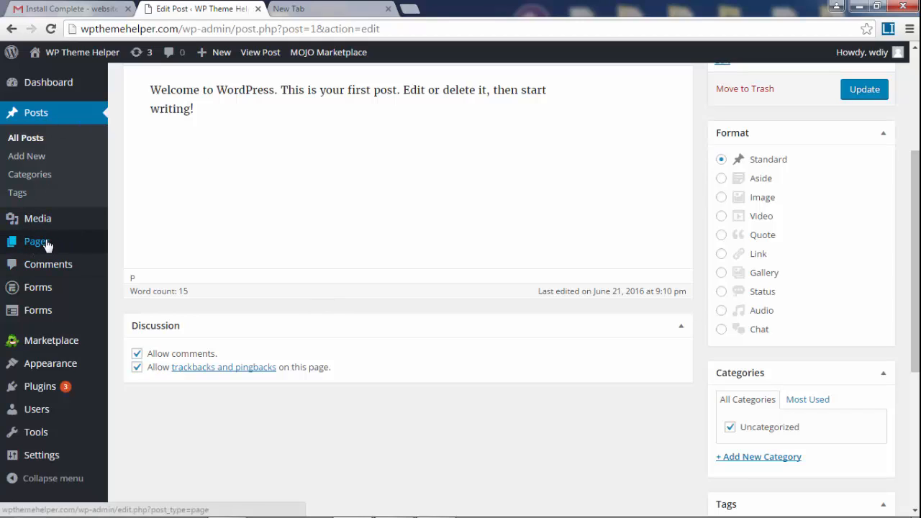
{"action": "left_click", "coordinate": [137, 354]}
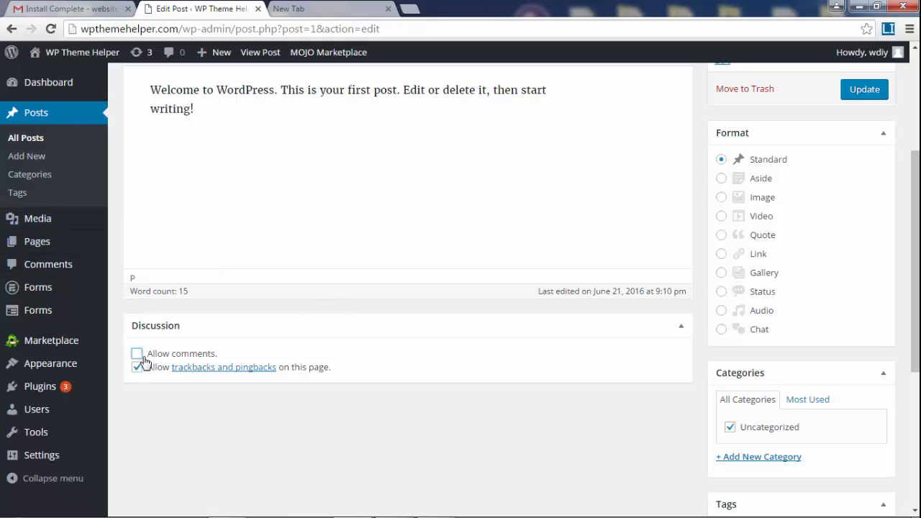
{"action": "left_click", "coordinate": [137, 367]}
{"action": "left_click", "coordinate": [853, 92]}
{"action": "mouse_move", "coordinate": [38, 248]}
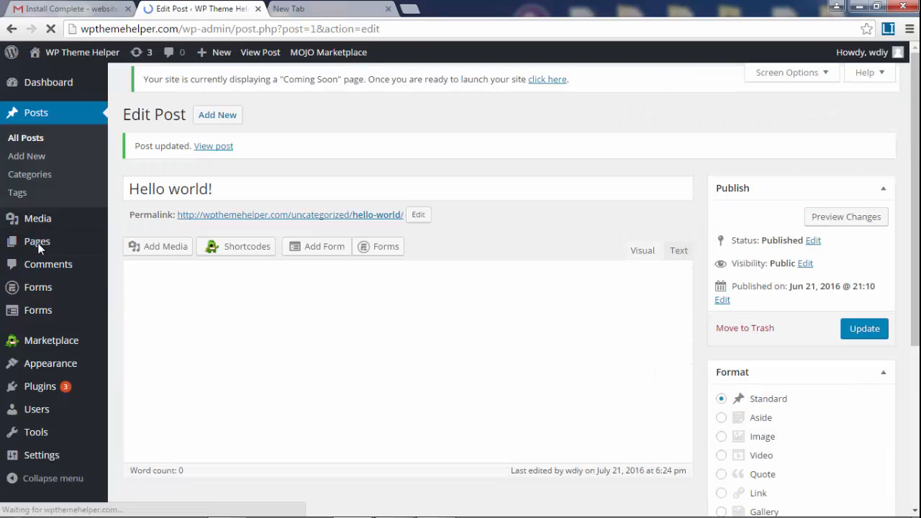
Open Sample Page and enable its Comments and Discussion boxes in Screen Options.
{"action": "left_click", "coordinate": [44, 245]}
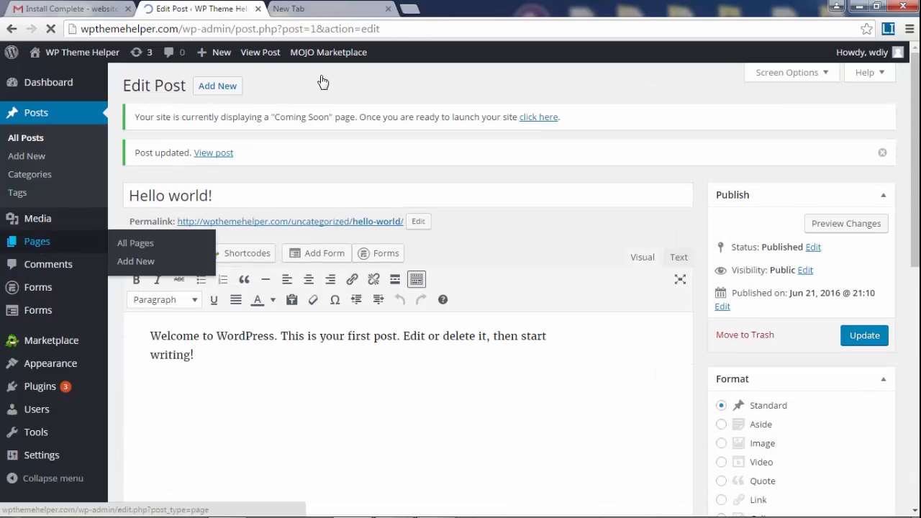
{"action": "left_click", "coordinate": [181, 268]}
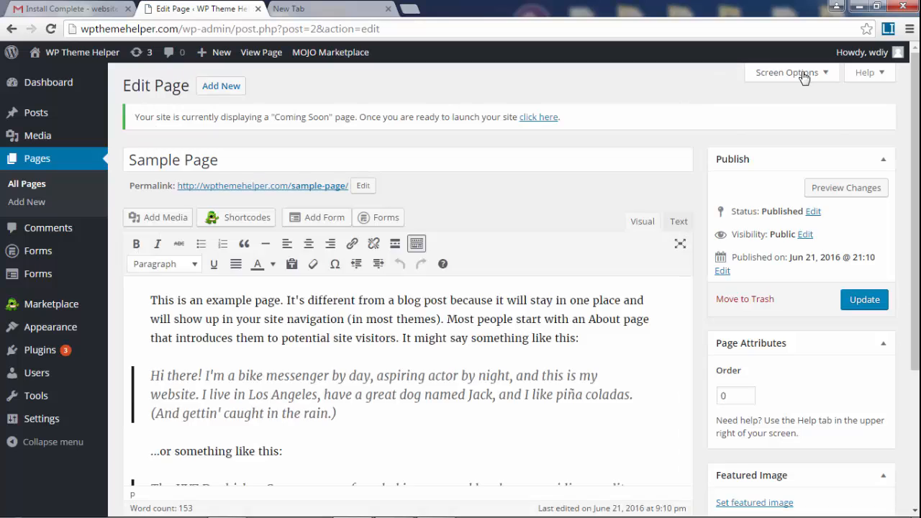
{"action": "left_click", "coordinate": [797, 73]}
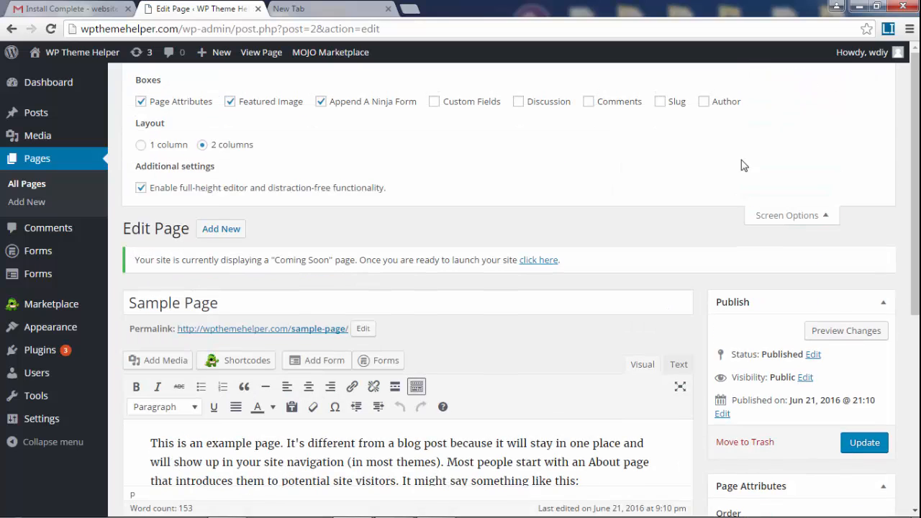
{"action": "left_click", "coordinate": [613, 101]}
{"action": "left_click", "coordinate": [804, 218]}
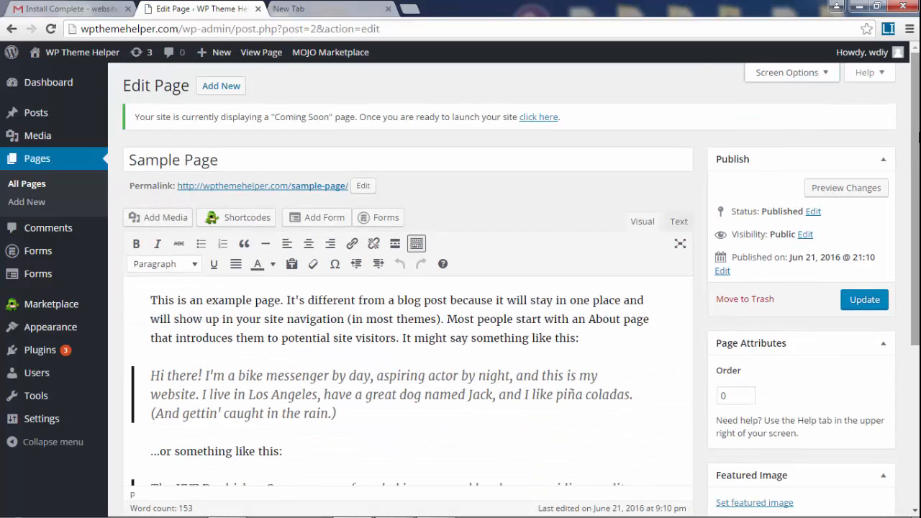
{"action": "scroll", "coordinate": [804, 219], "scroll_direction": "down", "scroll_amount": 4}
{"action": "left_click_drag", "start_coordinate": [915, 360], "coordinate": [915, 200]}
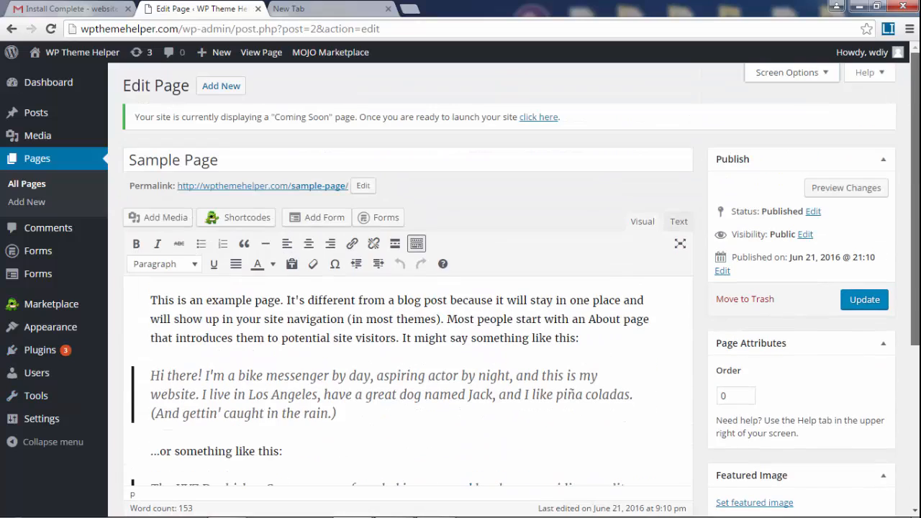
{"action": "left_click", "coordinate": [796, 74]}
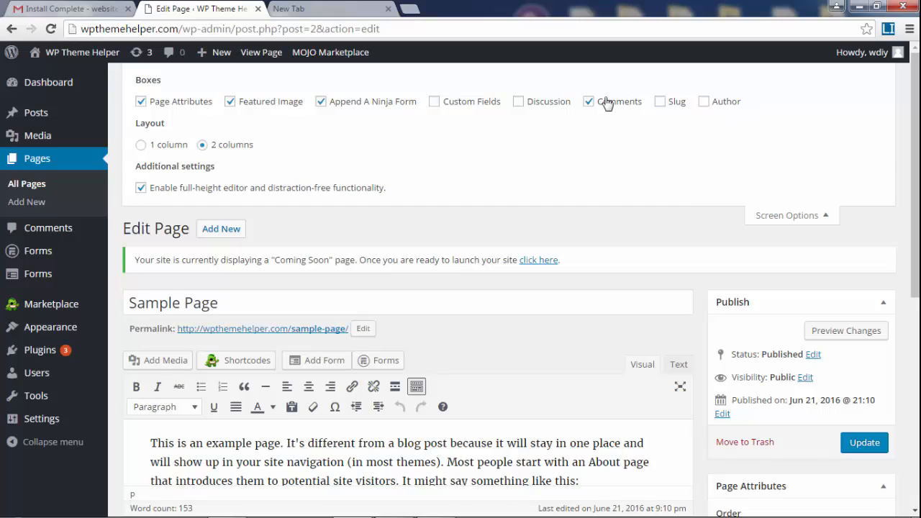
{"action": "left_click", "coordinate": [543, 105]}
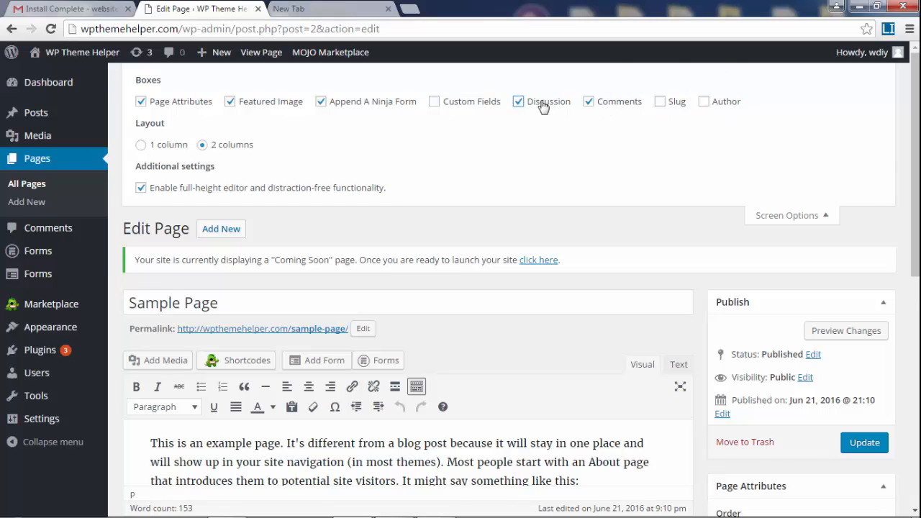
{"action": "left_click", "coordinate": [821, 215]}
Disallow comments and trackbacks/pingbacks on Sample Page and update it.
{"action": "scroll", "coordinate": [432, 288], "scroll_direction": "down", "scroll_amount": 2}
{"action": "scroll", "coordinate": [849, 287], "scroll_direction": "down", "scroll_amount": 3}
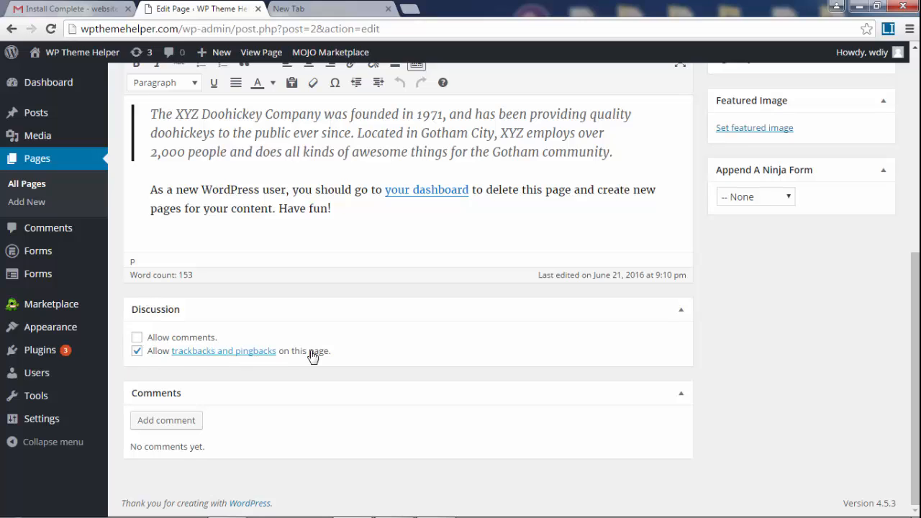
{"action": "left_click", "coordinate": [136, 353]}
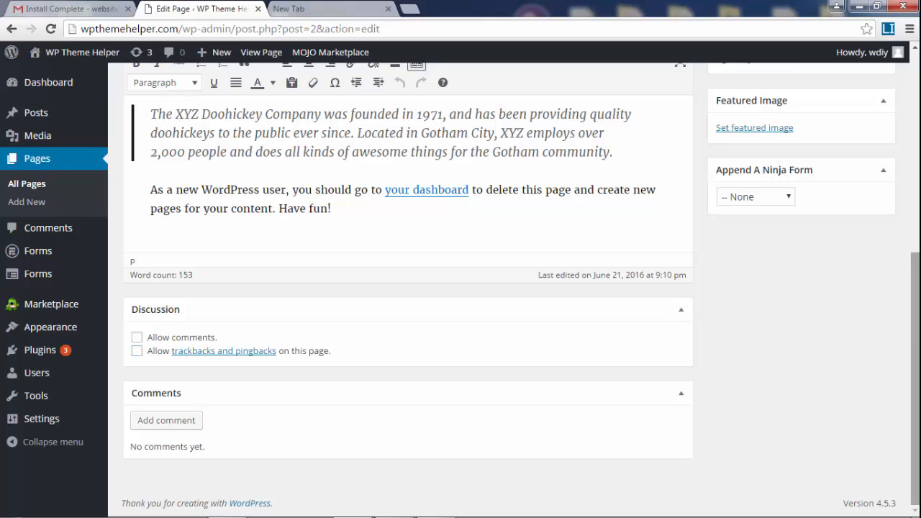
{"action": "scroll", "coordinate": [795, 349], "scroll_direction": "up", "scroll_amount": 5}
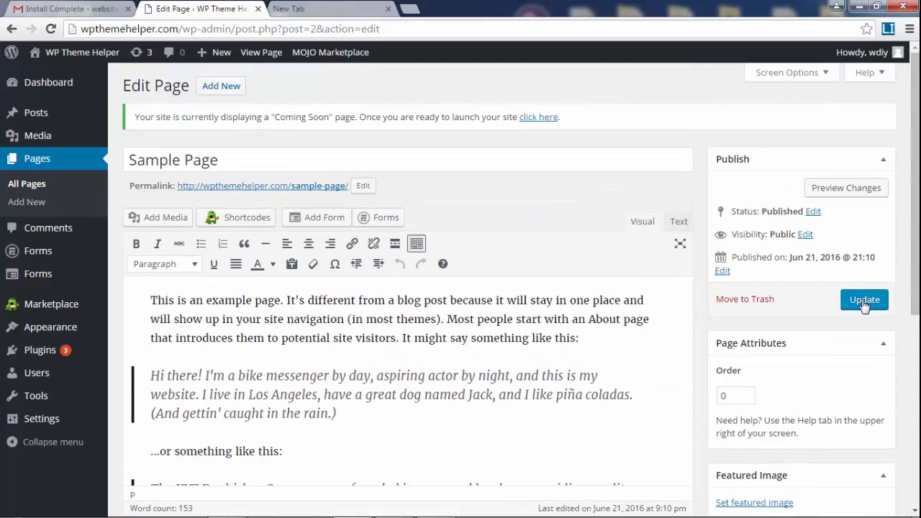
{"action": "left_click", "coordinate": [863, 300]}
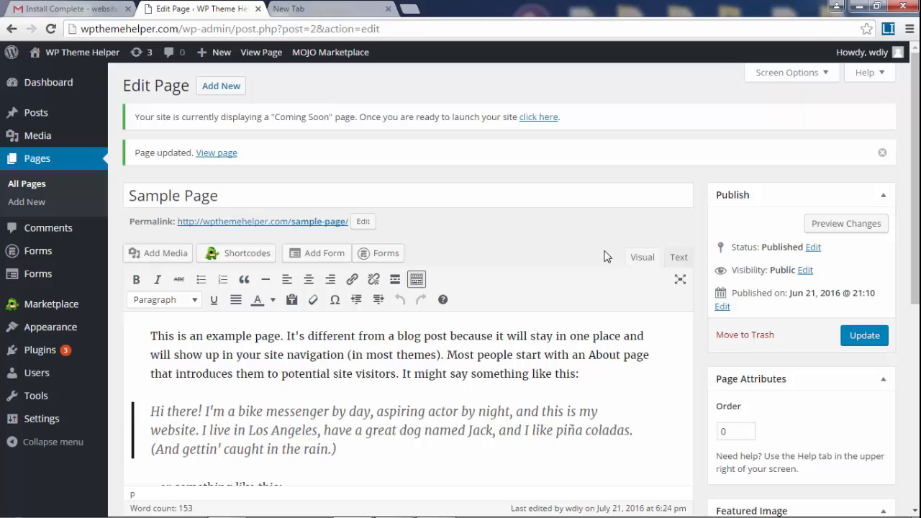
Select all six plugins and bulk-deactivate them.
{"action": "mouse_move", "coordinate": [104, 360]}
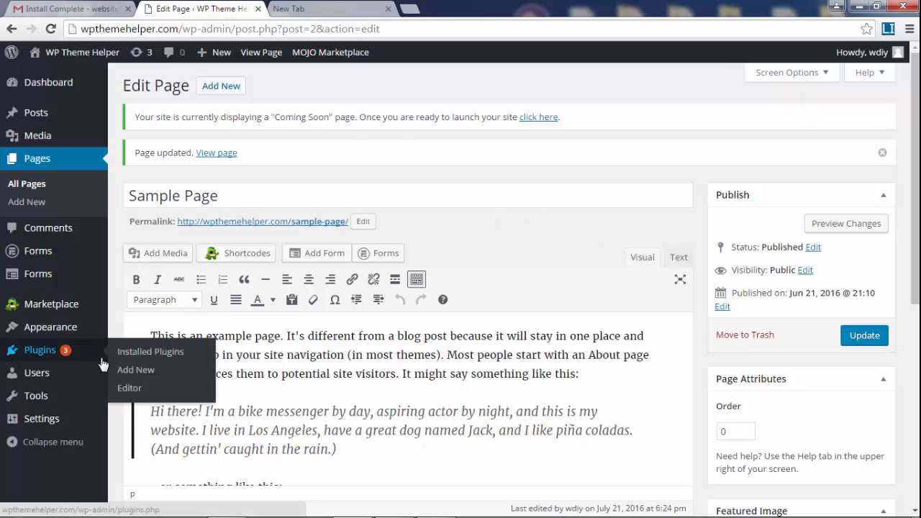
{"action": "left_click", "coordinate": [36, 352]}
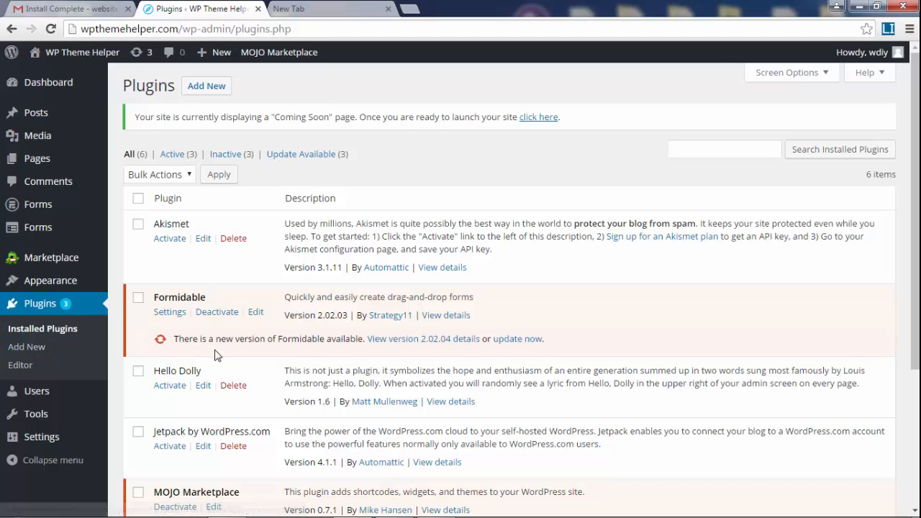
{"action": "scroll", "coordinate": [429, 281], "scroll_direction": "down", "scroll_amount": 2}
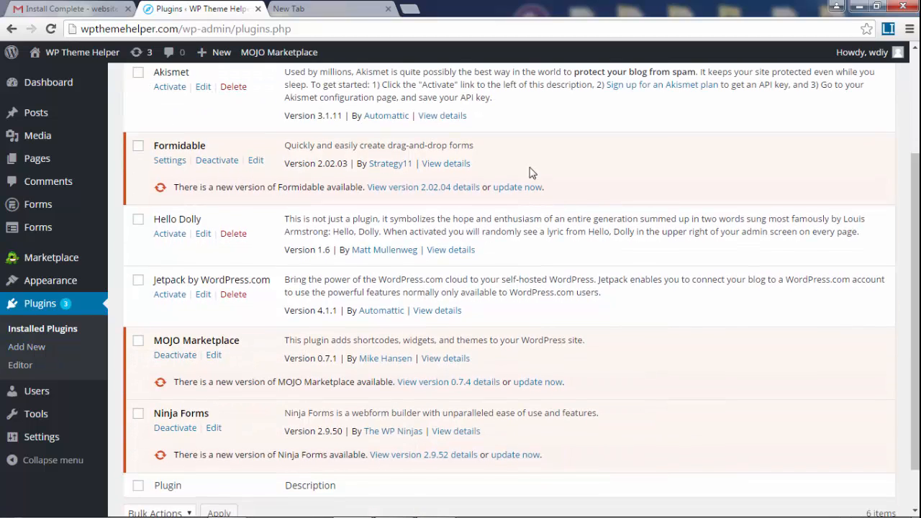
{"action": "scroll", "coordinate": [462, 386], "scroll_direction": "up", "scroll_amount": 1}
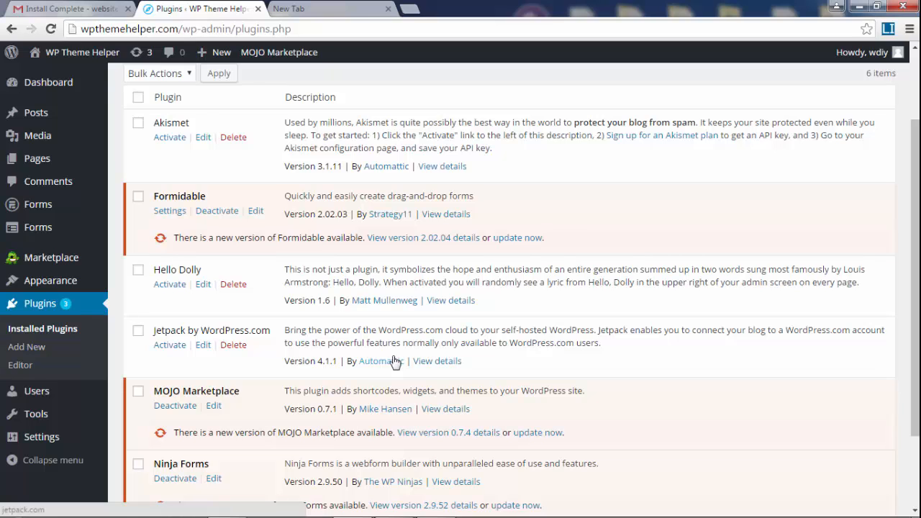
{"action": "scroll", "coordinate": [157, 153], "scroll_direction": "up", "scroll_amount": 1}
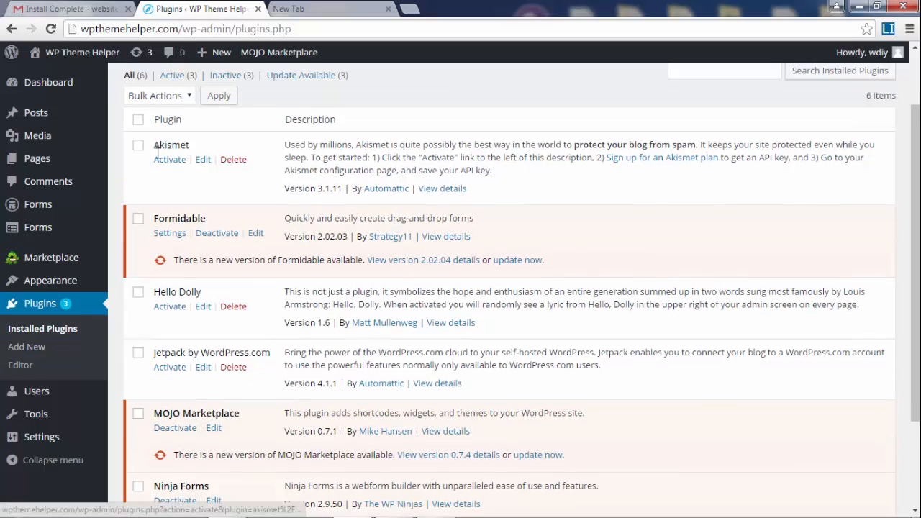
{"action": "scroll", "coordinate": [157, 153], "scroll_direction": "up", "scroll_amount": 1}
{"action": "left_click", "coordinate": [138, 132]}
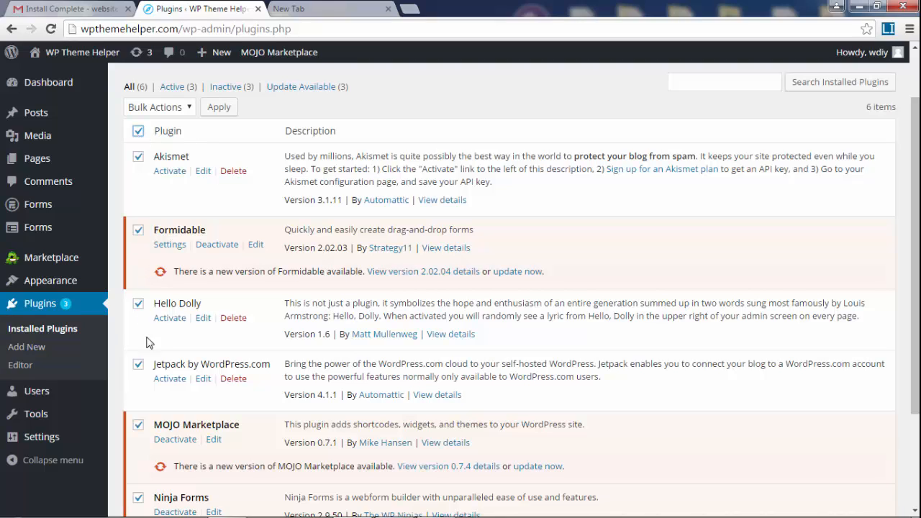
{"action": "left_click", "coordinate": [189, 107]}
{"action": "left_click", "coordinate": [155, 150]}
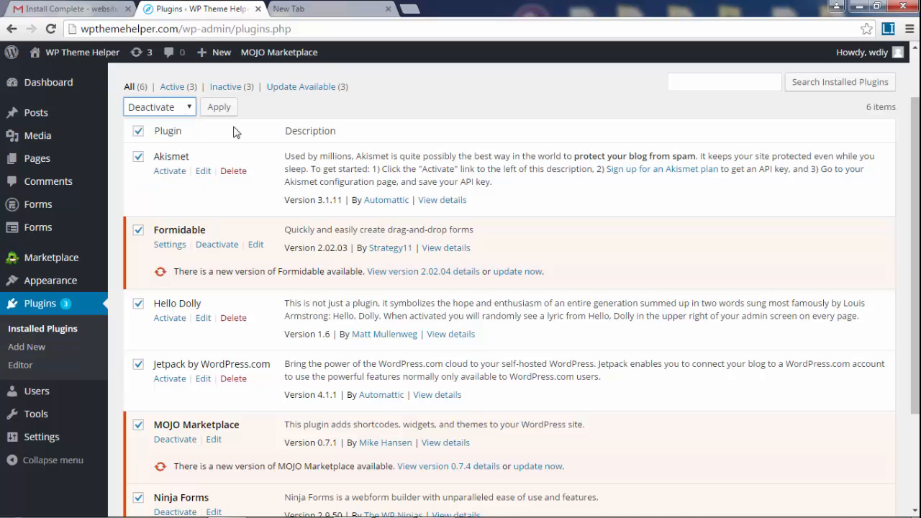
{"action": "left_click", "coordinate": [219, 108]}
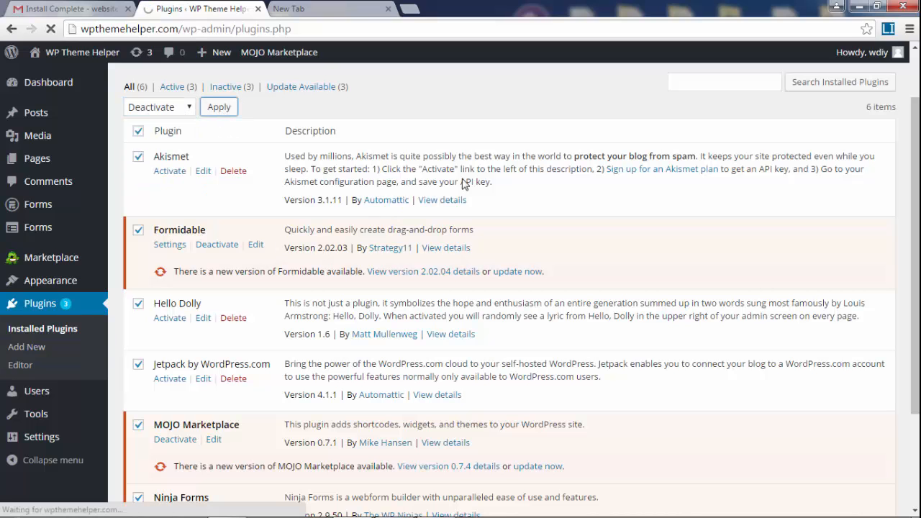
Bulk-delete all the plugins and confirm removing their files and data.
{"action": "scroll", "coordinate": [331, 219], "scroll_direction": "down", "scroll_amount": 3}
{"action": "scroll", "coordinate": [216, 177], "scroll_direction": "up", "scroll_amount": 2}
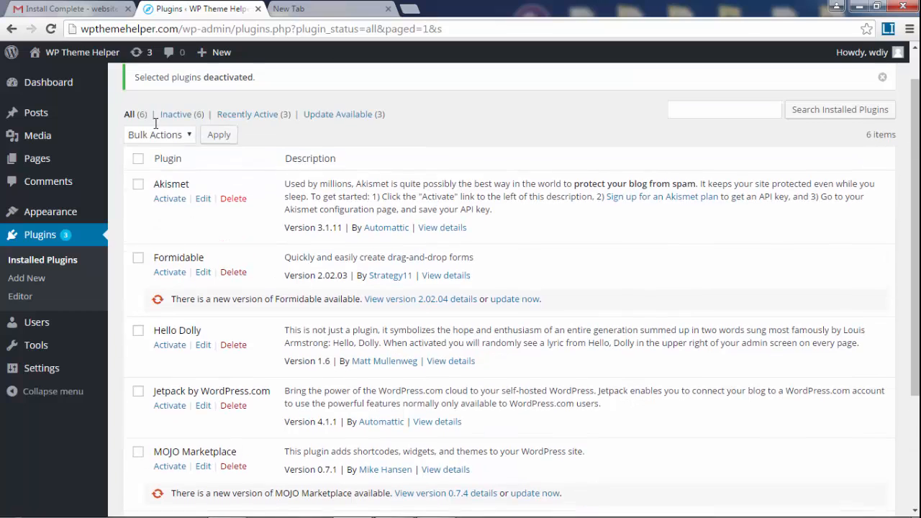
{"action": "left_click", "coordinate": [138, 164]}
{"action": "left_click", "coordinate": [177, 146]}
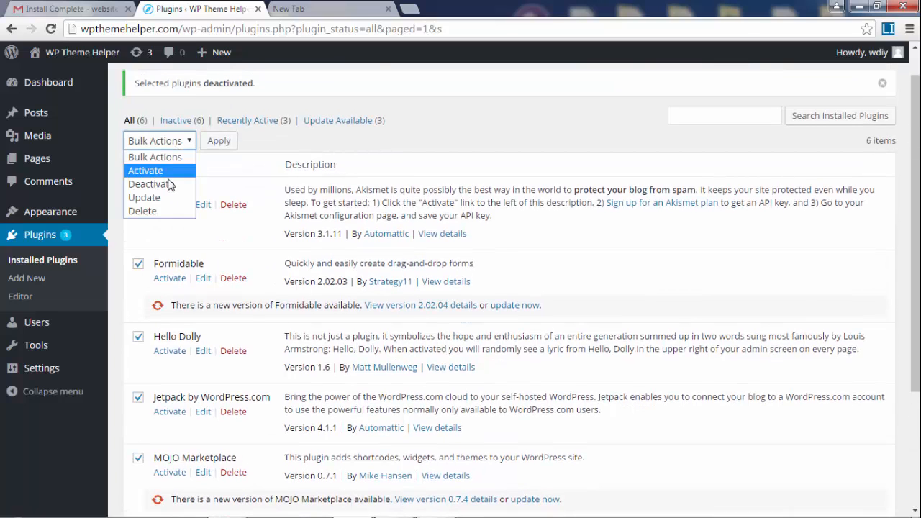
{"action": "left_click", "coordinate": [168, 212]}
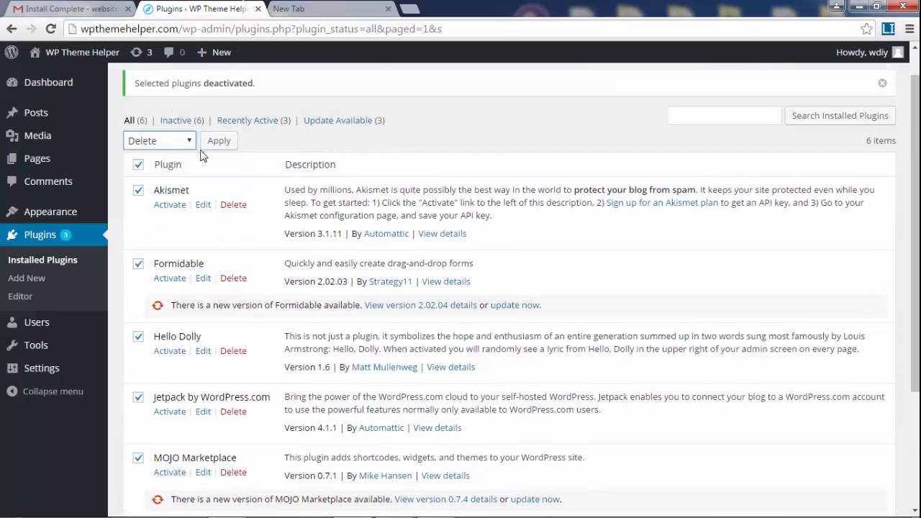
{"action": "left_click", "coordinate": [225, 143]}
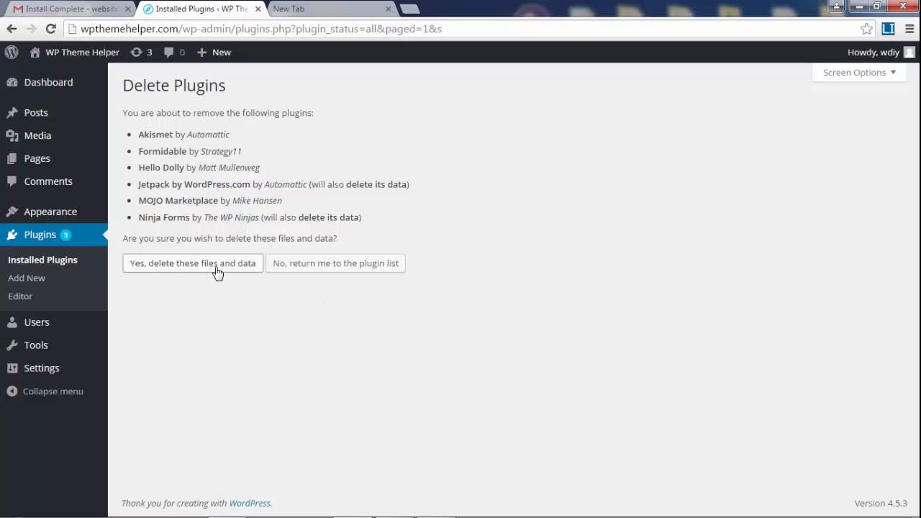
{"action": "left_click", "coordinate": [169, 274]}
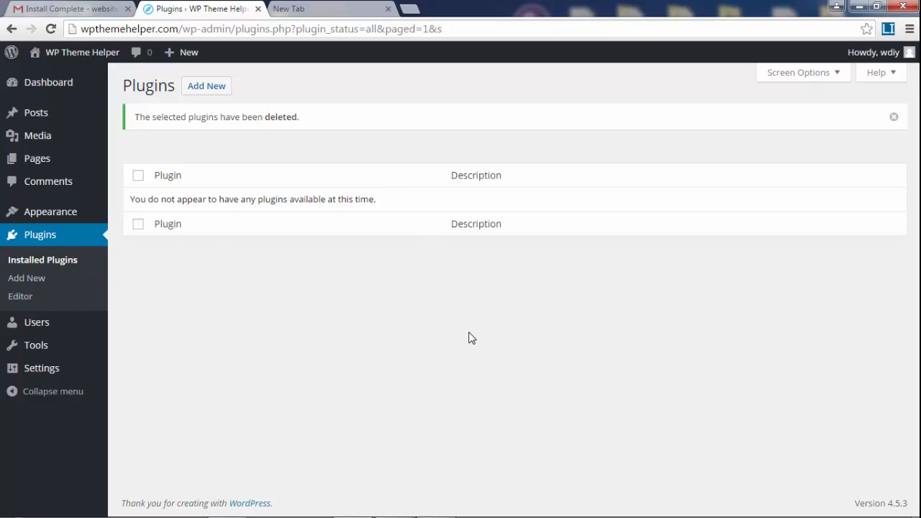
{"action": "mouse_move", "coordinate": [106, 220]}
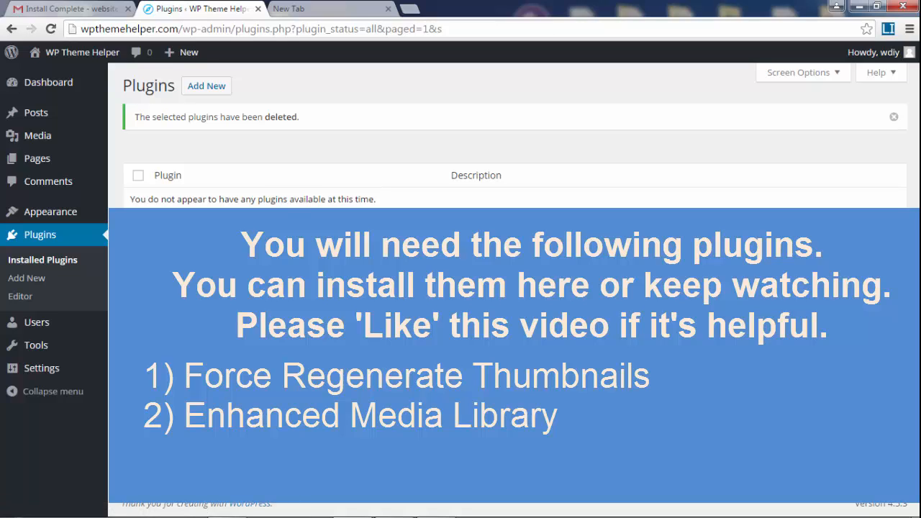
{"action": "mouse_move", "coordinate": [69, 54]}
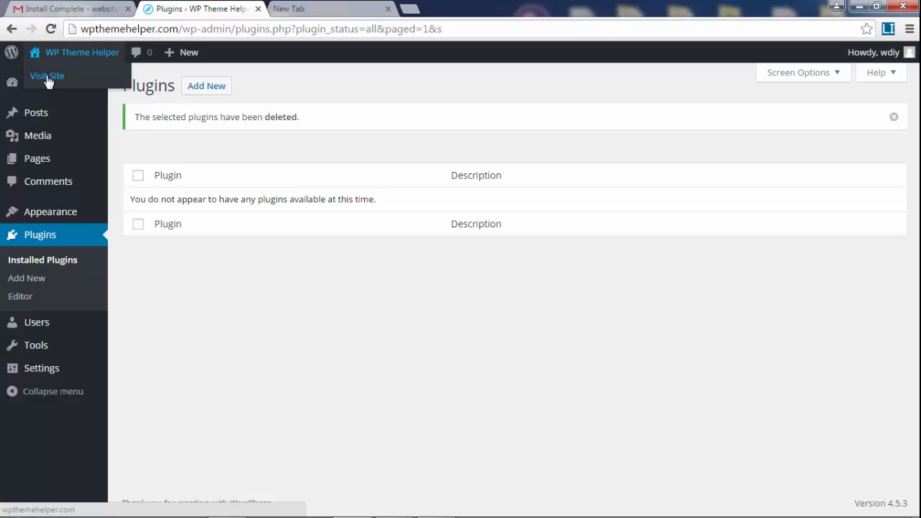
Open the public site in a new tab and close the stray empty tab.
{"action": "right_click", "coordinate": [46, 81]}
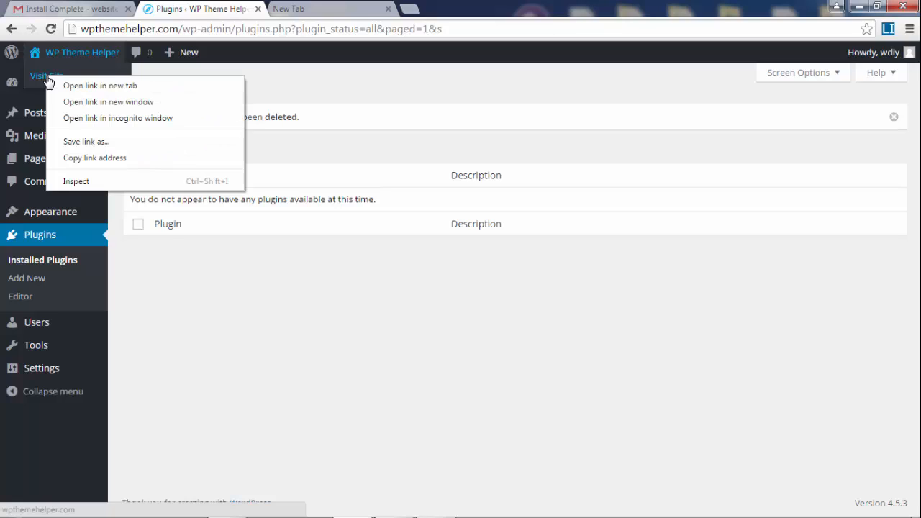
{"action": "left_click", "coordinate": [107, 90]}
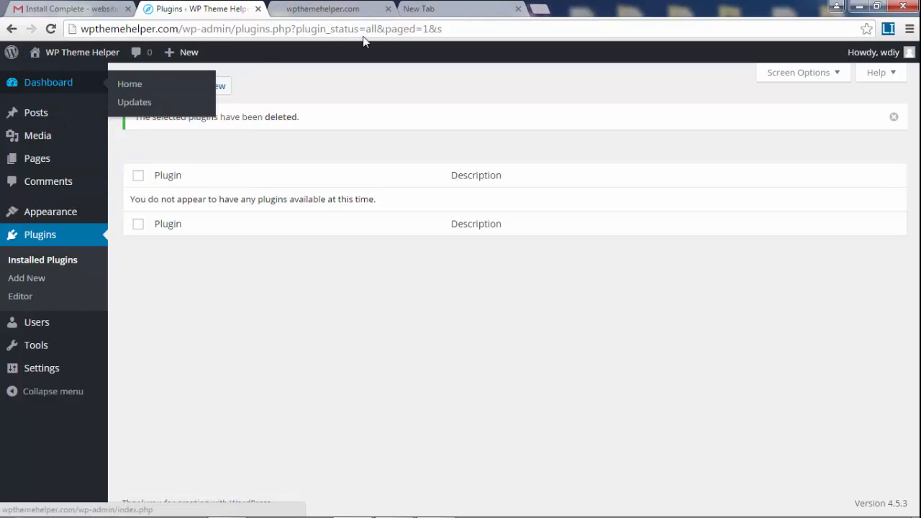
{"action": "left_click", "coordinate": [501, 11]}
{"action": "left_click", "coordinate": [518, 9]}
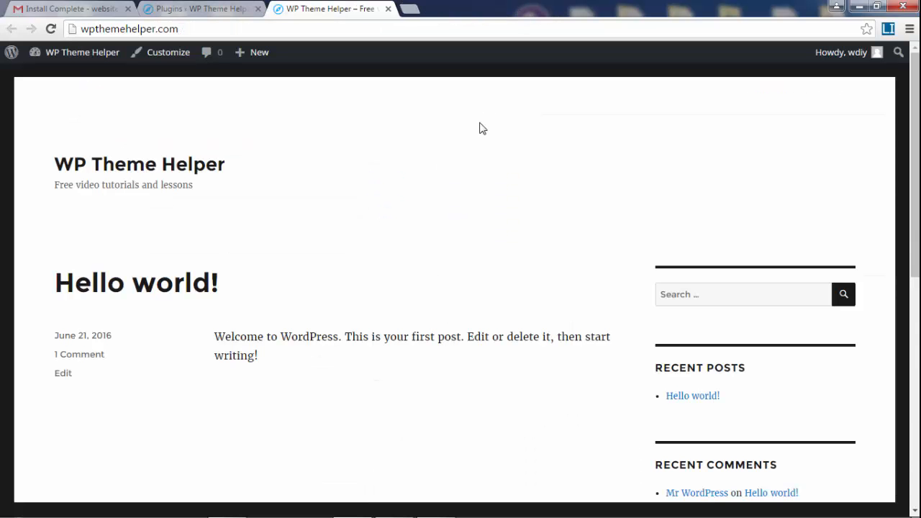
Scroll through the site's front page, then return to the Plugins admin page.
{"action": "scroll", "coordinate": [917, 175], "scroll_direction": "down", "scroll_amount": 1}
{"action": "scroll", "coordinate": [917, 174], "scroll_direction": "down", "scroll_amount": 6}
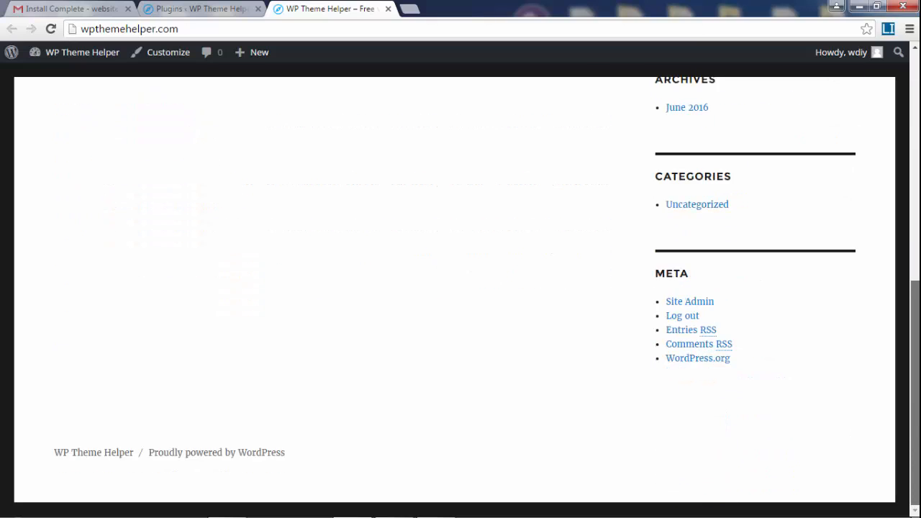
{"action": "scroll", "coordinate": [916, 174], "scroll_direction": "up", "scroll_amount": 3}
{"action": "scroll", "coordinate": [39, 169], "scroll_direction": "up", "scroll_amount": 4}
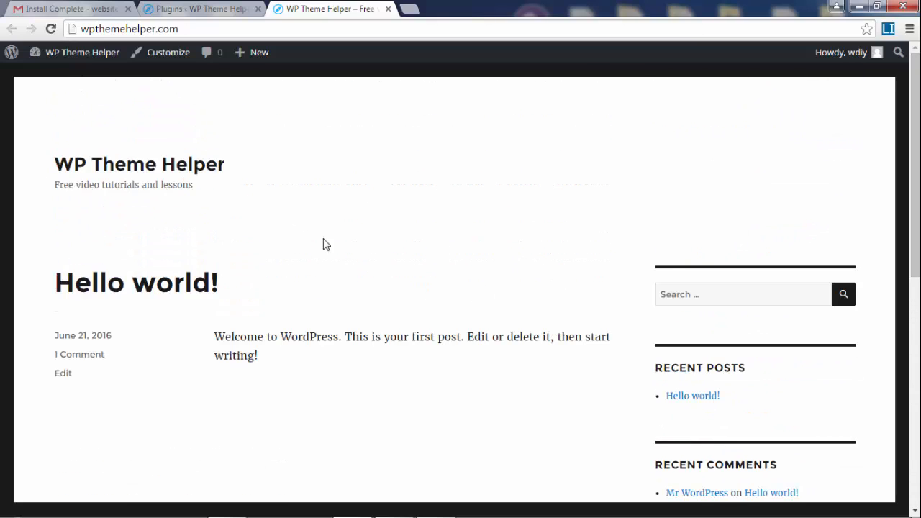
{"action": "left_click_drag", "start_coordinate": [87, 146], "coordinate": [345, 311]}
{"action": "left_click", "coordinate": [464, 412]}
{"action": "scroll", "coordinate": [915, 216], "scroll_direction": "down", "scroll_amount": 5}
{"action": "scroll", "coordinate": [460, 288], "scroll_direction": "up", "scroll_amount": 5}
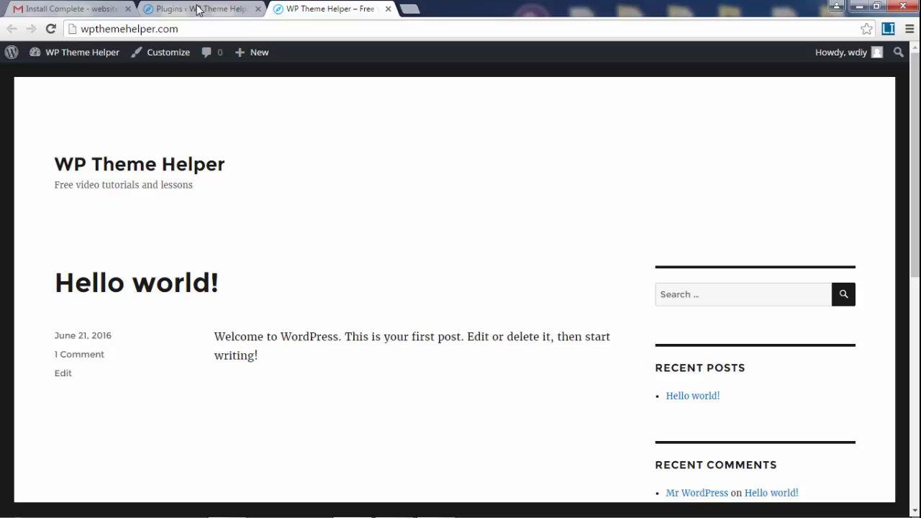
{"action": "left_click", "coordinate": [198, 9]}
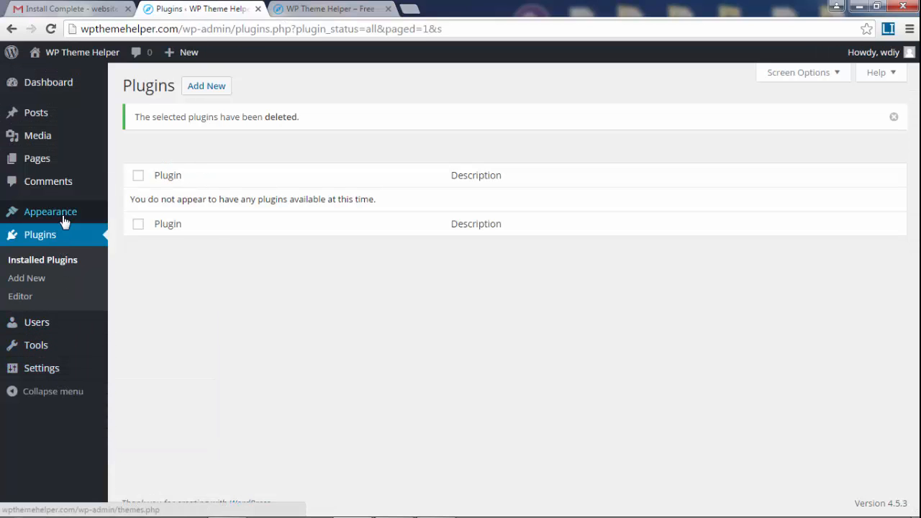
Activate the Twenty Fourteen theme from Appearance > Themes.
{"action": "mouse_move", "coordinate": [66, 216]}
{"action": "left_click", "coordinate": [138, 213]}
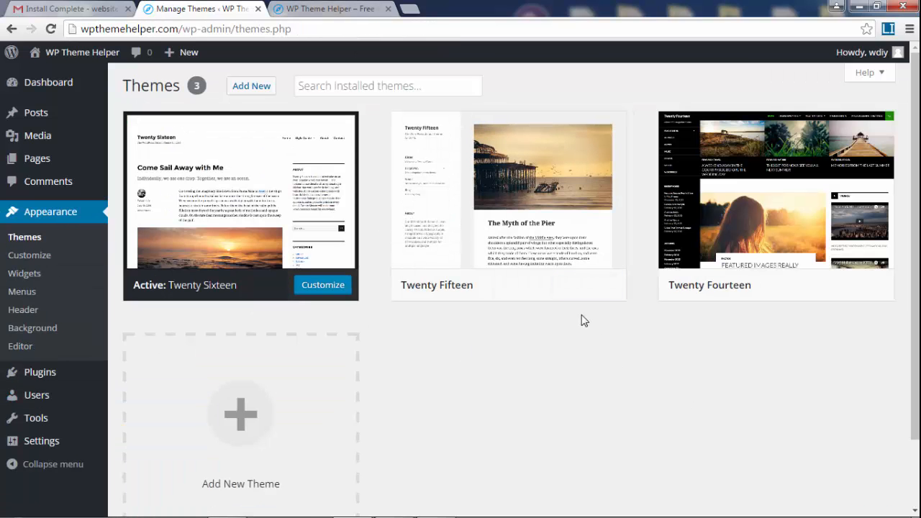
{"action": "mouse_move", "coordinate": [805, 232]}
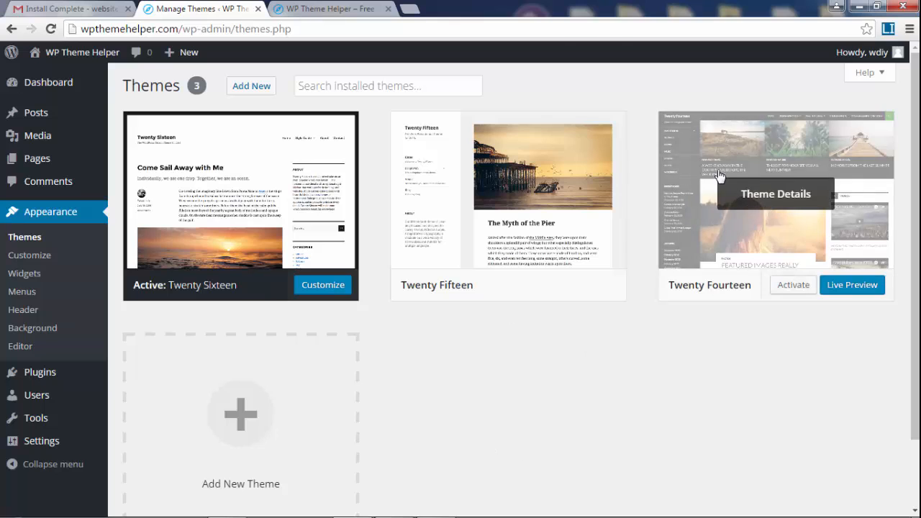
{"action": "left_click", "coordinate": [794, 287]}
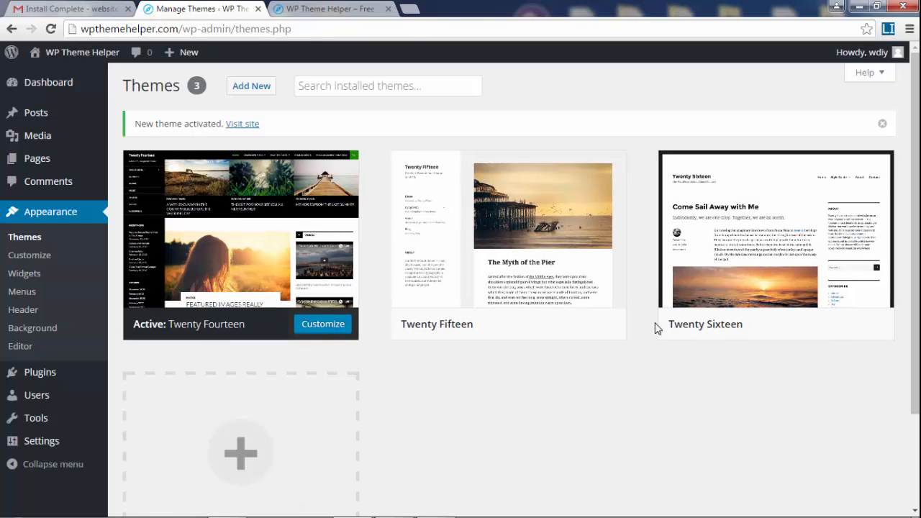
Reload the front page to view the Twenty Fourteen design, then return to the Themes page.
{"action": "left_click", "coordinate": [327, 13]}
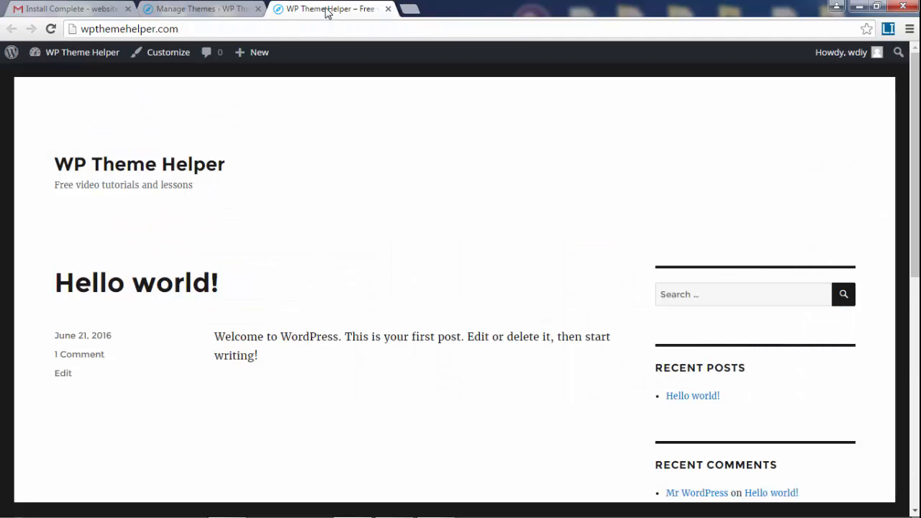
{"action": "left_click", "coordinate": [52, 30]}
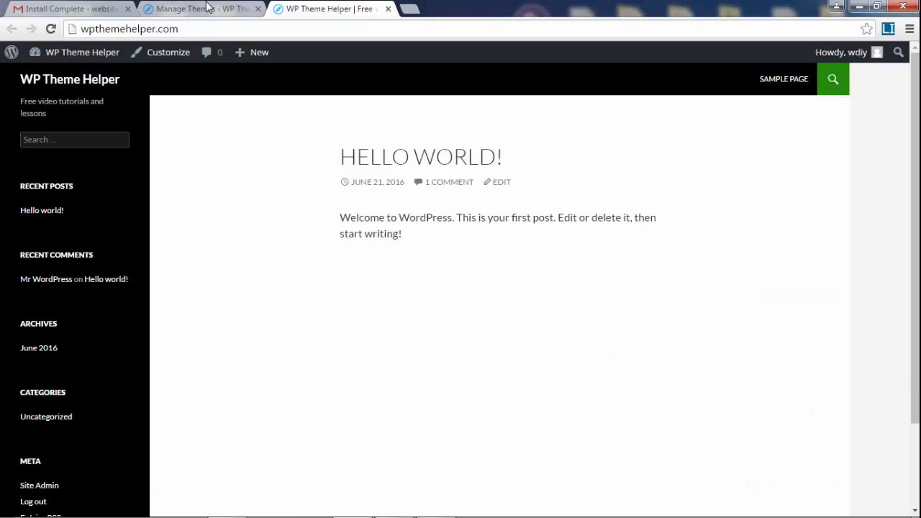
{"action": "left_click", "coordinate": [207, 8]}
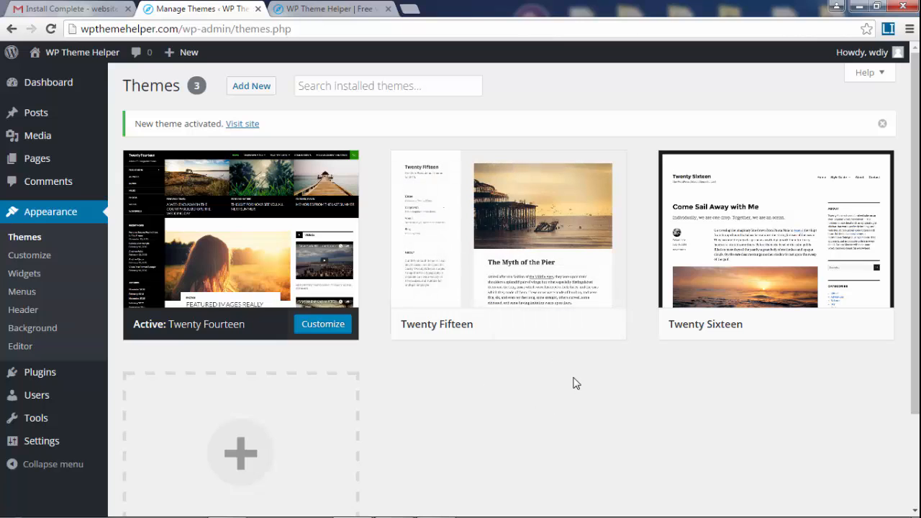
{"action": "mouse_move", "coordinate": [426, 183]}
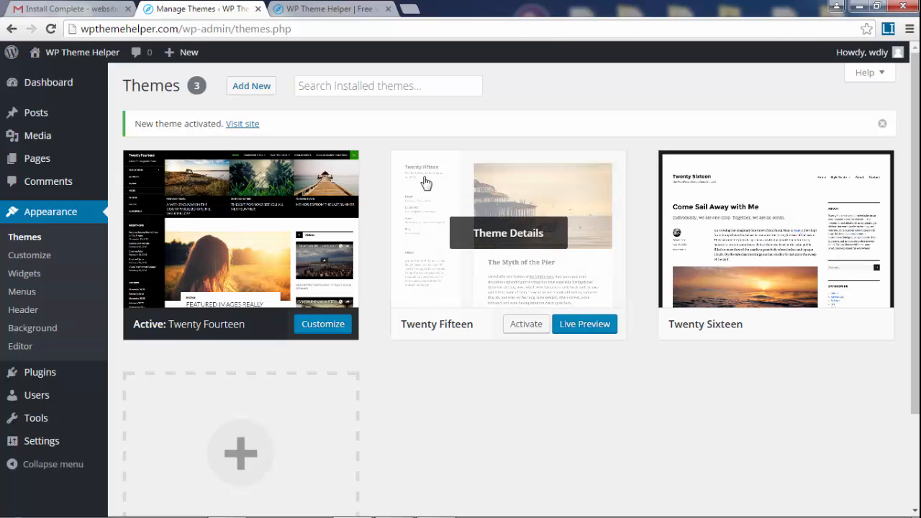
{"action": "left_click", "coordinate": [348, 85]}
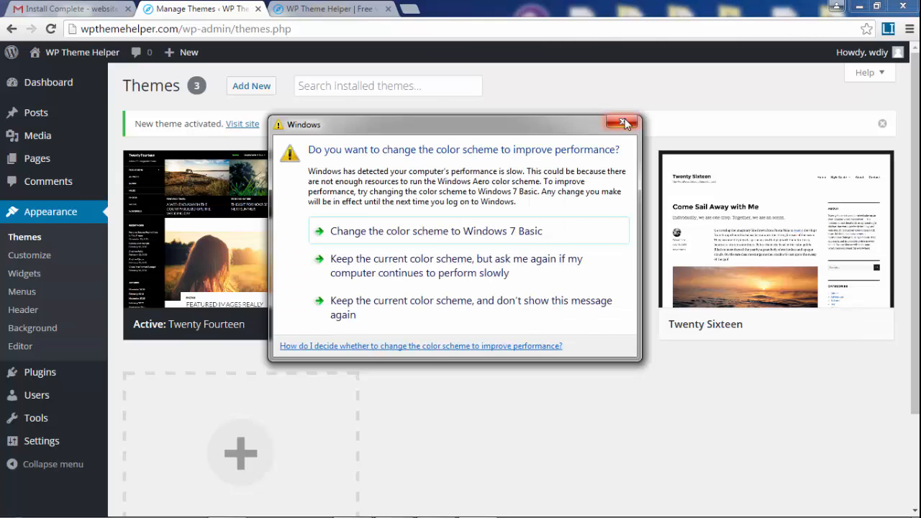
Close the Windows colour-scheme prompt and switch to the site's front page tab.
{"action": "left_click", "coordinate": [624, 120]}
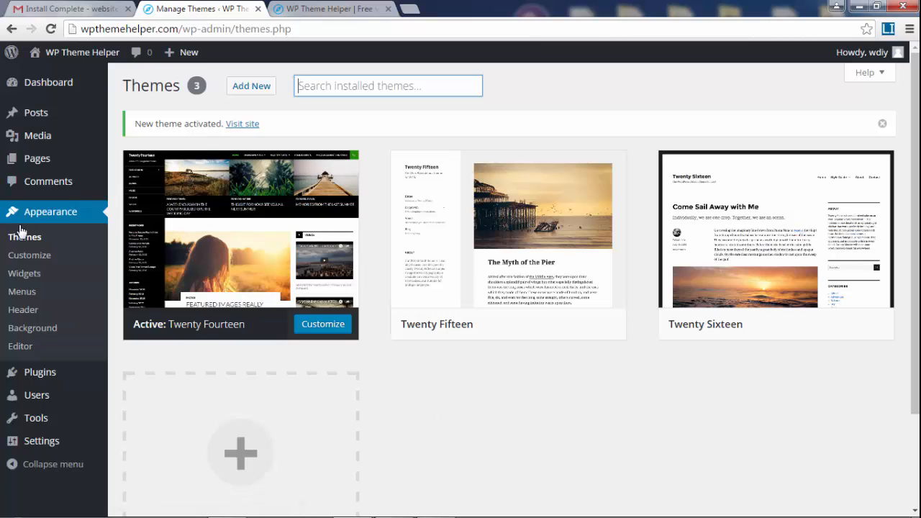
{"action": "left_click", "coordinate": [335, 10]}
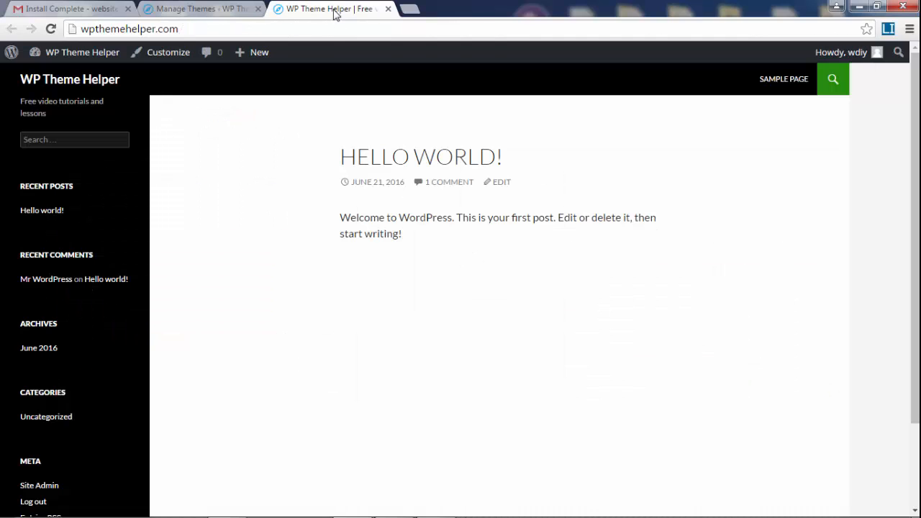
Open the Enfold theme page on ThemeForest in a new tab.
{"action": "left_click", "coordinate": [405, 10]}
{"action": "left_click", "coordinate": [780, 56]}
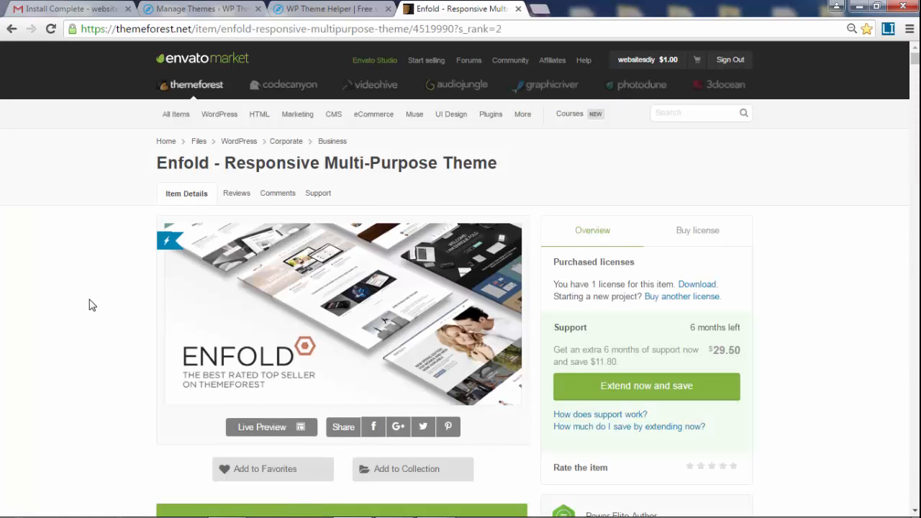
{"action": "scroll", "coordinate": [89, 305], "scroll_direction": "down", "scroll_amount": 1}
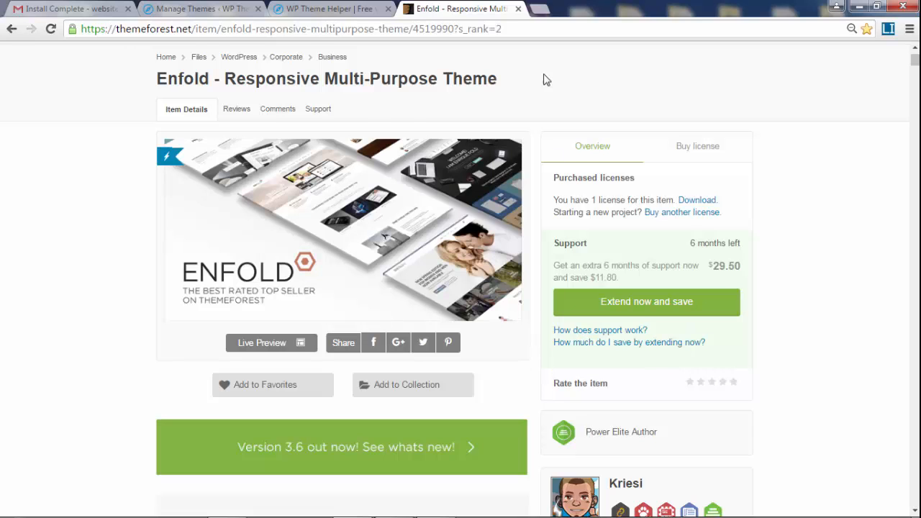
{"action": "scroll", "coordinate": [770, 238], "scroll_direction": "up", "scroll_amount": 1}
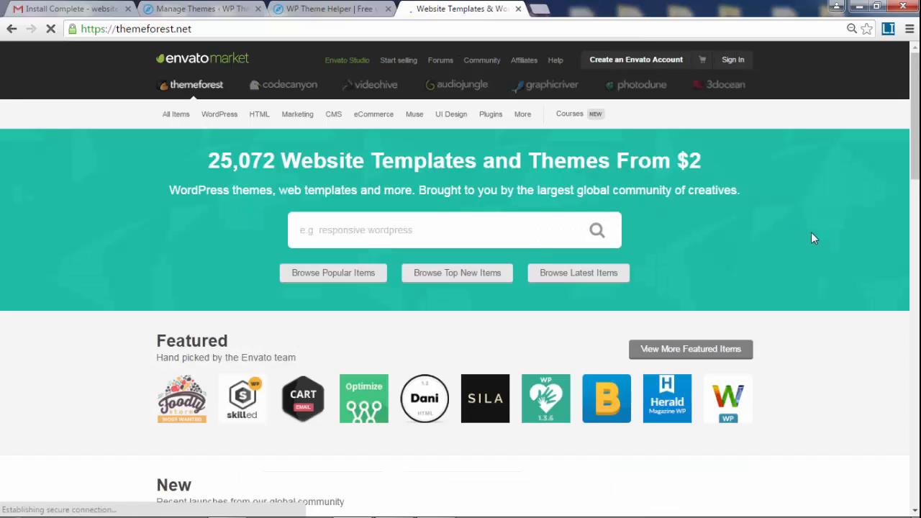
{"action": "left_click", "coordinate": [518, 9]}
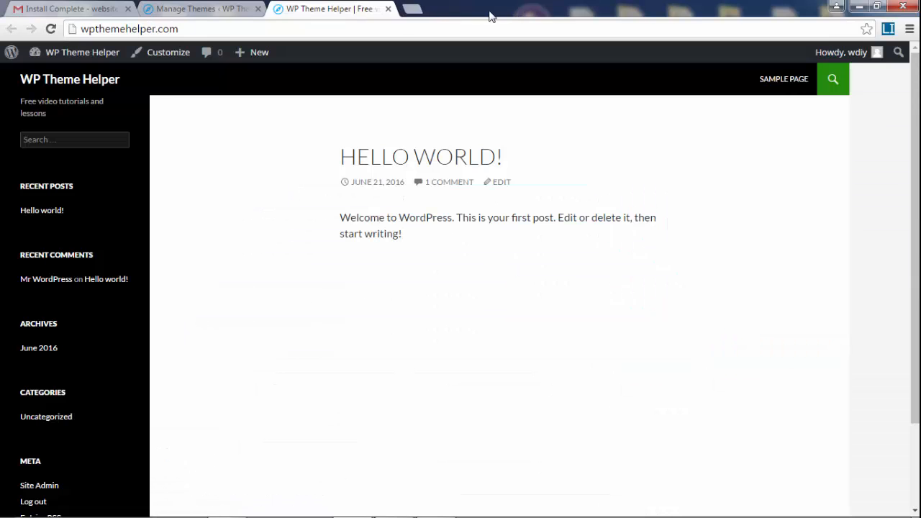
{"action": "left_click", "coordinate": [414, 8]}
{"action": "left_click", "coordinate": [764, 56]}
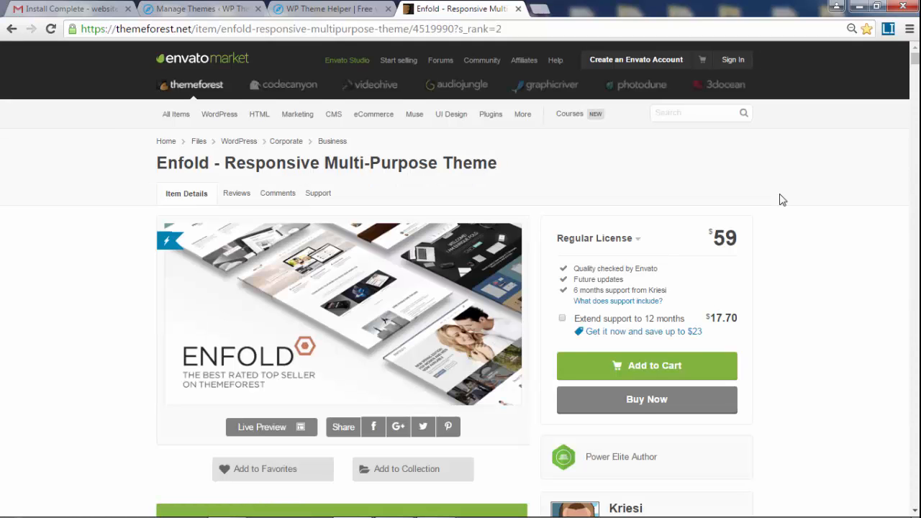
{"action": "scroll", "coordinate": [783, 200], "scroll_direction": "down", "scroll_amount": 1}
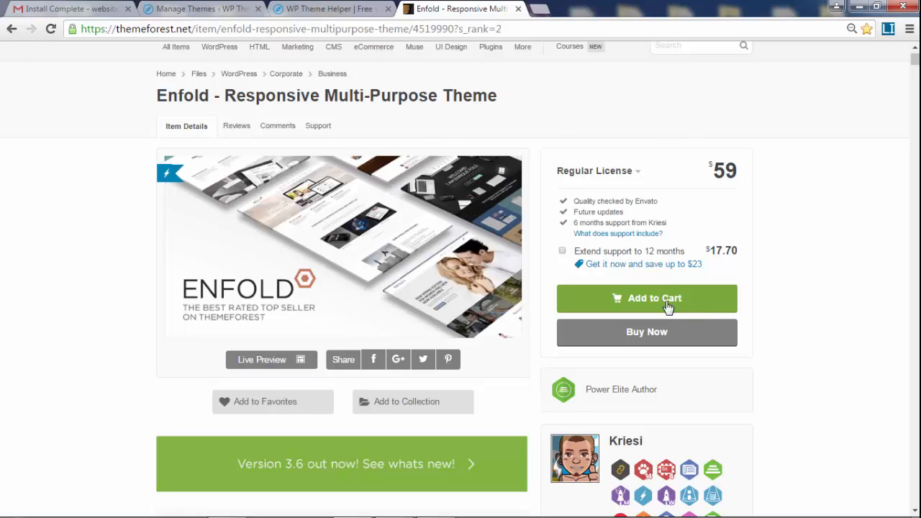
Add Enfold to the cart and proceed to checkout.
{"action": "left_click", "coordinate": [657, 306]}
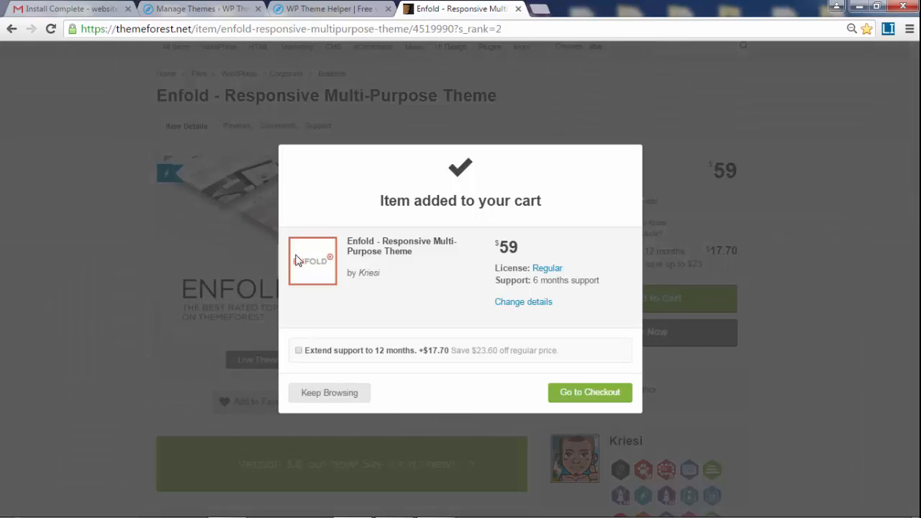
{"action": "left_click_drag", "start_coordinate": [308, 354], "coordinate": [438, 356]}
{"action": "left_click", "coordinate": [362, 372]}
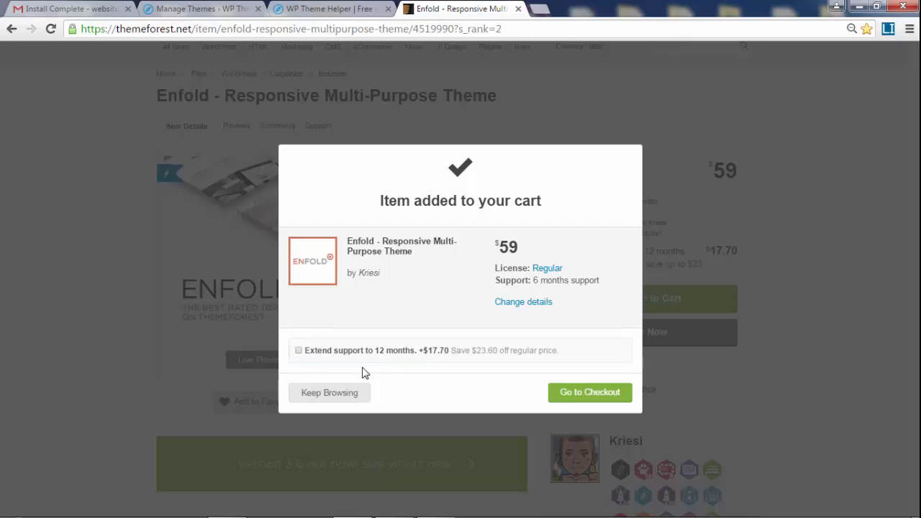
{"action": "left_click", "coordinate": [590, 395]}
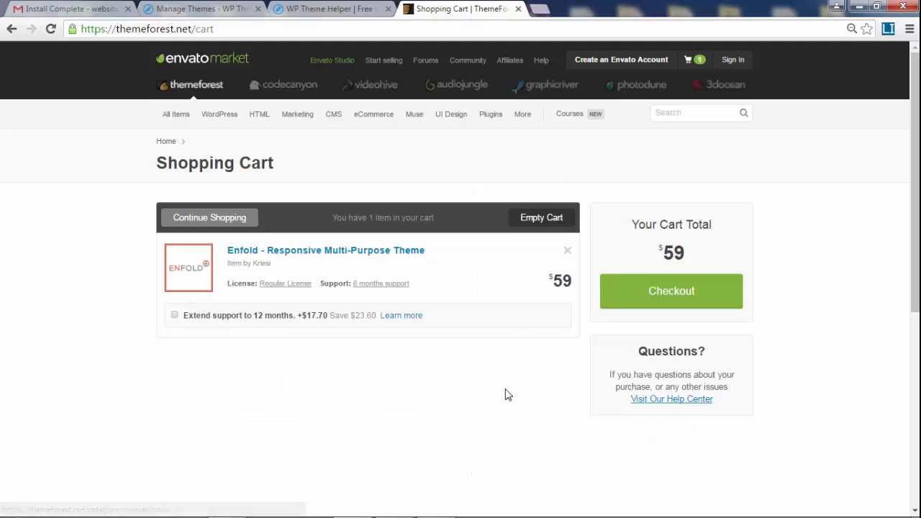
{"action": "left_click", "coordinate": [672, 307]}
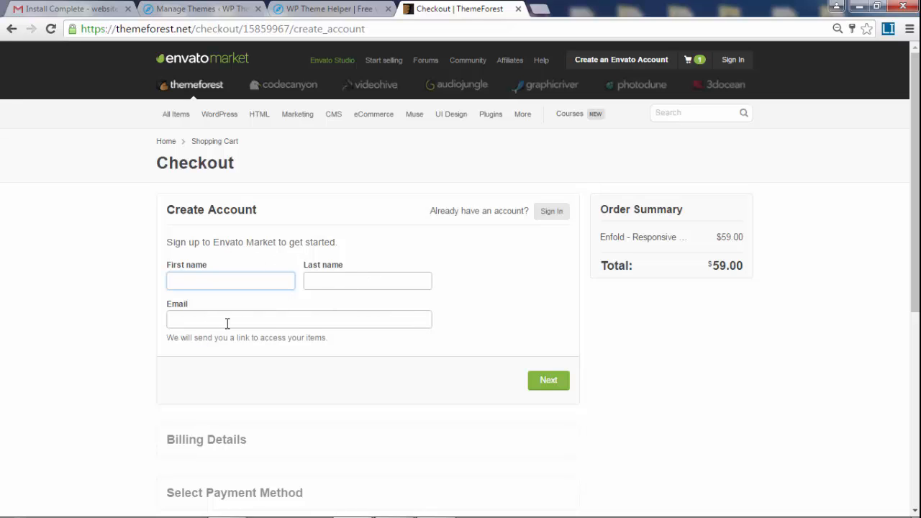
{"action": "scroll", "coordinate": [409, 368], "scroll_direction": "down", "scroll_amount": 2}
{"action": "left_click", "coordinate": [263, 330]}
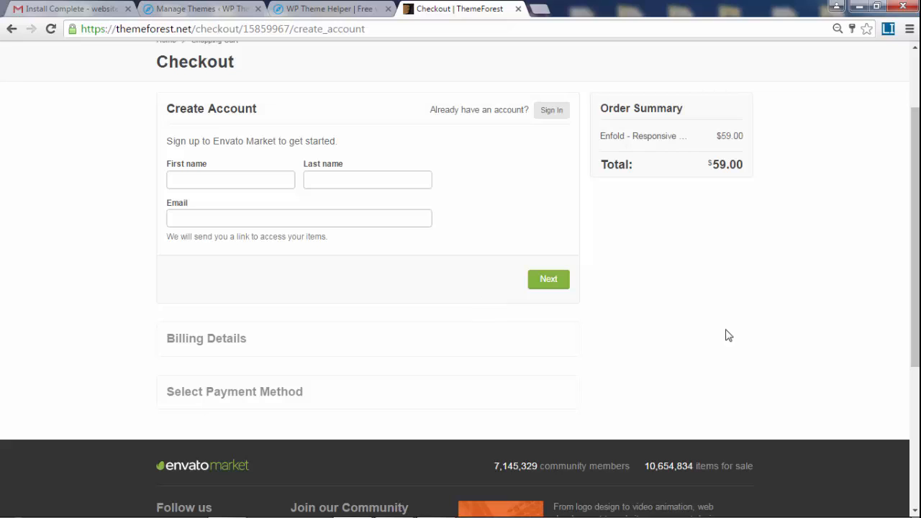
{"action": "scroll", "coordinate": [738, 329], "scroll_direction": "up", "scroll_amount": 2}
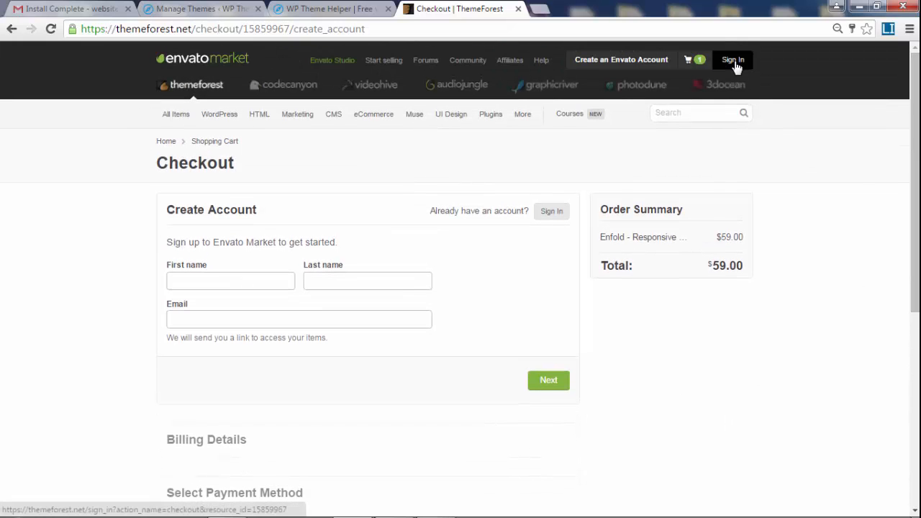
Sign in to the Envato account, then empty the shopping cart.
{"action": "left_click", "coordinate": [733, 60]}
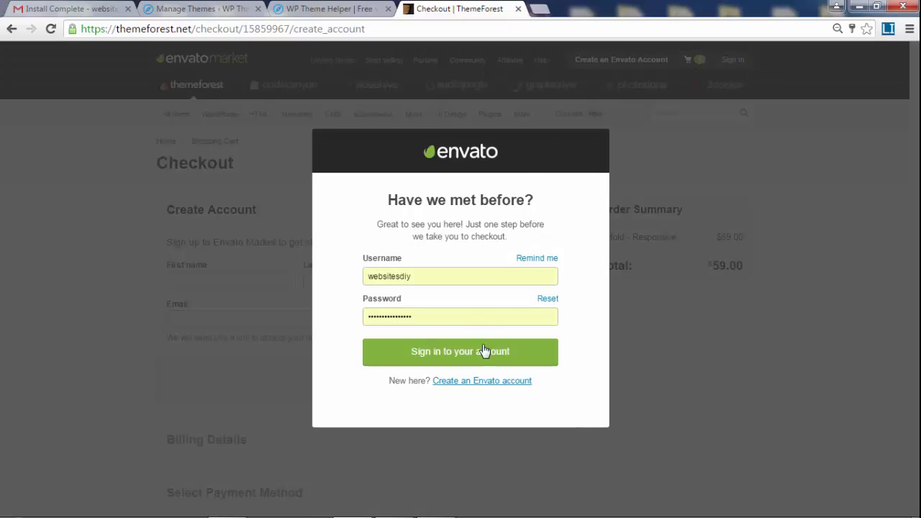
{"action": "left_click", "coordinate": [484, 351]}
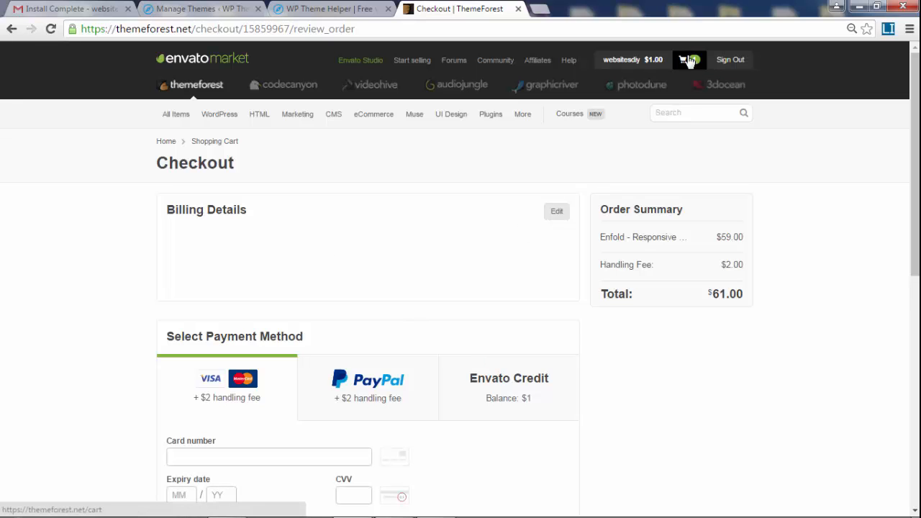
{"action": "left_click", "coordinate": [687, 62]}
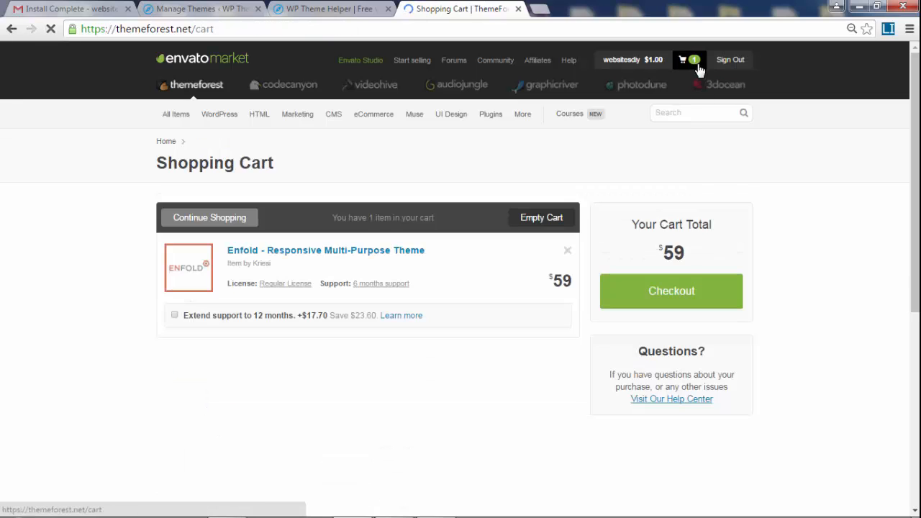
{"action": "left_click", "coordinate": [558, 219]}
{"action": "left_click", "coordinate": [527, 110]}
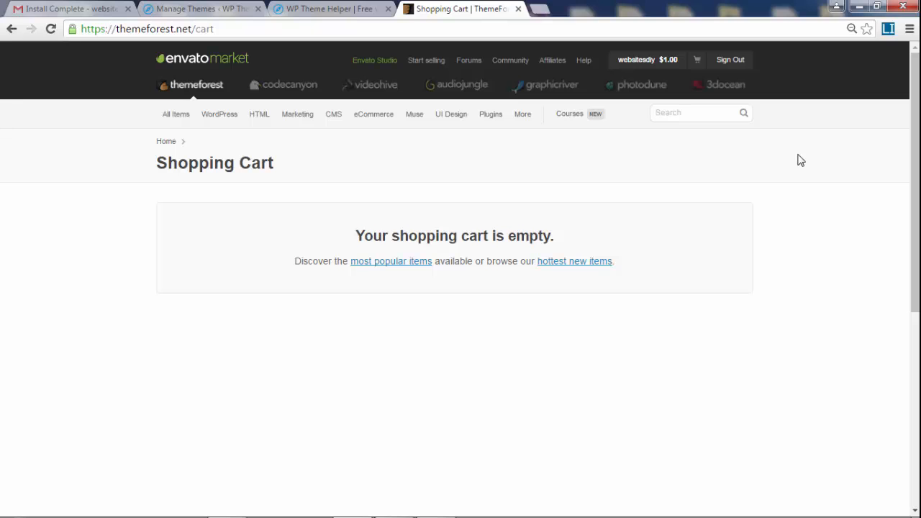
{"action": "mouse_move", "coordinate": [653, 62]}
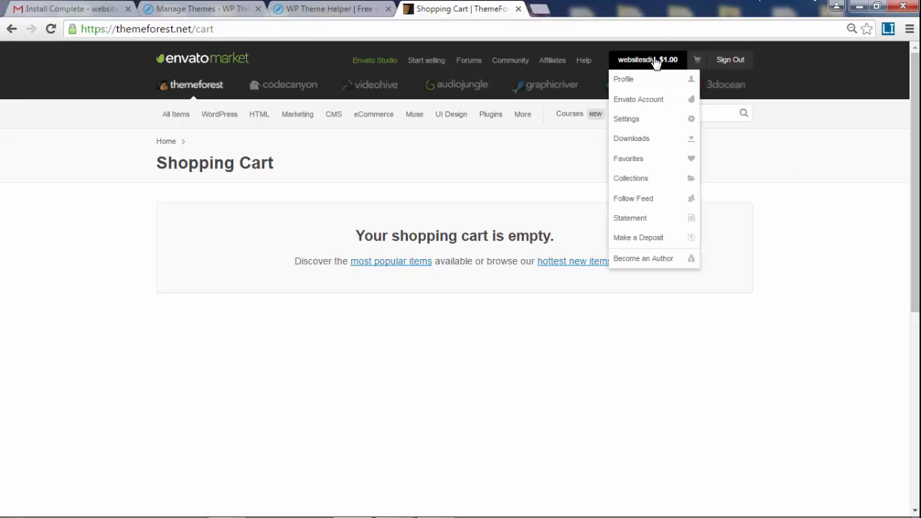
Download only the installable WordPress file for Enfold from ThemeForest Downloads.
{"action": "left_click", "coordinate": [638, 142]}
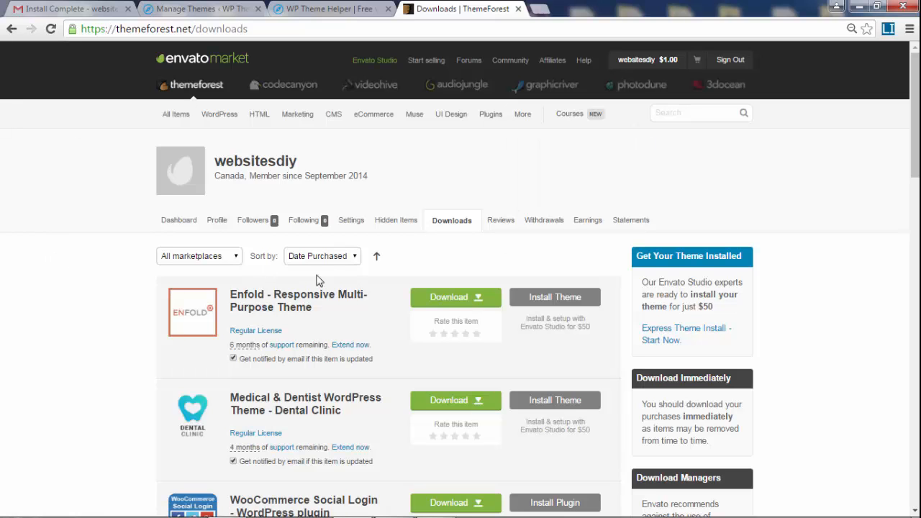
{"action": "mouse_move", "coordinate": [918, 122]}
{"action": "left_mouse_down"}
{"action": "mouse_move", "coordinate": [908, 244]}
{"action": "mouse_move", "coordinate": [909, 135]}
{"action": "left_mouse_up"}
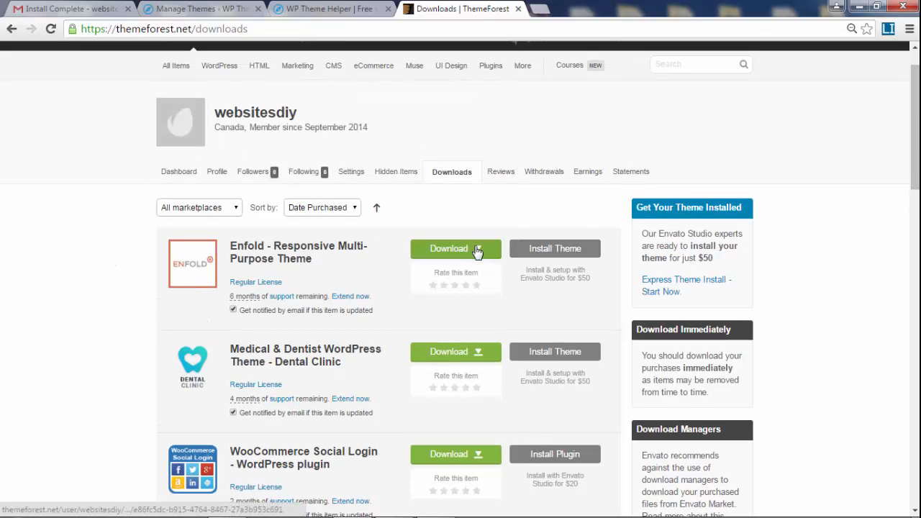
{"action": "left_click", "coordinate": [479, 252]}
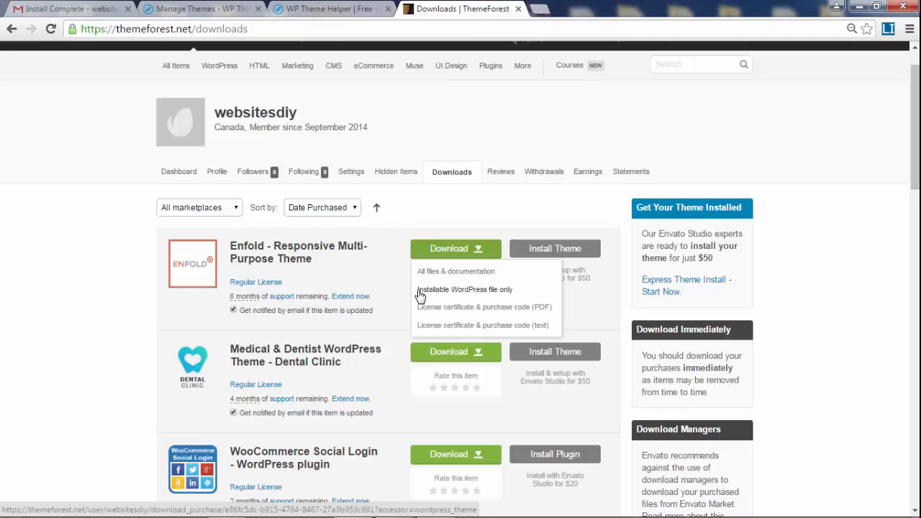
{"action": "left_click", "coordinate": [472, 298]}
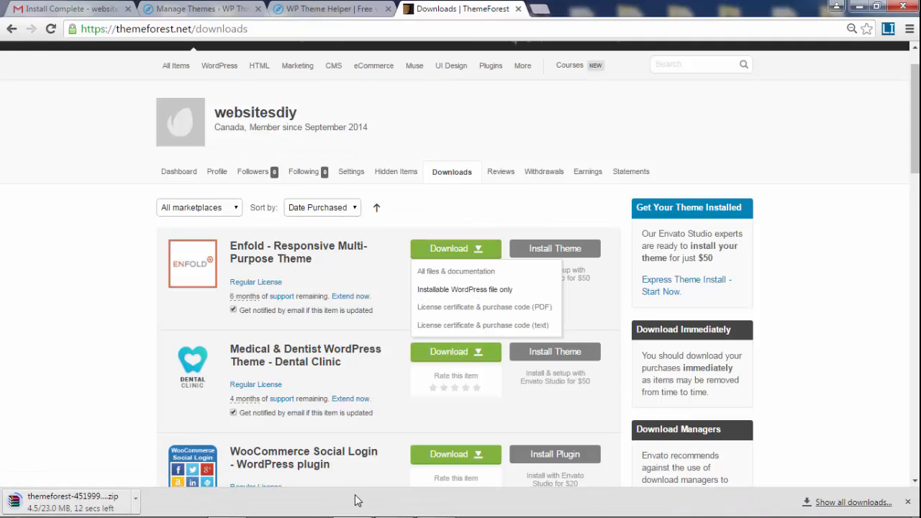
{"action": "left_click", "coordinate": [853, 502]}
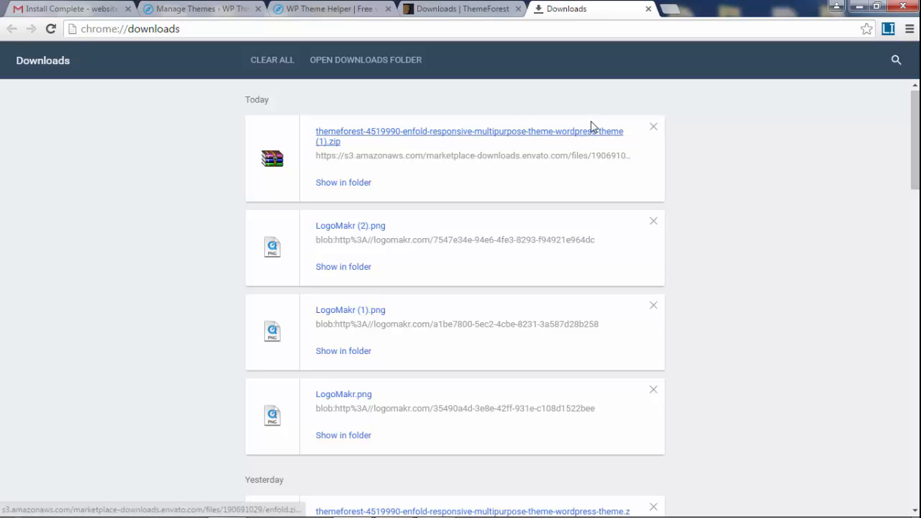
Close the browser and ThemeForest downloads tabs and return to the WordPress tabs.
{"action": "left_click", "coordinate": [648, 10]}
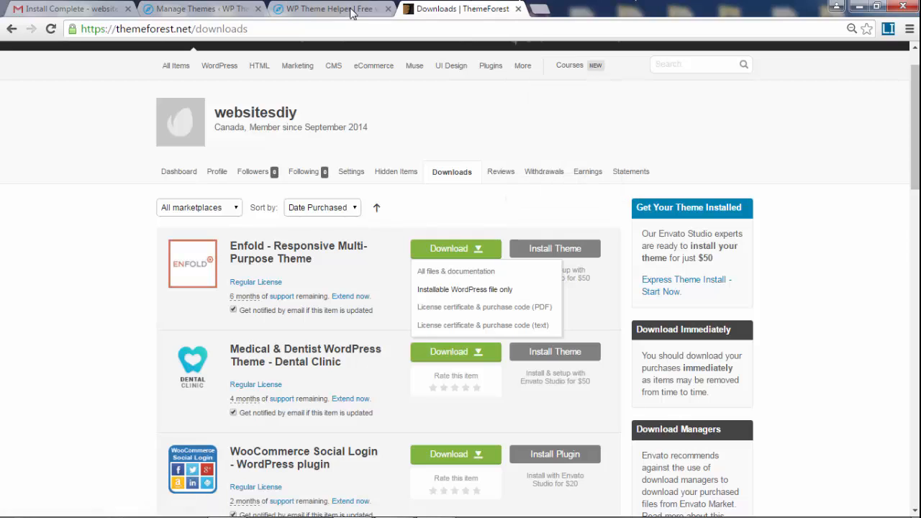
{"action": "left_click", "coordinate": [518, 9]}
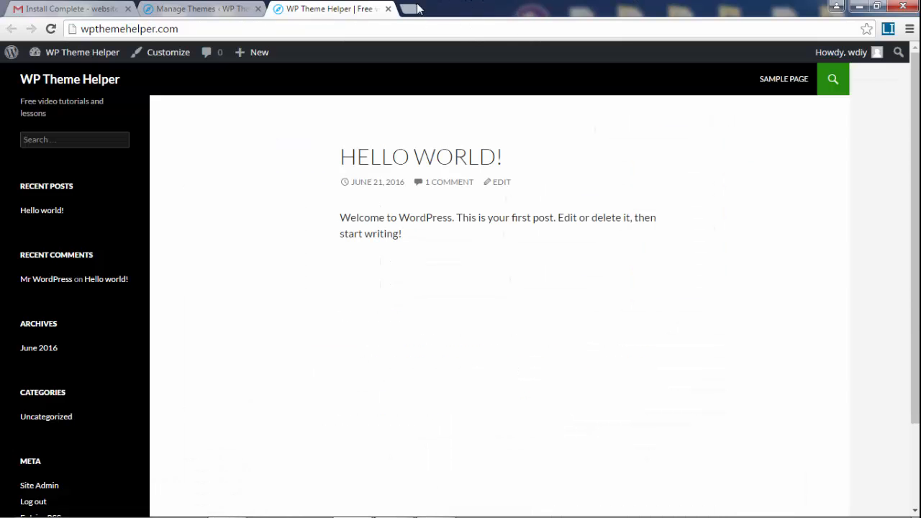
{"action": "left_click", "coordinate": [207, 10]}
{"action": "mouse_move", "coordinate": [523, 335]}
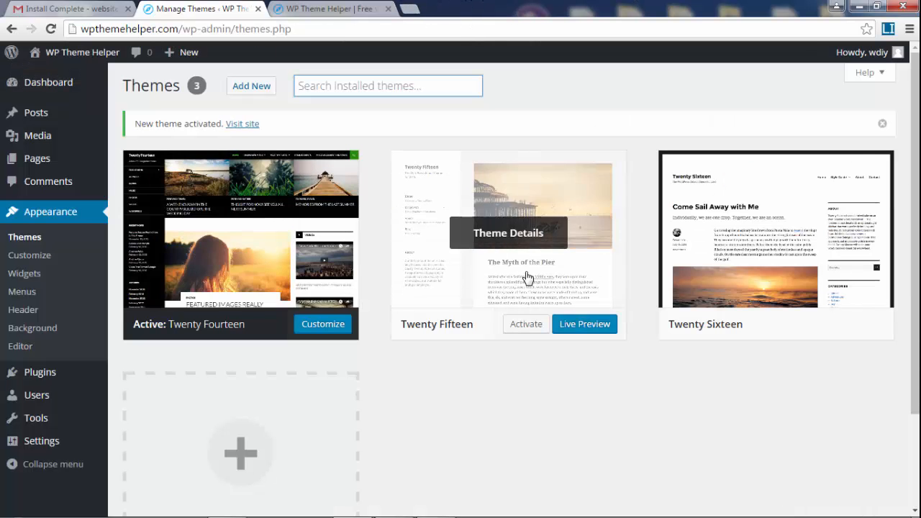
{"action": "left_click", "coordinate": [338, 9]}
Under Themes > Add New > Upload Theme, choose the downloaded Enfold themeforest zip.
{"action": "left_click", "coordinate": [389, 9]}
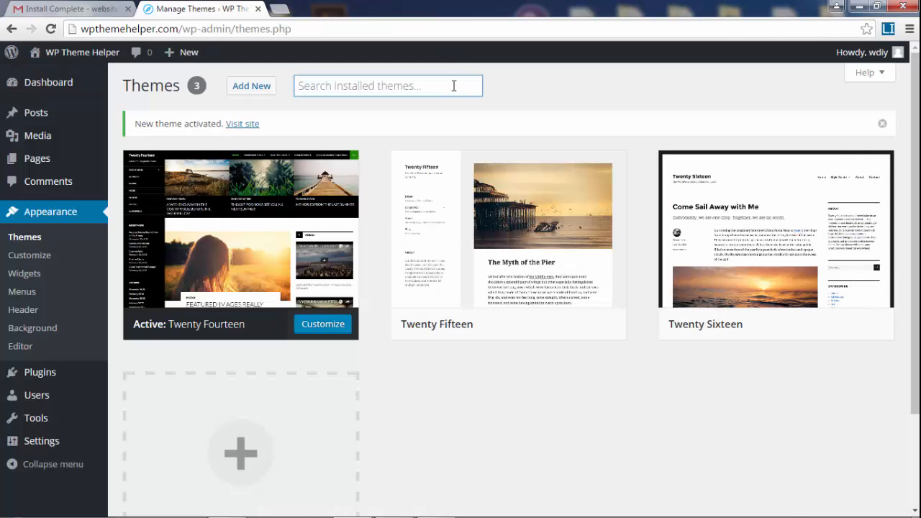
{"action": "left_click", "coordinate": [22, 245]}
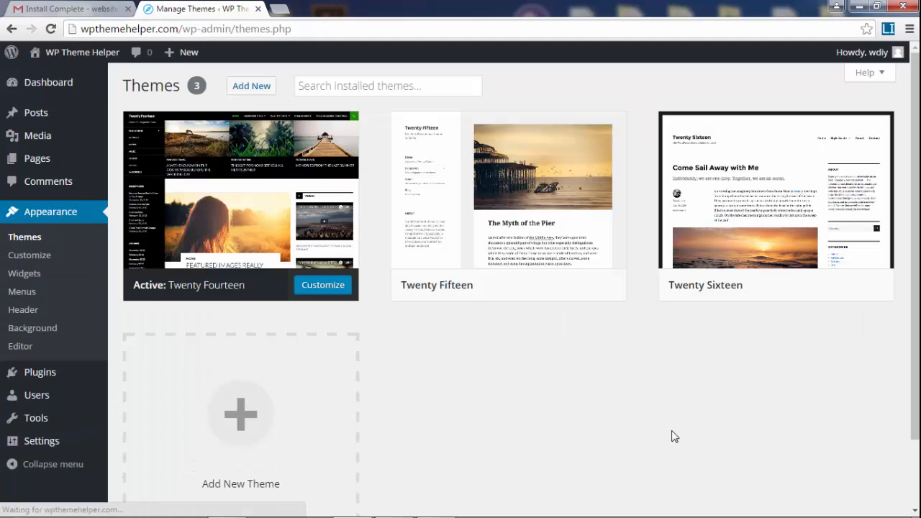
{"action": "left_click", "coordinate": [253, 88]}
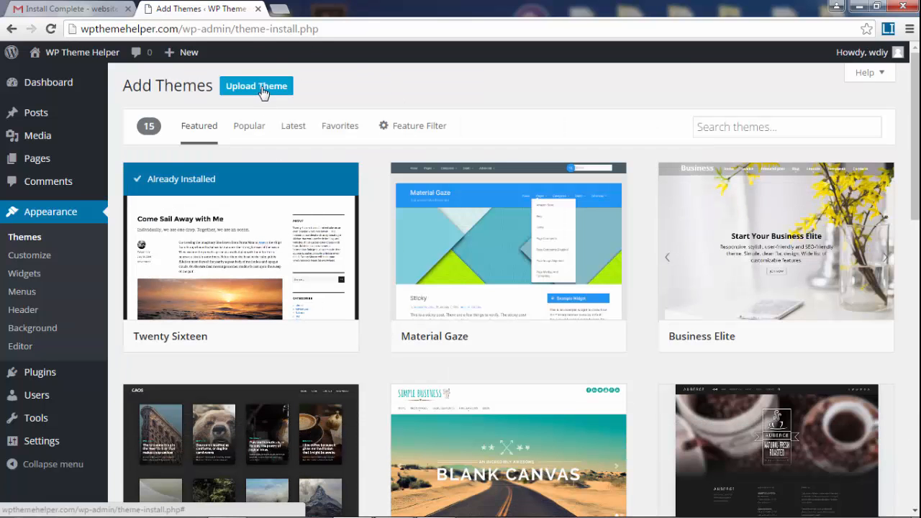
{"action": "left_click", "coordinate": [264, 90]}
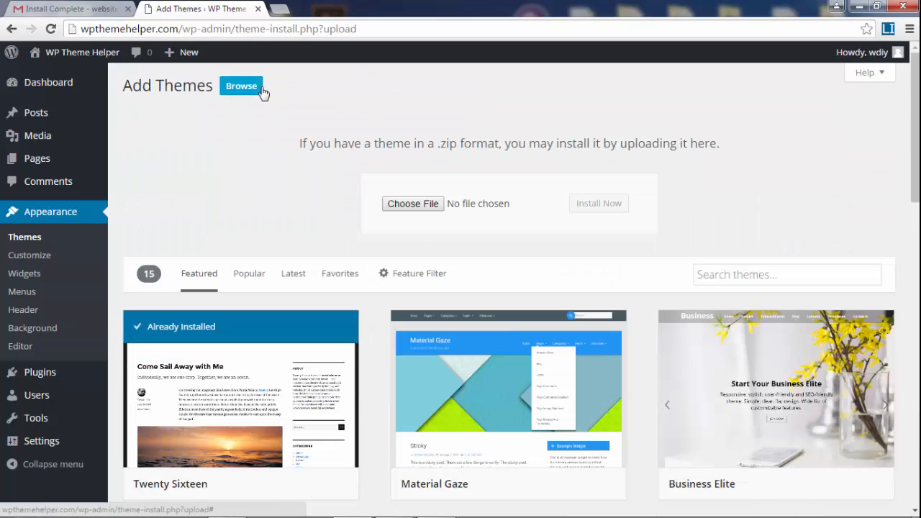
{"action": "left_click", "coordinate": [404, 204]}
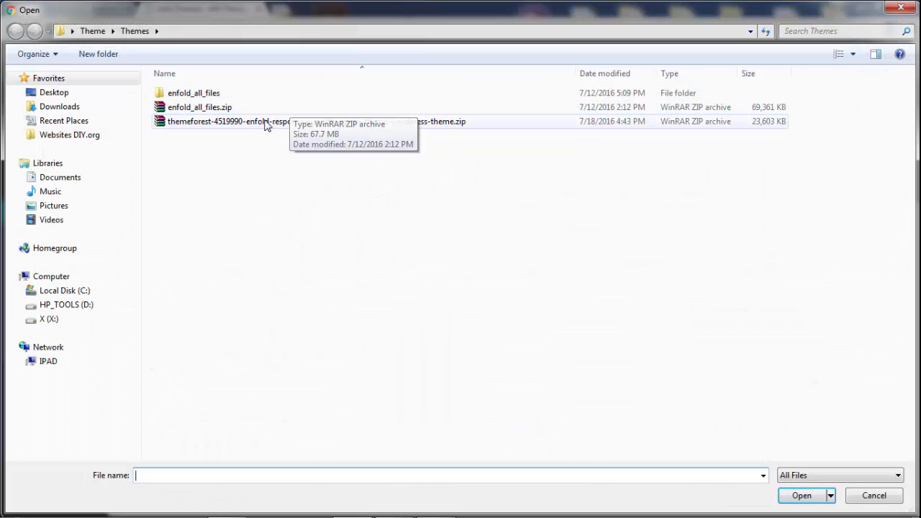
{"action": "left_click", "coordinate": [196, 123]}
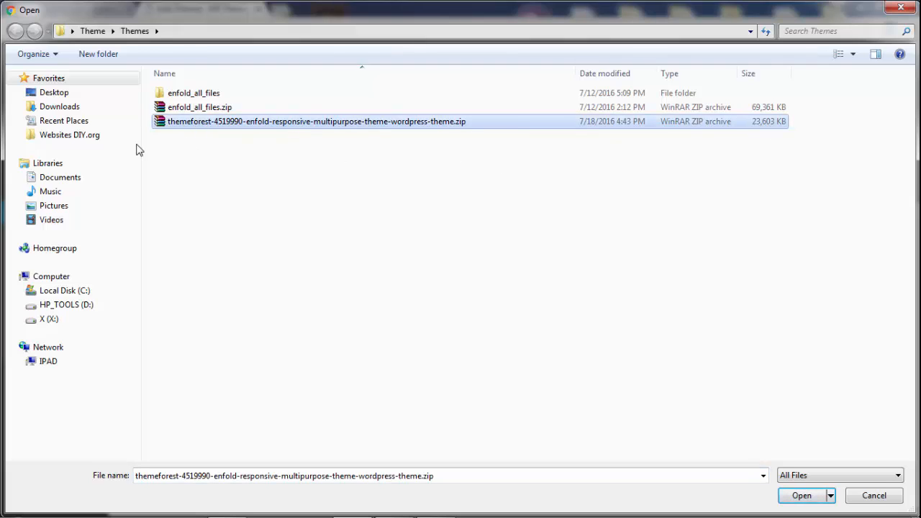
{"action": "double_click", "coordinate": [377, 122]}
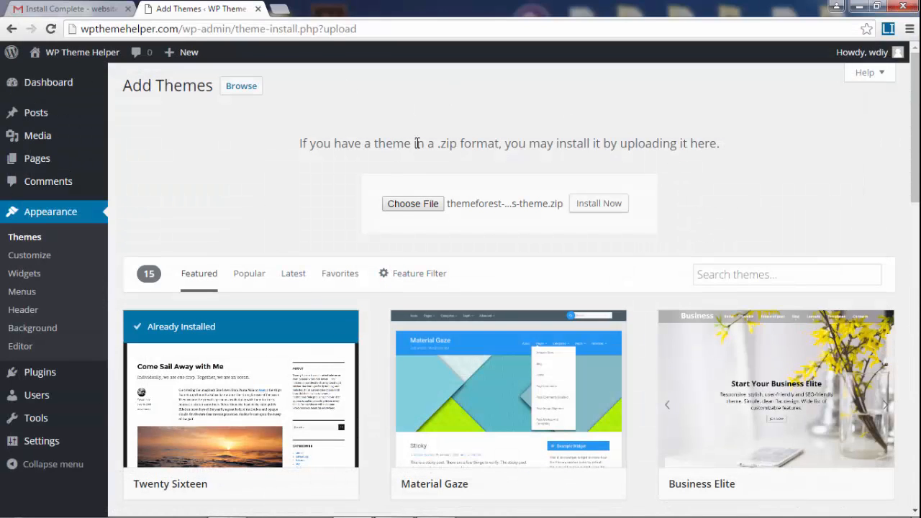
Install the uploaded Enfold zip, browsing the Posts and Plugins tabs while it uploads.
{"action": "left_click", "coordinate": [602, 210]}
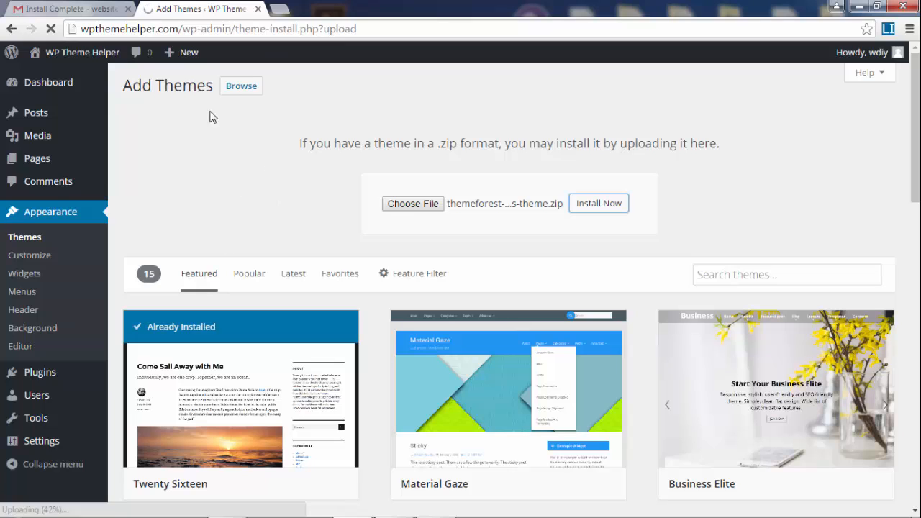
{"action": "right_click", "coordinate": [37, 116]}
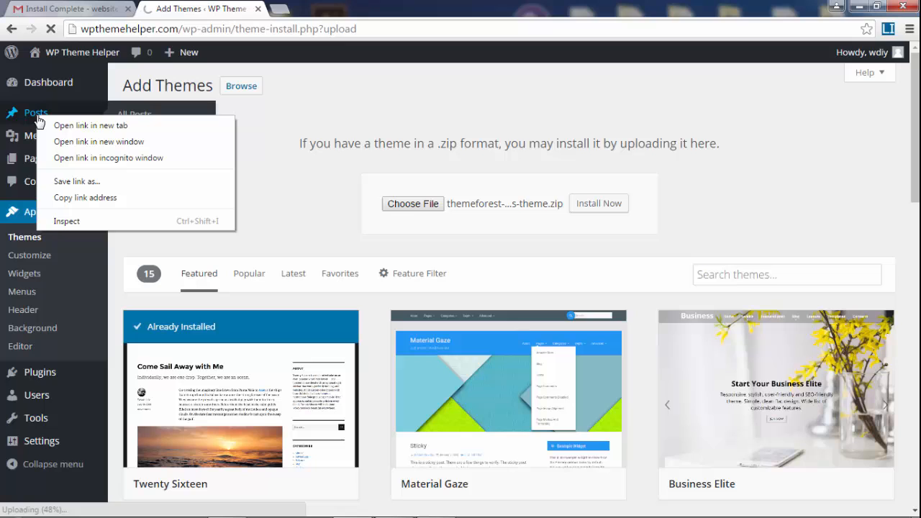
{"action": "left_click", "coordinate": [78, 126]}
{"action": "left_click", "coordinate": [327, 9]}
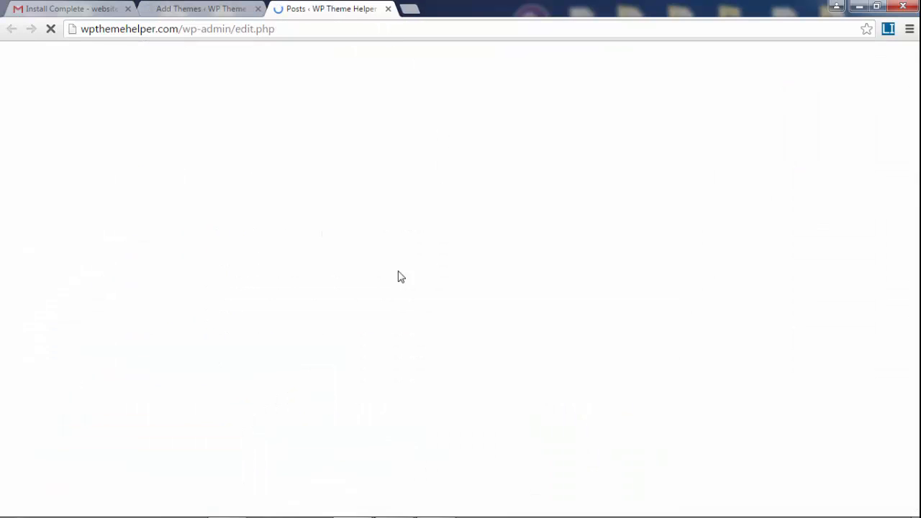
{"action": "left_click", "coordinate": [33, 156]}
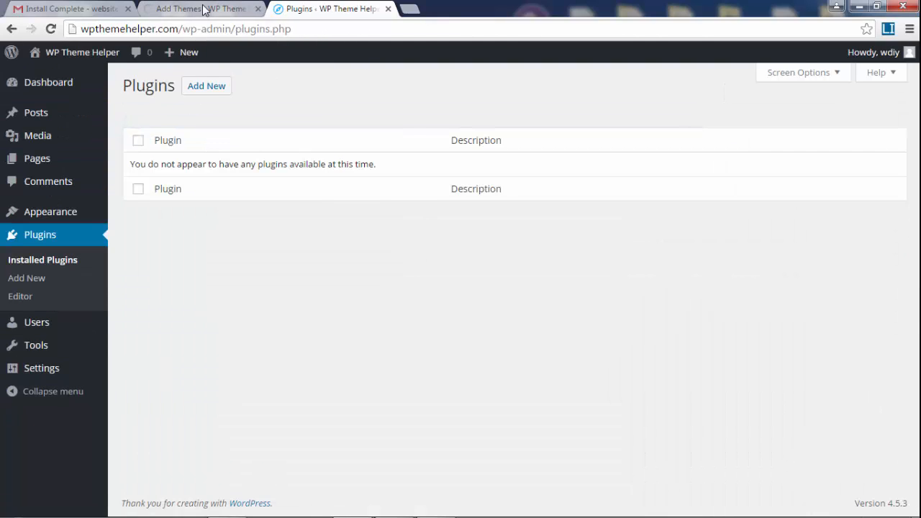
{"action": "left_click", "coordinate": [203, 9]}
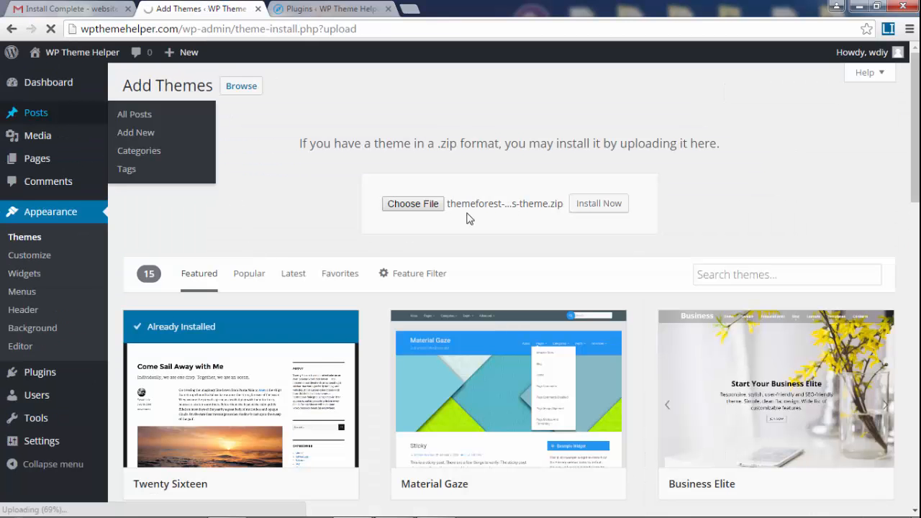
{"action": "left_click", "coordinate": [324, 10]}
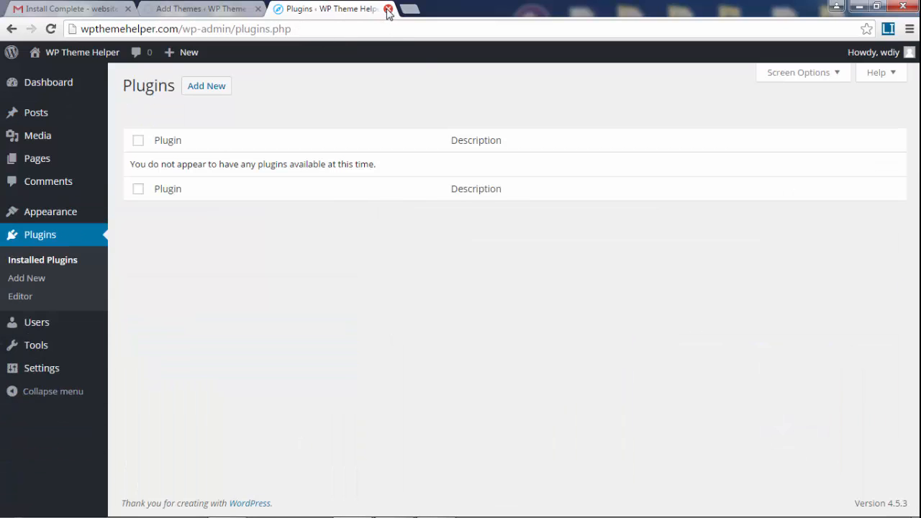
{"action": "left_click", "coordinate": [388, 9]}
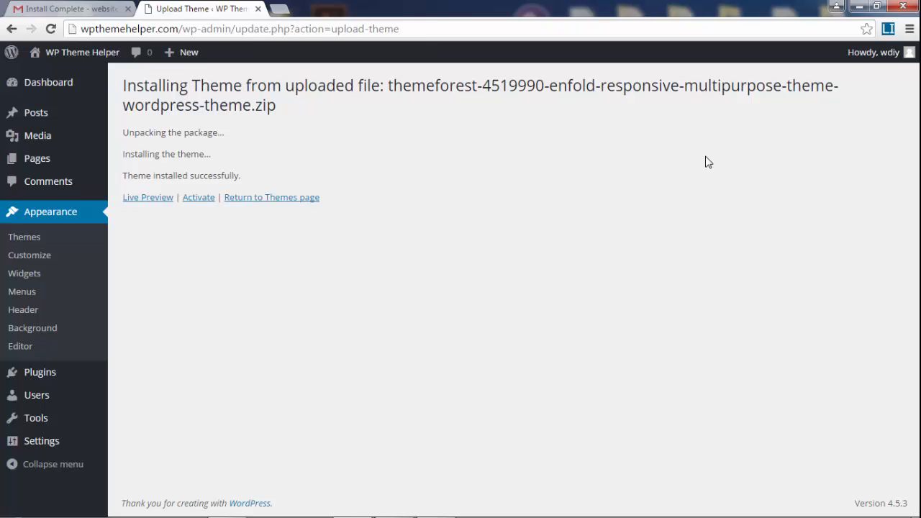
Activate Enfold and preview the live site in a new tab before closing it.
{"action": "left_click", "coordinate": [203, 197]}
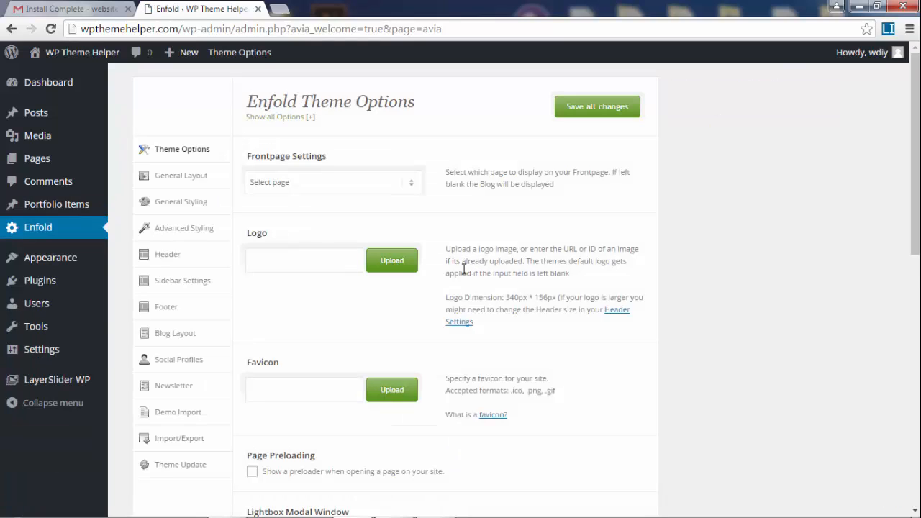
{"action": "mouse_move", "coordinate": [65, 54]}
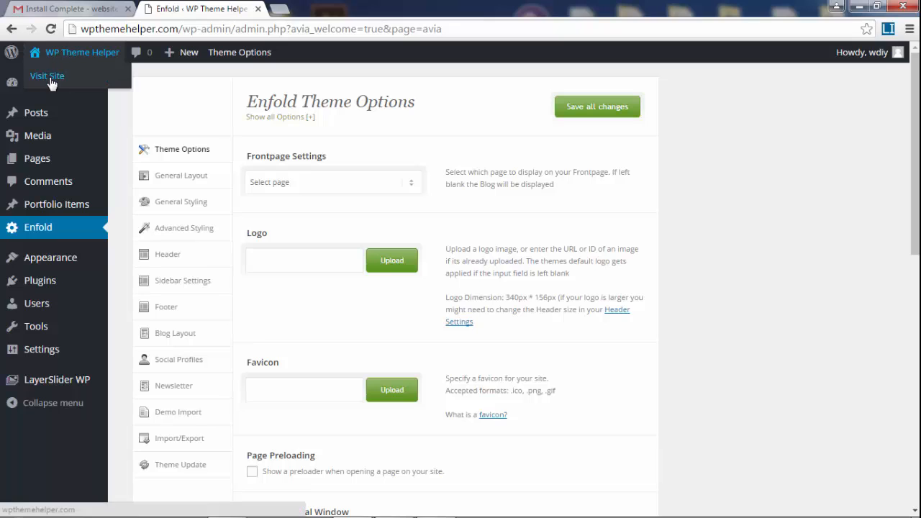
{"action": "right_click", "coordinate": [58, 77]}
{"action": "left_click", "coordinate": [118, 92]}
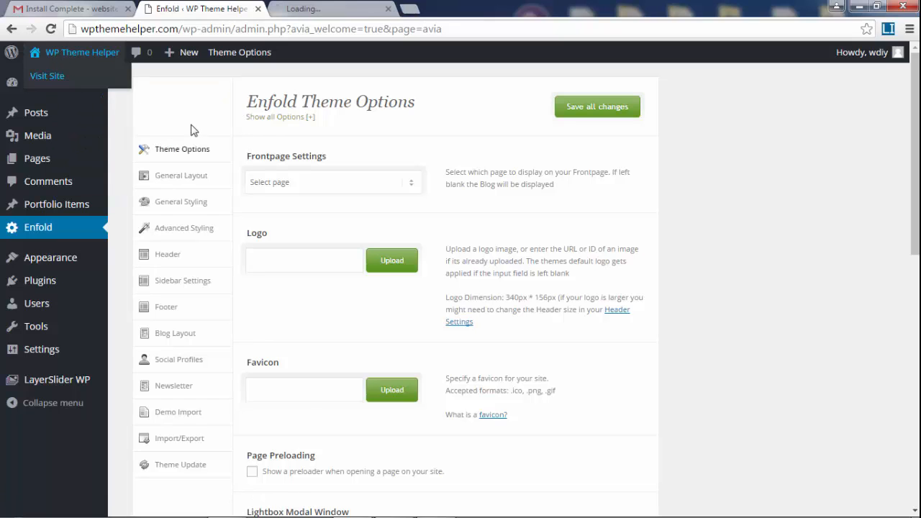
{"action": "left_click", "coordinate": [326, 9]}
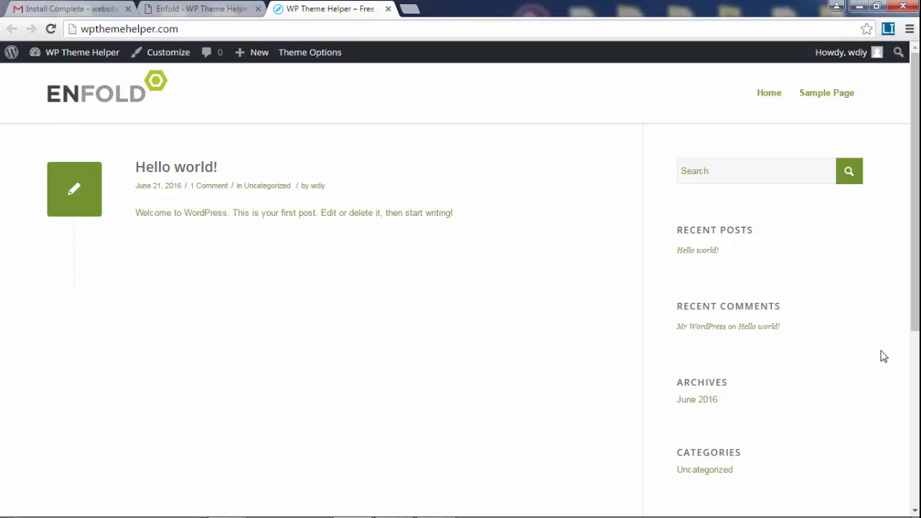
{"action": "mouse_move", "coordinate": [908, 230]}
{"action": "left_mouse_down"}
{"action": "mouse_move", "coordinate": [920, 388]}
{"action": "mouse_move", "coordinate": [914, 235]}
{"action": "left_mouse_up"}
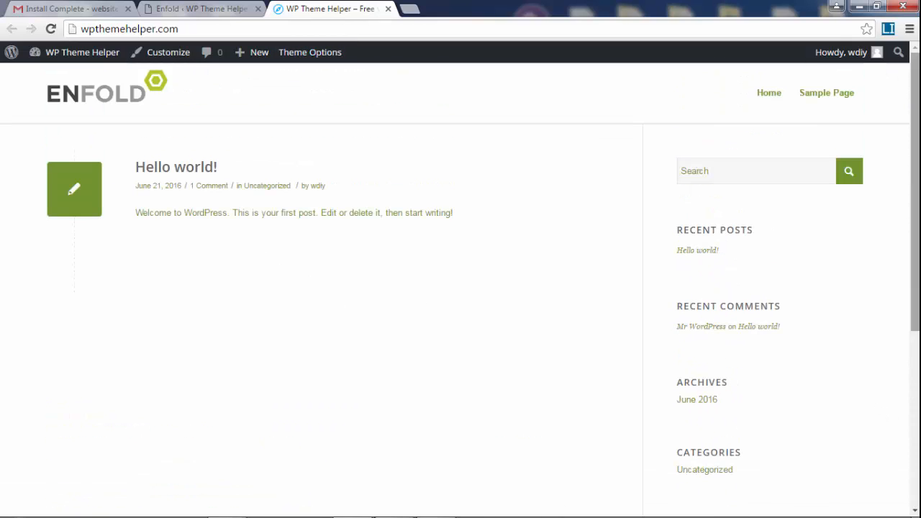
{"action": "left_click", "coordinate": [388, 9]}
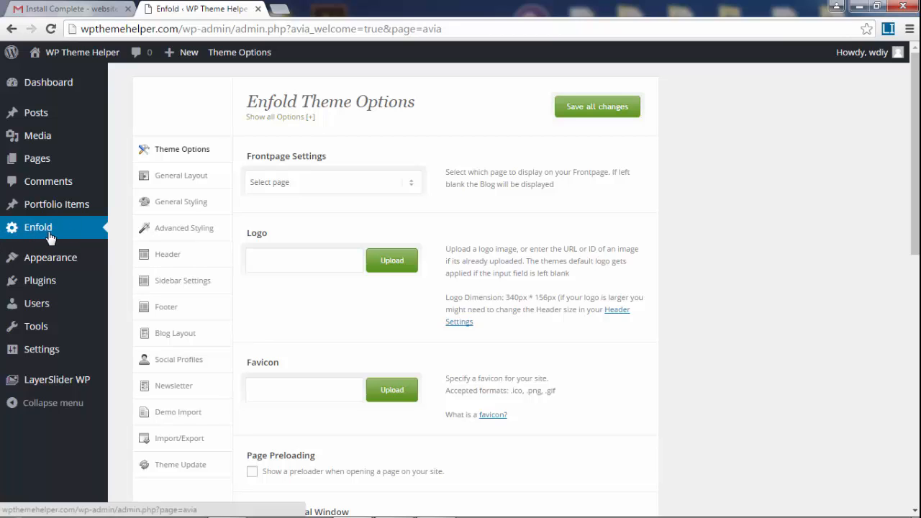
{"action": "mouse_move", "coordinate": [240, 52]}
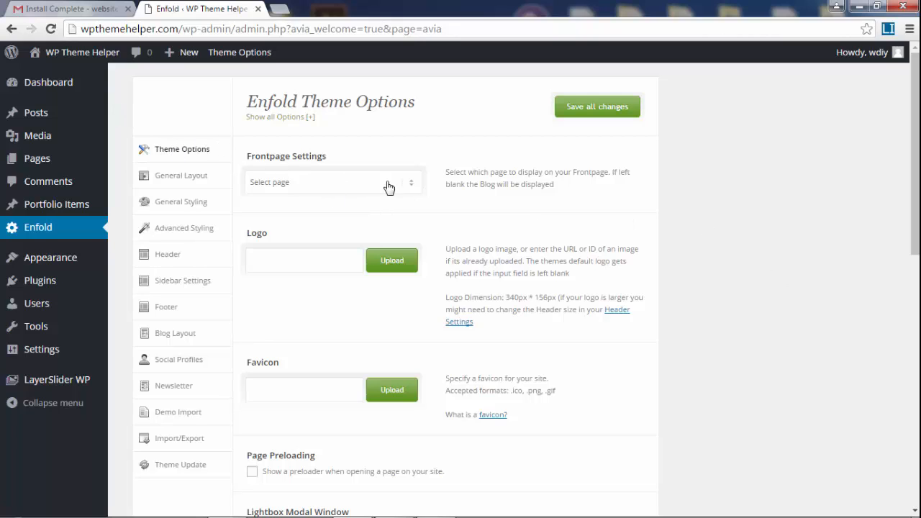
{"action": "left_click", "coordinate": [352, 189]}
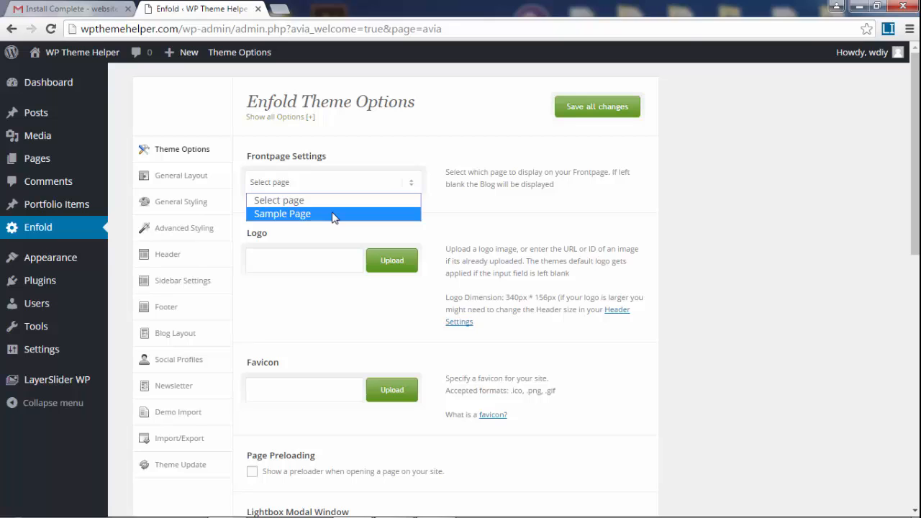
{"action": "left_click", "coordinate": [751, 230]}
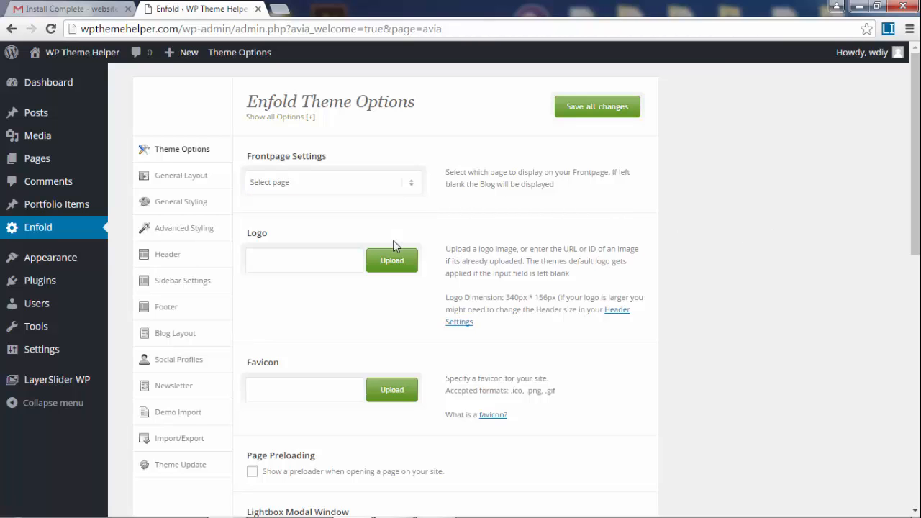
{"action": "left_click", "coordinate": [295, 263]}
{"action": "scroll", "coordinate": [294, 266], "scroll_direction": "down", "scroll_amount": 2}
{"action": "left_click", "coordinate": [295, 282]}
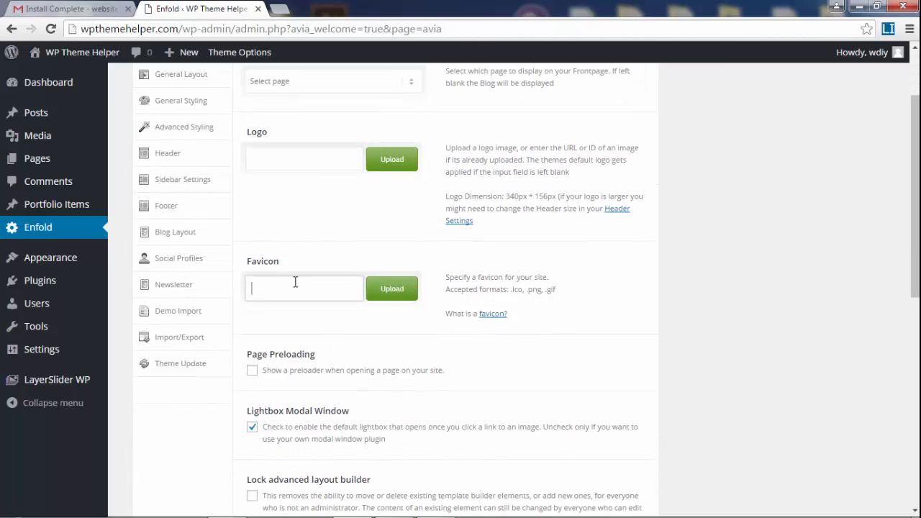
{"action": "scroll", "coordinate": [479, 331], "scroll_direction": "down", "scroll_amount": 3}
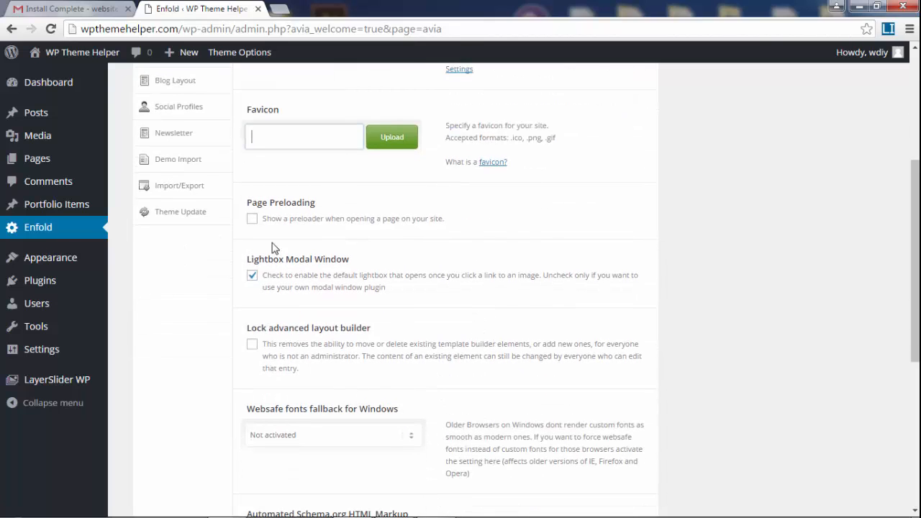
{"action": "scroll", "coordinate": [456, 269], "scroll_direction": "down", "scroll_amount": 3}
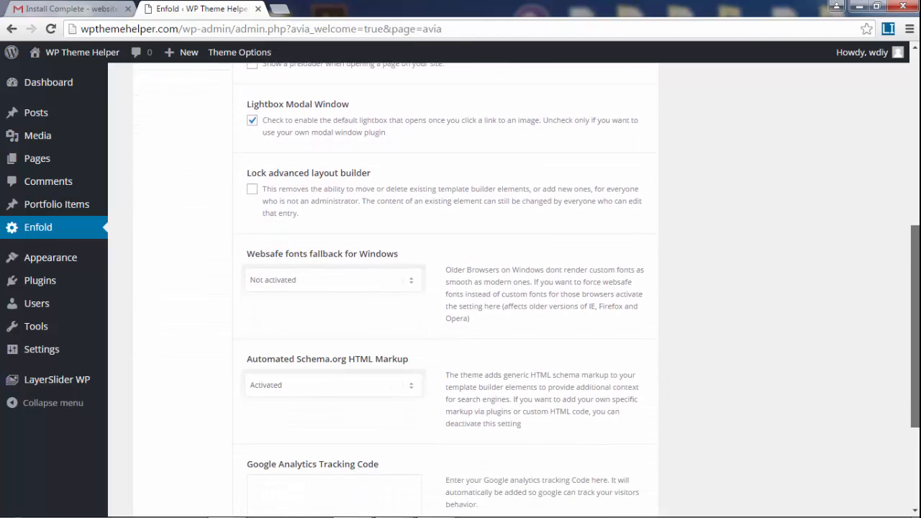
{"action": "scroll", "coordinate": [249, 432], "scroll_direction": "down", "scroll_amount": 3}
{"action": "left_click", "coordinate": [350, 363]}
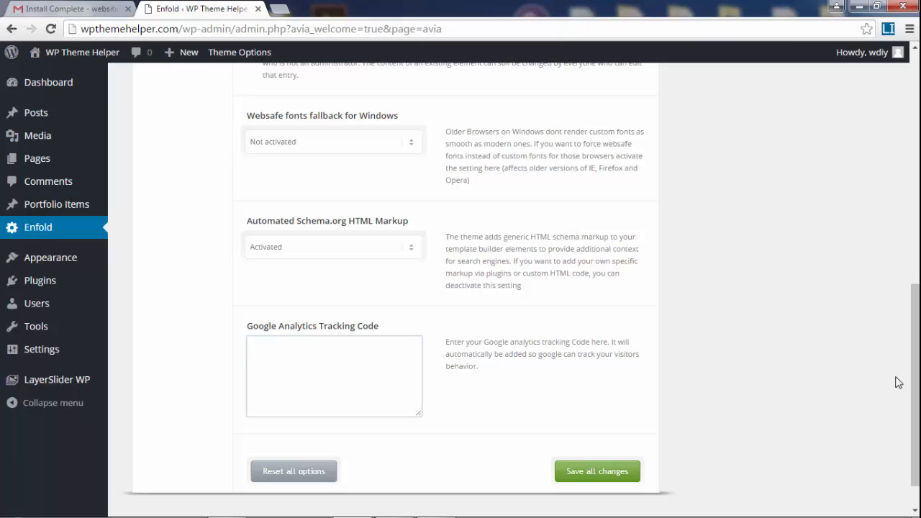
{"action": "left_click_drag", "start_coordinate": [915, 382], "coordinate": [915, 150]}
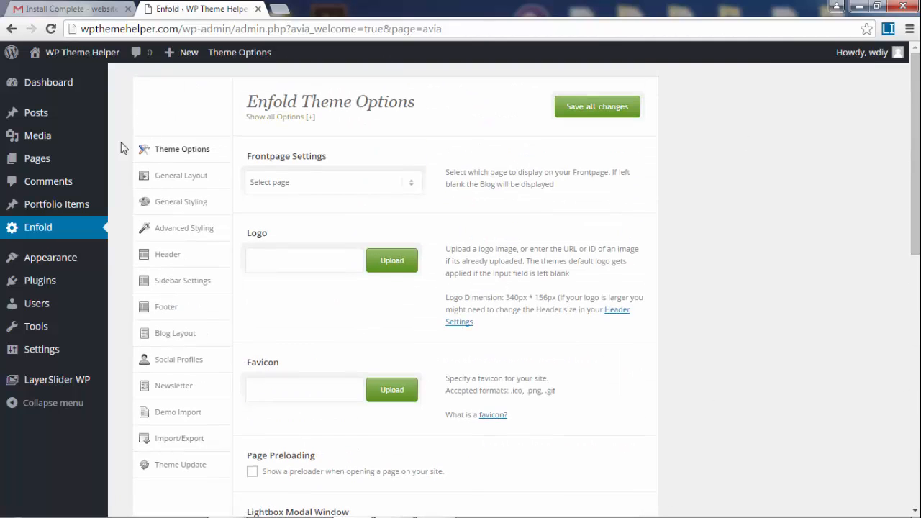
Review the Dimensions settings under Enfold's General Layout.
{"action": "left_click", "coordinate": [174, 177]}
{"action": "scroll", "coordinate": [723, 297], "scroll_direction": "down", "scroll_amount": 1}
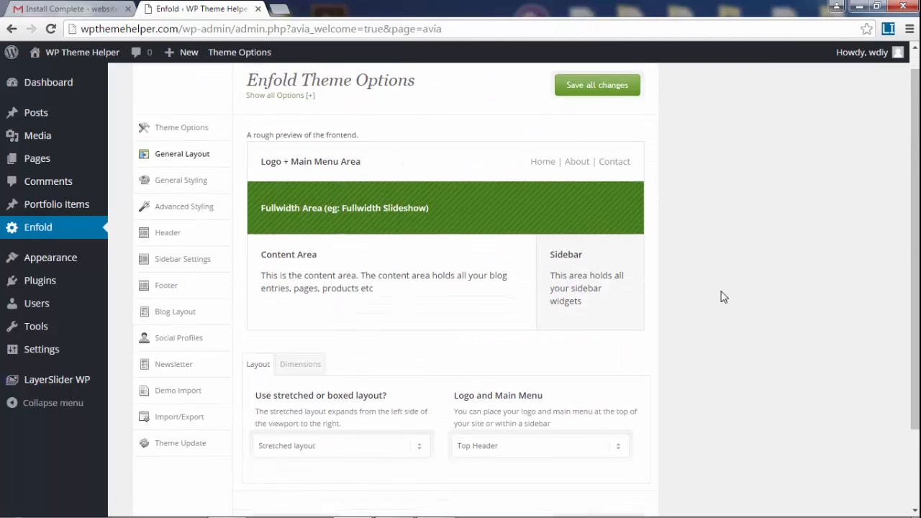
{"action": "scroll", "coordinate": [456, 348], "scroll_direction": "down", "scroll_amount": 2}
{"action": "left_click", "coordinate": [300, 267]}
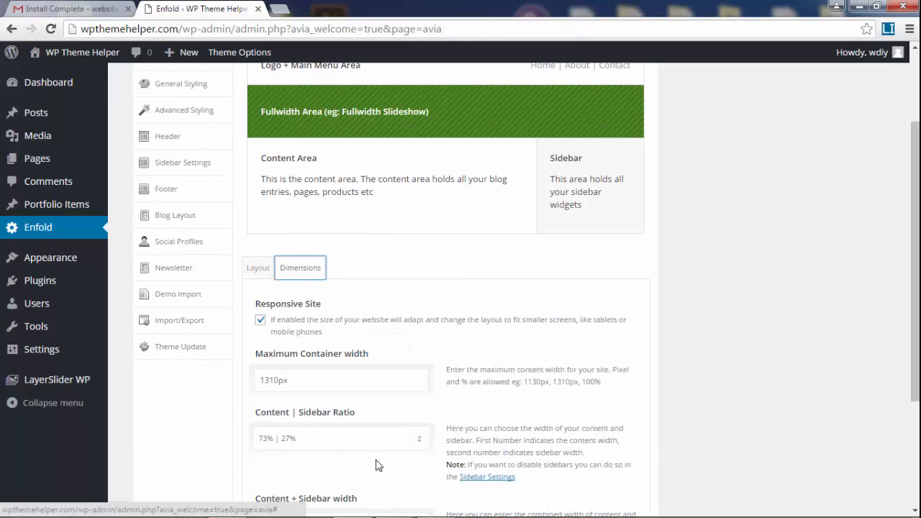
{"action": "scroll", "coordinate": [439, 400], "scroll_direction": "down", "scroll_amount": 2}
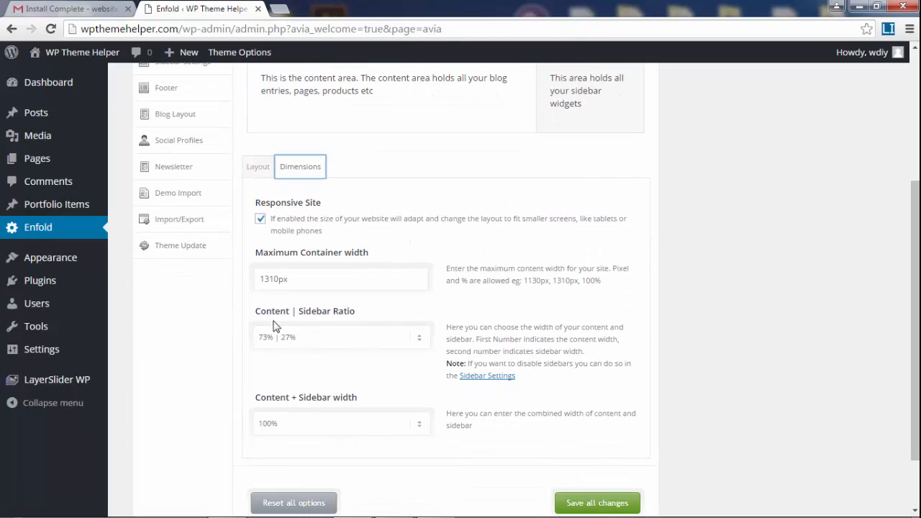
{"action": "scroll", "coordinate": [608, 328], "scroll_direction": "up", "scroll_amount": 2}
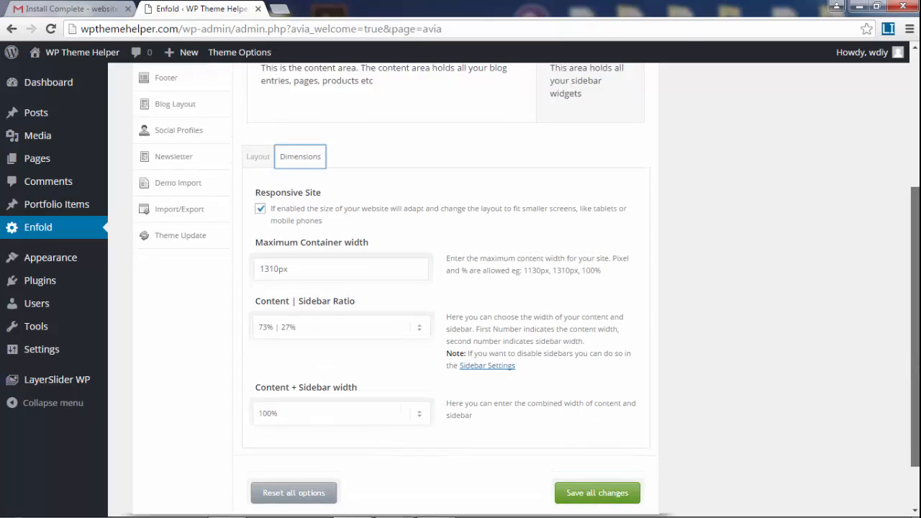
{"action": "scroll", "coordinate": [359, 408], "scroll_direction": "up", "scroll_amount": 1}
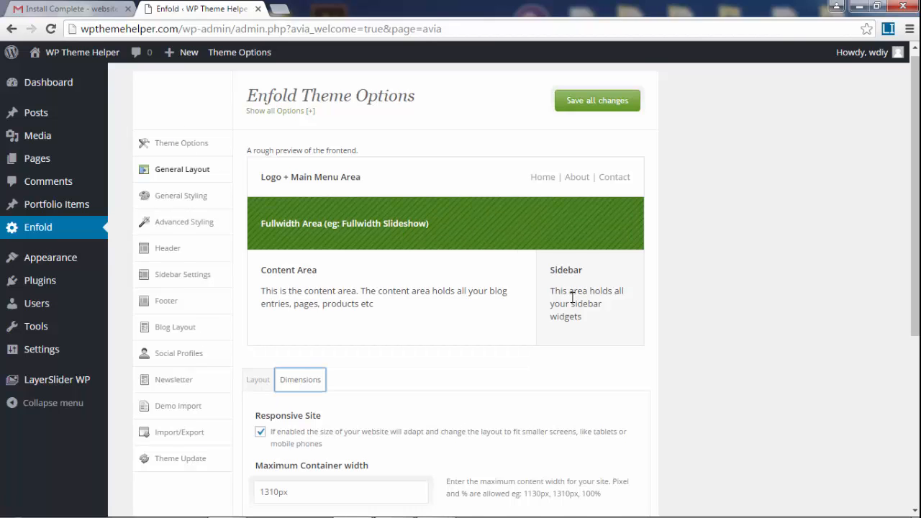
{"action": "scroll", "coordinate": [572, 298], "scroll_direction": "down", "scroll_amount": 1}
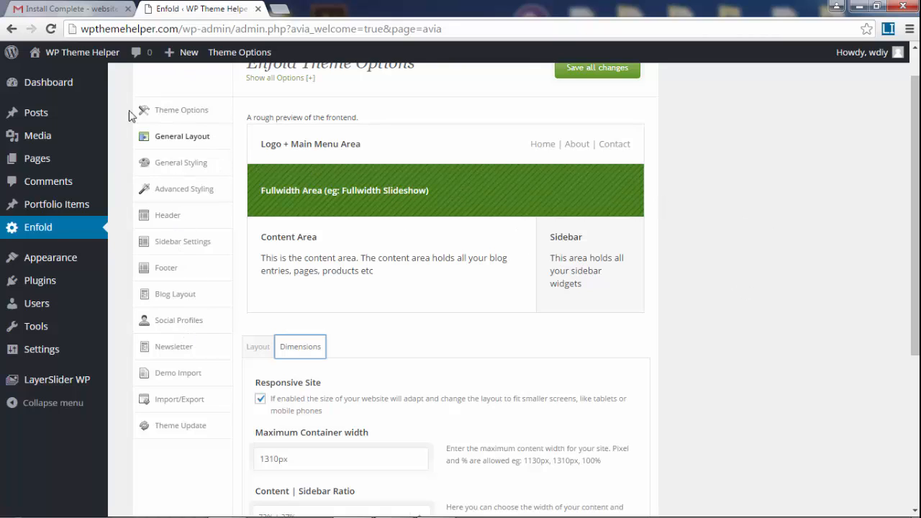
Scroll through General Styling's colour schemes and colour settings.
{"action": "left_click", "coordinate": [190, 170]}
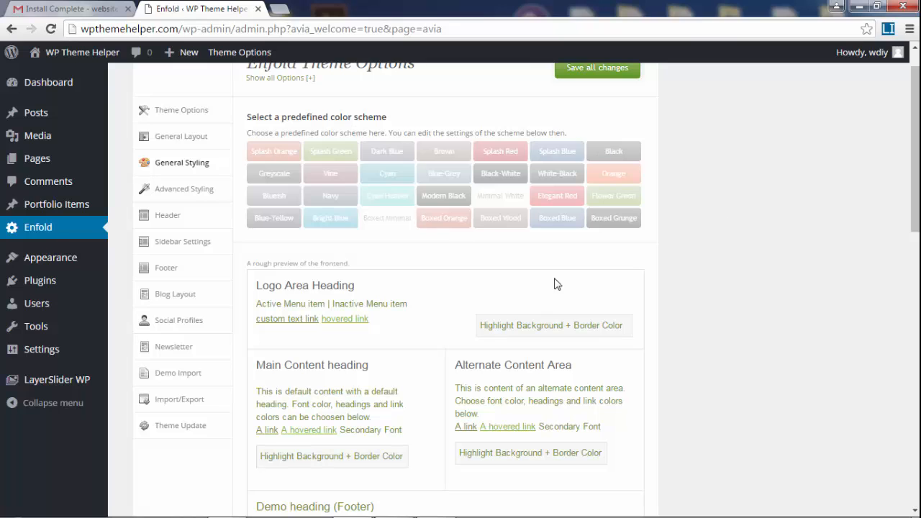
{"action": "scroll", "coordinate": [765, 234], "scroll_direction": "down", "scroll_amount": 5}
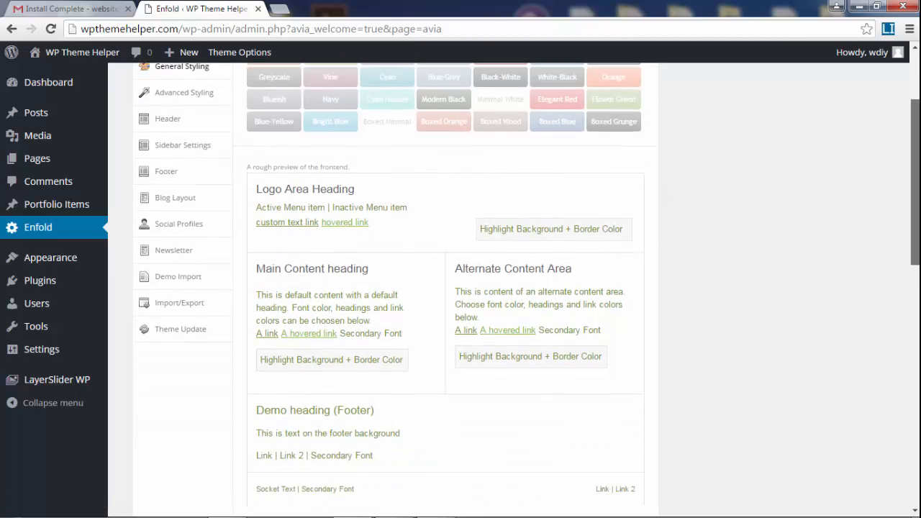
{"action": "scroll", "coordinate": [581, 290], "scroll_direction": "down", "scroll_amount": 7}
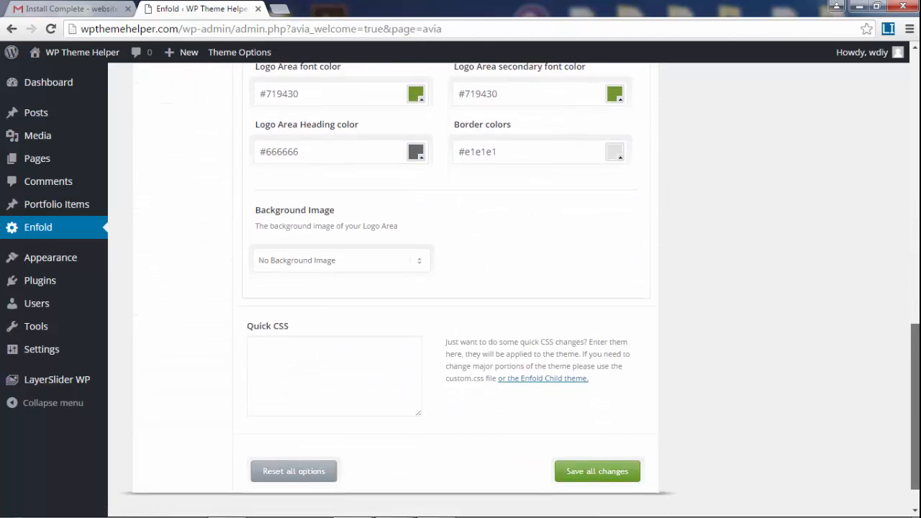
{"action": "scroll", "coordinate": [647, 246], "scroll_direction": "up", "scroll_amount": 5}
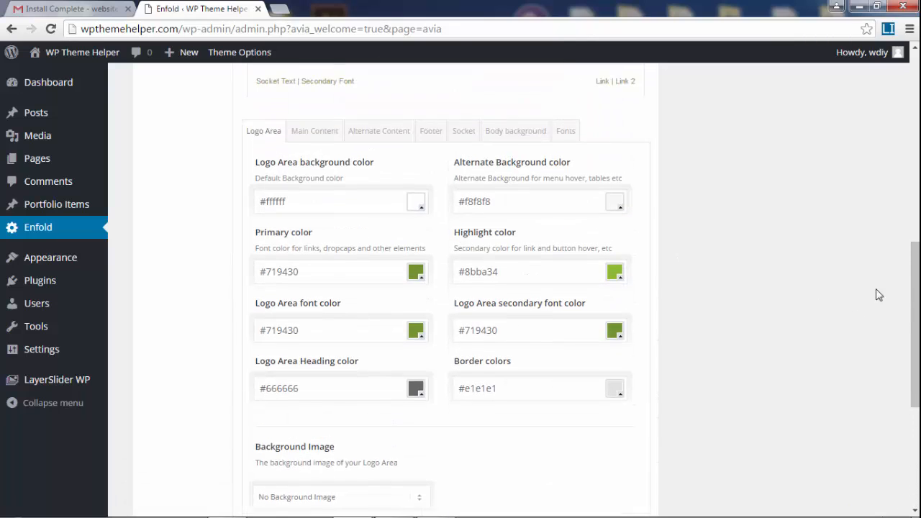
{"action": "scroll", "coordinate": [295, 167], "scroll_direction": "up", "scroll_amount": 6}
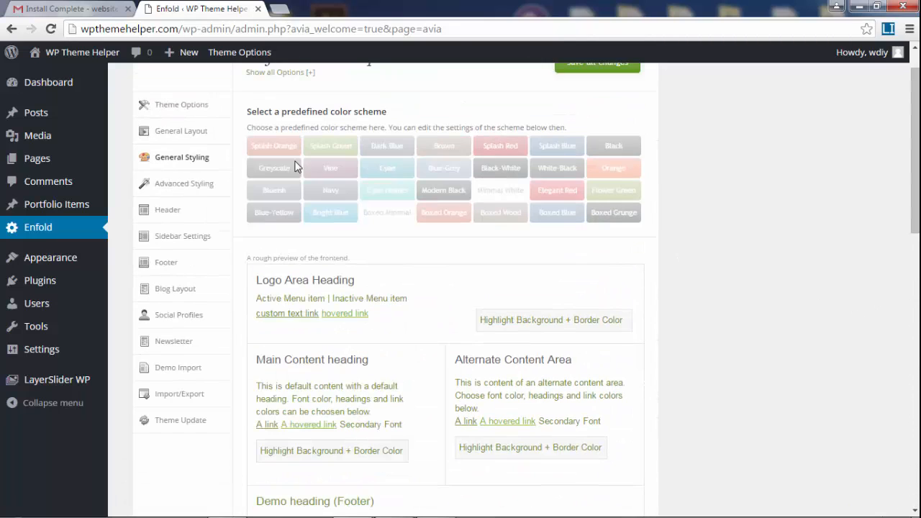
Add and then delete an H1 panel in Advanced Styling, then view Header settings.
{"action": "left_click", "coordinate": [198, 186]}
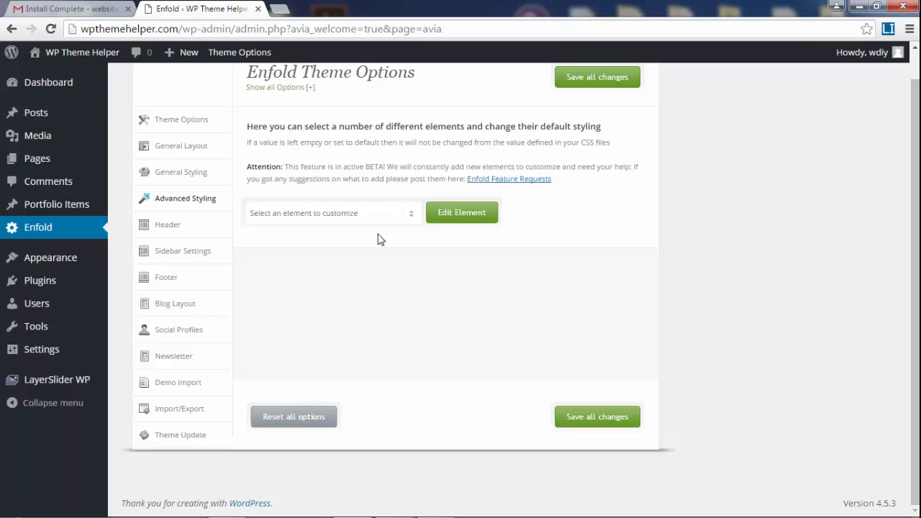
{"action": "left_click", "coordinate": [353, 220]}
{"action": "scroll", "coordinate": [353, 381], "scroll_direction": "down", "scroll_amount": 1}
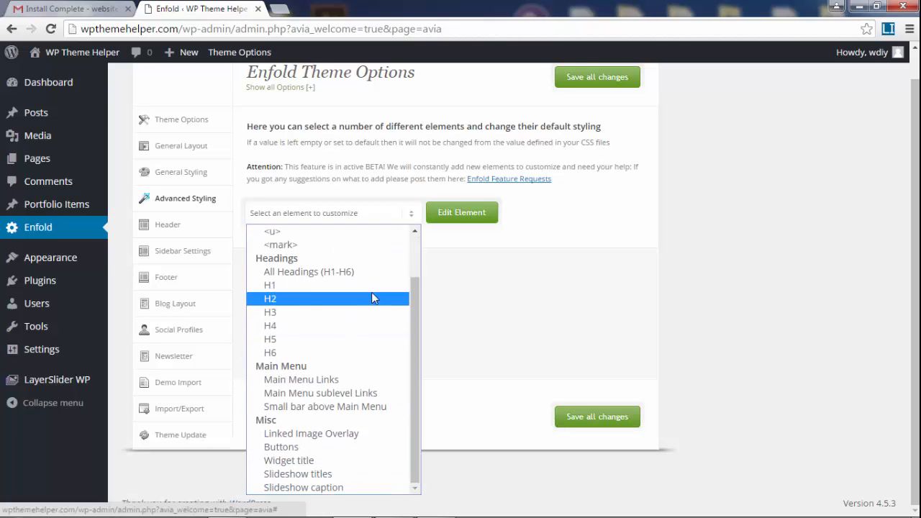
{"action": "left_click", "coordinate": [373, 285]}
{"action": "left_click", "coordinate": [460, 222]}
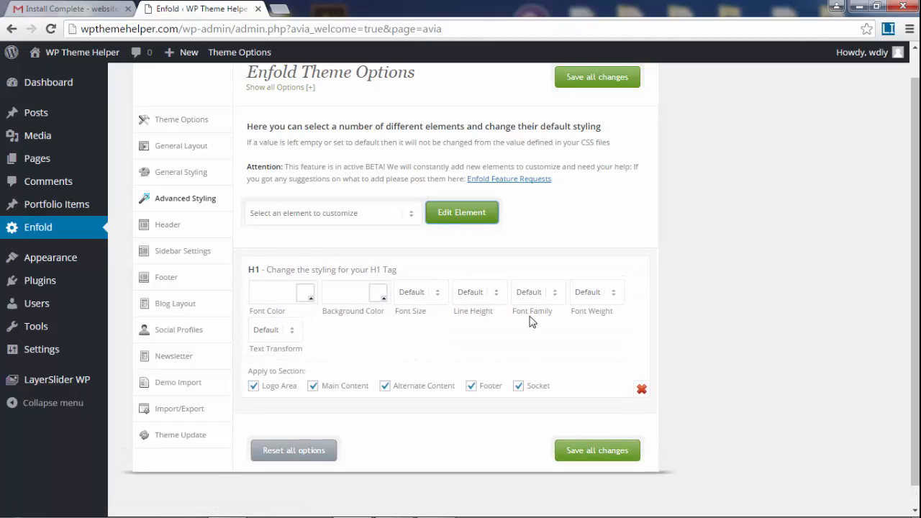
{"action": "left_click", "coordinate": [640, 391]}
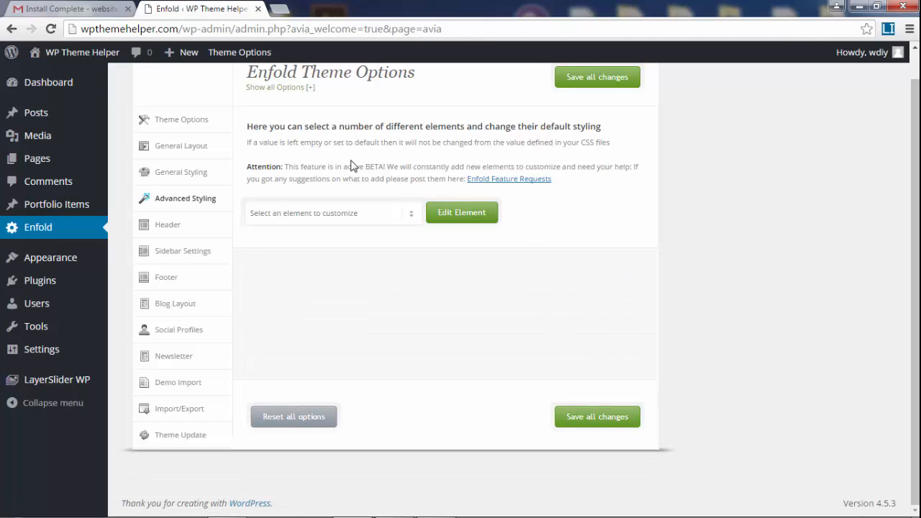
{"action": "left_click", "coordinate": [185, 226]}
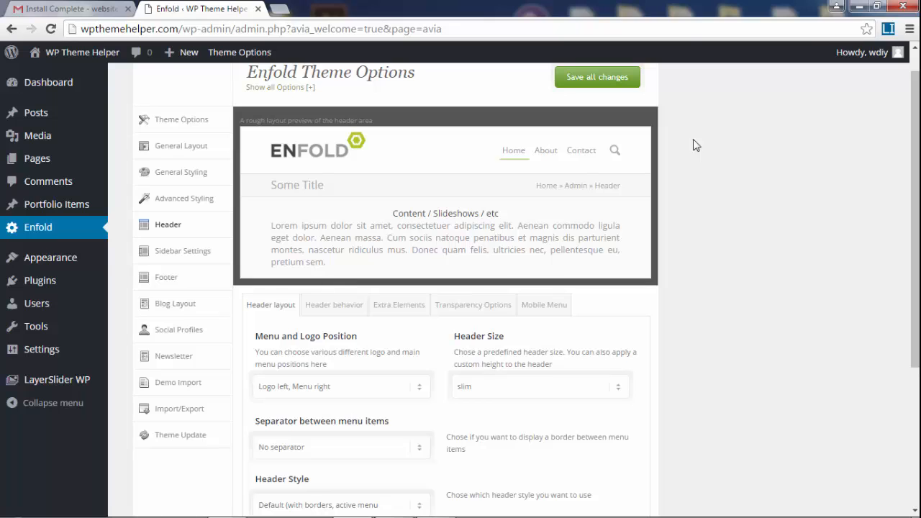
{"action": "scroll", "coordinate": [716, 205], "scroll_direction": "down", "scroll_amount": 3}
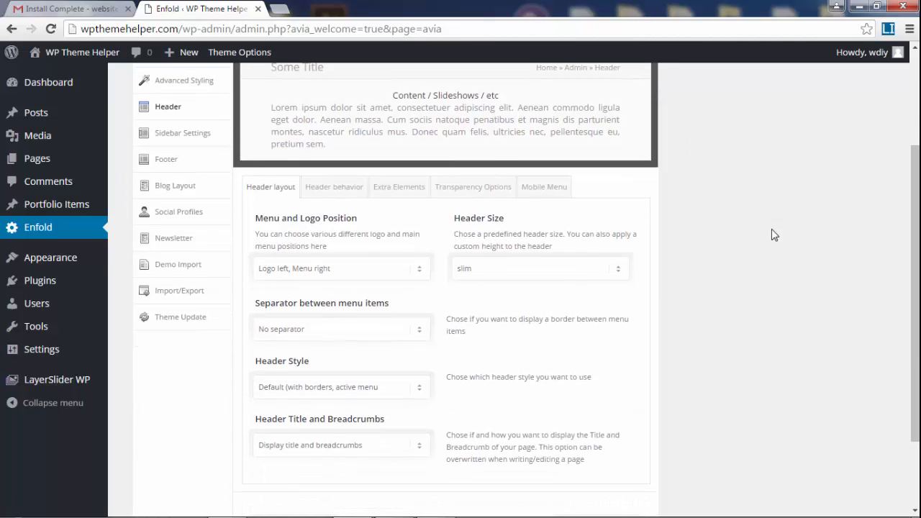
Review Enfold's Sidebar Settings, Footer and Blog Layout option panels.
{"action": "scroll", "coordinate": [828, 283], "scroll_direction": "down", "scroll_amount": 1}
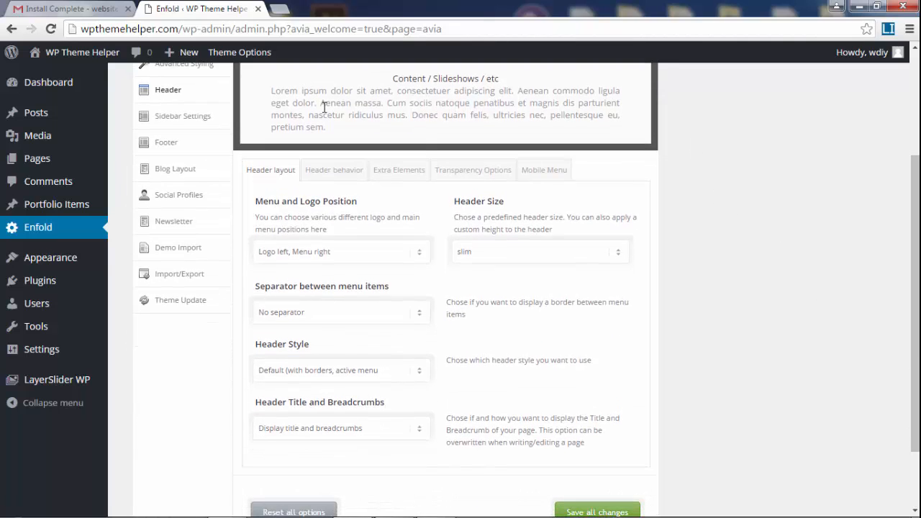
{"action": "left_click", "coordinate": [185, 128]}
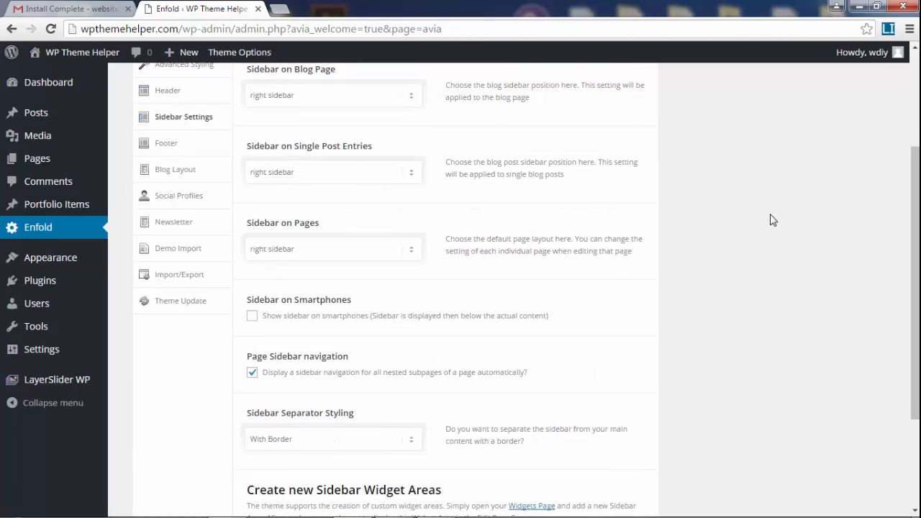
{"action": "scroll", "coordinate": [715, 329], "scroll_direction": "up", "scroll_amount": 2}
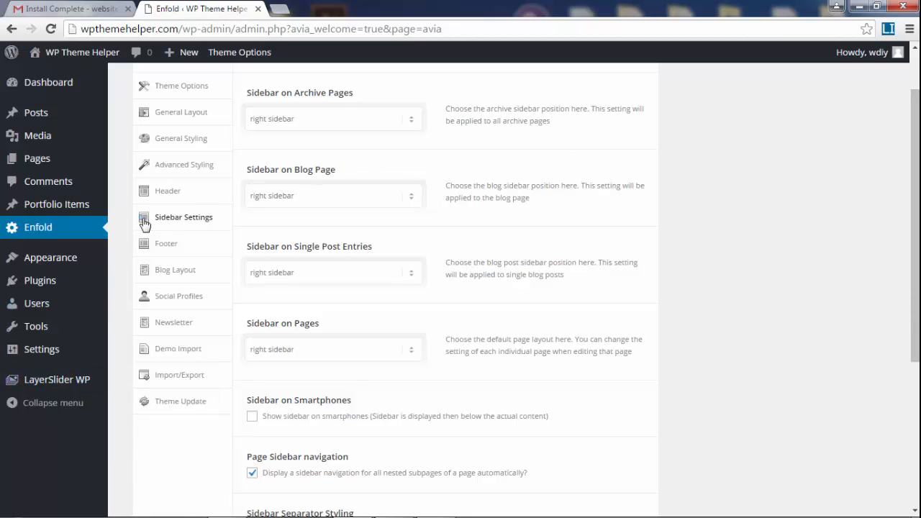
{"action": "left_click", "coordinate": [165, 245]}
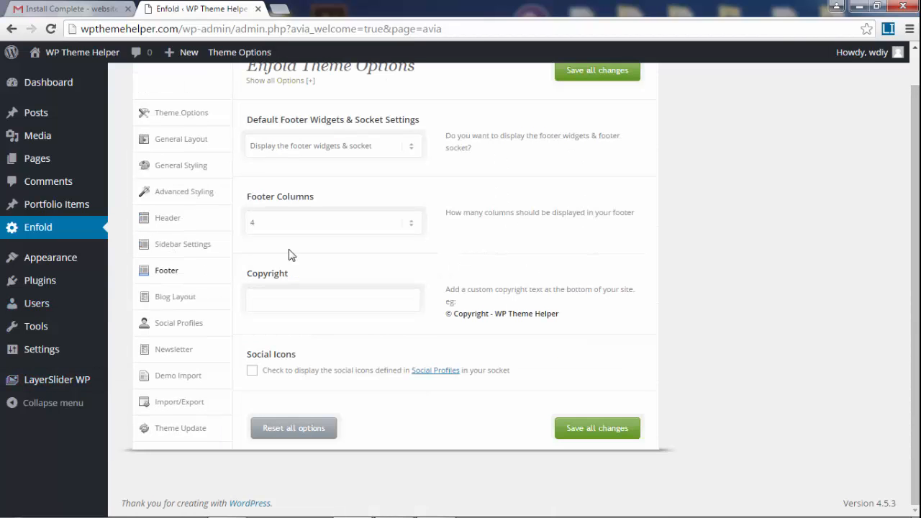
{"action": "left_click", "coordinate": [170, 298]}
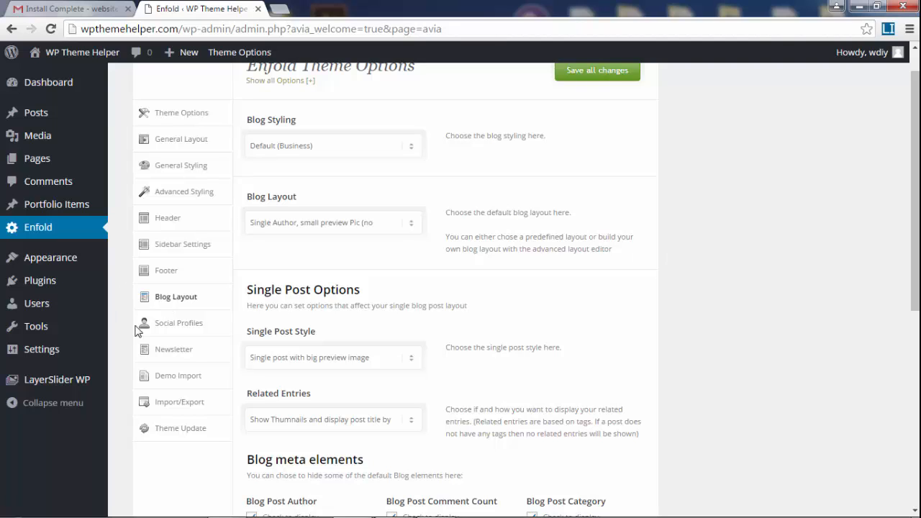
Add two blank social profile rows, then bring up the Newsletter via Mailchimp settings.
{"action": "left_click", "coordinate": [195, 323]}
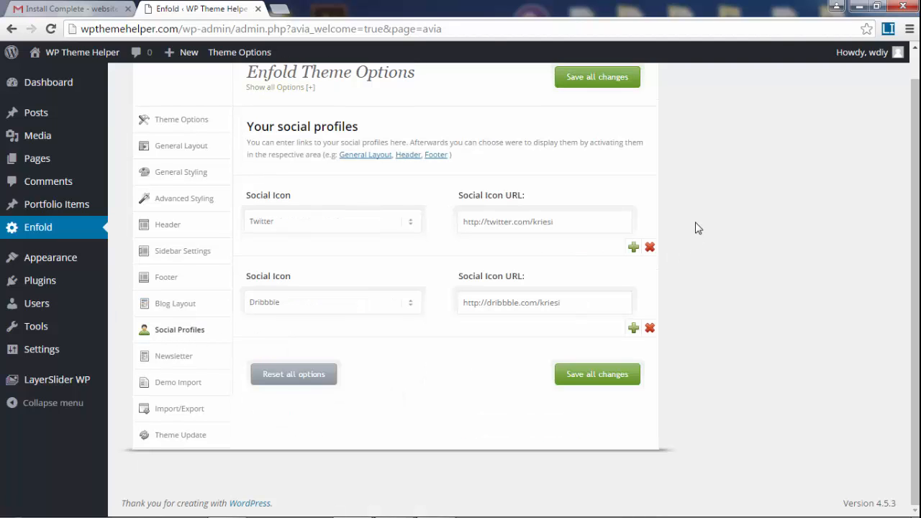
{"action": "left_click", "coordinate": [633, 328]}
{"action": "left_click", "coordinate": [634, 408]}
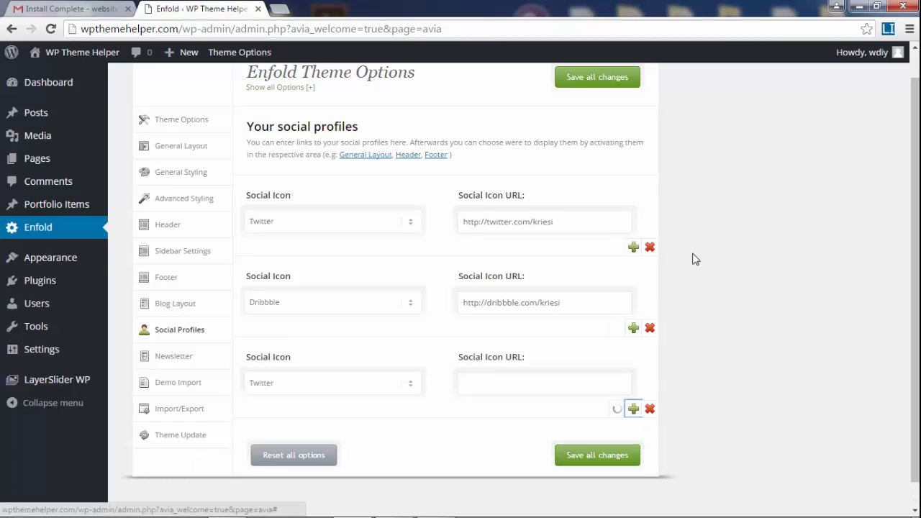
{"action": "scroll", "coordinate": [340, 374], "scroll_direction": "down", "scroll_amount": 3}
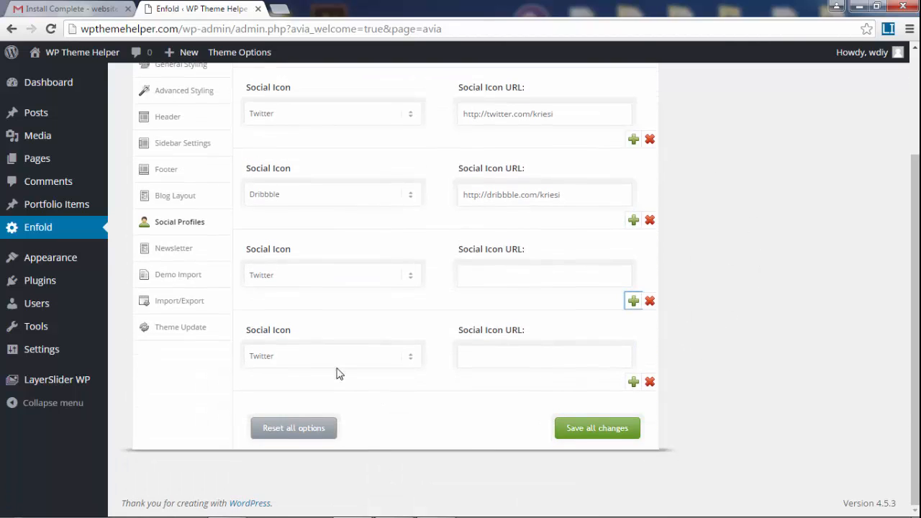
{"action": "left_click", "coordinate": [177, 250]}
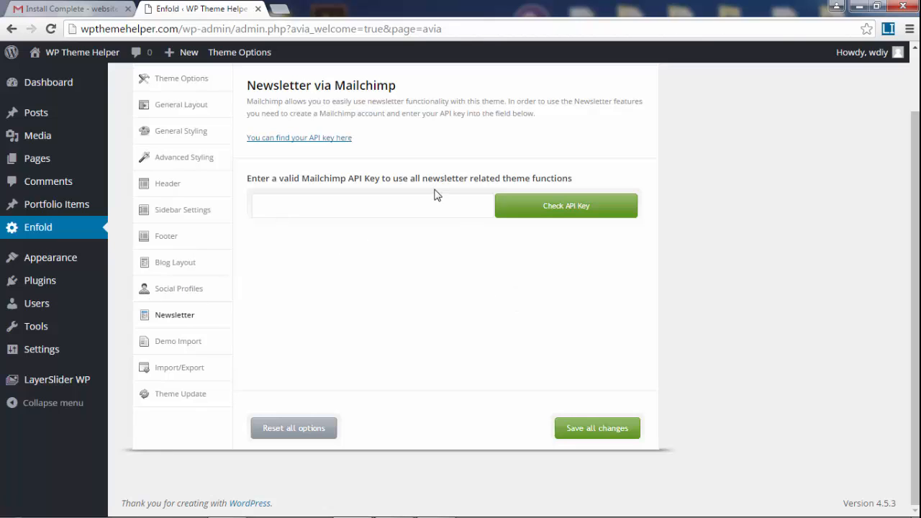
Leave the Mailchimp API key field empty and go to Enfold's Import/Export options.
{"action": "left_click", "coordinate": [338, 205]}
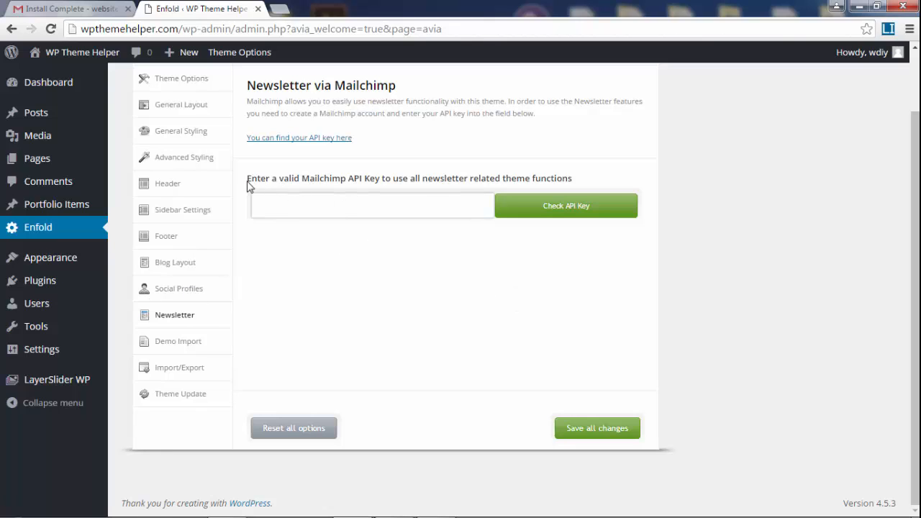
{"action": "left_click_drag", "start_coordinate": [249, 186], "coordinate": [572, 180]}
{"action": "left_click", "coordinate": [783, 199]}
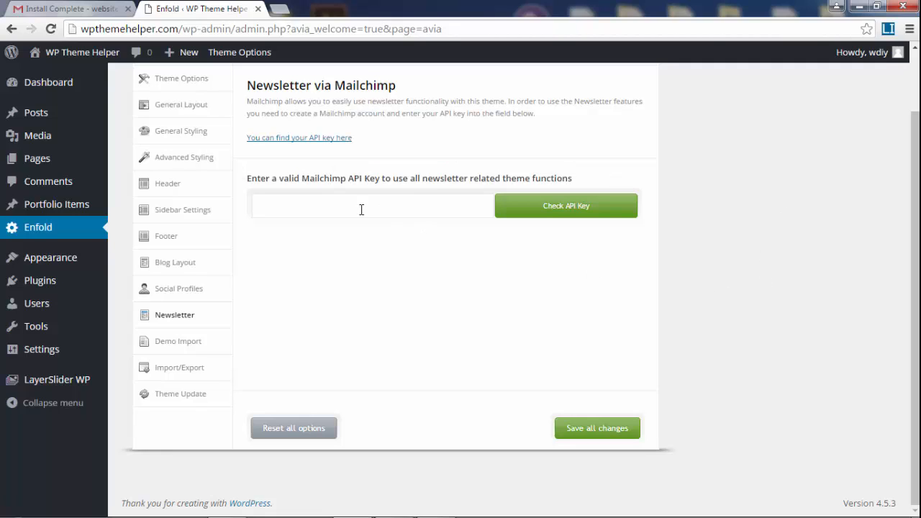
{"action": "left_click", "coordinate": [330, 205]}
{"action": "double_click", "coordinate": [313, 180]}
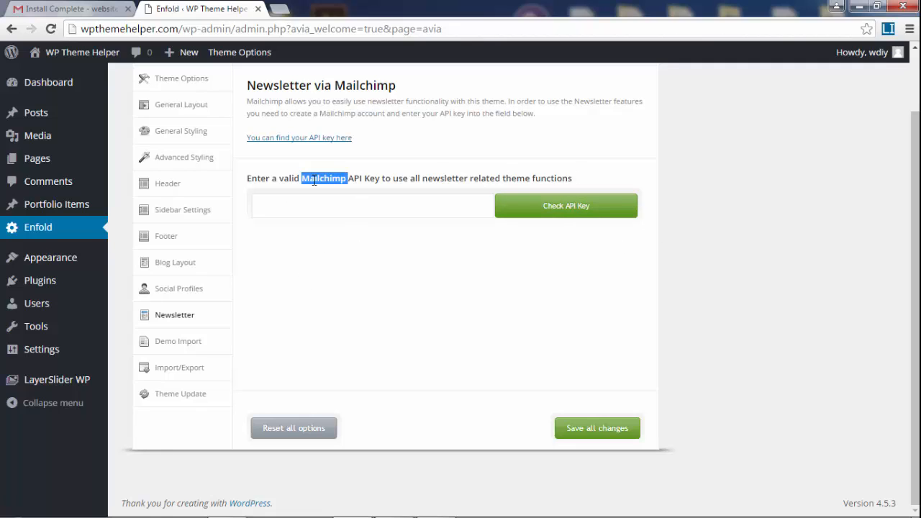
{"action": "double_click", "coordinate": [359, 181]}
{"action": "left_click", "coordinate": [413, 208]}
{"action": "right_click", "coordinate": [405, 204]}
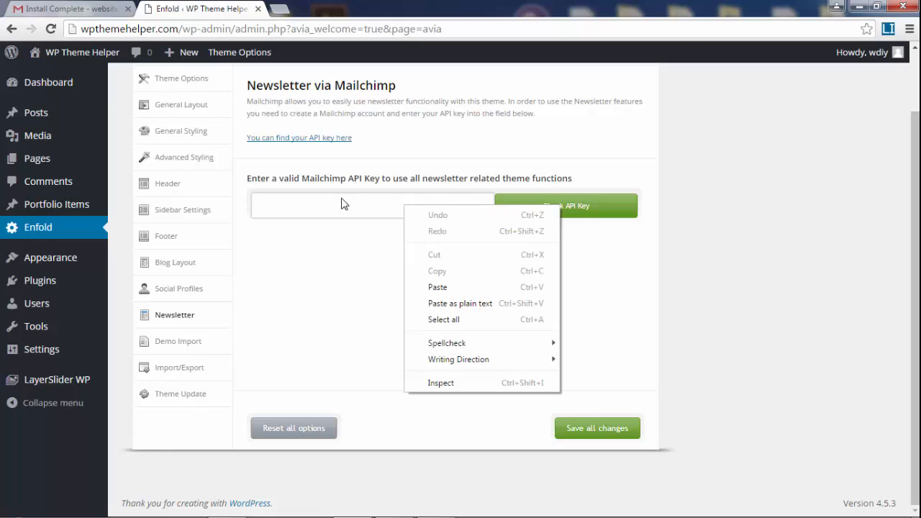
{"action": "left_click", "coordinate": [343, 199]}
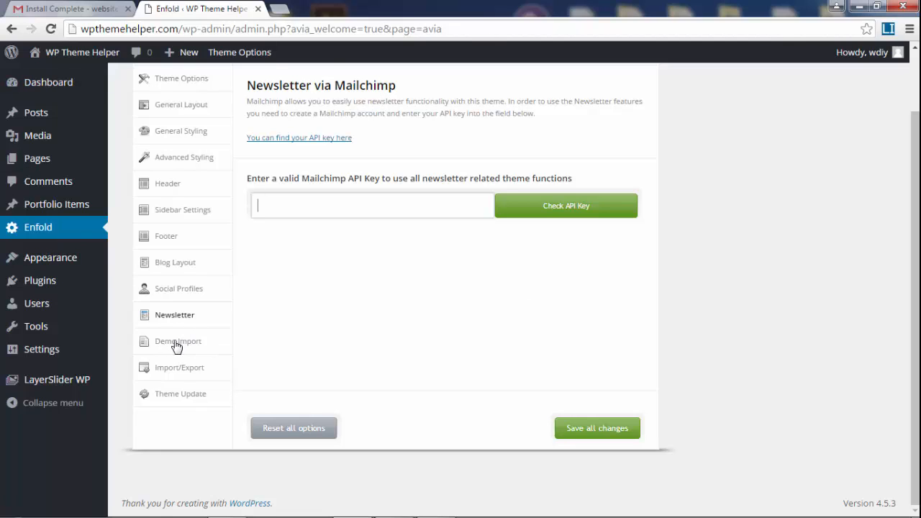
{"action": "left_click", "coordinate": [173, 373]}
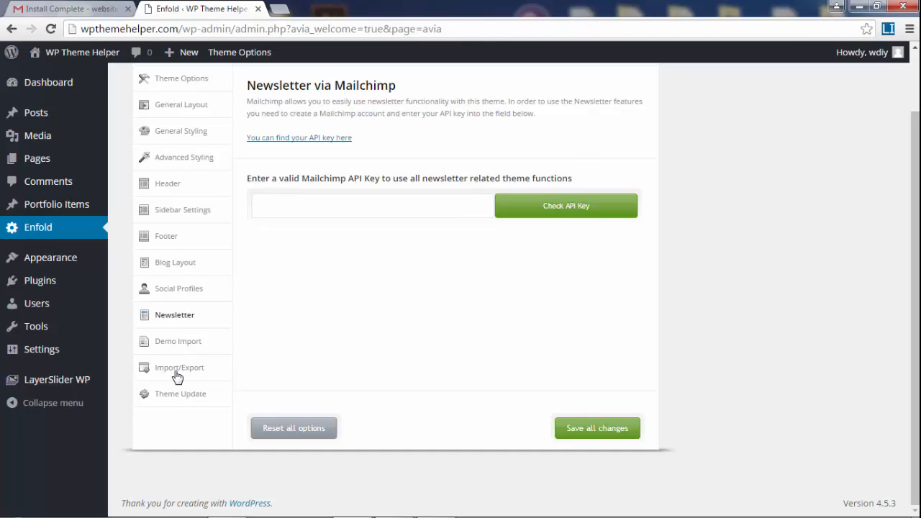
Show Enfold's Theme Update page with blank Themeforest user name, API key, and version 3.6.1.
{"action": "scroll", "coordinate": [323, 103], "scroll_direction": "up", "scroll_amount": 1}
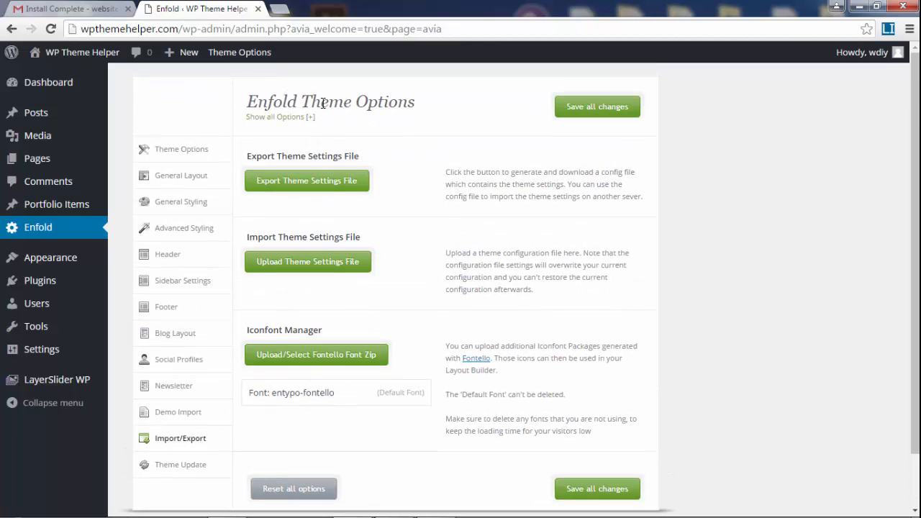
{"action": "scroll", "coordinate": [373, 436], "scroll_direction": "down", "scroll_amount": 1}
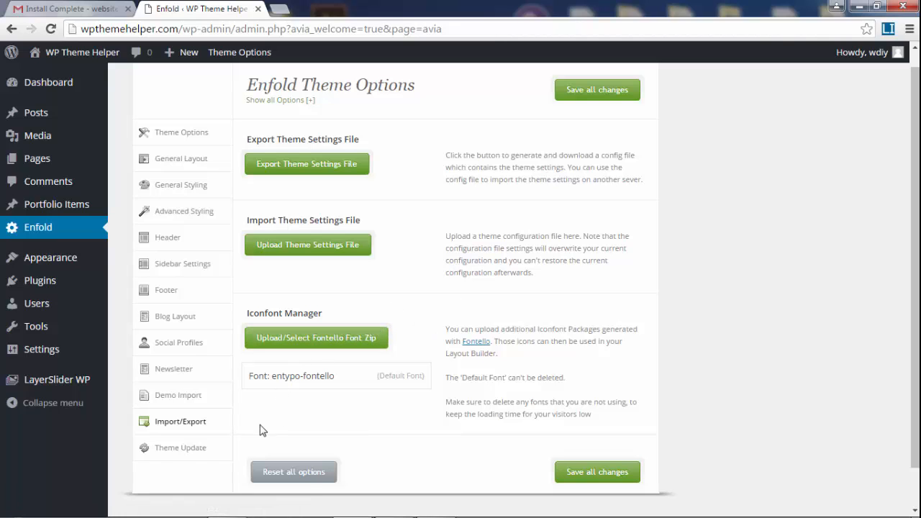
{"action": "left_click", "coordinate": [180, 455]}
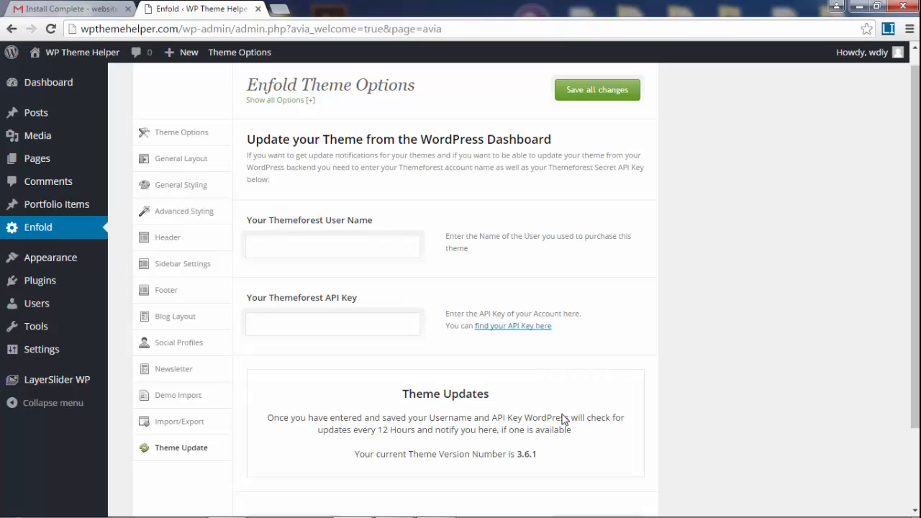
{"action": "mouse_move", "coordinate": [916, 162]}
{"action": "left_mouse_down"}
{"action": "mouse_move", "coordinate": [916, 352]}
{"action": "mouse_move", "coordinate": [913, 147]}
{"action": "left_mouse_up"}
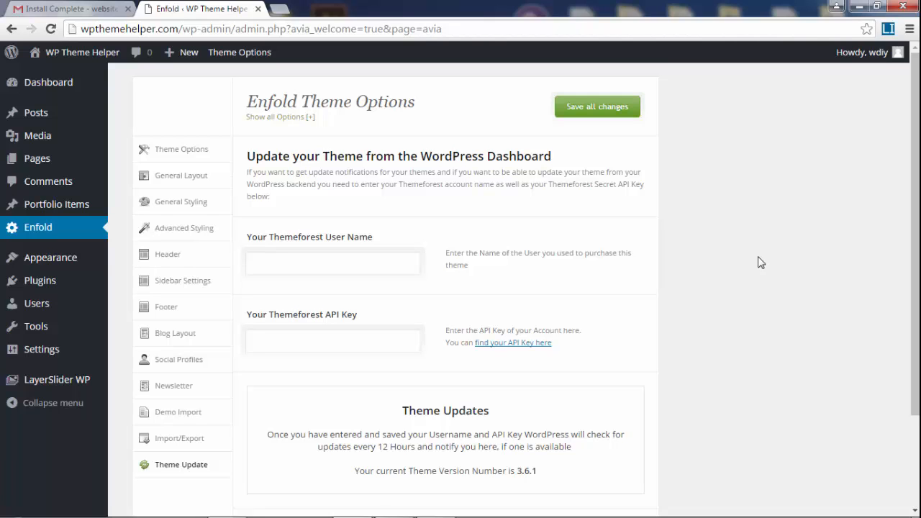
{"action": "scroll", "coordinate": [546, 238], "scroll_direction": "down", "scroll_amount": 1}
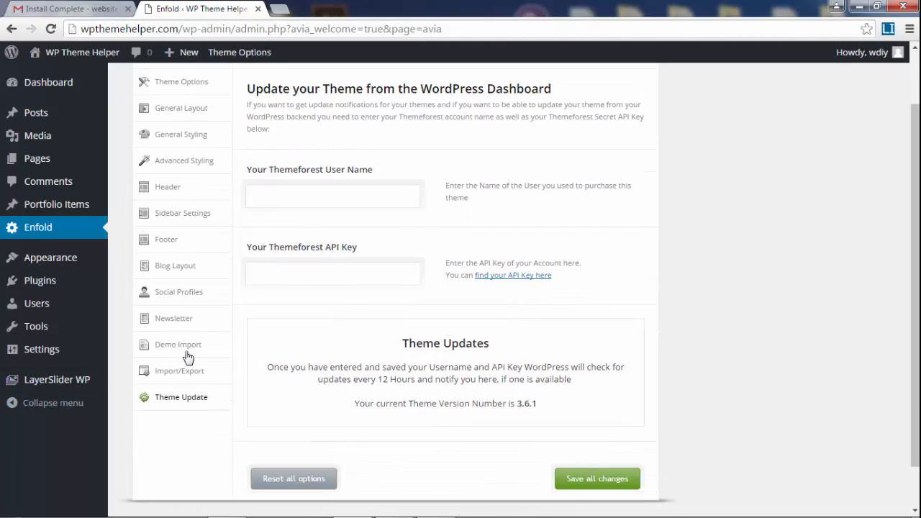
Open Enfold's Demo Import page and read the first demos, including the WooCommerce requirement note.
{"action": "left_click", "coordinate": [179, 349]}
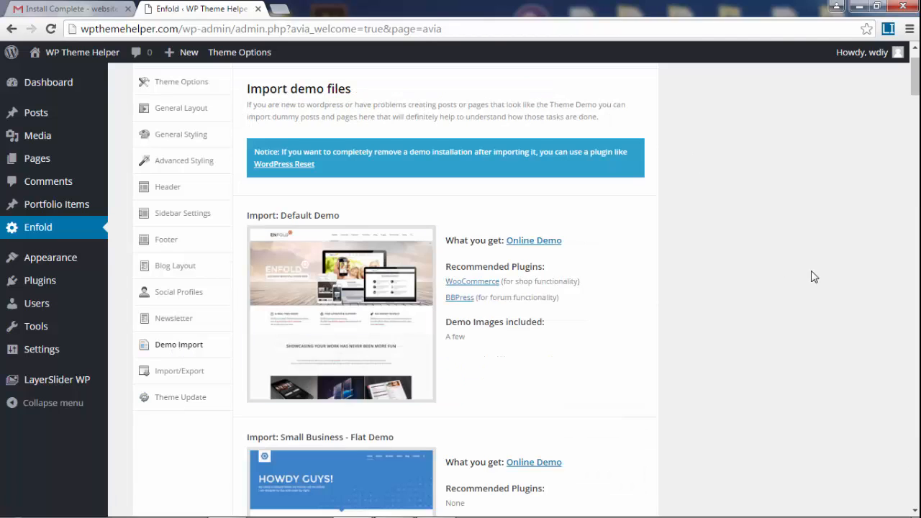
{"action": "scroll", "coordinate": [633, 245], "scroll_direction": "up", "scroll_amount": 1}
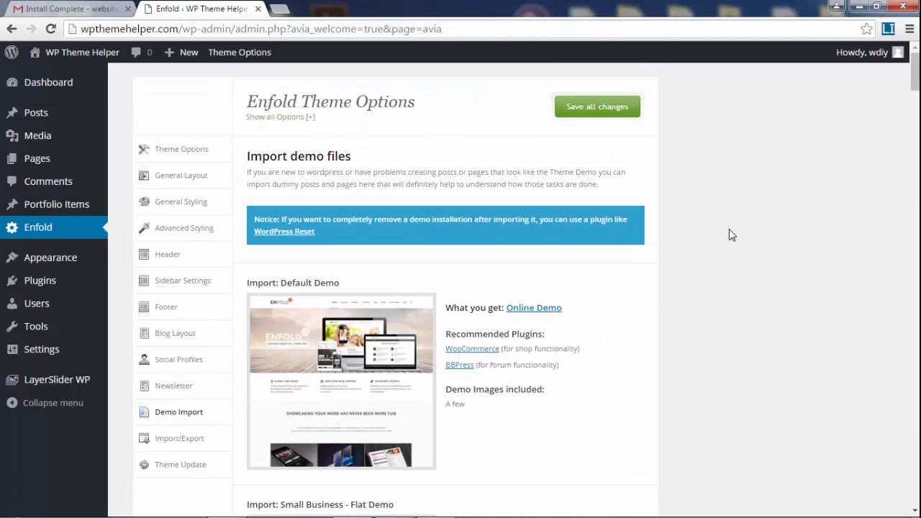
{"action": "left_click_drag", "start_coordinate": [916, 77], "coordinate": [916, 86]}
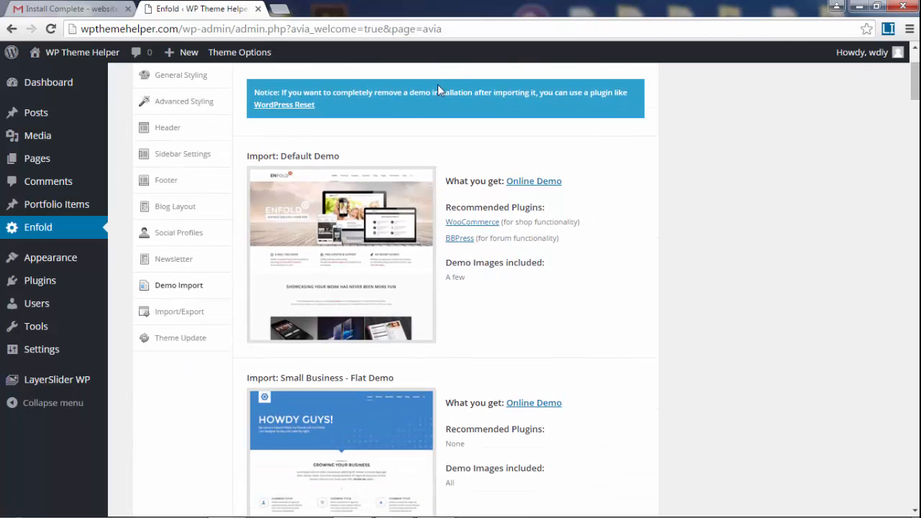
{"action": "scroll", "coordinate": [559, 310], "scroll_direction": "down", "scroll_amount": 2}
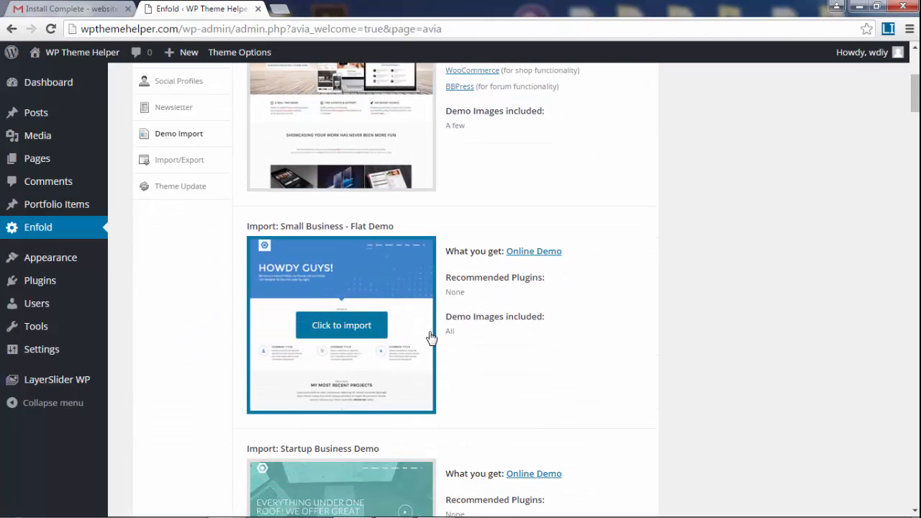
{"action": "scroll", "coordinate": [430, 336], "scroll_direction": "down", "scroll_amount": 6}
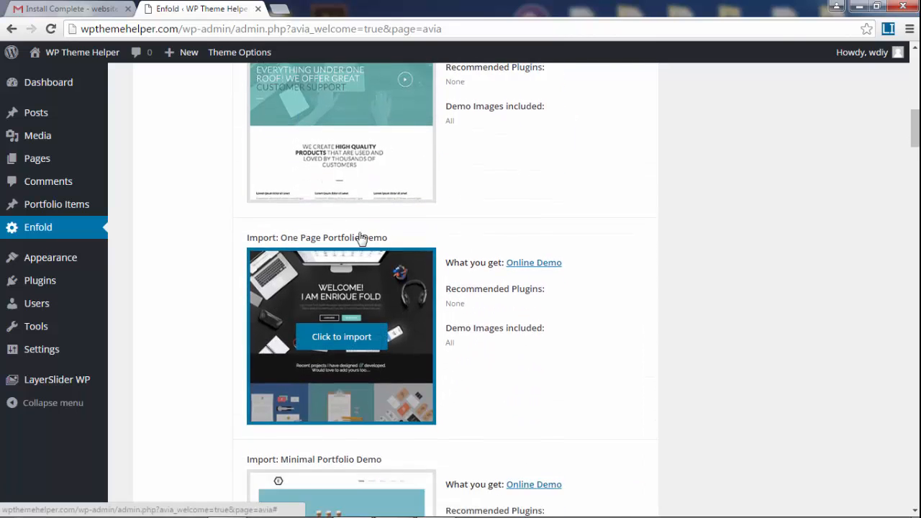
{"action": "scroll", "coordinate": [369, 345], "scroll_direction": "down", "scroll_amount": 6}
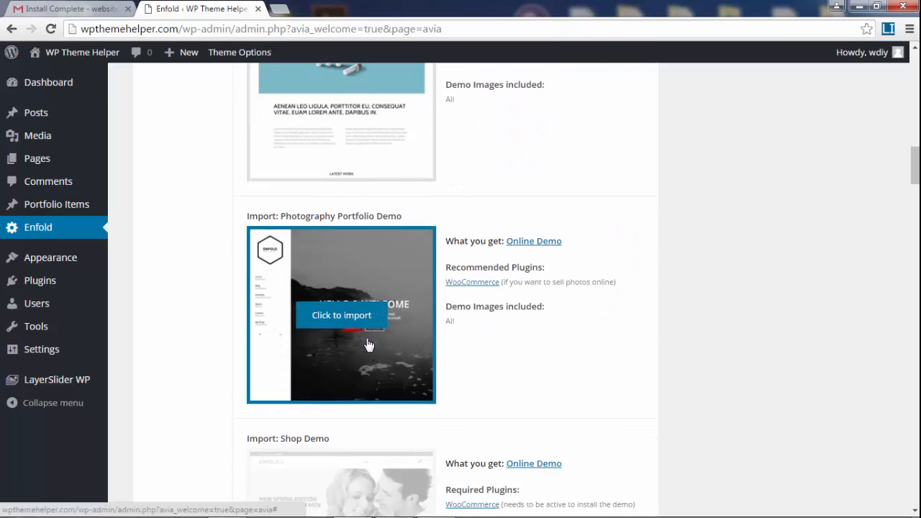
{"action": "scroll", "coordinate": [368, 345], "scroll_direction": "down", "scroll_amount": 4}
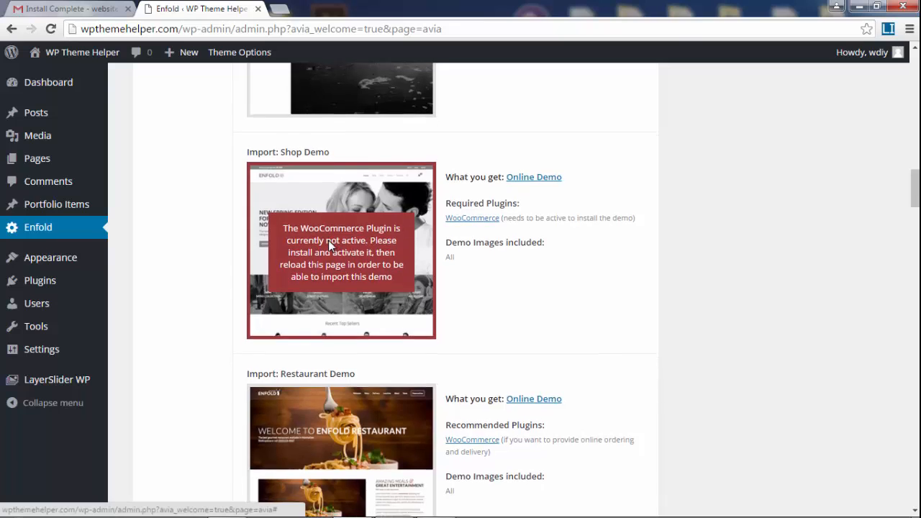
{"action": "scroll", "coordinate": [352, 198], "scroll_direction": "down", "scroll_amount": 1}
{"action": "scroll", "coordinate": [379, 147], "scroll_direction": "up", "scroll_amount": 1}
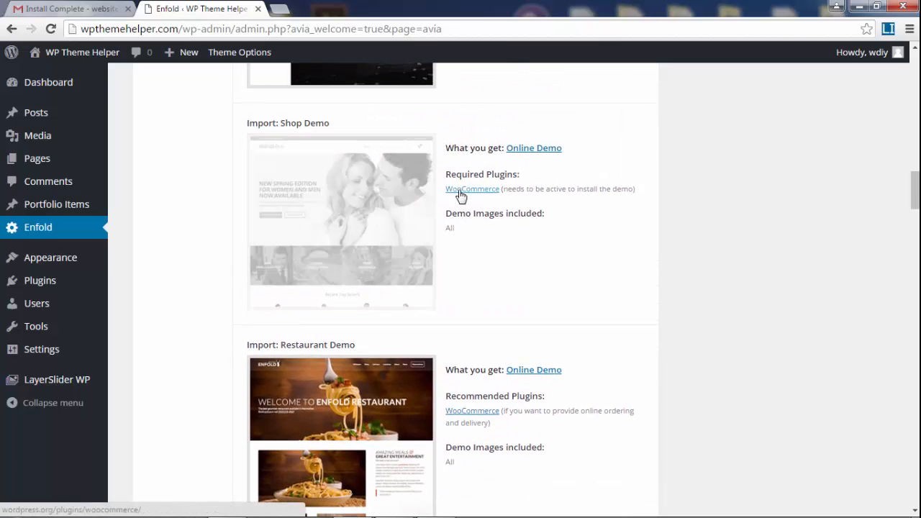
{"action": "left_click_drag", "start_coordinate": [534, 188], "coordinate": [464, 190]}
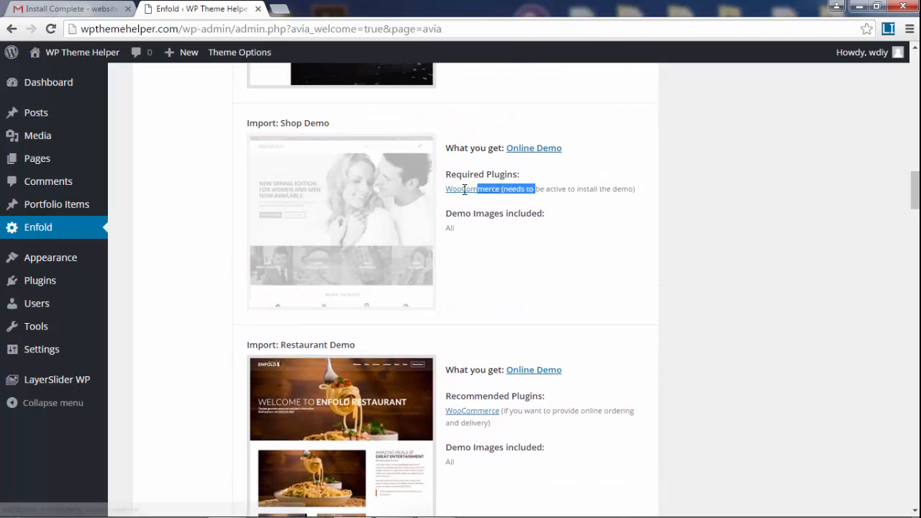
{"action": "left_click", "coordinate": [716, 261]}
Scroll through the remaining importable demos down to the App Demo.
{"action": "scroll", "coordinate": [446, 325], "scroll_direction": "down", "scroll_amount": 3}
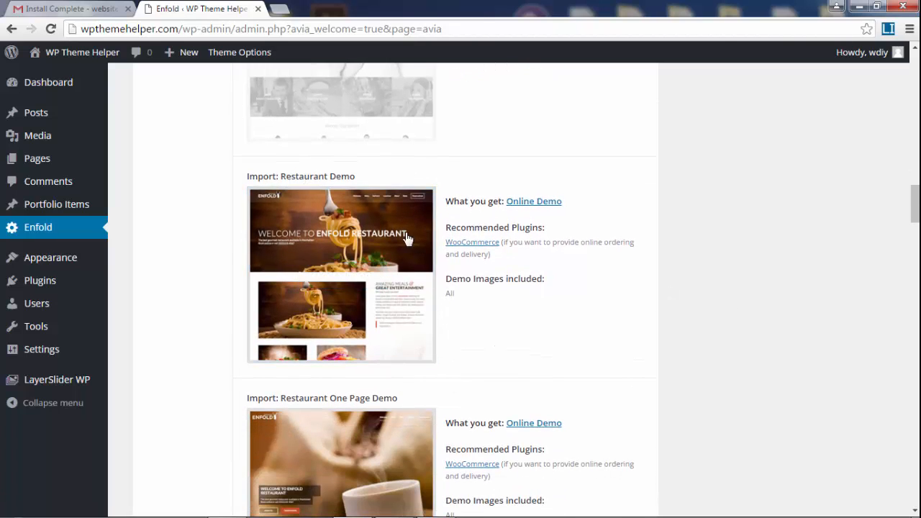
{"action": "scroll", "coordinate": [391, 305], "scroll_direction": "down", "scroll_amount": 3}
{"action": "scroll", "coordinate": [530, 294], "scroll_direction": "up", "scroll_amount": 2}
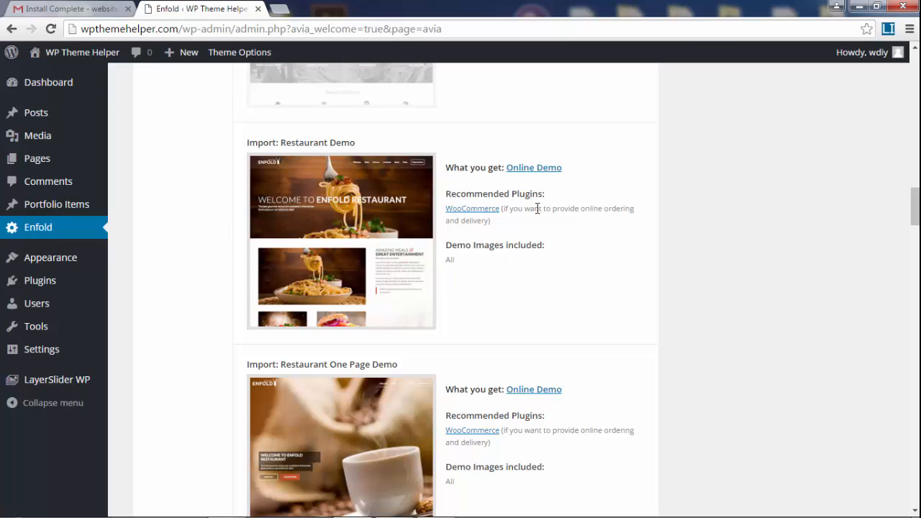
{"action": "scroll", "coordinate": [619, 317], "scroll_direction": "down", "scroll_amount": 2}
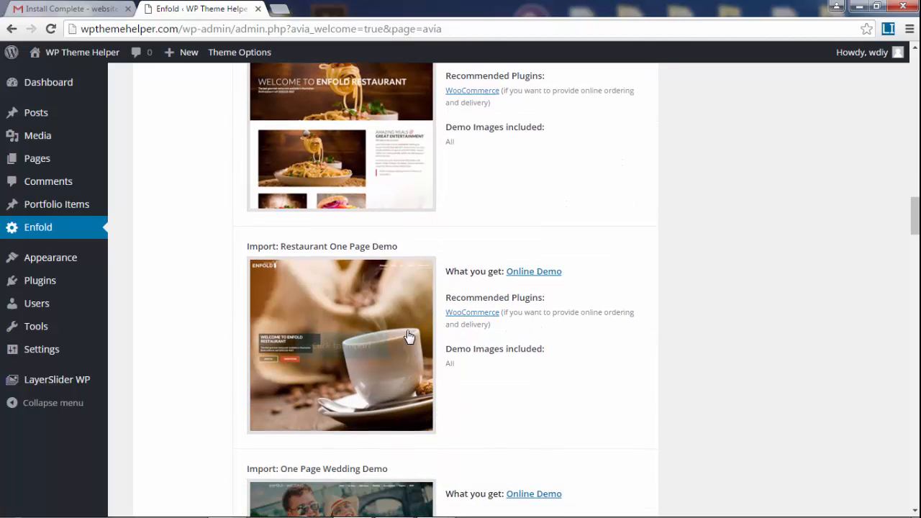
{"action": "scroll", "coordinate": [514, 284], "scroll_direction": "down", "scroll_amount": 2}
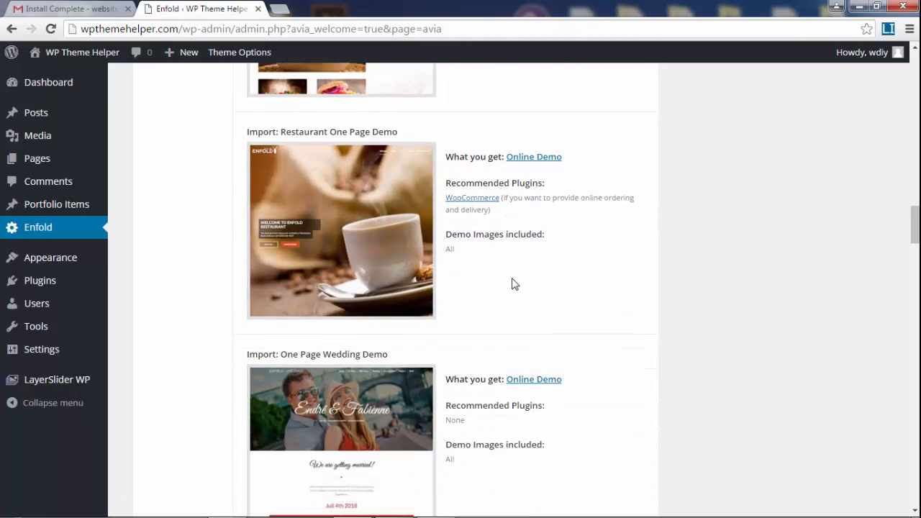
{"action": "scroll", "coordinate": [514, 284], "scroll_direction": "down", "scroll_amount": 5}
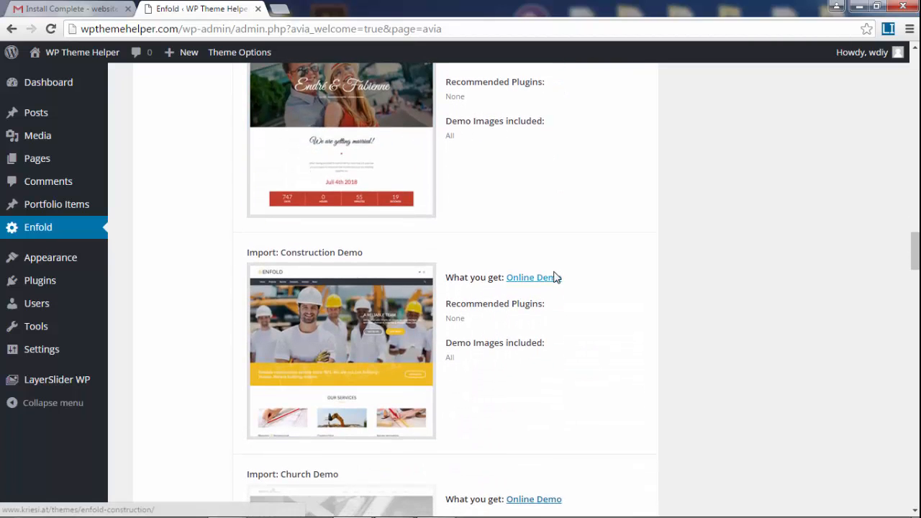
{"action": "scroll", "coordinate": [504, 277], "scroll_direction": "down", "scroll_amount": 1}
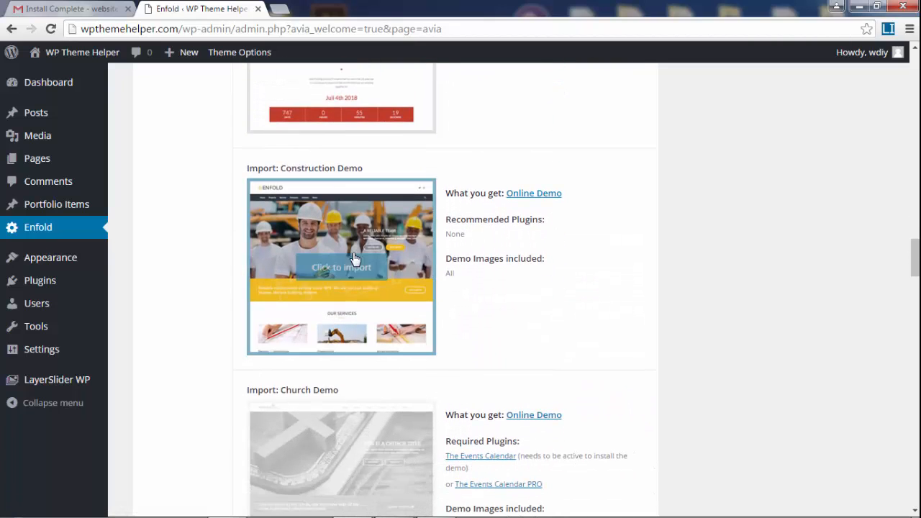
{"action": "scroll", "coordinate": [581, 281], "scroll_direction": "down", "scroll_amount": 7}
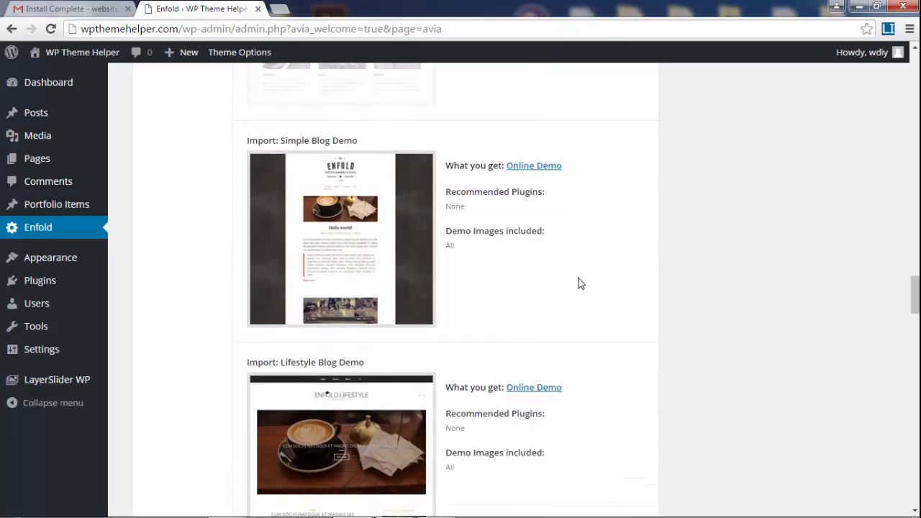
{"action": "scroll", "coordinate": [581, 282], "scroll_direction": "down", "scroll_amount": 9}
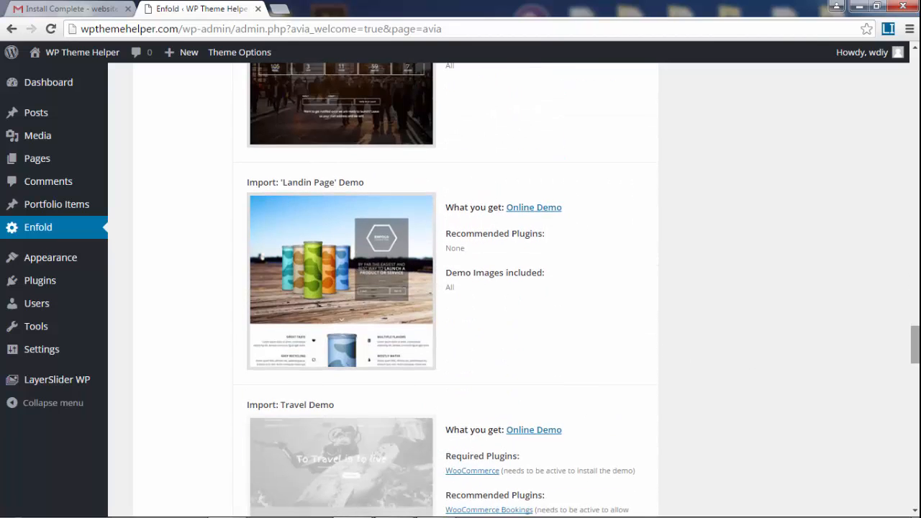
{"action": "left_click_drag", "start_coordinate": [916, 344], "coordinate": [915, 69]}
{"action": "scroll", "coordinate": [684, 321], "scroll_direction": "down", "scroll_amount": 2}
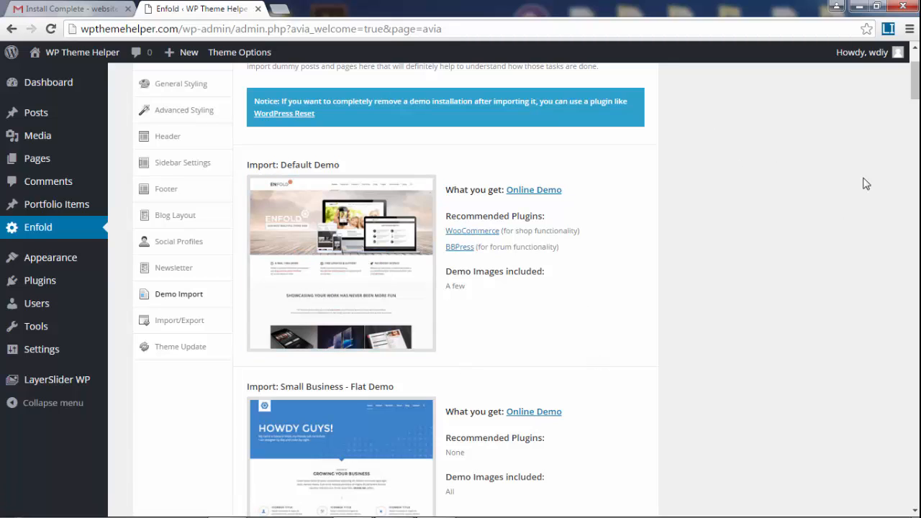
{"action": "mouse_move", "coordinate": [915, 85]}
{"action": "left_mouse_down"}
{"action": "mouse_move", "coordinate": [913, 507]}
{"action": "mouse_move", "coordinate": [913, 69]}
{"action": "left_mouse_up"}
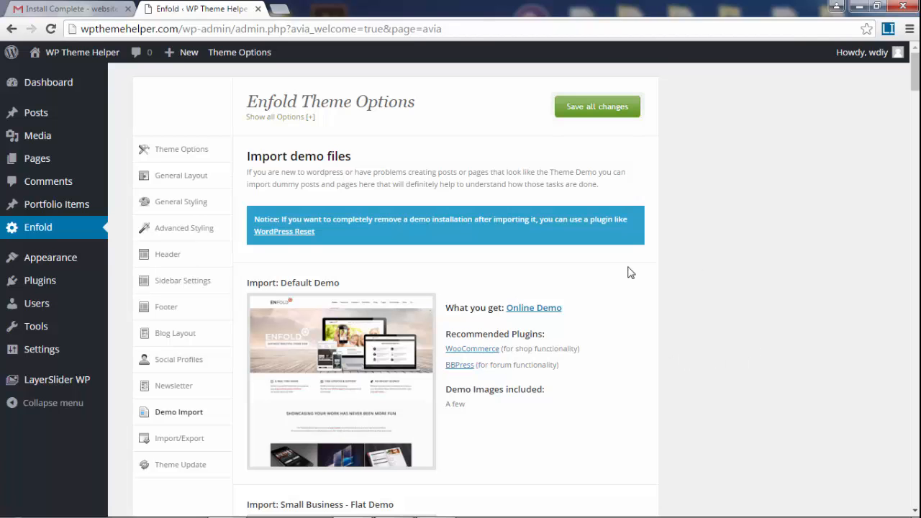
{"action": "scroll", "coordinate": [703, 325], "scroll_direction": "down", "scroll_amount": 3}
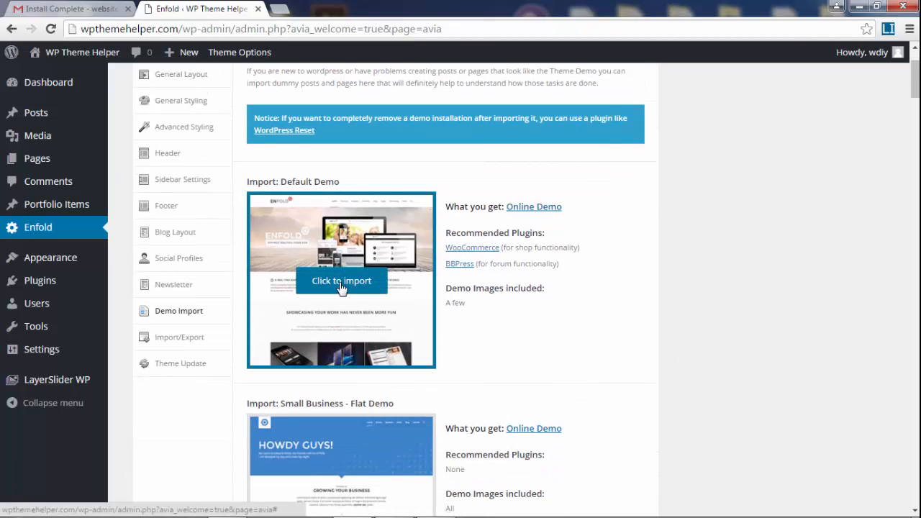
Import the Default Demo, confirming it will overwrite the current theme options.
{"action": "left_click", "coordinate": [341, 285]}
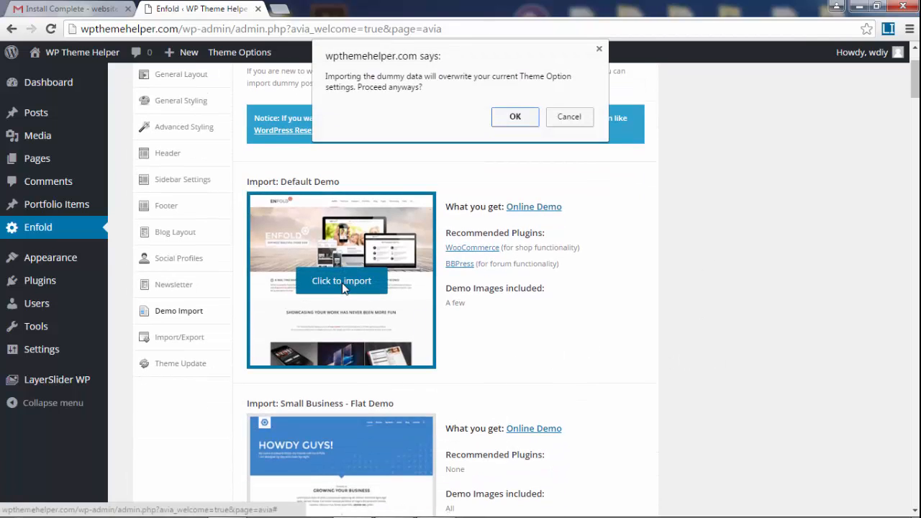
{"action": "left_click", "coordinate": [514, 118]}
{"action": "mouse_move", "coordinate": [352, 291]}
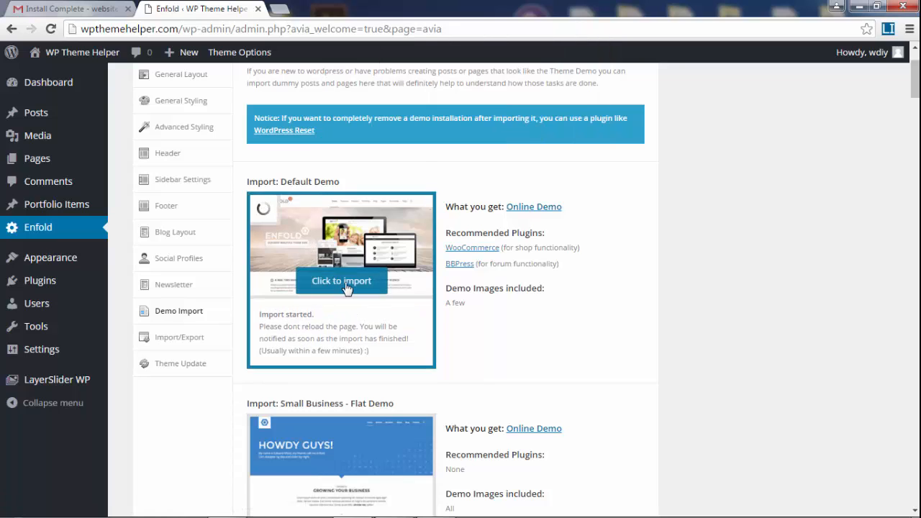
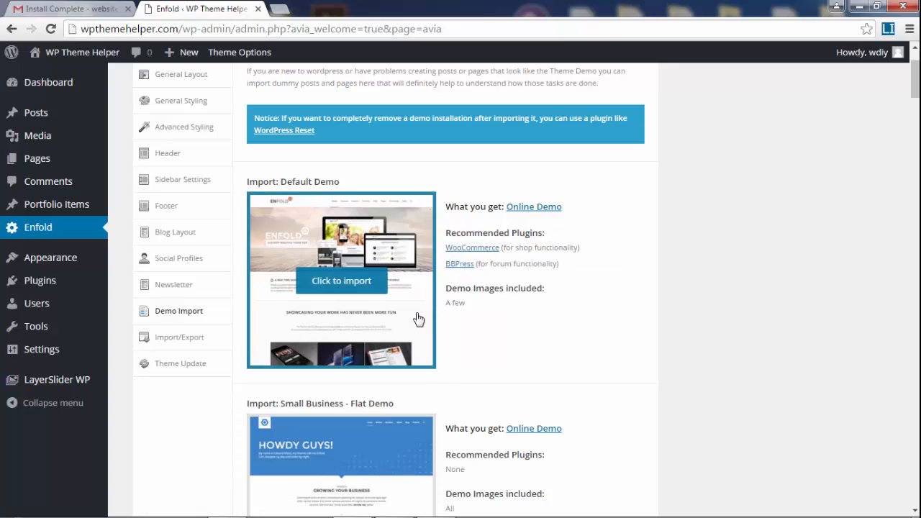
Start the Default Demo import and accept that it overwrites the existing theme settings.
{"action": "left_click", "coordinate": [362, 286]}
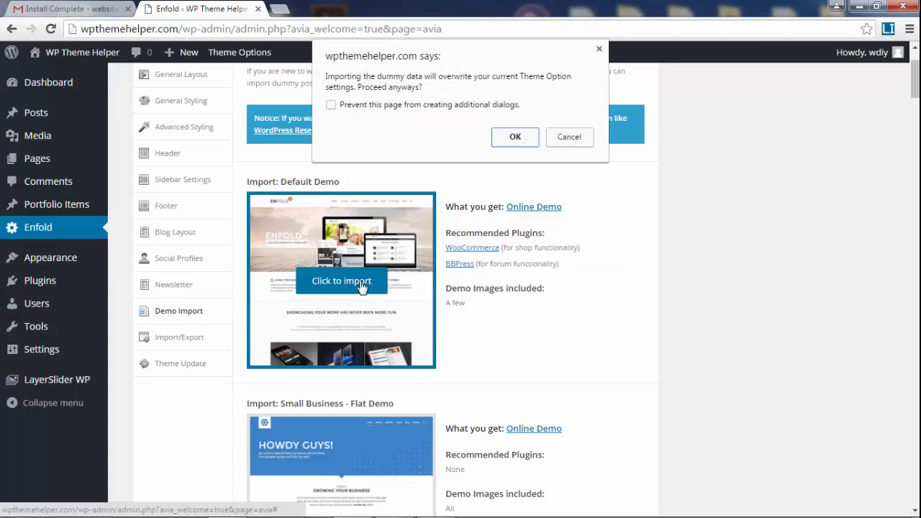
{"action": "left_click", "coordinate": [515, 137]}
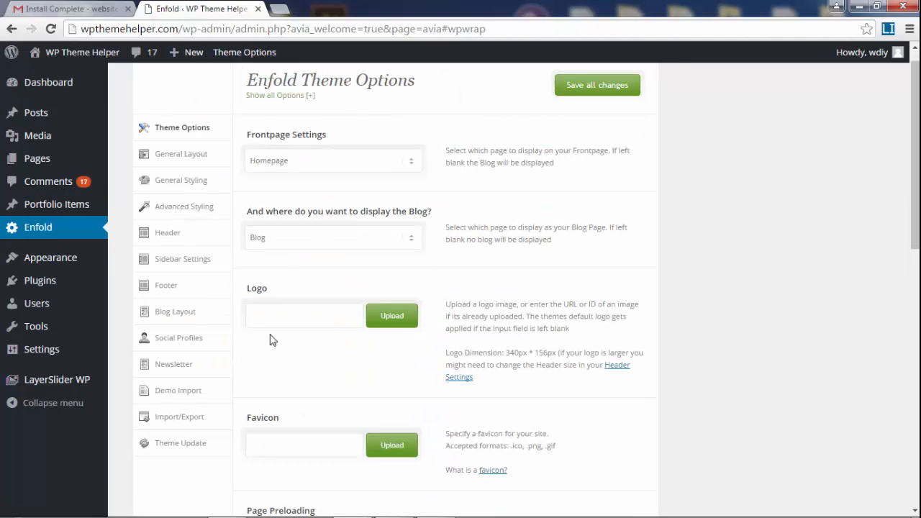
Open the live site in a new browser tab.
{"action": "mouse_move", "coordinate": [59, 56]}
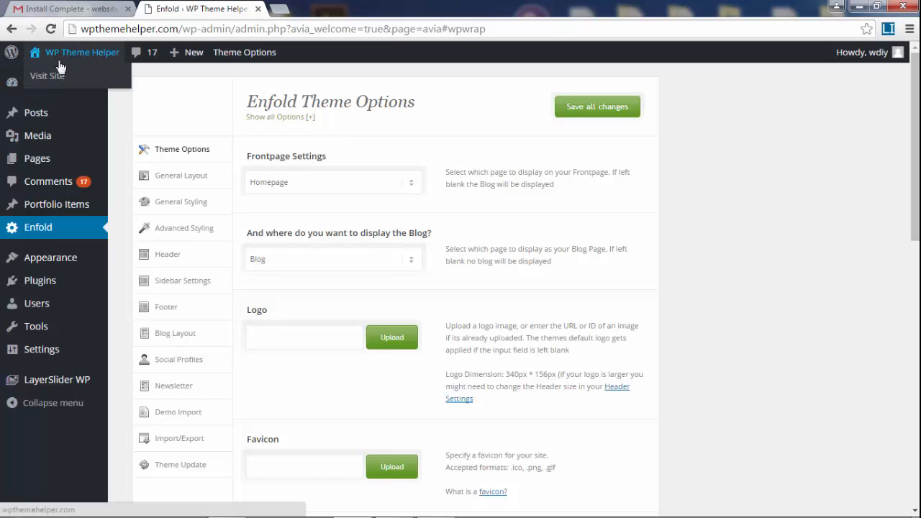
{"action": "right_click", "coordinate": [46, 75]}
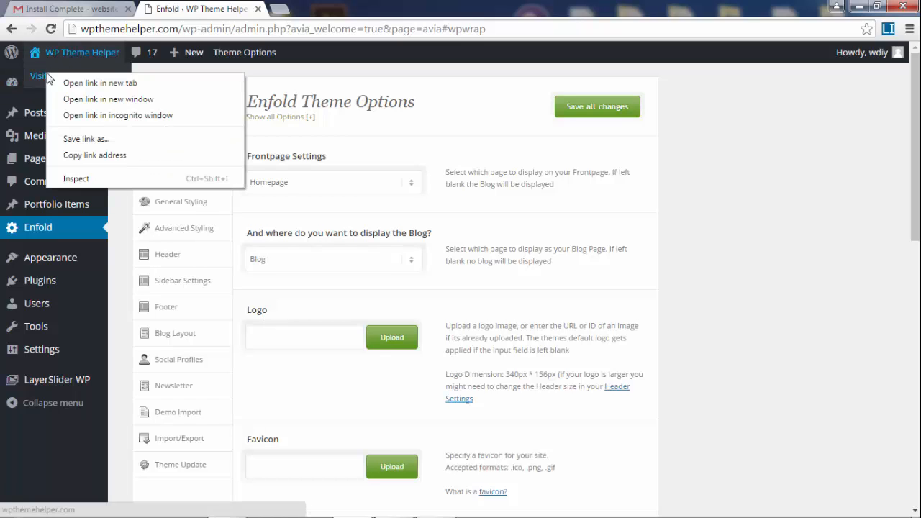
{"action": "left_click", "coordinate": [106, 85]}
{"action": "left_click", "coordinate": [333, 10]}
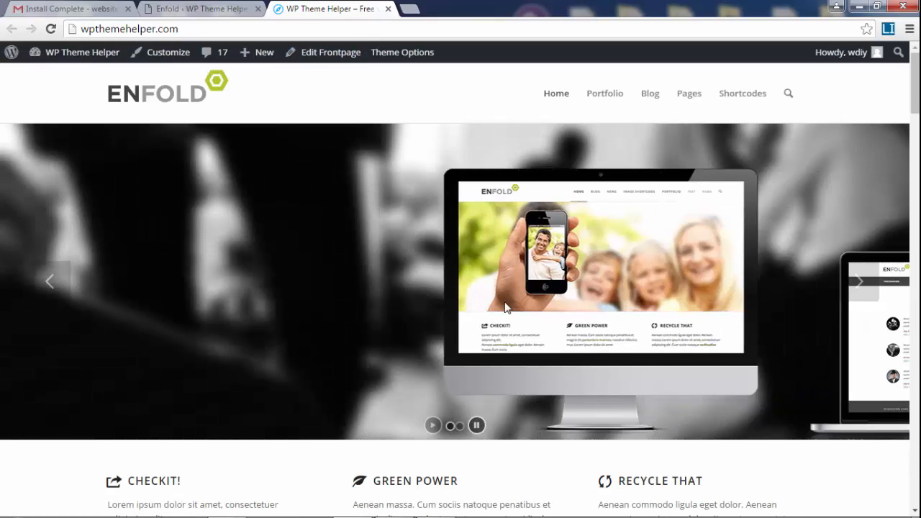
Browse the demo front page and open the Home v11: Transparent Menu page.
{"action": "scroll", "coordinate": [545, 318], "scroll_direction": "down", "scroll_amount": 7}
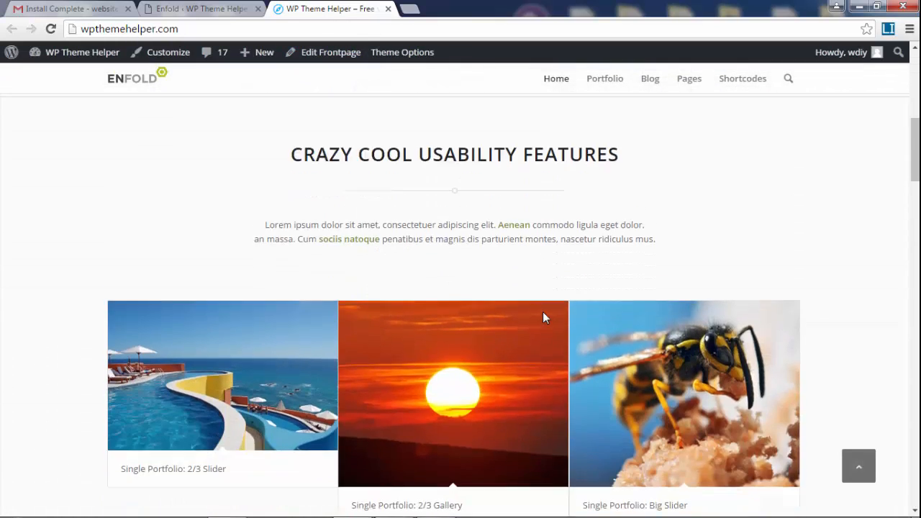
{"action": "scroll", "coordinate": [542, 318], "scroll_direction": "down", "scroll_amount": 6}
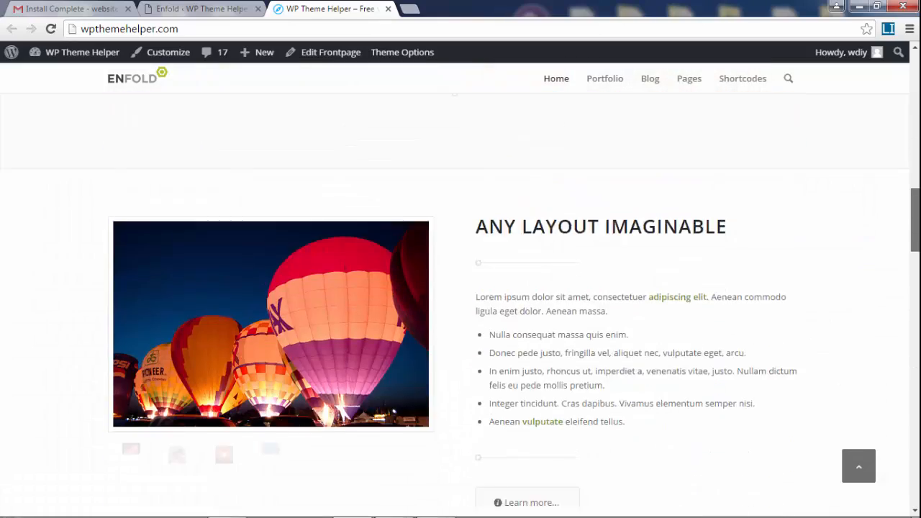
{"action": "scroll", "coordinate": [460, 291], "scroll_direction": "down", "scroll_amount": 15}
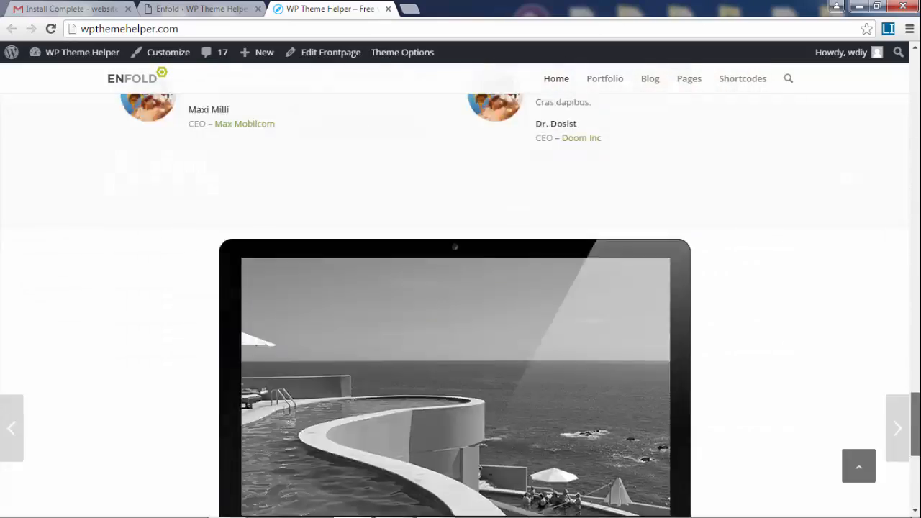
{"action": "left_click_drag", "start_coordinate": [915, 424], "coordinate": [912, 81]}
{"action": "mouse_move", "coordinate": [564, 94]}
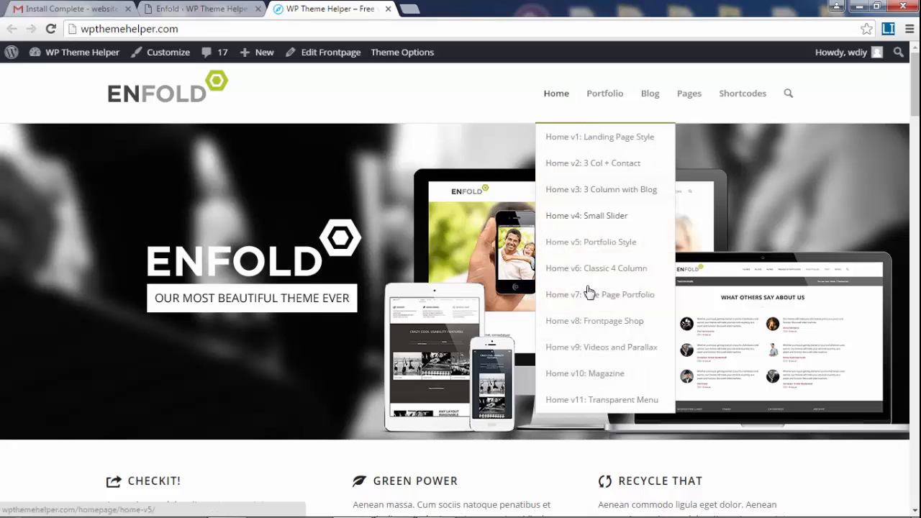
{"action": "left_click", "coordinate": [608, 401]}
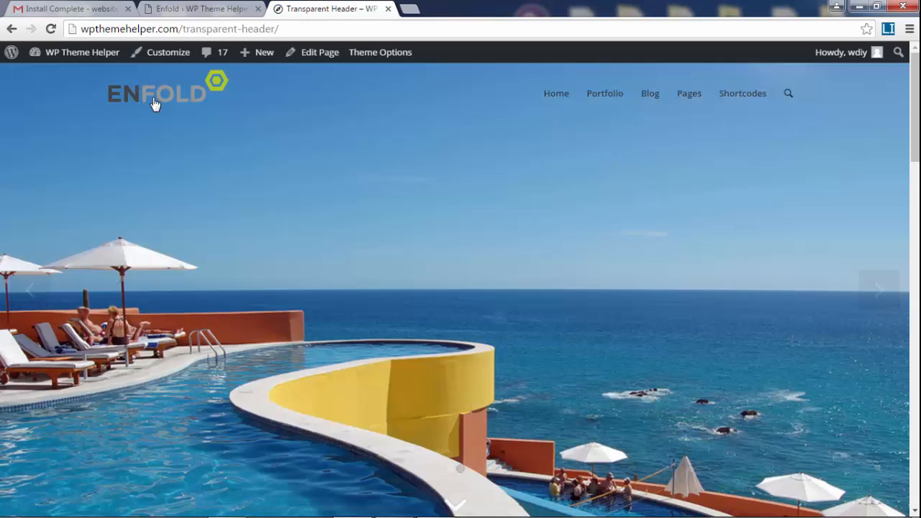
Scroll through the Home v11 Transparent Menu page.
{"action": "scroll", "coordinate": [670, 209], "scroll_direction": "down", "scroll_amount": 5}
{"action": "left_click_drag", "start_coordinate": [916, 200], "coordinate": [918, 390]}
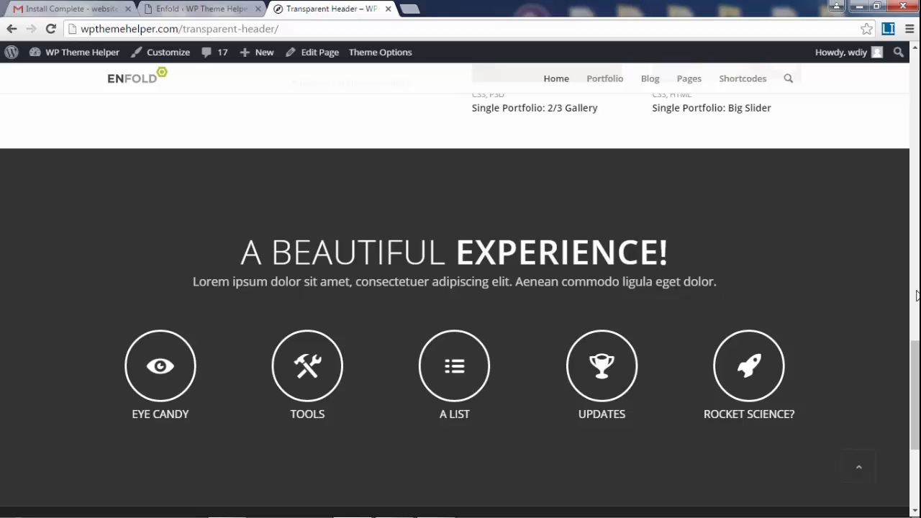
{"action": "left_click_drag", "start_coordinate": [918, 386], "coordinate": [916, 94]}
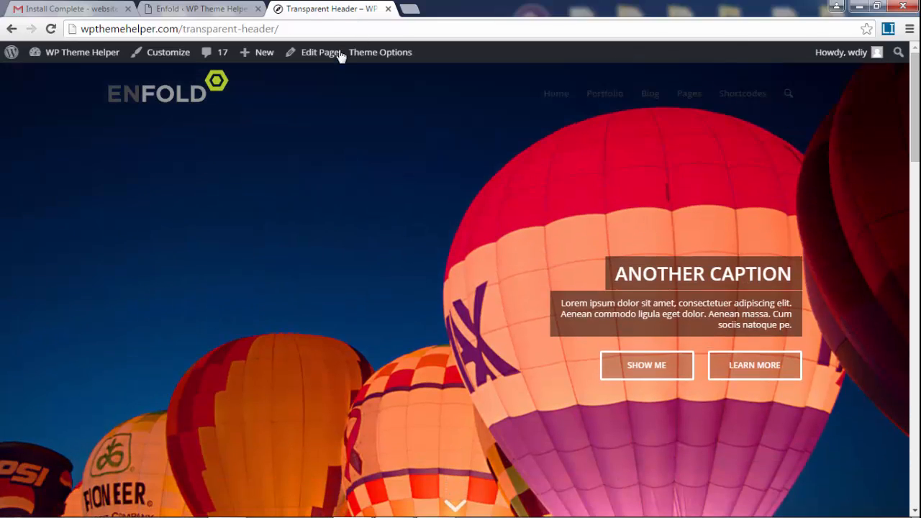
{"action": "mouse_move", "coordinate": [705, 105]}
{"action": "scroll", "coordinate": [705, 105], "scroll_direction": "down", "scroll_amount": 1}
{"action": "scroll", "coordinate": [705, 105], "scroll_direction": "down", "scroll_amount": 2}
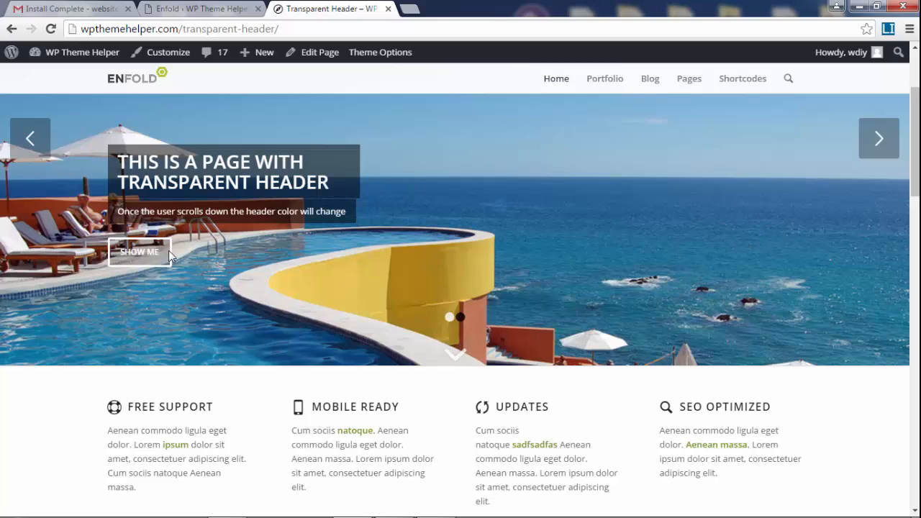
{"action": "left_click_drag", "start_coordinate": [293, 417], "coordinate": [97, 407]}
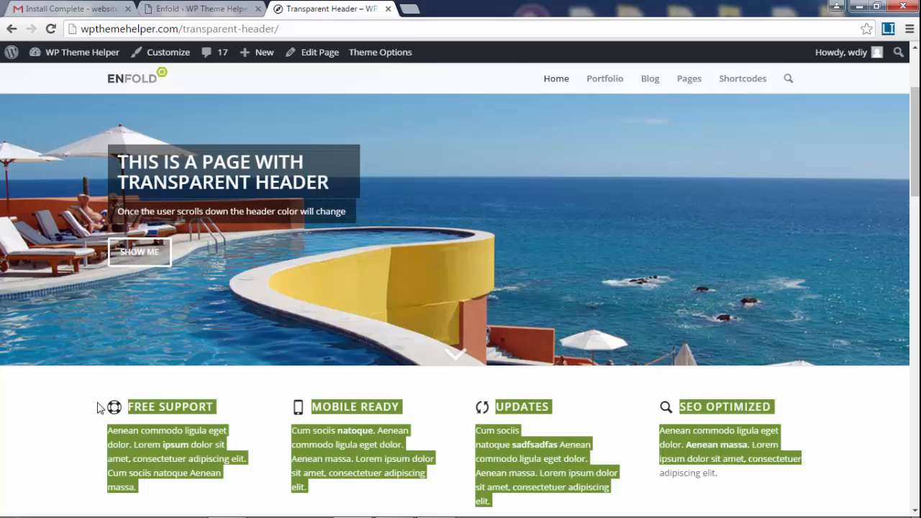
{"action": "left_click", "coordinate": [96, 407]}
{"action": "mouse_move", "coordinate": [915, 168]}
{"action": "left_mouse_down"}
{"action": "mouse_move", "coordinate": [914, 318]}
{"action": "mouse_move", "coordinate": [914, 134]}
{"action": "mouse_move", "coordinate": [914, 156]}
{"action": "left_mouse_up"}
Scroll further through the demo pages and open the Pricing page.
{"action": "mouse_move", "coordinate": [691, 88]}
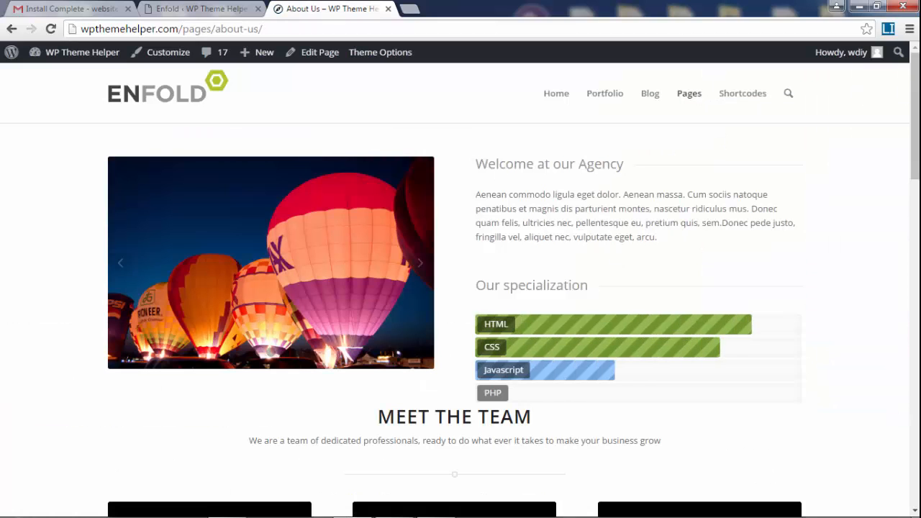
{"action": "scroll", "coordinate": [302, 401], "scroll_direction": "down", "scroll_amount": 7}
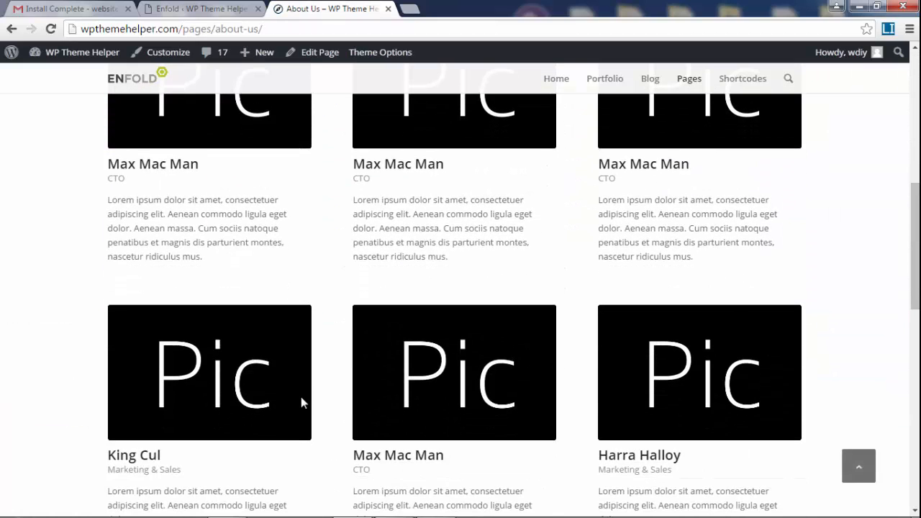
{"action": "scroll", "coordinate": [123, 288], "scroll_direction": "down", "scroll_amount": 8}
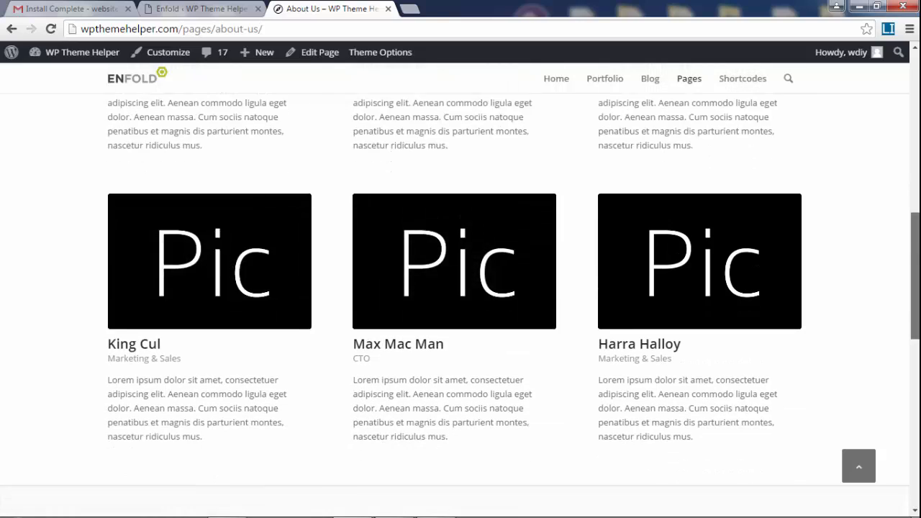
{"action": "left_click_drag", "start_coordinate": [916, 407], "coordinate": [915, 115]}
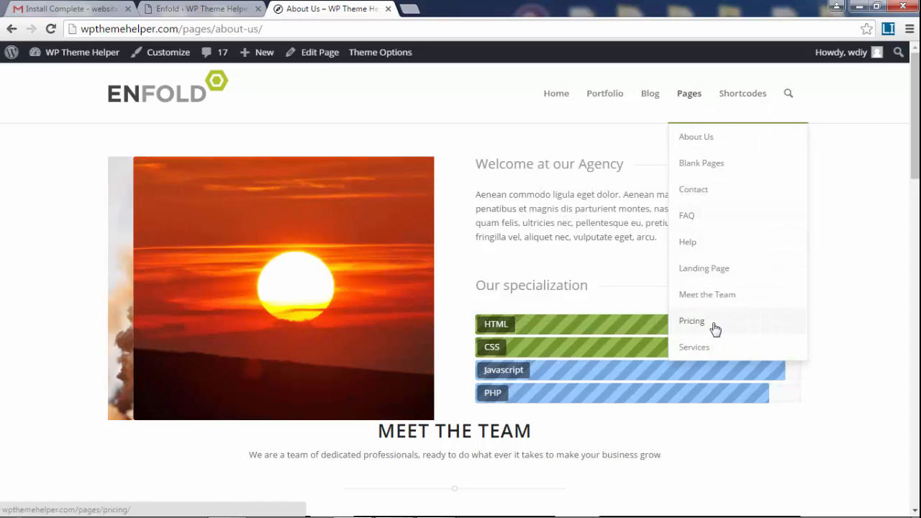
{"action": "left_click", "coordinate": [715, 325]}
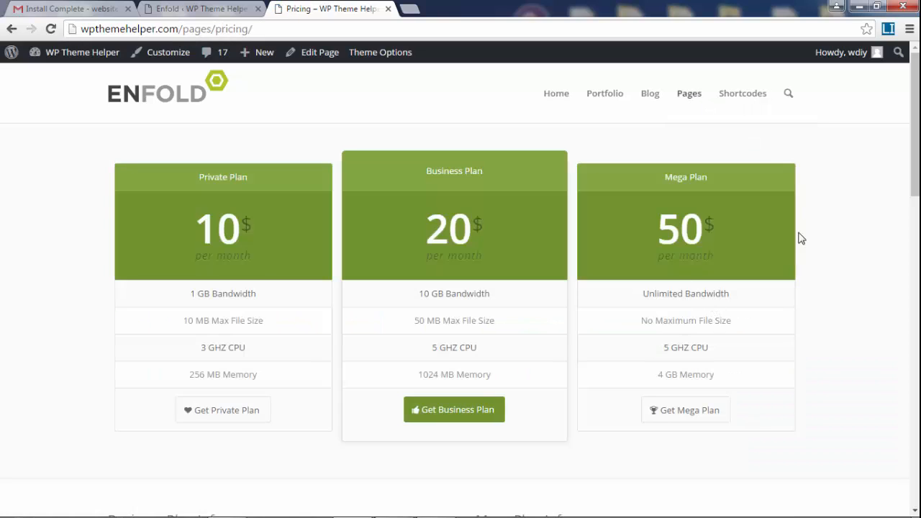
Check the Pricing page, return to the site home, and go back to Enfold options.
{"action": "mouse_move", "coordinate": [916, 132]}
{"action": "left_mouse_down"}
{"action": "mouse_move", "coordinate": [916, 449]}
{"action": "mouse_move", "coordinate": [915, 119]}
{"action": "left_mouse_up"}
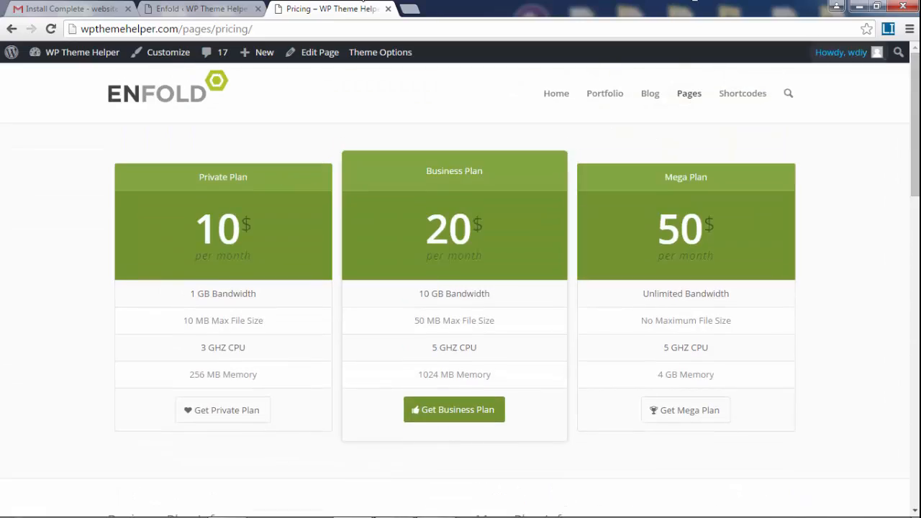
{"action": "left_click", "coordinate": [553, 97]}
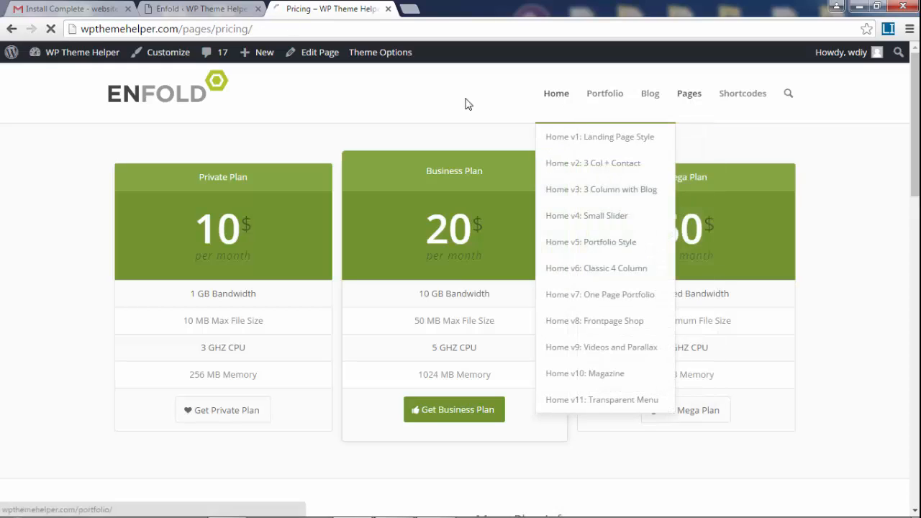
{"action": "left_click", "coordinate": [210, 7]}
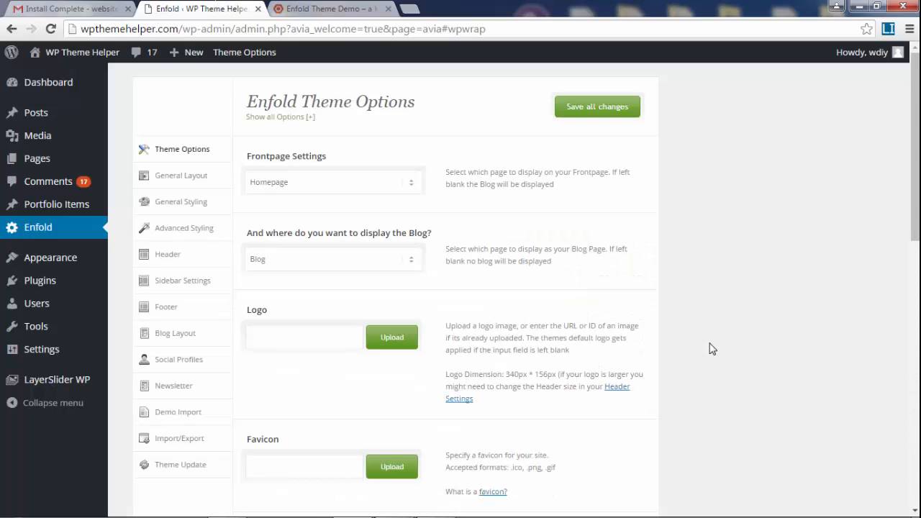
Open the admin Posts list and close the Enfold Theme Demo tab.
{"action": "left_click", "coordinate": [37, 111]}
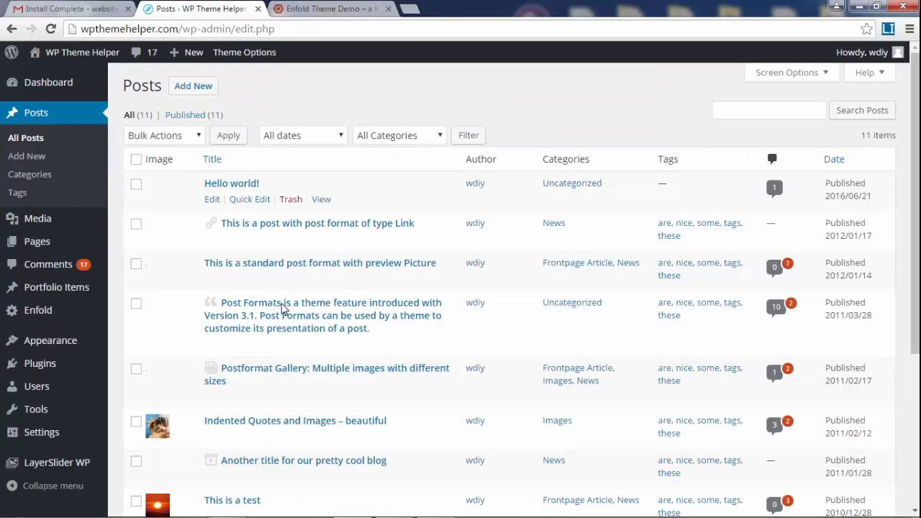
{"action": "scroll", "coordinate": [288, 273], "scroll_direction": "down", "scroll_amount": 4}
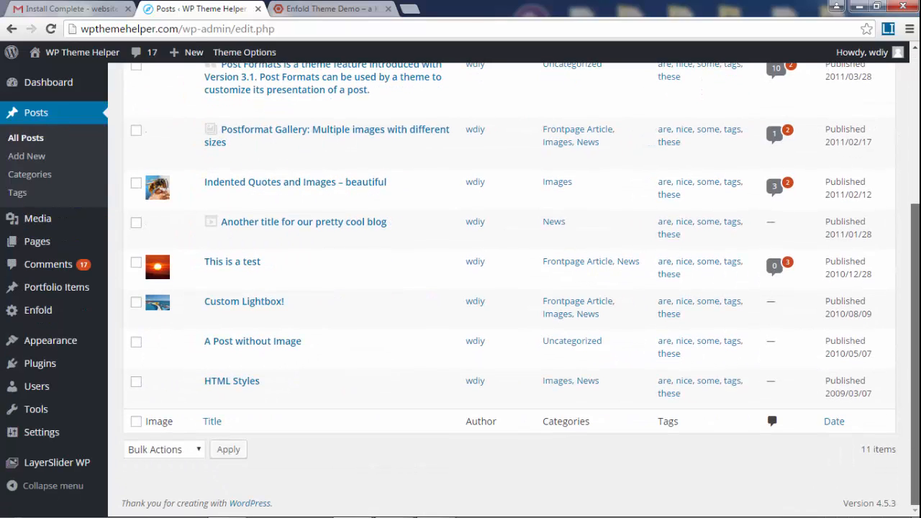
{"action": "scroll", "coordinate": [160, 131], "scroll_direction": "up", "scroll_amount": 4}
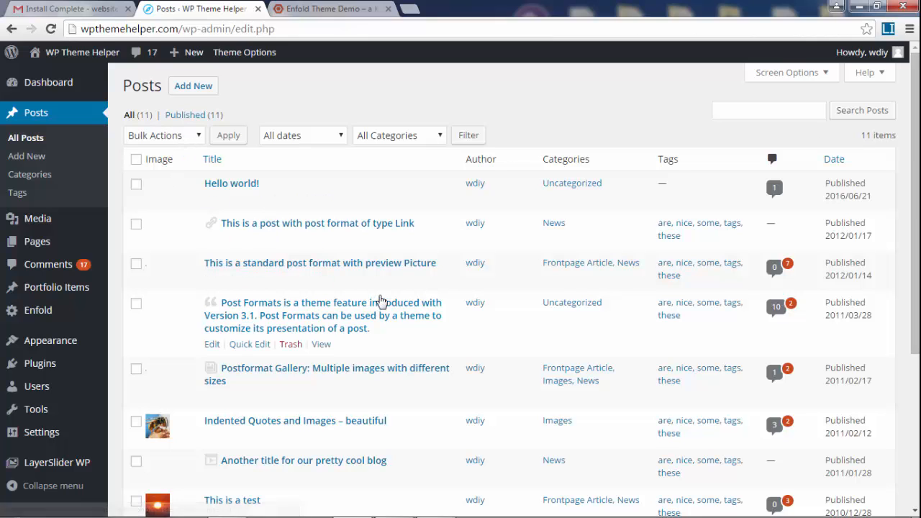
{"action": "left_click", "coordinate": [320, 11]}
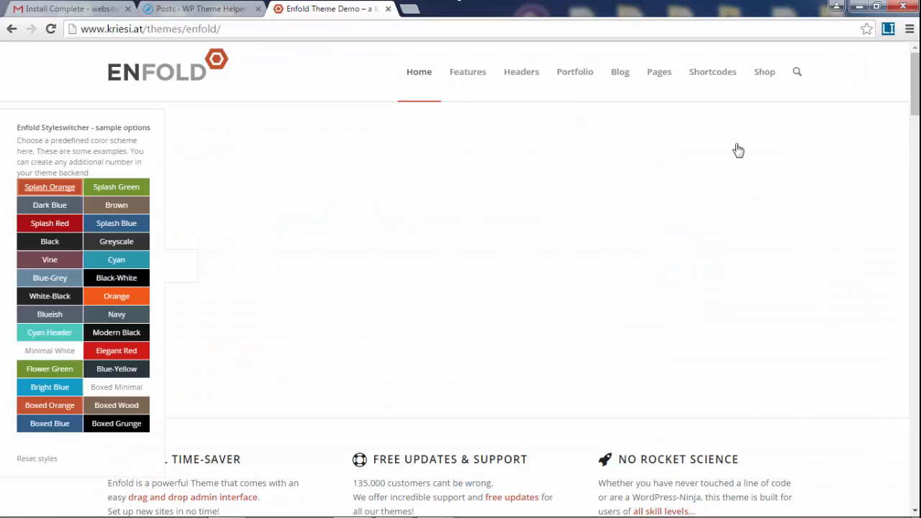
{"action": "left_click", "coordinate": [389, 9]}
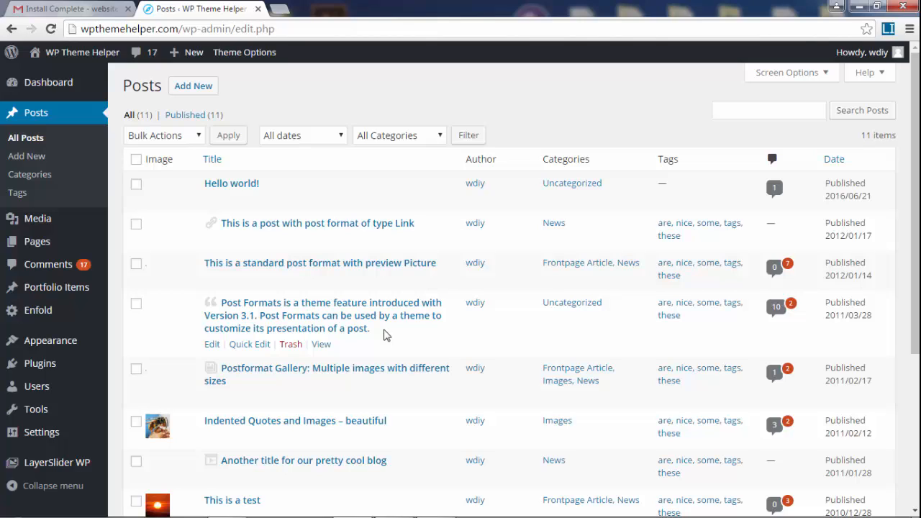
Open the live site in a new tab, then return to the admin Pages list.
{"action": "mouse_move", "coordinate": [47, 244]}
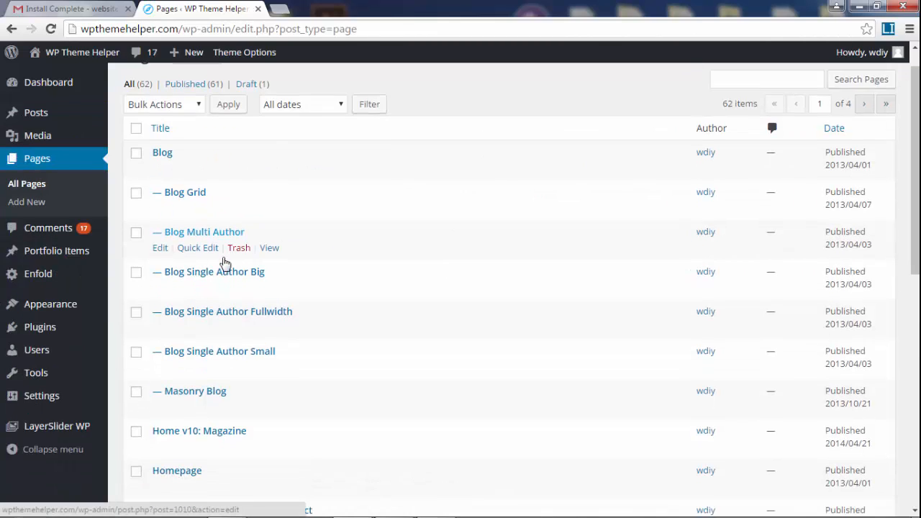
{"action": "scroll", "coordinate": [220, 347], "scroll_direction": "down", "scroll_amount": 5}
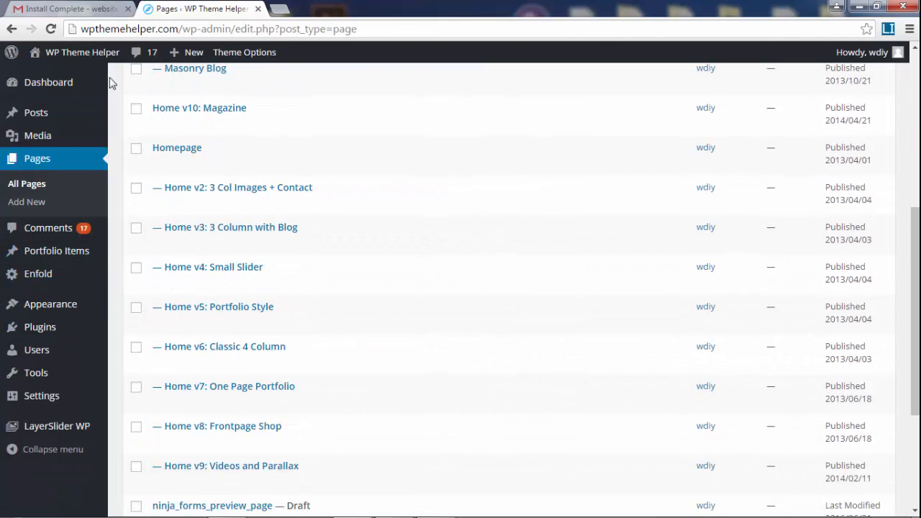
{"action": "mouse_move", "coordinate": [83, 66]}
{"action": "left_click", "coordinate": [55, 77]}
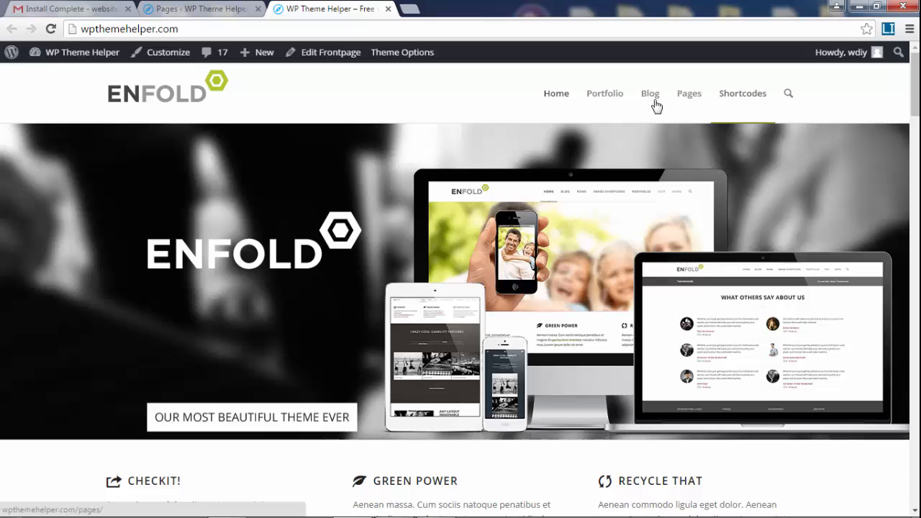
{"action": "mouse_move", "coordinate": [568, 99]}
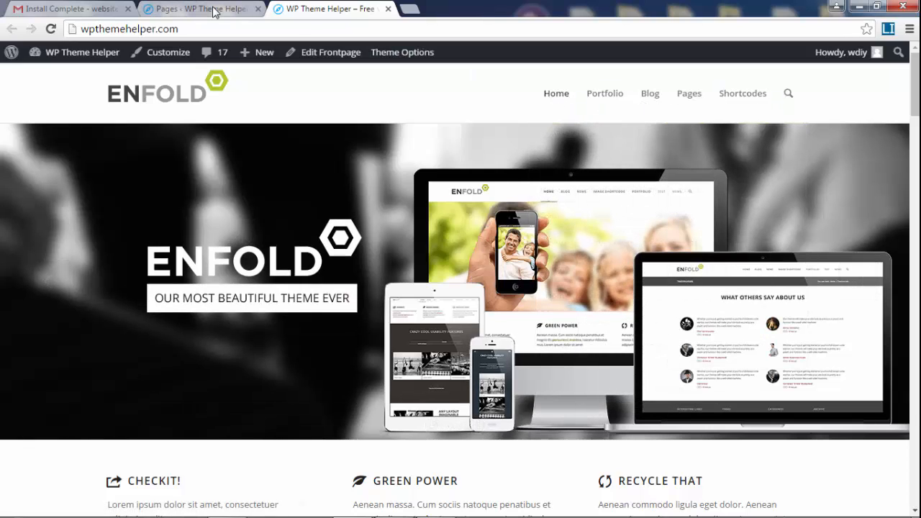
{"action": "left_click", "coordinate": [214, 10]}
Move the first batch of checked comments to the trash via Bulk Actions.
{"action": "scroll", "coordinate": [514, 249], "scroll_direction": "down", "scroll_amount": 3}
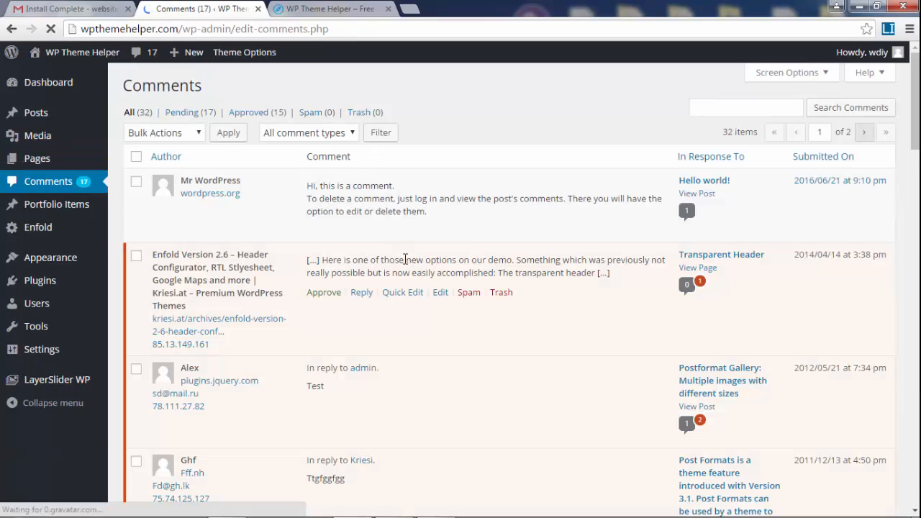
{"action": "scroll", "coordinate": [516, 353], "scroll_direction": "down", "scroll_amount": 2}
{"action": "scroll", "coordinate": [515, 353], "scroll_direction": "down", "scroll_amount": 15}
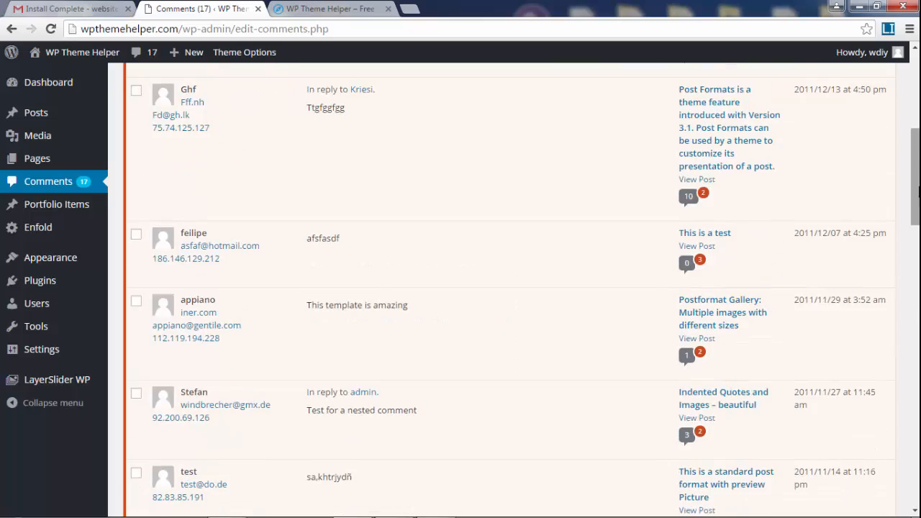
{"action": "scroll", "coordinate": [337, 164], "scroll_direction": "up", "scroll_amount": 17}
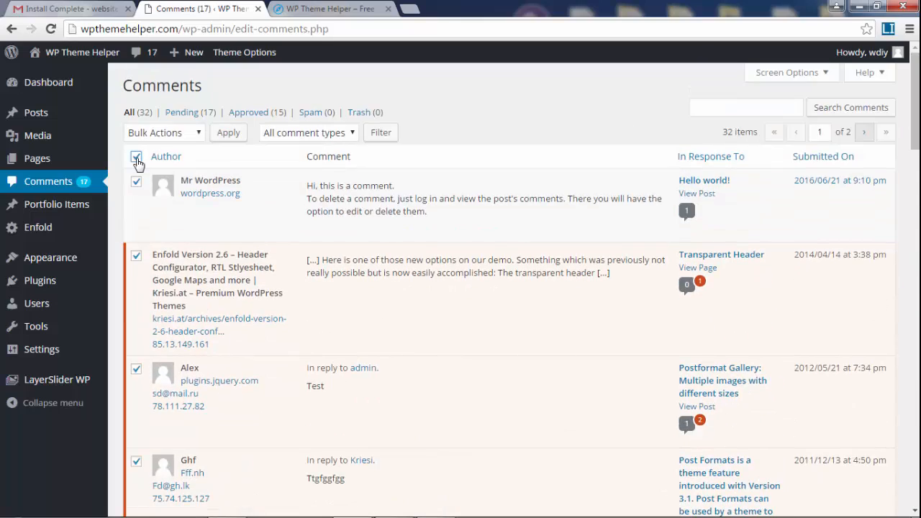
{"action": "left_click", "coordinate": [157, 132]}
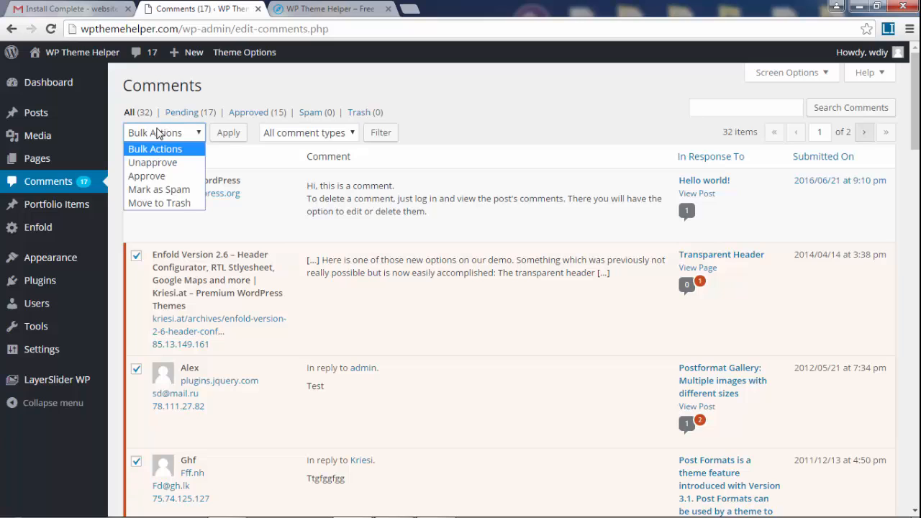
{"action": "left_click", "coordinate": [177, 207]}
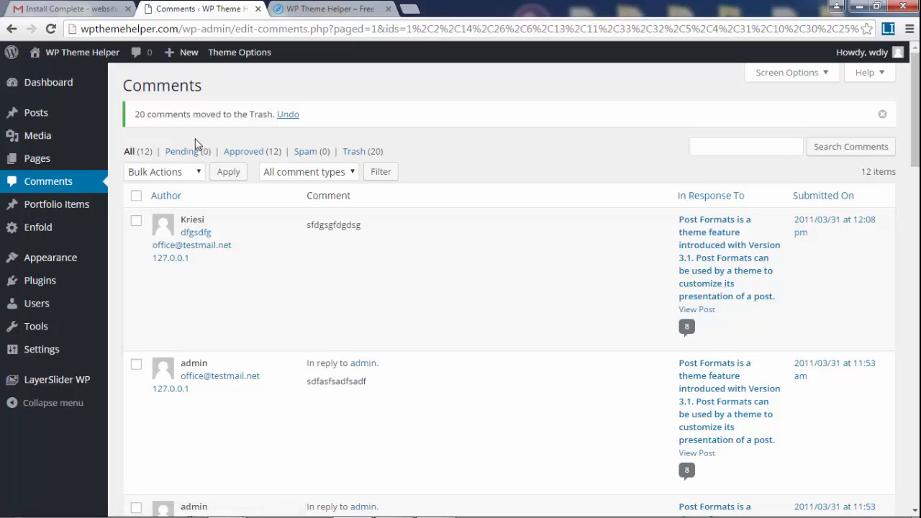
Select all remaining comments and trash those last 12 as well.
{"action": "scroll", "coordinate": [456, 191], "scroll_direction": "down", "scroll_amount": 1}
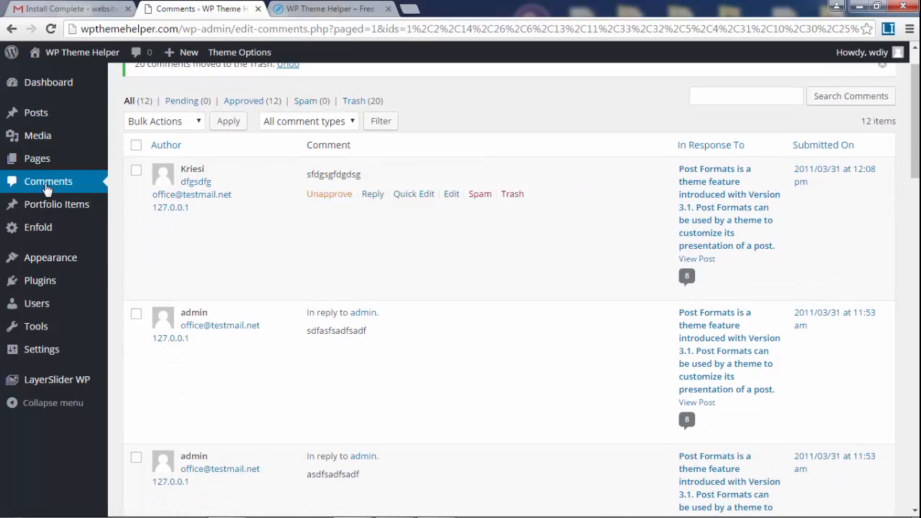
{"action": "left_click", "coordinate": [136, 146]}
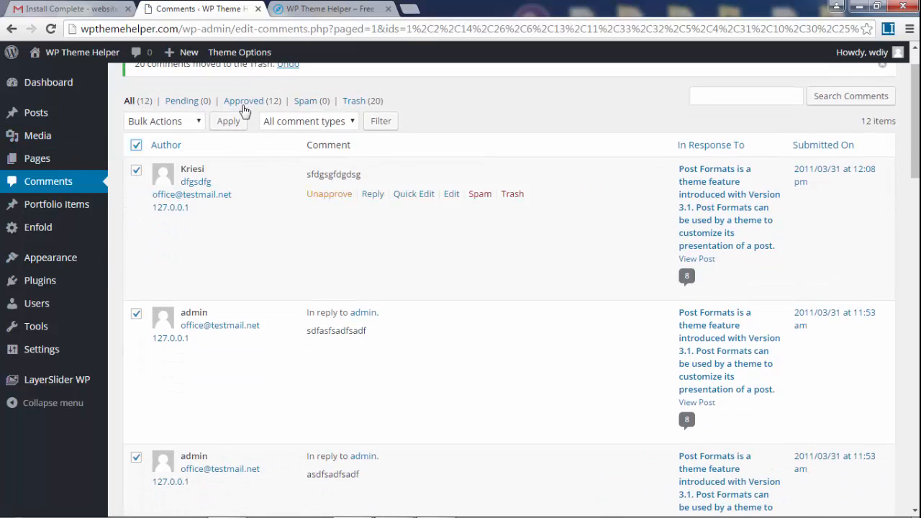
{"action": "left_click", "coordinate": [177, 121]}
{"action": "left_click", "coordinate": [156, 189]}
{"action": "left_click", "coordinate": [242, 120]}
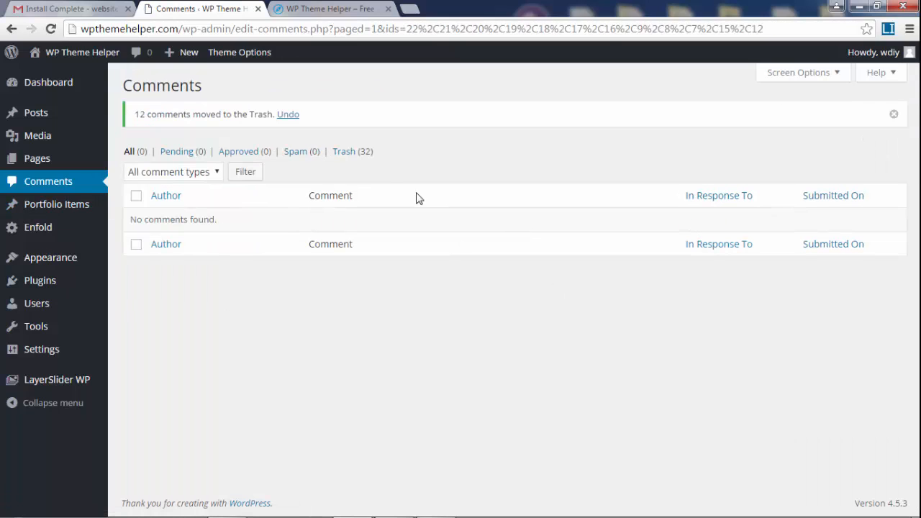
Empty the trash of all 32 comments, then return to the live front page.
{"action": "left_click", "coordinate": [343, 154]}
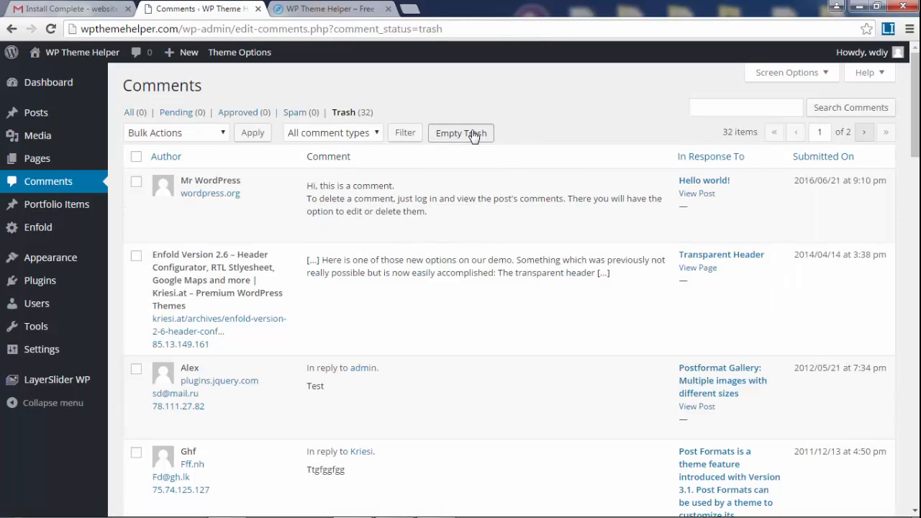
{"action": "left_click", "coordinate": [462, 133]}
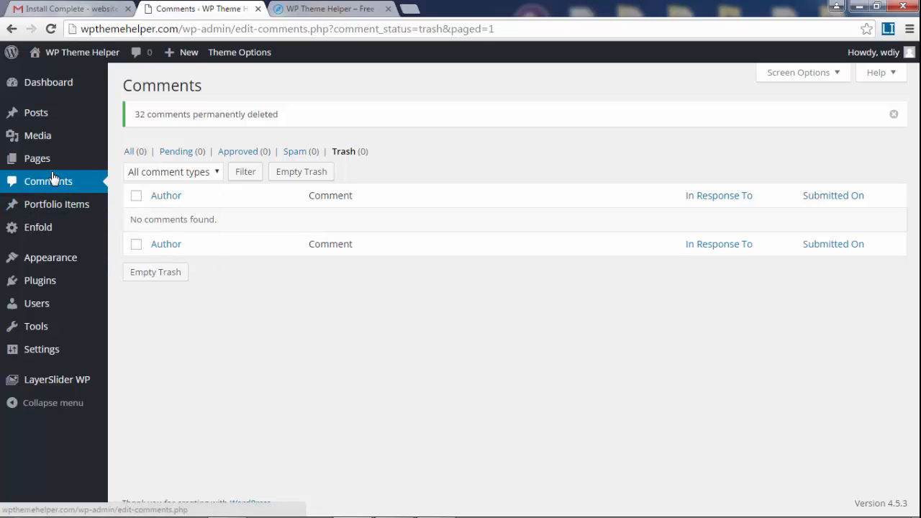
{"action": "left_click", "coordinate": [63, 113]}
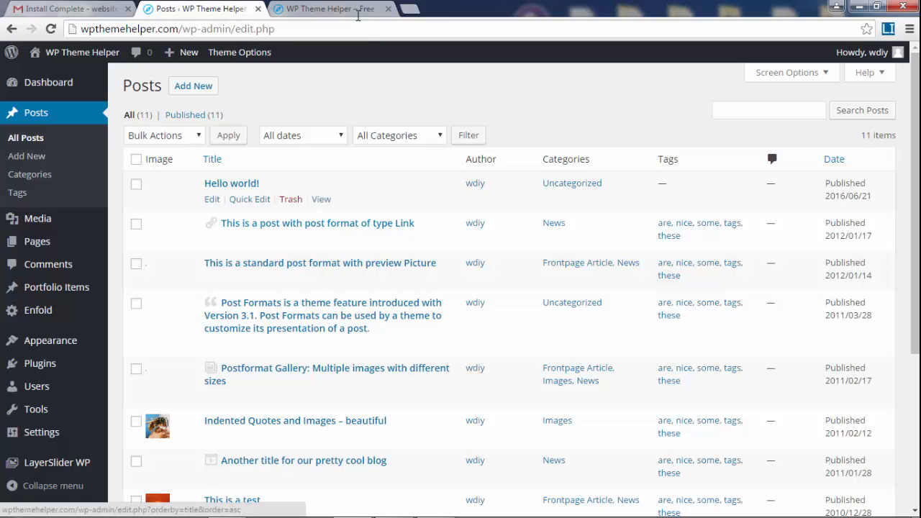
{"action": "left_click", "coordinate": [333, 7]}
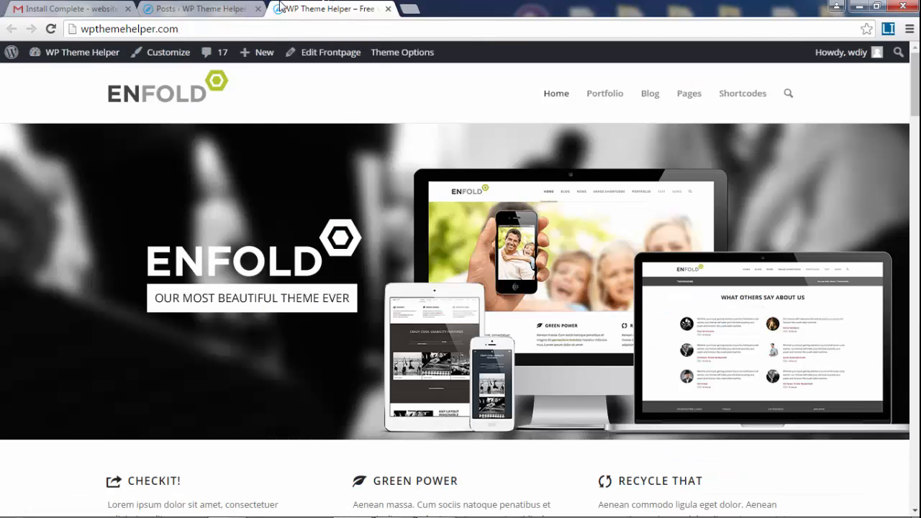
{"action": "scroll", "coordinate": [912, 410], "scroll_direction": "down", "scroll_amount": 15}
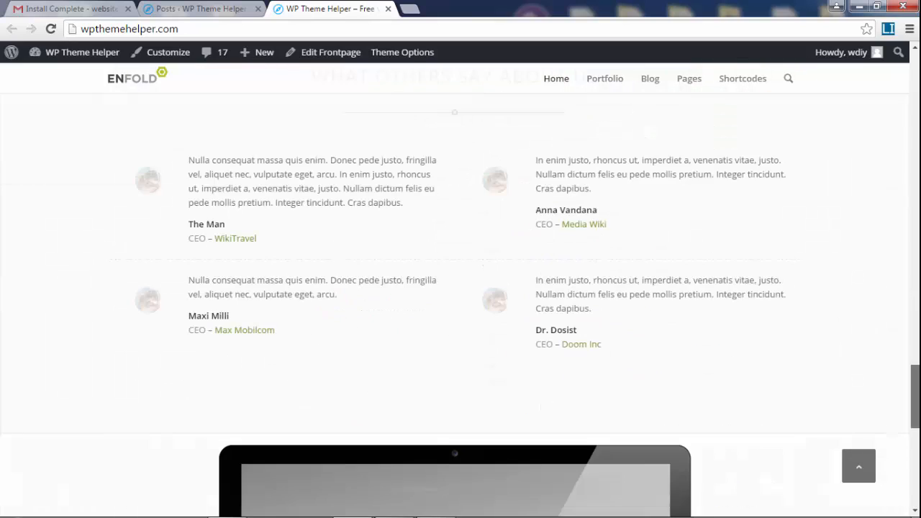
Go back to the admin Posts tab and scroll through the posts list.
{"action": "scroll", "coordinate": [912, 410], "scroll_direction": "up", "scroll_amount": 20}
{"action": "left_click", "coordinate": [141, 8]}
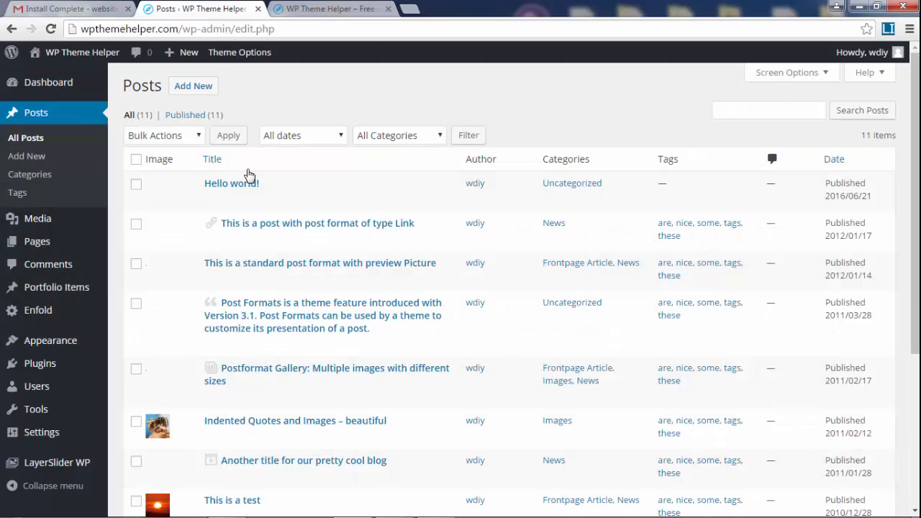
{"action": "scroll", "coordinate": [477, 393], "scroll_direction": "down", "scroll_amount": 2}
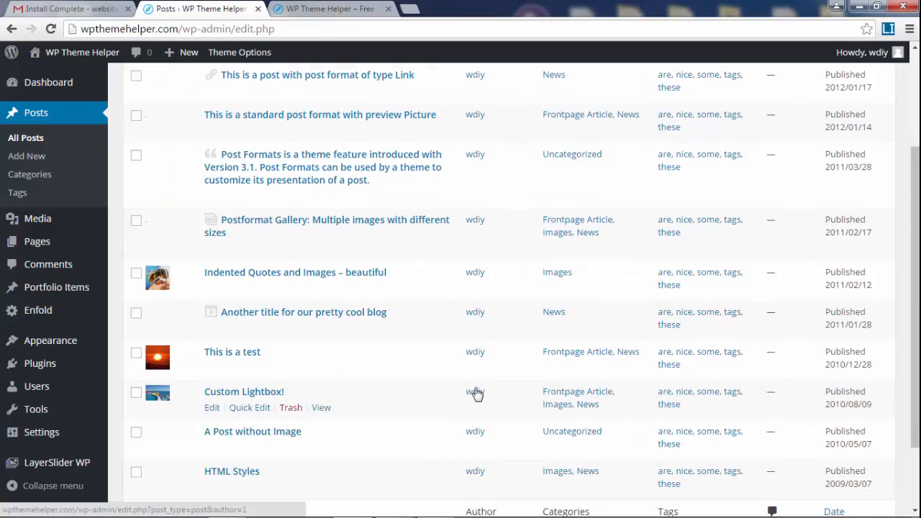
{"action": "scroll", "coordinate": [475, 393], "scroll_direction": "up", "scroll_amount": 2}
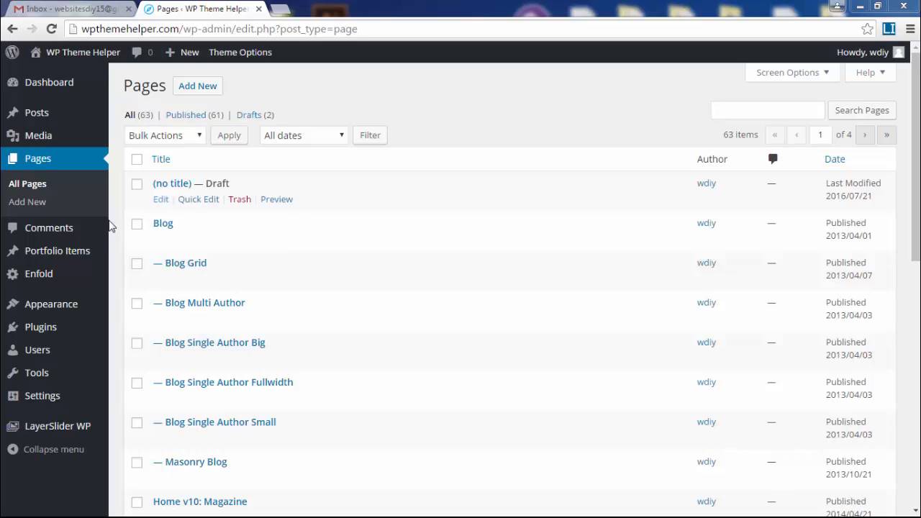
Start a new page, test center/right alignment and text colour on sample text, then delete it.
{"action": "left_click", "coordinate": [28, 189]}
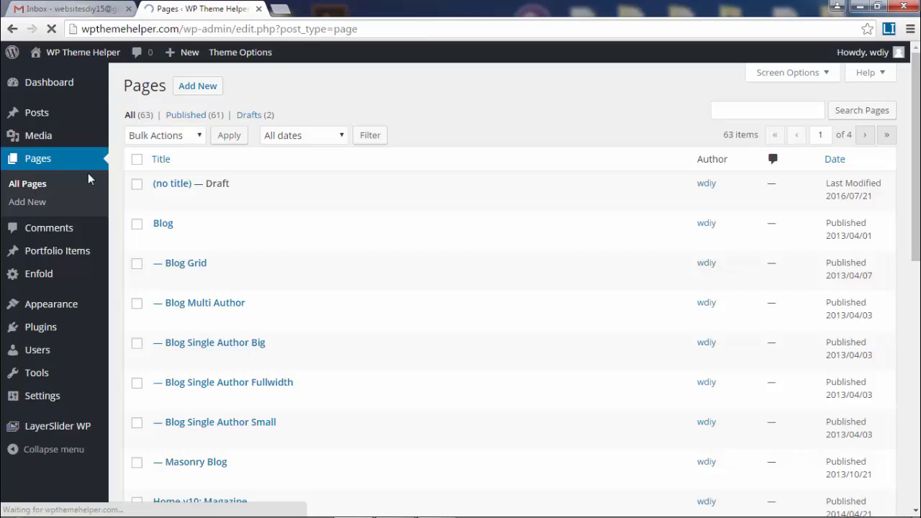
{"action": "left_click", "coordinate": [206, 89]}
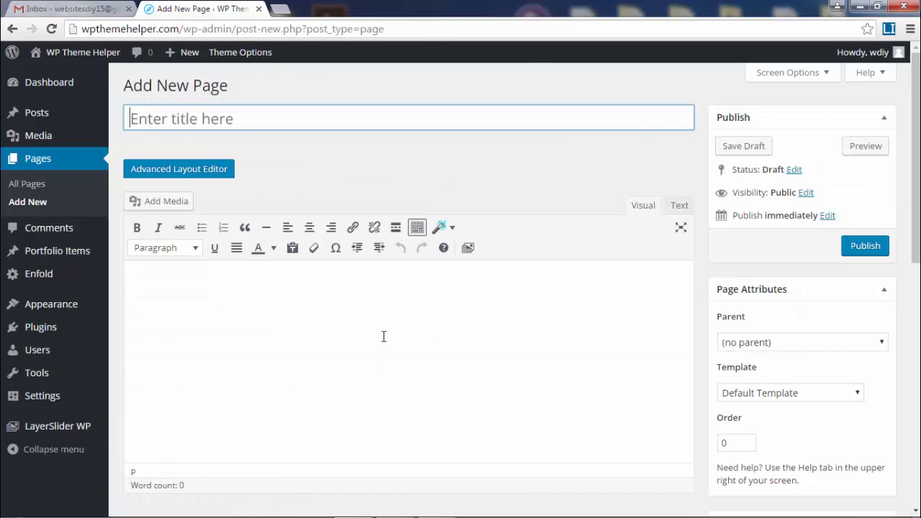
{"action": "left_click", "coordinate": [384, 336]}
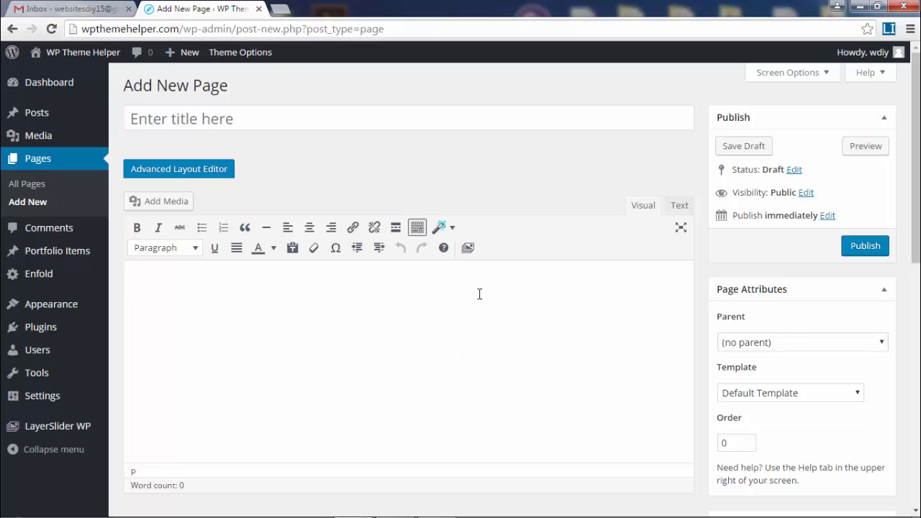
{"action": "scroll", "coordinate": [472, 302], "scroll_direction": "down", "scroll_amount": 2}
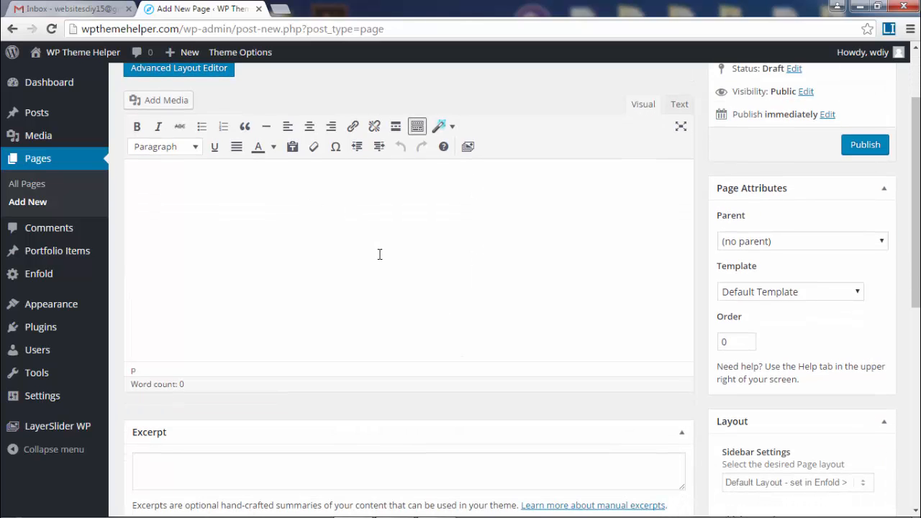
{"action": "left_click", "coordinate": [310, 126]}
{"action": "left_click", "coordinate": [331, 126]}
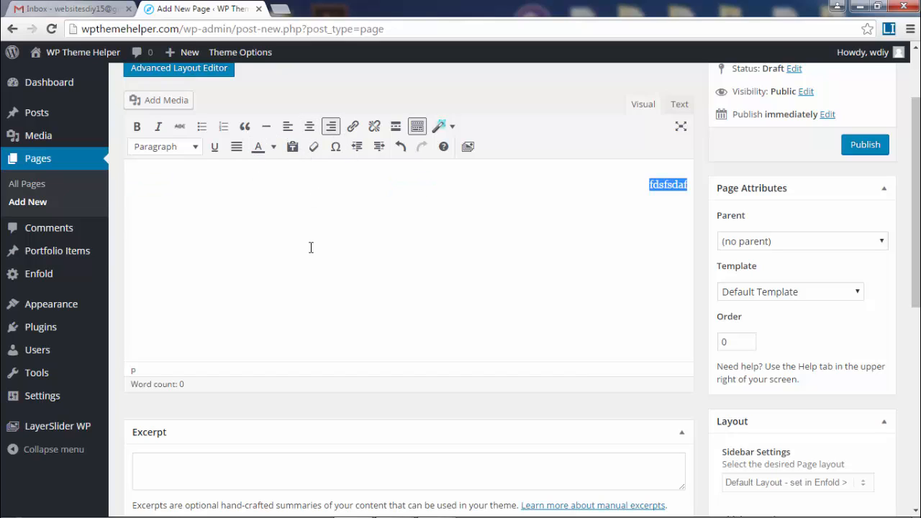
{"action": "left_click", "coordinate": [273, 146]}
{"action": "left_click", "coordinate": [605, 220]}
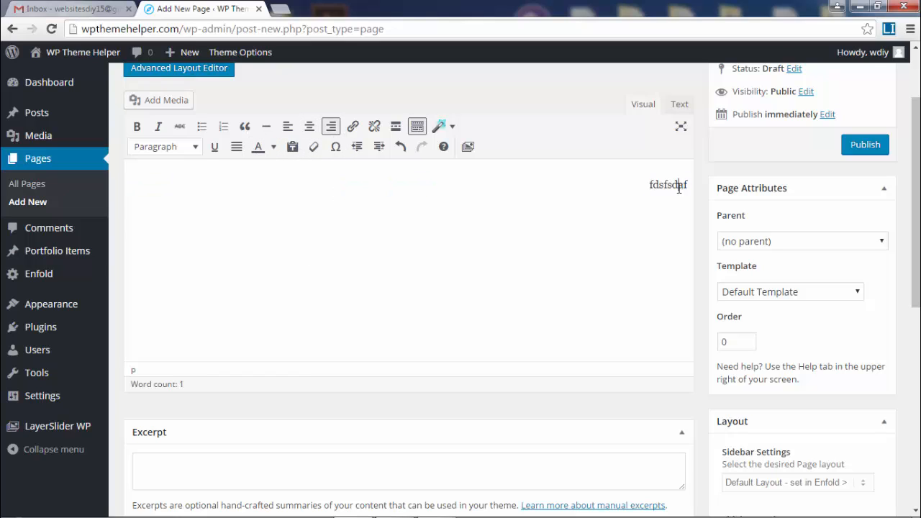
{"action": "key", "text": "BackSpace"}
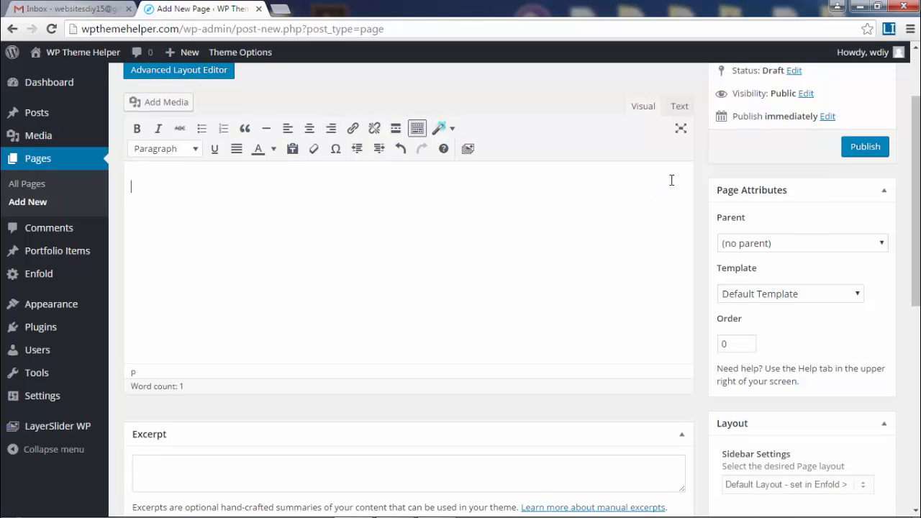
{"action": "scroll", "coordinate": [323, 223], "scroll_direction": "up", "scroll_amount": 1}
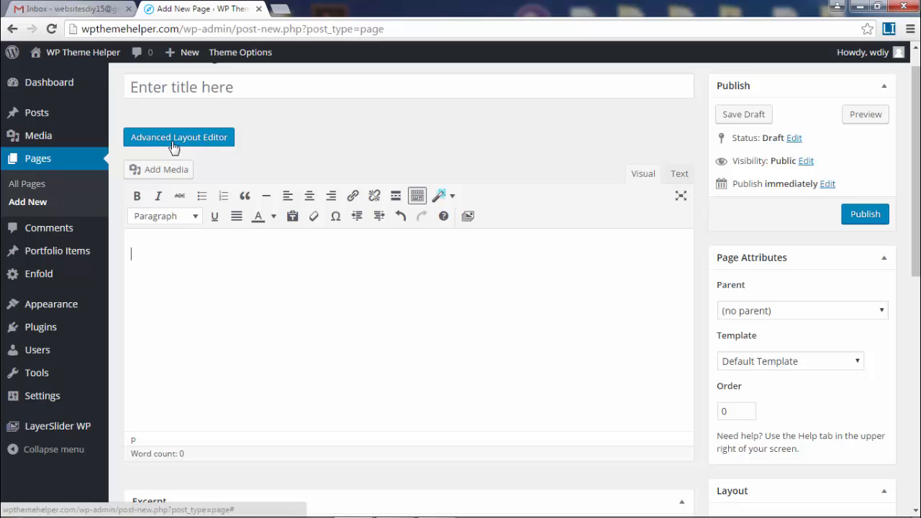
Switch to the Avia Layout Builder and add a 1/2 and a 1/3 column.
{"action": "left_click", "coordinate": [177, 139]}
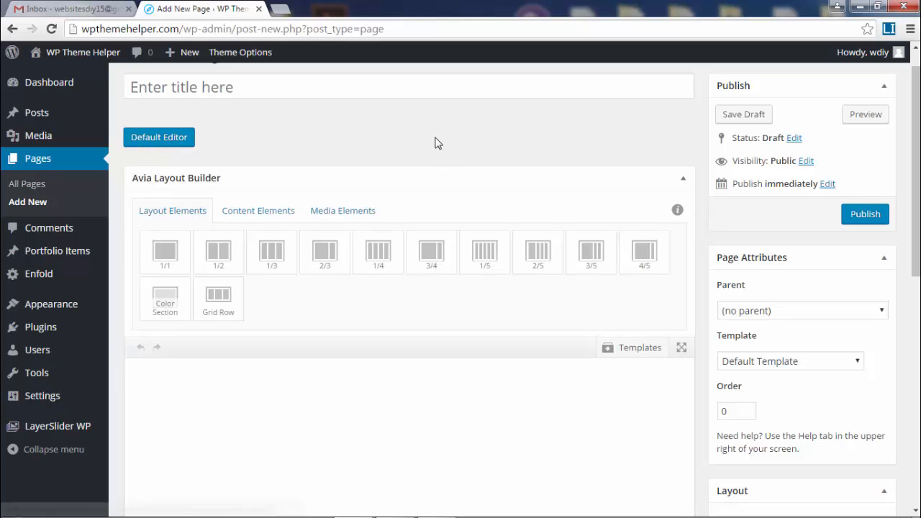
{"action": "scroll", "coordinate": [678, 225], "scroll_direction": "down", "scroll_amount": 2}
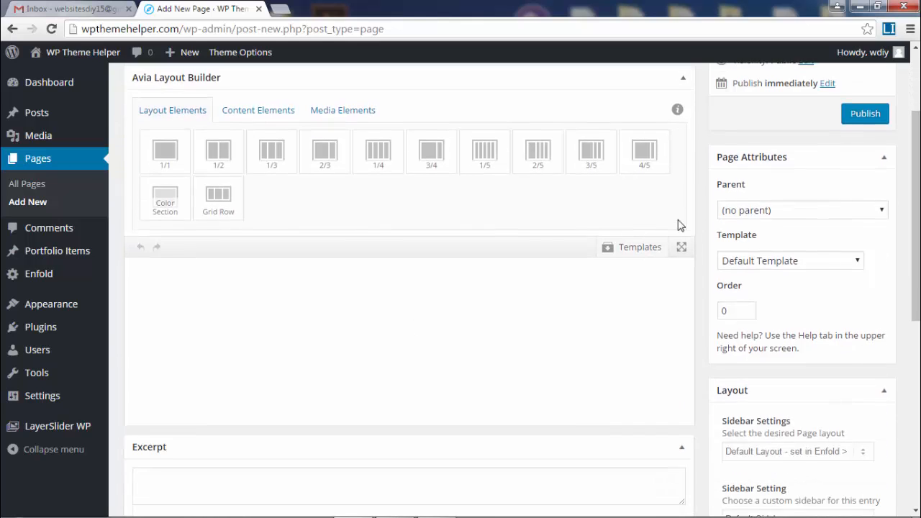
{"action": "left_click", "coordinate": [226, 112]}
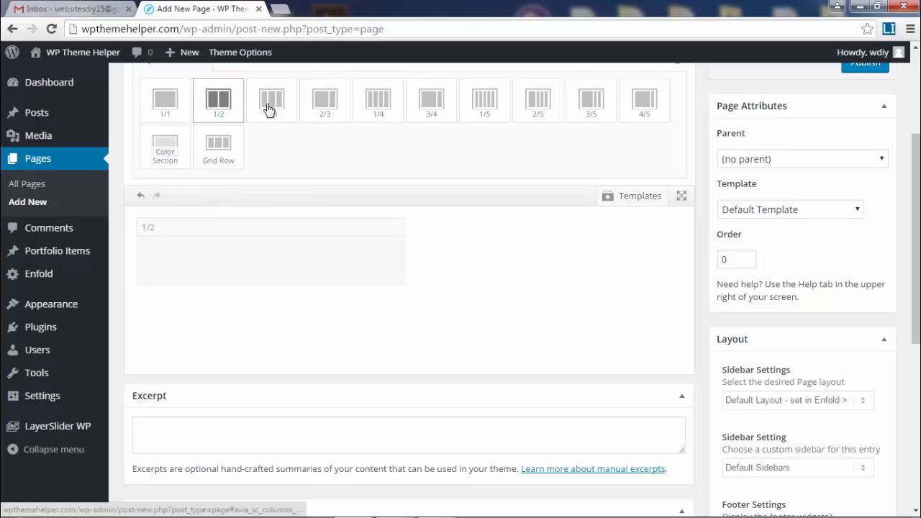
{"action": "left_click", "coordinate": [268, 108]}
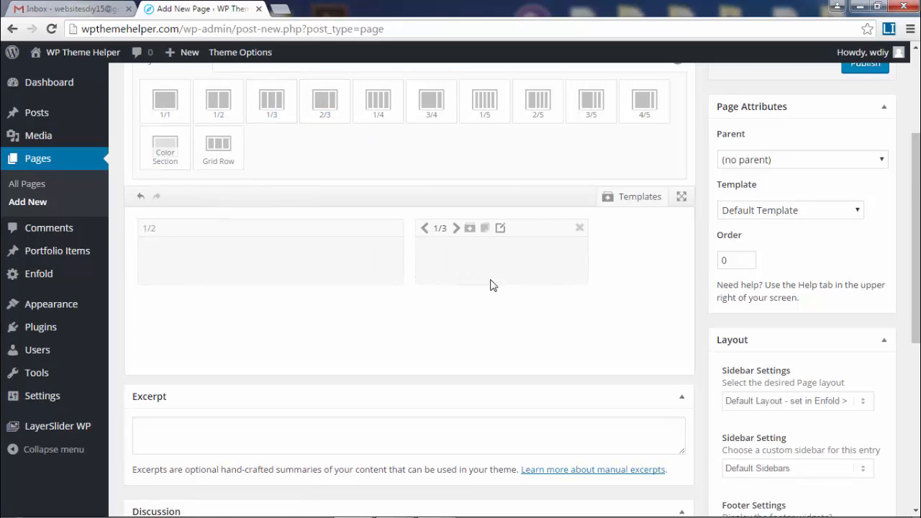
{"action": "scroll", "coordinate": [431, 273], "scroll_direction": "up", "scroll_amount": 2}
Drag Icon, Text Block, Contact Form and Team Member elements into the columns.
{"action": "left_click", "coordinate": [258, 212]}
{"action": "scroll", "coordinate": [601, 236], "scroll_direction": "down", "scroll_amount": 1}
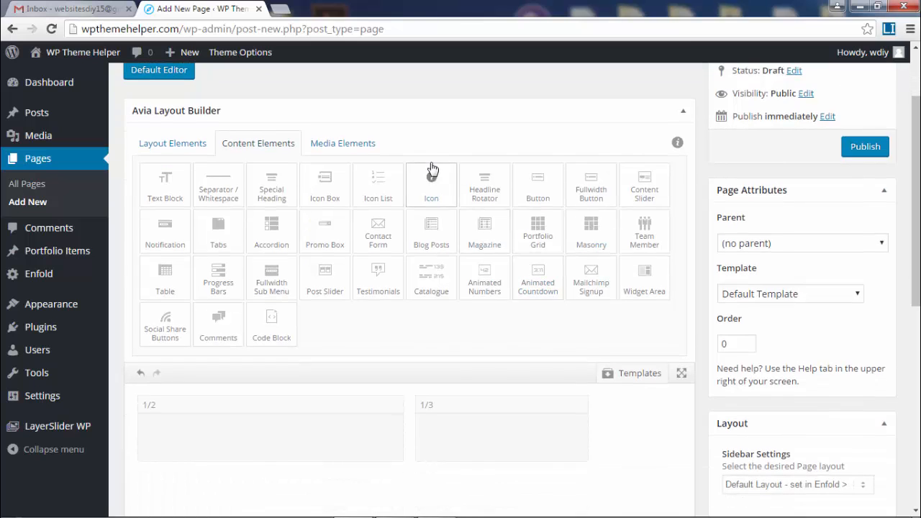
{"action": "left_click_drag", "start_coordinate": [432, 176], "coordinate": [288, 442]}
{"action": "left_click_drag", "start_coordinate": [169, 185], "coordinate": [497, 432]}
{"action": "left_click_drag", "start_coordinate": [378, 231], "coordinate": [339, 451]}
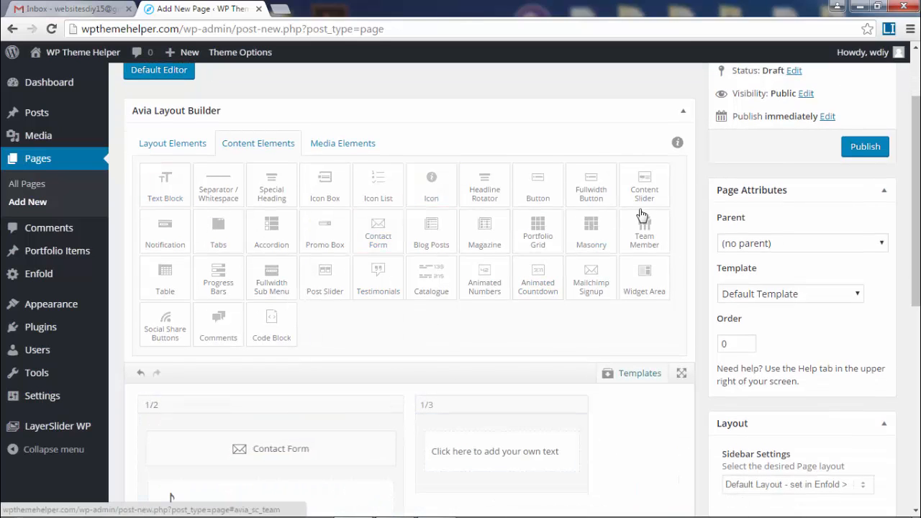
{"action": "left_click_drag", "start_coordinate": [643, 216], "coordinate": [486, 439]}
Browse the Media Elements, then switch the page back to the Default Editor.
{"action": "left_click", "coordinate": [353, 149]}
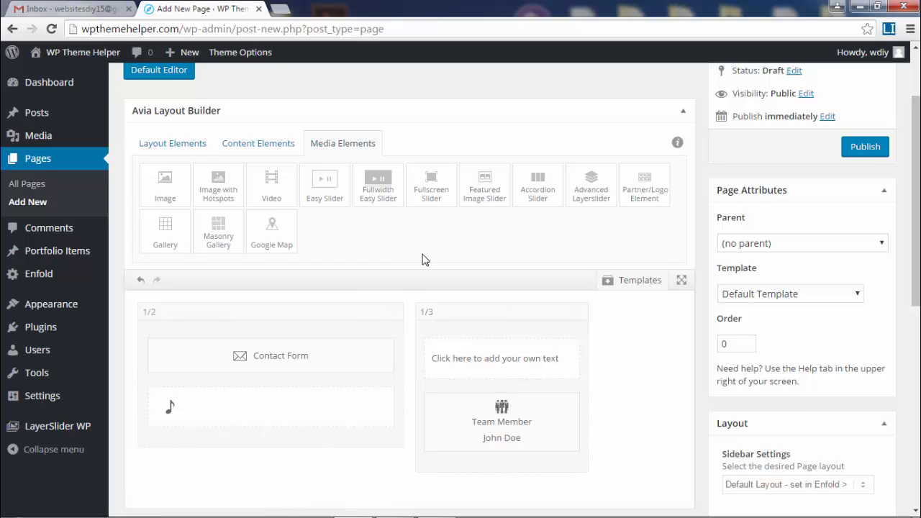
{"action": "scroll", "coordinate": [446, 339], "scroll_direction": "down", "scroll_amount": 2}
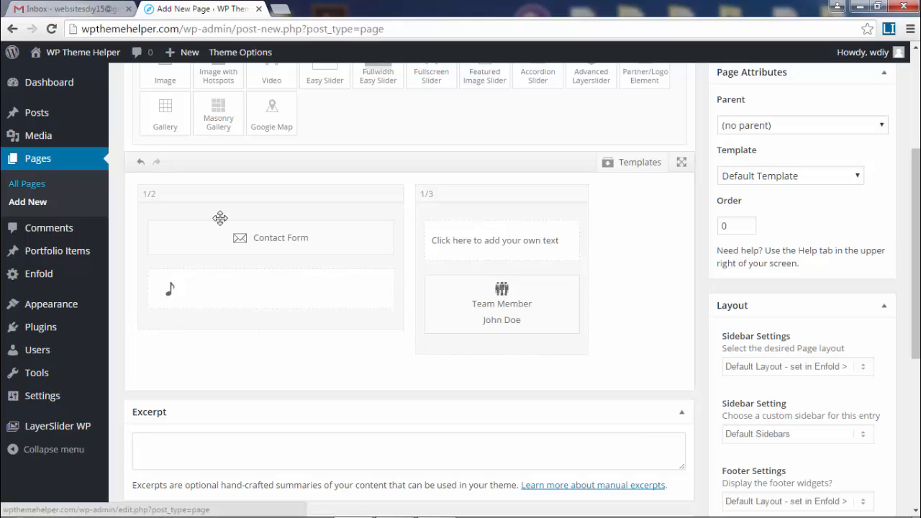
{"action": "scroll", "coordinate": [220, 218], "scroll_direction": "up", "scroll_amount": 5}
{"action": "left_click", "coordinate": [166, 168]}
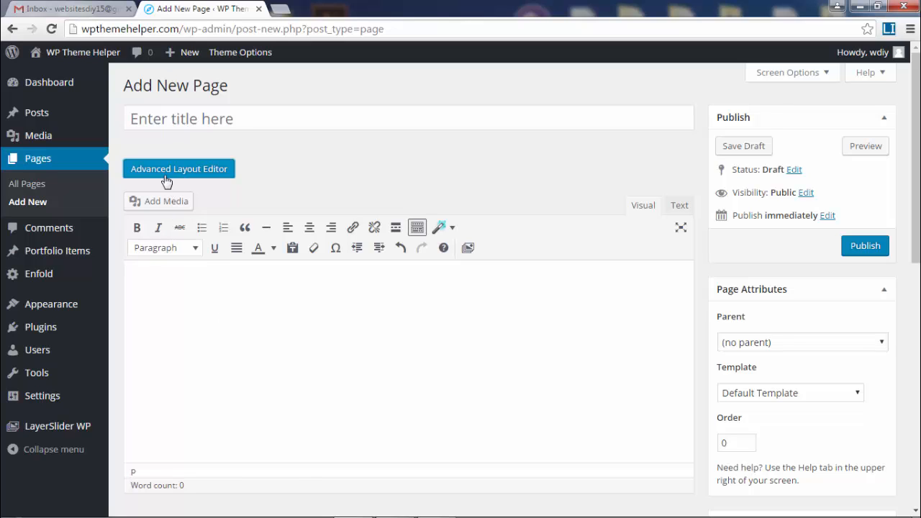
Open the live site in a new tab and switch to it.
{"action": "mouse_move", "coordinate": [76, 55]}
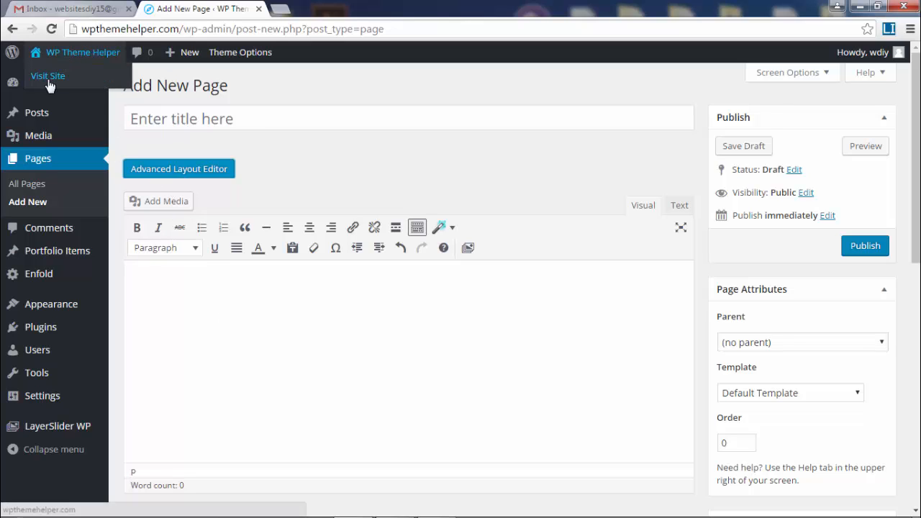
{"action": "right_click", "coordinate": [47, 76]}
{"action": "left_click", "coordinate": [80, 89]}
{"action": "left_click", "coordinate": [327, 9]}
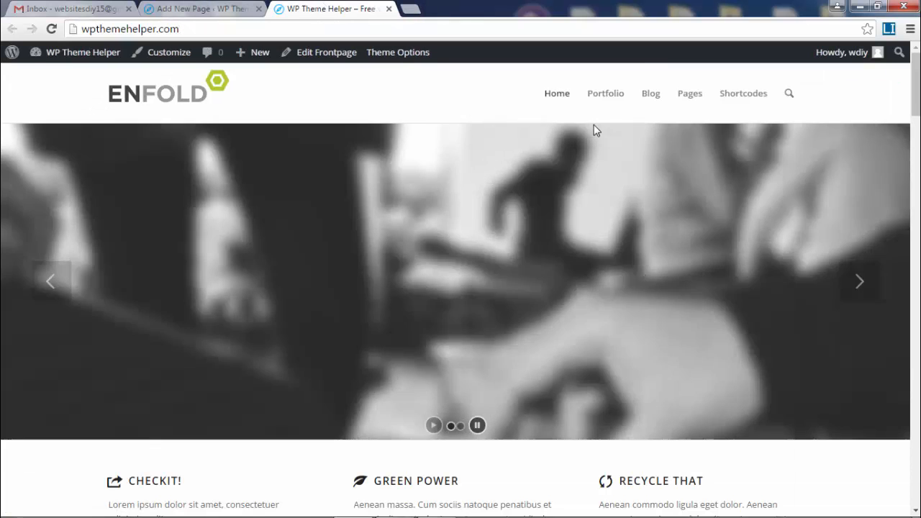
Go to the Transparent Header demo page and scroll through it top to bottom.
{"action": "mouse_move", "coordinate": [551, 94]}
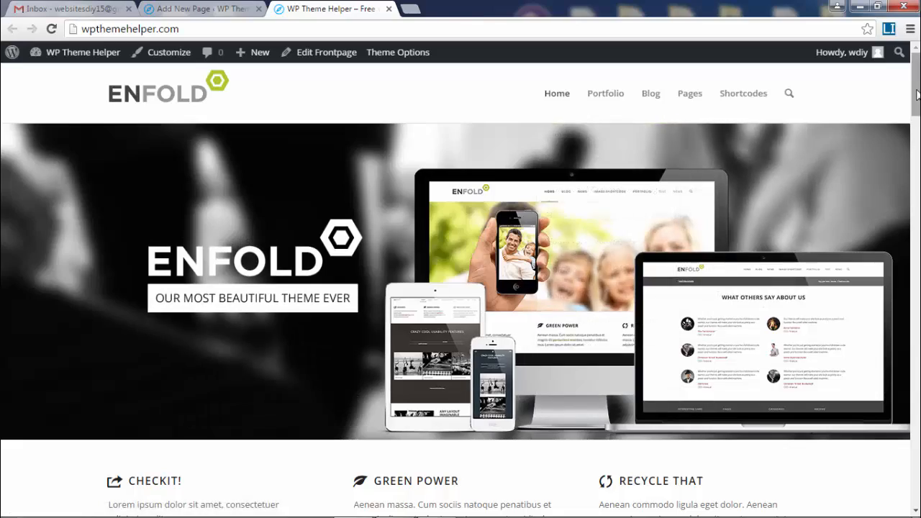
{"action": "scroll", "coordinate": [916, 449], "scroll_direction": "down", "scroll_amount": 15}
{"action": "left_click_drag", "start_coordinate": [917, 451], "coordinate": [916, 83]}
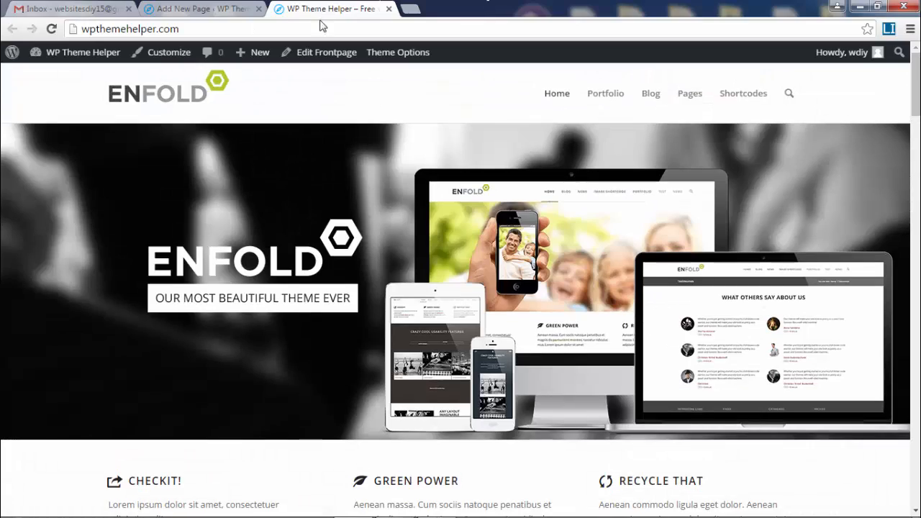
{"action": "mouse_move", "coordinate": [561, 100]}
{"action": "mouse_move", "coordinate": [563, 116]}
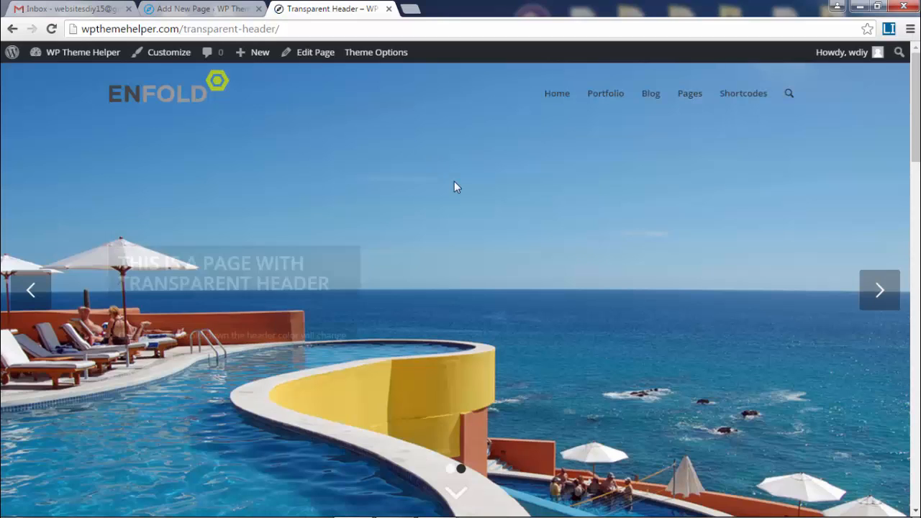
{"action": "scroll", "coordinate": [544, 120], "scroll_direction": "down", "scroll_amount": 3}
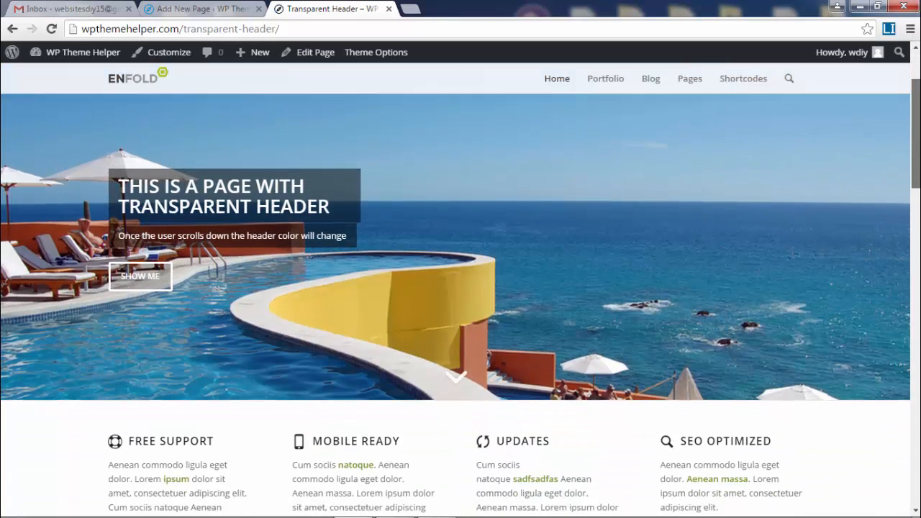
{"action": "scroll", "coordinate": [544, 119], "scroll_direction": "up", "scroll_amount": 3}
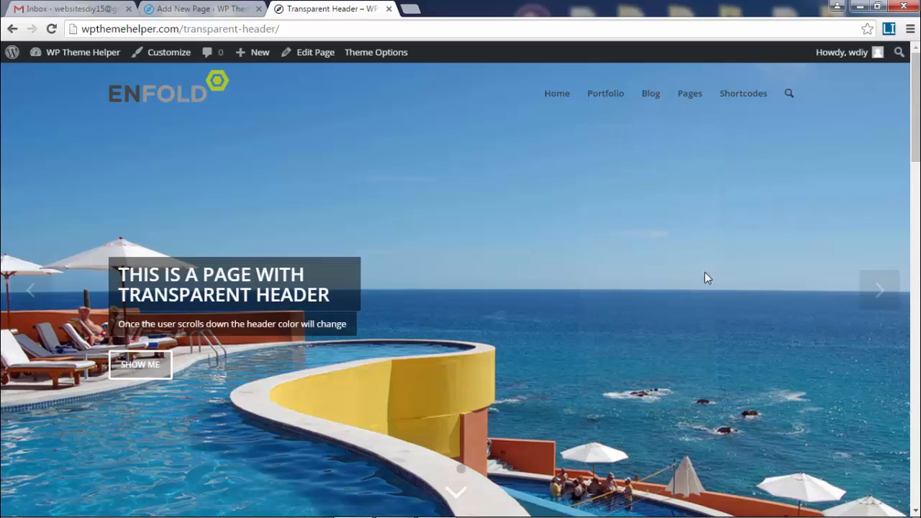
{"action": "scroll", "coordinate": [436, 98], "scroll_direction": "down", "scroll_amount": 3}
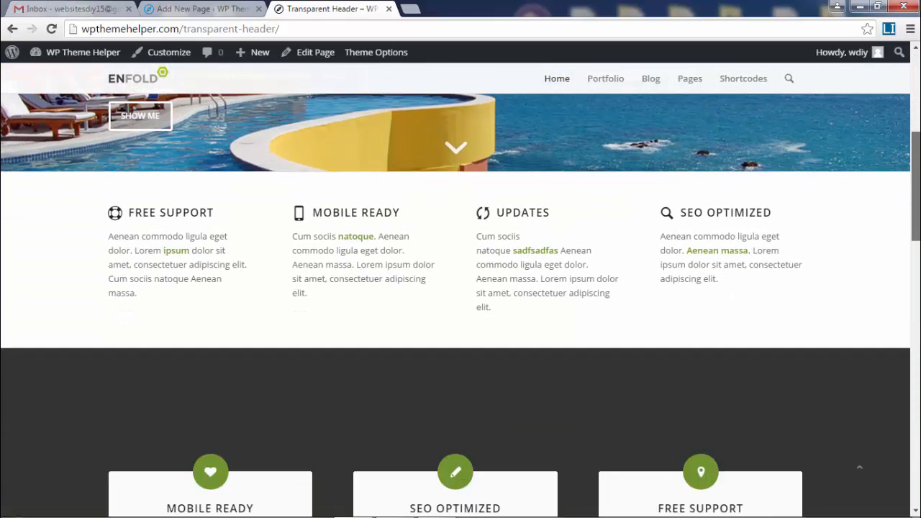
{"action": "scroll", "coordinate": [461, 305], "scroll_direction": "down", "scroll_amount": 1}
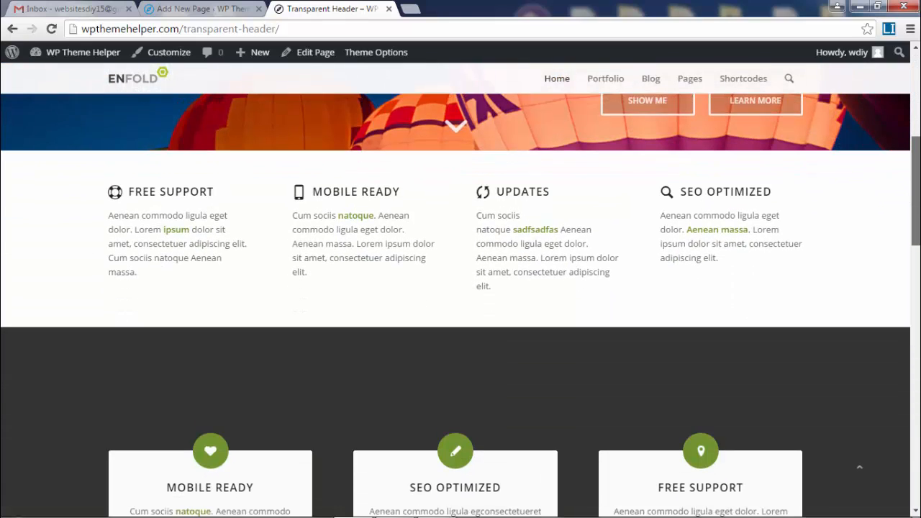
{"action": "scroll", "coordinate": [919, 201], "scroll_direction": "down", "scroll_amount": 1}
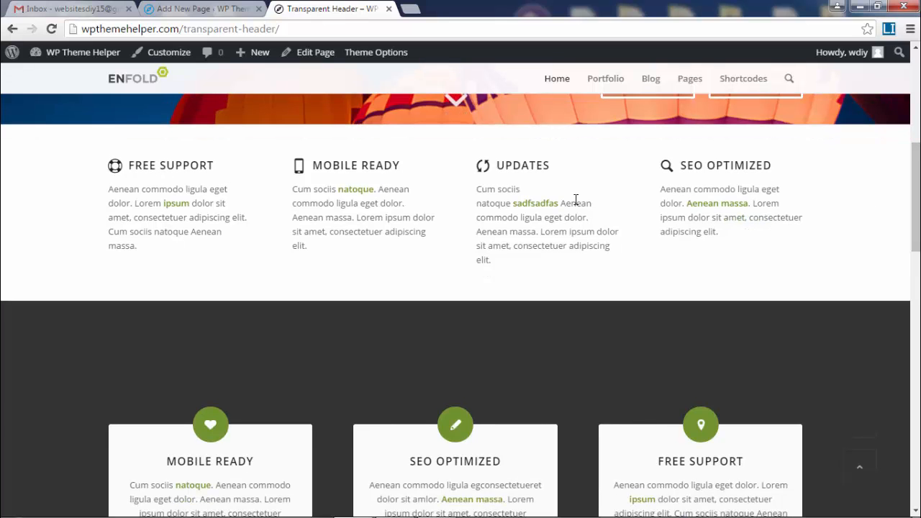
{"action": "scroll", "coordinate": [659, 245], "scroll_direction": "down", "scroll_amount": 9}
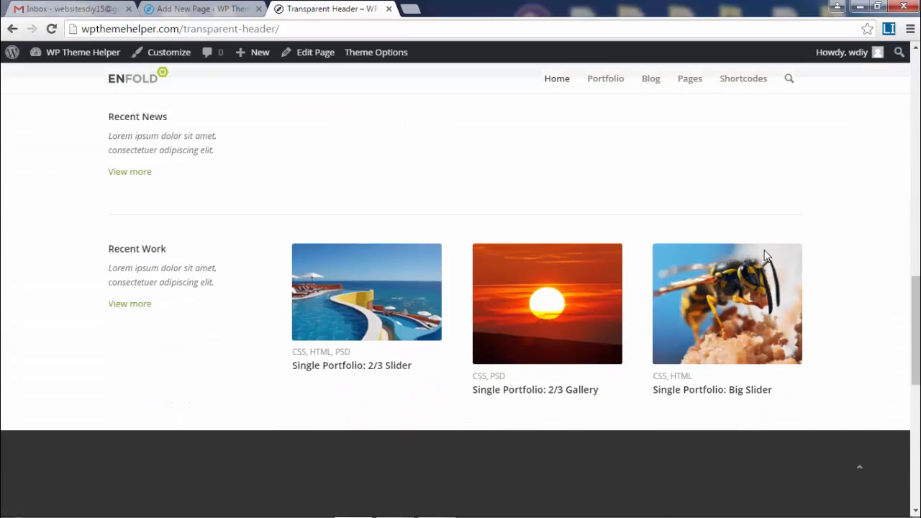
{"action": "scroll", "coordinate": [764, 252], "scroll_direction": "down", "scroll_amount": 6}
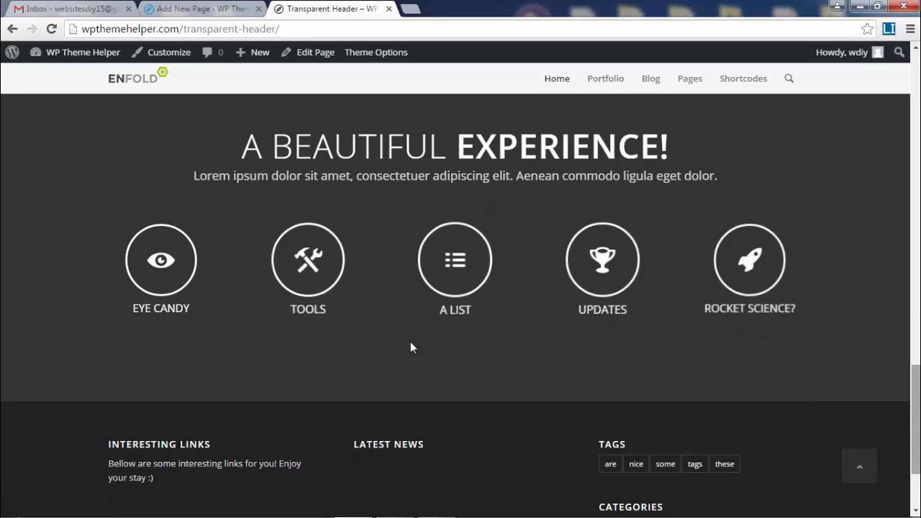
{"action": "scroll", "coordinate": [787, 268], "scroll_direction": "up", "scroll_amount": 1}
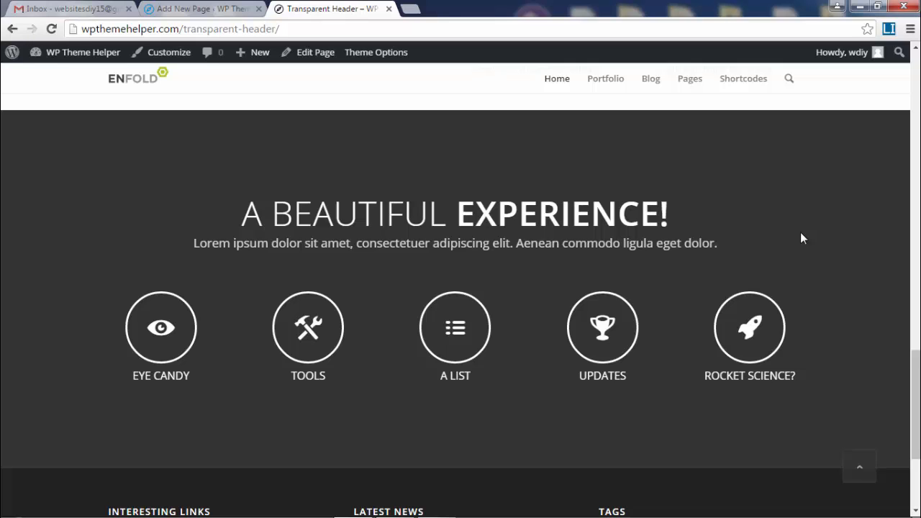
{"action": "scroll", "coordinate": [801, 233], "scroll_direction": "up", "scroll_amount": 1}
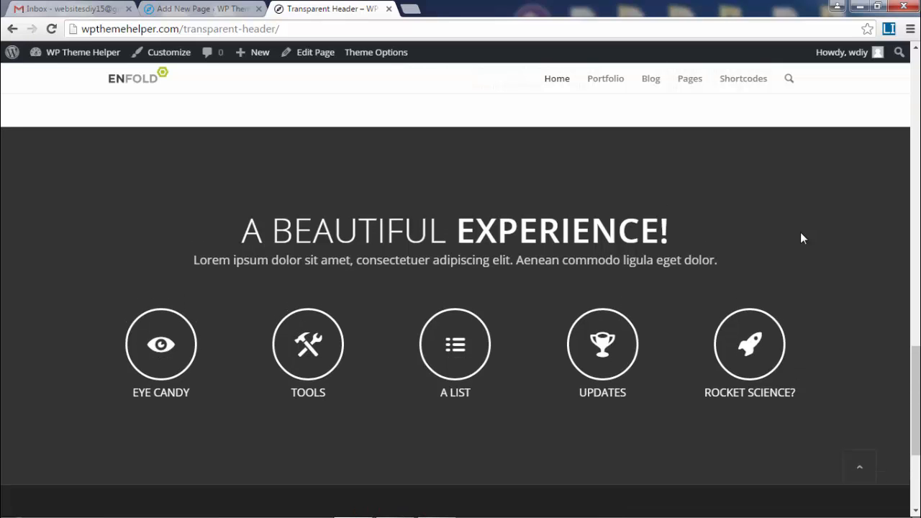
{"action": "scroll", "coordinate": [800, 231], "scroll_direction": "up", "scroll_amount": 1}
{"action": "left_click_drag", "start_coordinate": [914, 401], "coordinate": [915, 124]}
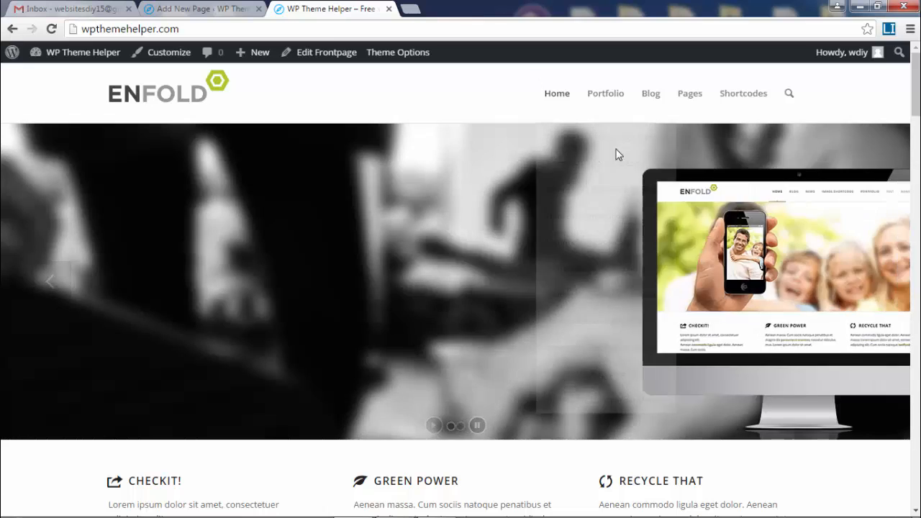
{"action": "mouse_move", "coordinate": [695, 94]}
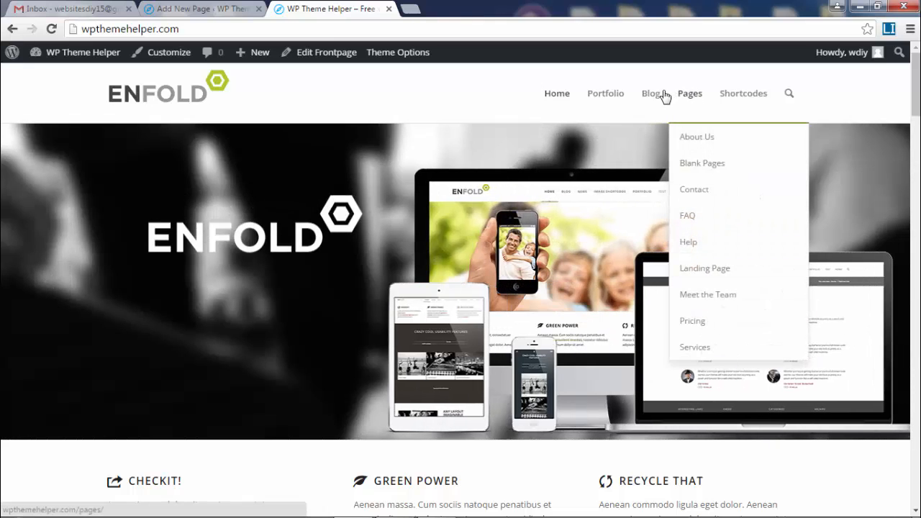
{"action": "left_click", "coordinate": [698, 138]}
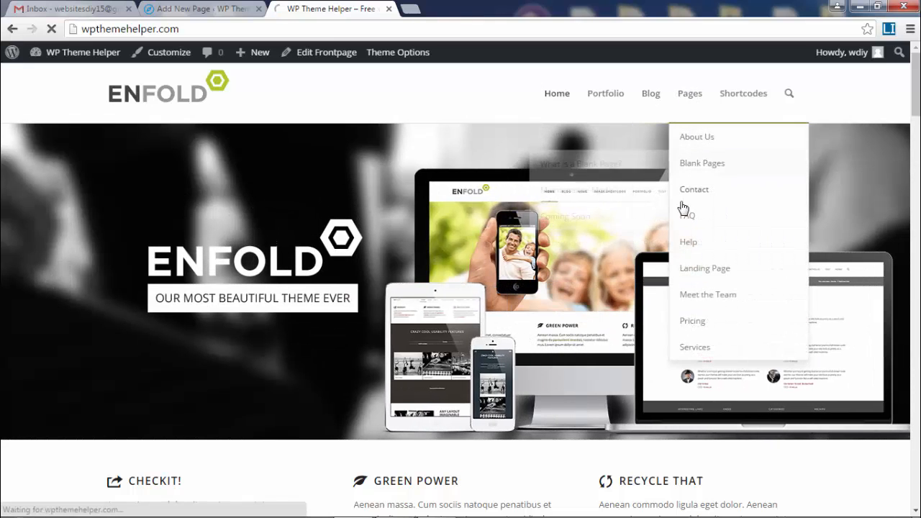
{"action": "scroll", "coordinate": [672, 229], "scroll_direction": "down", "scroll_amount": 2}
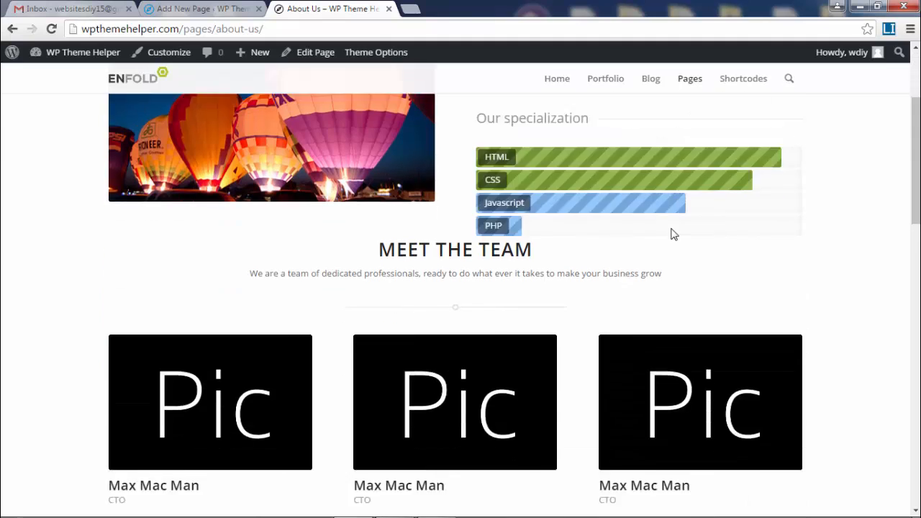
{"action": "scroll", "coordinate": [670, 233], "scroll_direction": "up", "scroll_amount": 2}
{"action": "mouse_move", "coordinate": [687, 92]}
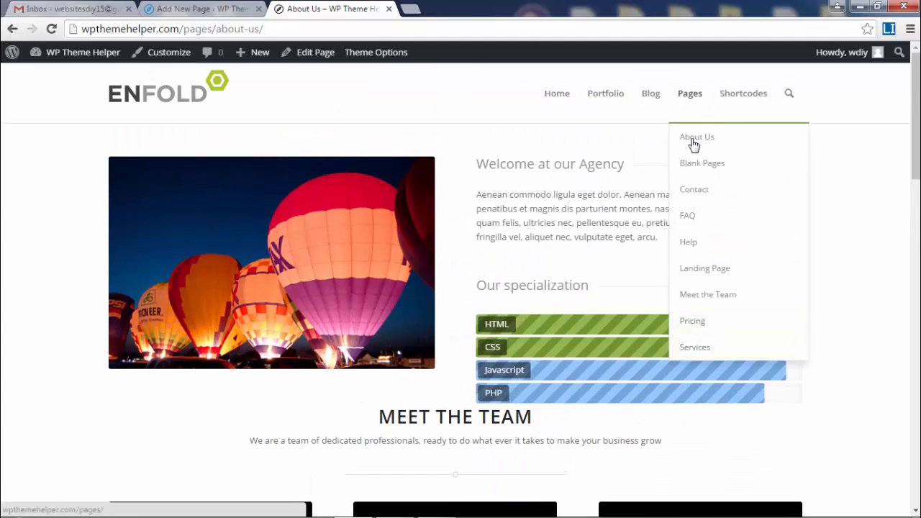
{"action": "left_click", "coordinate": [696, 191]}
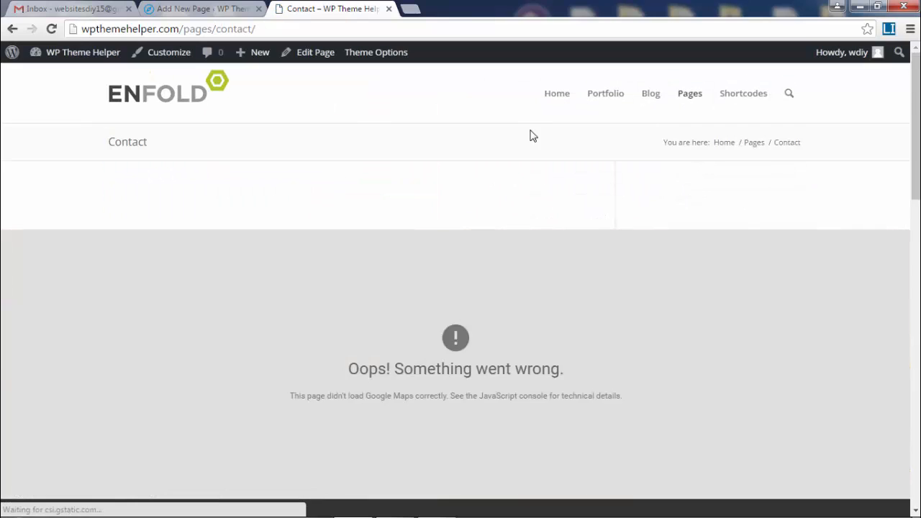
{"action": "scroll", "coordinate": [525, 190], "scroll_direction": "down", "scroll_amount": 2}
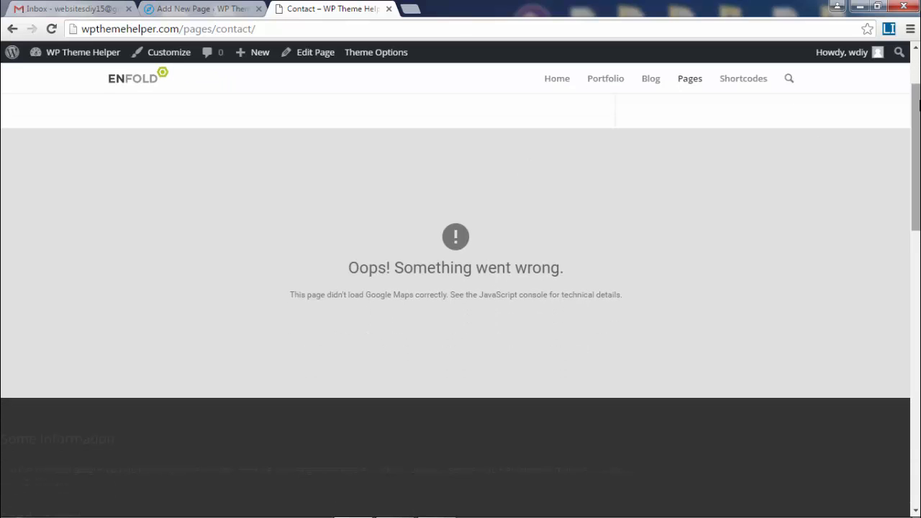
{"action": "left_click_drag", "start_coordinate": [918, 119], "coordinate": [918, 191]}
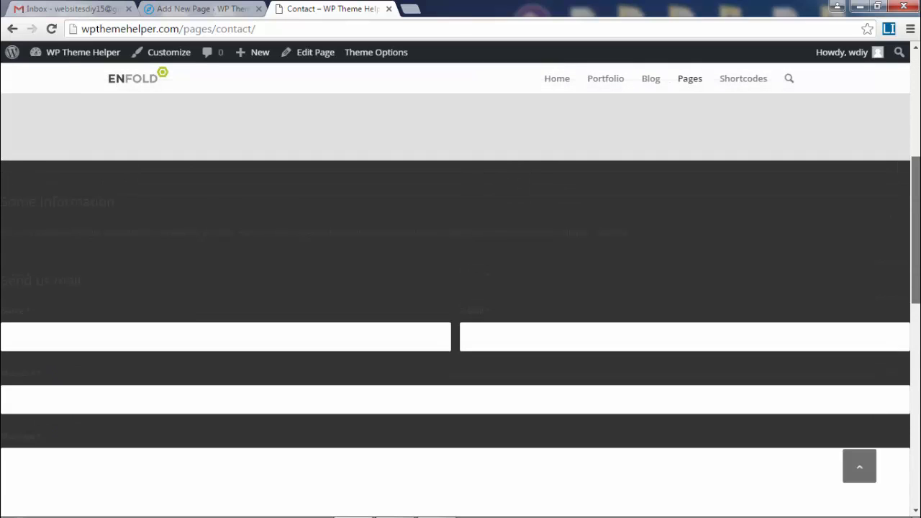
{"action": "left_click_drag", "start_coordinate": [53, 216], "coordinate": [235, 289]}
{"action": "left_click", "coordinate": [337, 274]}
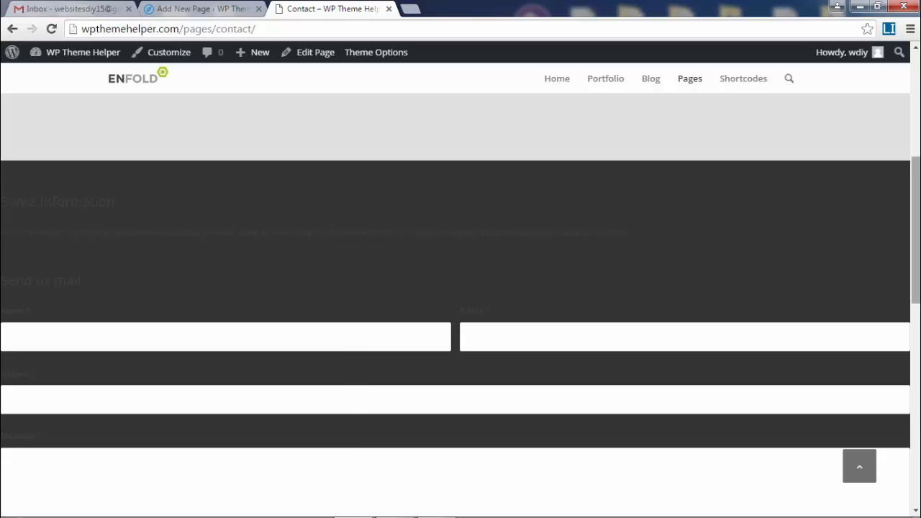
{"action": "left_click_drag", "start_coordinate": [915, 230], "coordinate": [915, 125]}
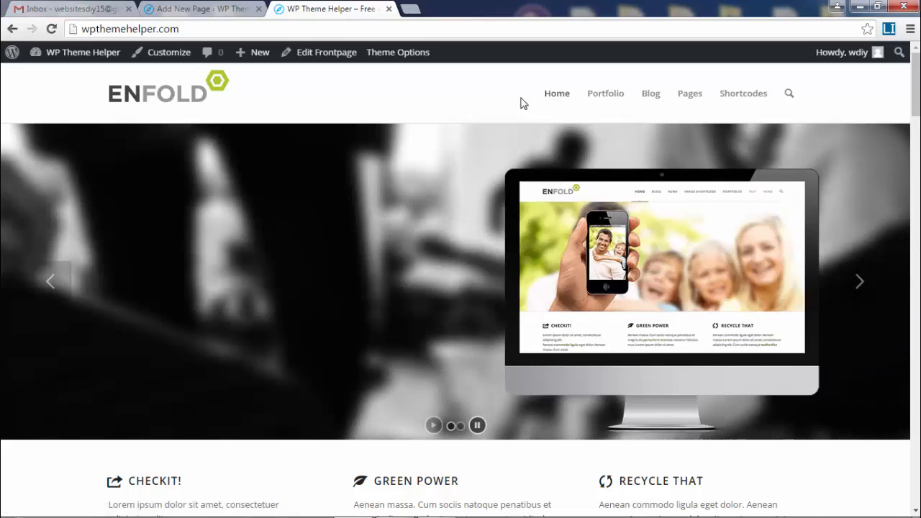
{"action": "left_click_drag", "start_coordinate": [916, 84], "coordinate": [866, 45]}
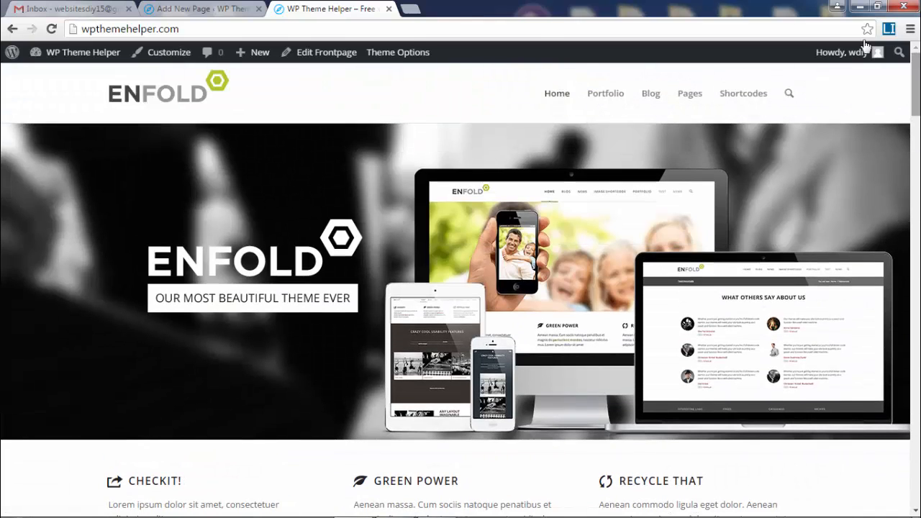
Open the front page in the page editor and scroll through its content.
{"action": "left_click", "coordinate": [324, 57]}
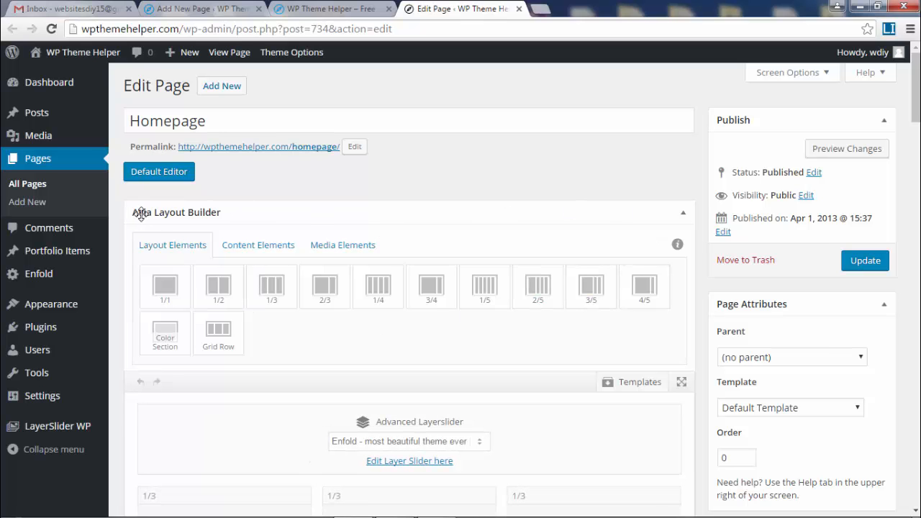
{"action": "scroll", "coordinate": [590, 243], "scroll_direction": "down", "scroll_amount": 4}
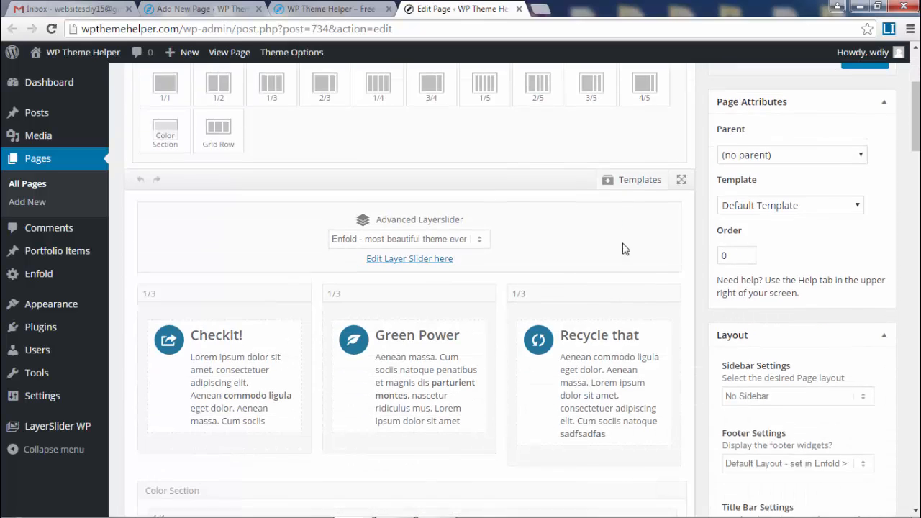
{"action": "scroll", "coordinate": [410, 288], "scroll_direction": "down", "scroll_amount": 2}
{"action": "scroll", "coordinate": [410, 288], "scroll_direction": "up", "scroll_amount": 3}
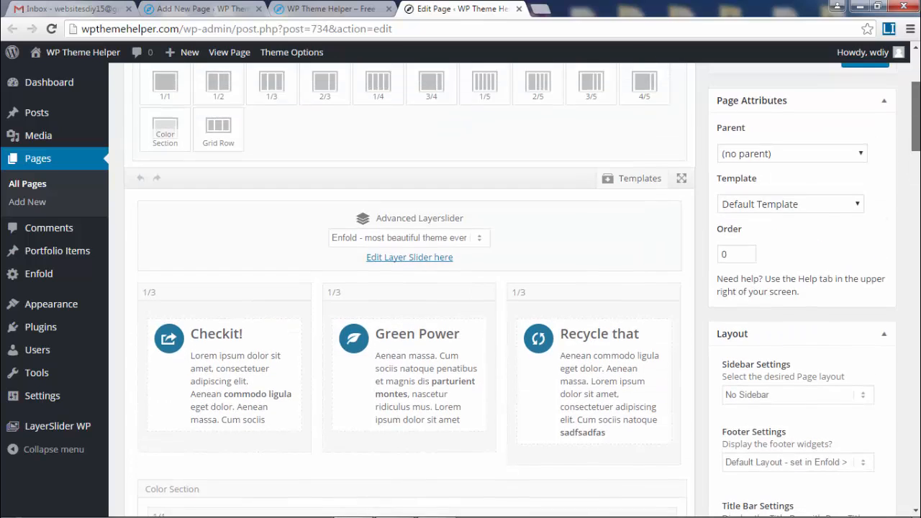
{"action": "scroll", "coordinate": [410, 152], "scroll_direction": "up", "scroll_amount": 2}
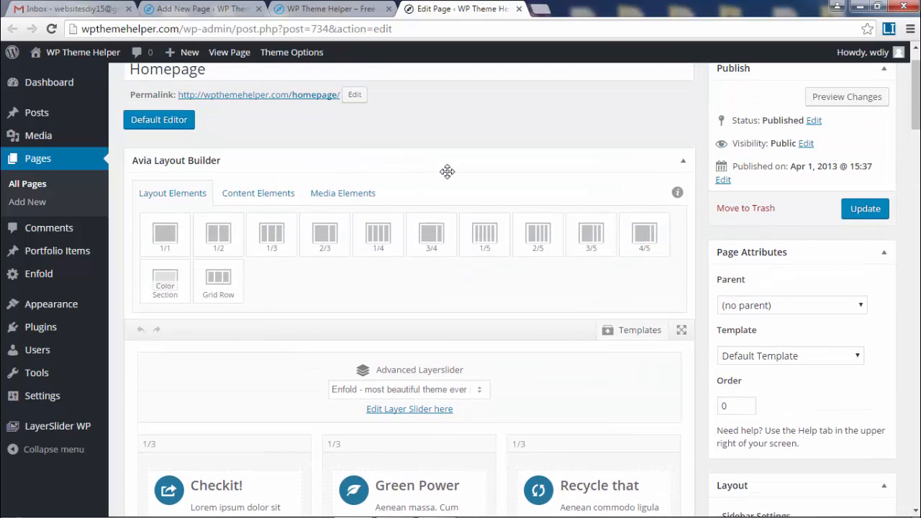
{"action": "scroll", "coordinate": [432, 144], "scroll_direction": "up", "scroll_amount": 1}
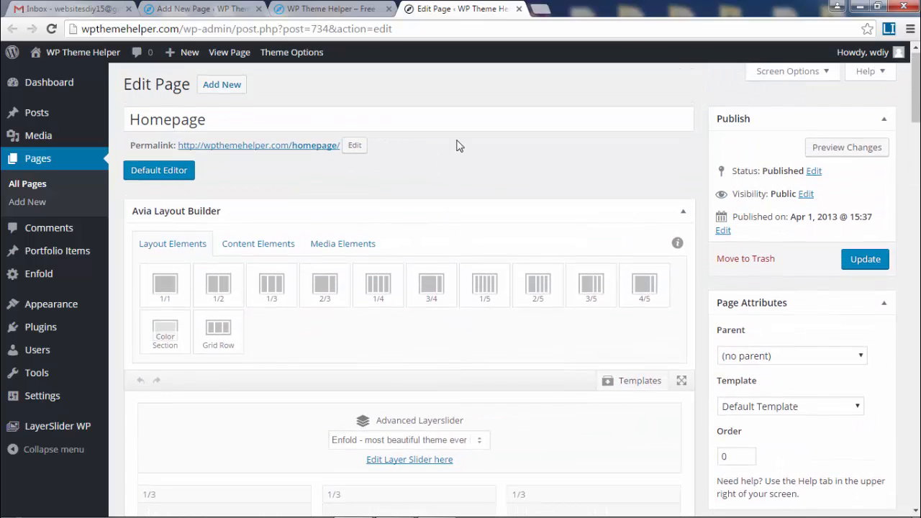
Open the homepage permalink in a new tab and view the live page.
{"action": "right_click", "coordinate": [276, 146]}
{"action": "left_click", "coordinate": [318, 156]}
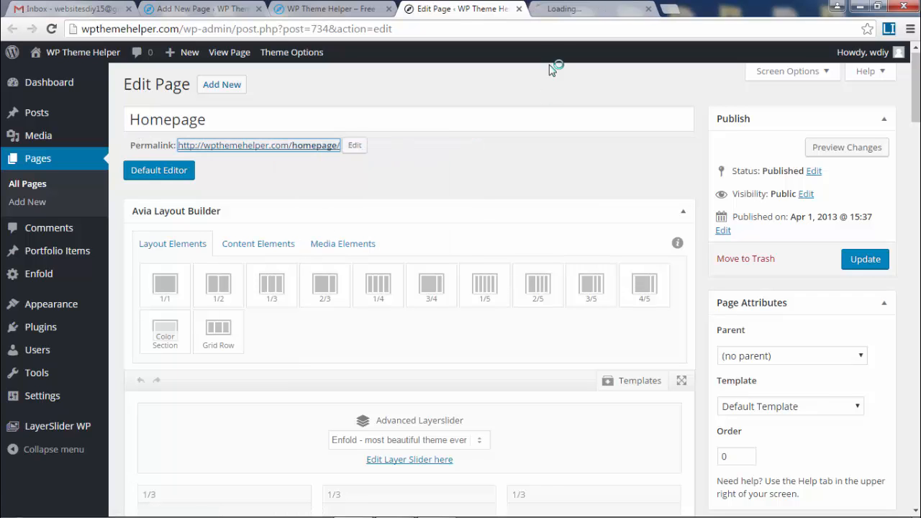
{"action": "left_click", "coordinate": [578, 9]}
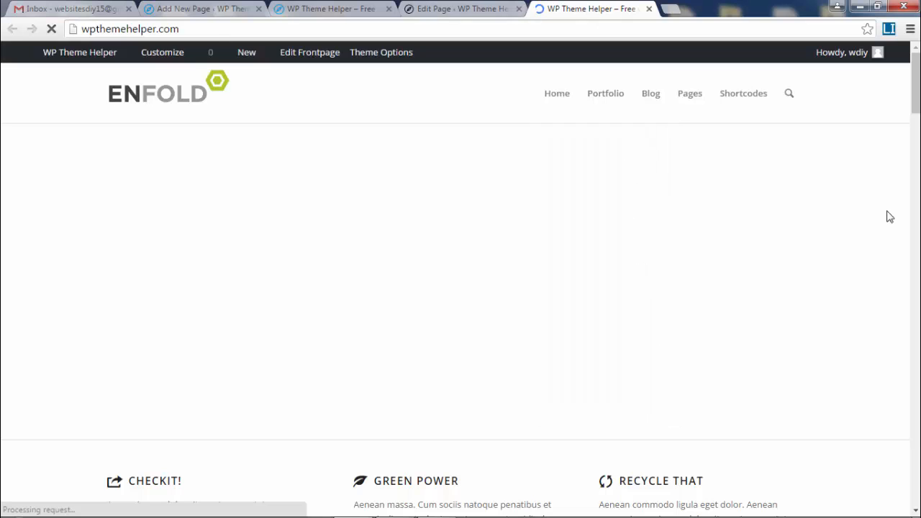
{"action": "scroll", "coordinate": [918, 101], "scroll_direction": "down", "scroll_amount": 6}
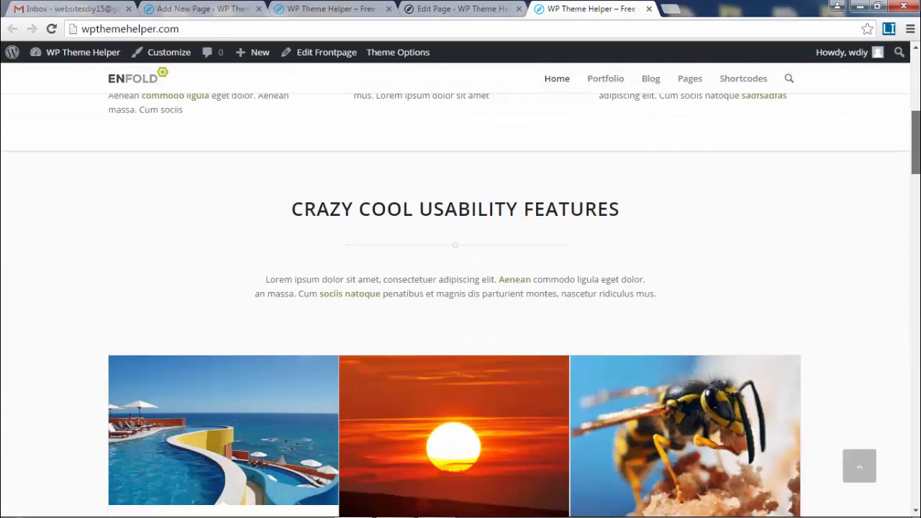
{"action": "scroll", "coordinate": [918, 126], "scroll_direction": "up", "scroll_amount": 6}
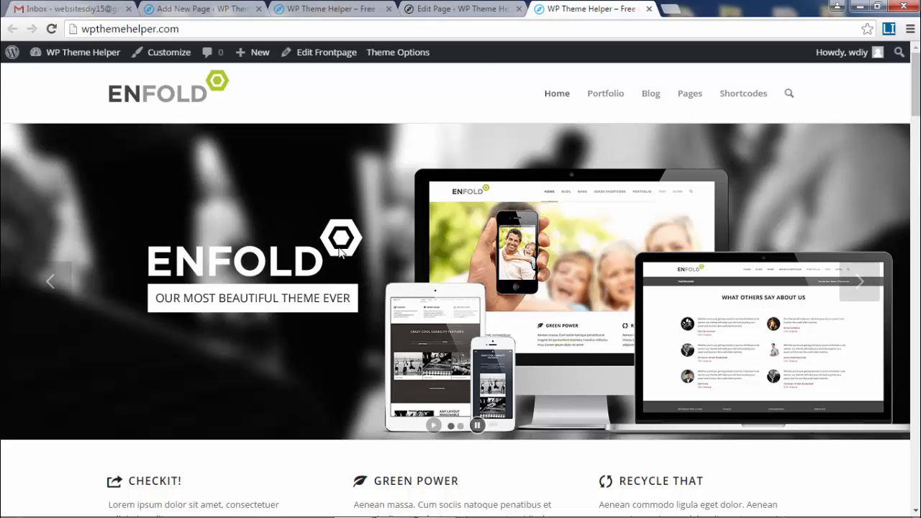
Compare the editor with the live homepage, then open the Checkit! icon box settings.
{"action": "left_click", "coordinate": [464, 9]}
{"action": "scroll", "coordinate": [444, 215], "scroll_direction": "down", "scroll_amount": 4}
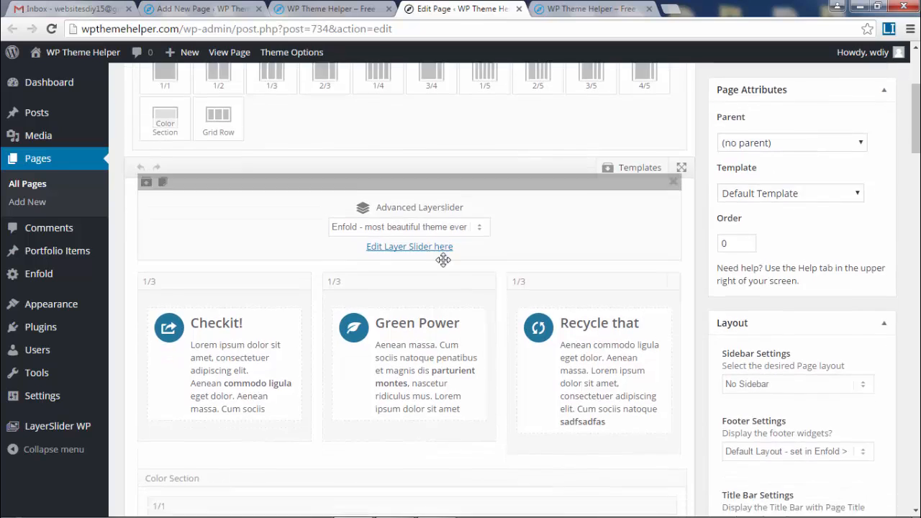
{"action": "left_click", "coordinate": [571, 10]}
{"action": "scroll", "coordinate": [584, 127], "scroll_direction": "down", "scroll_amount": 3}
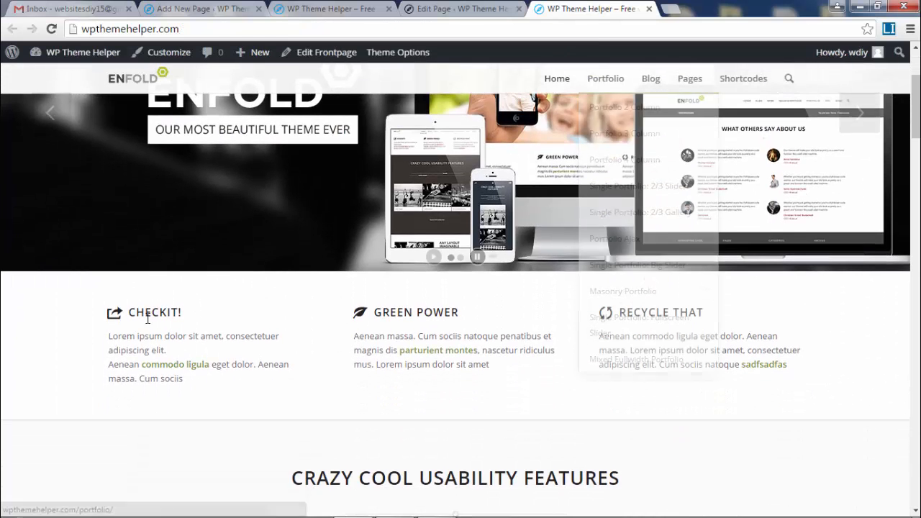
{"action": "scroll", "coordinate": [596, 359], "scroll_direction": "down", "scroll_amount": 1}
{"action": "left_click", "coordinate": [454, 9]}
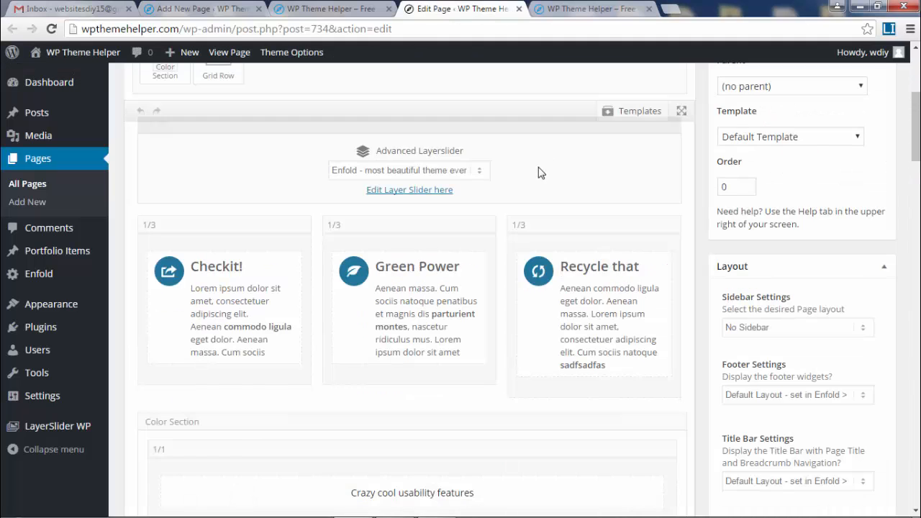
{"action": "scroll", "coordinate": [239, 259], "scroll_direction": "down", "scroll_amount": 1}
{"action": "left_click", "coordinate": [238, 226]}
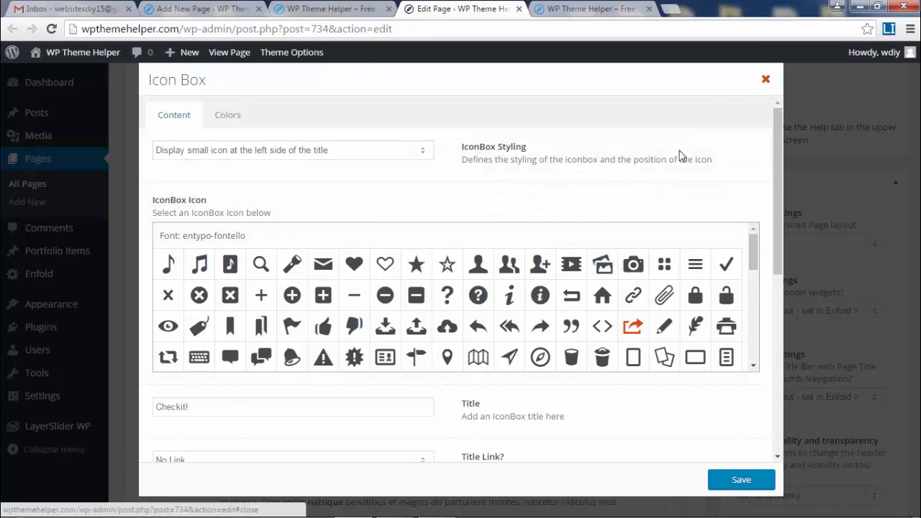
Close the Checkit! icon box and compare the editor with the live homepage.
{"action": "left_click", "coordinate": [763, 85]}
{"action": "scroll", "coordinate": [427, 213], "scroll_direction": "down", "scroll_amount": 3}
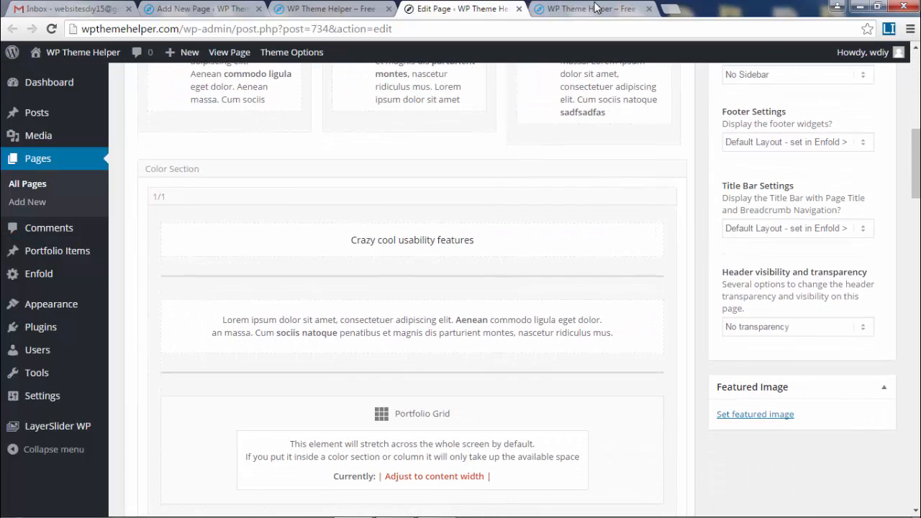
{"action": "left_click", "coordinate": [597, 9]}
{"action": "scroll", "coordinate": [609, 216], "scroll_direction": "down", "scroll_amount": 3}
{"action": "scroll", "coordinate": [501, 267], "scroll_direction": "down", "scroll_amount": 3}
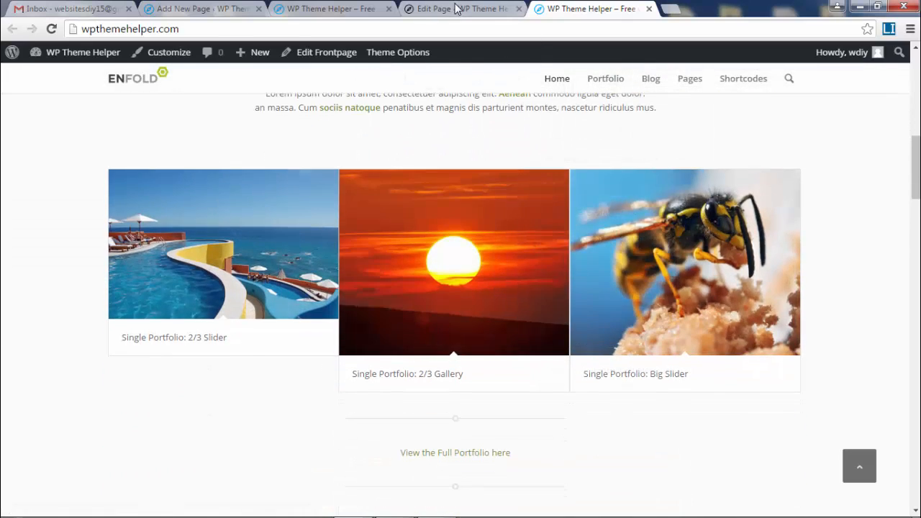
{"action": "left_click", "coordinate": [464, 7]}
{"action": "scroll", "coordinate": [503, 223], "scroll_direction": "down", "scroll_amount": 2}
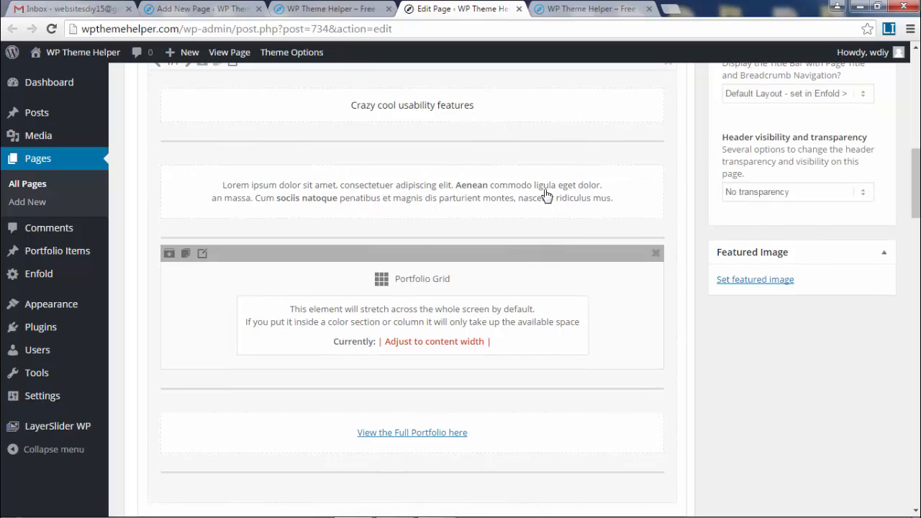
{"action": "scroll", "coordinate": [389, 207], "scroll_direction": "down", "scroll_amount": 2}
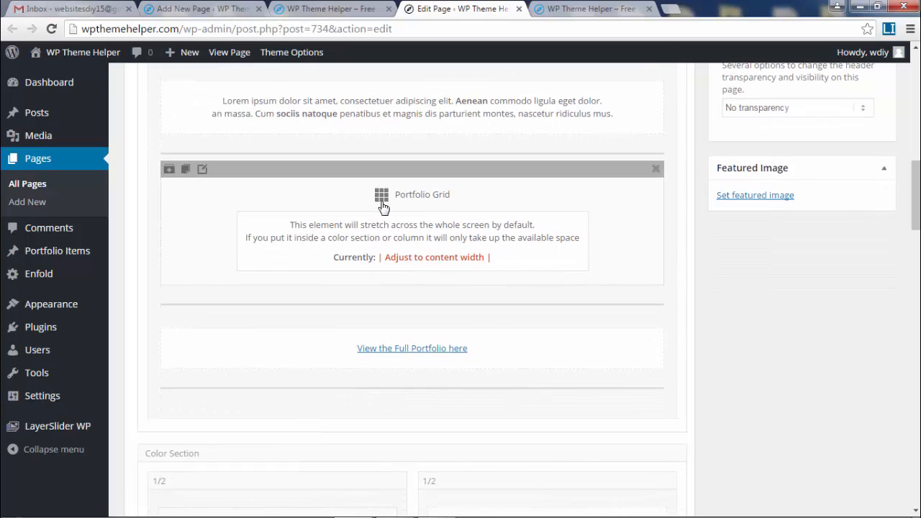
Review the Portfolio Grid settings against the portfolio grid on the live homepage.
{"action": "left_click", "coordinate": [382, 207]}
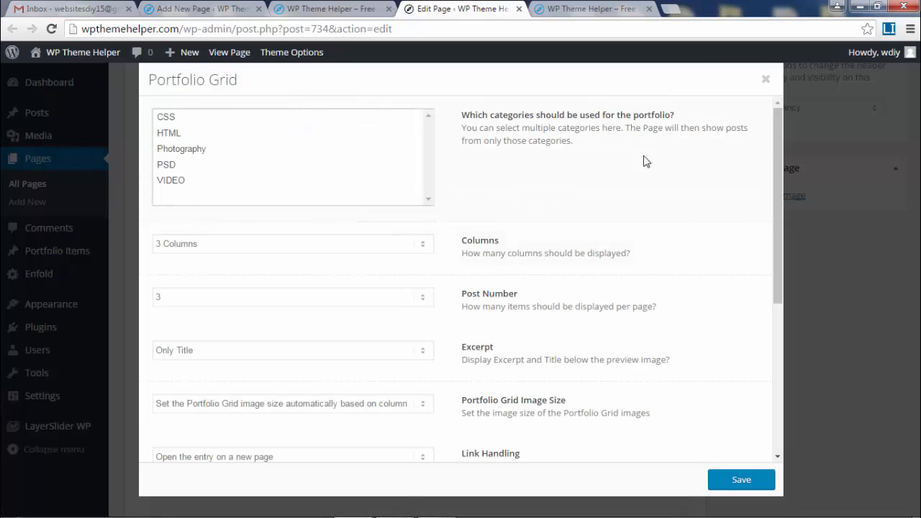
{"action": "left_click_drag", "start_coordinate": [775, 220], "coordinate": [774, 147]}
{"action": "left_click", "coordinate": [768, 81]}
{"action": "left_click", "coordinate": [592, 10]}
{"action": "mouse_move", "coordinate": [650, 79]}
{"action": "scroll", "coordinate": [689, 228], "scroll_direction": "down", "scroll_amount": 1}
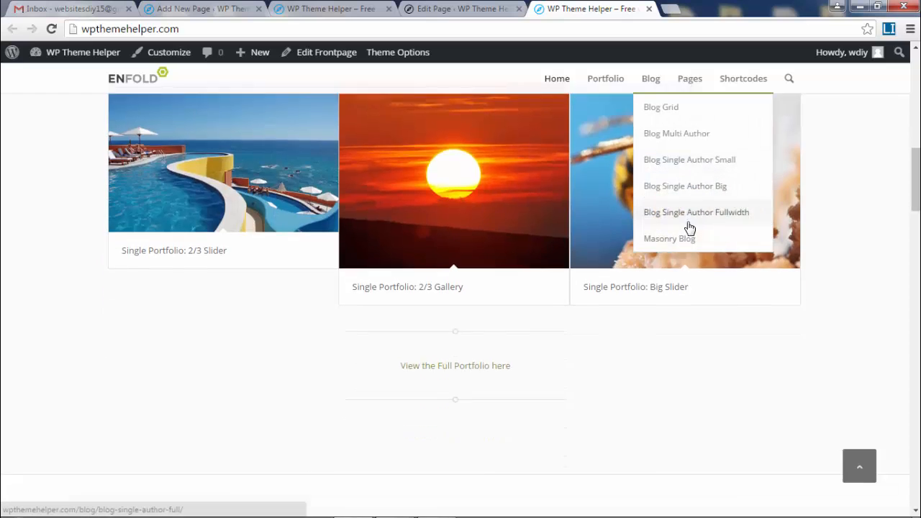
{"action": "scroll", "coordinate": [689, 228], "scroll_direction": "down", "scroll_amount": 4}
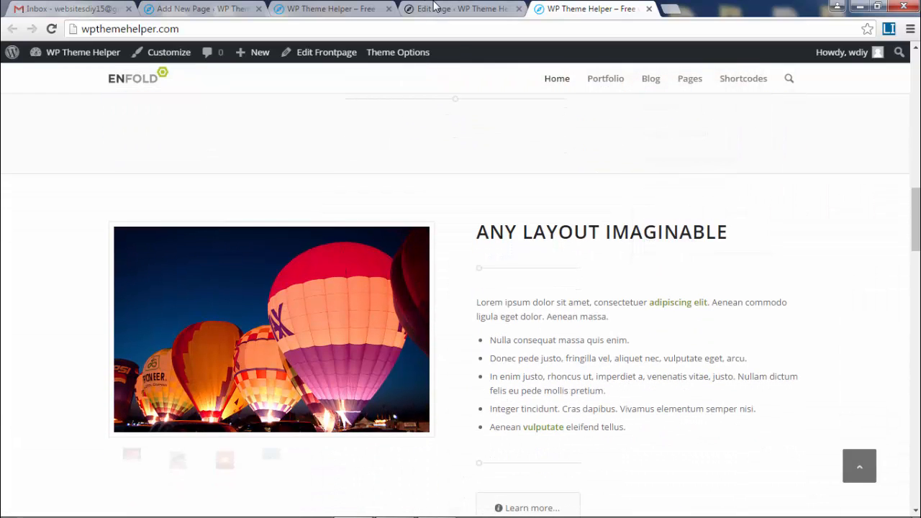
{"action": "left_click", "coordinate": [434, 7]}
{"action": "scroll", "coordinate": [590, 237], "scroll_direction": "down", "scroll_amount": 4}
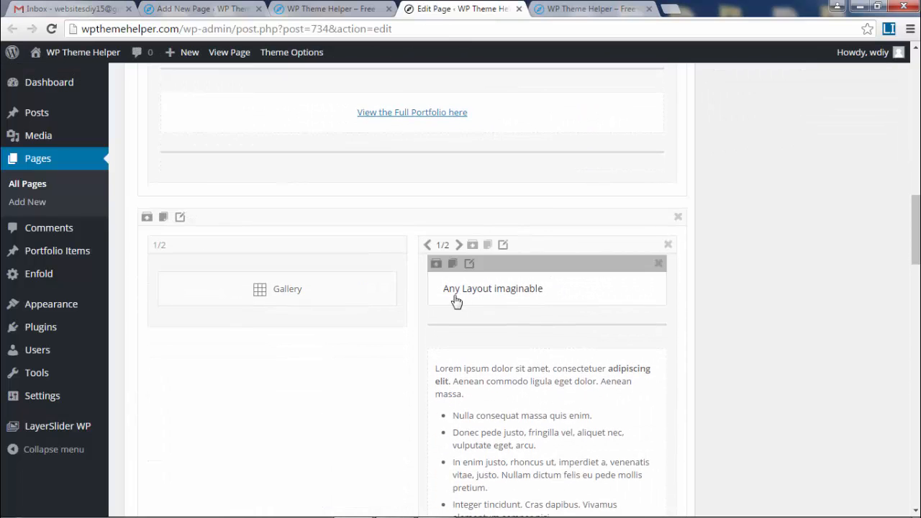
{"action": "scroll", "coordinate": [549, 248], "scroll_direction": "up", "scroll_amount": 2}
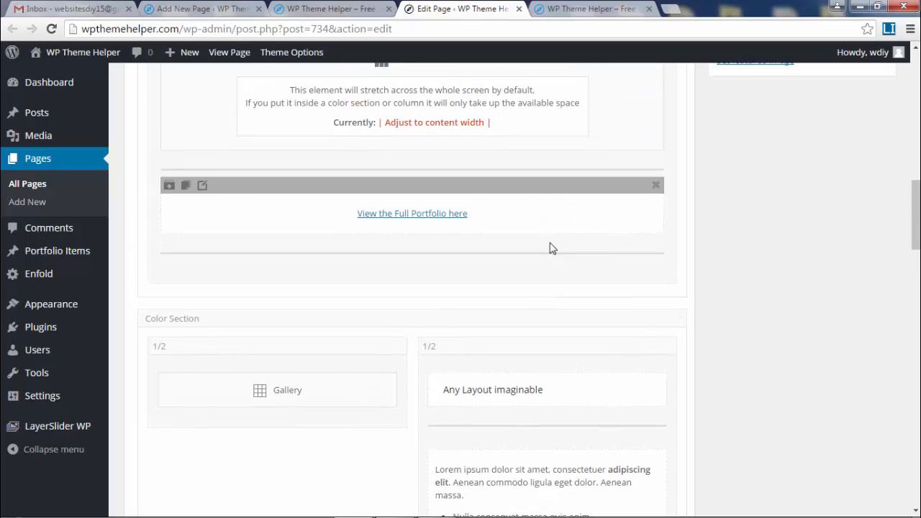
Inspect the 'View the Full Portfolio' text block and the Gallery settings against the live gallery.
{"action": "left_click", "coordinate": [433, 223]}
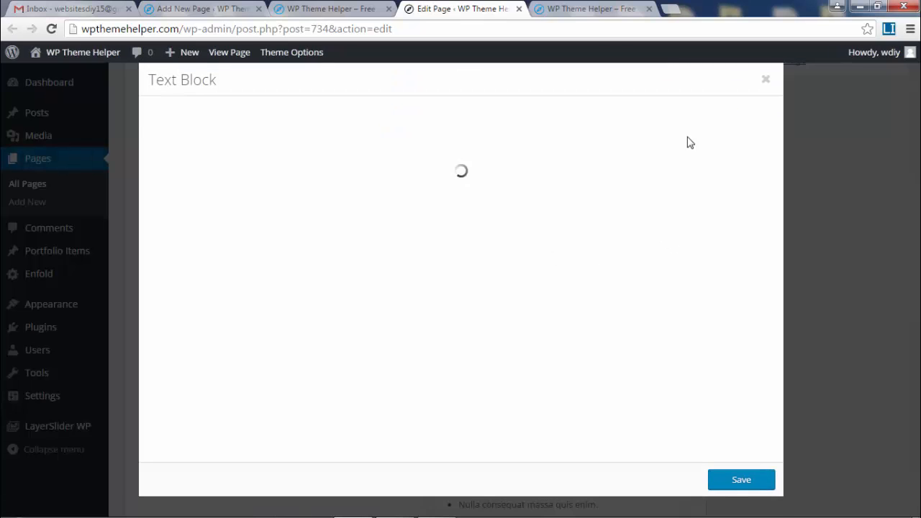
{"action": "left_click", "coordinate": [766, 80]}
{"action": "scroll", "coordinate": [637, 238], "scroll_direction": "down", "scroll_amount": 2}
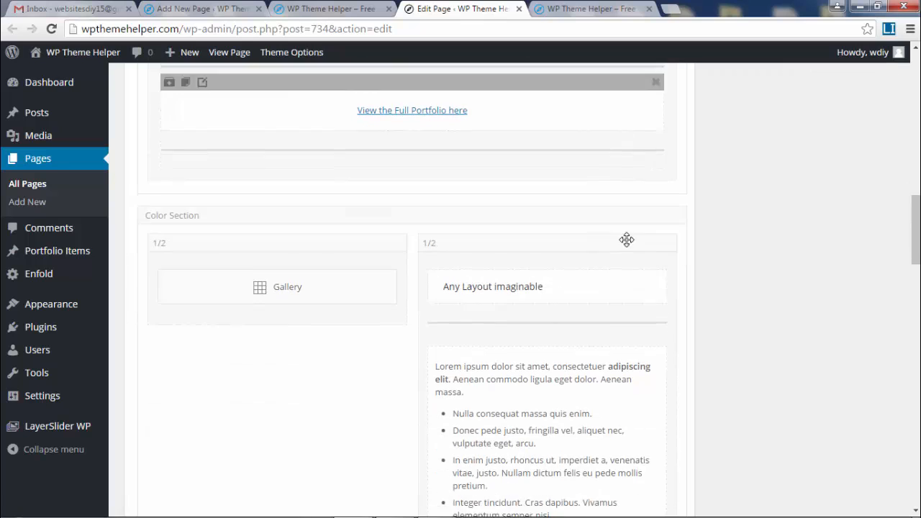
{"action": "left_click", "coordinate": [287, 255]}
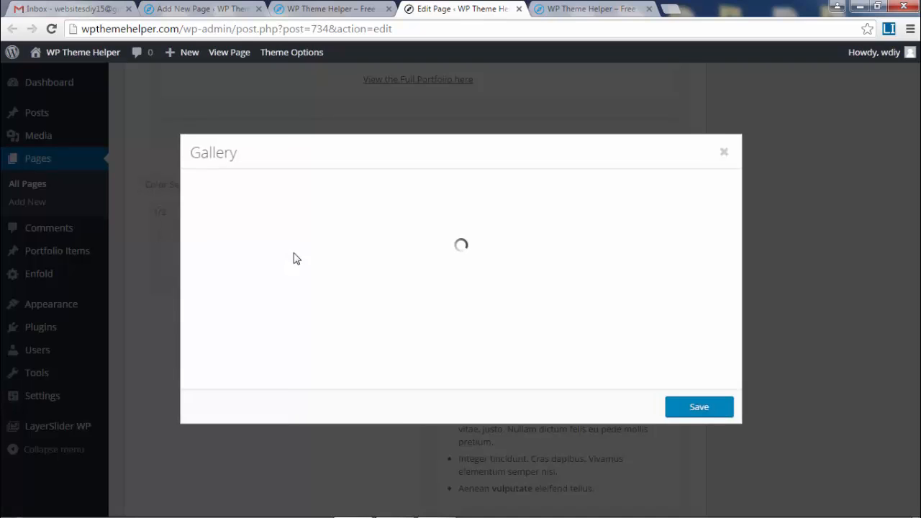
{"action": "left_click", "coordinate": [588, 8]}
{"action": "scroll", "coordinate": [637, 242], "scroll_direction": "down", "scroll_amount": 3}
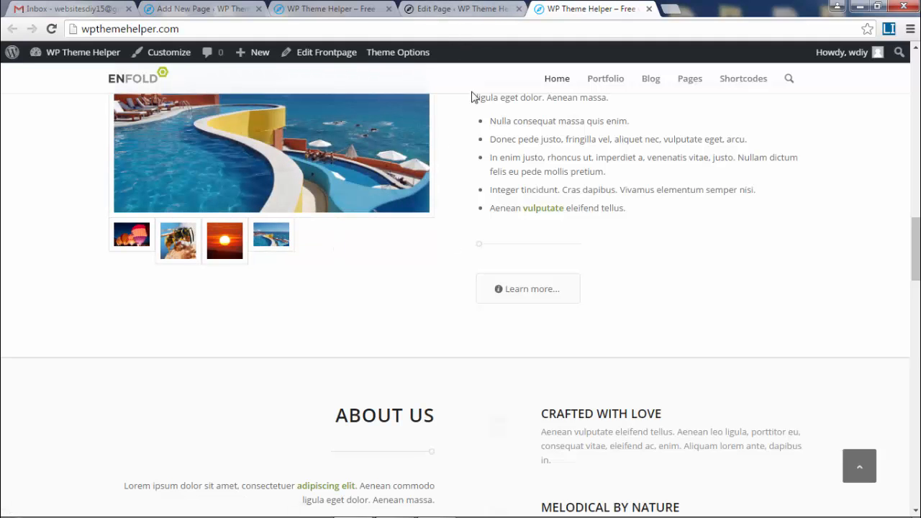
{"action": "left_click", "coordinate": [472, 10]}
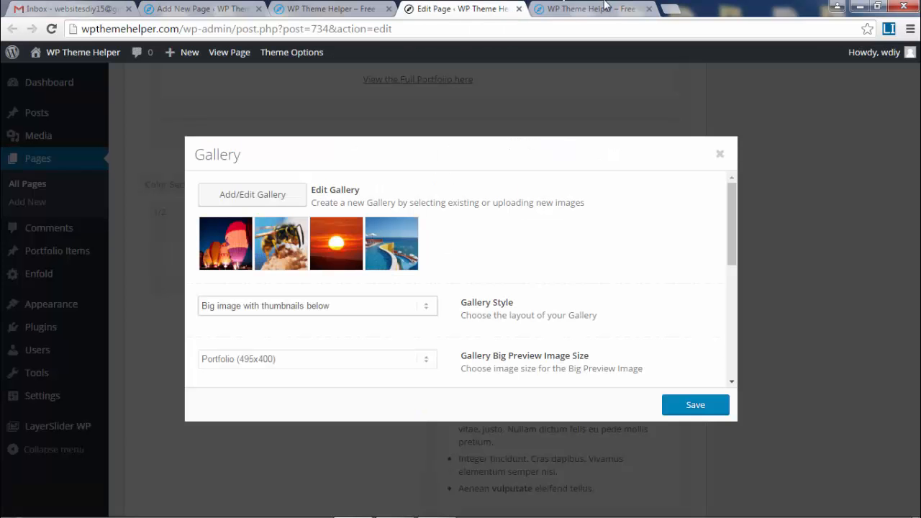
{"action": "left_click", "coordinate": [722, 155]}
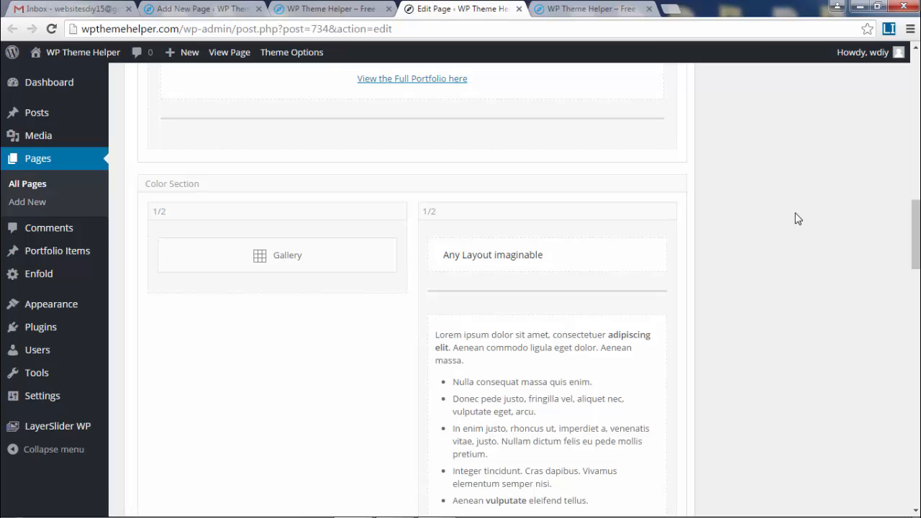
{"action": "left_click_drag", "start_coordinate": [916, 246], "coordinate": [917, 79]}
{"action": "scroll", "coordinate": [626, 324], "scroll_direction": "down", "scroll_amount": 3}
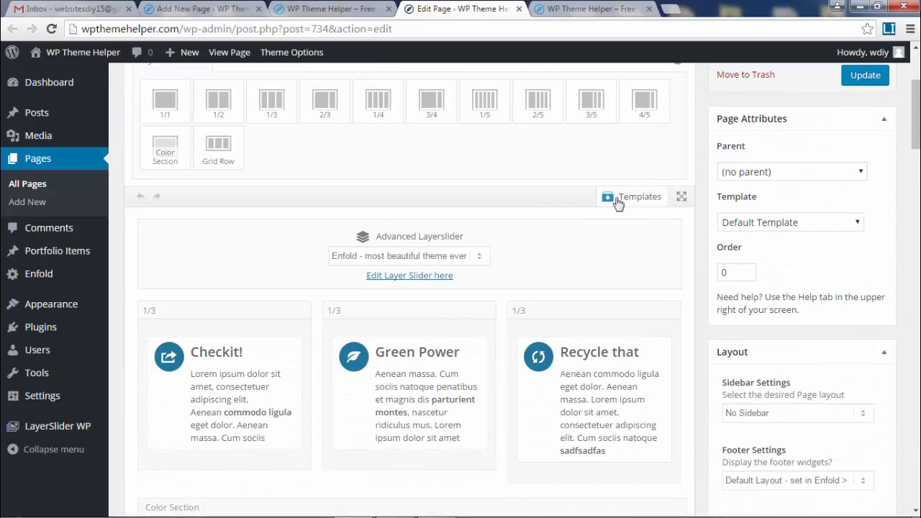
Save the front page layout as the 'Front Page 1' template, then switch to the live site.
{"action": "left_click", "coordinate": [615, 201]}
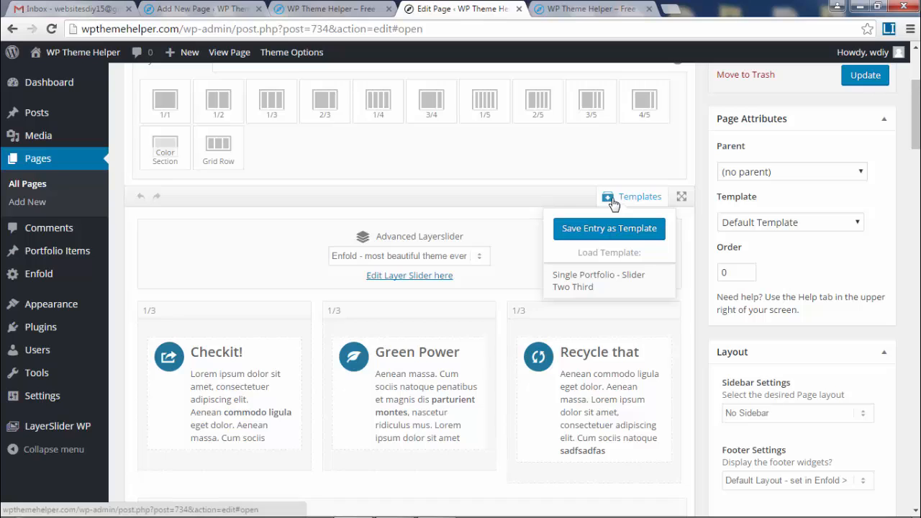
{"action": "left_click", "coordinate": [621, 229]}
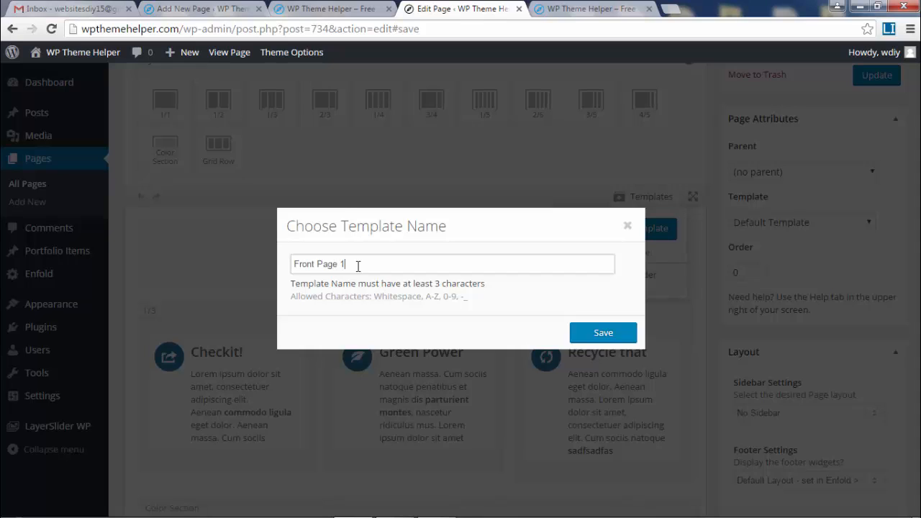
{"action": "left_click", "coordinate": [610, 334]}
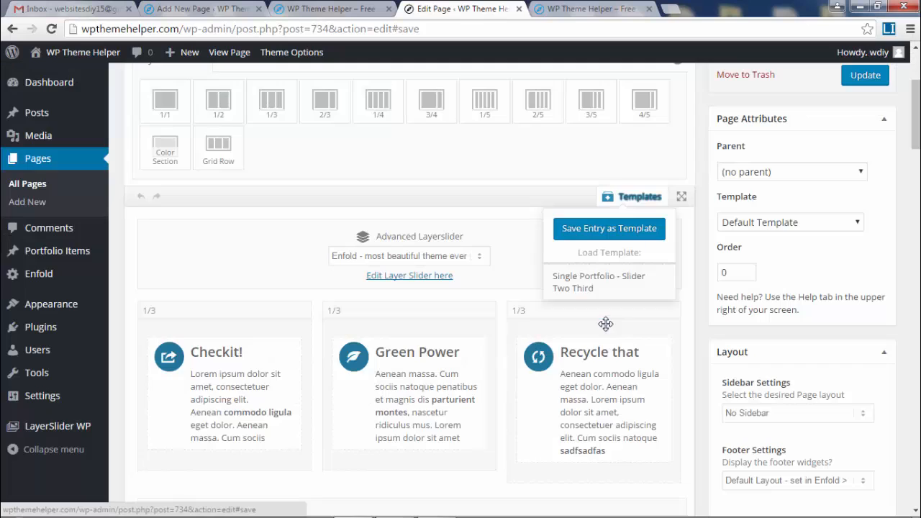
{"action": "left_click", "coordinate": [548, 10]}
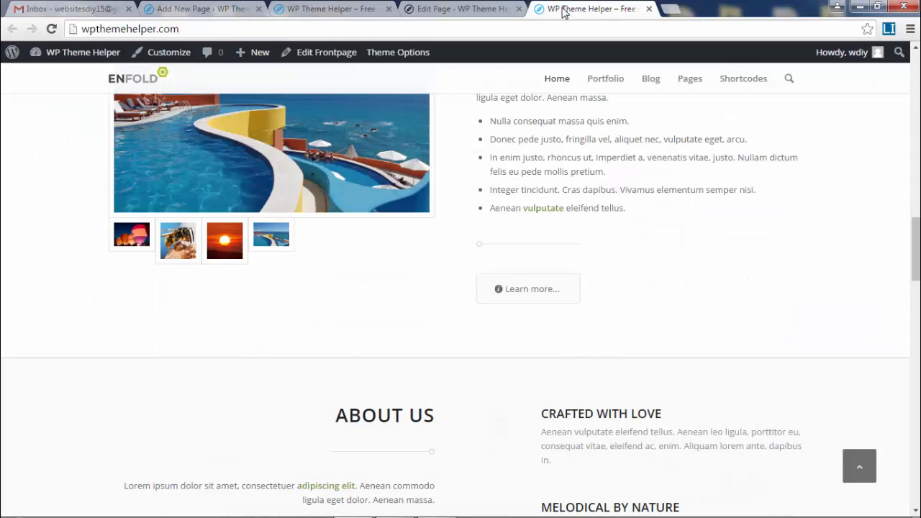
Edit the Transparent Header page and save its layout as 'Transparent Header - Homepage'.
{"action": "mouse_move", "coordinate": [568, 77]}
{"action": "scroll", "coordinate": [633, 214], "scroll_direction": "up", "scroll_amount": 3}
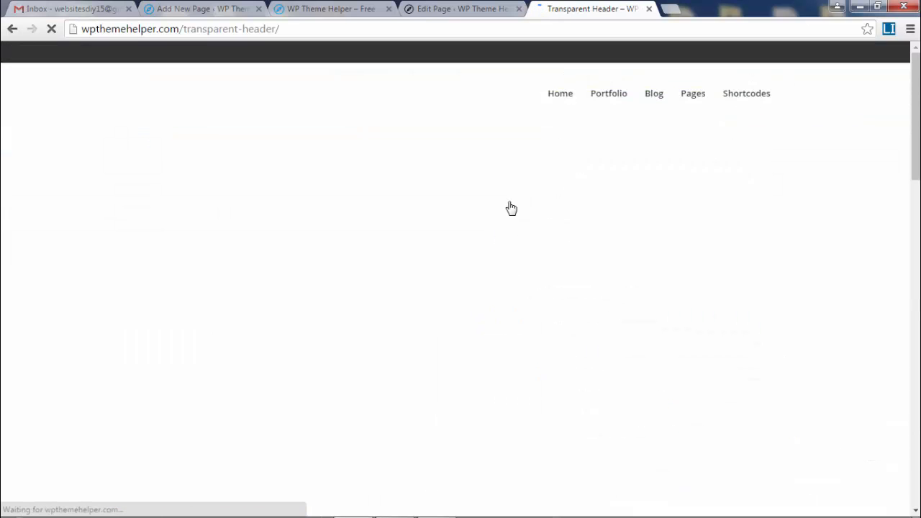
{"action": "scroll", "coordinate": [918, 92], "scroll_direction": "down", "scroll_amount": 5}
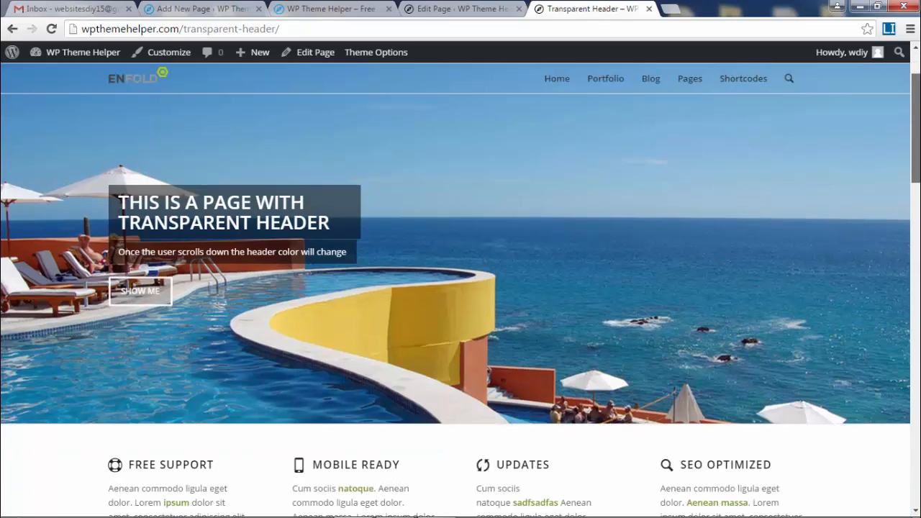
{"action": "scroll", "coordinate": [787, 65], "scroll_direction": "up", "scroll_amount": 5}
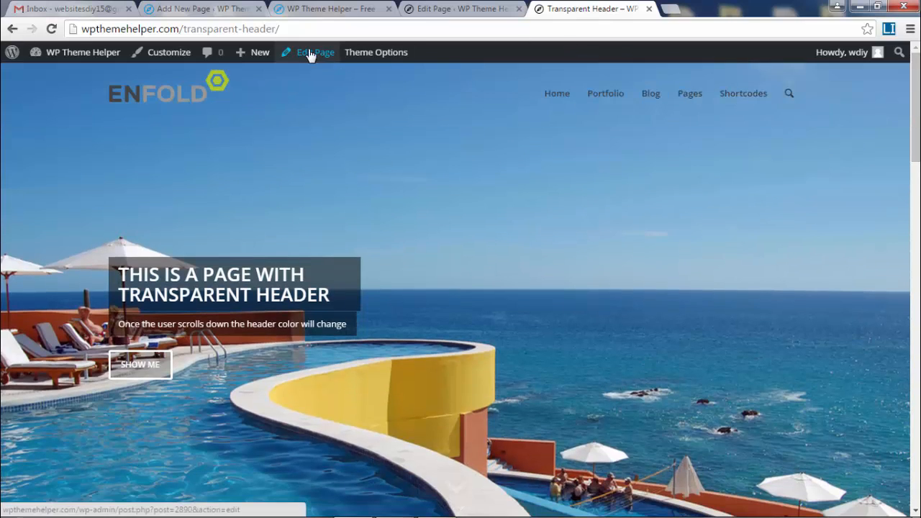
{"action": "left_click", "coordinate": [313, 54]}
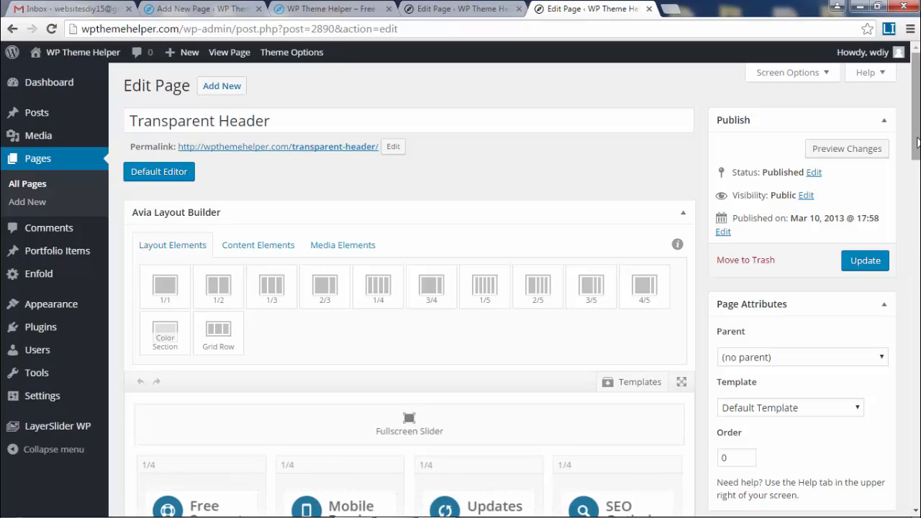
{"action": "left_click_drag", "start_coordinate": [918, 142], "coordinate": [918, 199]}
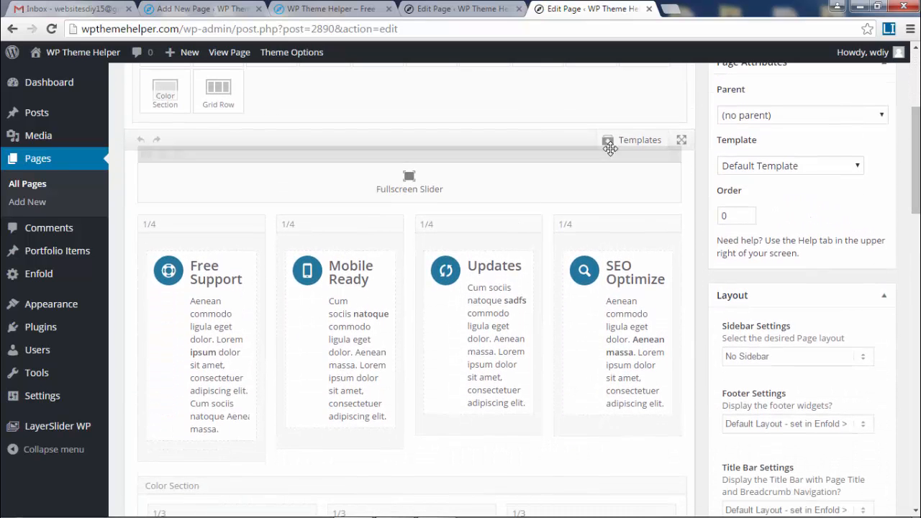
{"action": "left_click", "coordinate": [609, 141]}
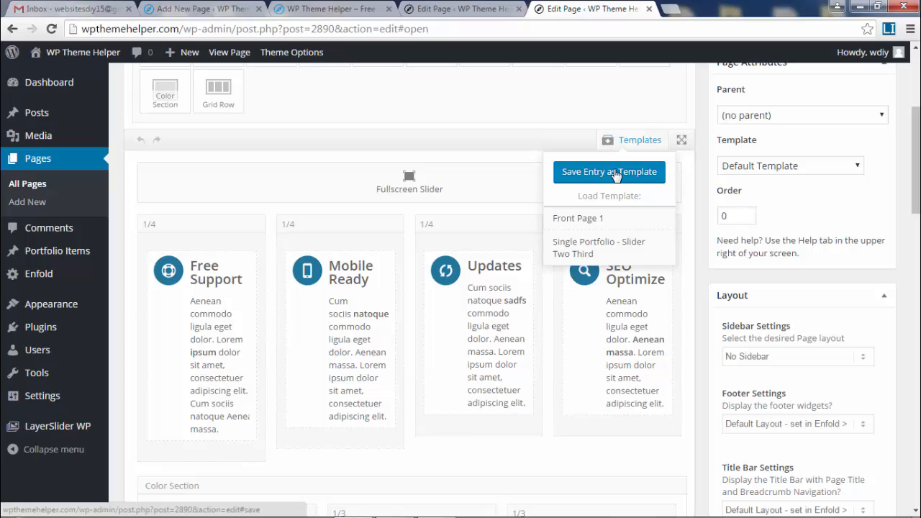
{"action": "left_click", "coordinate": [614, 171]}
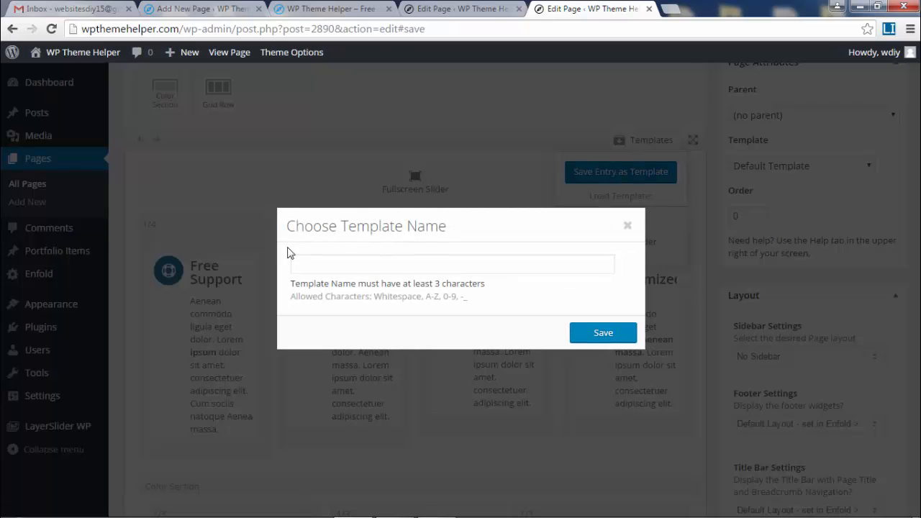
{"action": "left_click", "coordinate": [326, 261]}
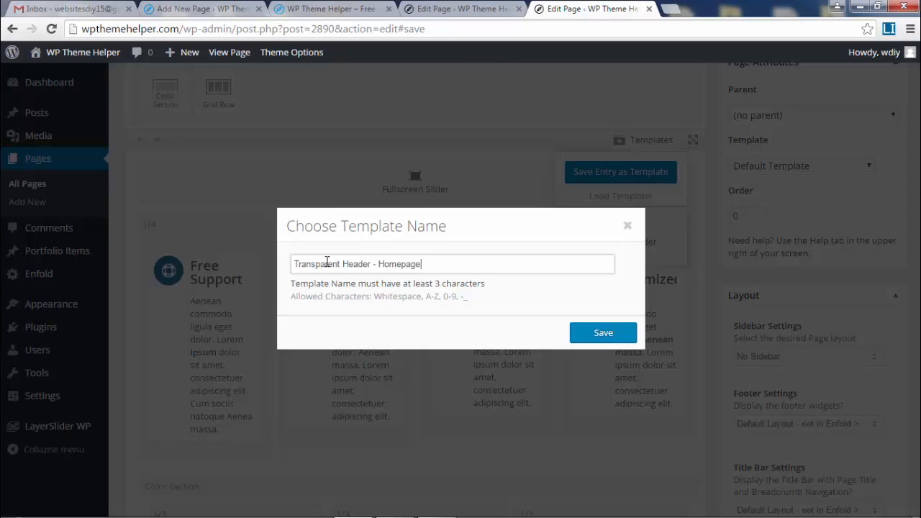
{"action": "left_click", "coordinate": [604, 333]}
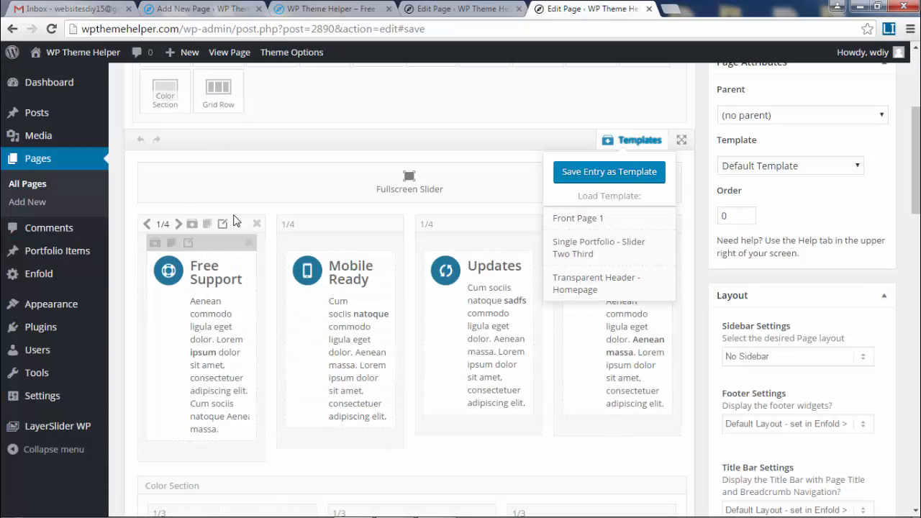
{"action": "left_click", "coordinate": [500, 146]}
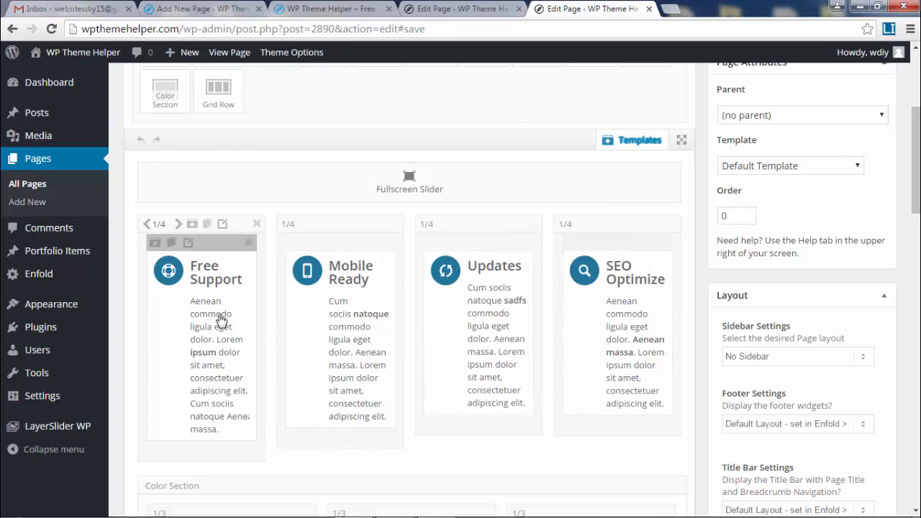
Try saving the Free Support column and colour section as templates, cancel both, and inspect Mobile Ready.
{"action": "left_click", "coordinate": [192, 226]}
{"action": "left_click", "coordinate": [625, 228]}
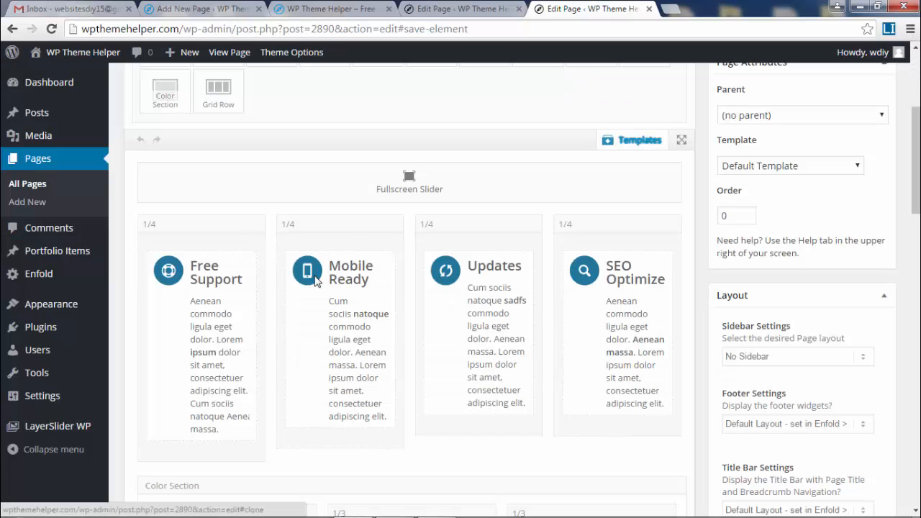
{"action": "scroll", "coordinate": [534, 331], "scroll_direction": "down", "scroll_amount": 2}
{"action": "scroll", "coordinate": [534, 338], "scroll_direction": "down", "scroll_amount": 3}
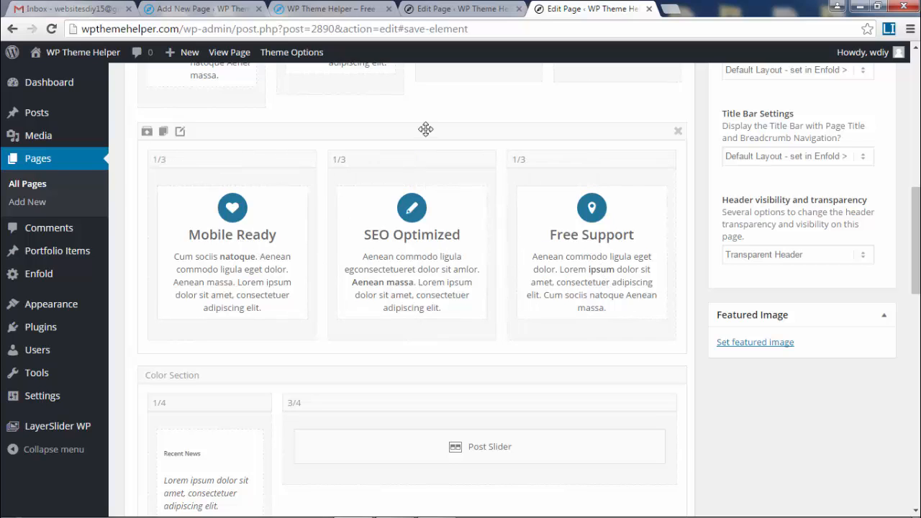
{"action": "left_click", "coordinate": [147, 133]}
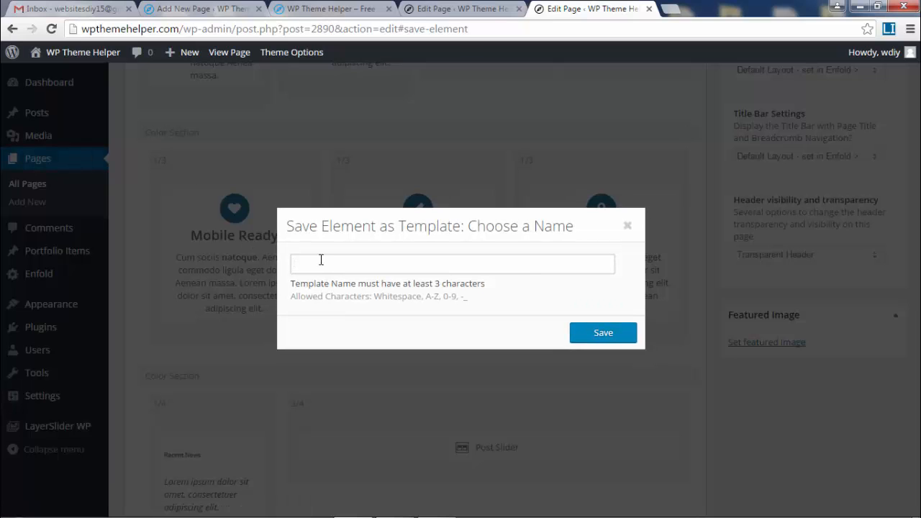
{"action": "left_click", "coordinate": [627, 226]}
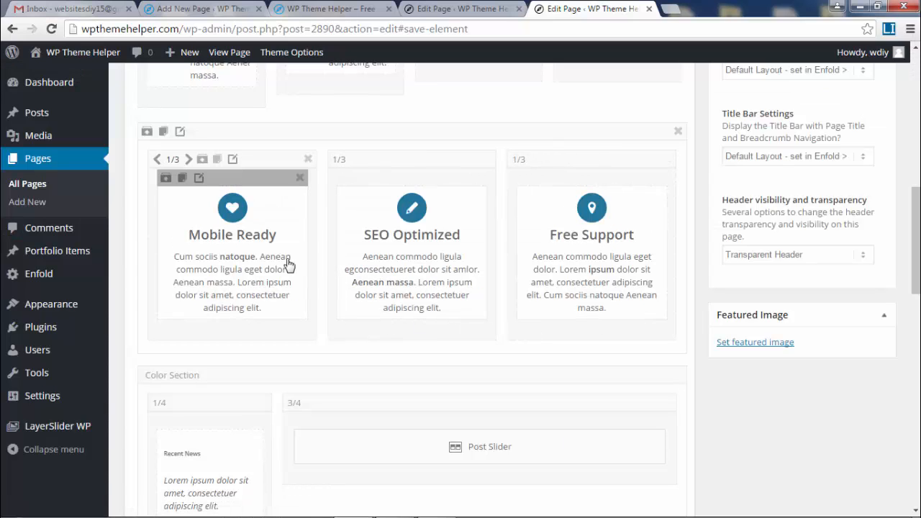
{"action": "left_click", "coordinate": [244, 244]}
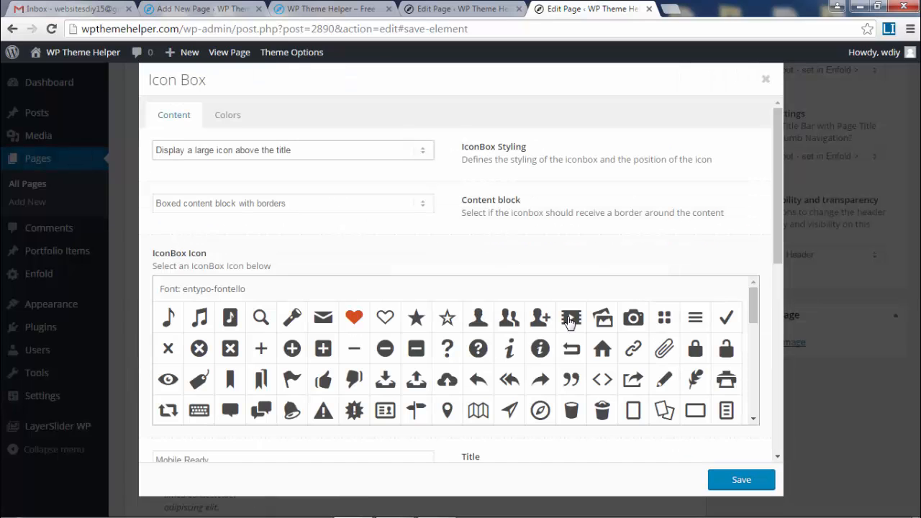
{"action": "left_click", "coordinate": [765, 80]}
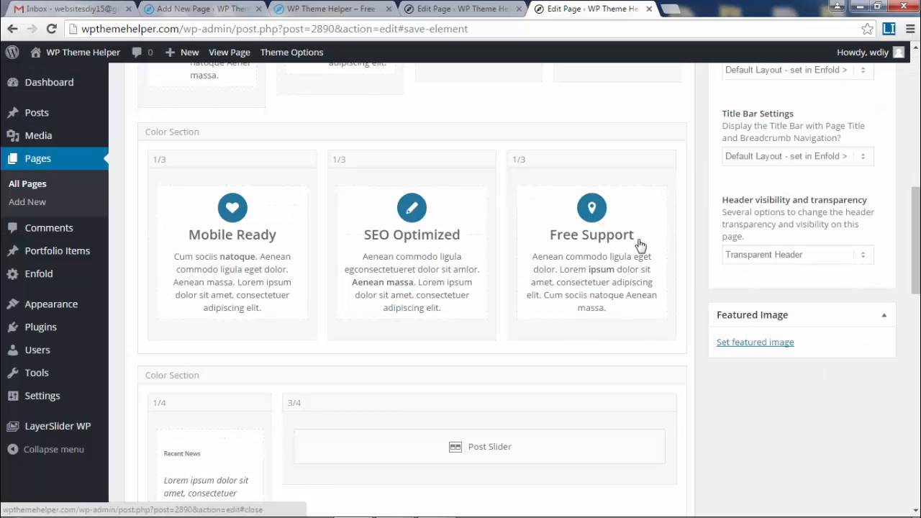
Check the layout templates list, which now includes Front Page 1.
{"action": "scroll", "coordinate": [493, 317], "scroll_direction": "down", "scroll_amount": 10}
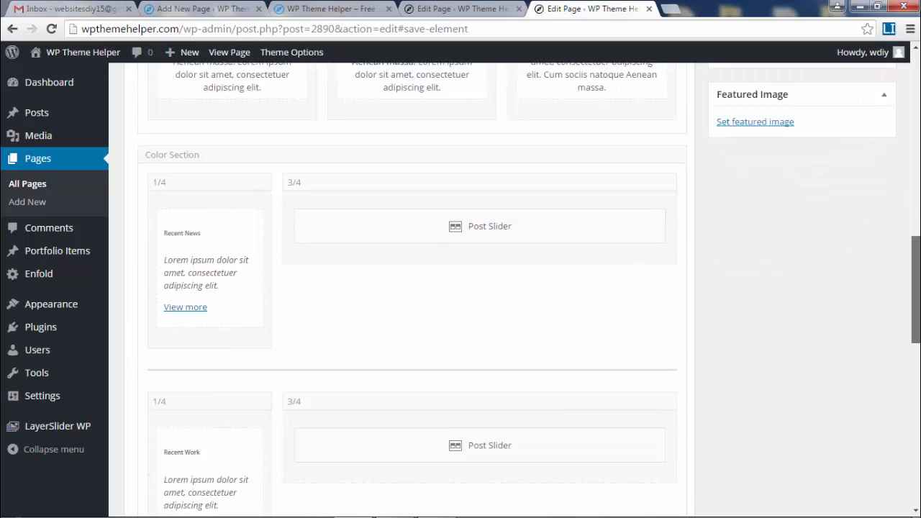
{"action": "scroll", "coordinate": [667, 367], "scroll_direction": "up", "scroll_amount": 15}
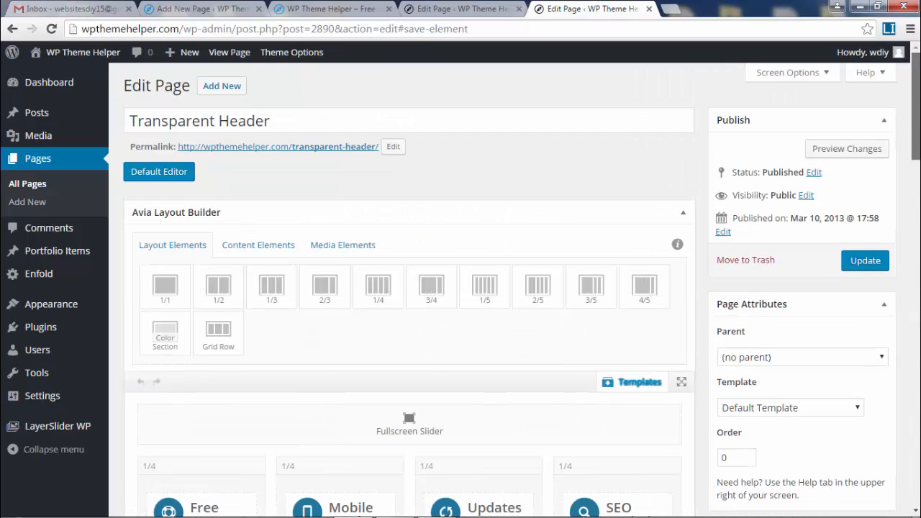
{"action": "scroll", "coordinate": [668, 367], "scroll_direction": "down", "scroll_amount": 1}
{"action": "scroll", "coordinate": [668, 367], "scroll_direction": "down", "scroll_amount": 2}
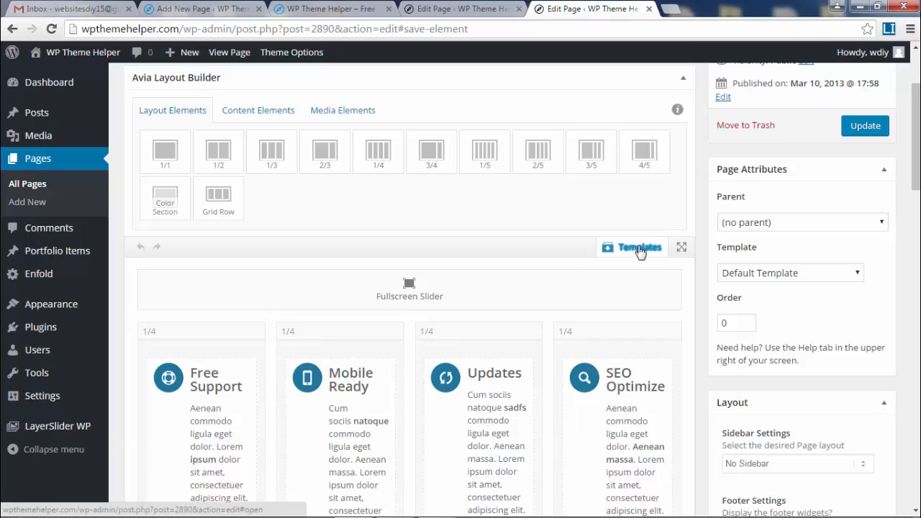
{"action": "left_click", "coordinate": [639, 247]}
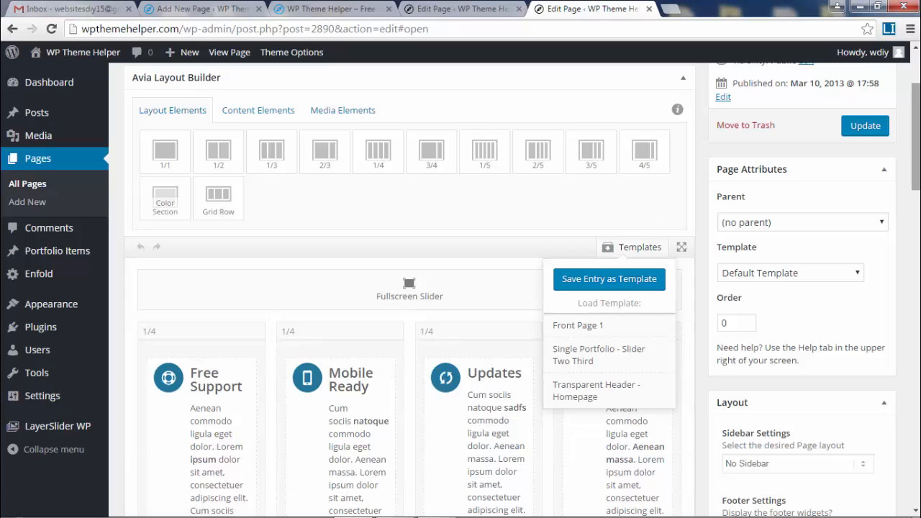
{"action": "scroll", "coordinate": [915, 137], "scroll_direction": "up", "scroll_amount": 2}
Leave the Transparent Header editor without saving and open the About Us page on the site.
{"action": "left_click", "coordinate": [648, 8]}
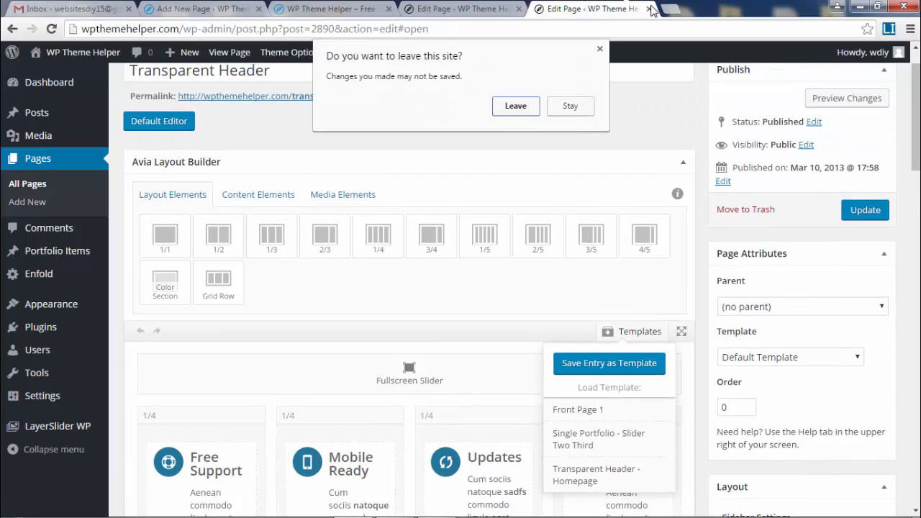
{"action": "left_click", "coordinate": [521, 110]}
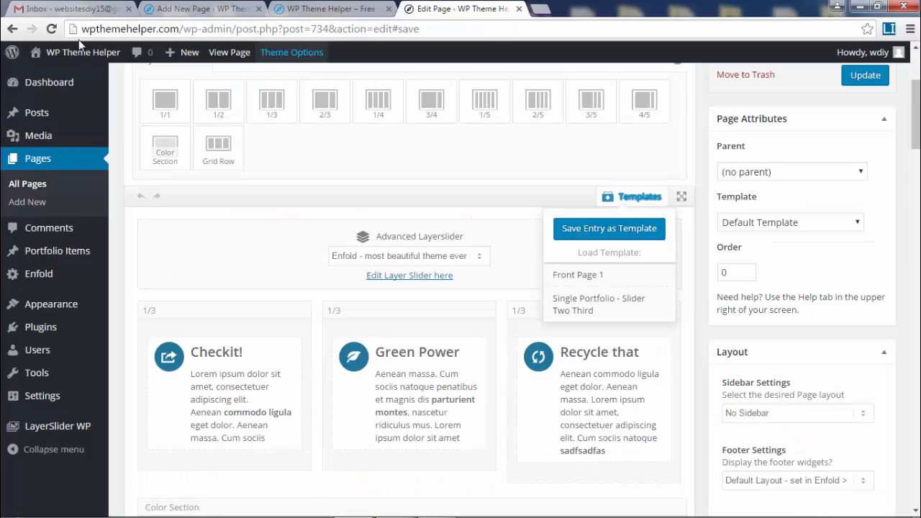
{"action": "mouse_move", "coordinate": [79, 53]}
{"action": "left_click", "coordinate": [50, 77]}
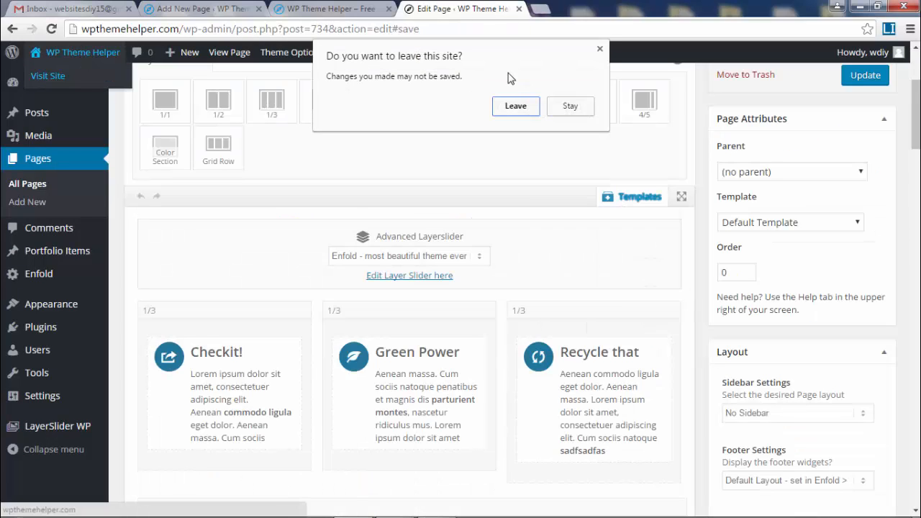
{"action": "left_click", "coordinate": [509, 109]}
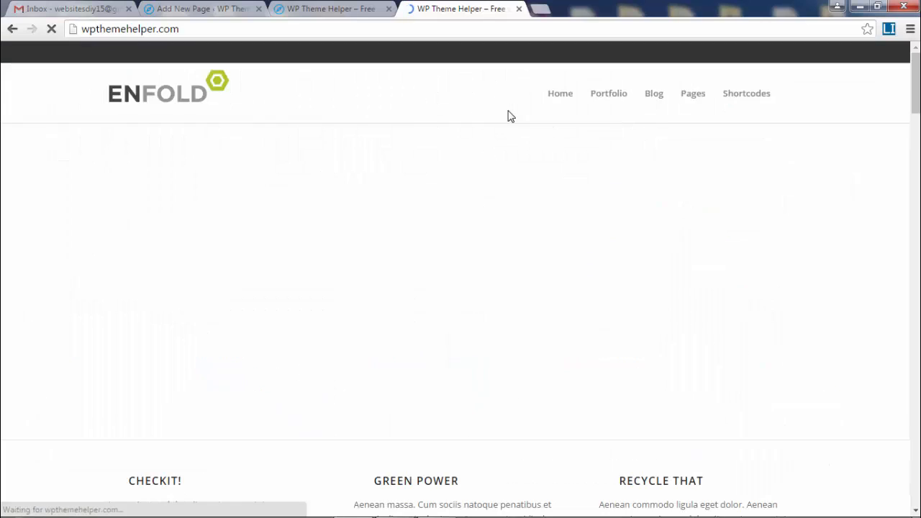
{"action": "mouse_move", "coordinate": [681, 100]}
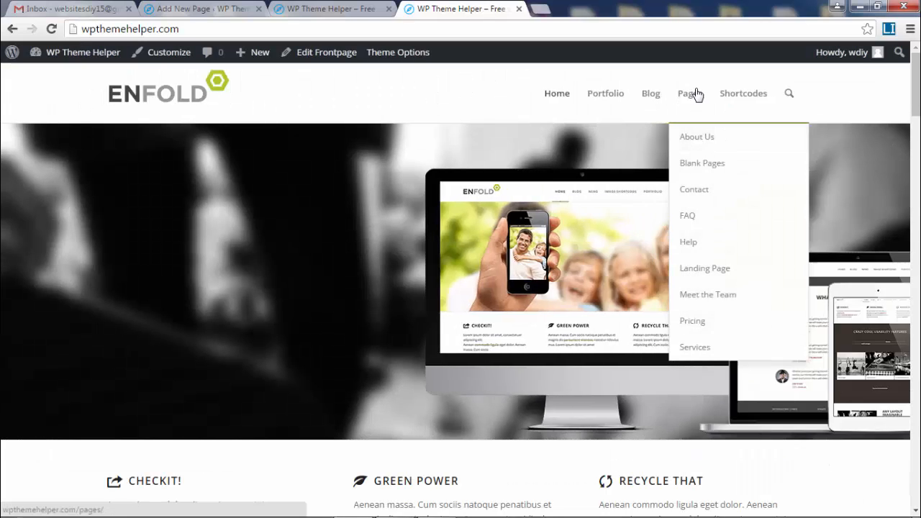
{"action": "left_click", "coordinate": [708, 143]}
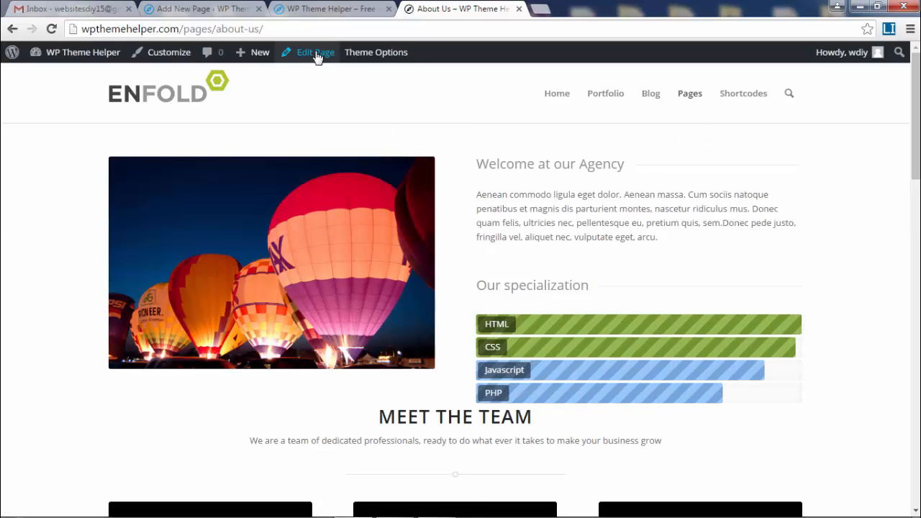
Edit the About Us page and save its layout as the 'About Page' template.
{"action": "left_click", "coordinate": [317, 53]}
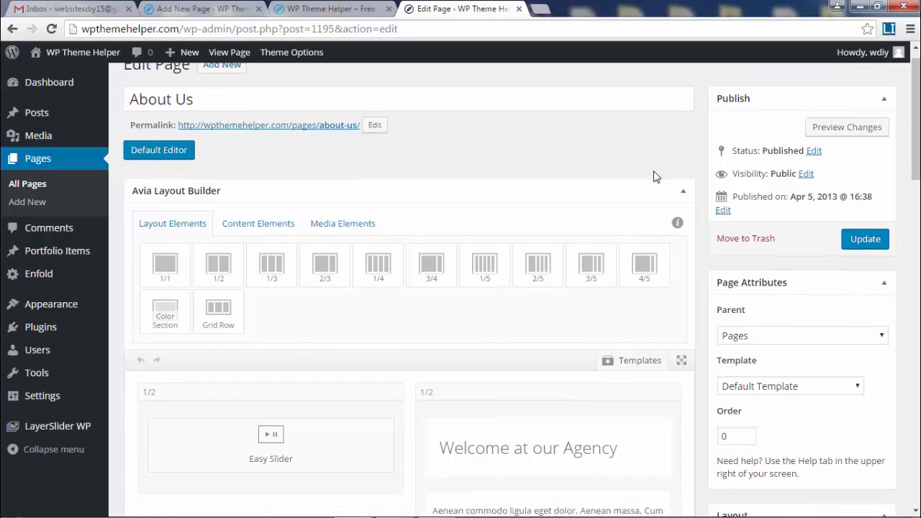
{"action": "scroll", "coordinate": [653, 176], "scroll_direction": "down", "scroll_amount": 2}
{"action": "left_click", "coordinate": [611, 198]}
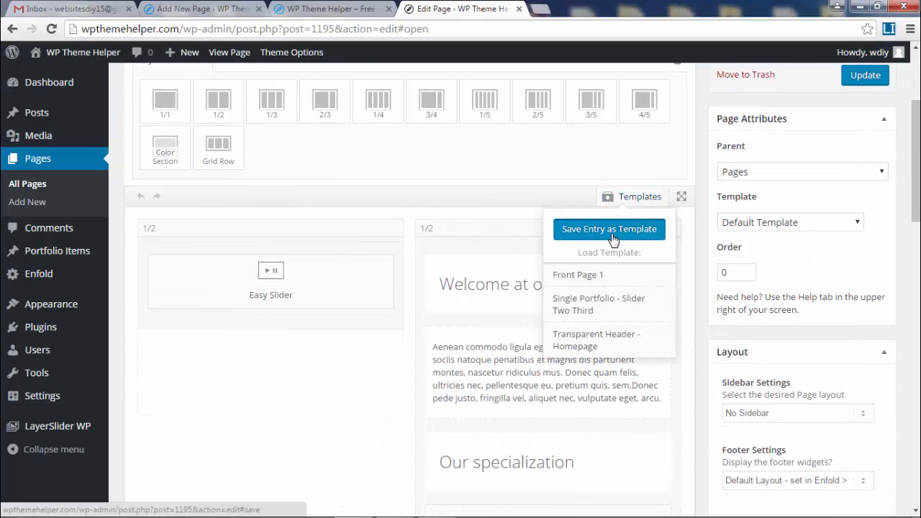
{"action": "left_click", "coordinate": [612, 230]}
{"action": "type", "text": "About Page"}
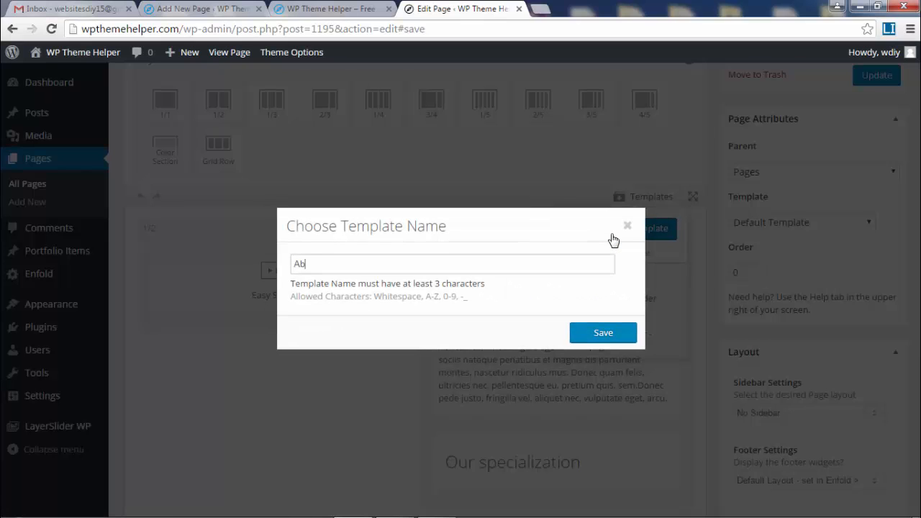
{"action": "left_click", "coordinate": [597, 329]}
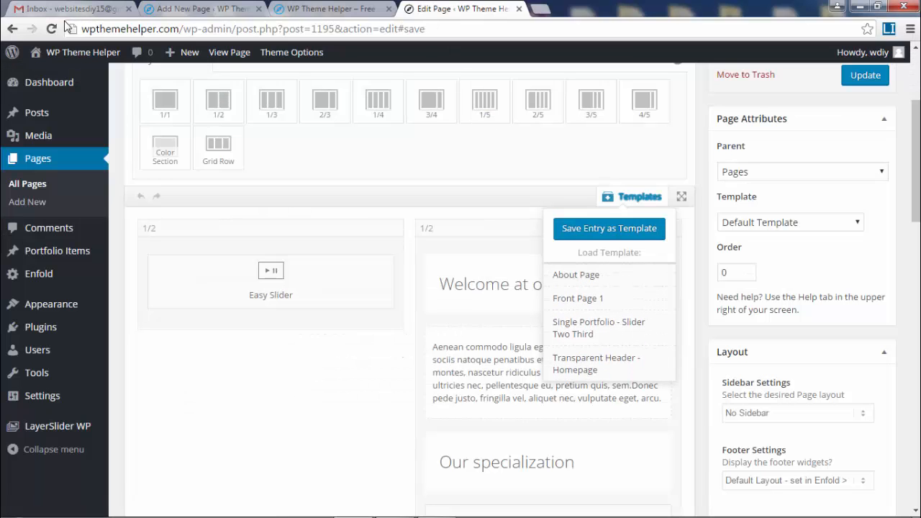
Leave the About Us editor and return to the live front page.
{"action": "left_click", "coordinate": [12, 29]}
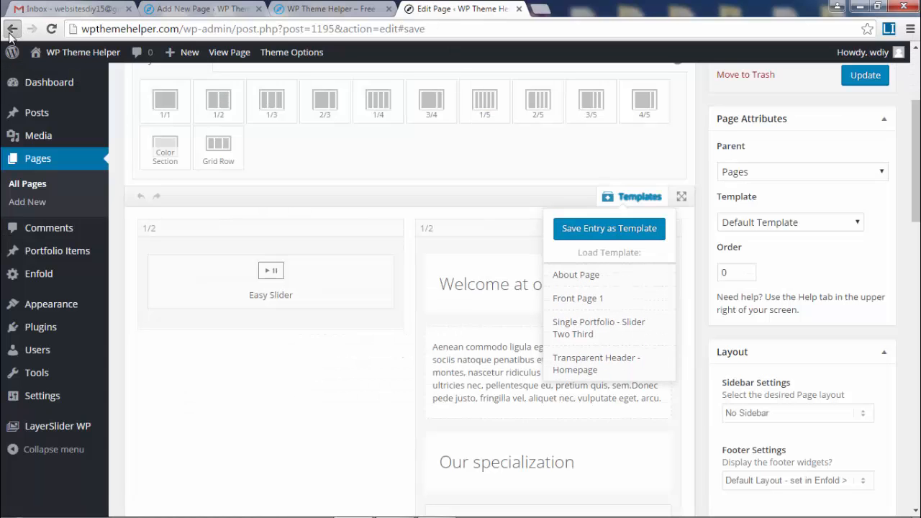
{"action": "left_click", "coordinate": [520, 9]}
{"action": "left_click", "coordinate": [515, 113]}
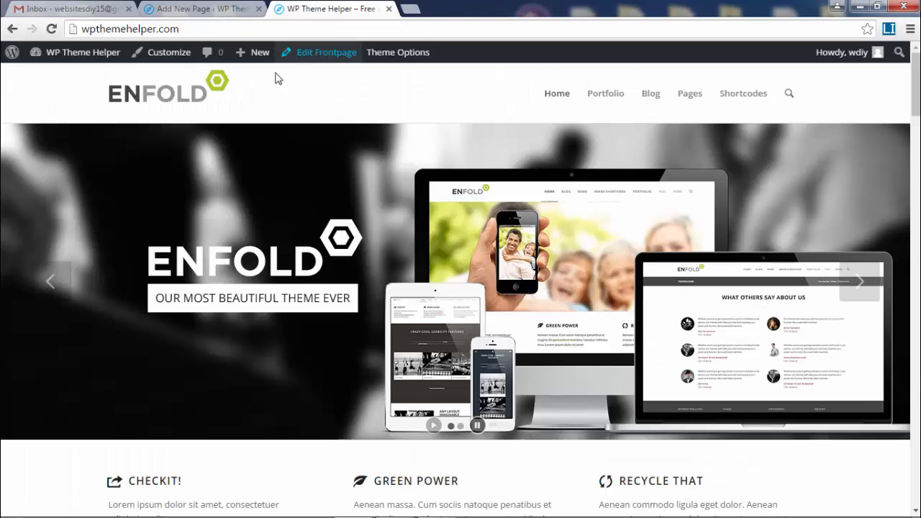
Open the Contact page and store its layout as the 'Contact Page' template.
{"action": "mouse_move", "coordinate": [692, 103]}
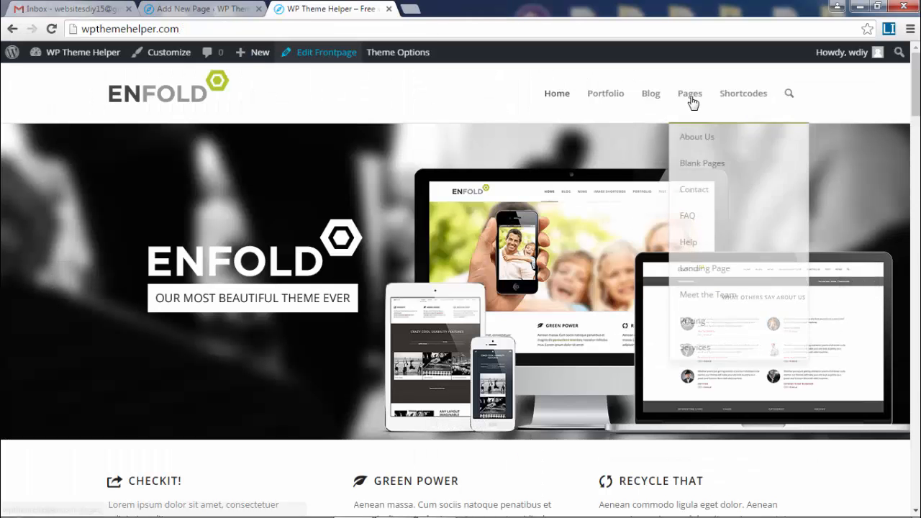
{"action": "left_click", "coordinate": [708, 193]}
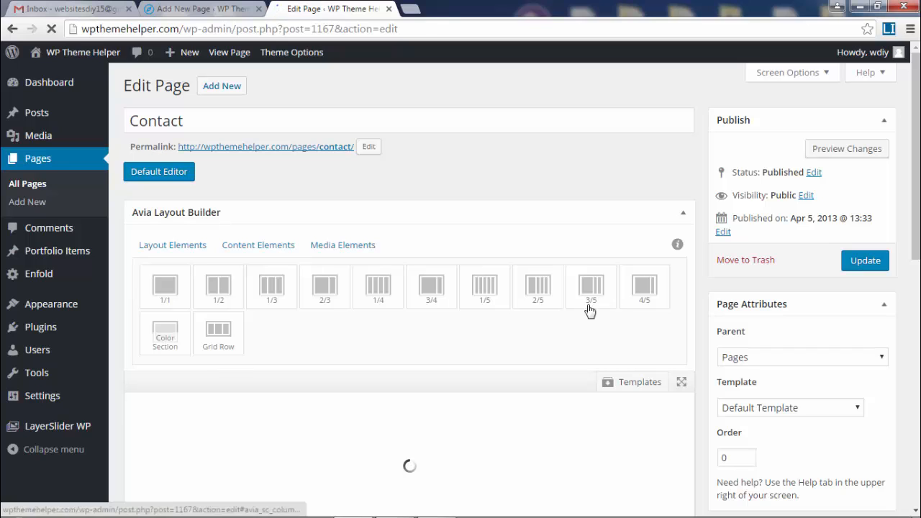
{"action": "scroll", "coordinate": [644, 329], "scroll_direction": "down", "scroll_amount": 3}
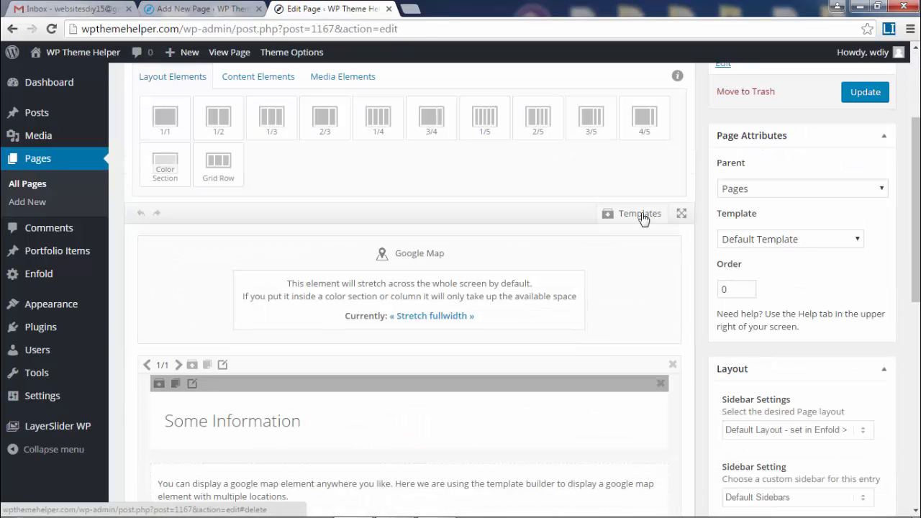
{"action": "left_click", "coordinate": [608, 216]}
{"action": "left_click", "coordinate": [611, 248]}
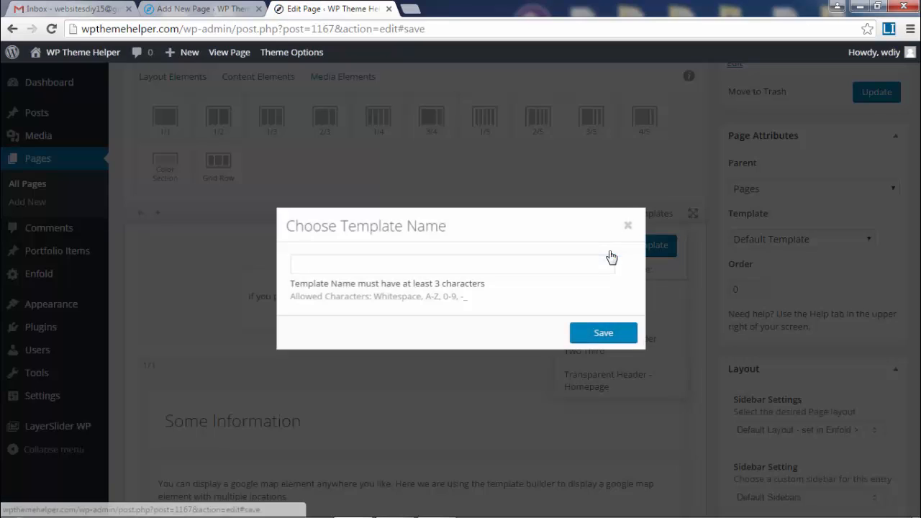
{"action": "type", "text": "Contact Page"}
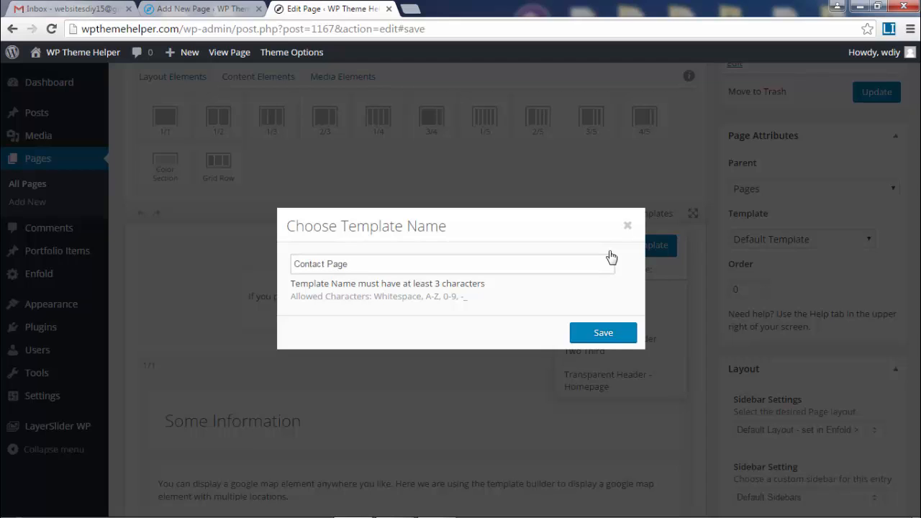
{"action": "left_click", "coordinate": [607, 335]}
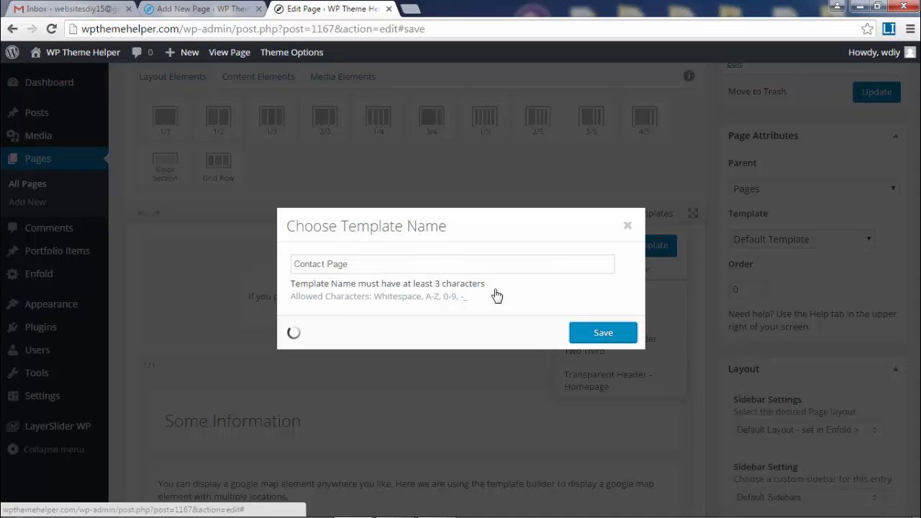
{"action": "scroll", "coordinate": [403, 288], "scroll_direction": "up", "scroll_amount": 3}
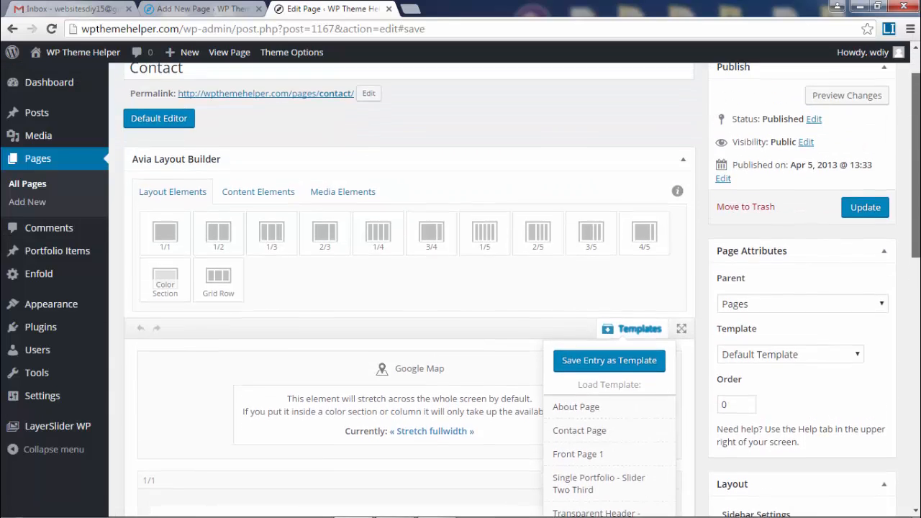
{"action": "scroll", "coordinate": [777, 309], "scroll_direction": "down", "scroll_amount": 3}
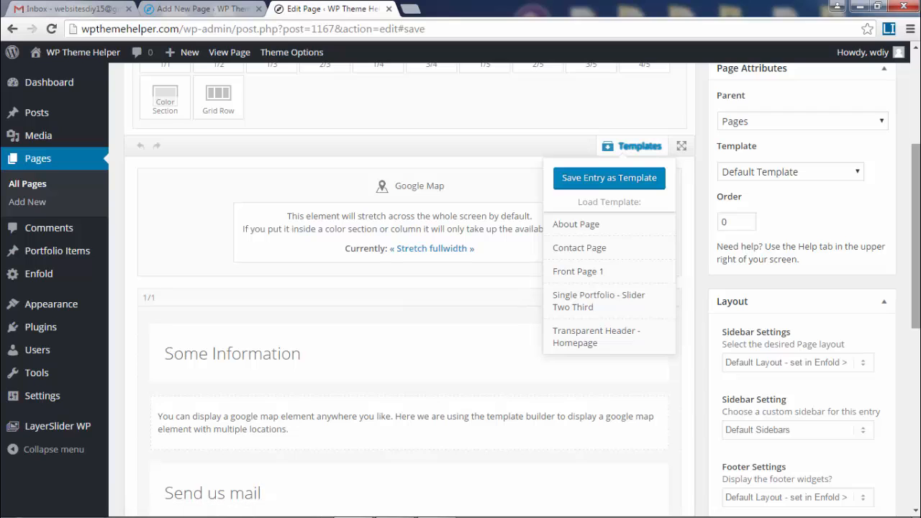
{"action": "scroll", "coordinate": [117, 179], "scroll_direction": "up", "scroll_amount": 2}
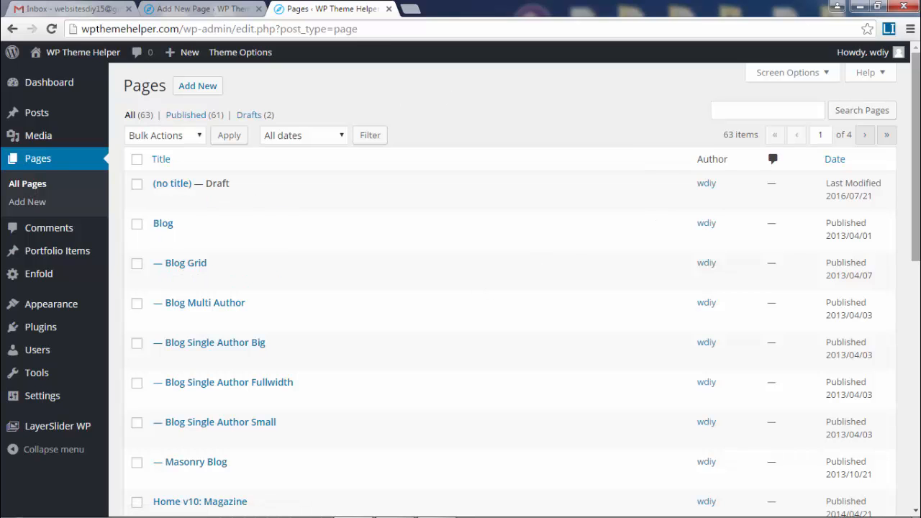
Select all listed pages and bulk-move them to the Trash, batch after batch.
{"action": "mouse_move", "coordinate": [918, 193]}
{"action": "left_mouse_down"}
{"action": "mouse_move", "coordinate": [919, 446]}
{"action": "mouse_move", "coordinate": [919, 193]}
{"action": "left_mouse_up"}
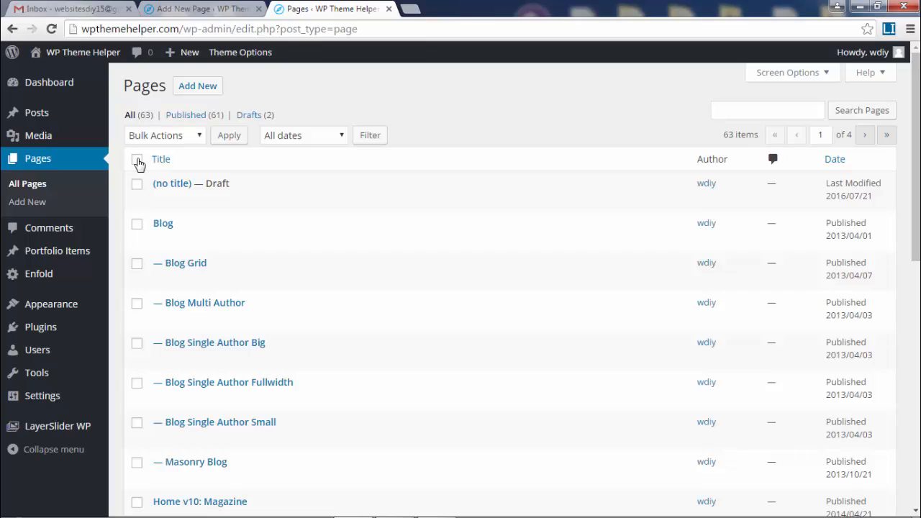
{"action": "left_click", "coordinate": [136, 160]}
{"action": "left_click", "coordinate": [164, 136]}
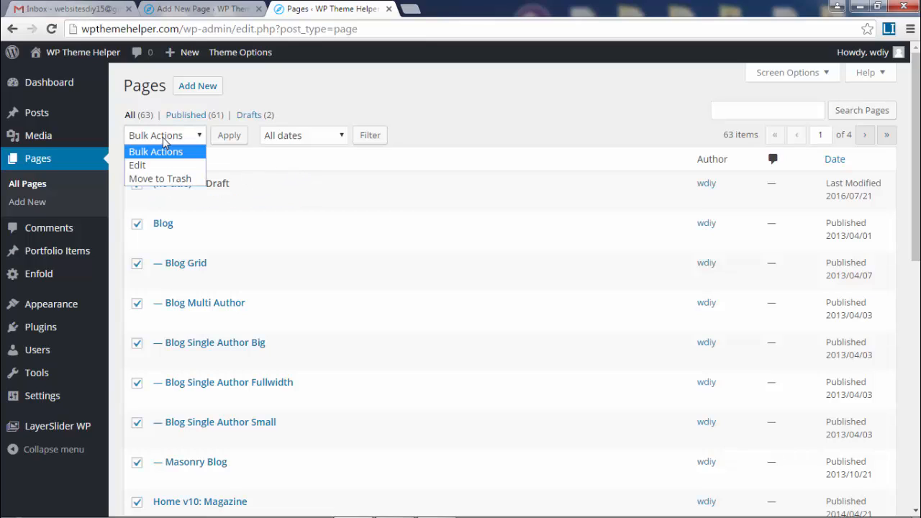
{"action": "left_click", "coordinate": [173, 178]}
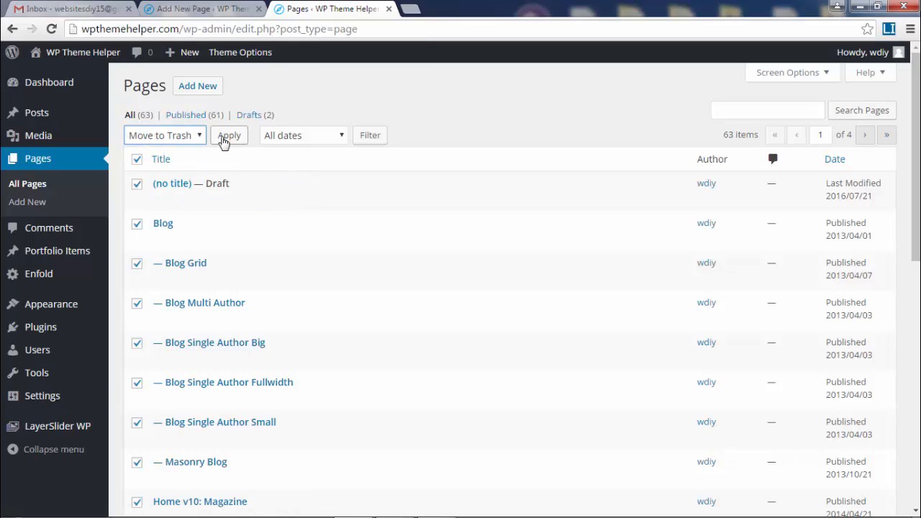
{"action": "left_click", "coordinate": [224, 139]}
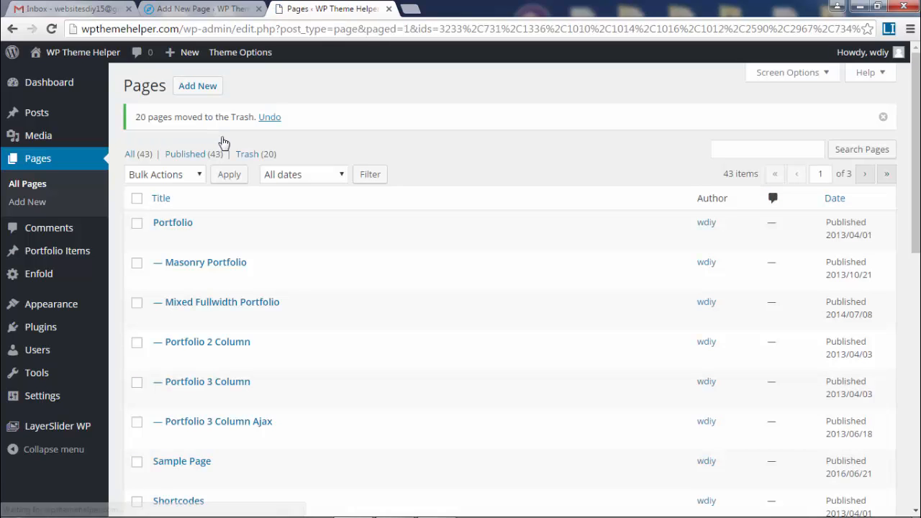
{"action": "left_click", "coordinate": [137, 199]}
{"action": "left_click", "coordinate": [167, 175]}
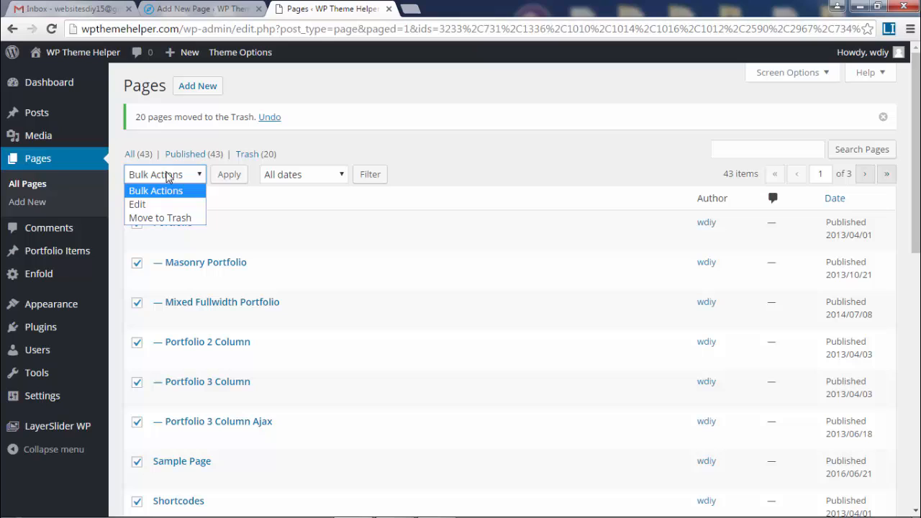
{"action": "left_click", "coordinate": [173, 215]}
{"action": "left_click", "coordinate": [228, 176]}
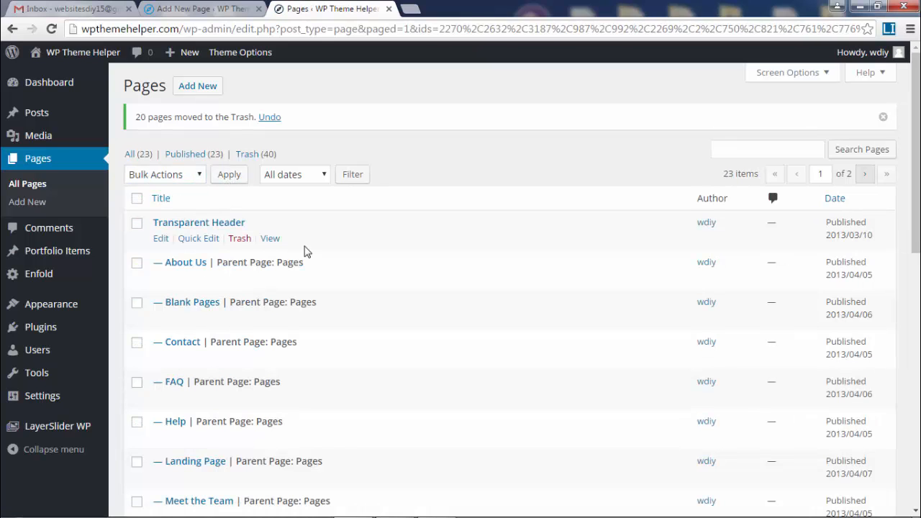
{"action": "left_click", "coordinate": [137, 198]}
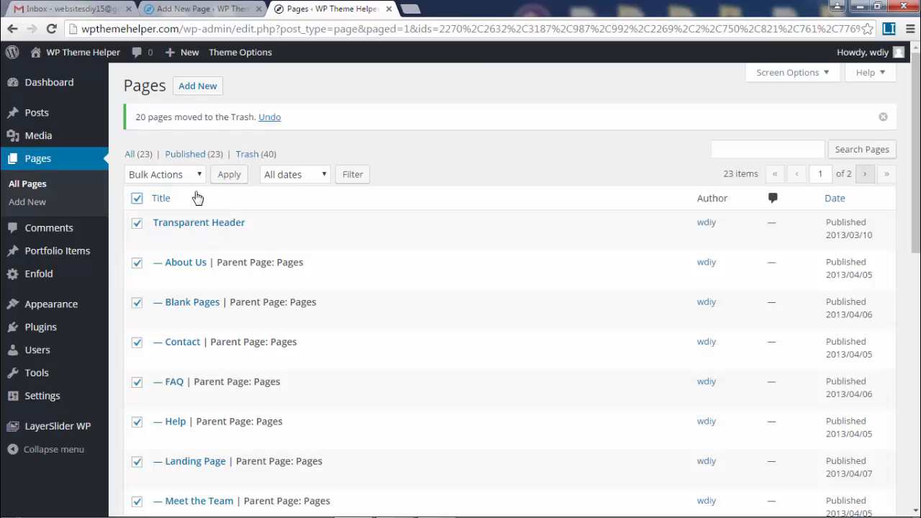
{"action": "left_click", "coordinate": [230, 177]}
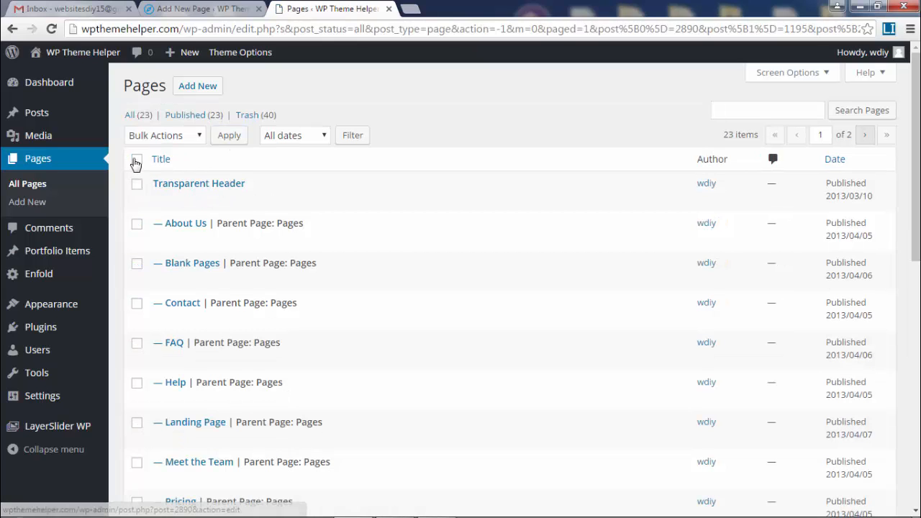
Trash the remaining 23 pages, including the last three, and show Trash (63).
{"action": "left_click", "coordinate": [137, 160]}
{"action": "left_click", "coordinate": [164, 135]}
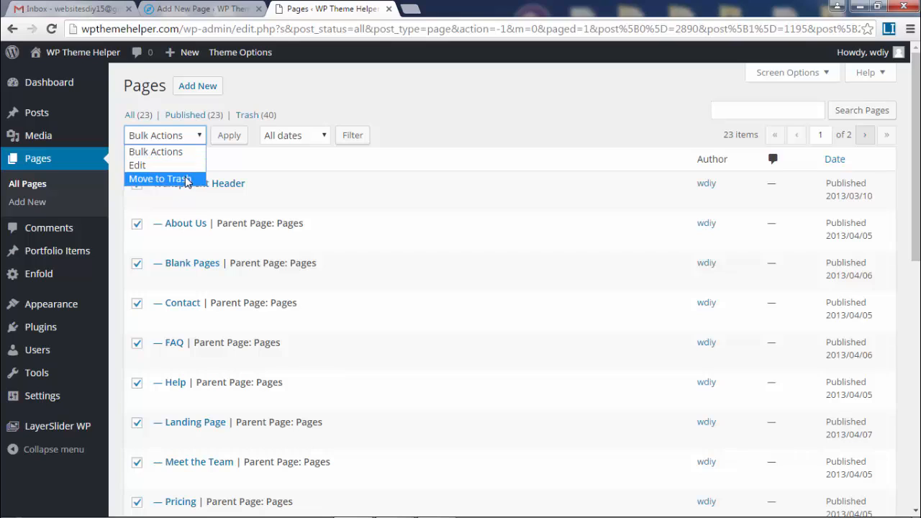
{"action": "left_click", "coordinate": [154, 179]}
{"action": "left_click", "coordinate": [228, 141]}
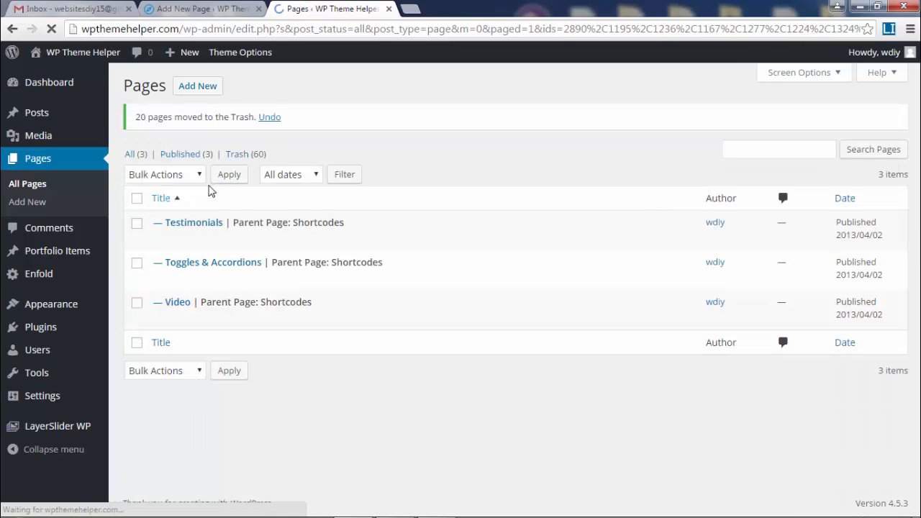
{"action": "left_click", "coordinate": [136, 200]}
{"action": "left_click", "coordinate": [158, 175]}
{"action": "left_click", "coordinate": [162, 216]}
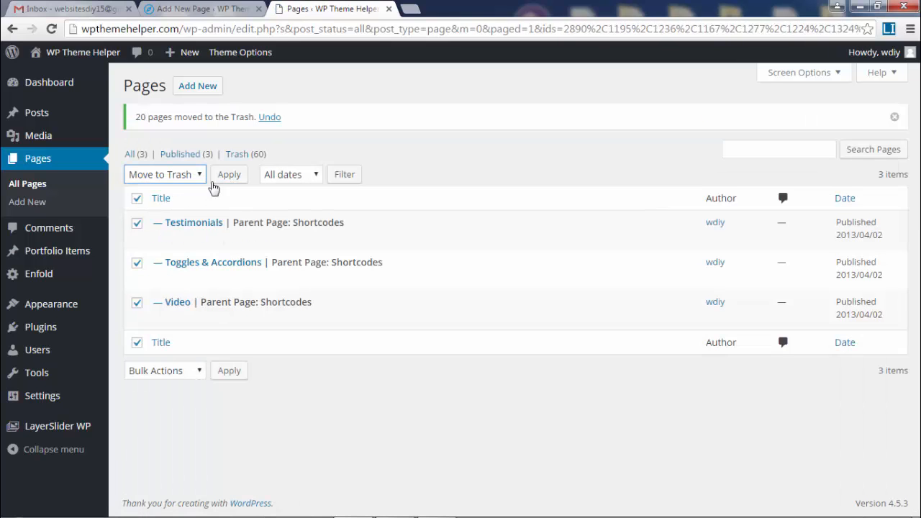
{"action": "left_click", "coordinate": [230, 177]}
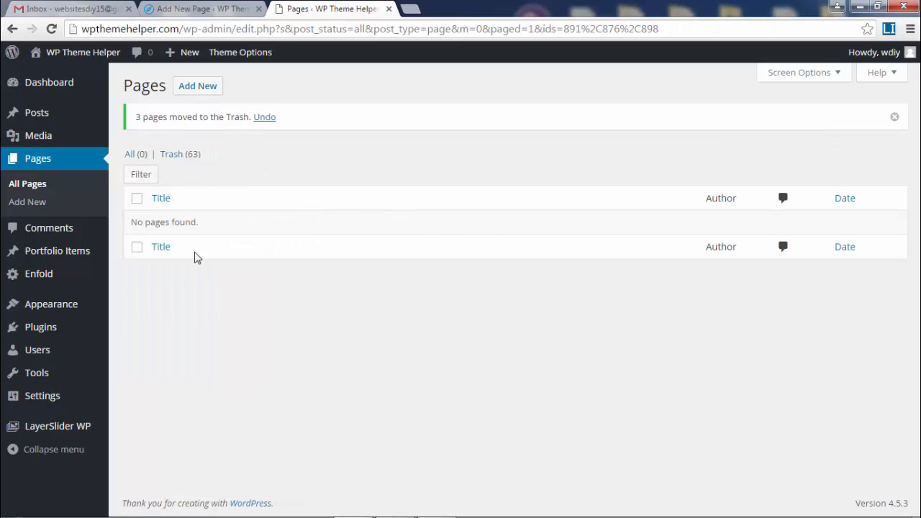
{"action": "left_click", "coordinate": [177, 157]}
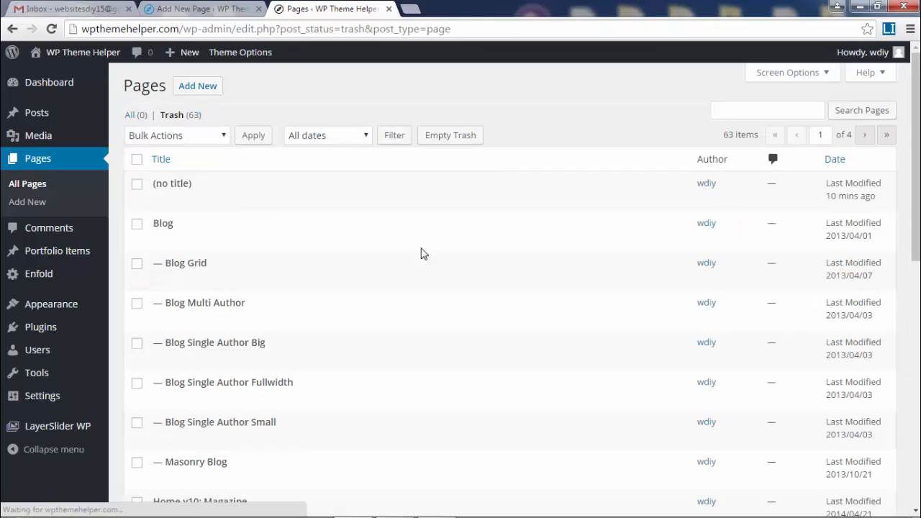
Review the 63 trashed pages, then empty the Trash to delete them permanently.
{"action": "left_click_drag", "start_coordinate": [515, 144], "coordinate": [411, 133]}
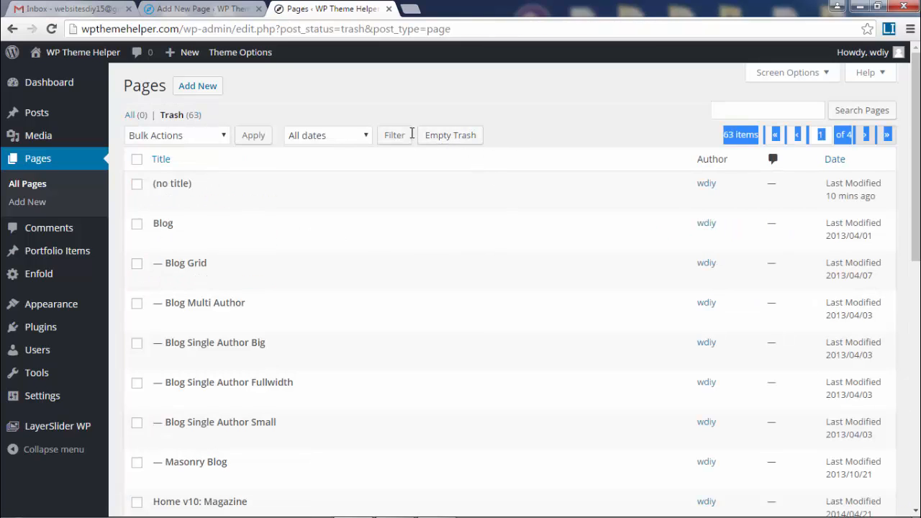
{"action": "left_click", "coordinate": [435, 85]}
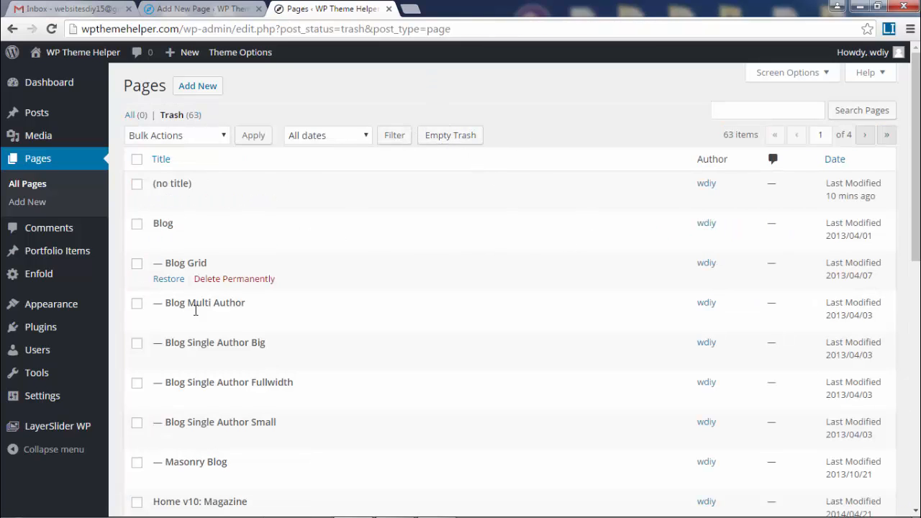
{"action": "scroll", "coordinate": [345, 320], "scroll_direction": "down", "scroll_amount": 2}
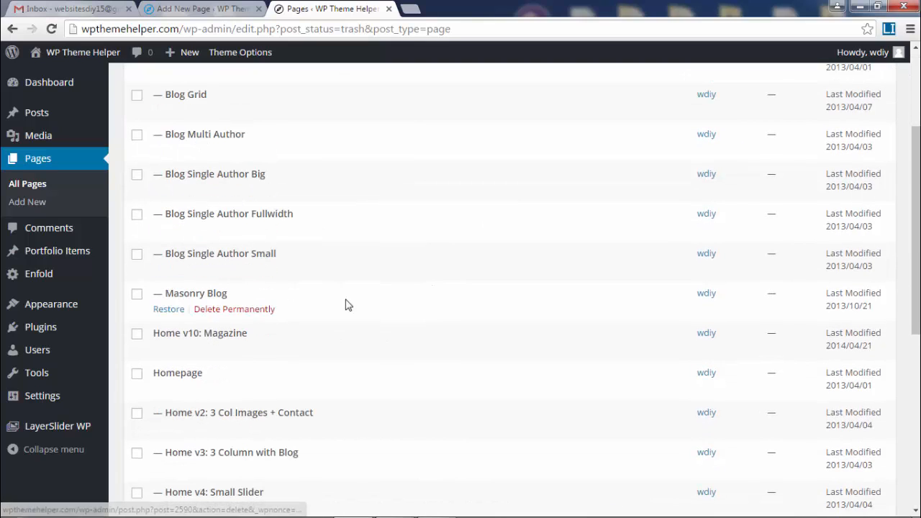
{"action": "scroll", "coordinate": [346, 302], "scroll_direction": "up", "scroll_amount": 2}
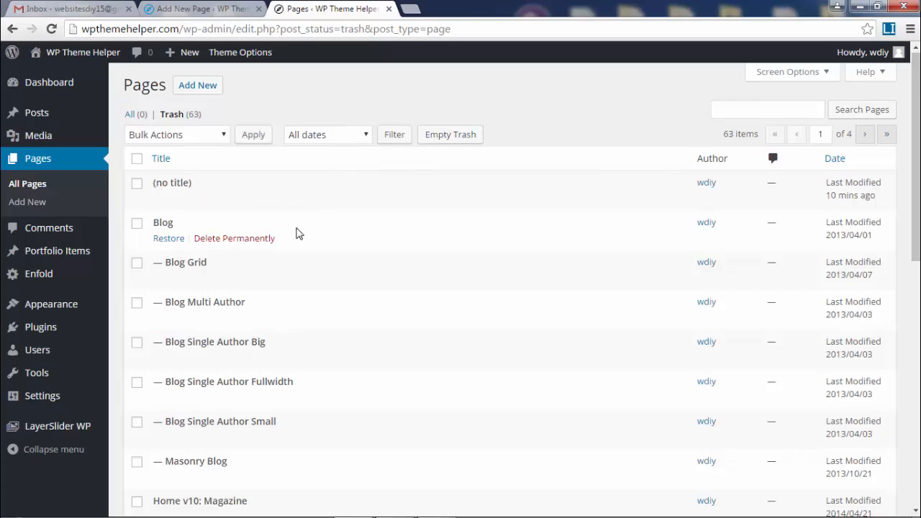
{"action": "scroll", "coordinate": [298, 233], "scroll_direction": "down", "scroll_amount": 1}
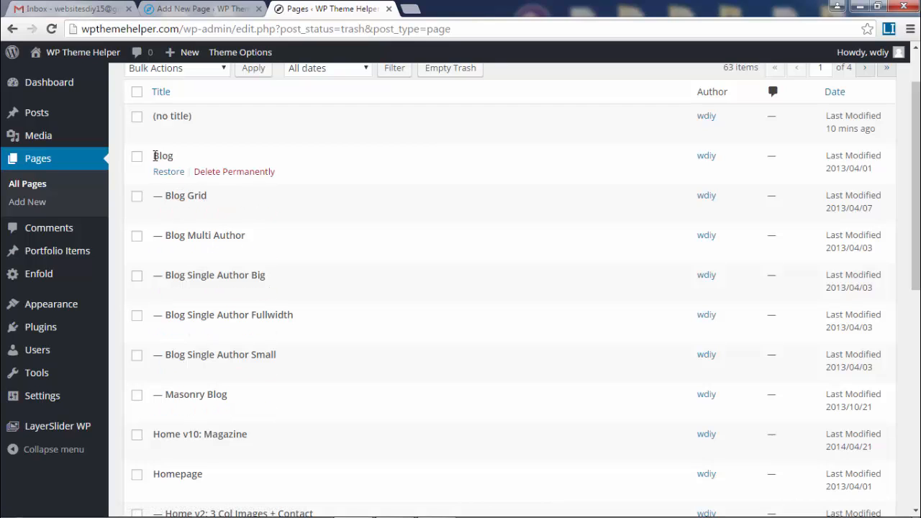
{"action": "scroll", "coordinate": [314, 366], "scroll_direction": "down", "scroll_amount": 2}
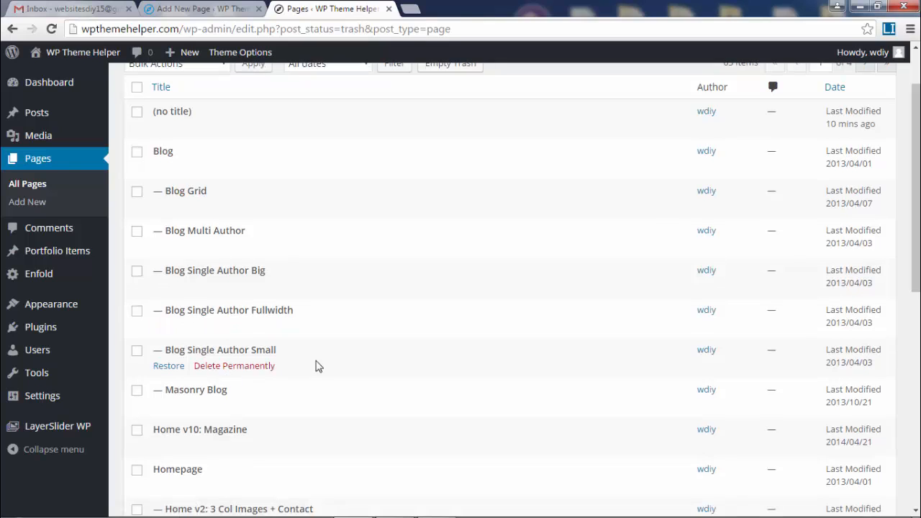
{"action": "scroll", "coordinate": [315, 357], "scroll_direction": "down", "scroll_amount": 4}
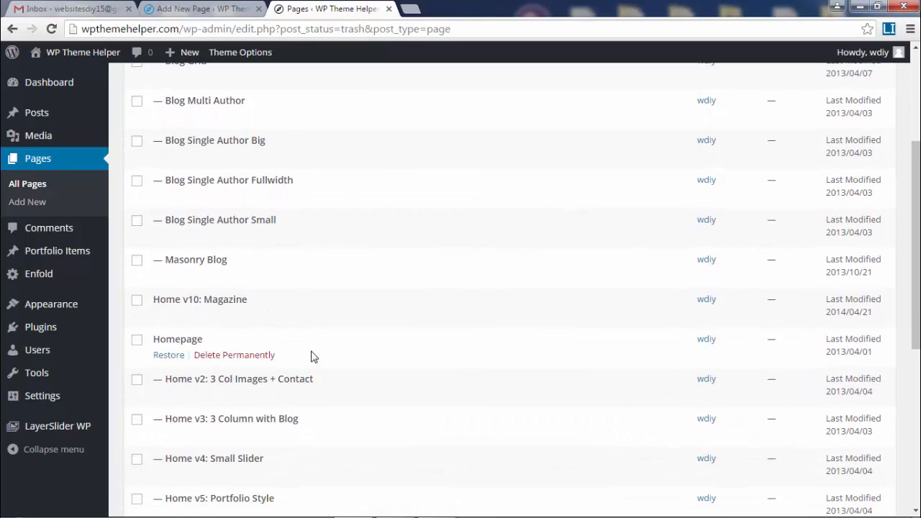
{"action": "scroll", "coordinate": [314, 358], "scroll_direction": "down", "scroll_amount": 1}
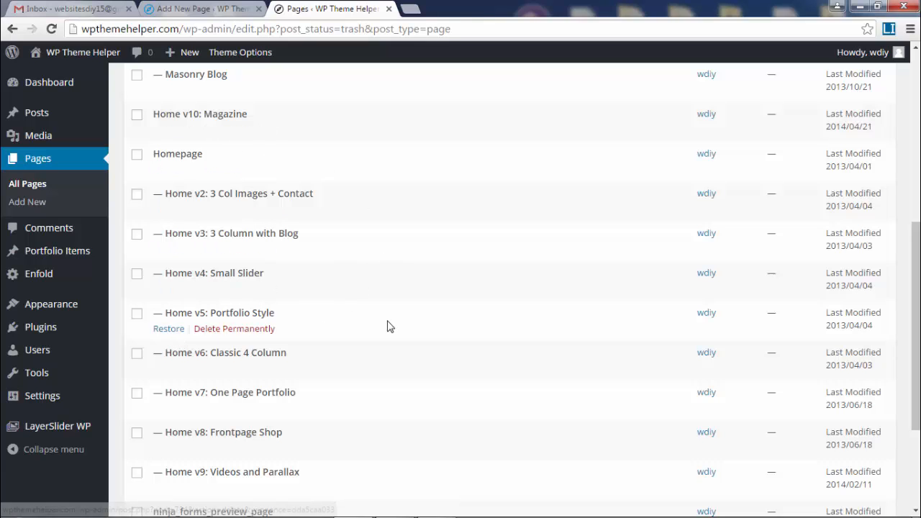
{"action": "scroll", "coordinate": [388, 324], "scroll_direction": "down", "scroll_amount": 3}
{"action": "scroll", "coordinate": [388, 326], "scroll_direction": "down", "scroll_amount": 1}
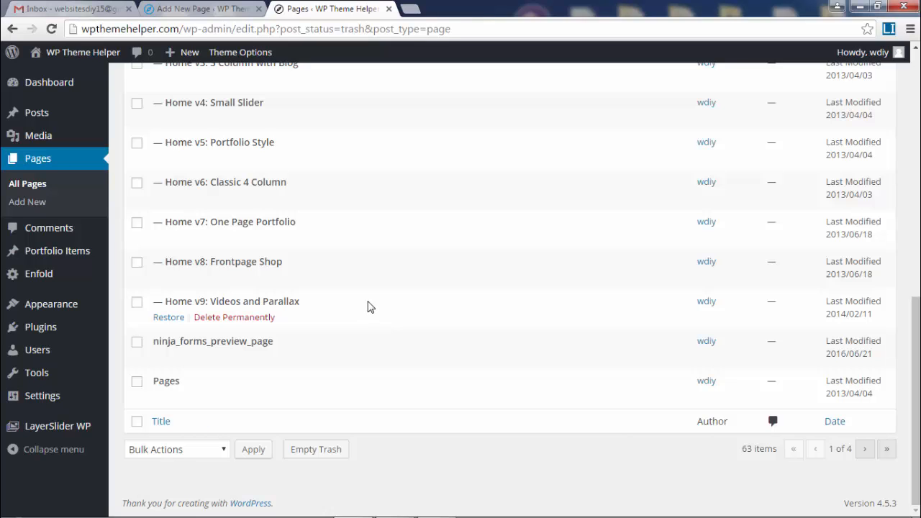
{"action": "scroll", "coordinate": [395, 367], "scroll_direction": "up", "scroll_amount": 8}
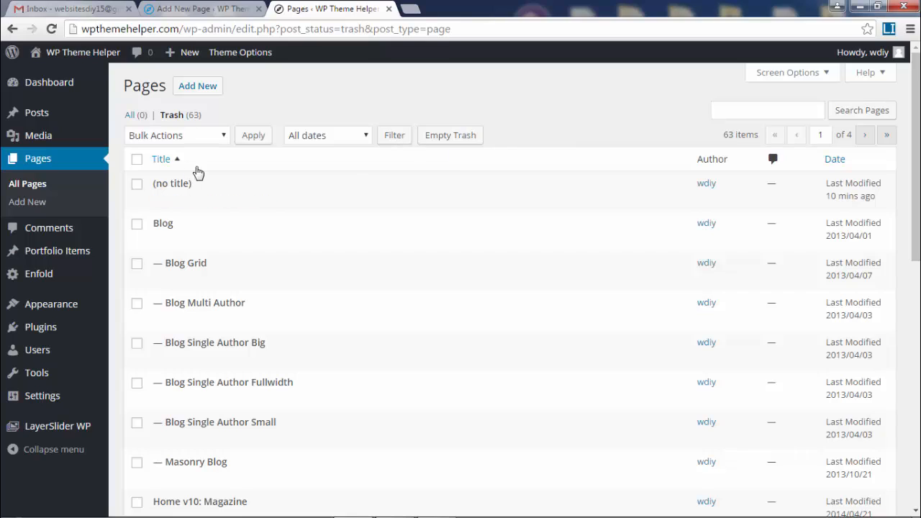
{"action": "left_click", "coordinate": [464, 137]}
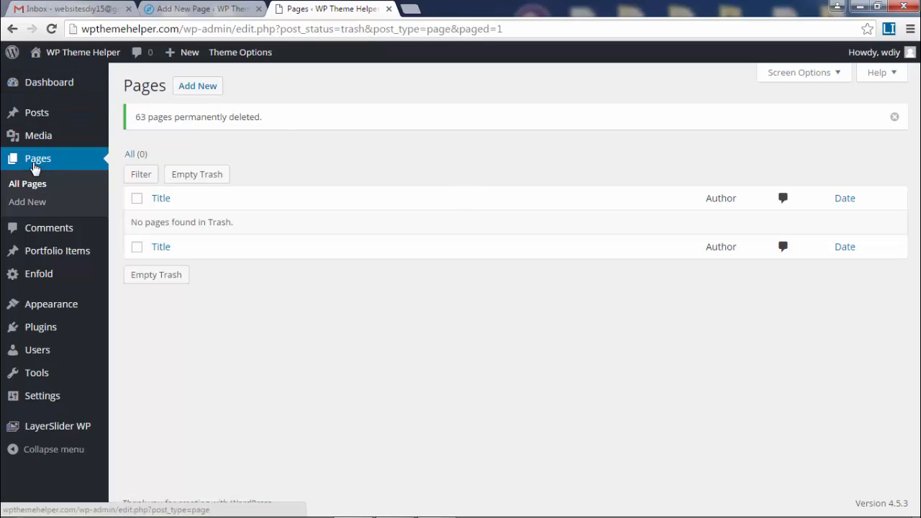
Open the live site in a new tab, confirm it shows a 404 page, and close it.
{"action": "mouse_move", "coordinate": [80, 58]}
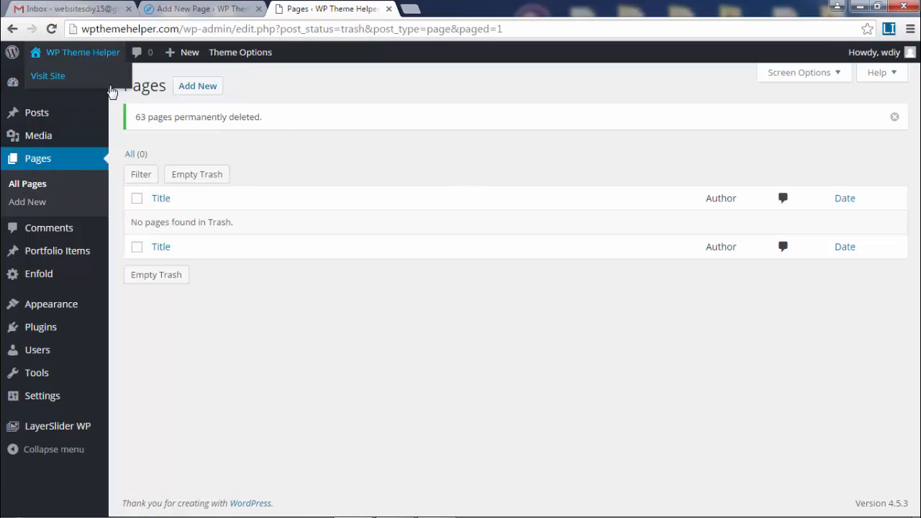
{"action": "middle_click", "coordinate": [49, 76]}
{"action": "left_click", "coordinate": [444, 9]}
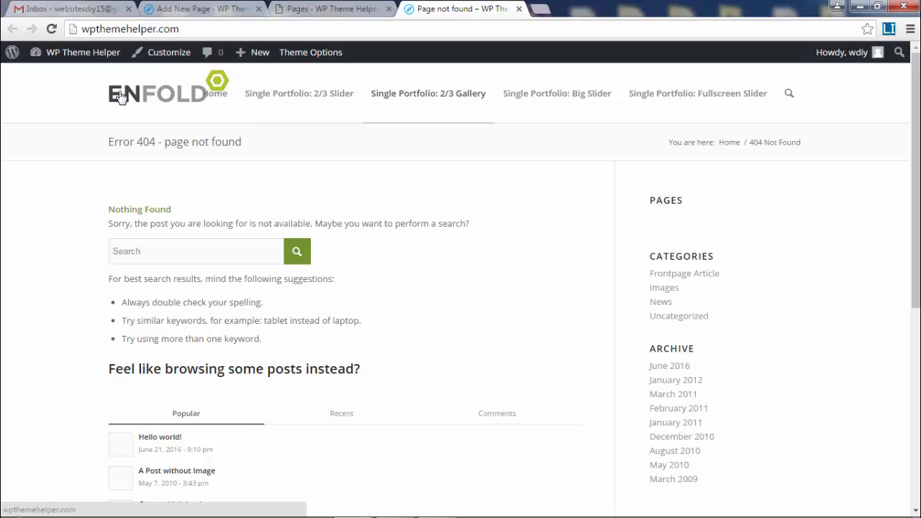
{"action": "scroll", "coordinate": [571, 330], "scroll_direction": "down", "scroll_amount": 1}
{"action": "scroll", "coordinate": [453, 389], "scroll_direction": "down", "scroll_amount": 3}
{"action": "scroll", "coordinate": [453, 389], "scroll_direction": "up", "scroll_amount": 3}
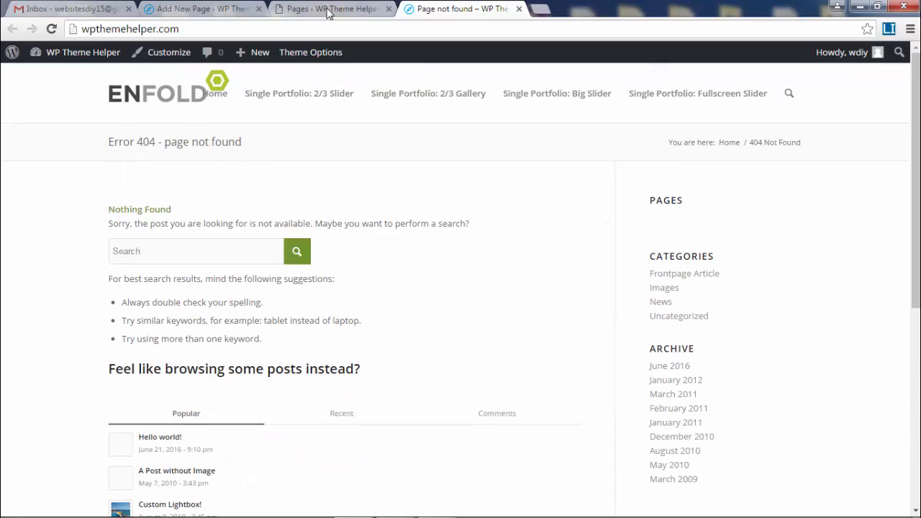
{"action": "left_click", "coordinate": [518, 10]}
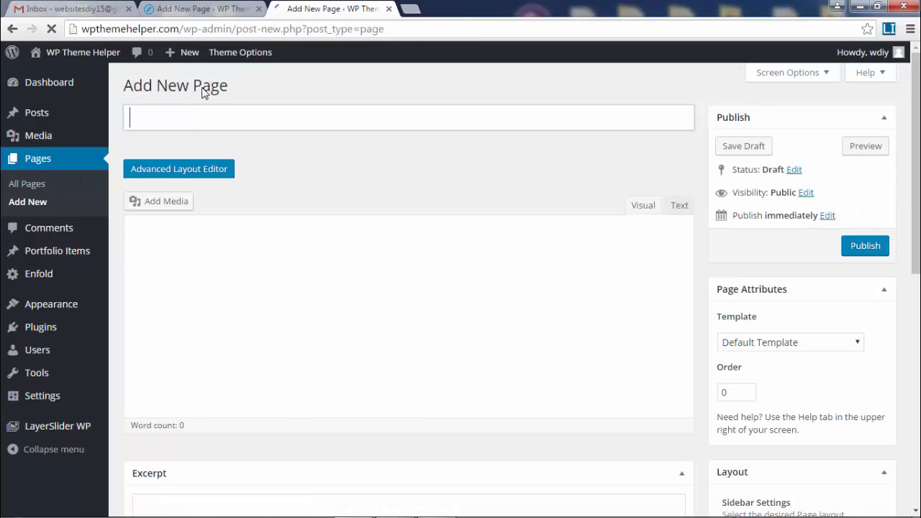
Title the new page 'Home' and publish it.
{"action": "left_click", "coordinate": [221, 117]}
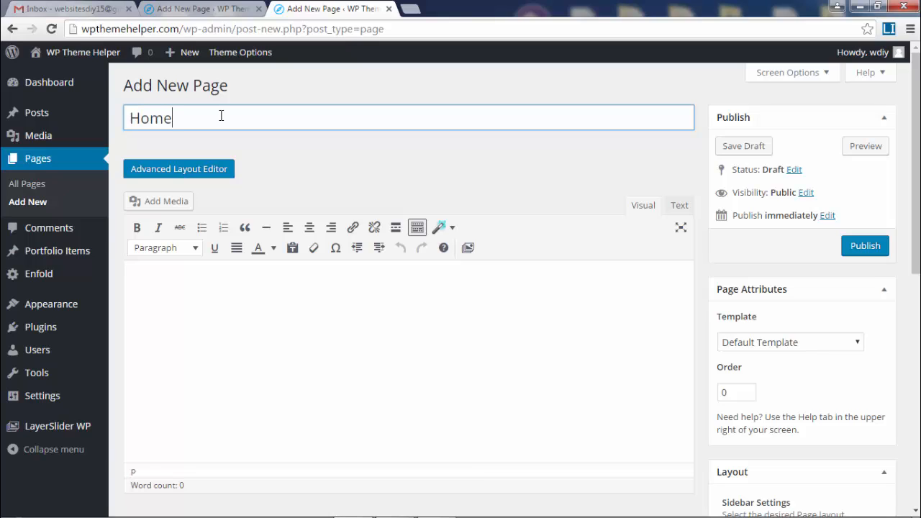
{"action": "left_click", "coordinate": [528, 178]}
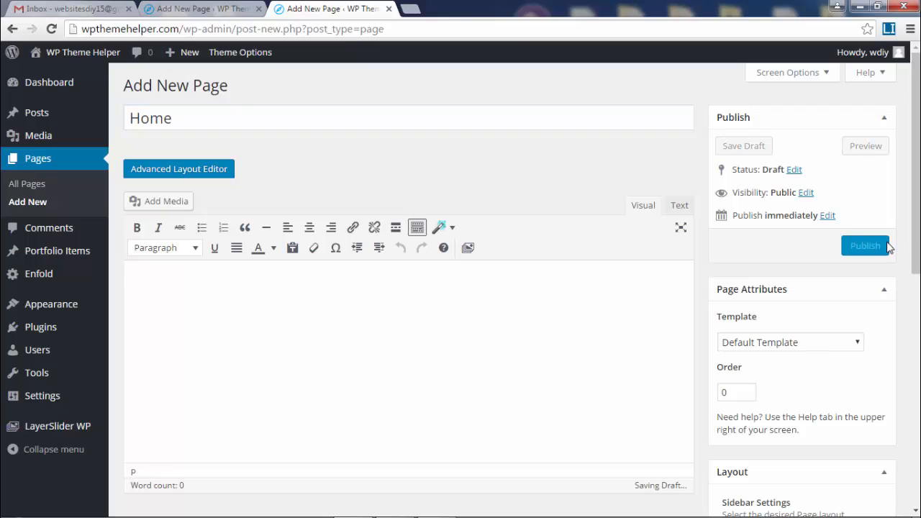
{"action": "left_click", "coordinate": [866, 252]}
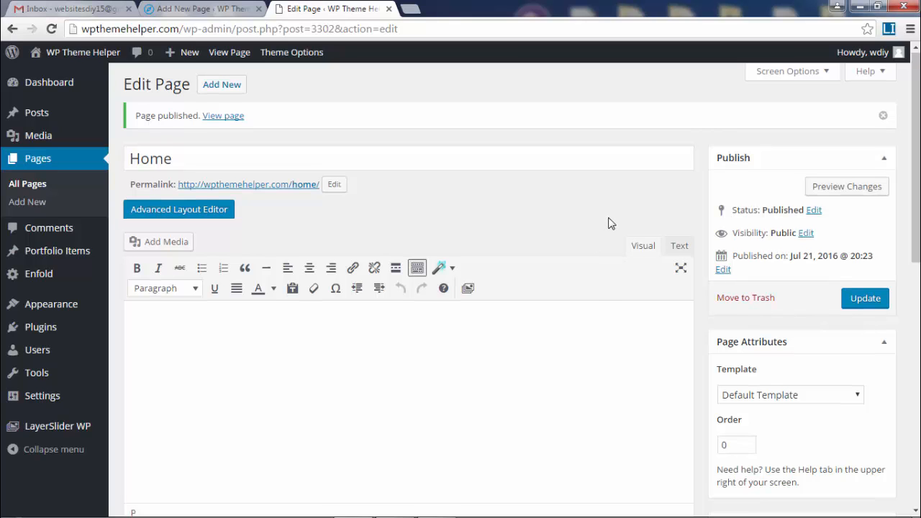
Load the Transparent Header - Homepage template in the Advanced Layout Editor and update the page.
{"action": "scroll", "coordinate": [608, 224], "scroll_direction": "down", "scroll_amount": 2}
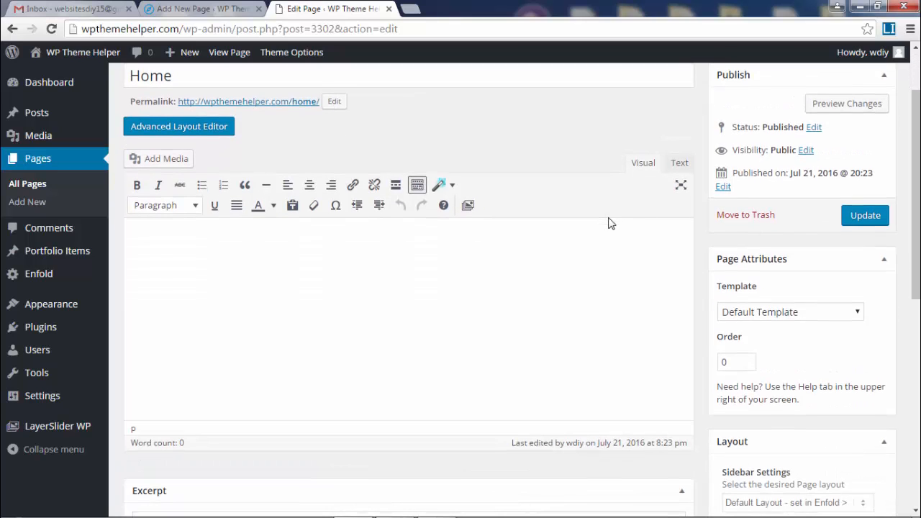
{"action": "left_click", "coordinate": [181, 128]}
{"action": "scroll", "coordinate": [602, 197], "scroll_direction": "down", "scroll_amount": 3}
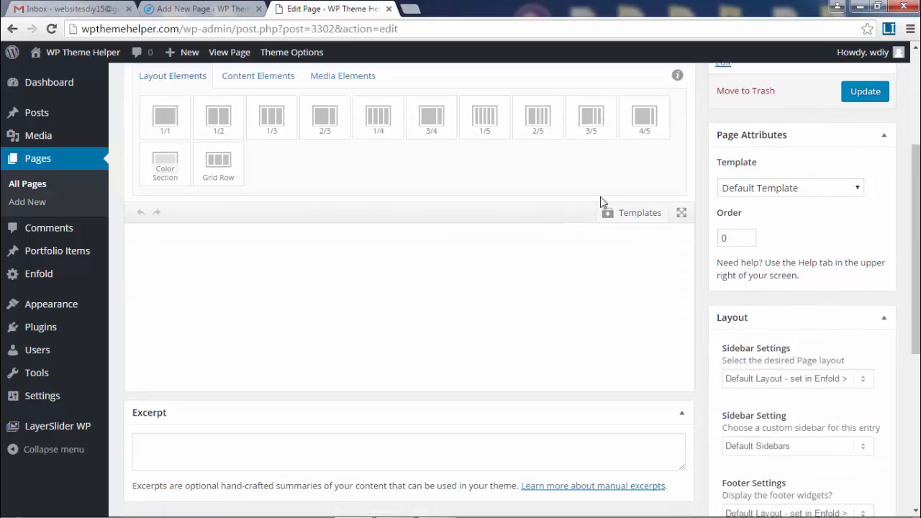
{"action": "left_click", "coordinate": [608, 172]}
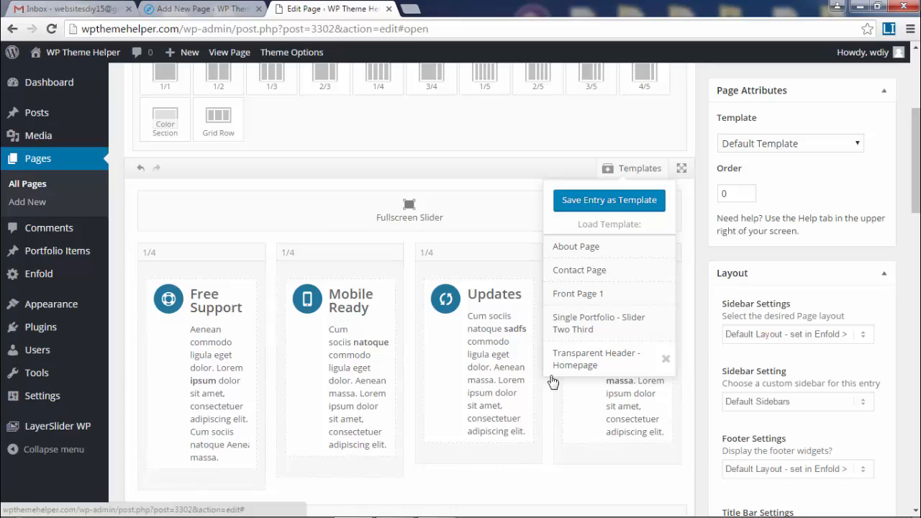
{"action": "scroll", "coordinate": [434, 252], "scroll_direction": "up", "scroll_amount": 2}
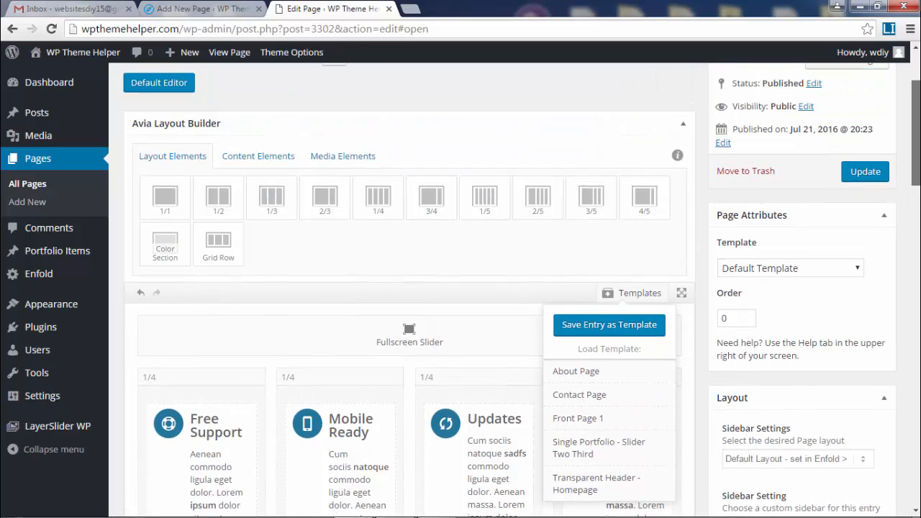
{"action": "left_click", "coordinate": [865, 184]}
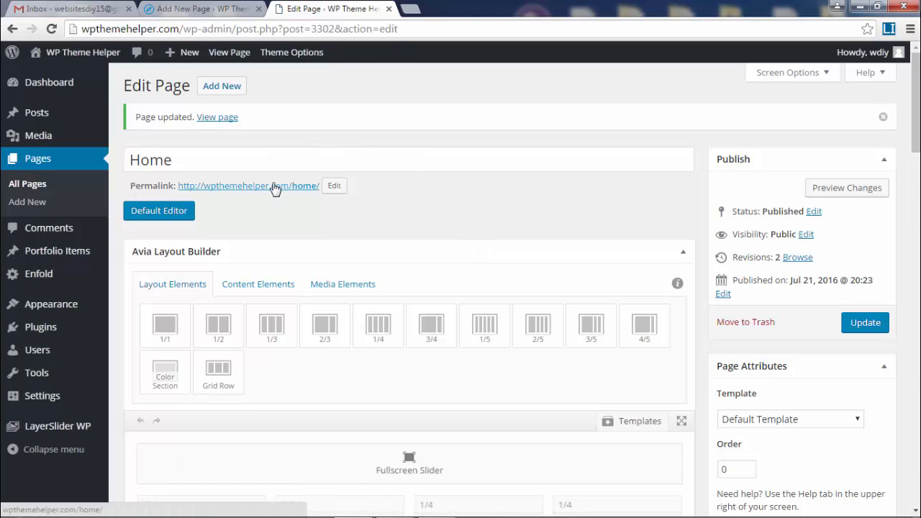
View the Home permalink in a new tab, scroll its slider and feature columns, then return.
{"action": "right_click", "coordinate": [275, 188]}
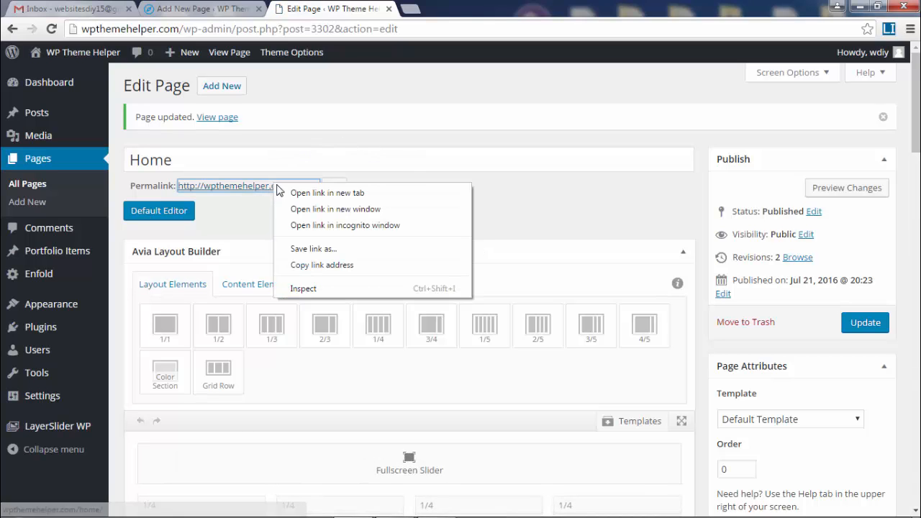
{"action": "left_click", "coordinate": [329, 133]}
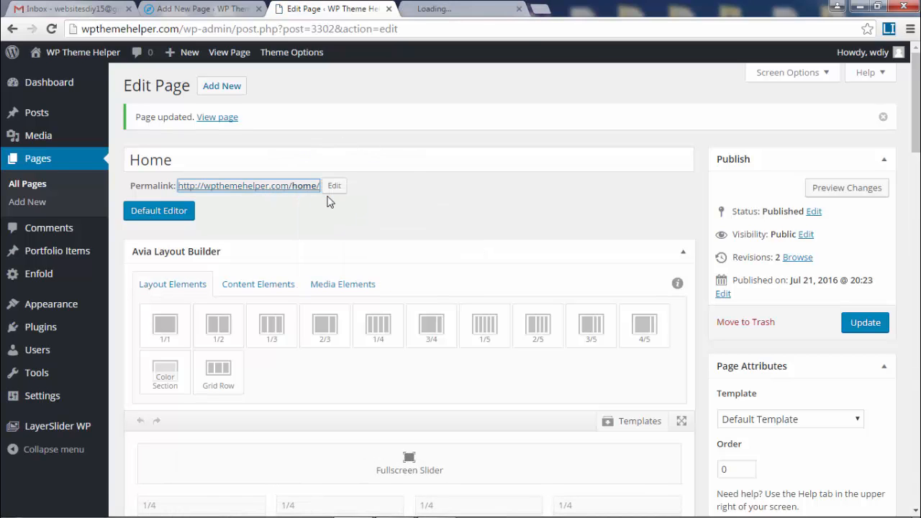
{"action": "left_click", "coordinate": [465, 10]}
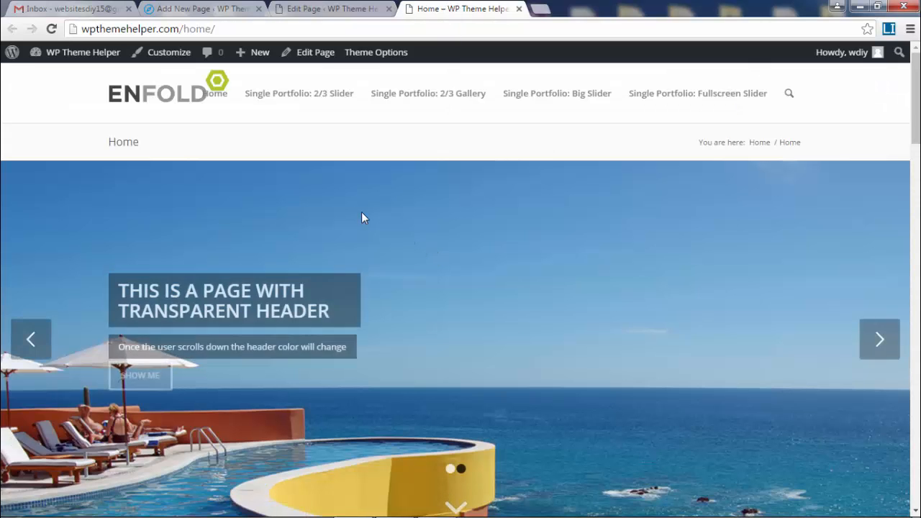
{"action": "scroll", "coordinate": [917, 119], "scroll_direction": "down", "scroll_amount": 2}
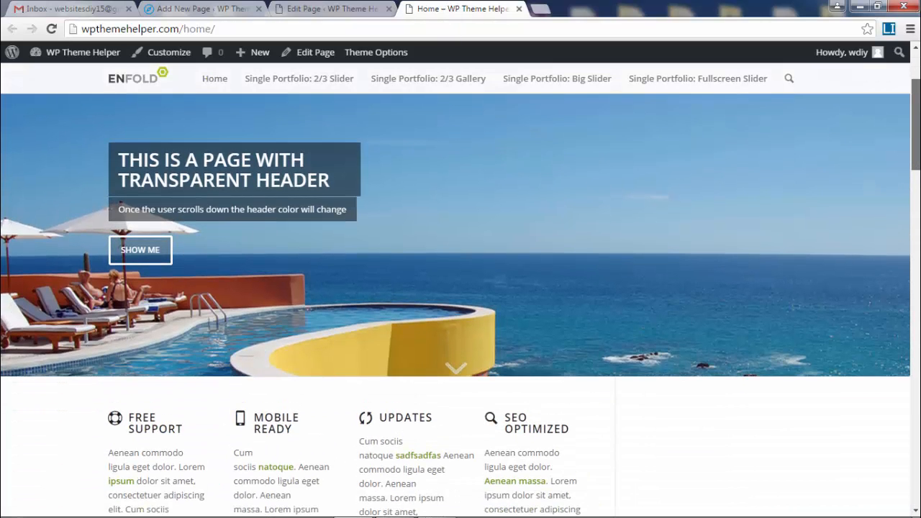
{"action": "scroll", "coordinate": [908, 138], "scroll_direction": "down", "scroll_amount": 3}
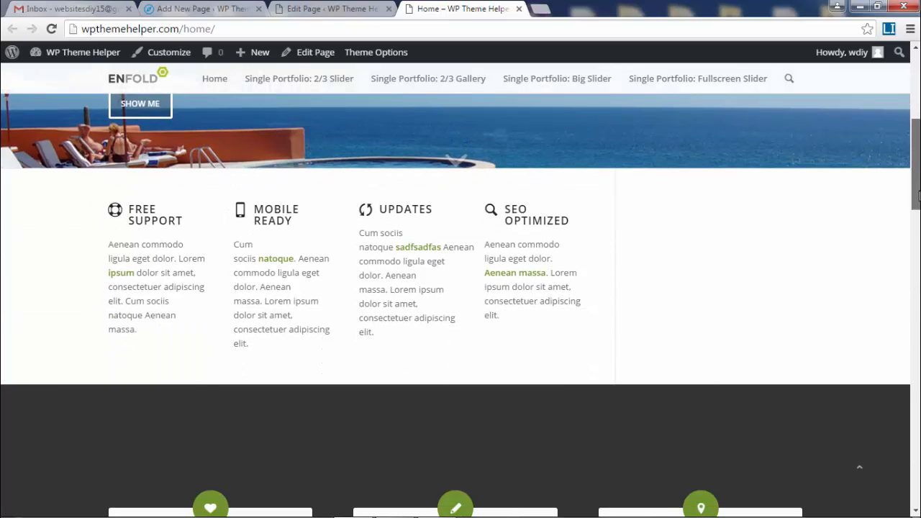
{"action": "left_click_drag", "start_coordinate": [920, 196], "coordinate": [914, 245]}
{"action": "left_click", "coordinate": [327, 7]}
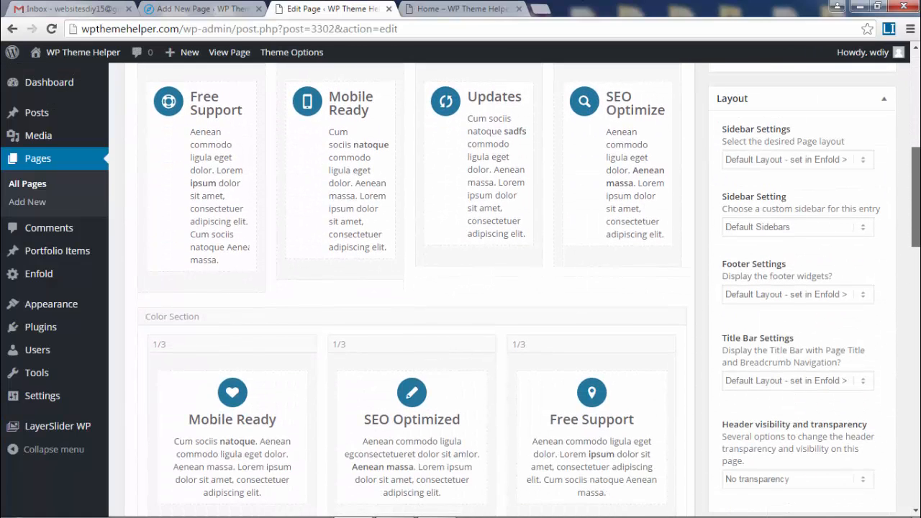
Set the Home page's header visibility to Transparent Header.
{"action": "scroll", "coordinate": [786, 93], "scroll_direction": "down", "scroll_amount": 1}
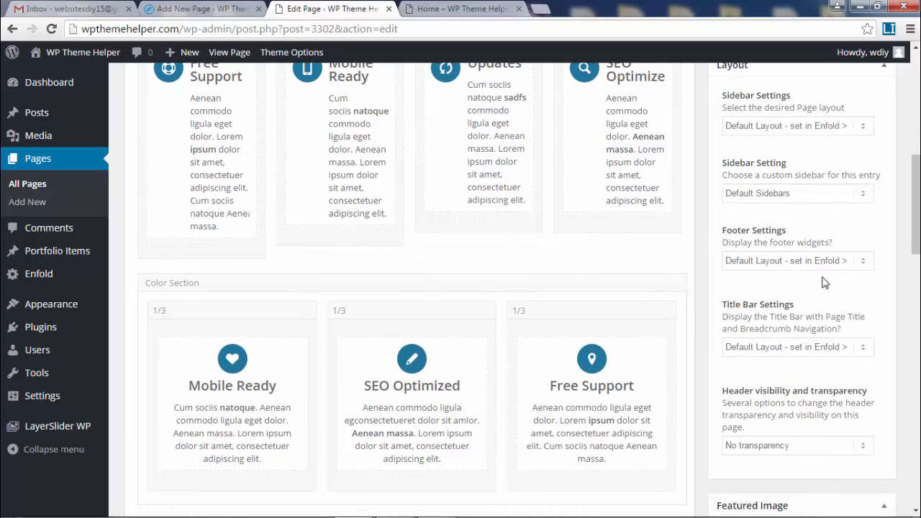
{"action": "scroll", "coordinate": [824, 282], "scroll_direction": "up", "scroll_amount": 1}
{"action": "scroll", "coordinate": [871, 246], "scroll_direction": "down", "scroll_amount": 2}
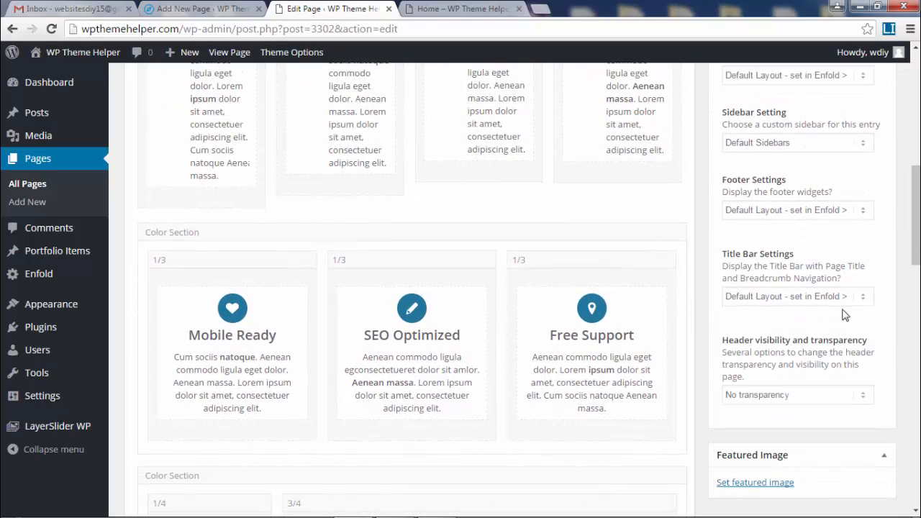
{"action": "scroll", "coordinate": [845, 315], "scroll_direction": "down", "scroll_amount": 1}
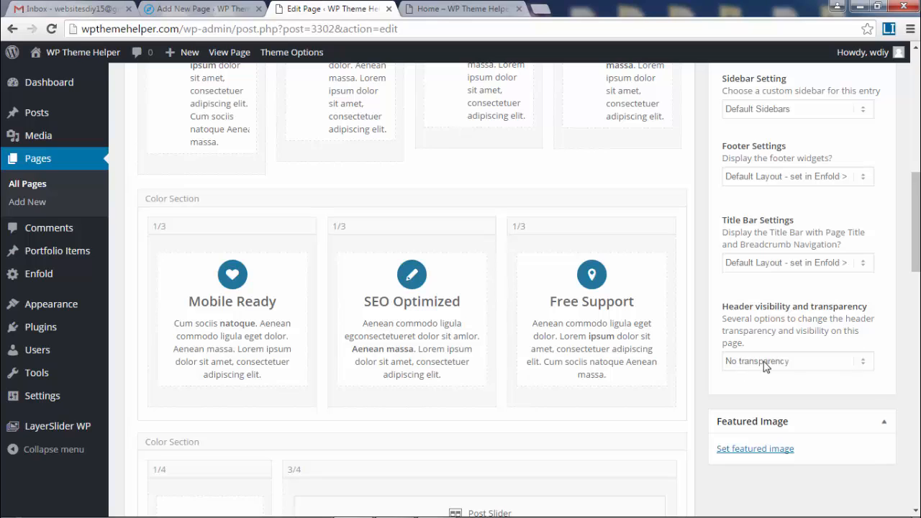
{"action": "left_click", "coordinate": [799, 361]}
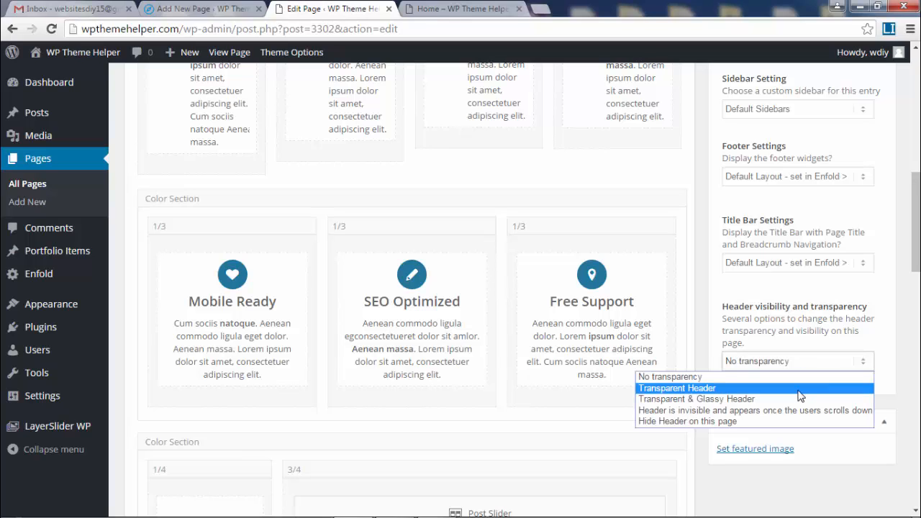
{"action": "left_click", "coordinate": [800, 389]}
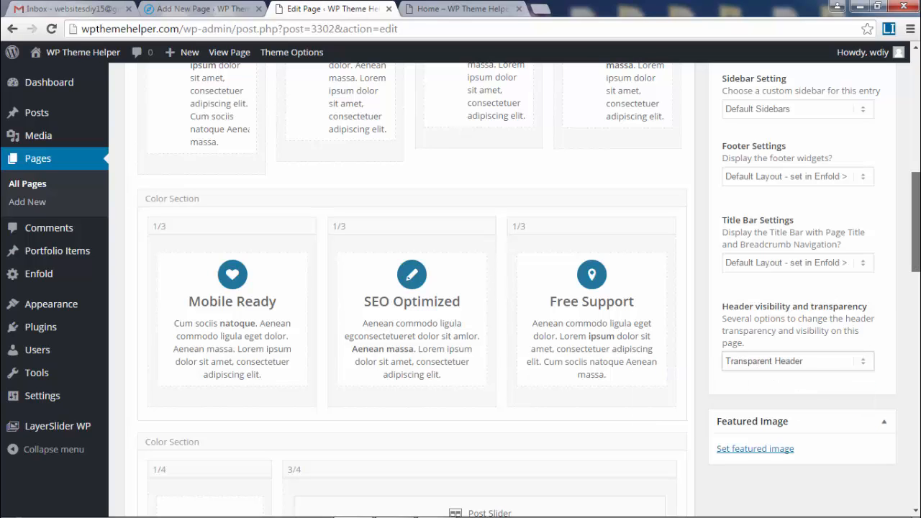
Check the live Home page, then set Title Bar Settings to 'Hide both'.
{"action": "scroll", "coordinate": [916, 215], "scroll_direction": "up", "scroll_amount": 1}
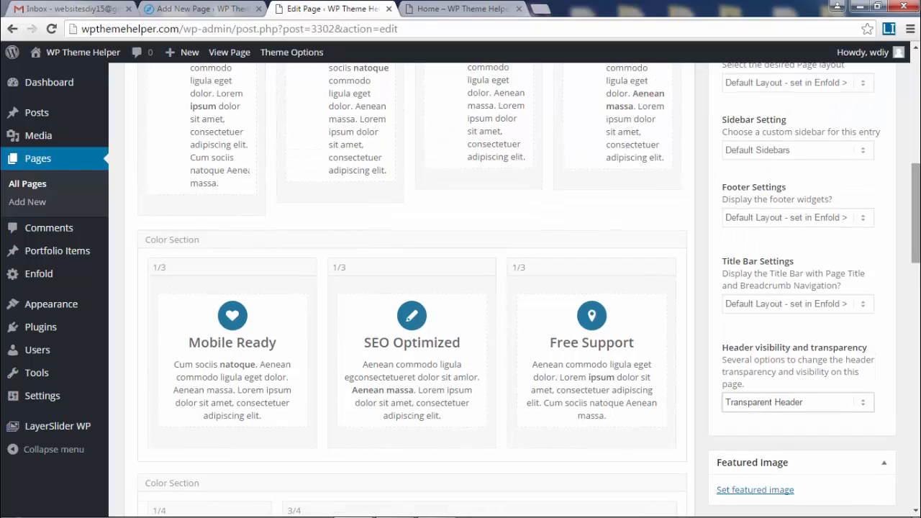
{"action": "left_click", "coordinate": [492, 6]}
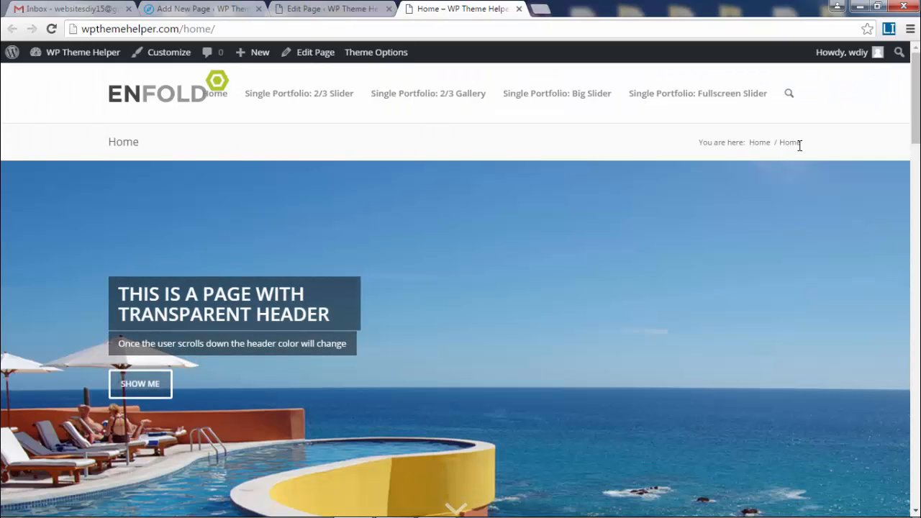
{"action": "left_click", "coordinate": [338, 8]}
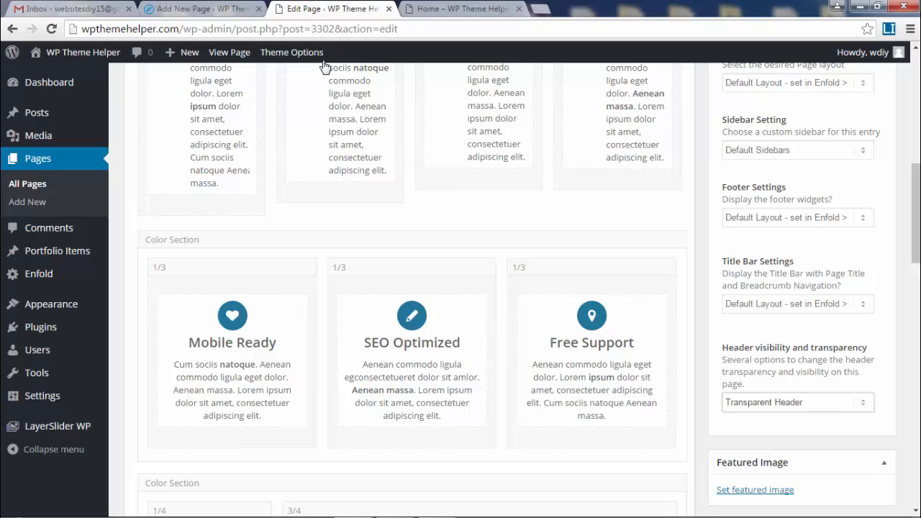
{"action": "left_click", "coordinate": [786, 303]}
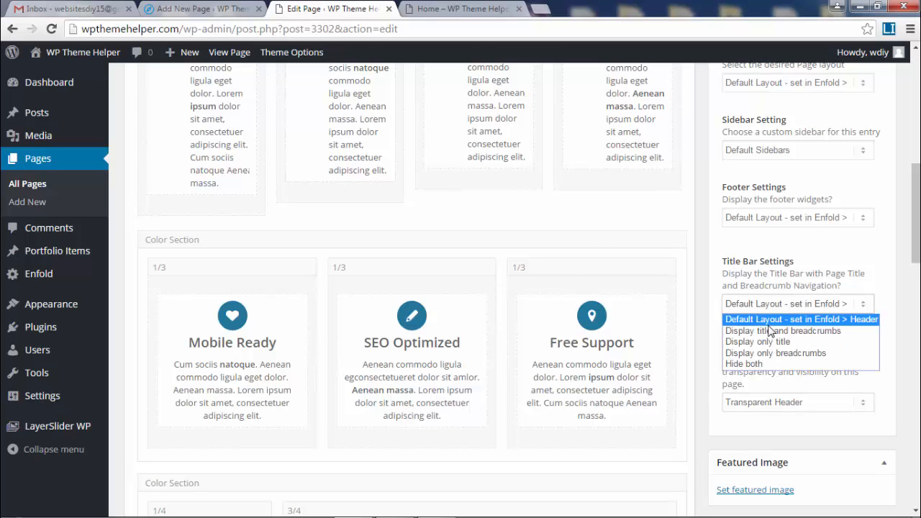
{"action": "left_click", "coordinate": [769, 368]}
{"action": "left_click", "coordinate": [496, 7]}
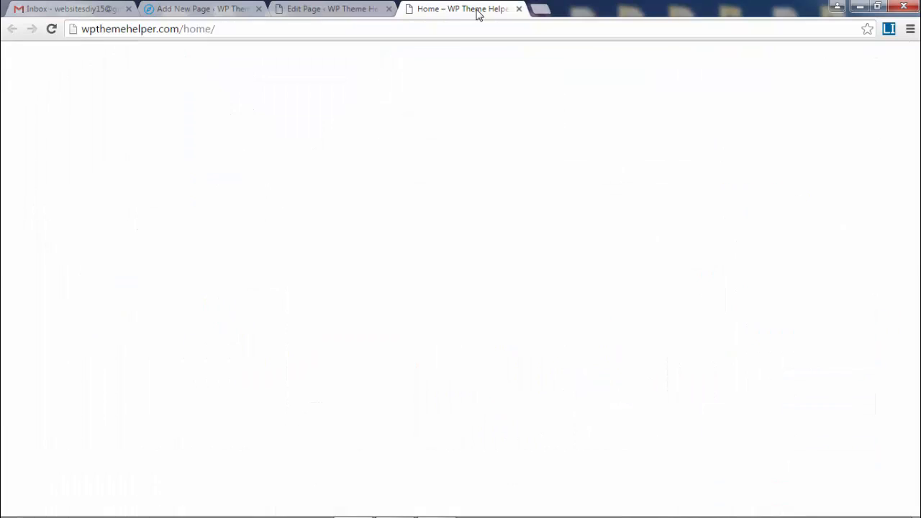
Set Title Bar Settings to 'Hide both' and update the Home page.
{"action": "left_click_drag", "start_coordinate": [108, 144], "coordinate": [180, 141]}
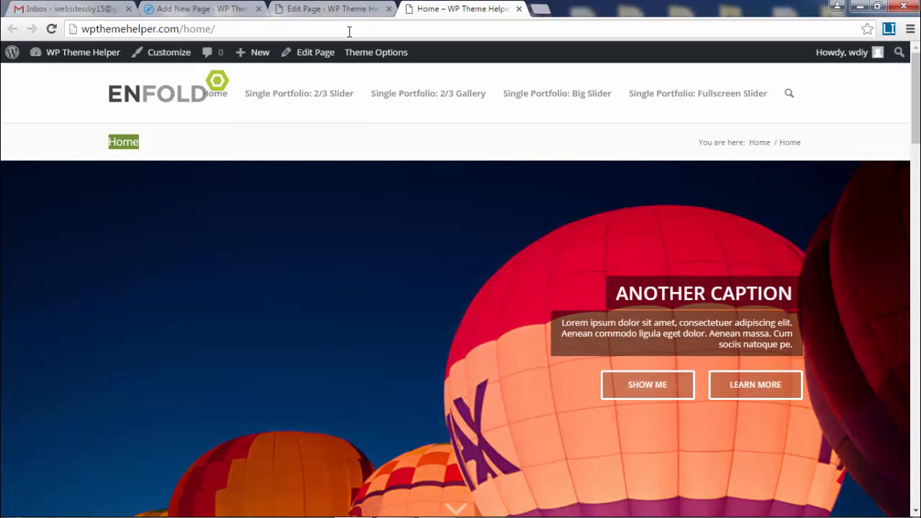
{"action": "left_click", "coordinate": [337, 9]}
{"action": "left_click", "coordinate": [782, 310]}
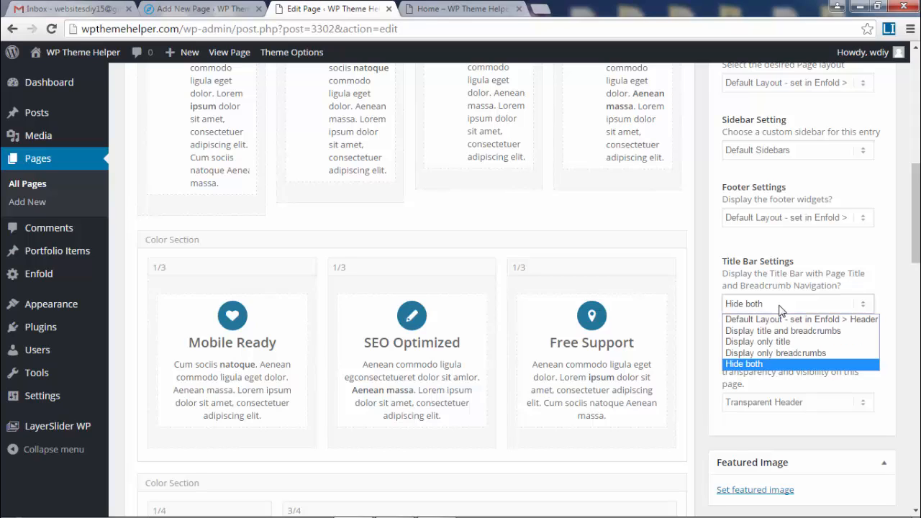
{"action": "left_click", "coordinate": [780, 365]}
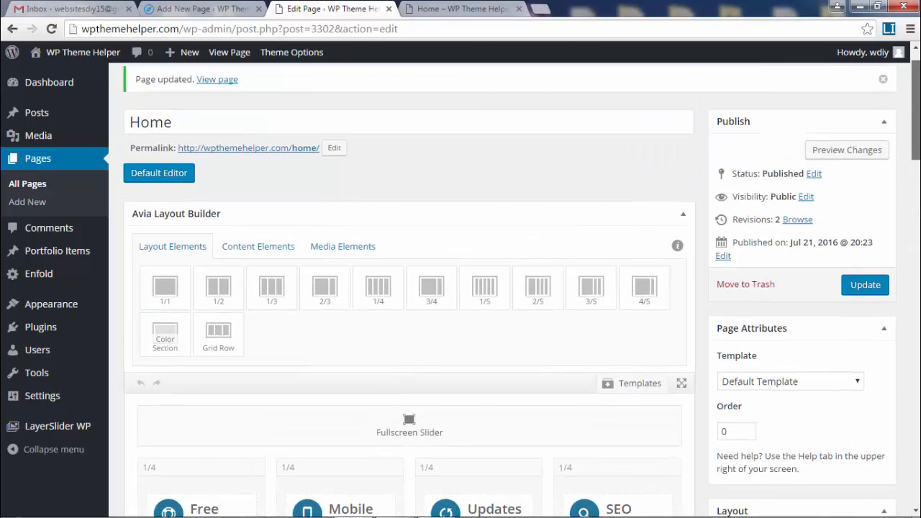
{"action": "scroll", "coordinate": [865, 302], "scroll_direction": "up", "scroll_amount": 1}
{"action": "left_click", "coordinate": [865, 324]}
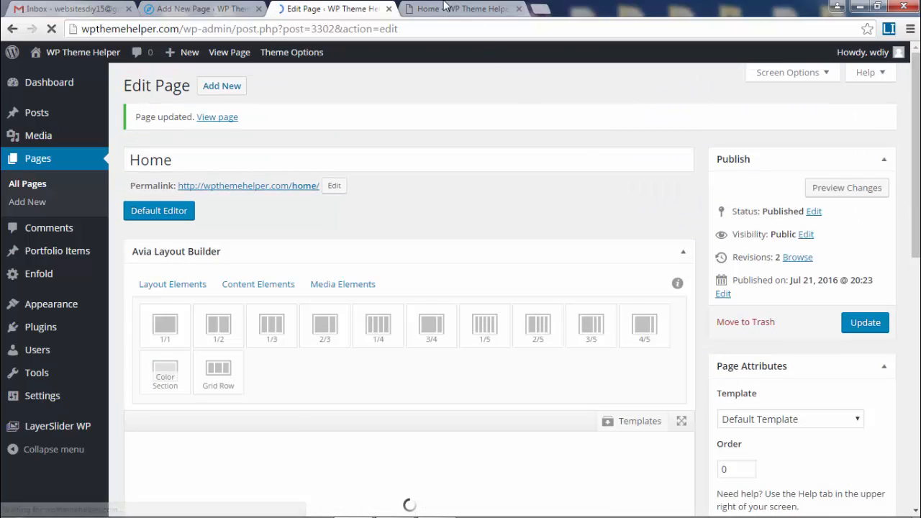
Reload the live Home page and confirm the slider sits under the transparent header.
{"action": "left_click", "coordinate": [449, 9]}
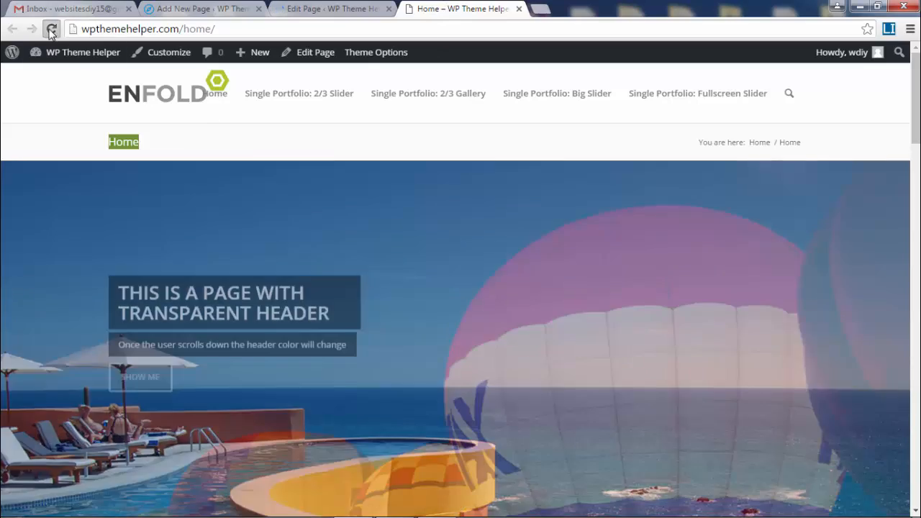
{"action": "left_click", "coordinate": [50, 30]}
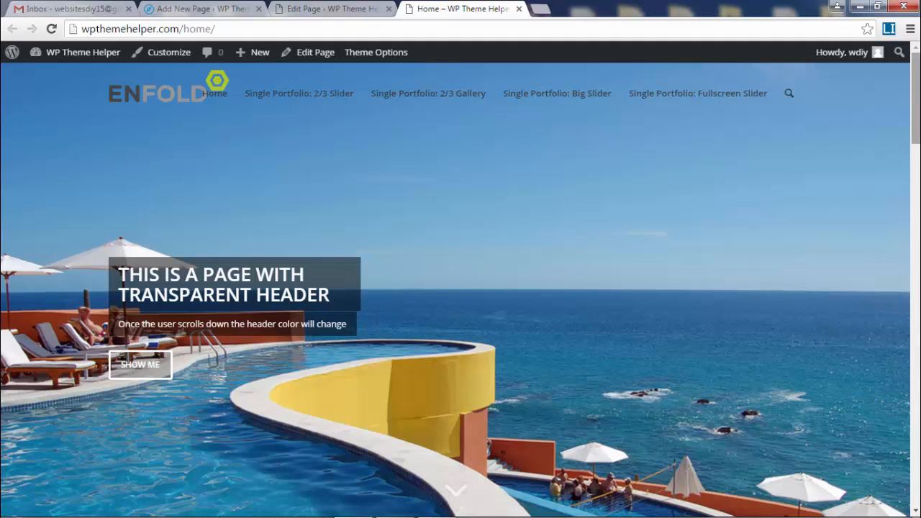
{"action": "scroll", "coordinate": [783, 211], "scroll_direction": "down", "scroll_amount": 6}
{"action": "scroll", "coordinate": [784, 211], "scroll_direction": "up", "scroll_amount": 8}
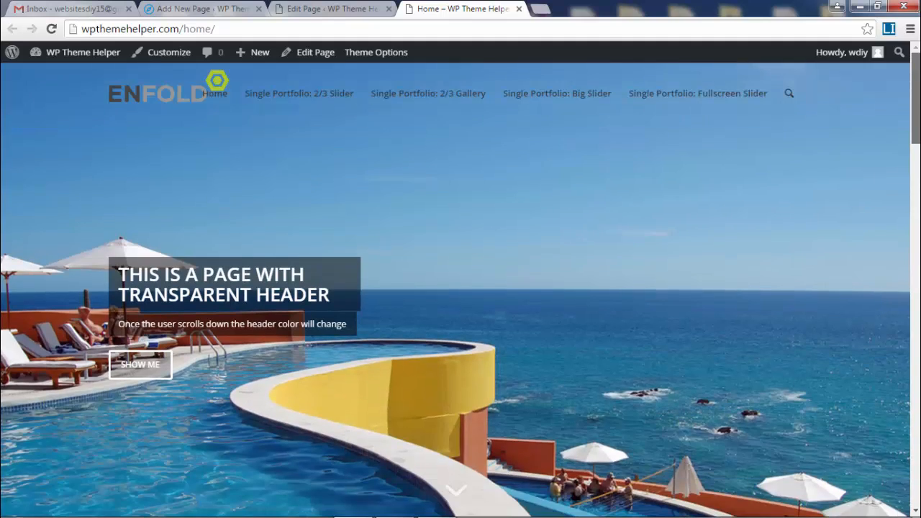
{"action": "scroll", "coordinate": [916, 221], "scroll_direction": "down", "scroll_amount": 8}
{"action": "left_click_drag", "start_coordinate": [916, 221], "coordinate": [916, 145]}
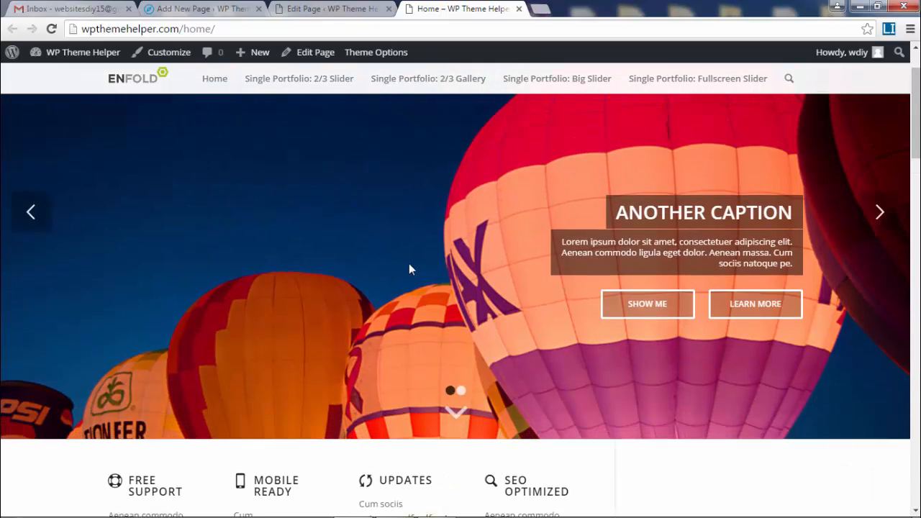
{"action": "scroll", "coordinate": [409, 263], "scroll_direction": "up", "scroll_amount": 1}
{"action": "scroll", "coordinate": [408, 264], "scroll_direction": "down", "scroll_amount": 3}
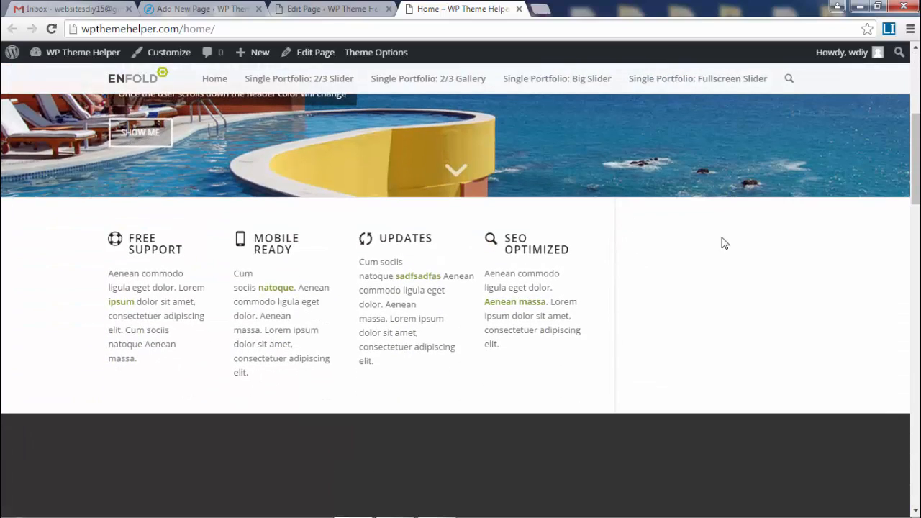
{"action": "left_click_drag", "start_coordinate": [916, 203], "coordinate": [915, 122]}
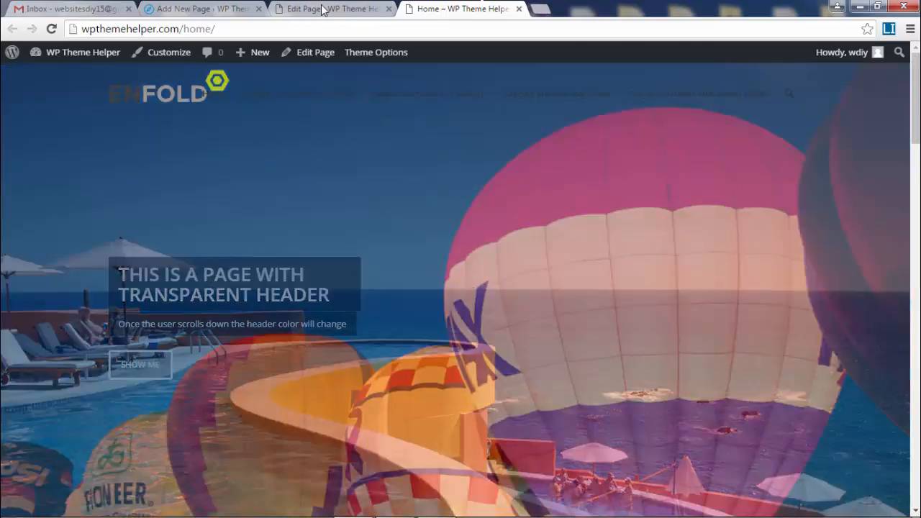
Set the Home page's Sidebar Settings to 'No Sidebar' and update the page.
{"action": "left_click", "coordinate": [328, 8]}
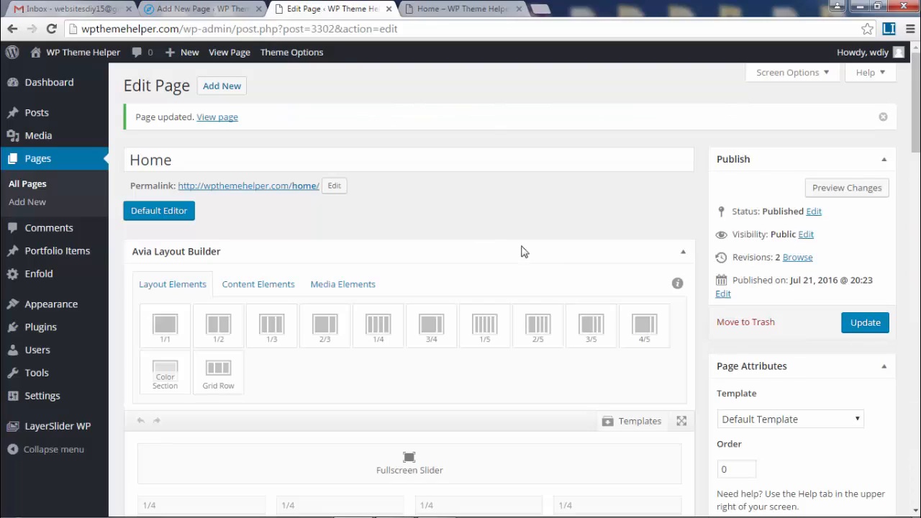
{"action": "scroll", "coordinate": [655, 258], "scroll_direction": "down", "scroll_amount": 1}
{"action": "scroll", "coordinate": [656, 258], "scroll_direction": "down", "scroll_amount": 5}
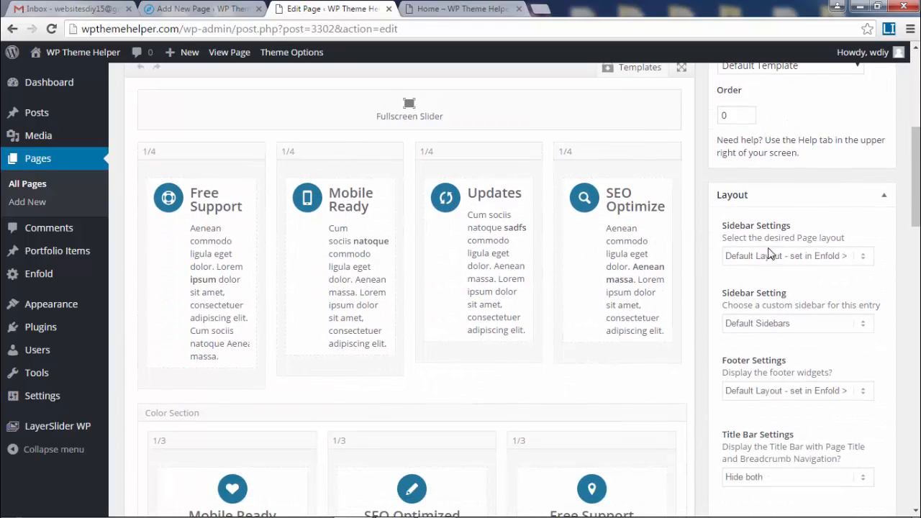
{"action": "left_click", "coordinate": [751, 283]}
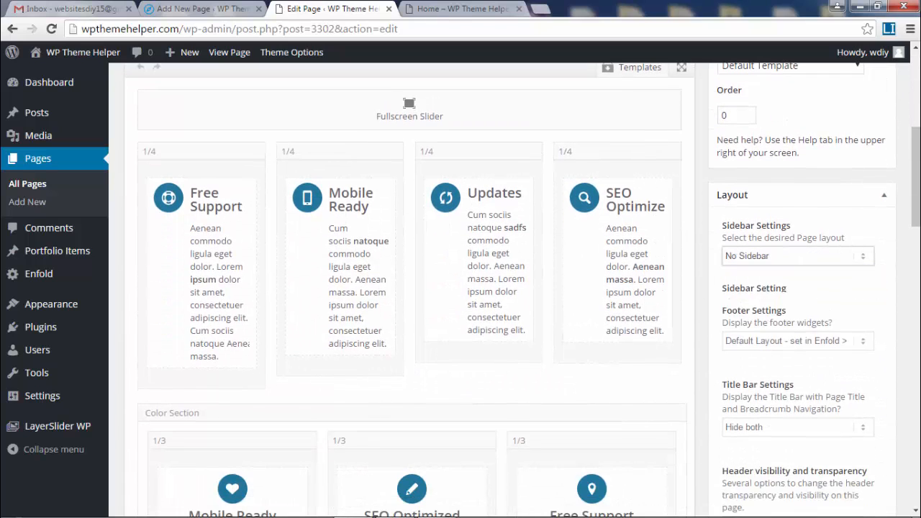
{"action": "scroll", "coordinate": [822, 357], "scroll_direction": "up", "scroll_amount": 5}
{"action": "left_click", "coordinate": [867, 323]}
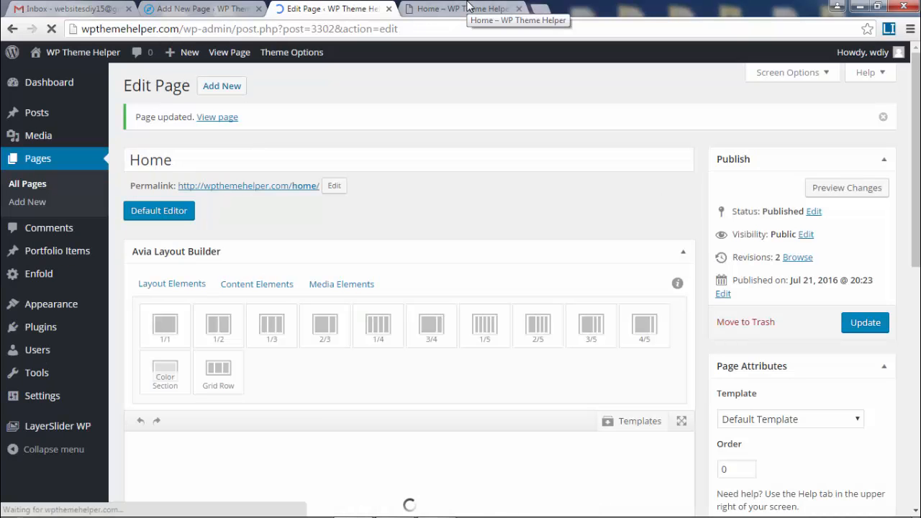
Reload the live Home page and scroll to check the full-width sections.
{"action": "left_click", "coordinate": [468, 8]}
{"action": "key", "text": "F5"}
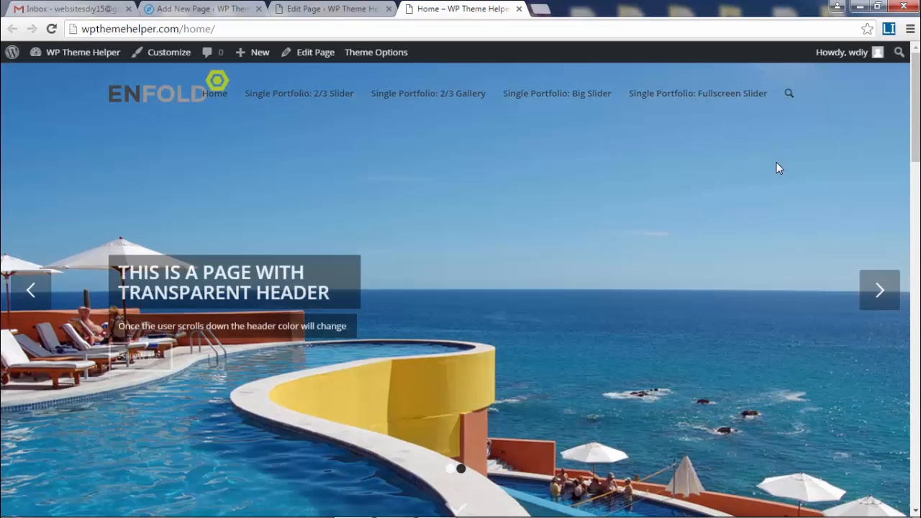
{"action": "scroll", "coordinate": [735, 193], "scroll_direction": "down", "scroll_amount": 3}
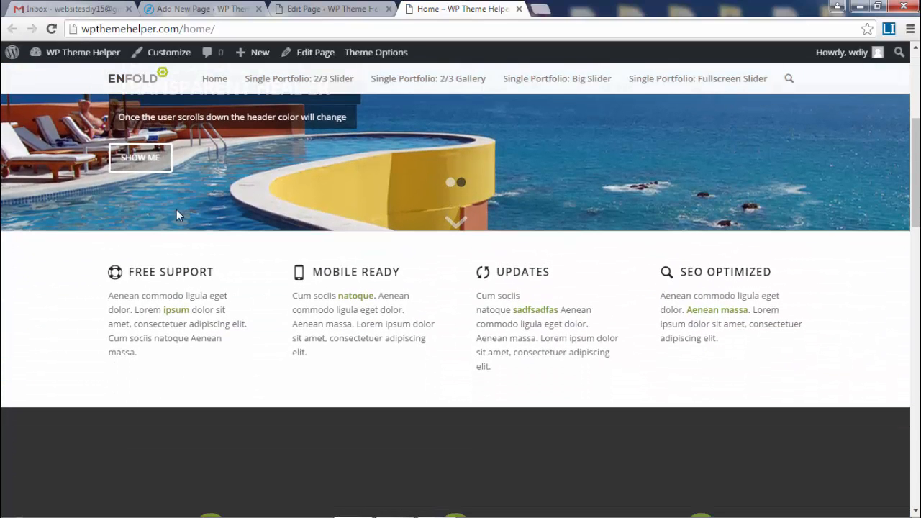
{"action": "left_click_drag", "start_coordinate": [916, 212], "coordinate": [918, 144]}
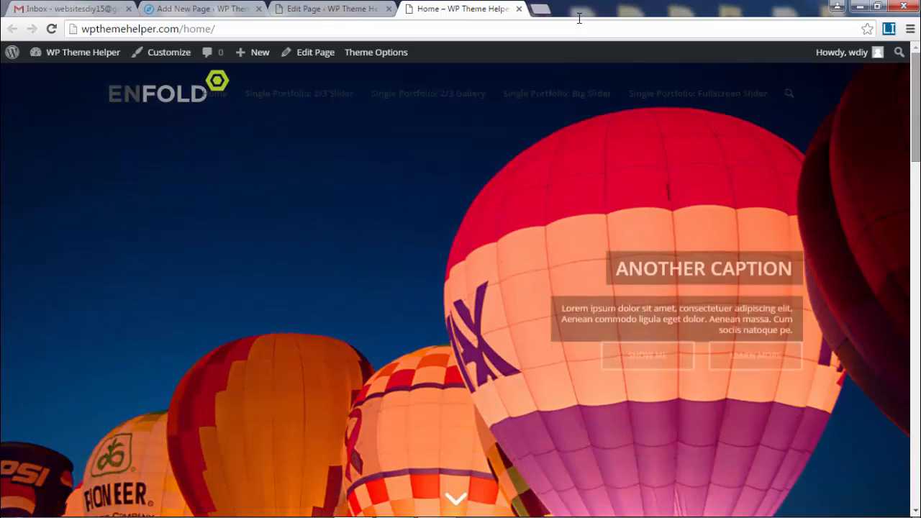
Load the 'Front Page 1' layout template and scroll through the appended sections.
{"action": "left_click", "coordinate": [310, 8]}
{"action": "scroll", "coordinate": [601, 334], "scroll_direction": "down", "scroll_amount": 1}
{"action": "scroll", "coordinate": [602, 335], "scroll_direction": "down", "scroll_amount": 4}
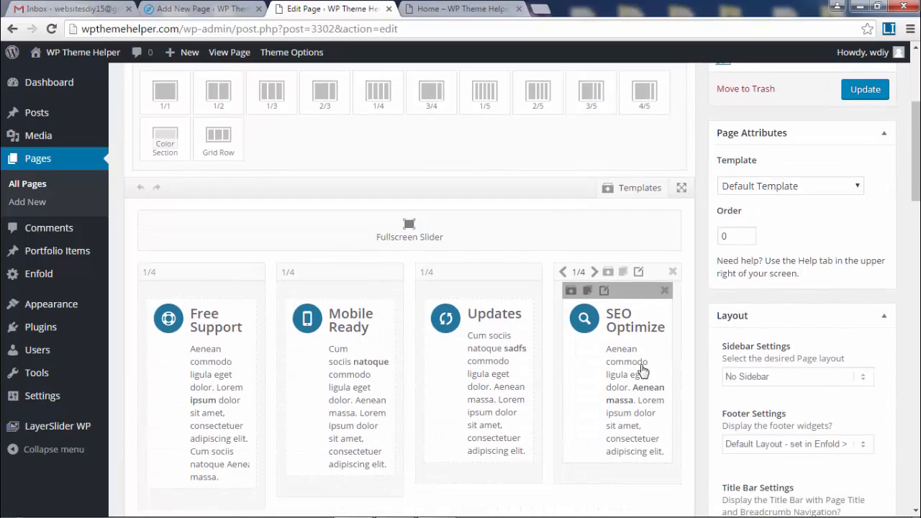
{"action": "left_click", "coordinate": [608, 102]}
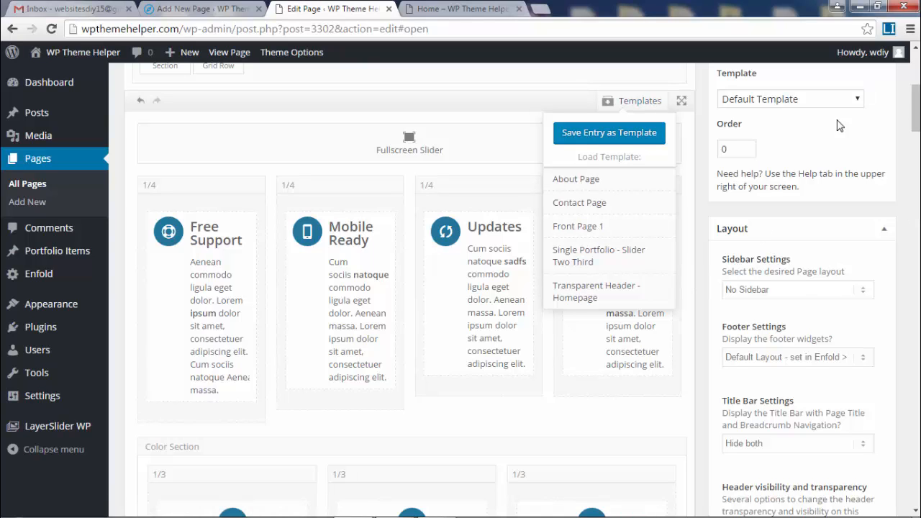
{"action": "left_click_drag", "start_coordinate": [915, 120], "coordinate": [916, 245]}
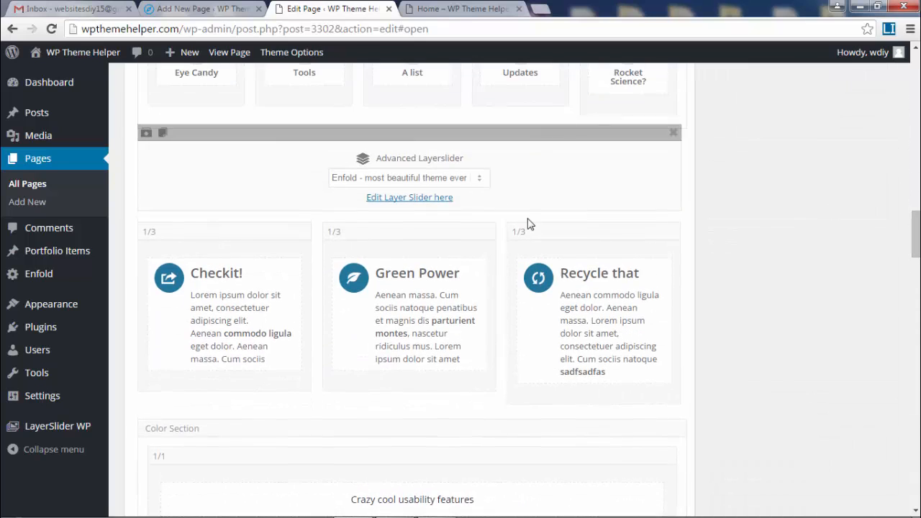
{"action": "scroll", "coordinate": [528, 223], "scroll_direction": "down", "scroll_amount": 3}
{"action": "scroll", "coordinate": [555, 308], "scroll_direction": "down", "scroll_amount": 12}
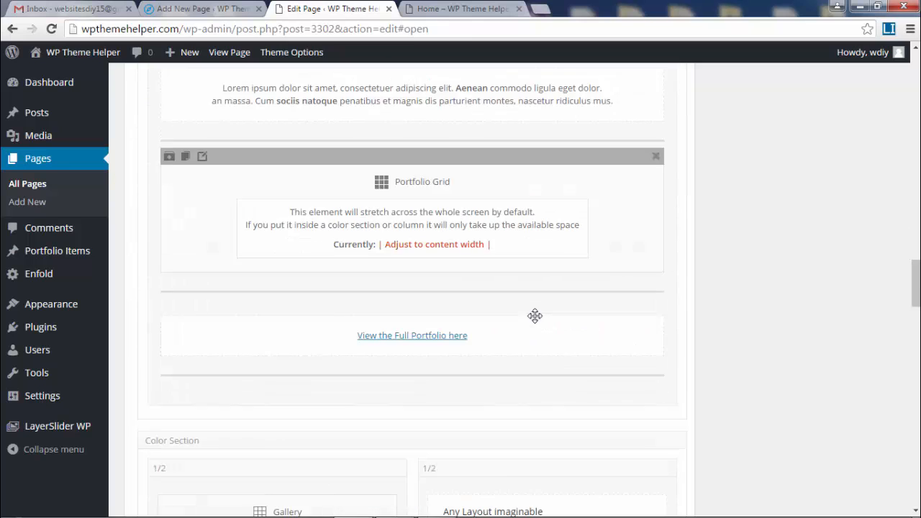
{"action": "left_click_drag", "start_coordinate": [915, 338], "coordinate": [916, 75]}
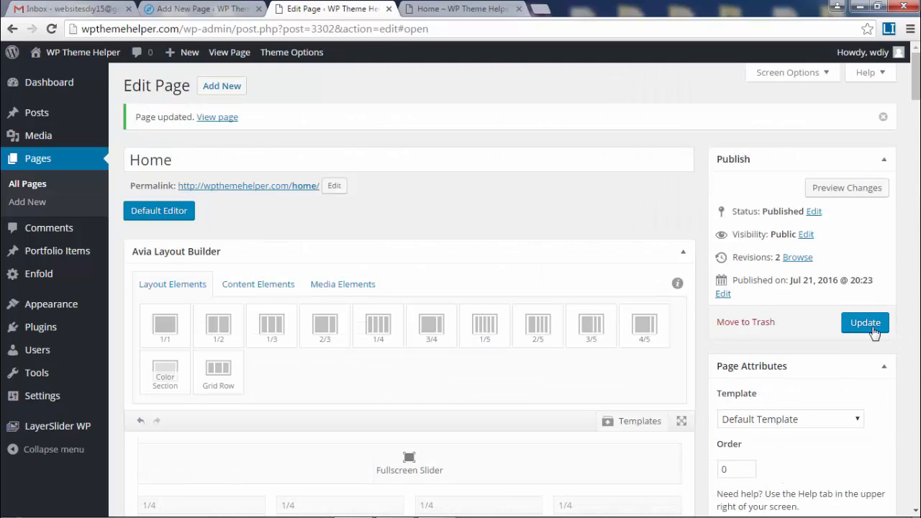
Update the Home page, then reload the live page and scroll through its sections.
{"action": "left_click", "coordinate": [872, 326]}
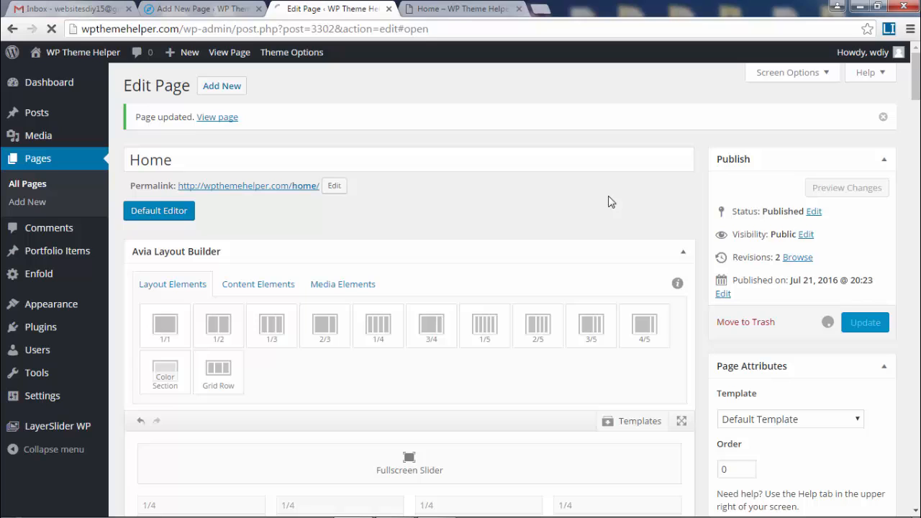
{"action": "left_click", "coordinate": [460, 9]}
{"action": "left_click", "coordinate": [52, 29]}
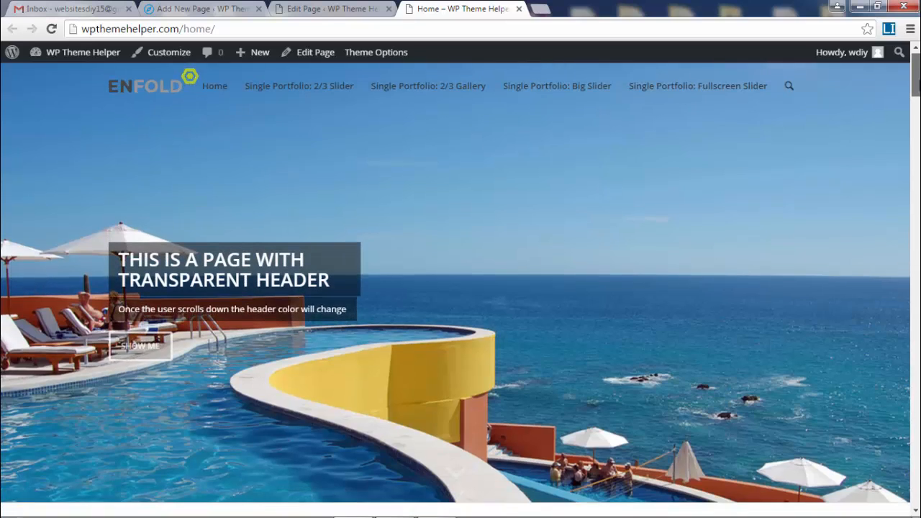
{"action": "left_click_drag", "start_coordinate": [915, 81], "coordinate": [916, 236]}
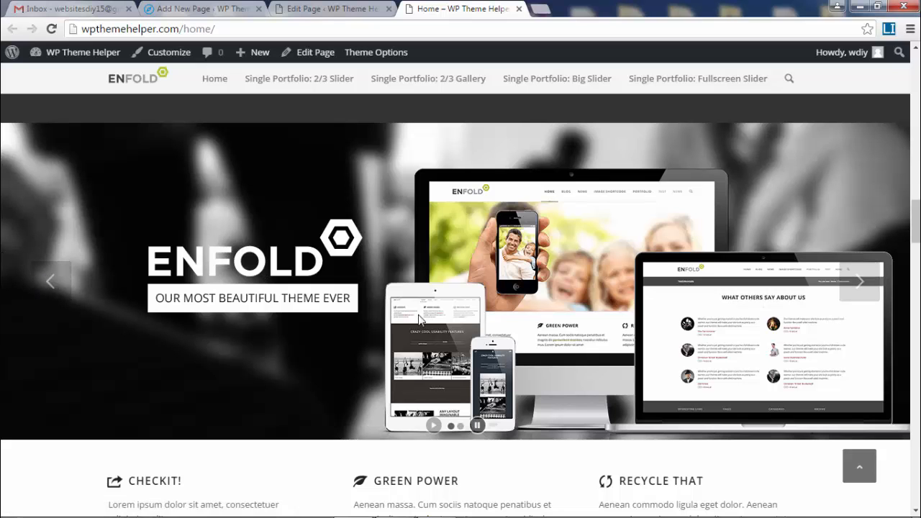
{"action": "scroll", "coordinate": [419, 320], "scroll_direction": "down", "scroll_amount": 1}
{"action": "scroll", "coordinate": [419, 320], "scroll_direction": "down", "scroll_amount": 8}
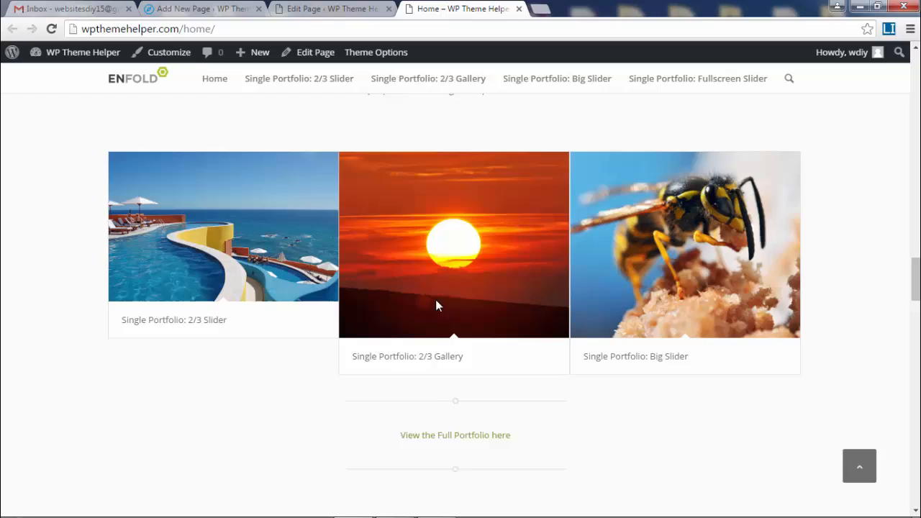
{"action": "scroll", "coordinate": [435, 301], "scroll_direction": "down", "scroll_amount": 4}
{"action": "left_click_drag", "start_coordinate": [918, 305], "coordinate": [915, 495]}
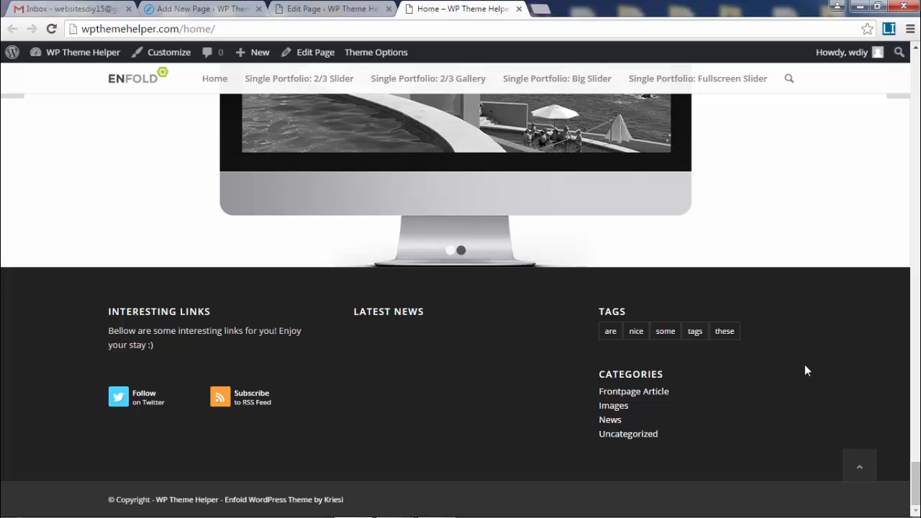
{"action": "left_click_drag", "start_coordinate": [915, 490], "coordinate": [915, 420]}
{"action": "scroll", "coordinate": [536, 421], "scroll_direction": "up", "scroll_amount": 10}
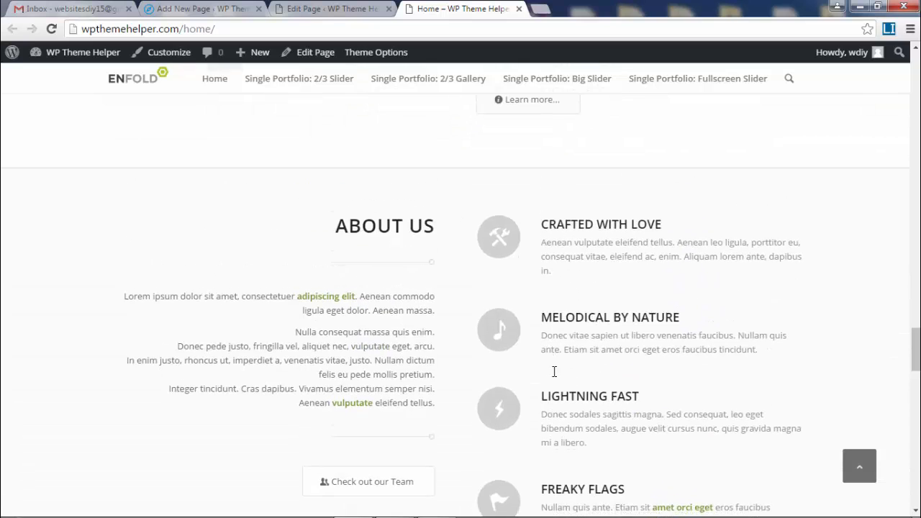
{"action": "scroll", "coordinate": [551, 256], "scroll_direction": "down", "scroll_amount": 5}
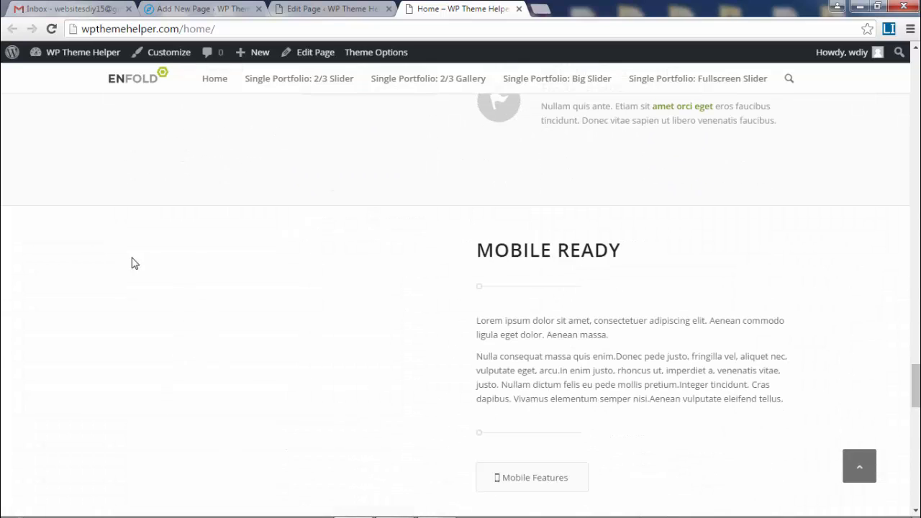
{"action": "scroll", "coordinate": [615, 319], "scroll_direction": "up", "scroll_amount": 12}
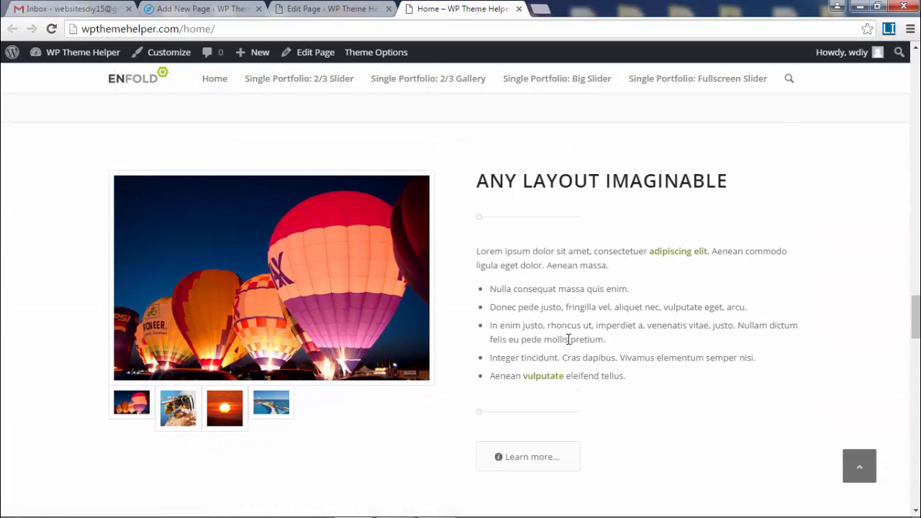
Select and deselect the 'Any Layout Imaginable' text, then scroll back to the top.
{"action": "left_click_drag", "start_coordinate": [544, 348], "coordinate": [602, 230]}
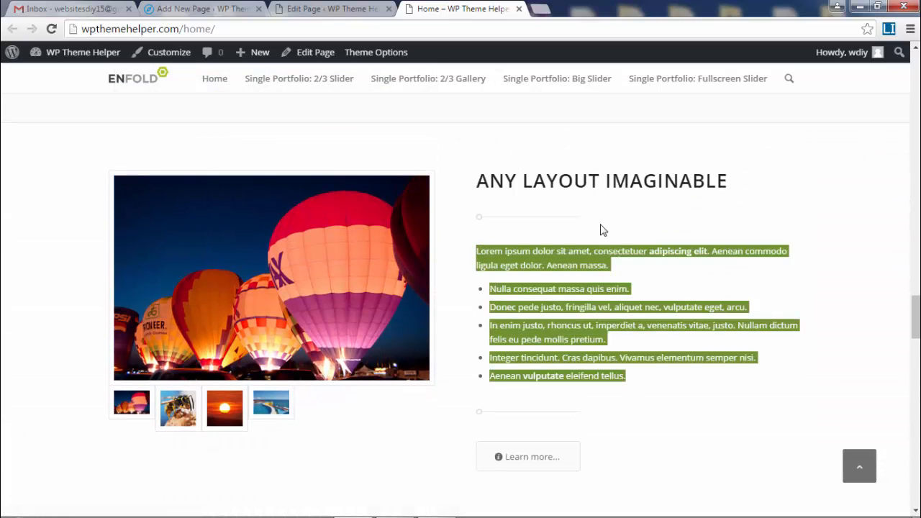
{"action": "left_click", "coordinate": [612, 227]}
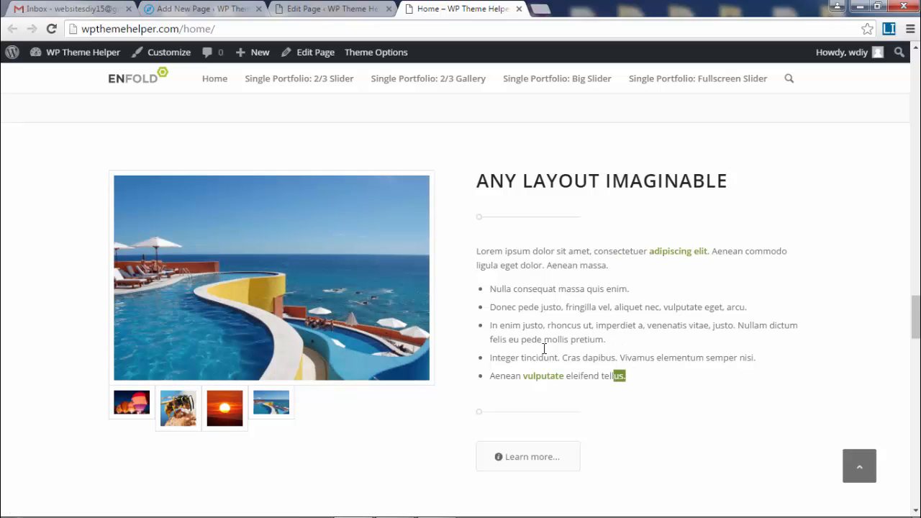
{"action": "left_click_drag", "start_coordinate": [545, 349], "coordinate": [771, 228]}
{"action": "left_click", "coordinate": [771, 228]}
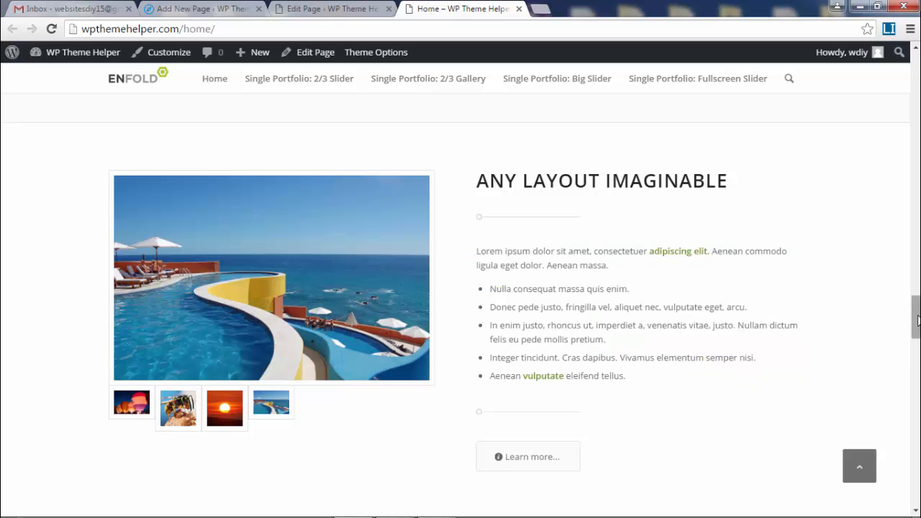
{"action": "left_click_drag", "start_coordinate": [918, 320], "coordinate": [917, 83]}
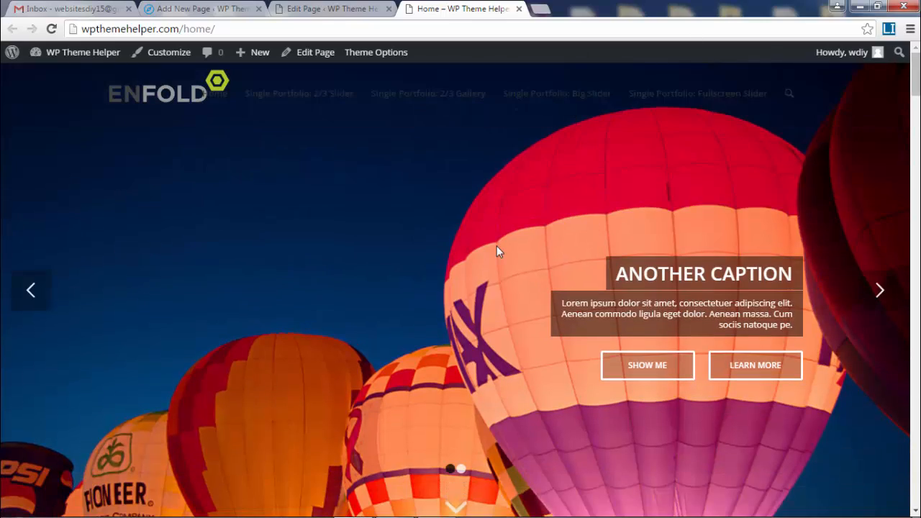
{"action": "scroll", "coordinate": [500, 252], "scroll_direction": "down", "scroll_amount": 1}
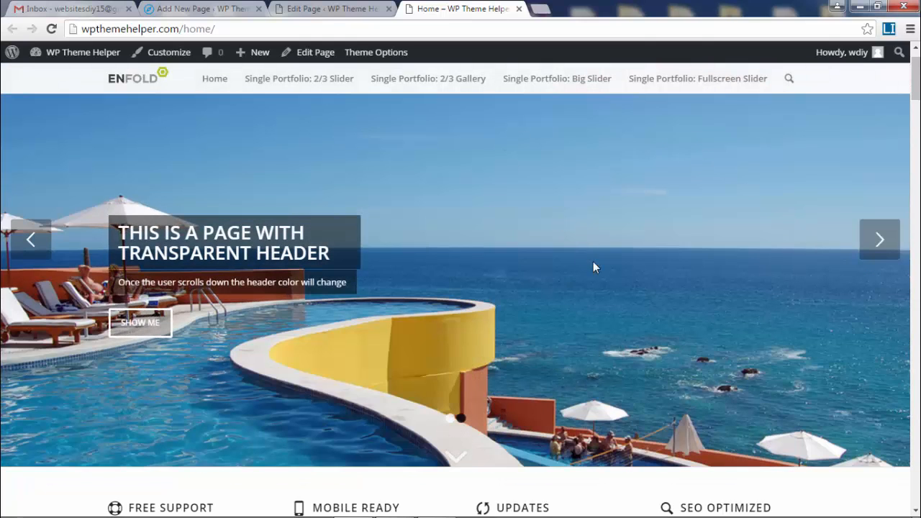
{"action": "scroll", "coordinate": [616, 274], "scroll_direction": "up", "scroll_amount": 1}
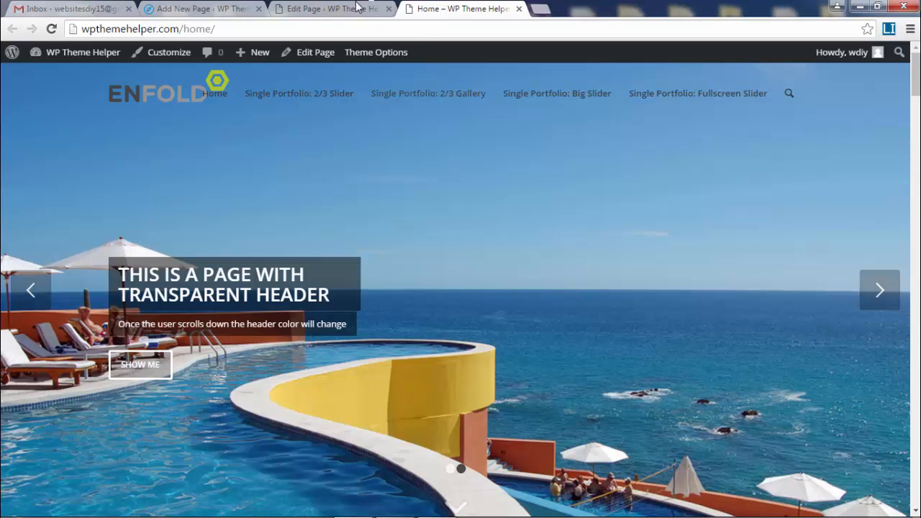
Open the Fullscreen Slider settings and compare the pool and balloon slides live.
{"action": "left_click", "coordinate": [331, 9]}
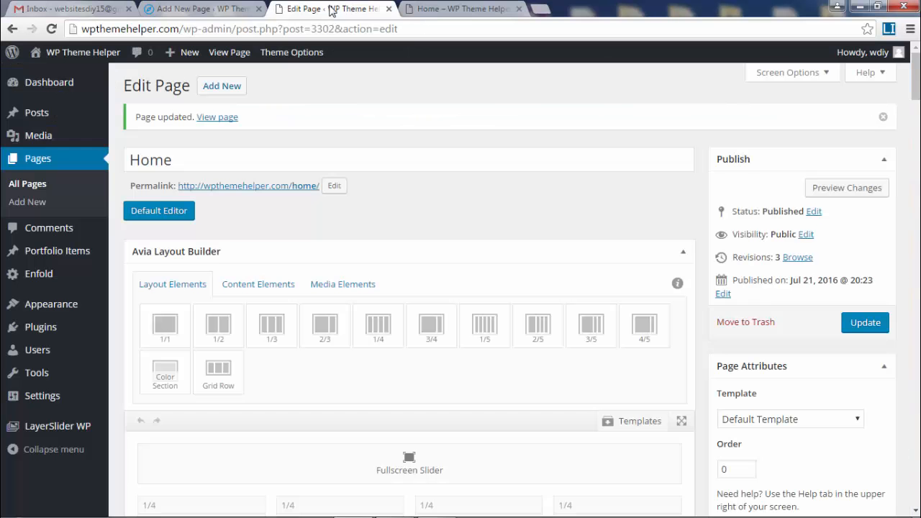
{"action": "scroll", "coordinate": [535, 199], "scroll_direction": "down", "scroll_amount": 4}
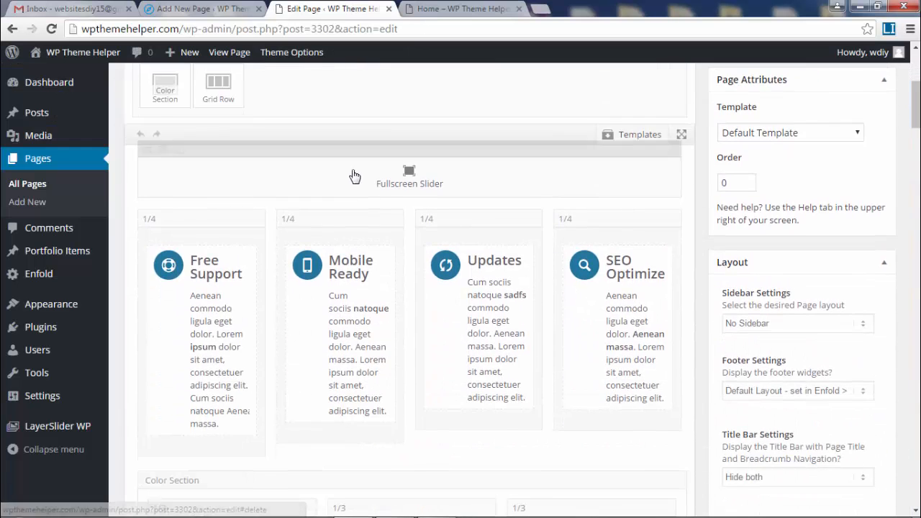
{"action": "left_click", "coordinate": [400, 180]}
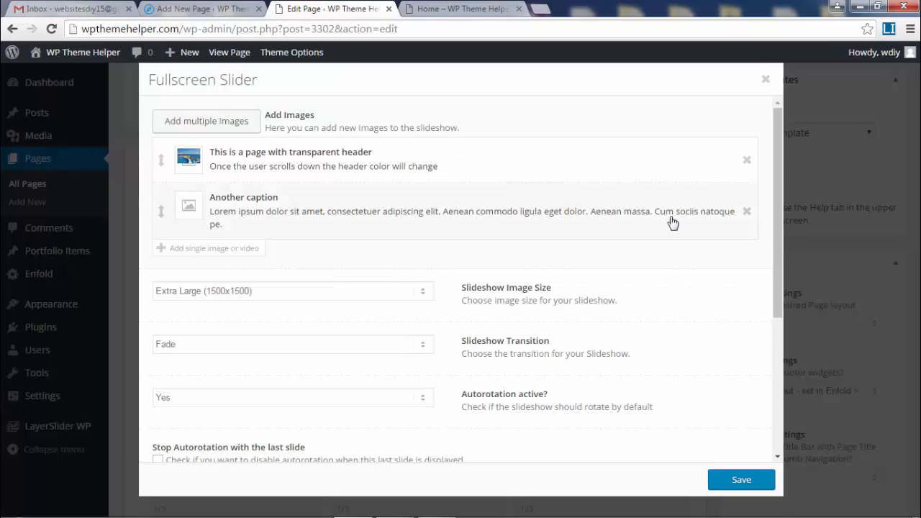
{"action": "left_click", "coordinate": [469, 7]}
{"action": "scroll", "coordinate": [486, 291], "scroll_direction": "down", "scroll_amount": 1}
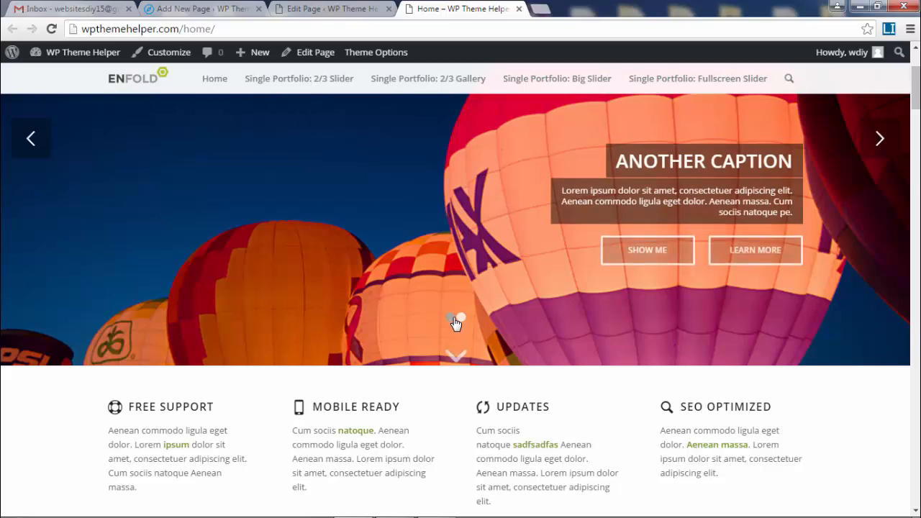
{"action": "left_click", "coordinate": [461, 318]}
{"action": "left_click", "coordinate": [451, 318]}
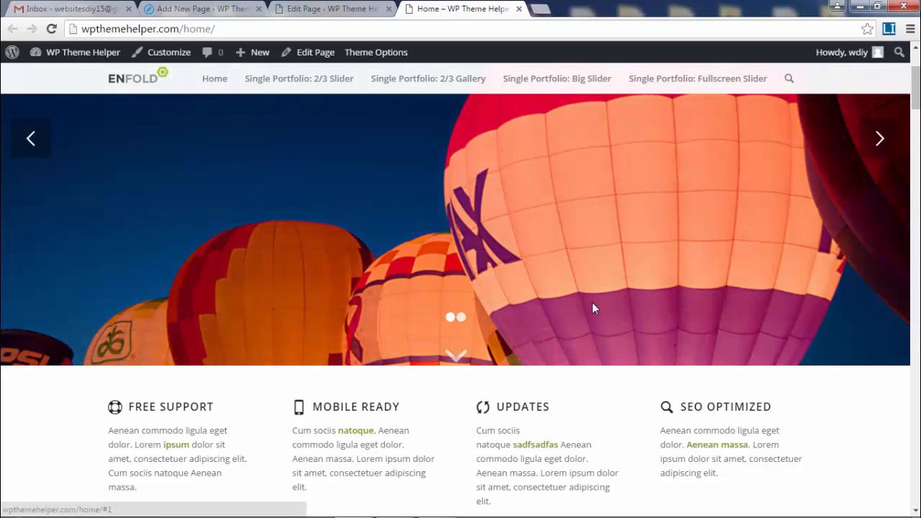
{"action": "left_click", "coordinate": [879, 138]}
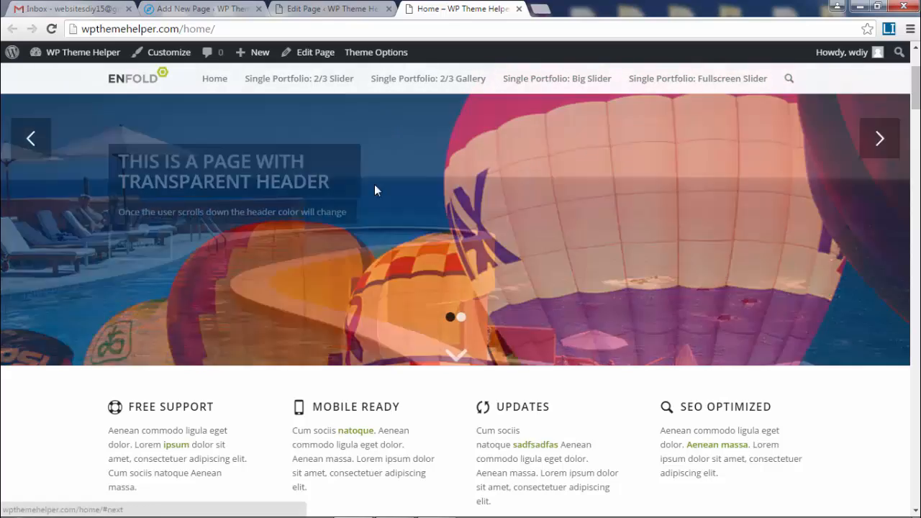
{"action": "scroll", "coordinate": [449, 245], "scroll_direction": "up", "scroll_amount": 1}
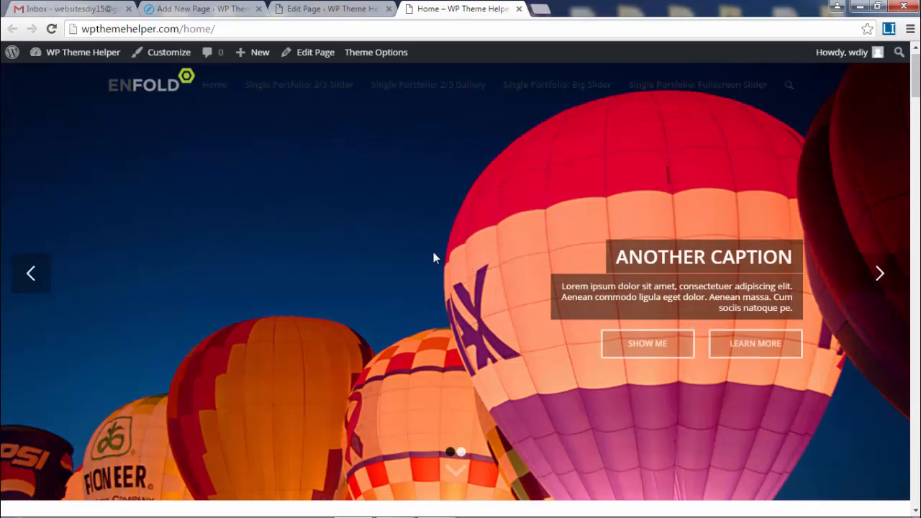
Delete the 'Another caption' slide, remove the remaining slide's pool image, and start uploading a replacement.
{"action": "left_click", "coordinate": [344, 9]}
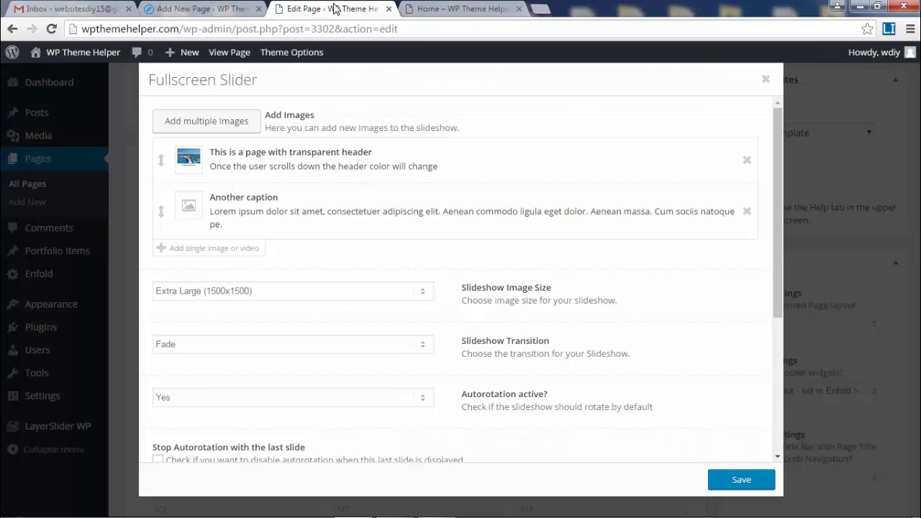
{"action": "left_click", "coordinate": [747, 212]}
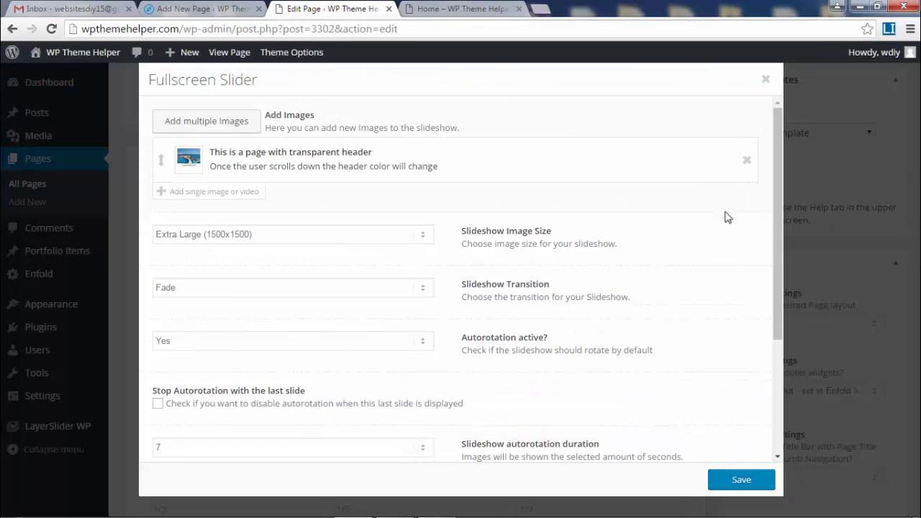
{"action": "left_click", "coordinate": [288, 156]}
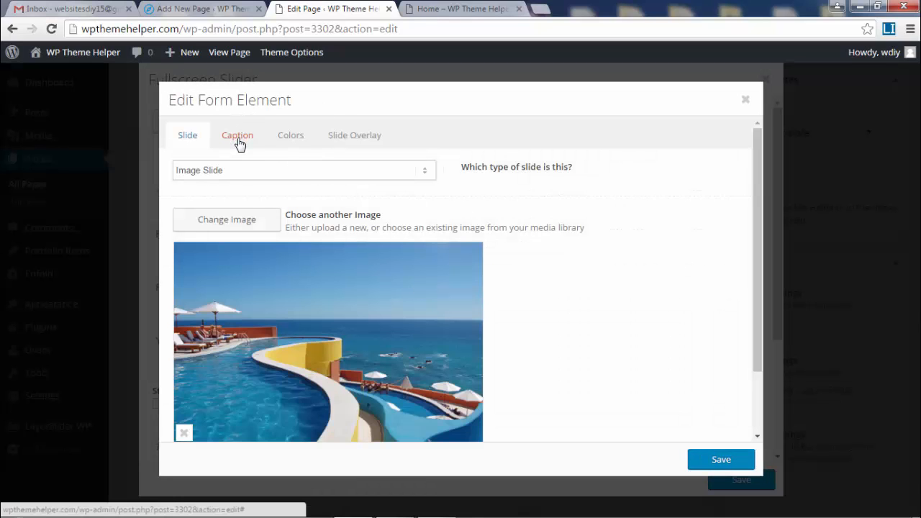
{"action": "scroll", "coordinate": [206, 323], "scroll_direction": "down", "scroll_amount": 2}
{"action": "left_click", "coordinate": [181, 355]}
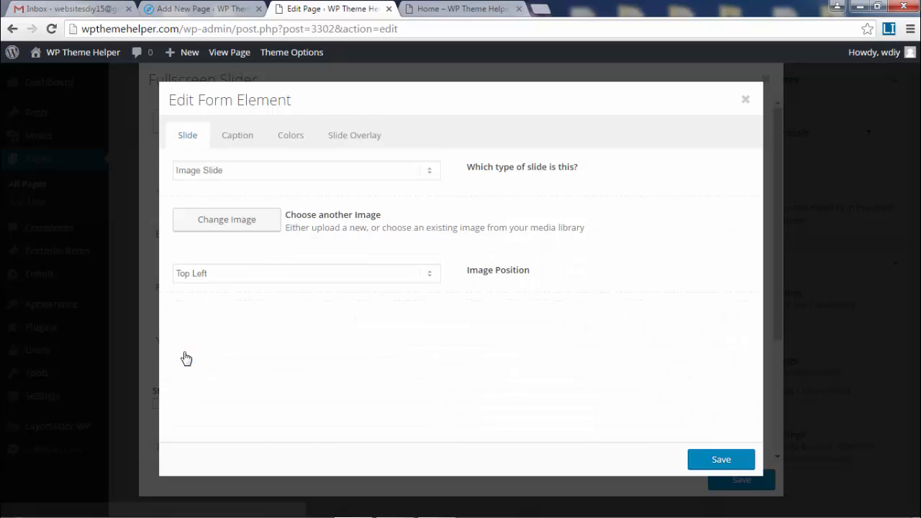
{"action": "left_click", "coordinate": [239, 224]}
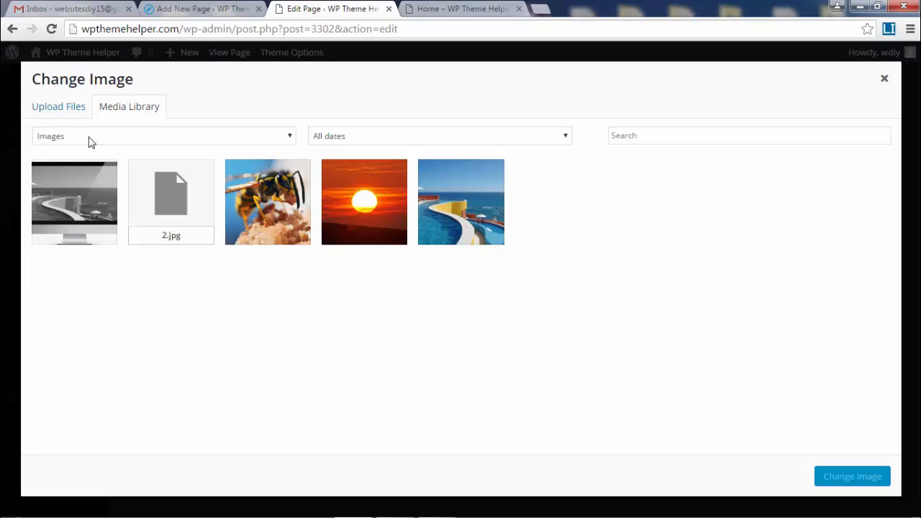
{"action": "left_click", "coordinate": [55, 108]}
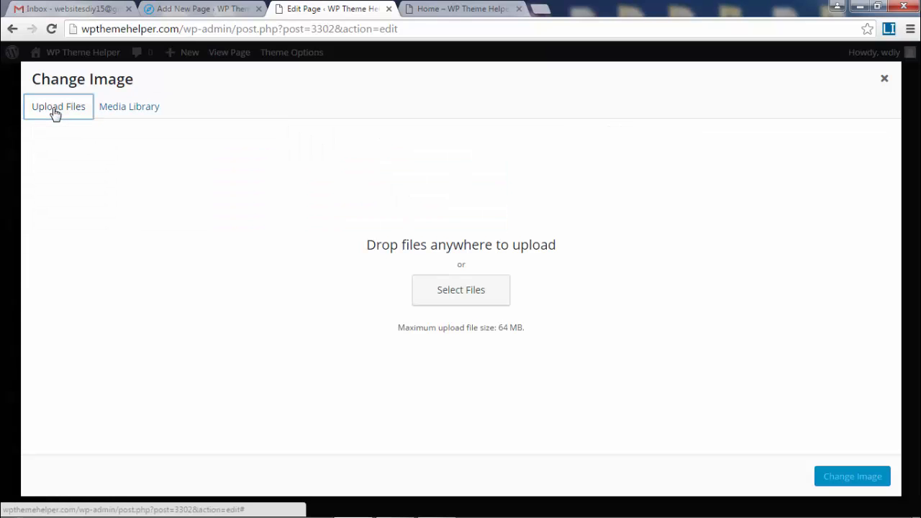
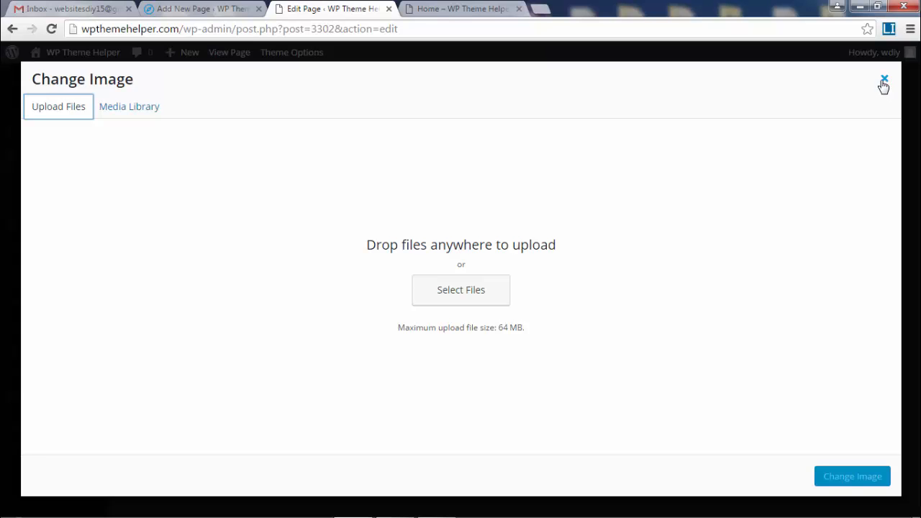
Close the Change Image, Edit Form Element and Fullscreen Slider dialogs without changes.
{"action": "left_click", "coordinate": [883, 81]}
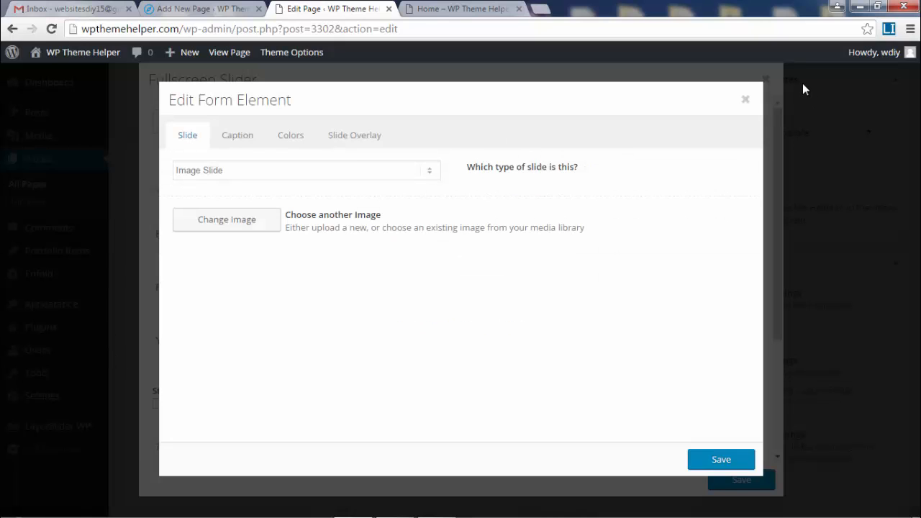
{"action": "left_click", "coordinate": [746, 100]}
{"action": "left_click", "coordinate": [766, 79]}
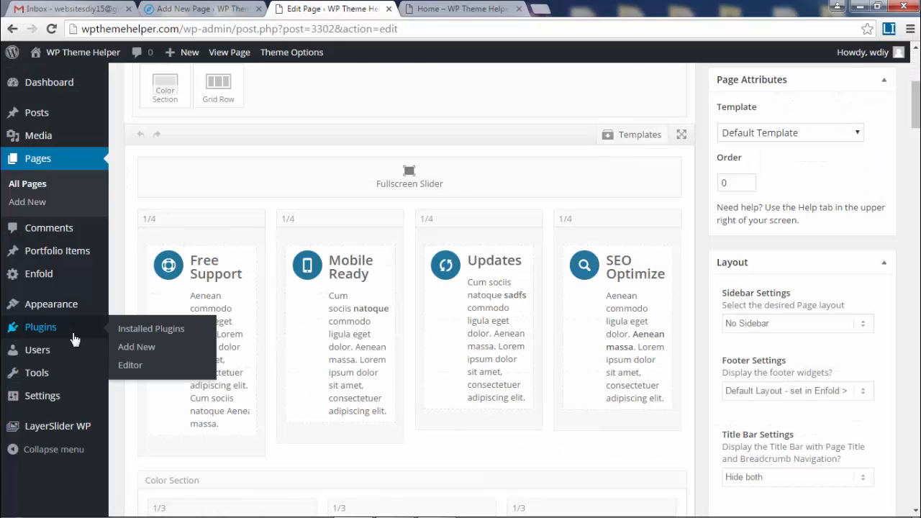
Open the Plugins page in a new tab and go to Add New.
{"action": "mouse_move", "coordinate": [46, 335]}
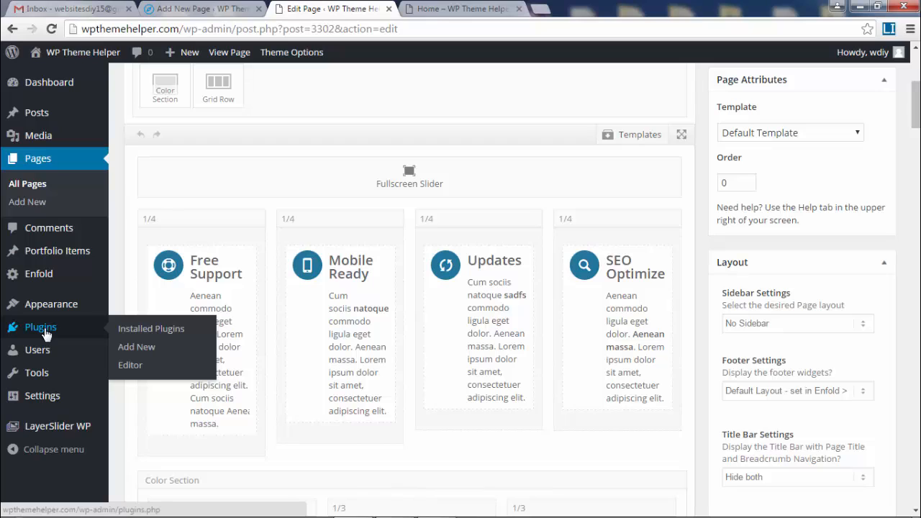
{"action": "right_click", "coordinate": [31, 336]}
{"action": "left_click", "coordinate": [65, 341]}
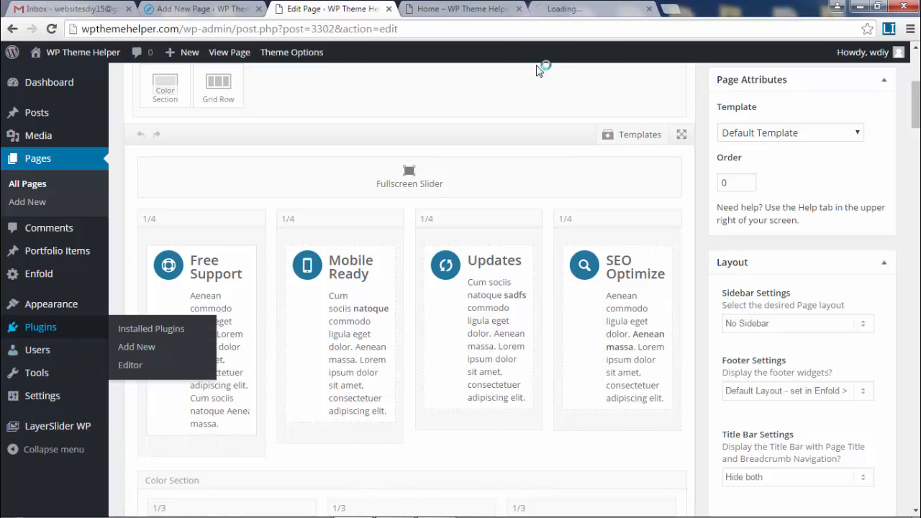
{"action": "left_click", "coordinate": [587, 10]}
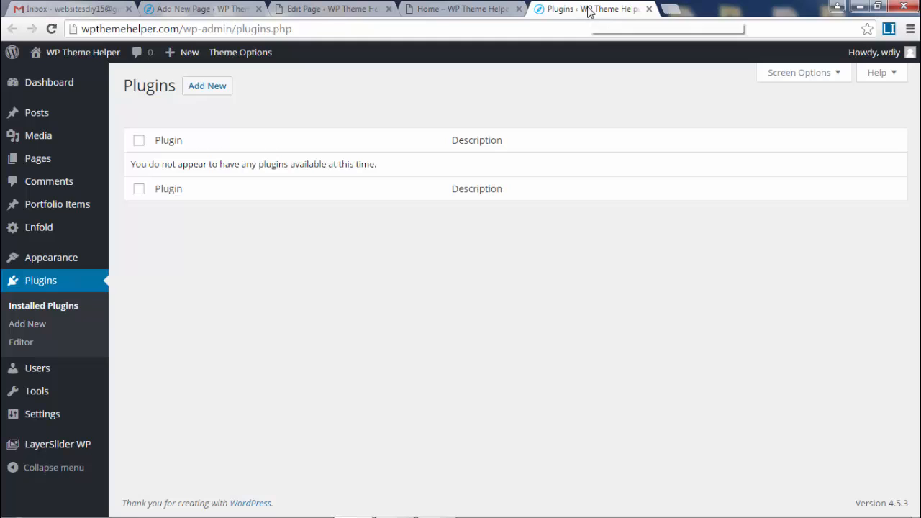
{"action": "left_click", "coordinate": [33, 323]}
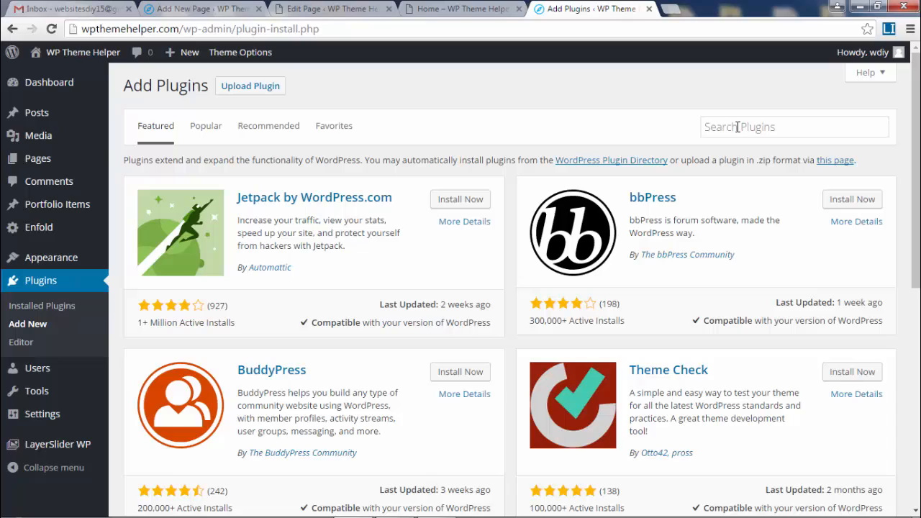
Search for 'force regenerate thumbnails', review it, then install and activate Force Regenerate Thumbnails.
{"action": "left_click", "coordinate": [737, 129]}
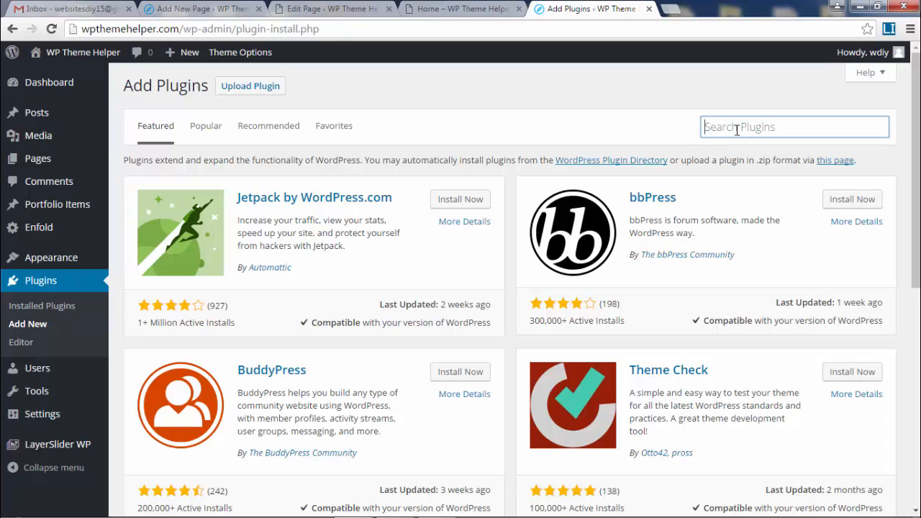
{"action": "type", "text": "force regenerate thumbnails"}
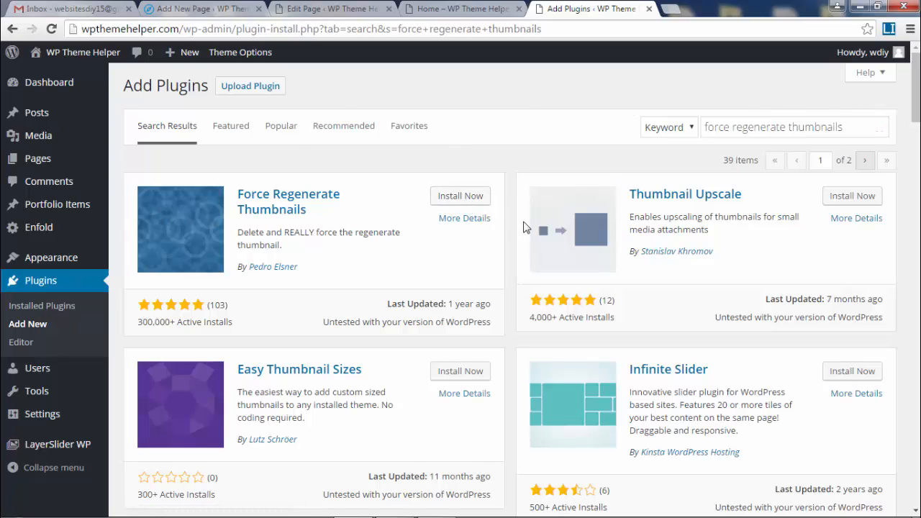
{"action": "left_click", "coordinate": [464, 218]}
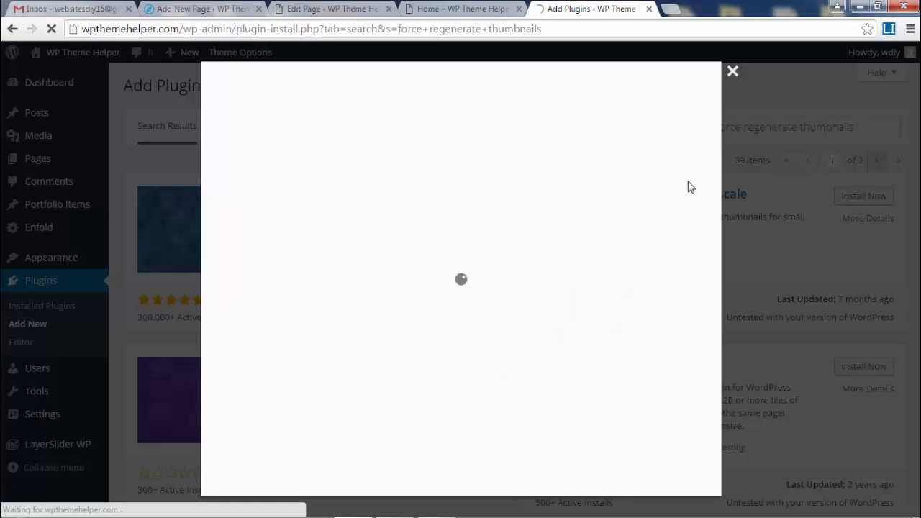
{"action": "left_click", "coordinate": [732, 72]}
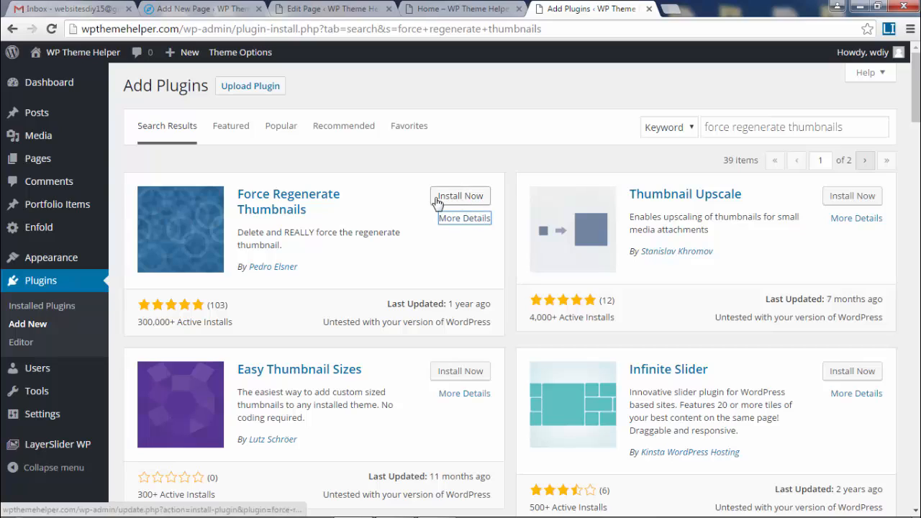
{"action": "left_click", "coordinate": [467, 203]}
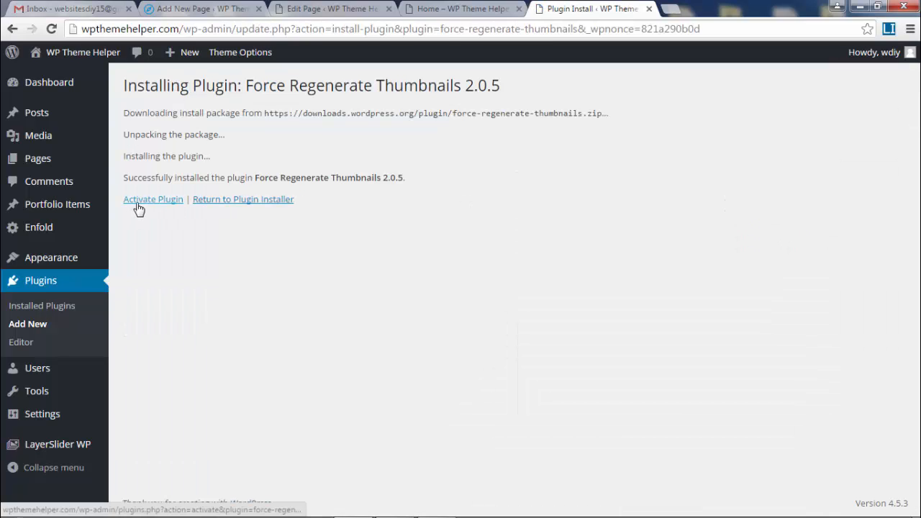
{"action": "left_click", "coordinate": [140, 203]}
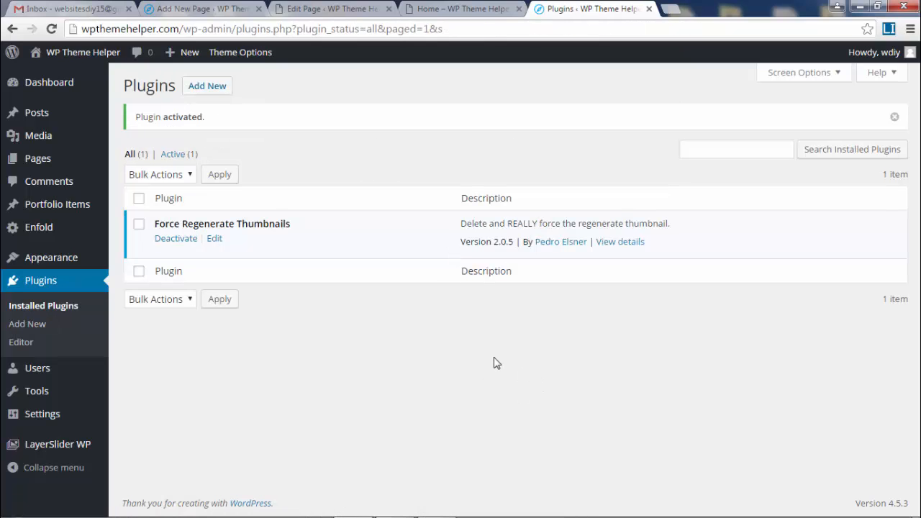
Search Add New plugins for 'enhanced media gallery'.
{"action": "left_click", "coordinate": [701, 150]}
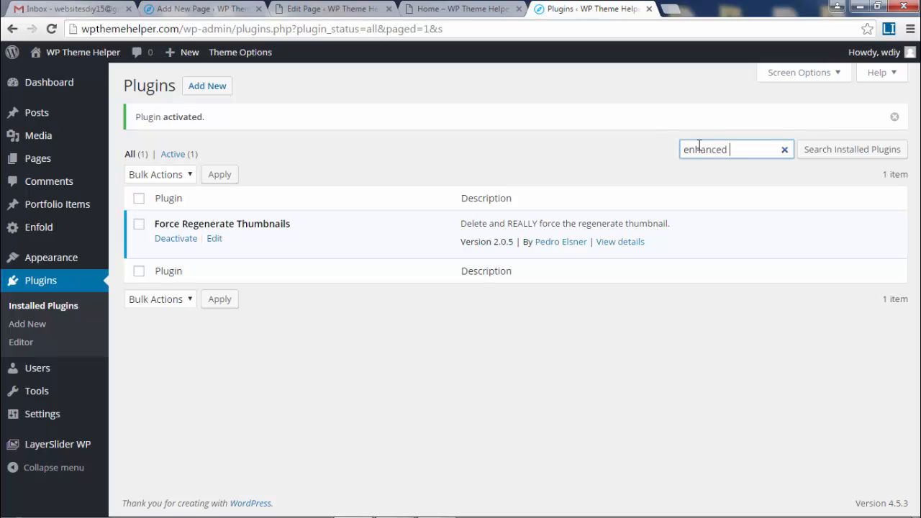
{"action": "type", "text": "enhanced media gallery"}
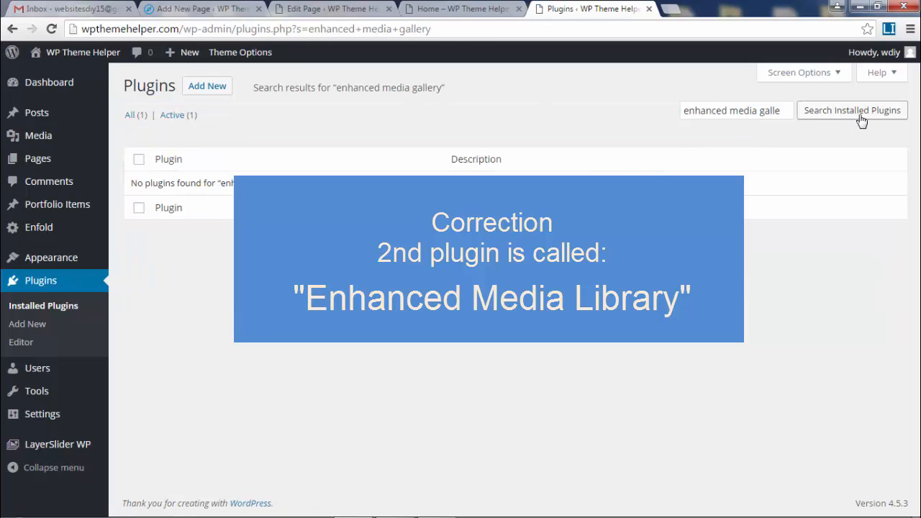
{"action": "left_click", "coordinate": [210, 87]}
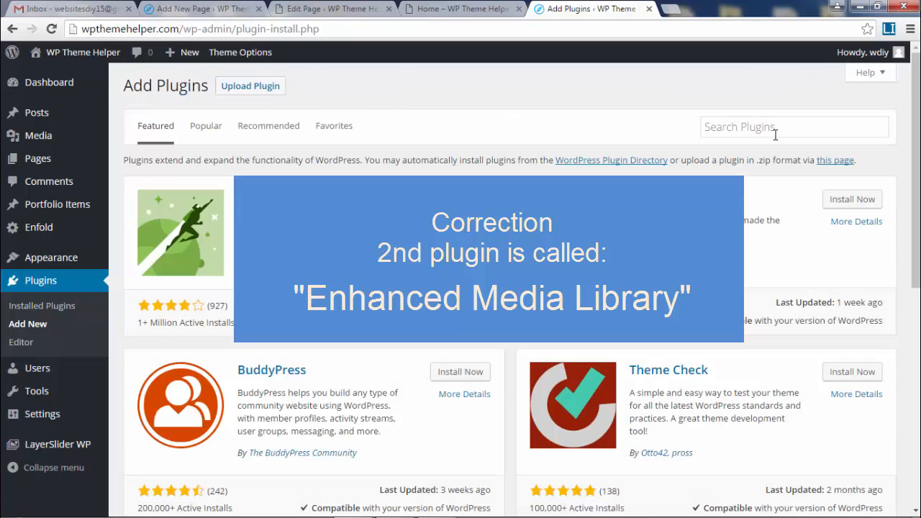
{"action": "left_click", "coordinate": [738, 126]}
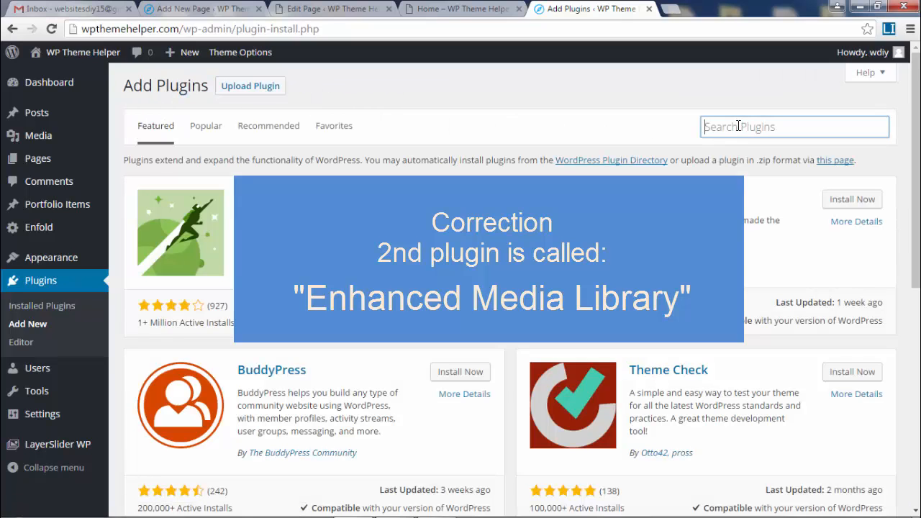
{"action": "type", "text": "enha"}
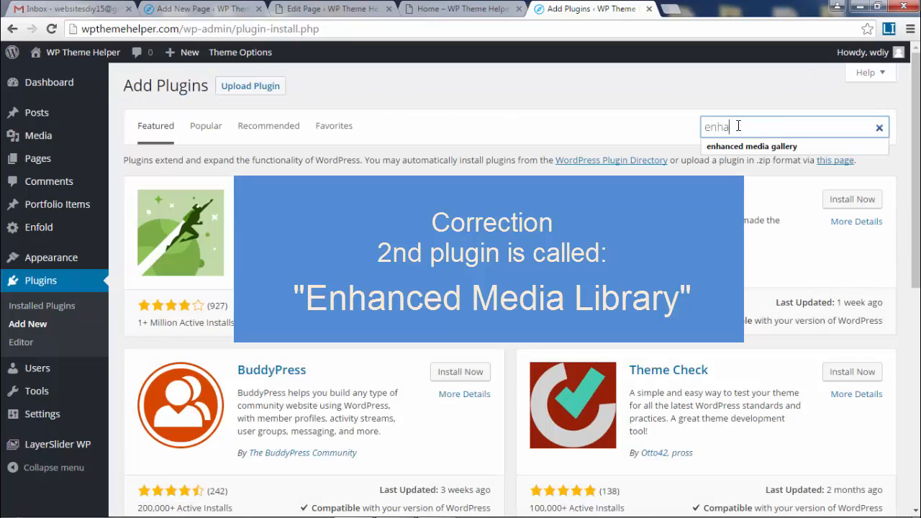
{"action": "type", "text": "ce"}
{"action": "key", "text": "BackSpace"}
{"action": "key", "text": "BackSpace"}
{"action": "type", "text": "nced media"}
{"action": "key", "text": "Down"}
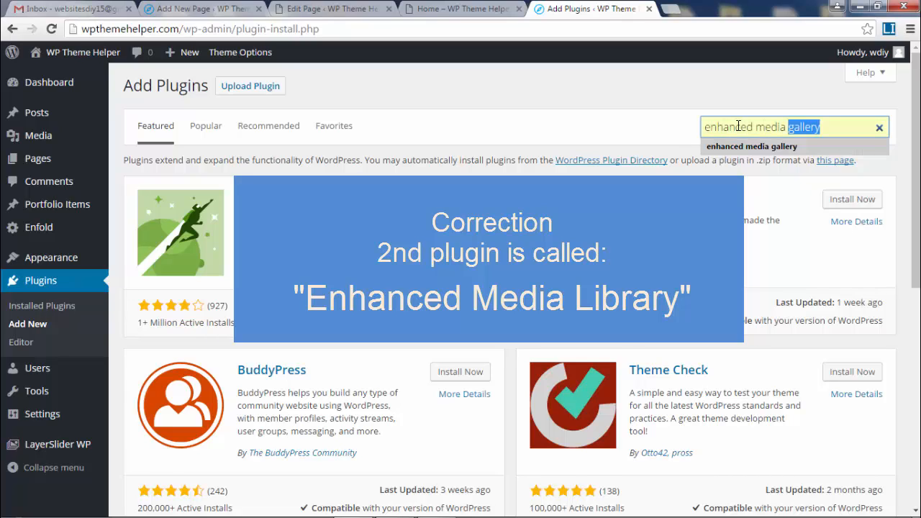
{"action": "key", "text": "Return"}
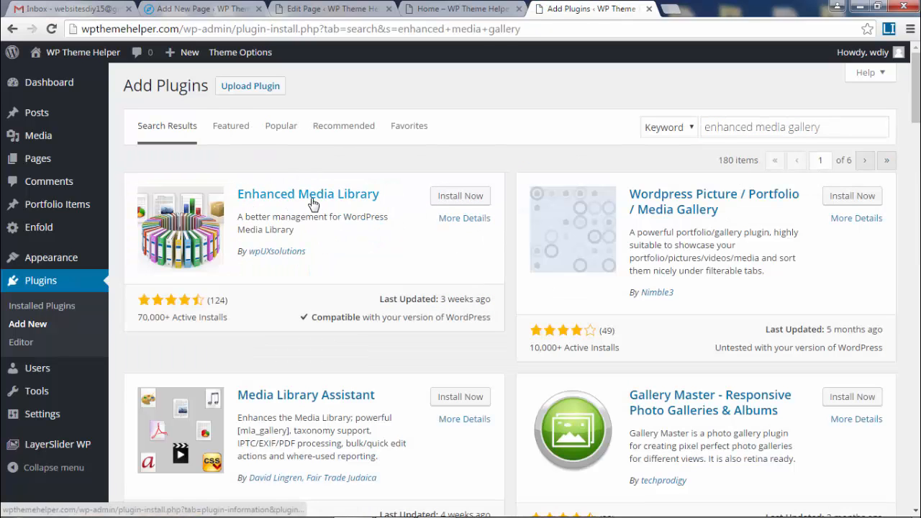
Install and activate the Enhanced Media Library plugin.
{"action": "left_click", "coordinate": [455, 201]}
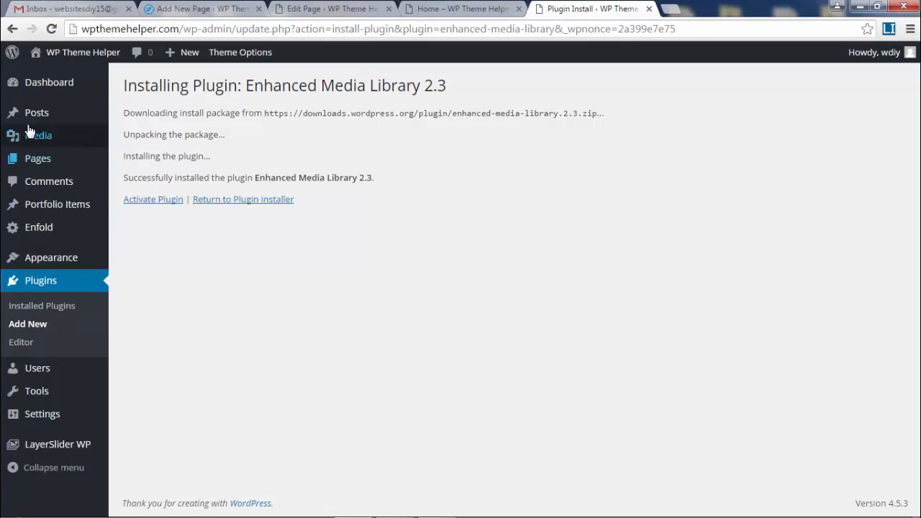
{"action": "mouse_move", "coordinate": [39, 137]}
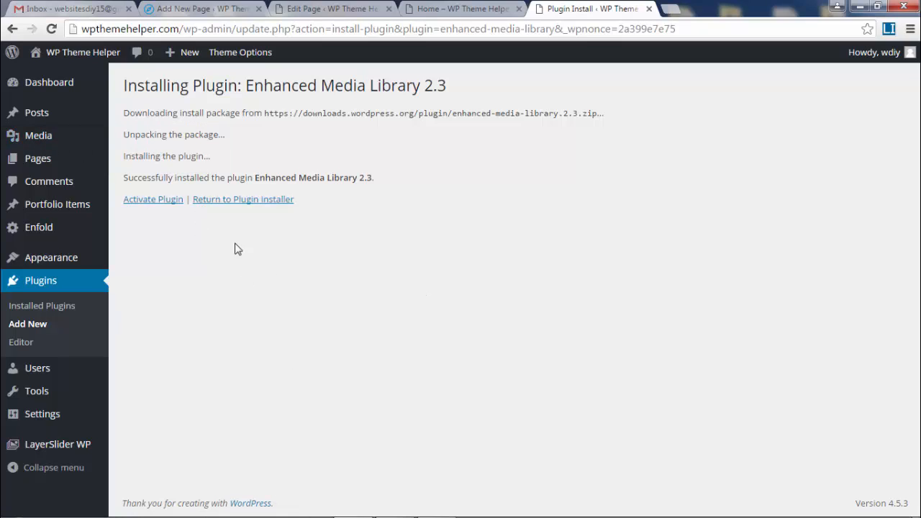
{"action": "left_click", "coordinate": [158, 200]}
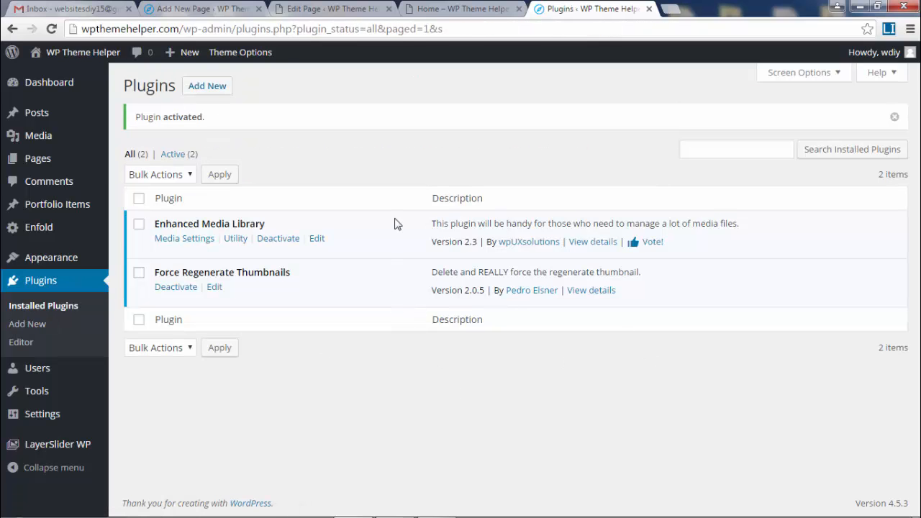
Open the Media Library with its five items, briefly checking the Home tab.
{"action": "left_click", "coordinate": [39, 137]}
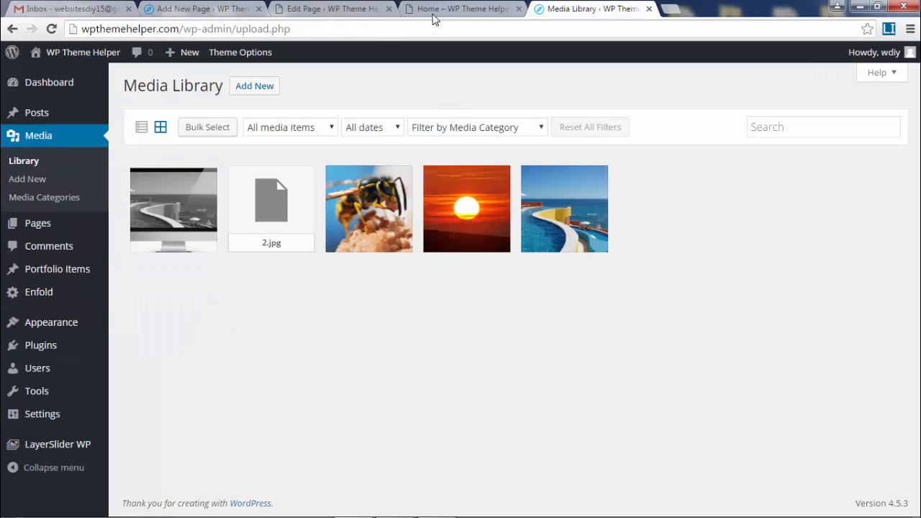
{"action": "left_click", "coordinate": [436, 9]}
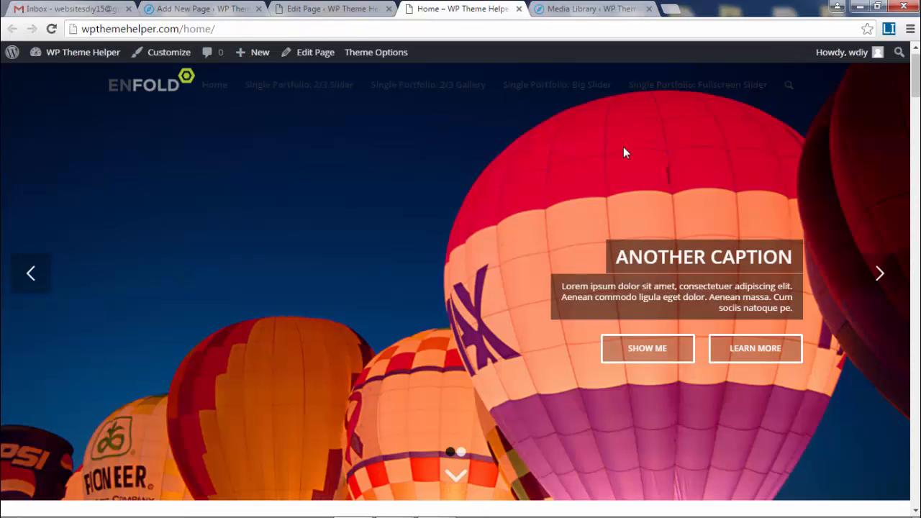
{"action": "left_click", "coordinate": [587, 8]}
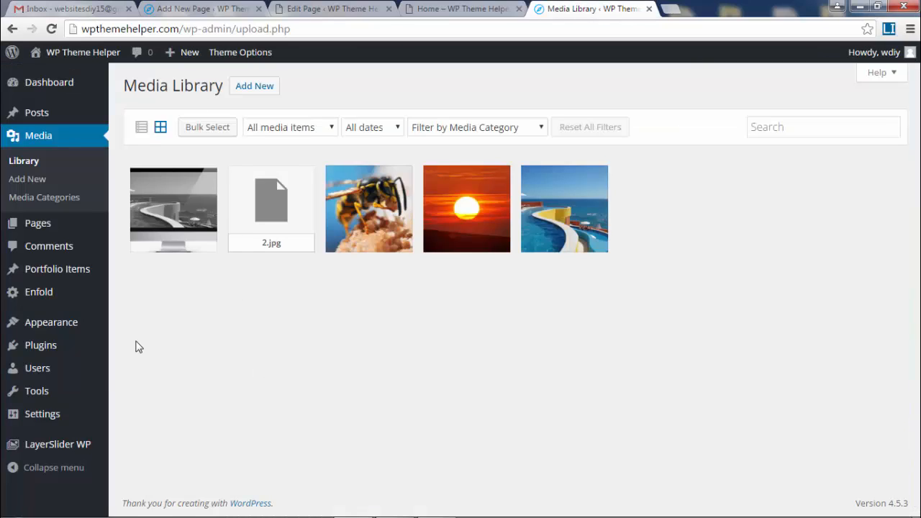
{"action": "mouse_move", "coordinate": [49, 350]}
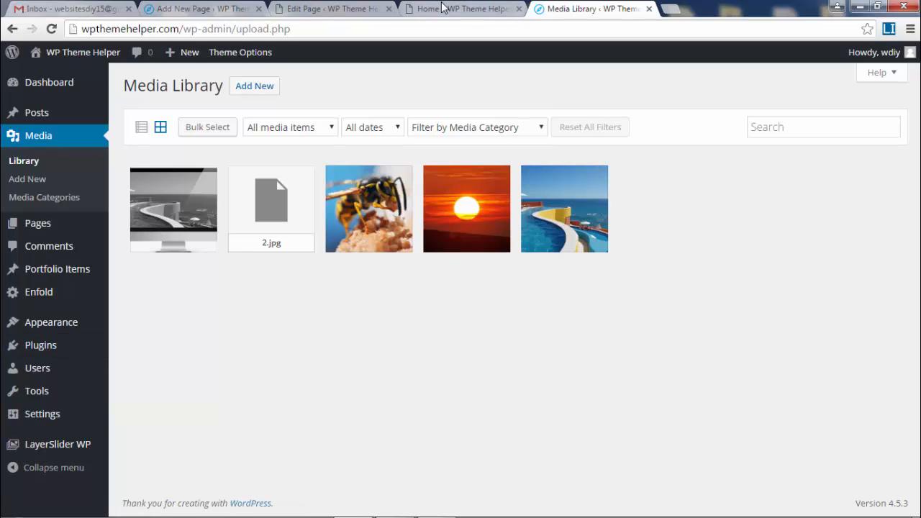
{"action": "mouse_move", "coordinate": [89, 391]}
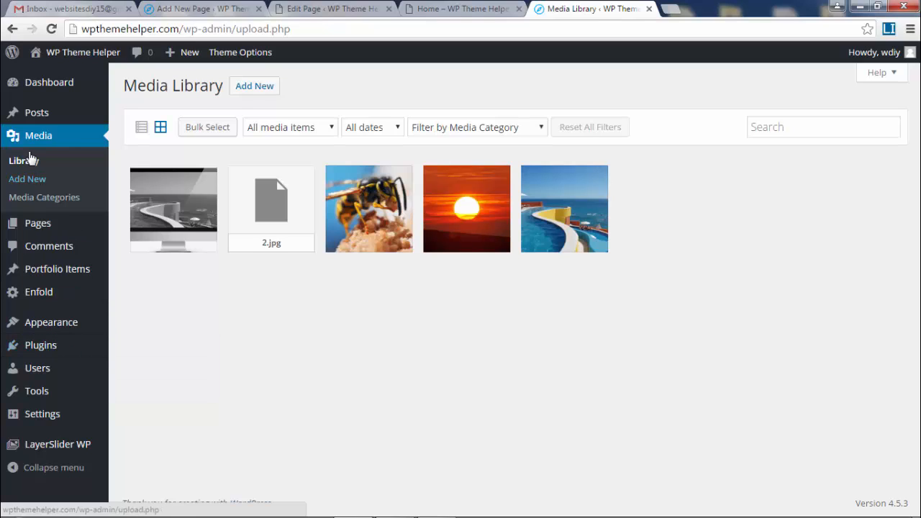
{"action": "left_click", "coordinate": [259, 87]}
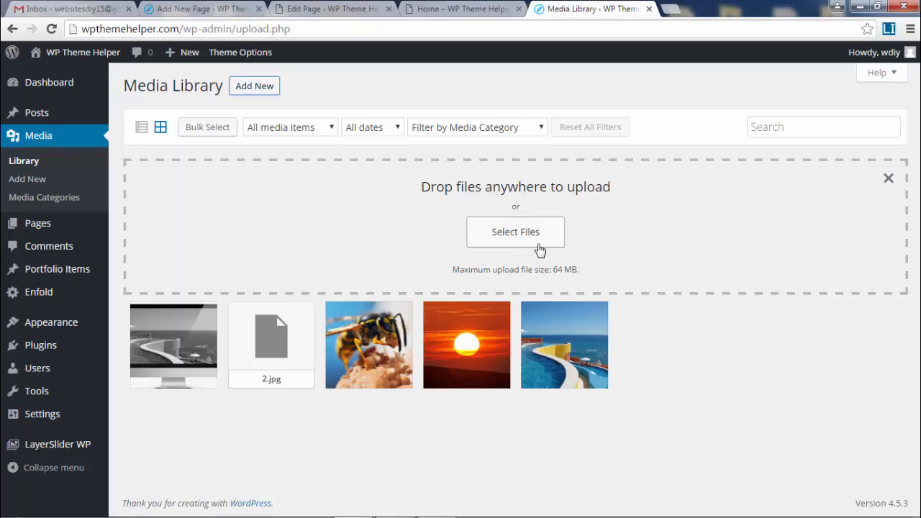
{"action": "left_click", "coordinate": [514, 233]}
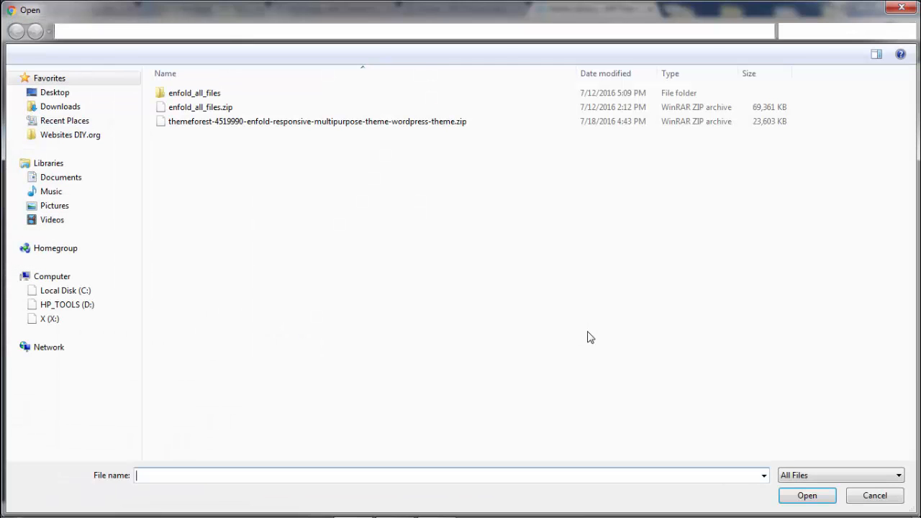
{"action": "left_click", "coordinate": [81, 136]}
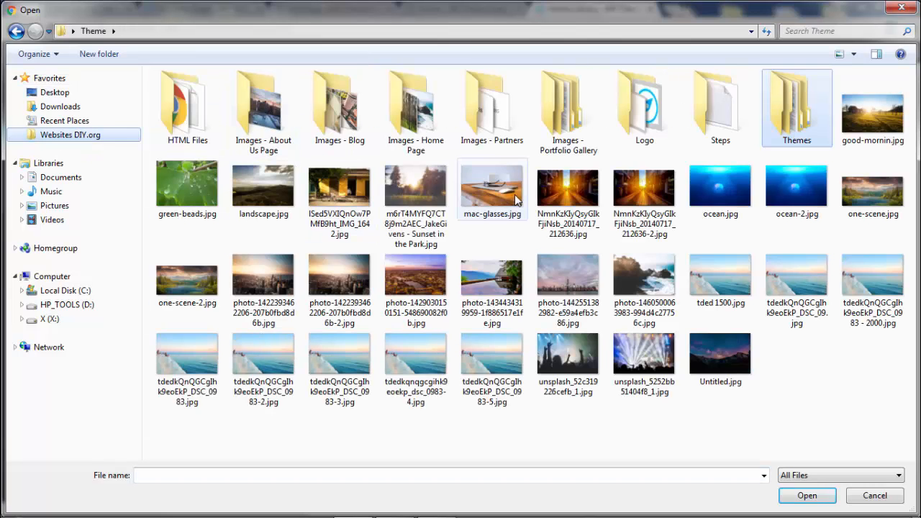
{"action": "left_click", "coordinate": [351, 131]}
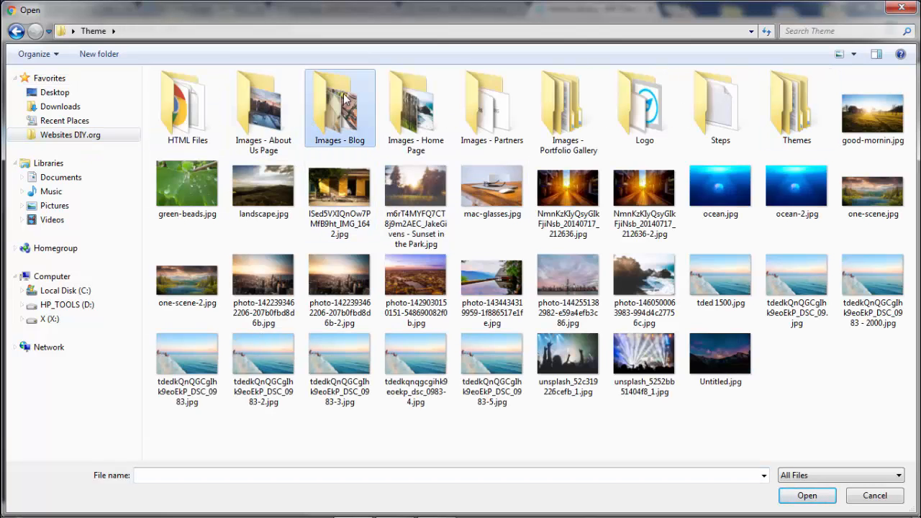
{"action": "left_click", "coordinate": [410, 112]}
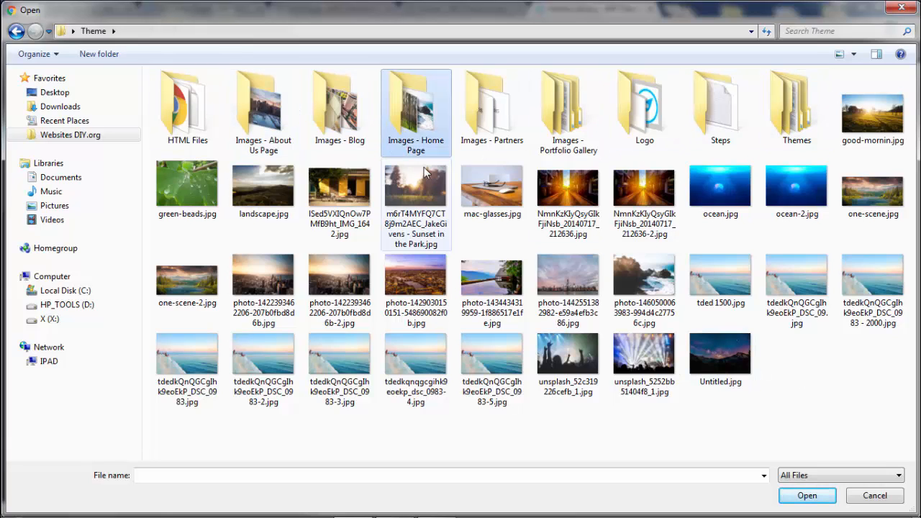
{"action": "double_click", "coordinate": [408, 108]}
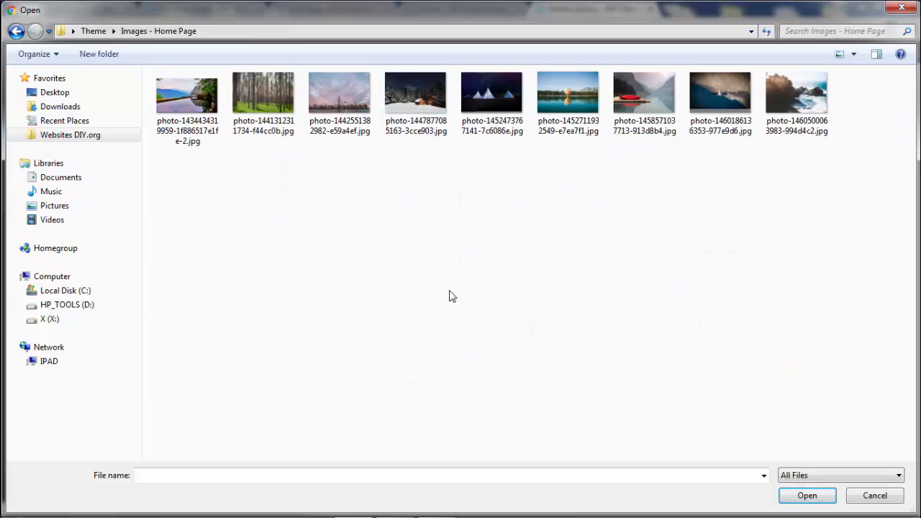
{"action": "double_click", "coordinate": [193, 98]}
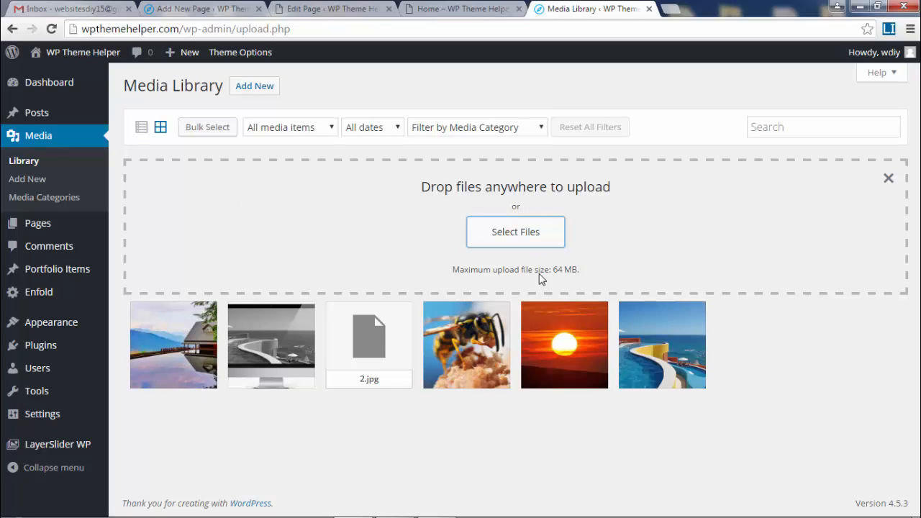
Check the live home page, close the Media Library tab, and return to the page editor.
{"action": "left_click", "coordinate": [439, 6]}
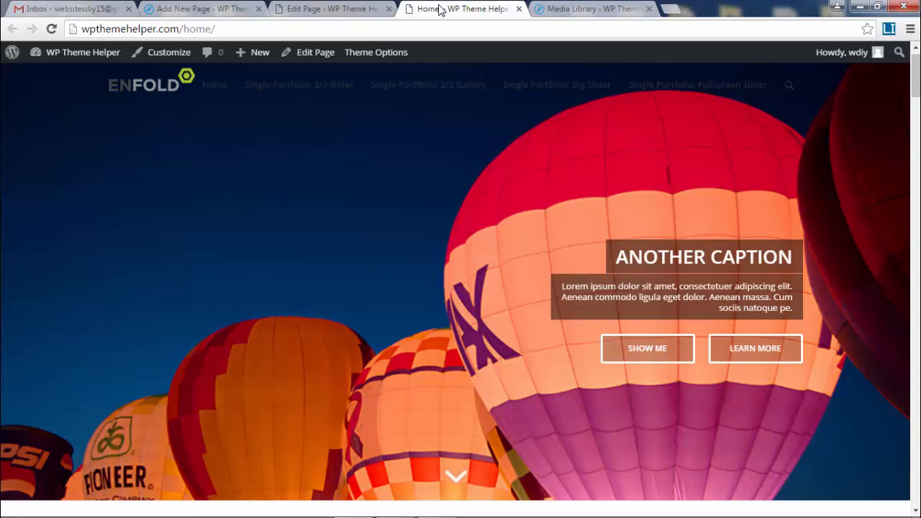
{"action": "left_click", "coordinate": [328, 13]}
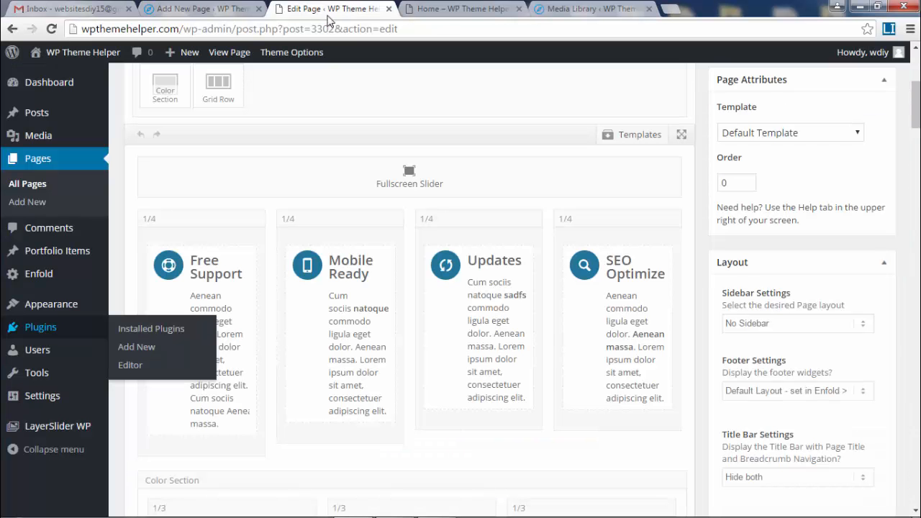
{"action": "left_click", "coordinate": [618, 10]}
{"action": "left_click", "coordinate": [648, 9]}
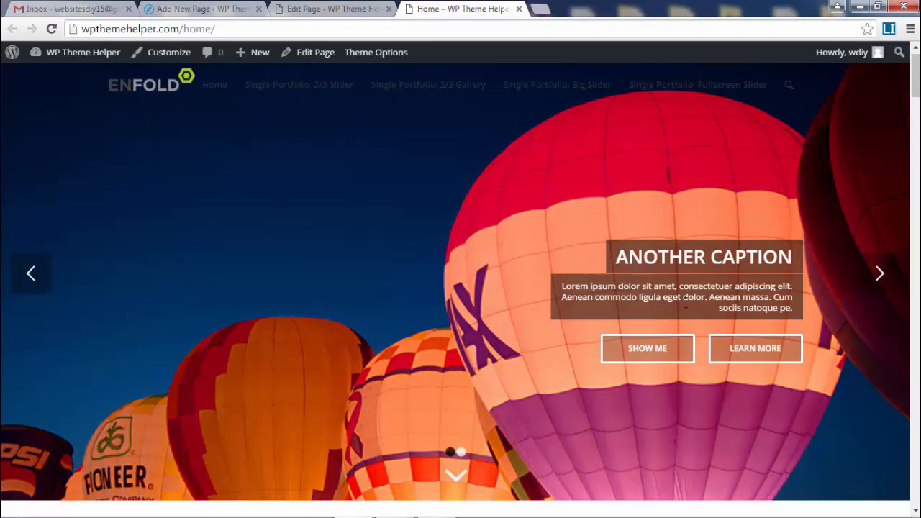
{"action": "left_click", "coordinate": [335, 10]}
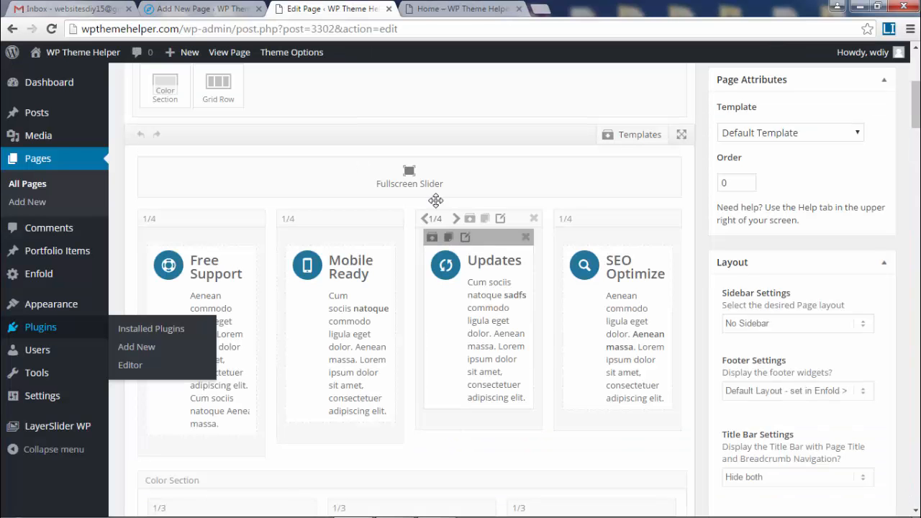
Delete the 'Another caption' slide from the Fullscreen Slider and open the remaining slide.
{"action": "left_click", "coordinate": [410, 173]}
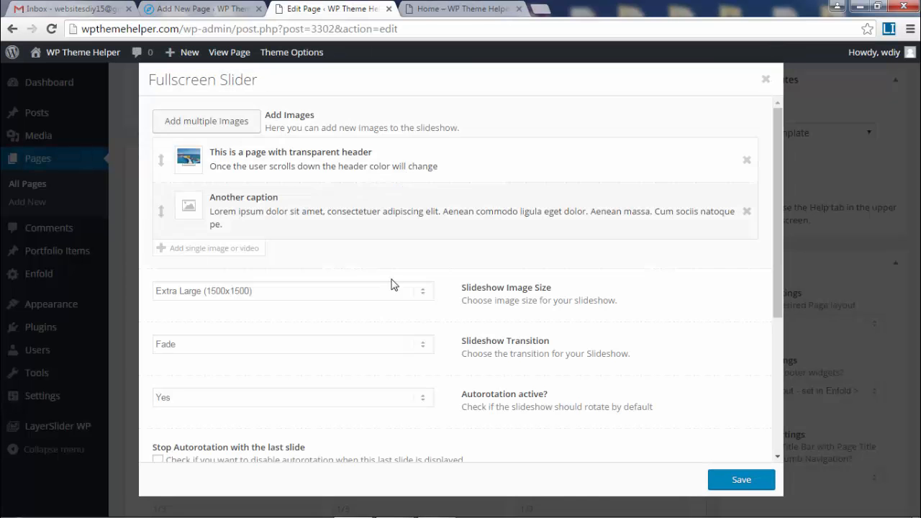
{"action": "left_click", "coordinate": [747, 210]}
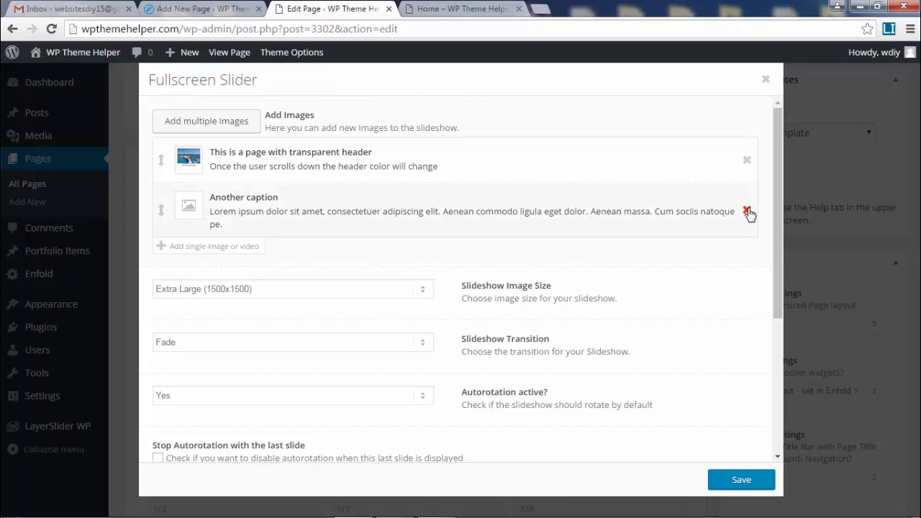
{"action": "left_click", "coordinate": [217, 159]}
{"action": "scroll", "coordinate": [391, 313], "scroll_direction": "down", "scroll_amount": 1}
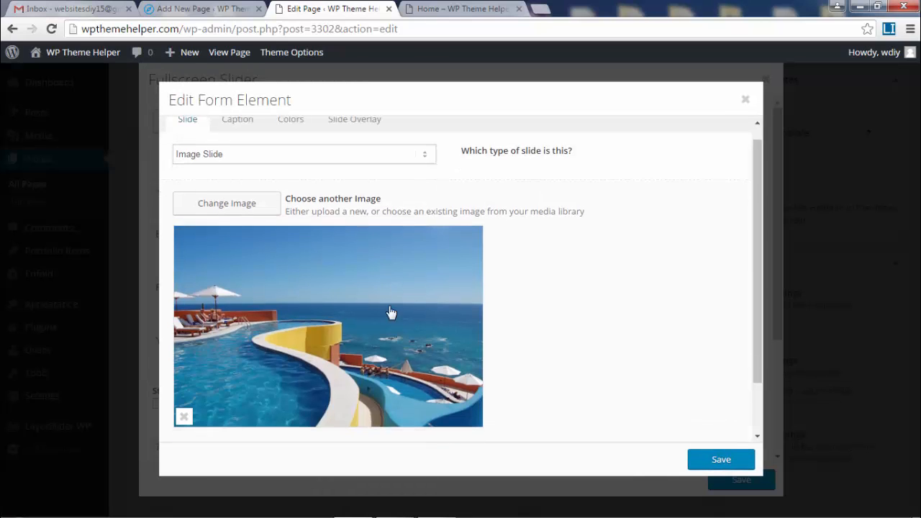
{"action": "scroll", "coordinate": [391, 313], "scroll_direction": "down", "scroll_amount": 1}
Remove the slide's image and browse the Media Library for a replacement.
{"action": "left_click", "coordinate": [181, 352]}
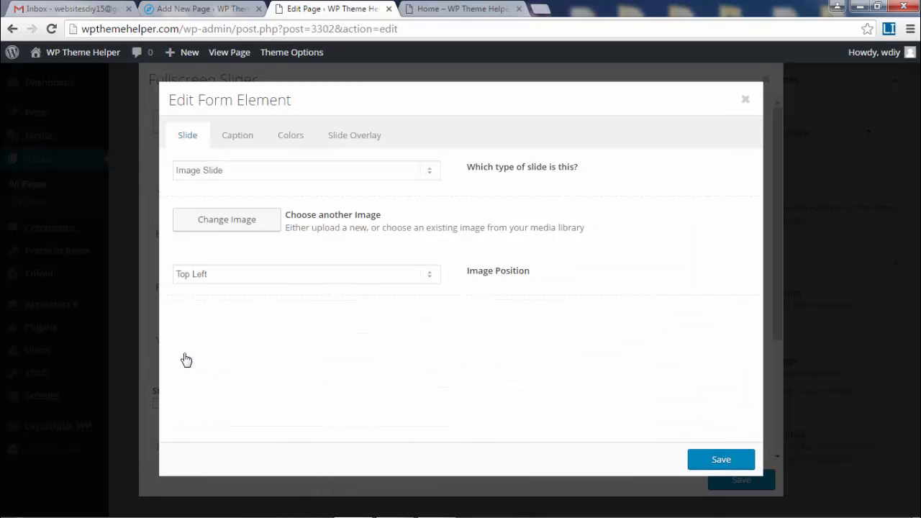
{"action": "left_click", "coordinate": [226, 227]}
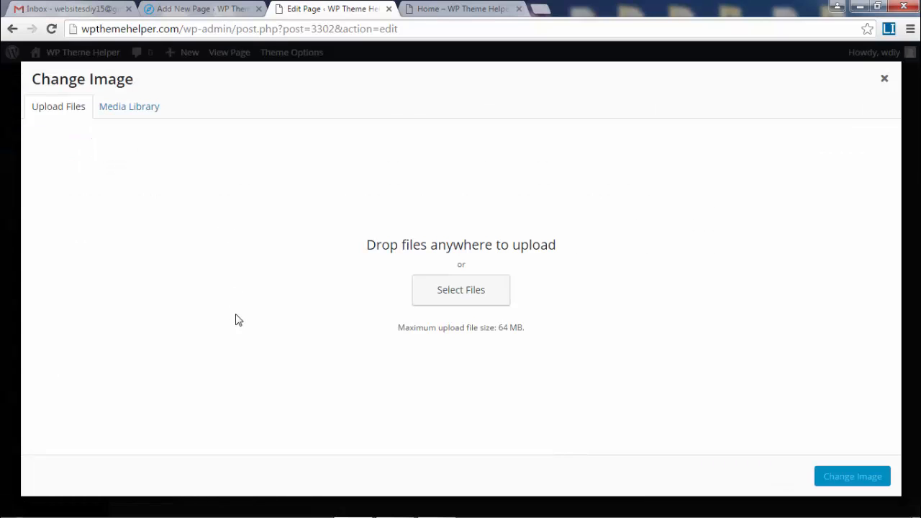
{"action": "left_click", "coordinate": [130, 108]}
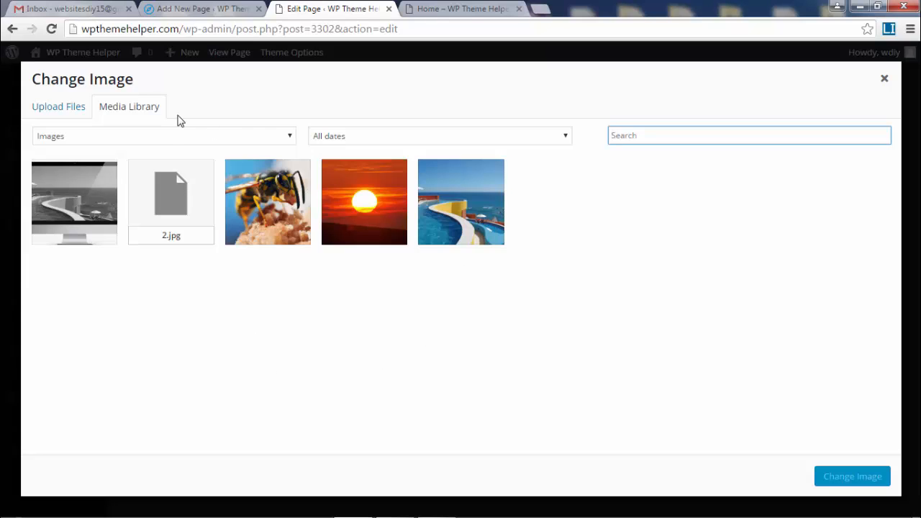
{"action": "left_click", "coordinate": [169, 135]}
Close the image picker, slide editor and slider settings without saving.
{"action": "left_click", "coordinate": [170, 135]}
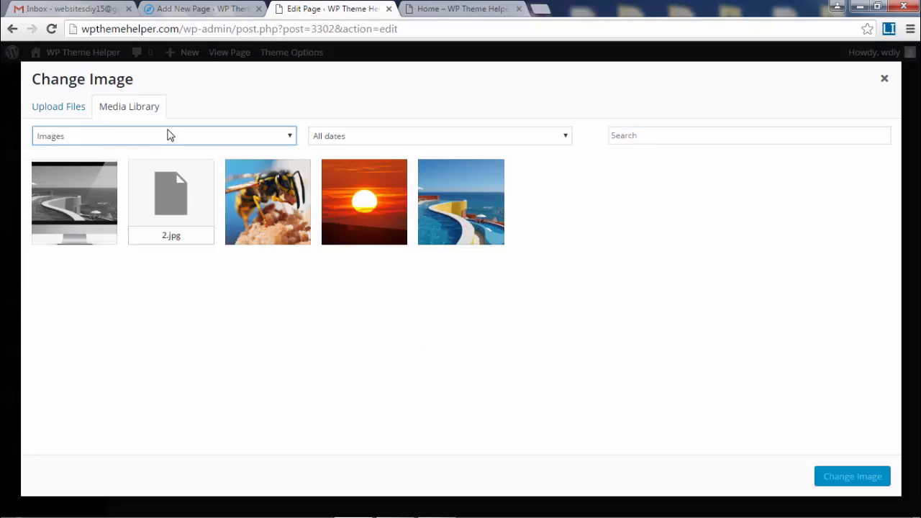
{"action": "left_click", "coordinate": [885, 81]}
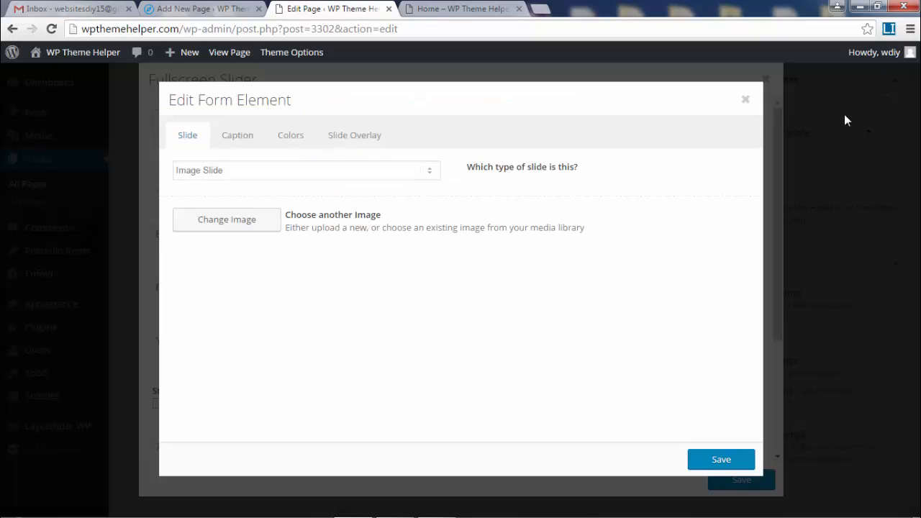
{"action": "left_click", "coordinate": [746, 101]}
{"action": "left_click", "coordinate": [766, 80]}
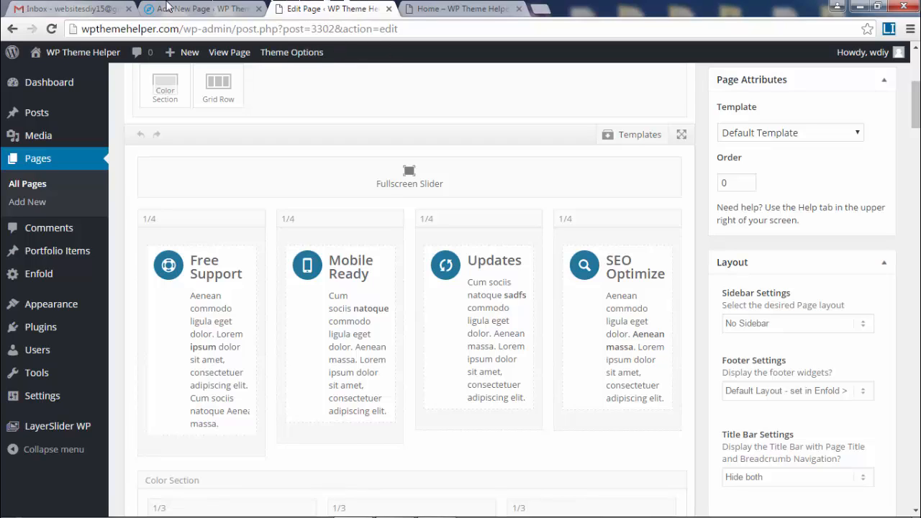
Reload the Home page editor and glance at the live home page.
{"action": "mouse_move", "coordinate": [38, 142]}
{"action": "left_click", "coordinate": [431, 30]}
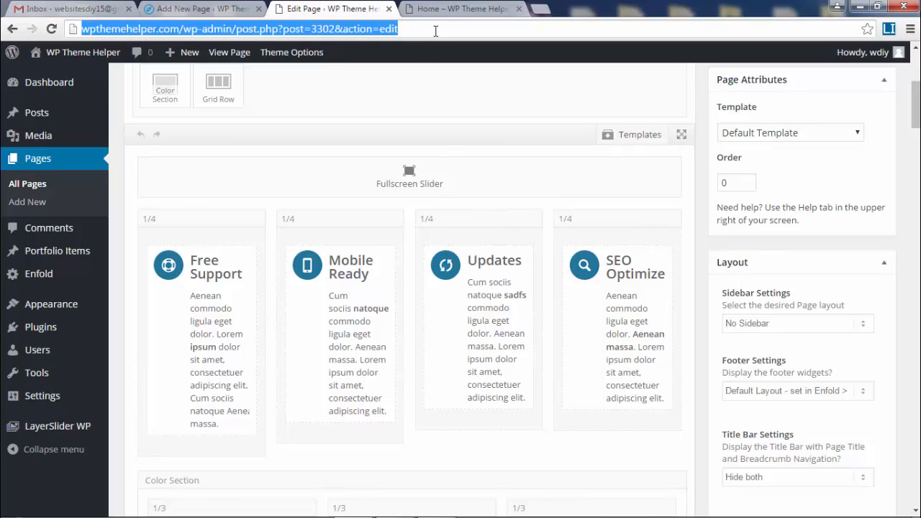
{"action": "key", "text": "Return"}
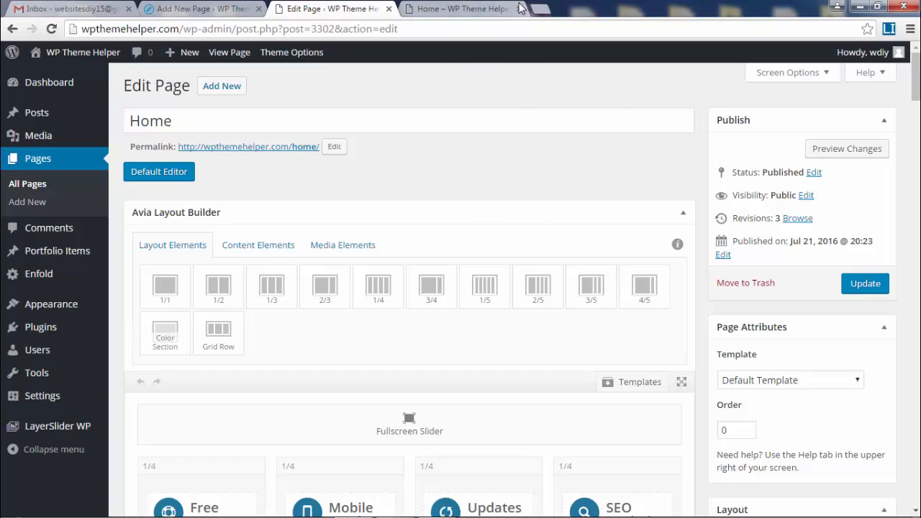
{"action": "left_click", "coordinate": [466, 9]}
{"action": "left_click", "coordinate": [331, 8]}
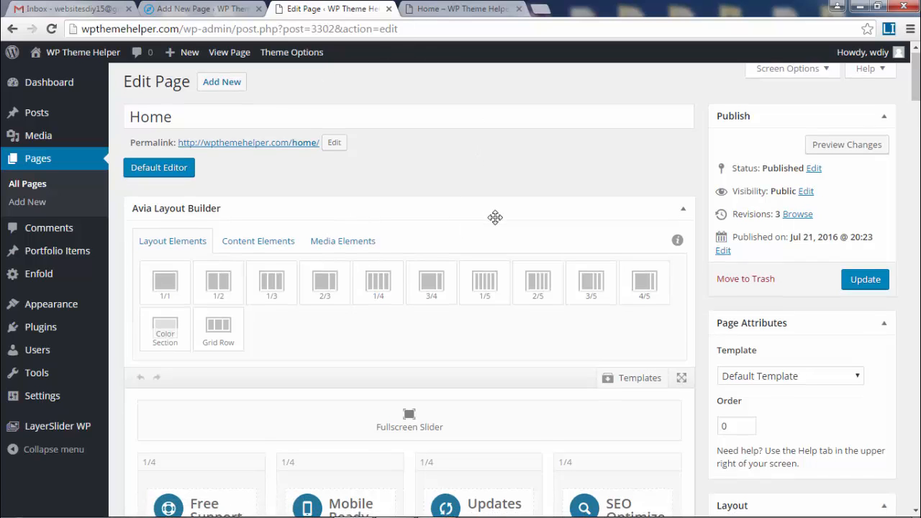
{"action": "scroll", "coordinate": [494, 216], "scroll_direction": "down", "scroll_amount": 3}
Delete the 'Another caption' slide and replace the remaining slide's pool image with the lakeside house photo.
{"action": "left_click", "coordinate": [400, 328]}
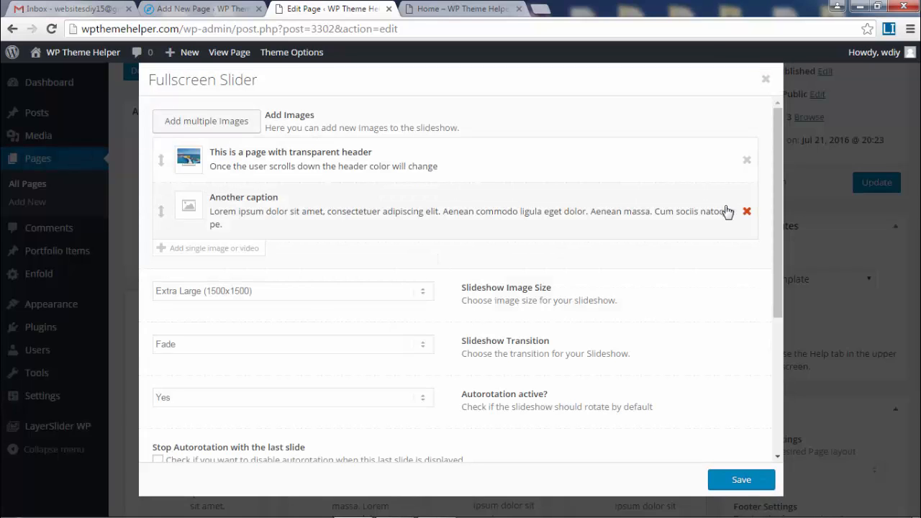
{"action": "left_click", "coordinate": [746, 212]}
{"action": "left_click", "coordinate": [199, 163]}
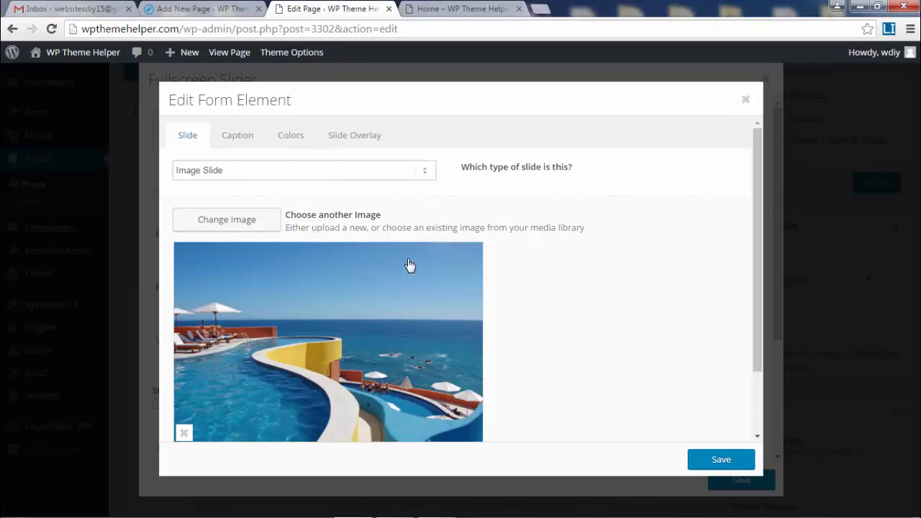
{"action": "left_click", "coordinate": [184, 433]}
{"action": "left_click", "coordinate": [249, 236]}
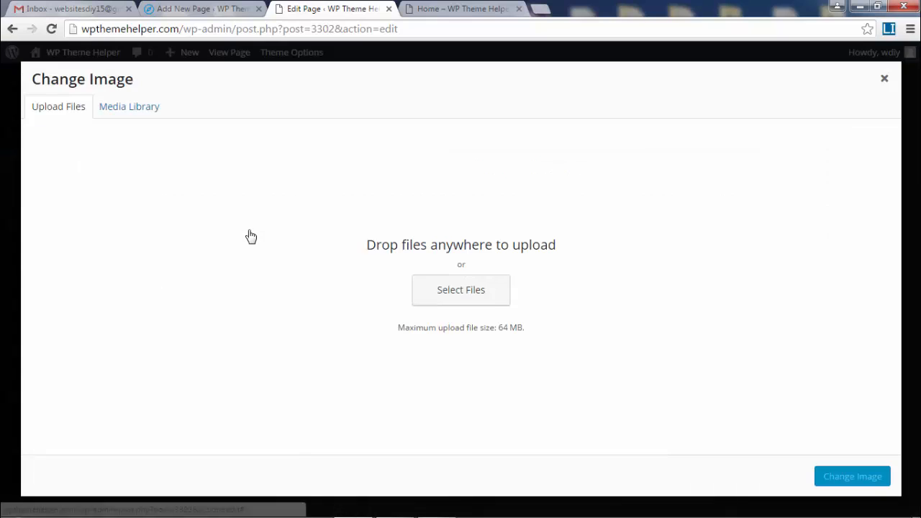
{"action": "left_click", "coordinate": [128, 105]}
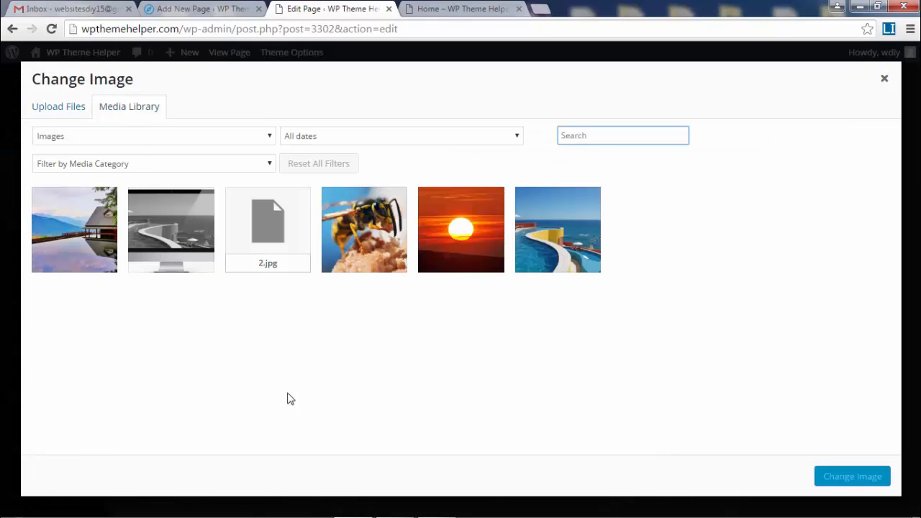
{"action": "left_click", "coordinate": [76, 230]}
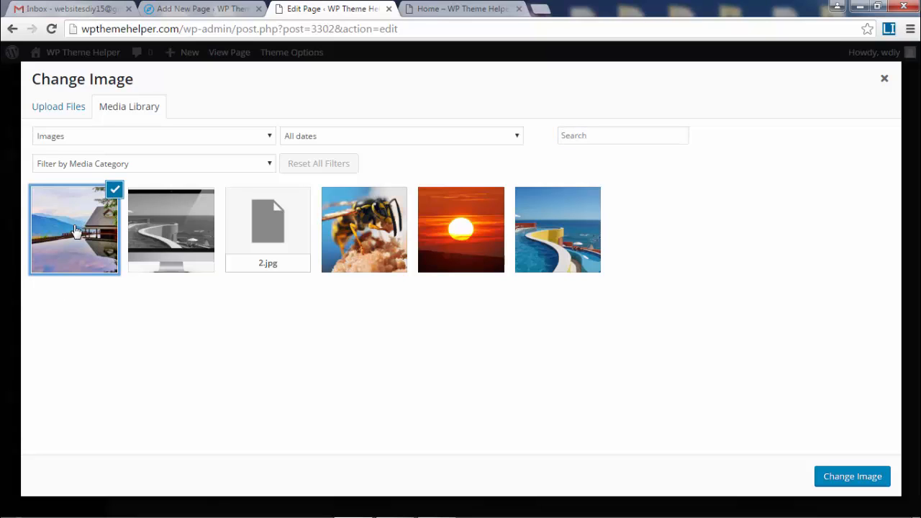
{"action": "left_click", "coordinate": [851, 478]}
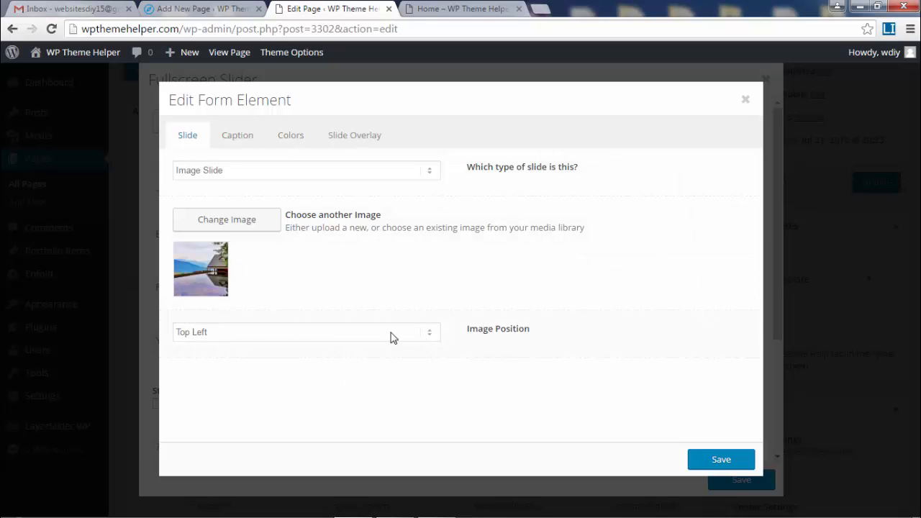
Save the slide and slider settings, then update the Home page.
{"action": "left_click", "coordinate": [237, 137]}
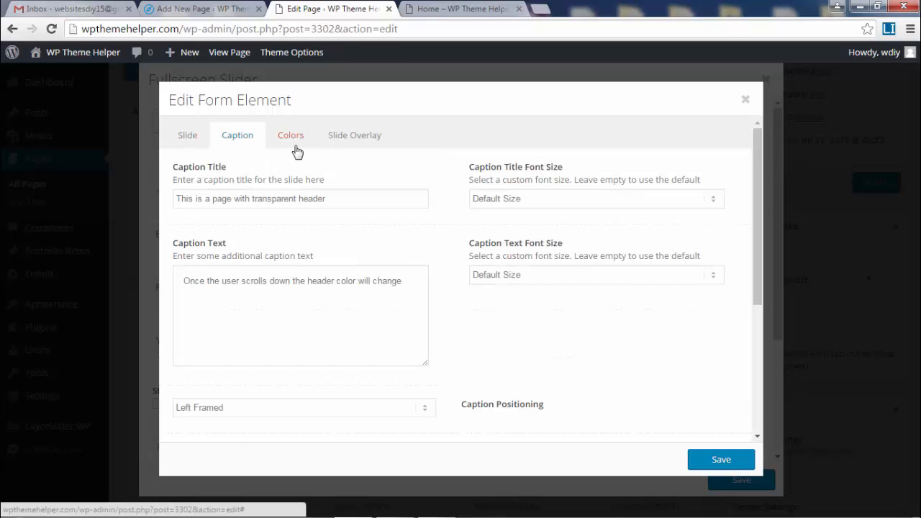
{"action": "left_click", "coordinate": [713, 461]}
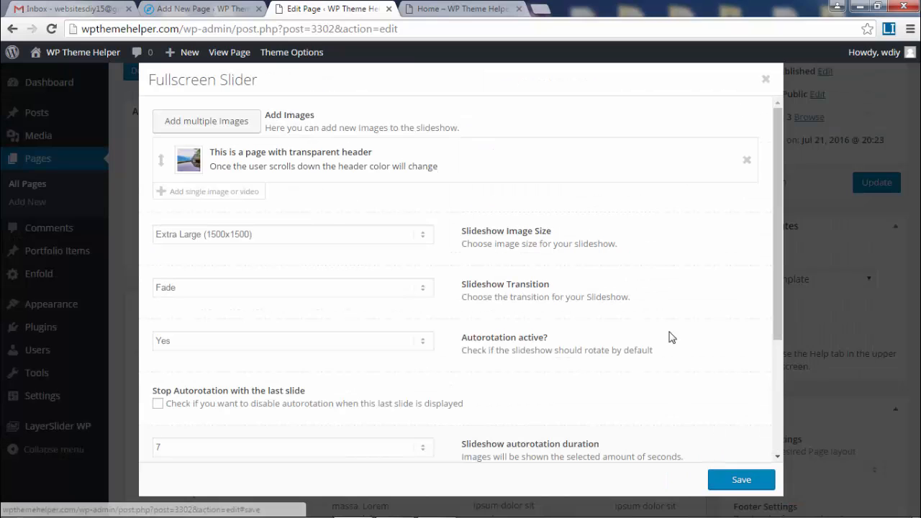
{"action": "left_click", "coordinate": [742, 480]}
{"action": "left_click", "coordinate": [866, 183]}
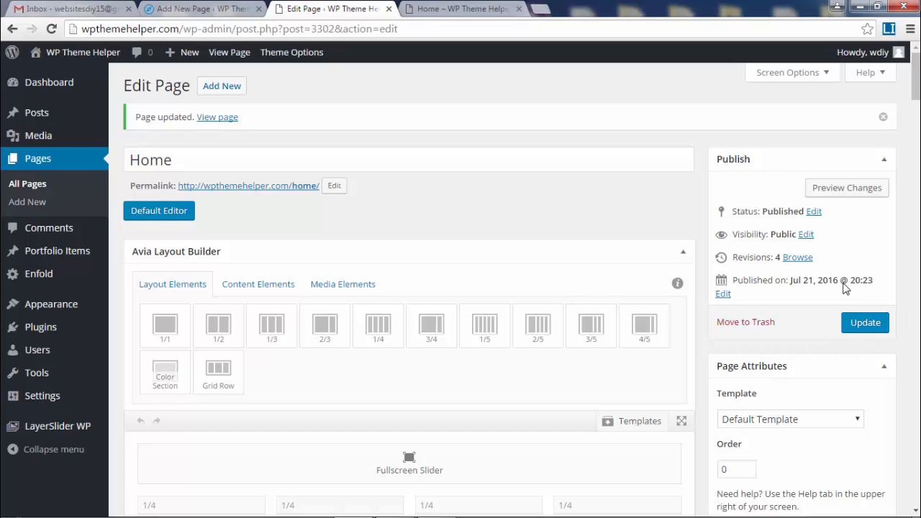
View the live home page, highlighting the hero heading and subtitle over the lakeside photo.
{"action": "left_click", "coordinate": [464, 9]}
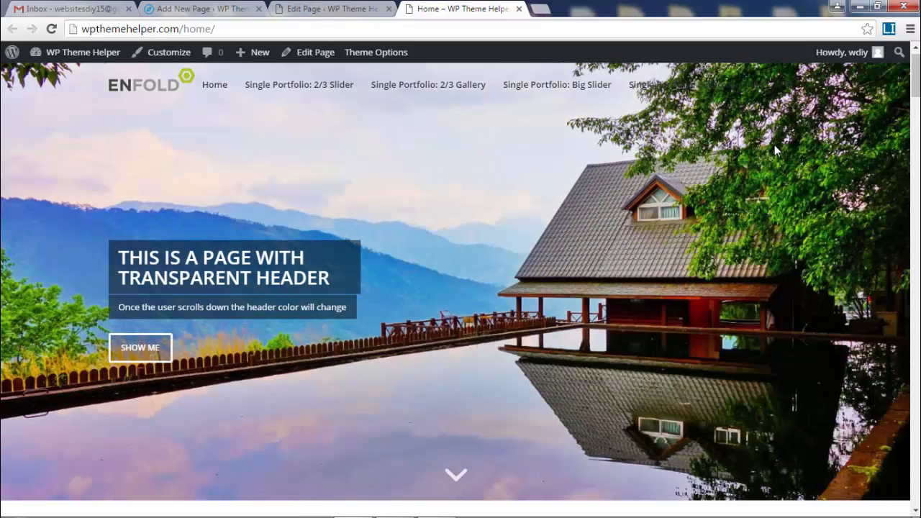
{"action": "left_click_drag", "start_coordinate": [119, 252], "coordinate": [351, 307]}
{"action": "left_click", "coordinate": [253, 262]}
{"action": "left_click_drag", "start_coordinate": [918, 78], "coordinate": [919, 72]}
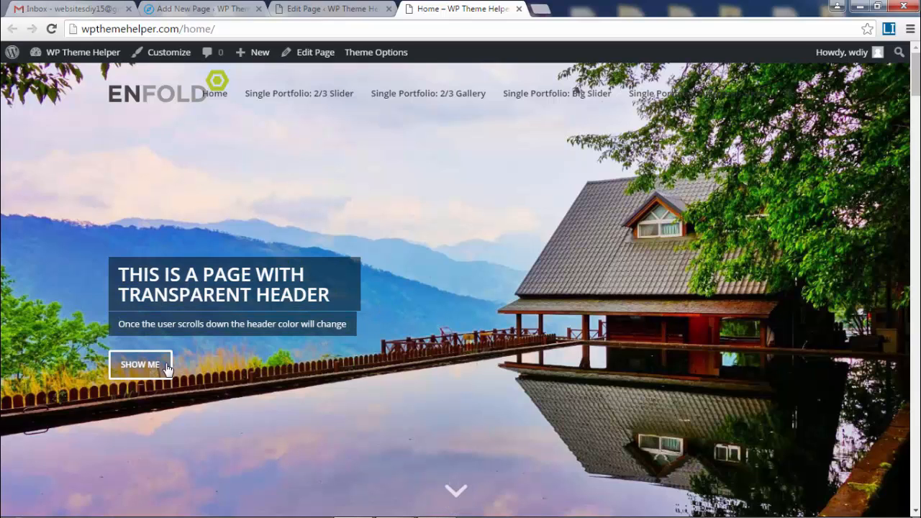
Open the hero slide's Caption tab and select its title 'This is a page with transparent header'.
{"action": "left_click", "coordinate": [333, 7]}
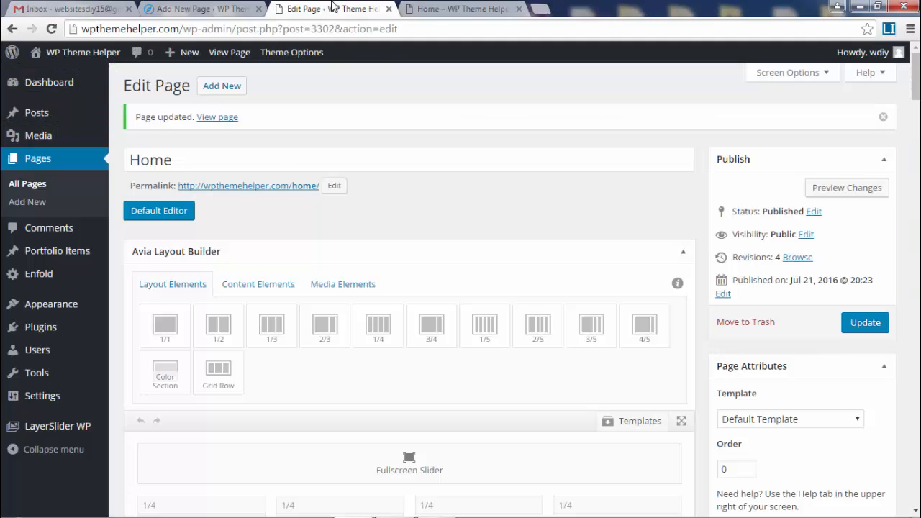
{"action": "scroll", "coordinate": [547, 230], "scroll_direction": "down", "scroll_amount": 2}
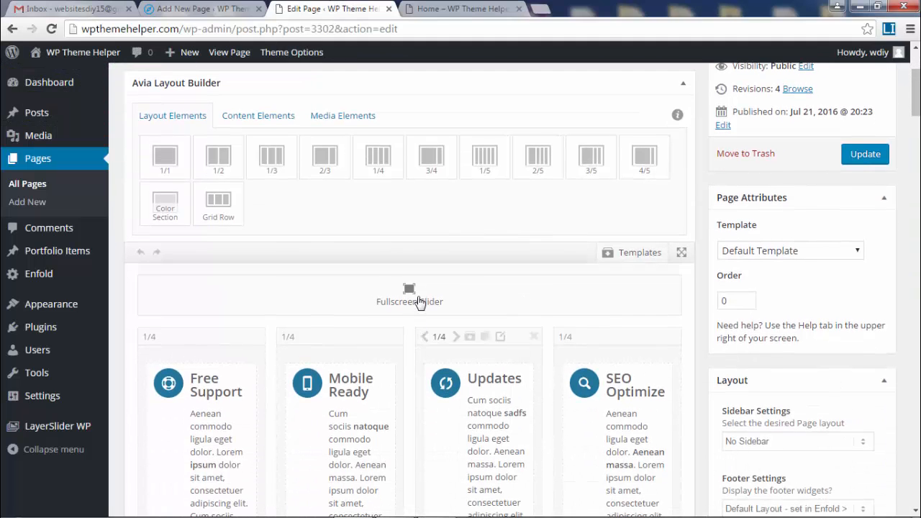
{"action": "scroll", "coordinate": [424, 281], "scroll_direction": "down", "scroll_amount": 1}
{"action": "left_click", "coordinate": [402, 243]}
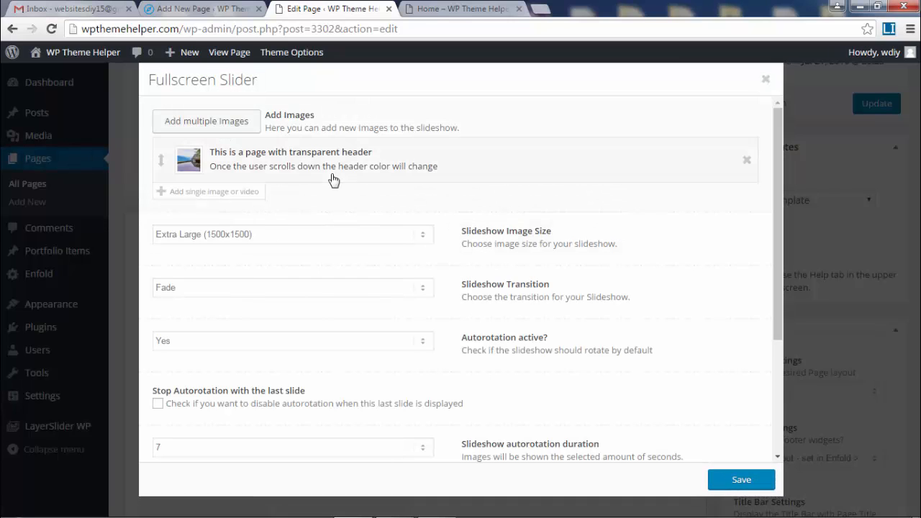
{"action": "left_click", "coordinate": [189, 163]}
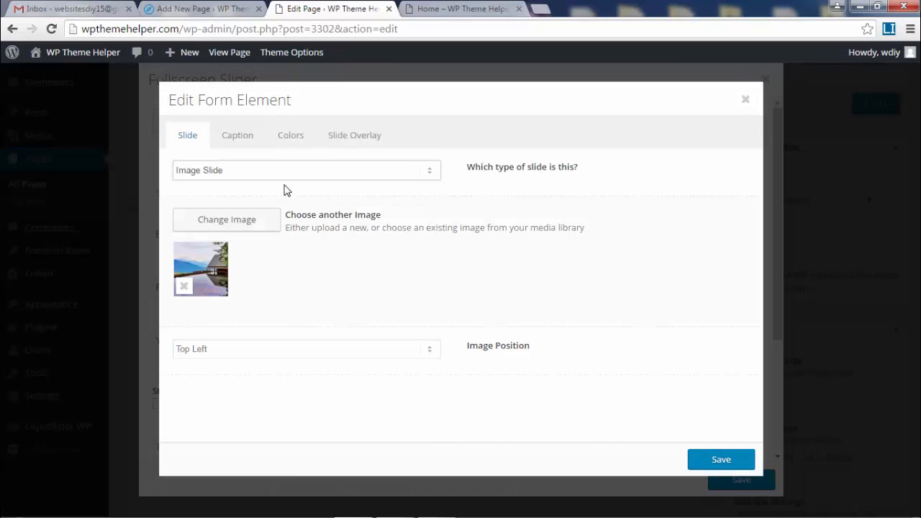
{"action": "left_click", "coordinate": [238, 137]}
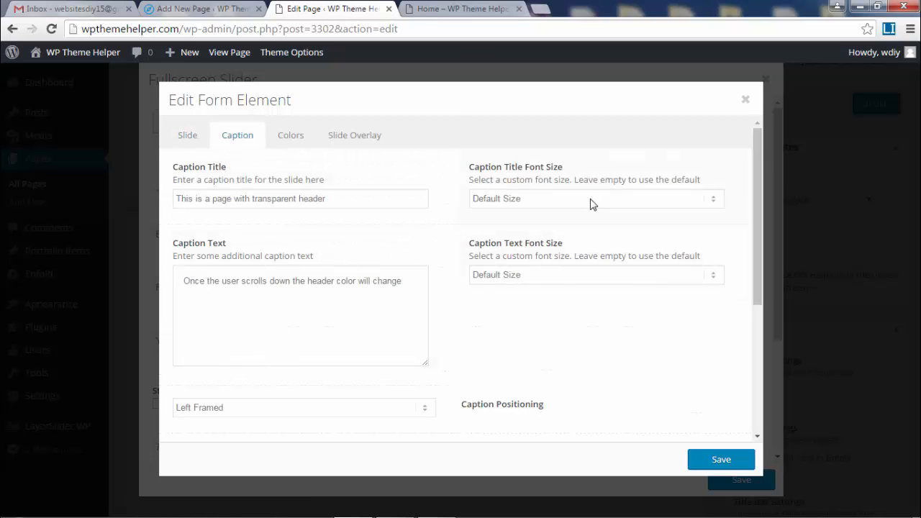
{"action": "left_click_drag", "start_coordinate": [401, 199], "coordinate": [157, 209]}
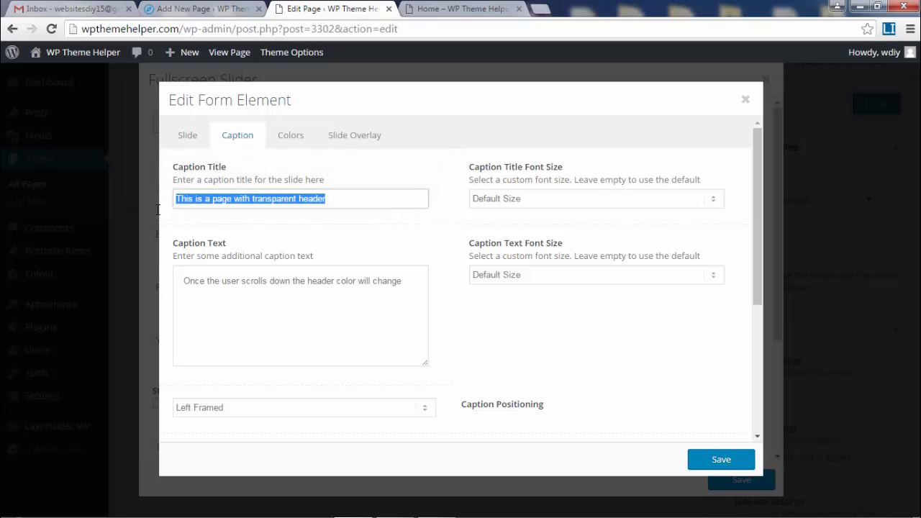
{"action": "left_click_drag", "start_coordinate": [345, 202], "coordinate": [171, 205]}
Compare the caption title and text with the live page's hero heading and subtitle.
{"action": "left_click", "coordinate": [437, 10]}
{"action": "left_click_drag", "start_coordinate": [133, 266], "coordinate": [330, 300]}
{"action": "left_click", "coordinate": [360, 8]}
{"action": "left_click_drag", "start_coordinate": [190, 282], "coordinate": [403, 281]}
{"action": "left_click", "coordinate": [290, 282]}
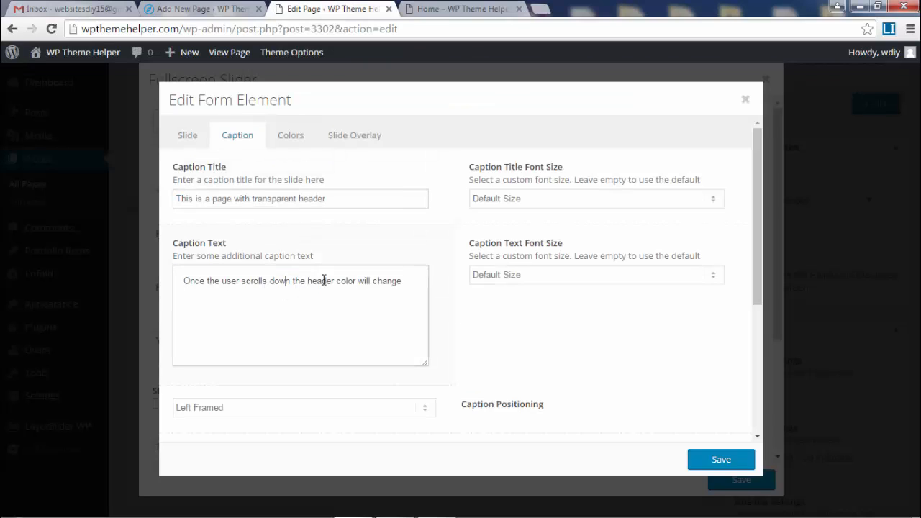
{"action": "left_click", "coordinate": [432, 11]}
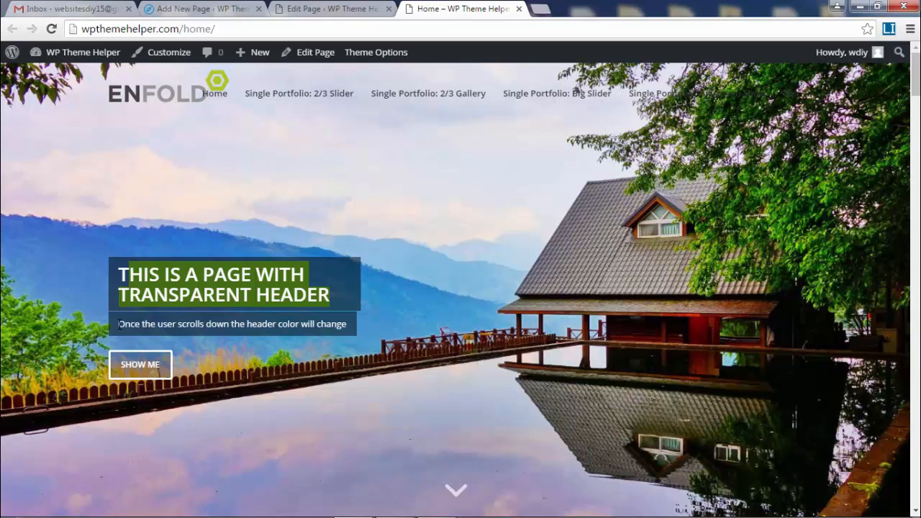
{"action": "left_click_drag", "start_coordinate": [119, 324], "coordinate": [353, 328]}
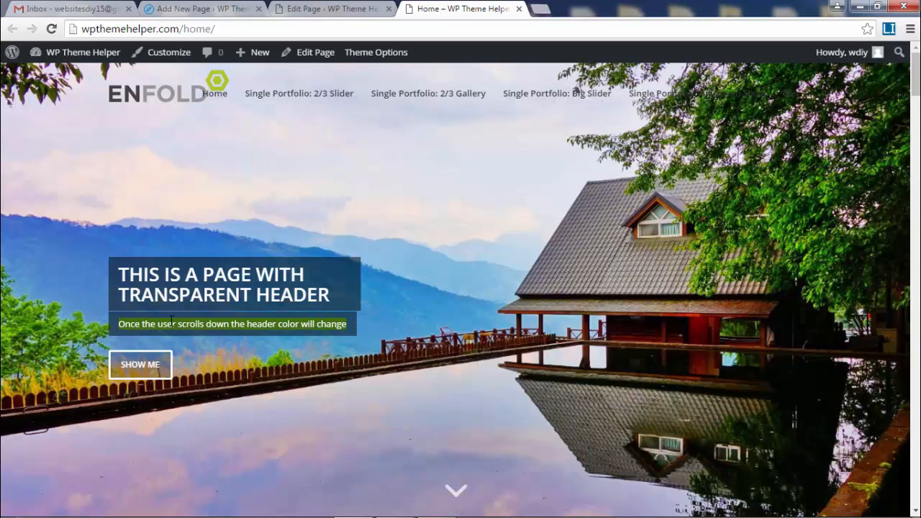
{"action": "left_click", "coordinate": [338, 7]}
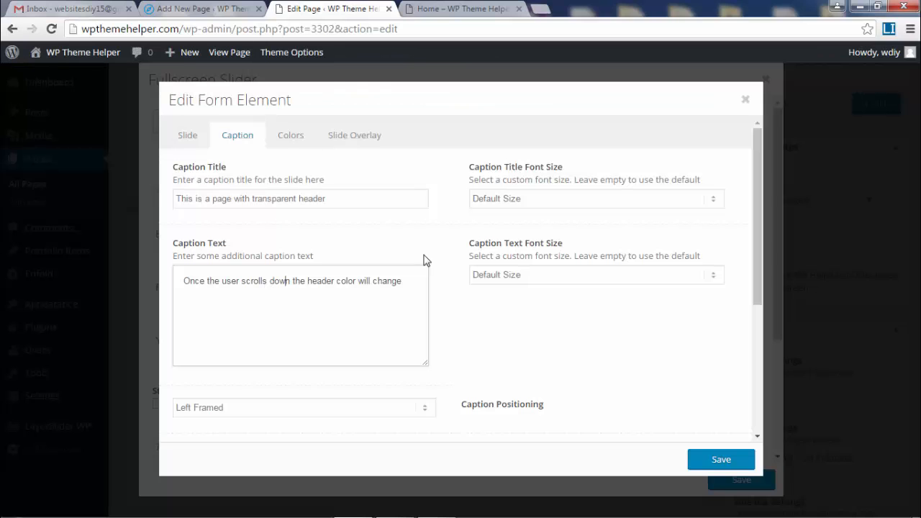
Scroll through the caption settings and check the live home page once more.
{"action": "left_click_drag", "start_coordinate": [761, 219], "coordinate": [761, 363]}
{"action": "scroll", "coordinate": [493, 260], "scroll_direction": "up", "scroll_amount": 5}
{"action": "left_click", "coordinate": [570, 323]}
{"action": "left_click", "coordinate": [458, 7]}
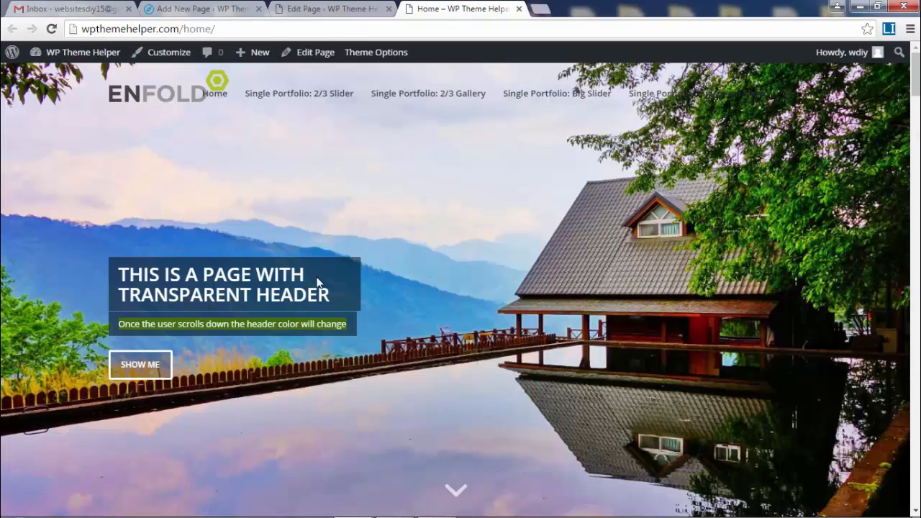
{"action": "left_click", "coordinate": [292, 3]}
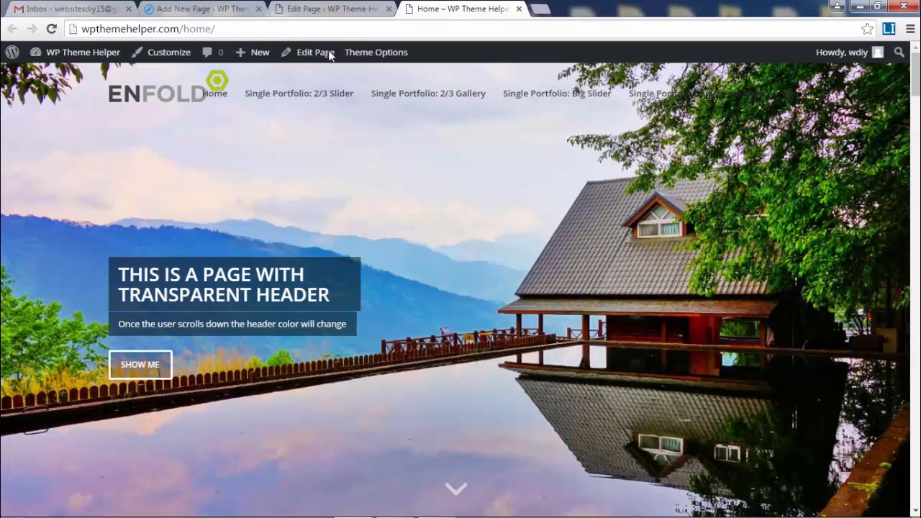
Set the hero slide's Caption Positioning to Center Framed and save the slide and slider.
{"action": "scroll", "coordinate": [557, 284], "scroll_direction": "down", "scroll_amount": 1}
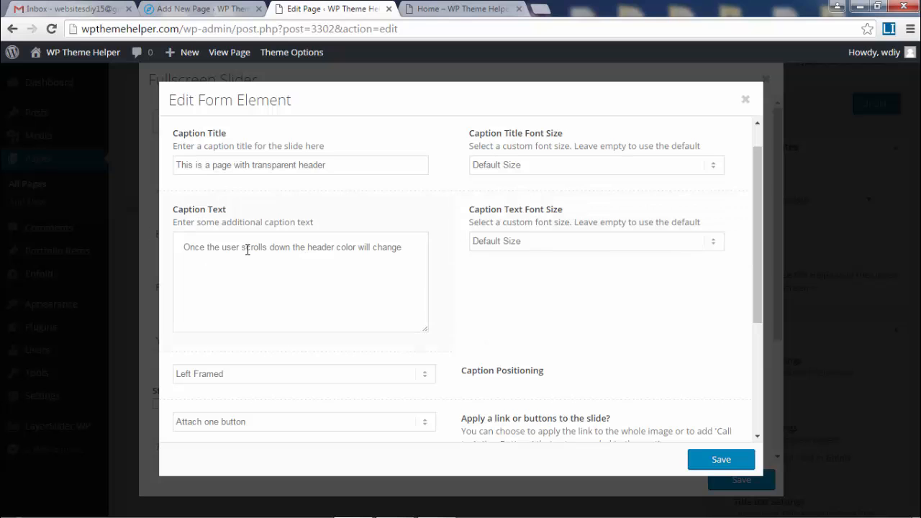
{"action": "scroll", "coordinate": [307, 251], "scroll_direction": "down", "scroll_amount": 3}
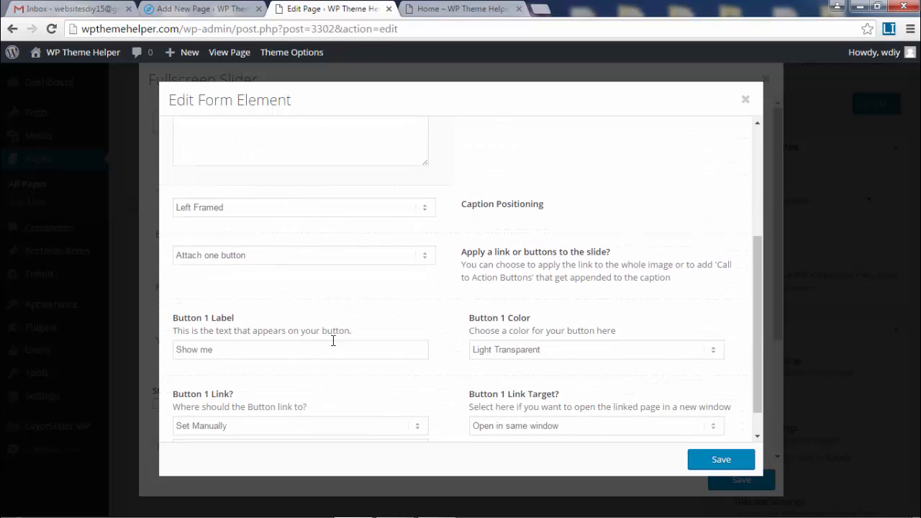
{"action": "left_click", "coordinate": [324, 209]}
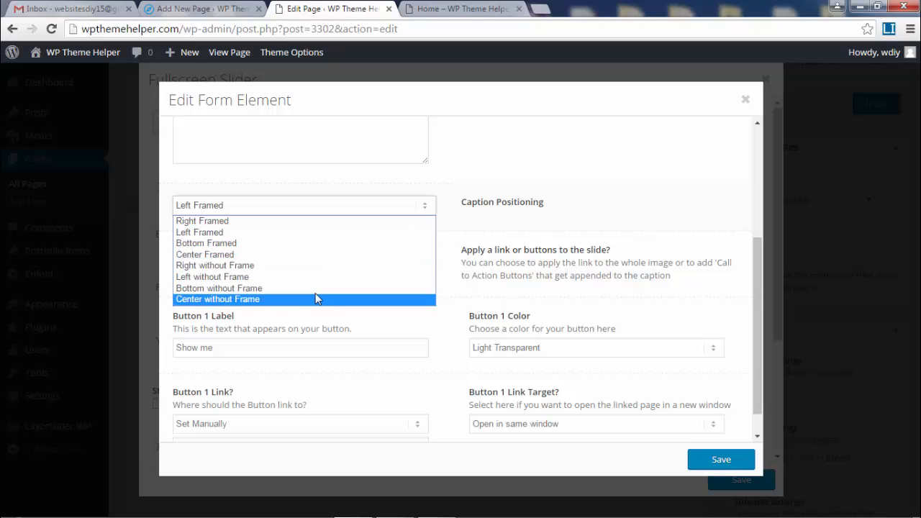
{"action": "left_click", "coordinate": [287, 255]}
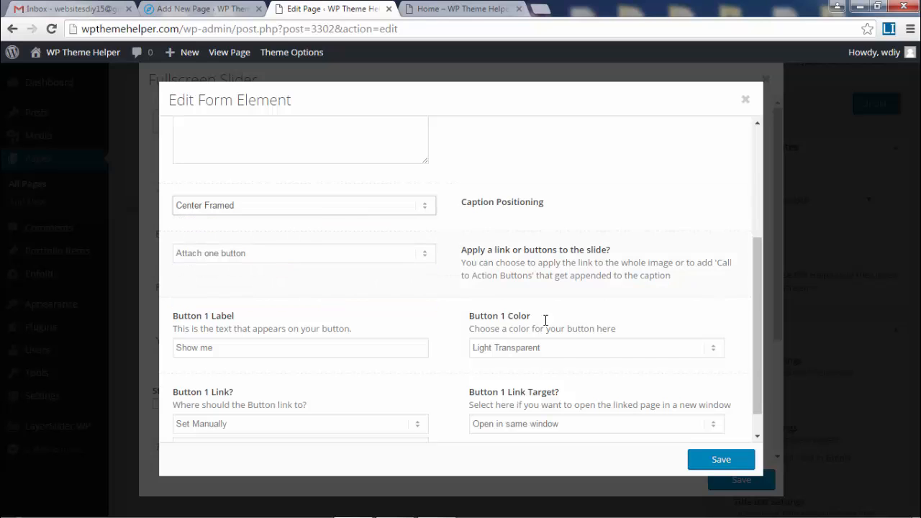
{"action": "scroll", "coordinate": [681, 298], "scroll_direction": "down", "scroll_amount": 1}
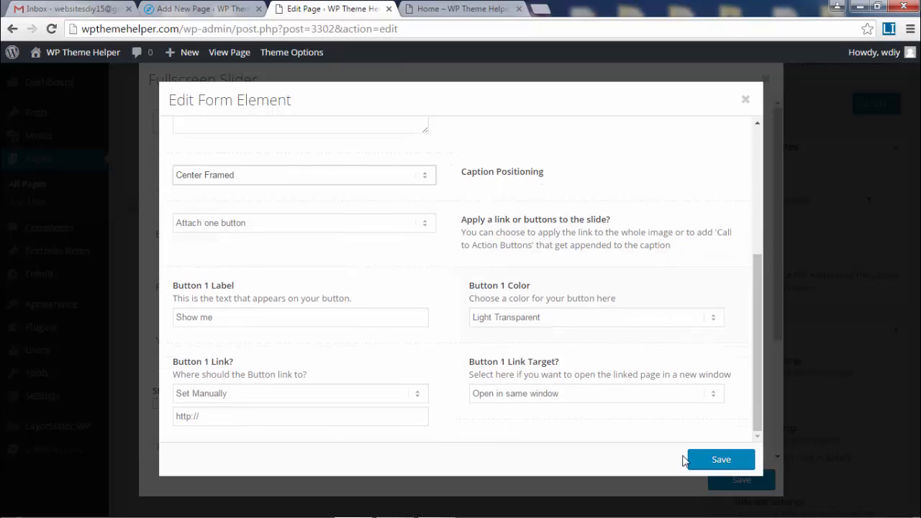
{"action": "left_click", "coordinate": [710, 461]}
{"action": "left_click", "coordinate": [739, 481]}
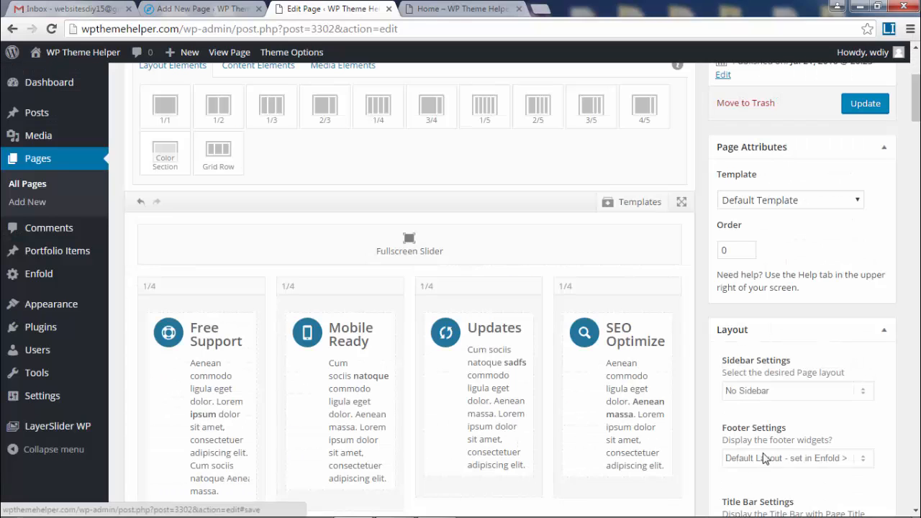
Update the Home page and reload the live site to see the centered caption.
{"action": "left_click", "coordinate": [864, 104]}
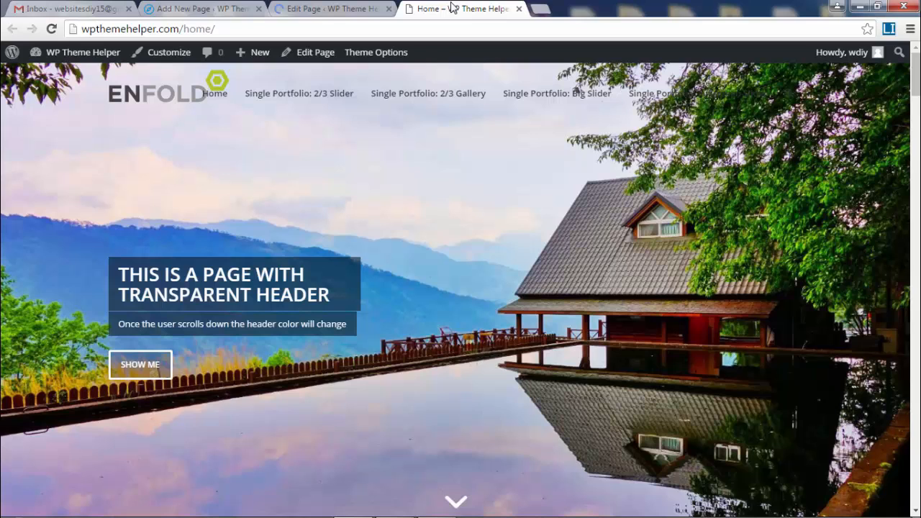
{"action": "left_click", "coordinate": [454, 9]}
{"action": "left_click", "coordinate": [52, 28]}
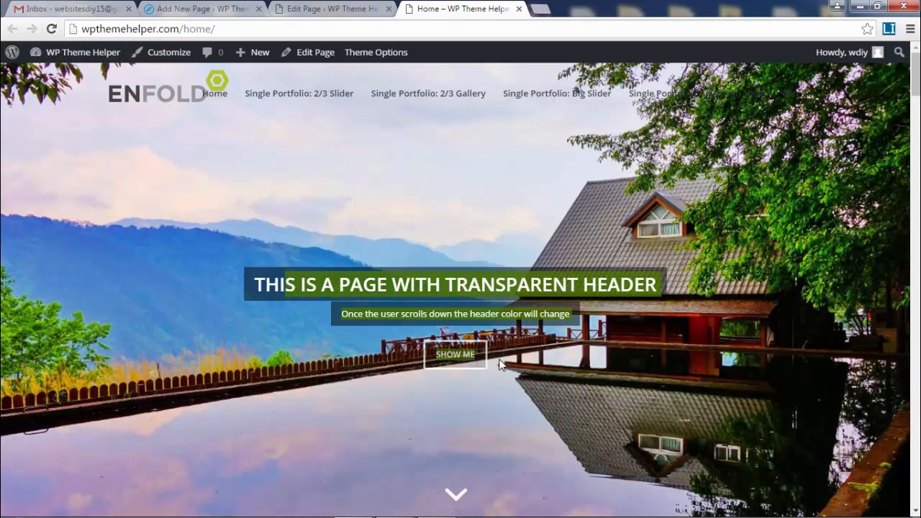
Open the Fullscreen Slider's hero slide settings and show its caption fields.
{"action": "left_click", "coordinate": [331, 8]}
{"action": "scroll", "coordinate": [528, 269], "scroll_direction": "down", "scroll_amount": 5}
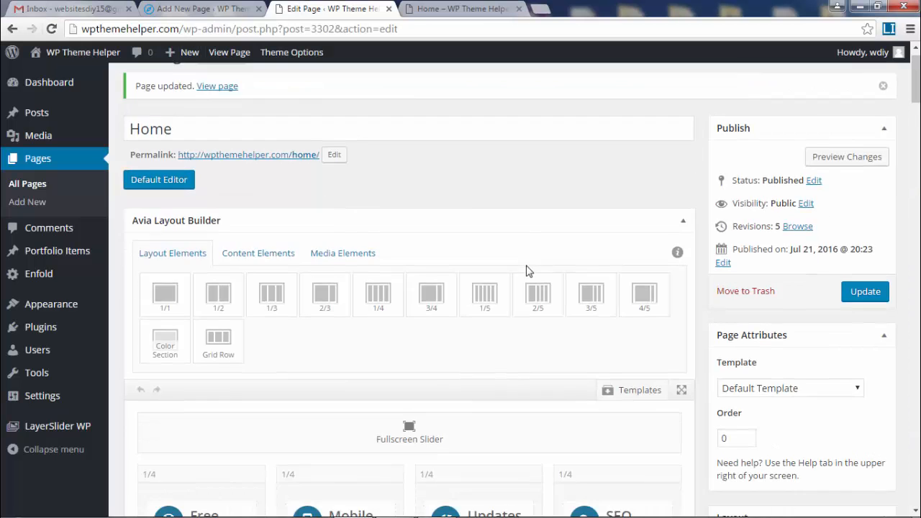
{"action": "left_click", "coordinate": [413, 126]}
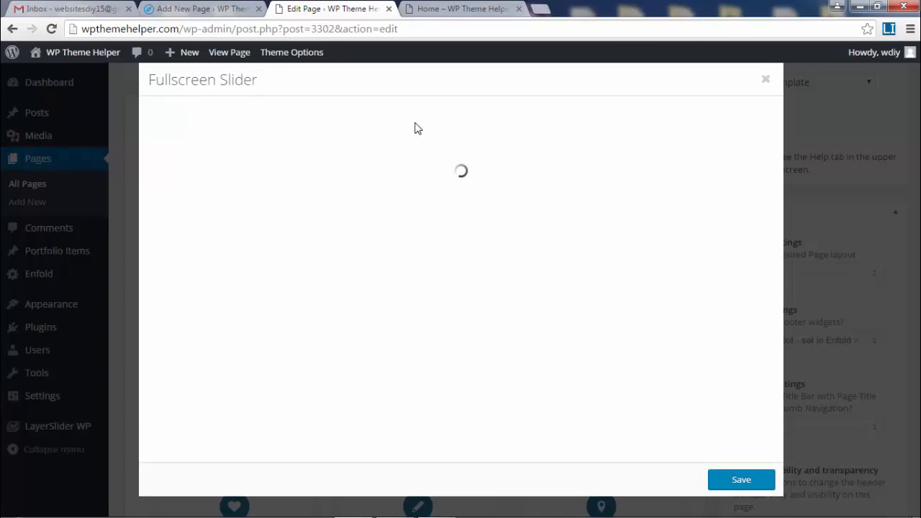
{"action": "left_click", "coordinate": [251, 169]}
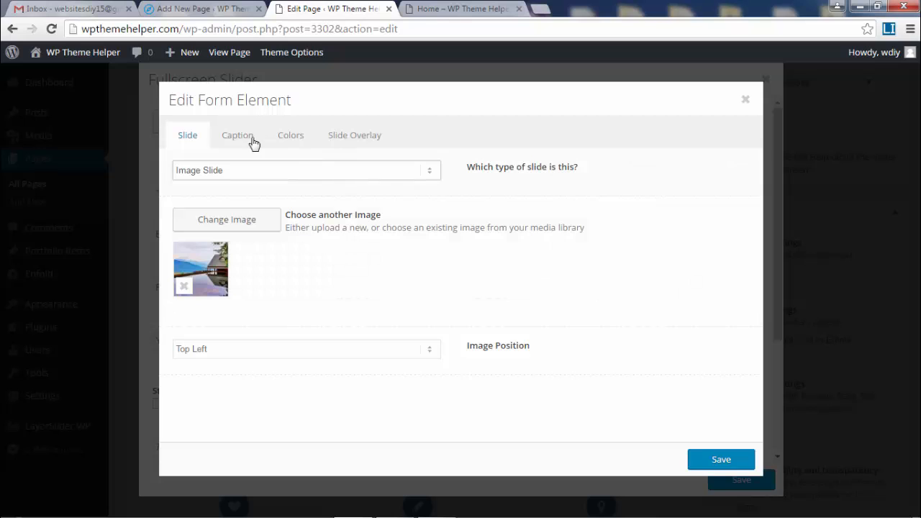
{"action": "left_click", "coordinate": [239, 138]}
{"action": "scroll", "coordinate": [569, 319], "scroll_direction": "down", "scroll_amount": 4}
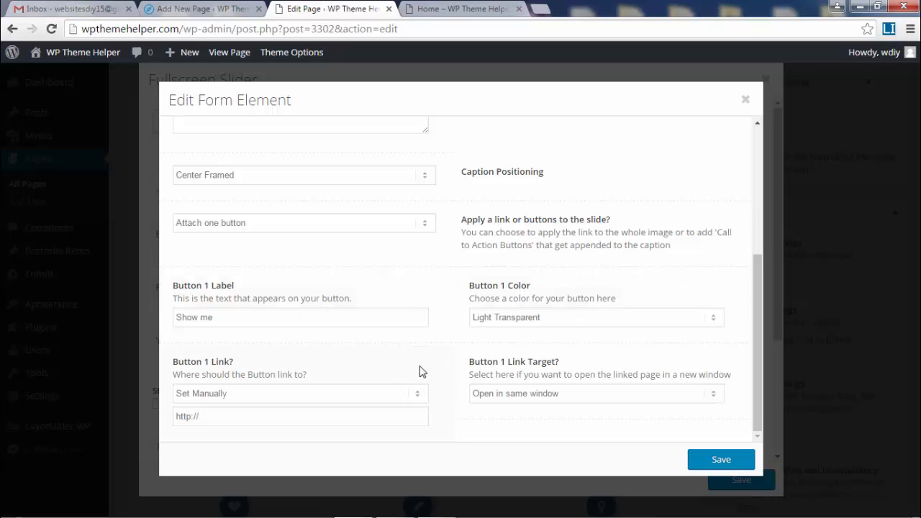
Set 'Apply a link or buttons' to Attach two buttons.
{"action": "left_click", "coordinate": [288, 416]}
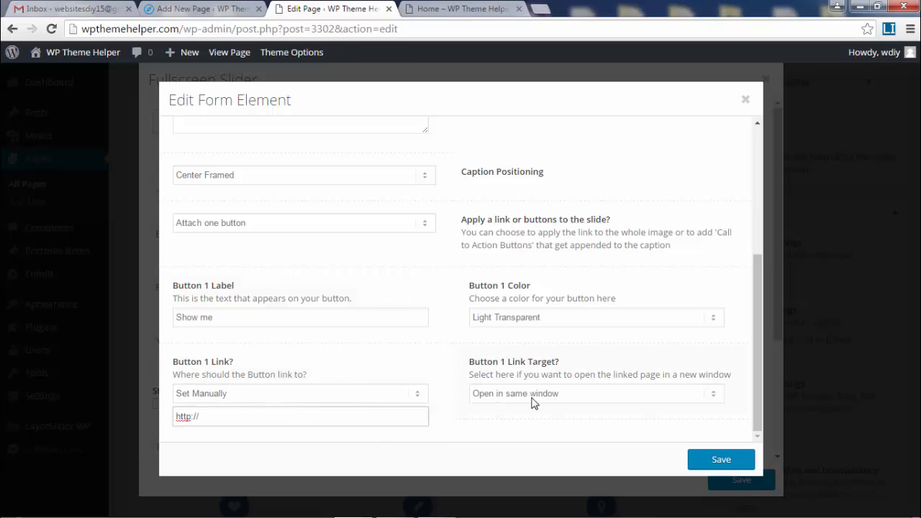
{"action": "scroll", "coordinate": [413, 308], "scroll_direction": "up", "scroll_amount": 4}
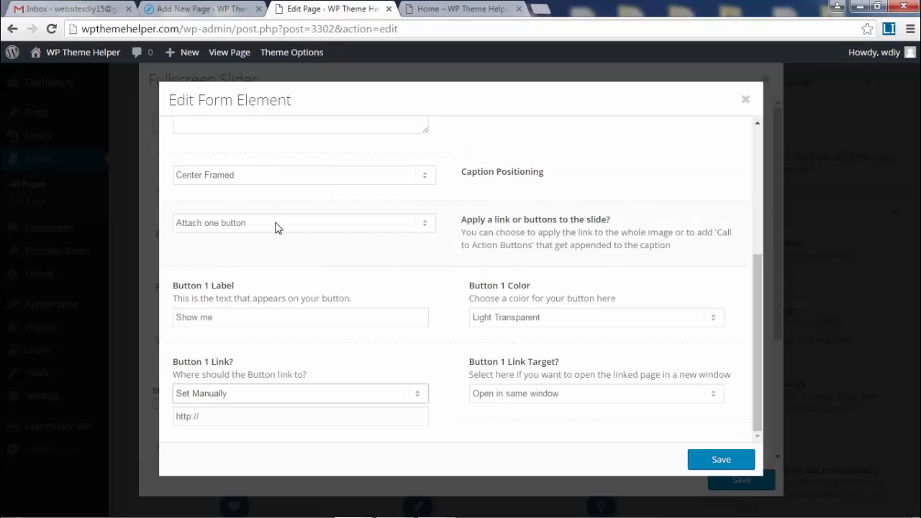
{"action": "left_click", "coordinate": [277, 227]}
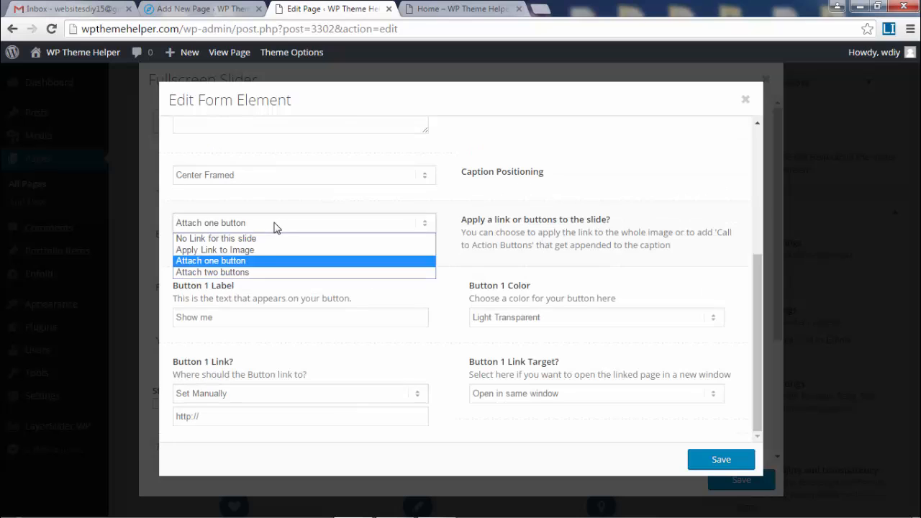
{"action": "left_click", "coordinate": [268, 276]}
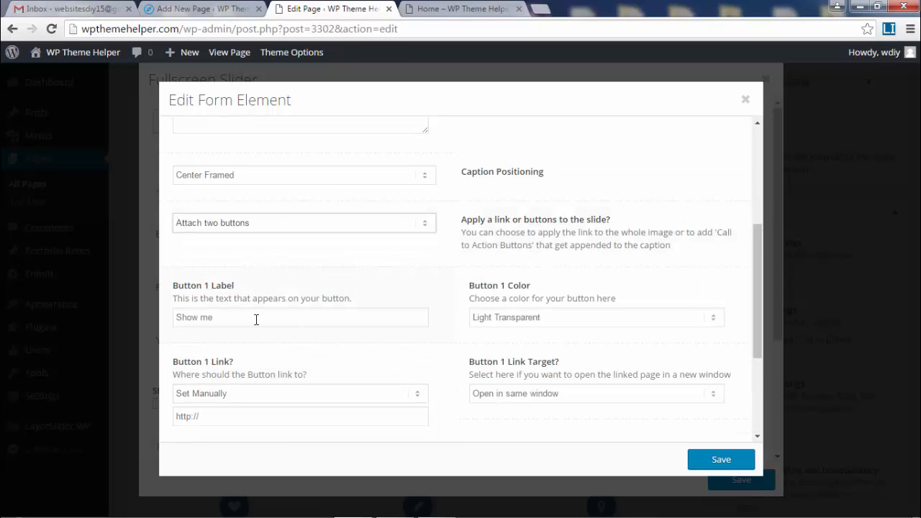
{"action": "scroll", "coordinate": [547, 328], "scroll_direction": "down", "scroll_amount": 3}
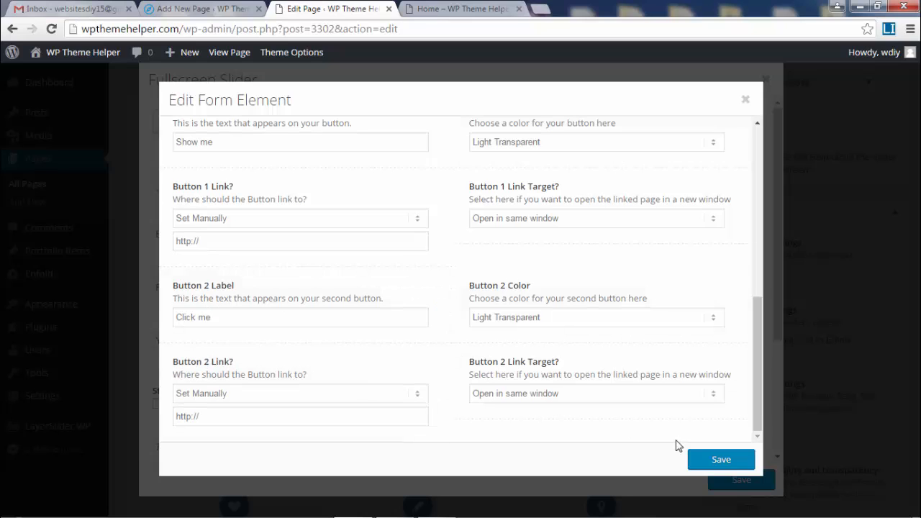
{"action": "left_click", "coordinate": [236, 239]}
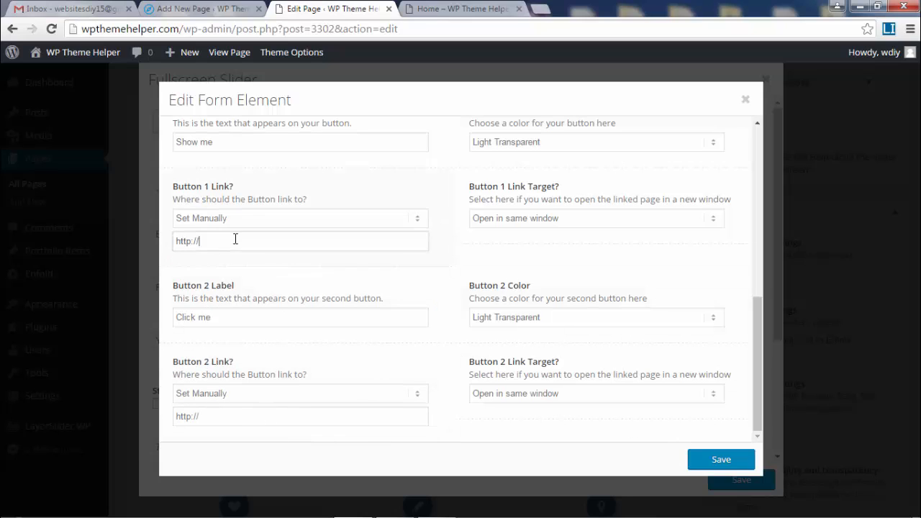
{"action": "left_click_drag", "start_coordinate": [233, 238], "coordinate": [164, 240]}
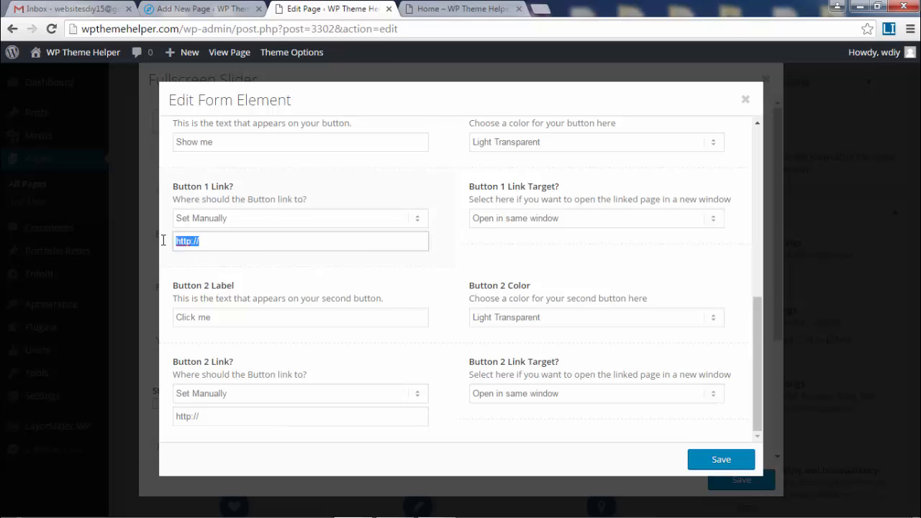
{"action": "left_click", "coordinate": [231, 239]}
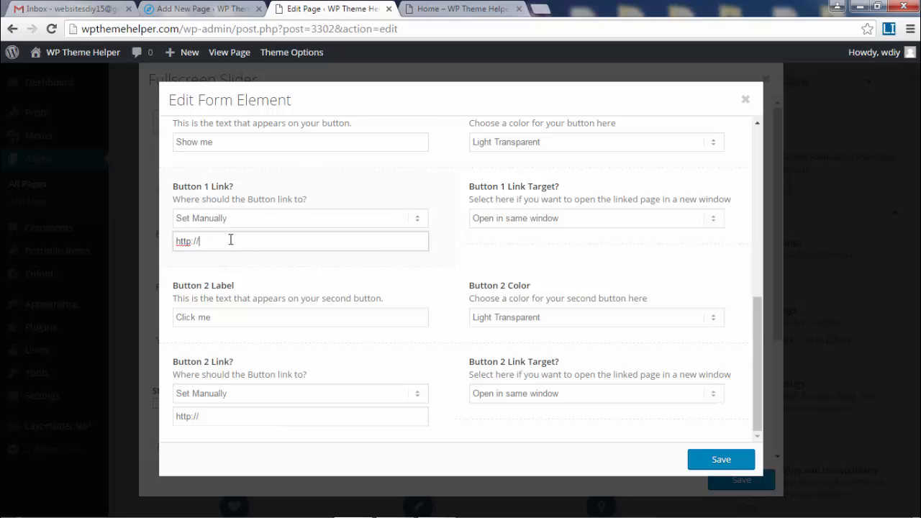
Copy the live Home page's web address, then save the slide's button settings.
{"action": "left_click", "coordinate": [454, 8]}
{"action": "left_click", "coordinate": [203, 30]}
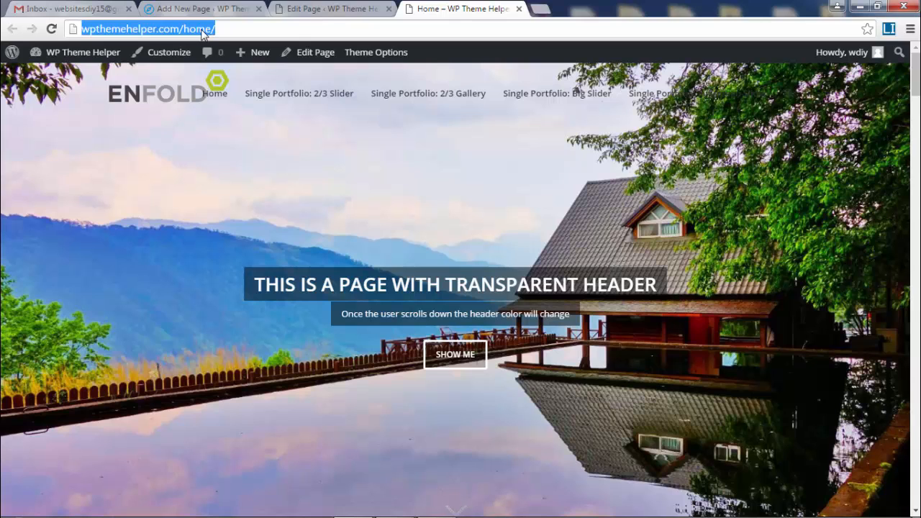
{"action": "left_click", "coordinate": [204, 32]}
{"action": "left_click", "coordinate": [224, 31]}
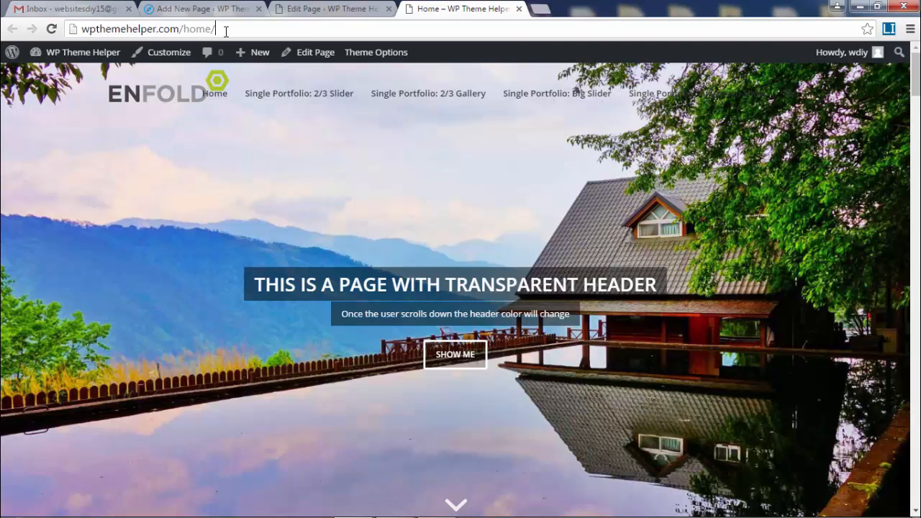
{"action": "left_click", "coordinate": [322, 8]}
{"action": "left_click", "coordinate": [443, 7]}
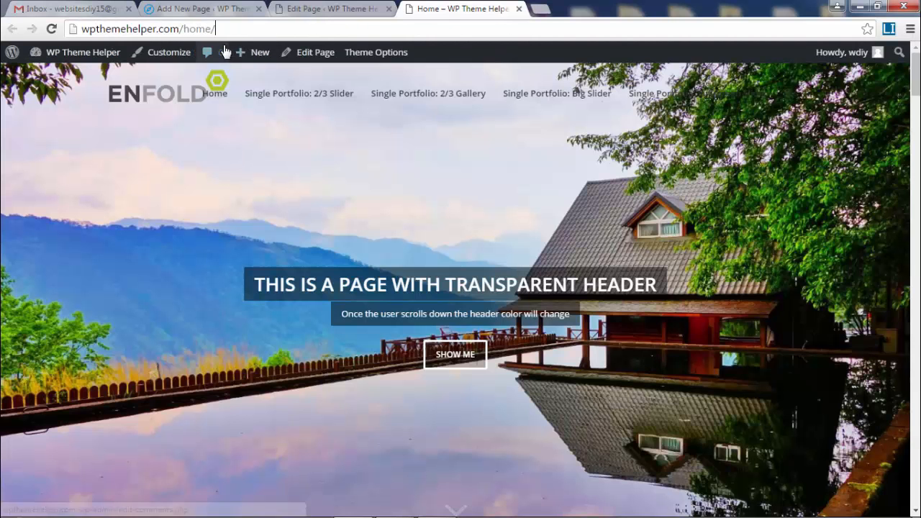
{"action": "left_click_drag", "start_coordinate": [215, 29], "coordinate": [81, 29]}
{"action": "right_click", "coordinate": [134, 33]}
{"action": "left_click", "coordinate": [324, 8]}
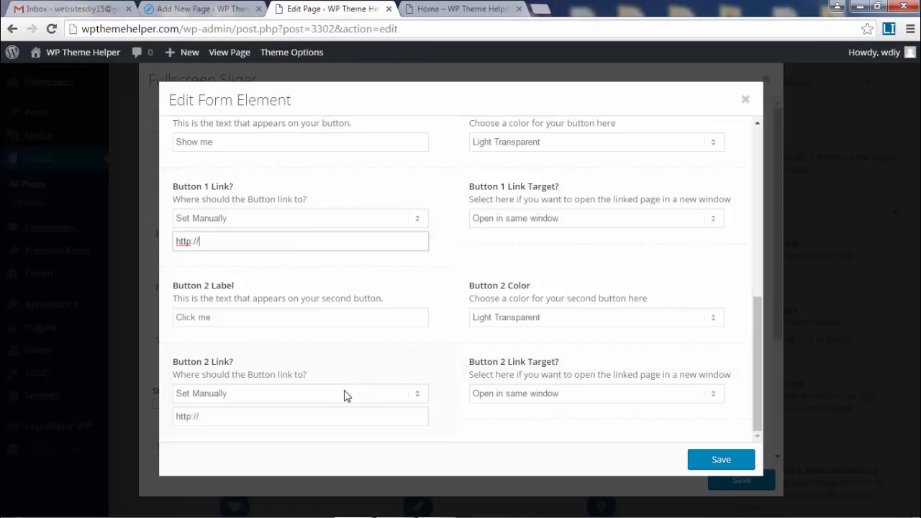
{"action": "left_click", "coordinate": [721, 460]}
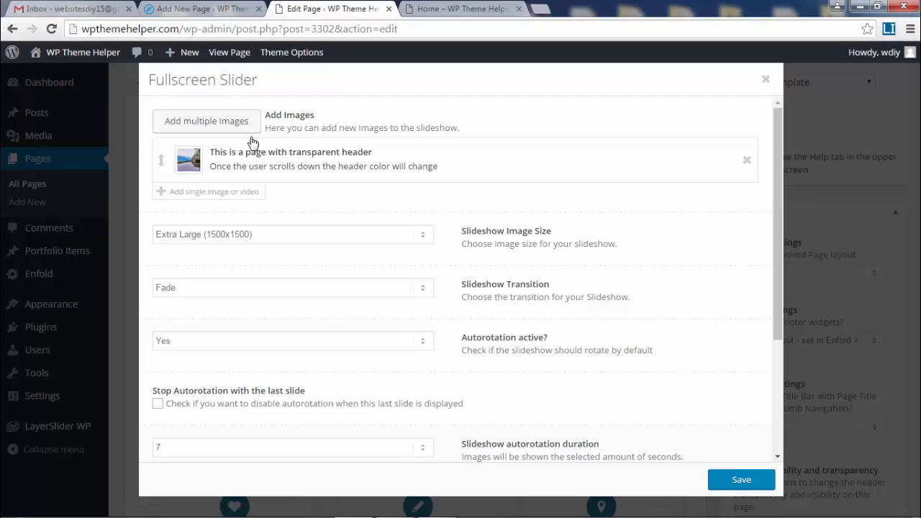
Save the Fullscreen Slider settings and update the Home page.
{"action": "left_click", "coordinate": [728, 479]}
{"action": "scroll", "coordinate": [864, 285], "scroll_direction": "up", "scroll_amount": 5}
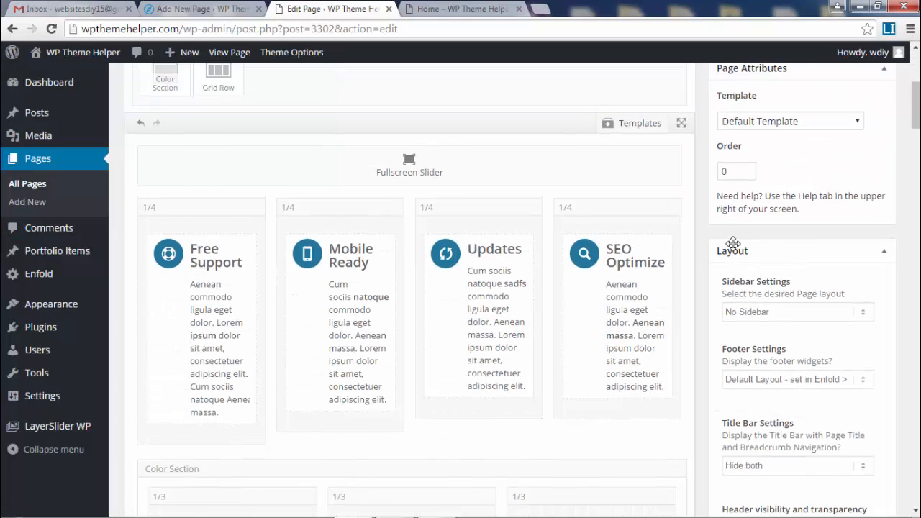
{"action": "left_click", "coordinate": [865, 322]}
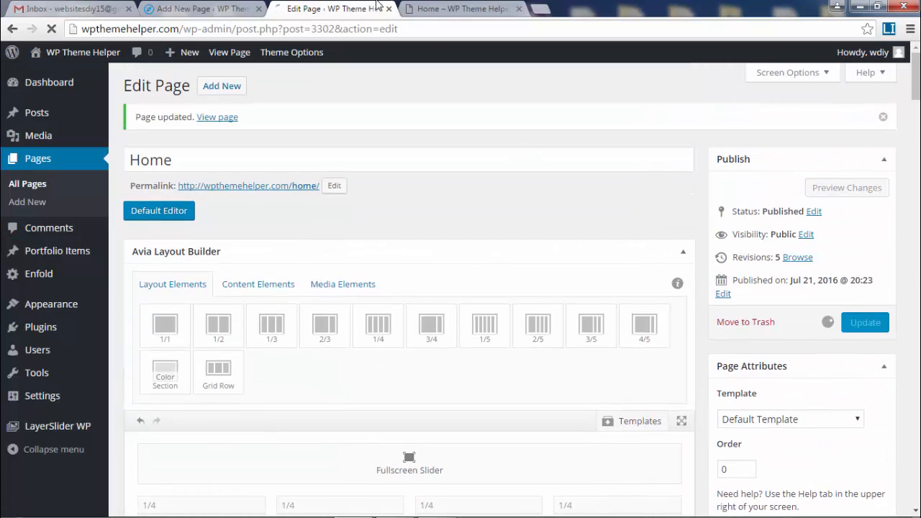
Reload the live home page to check the Show Me and Click Me buttons, then return to the editor.
{"action": "left_click", "coordinate": [450, 9]}
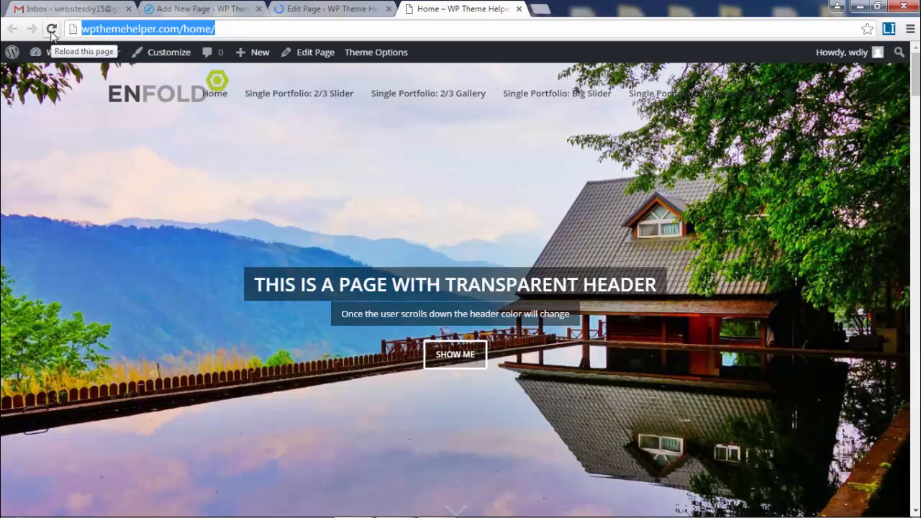
{"action": "left_click", "coordinate": [51, 31]}
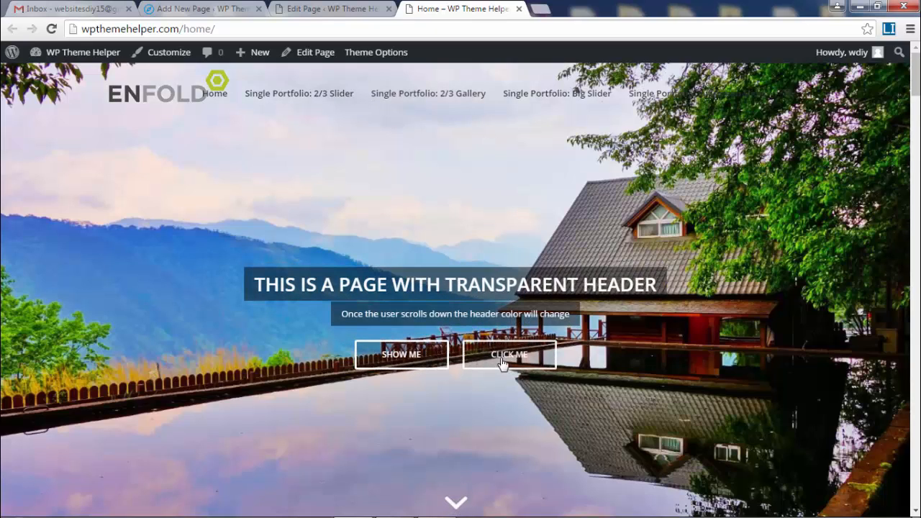
{"action": "scroll", "coordinate": [502, 359], "scroll_direction": "down", "scroll_amount": 2}
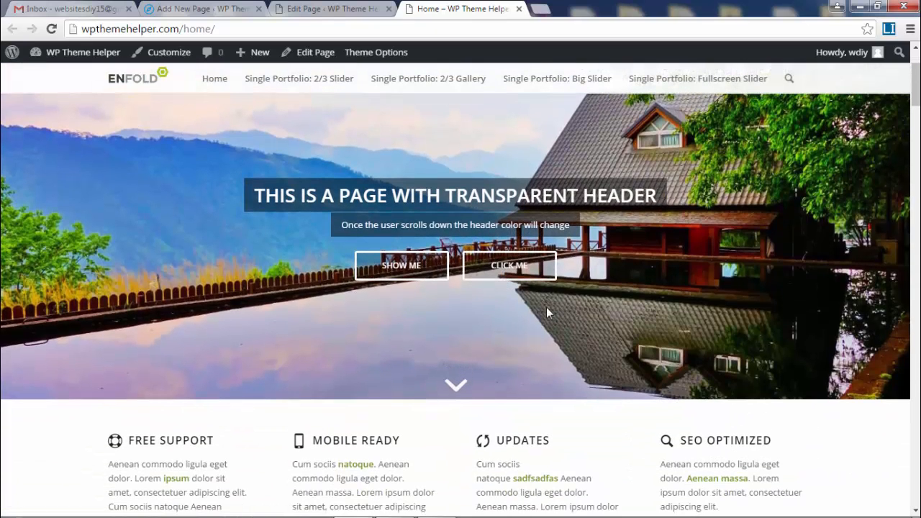
{"action": "scroll", "coordinate": [674, 297], "scroll_direction": "up", "scroll_amount": 2}
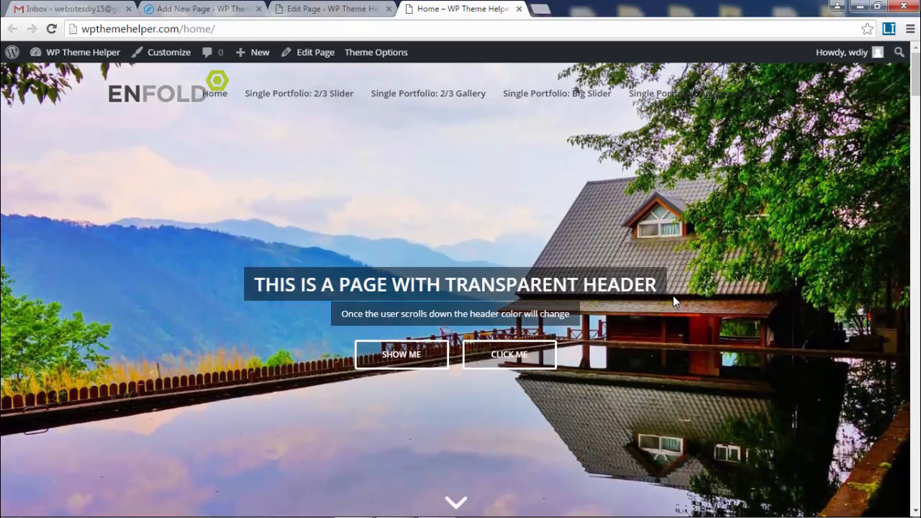
{"action": "scroll", "coordinate": [672, 296], "scroll_direction": "down", "scroll_amount": 2}
{"action": "scroll", "coordinate": [562, 288], "scroll_direction": "up", "scroll_amount": 2}
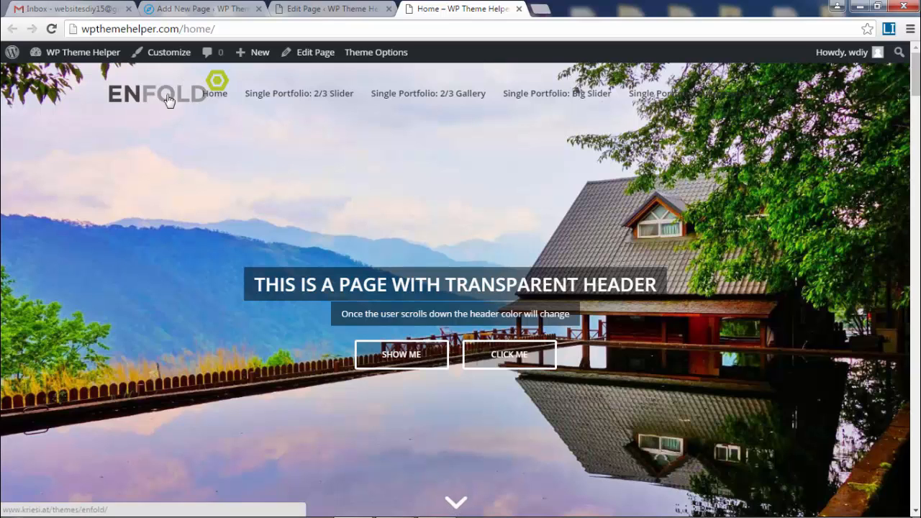
{"action": "left_click", "coordinate": [319, 10]}
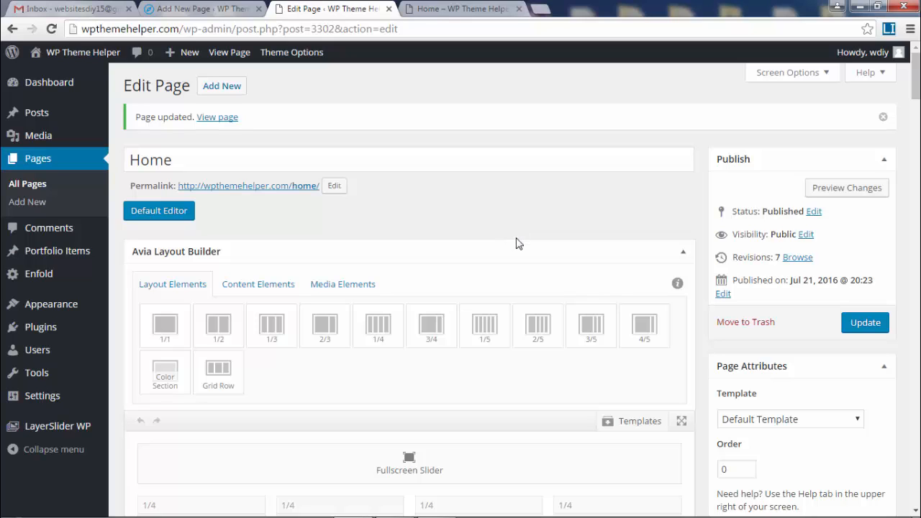
Upload the three LogoMakr PNGs from Websites DIY.org > Theme > Logo via Media > Add New.
{"action": "left_click", "coordinate": [40, 137]}
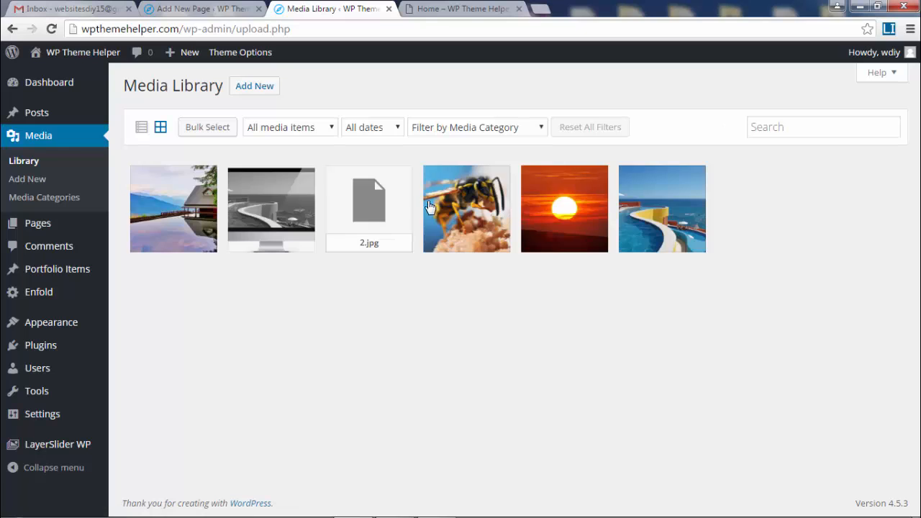
{"action": "left_click", "coordinate": [259, 91]}
{"action": "left_click", "coordinate": [493, 230]}
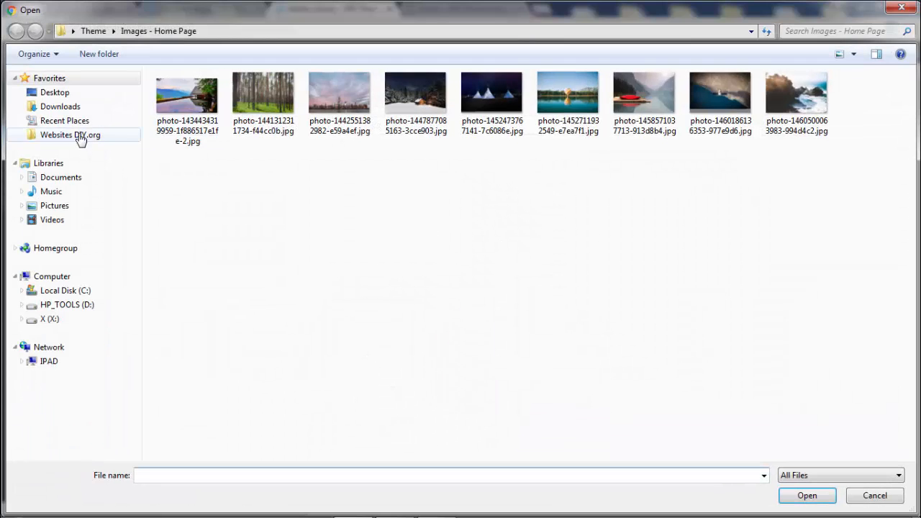
{"action": "left_click", "coordinate": [81, 139]}
{"action": "double_click", "coordinate": [658, 119]}
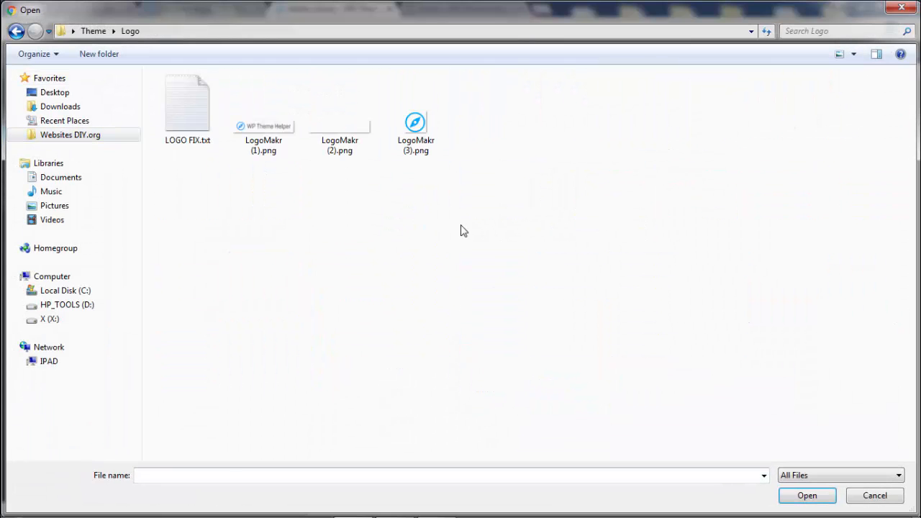
{"action": "left_click_drag", "start_coordinate": [245, 231], "coordinate": [492, 111]}
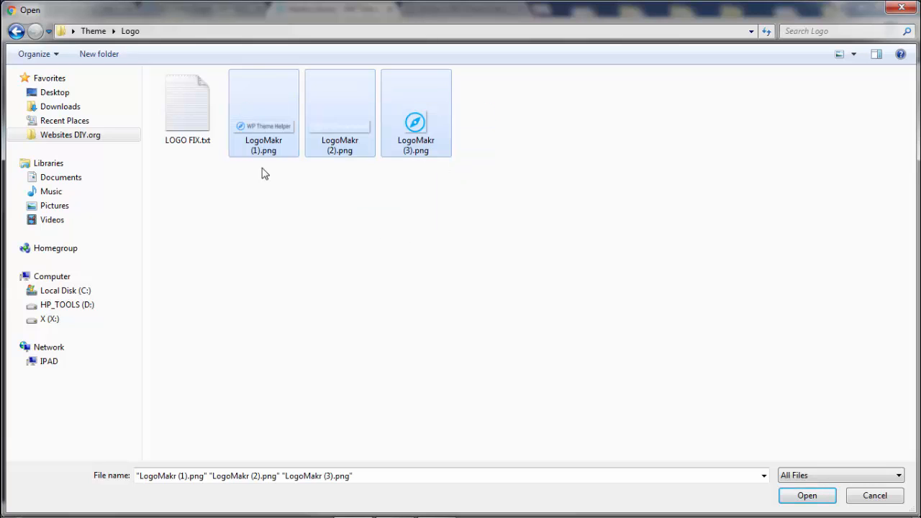
{"action": "left_click", "coordinate": [297, 205]}
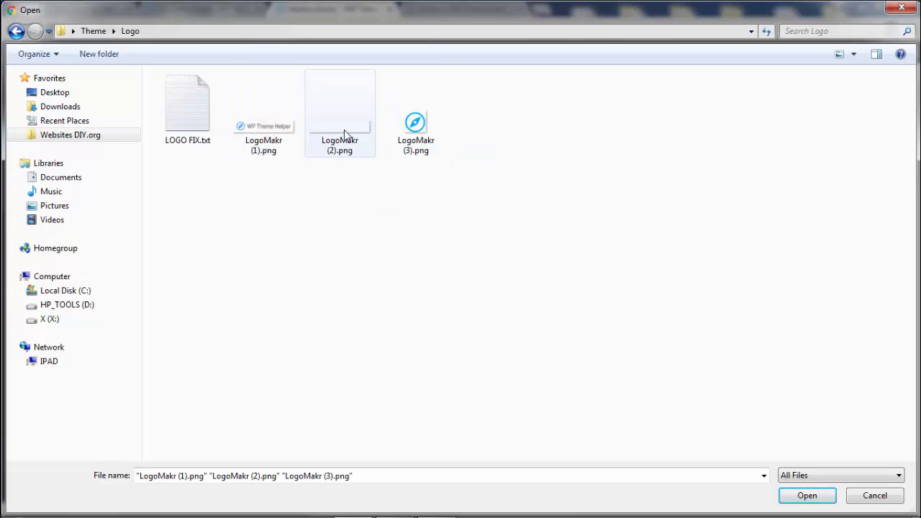
{"action": "left_click_drag", "start_coordinate": [250, 219], "coordinate": [476, 124]}
{"action": "left_click", "coordinate": [806, 496]}
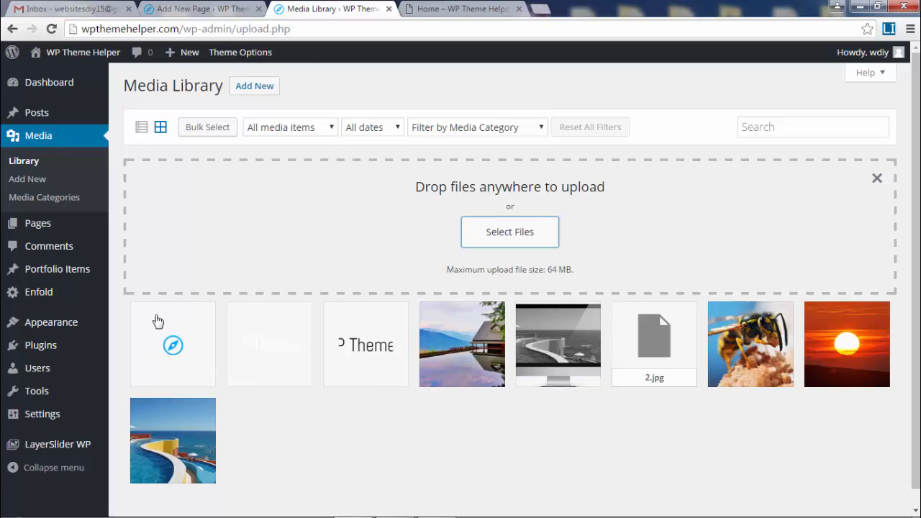
Set LogoMakr-1.png at Full Size (254 × 50) as the Enfold site logo.
{"action": "left_click", "coordinate": [250, 56]}
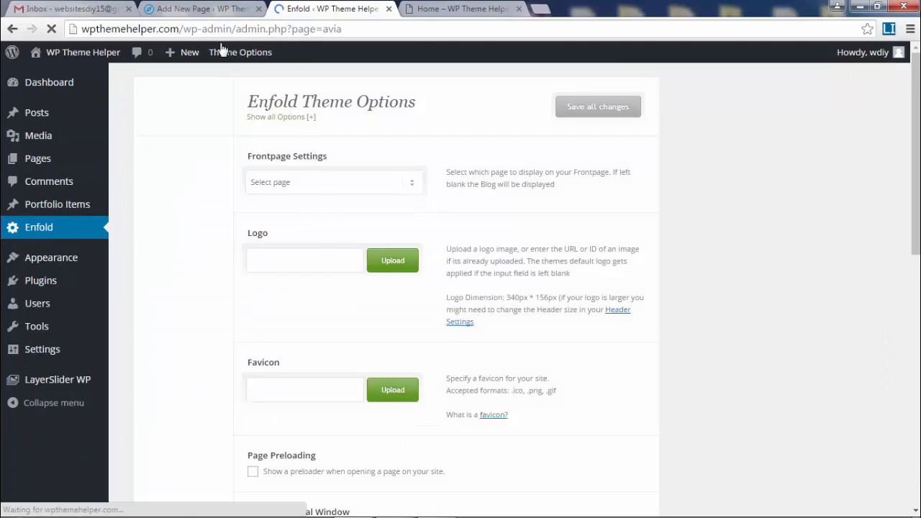
{"action": "left_click", "coordinate": [331, 266]}
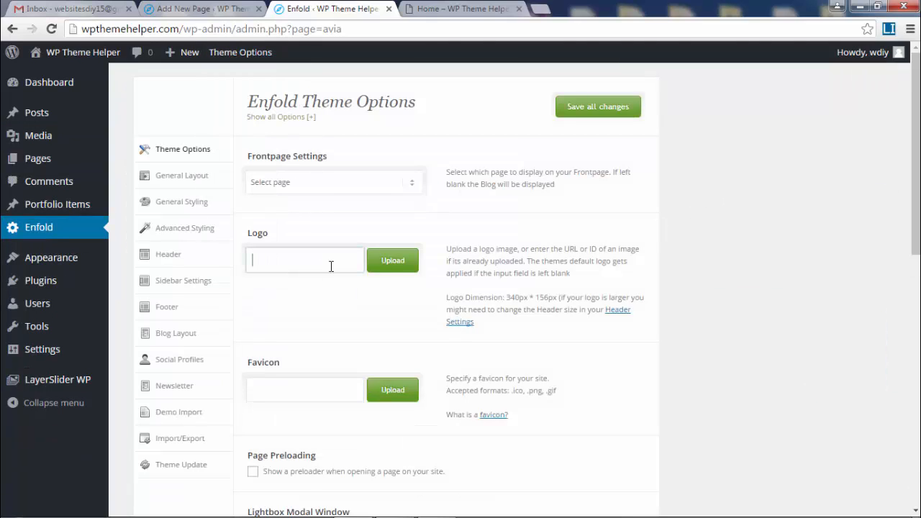
{"action": "left_click", "coordinate": [397, 266]}
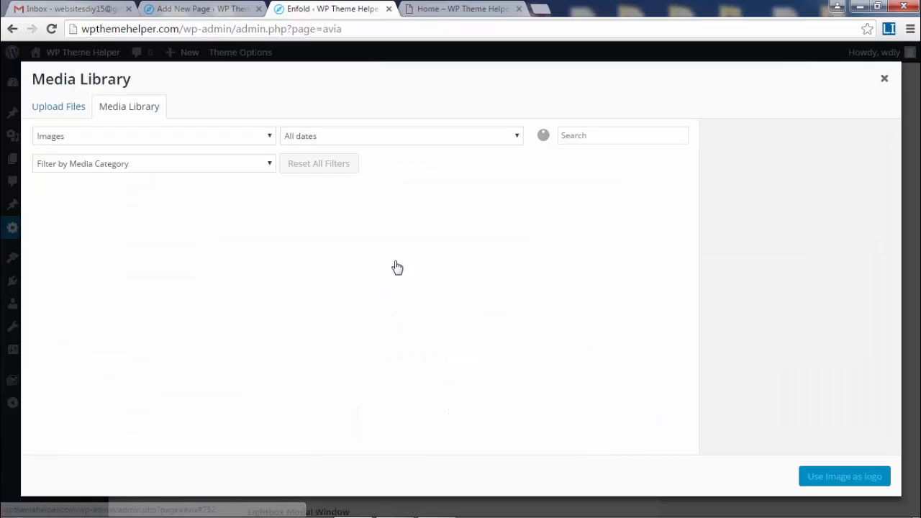
{"action": "left_click", "coordinate": [74, 230]}
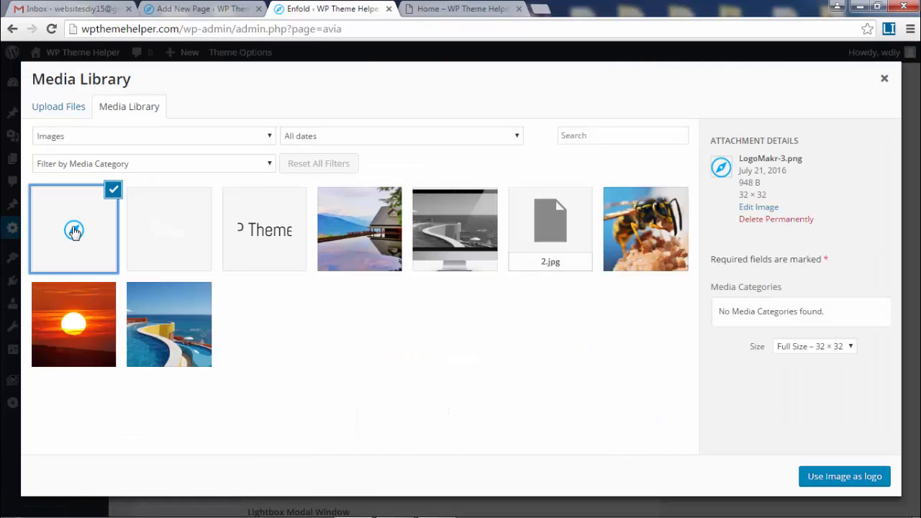
{"action": "left_click", "coordinate": [813, 347]}
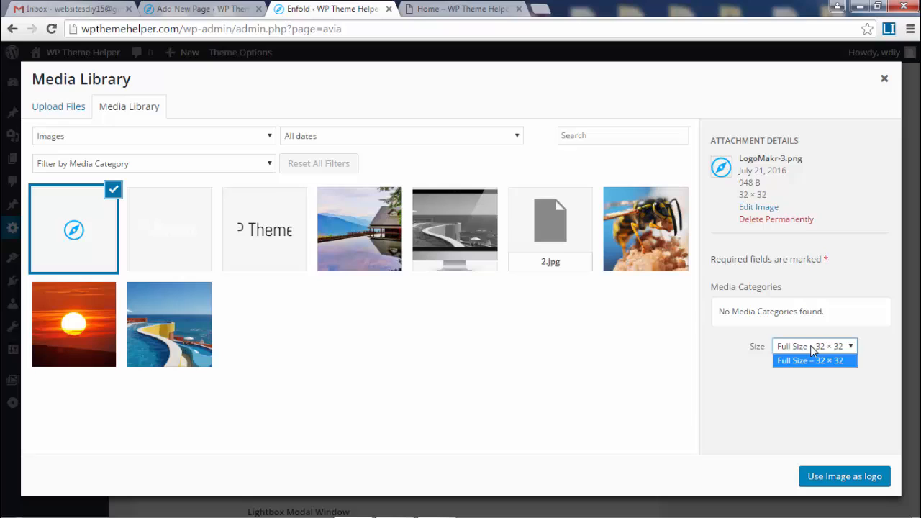
{"action": "left_click", "coordinate": [201, 240]}
{"action": "left_click", "coordinate": [277, 221]}
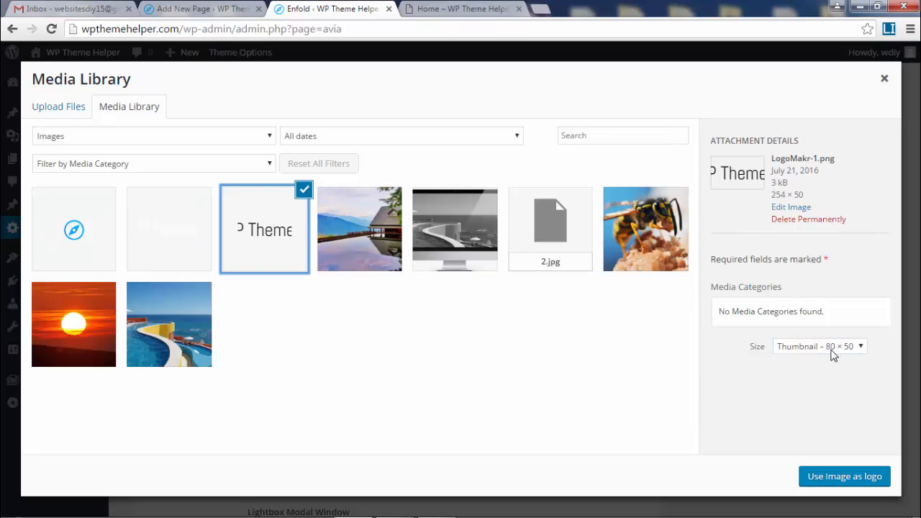
{"action": "left_click", "coordinate": [832, 353]}
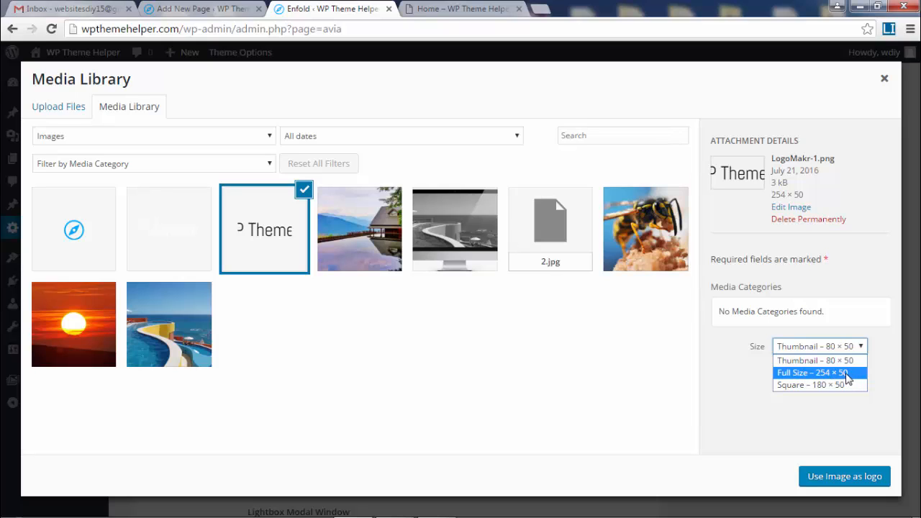
{"action": "left_click", "coordinate": [813, 373]}
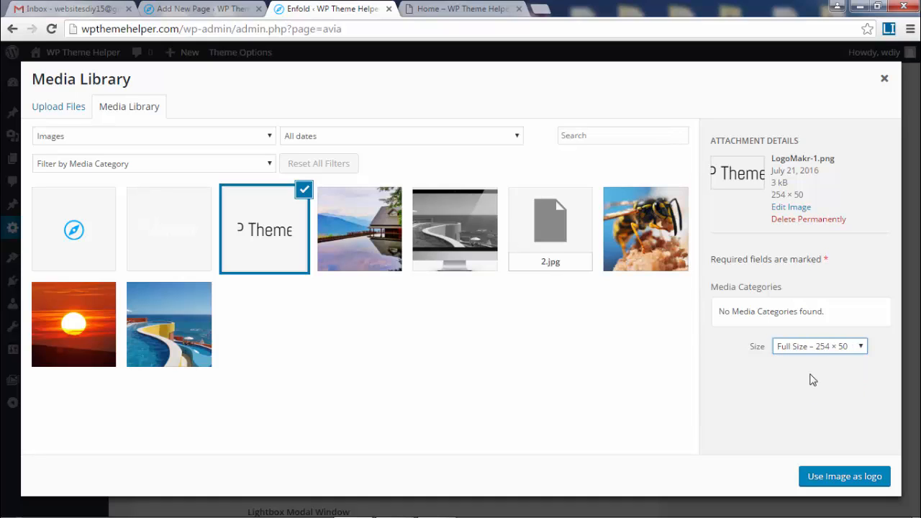
{"action": "left_click", "coordinate": [838, 479]}
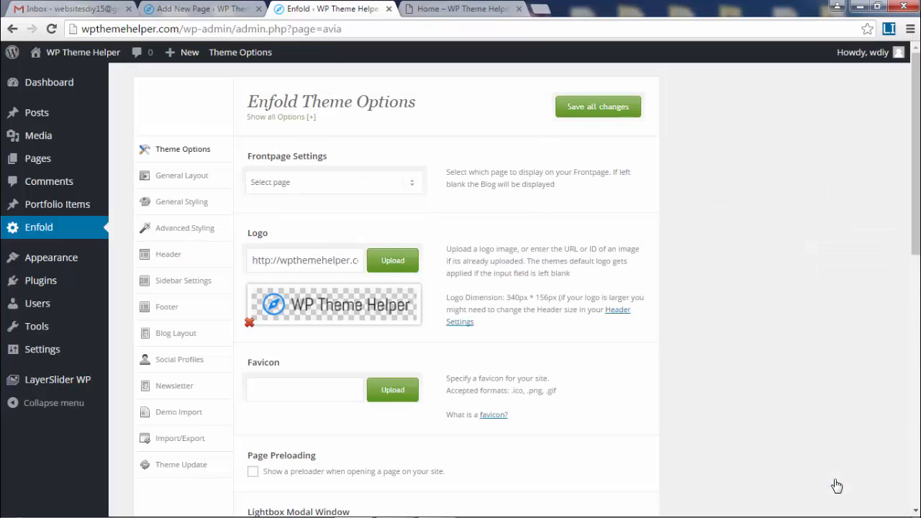
Set the compass icon LogoMakr-3.png as the site favicon.
{"action": "scroll", "coordinate": [665, 338], "scroll_direction": "down", "scroll_amount": 3}
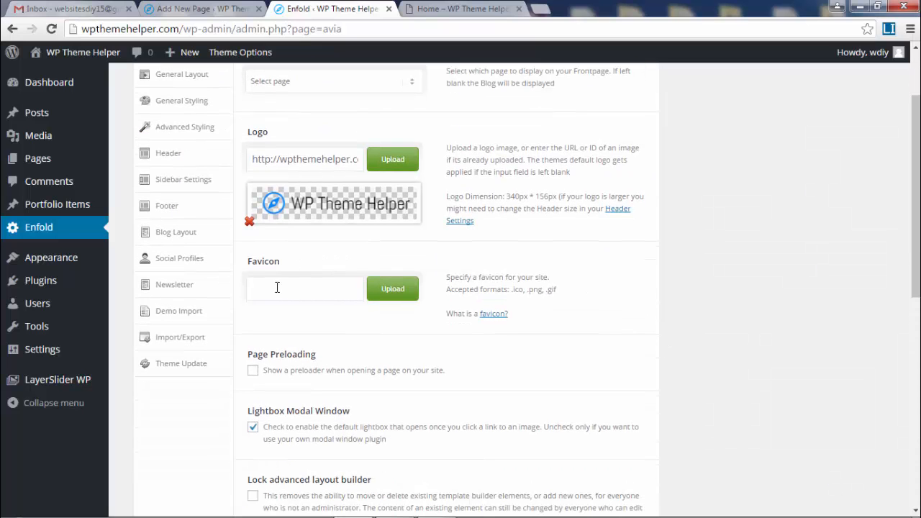
{"action": "left_click", "coordinate": [392, 292]}
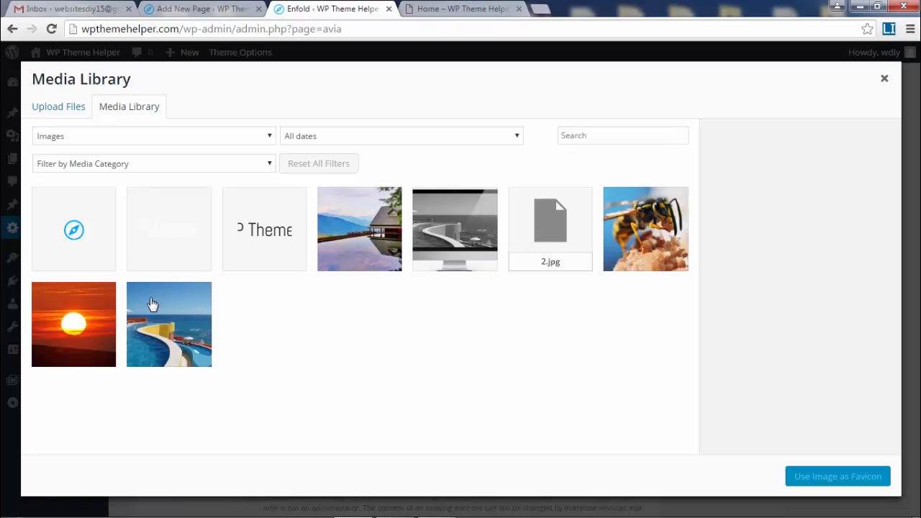
{"action": "left_click", "coordinate": [63, 220]}
{"action": "left_click", "coordinate": [848, 346]}
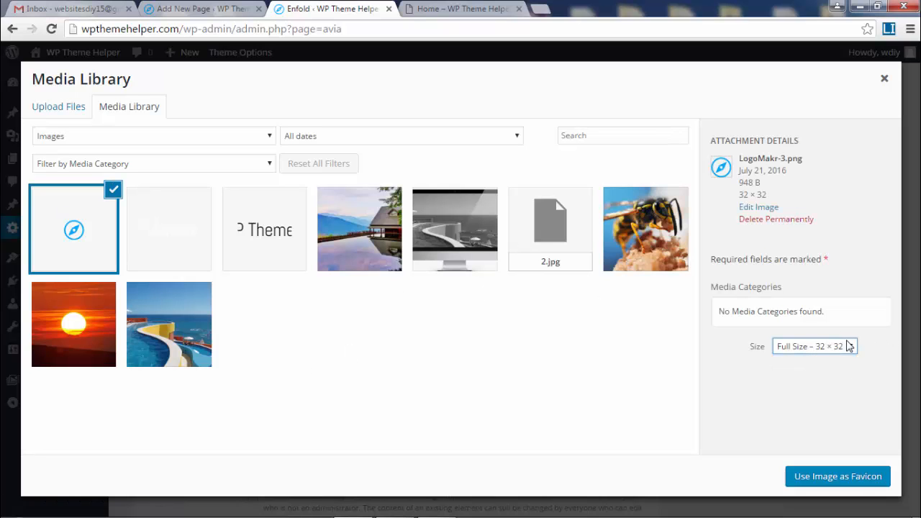
{"action": "left_click", "coordinate": [815, 477]}
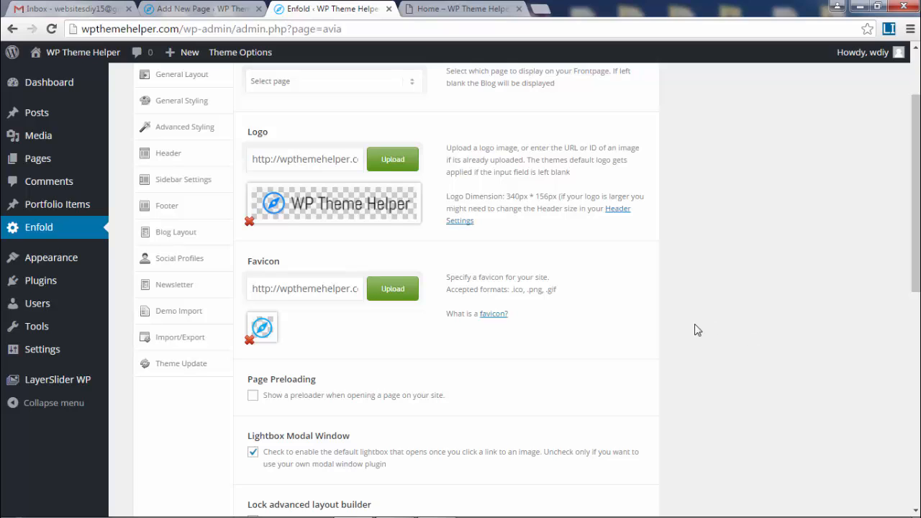
In Header > Transparency Options, set LogoMakr-2.png at full 254 × 50 as the Transparency Logo.
{"action": "left_click", "coordinate": [168, 155]}
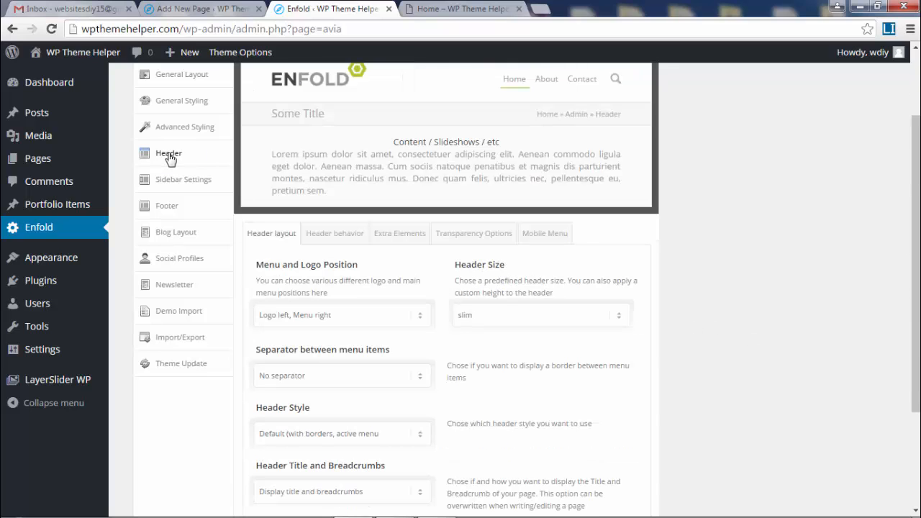
{"action": "left_click", "coordinate": [467, 236]}
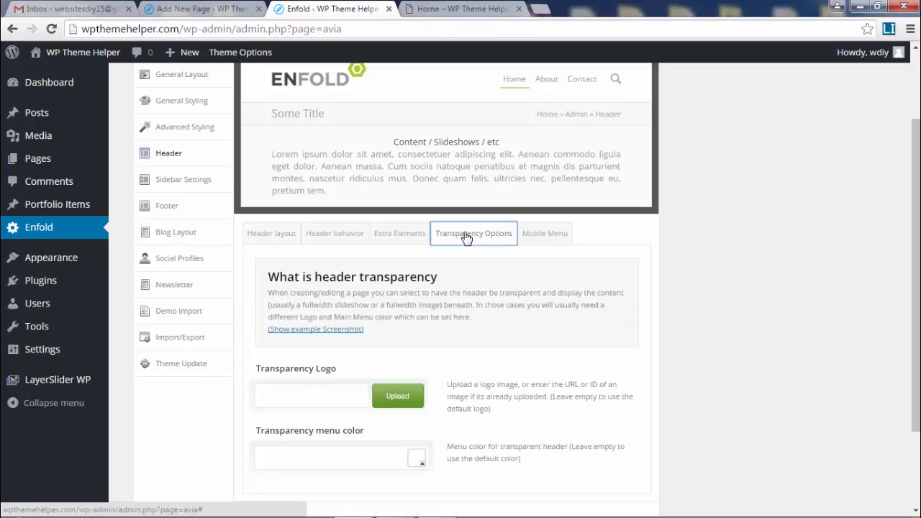
{"action": "scroll", "coordinate": [780, 308], "scroll_direction": "down", "scroll_amount": 3}
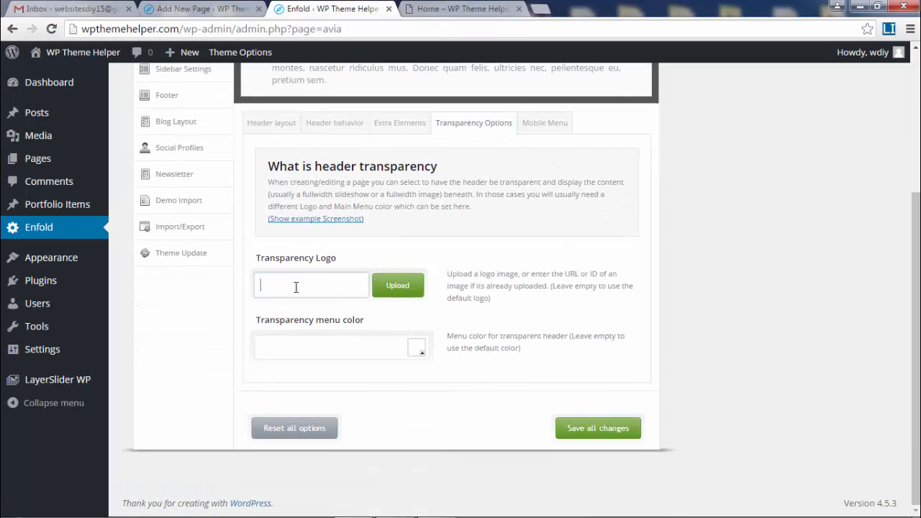
{"action": "left_click", "coordinate": [398, 285]}
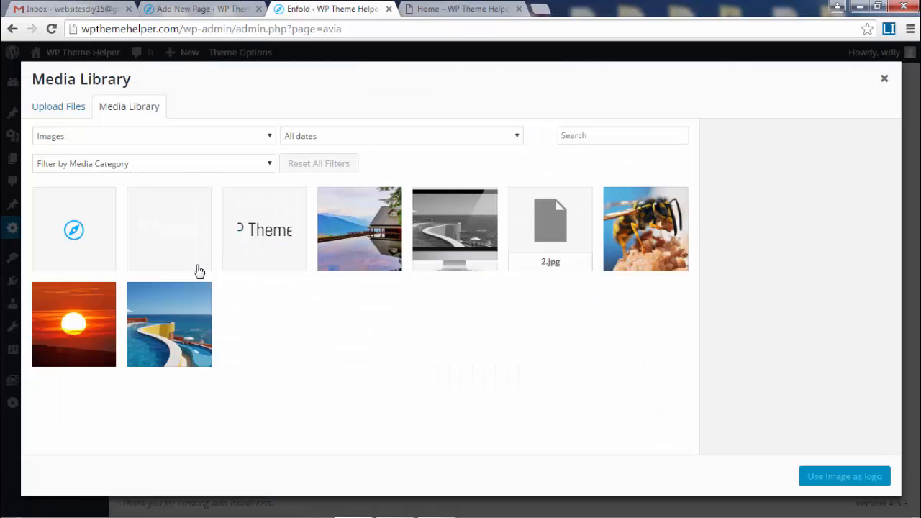
{"action": "left_click", "coordinate": [181, 232]}
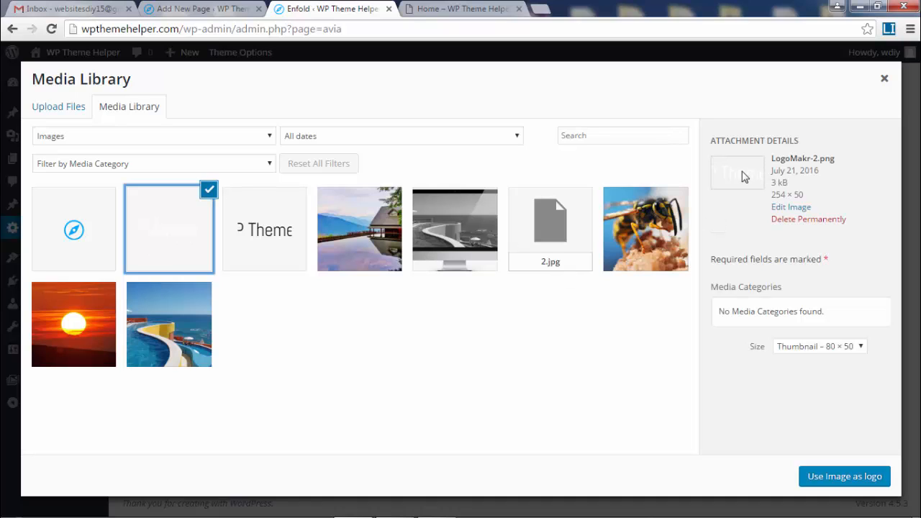
{"action": "left_click", "coordinate": [837, 349]}
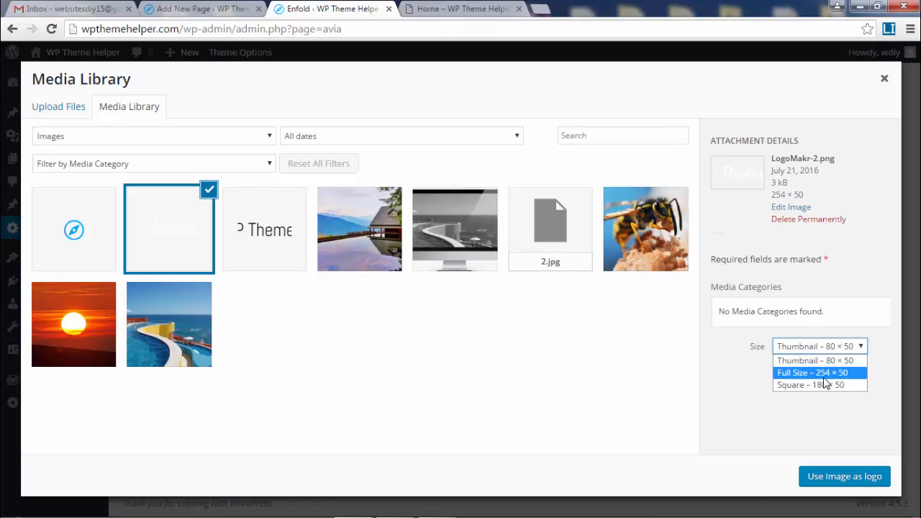
{"action": "left_click", "coordinate": [825, 373]}
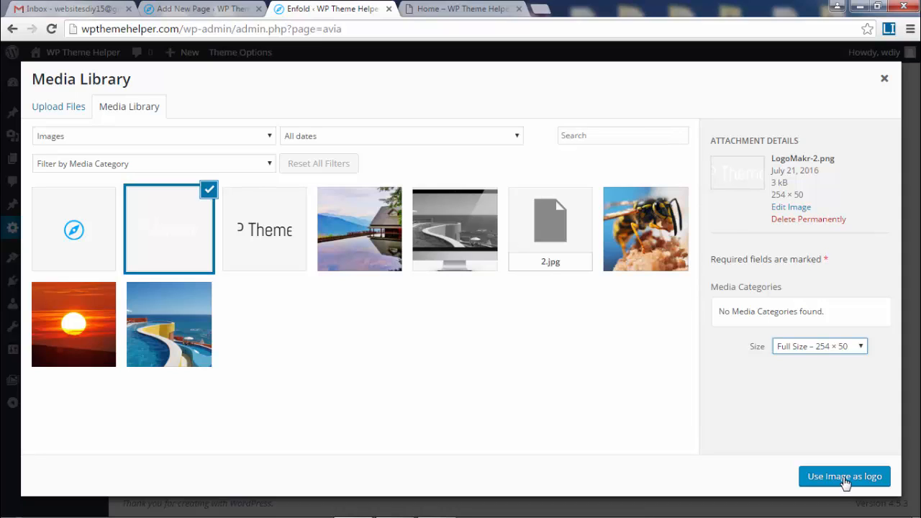
{"action": "left_click", "coordinate": [845, 477]}
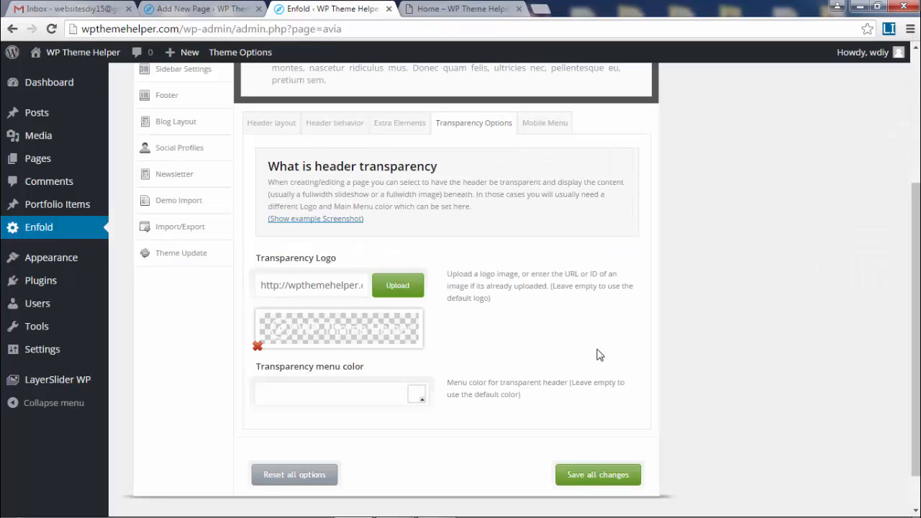
{"action": "left_click", "coordinate": [446, 12]}
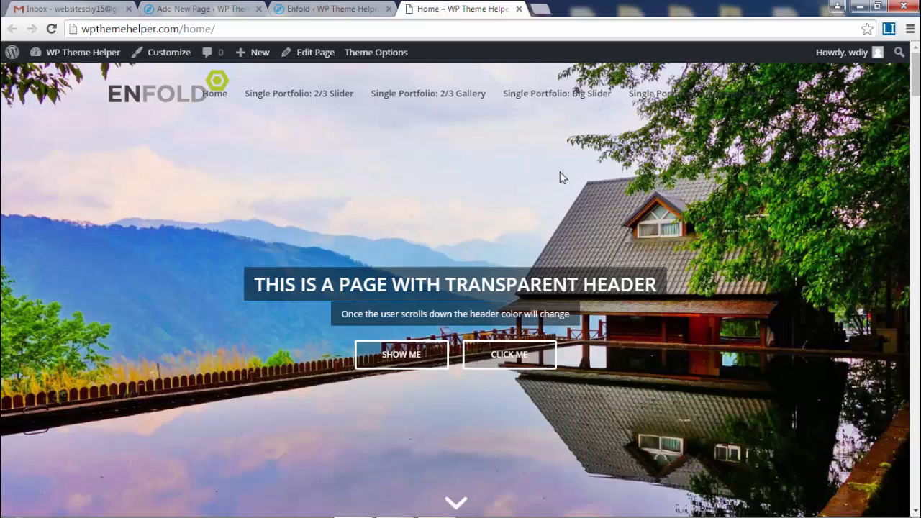
Scroll the live Home page to check the new transparency logo.
{"action": "scroll", "coordinate": [363, 258], "scroll_direction": "down", "scroll_amount": 5}
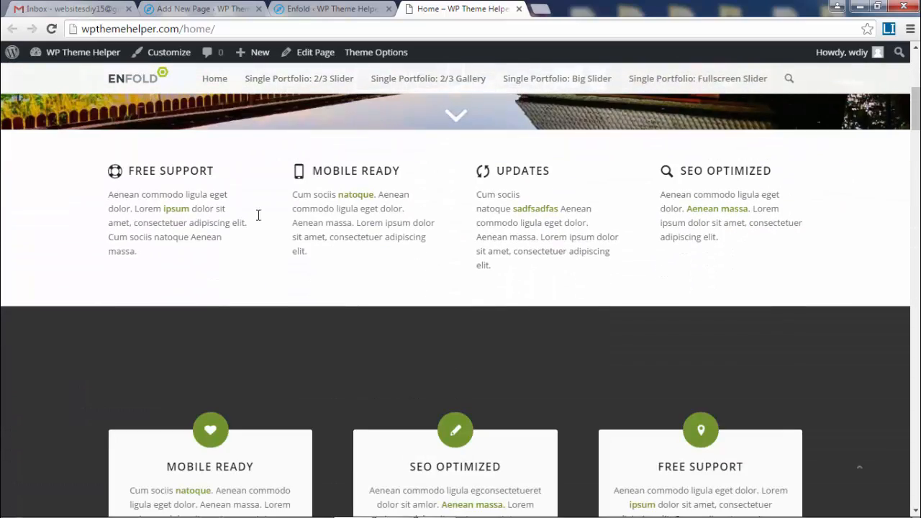
{"action": "scroll", "coordinate": [588, 278], "scroll_direction": "up", "scroll_amount": 5}
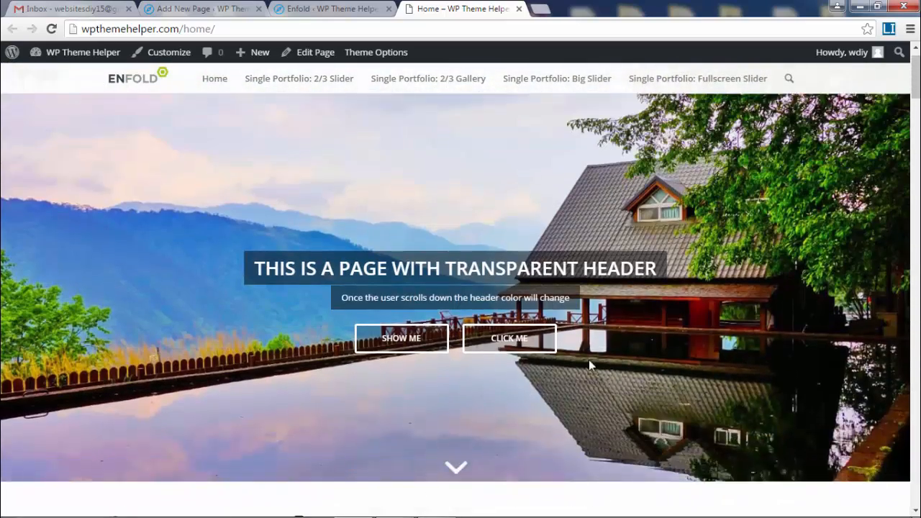
{"action": "scroll", "coordinate": [588, 364], "scroll_direction": "up", "scroll_amount": 1}
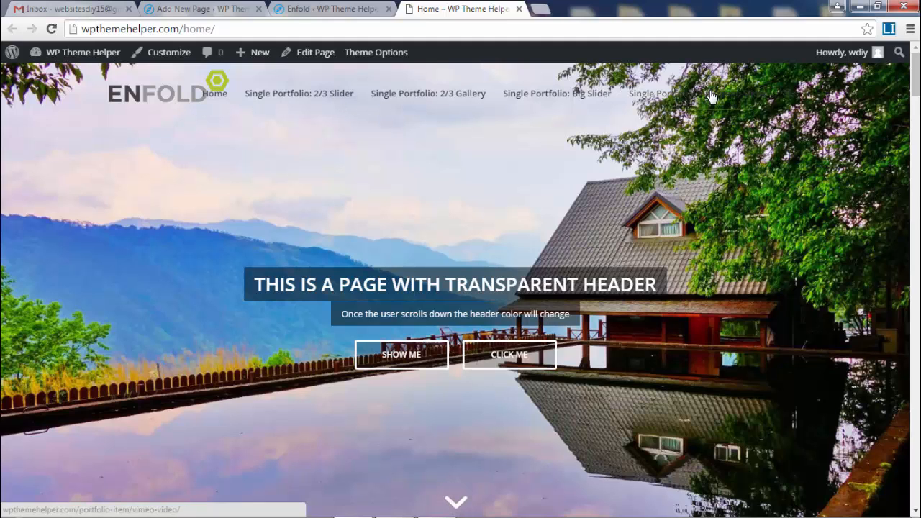
Set the Transparency Menu Color to white #ffffff and save the theme options.
{"action": "left_click", "coordinate": [316, 8]}
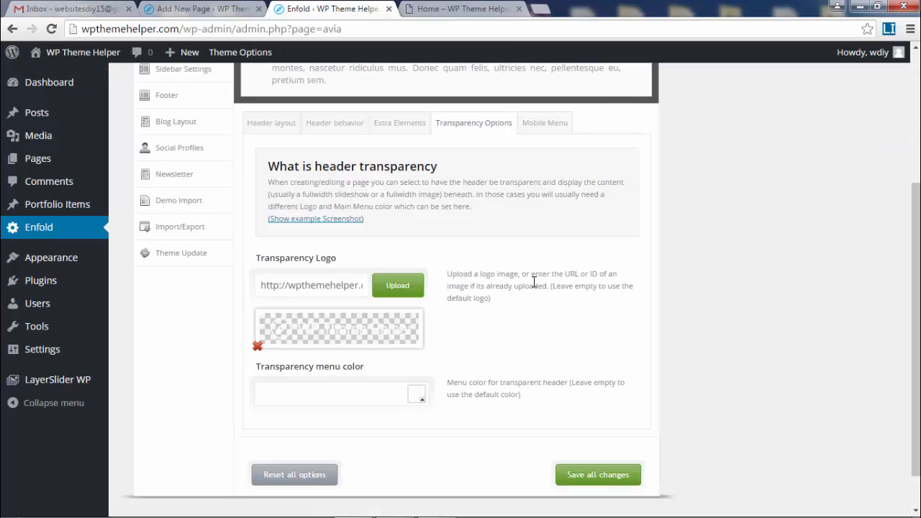
{"action": "scroll", "coordinate": [533, 281], "scroll_direction": "down", "scroll_amount": 1}
{"action": "left_click", "coordinate": [308, 357]}
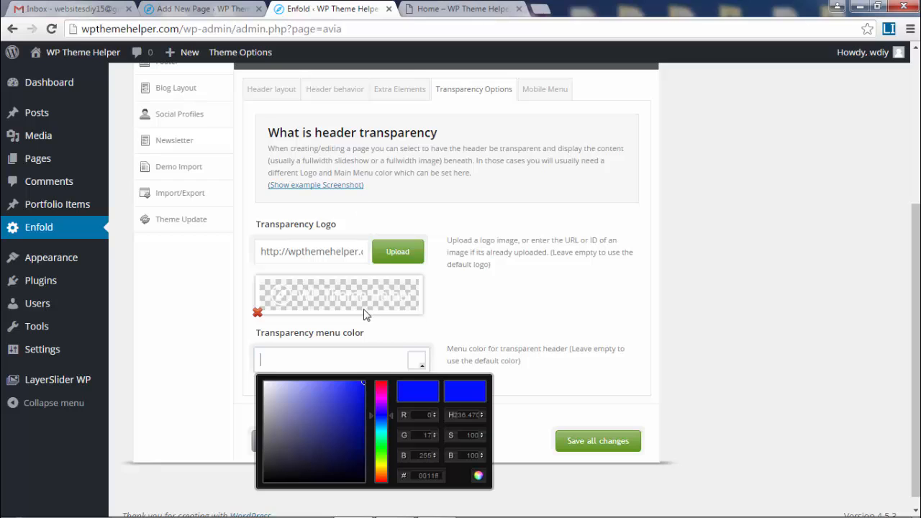
{"action": "left_click", "coordinate": [460, 9]}
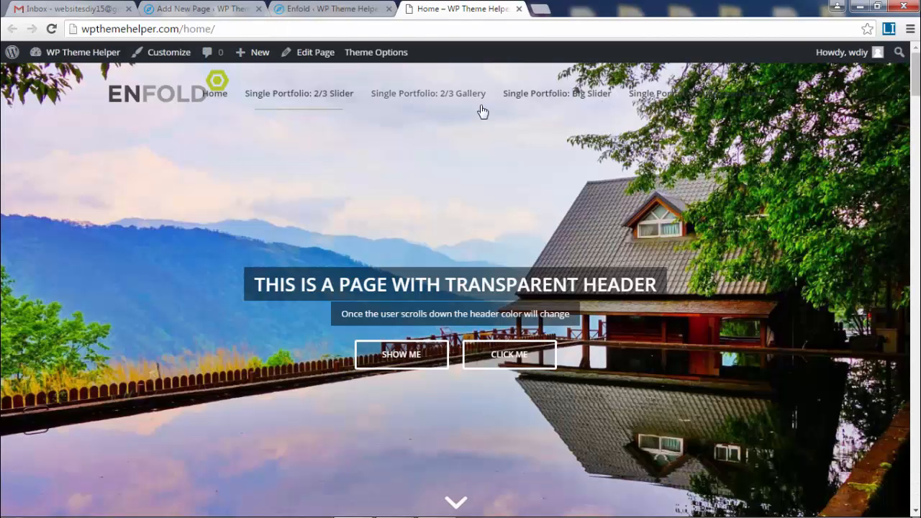
{"action": "scroll", "coordinate": [648, 265], "scroll_direction": "down", "scroll_amount": 3}
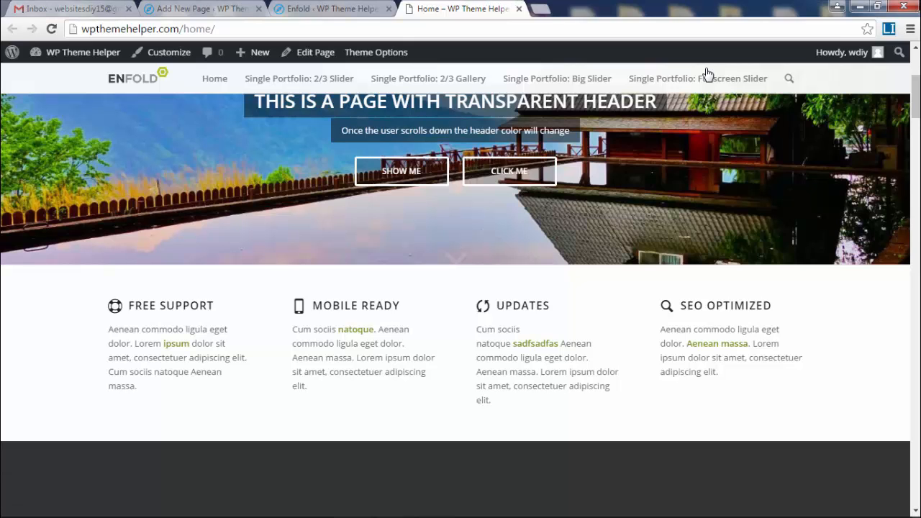
{"action": "scroll", "coordinate": [707, 74], "scroll_direction": "up", "scroll_amount": 3}
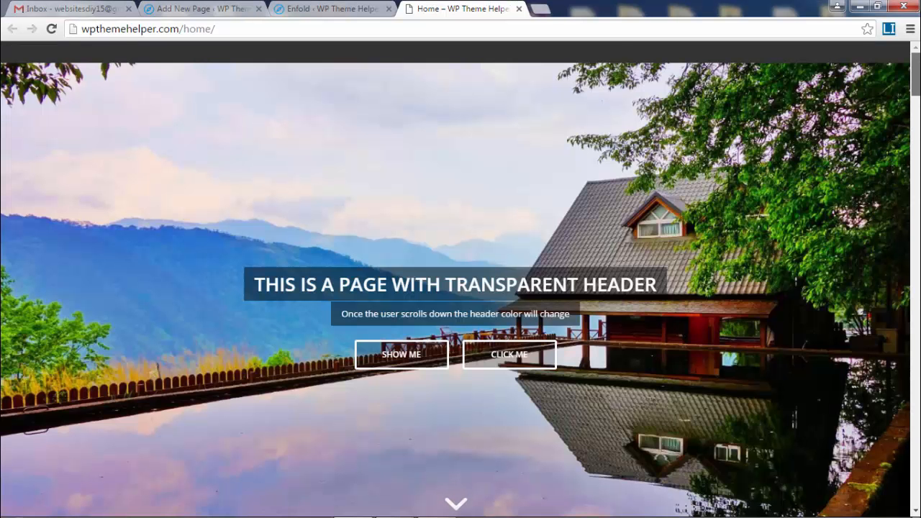
{"action": "left_click", "coordinate": [518, 9]}
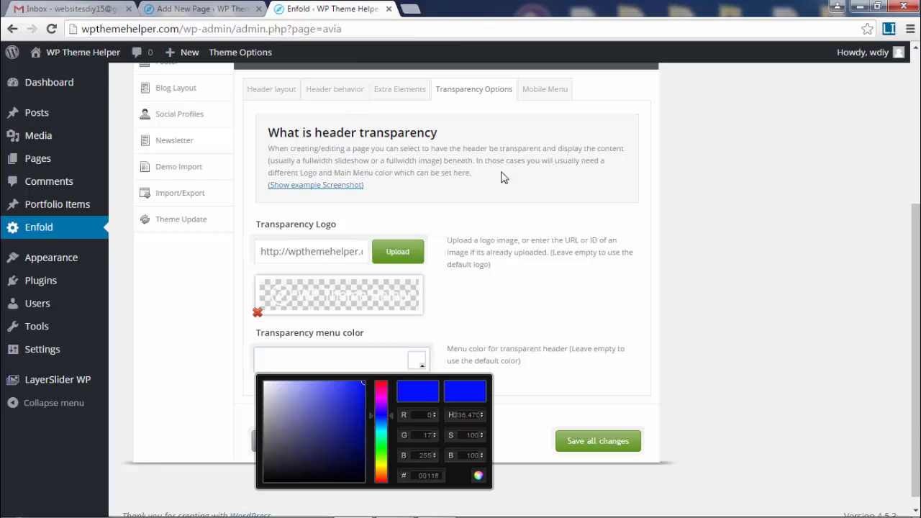
{"action": "left_click", "coordinate": [742, 312]}
{"action": "left_click", "coordinate": [329, 367]}
{"action": "left_click_drag", "start_coordinate": [283, 405], "coordinate": [253, 371]}
{"action": "left_click", "coordinate": [595, 444]}
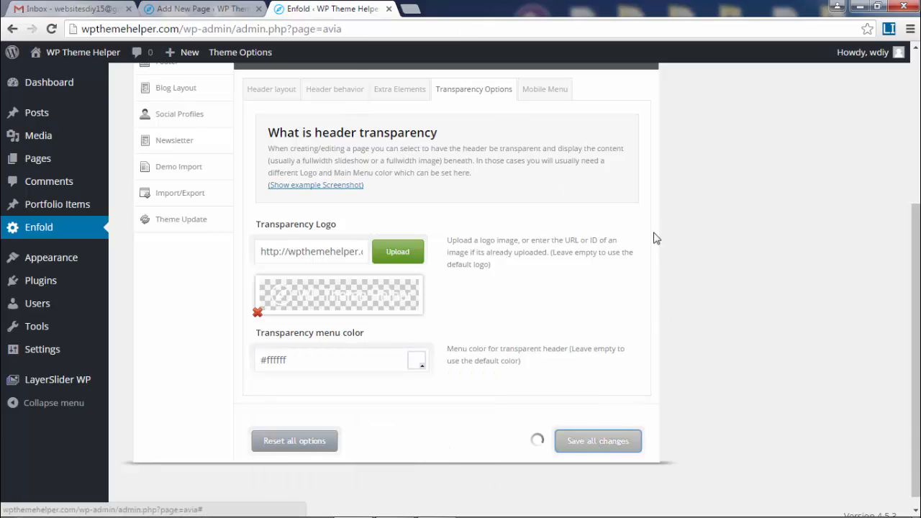
Open the admin Pages list in a new tab and switch to it.
{"action": "mouse_move", "coordinate": [75, 57]}
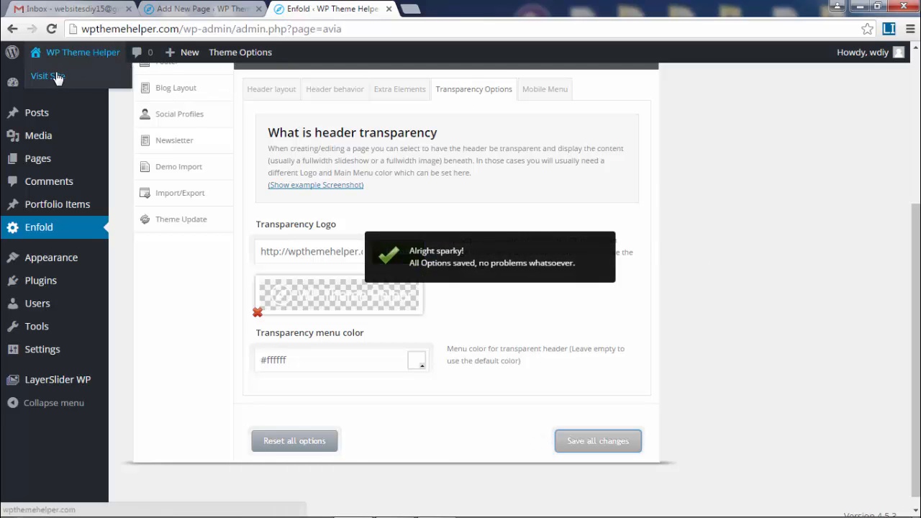
{"action": "mouse_move", "coordinate": [39, 158]}
{"action": "scroll", "coordinate": [39, 159], "scroll_direction": "up", "scroll_amount": 2}
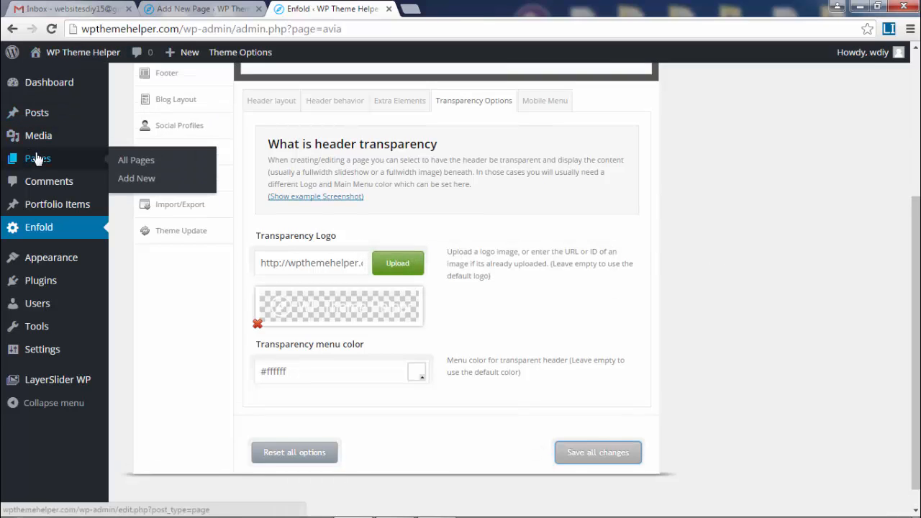
{"action": "right_click", "coordinate": [35, 164]}
{"action": "left_click", "coordinate": [72, 171]}
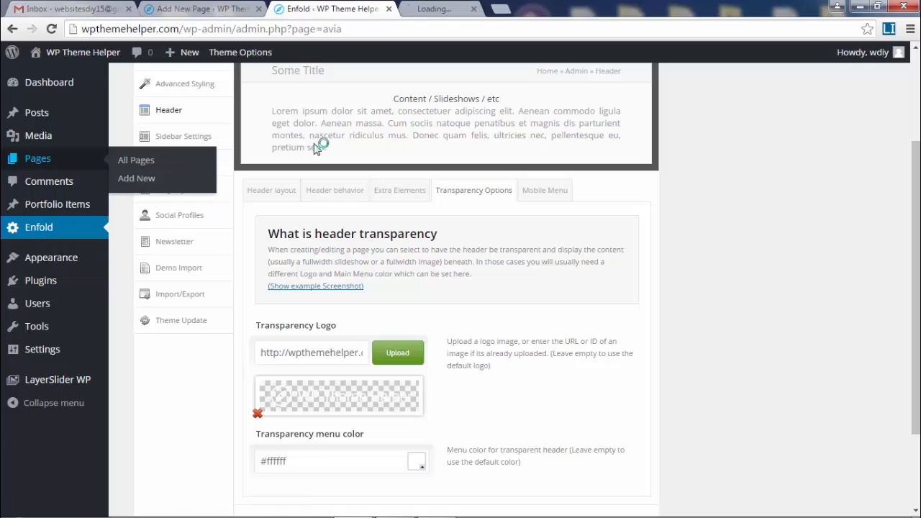
{"action": "left_click", "coordinate": [452, 10]}
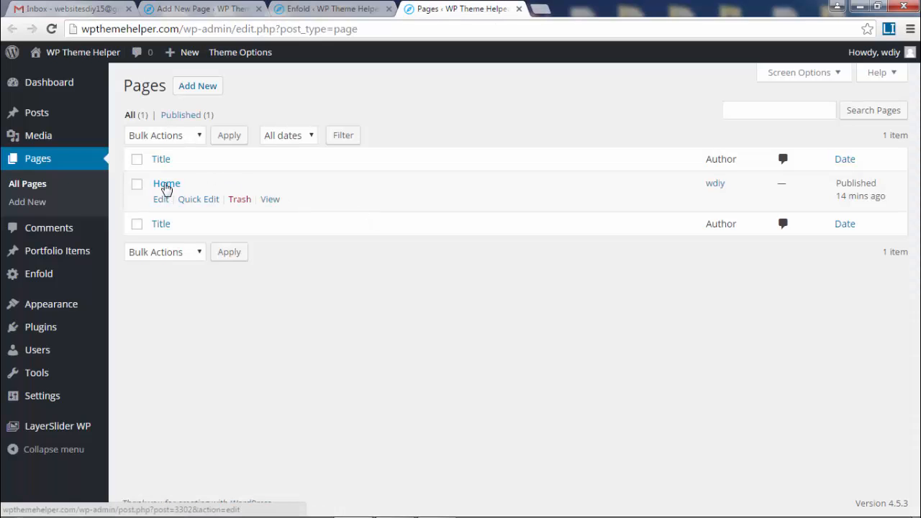
Open the Home page's live permalink in a new tab and scroll to test the transparent header.
{"action": "left_click", "coordinate": [166, 185]}
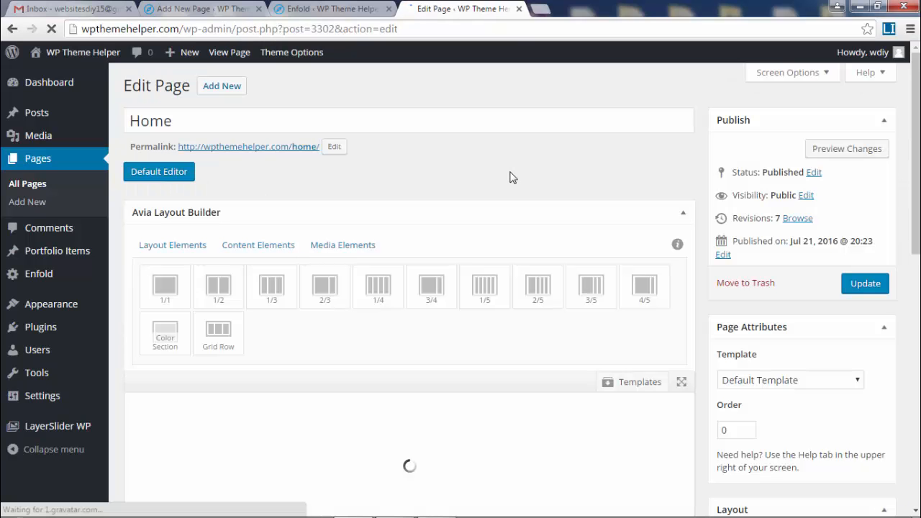
{"action": "right_click", "coordinate": [291, 149]}
{"action": "left_click", "coordinate": [352, 154]}
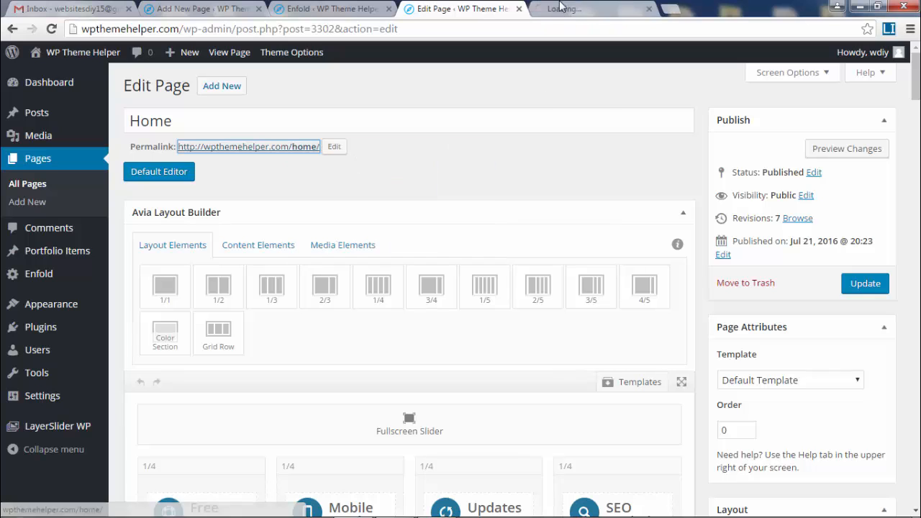
{"action": "left_click", "coordinate": [573, 9]}
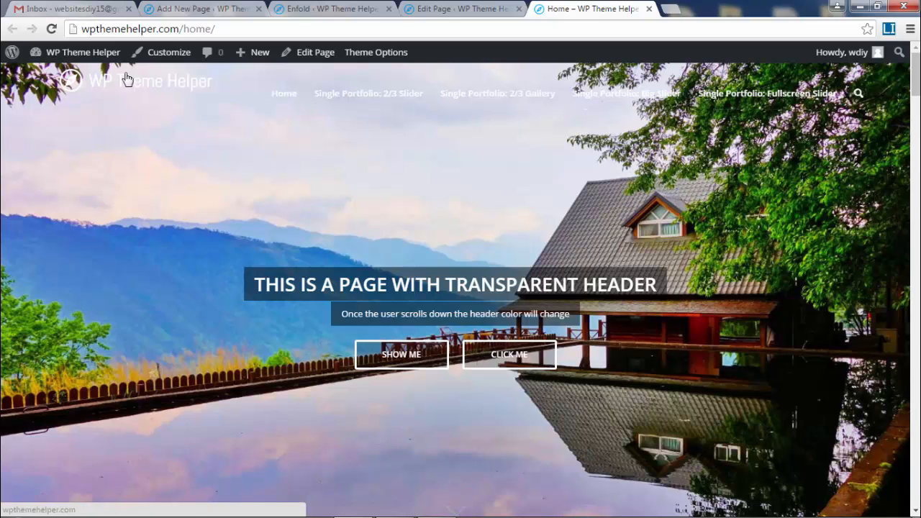
{"action": "scroll", "coordinate": [373, 182], "scroll_direction": "down", "scroll_amount": 2}
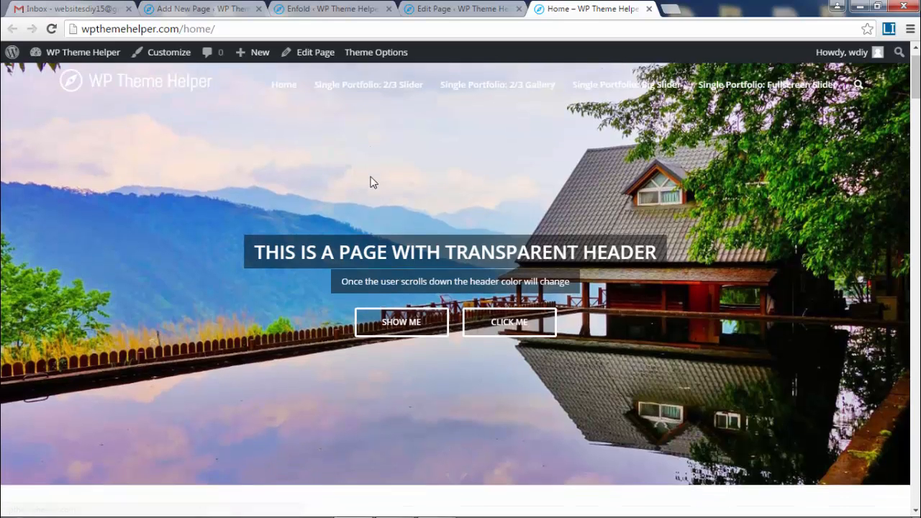
{"action": "scroll", "coordinate": [373, 182], "scroll_direction": "down", "scroll_amount": 3}
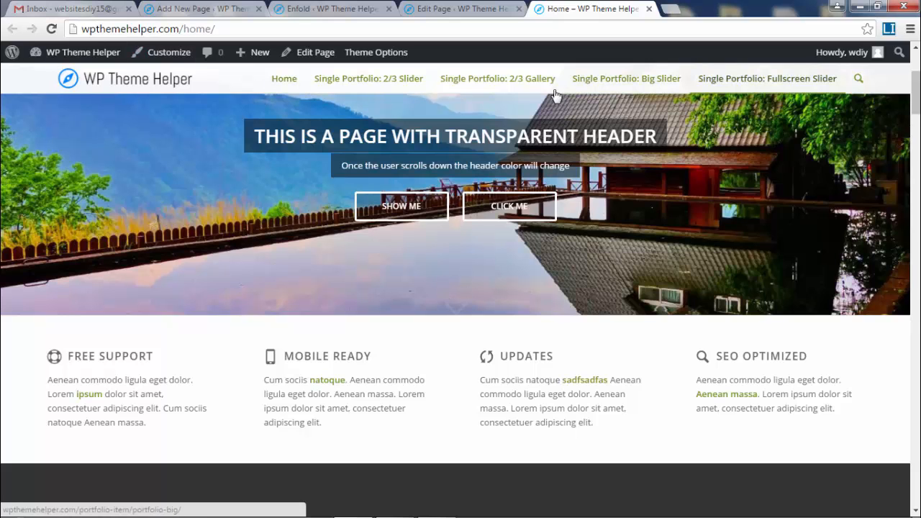
{"action": "scroll", "coordinate": [653, 286], "scroll_direction": "up", "scroll_amount": 5}
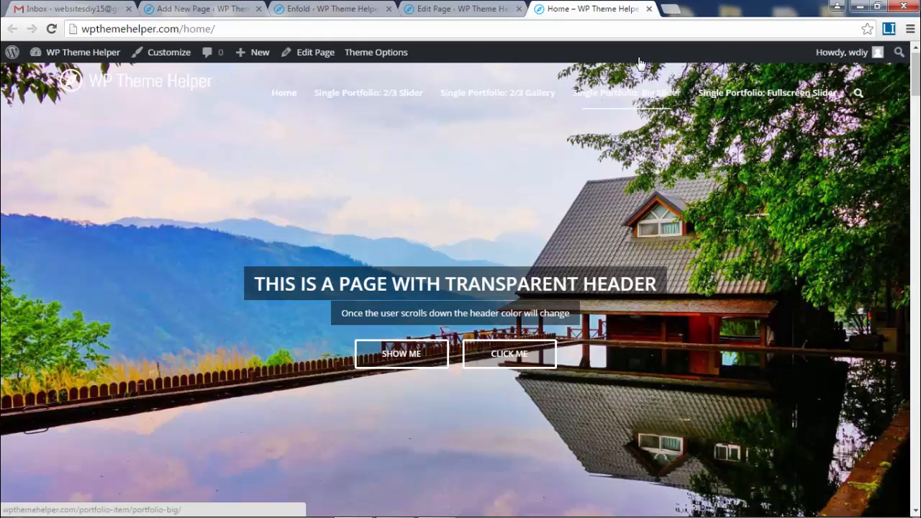
Copy the live Home page's web address.
{"action": "left_click", "coordinate": [254, 30]}
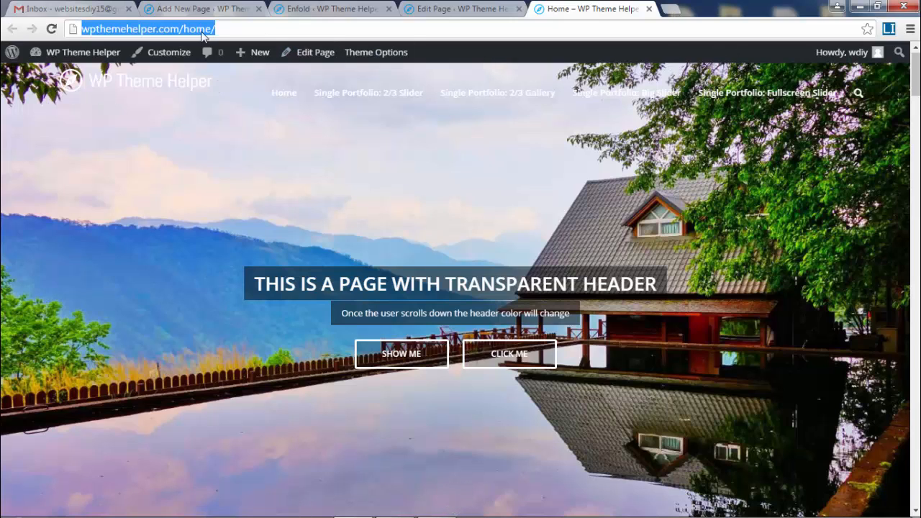
{"action": "right_click", "coordinate": [192, 31]}
{"action": "left_click", "coordinate": [237, 79]}
{"action": "left_click", "coordinate": [910, 31]}
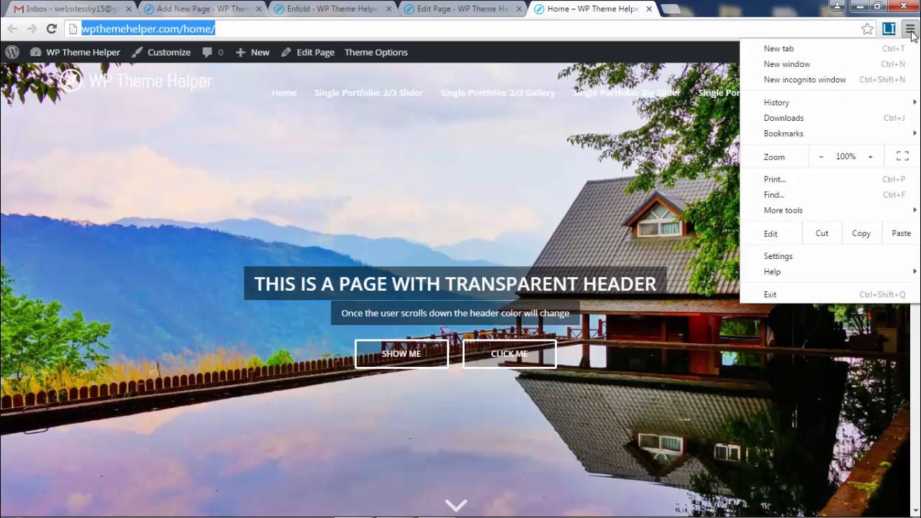
Load the copied Home page address in a new incognito window and scroll to check the header.
{"action": "left_click", "coordinate": [832, 85]}
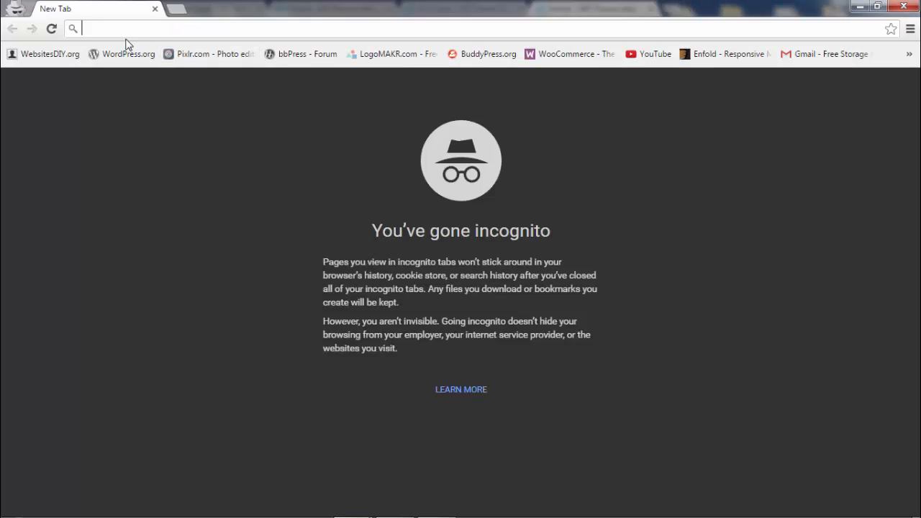
{"action": "right_click", "coordinate": [124, 31]}
{"action": "left_click", "coordinate": [187, 112]}
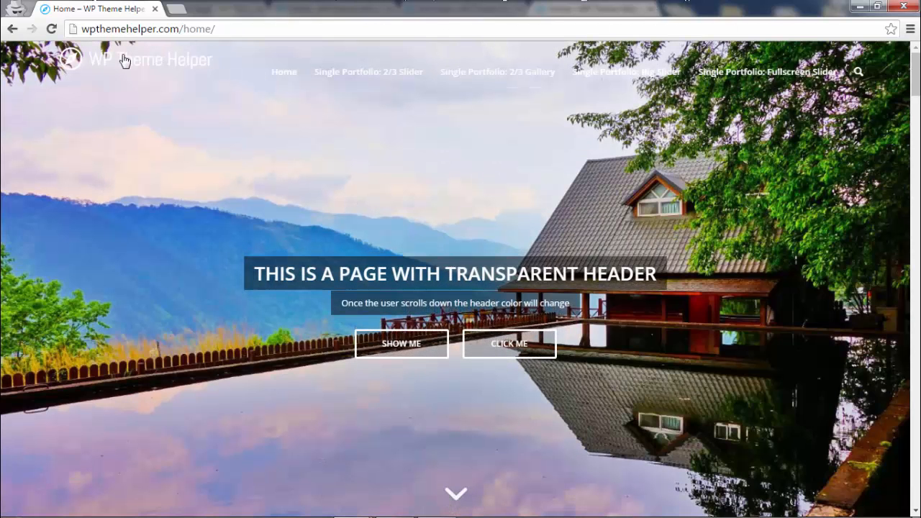
{"action": "scroll", "coordinate": [536, 185], "scroll_direction": "down", "scroll_amount": 2}
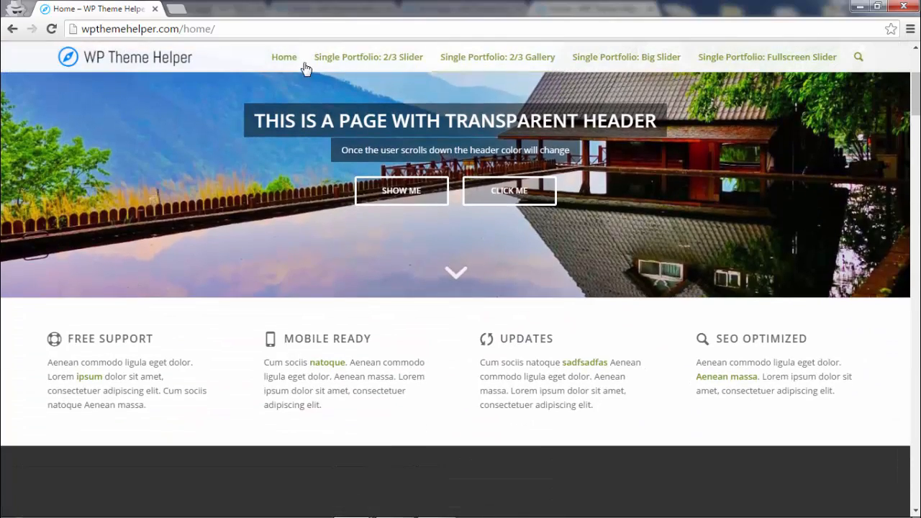
{"action": "scroll", "coordinate": [688, 188], "scroll_direction": "up", "scroll_amount": 2}
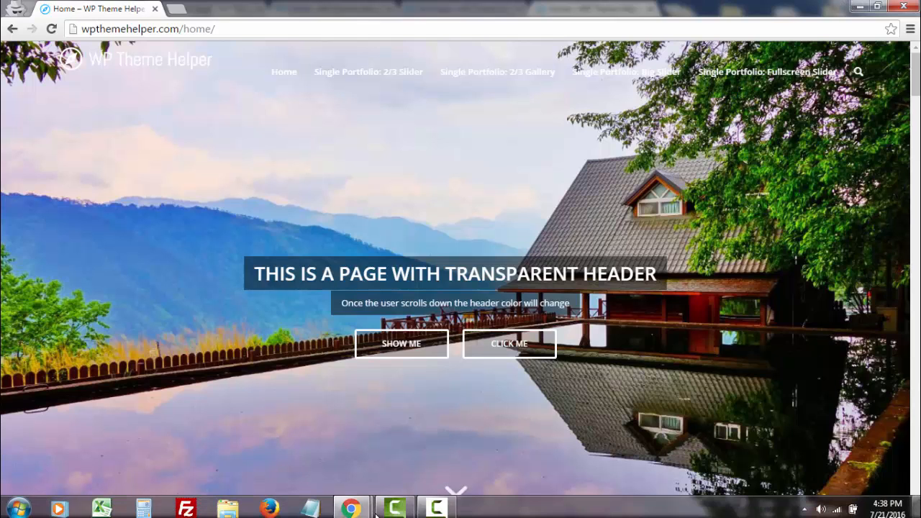
Return to the main Chrome window's Add New Page tab.
{"action": "left_click", "coordinate": [352, 508]}
{"action": "left_click", "coordinate": [278, 437]}
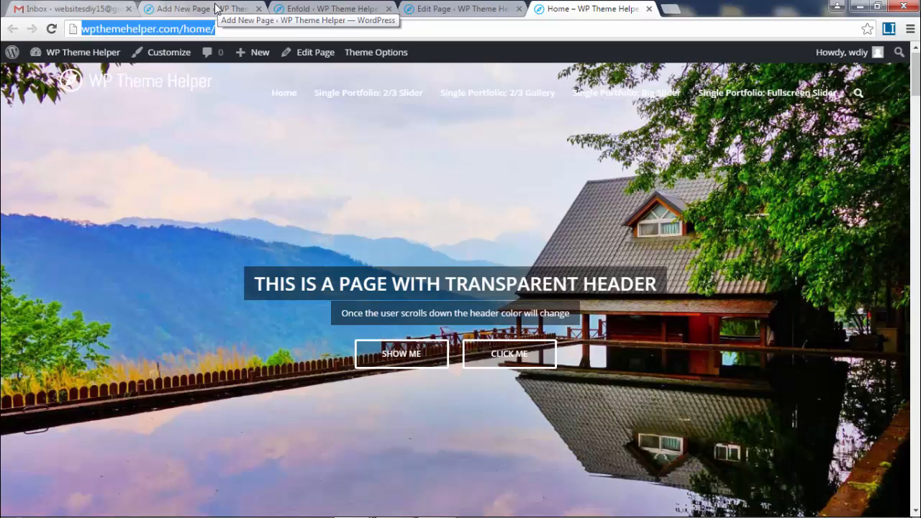
{"action": "left_click", "coordinate": [216, 8]}
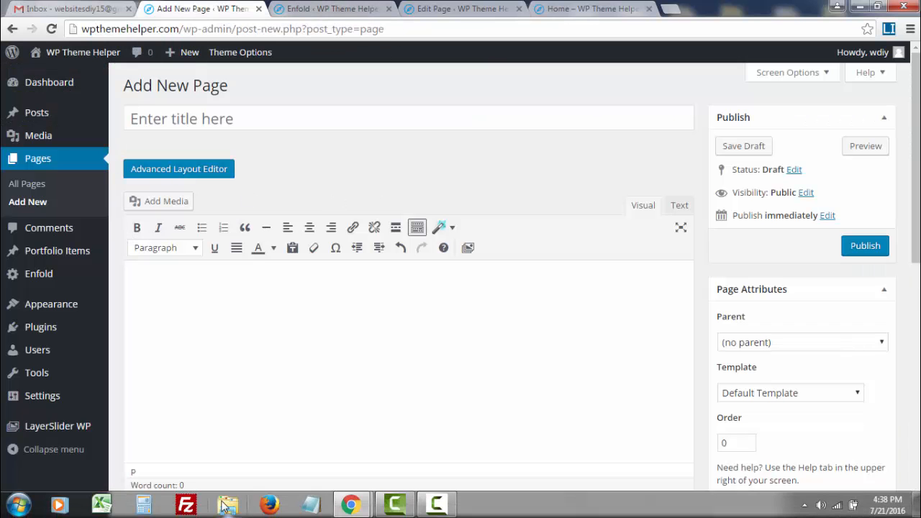
Open LOGO FIX.txt from the pinned Theme folder's Logo subfolder.
{"action": "right_click", "coordinate": [232, 511]}
{"action": "left_click", "coordinate": [206, 427]}
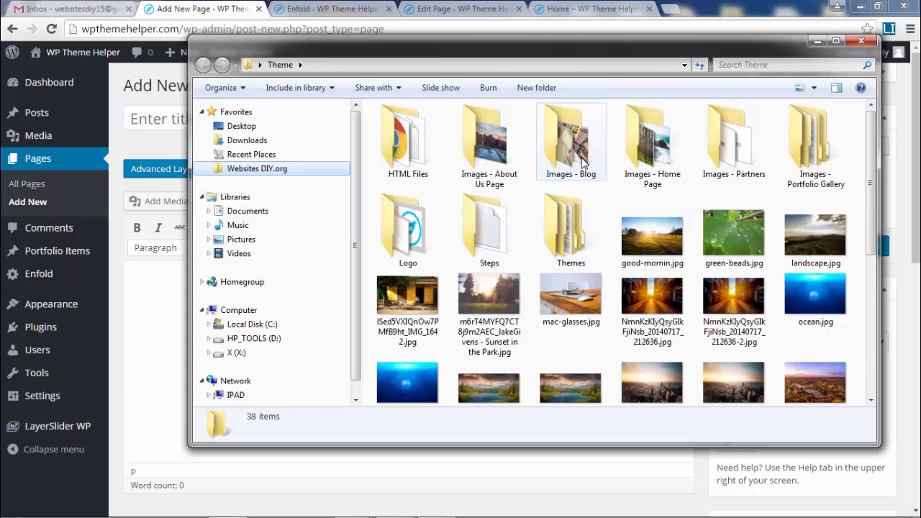
{"action": "double_click", "coordinate": [407, 229]}
{"action": "double_click", "coordinate": [392, 167]}
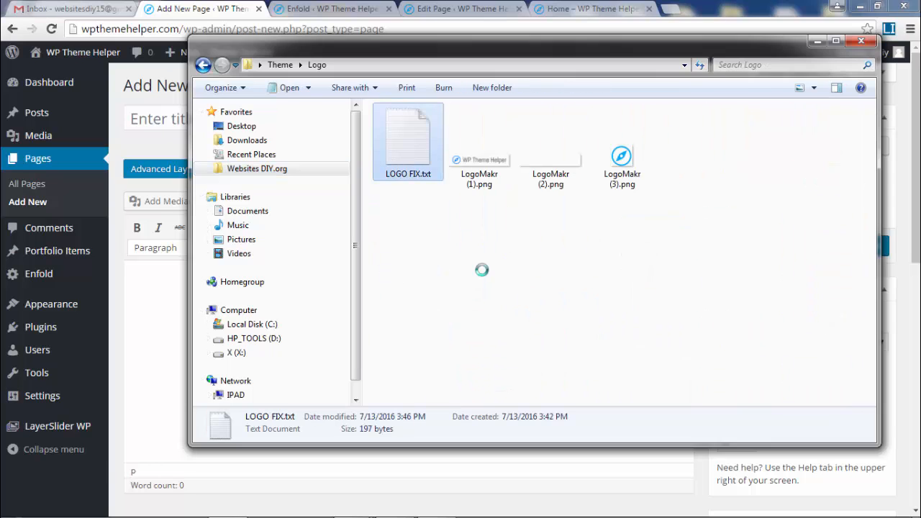
Copy all the CSS rules including .header-scrolled, then close Notepad.
{"action": "left_click_drag", "start_coordinate": [139, 255], "coordinate": [97, 180]}
{"action": "left_click_drag", "start_coordinate": [52, 115], "coordinate": [45, 62]}
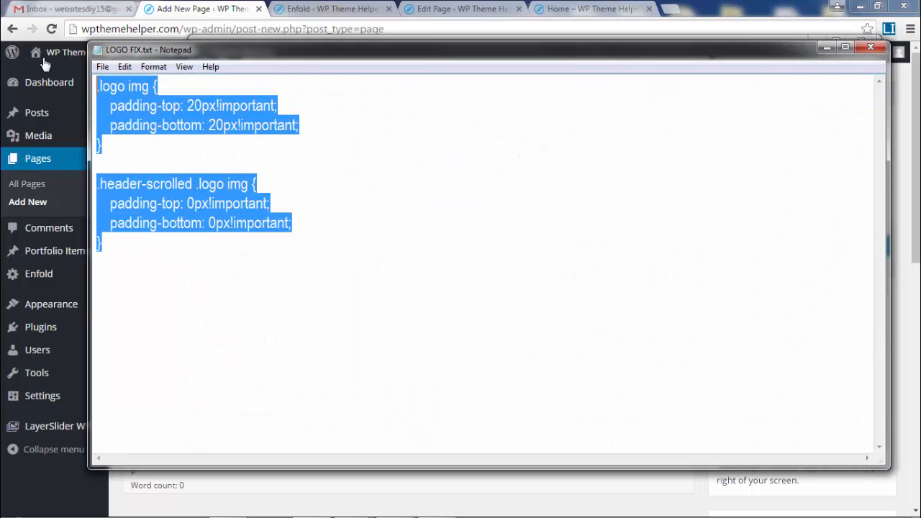
{"action": "right_click", "coordinate": [112, 104]}
{"action": "left_click", "coordinate": [147, 149]}
{"action": "left_click", "coordinate": [871, 47]}
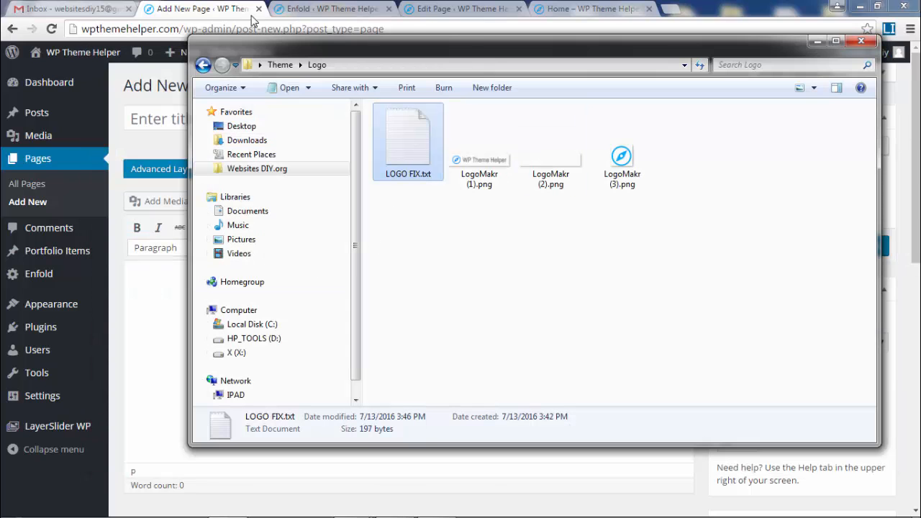
{"action": "left_click", "coordinate": [205, 9]}
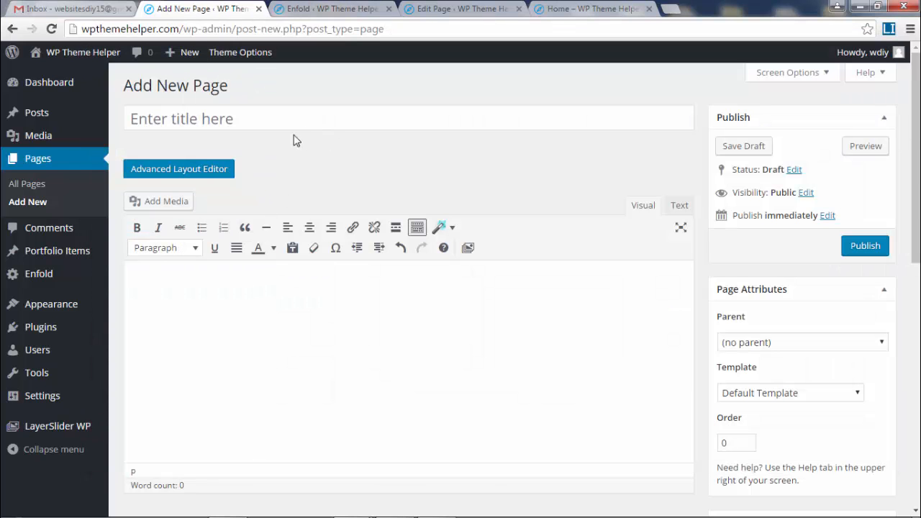
Open the Enfold theme options and move through General Layout to the General Styling section.
{"action": "left_click", "coordinate": [245, 52]}
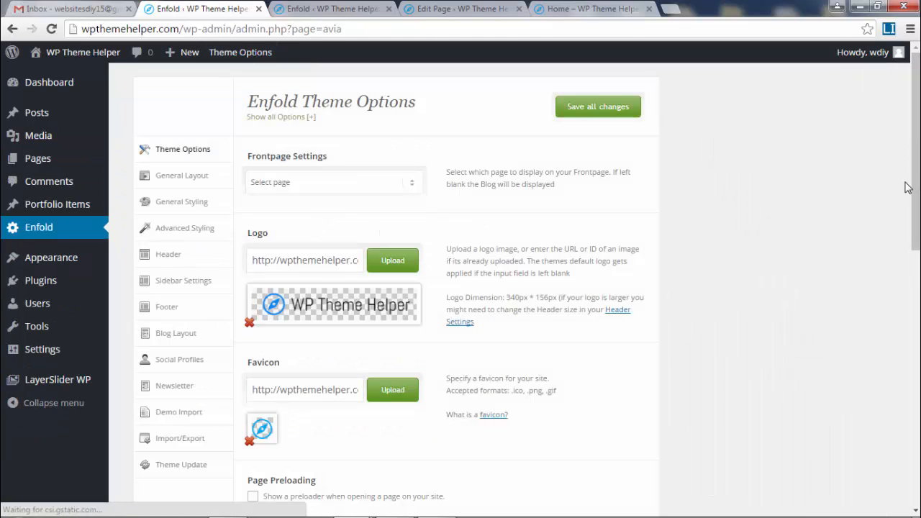
{"action": "left_click_drag", "start_coordinate": [915, 186], "coordinate": [917, 207]}
{"action": "left_click_drag", "start_coordinate": [916, 206], "coordinate": [913, 180]}
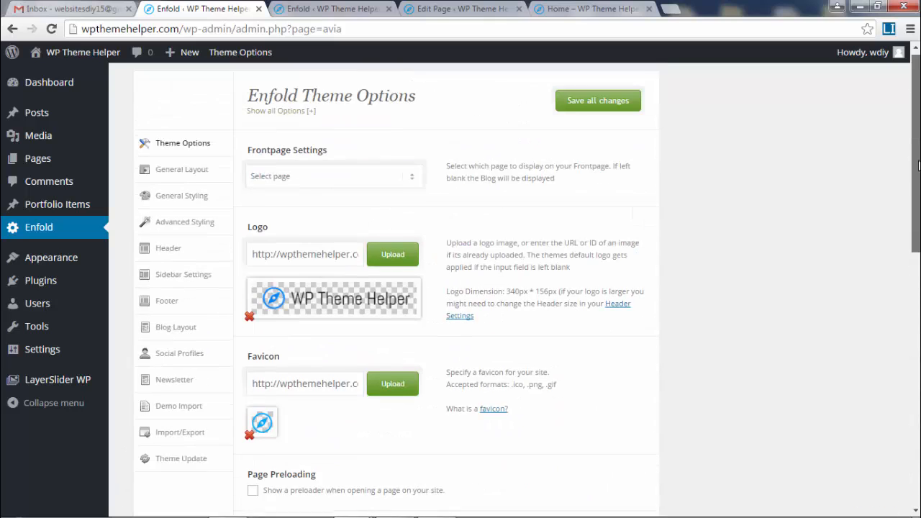
{"action": "left_click", "coordinate": [176, 177]}
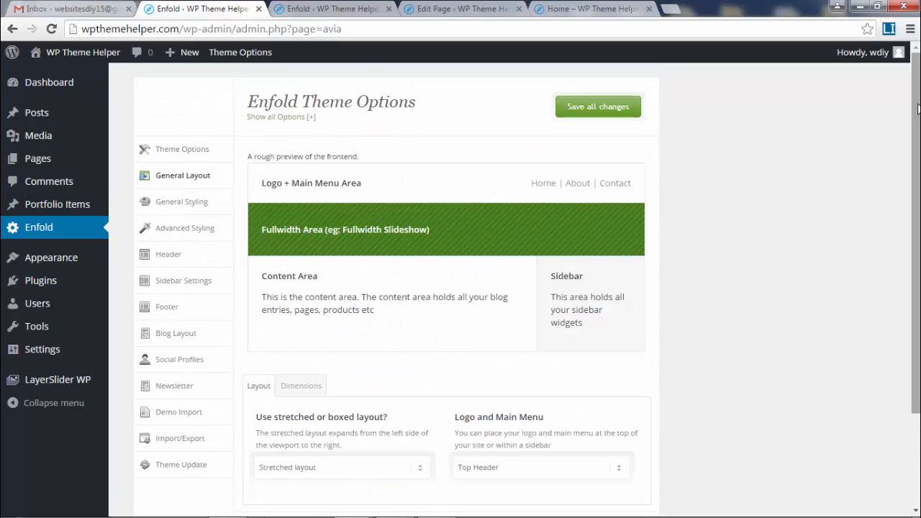
{"action": "left_click", "coordinate": [178, 204]}
{"action": "left_click_drag", "start_coordinate": [917, 128], "coordinate": [912, 468]}
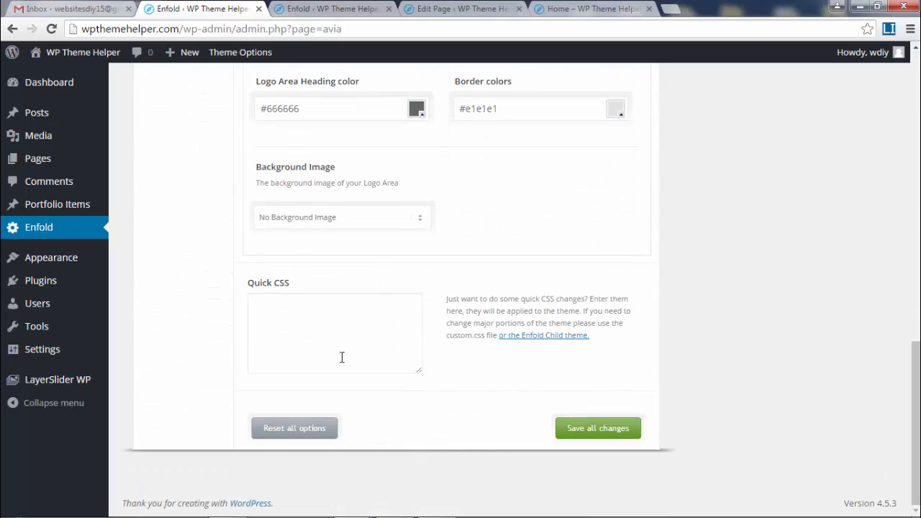
Paste the .logo img rule into Quick CSS and check its 20px padding-top and padding-bottom.
{"action": "right_click", "coordinate": [310, 363]}
{"action": "left_click", "coordinate": [324, 379]}
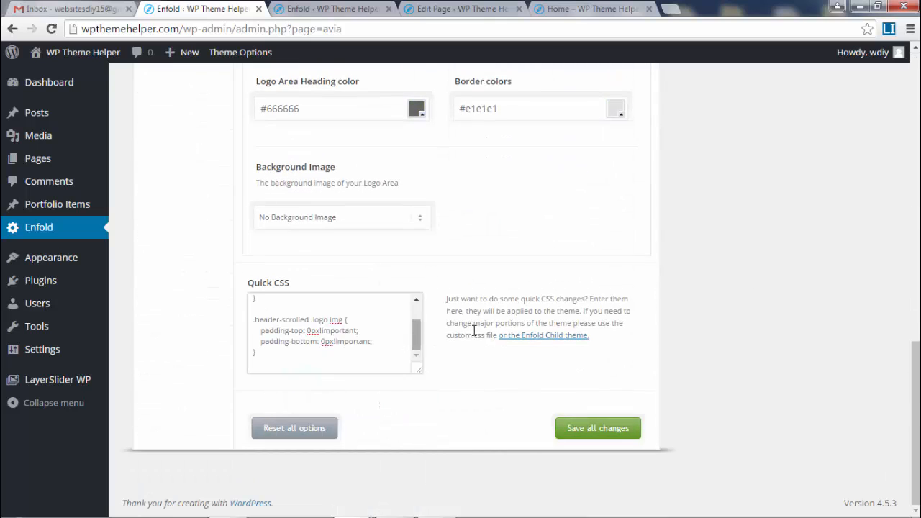
{"action": "left_click_drag", "start_coordinate": [412, 359], "coordinate": [415, 285]}
{"action": "left_click_drag", "start_coordinate": [279, 337], "coordinate": [242, 288]}
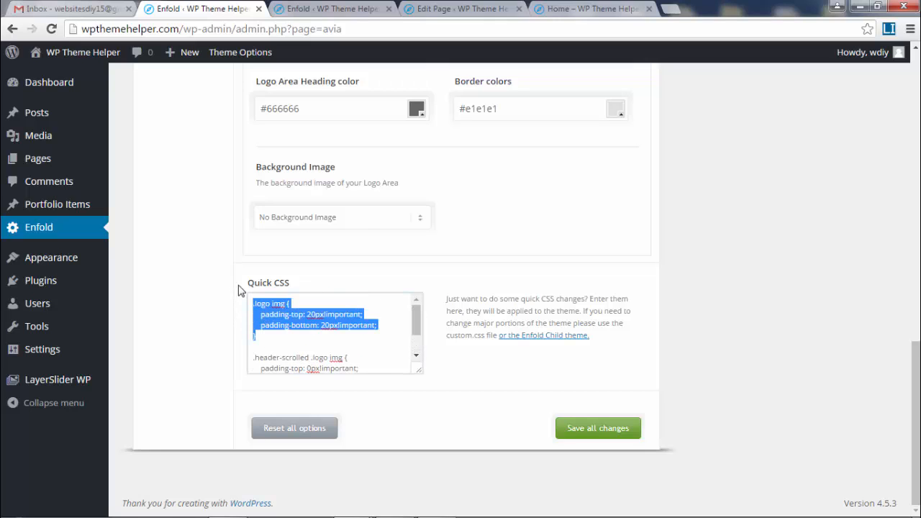
{"action": "left_click", "coordinate": [381, 341]}
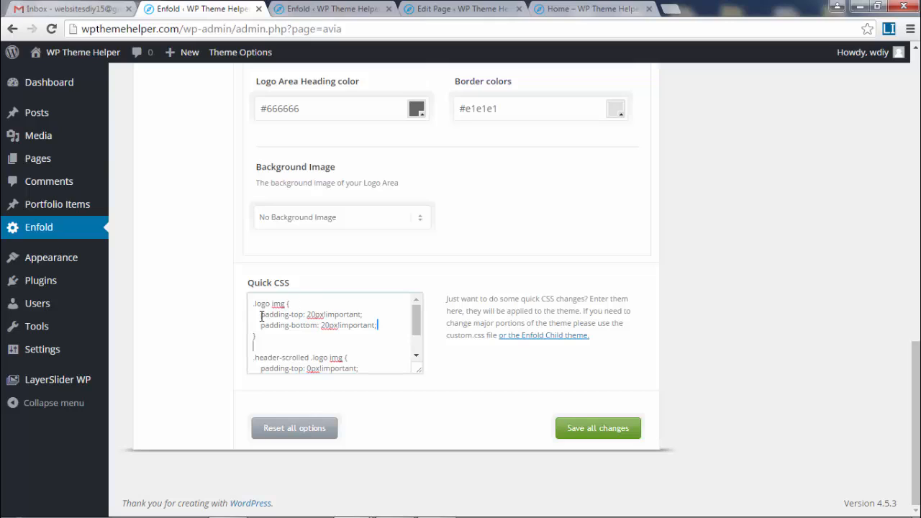
{"action": "left_click_drag", "start_coordinate": [312, 314], "coordinate": [379, 321]}
{"action": "left_click", "coordinate": [328, 334]}
{"action": "left_click_drag", "start_coordinate": [265, 341], "coordinate": [247, 291]}
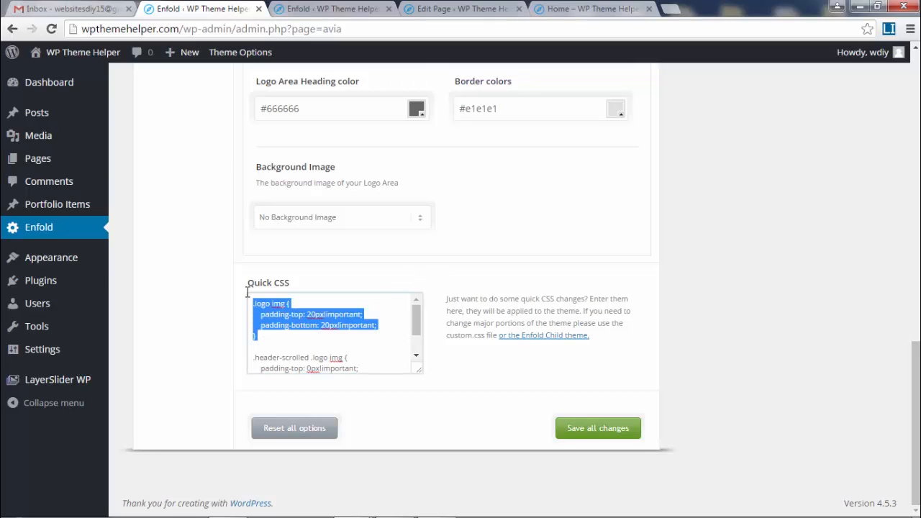
{"action": "left_click", "coordinate": [357, 342]}
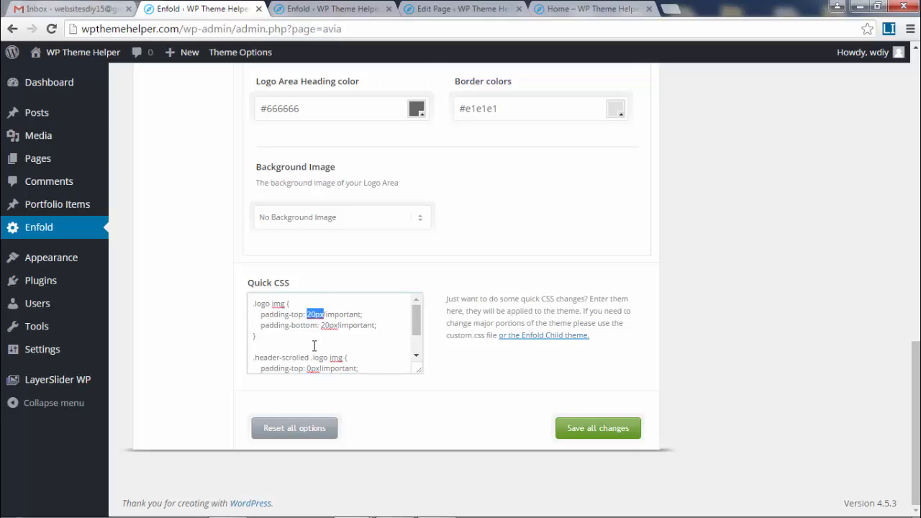
{"action": "left_click", "coordinate": [314, 317]}
{"action": "left_click", "coordinate": [575, 9]}
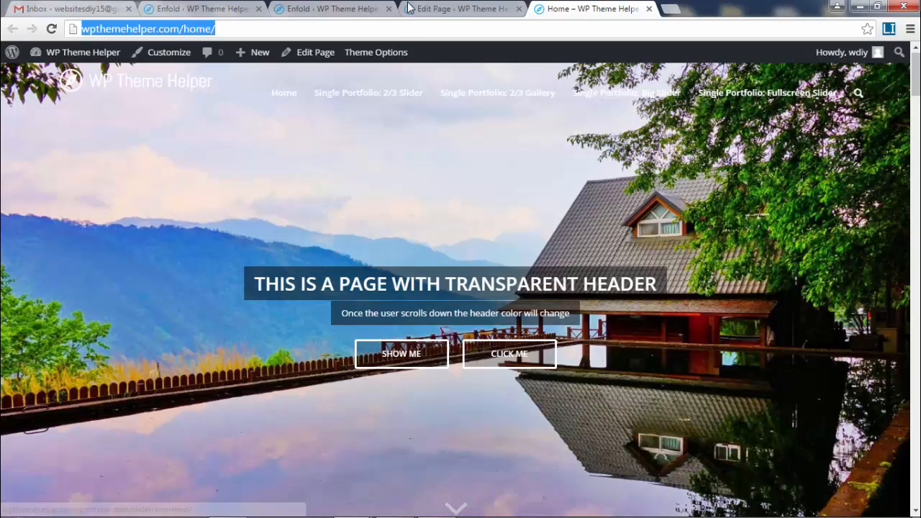
{"action": "left_click", "coordinate": [454, 9]}
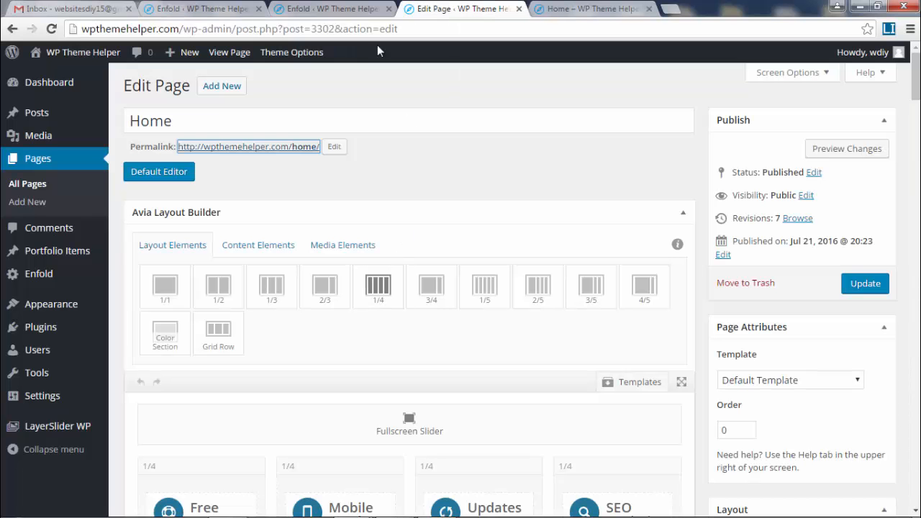
{"action": "left_click", "coordinate": [348, 8]}
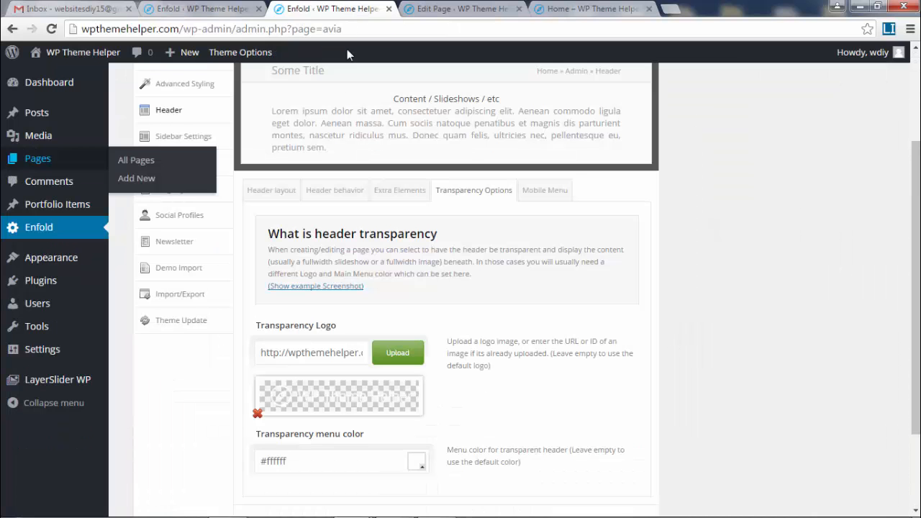
{"action": "left_click", "coordinate": [242, 7]}
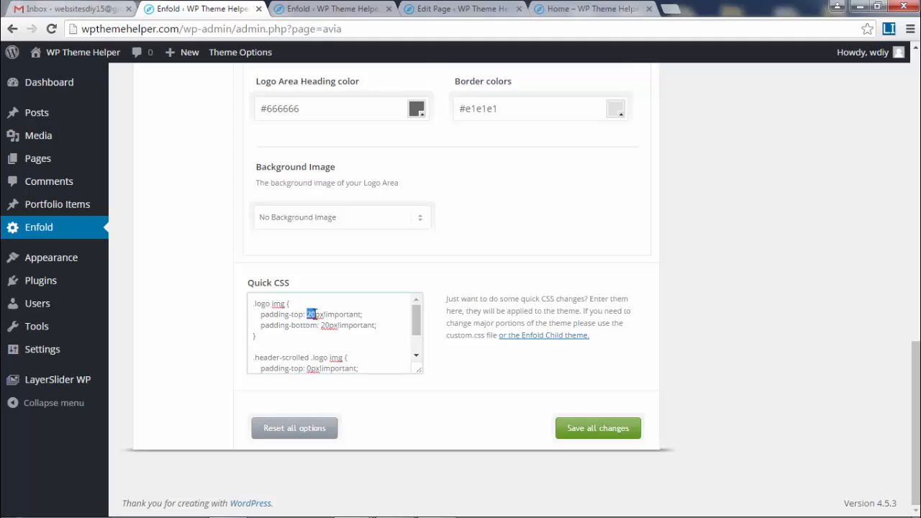
{"action": "key", "text": "ctrl+plus"}
{"action": "key", "text": "ctrl+plus"}
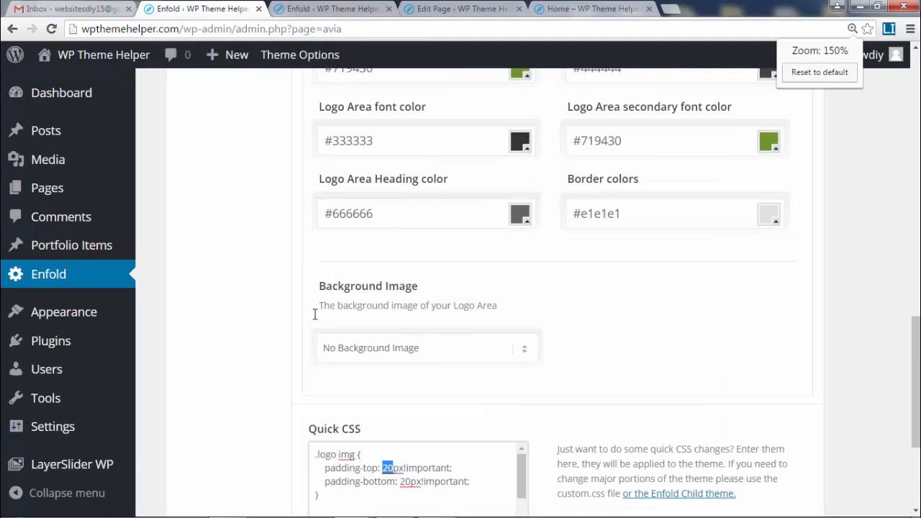
{"action": "key", "text": "ctrl+plus"}
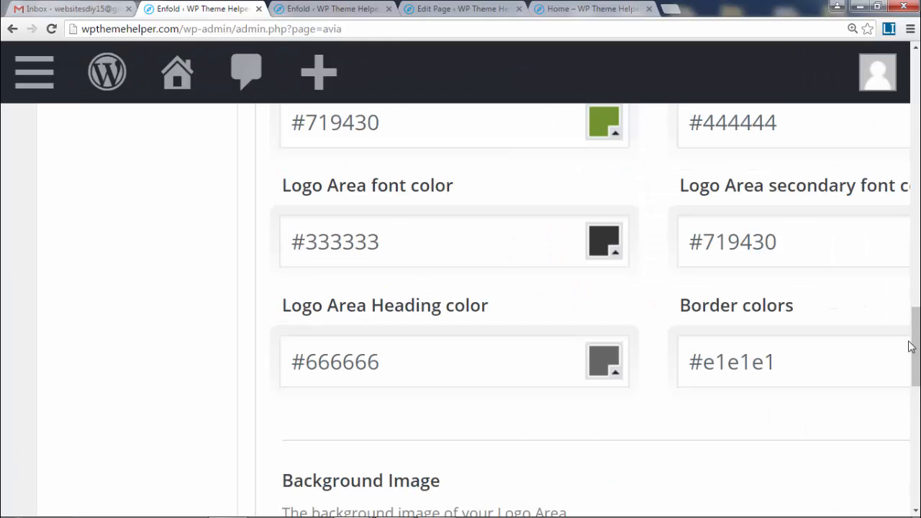
{"action": "left_click_drag", "start_coordinate": [915, 339], "coordinate": [918, 426]}
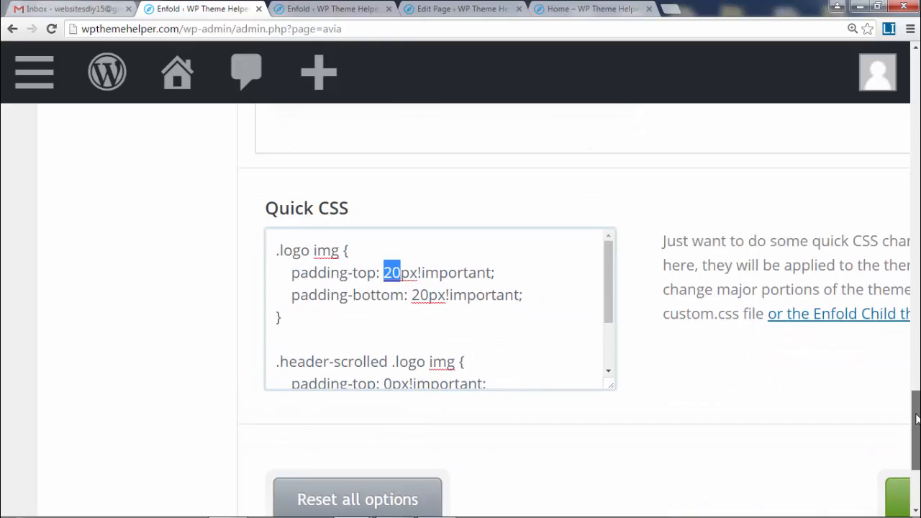
{"action": "left_click", "coordinate": [513, 265]}
{"action": "left_click_drag", "start_coordinate": [384, 274], "coordinate": [430, 295]}
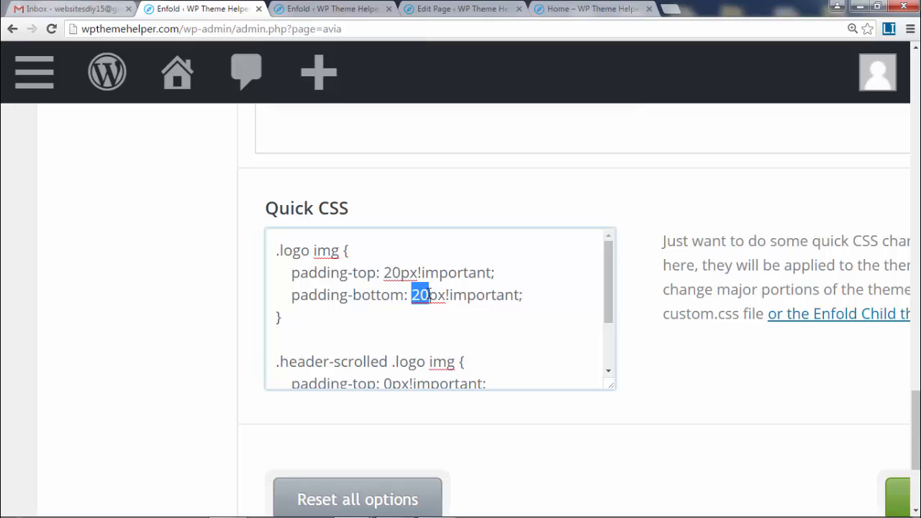
{"action": "double_click", "coordinate": [389, 273]}
{"action": "left_click", "coordinate": [387, 273]}
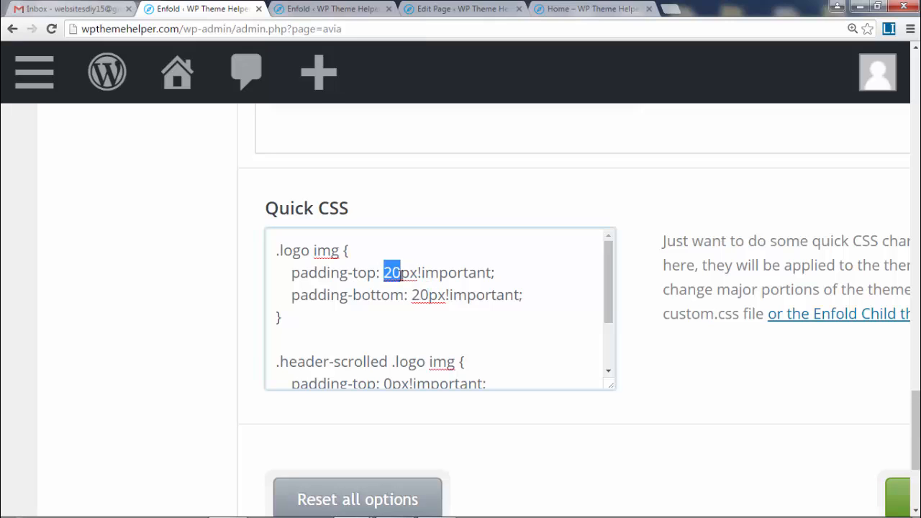
{"action": "type", "text": "5"}
{"action": "left_click_drag", "start_coordinate": [415, 295], "coordinate": [430, 295]}
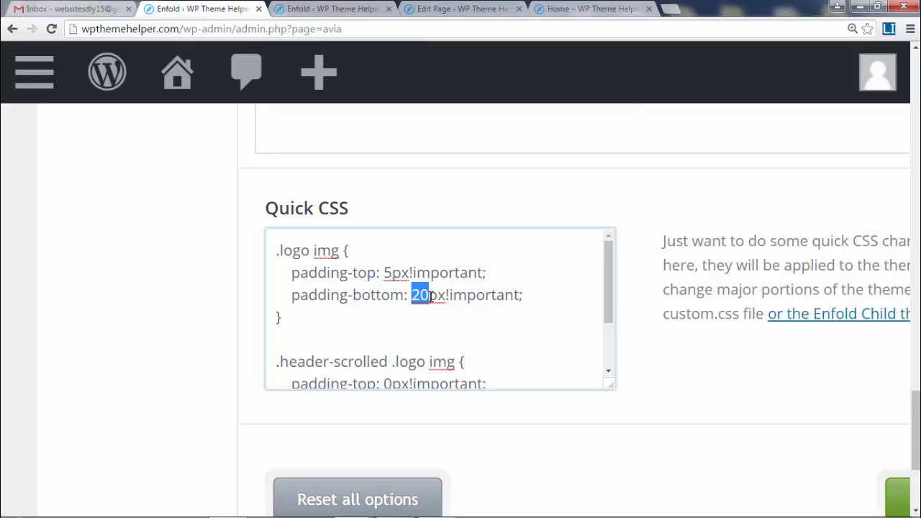
{"action": "type", "text": "5"}
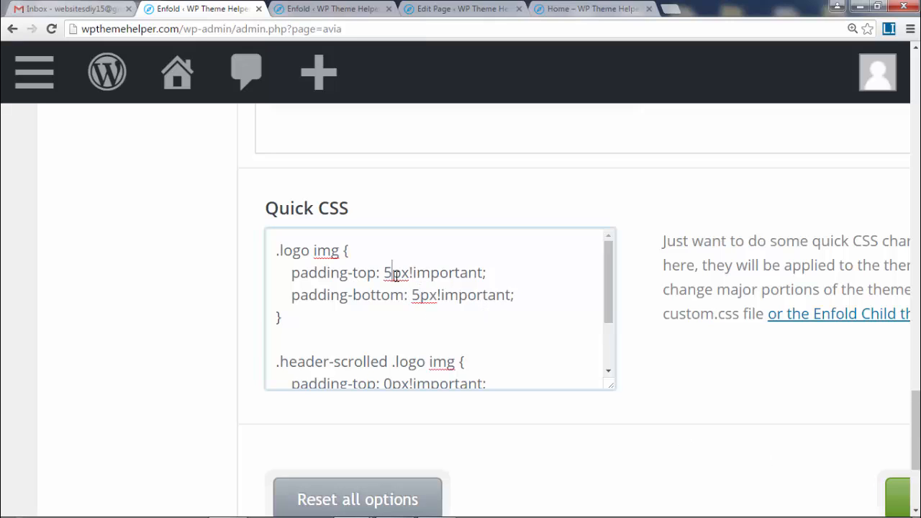
{"action": "key", "text": "BackSpace"}
{"action": "type", "text": "20"}
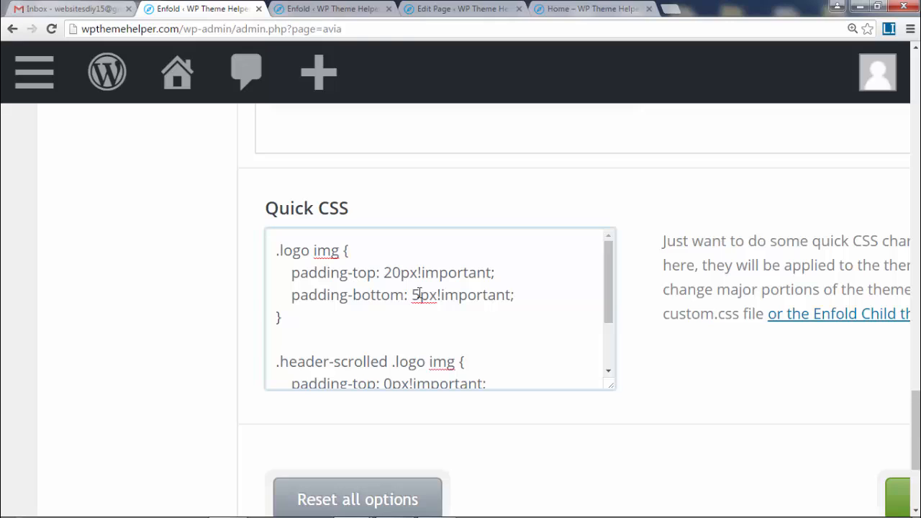
{"action": "key", "text": "BackSpace"}
{"action": "type", "text": "20"}
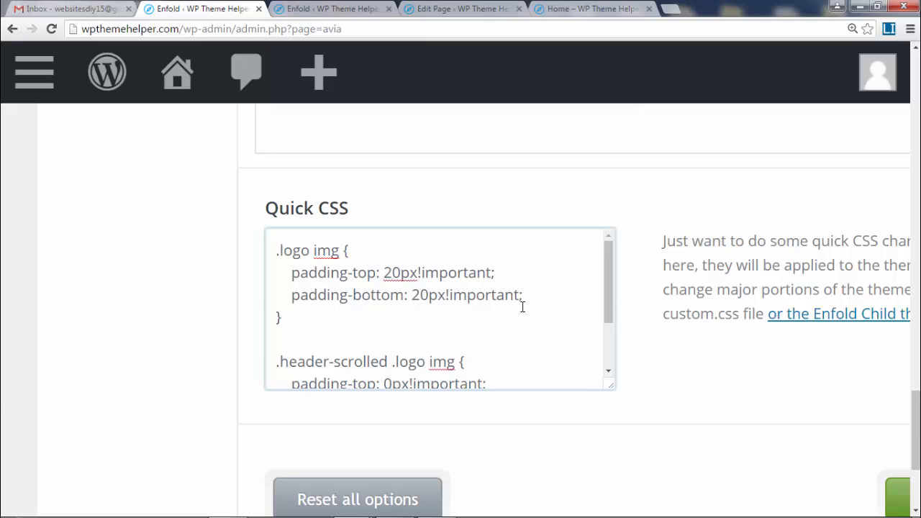
{"action": "key", "text": "ctrl+0"}
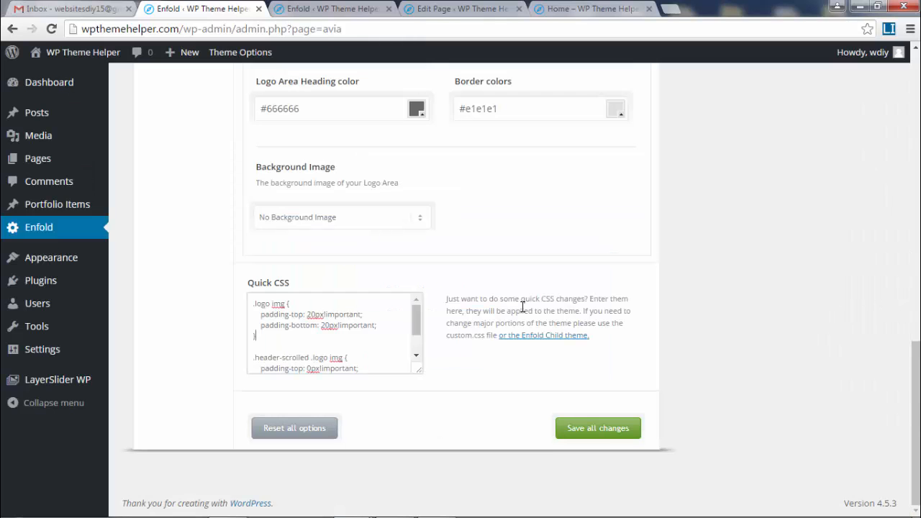
Save all theme option changes and reload the live home page.
{"action": "left_click", "coordinate": [586, 428]}
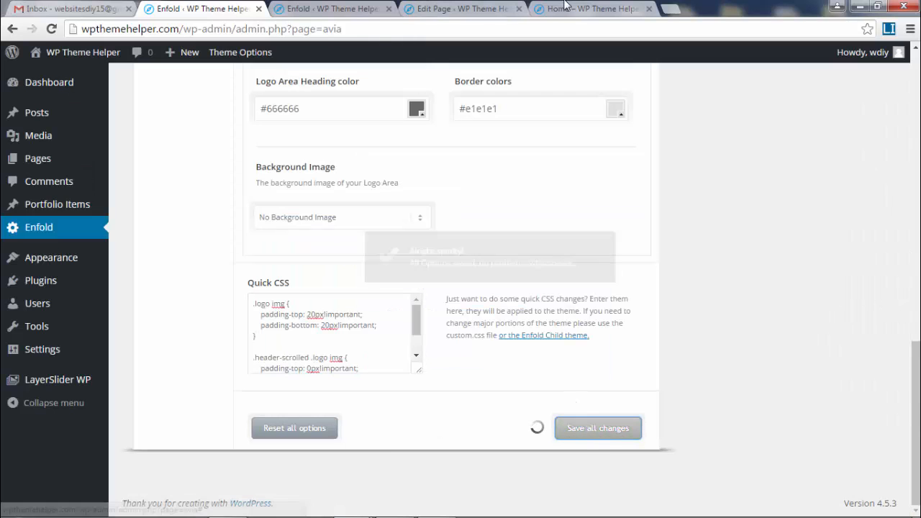
{"action": "mouse_move", "coordinate": [350, 503]}
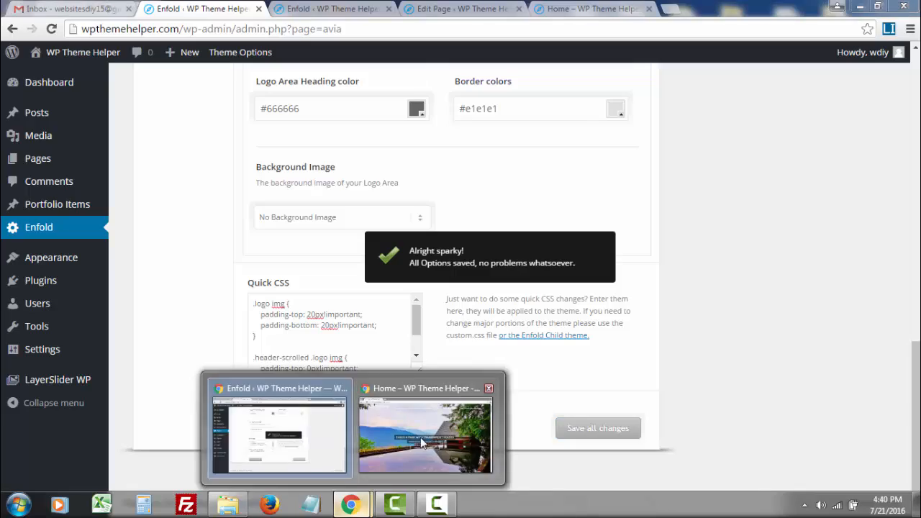
{"action": "left_click", "coordinate": [420, 437]}
{"action": "key", "text": "F5"}
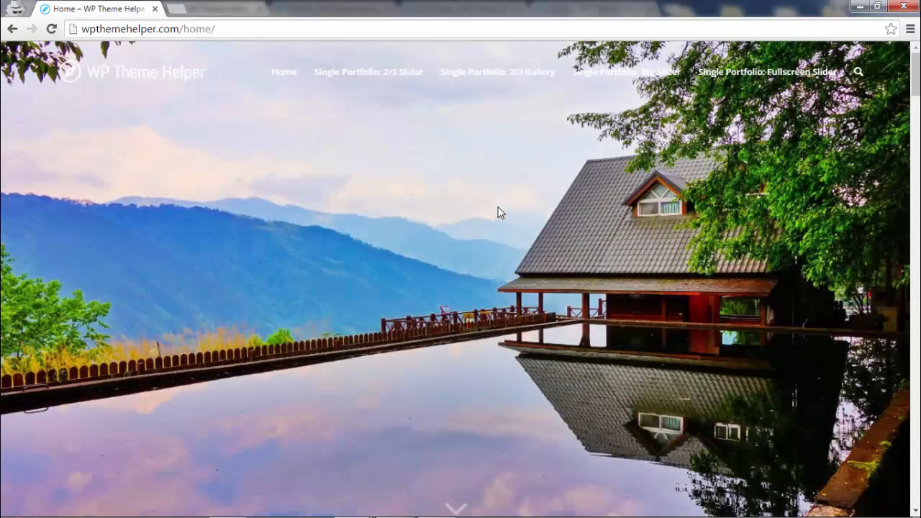
Confirm the white logo and menu sit on a transparent header that turns solid on scroll.
{"action": "left_click_drag", "start_coordinate": [61, 68], "coordinate": [858, 72]}
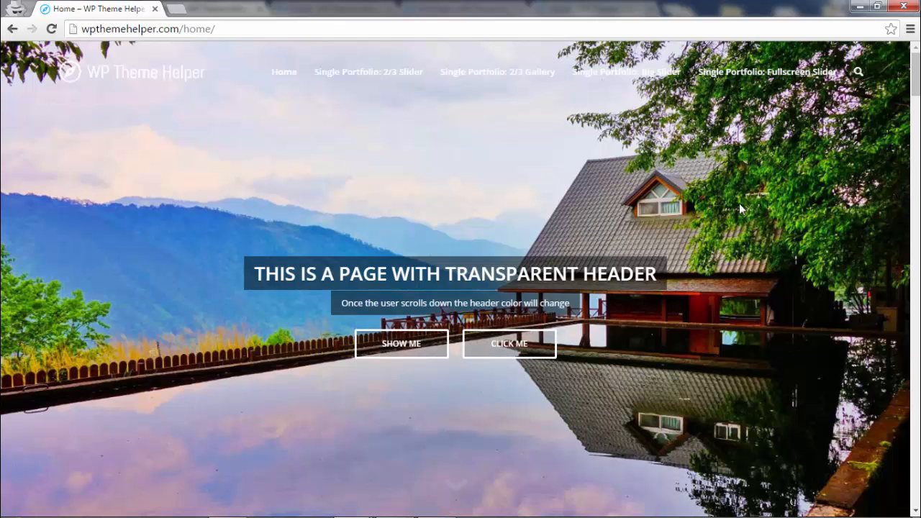
{"action": "scroll", "coordinate": [727, 205], "scroll_direction": "down", "scroll_amount": 3}
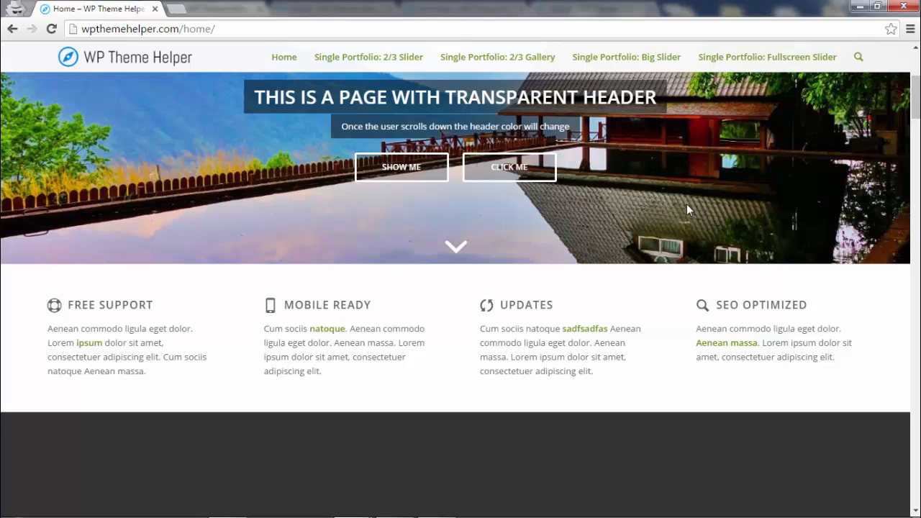
{"action": "scroll", "coordinate": [661, 180], "scroll_direction": "up", "scroll_amount": 3}
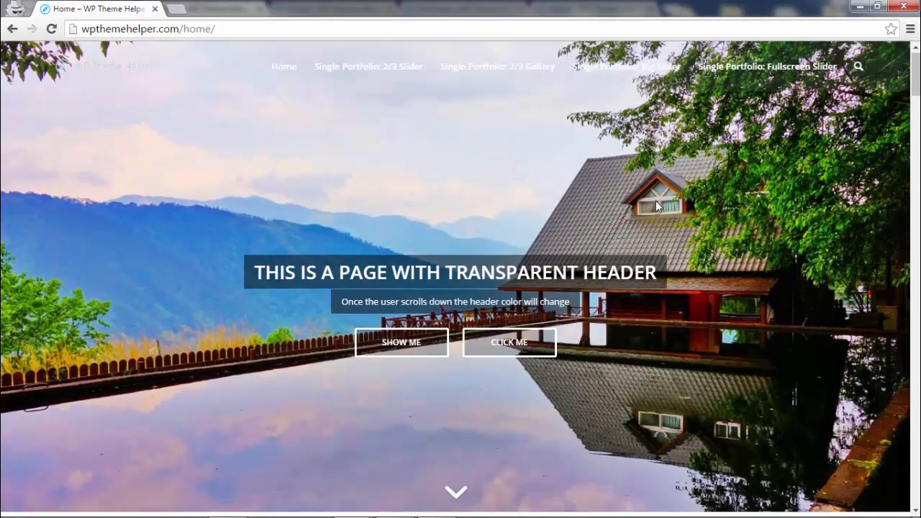
{"action": "scroll", "coordinate": [487, 236], "scroll_direction": "down", "scroll_amount": 3}
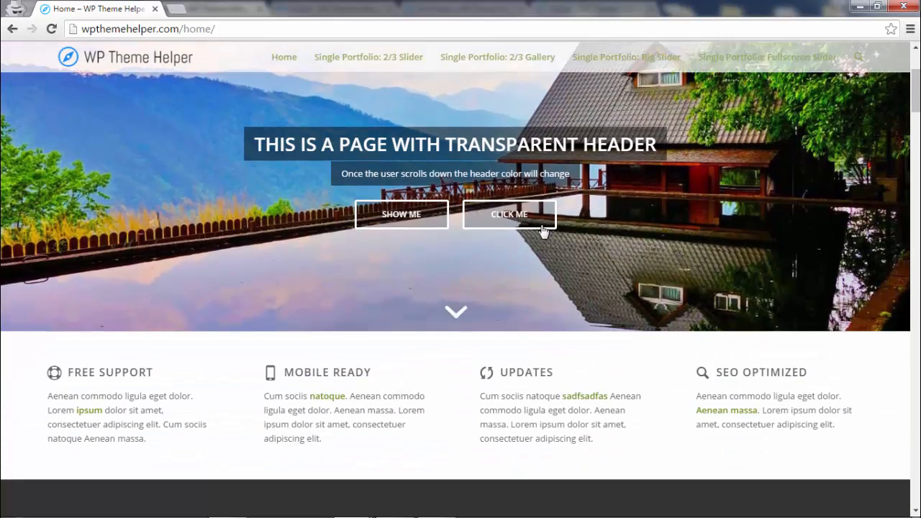
{"action": "scroll", "coordinate": [475, 395], "scroll_direction": "up", "scroll_amount": 2}
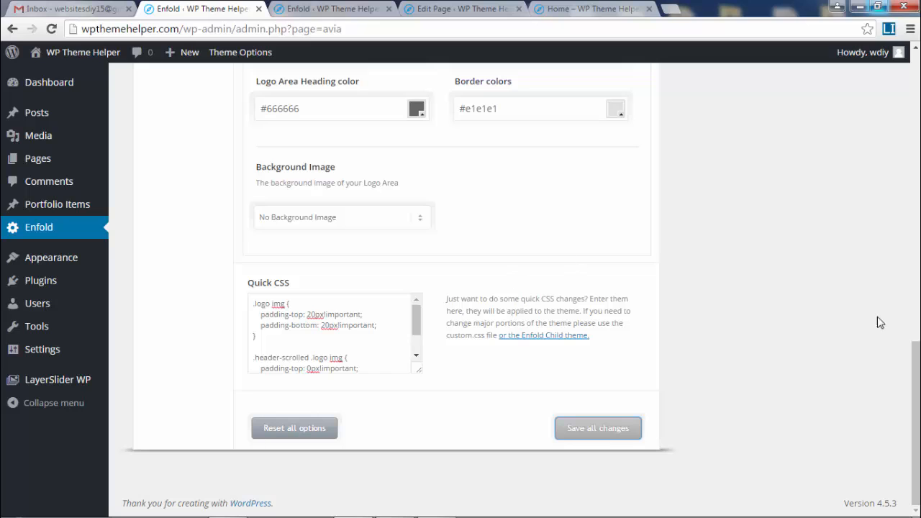
Switch the Enfold colour scheme to Cyan, save it, and reload the home page.
{"action": "left_click_drag", "start_coordinate": [915, 379], "coordinate": [915, 87]}
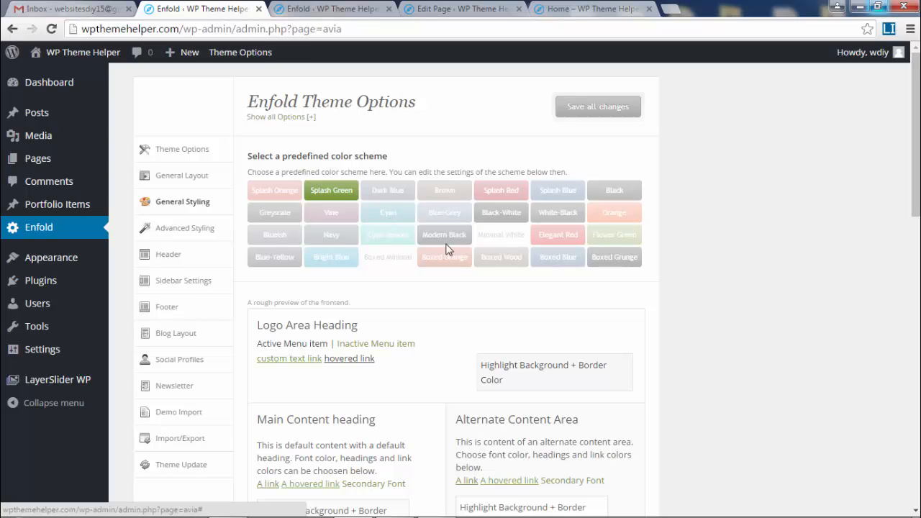
{"action": "left_click", "coordinate": [389, 218]}
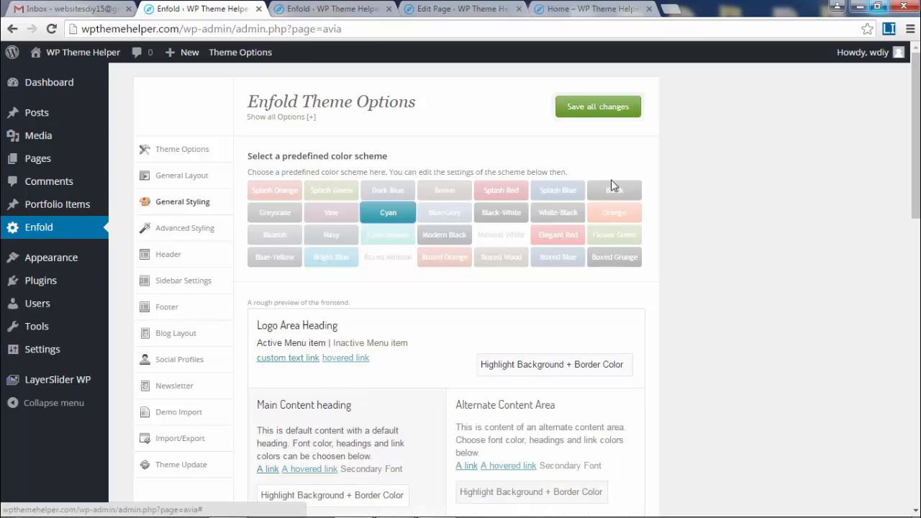
{"action": "left_click", "coordinate": [580, 109]}
{"action": "left_click", "coordinate": [584, 9]}
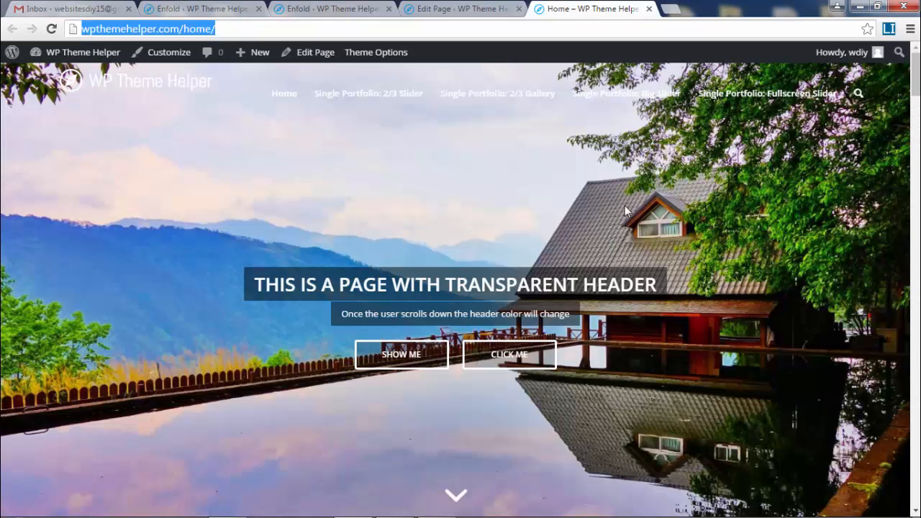
{"action": "key", "text": "F5"}
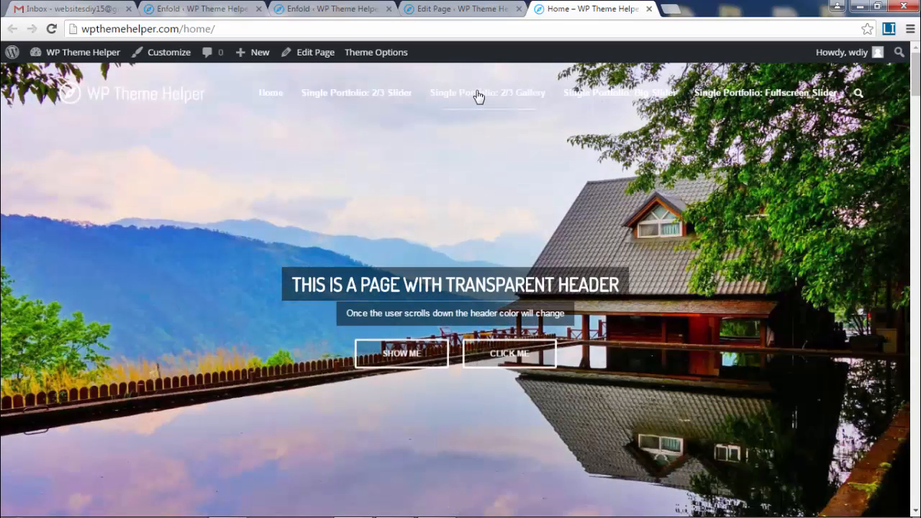
Scroll through the home page's Cyan-coloured feature sections, then return to the Home page editor.
{"action": "scroll", "coordinate": [767, 157], "scroll_direction": "down", "scroll_amount": 1}
{"action": "scroll", "coordinate": [766, 154], "scroll_direction": "down", "scroll_amount": 4}
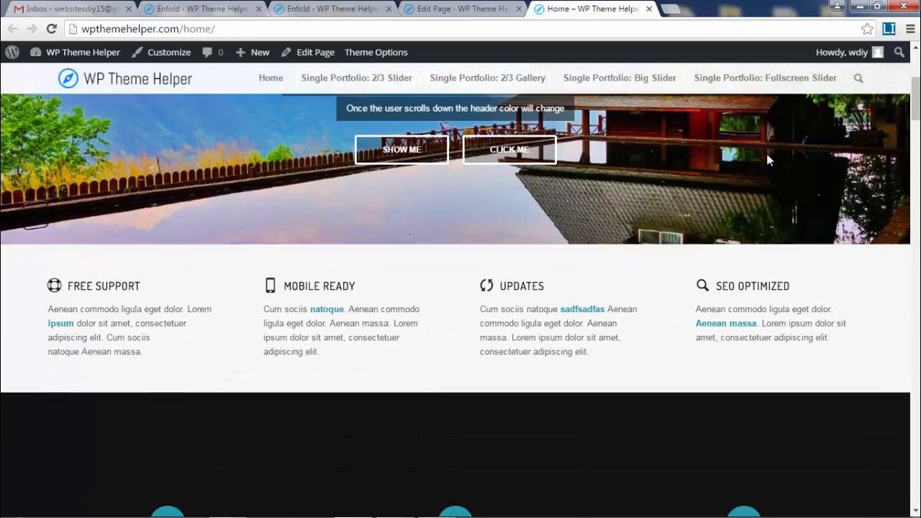
{"action": "scroll", "coordinate": [578, 285], "scroll_direction": "down", "scroll_amount": 2}
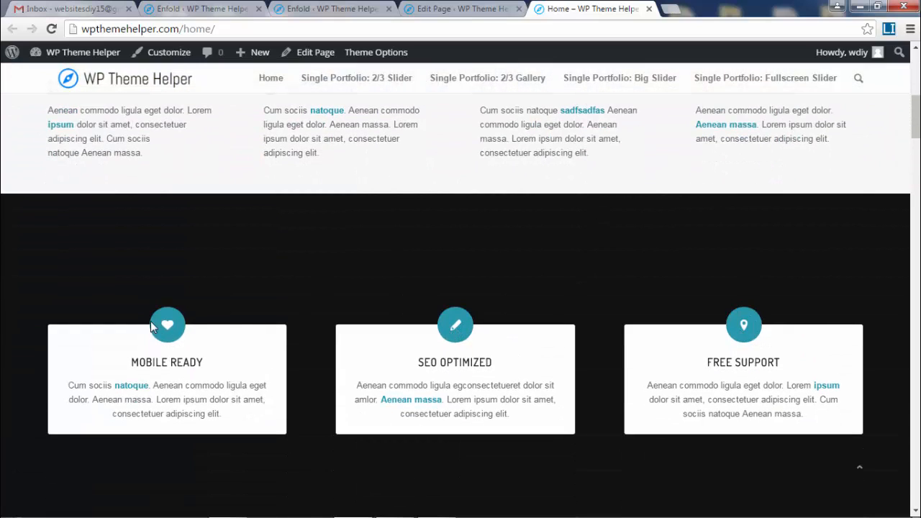
{"action": "scroll", "coordinate": [474, 314], "scroll_direction": "down", "scroll_amount": 1}
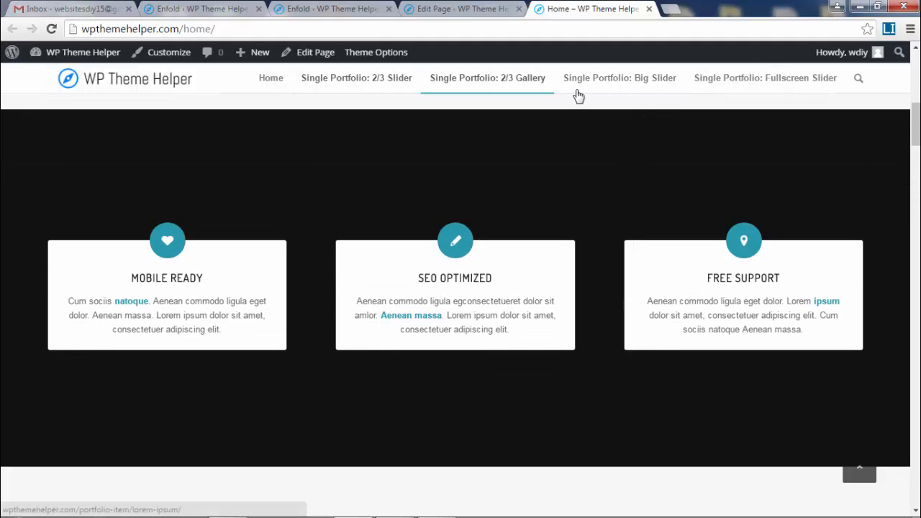
{"action": "left_click_drag", "start_coordinate": [916, 138], "coordinate": [916, 422]}
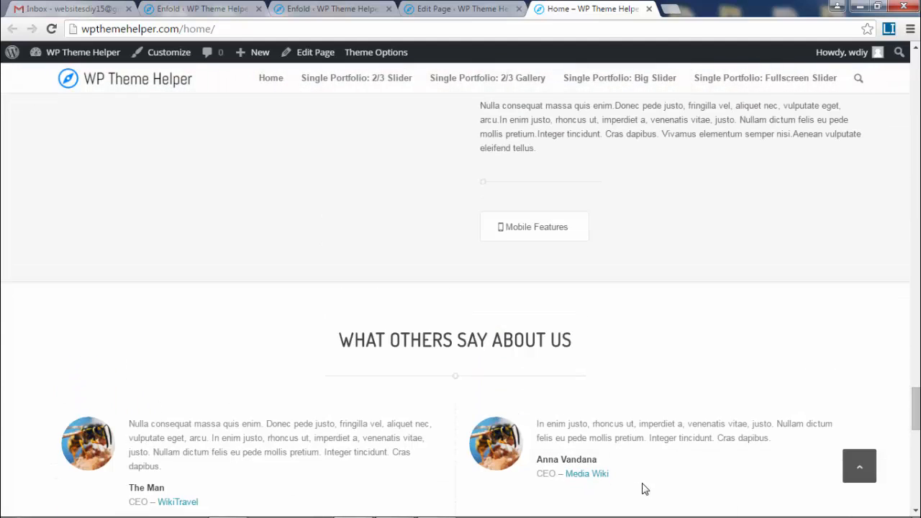
{"action": "left_click_drag", "start_coordinate": [612, 476], "coordinate": [558, 474]}
{"action": "left_click_drag", "start_coordinate": [916, 403], "coordinate": [916, 63]}
{"action": "left_click", "coordinate": [443, 8]}
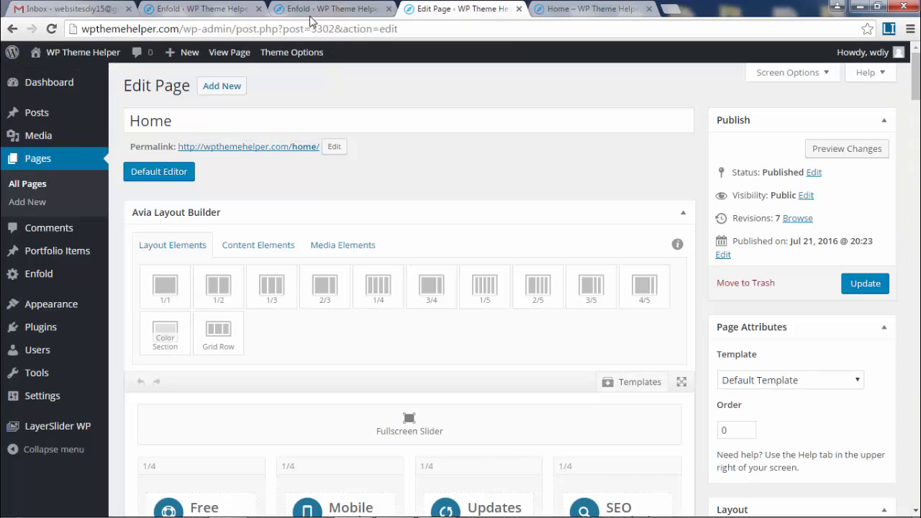
{"action": "left_click", "coordinate": [343, 8]}
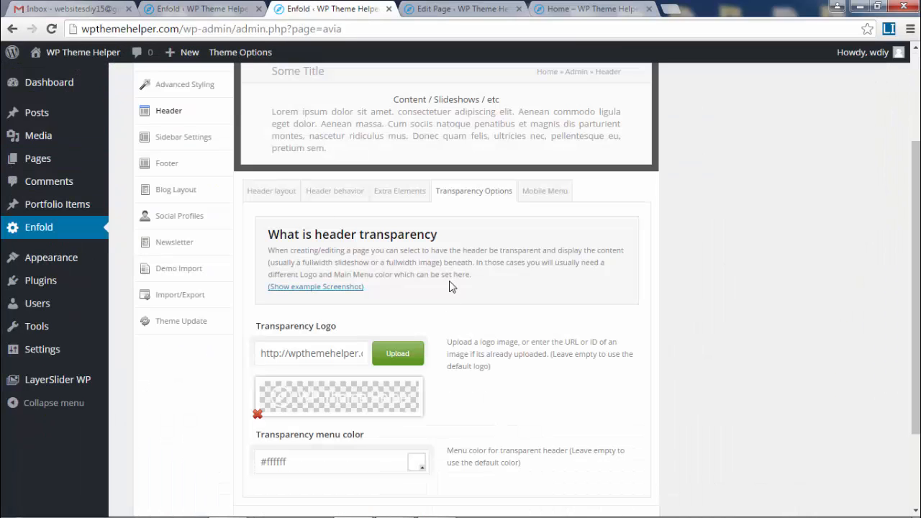
{"action": "left_click", "coordinate": [593, 8]}
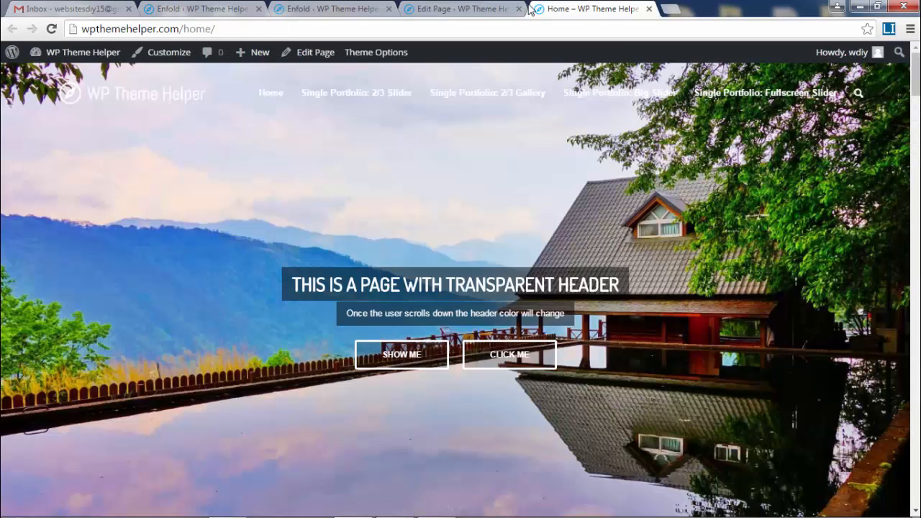
{"action": "scroll", "coordinate": [746, 214], "scroll_direction": "down", "scroll_amount": 3}
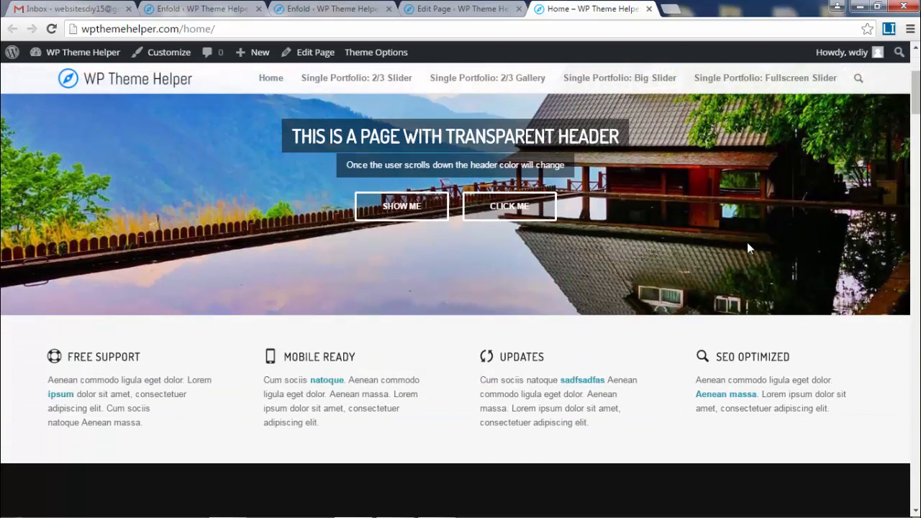
{"action": "scroll", "coordinate": [747, 242], "scroll_direction": "down", "scroll_amount": 1}
{"action": "scroll", "coordinate": [736, 257], "scroll_direction": "down", "scroll_amount": 2}
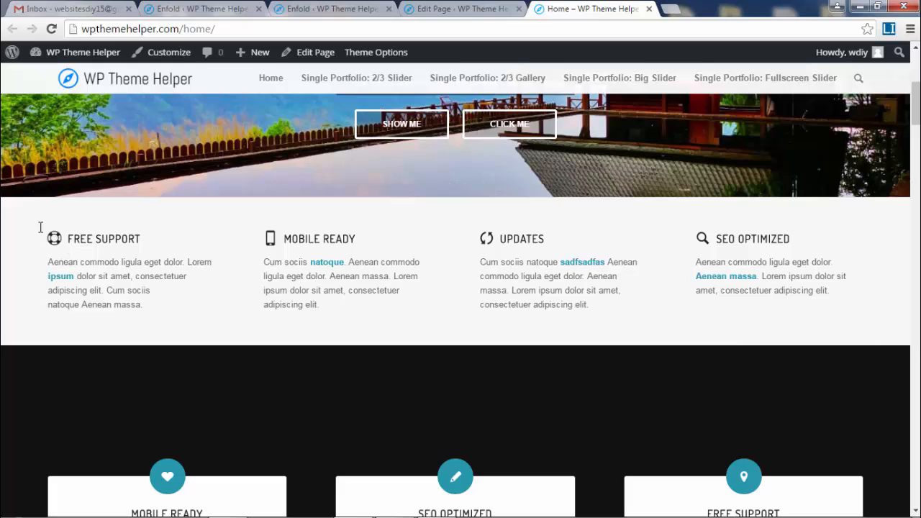
{"action": "left_click_drag", "start_coordinate": [38, 230], "coordinate": [862, 297]}
{"action": "left_click", "coordinate": [862, 297]}
{"action": "left_click", "coordinate": [467, 9]}
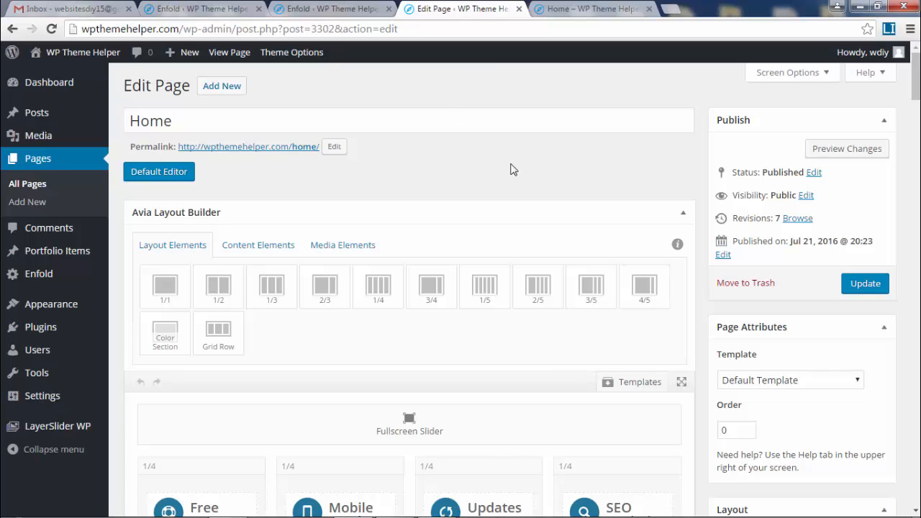
{"action": "left_click_drag", "start_coordinate": [916, 94], "coordinate": [676, 132]}
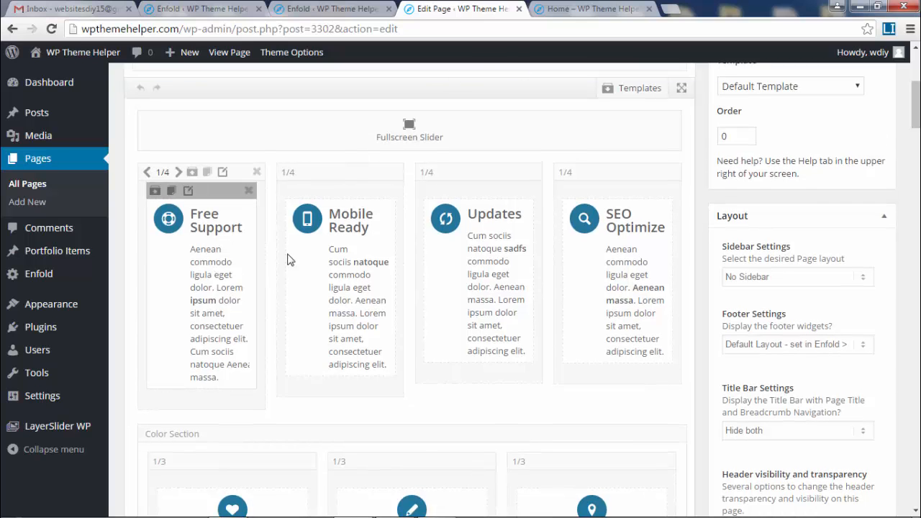
{"action": "left_click", "coordinate": [570, 12]}
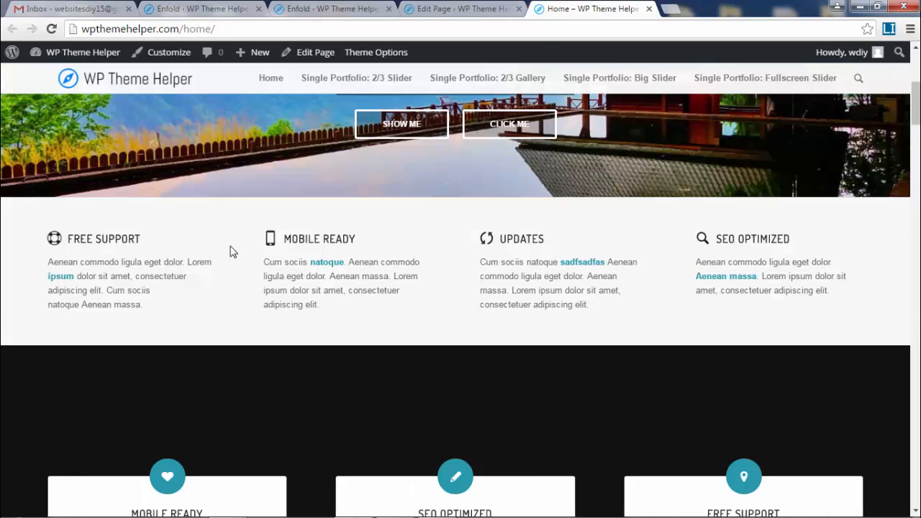
{"action": "left_click_drag", "start_coordinate": [375, 241], "coordinate": [286, 241]}
{"action": "left_click", "coordinate": [464, 9]}
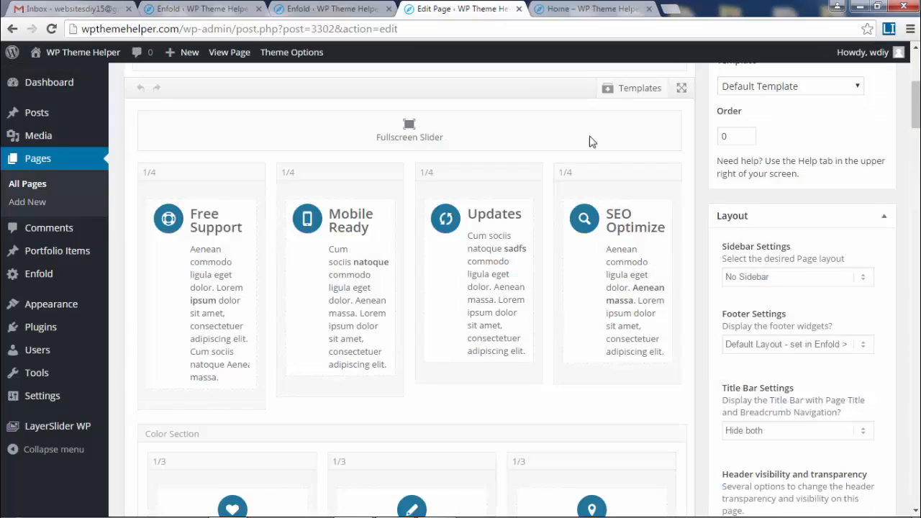
Give the Free Support box a star icon, append 'rwfdfdsfd' to its text, and save.
{"action": "left_click", "coordinate": [195, 287]}
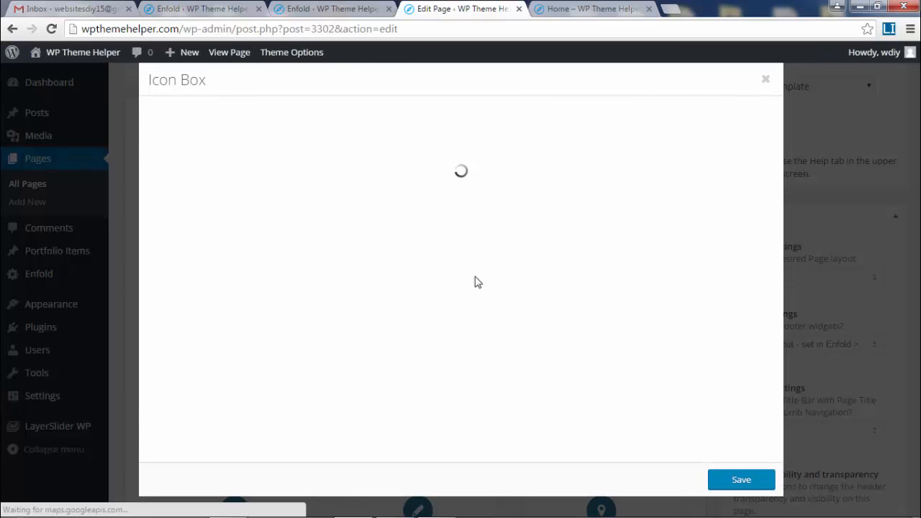
{"action": "scroll", "coordinate": [405, 343], "scroll_direction": "down", "scroll_amount": 2}
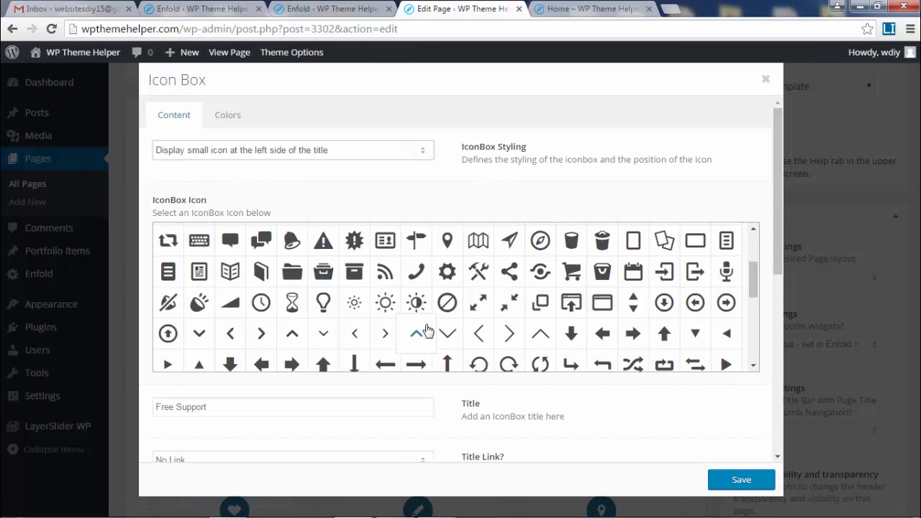
{"action": "scroll", "coordinate": [425, 331], "scroll_direction": "up", "scroll_amount": 2}
{"action": "left_click", "coordinate": [416, 265]}
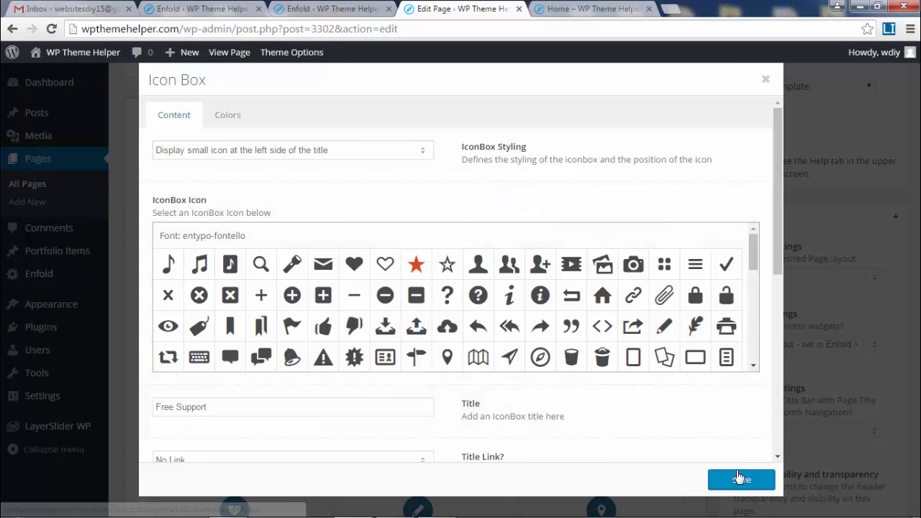
{"action": "left_click_drag", "start_coordinate": [777, 191], "coordinate": [798, 395]}
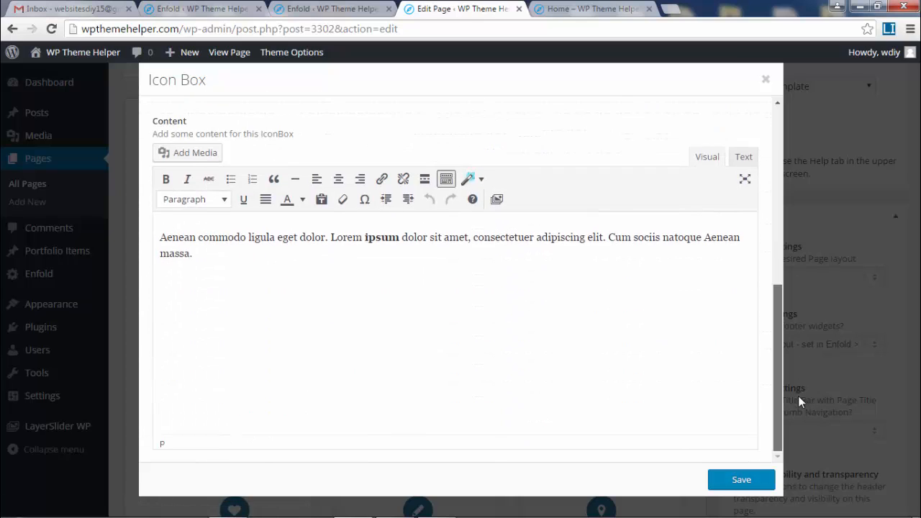
{"action": "key", "text": "ctrl+a"}
{"action": "left_click", "coordinate": [242, 257]}
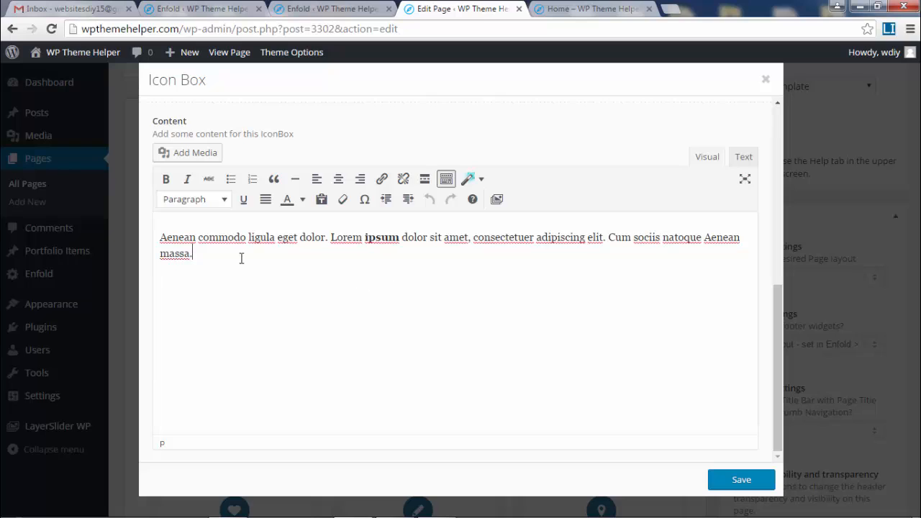
{"action": "type", "text": "rwfdfdsfdsa."}
{"action": "left_click", "coordinate": [751, 485]}
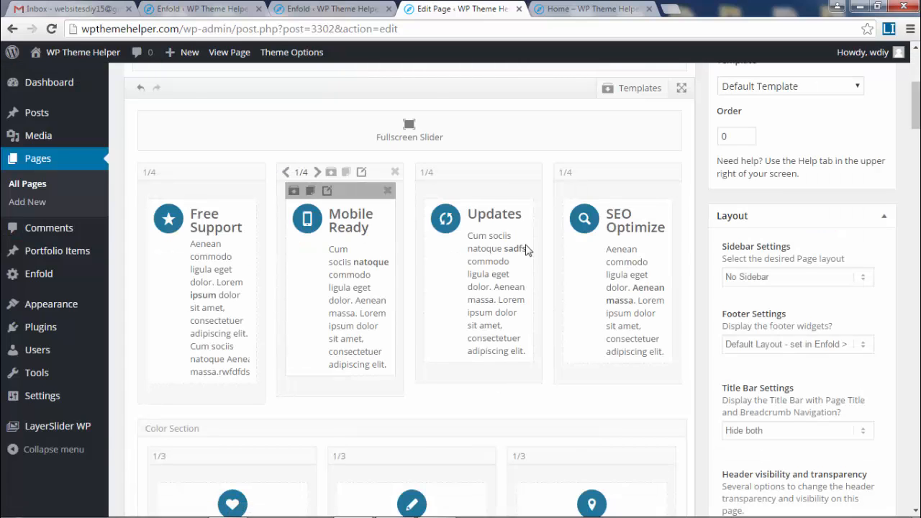
Give the Updates box a thumbs-up icon and view the live home page.
{"action": "left_click", "coordinate": [486, 261]}
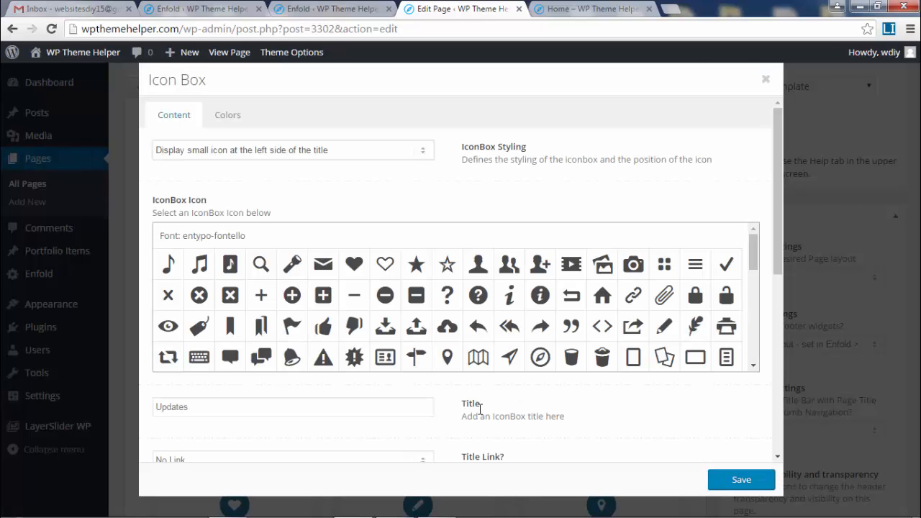
{"action": "left_click", "coordinate": [323, 326]}
{"action": "scroll", "coordinate": [746, 248], "scroll_direction": "up", "scroll_amount": 3}
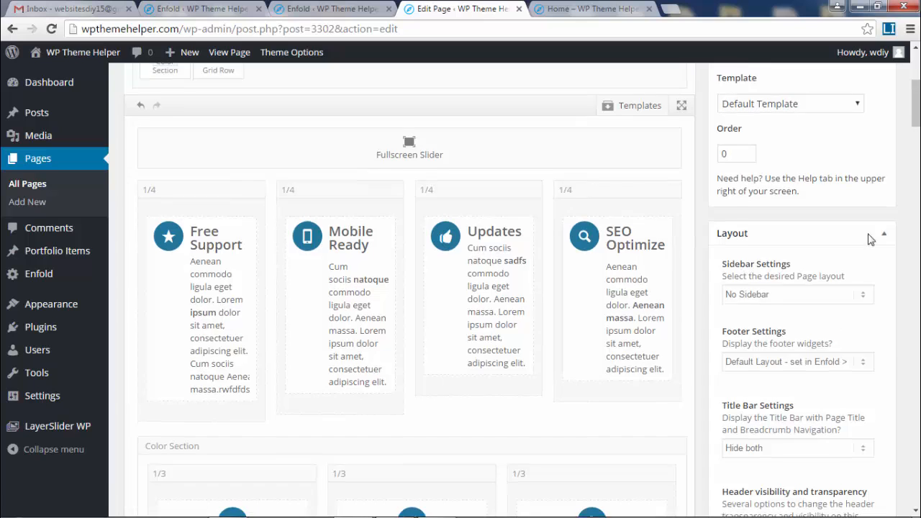
{"action": "left_click", "coordinate": [568, 8]}
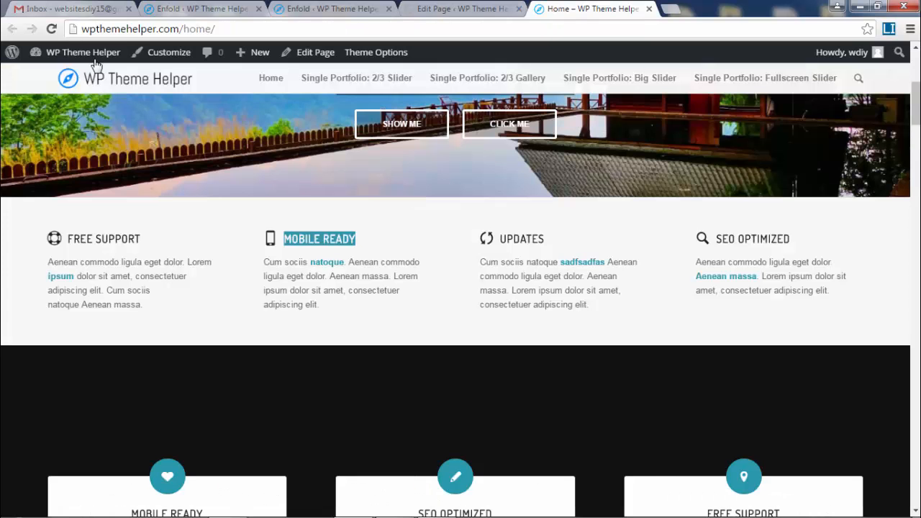
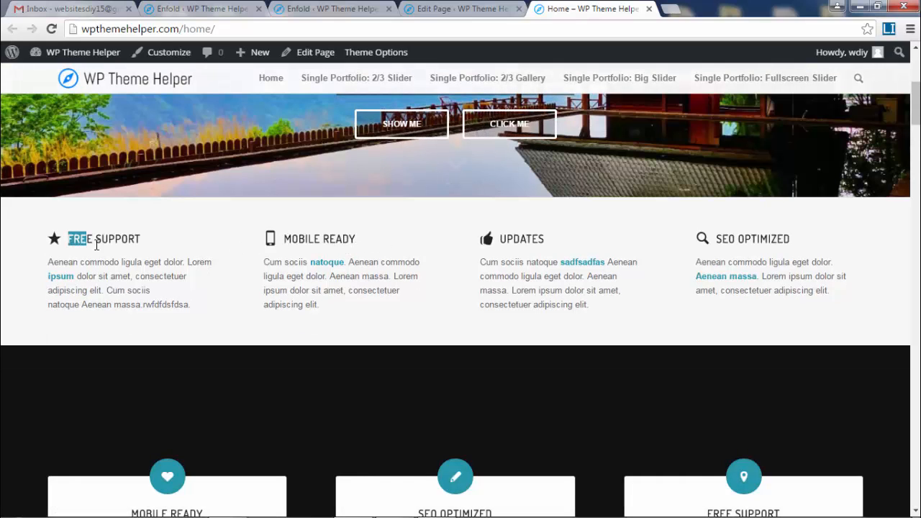
Compare the Home page's Color Section in the editor with the live home page, then return to the editor.
{"action": "left_click", "coordinate": [452, 8]}
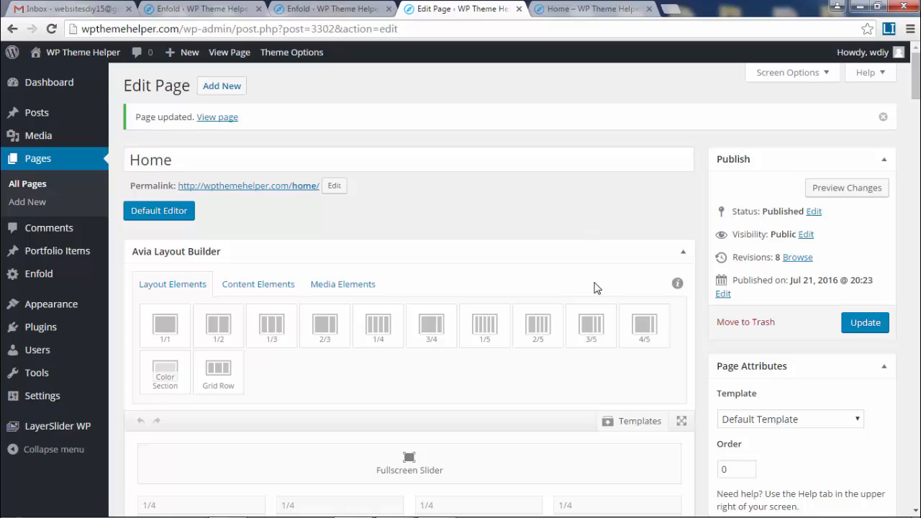
{"action": "scroll", "coordinate": [597, 288], "scroll_direction": "down", "scroll_amount": 7}
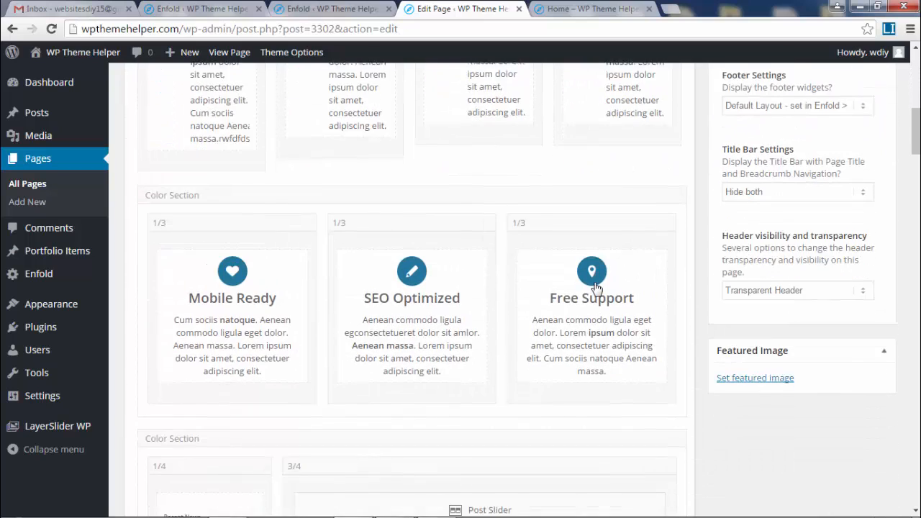
{"action": "scroll", "coordinate": [596, 288], "scroll_direction": "down", "scroll_amount": 1}
{"action": "key", "text": "ctrl+Tab"}
{"action": "scroll", "coordinate": [713, 261], "scroll_direction": "down", "scroll_amount": 4}
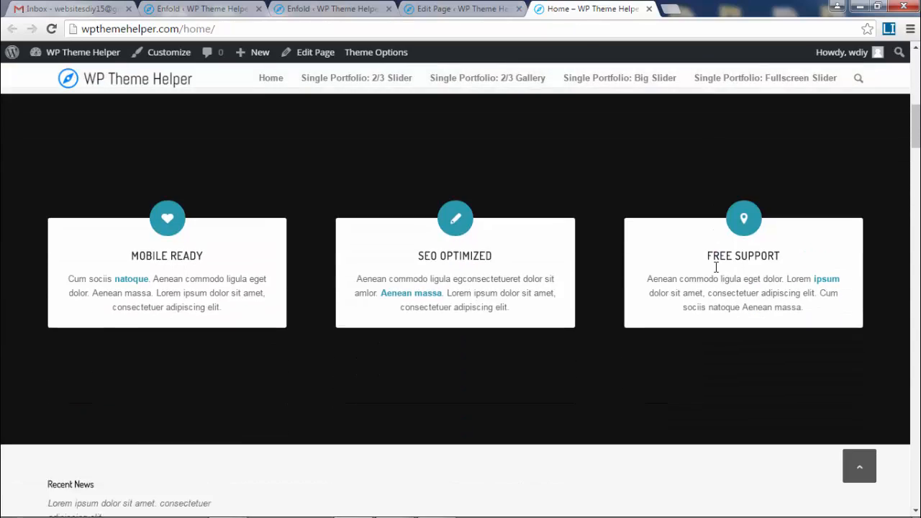
{"action": "scroll", "coordinate": [729, 319], "scroll_direction": "up", "scroll_amount": 1}
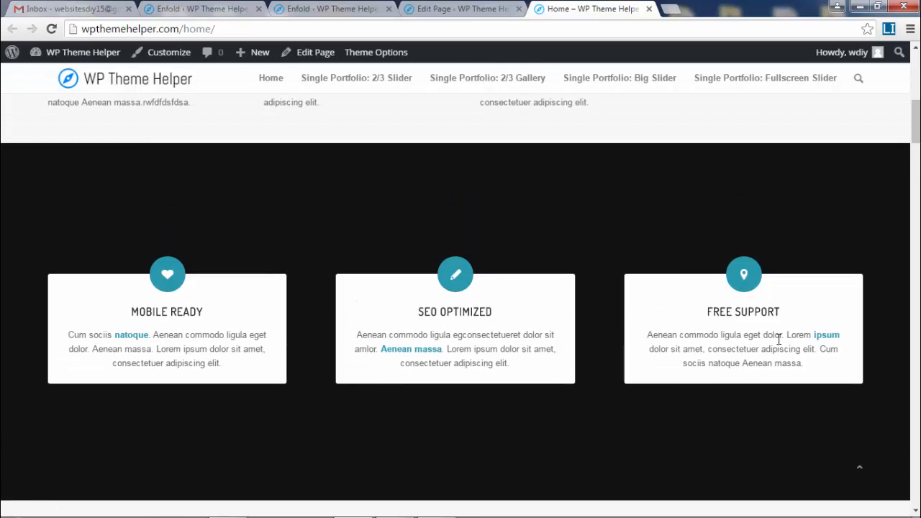
{"action": "scroll", "coordinate": [603, 388], "scroll_direction": "up", "scroll_amount": 3}
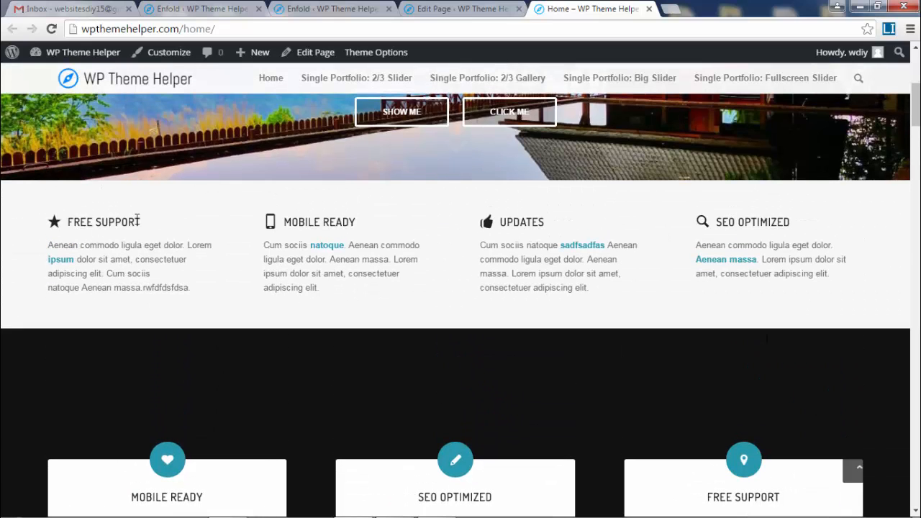
{"action": "scroll", "coordinate": [757, 252], "scroll_direction": "down", "scroll_amount": 3}
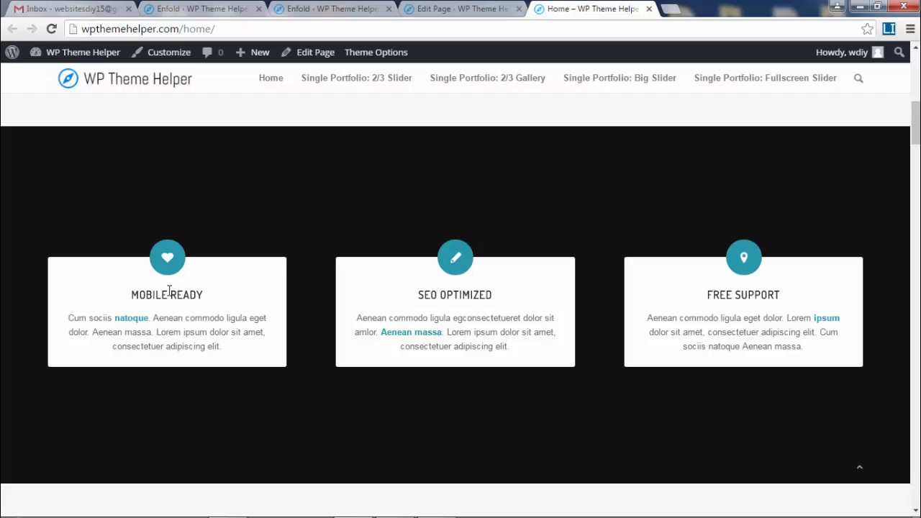
{"action": "scroll", "coordinate": [240, 259], "scroll_direction": "down", "scroll_amount": 1}
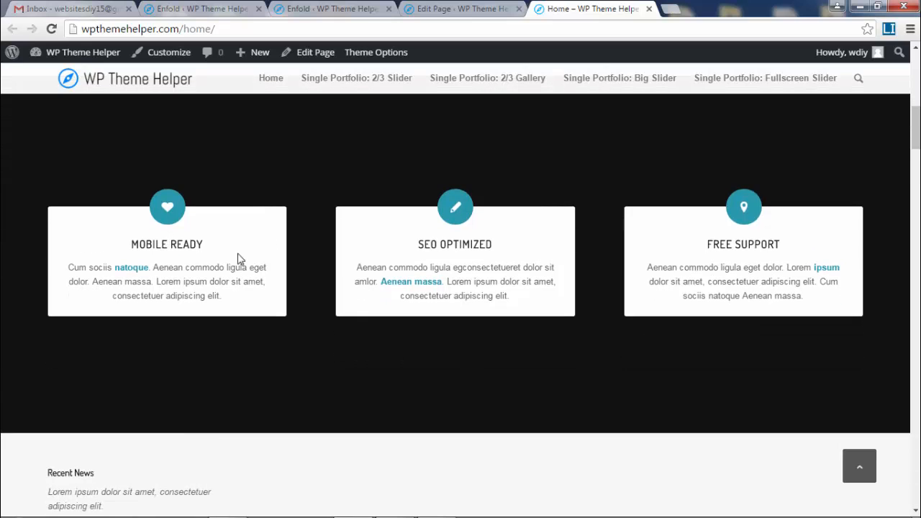
{"action": "left_click", "coordinate": [458, 9]}
{"action": "scroll", "coordinate": [473, 312], "scroll_direction": "down", "scroll_amount": 1}
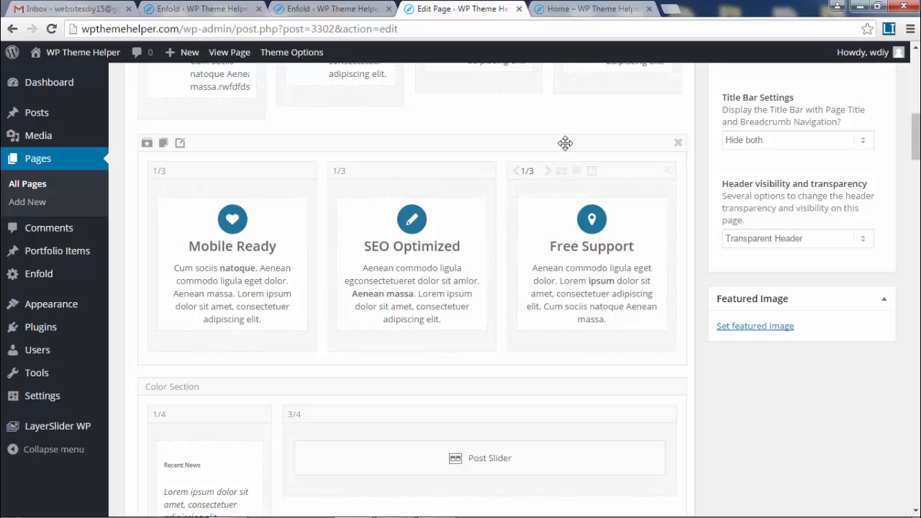
Delete the Mobile Ready / SEO Optimized / Free Support section and review the live home page.
{"action": "left_click", "coordinate": [678, 144]}
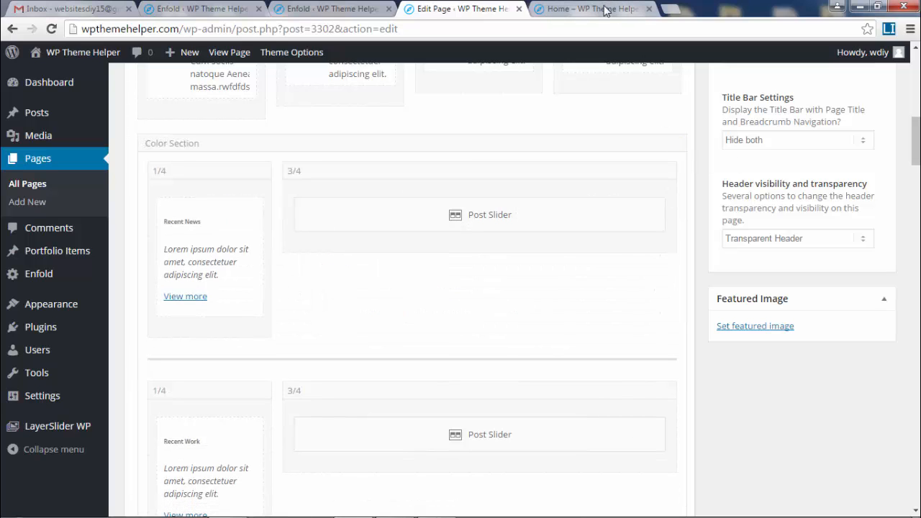
{"action": "scroll", "coordinate": [908, 132], "scroll_direction": "up", "scroll_amount": 8}
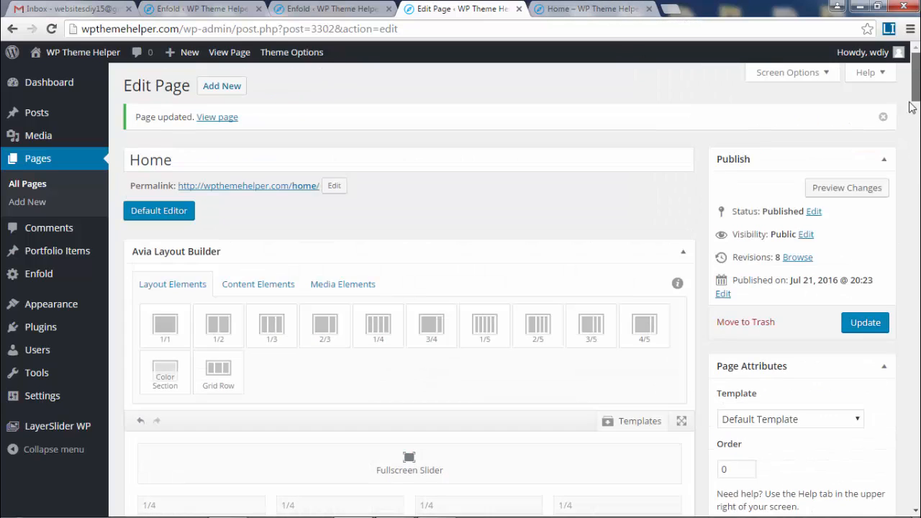
{"action": "left_click", "coordinate": [579, 7]}
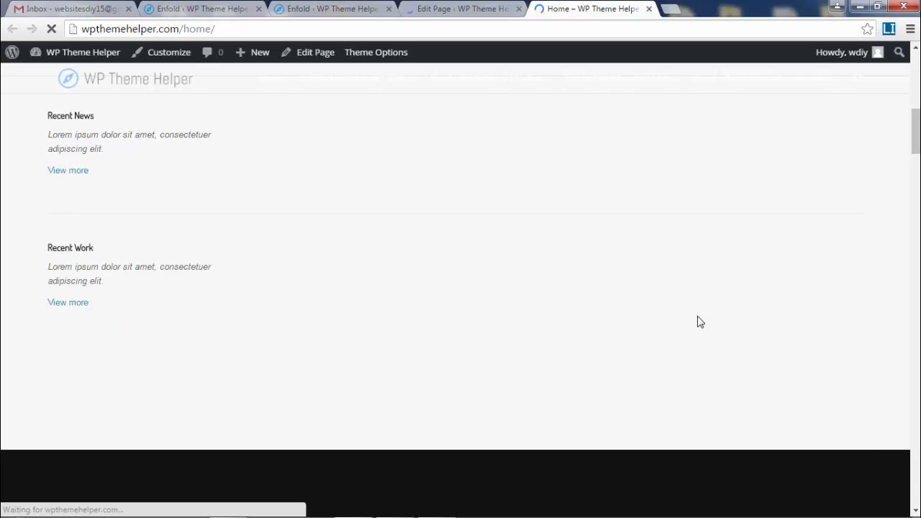
{"action": "scroll", "coordinate": [466, 267], "scroll_direction": "up", "scroll_amount": 5}
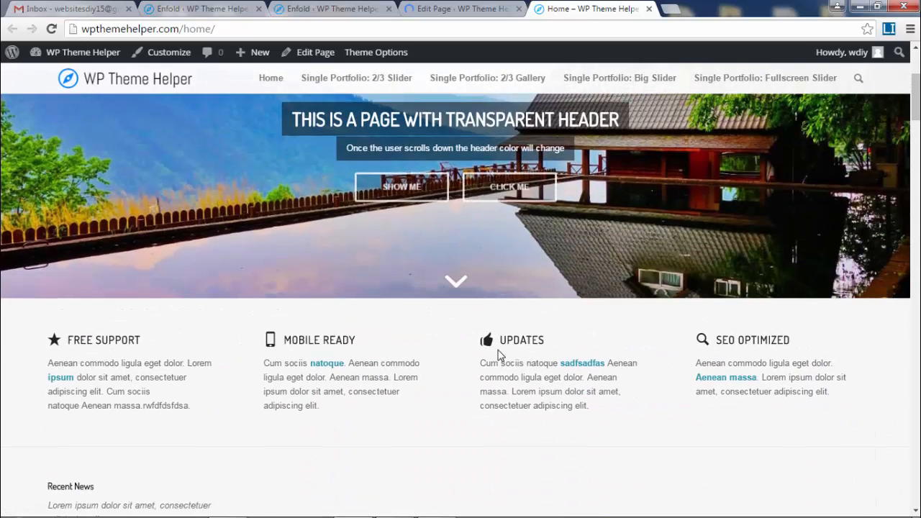
{"action": "scroll", "coordinate": [497, 353], "scroll_direction": "down", "scroll_amount": 2}
{"action": "scroll", "coordinate": [726, 321], "scroll_direction": "down", "scroll_amount": 2}
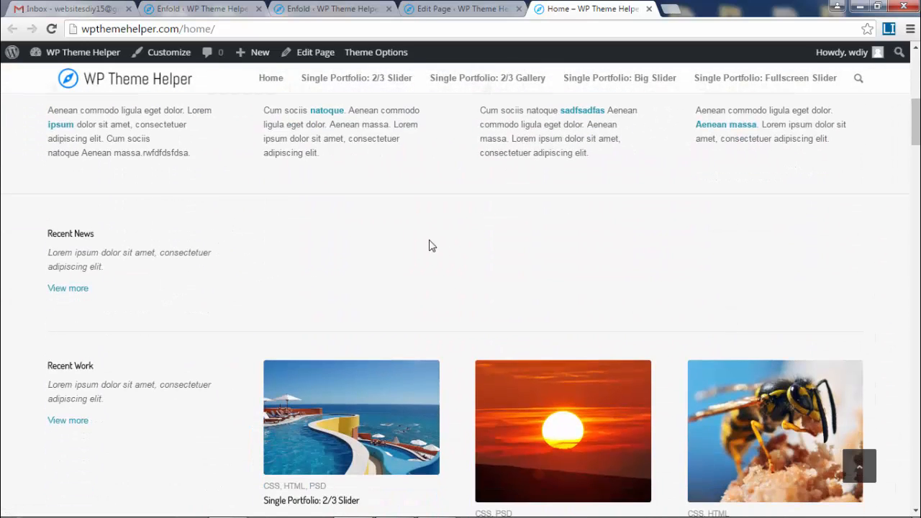
{"action": "scroll", "coordinate": [486, 243], "scroll_direction": "down", "scroll_amount": 4}
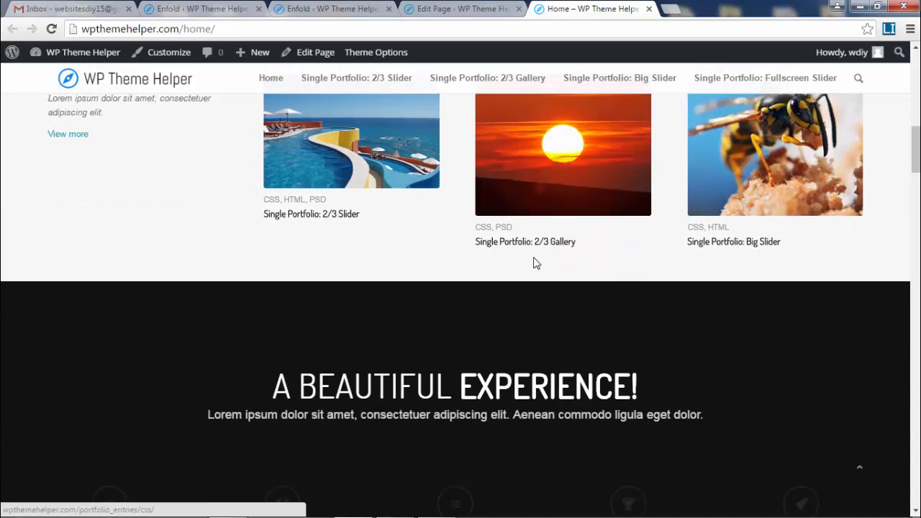
{"action": "scroll", "coordinate": [534, 281], "scroll_direction": "up", "scroll_amount": 2}
{"action": "scroll", "coordinate": [533, 302], "scroll_direction": "up", "scroll_amount": 1}
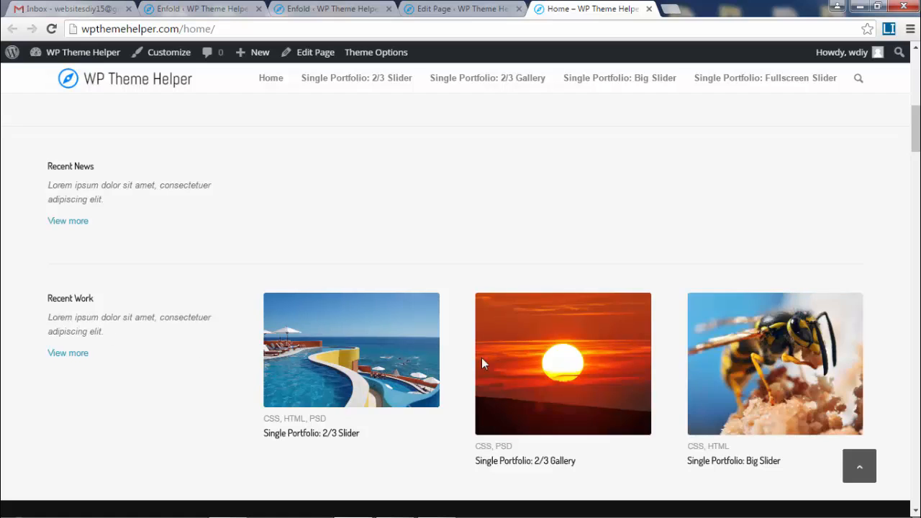
{"action": "scroll", "coordinate": [715, 378], "scroll_direction": "down", "scroll_amount": 4}
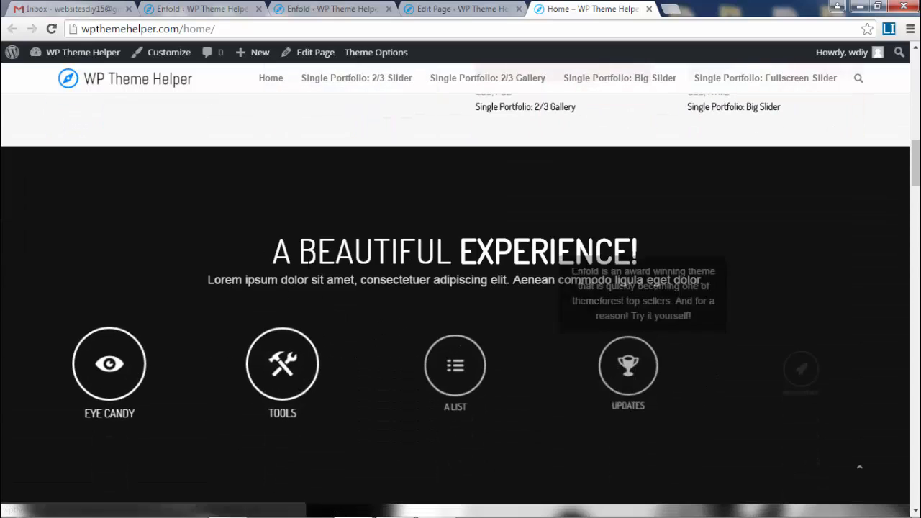
{"action": "scroll", "coordinate": [674, 325], "scroll_direction": "down", "scroll_amount": 5}
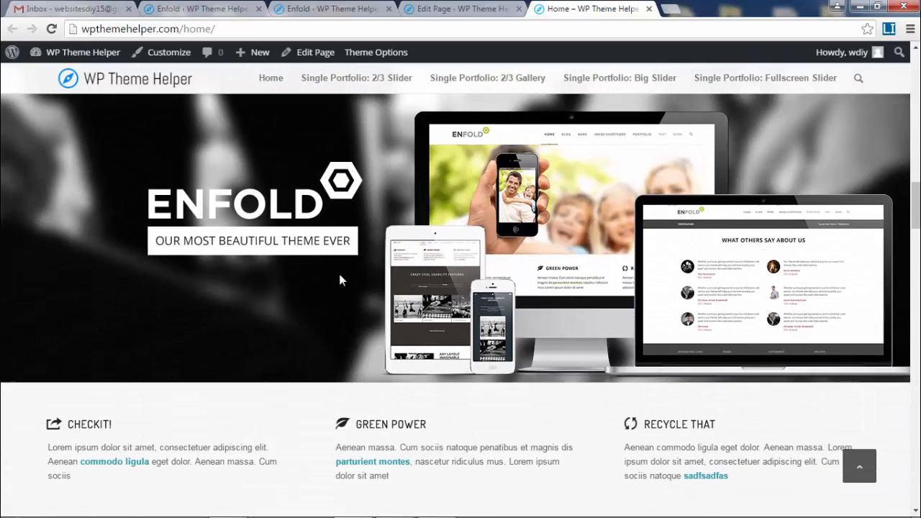
{"action": "scroll", "coordinate": [494, 271], "scroll_direction": "up", "scroll_amount": 2}
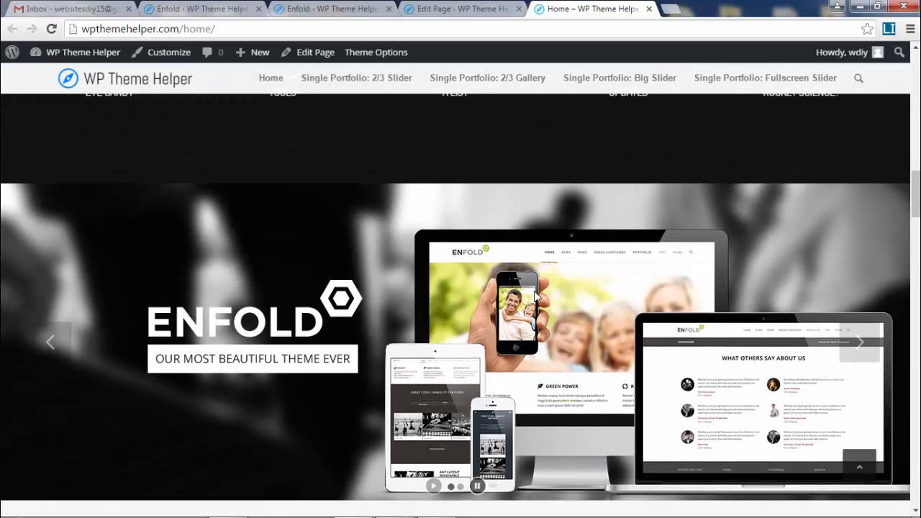
Delete the Recent News and Post Slider columns and the Advanced Layerslider section.
{"action": "left_click", "coordinate": [458, 8]}
{"action": "scroll", "coordinate": [518, 231], "scroll_direction": "down", "scroll_amount": 9}
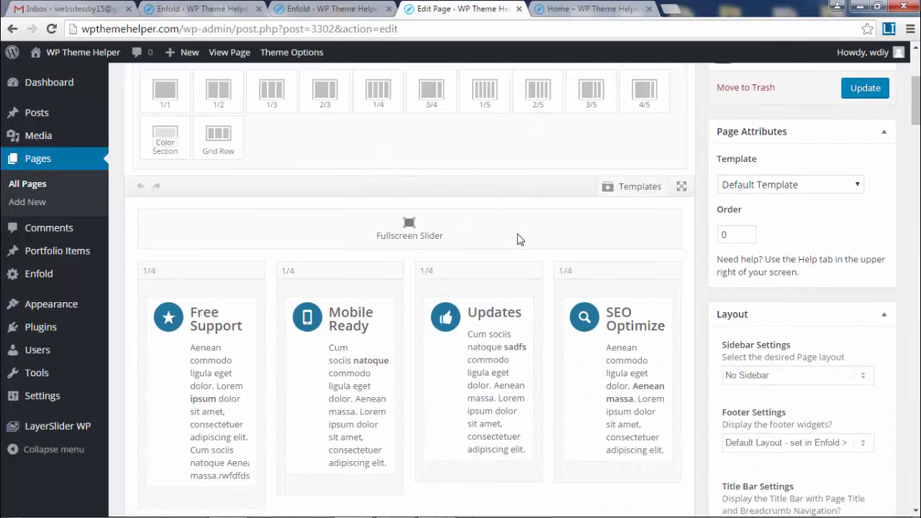
{"action": "scroll", "coordinate": [515, 242], "scroll_direction": "down", "scroll_amount": 2}
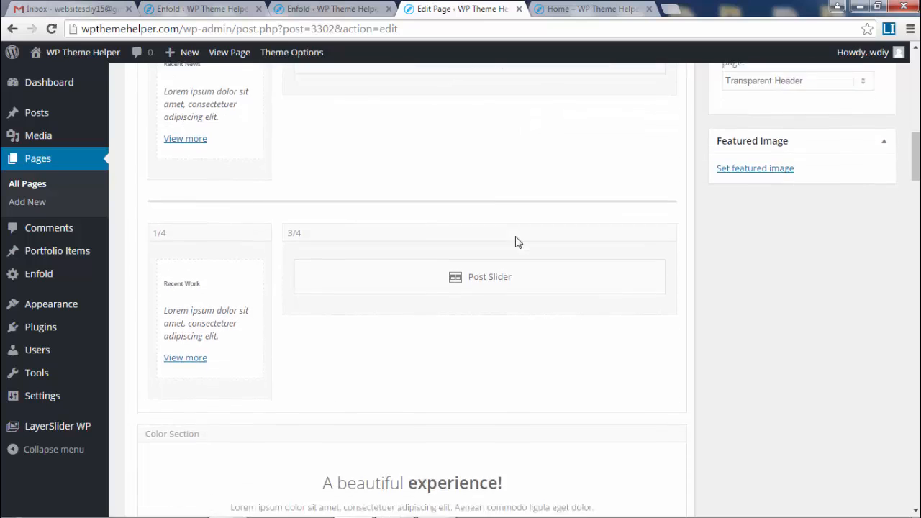
{"action": "scroll", "coordinate": [329, 258], "scroll_direction": "up", "scroll_amount": 2}
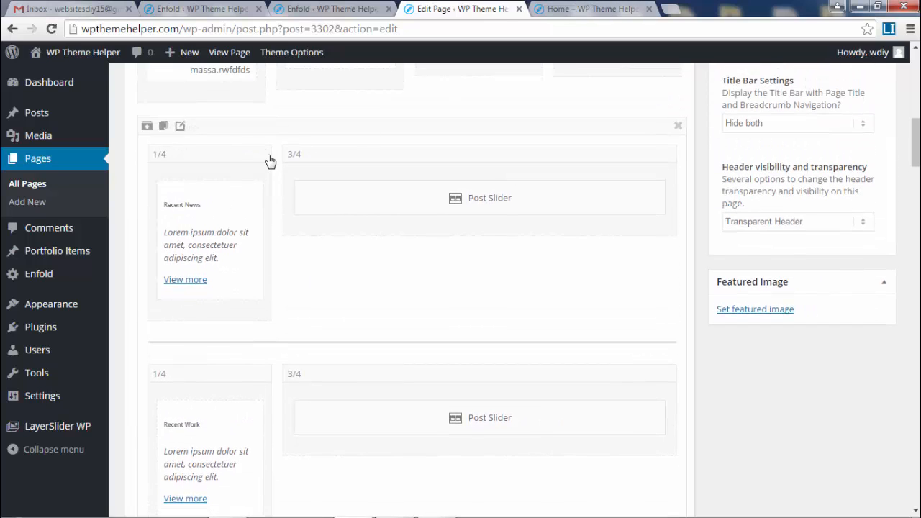
{"action": "left_click", "coordinate": [264, 154]}
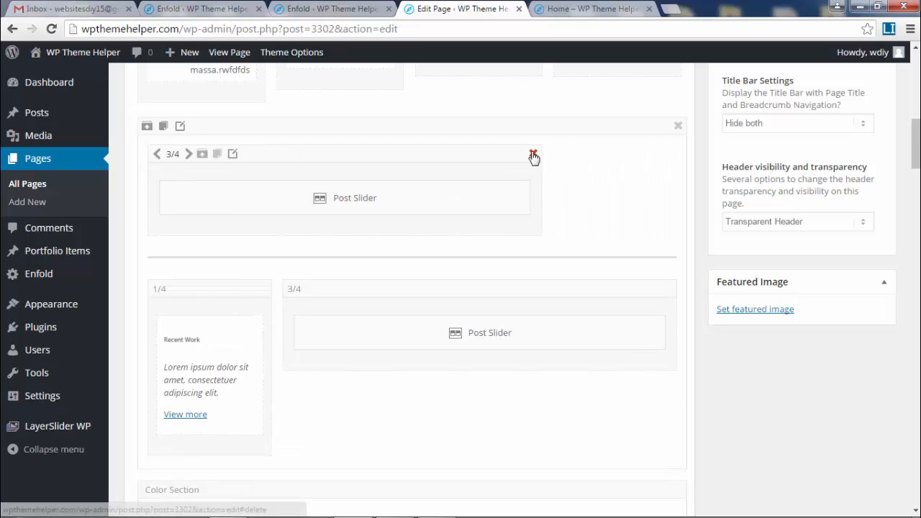
{"action": "left_click", "coordinate": [533, 156]}
{"action": "scroll", "coordinate": [573, 281], "scroll_direction": "down", "scroll_amount": 2}
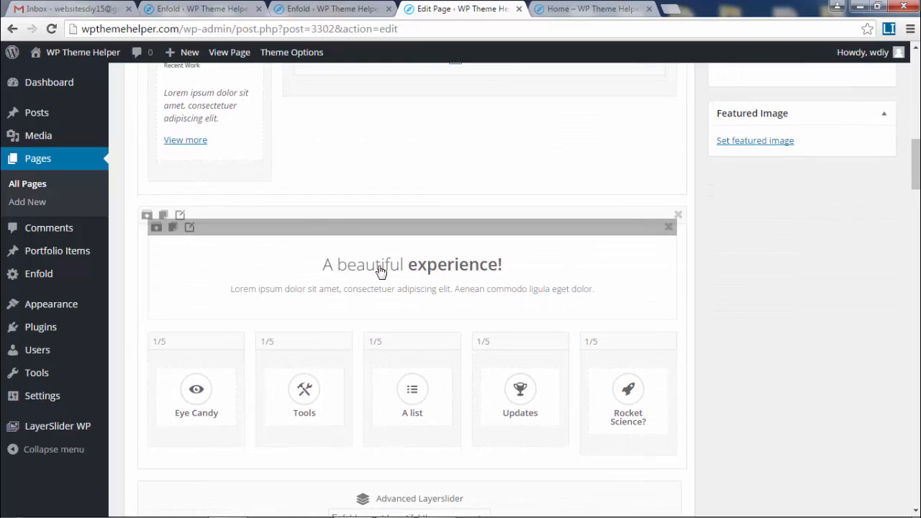
{"action": "scroll", "coordinate": [396, 284], "scroll_direction": "down", "scroll_amount": 2}
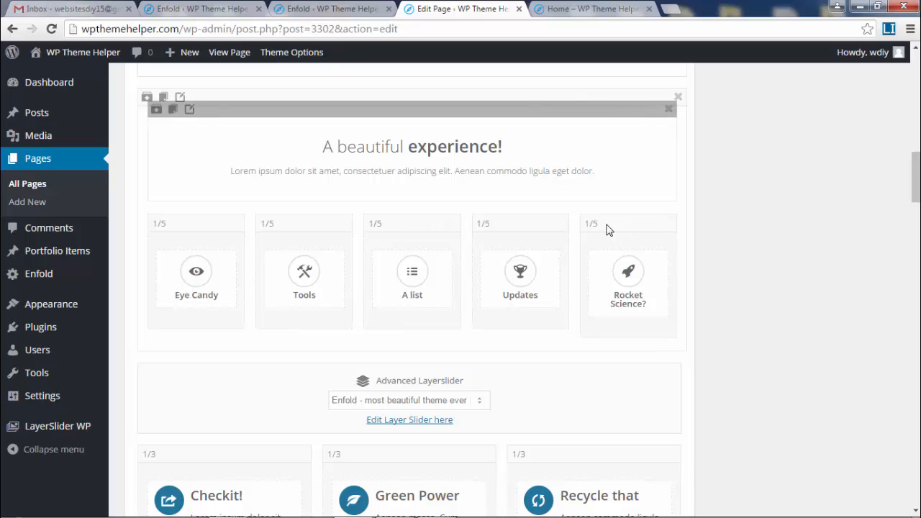
{"action": "scroll", "coordinate": [680, 288], "scroll_direction": "down", "scroll_amount": 1}
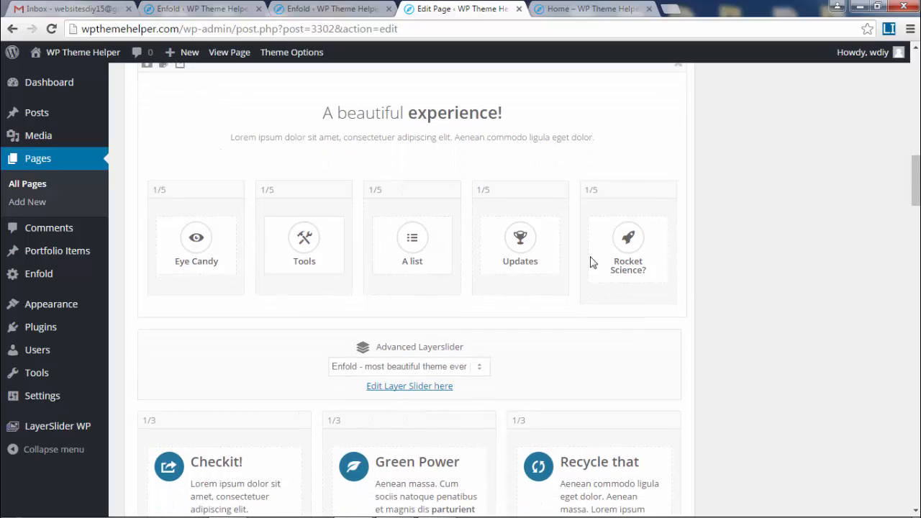
{"action": "scroll", "coordinate": [460, 249], "scroll_direction": "down", "scroll_amount": 2}
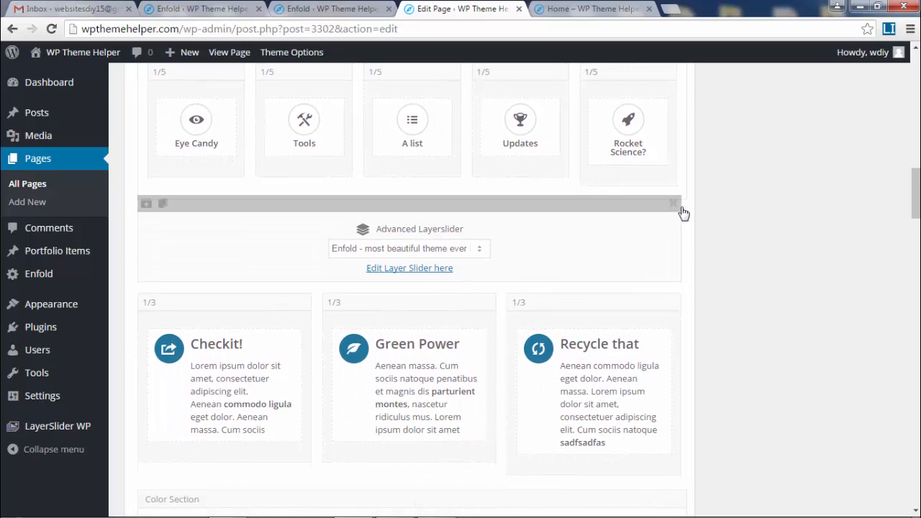
{"action": "left_click", "coordinate": [675, 208]}
After checking the live page, delete the Checkit!, Green Power and Recycle that columns.
{"action": "left_click", "coordinate": [561, 9]}
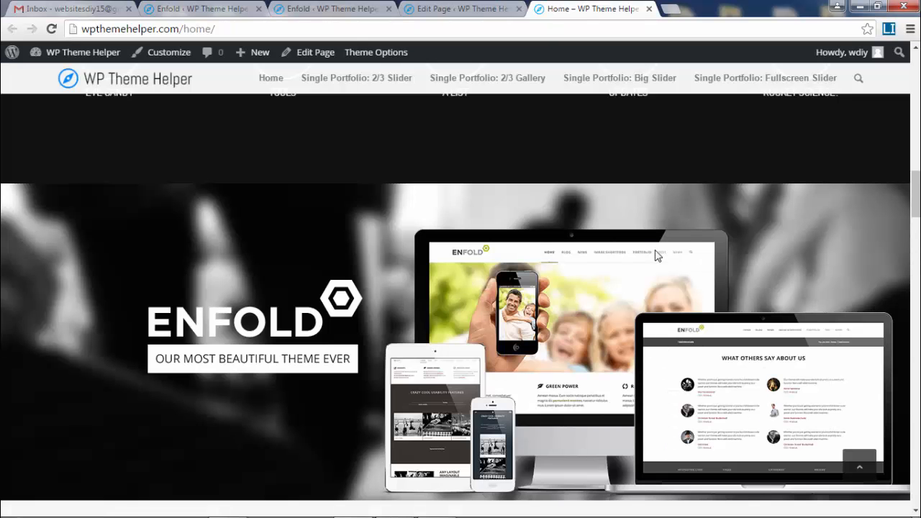
{"action": "scroll", "coordinate": [489, 300], "scroll_direction": "down", "scroll_amount": 3}
{"action": "scroll", "coordinate": [490, 300], "scroll_direction": "down", "scroll_amount": 1}
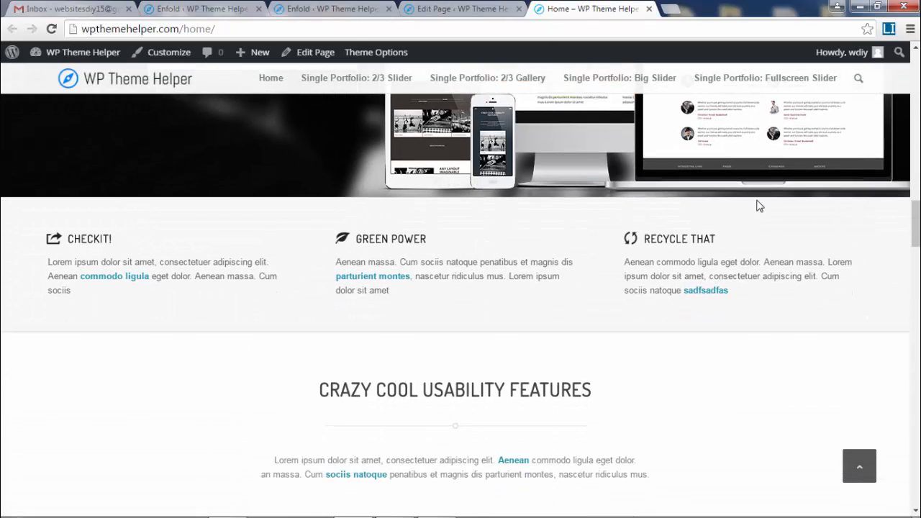
{"action": "left_click", "coordinate": [474, 8]}
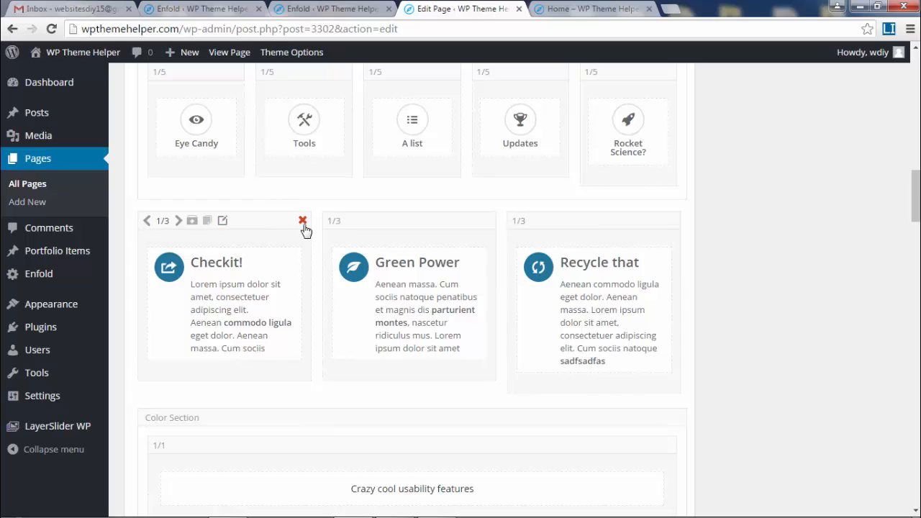
{"action": "left_click", "coordinate": [303, 222]}
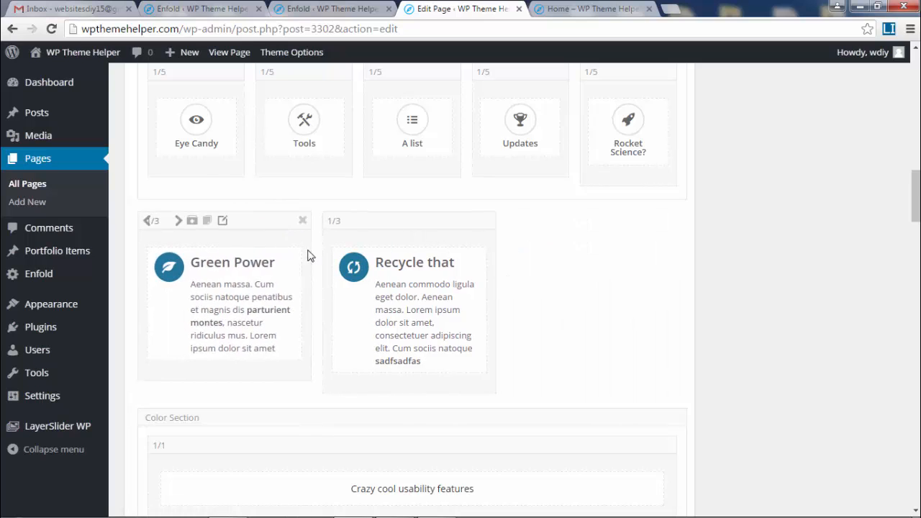
{"action": "left_click", "coordinate": [302, 223]}
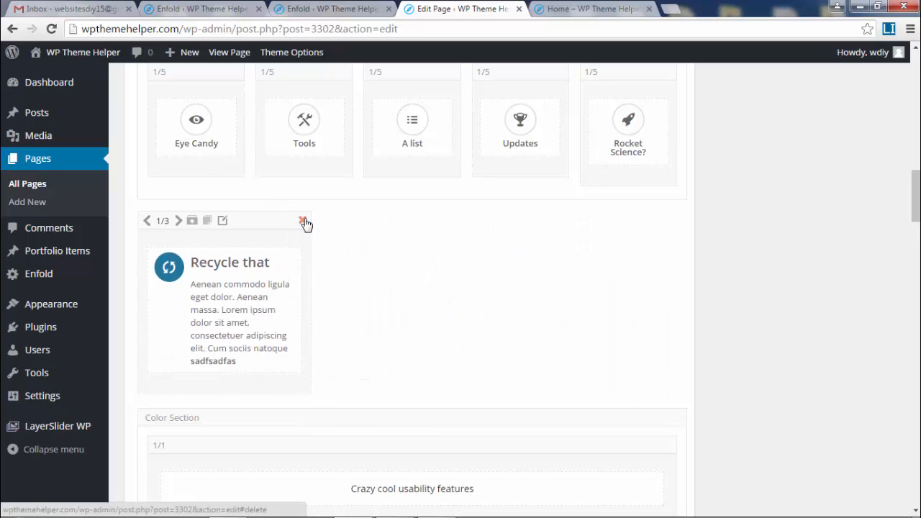
{"action": "left_click", "coordinate": [302, 222]}
{"action": "scroll", "coordinate": [765, 280], "scroll_direction": "down", "scroll_amount": 2}
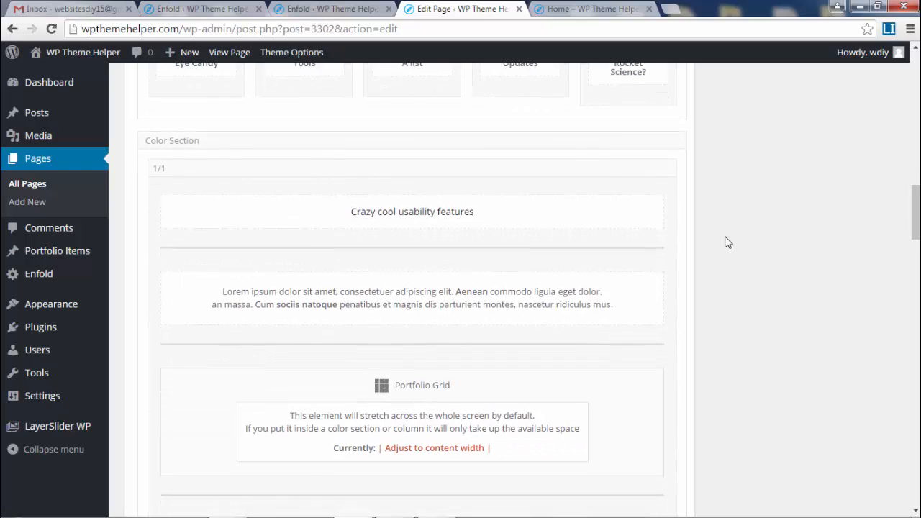
Delete the Portfolio Grid and its 'View the Full Portfolio here' link.
{"action": "left_click", "coordinate": [565, 8]}
{"action": "scroll", "coordinate": [653, 288], "scroll_direction": "down", "scroll_amount": 3}
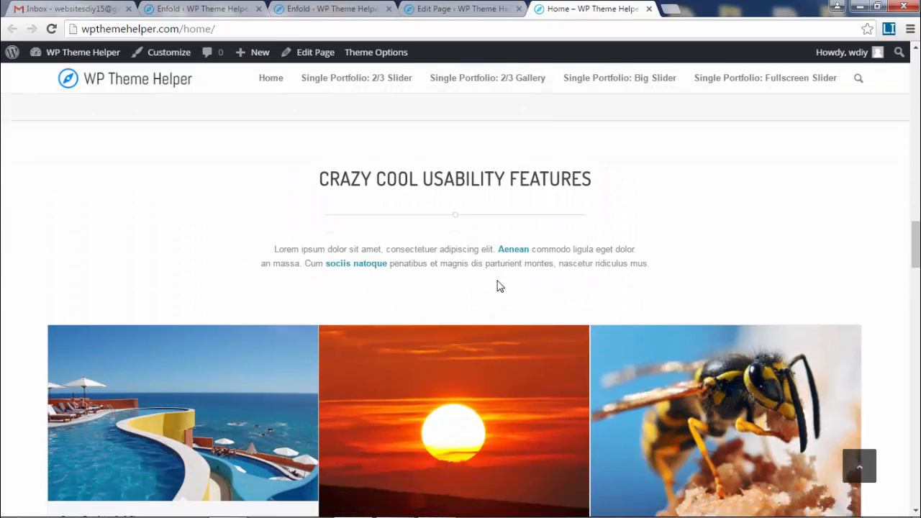
{"action": "scroll", "coordinate": [500, 286], "scroll_direction": "down", "scroll_amount": 3}
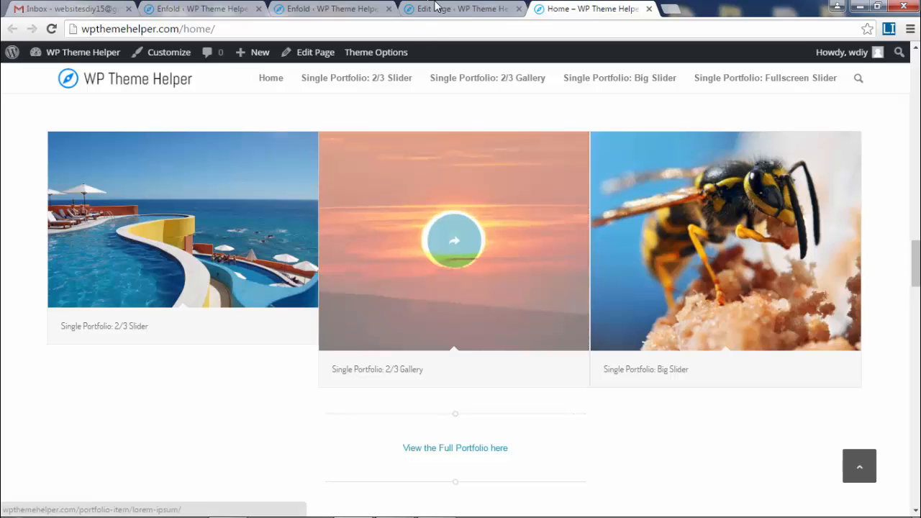
{"action": "left_click", "coordinate": [435, 6]}
{"action": "scroll", "coordinate": [592, 180], "scroll_direction": "down", "scroll_amount": 1}
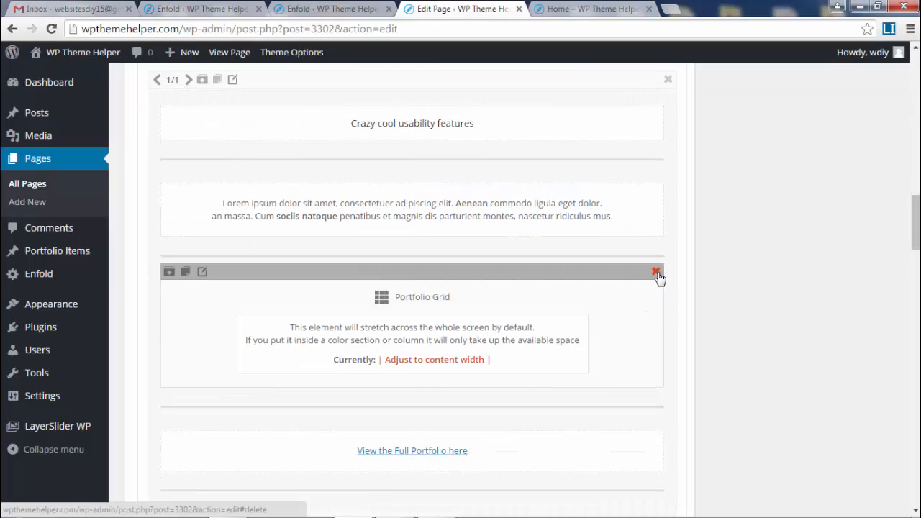
{"action": "left_click", "coordinate": [655, 271]}
{"action": "left_click", "coordinate": [657, 307]}
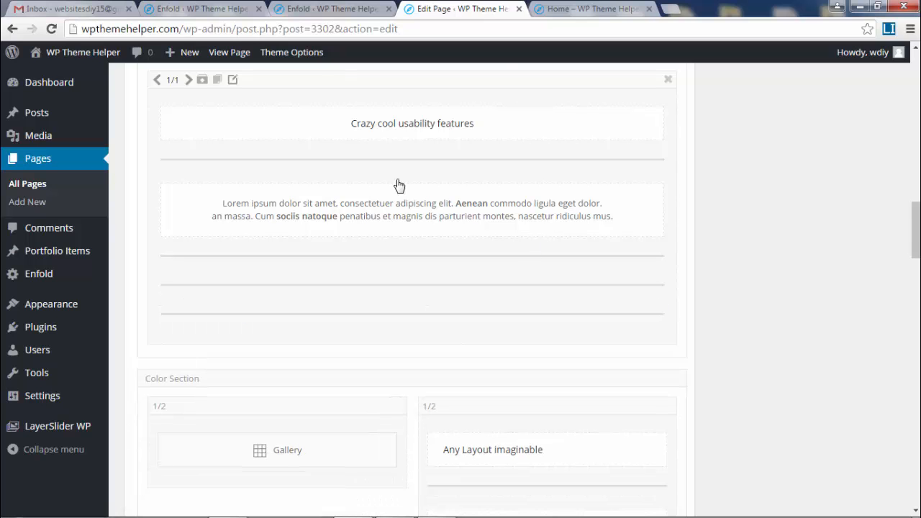
Delete the monitor-image and Mobile Ready columns, then remove their now-empty section.
{"action": "left_click", "coordinate": [539, 16]}
{"action": "scroll", "coordinate": [649, 267], "scroll_direction": "up", "scroll_amount": 2}
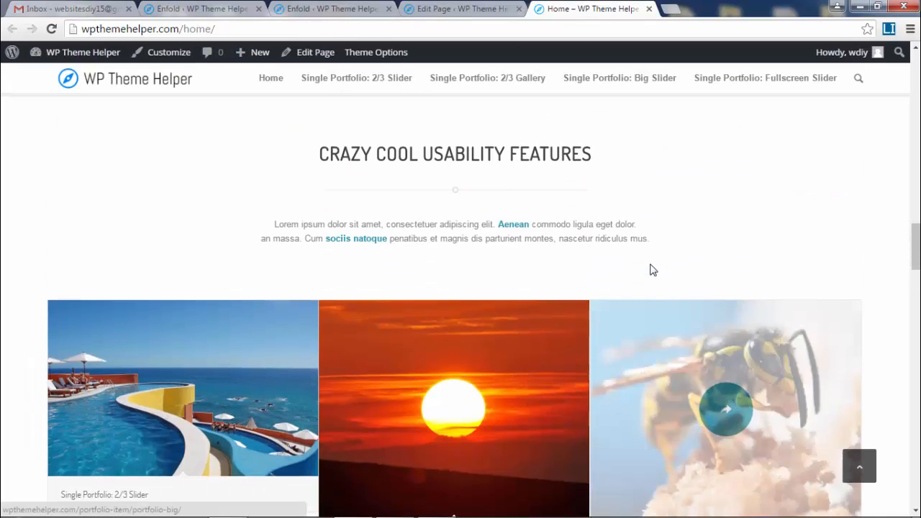
{"action": "scroll", "coordinate": [660, 293], "scroll_direction": "down", "scroll_amount": 3}
{"action": "scroll", "coordinate": [660, 293], "scroll_direction": "down", "scroll_amount": 5}
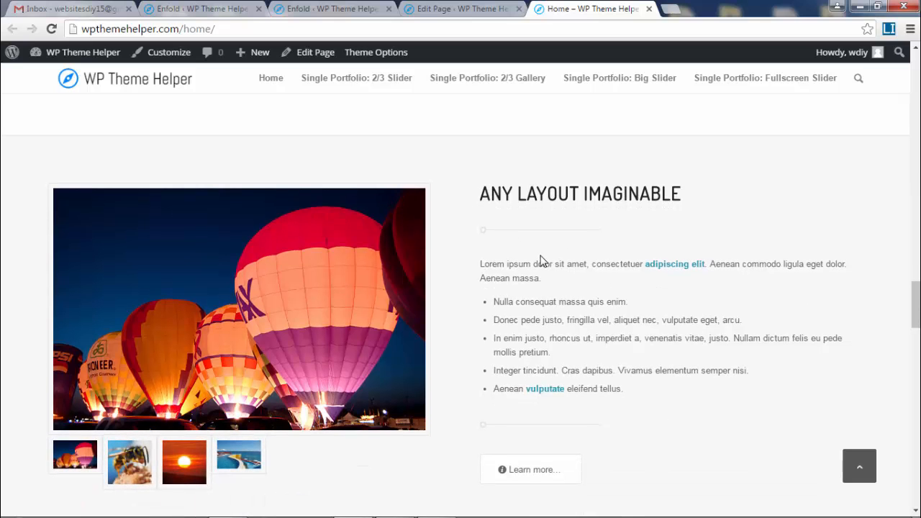
{"action": "scroll", "coordinate": [541, 261], "scroll_direction": "down", "scroll_amount": 6}
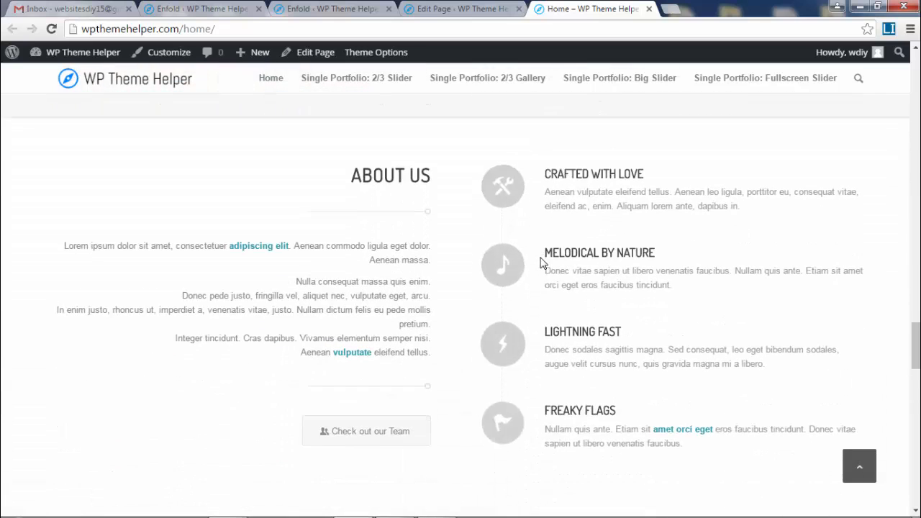
{"action": "scroll", "coordinate": [541, 263], "scroll_direction": "down", "scroll_amount": 6}
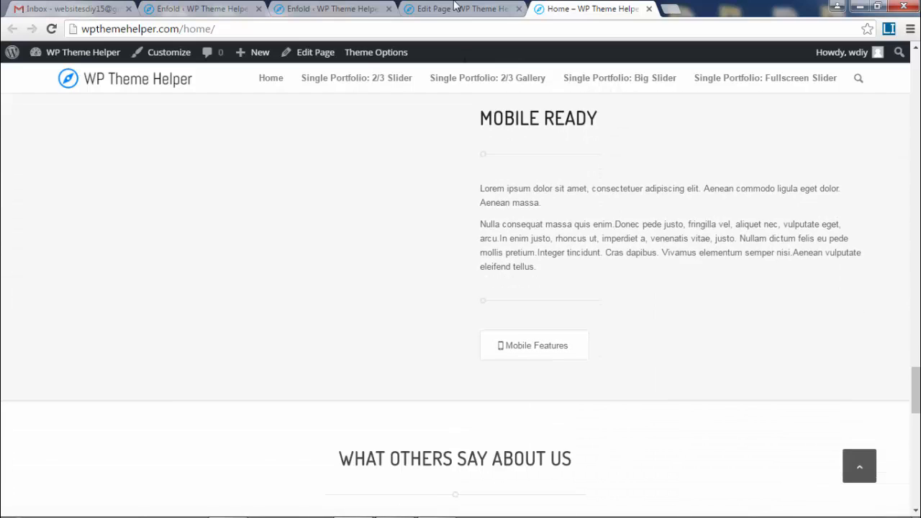
{"action": "left_click", "coordinate": [449, 8]}
{"action": "scroll", "coordinate": [537, 273], "scroll_direction": "down", "scroll_amount": 8}
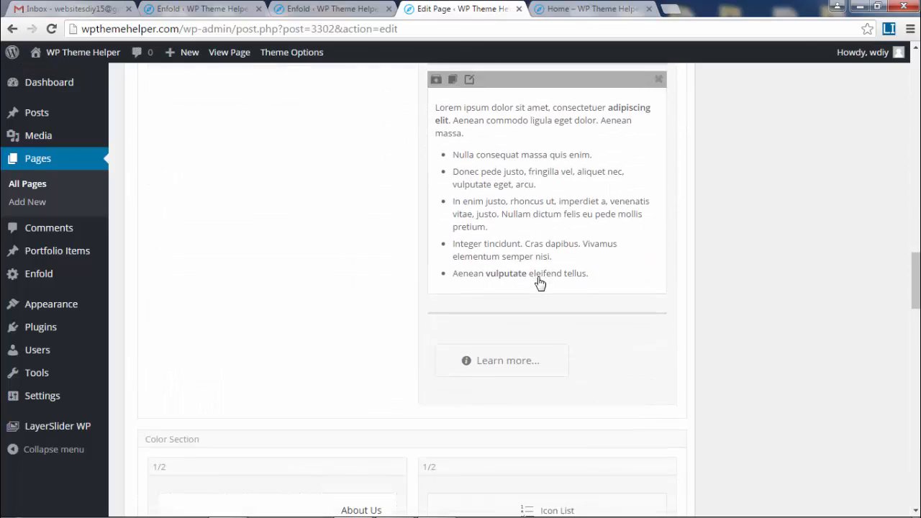
{"action": "scroll", "coordinate": [540, 284], "scroll_direction": "down", "scroll_amount": 8}
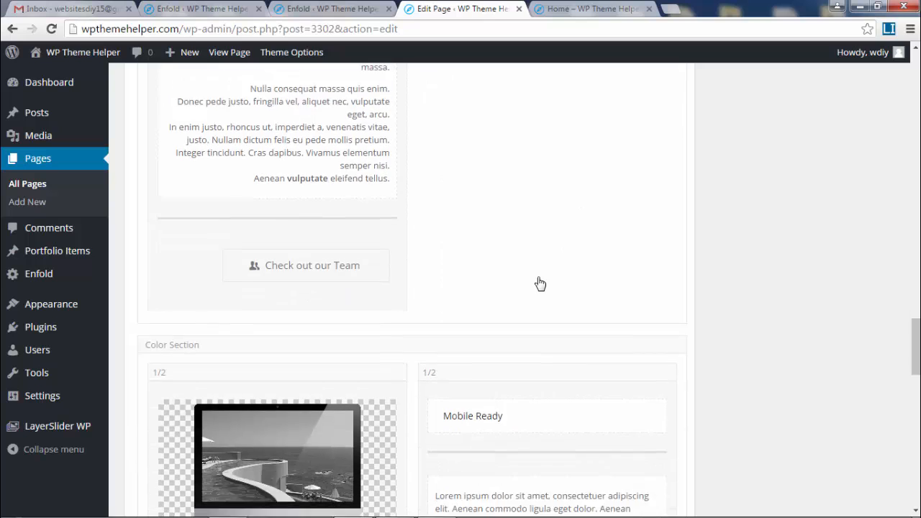
{"action": "scroll", "coordinate": [540, 284], "scroll_direction": "down", "scroll_amount": 2}
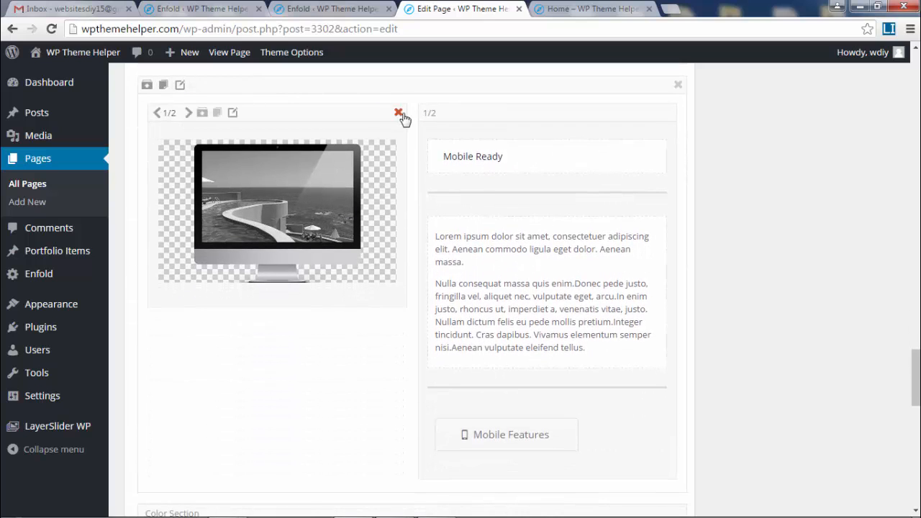
{"action": "left_click", "coordinate": [398, 114]}
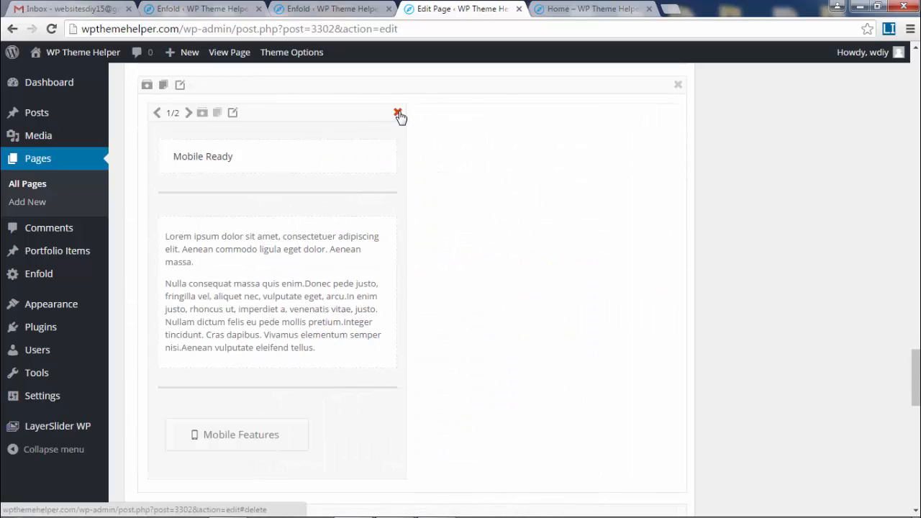
{"action": "left_click", "coordinate": [398, 114]}
{"action": "left_click", "coordinate": [678, 87]}
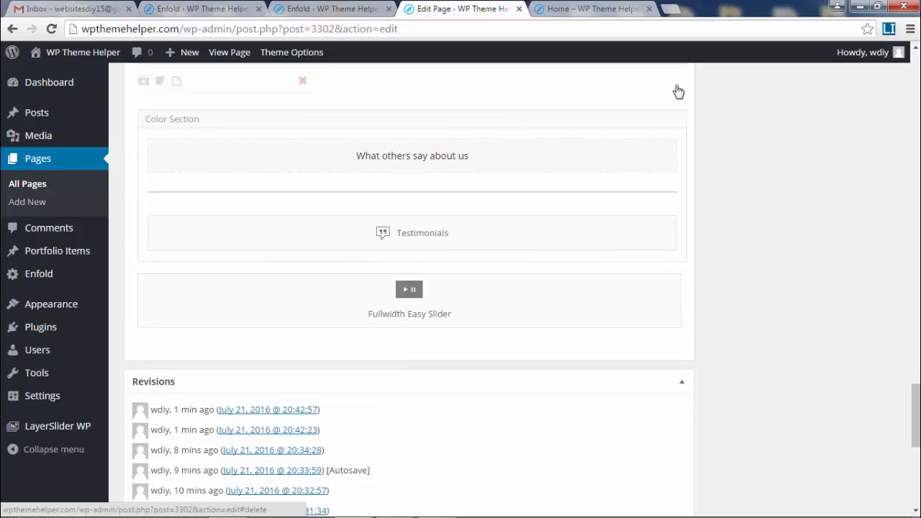
Review the live home page after the removals.
{"action": "scroll", "coordinate": [608, 238], "scroll_direction": "up", "scroll_amount": 2}
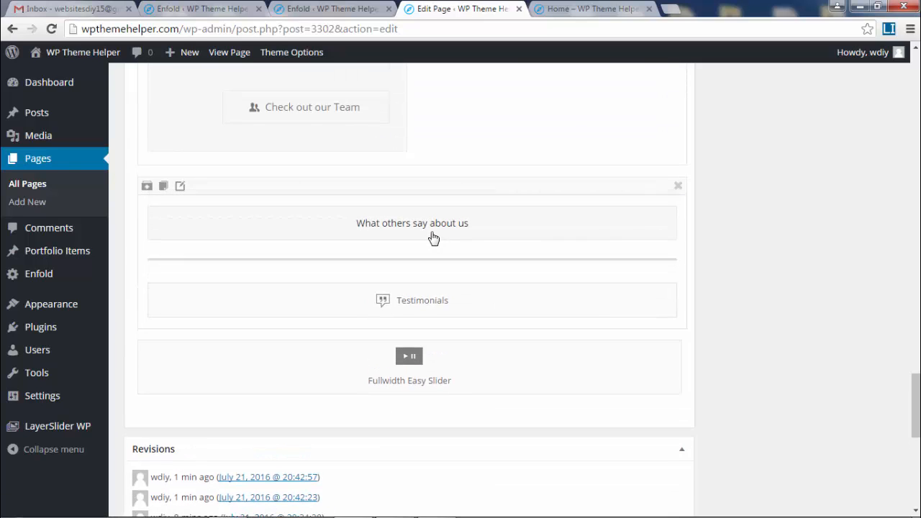
{"action": "left_click", "coordinate": [594, 10]}
{"action": "scroll", "coordinate": [683, 314], "scroll_direction": "down", "scroll_amount": 7}
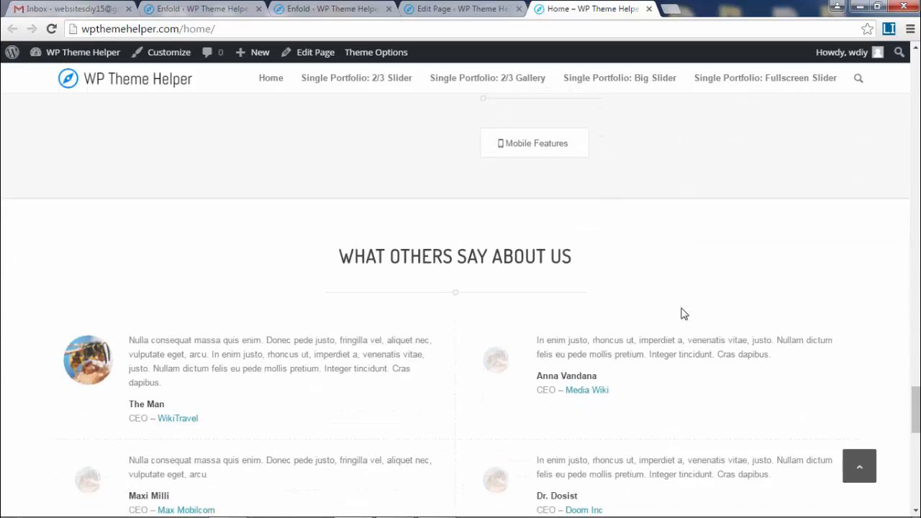
{"action": "scroll", "coordinate": [692, 266], "scroll_direction": "down", "scroll_amount": 6}
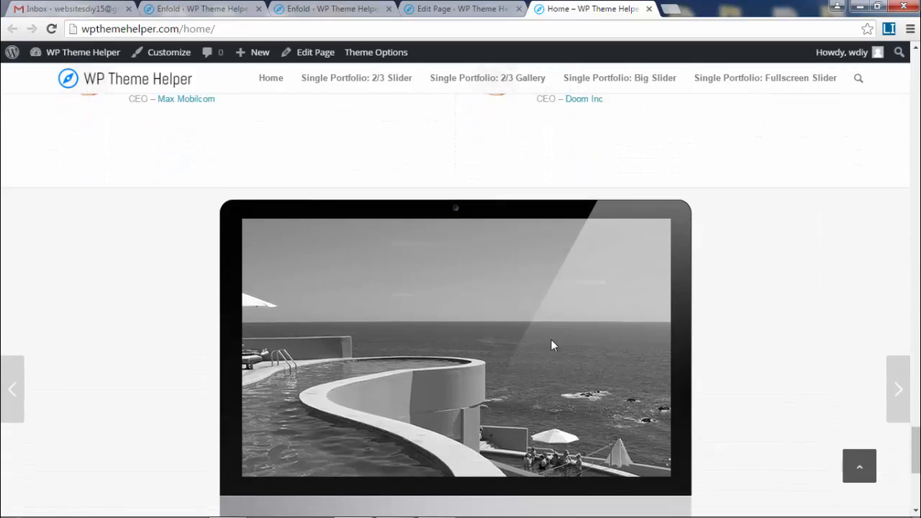
{"action": "scroll", "coordinate": [575, 332], "scroll_direction": "up", "scroll_amount": 3}
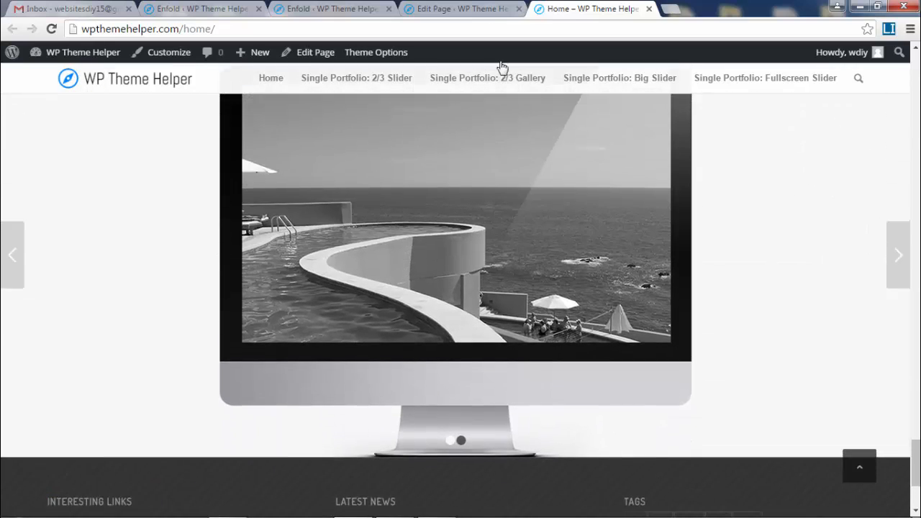
{"action": "left_click", "coordinate": [464, 9]}
{"action": "scroll", "coordinate": [588, 263], "scroll_direction": "down", "scroll_amount": 2}
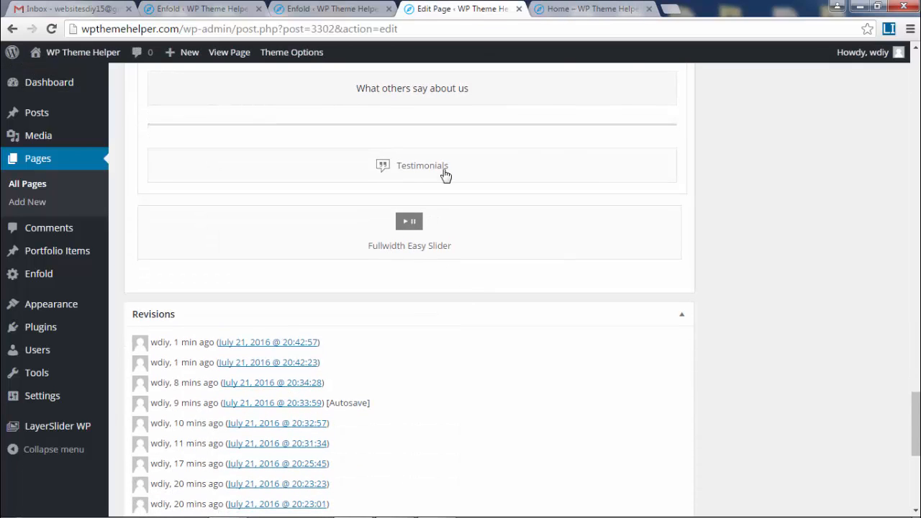
Delete the Fullwidth Easy Slider element from the Home page layout.
{"action": "left_click", "coordinate": [568, 8]}
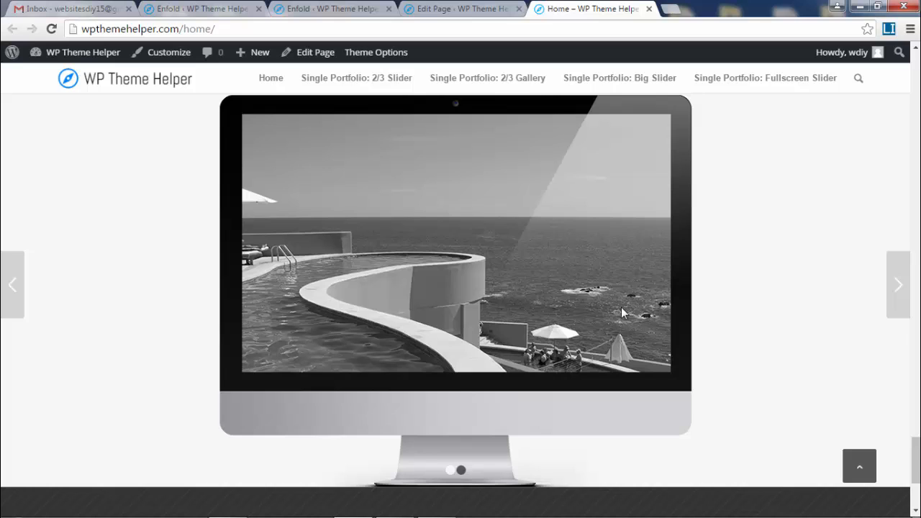
{"action": "scroll", "coordinate": [623, 311], "scroll_direction": "up", "scroll_amount": 5}
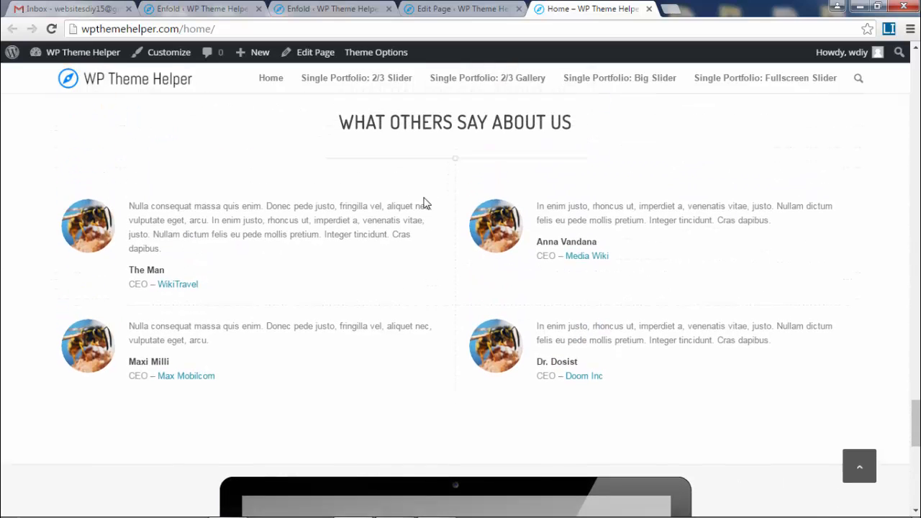
{"action": "scroll", "coordinate": [424, 204], "scroll_direction": "up", "scroll_amount": 1}
{"action": "left_click", "coordinate": [610, 153]}
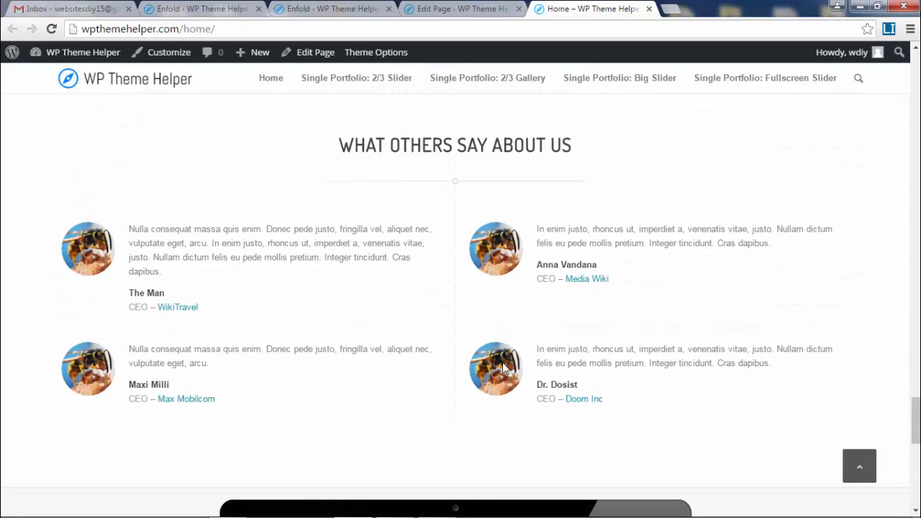
{"action": "scroll", "coordinate": [503, 369], "scroll_direction": "down", "scroll_amount": 3}
{"action": "left_click", "coordinate": [453, 10]}
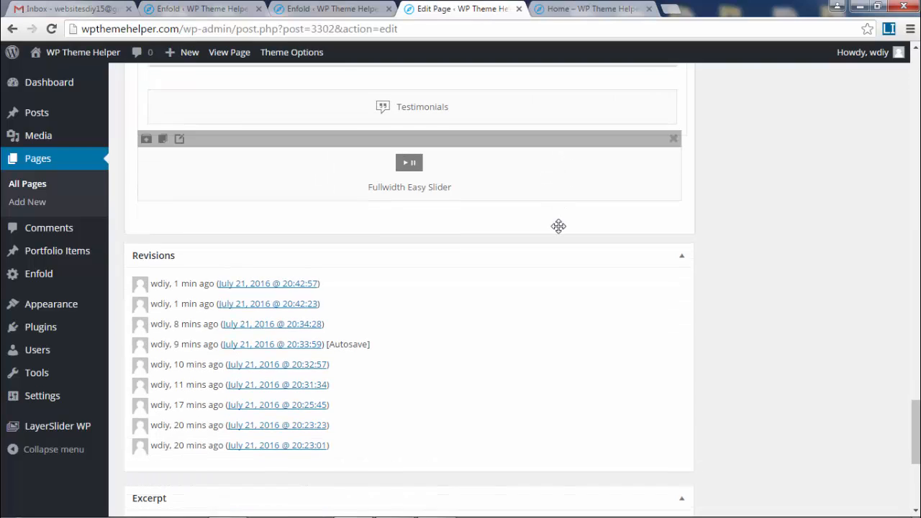
{"action": "scroll", "coordinate": [559, 226], "scroll_direction": "up", "scroll_amount": 2}
{"action": "left_click", "coordinate": [673, 181]}
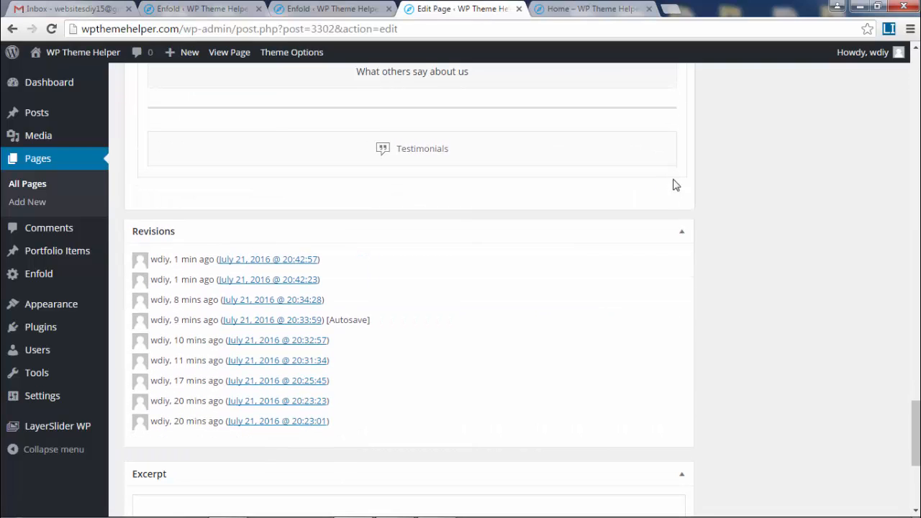
{"action": "left_click_drag", "start_coordinate": [916, 438], "coordinate": [916, 65]}
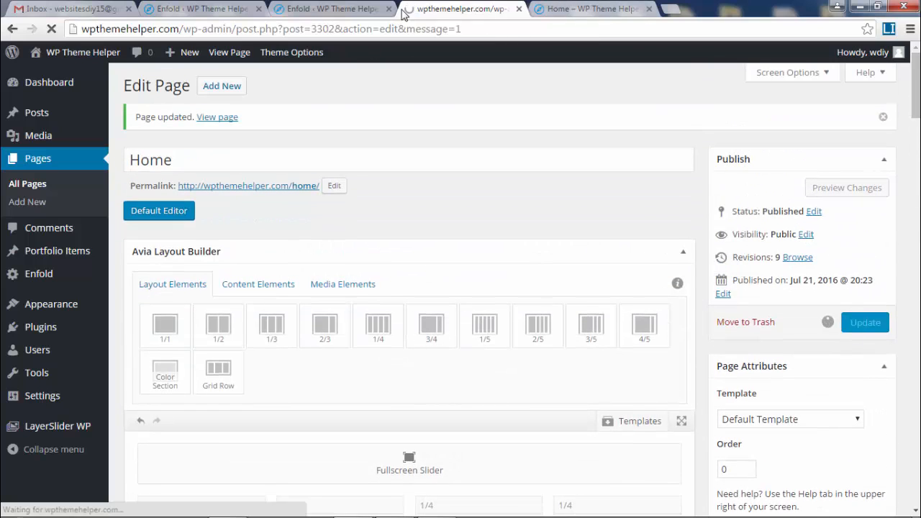
{"action": "left_click", "coordinate": [597, 8]}
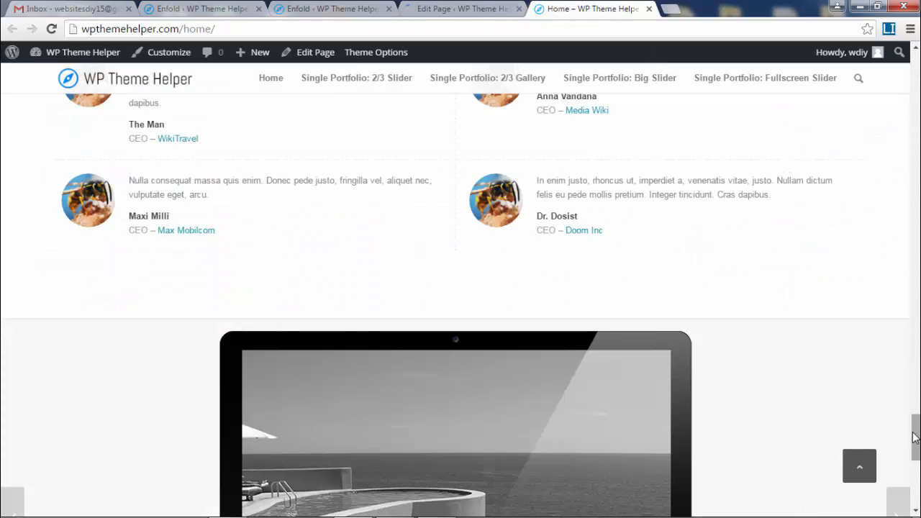
{"action": "left_click_drag", "start_coordinate": [914, 438], "coordinate": [913, 50]}
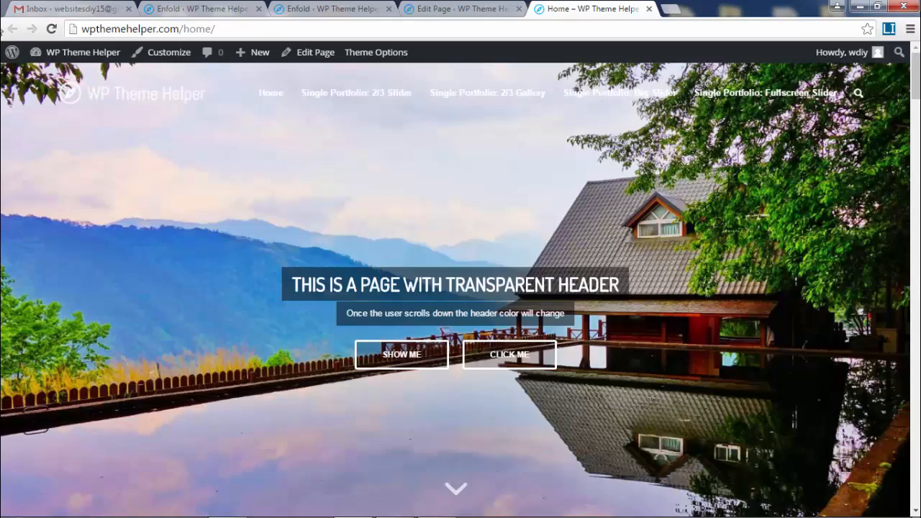
{"action": "left_click", "coordinate": [52, 29]}
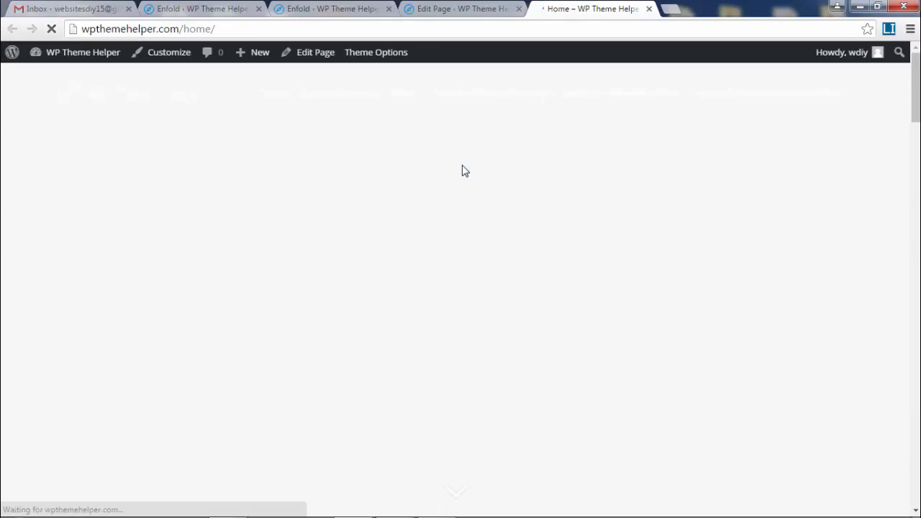
{"action": "scroll", "coordinate": [651, 234], "scroll_direction": "down", "scroll_amount": 2}
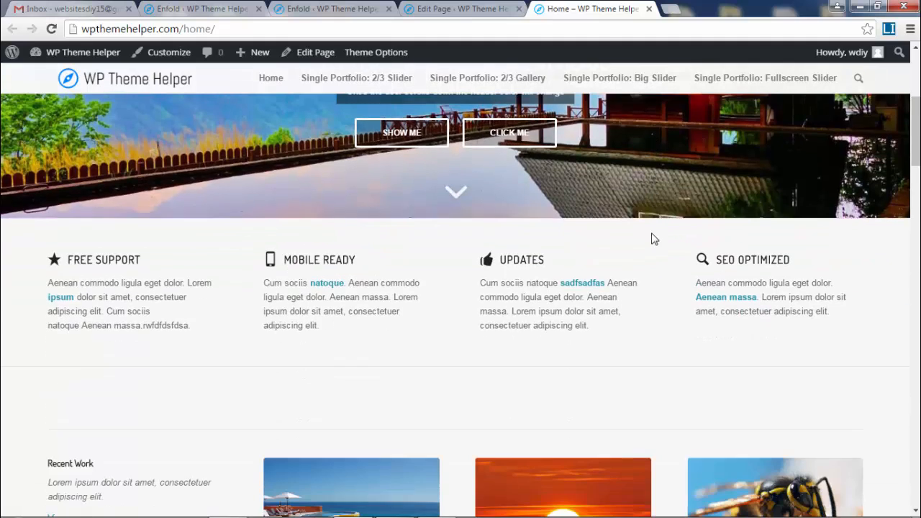
{"action": "scroll", "coordinate": [651, 239], "scroll_direction": "down", "scroll_amount": 5}
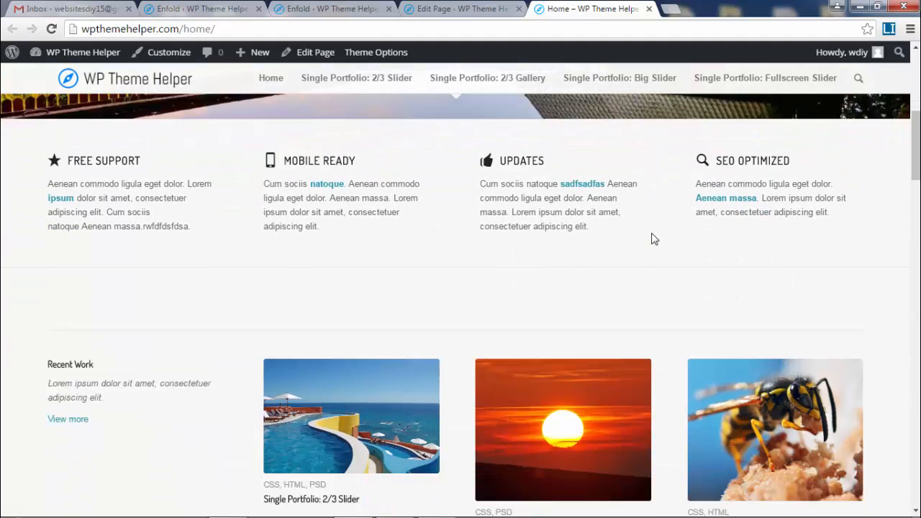
{"action": "scroll", "coordinate": [656, 245], "scroll_direction": "up", "scroll_amount": 4}
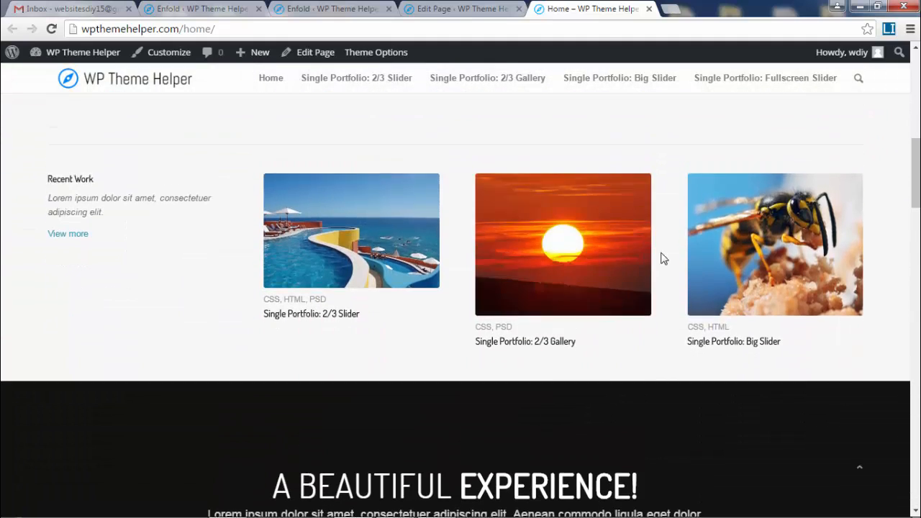
{"action": "scroll", "coordinate": [509, 326], "scroll_direction": "down", "scroll_amount": 5}
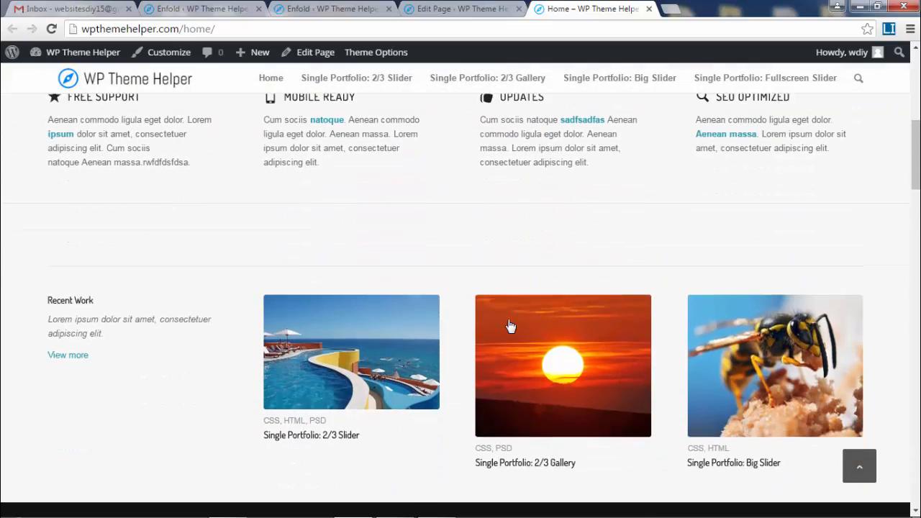
{"action": "scroll", "coordinate": [575, 358], "scroll_direction": "down", "scroll_amount": 6}
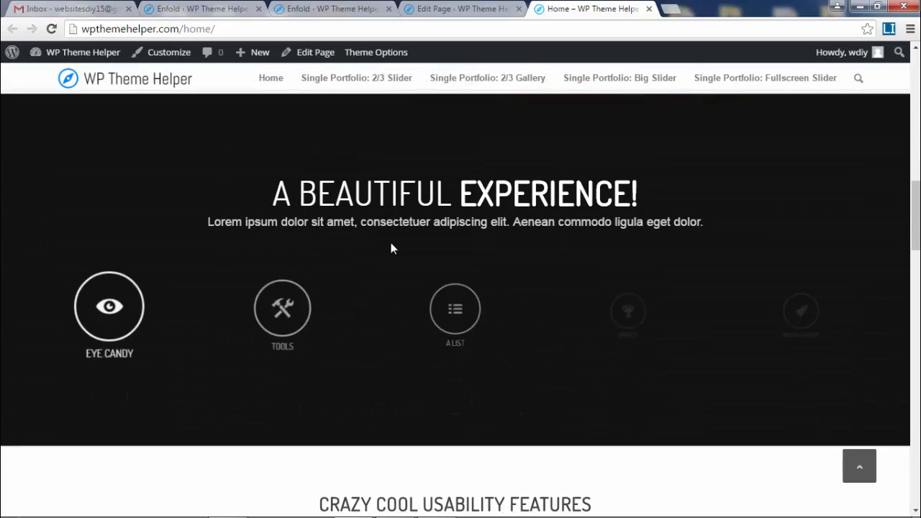
{"action": "scroll", "coordinate": [919, 258], "scroll_direction": "down", "scroll_amount": 3}
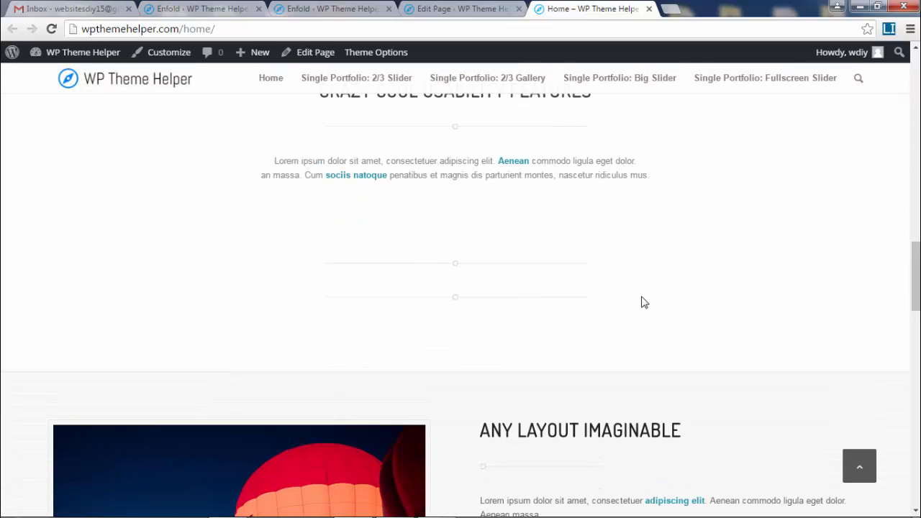
{"action": "scroll", "coordinate": [580, 292], "scroll_direction": "up", "scroll_amount": 1}
{"action": "left_click_drag", "start_coordinate": [917, 266], "coordinate": [917, 271]}
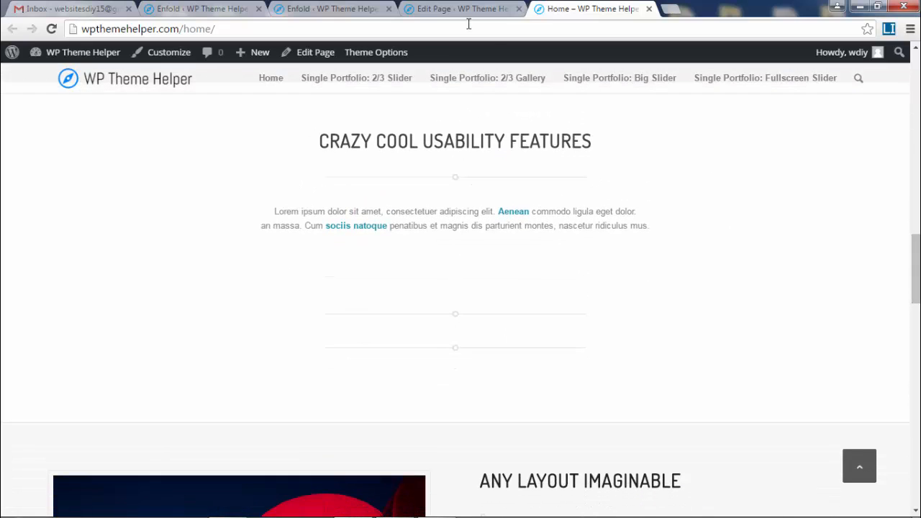
Delete the two empty separators in Crazy cool usability features and check the live page.
{"action": "left_click", "coordinate": [464, 9]}
{"action": "scroll", "coordinate": [691, 266], "scroll_direction": "down", "scroll_amount": 15}
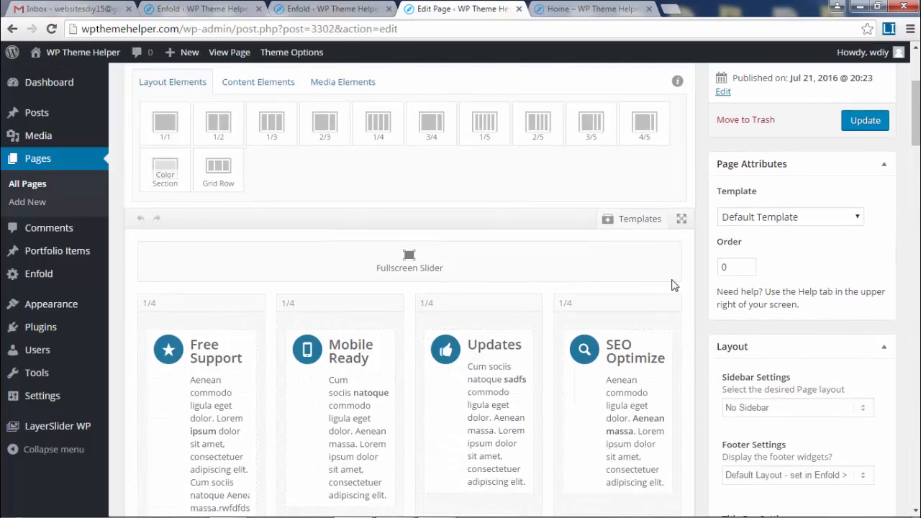
{"action": "scroll", "coordinate": [659, 298], "scroll_direction": "down", "scroll_amount": 2}
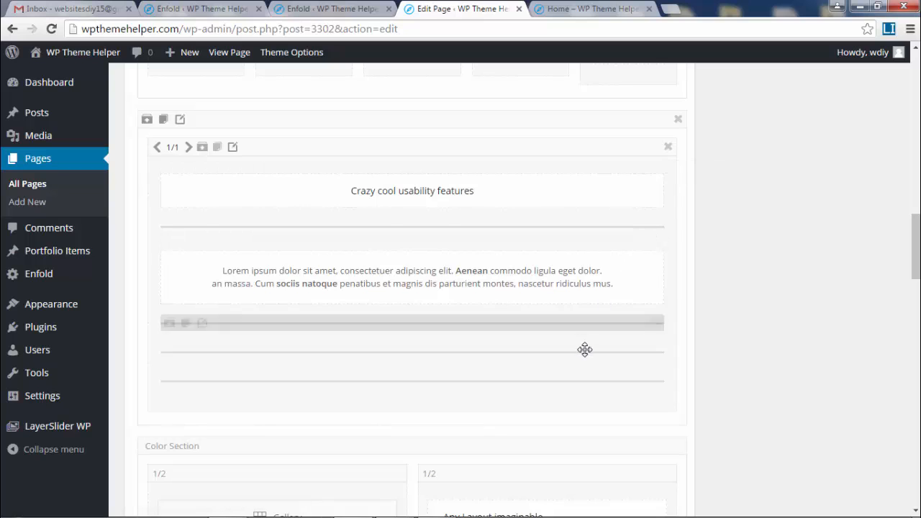
{"action": "left_click", "coordinate": [656, 352]}
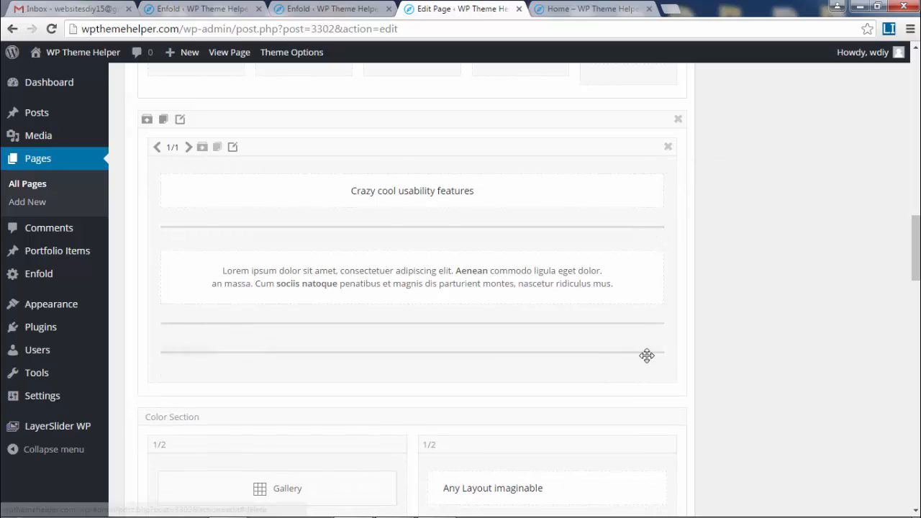
{"action": "left_click", "coordinate": [655, 352]}
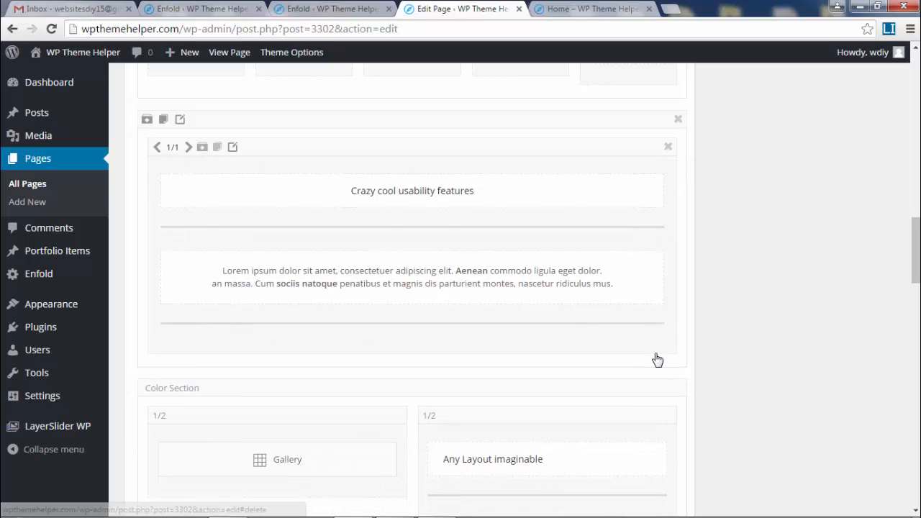
{"action": "scroll", "coordinate": [732, 345], "scroll_direction": "down", "scroll_amount": 1}
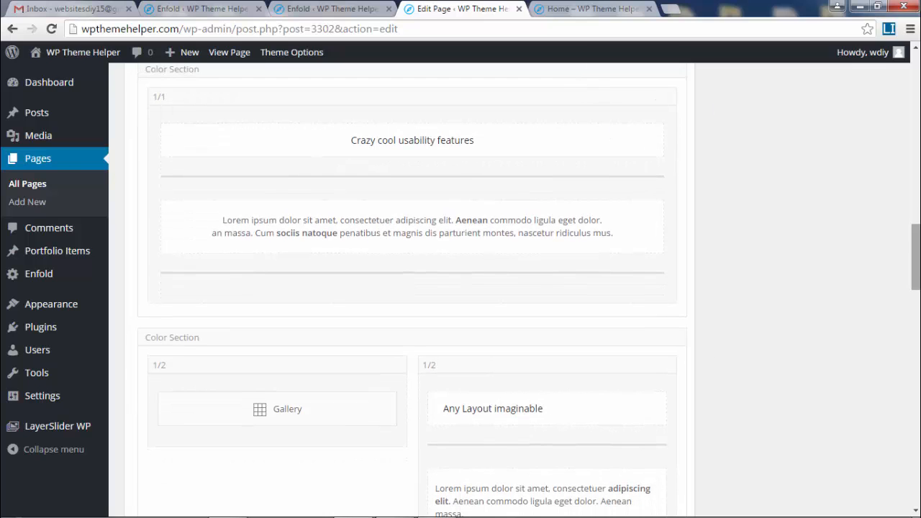
{"action": "left_click_drag", "start_coordinate": [916, 274], "coordinate": [916, 120]}
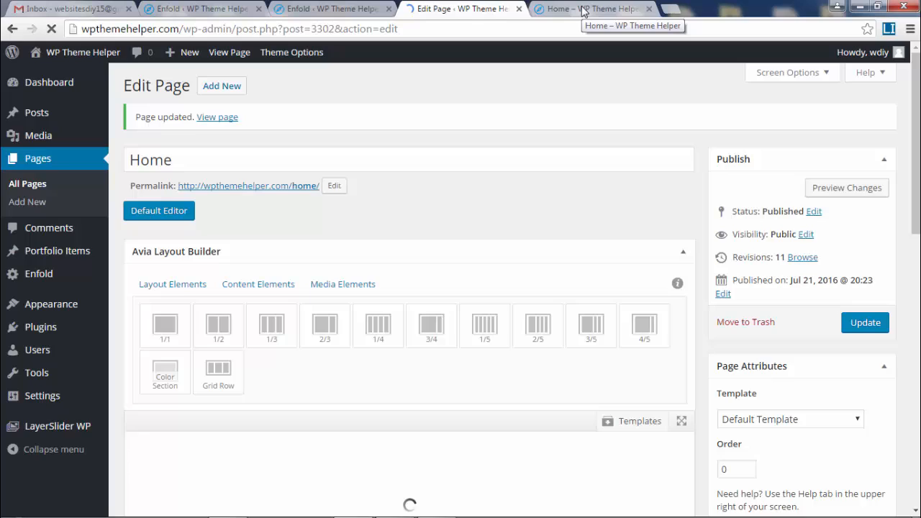
{"action": "left_click", "coordinate": [583, 10]}
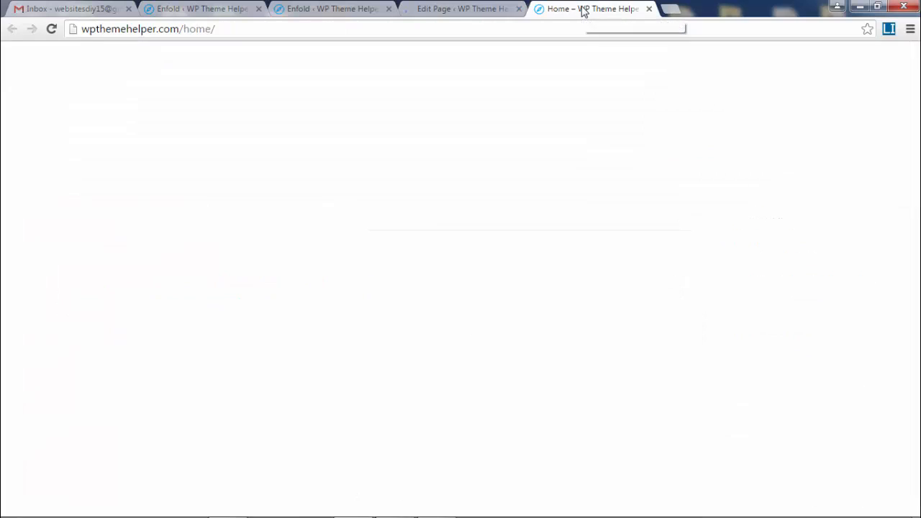
{"action": "scroll", "coordinate": [678, 195], "scroll_direction": "down", "scroll_amount": 3}
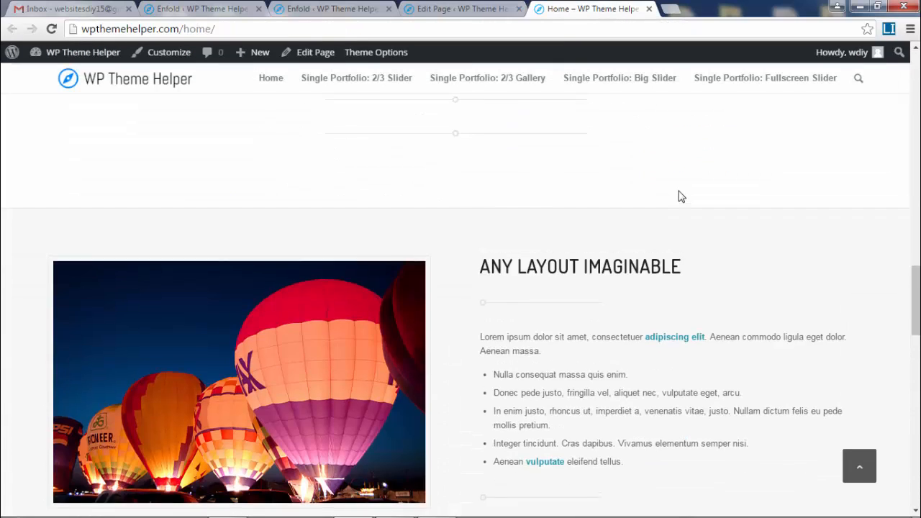
{"action": "scroll", "coordinate": [678, 195], "scroll_direction": "up", "scroll_amount": 8}
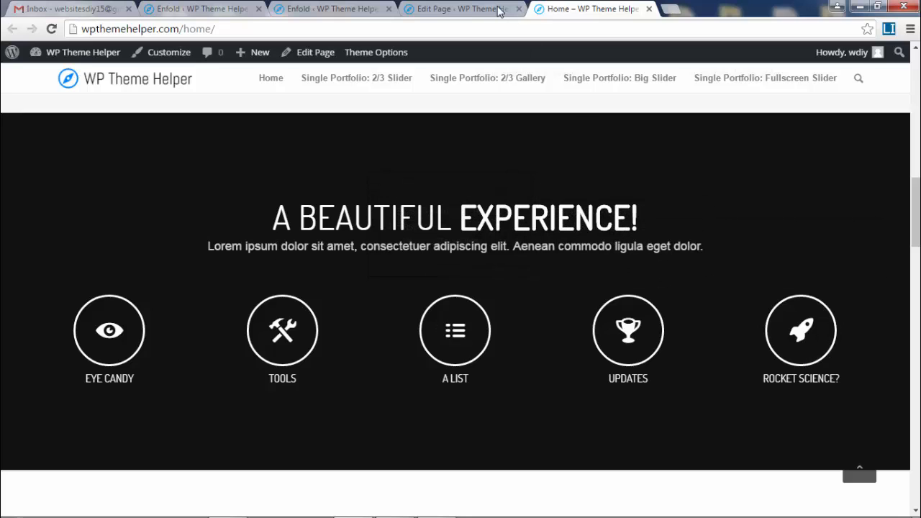
Open the A beautiful experience section's background options and choose a custom background image.
{"action": "left_click", "coordinate": [459, 8]}
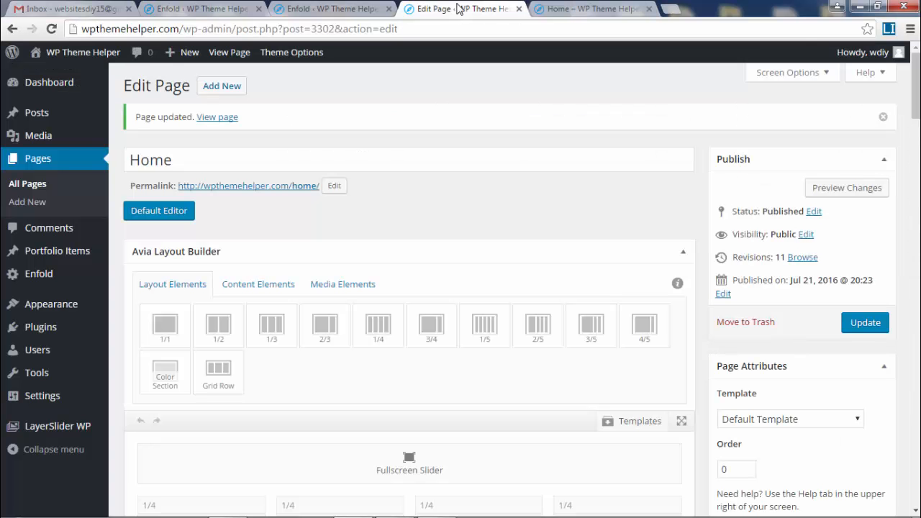
{"action": "scroll", "coordinate": [471, 198], "scroll_direction": "down", "scroll_amount": 15}
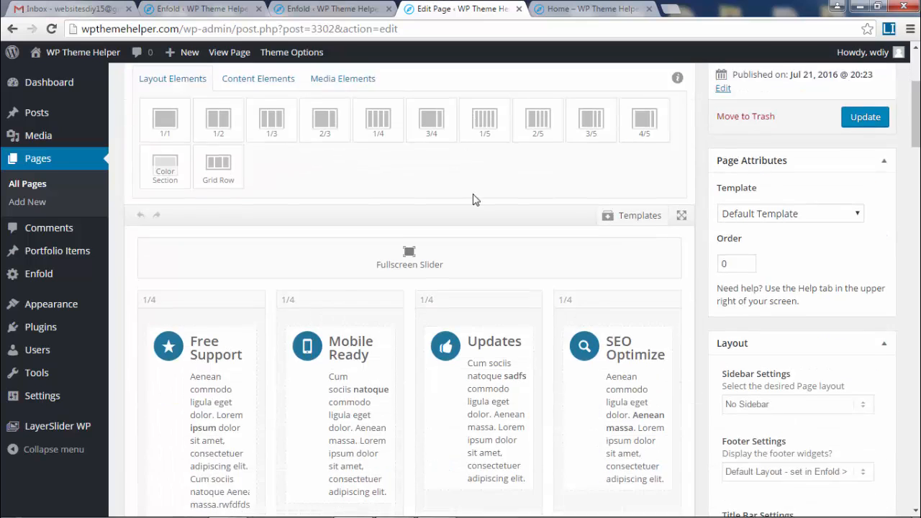
{"action": "scroll", "coordinate": [526, 307], "scroll_direction": "down", "scroll_amount": 2}
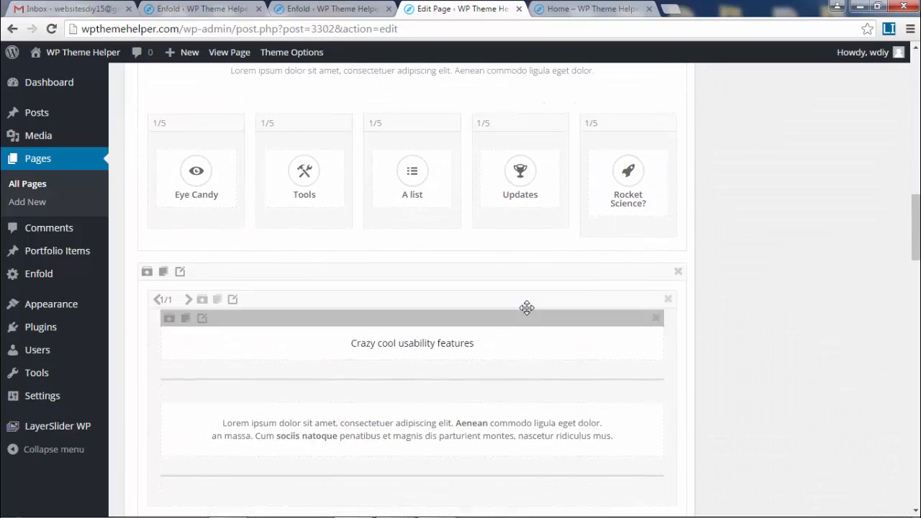
{"action": "scroll", "coordinate": [353, 244], "scroll_direction": "up", "scroll_amount": 3}
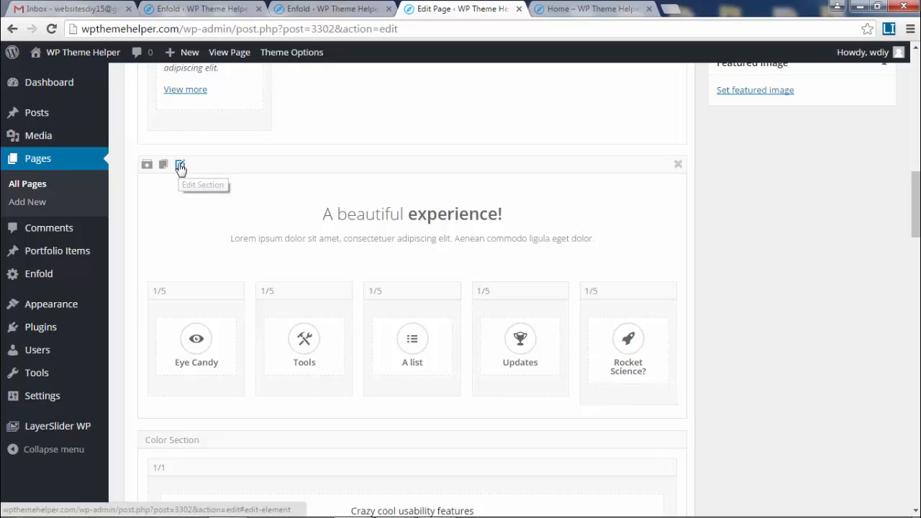
{"action": "left_click", "coordinate": [180, 166]}
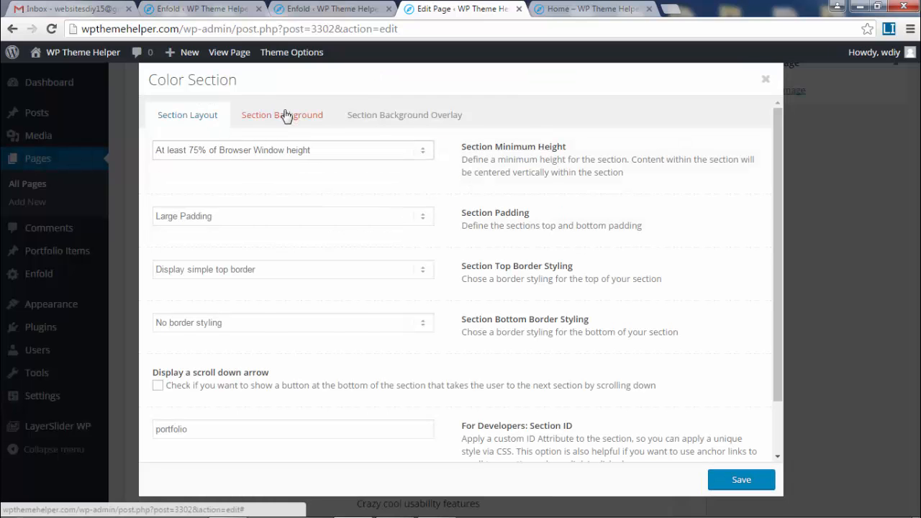
{"action": "left_click", "coordinate": [286, 117]}
{"action": "scroll", "coordinate": [252, 295], "scroll_direction": "down", "scroll_amount": 1}
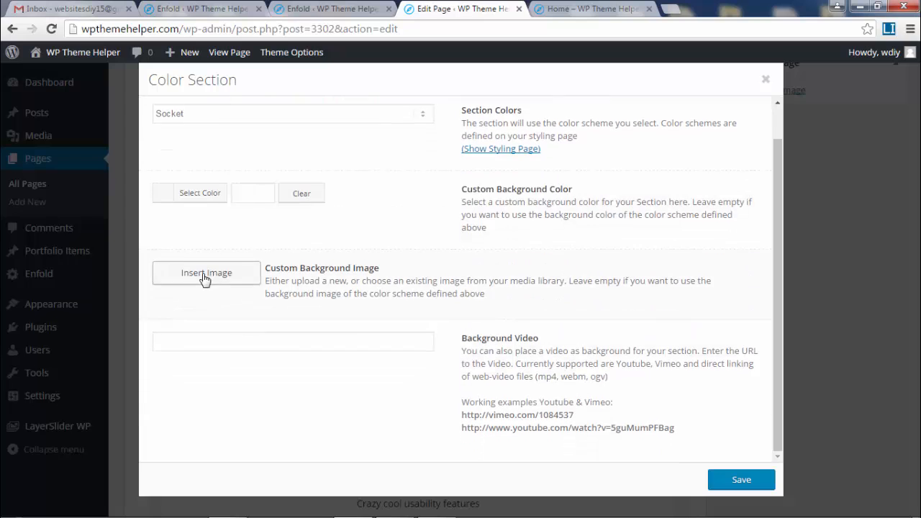
{"action": "left_click", "coordinate": [206, 274]}
Upload the lake photo from the Images - Home Page folder.
{"action": "left_click", "coordinate": [62, 105]}
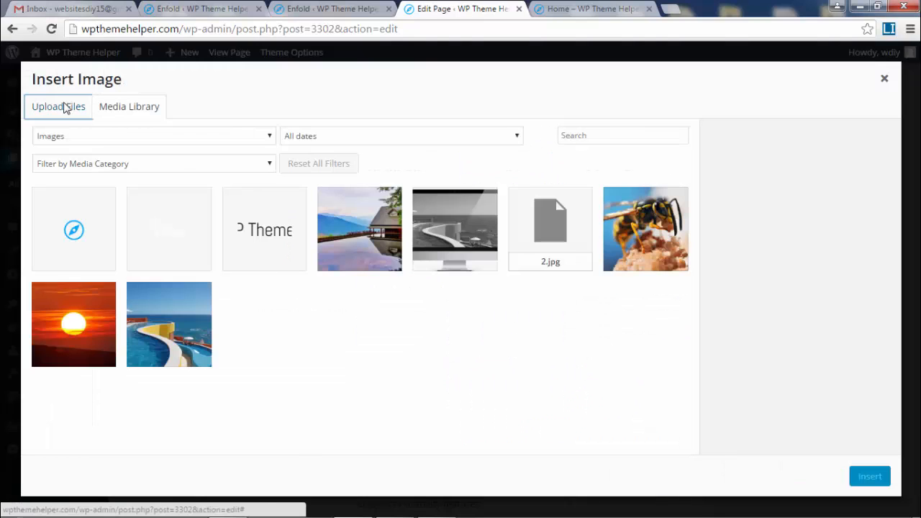
{"action": "left_click", "coordinate": [494, 289]}
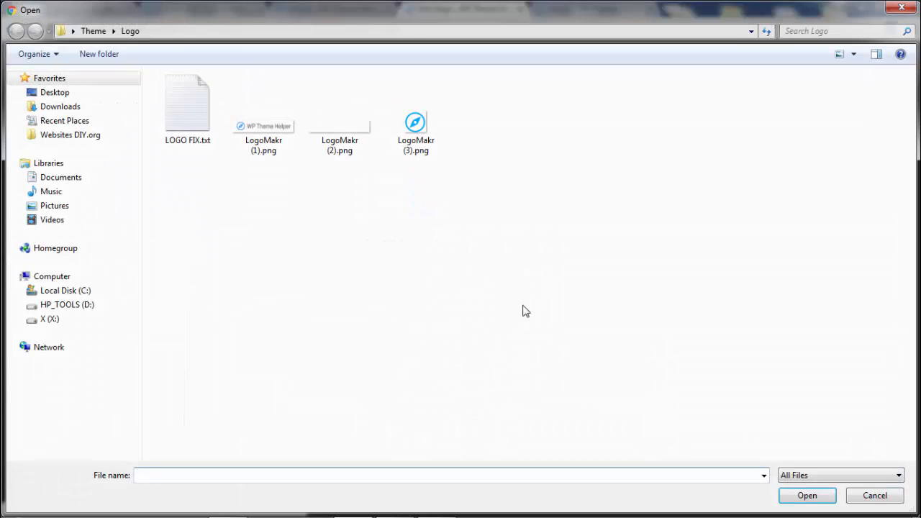
{"action": "left_click", "coordinate": [99, 138]}
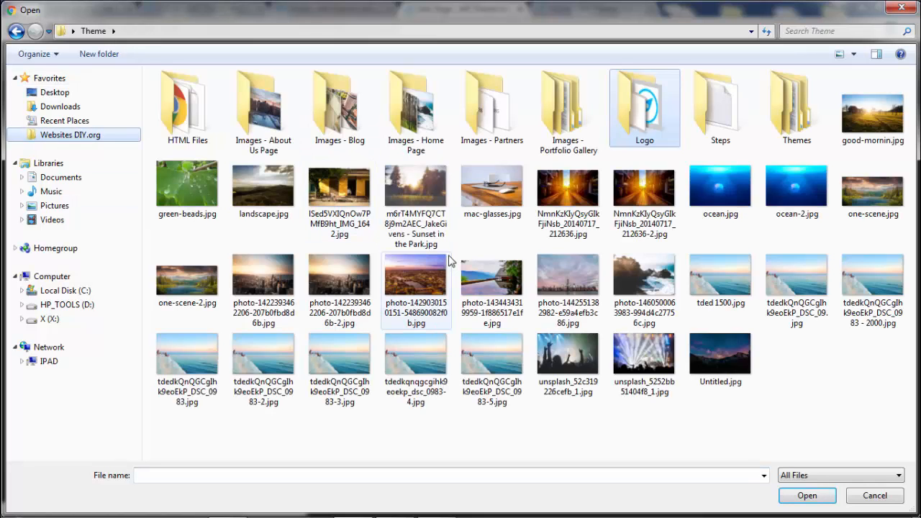
{"action": "double_click", "coordinate": [416, 108]}
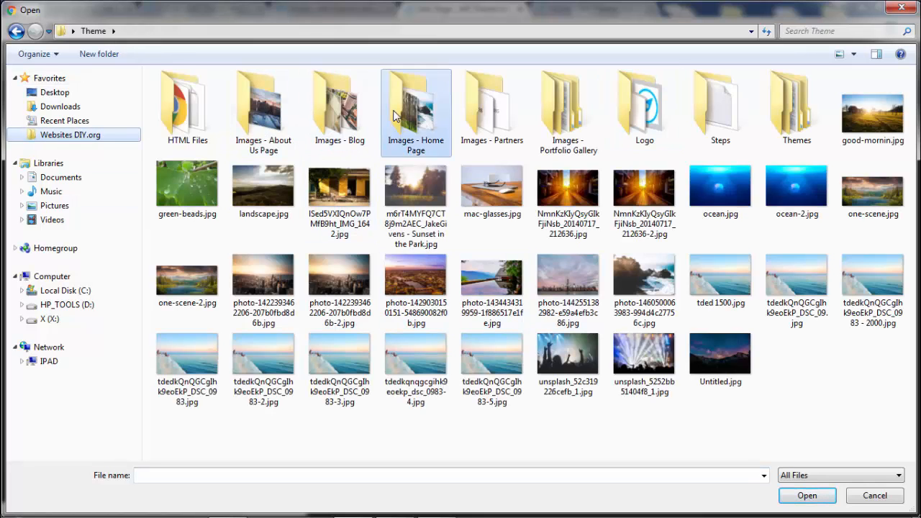
{"action": "double_click", "coordinate": [656, 90]}
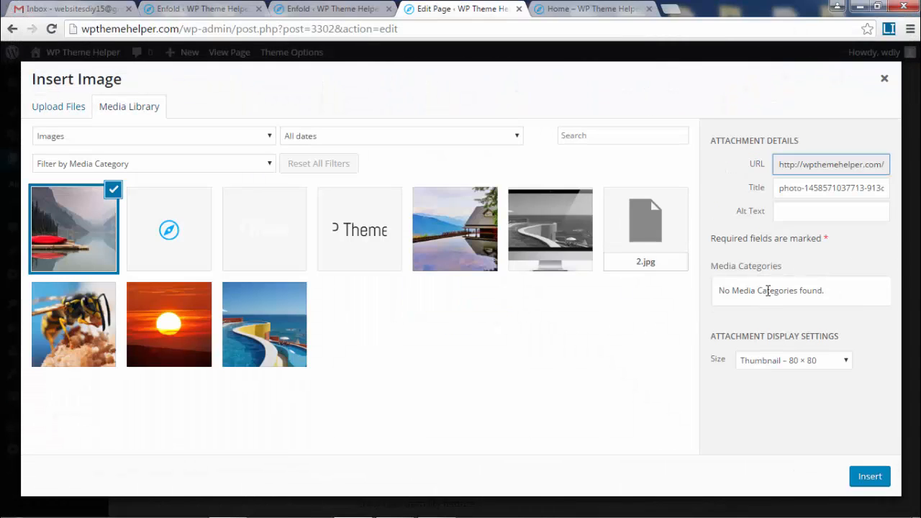
Insert the lake photo at Featured Large 1500 × 630 as the section background.
{"action": "left_click", "coordinate": [772, 362]}
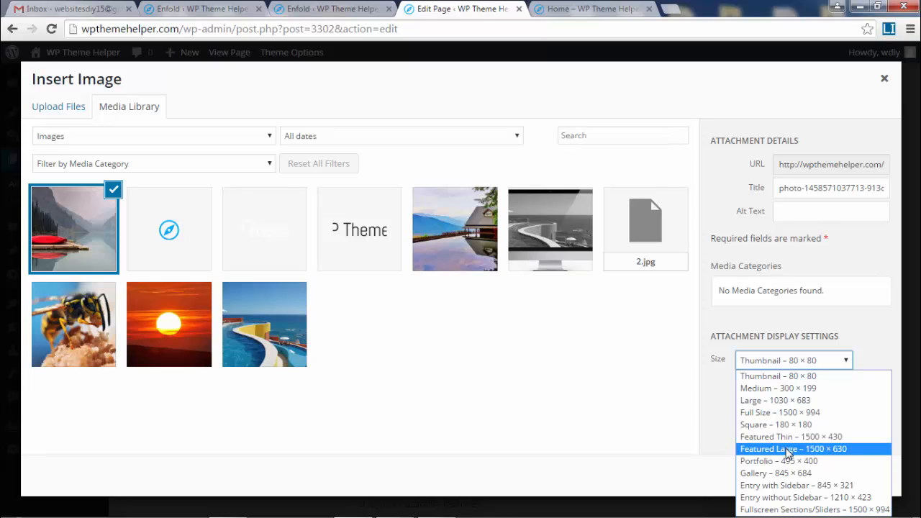
{"action": "left_click", "coordinate": [852, 452]}
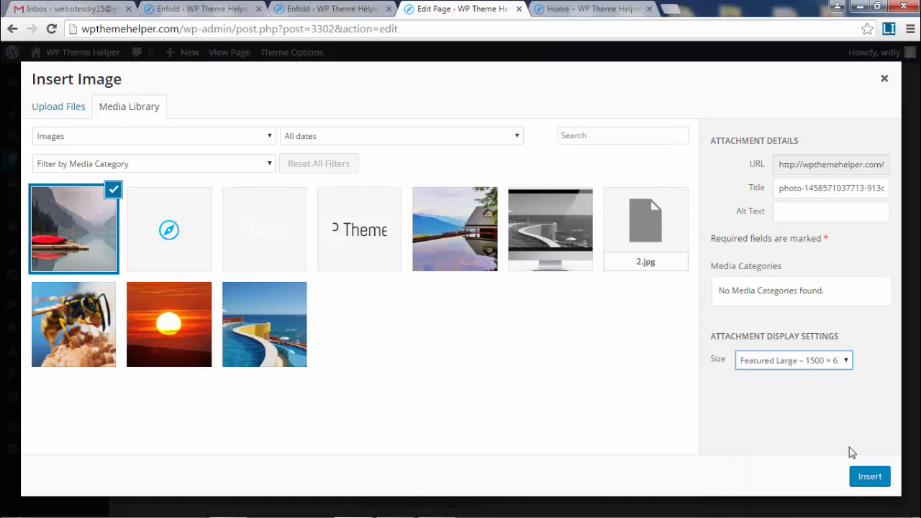
{"action": "left_click", "coordinate": [866, 484]}
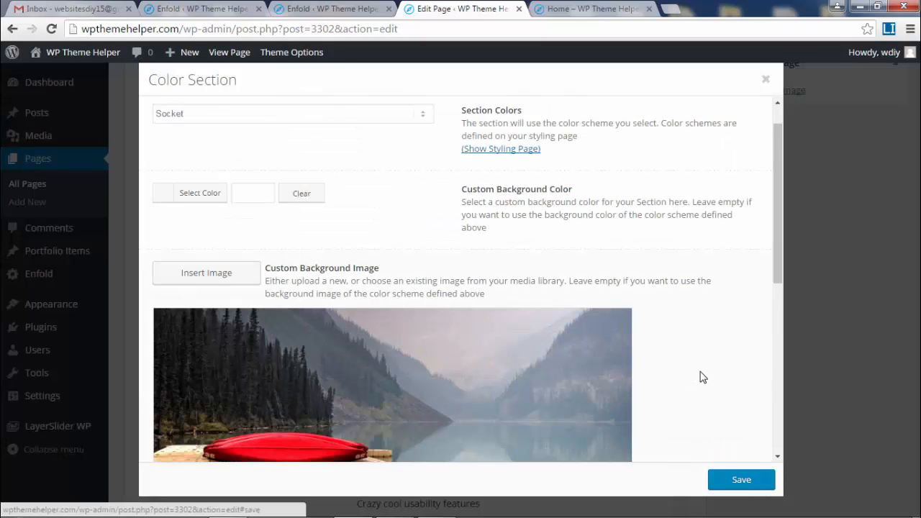
{"action": "scroll", "coordinate": [701, 377], "scroll_direction": "down", "scroll_amount": 4}
{"action": "left_click", "coordinate": [749, 481]}
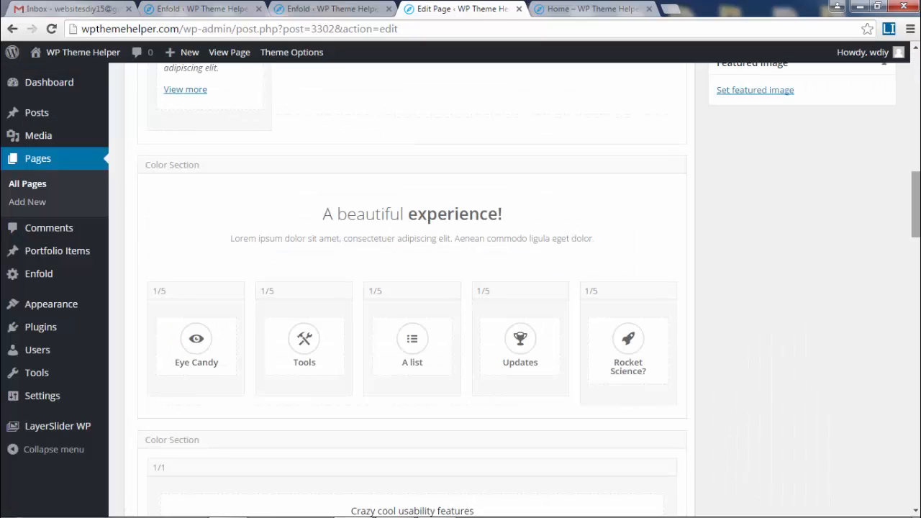
{"action": "scroll", "coordinate": [891, 178], "scroll_direction": "up", "scroll_amount": 10}
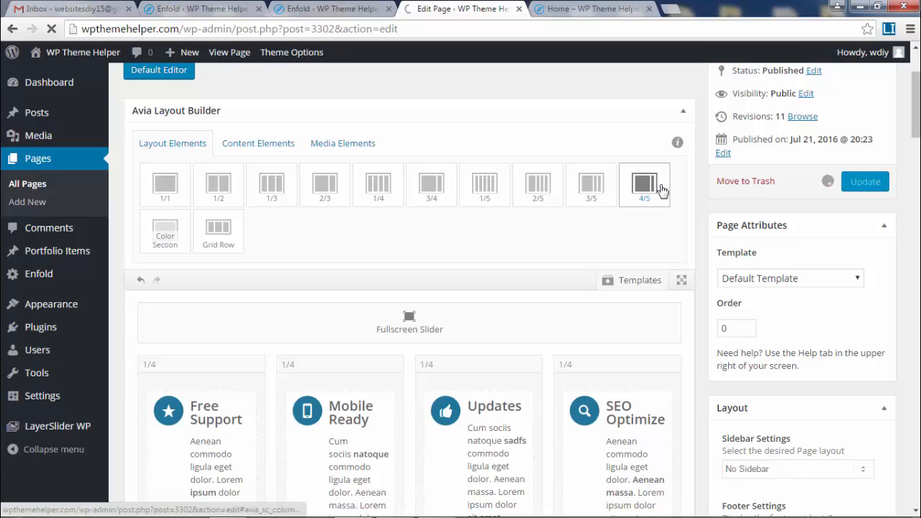
{"action": "left_click", "coordinate": [591, 9]}
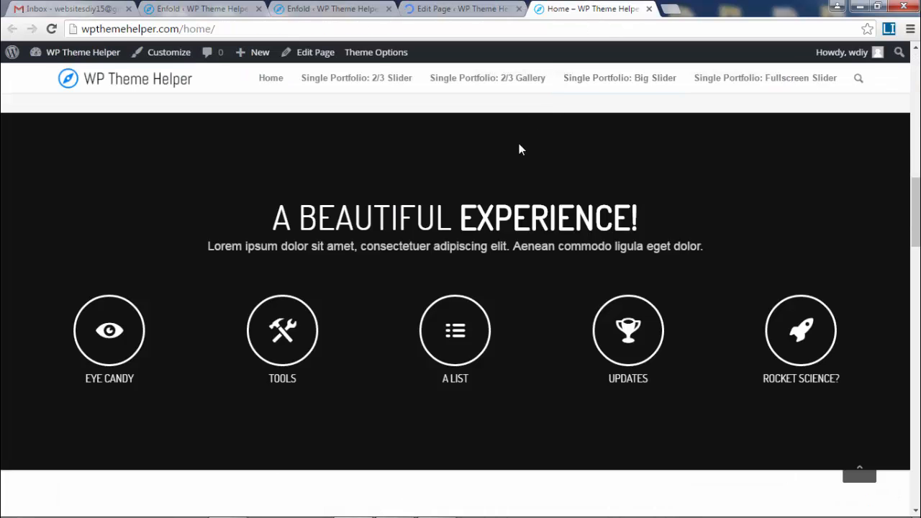
{"action": "left_click", "coordinate": [51, 28]}
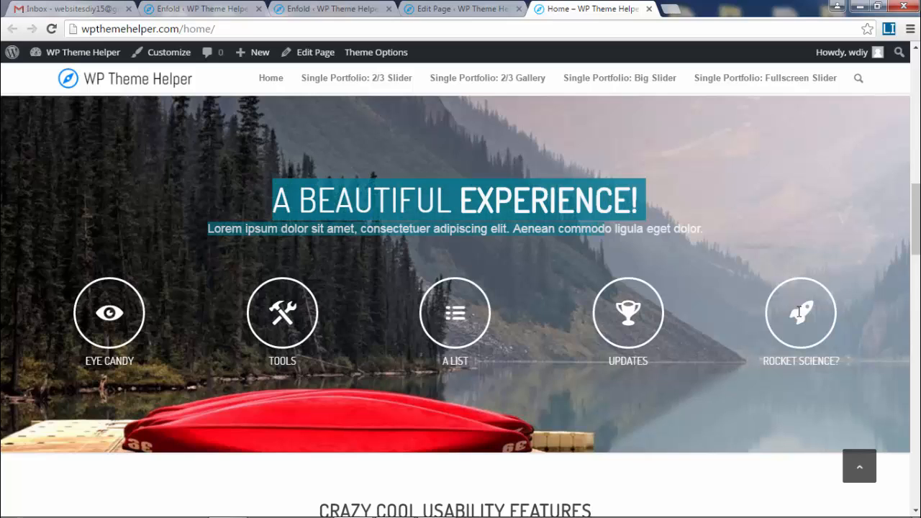
{"action": "scroll", "coordinate": [460, 287], "scroll_direction": "down", "scroll_amount": 10}
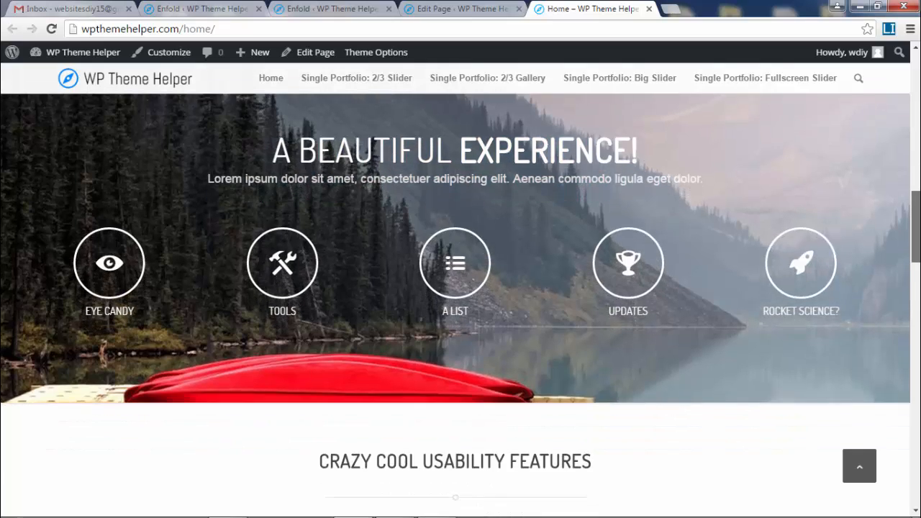
{"action": "scroll", "coordinate": [460, 288], "scroll_direction": "down", "scroll_amount": 8}
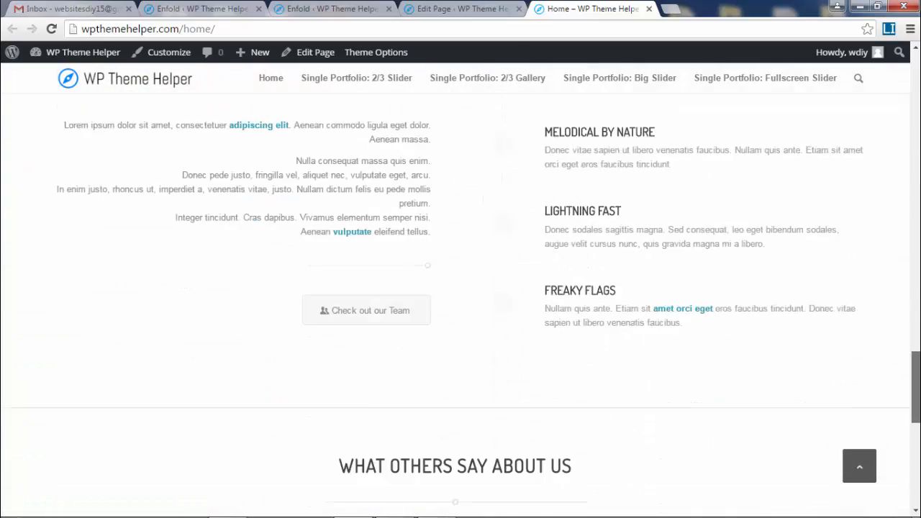
{"action": "scroll", "coordinate": [461, 288], "scroll_direction": "up", "scroll_amount": 5}
{"action": "scroll", "coordinate": [460, 288], "scroll_direction": "up", "scroll_amount": 15}
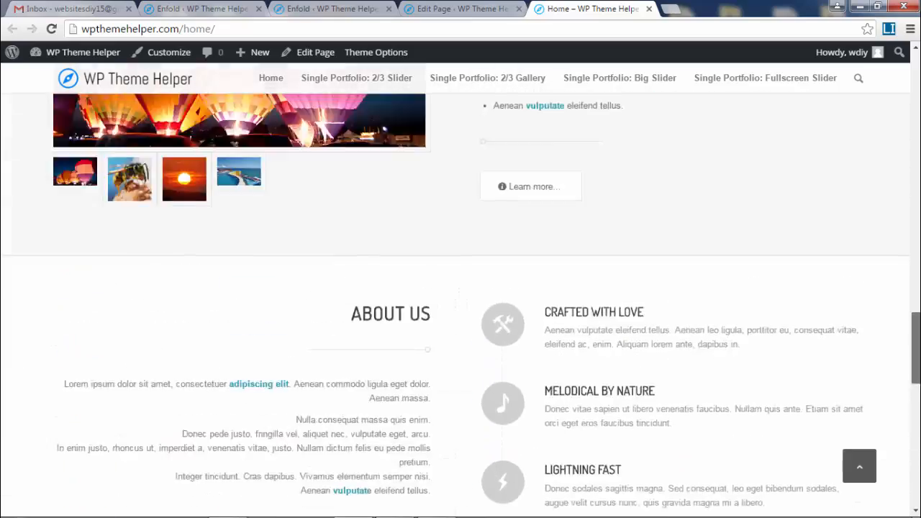
{"action": "scroll", "coordinate": [460, 288], "scroll_direction": "up", "scroll_amount": 3}
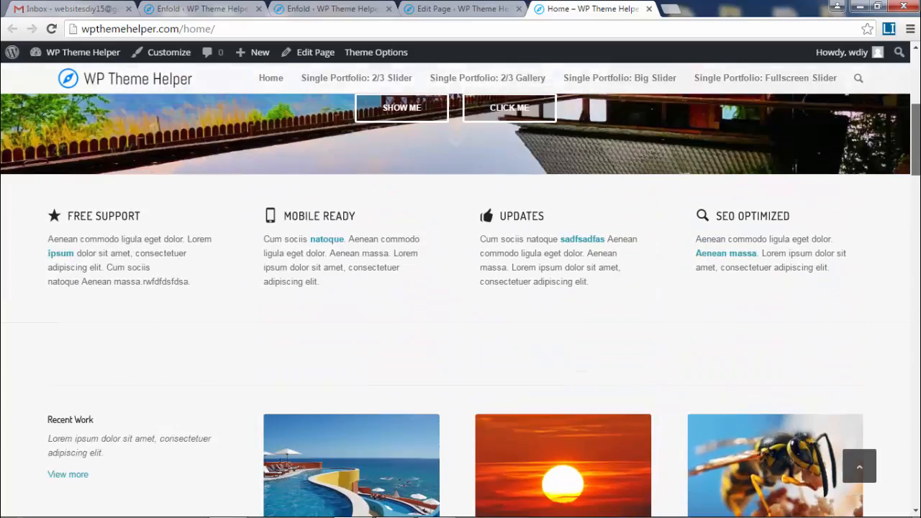
{"action": "scroll", "coordinate": [782, 334], "scroll_direction": "down", "scroll_amount": 4}
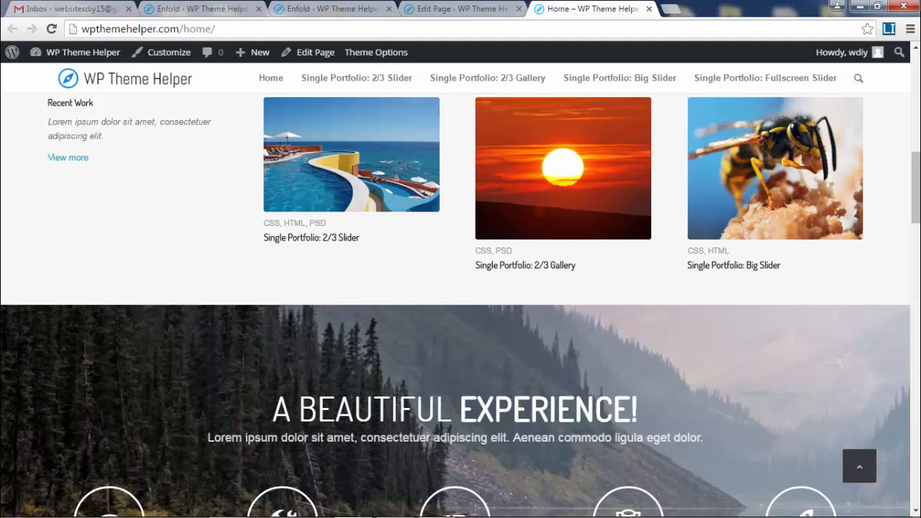
{"action": "scroll", "coordinate": [251, 199], "scroll_direction": "up", "scroll_amount": 2}
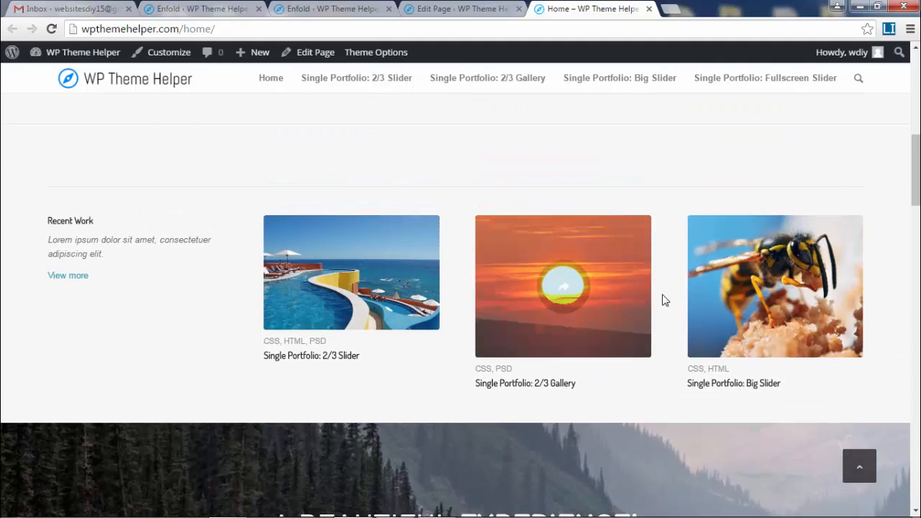
Drag the 'A beautiful experience!' Color Section above the Recent Work section.
{"action": "left_click", "coordinate": [461, 9]}
{"action": "scroll", "coordinate": [456, 395], "scroll_direction": "down", "scroll_amount": 5}
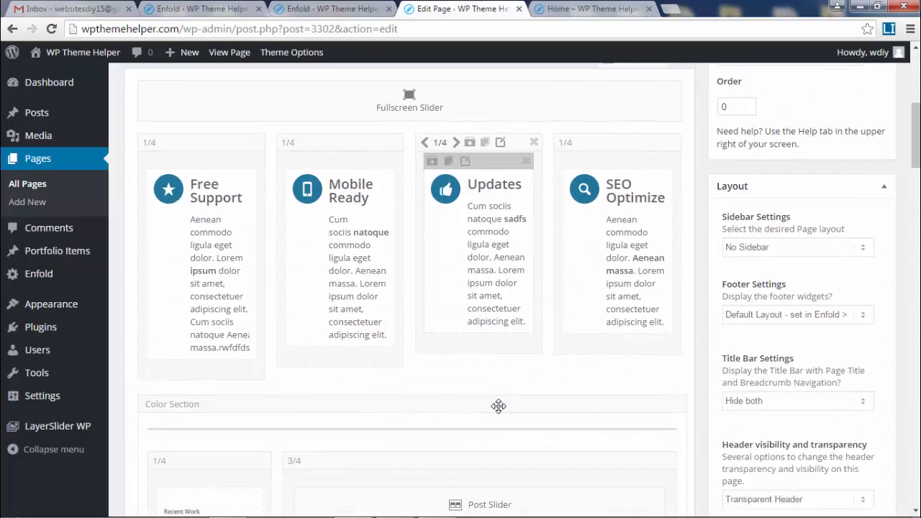
{"action": "scroll", "coordinate": [498, 411], "scroll_direction": "down", "scroll_amount": 5}
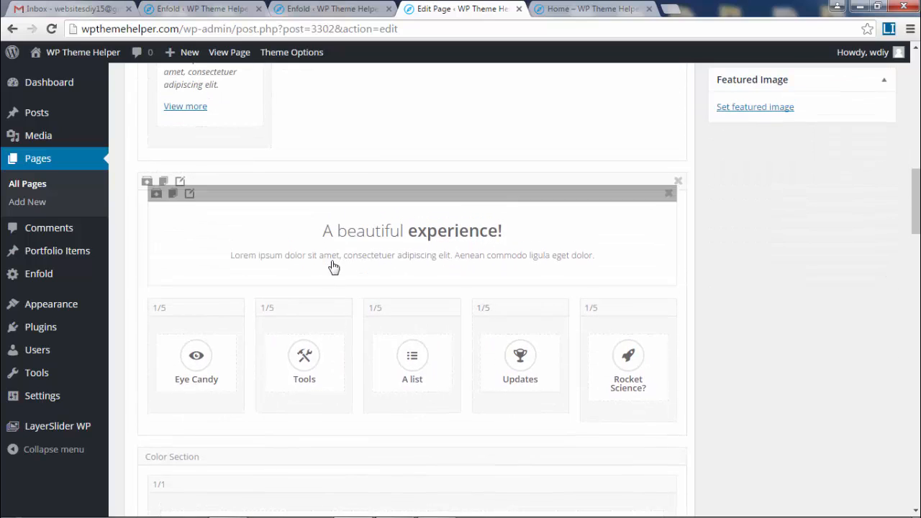
{"action": "scroll", "coordinate": [333, 267], "scroll_direction": "up", "scroll_amount": 3}
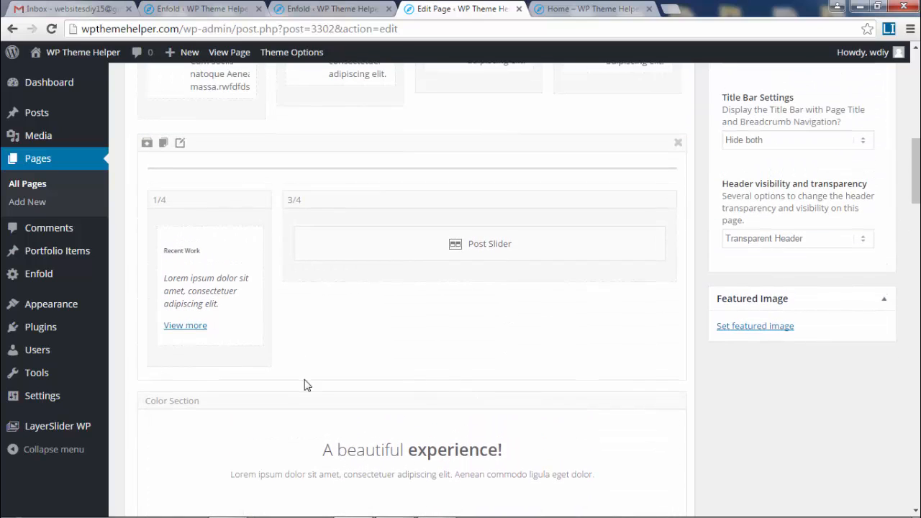
{"action": "left_click_drag", "start_coordinate": [309, 387], "coordinate": [302, 138]}
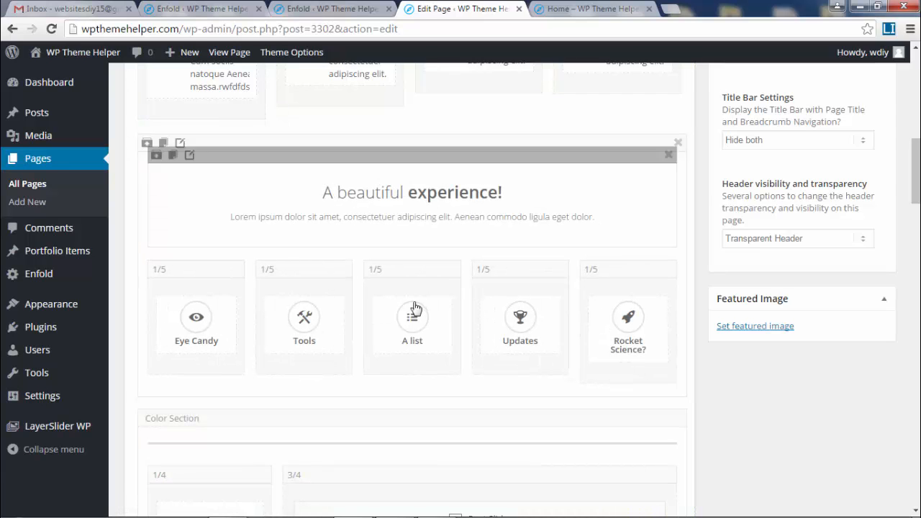
{"action": "scroll", "coordinate": [529, 381], "scroll_direction": "up", "scroll_amount": 8}
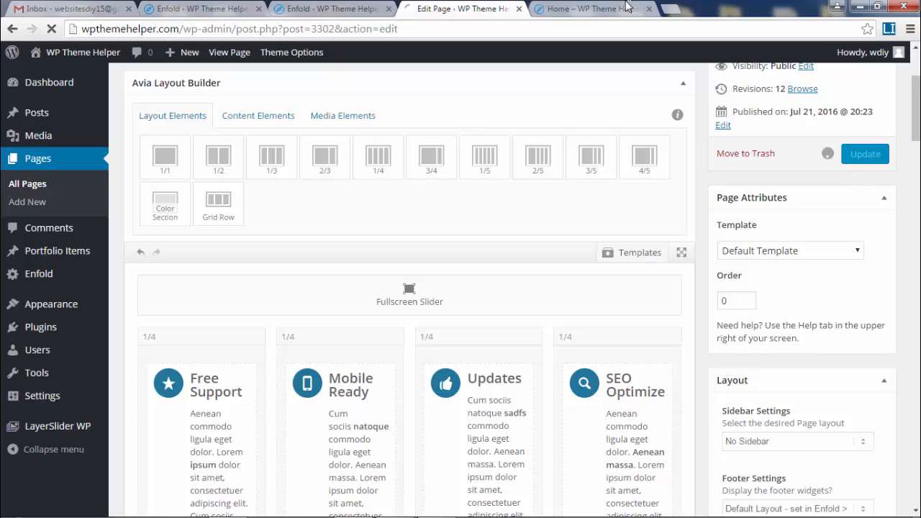
Scroll the live Home page to confirm A Beautiful Experience sits above Recent Work, then close it.
{"action": "left_click", "coordinate": [590, 9]}
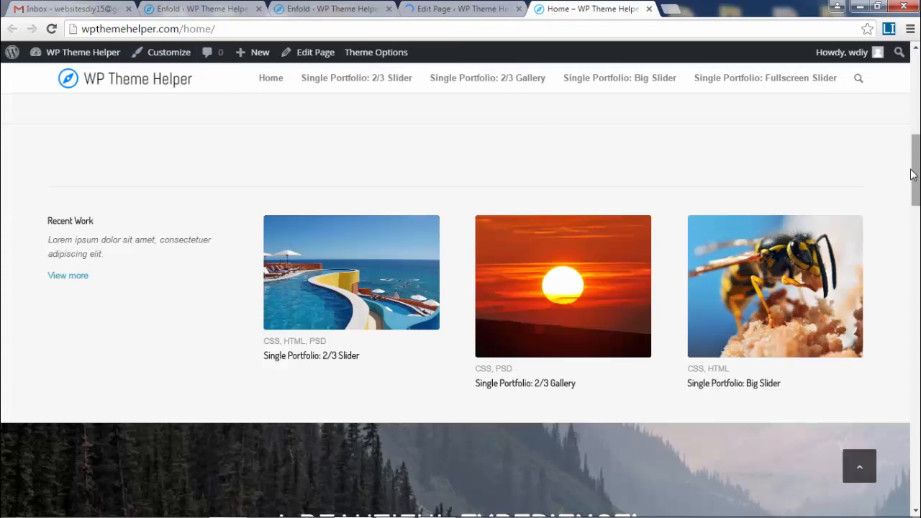
{"action": "left_click_drag", "start_coordinate": [912, 175], "coordinate": [913, 72]}
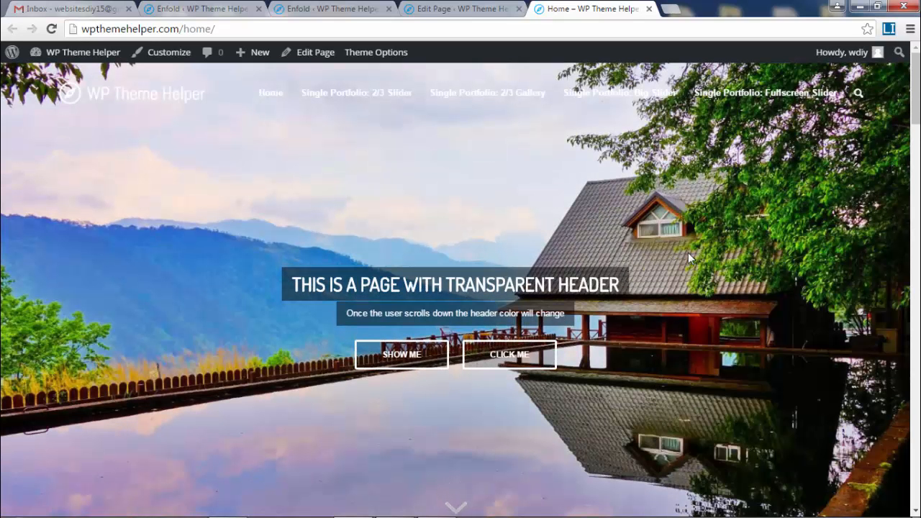
{"action": "scroll", "coordinate": [702, 248], "scroll_direction": "down", "scroll_amount": 7}
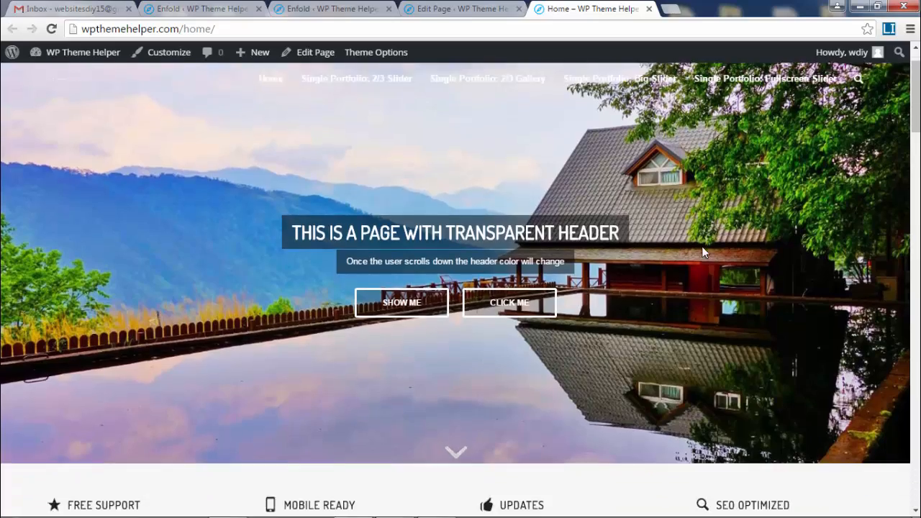
{"action": "scroll", "coordinate": [703, 252], "scroll_direction": "down", "scroll_amount": 1}
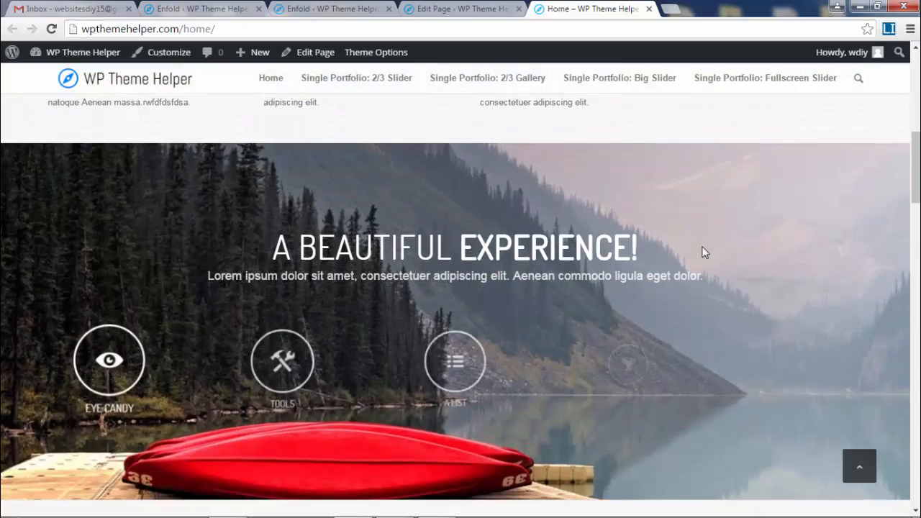
{"action": "scroll", "coordinate": [704, 251], "scroll_direction": "down", "scroll_amount": 3}
{"action": "scroll", "coordinate": [702, 251], "scroll_direction": "down", "scroll_amount": 4}
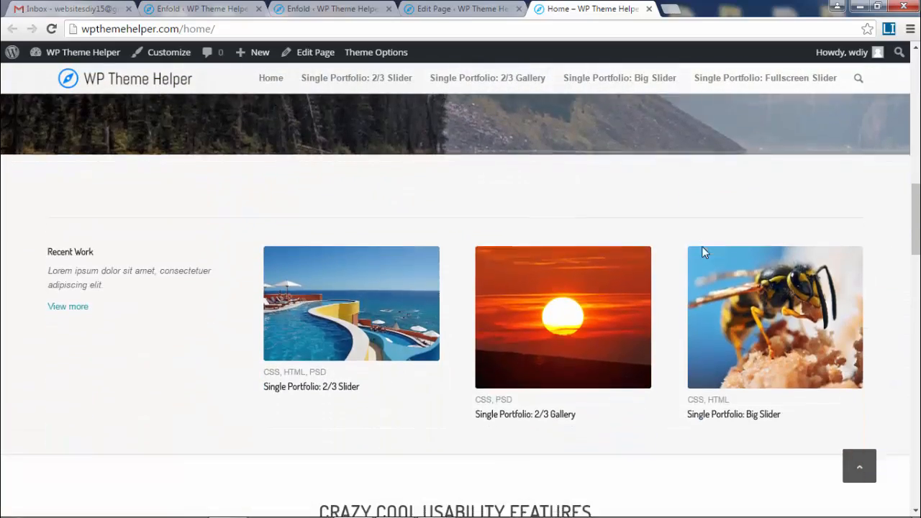
{"action": "scroll", "coordinate": [242, 167], "scroll_direction": "up", "scroll_amount": 1}
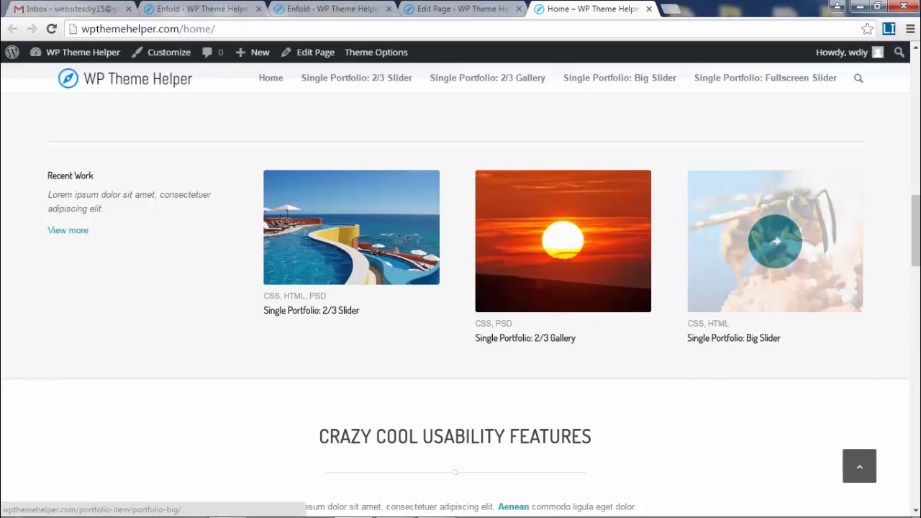
{"action": "scroll", "coordinate": [766, 358], "scroll_direction": "down", "scroll_amount": 3}
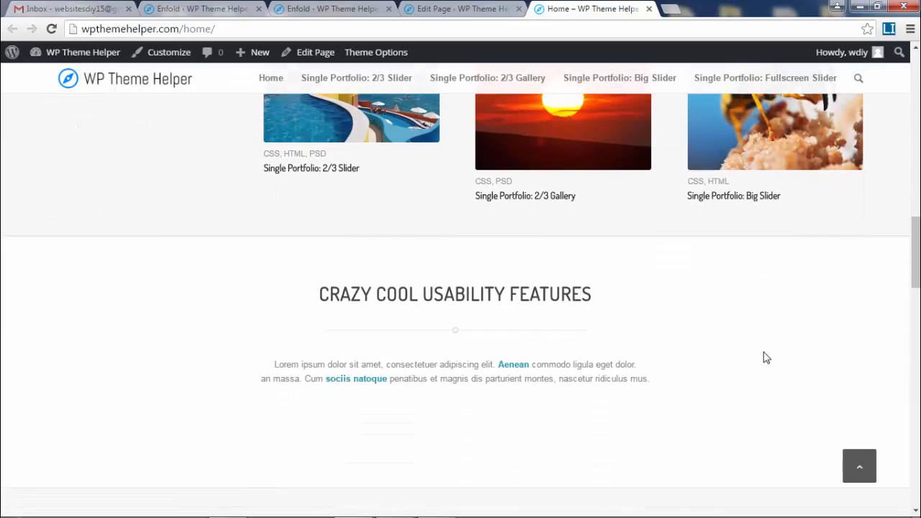
{"action": "scroll", "coordinate": [853, 295], "scroll_direction": "down", "scroll_amount": 4}
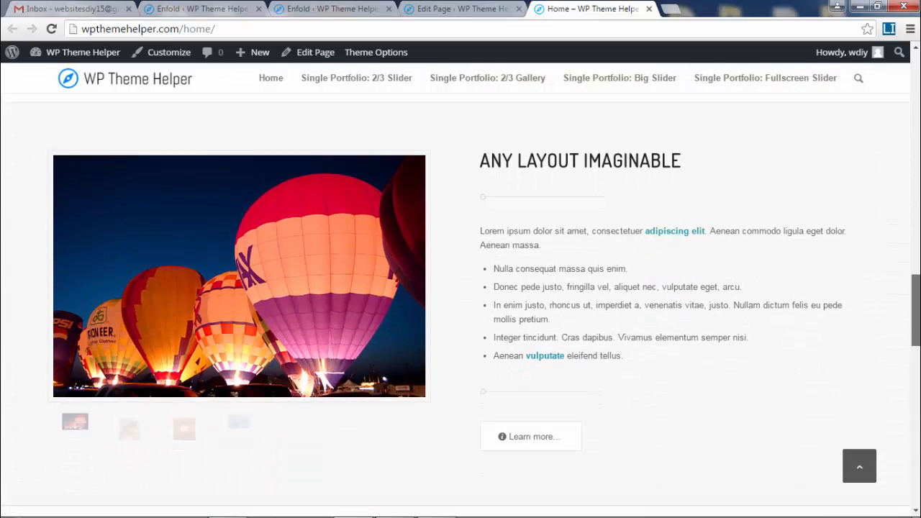
{"action": "scroll", "coordinate": [852, 295], "scroll_direction": "down", "scroll_amount": 4}
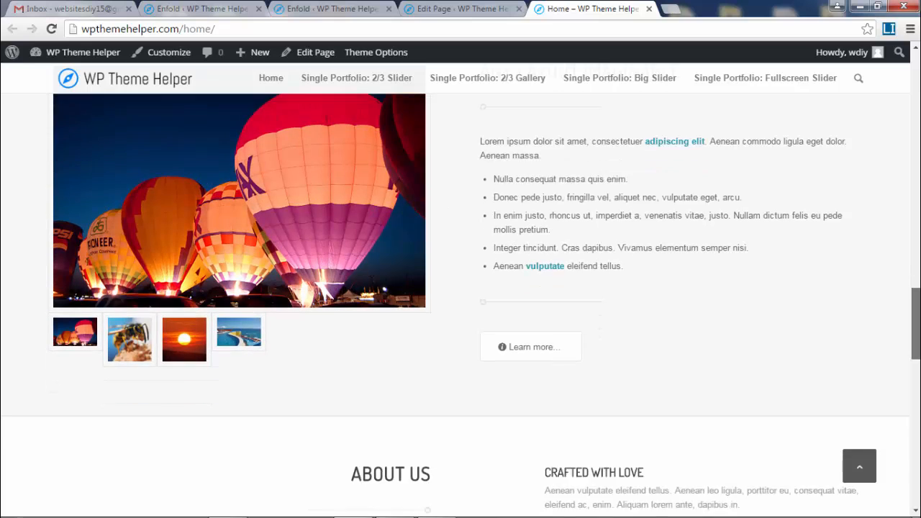
{"action": "scroll", "coordinate": [461, 288], "scroll_direction": "down", "scroll_amount": 7}
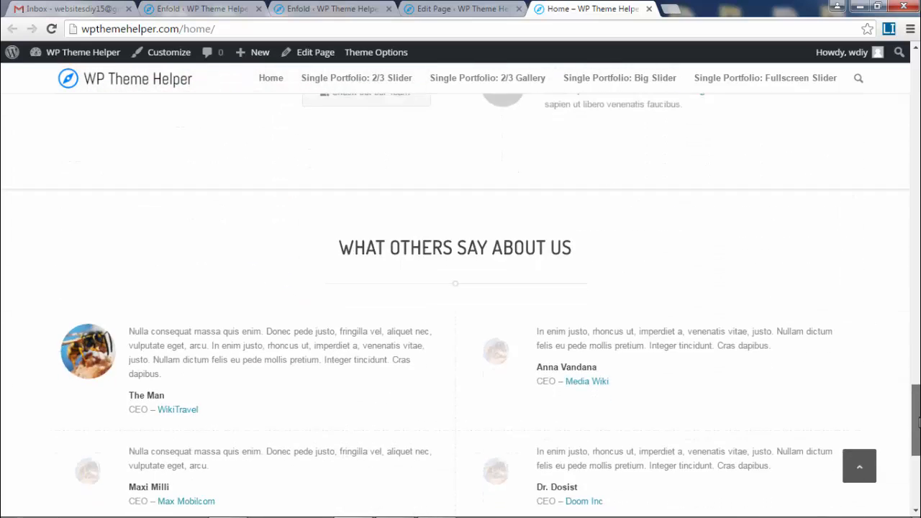
{"action": "scroll", "coordinate": [460, 288], "scroll_direction": "up", "scroll_amount": 20}
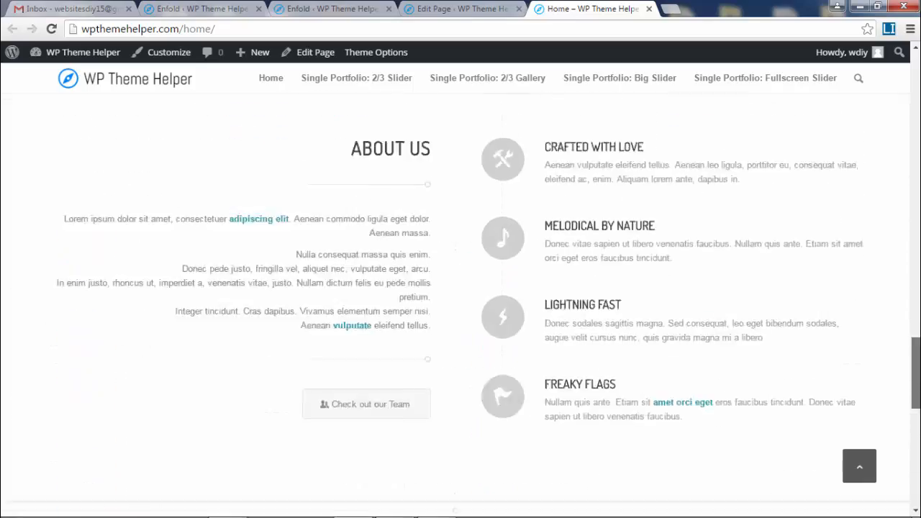
{"action": "scroll", "coordinate": [461, 288], "scroll_direction": "up", "scroll_amount": 15}
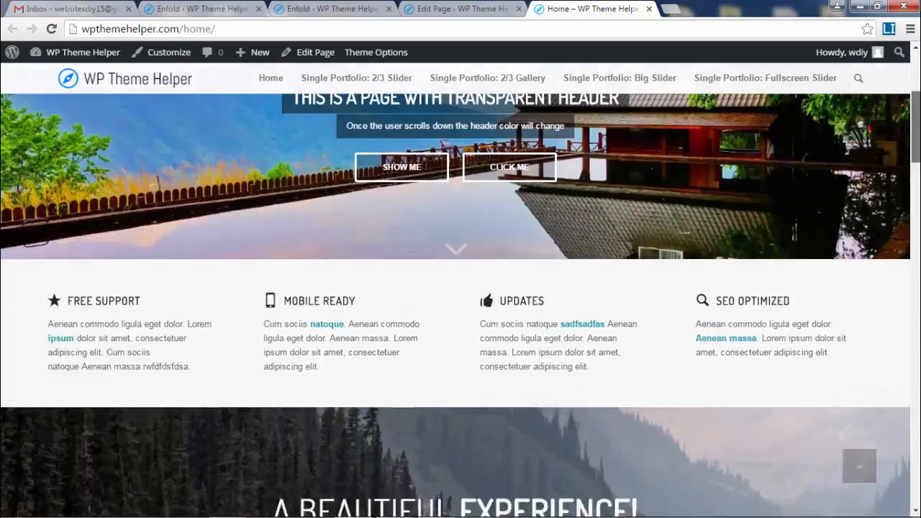
{"action": "scroll", "coordinate": [460, 288], "scroll_direction": "down", "scroll_amount": 20}
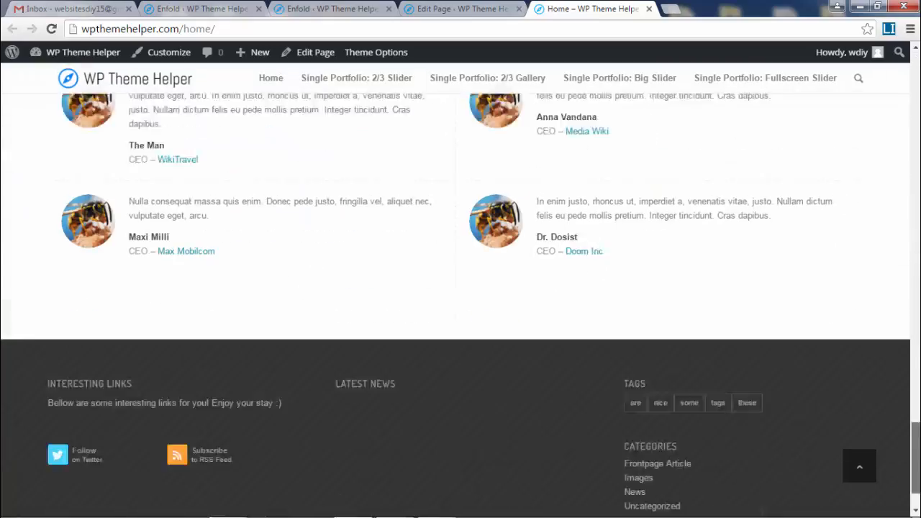
{"action": "scroll", "coordinate": [460, 288], "scroll_direction": "up", "scroll_amount": 18}
{"action": "scroll", "coordinate": [460, 288], "scroll_direction": "up", "scroll_amount": 3}
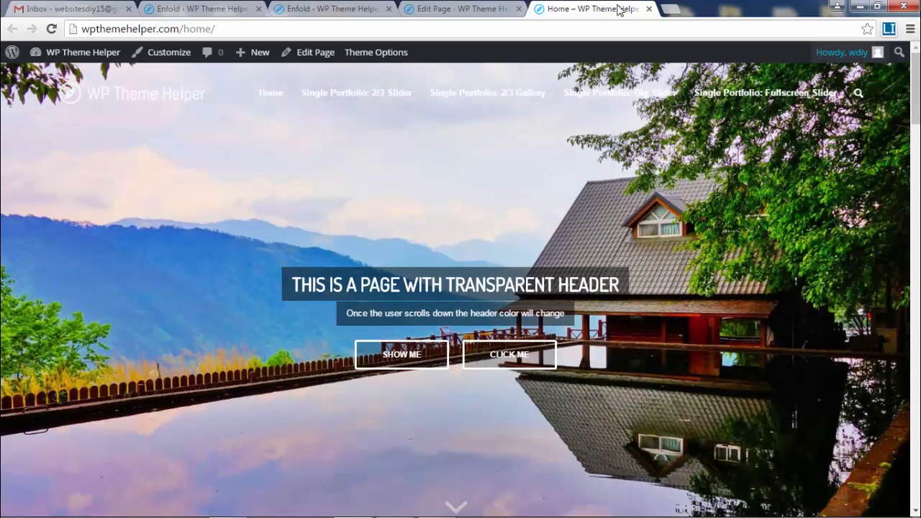
{"action": "left_click", "coordinate": [649, 8]}
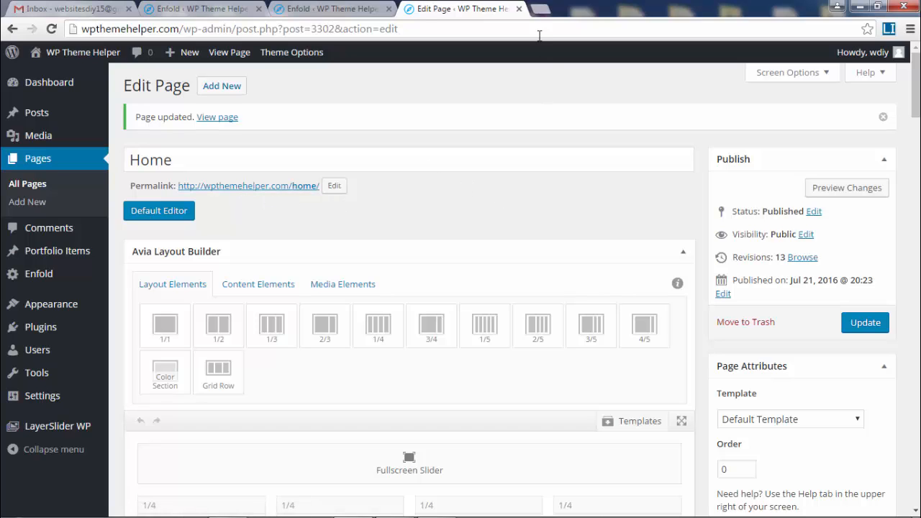
Set Home as the Enfold front page, leave the blog page unset, and save the theme options.
{"action": "left_click", "coordinate": [519, 9]}
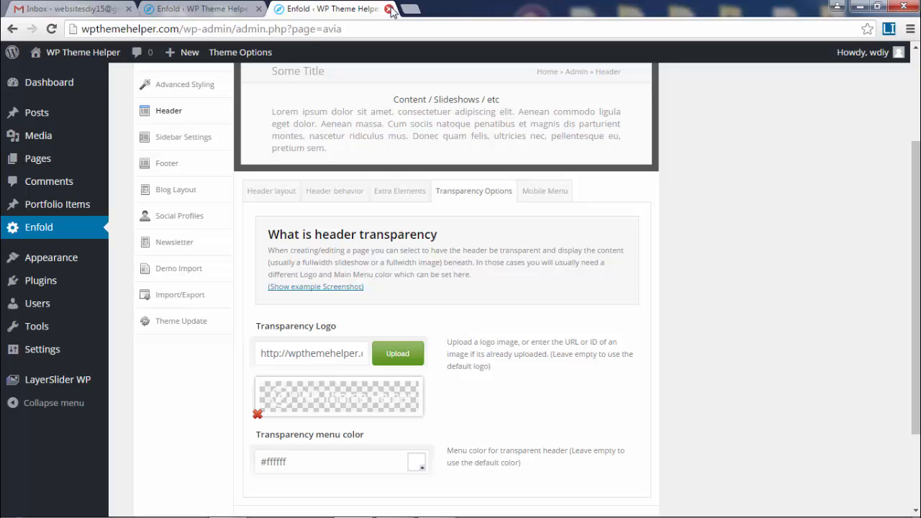
{"action": "scroll", "coordinate": [654, 237], "scroll_direction": "up", "scroll_amount": 2}
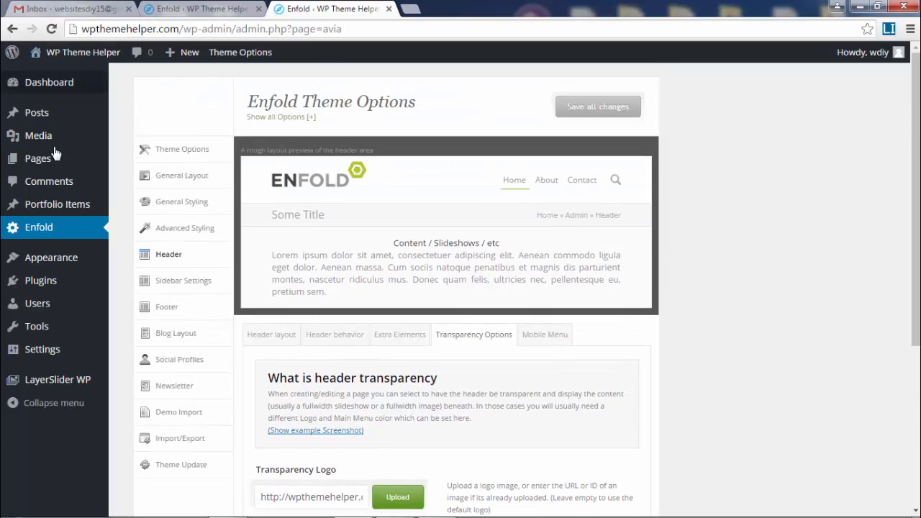
{"action": "mouse_move", "coordinate": [248, 54]}
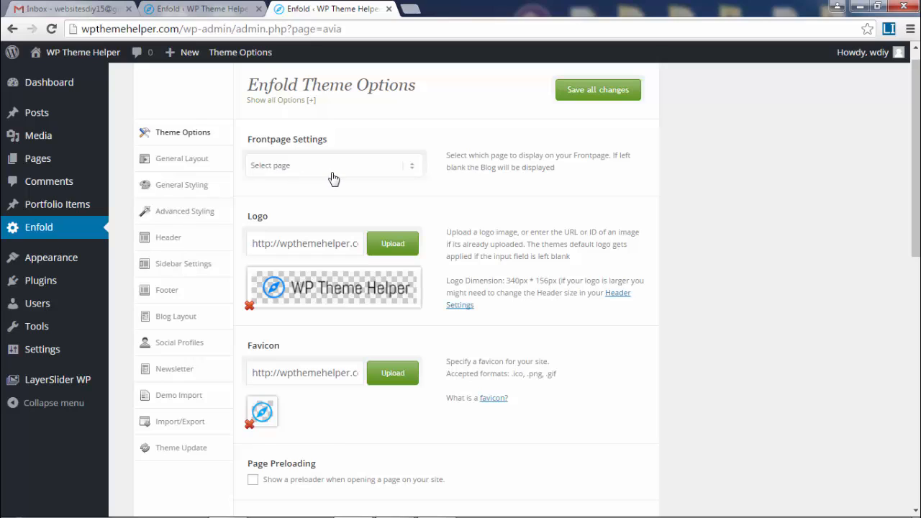
{"action": "left_click", "coordinate": [333, 167]}
{"action": "left_click", "coordinate": [266, 197]}
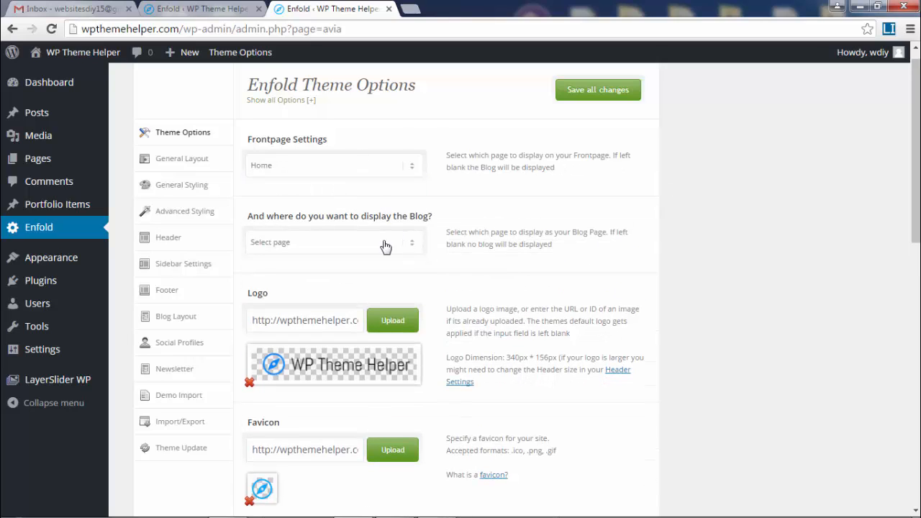
{"action": "left_click", "coordinate": [386, 246]}
{"action": "left_click", "coordinate": [386, 246]}
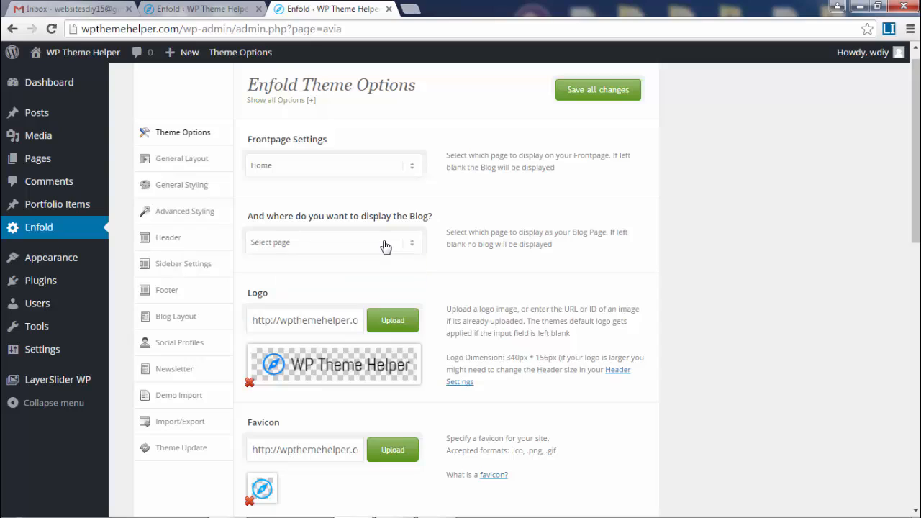
{"action": "left_click", "coordinate": [601, 92]}
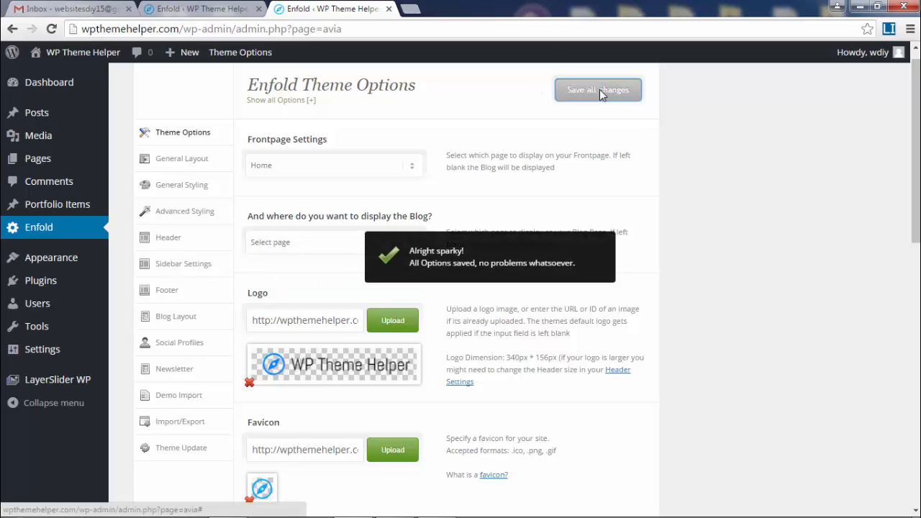
{"action": "mouse_move", "coordinate": [80, 56]}
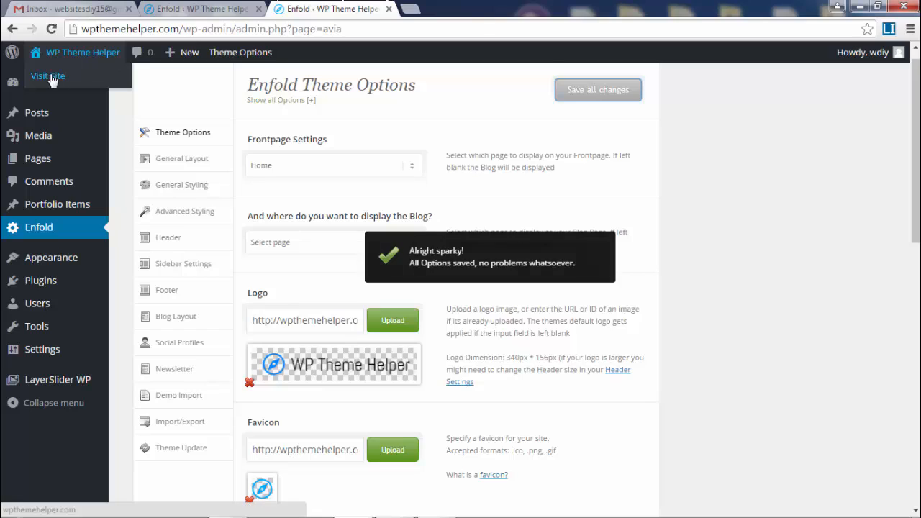
{"action": "right_click", "coordinate": [52, 79]}
{"action": "left_click", "coordinate": [75, 84]}
{"action": "left_click", "coordinate": [444, 10]}
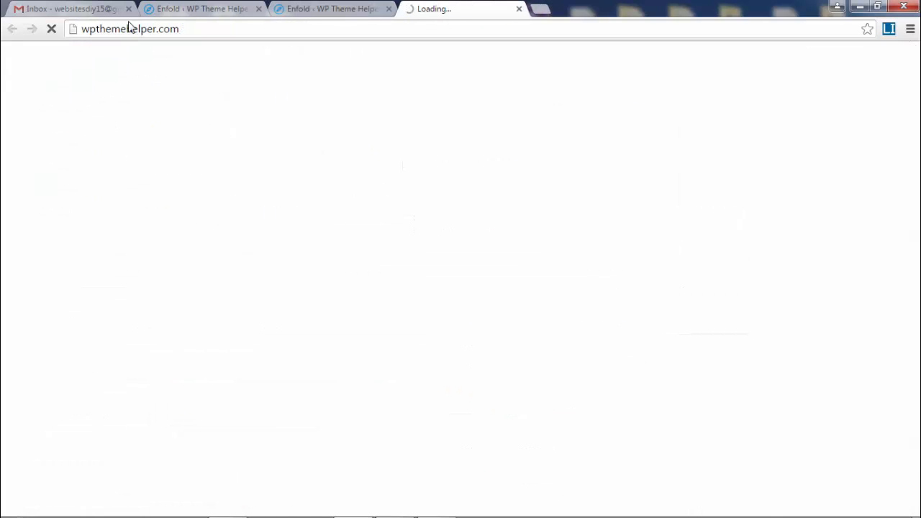
{"action": "left_click", "coordinate": [164, 36]}
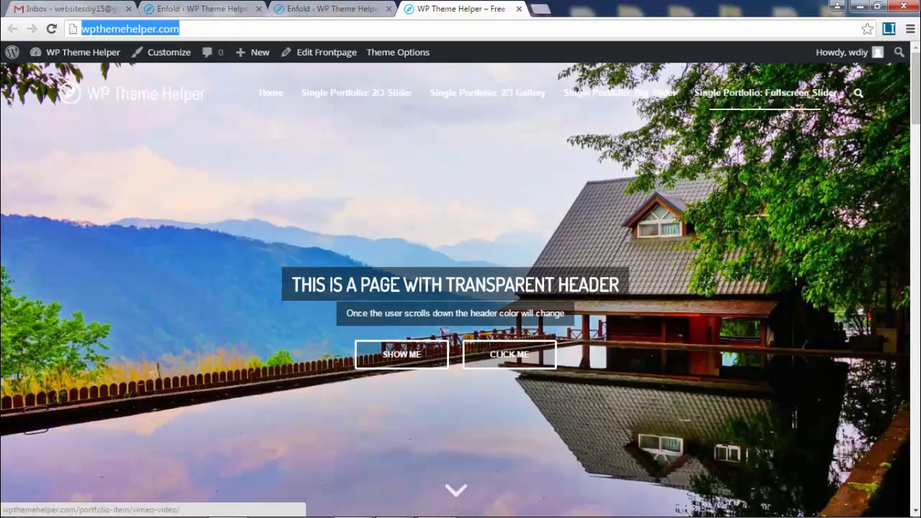
{"action": "left_click_drag", "start_coordinate": [915, 90], "coordinate": [917, 482]}
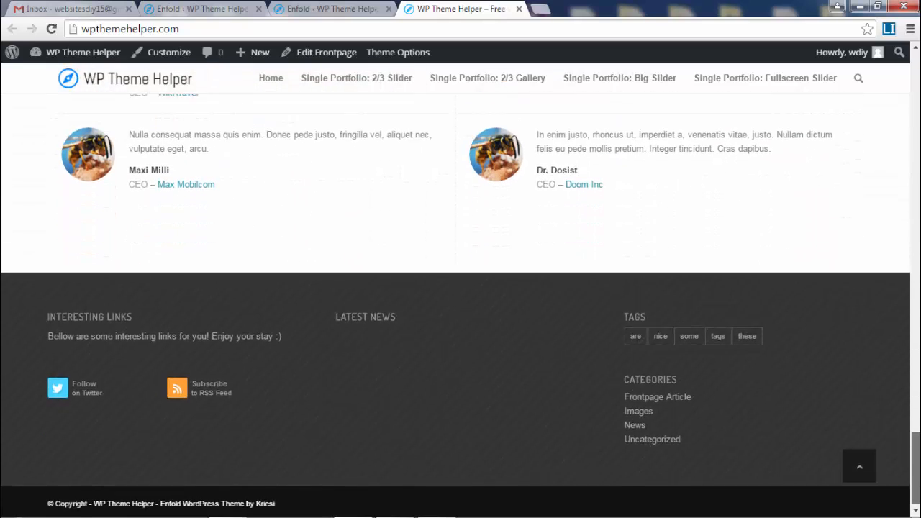
{"action": "scroll", "coordinate": [394, 315], "scroll_direction": "up", "scroll_amount": 3}
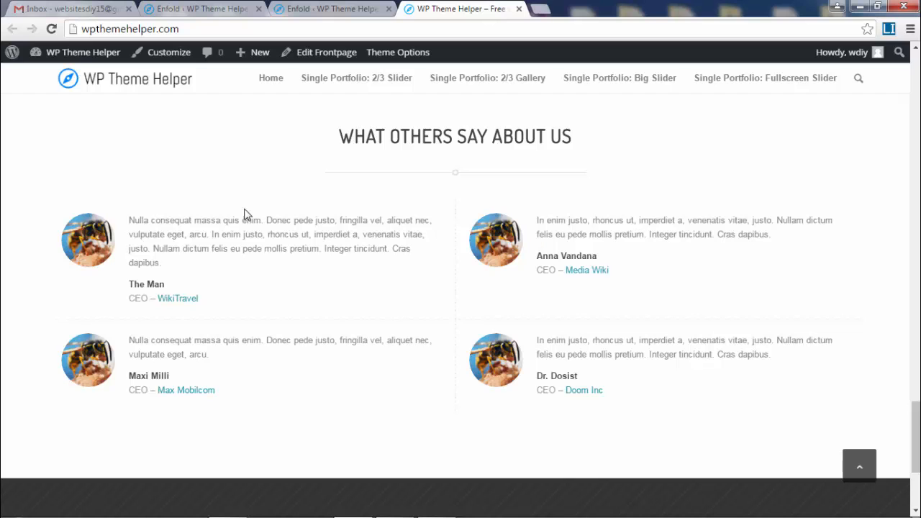
{"action": "left_click_drag", "start_coordinate": [916, 441], "coordinate": [916, 99]}
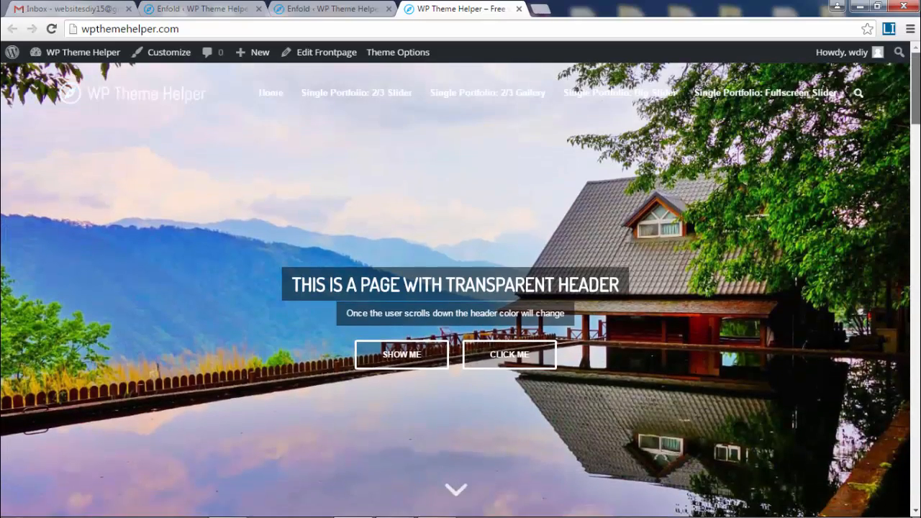
Publish a new page titled About.
{"action": "left_click", "coordinate": [518, 9]}
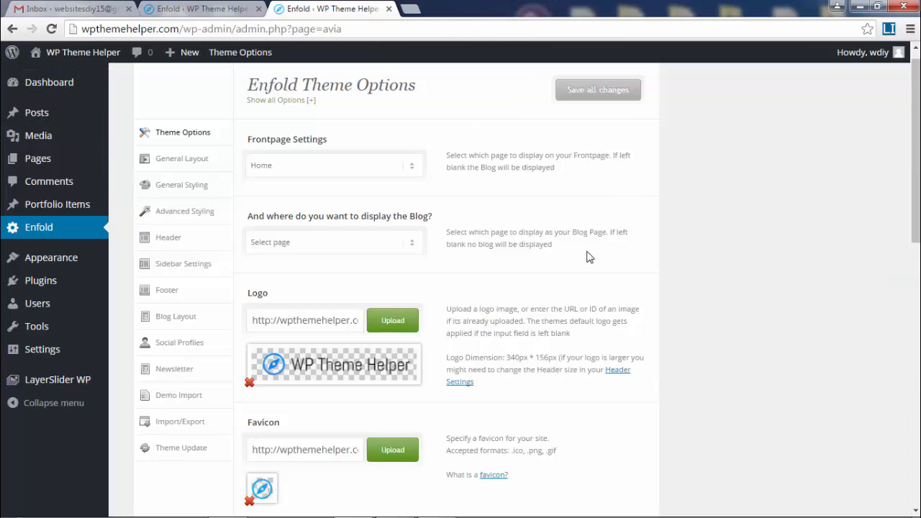
{"action": "mouse_move", "coordinate": [41, 161]}
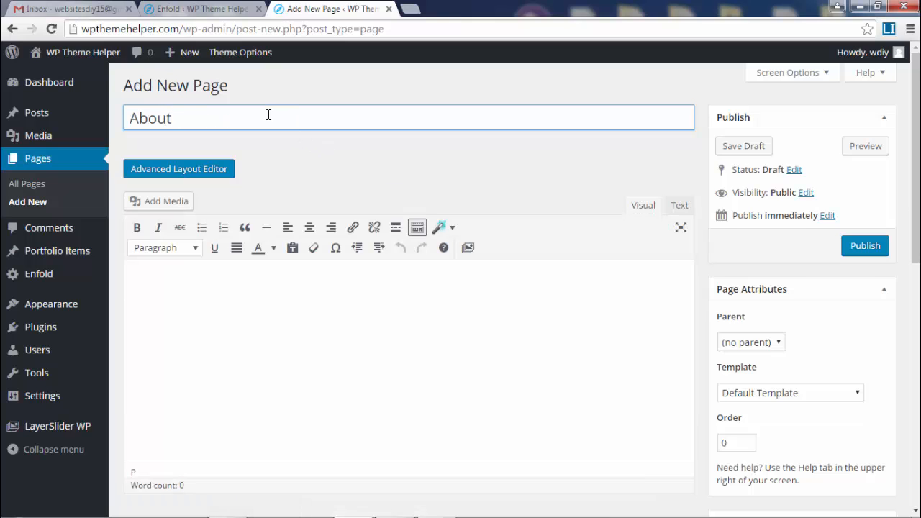
{"action": "left_click", "coordinate": [867, 253]}
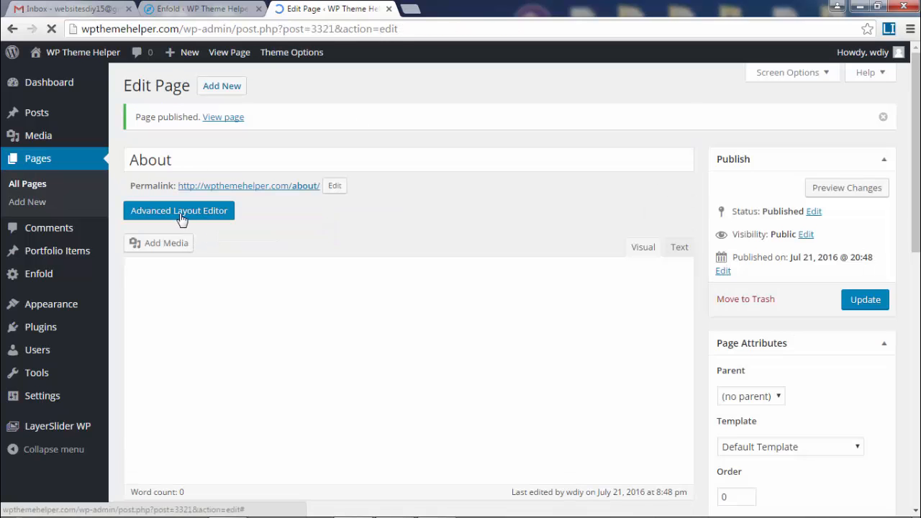
Fill the About page with the About Page layout template in the Advanced Layout Editor and update it.
{"action": "left_click", "coordinate": [178, 213]}
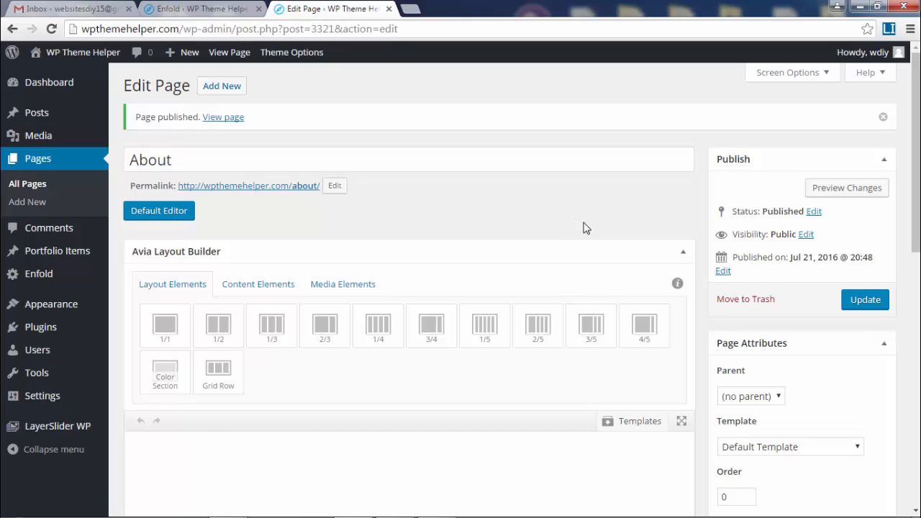
{"action": "scroll", "coordinate": [585, 228], "scroll_direction": "down", "scroll_amount": 3}
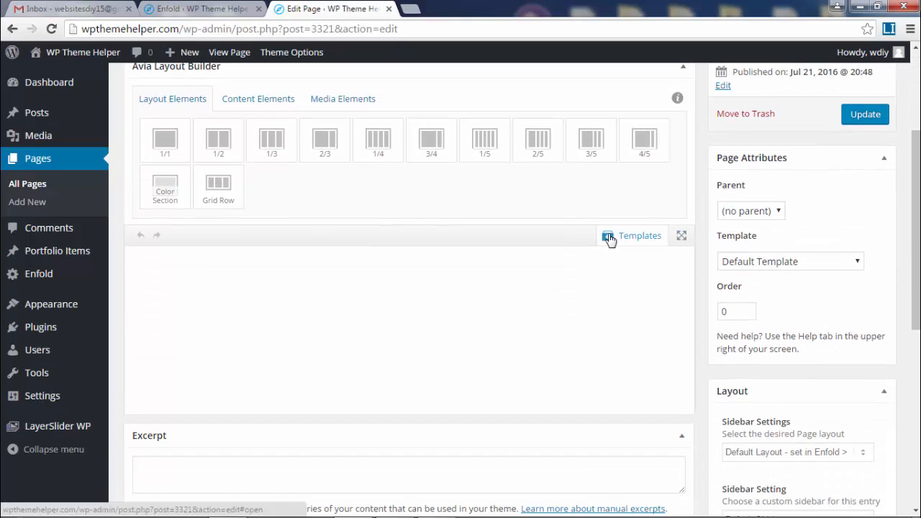
{"action": "left_click", "coordinate": [609, 238]}
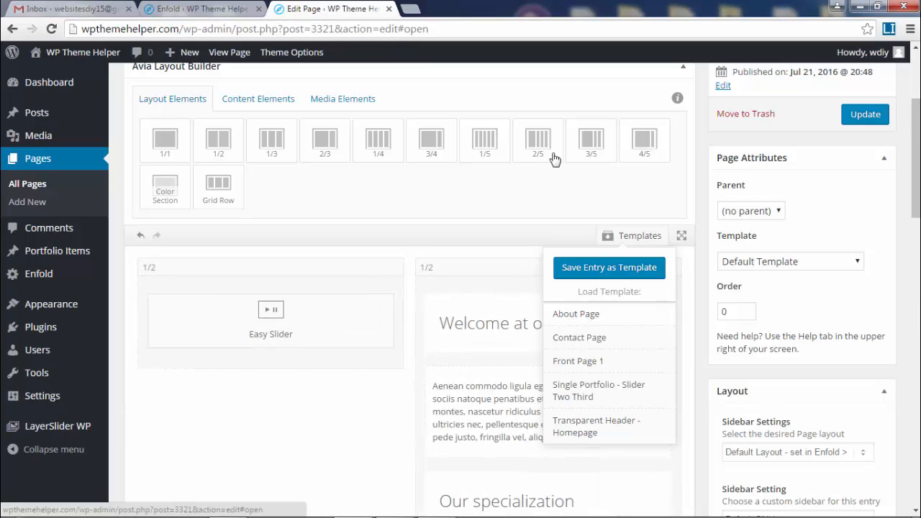
{"action": "left_click", "coordinate": [865, 114]}
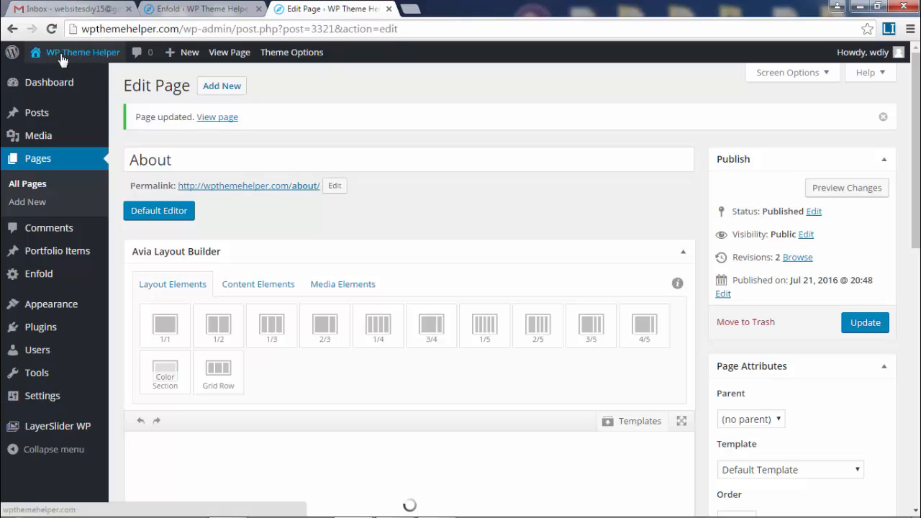
Open the live site in a new tab briefly, then close that tab.
{"action": "right_click", "coordinate": [47, 84]}
{"action": "left_click", "coordinate": [79, 92]}
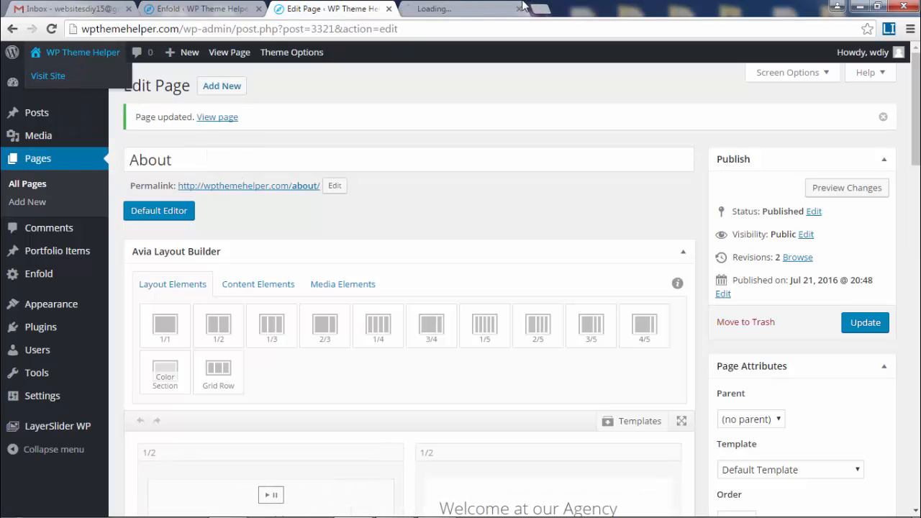
{"action": "left_click", "coordinate": [472, 9]}
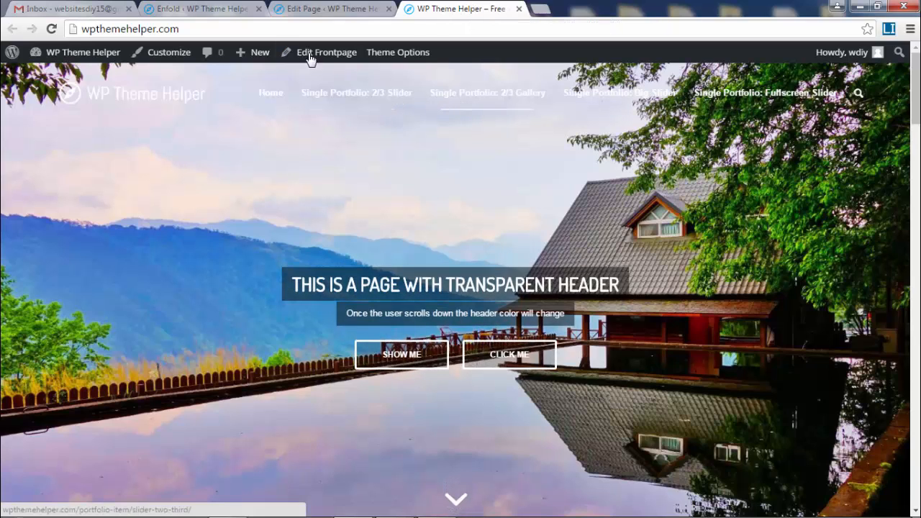
{"action": "left_click", "coordinate": [518, 9]}
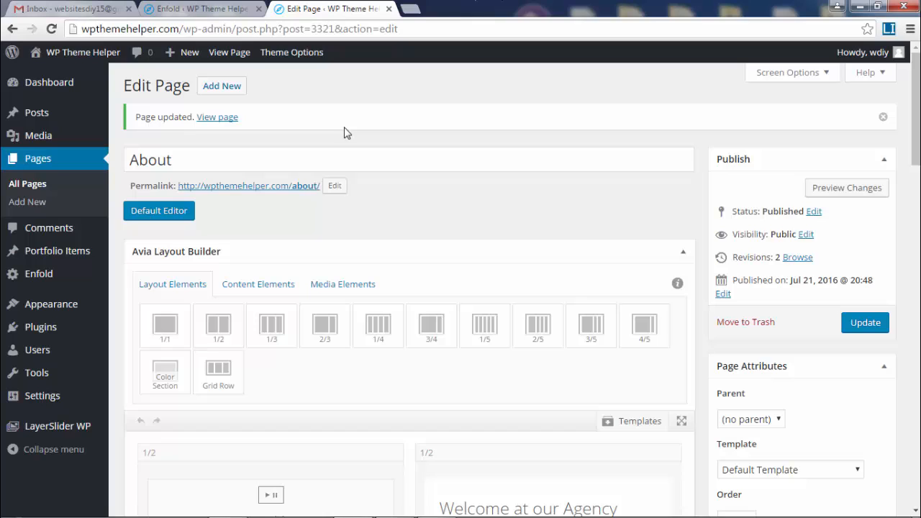
Open the About page permalink in a new tab, look over the template layout, and return to the editor.
{"action": "right_click", "coordinate": [253, 187]}
{"action": "left_click", "coordinate": [525, 195]}
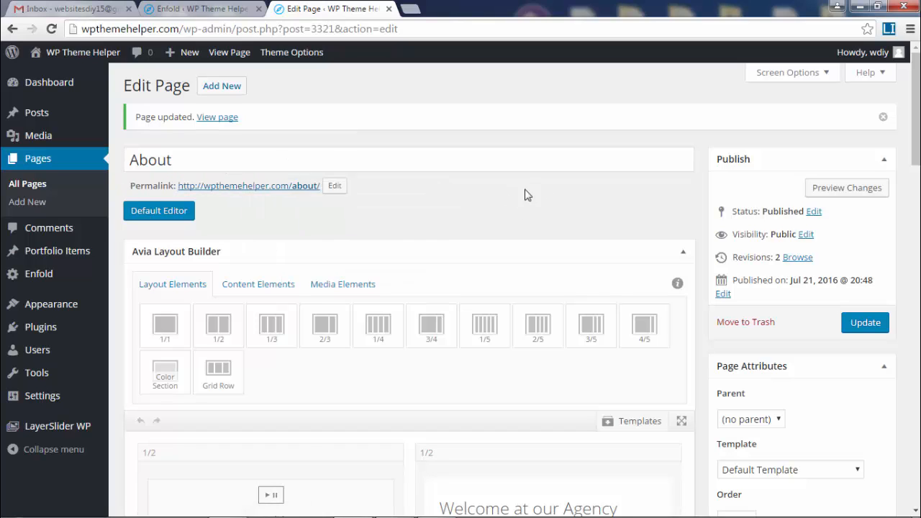
{"action": "right_click", "coordinate": [308, 192]}
{"action": "left_click", "coordinate": [360, 195]}
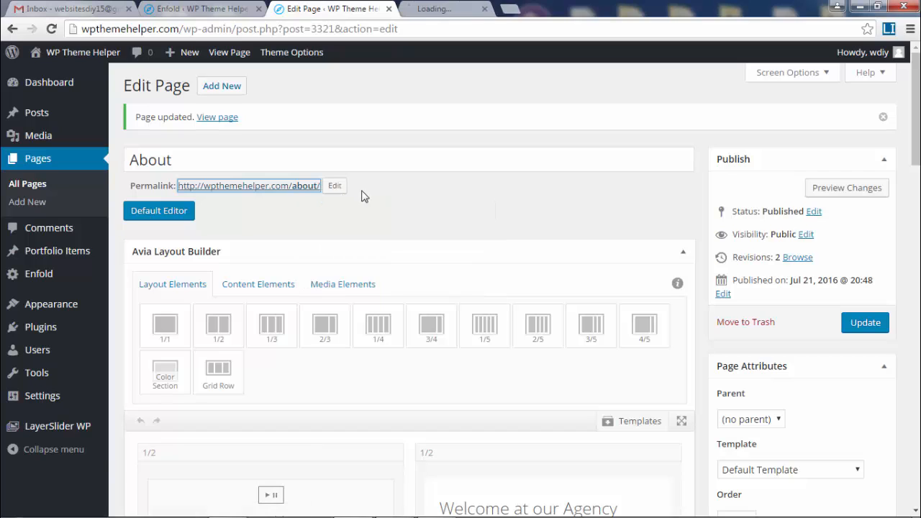
{"action": "left_click", "coordinate": [444, 13]}
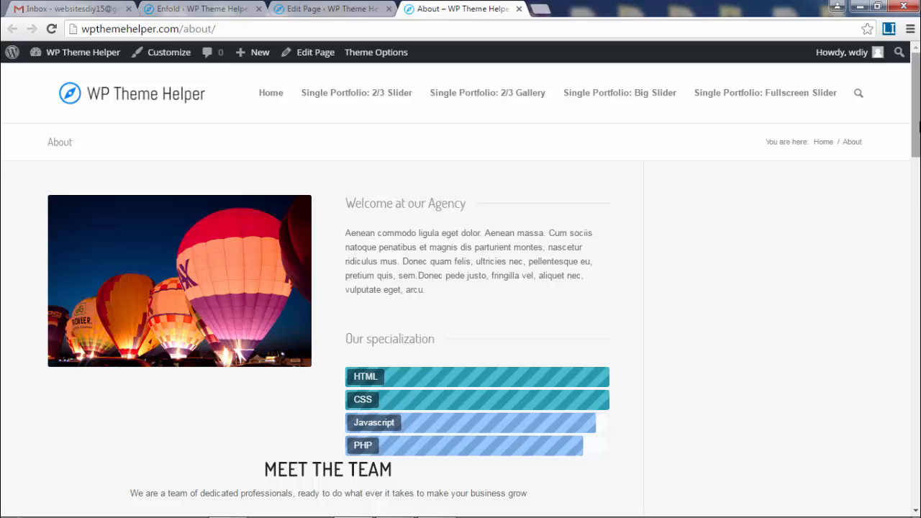
{"action": "left_click_drag", "start_coordinate": [919, 127], "coordinate": [918, 464]}
{"action": "left_click_drag", "start_coordinate": [918, 410], "coordinate": [903, 163]}
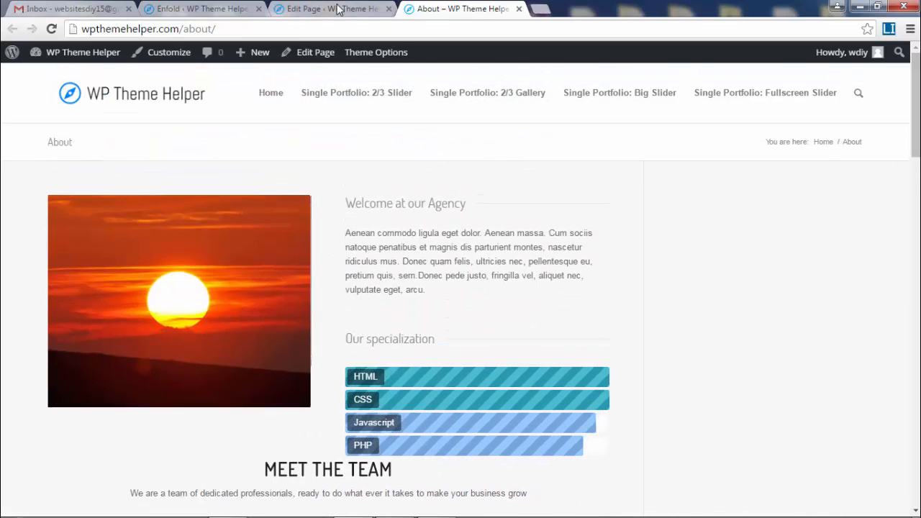
{"action": "left_click", "coordinate": [336, 8]}
{"action": "left_click_drag", "start_coordinate": [916, 108], "coordinate": [916, 229]}
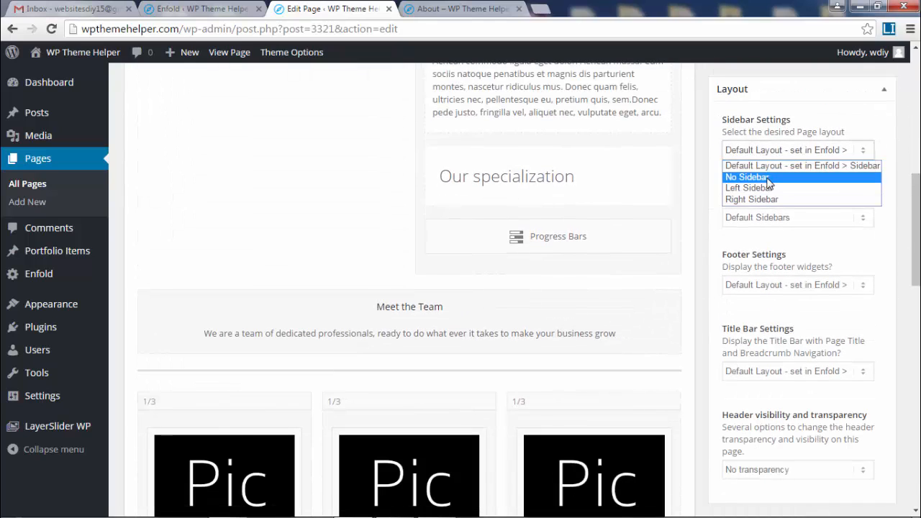
Set the About page's Sidebar Settings to No Sidebar.
{"action": "left_click", "coordinate": [748, 177]}
{"action": "scroll", "coordinate": [768, 185], "scroll_direction": "up", "scroll_amount": 6}
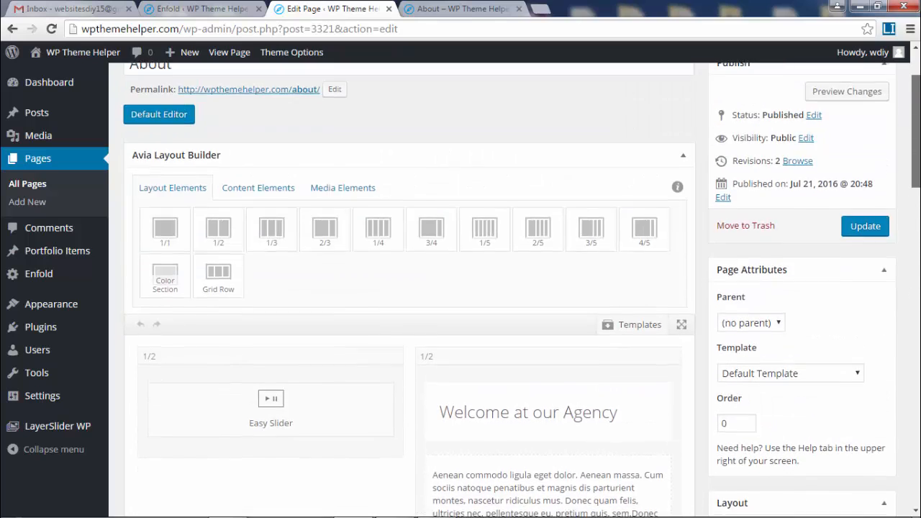
{"action": "scroll", "coordinate": [863, 260], "scroll_direction": "up", "scroll_amount": 1}
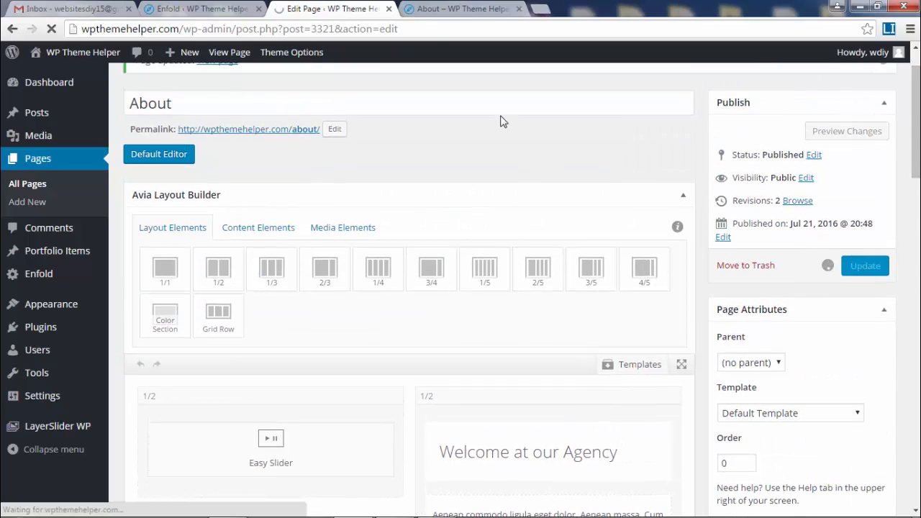
Check the full-width live About page, scrolling through the slider, skill bars and team grid.
{"action": "left_click", "coordinate": [459, 9]}
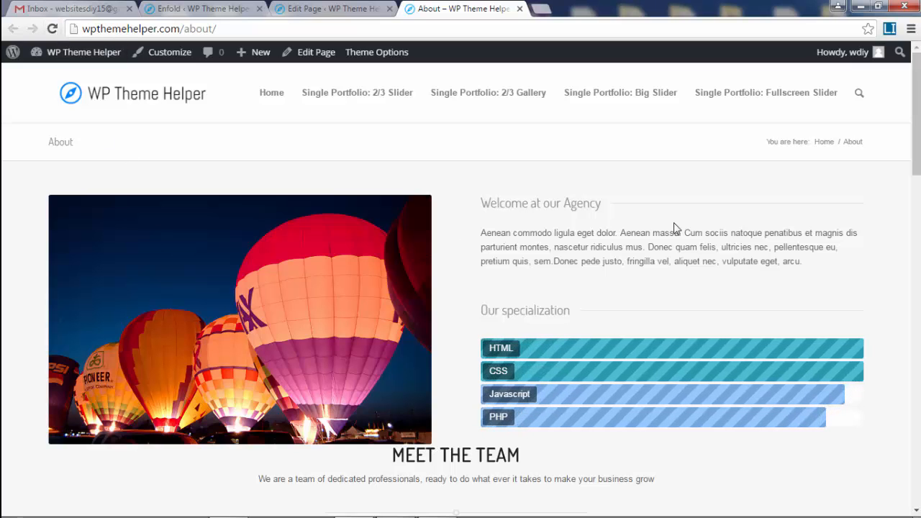
{"action": "scroll", "coordinate": [672, 227], "scroll_direction": "down", "scroll_amount": 2}
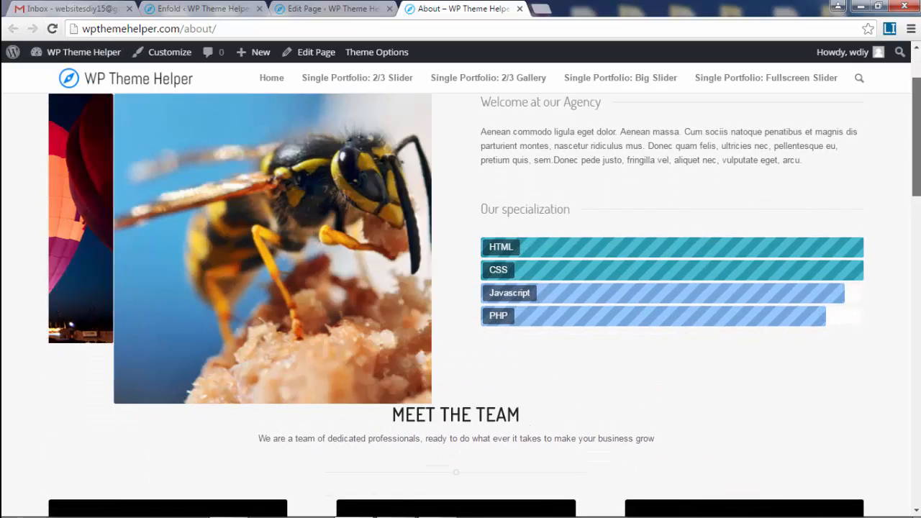
{"action": "scroll", "coordinate": [918, 440], "scroll_direction": "down", "scroll_amount": 10}
{"action": "scroll", "coordinate": [917, 441], "scroll_direction": "down", "scroll_amount": 3}
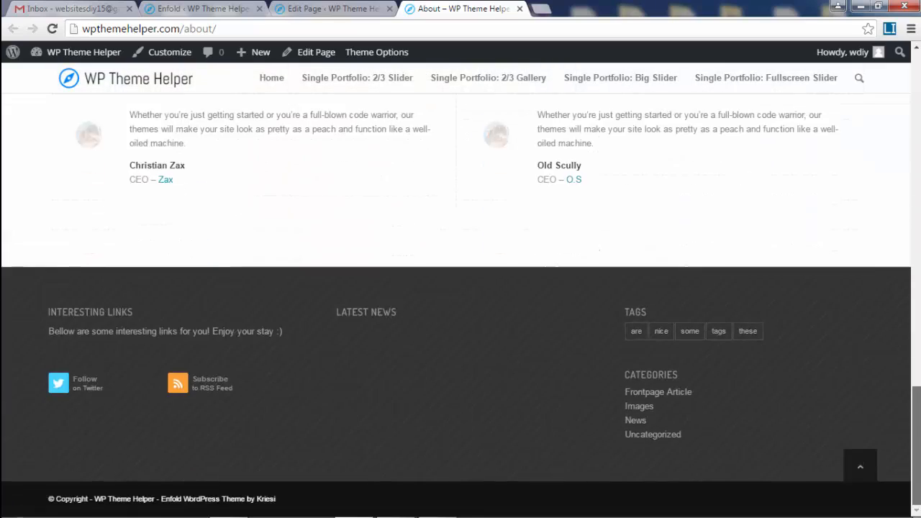
{"action": "scroll", "coordinate": [917, 440], "scroll_direction": "up", "scroll_amount": 10}
{"action": "scroll", "coordinate": [558, 390], "scroll_direction": "up", "scroll_amount": 5}
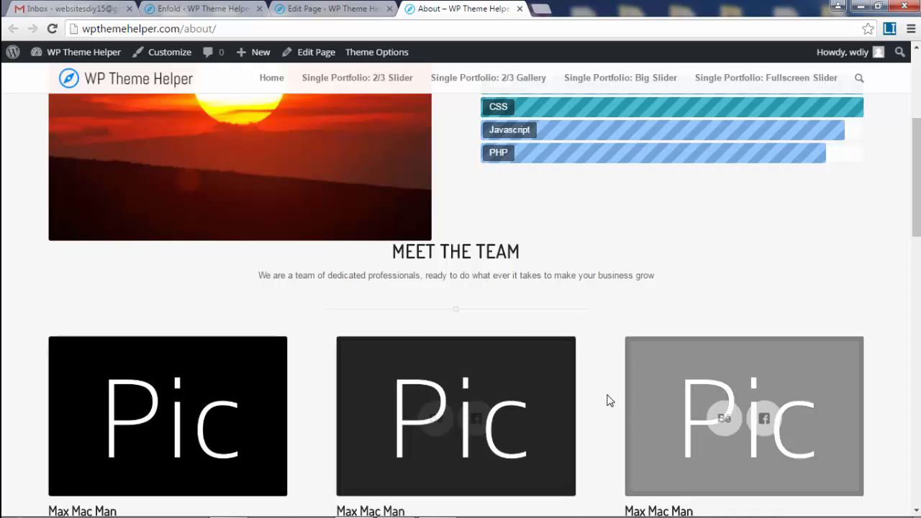
{"action": "scroll", "coordinate": [609, 399], "scroll_direction": "up", "scroll_amount": 1}
{"action": "left_click_drag", "start_coordinate": [392, 277], "coordinate": [675, 306]}
{"action": "left_click", "coordinate": [675, 307]}
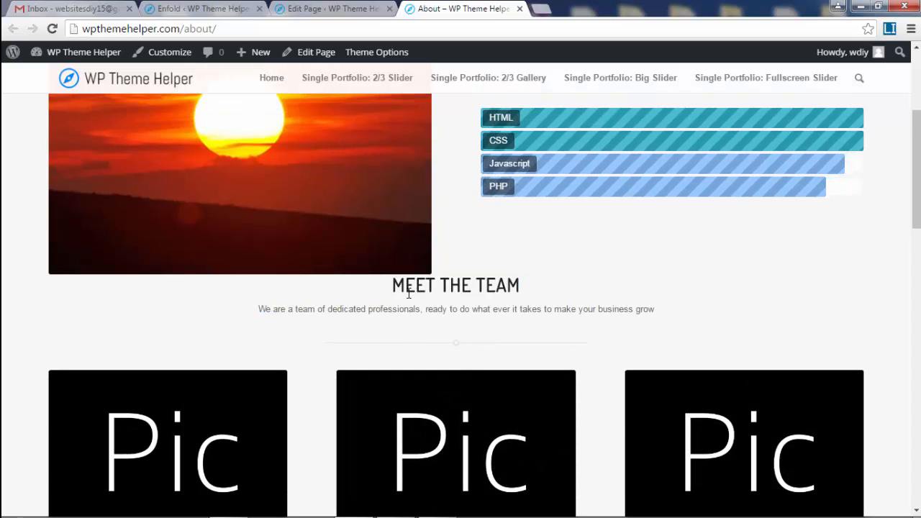
Add a Separator element to the layout between the columns and Meet the Team.
{"action": "left_click", "coordinate": [337, 8]}
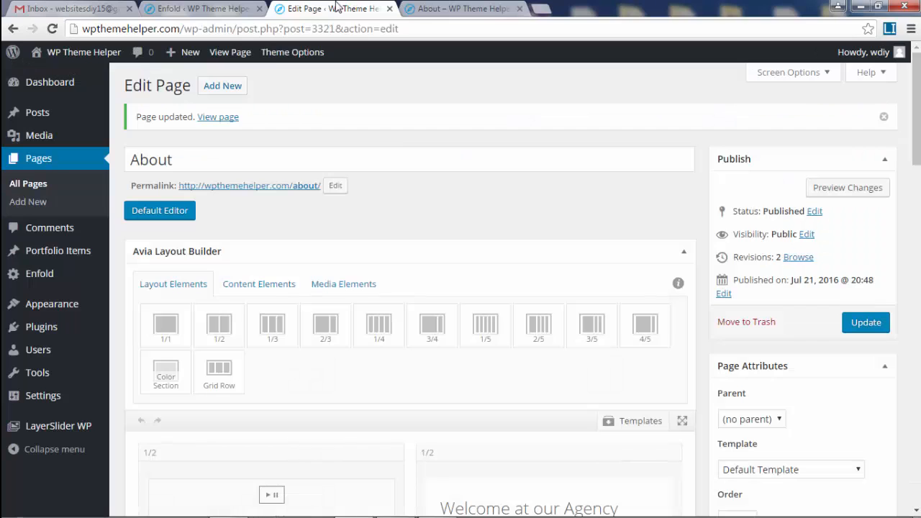
{"action": "scroll", "coordinate": [544, 300], "scroll_direction": "down", "scroll_amount": 7}
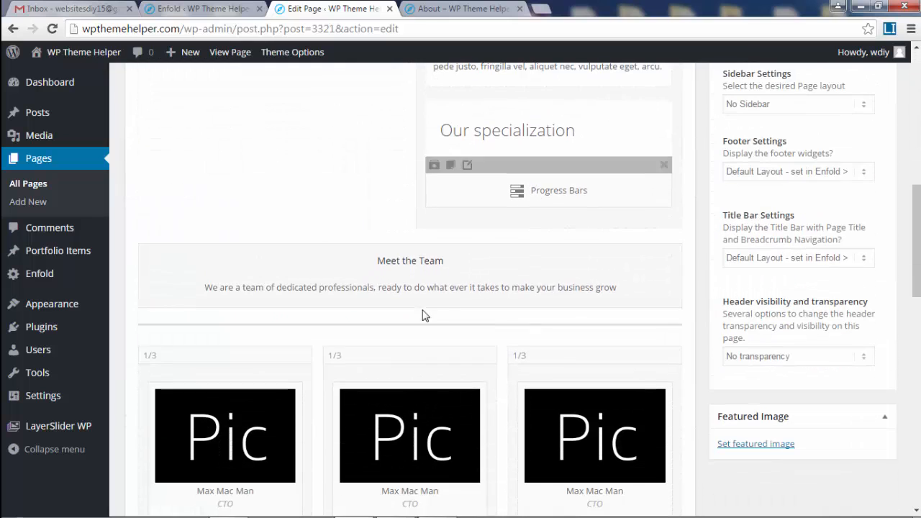
{"action": "scroll", "coordinate": [427, 277], "scroll_direction": "up", "scroll_amount": 8}
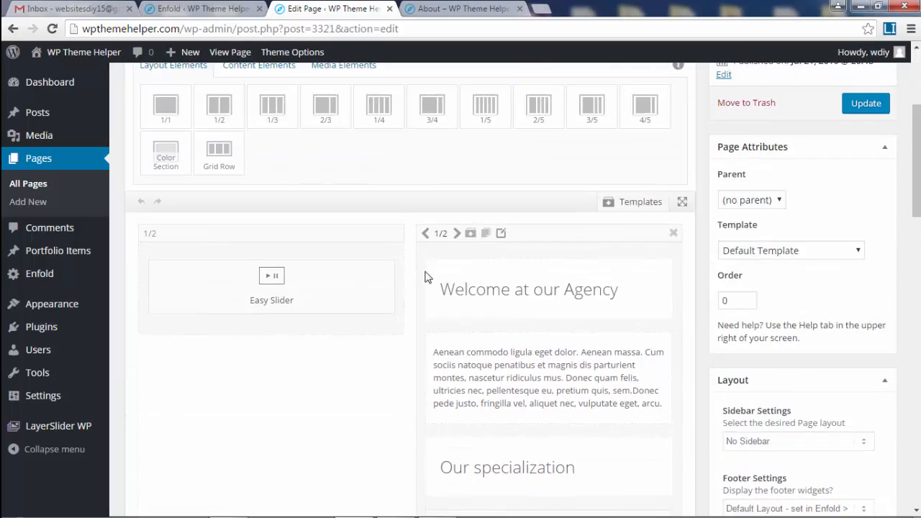
{"action": "left_click", "coordinate": [251, 186]}
{"action": "scroll", "coordinate": [315, 273], "scroll_direction": "down", "scroll_amount": 2}
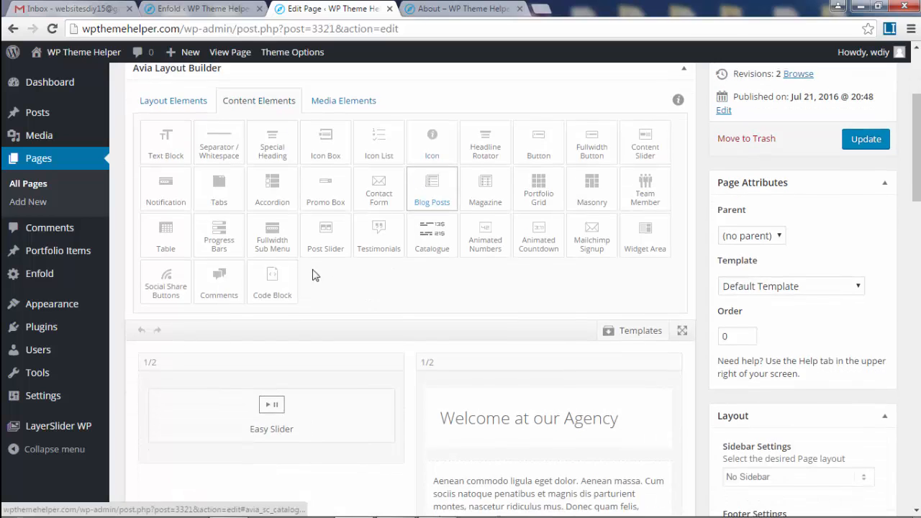
{"action": "left_click_drag", "start_coordinate": [215, 139], "coordinate": [412, 234]}
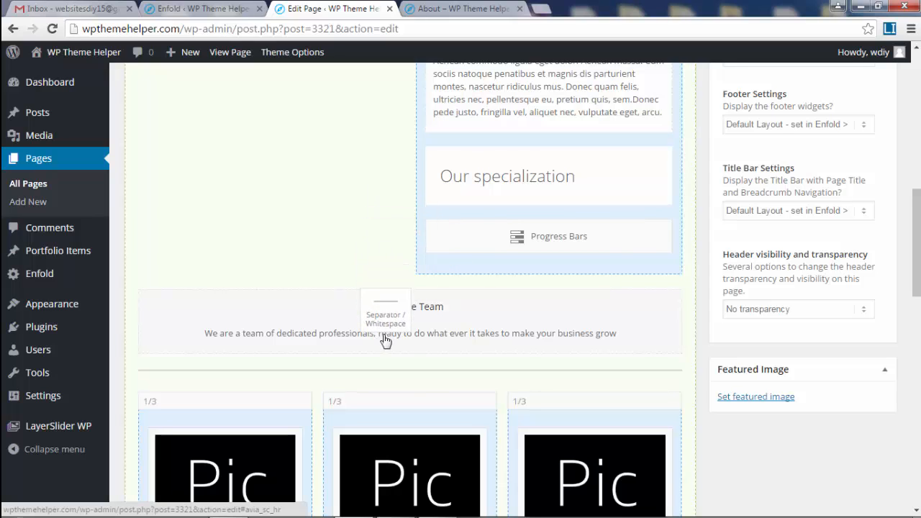
{"action": "left_click_drag", "start_coordinate": [374, 279], "coordinate": [374, 279]}
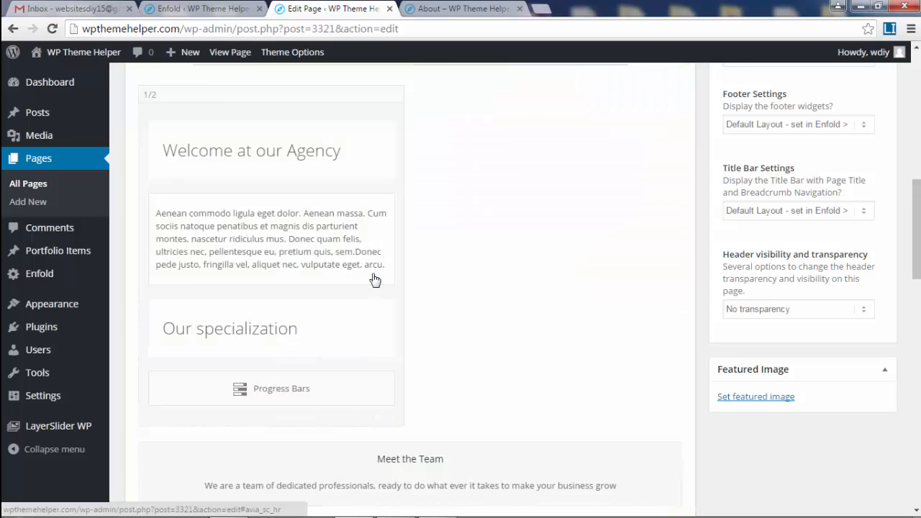
{"action": "scroll", "coordinate": [578, 271], "scroll_direction": "down", "scroll_amount": 5}
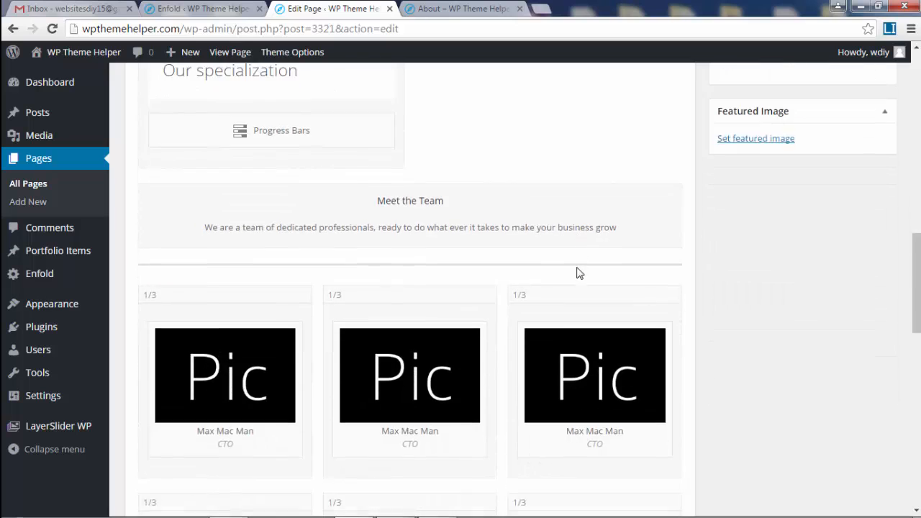
{"action": "scroll", "coordinate": [568, 287], "scroll_direction": "up", "scroll_amount": 3}
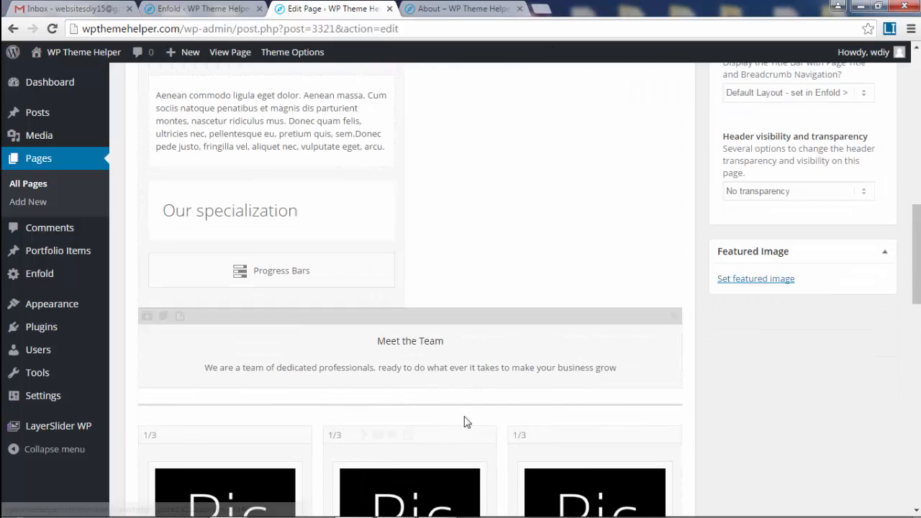
{"action": "left_click_drag", "start_coordinate": [416, 374], "coordinate": [421, 320]}
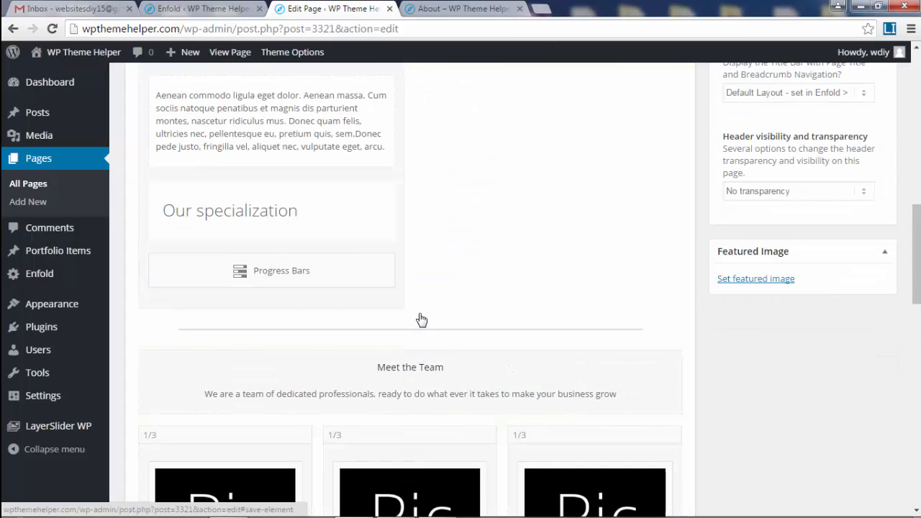
{"action": "scroll", "coordinate": [443, 302], "scroll_direction": "up", "scroll_amount": 3}
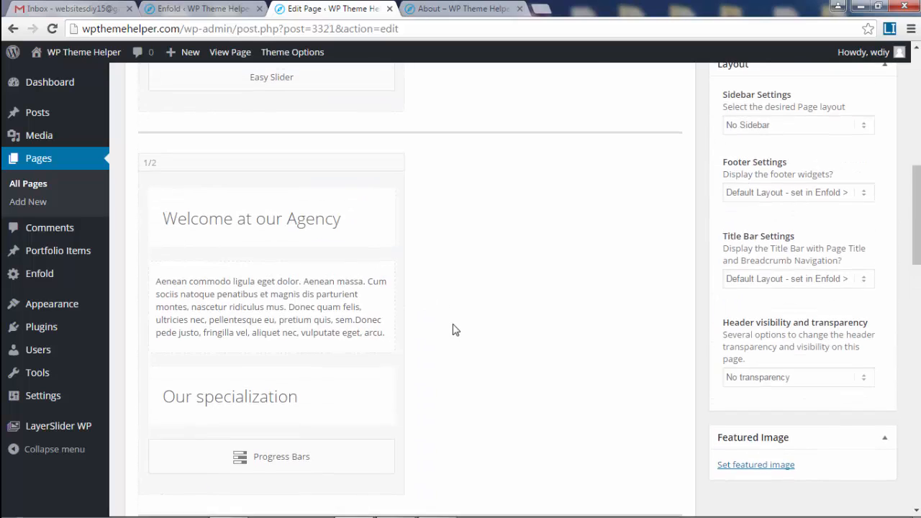
{"action": "scroll", "coordinate": [452, 329], "scroll_direction": "up", "scroll_amount": 2}
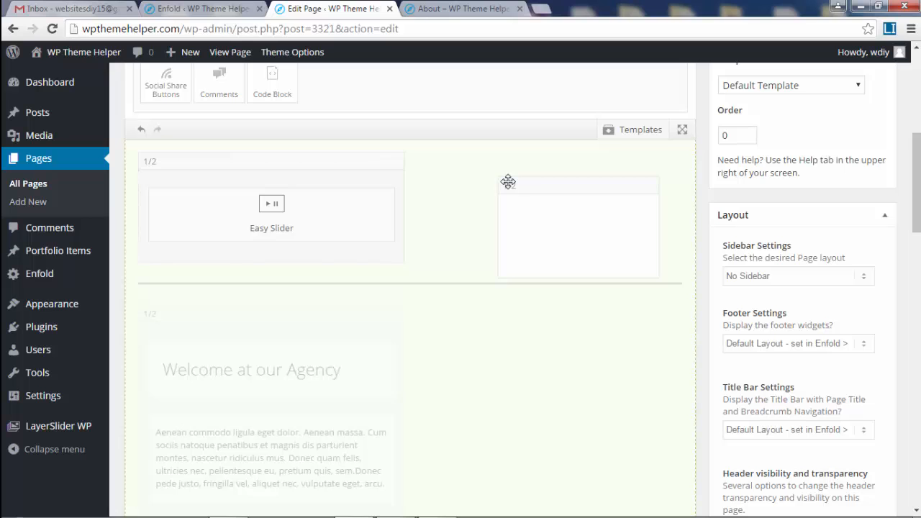
Move the Welcome at our Agency column beside Easy Slider and reposition the middle team member.
{"action": "left_click_drag", "start_coordinate": [507, 182], "coordinate": [508, 181]}
{"action": "scroll", "coordinate": [496, 249], "scroll_direction": "down", "scroll_amount": 5}
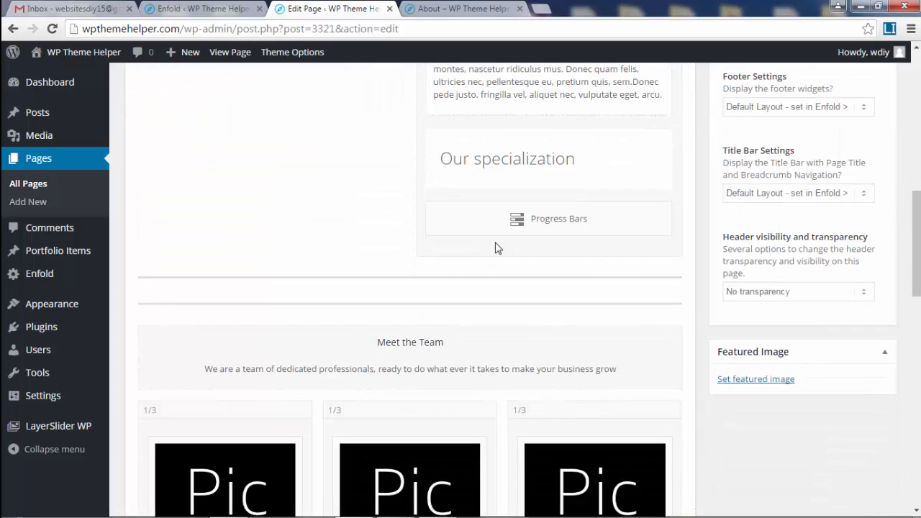
{"action": "scroll", "coordinate": [495, 249], "scroll_direction": "down", "scroll_amount": 2}
{"action": "left_click_drag", "start_coordinate": [417, 429], "coordinate": [592, 249]}
{"action": "scroll", "coordinate": [592, 249], "scroll_direction": "up", "scroll_amount": 2}
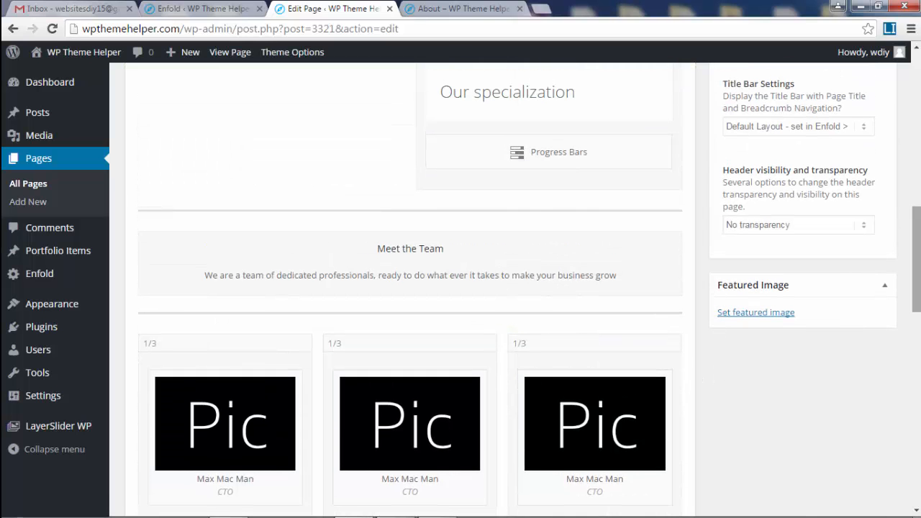
{"action": "scroll", "coordinate": [410, 288], "scroll_direction": "down", "scroll_amount": 7}
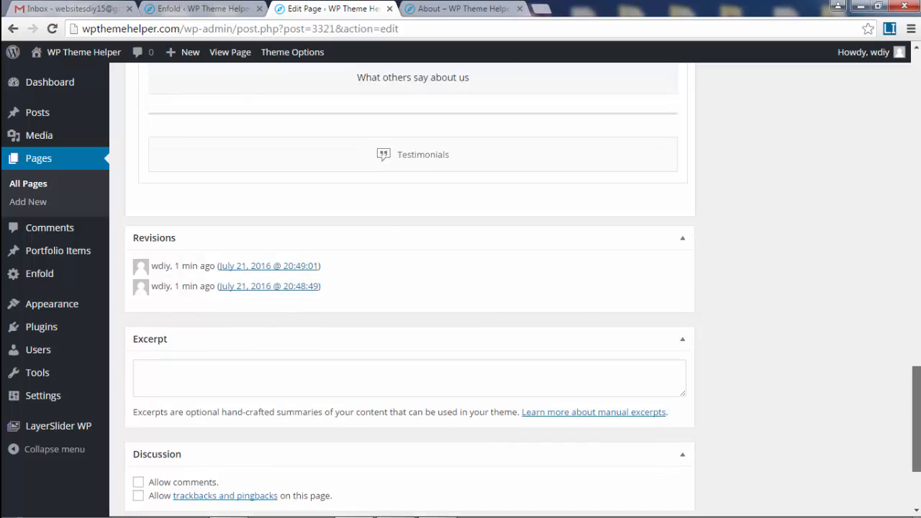
{"action": "scroll", "coordinate": [504, 294], "scroll_direction": "up", "scroll_amount": 6}
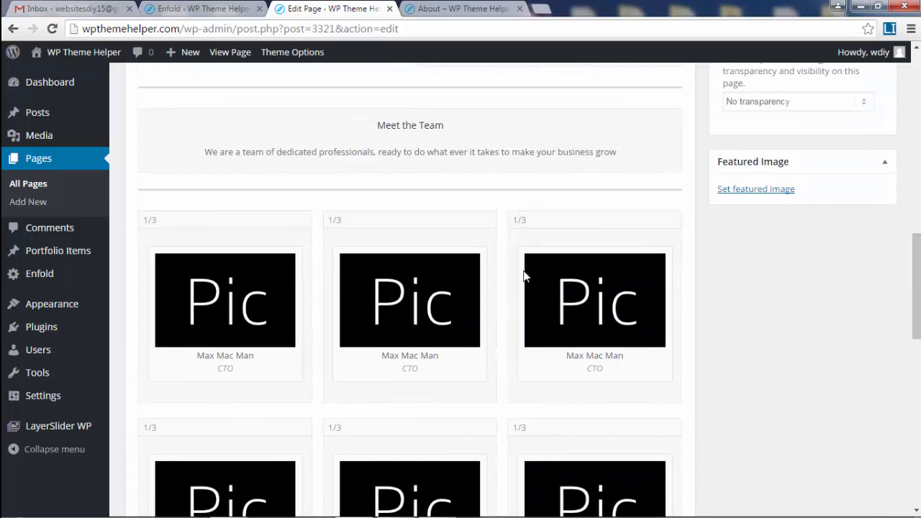
{"action": "scroll", "coordinate": [410, 288], "scroll_direction": "down", "scroll_amount": 6}
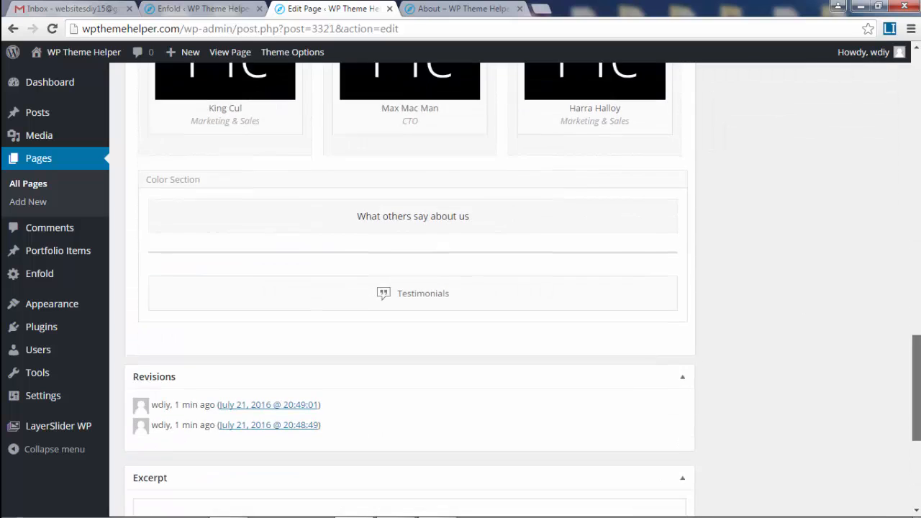
{"action": "scroll", "coordinate": [410, 288], "scroll_direction": "up", "scroll_amount": 3}
{"action": "scroll", "coordinate": [918, 261], "scroll_direction": "up", "scroll_amount": 5}
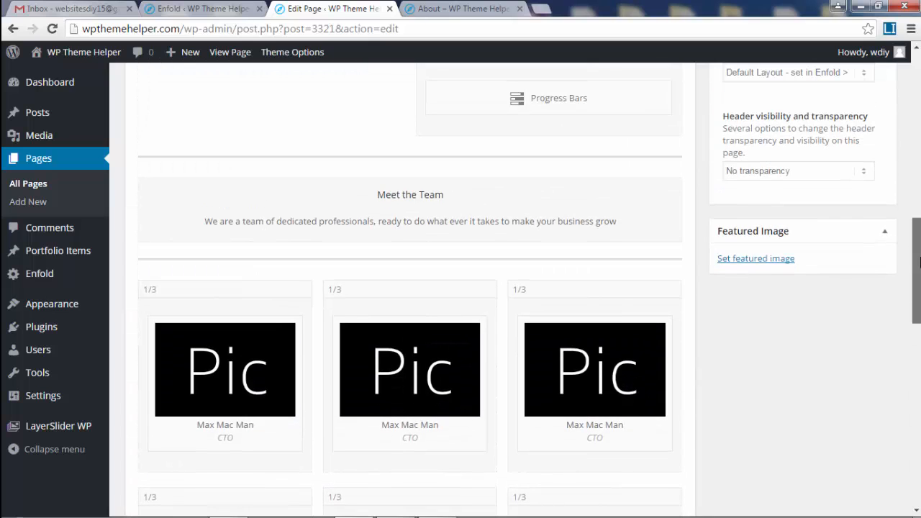
{"action": "scroll", "coordinate": [919, 273], "scroll_direction": "up", "scroll_amount": 3}
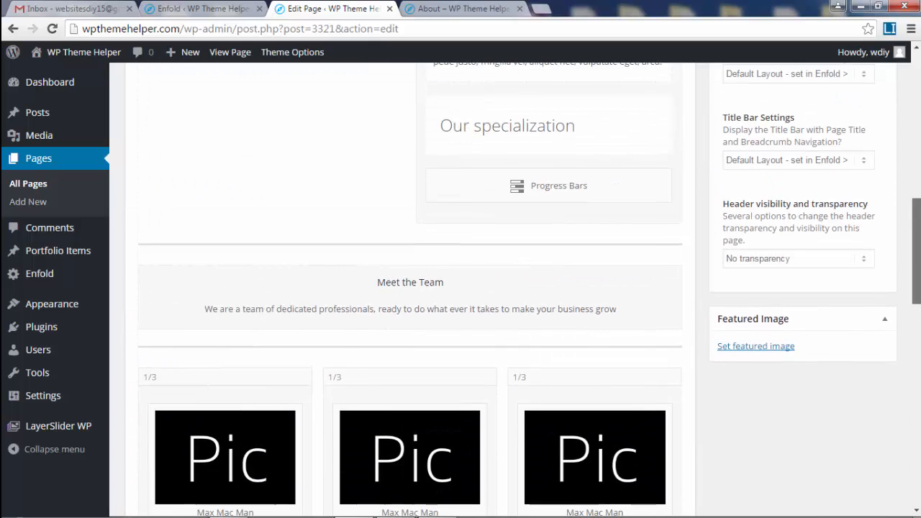
{"action": "mouse_move", "coordinate": [345, 284]}
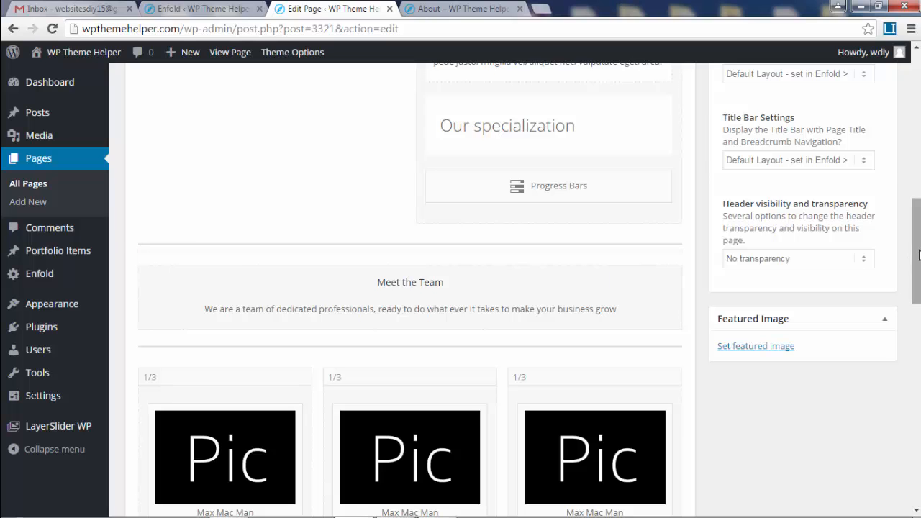
{"action": "mouse_move", "coordinate": [916, 249]}
{"action": "left_mouse_down"}
{"action": "mouse_move", "coordinate": [916, 126]}
{"action": "mouse_move", "coordinate": [916, 260]}
{"action": "left_mouse_up"}
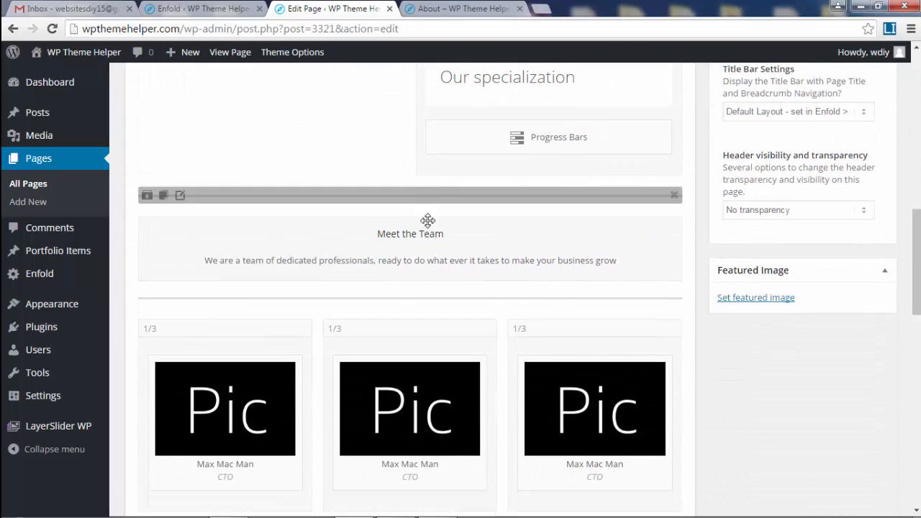
Place the separator directly above Meet the Team and update the About page.
{"action": "left_click_drag", "start_coordinate": [428, 214], "coordinate": [405, 320]}
{"action": "left_click_drag", "start_coordinate": [413, 241], "coordinate": [246, 296]}
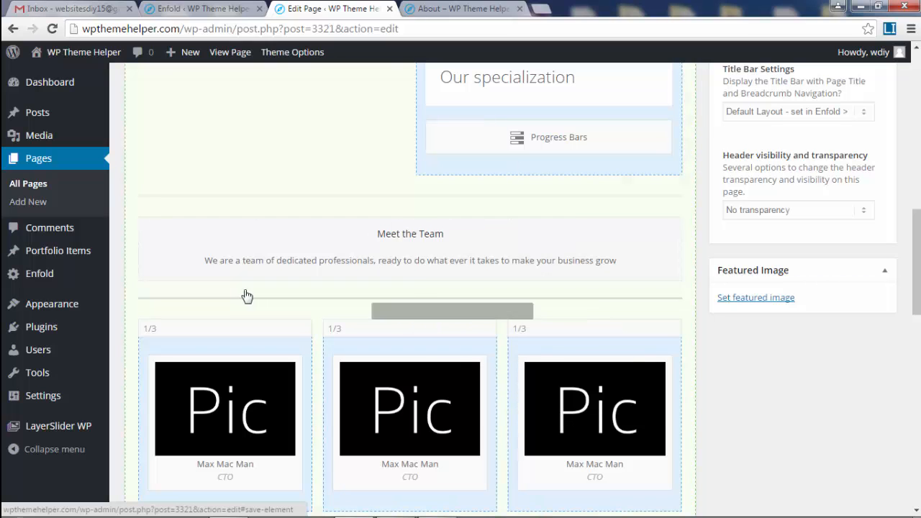
{"action": "left_click_drag", "start_coordinate": [383, 201], "coordinate": [385, 197]}
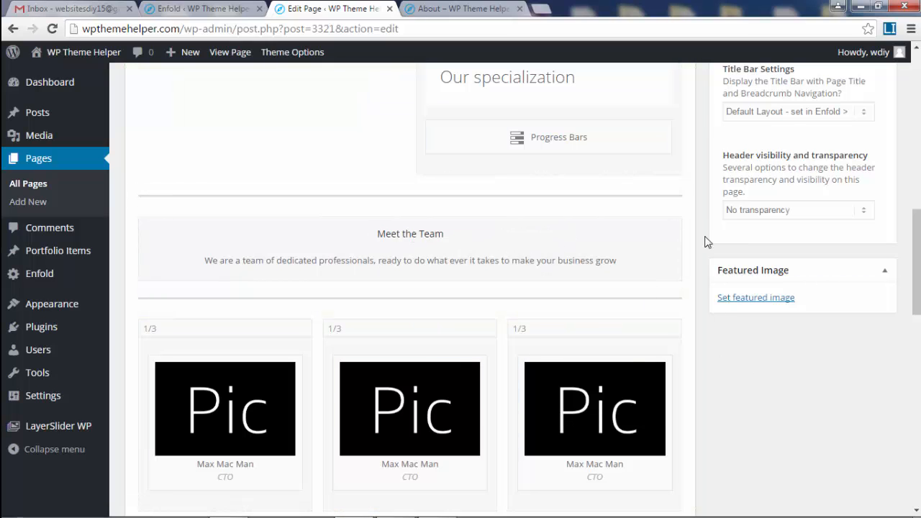
{"action": "scroll", "coordinate": [660, 303], "scroll_direction": "up", "scroll_amount": 7}
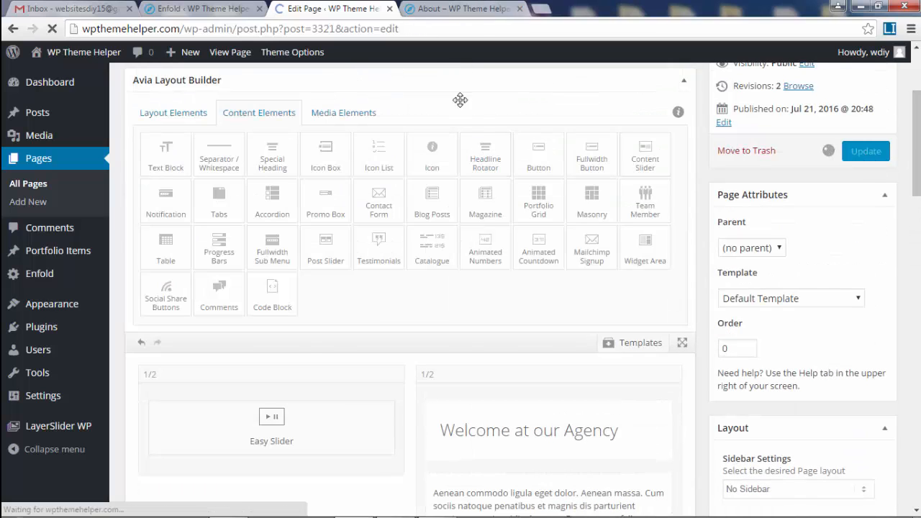
{"action": "left_click", "coordinate": [464, 9]}
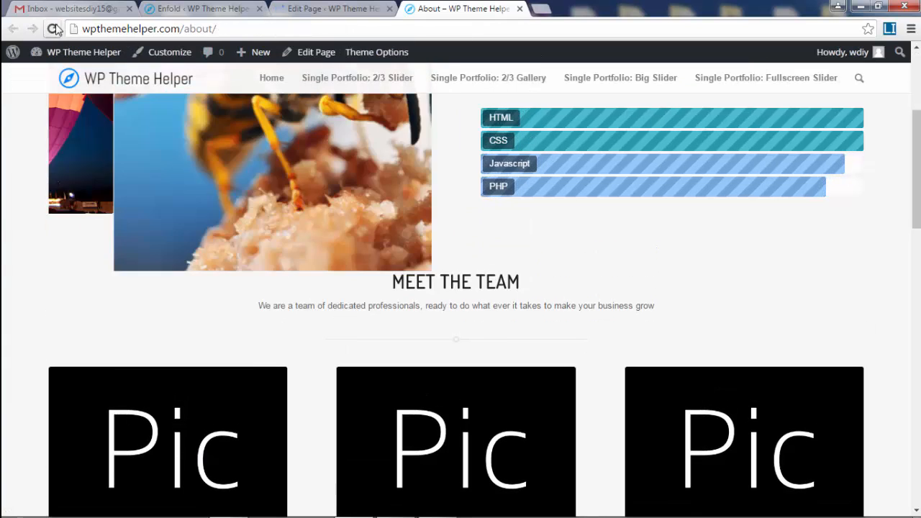
Reload the live About page to check the separator, then return to the editor.
{"action": "left_click", "coordinate": [55, 29]}
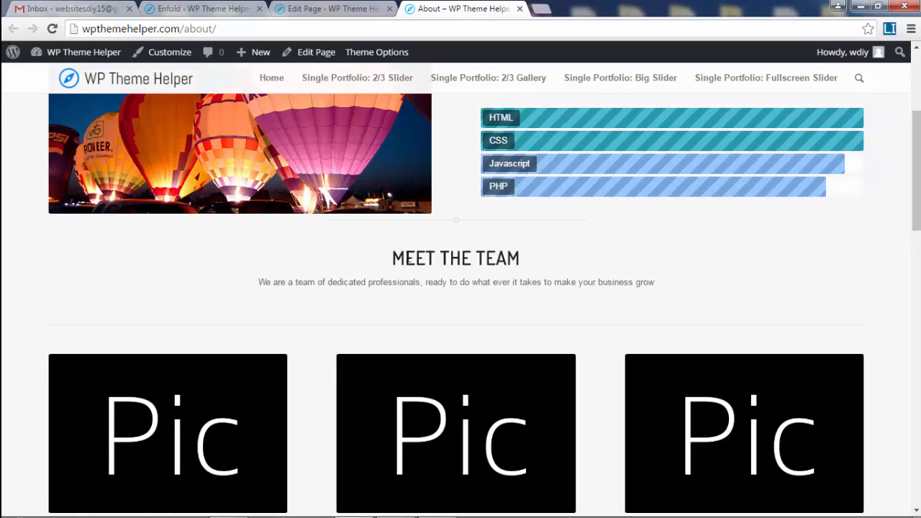
{"action": "left_click_drag", "start_coordinate": [392, 259], "coordinate": [580, 282]}
{"action": "left_click", "coordinate": [580, 282]}
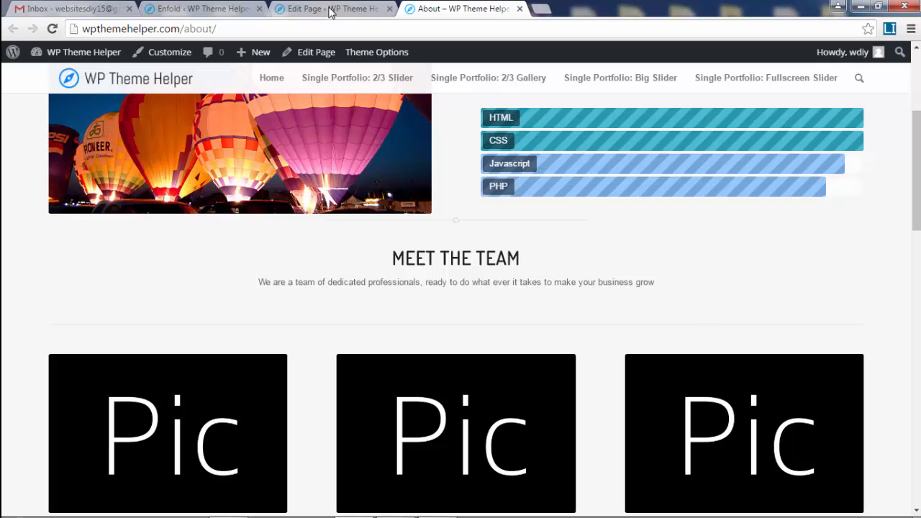
{"action": "left_click", "coordinate": [331, 9]}
{"action": "scroll", "coordinate": [419, 227], "scroll_direction": "down", "scroll_amount": 3}
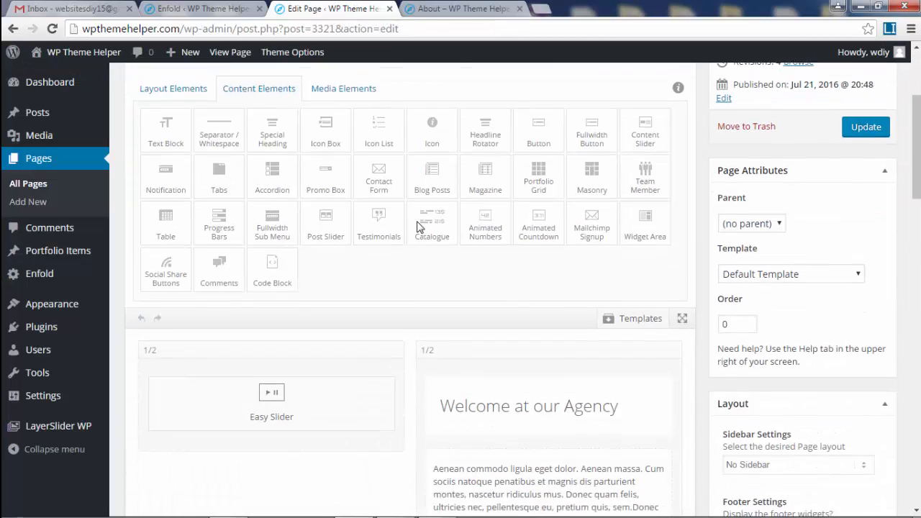
{"action": "scroll", "coordinate": [420, 227], "scroll_direction": "down", "scroll_amount": 7}
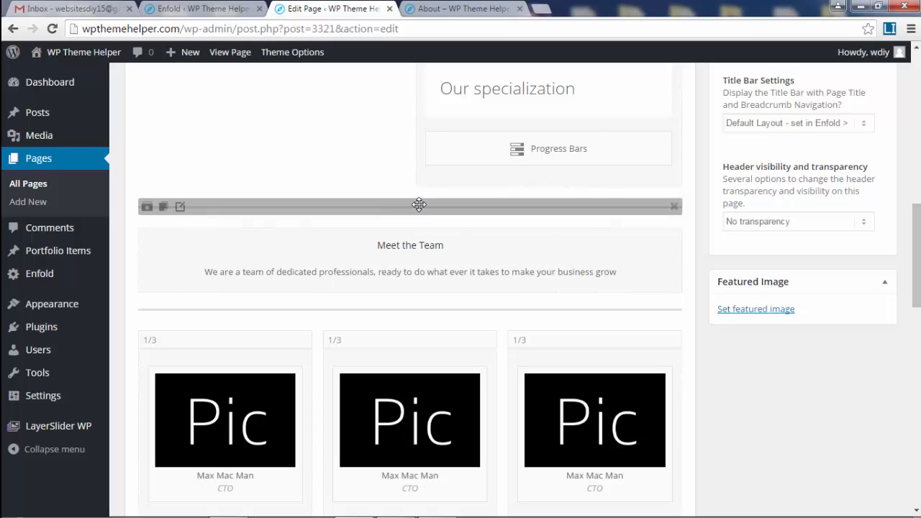
Set the separator's Top Margin to 50px and save the element.
{"action": "left_click", "coordinate": [181, 207]}
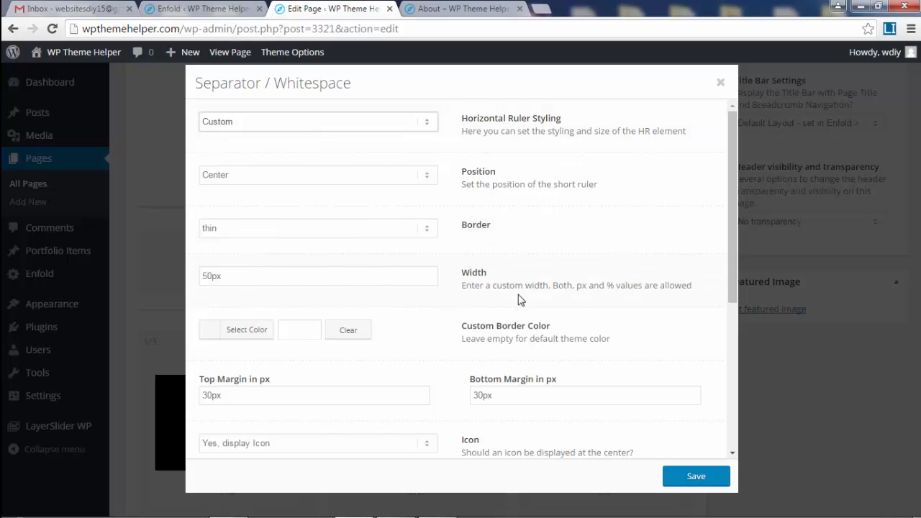
{"action": "scroll", "coordinate": [520, 274], "scroll_direction": "down", "scroll_amount": 3}
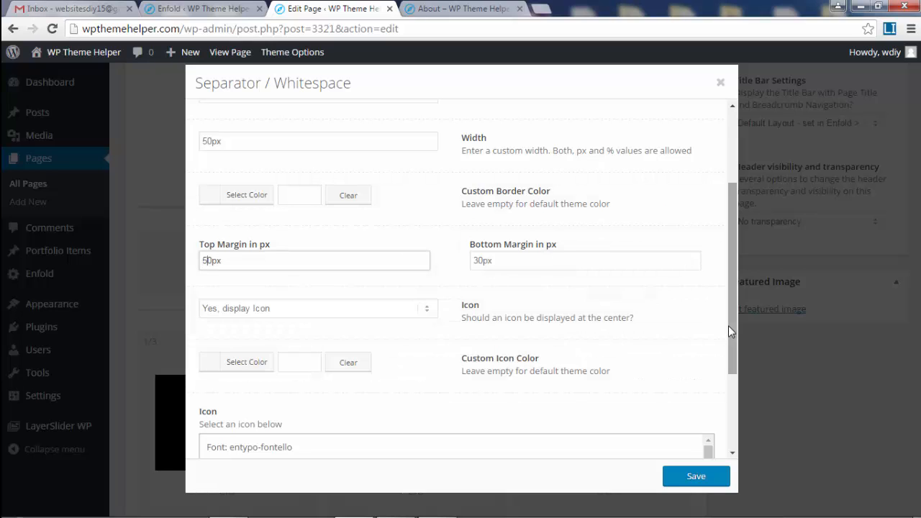
{"action": "scroll", "coordinate": [728, 331], "scroll_direction": "up", "scroll_amount": 3}
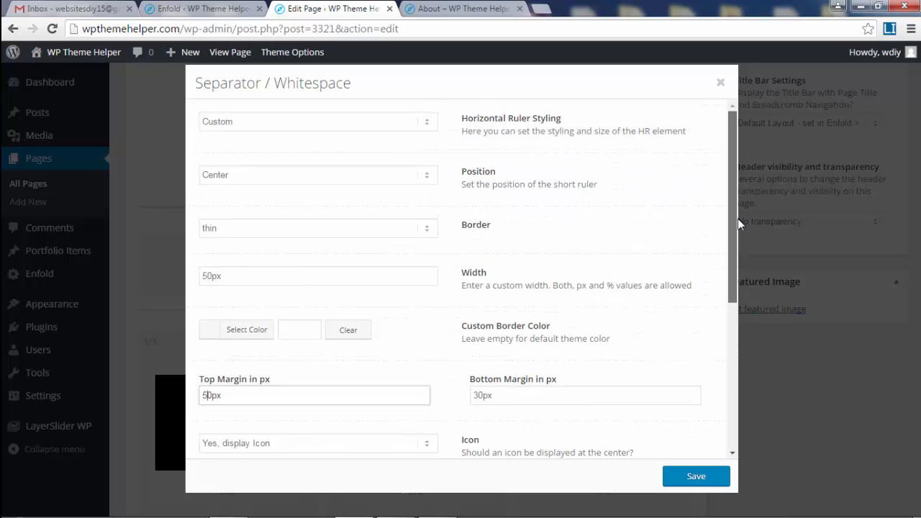
{"action": "left_click", "coordinate": [695, 477]}
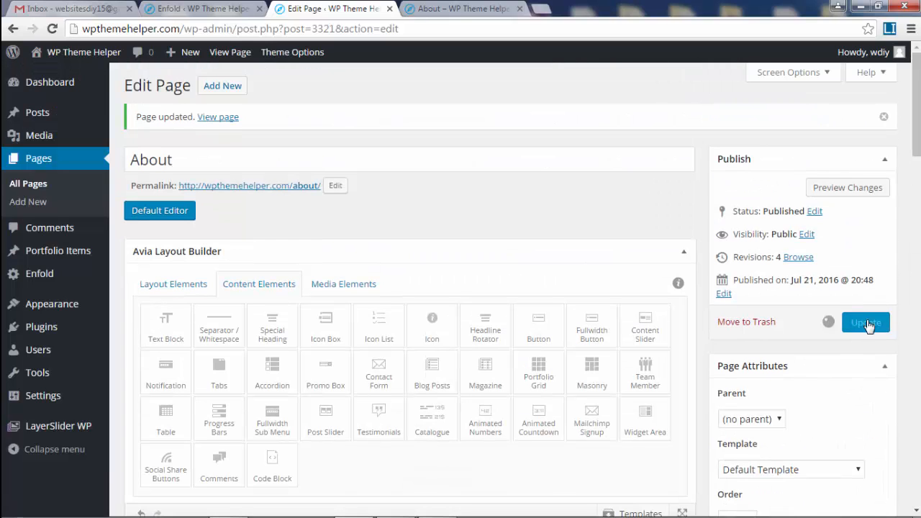
Reload the live About page to check the divider above Meet the Team, then return to the editor.
{"action": "left_click", "coordinate": [446, 12]}
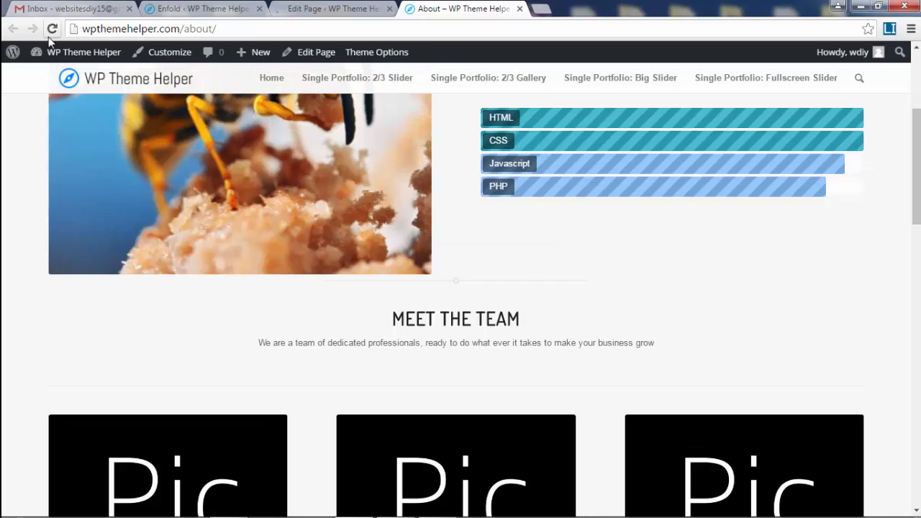
{"action": "left_click", "coordinate": [52, 29]}
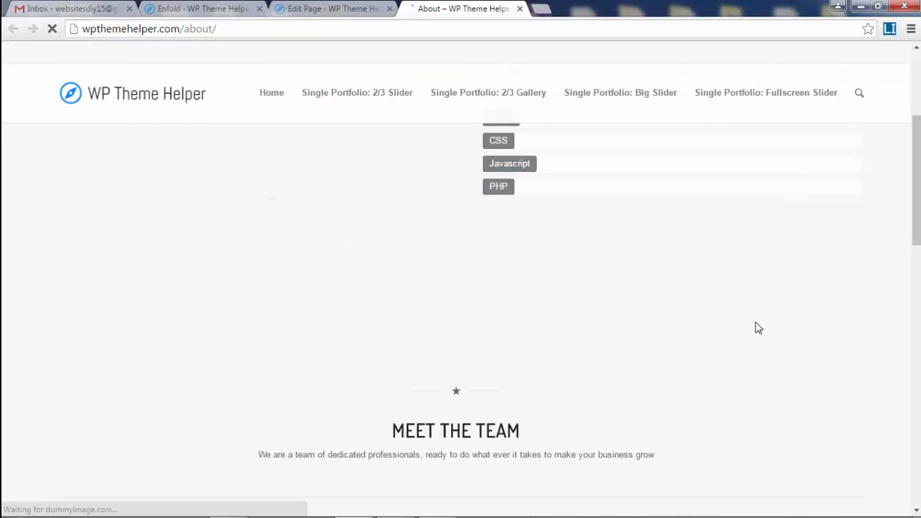
{"action": "left_click_drag", "start_coordinate": [389, 291], "coordinate": [690, 321]}
{"action": "left_click", "coordinate": [489, 263]}
{"action": "scroll", "coordinate": [461, 287], "scroll_direction": "down", "scroll_amount": 15}
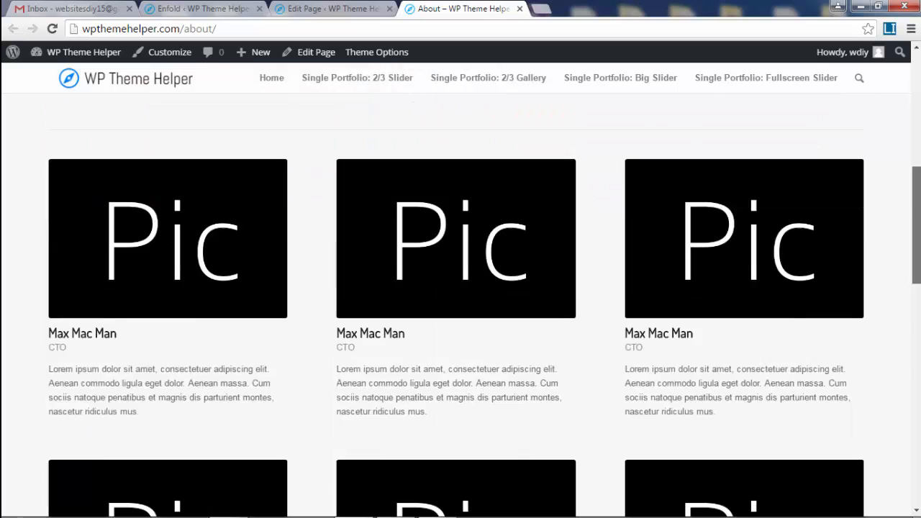
{"action": "scroll", "coordinate": [460, 287], "scroll_direction": "up", "scroll_amount": 10}
{"action": "scroll", "coordinate": [808, 211], "scroll_direction": "up", "scroll_amount": 5}
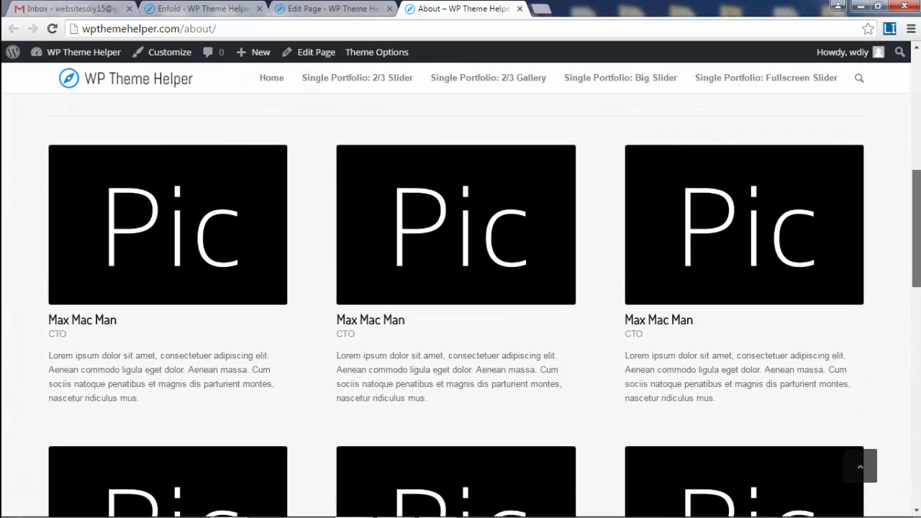
{"action": "left_click", "coordinate": [360, 8]}
Delete all the Team Member columns, including King Cul, Max Mac Man and Harra Halloy.
{"action": "scroll", "coordinate": [639, 260], "scroll_direction": "down", "scroll_amount": 5}
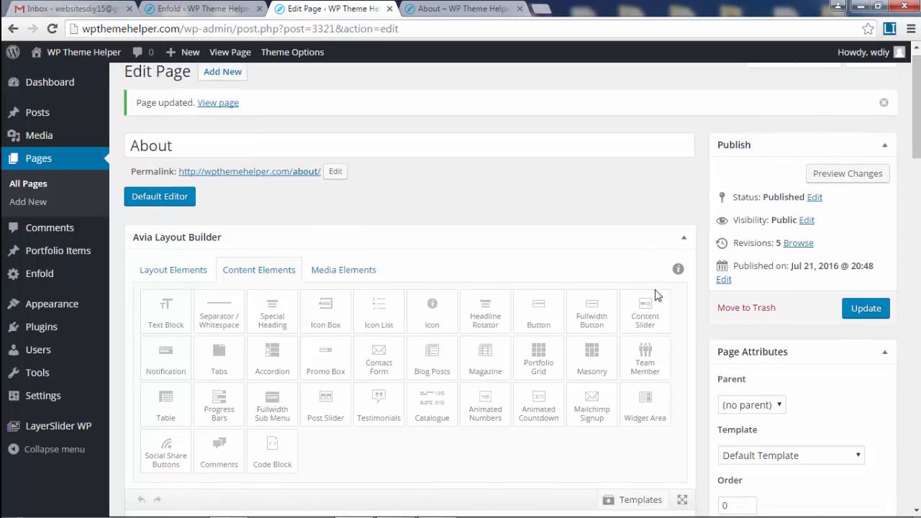
{"action": "scroll", "coordinate": [633, 326], "scroll_direction": "up", "scroll_amount": 1}
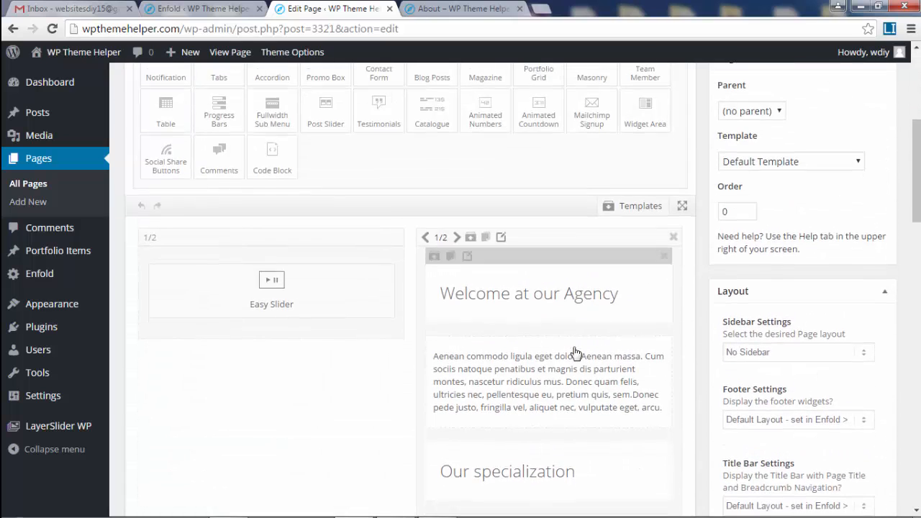
{"action": "scroll", "coordinate": [568, 302], "scroll_direction": "down", "scroll_amount": 6}
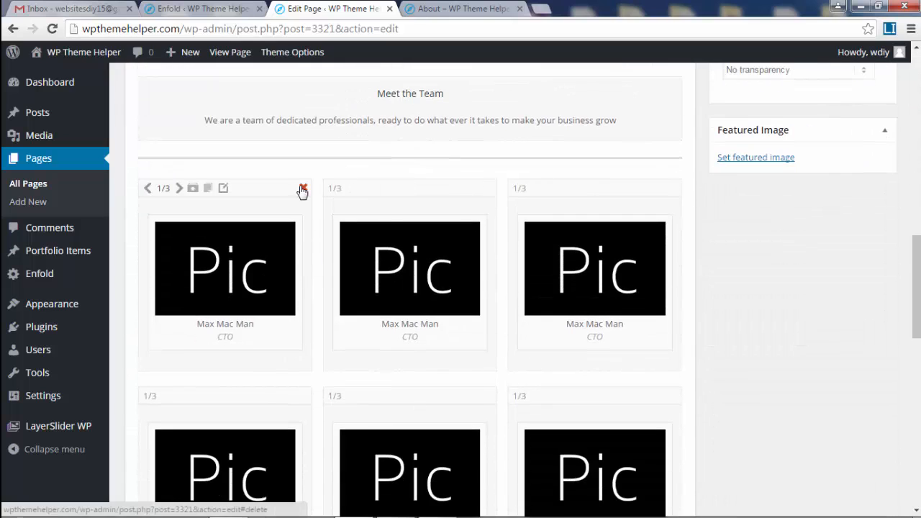
{"action": "left_click", "coordinate": [302, 188]}
{"action": "left_click", "coordinate": [302, 189]}
{"action": "left_click", "coordinate": [302, 189]}
{"action": "left_click", "coordinate": [301, 189]}
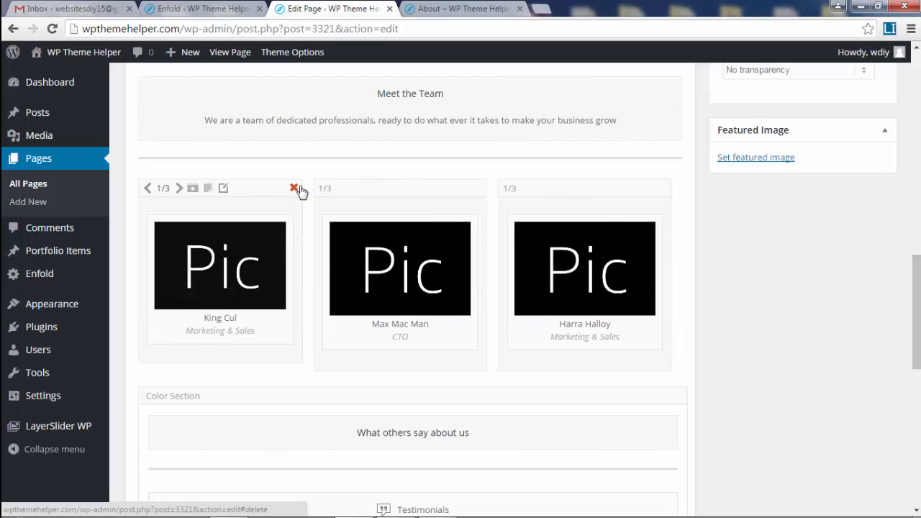
{"action": "left_click", "coordinate": [294, 187]}
{"action": "left_click", "coordinate": [295, 188]}
{"action": "left_click", "coordinate": [294, 188]}
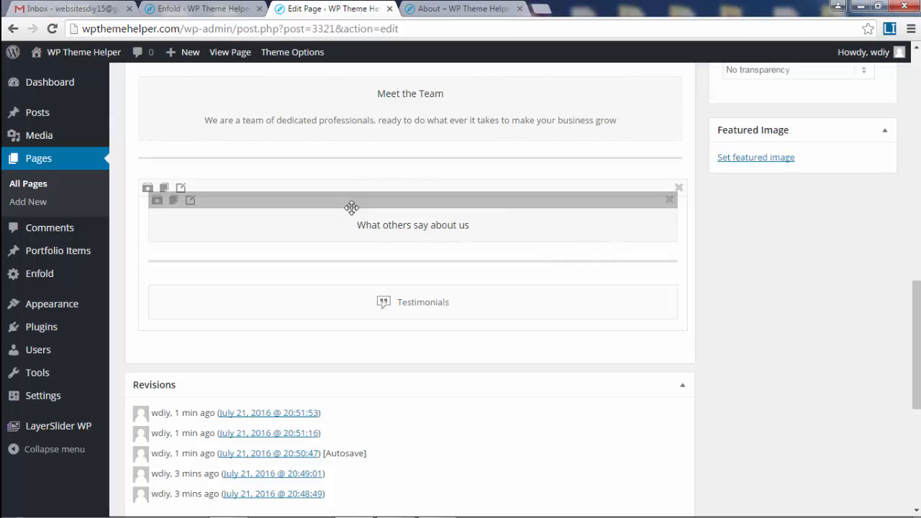
Delete the Meet the Team heading element and the leftover separator.
{"action": "scroll", "coordinate": [578, 265], "scroll_direction": "up", "scroll_amount": 3}
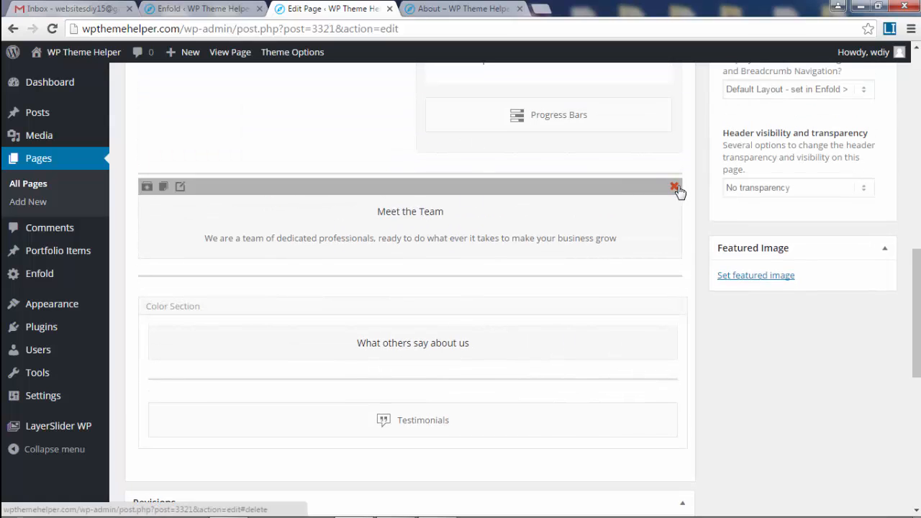
{"action": "left_click", "coordinate": [675, 188]}
{"action": "left_click", "coordinate": [674, 202]}
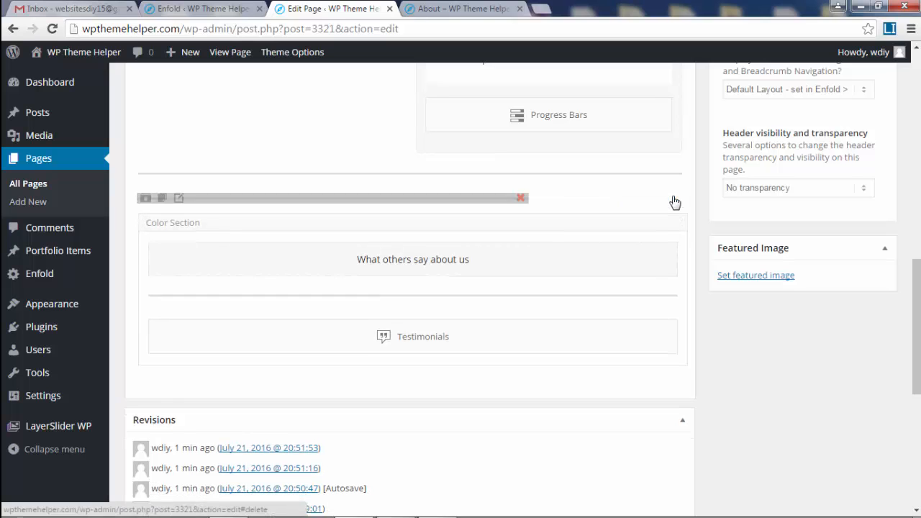
{"action": "scroll", "coordinate": [687, 285], "scroll_direction": "up", "scroll_amount": 5}
{"action": "scroll", "coordinate": [690, 286], "scroll_direction": "up", "scroll_amount": 5}
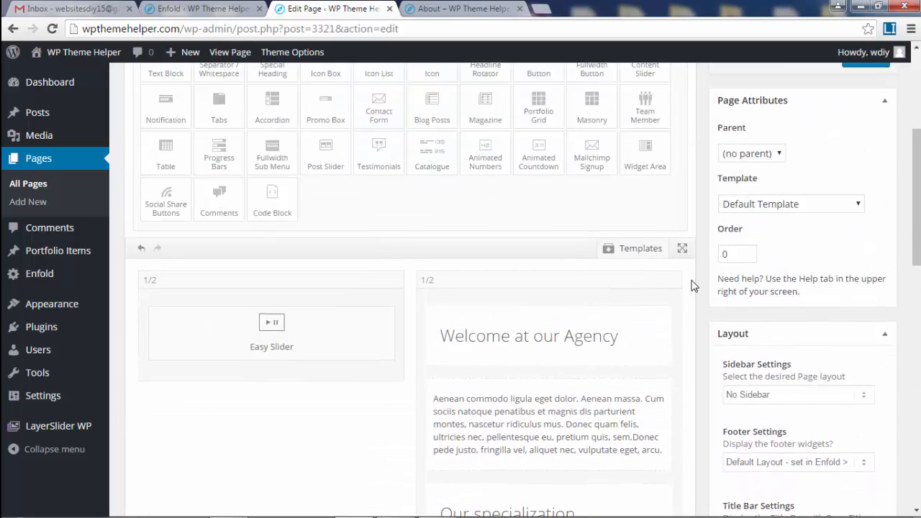
Reload the live About page to confirm the team section is gone, then return to the editor.
{"action": "left_click", "coordinate": [453, 10]}
{"action": "scroll", "coordinate": [153, 77], "scroll_direction": "up", "scroll_amount": 3}
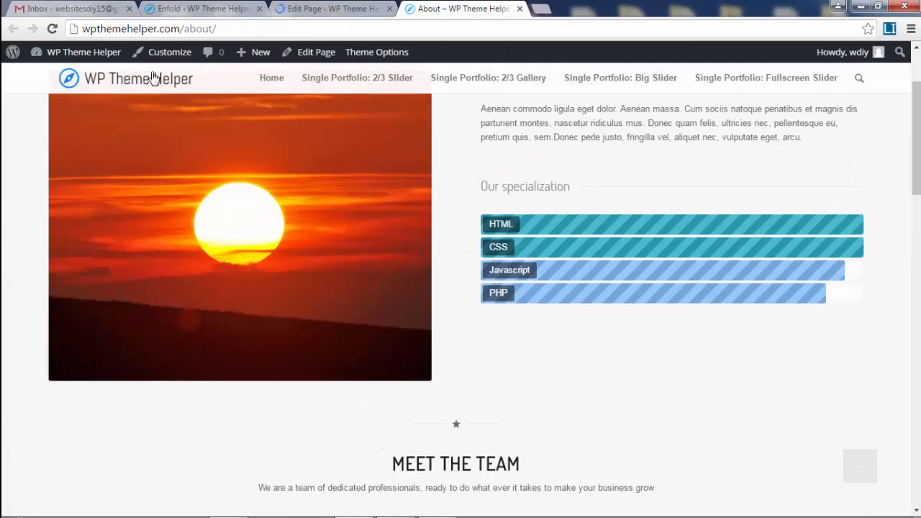
{"action": "key", "text": "F5"}
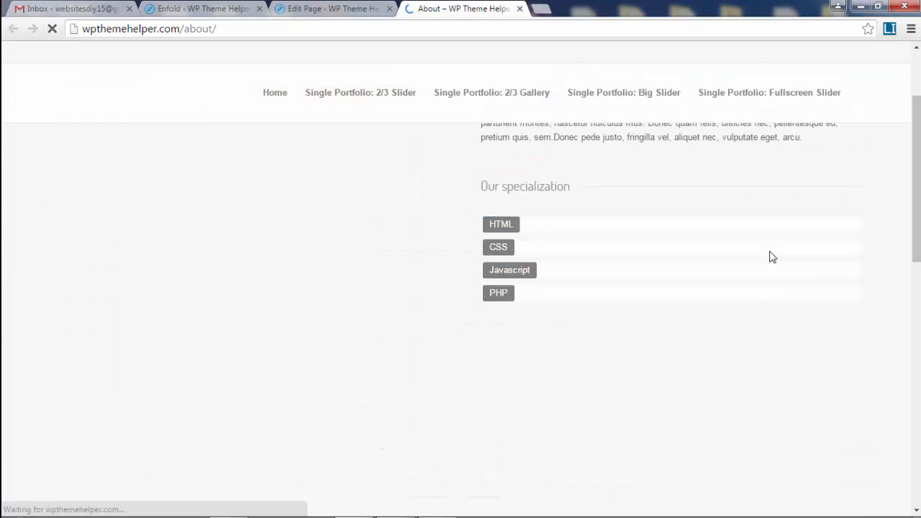
{"action": "scroll", "coordinate": [595, 278], "scroll_direction": "up", "scroll_amount": 2}
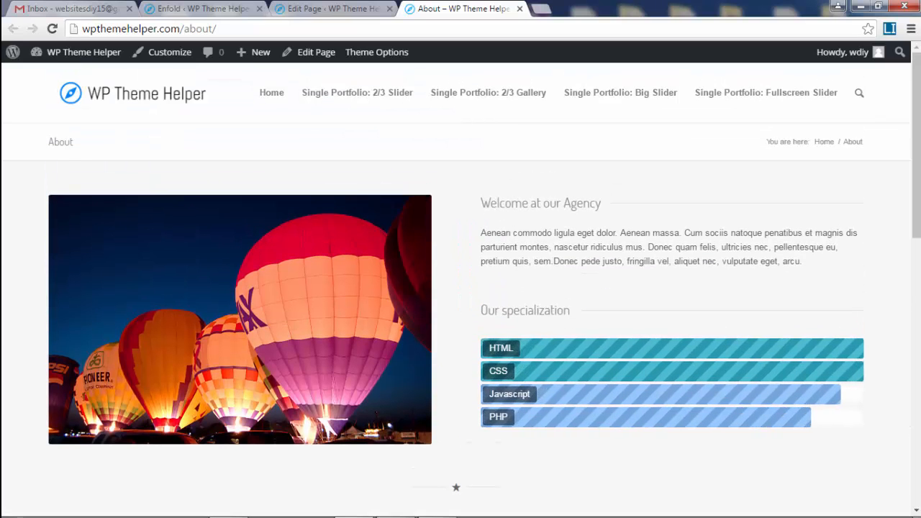
{"action": "scroll", "coordinate": [461, 288], "scroll_direction": "down", "scroll_amount": 5}
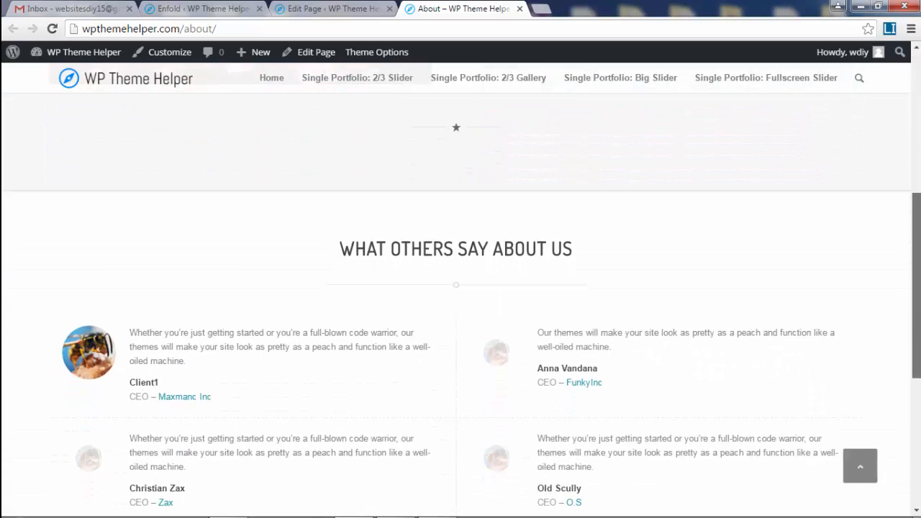
{"action": "scroll", "coordinate": [461, 303], "scroll_direction": "down", "scroll_amount": 5}
{"action": "scroll", "coordinate": [461, 302], "scroll_direction": "up", "scroll_amount": 5}
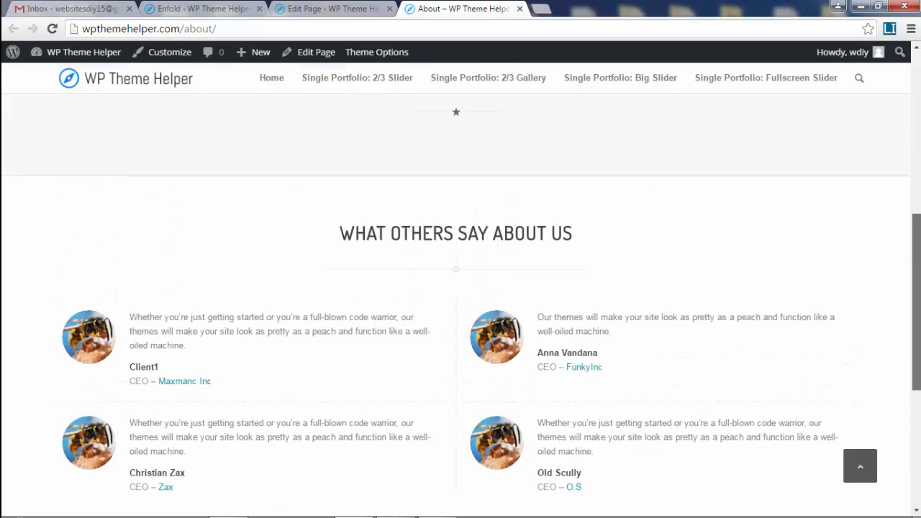
{"action": "scroll", "coordinate": [461, 299], "scroll_direction": "up", "scroll_amount": 5}
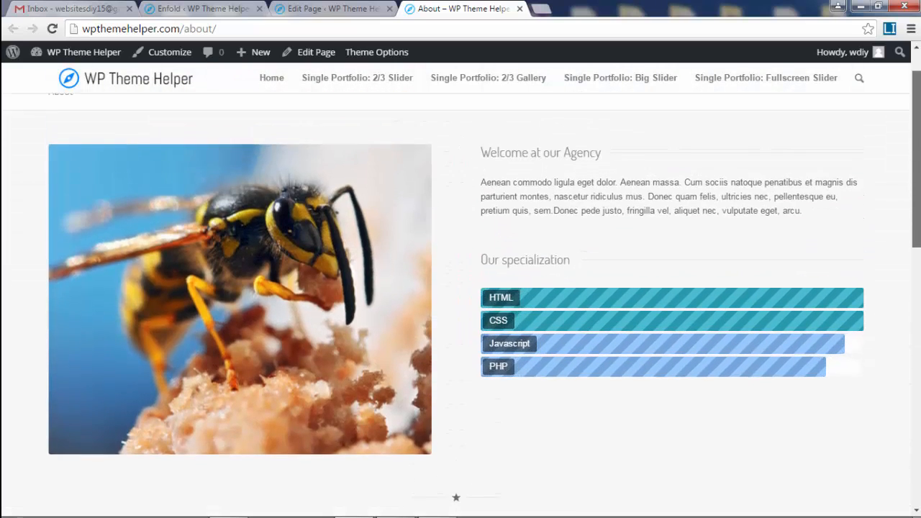
{"action": "scroll", "coordinate": [322, 294], "scroll_direction": "up", "scroll_amount": 1}
{"action": "scroll", "coordinate": [276, 306], "scroll_direction": "down", "scroll_amount": 1}
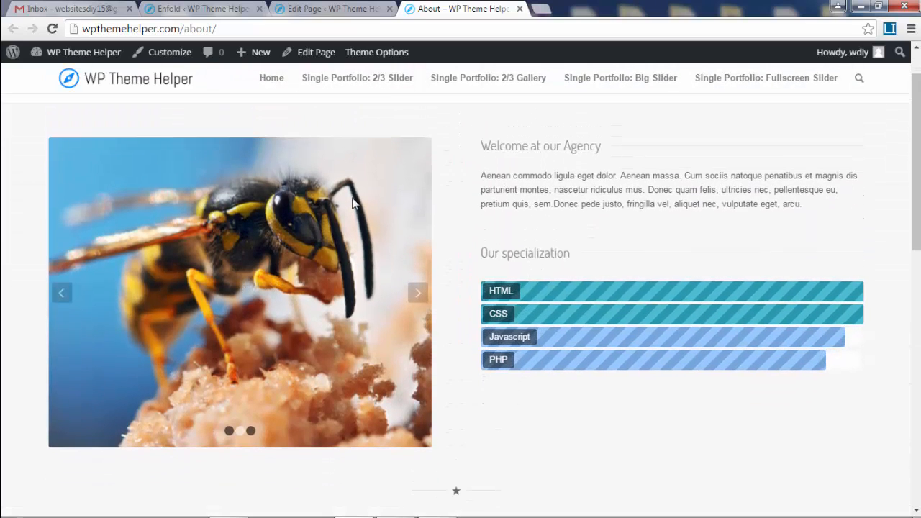
{"action": "left_click", "coordinate": [323, 9]}
{"action": "scroll", "coordinate": [299, 282], "scroll_direction": "down", "scroll_amount": 5}
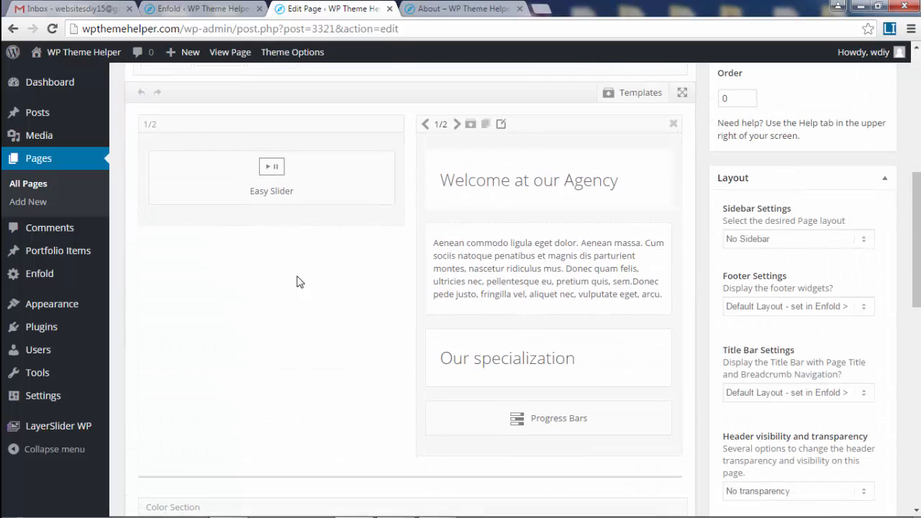
Delete two of the Easy Slider's slides, including the sunset slide, leaving one.
{"action": "left_click", "coordinate": [270, 165]}
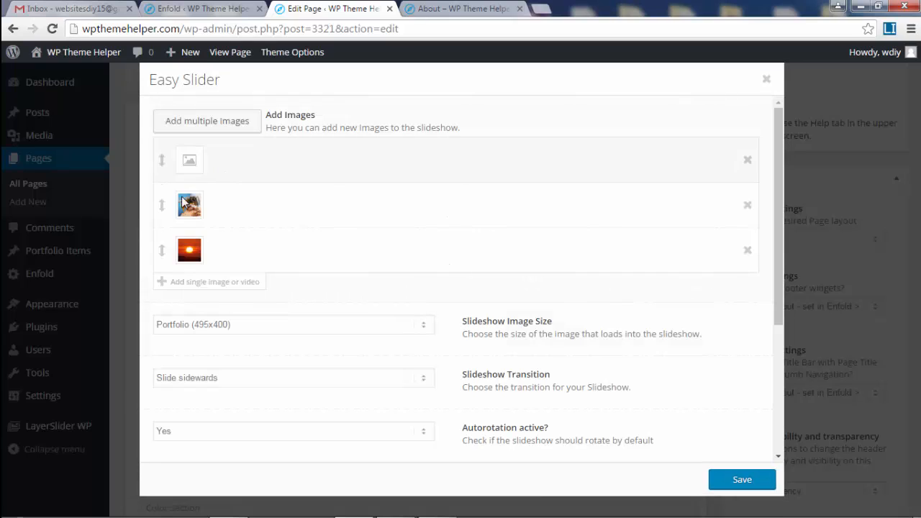
{"action": "left_click", "coordinate": [748, 250]}
{"action": "left_click", "coordinate": [747, 206]}
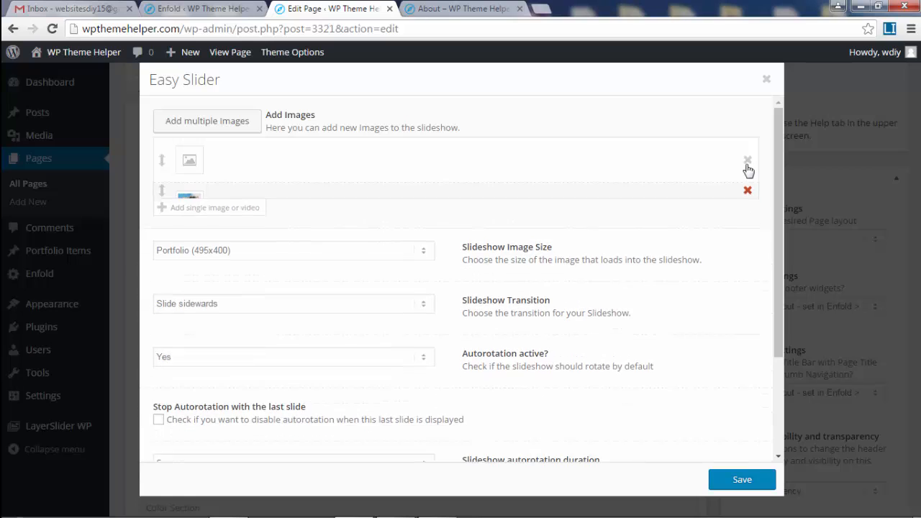
Replace the remaining slide's balloon photo with city-small.jpg from the Images - About Us Page folder, and save.
{"action": "left_click", "coordinate": [254, 170]}
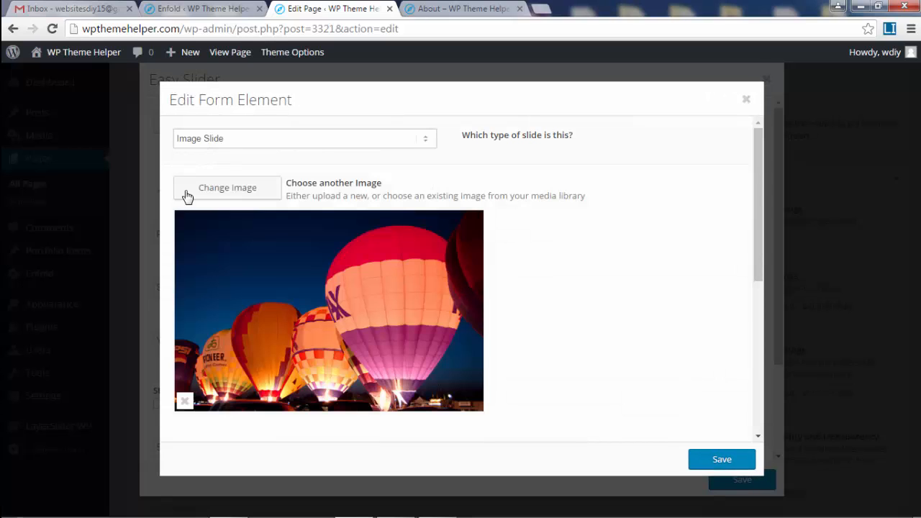
{"action": "left_click", "coordinate": [184, 401]}
{"action": "left_click", "coordinate": [242, 188]}
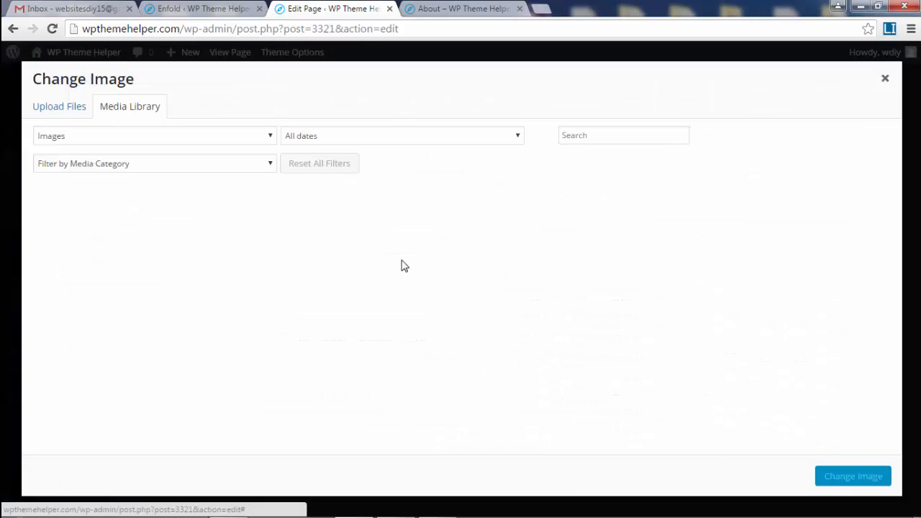
{"action": "left_click", "coordinate": [65, 108]}
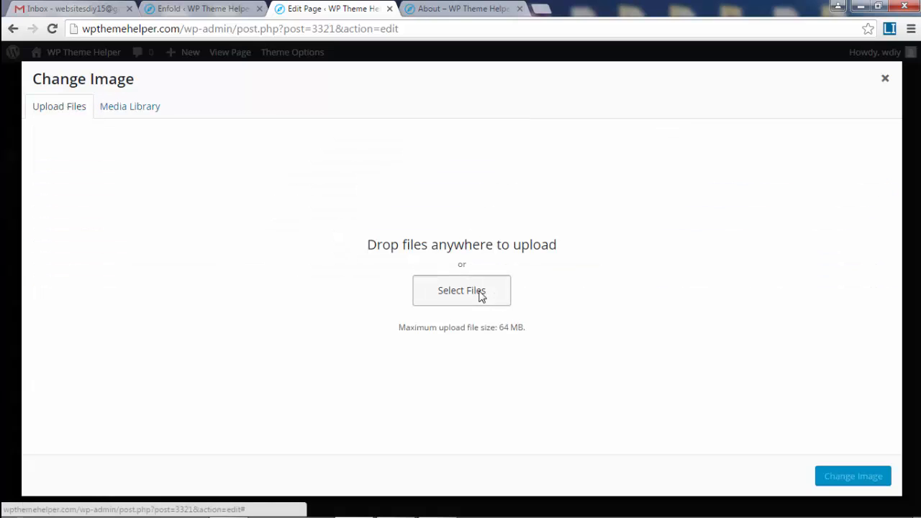
{"action": "left_click", "coordinate": [479, 292]}
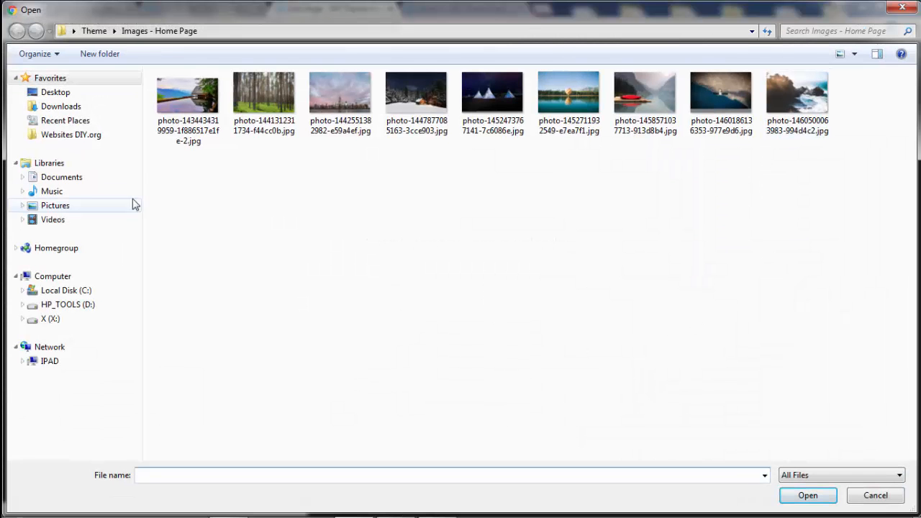
{"action": "left_click", "coordinate": [81, 134]}
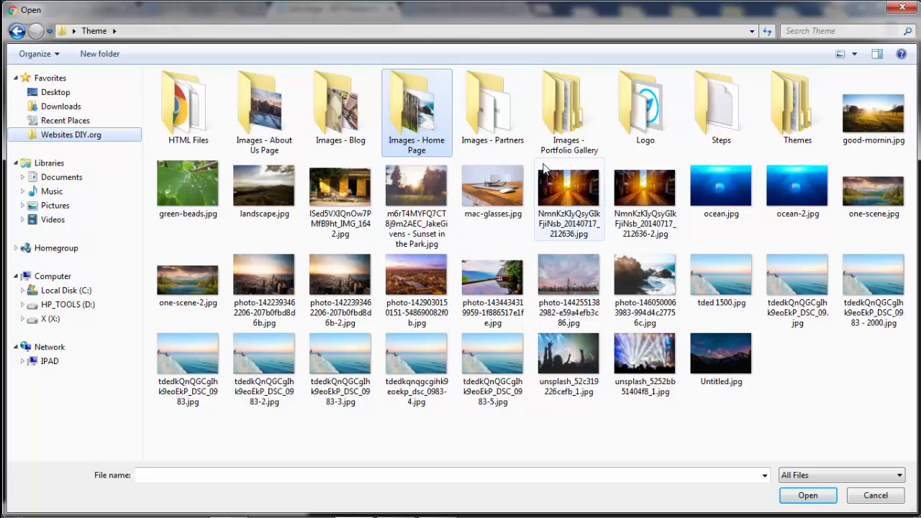
{"action": "double_click", "coordinate": [260, 116]}
{"action": "double_click", "coordinate": [179, 97]}
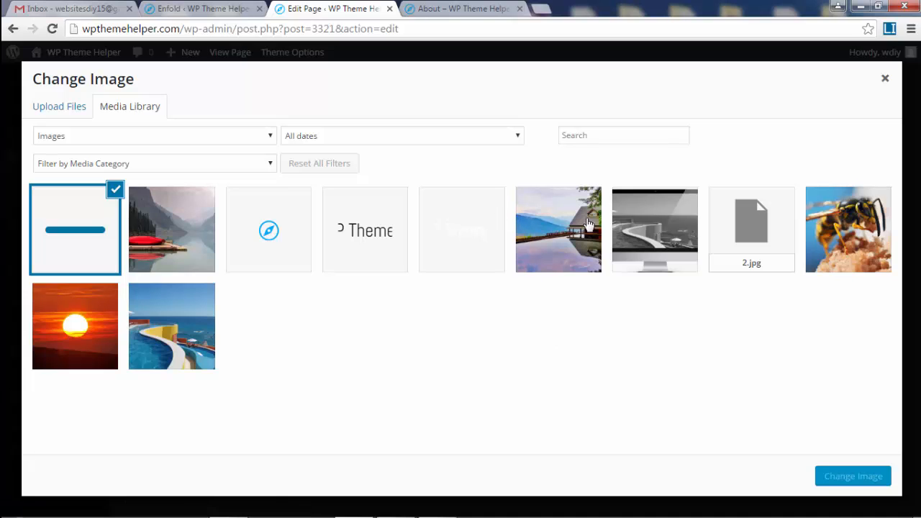
{"action": "left_click", "coordinate": [848, 477]}
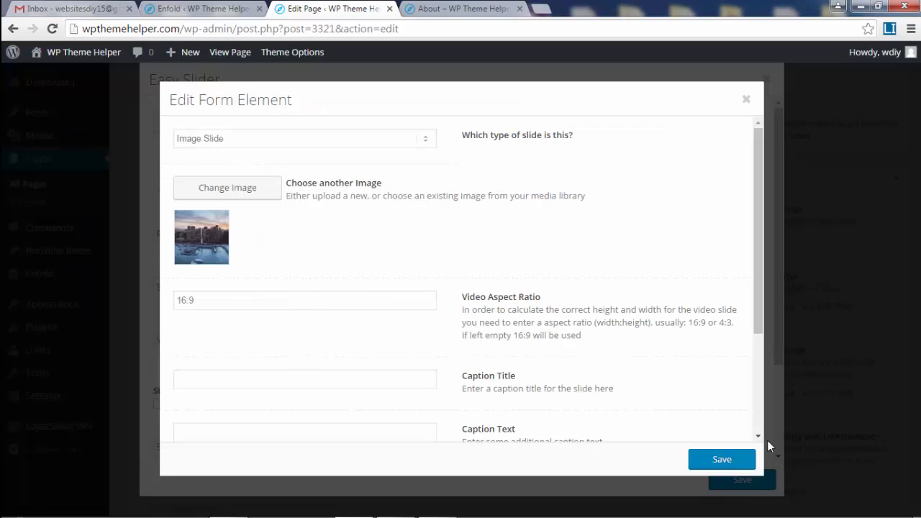
{"action": "left_click", "coordinate": [717, 463]}
{"action": "left_click", "coordinate": [746, 486]}
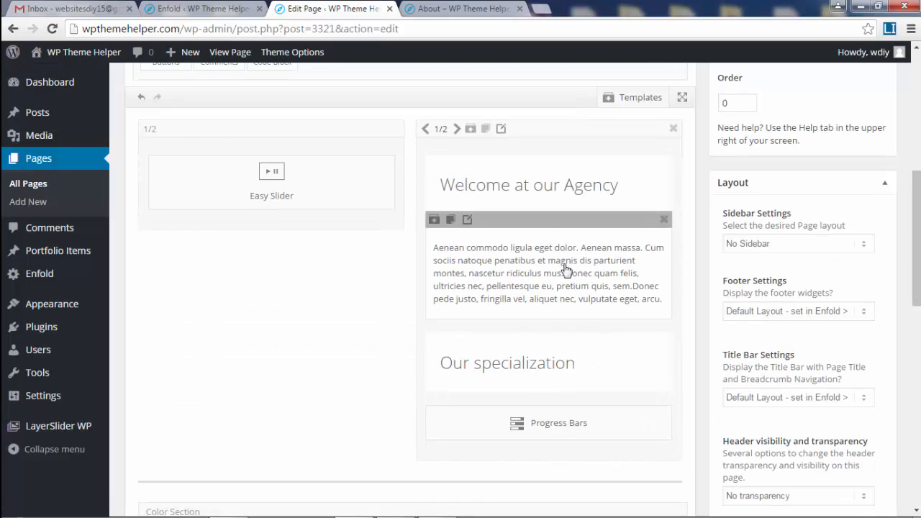
{"action": "left_click", "coordinate": [580, 288]}
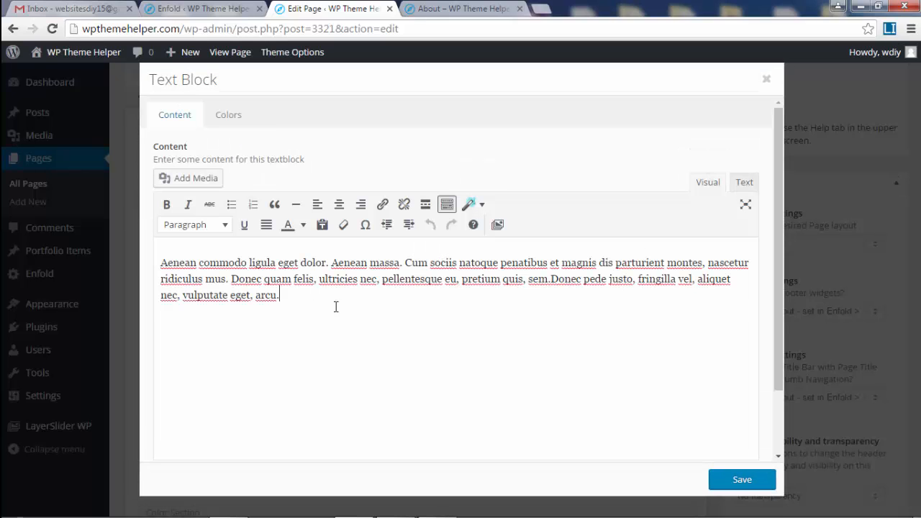
Select the Aenean welcome text and copy a generated lorem ipsum paragraph.
{"action": "left_click_drag", "start_coordinate": [279, 297], "coordinate": [161, 232]}
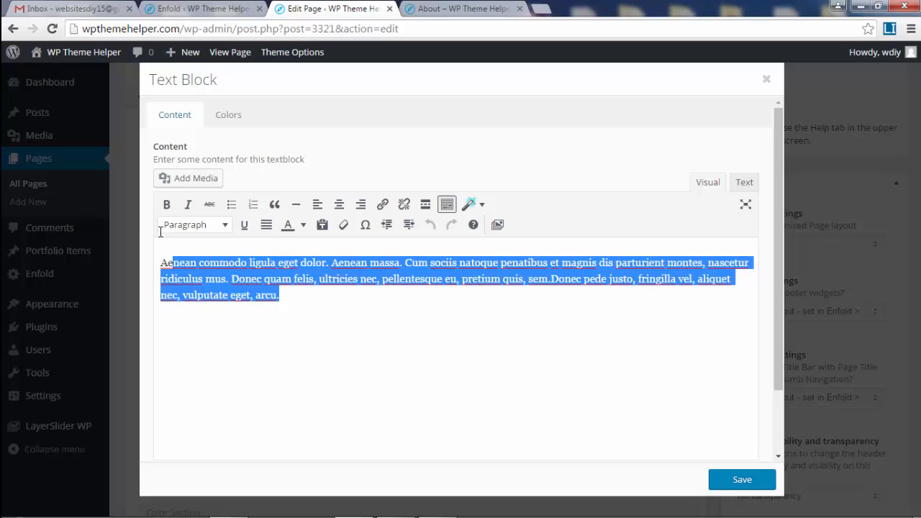
{"action": "left_click", "coordinate": [891, 28]}
{"action": "right_click", "coordinate": [569, 192]}
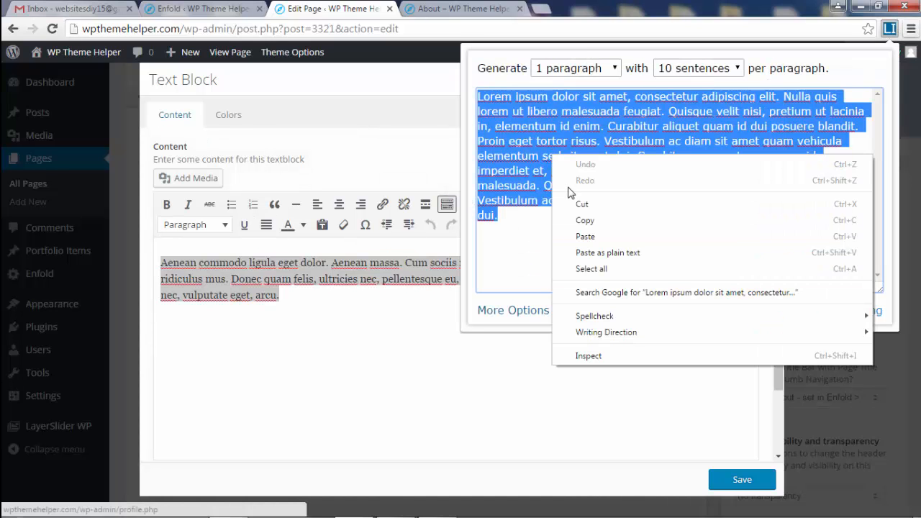
{"action": "left_click", "coordinate": [599, 221]}
Paste the lorem ipsum over it, trim the surplus text, save the block and update the page.
{"action": "left_click", "coordinate": [422, 300]}
{"action": "key", "text": "ctrl+v"}
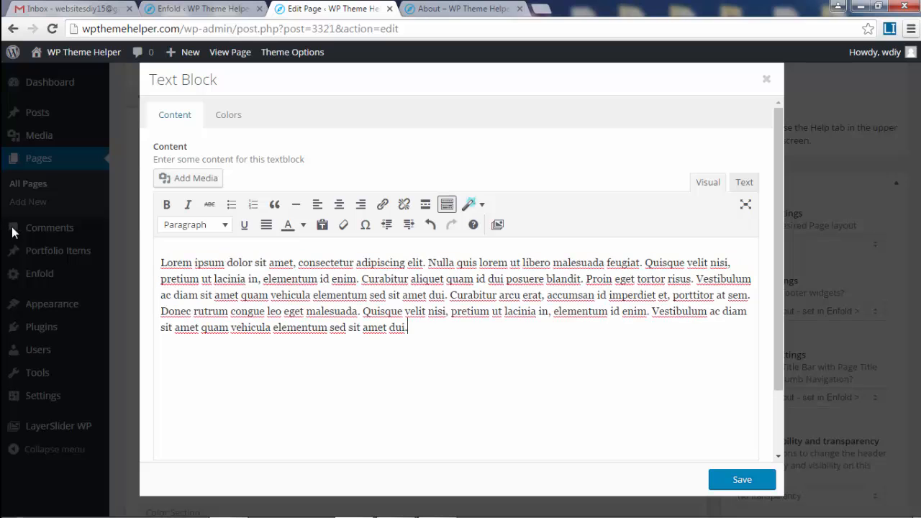
{"action": "key", "text": "ctrl+v"}
{"action": "key", "text": "ctrl+v"}
{"action": "key", "text": "ctrl+z"}
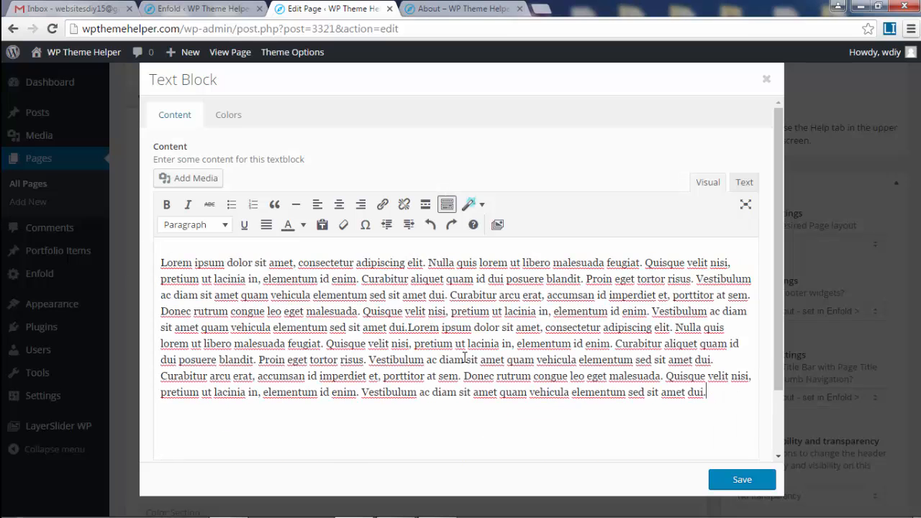
{"action": "left_click_drag", "start_coordinate": [706, 392], "coordinate": [675, 329]}
{"action": "key", "text": "Delete"}
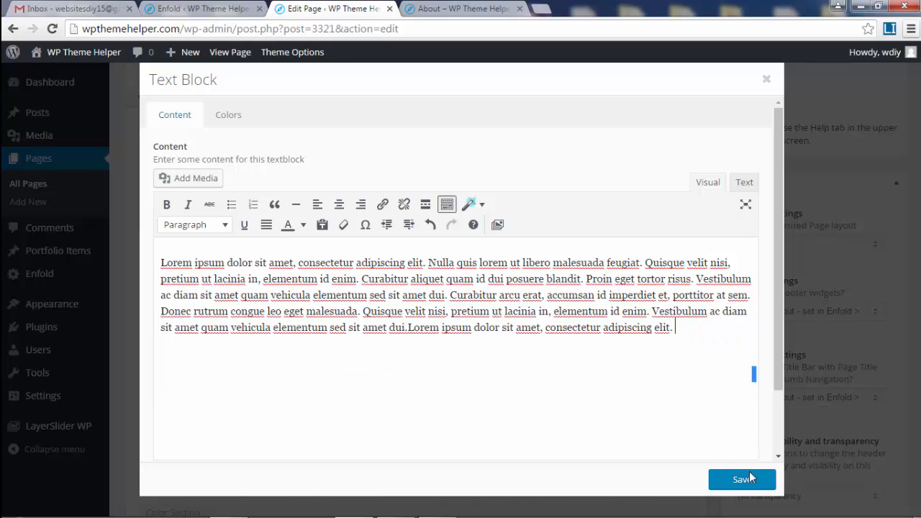
{"action": "left_click", "coordinate": [749, 475]}
{"action": "scroll", "coordinate": [917, 252], "scroll_direction": "up", "scroll_amount": 6}
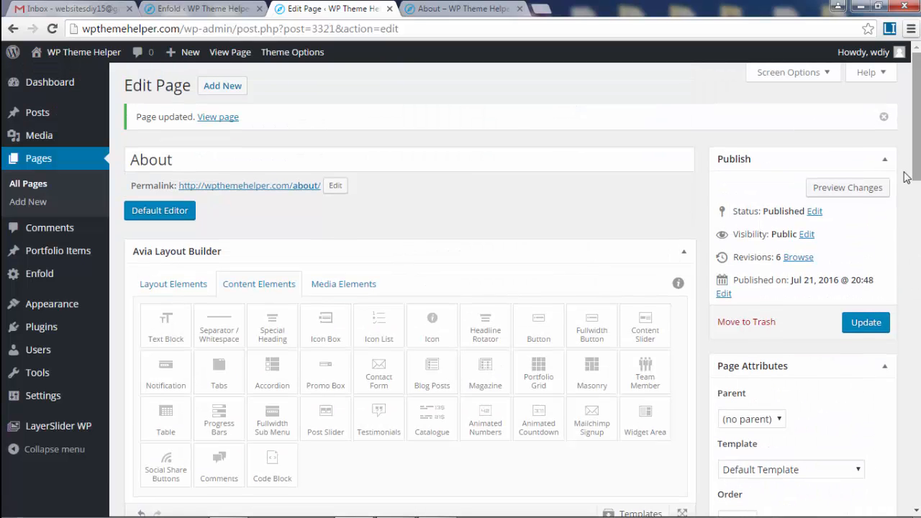
{"action": "left_click", "coordinate": [866, 321]}
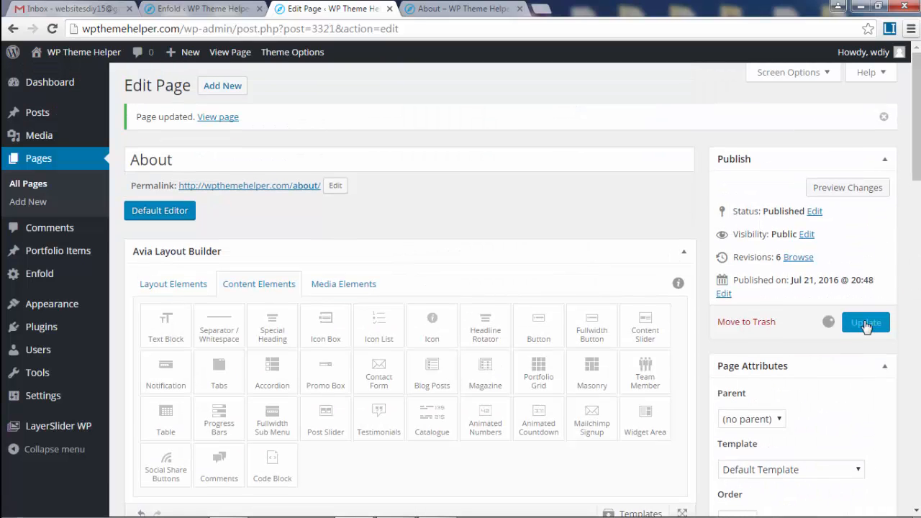
Reload the live About page and scroll through it to check the skyline photo beside the Welcome text.
{"action": "left_click", "coordinate": [468, 8]}
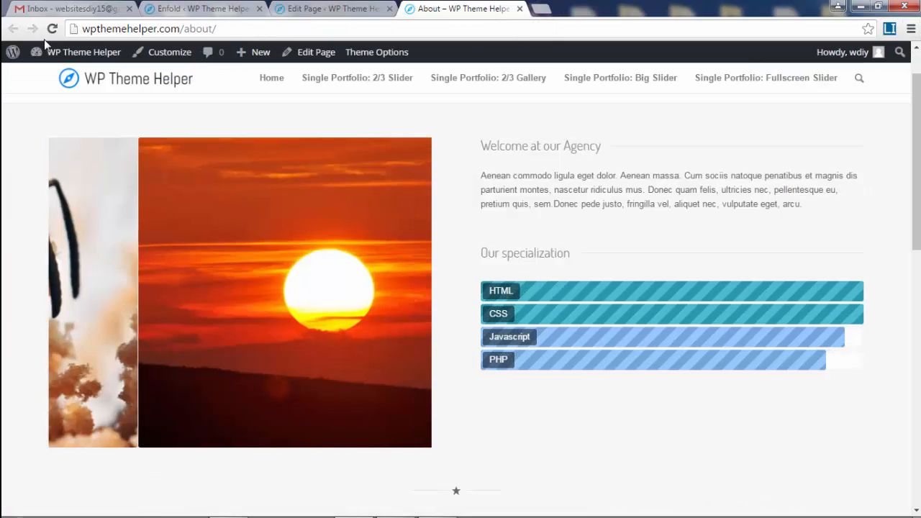
{"action": "left_click", "coordinate": [51, 29]}
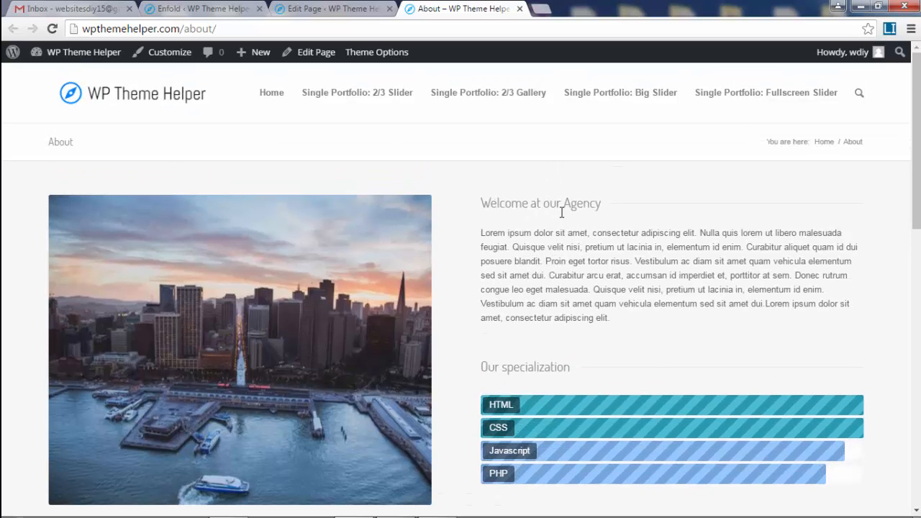
{"action": "left_click_drag", "start_coordinate": [489, 203], "coordinate": [678, 321]}
{"action": "scroll", "coordinate": [674, 322], "scroll_direction": "down", "scroll_amount": 1}
{"action": "scroll", "coordinate": [675, 322], "scroll_direction": "down", "scroll_amount": 7}
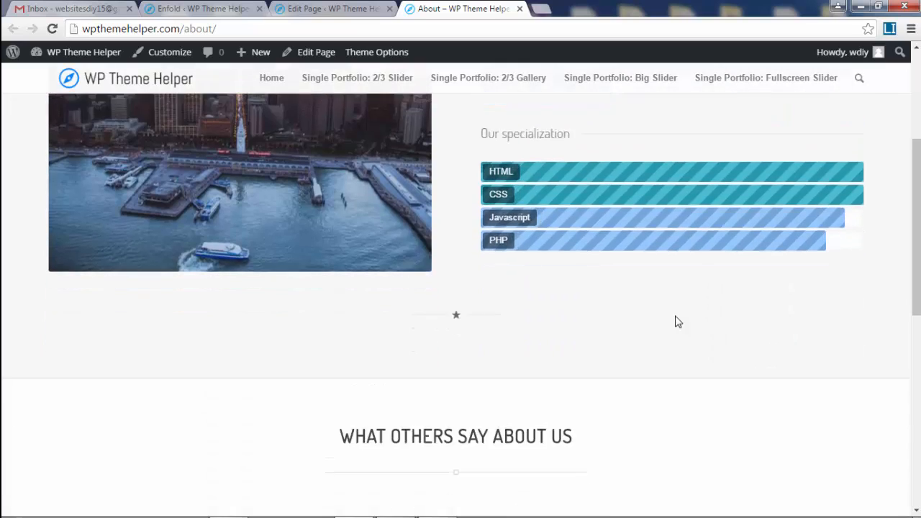
{"action": "left_click_drag", "start_coordinate": [293, 149], "coordinate": [655, 163]}
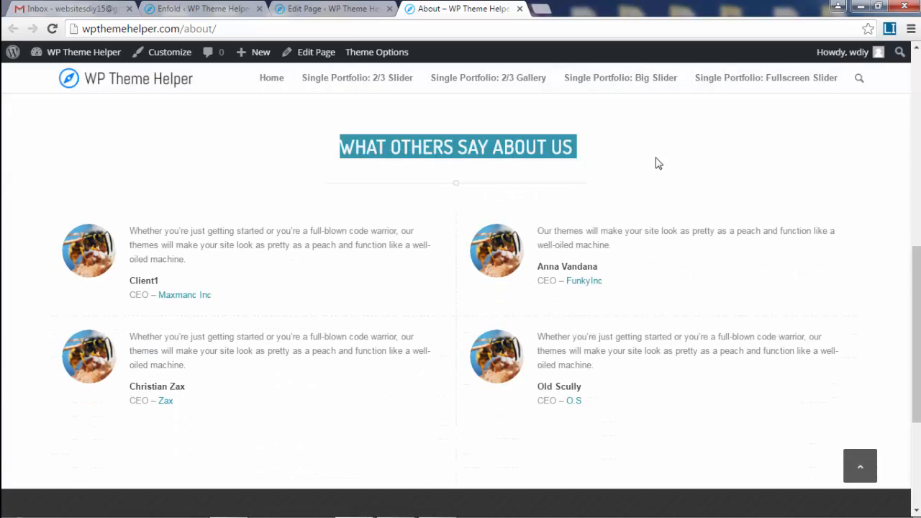
{"action": "left_click", "coordinate": [653, 189]}
{"action": "scroll", "coordinate": [643, 257], "scroll_direction": "down", "scroll_amount": 1}
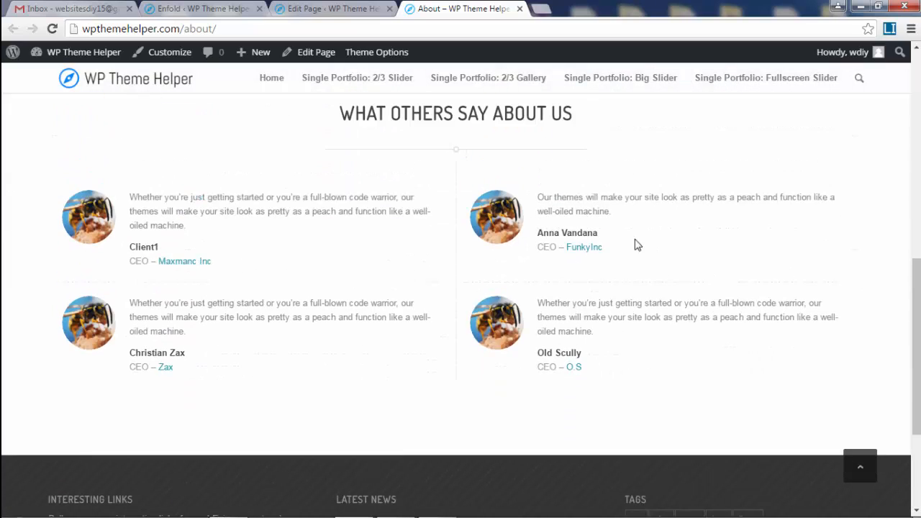
{"action": "scroll", "coordinate": [518, 288], "scroll_direction": "down", "scroll_amount": 1}
{"action": "scroll", "coordinate": [523, 290], "scroll_direction": "up", "scroll_amount": 4}
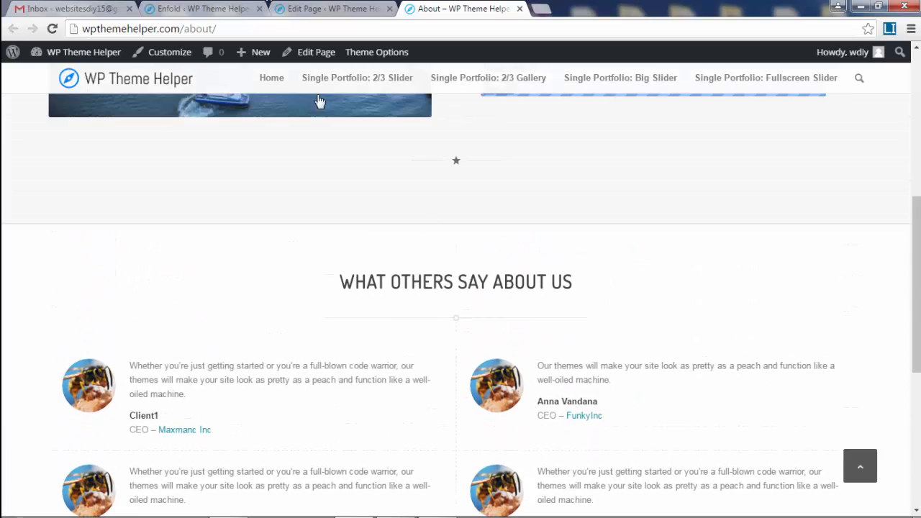
{"action": "scroll", "coordinate": [534, 283], "scroll_direction": "up", "scroll_amount": 4}
{"action": "scroll", "coordinate": [643, 238], "scroll_direction": "up", "scroll_amount": 2}
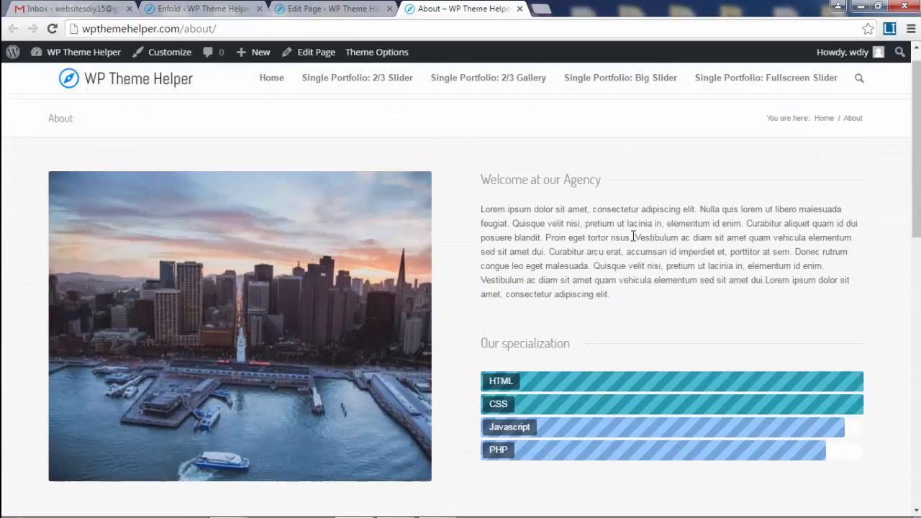
From All Pages, add a new page titled 'Contact Page' and publish it at /contact-page/.
{"action": "left_click", "coordinate": [338, 9]}
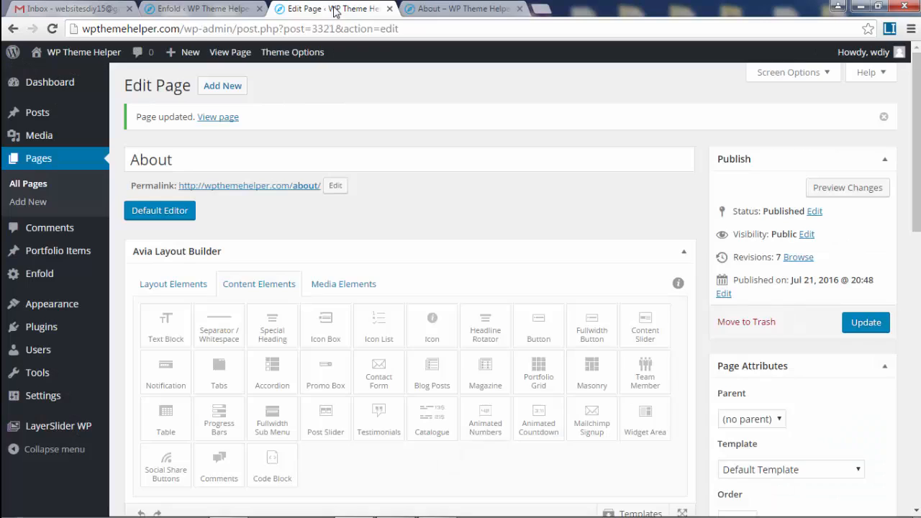
{"action": "left_click", "coordinate": [32, 184]}
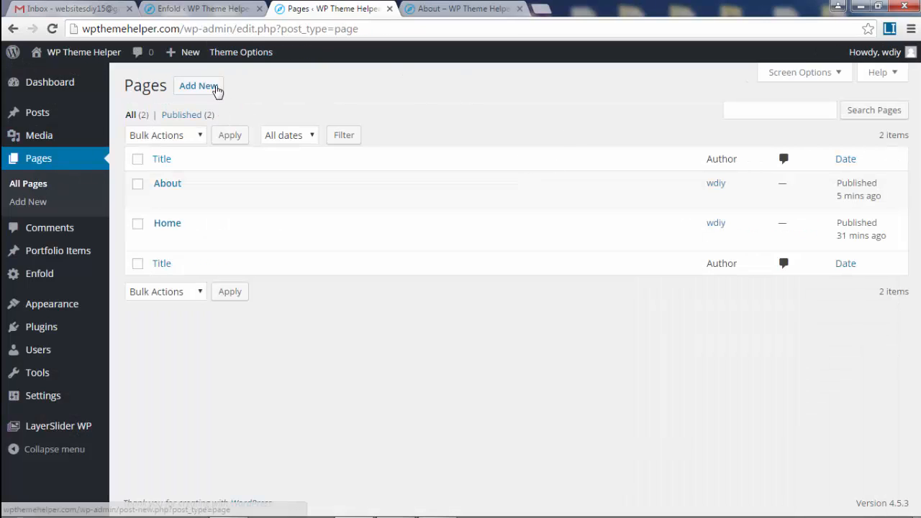
{"action": "left_click", "coordinate": [208, 87]}
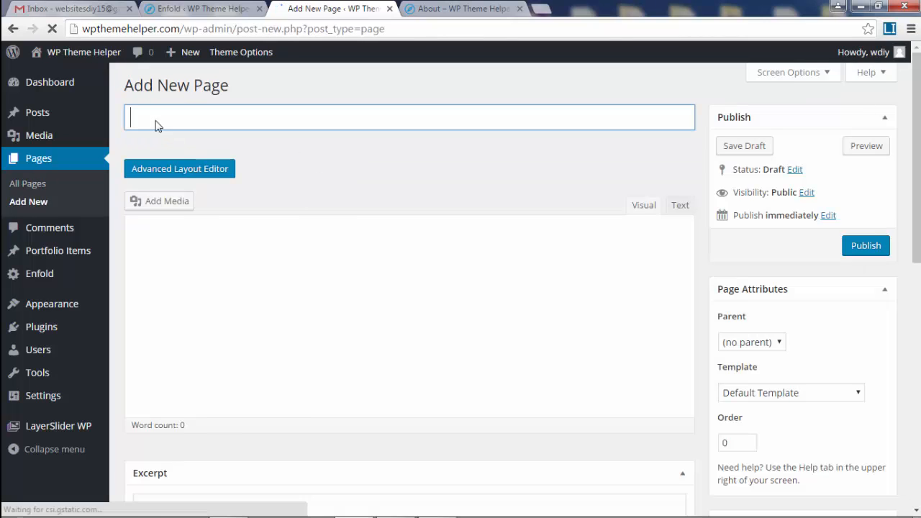
{"action": "left_click", "coordinate": [145, 121]}
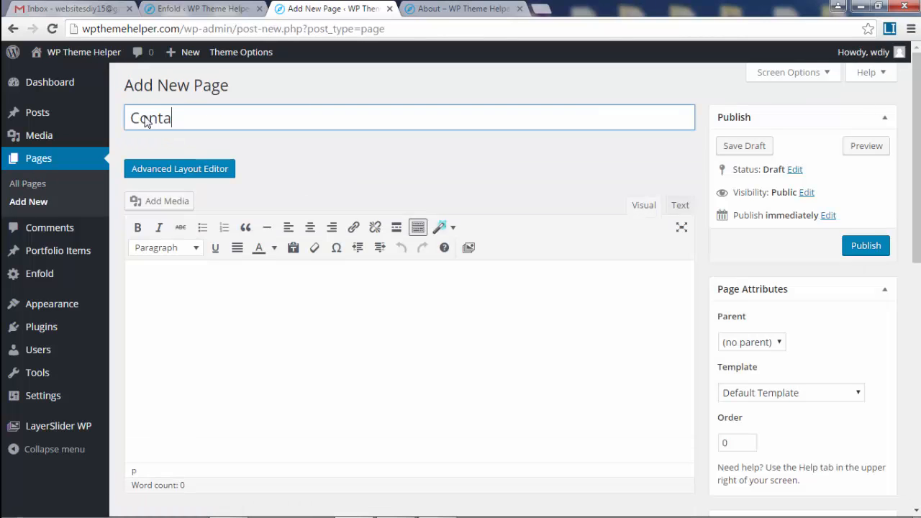
{"action": "type", "text": "Contact Page"}
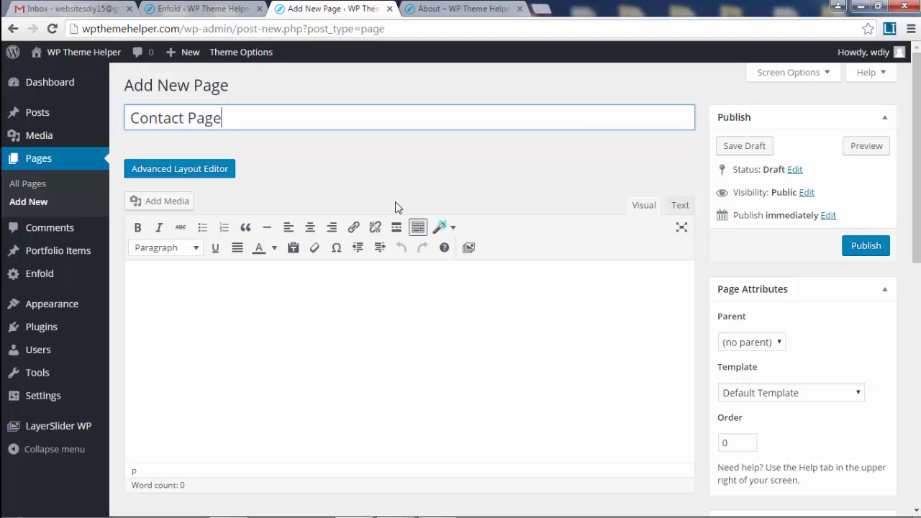
{"action": "left_click", "coordinate": [878, 247]}
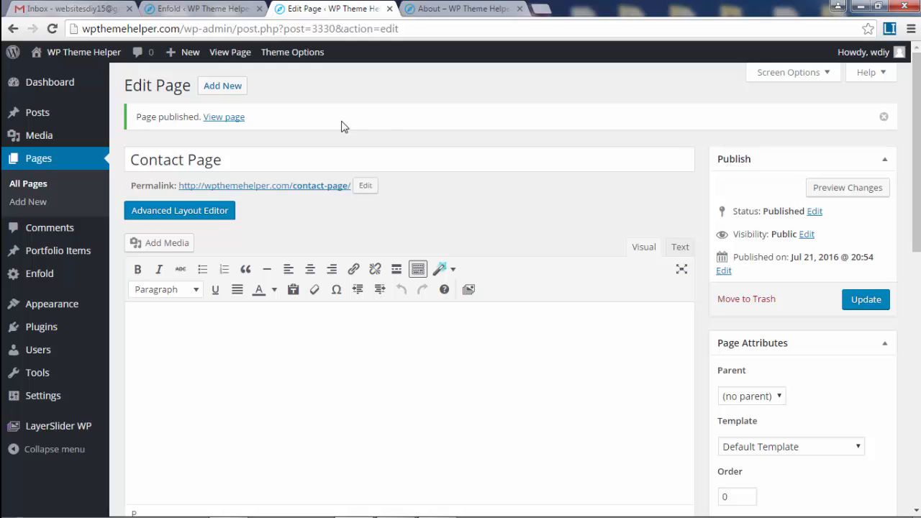
Open the Plugins list in a new tab and go to the Add New plugins screen.
{"action": "mouse_move", "coordinate": [39, 337]}
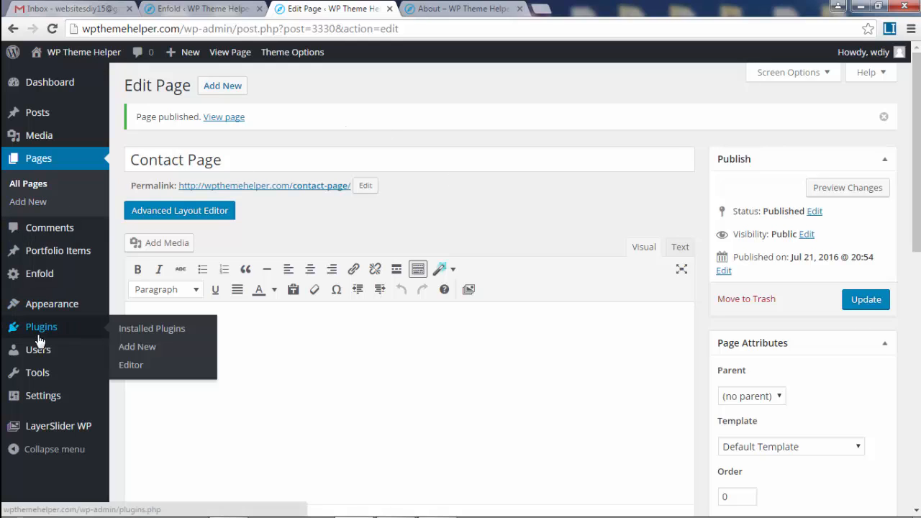
{"action": "right_click", "coordinate": [42, 335]}
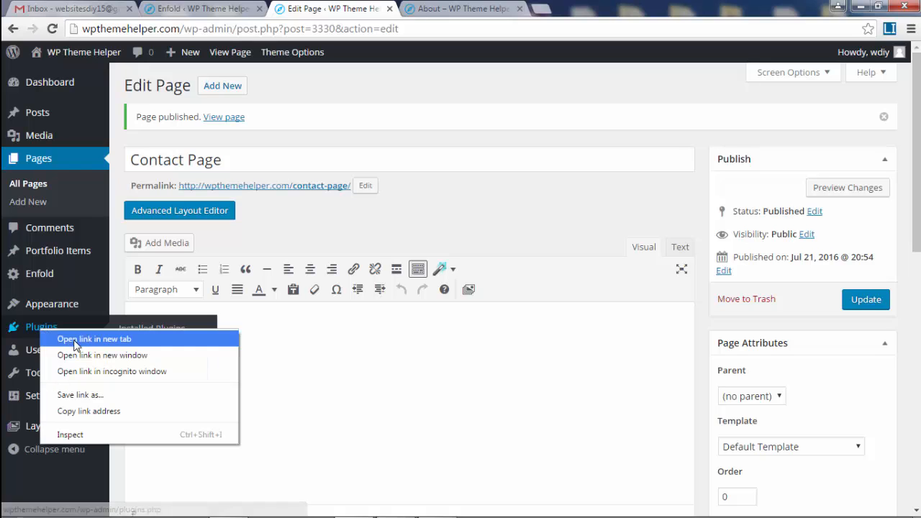
{"action": "left_click", "coordinate": [75, 340]}
{"action": "left_click", "coordinate": [607, 10]}
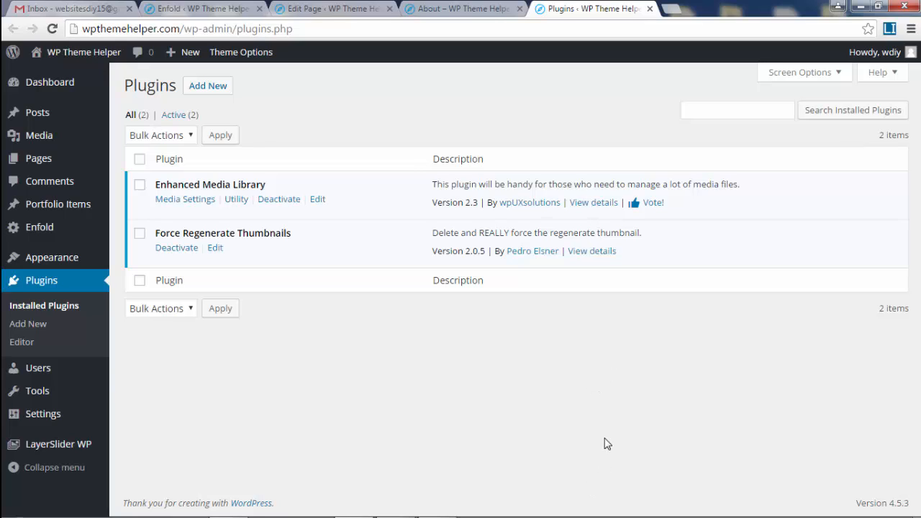
{"action": "left_click", "coordinate": [718, 112]}
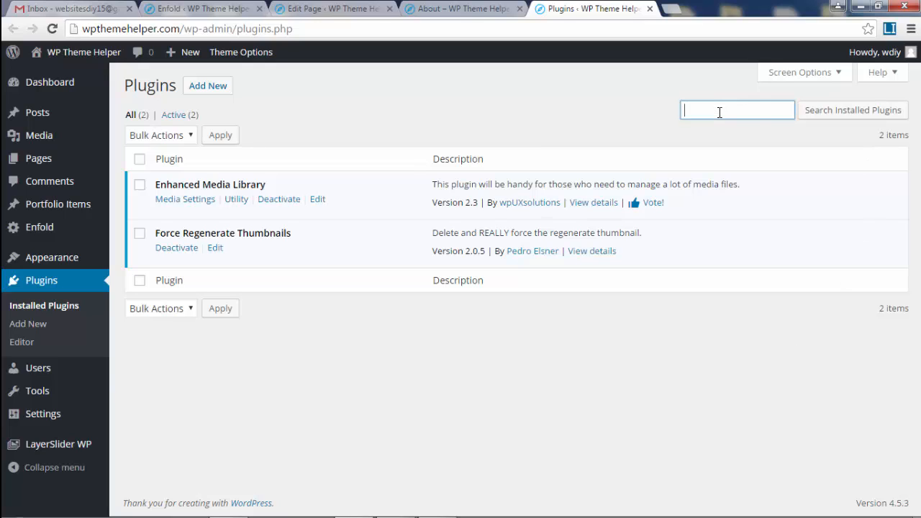
{"action": "left_click", "coordinate": [221, 92]}
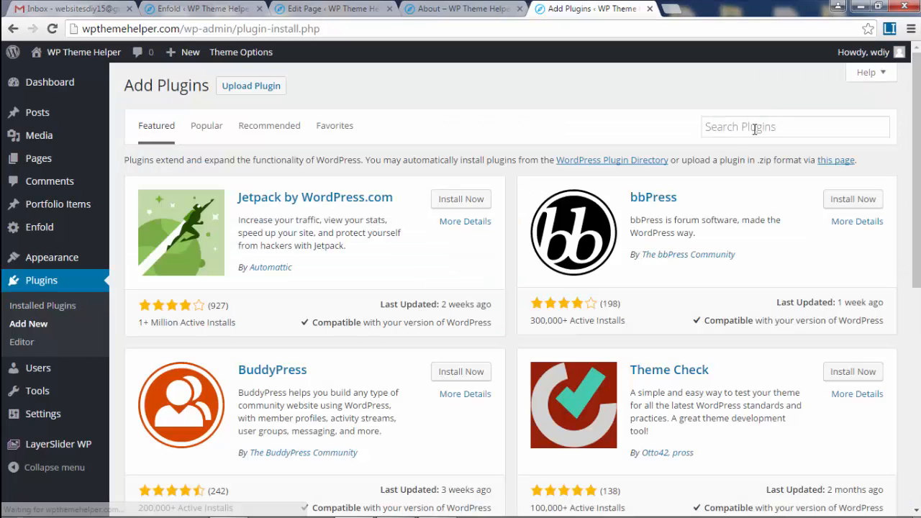
Search the directory for 'contact form 7', then install and activate Contact Form 7 4.4.2.
{"action": "left_click", "coordinate": [740, 128]}
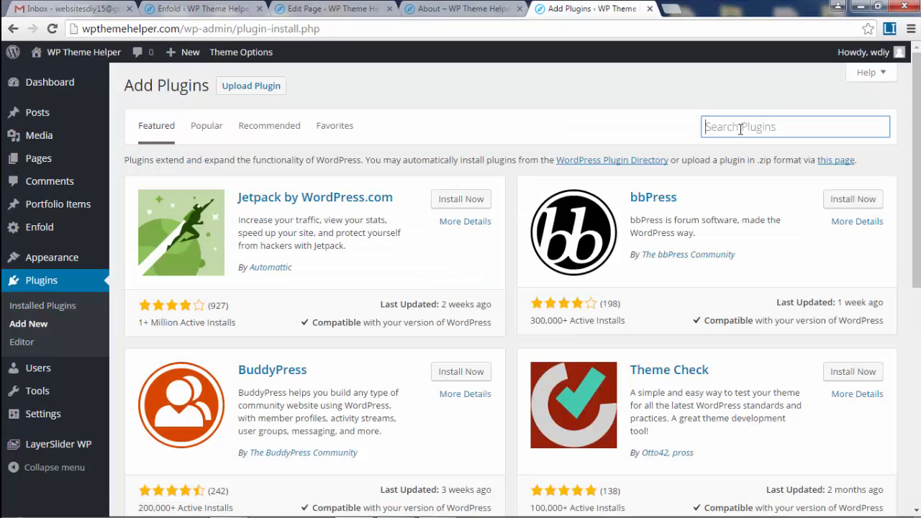
{"action": "type", "text": "con"}
{"action": "key", "text": "ctrl+plus"}
{"action": "key", "text": "ctrl+plus"}
{"action": "key", "text": "ctrl+plus"}
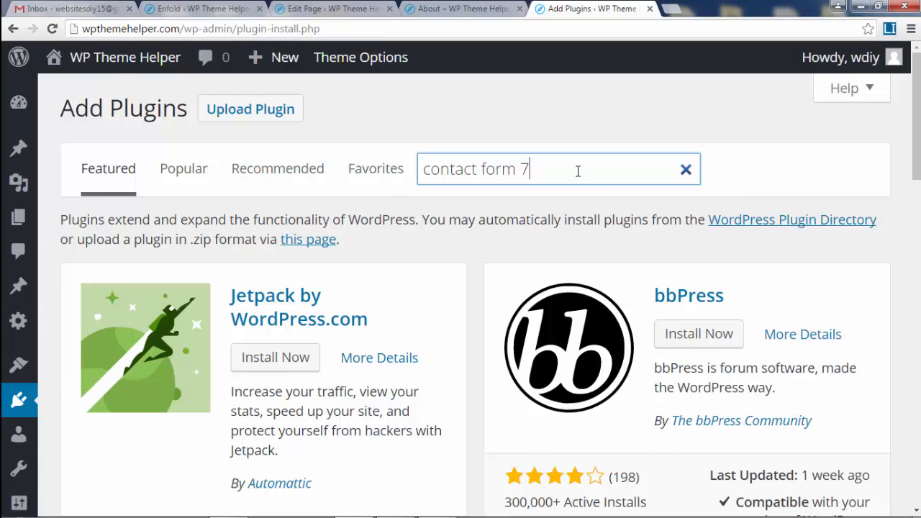
{"action": "key", "text": "ctrl+0"}
{"action": "key", "text": "Return"}
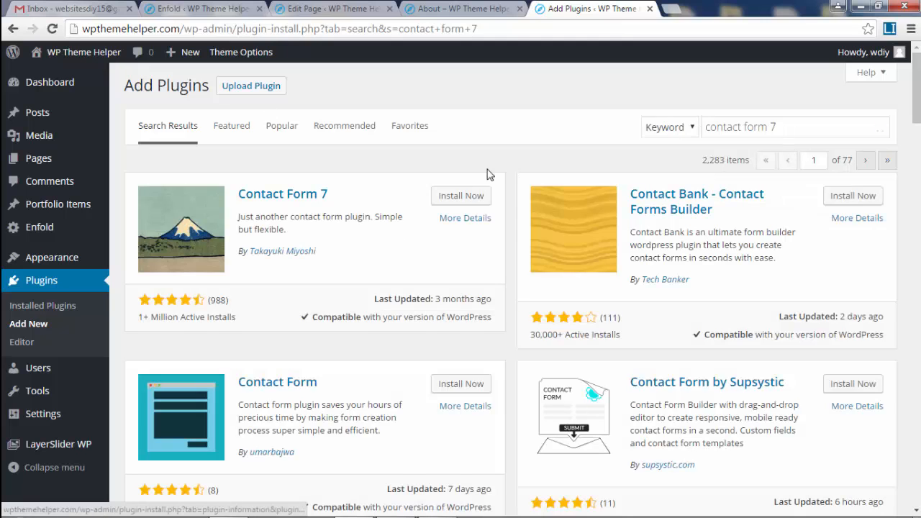
{"action": "left_click", "coordinate": [468, 198]}
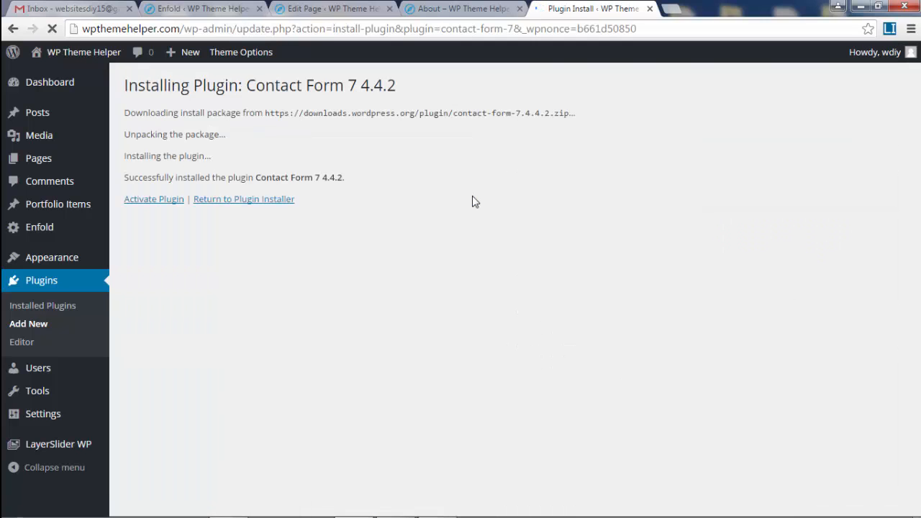
{"action": "left_click", "coordinate": [160, 200]}
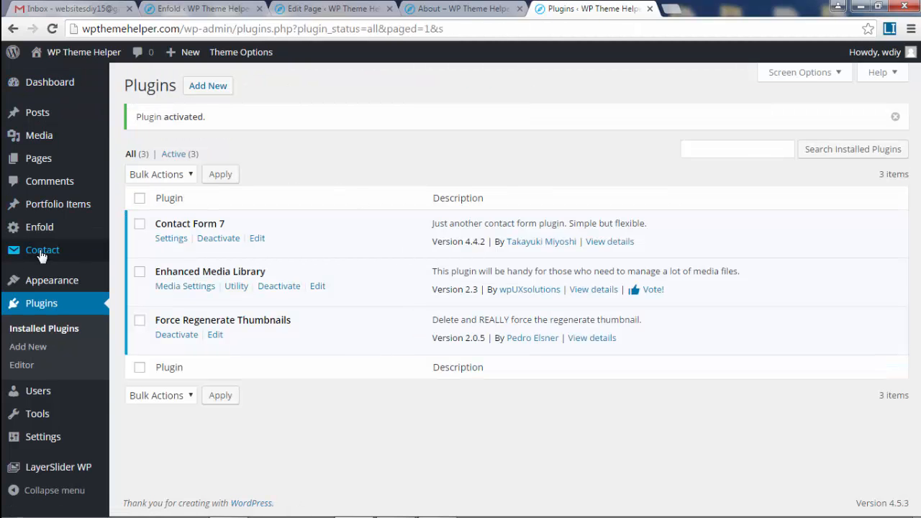
Open Contact form 1 from the Contact Forms list and show its Mail settings.
{"action": "left_click", "coordinate": [29, 252]}
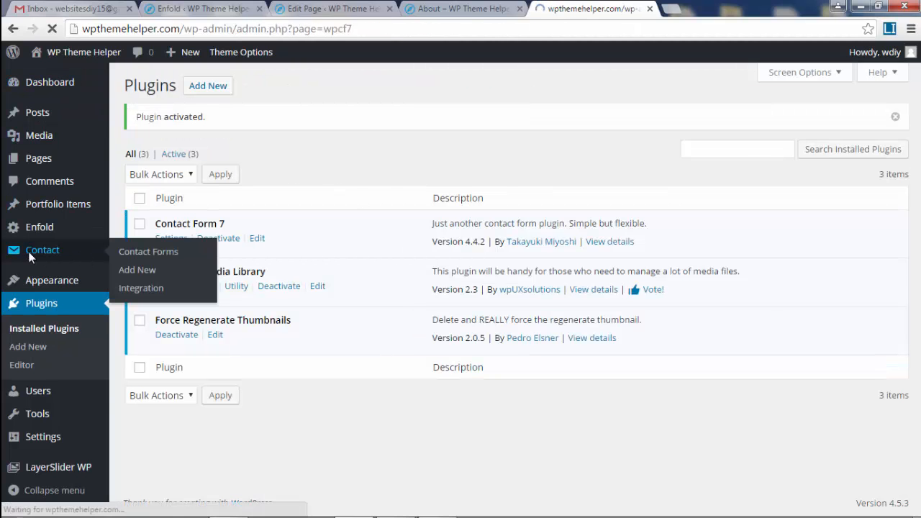
{"action": "left_click", "coordinate": [186, 360]}
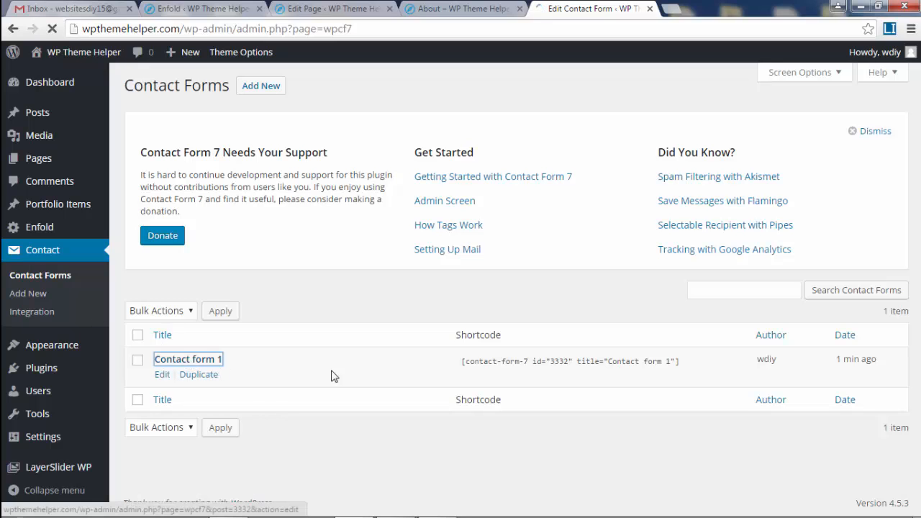
{"action": "scroll", "coordinate": [536, 212], "scroll_direction": "down", "scroll_amount": 3}
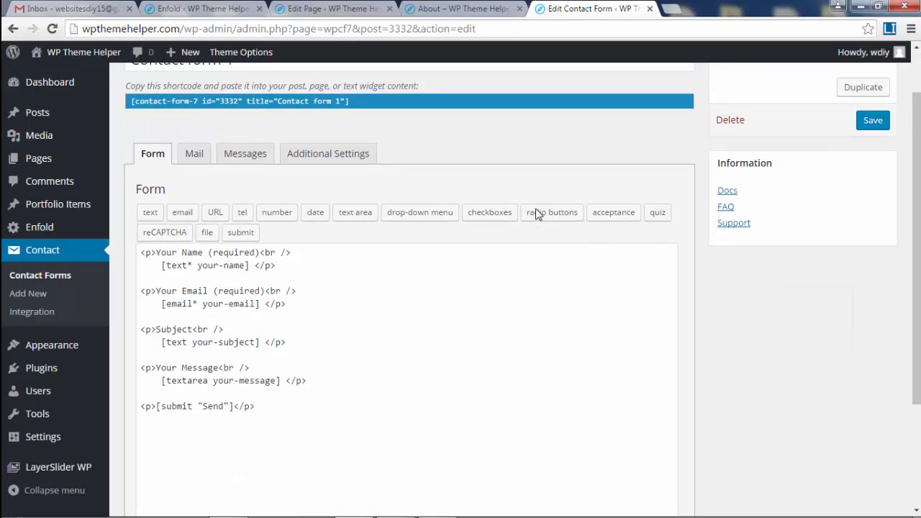
{"action": "left_click", "coordinate": [190, 98]}
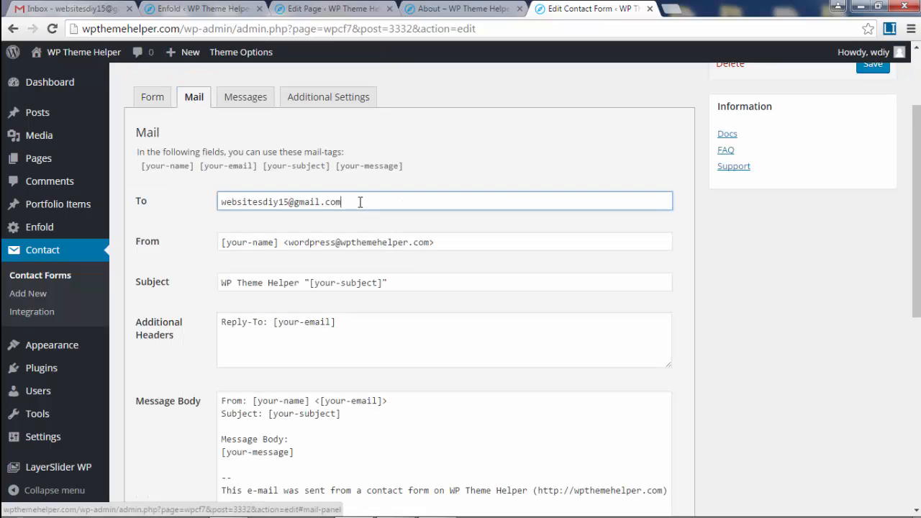
Review the recipient address in the To field and the Message Body, leaving both unchanged.
{"action": "left_click_drag", "start_coordinate": [360, 200], "coordinate": [218, 201]}
{"action": "left_click", "coordinate": [238, 205]}
{"action": "left_click", "coordinate": [278, 200]}
{"action": "left_click_drag", "start_coordinate": [342, 201], "coordinate": [204, 185]}
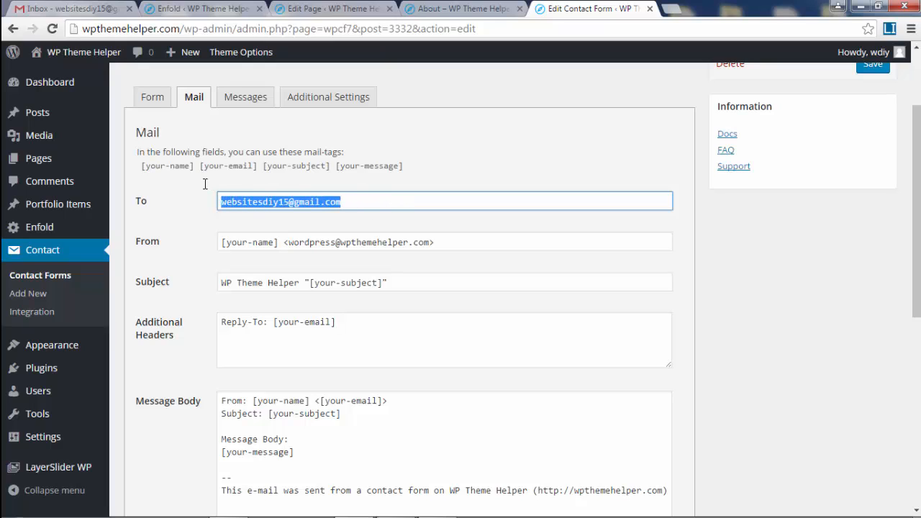
{"action": "left_click", "coordinate": [379, 205]}
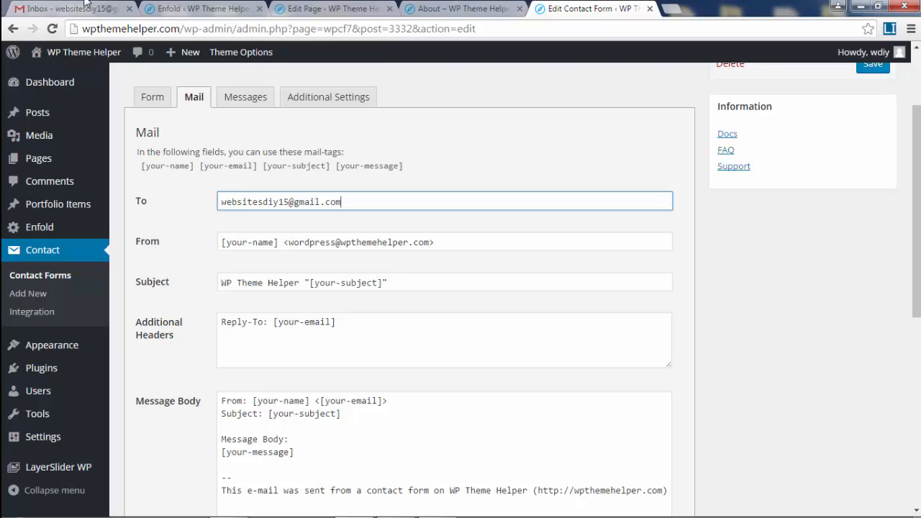
{"action": "left_click", "coordinate": [763, 281]}
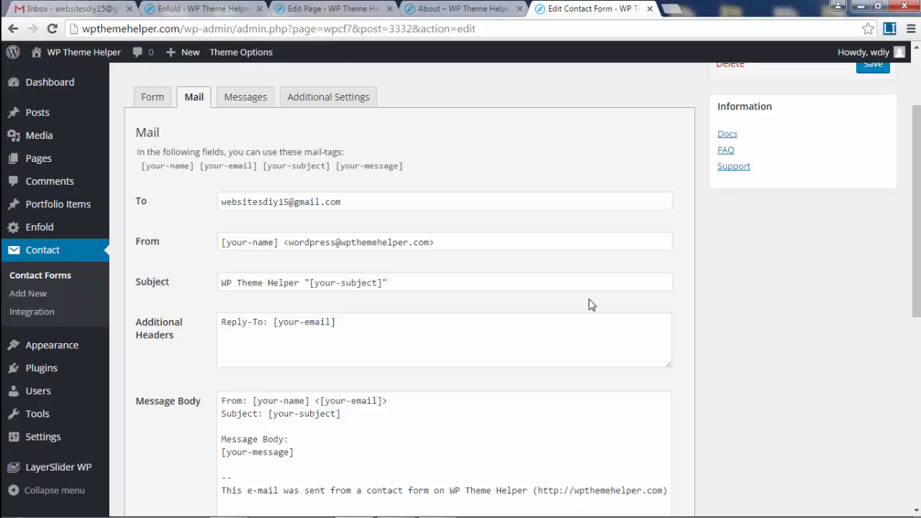
{"action": "left_click_drag", "start_coordinate": [916, 214], "coordinate": [918, 259]}
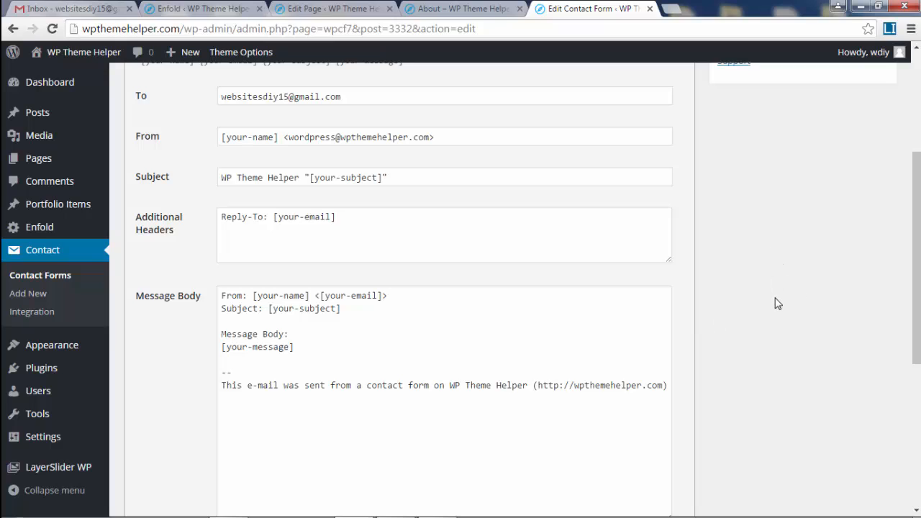
Enable the Mail (2) autoresponder template for Contact form 1.
{"action": "left_click_drag", "start_coordinate": [918, 240], "coordinate": [918, 384]}
{"action": "left_click", "coordinate": [154, 382]}
{"action": "scroll", "coordinate": [802, 307], "scroll_direction": "down", "scroll_amount": 1}
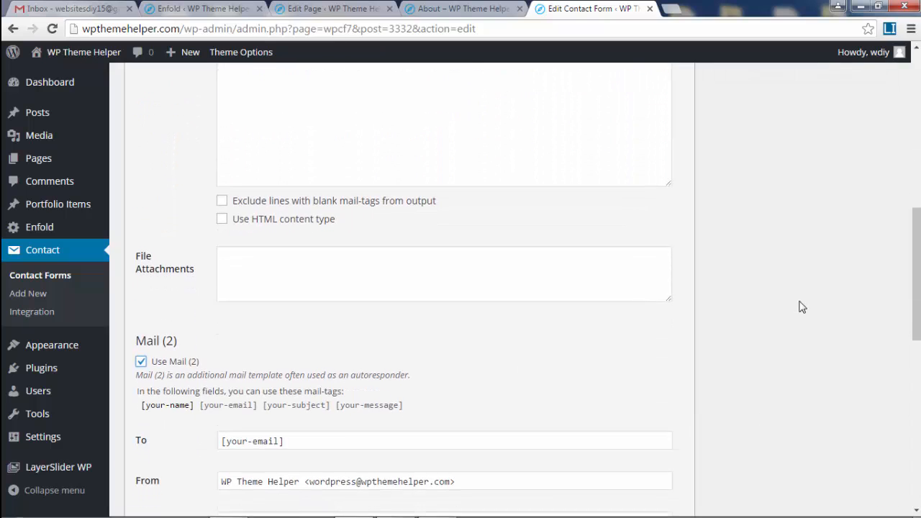
{"action": "scroll", "coordinate": [132, 324], "scroll_direction": "down", "scroll_amount": 2}
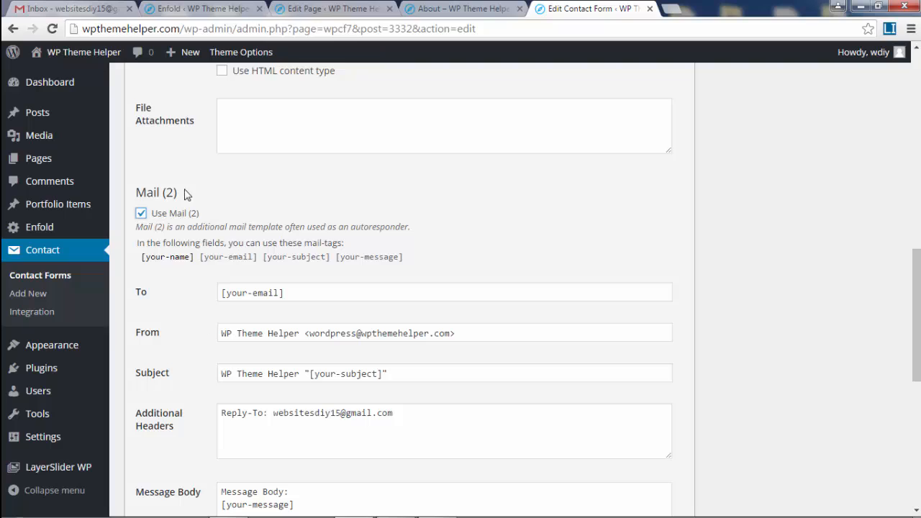
{"action": "left_click_drag", "start_coordinate": [137, 193], "coordinate": [197, 190]}
{"action": "left_click", "coordinate": [458, 217]}
{"action": "left_click_drag", "start_coordinate": [435, 233], "coordinate": [355, 228]}
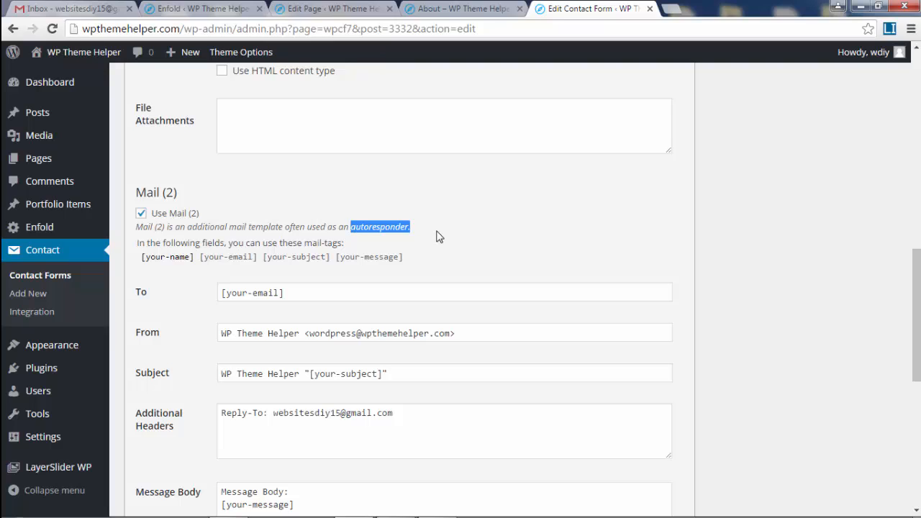
{"action": "left_click_drag", "start_coordinate": [436, 236], "coordinate": [354, 232]}
{"action": "scroll", "coordinate": [530, 240], "scroll_direction": "down", "scroll_amount": 3}
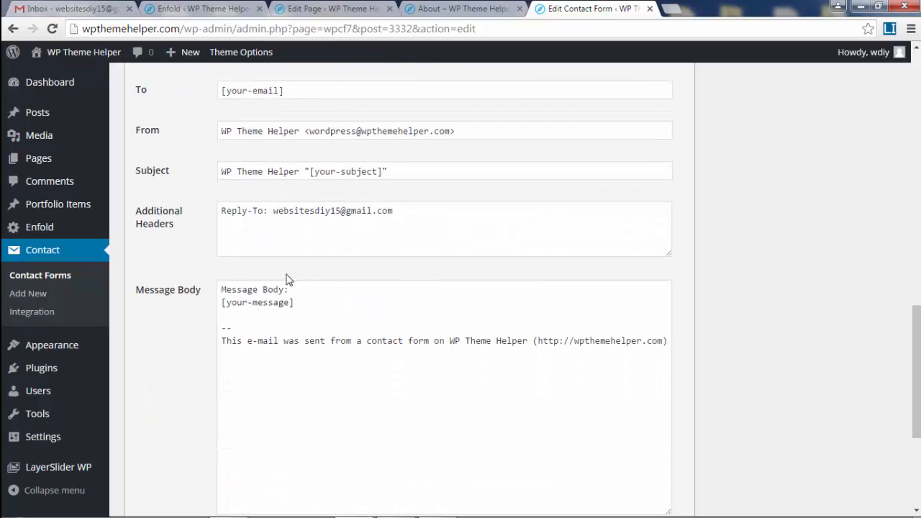
Start the Mail (2) message body with 'Thanks for your message. We are on it!' and save.
{"action": "left_click", "coordinate": [224, 290]}
{"action": "key", "text": "Return"}
{"action": "key", "text": "Return"}
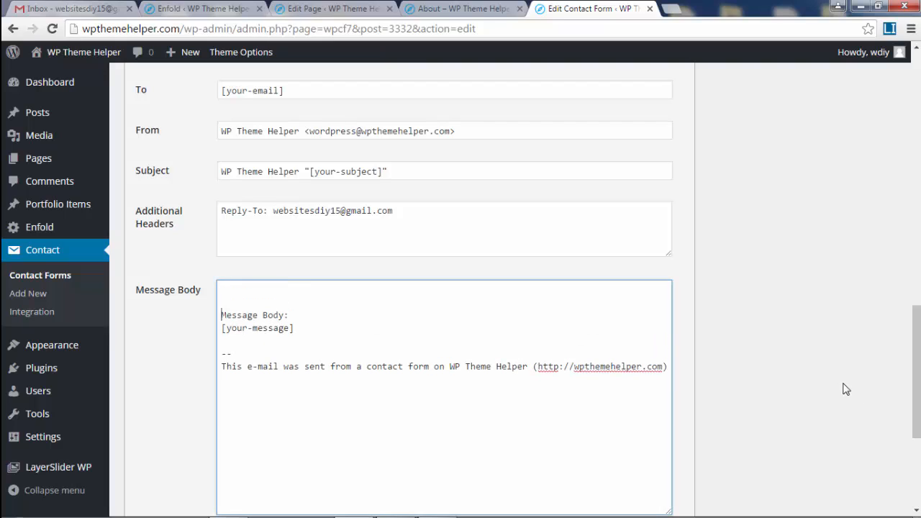
{"action": "type", "text": "THan"}
{"action": "key", "text": "BackSpace"}
{"action": "key", "text": "BackSpace"}
{"action": "type", "text": "anks for your message"}
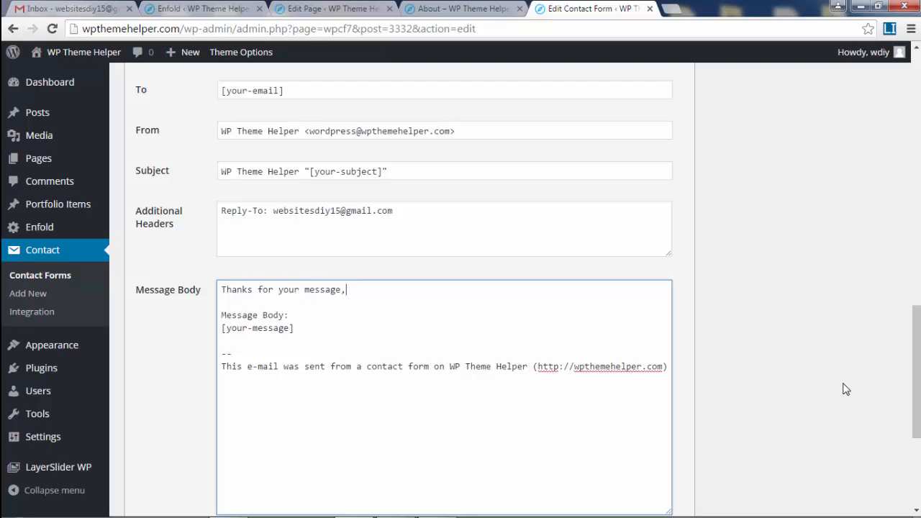
{"action": "type", "text": ". We are on it!"}
{"action": "left_click_drag", "start_coordinate": [221, 315], "coordinate": [305, 316]}
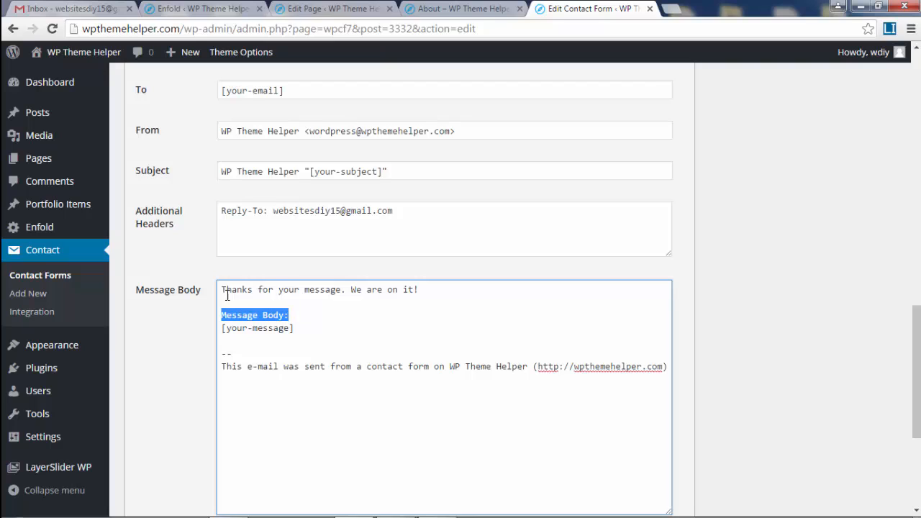
{"action": "left_click_drag", "start_coordinate": [228, 292], "coordinate": [431, 294]}
{"action": "left_click", "coordinate": [432, 293]}
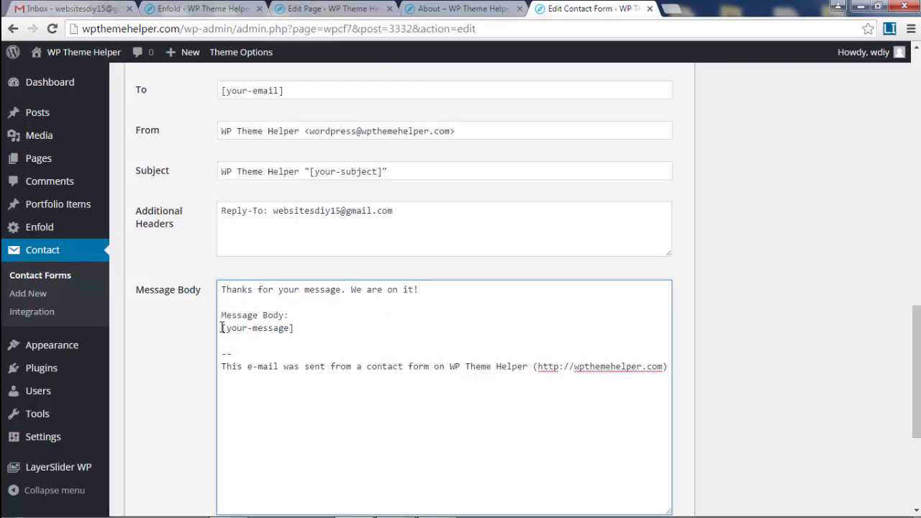
{"action": "mouse_move", "coordinate": [223, 327]}
{"action": "left_mouse_down"}
{"action": "mouse_move", "coordinate": [307, 327]}
{"action": "mouse_move", "coordinate": [220, 333]}
{"action": "left_mouse_up"}
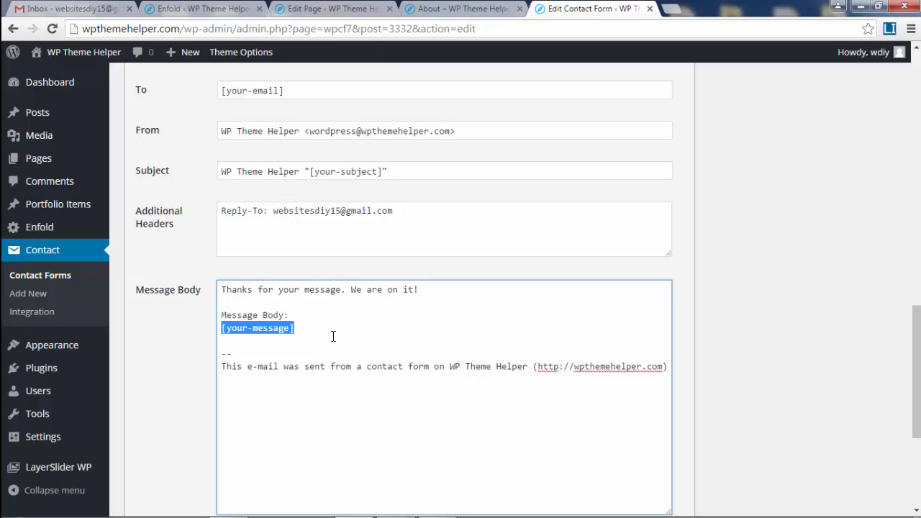
{"action": "left_click", "coordinate": [362, 336]}
{"action": "left_click_drag", "start_coordinate": [916, 371], "coordinate": [916, 439]}
{"action": "left_click", "coordinate": [151, 449]}
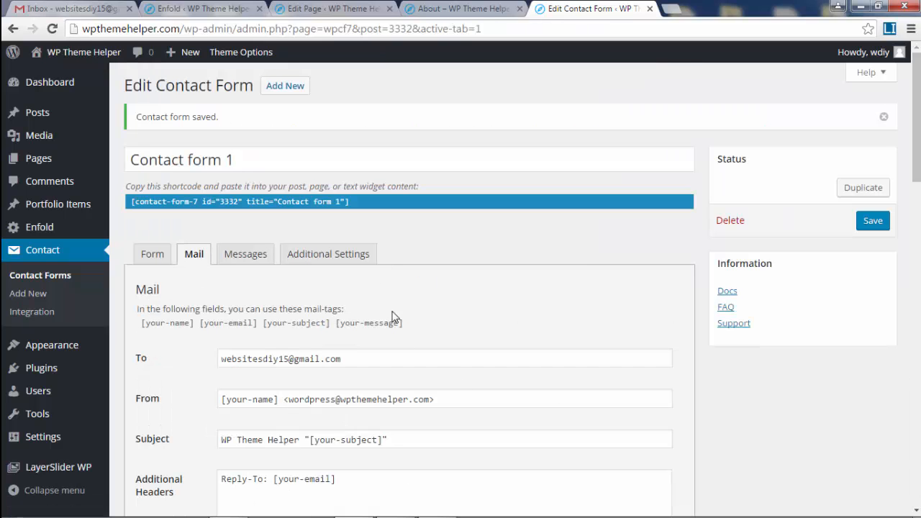
Show the Form template and review its name, email and subject field tags.
{"action": "scroll", "coordinate": [518, 280], "scroll_direction": "down", "scroll_amount": 3}
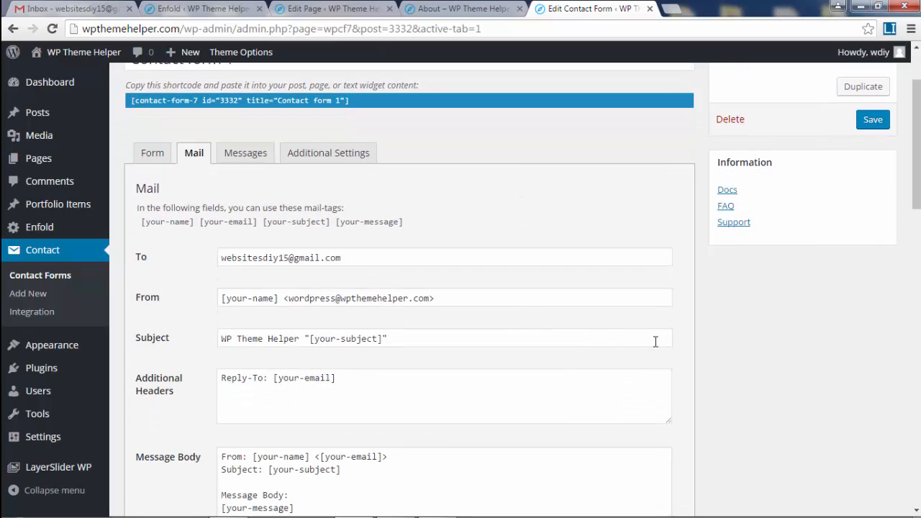
{"action": "left_click", "coordinate": [158, 155]}
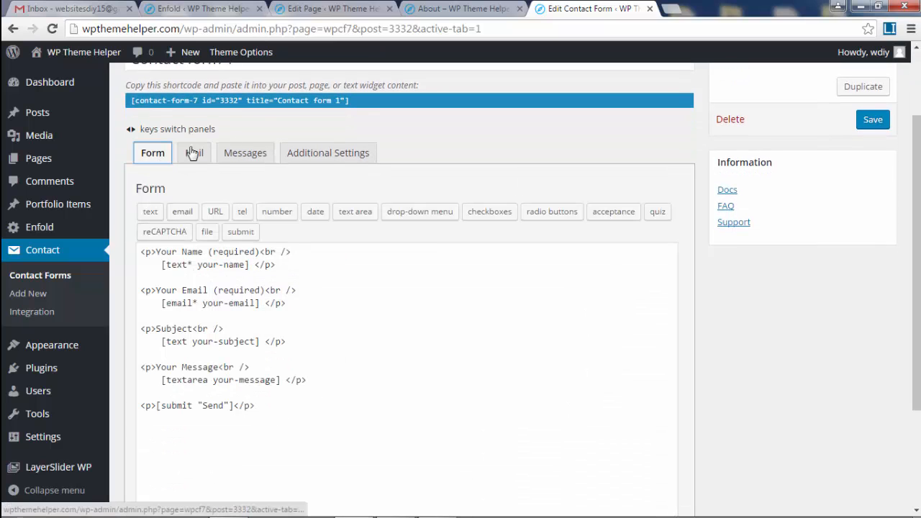
{"action": "scroll", "coordinate": [257, 286], "scroll_direction": "down", "scroll_amount": 3}
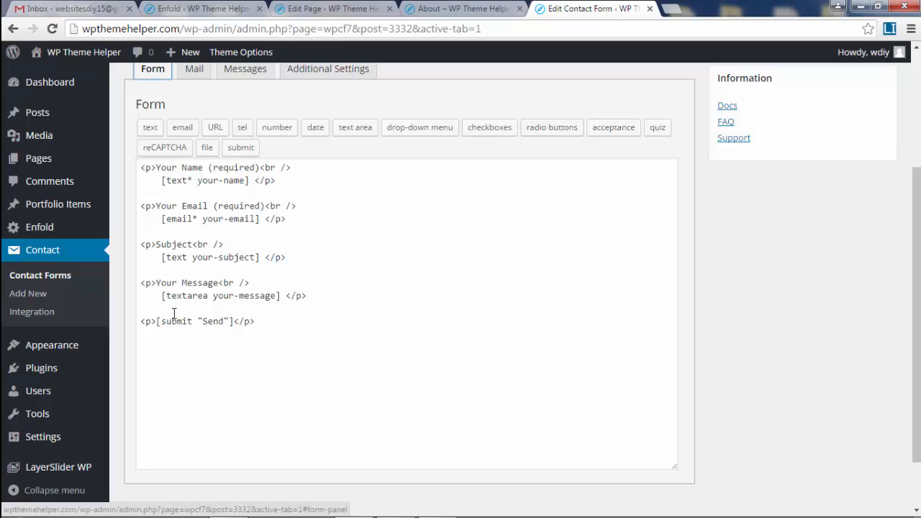
{"action": "left_click_drag", "start_coordinate": [297, 257], "coordinate": [155, 245]}
{"action": "left_click", "coordinate": [314, 257]}
{"action": "left_click_drag", "start_coordinate": [290, 258], "coordinate": [265, 258]}
{"action": "left_click_drag", "start_coordinate": [161, 256], "coordinate": [261, 259]}
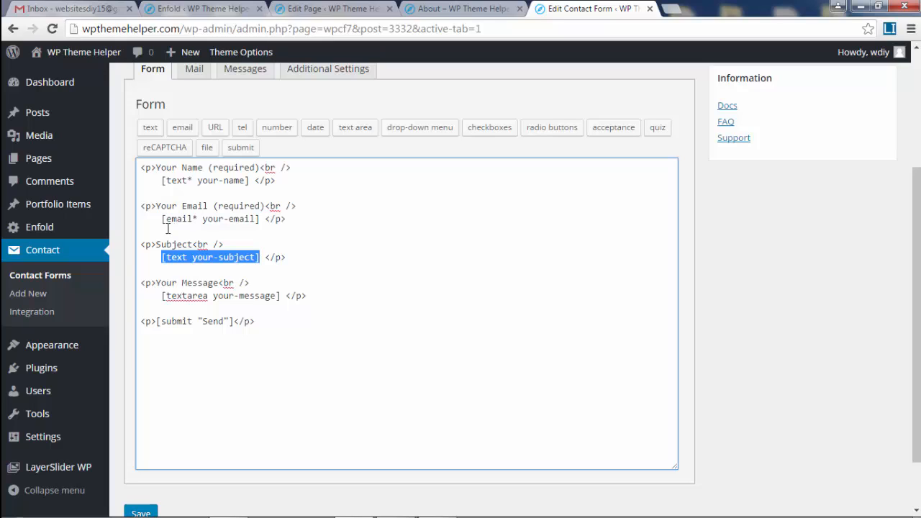
{"action": "left_click_drag", "start_coordinate": [162, 218], "coordinate": [261, 218]}
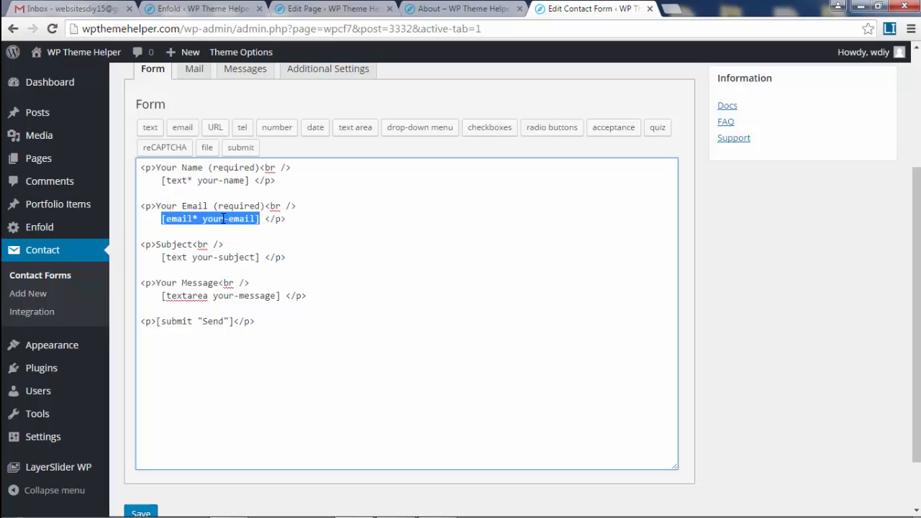
{"action": "left_click_drag", "start_coordinate": [163, 181], "coordinate": [248, 181]}
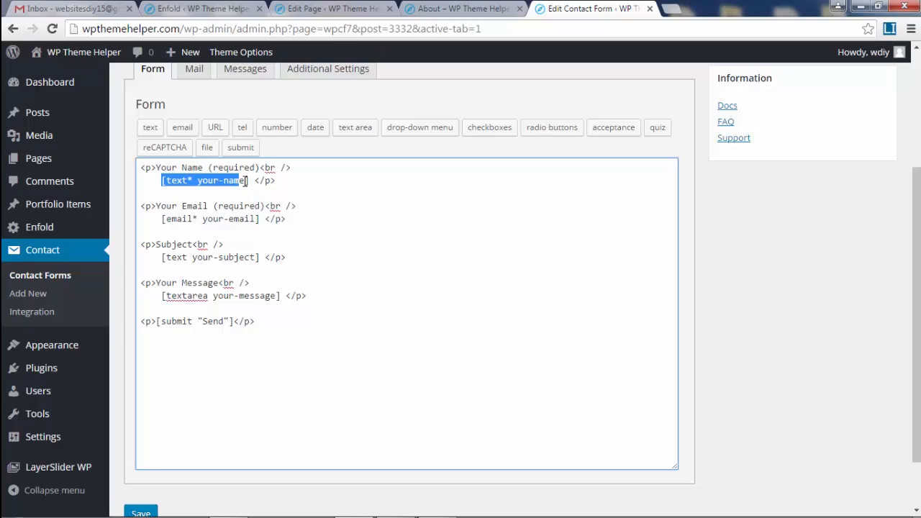
{"action": "left_click", "coordinate": [412, 319]}
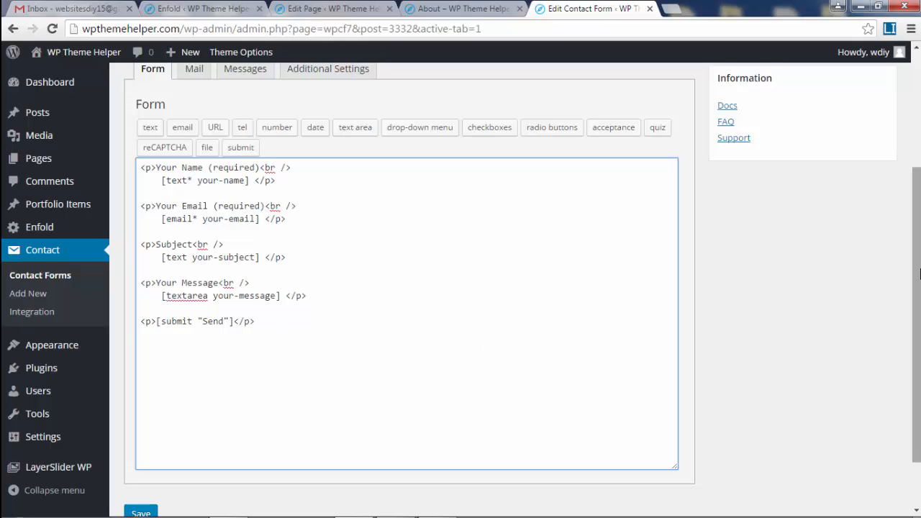
Save Contact form 1 again from the Status box.
{"action": "scroll", "coordinate": [918, 290], "scroll_direction": "up", "scroll_amount": 2}
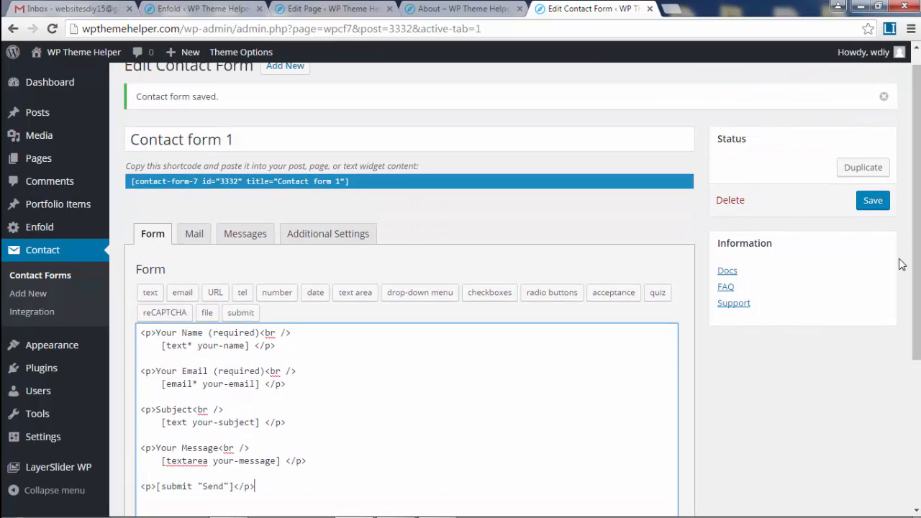
{"action": "left_click", "coordinate": [879, 204]}
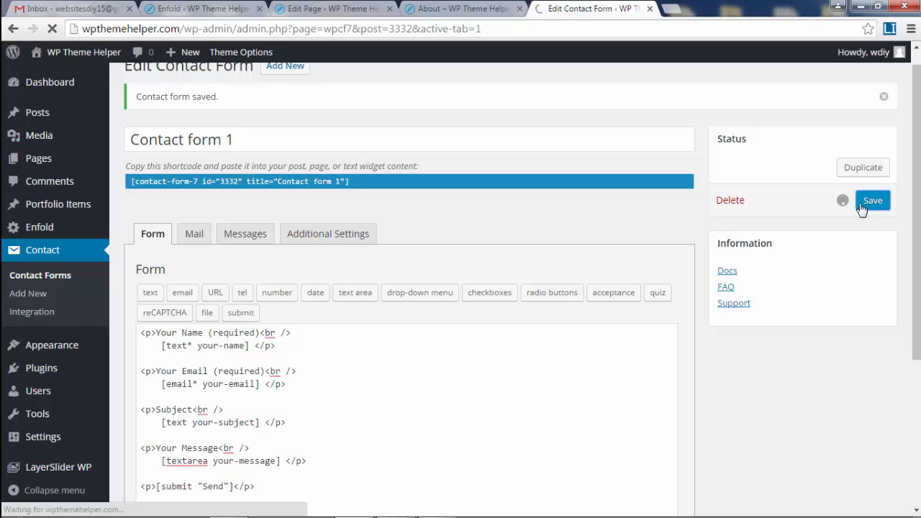
{"action": "scroll", "coordinate": [855, 185], "scroll_direction": "down", "scroll_amount": 4}
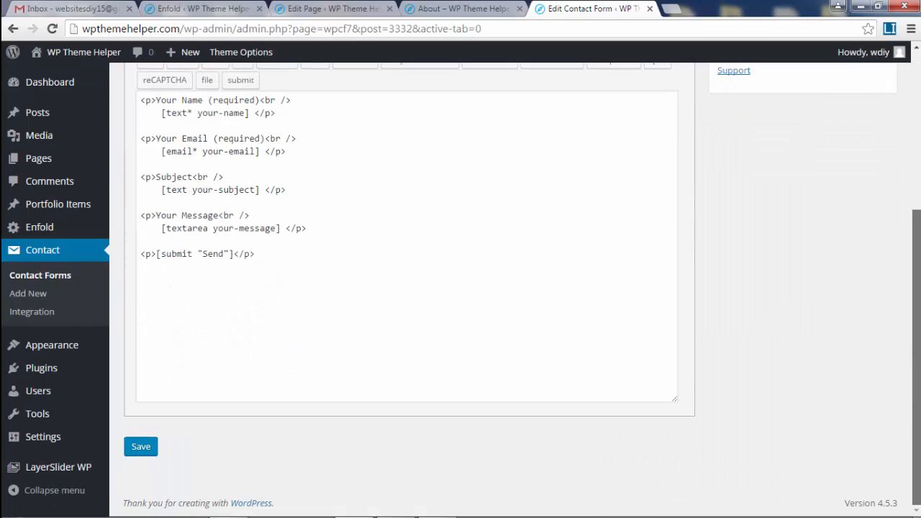
{"action": "scroll", "coordinate": [856, 185], "scroll_direction": "up", "scroll_amount": 3}
{"action": "left_click", "coordinate": [195, 179]}
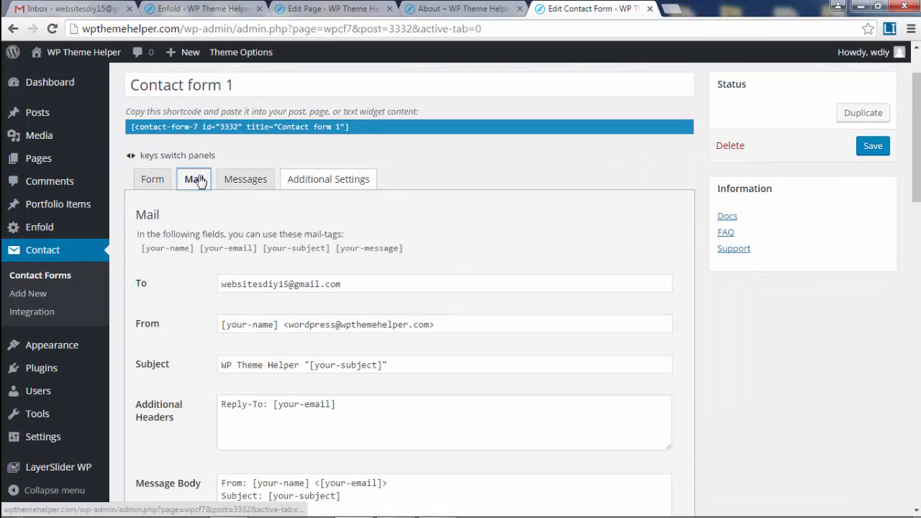
{"action": "left_click", "coordinate": [236, 179]}
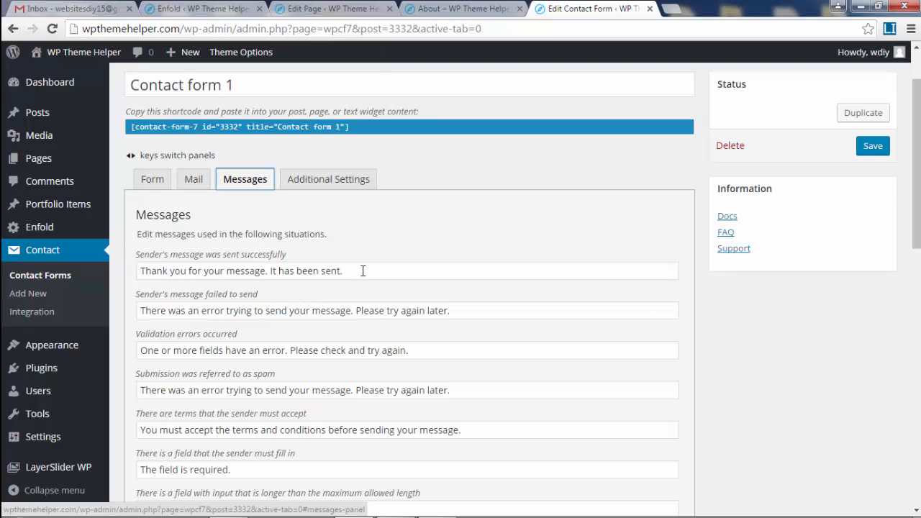
{"action": "left_click_drag", "start_coordinate": [362, 268], "coordinate": [100, 272]}
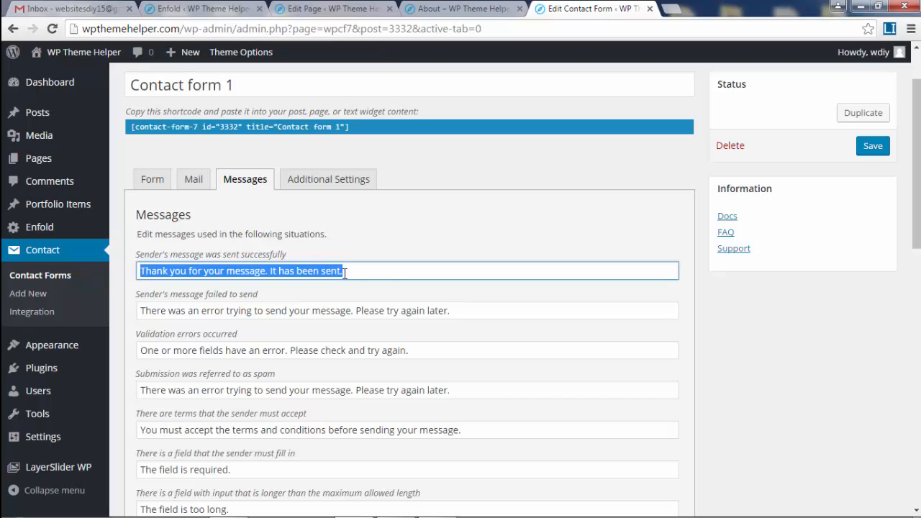
{"action": "left_click", "coordinate": [394, 274]}
{"action": "left_click_drag", "start_coordinate": [347, 269], "coordinate": [102, 277]}
{"action": "left_click", "coordinate": [409, 269]}
{"action": "left_click", "coordinate": [329, 179]}
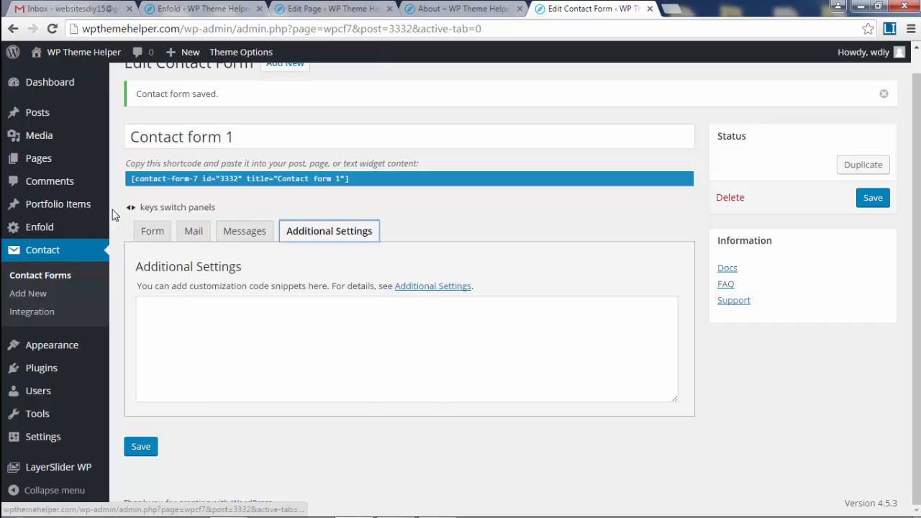
{"action": "left_click", "coordinate": [138, 232]}
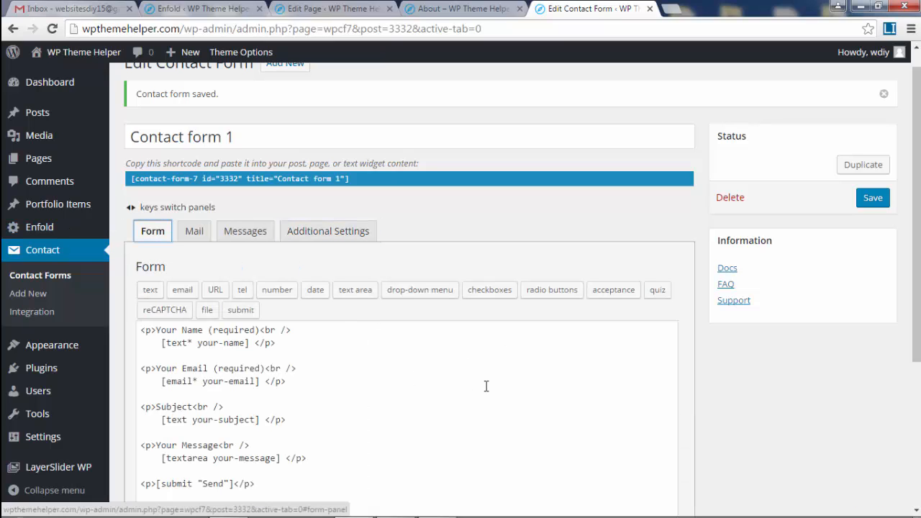
{"action": "scroll", "coordinate": [485, 387], "scroll_direction": "down", "scroll_amount": 2}
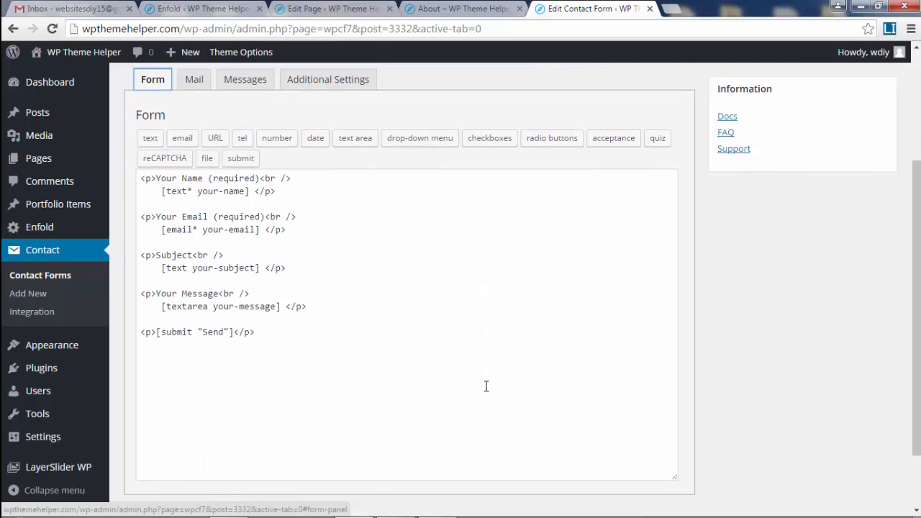
Switch to the Mail panel and examine the sender address and domain in From.
{"action": "left_click", "coordinate": [196, 83]}
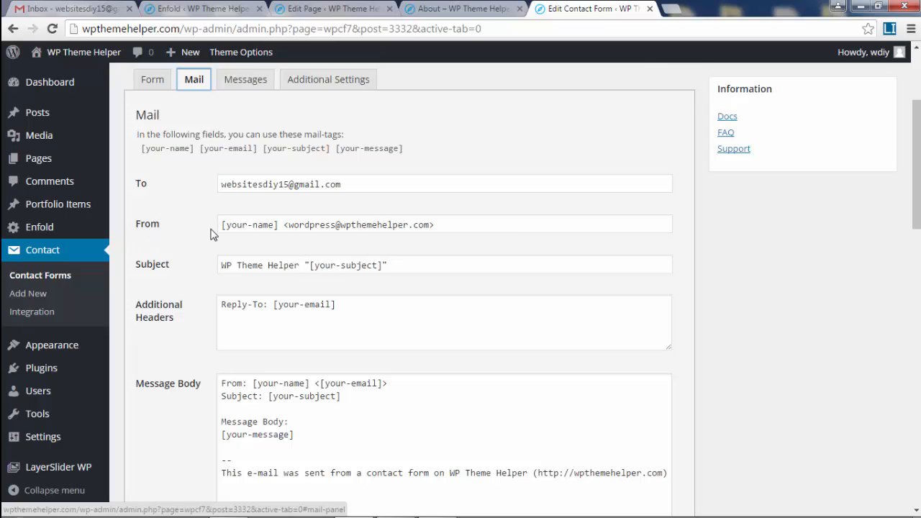
{"action": "mouse_move", "coordinate": [291, 225]}
{"action": "left_mouse_down"}
{"action": "mouse_move", "coordinate": [432, 223]}
{"action": "mouse_move", "coordinate": [273, 228]}
{"action": "mouse_move", "coordinate": [283, 226]}
{"action": "left_mouse_up"}
{"action": "left_click", "coordinate": [452, 219]}
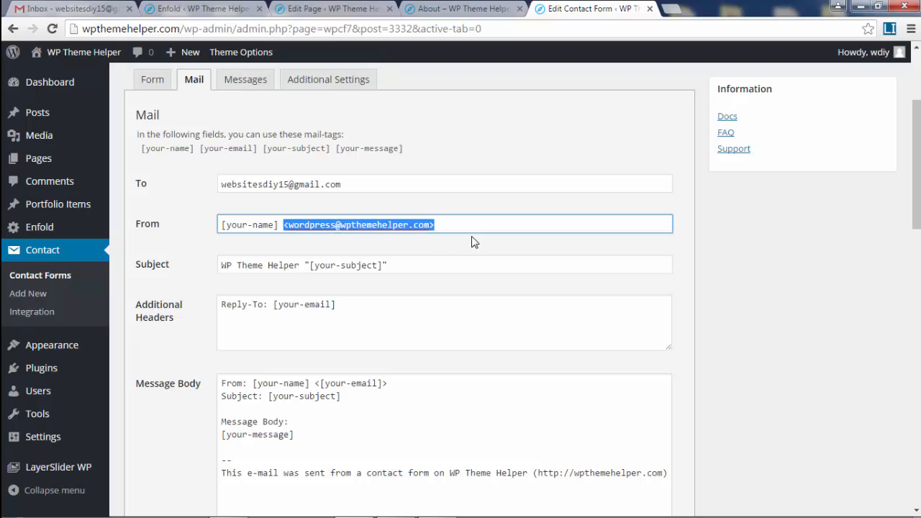
{"action": "left_click", "coordinate": [457, 222]}
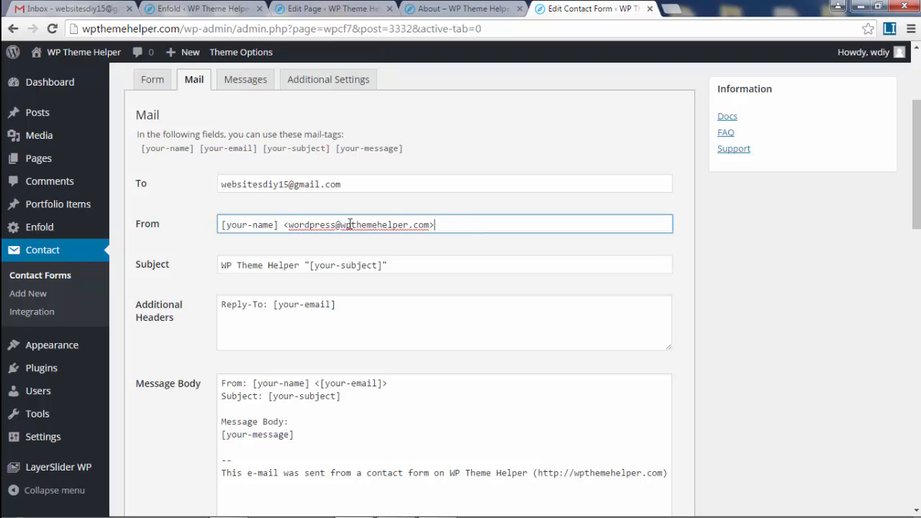
{"action": "left_click_drag", "start_coordinate": [346, 224], "coordinate": [437, 224]}
{"action": "left_click", "coordinate": [450, 224]}
{"action": "left_click_drag", "start_coordinate": [285, 224], "coordinate": [450, 226]}
{"action": "left_click", "coordinate": [452, 229]}
Recheck the From line pairing the [your-name] tag with the site's sender address.
{"action": "left_click_drag", "start_coordinate": [136, 230], "coordinate": [358, 210]}
{"action": "left_click", "coordinate": [458, 224]}
{"action": "left_click", "coordinate": [777, 281]}
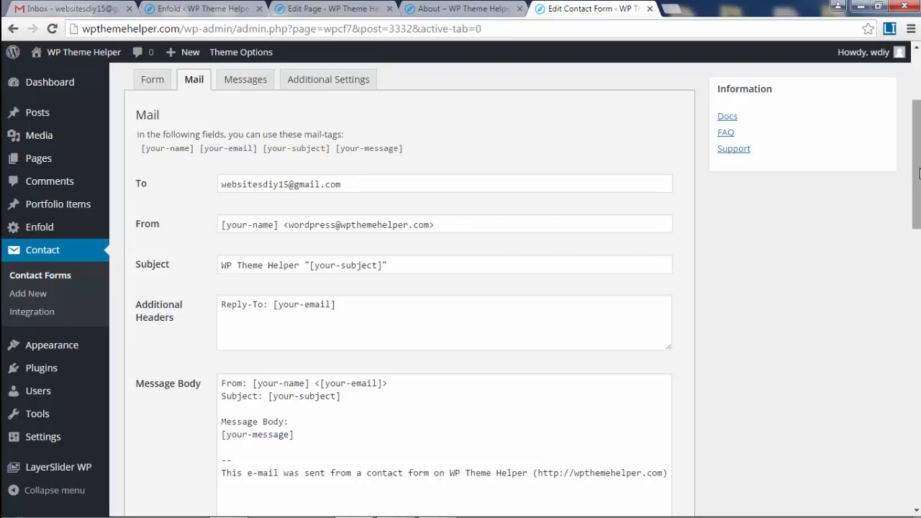
{"action": "left_click_drag", "start_coordinate": [915, 187], "coordinate": [916, 185]}
{"action": "scroll", "coordinate": [344, 332], "scroll_direction": "up", "scroll_amount": 3}
{"action": "mouse_move", "coordinate": [290, 351]}
{"action": "left_mouse_down"}
{"action": "mouse_move", "coordinate": [448, 353]}
{"action": "mouse_move", "coordinate": [286, 353]}
{"action": "left_mouse_up"}
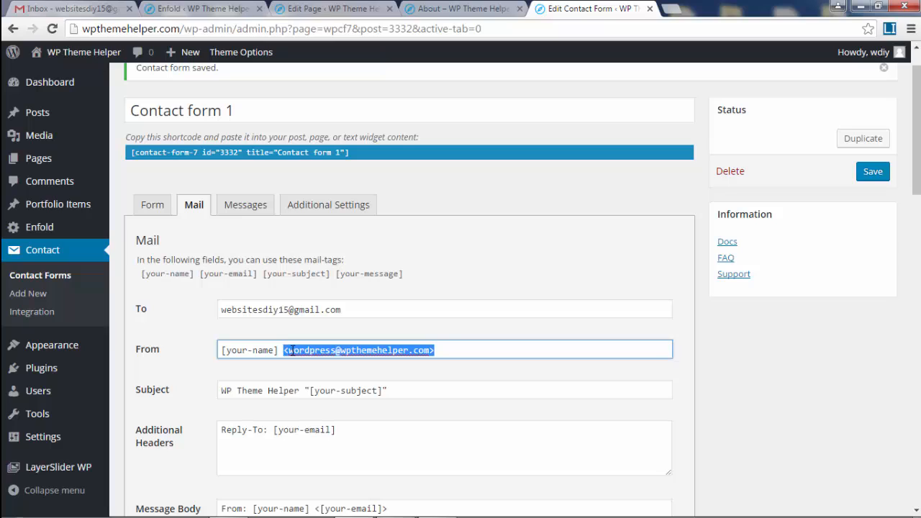
{"action": "left_click", "coordinate": [460, 352]}
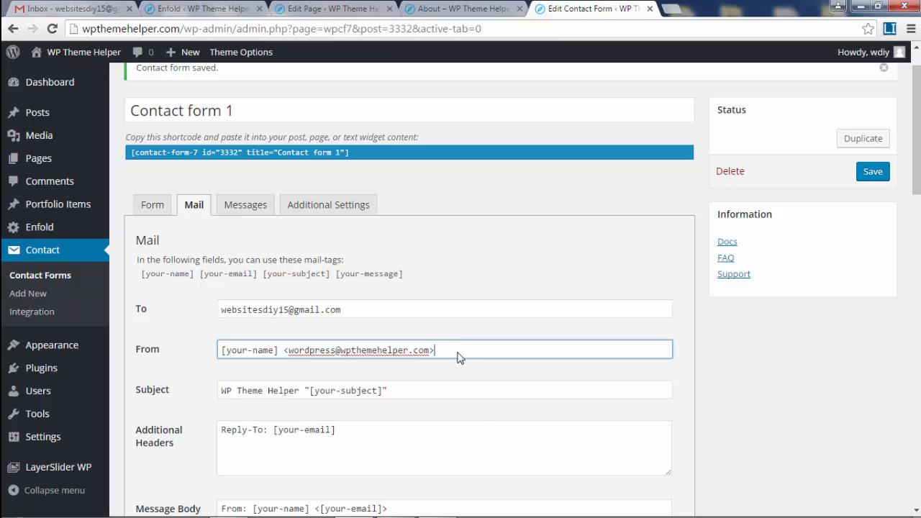
{"action": "double_click", "coordinate": [307, 352]}
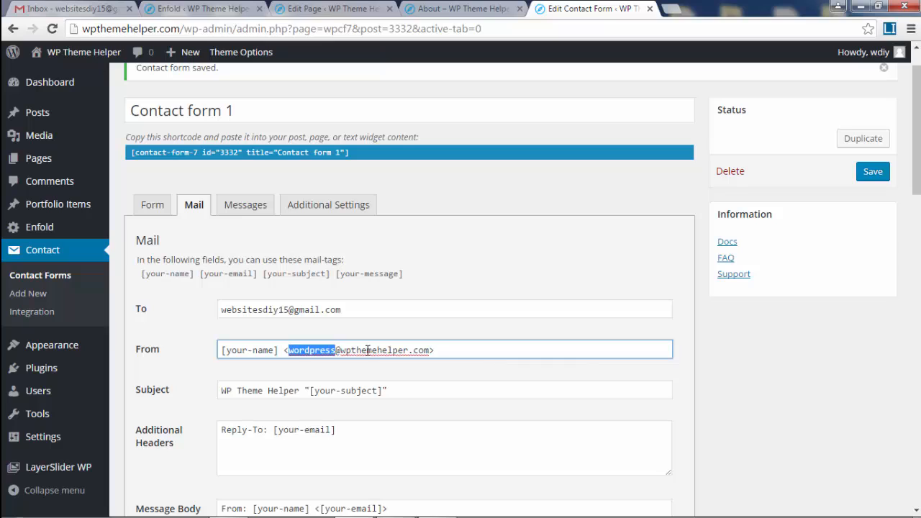
{"action": "left_click", "coordinate": [481, 347]}
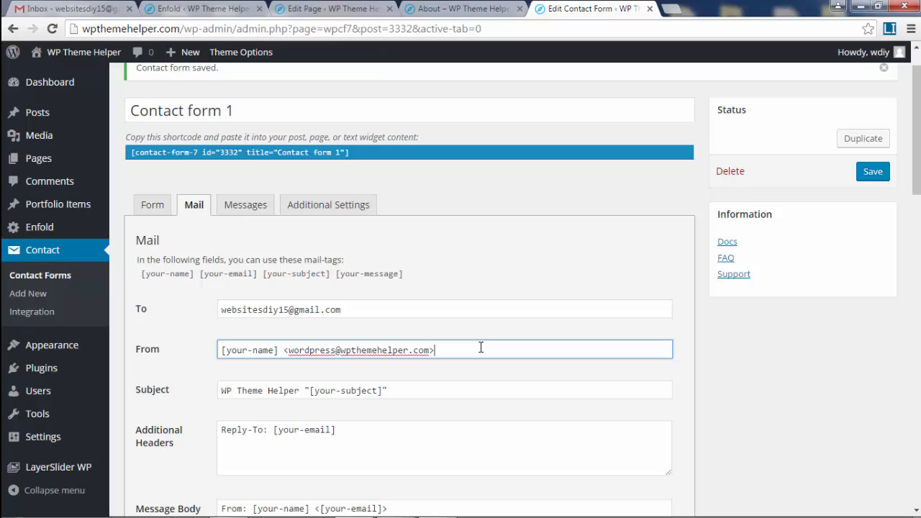
{"action": "left_click", "coordinate": [368, 310]}
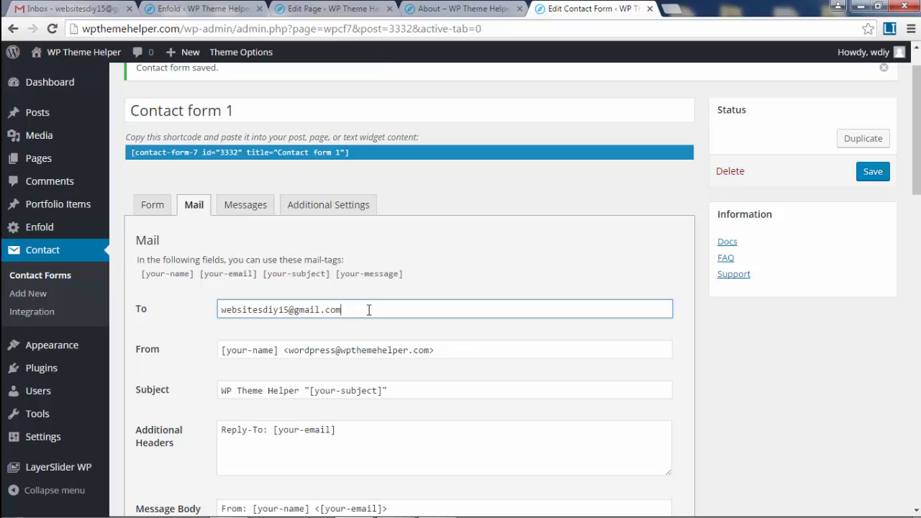
{"action": "left_click_drag", "start_coordinate": [369, 310], "coordinate": [209, 311]}
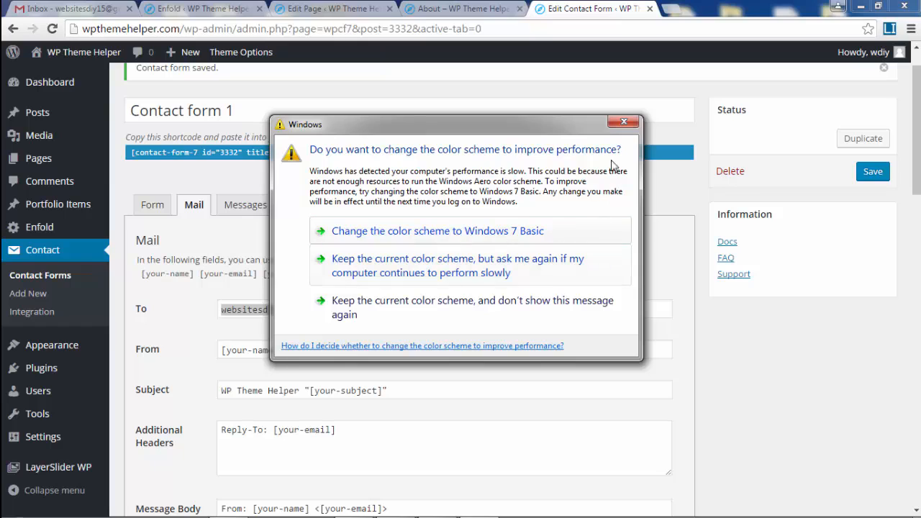
{"action": "left_click", "coordinate": [623, 123]}
{"action": "left_click", "coordinate": [393, 317]}
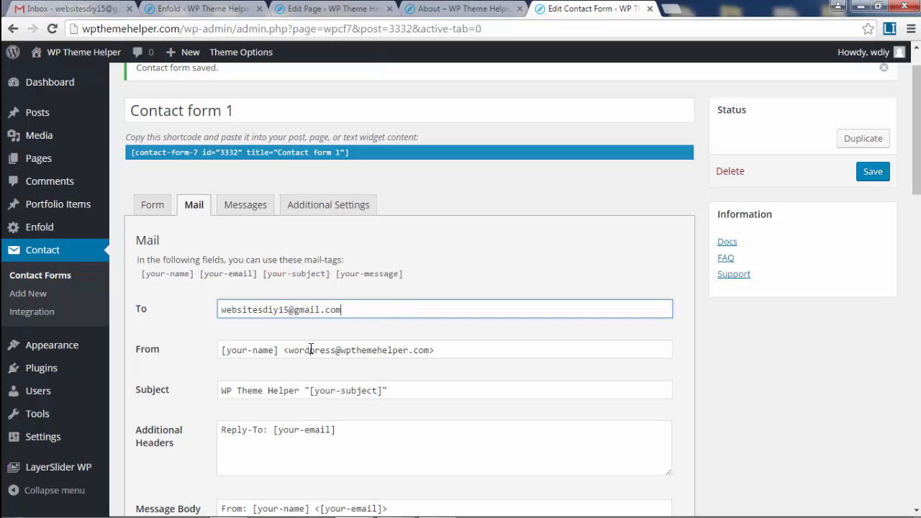
{"action": "left_click_drag", "start_coordinate": [281, 352], "coordinate": [449, 352]}
{"action": "left_click", "coordinate": [451, 353]}
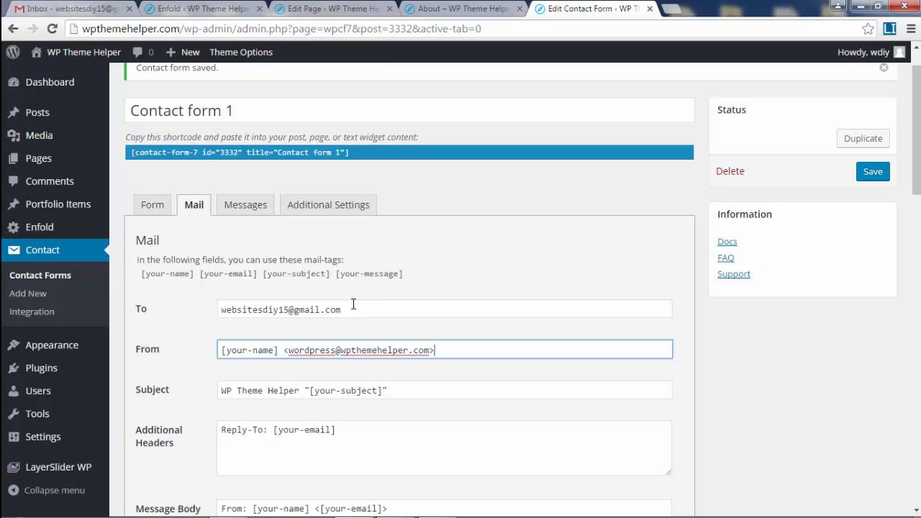
{"action": "left_click", "coordinate": [389, 308]}
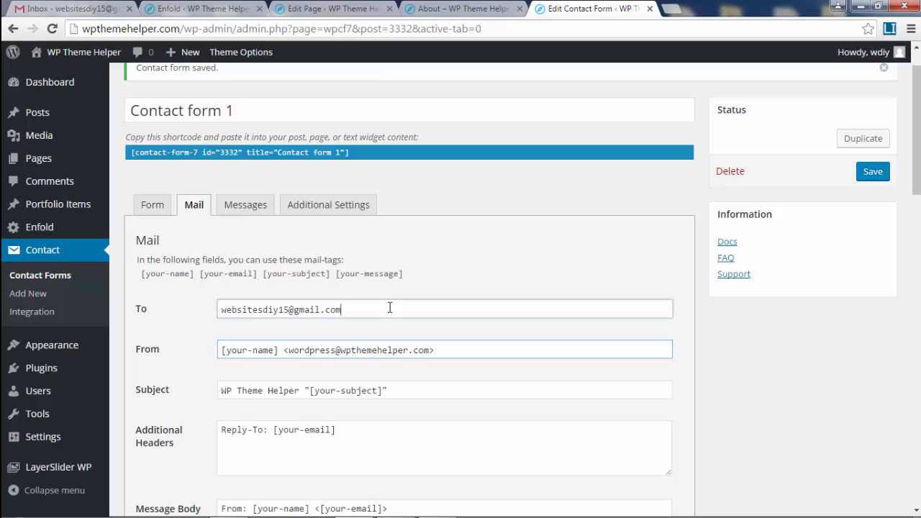
{"action": "left_click", "coordinate": [449, 352]}
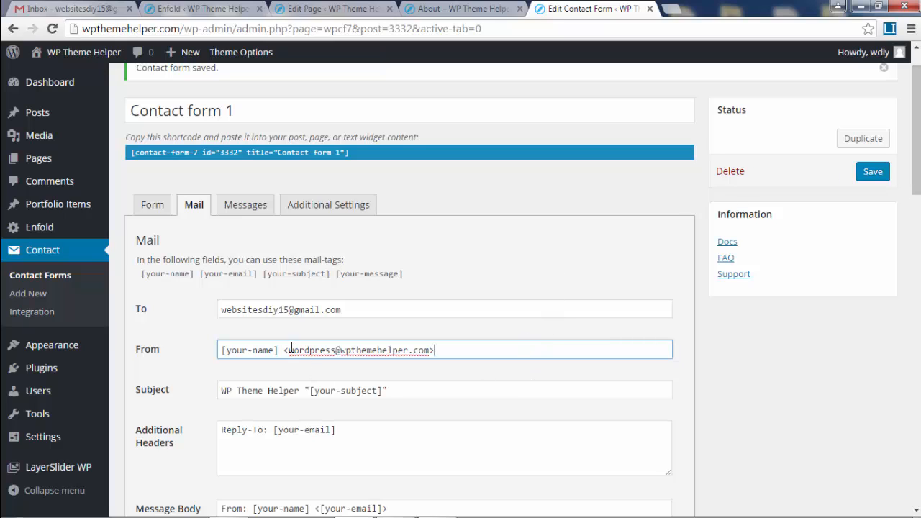
{"action": "left_click_drag", "start_coordinate": [290, 348], "coordinate": [475, 349]}
{"action": "left_click", "coordinate": [474, 353]}
{"action": "scroll", "coordinate": [468, 408], "scroll_direction": "down", "scroll_amount": 2}
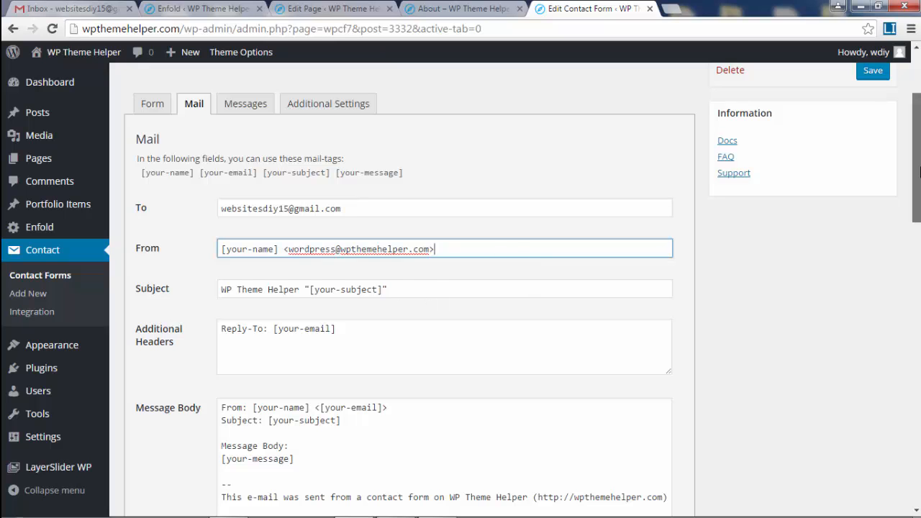
{"action": "left_click_drag", "start_coordinate": [919, 172], "coordinate": [919, 130]}
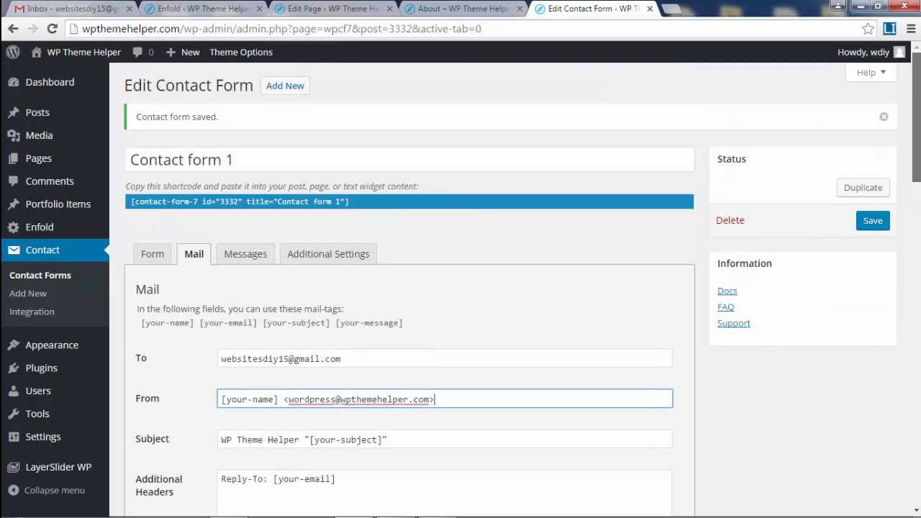
Save Contact form 1 and copy its shortcode [contact-form-7 id="3332" title="Contact form 1"].
{"action": "left_click", "coordinate": [154, 255]}
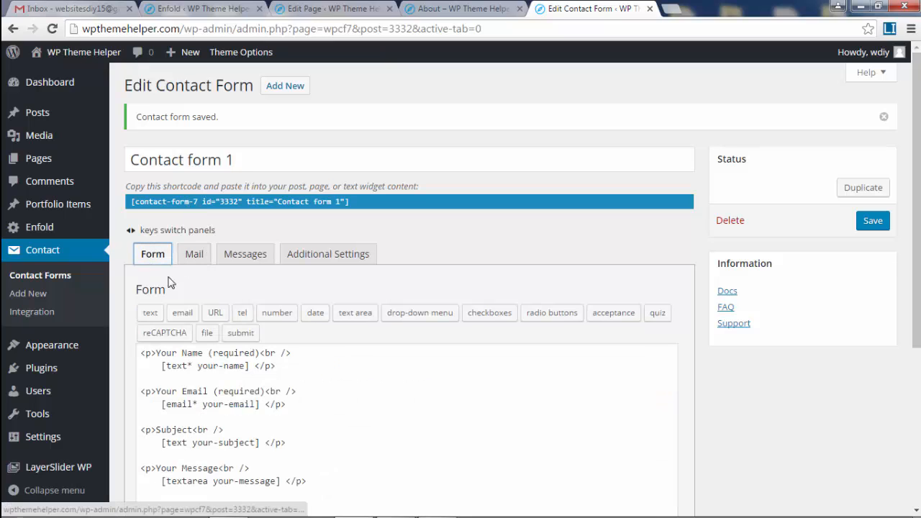
{"action": "left_click", "coordinate": [872, 223]}
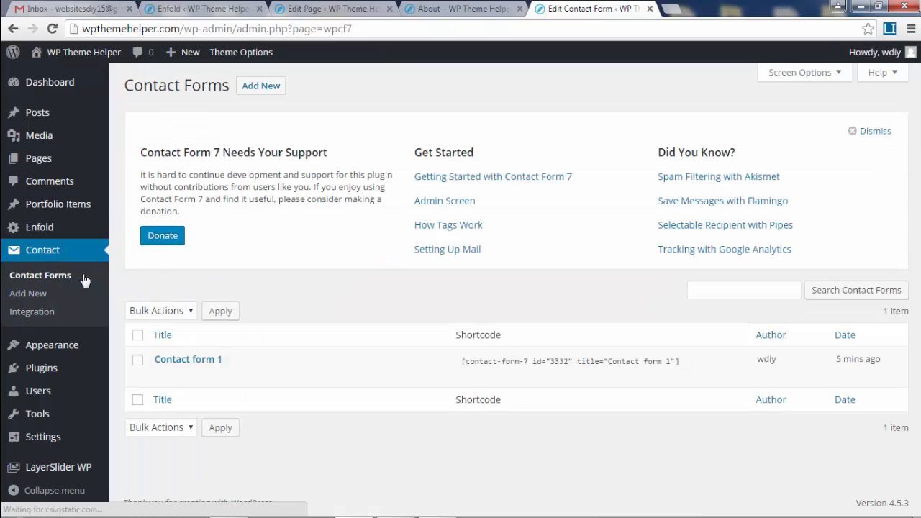
{"action": "left_click", "coordinate": [481, 363]}
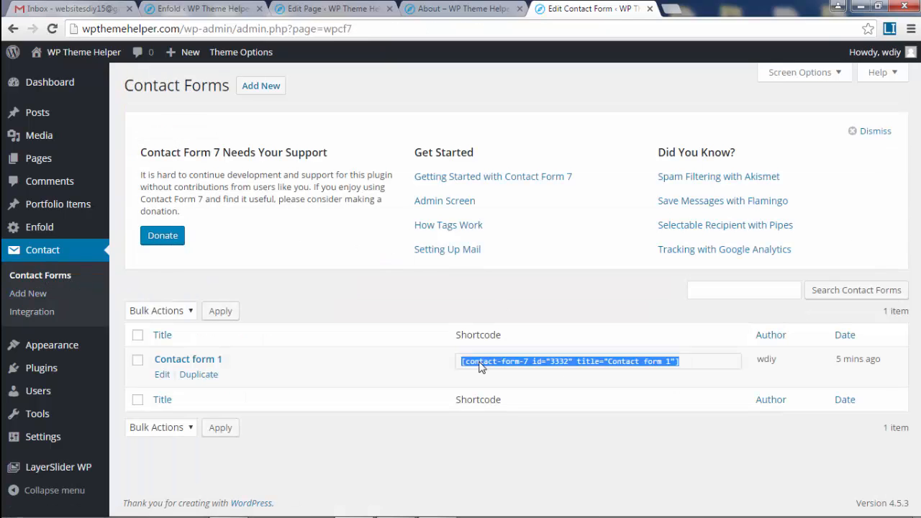
{"action": "right_click", "coordinate": [641, 365]}
{"action": "left_click", "coordinate": [632, 372]}
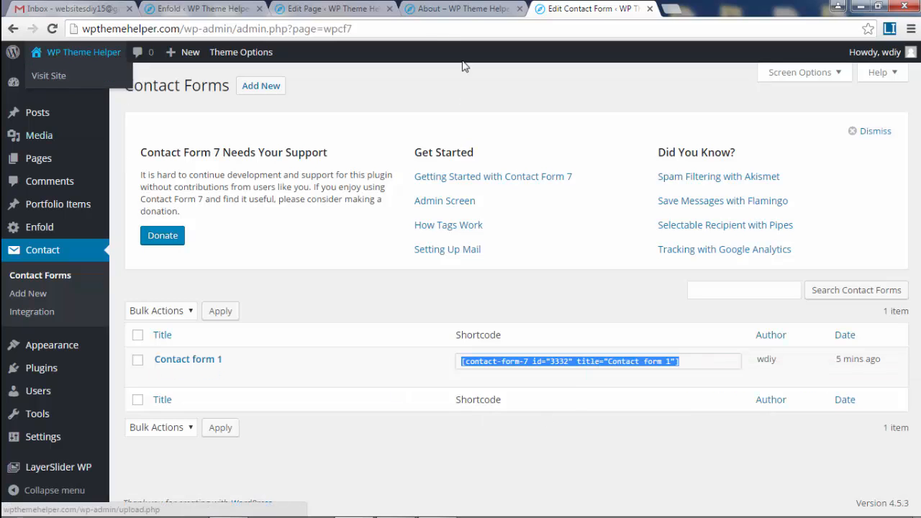
Apply the Contact Page layout template in the Advanced Layout Editor, update, and open the live page.
{"action": "left_click", "coordinate": [649, 9]}
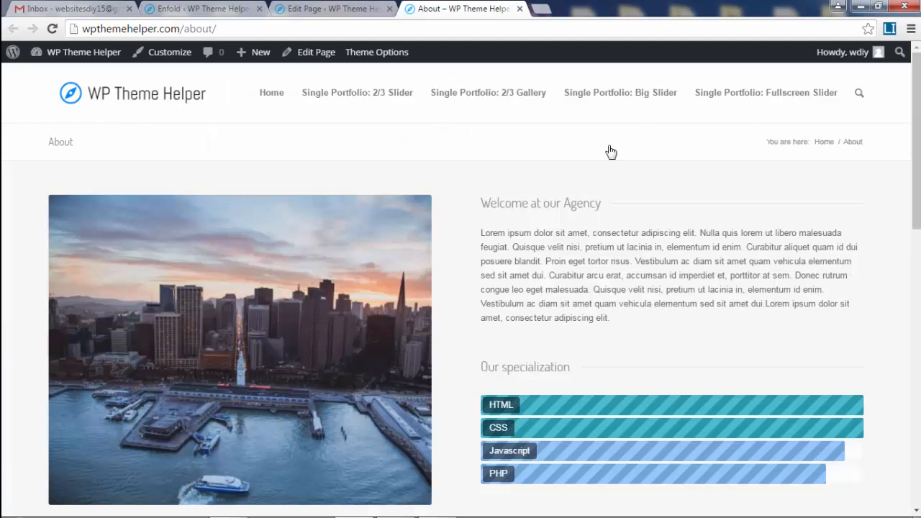
{"action": "left_click", "coordinate": [519, 8]}
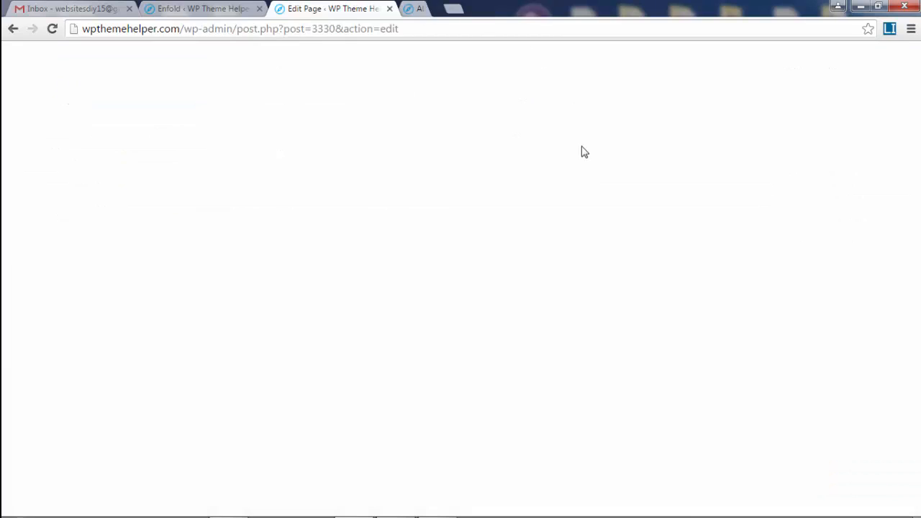
{"action": "scroll", "coordinate": [551, 300], "scroll_direction": "down", "scroll_amount": 1}
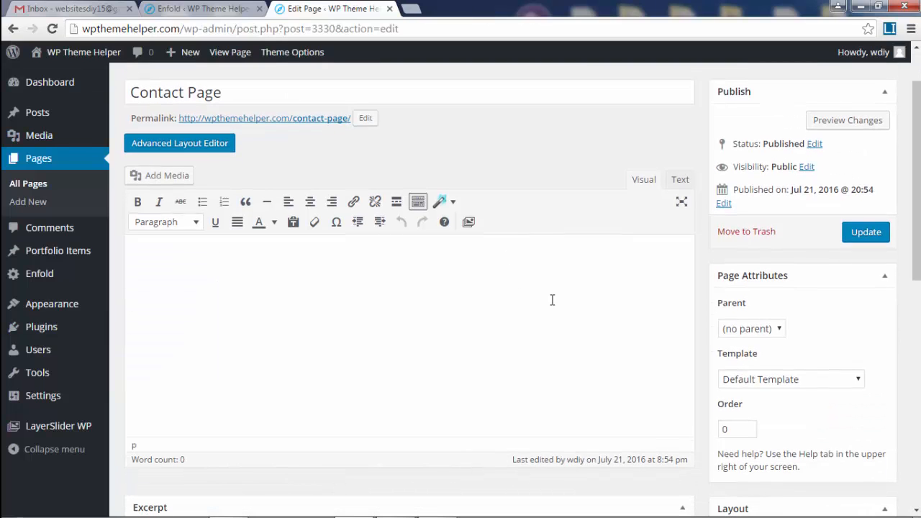
{"action": "left_click", "coordinate": [168, 146]}
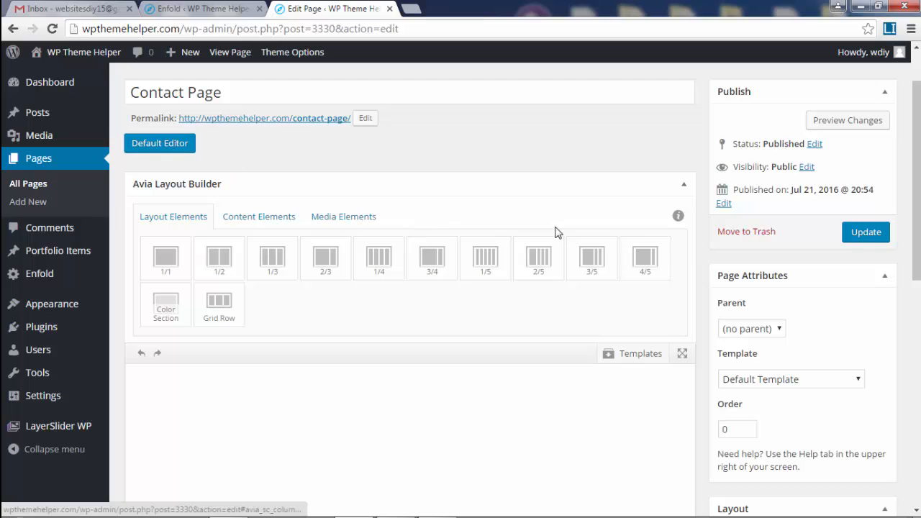
{"action": "scroll", "coordinate": [568, 403], "scroll_direction": "down", "scroll_amount": 2}
{"action": "left_click", "coordinate": [615, 226]}
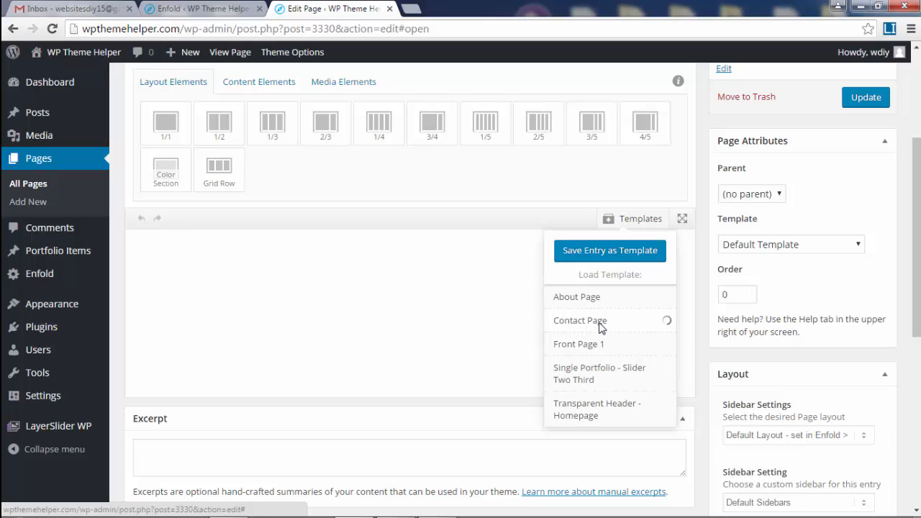
{"action": "left_click", "coordinate": [861, 107]}
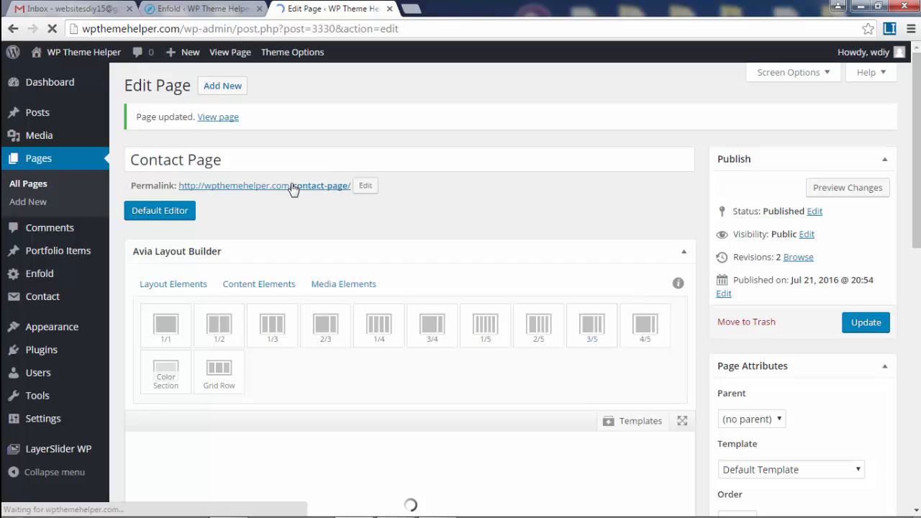
{"action": "right_click", "coordinate": [293, 187]}
{"action": "left_click", "coordinate": [413, 197]}
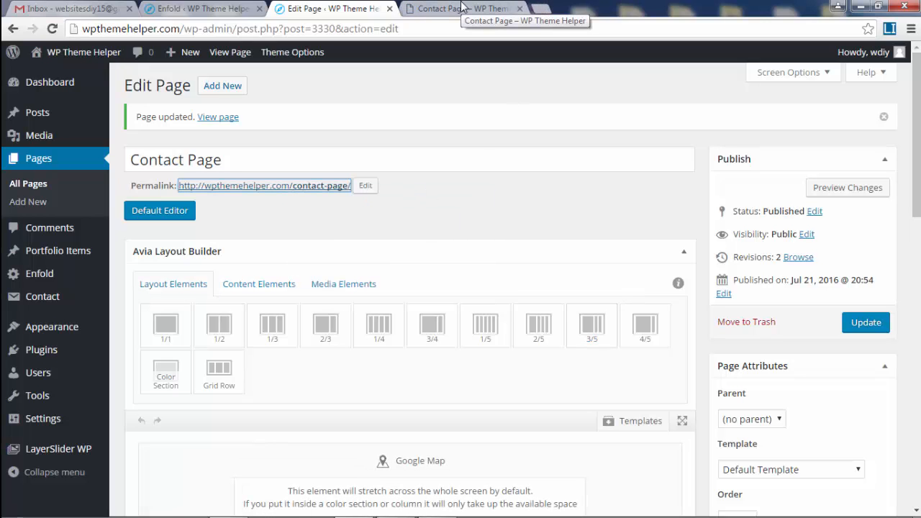
On the live Contact Page, inspect the 'Oops! Something went wrong.' Google Maps error.
{"action": "left_click", "coordinate": [462, 8]}
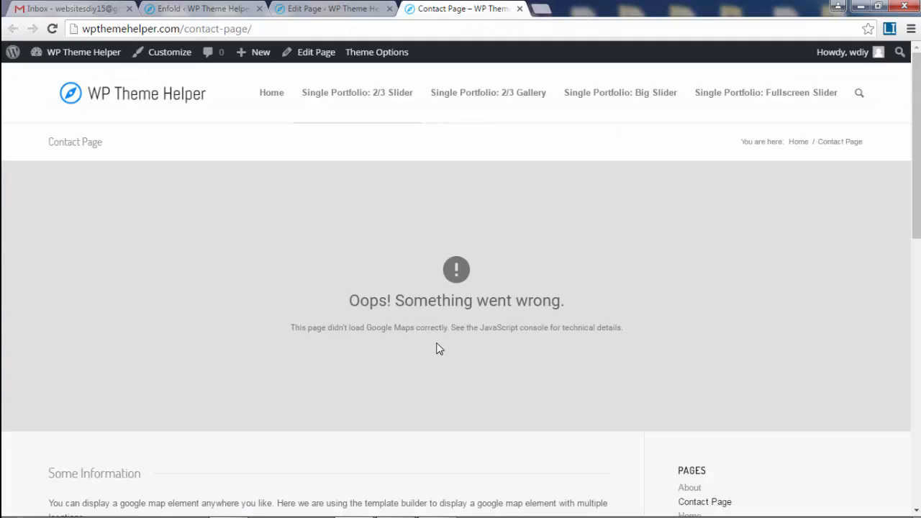
{"action": "left_click_drag", "start_coordinate": [353, 303], "coordinate": [620, 334]}
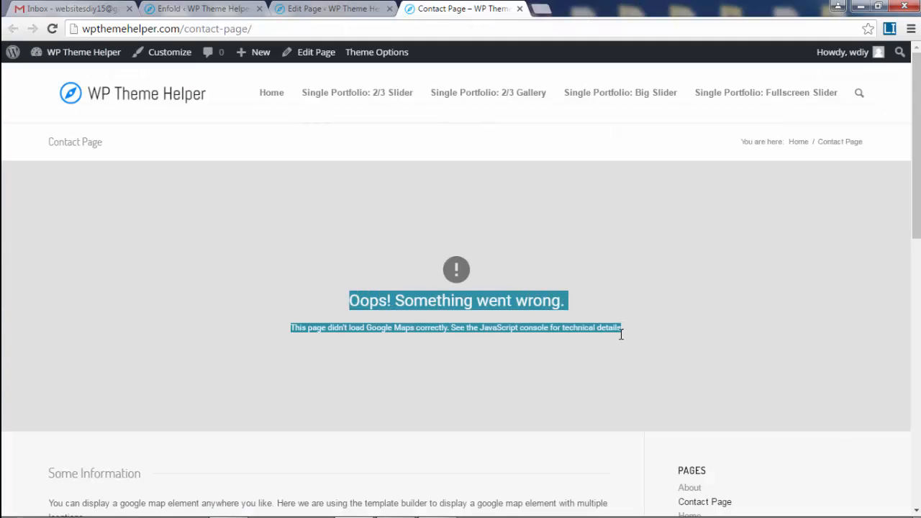
{"action": "left_click", "coordinate": [586, 368]}
{"action": "scroll", "coordinate": [587, 368], "scroll_direction": "down", "scroll_amount": 3}
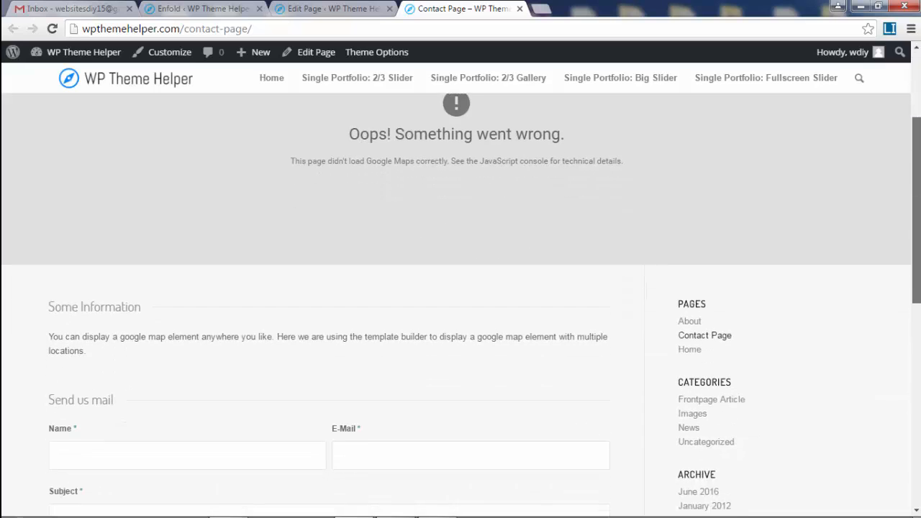
{"action": "left_click_drag", "start_coordinate": [916, 264], "coordinate": [916, 195]}
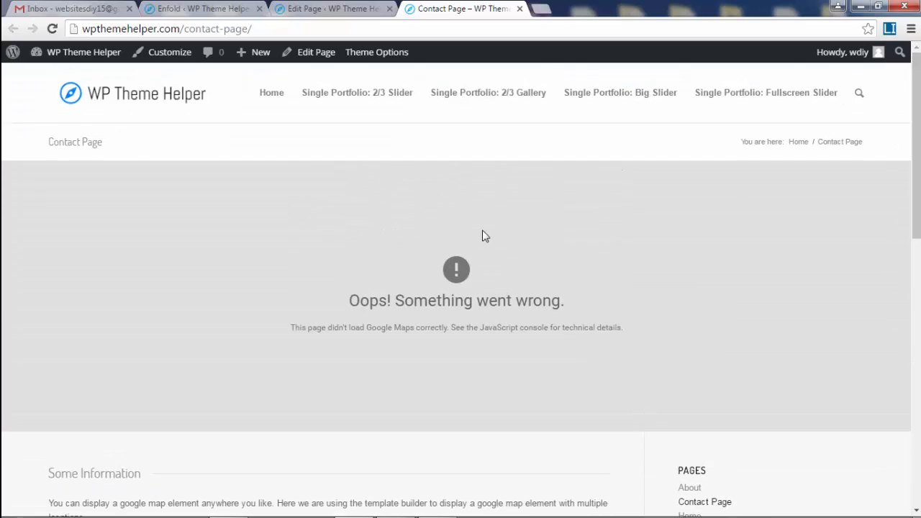
{"action": "left_click_drag", "start_coordinate": [571, 305], "coordinate": [401, 282]}
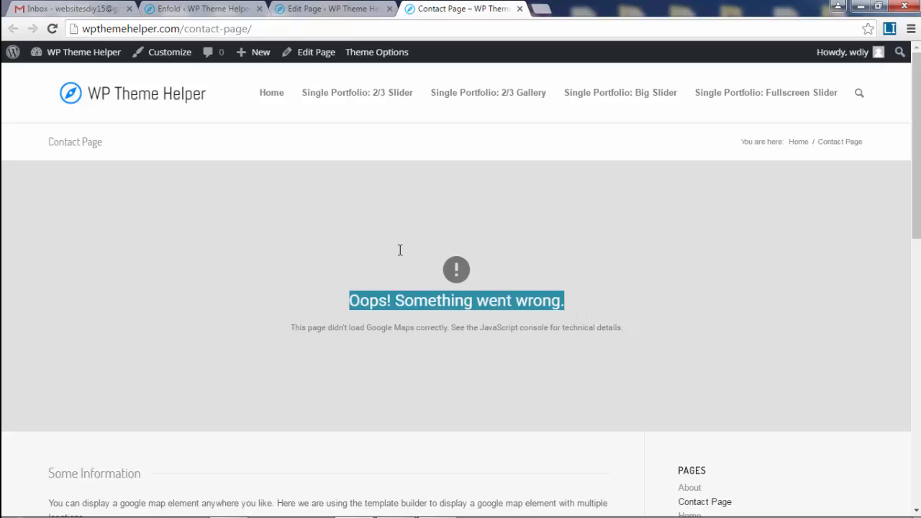
{"action": "left_click", "coordinate": [364, 298]}
{"action": "left_click_drag", "start_coordinate": [353, 301], "coordinate": [664, 329]}
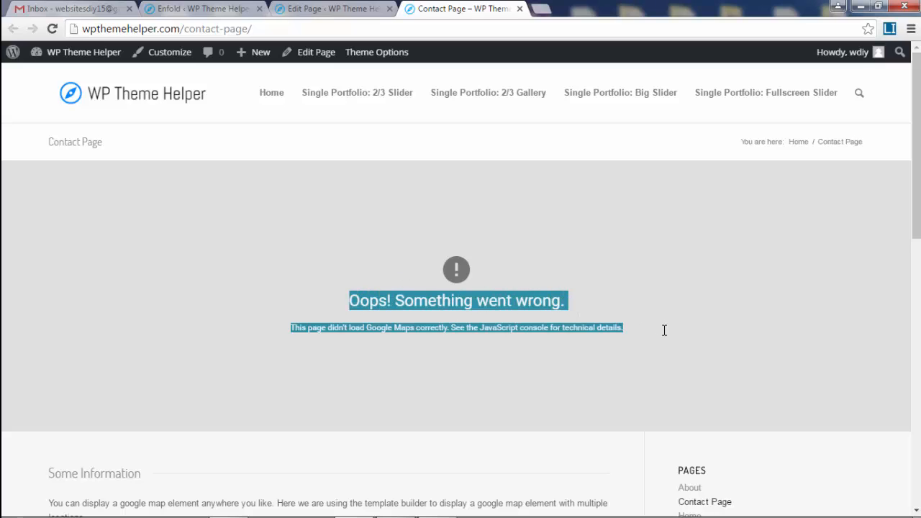
{"action": "left_click", "coordinate": [664, 329]}
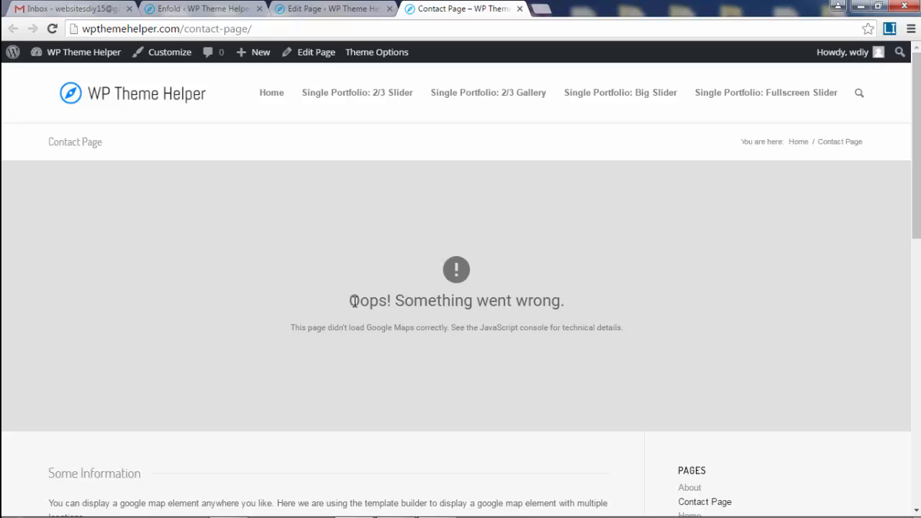
{"action": "left_click_drag", "start_coordinate": [353, 301], "coordinate": [661, 327]}
{"action": "left_click", "coordinate": [660, 328]}
Scroll down through the Send us mail contact form and back up.
{"action": "scroll", "coordinate": [598, 279], "scroll_direction": "down", "scroll_amount": 1}
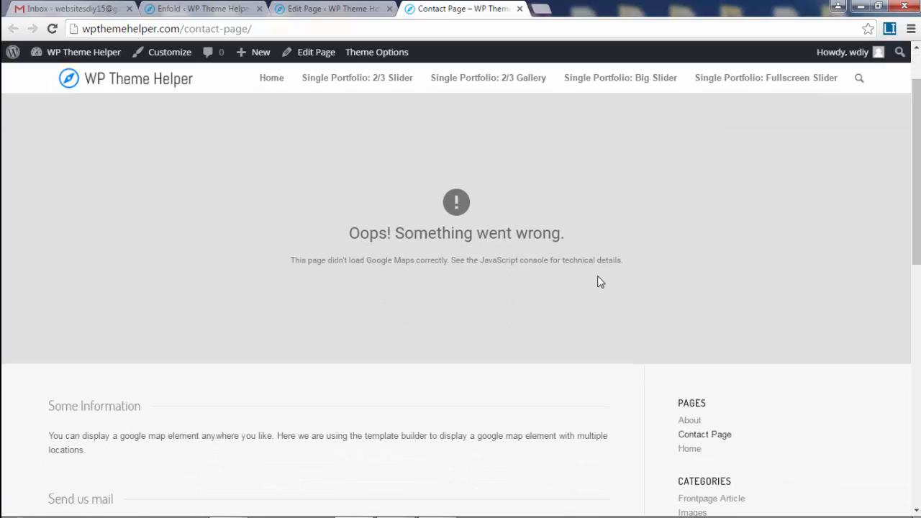
{"action": "scroll", "coordinate": [141, 200], "scroll_direction": "down", "scroll_amount": 4}
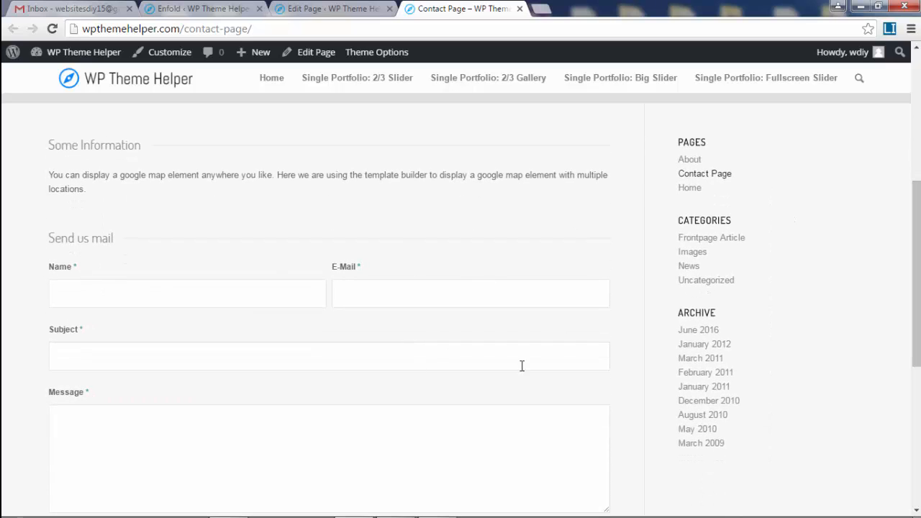
{"action": "scroll", "coordinate": [655, 179], "scroll_direction": "down", "scroll_amount": 2}
{"action": "scroll", "coordinate": [602, 362], "scroll_direction": "down", "scroll_amount": 4}
{"action": "scroll", "coordinate": [665, 382], "scroll_direction": "up", "scroll_amount": 3}
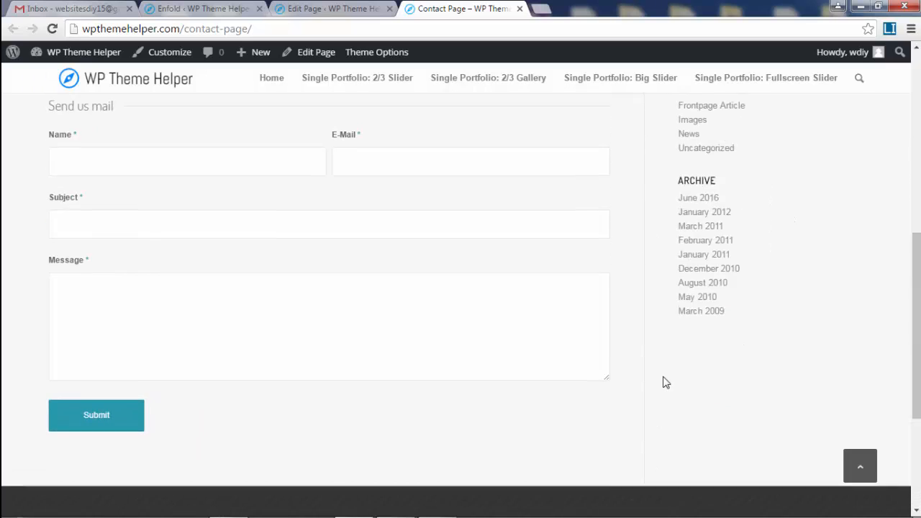
{"action": "scroll", "coordinate": [665, 382], "scroll_direction": "up", "scroll_amount": 2}
Delete the Contact Form and Google Map elements from the Contact Page layout.
{"action": "left_click", "coordinate": [333, 6]}
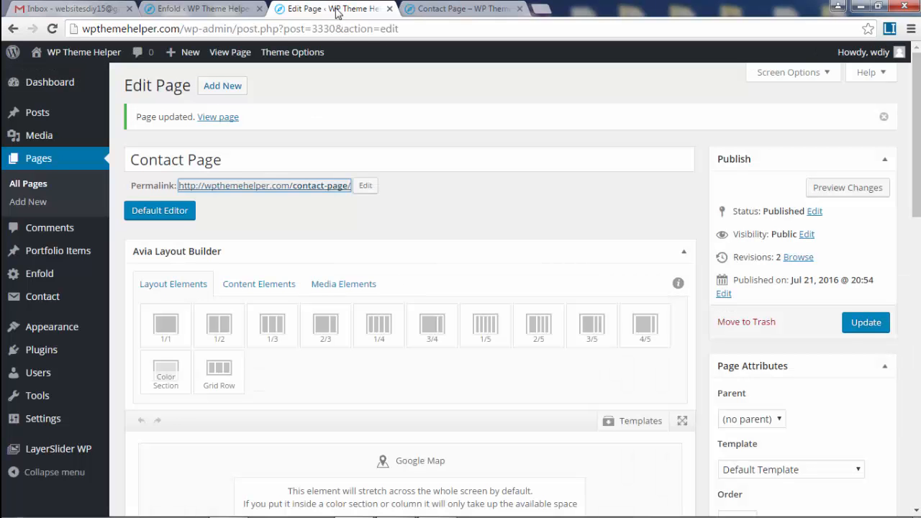
{"action": "scroll", "coordinate": [543, 269], "scroll_direction": "down", "scroll_amount": 3}
{"action": "scroll", "coordinate": [582, 342], "scroll_direction": "down", "scroll_amount": 5}
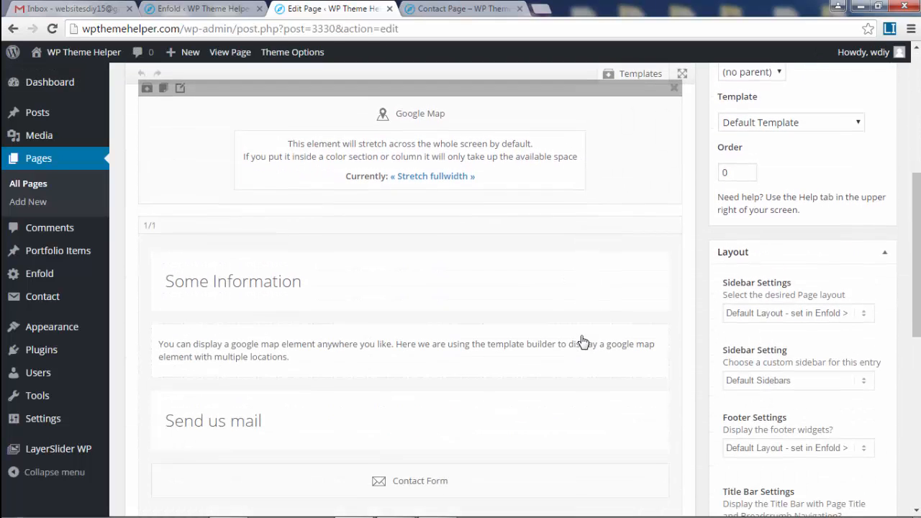
{"action": "mouse_move", "coordinate": [425, 303]}
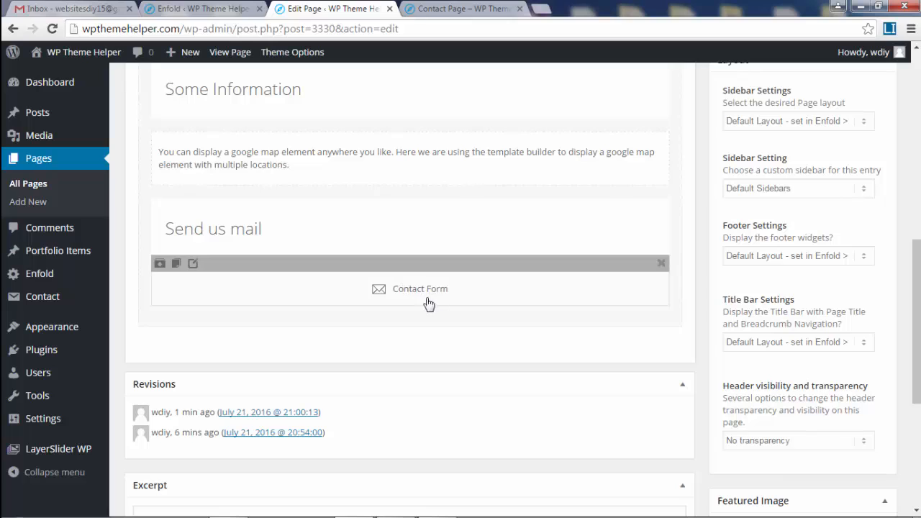
{"action": "left_click", "coordinate": [661, 265]}
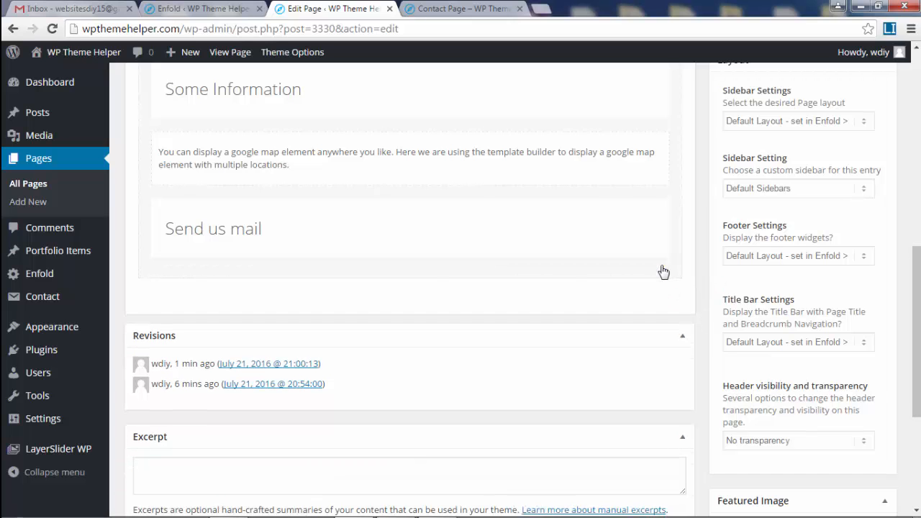
{"action": "scroll", "coordinate": [421, 296], "scroll_direction": "up", "scroll_amount": 3}
{"action": "mouse_move", "coordinate": [680, 135]}
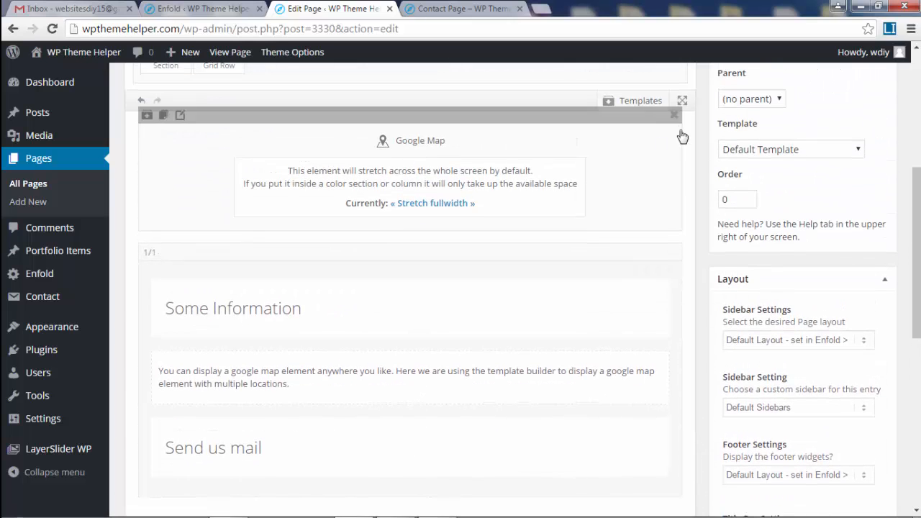
{"action": "left_click", "coordinate": [674, 116]}
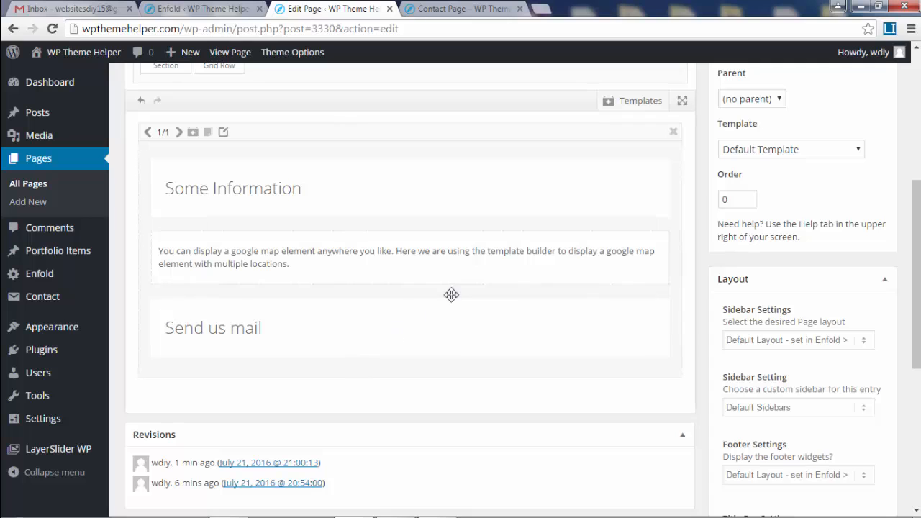
Add a Text Block holding the shortcode [contact-form-7 id="3332" title="Contact form 1"] and save it.
{"action": "scroll", "coordinate": [451, 302], "scroll_direction": "up", "scroll_amount": 1}
{"action": "scroll", "coordinate": [496, 288], "scroll_direction": "up", "scroll_amount": 2}
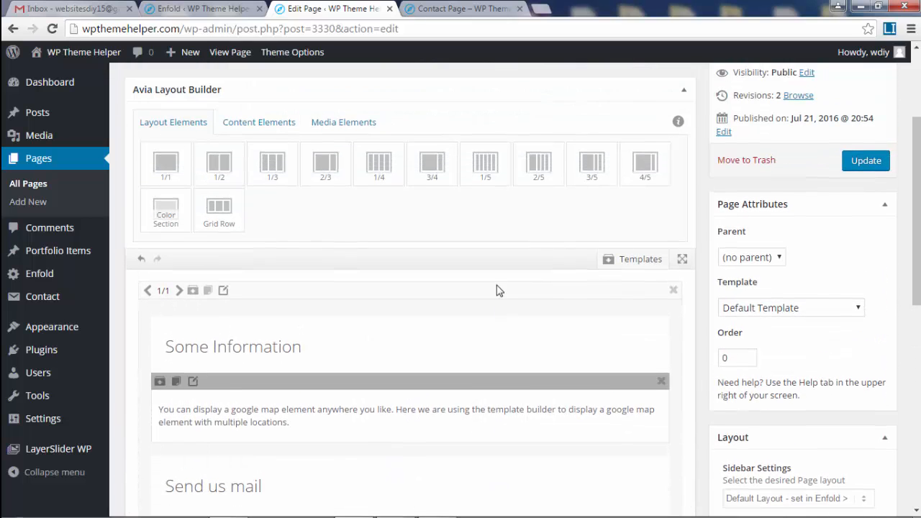
{"action": "left_click", "coordinate": [256, 133]}
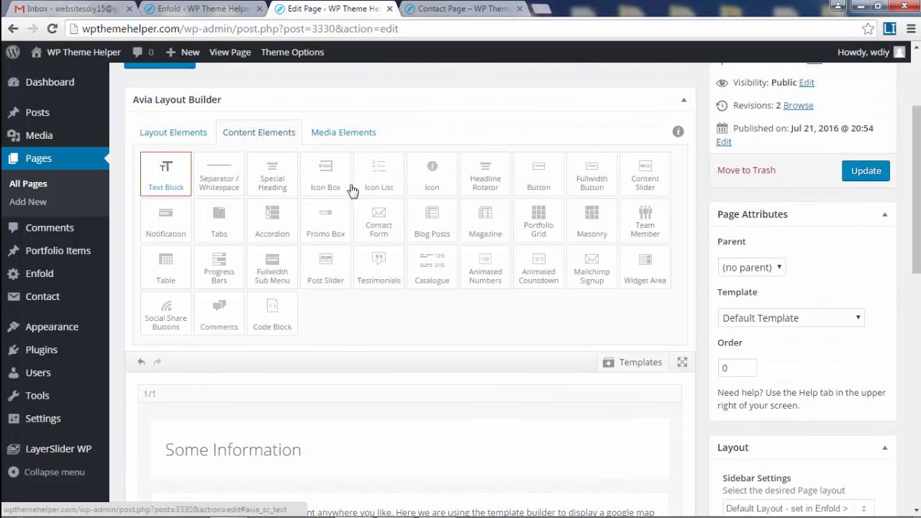
{"action": "scroll", "coordinate": [482, 215], "scroll_direction": "down", "scroll_amount": 5}
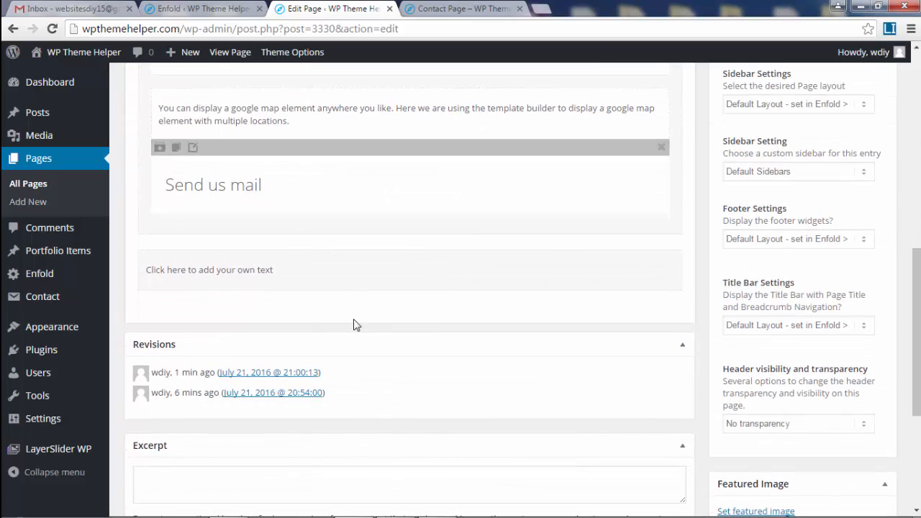
{"action": "left_click", "coordinate": [385, 277]}
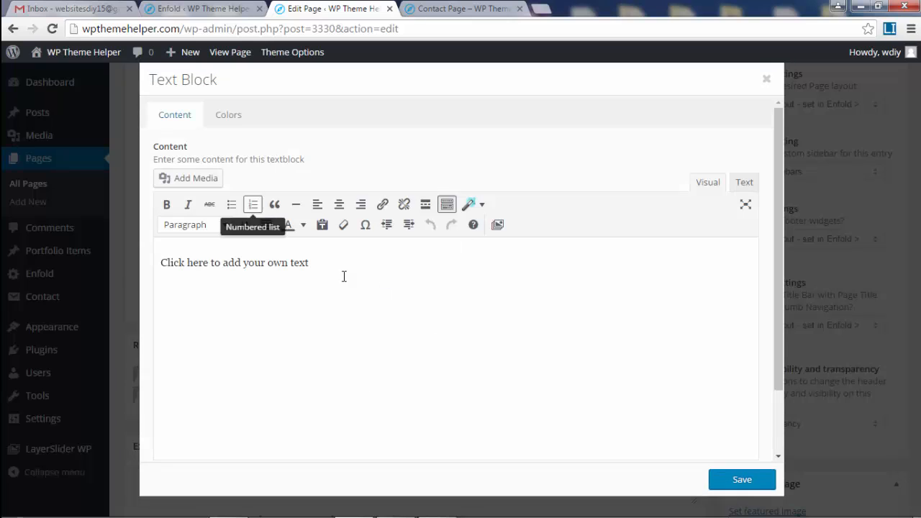
{"action": "left_click_drag", "start_coordinate": [347, 281], "coordinate": [127, 253]}
{"action": "right_click", "coordinate": [225, 266]}
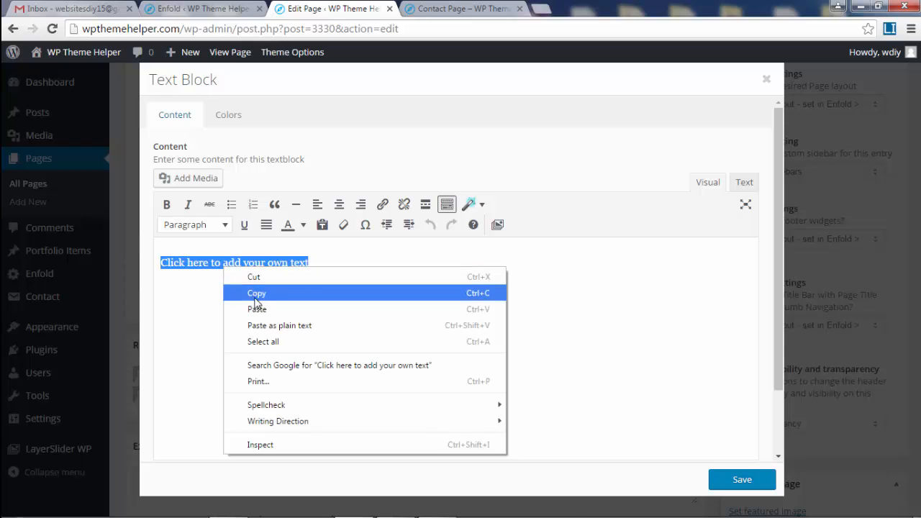
{"action": "left_click", "coordinate": [311, 315]}
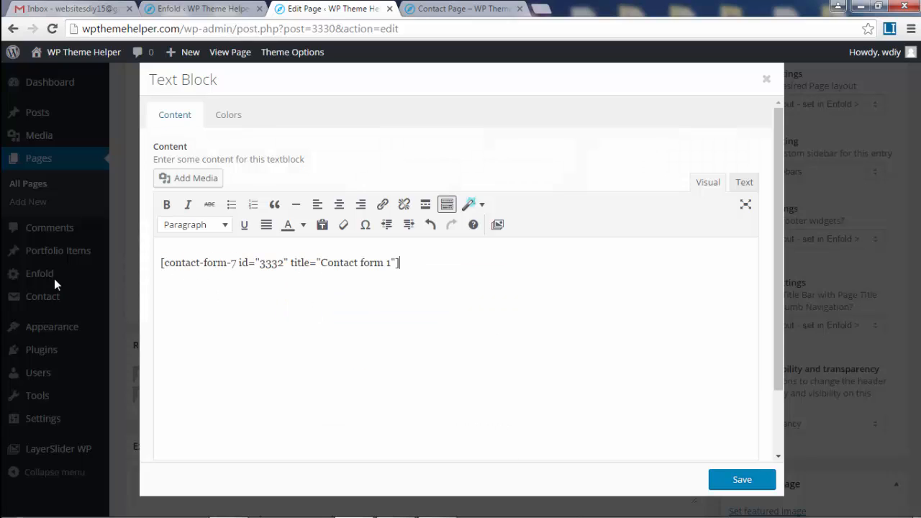
{"action": "left_click", "coordinate": [741, 481]}
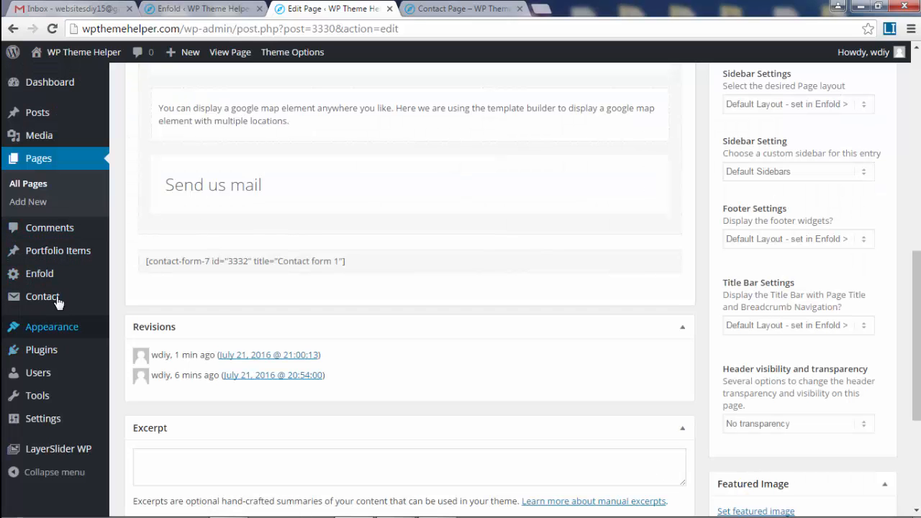
{"action": "middle_click", "coordinate": [46, 353]}
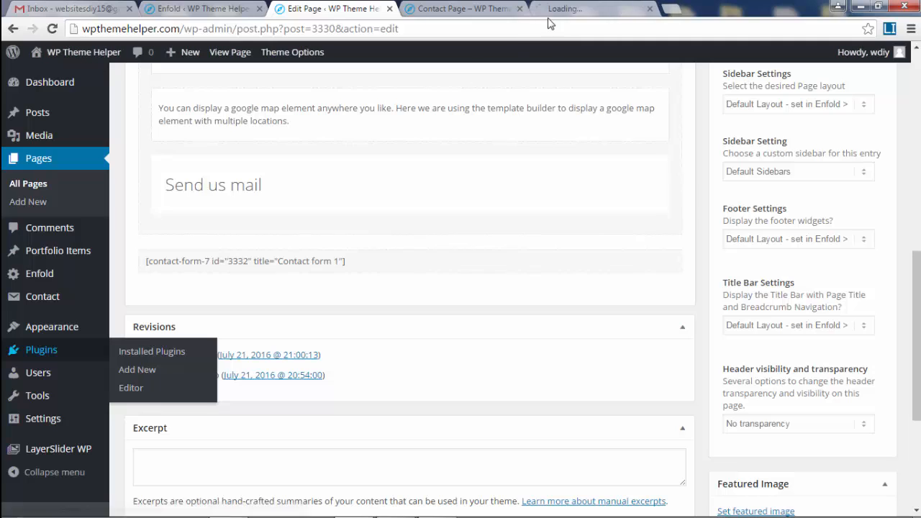
{"action": "left_click", "coordinate": [562, 7]}
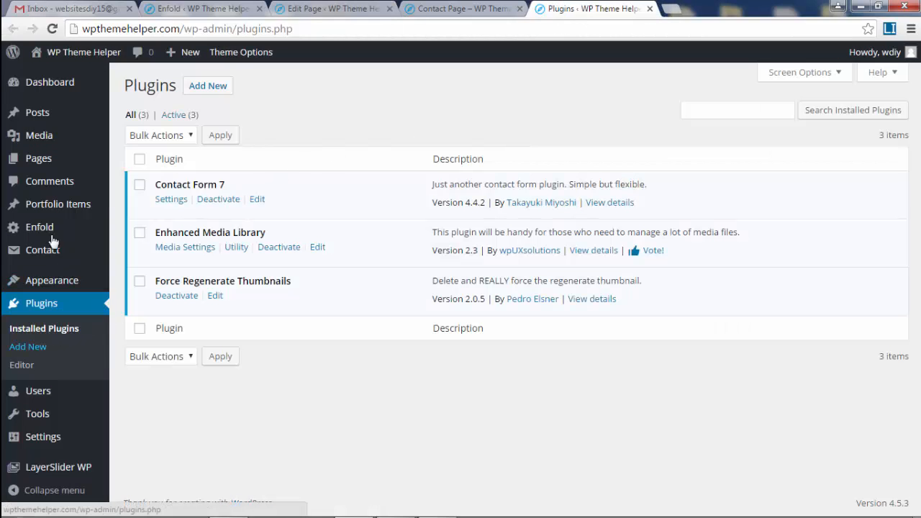
{"action": "mouse_move", "coordinate": [47, 251]}
{"action": "left_click", "coordinate": [171, 254]}
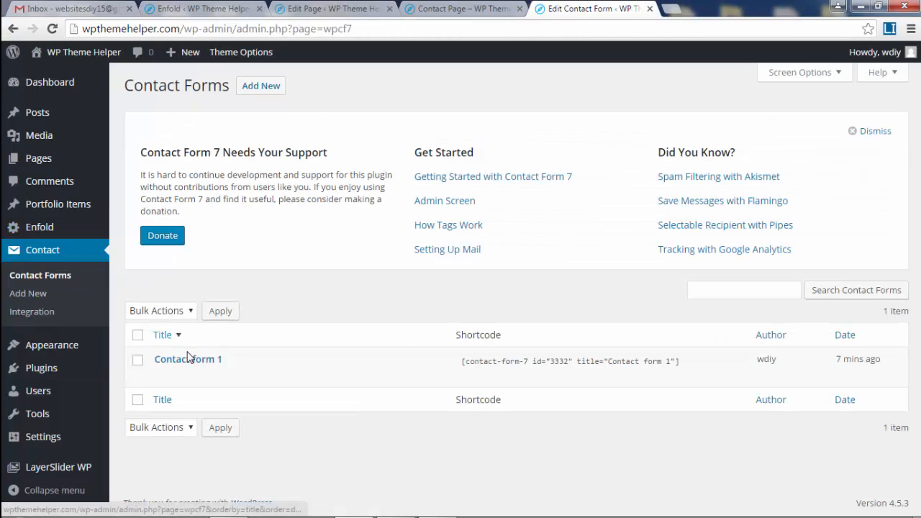
{"action": "left_click_drag", "start_coordinate": [467, 363], "coordinate": [502, 366]}
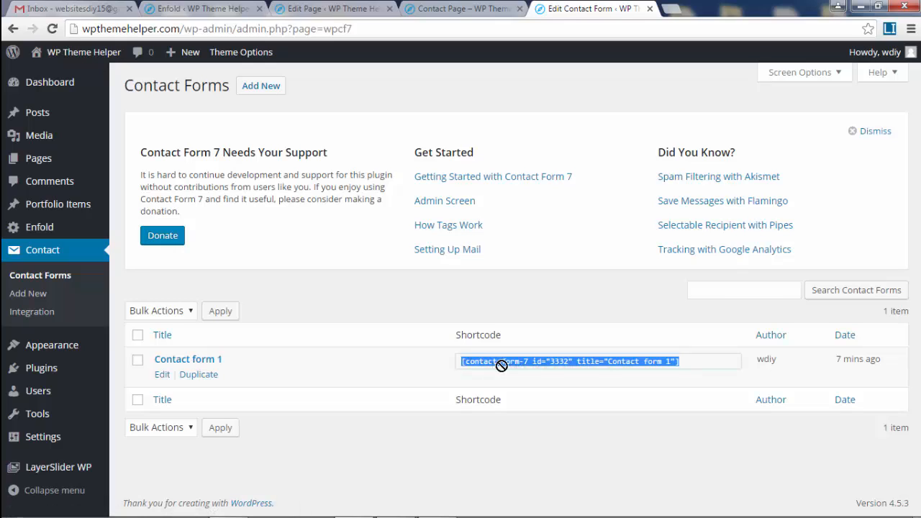
{"action": "left_click", "coordinate": [691, 367]}
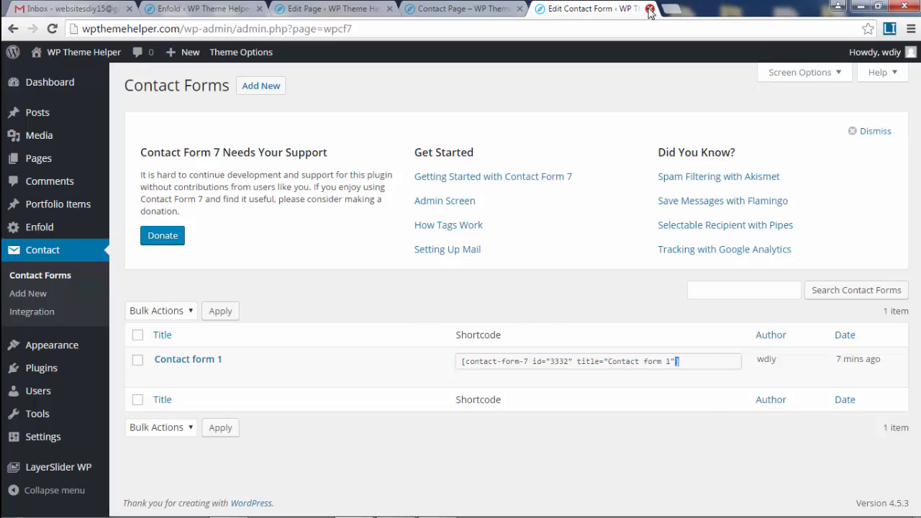
{"action": "left_click", "coordinate": [650, 9]}
{"action": "left_click", "coordinate": [339, 7]}
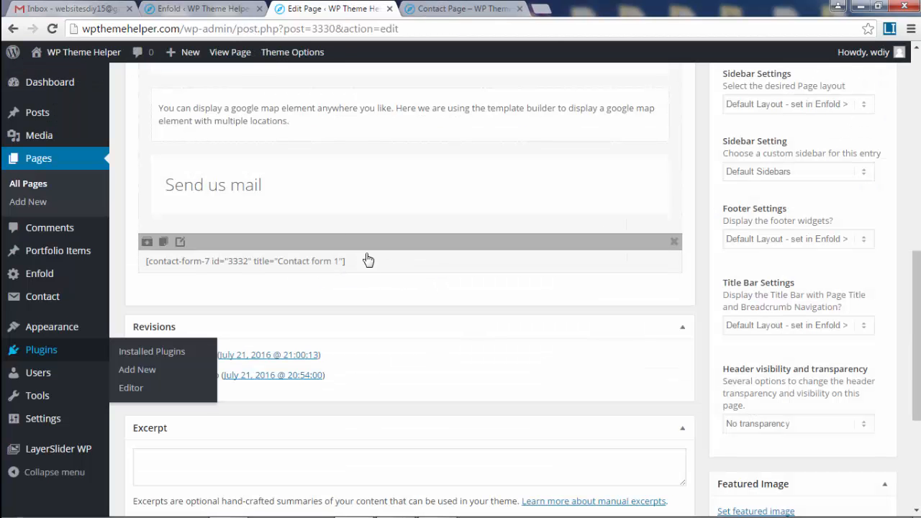
{"action": "scroll", "coordinate": [429, 275], "scroll_direction": "up", "scroll_amount": 4}
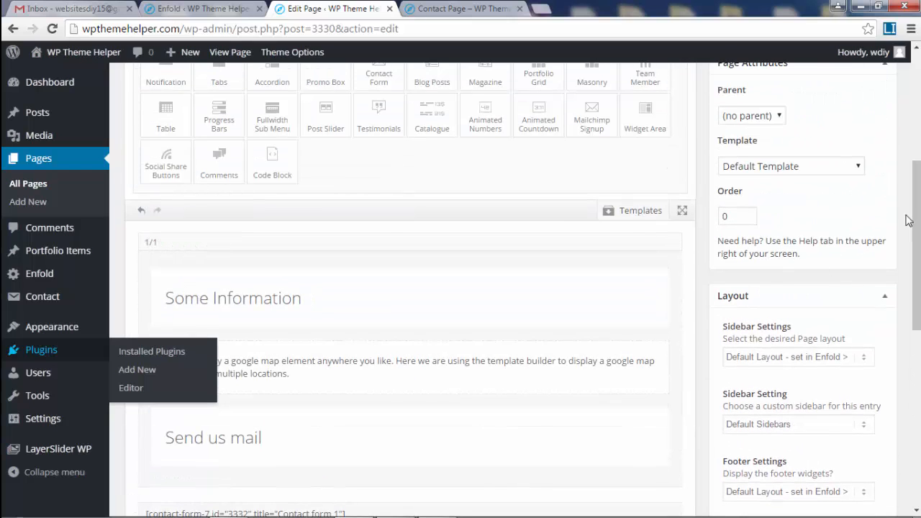
{"action": "scroll", "coordinate": [907, 220], "scroll_direction": "down", "scroll_amount": 1}
{"action": "scroll", "coordinate": [906, 220], "scroll_direction": "up", "scroll_amount": 4}
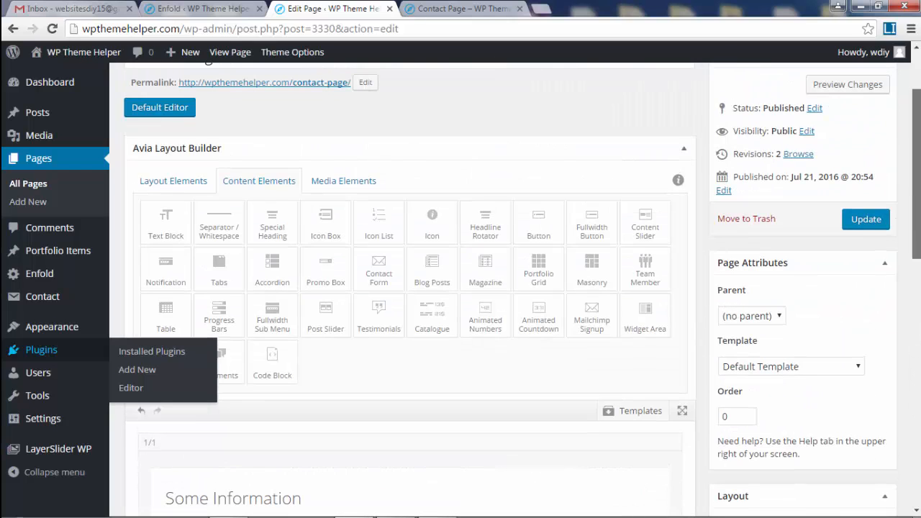
Update the Contact Page and reload it to confirm the name, email, subject and message fields appear.
{"action": "left_click", "coordinate": [863, 220]}
{"action": "left_click", "coordinate": [455, 10]}
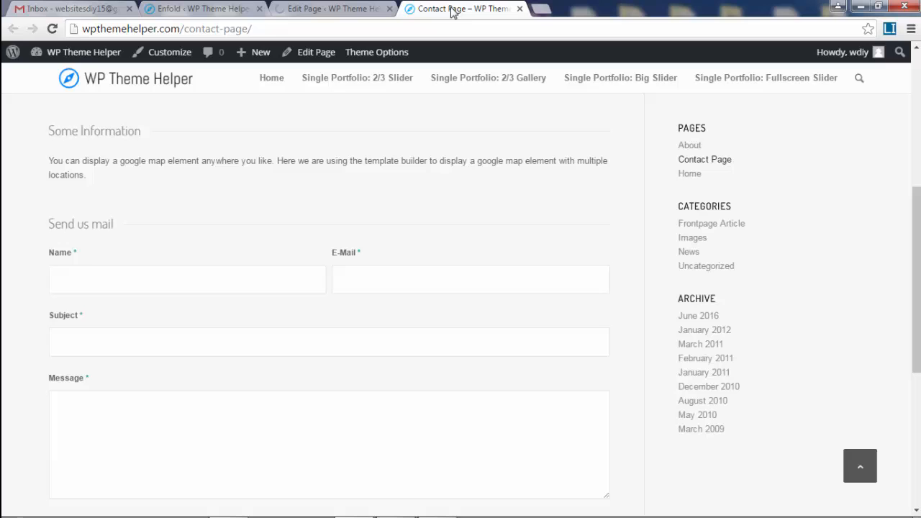
{"action": "left_click", "coordinate": [51, 30]}
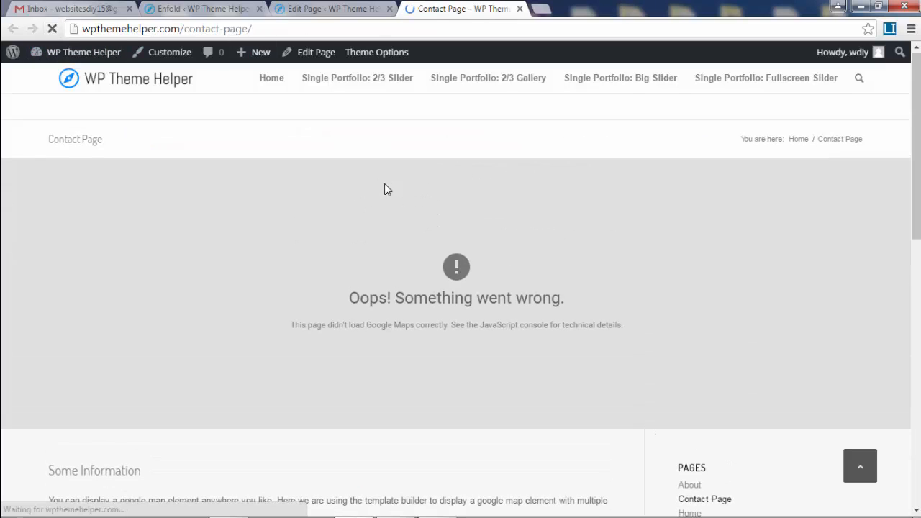
{"action": "scroll", "coordinate": [385, 186], "scroll_direction": "down", "scroll_amount": 5}
{"action": "scroll", "coordinate": [460, 207], "scroll_direction": "up", "scroll_amount": 5}
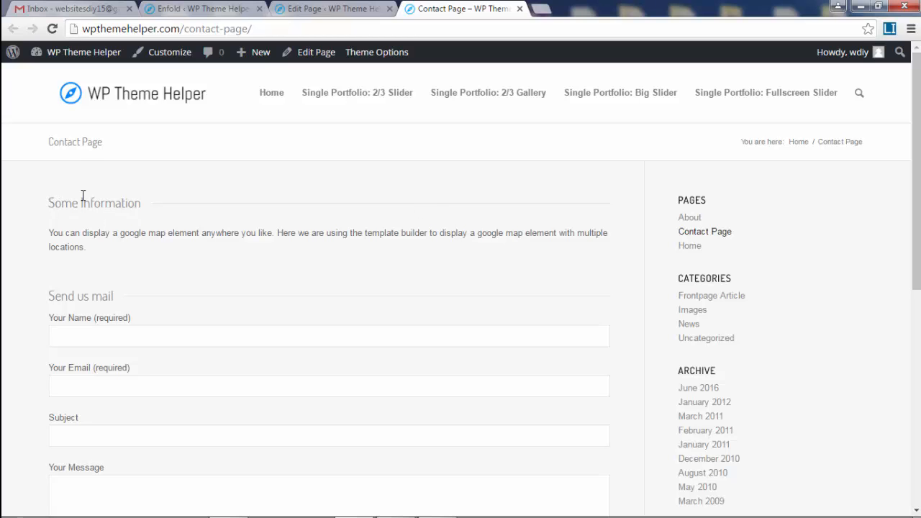
{"action": "left_click_drag", "start_coordinate": [51, 201], "coordinate": [318, 239]}
{"action": "left_click", "coordinate": [319, 238]}
{"action": "left_click", "coordinate": [344, 7]}
{"action": "scroll", "coordinate": [471, 209], "scroll_direction": "up", "scroll_amount": 2}
Delete the Some Information heading and the map description text block from the layout.
{"action": "scroll", "coordinate": [475, 238], "scroll_direction": "down", "scroll_amount": 6}
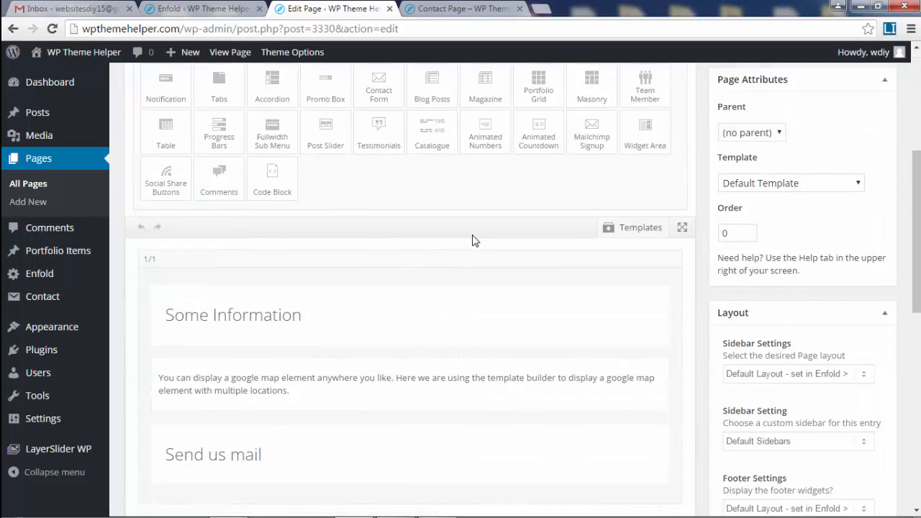
{"action": "left_click", "coordinate": [661, 109]}
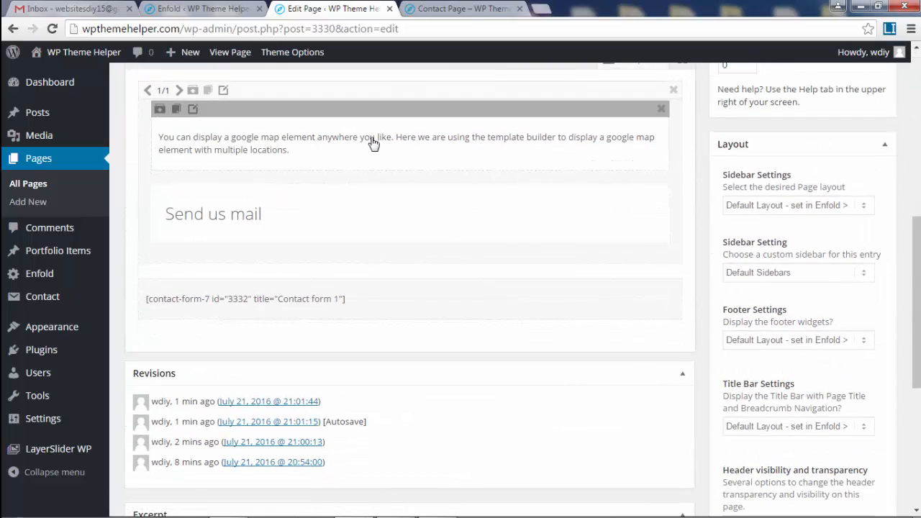
{"action": "left_click_drag", "start_coordinate": [520, 108], "coordinate": [252, 214]}
{"action": "left_click", "coordinate": [313, 213]}
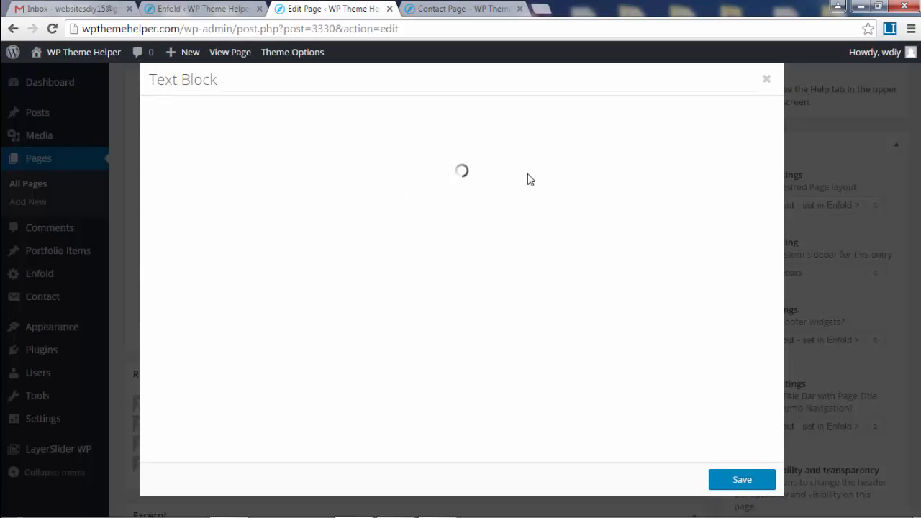
{"action": "left_click_drag", "start_coordinate": [413, 295], "coordinate": [162, 251]}
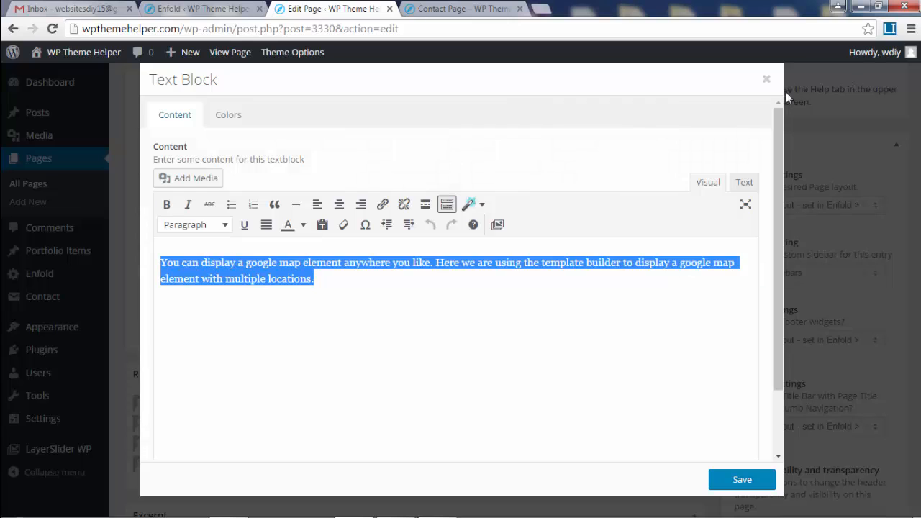
{"action": "left_click", "coordinate": [766, 79]}
{"action": "scroll", "coordinate": [510, 288], "scroll_direction": "up", "scroll_amount": 2}
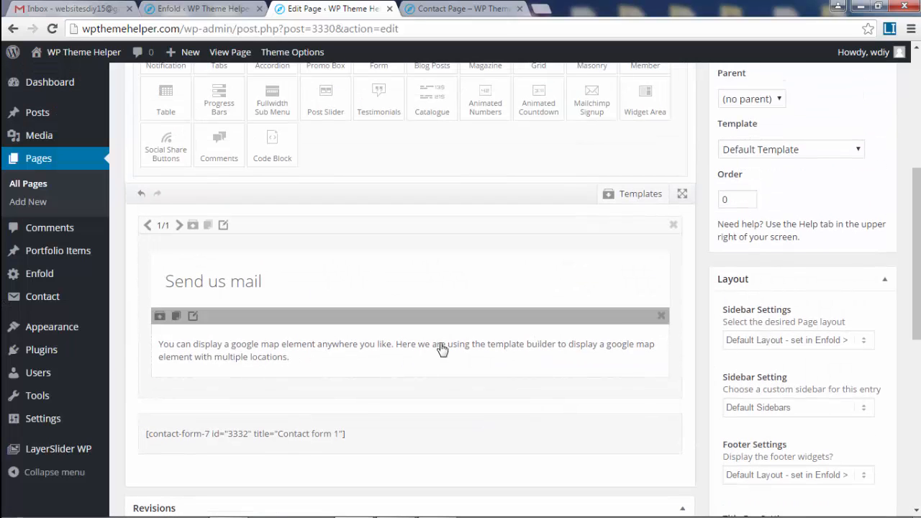
{"action": "left_click", "coordinate": [662, 317]}
Update the Contact Page and reload the live page.
{"action": "scroll", "coordinate": [825, 266], "scroll_direction": "up", "scroll_amount": 2}
{"action": "left_click", "coordinate": [853, 154]}
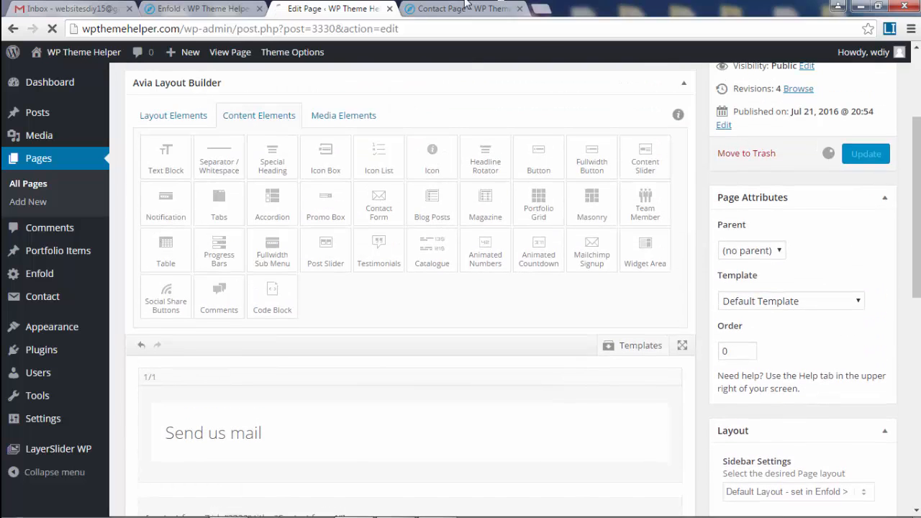
{"action": "left_click", "coordinate": [468, 9]}
{"action": "left_click", "coordinate": [52, 28]}
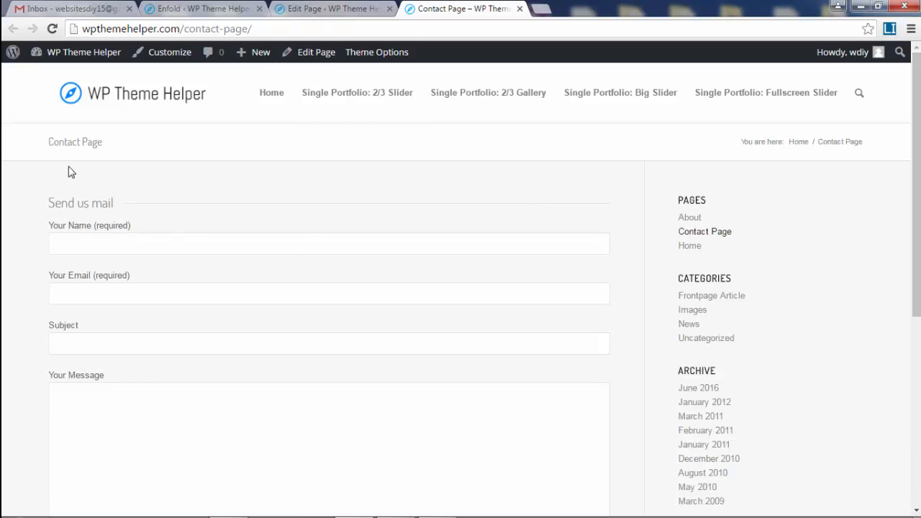
Inspect the live Contact Page's default sidebar lists, from PAGES down to May 2010.
{"action": "scroll", "coordinate": [460, 245], "scroll_direction": "down", "scroll_amount": 4}
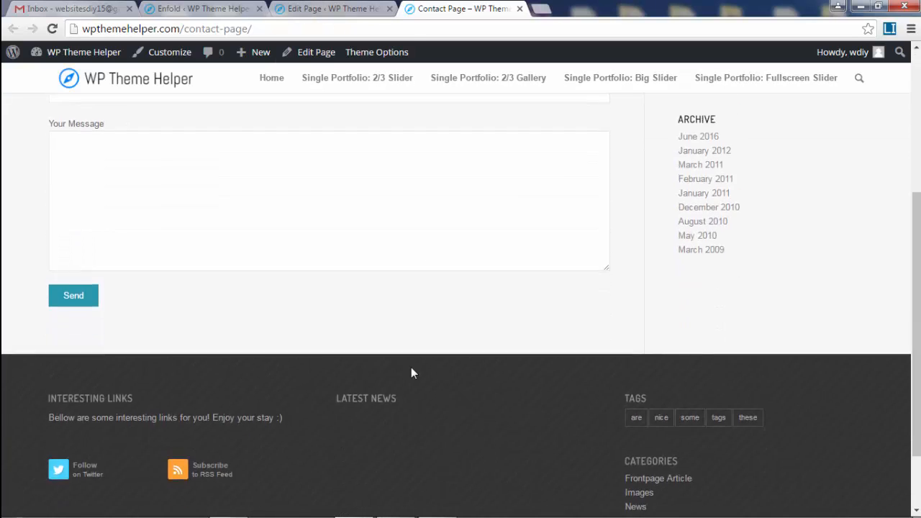
{"action": "scroll", "coordinate": [411, 372], "scroll_direction": "up", "scroll_amount": 2}
{"action": "scroll", "coordinate": [410, 372], "scroll_direction": "up", "scroll_amount": 1}
{"action": "left_click_drag", "start_coordinate": [677, 189], "coordinate": [701, 487]}
{"action": "left_click", "coordinate": [820, 355]}
{"action": "scroll", "coordinate": [736, 382], "scroll_direction": "down", "scroll_amount": 2}
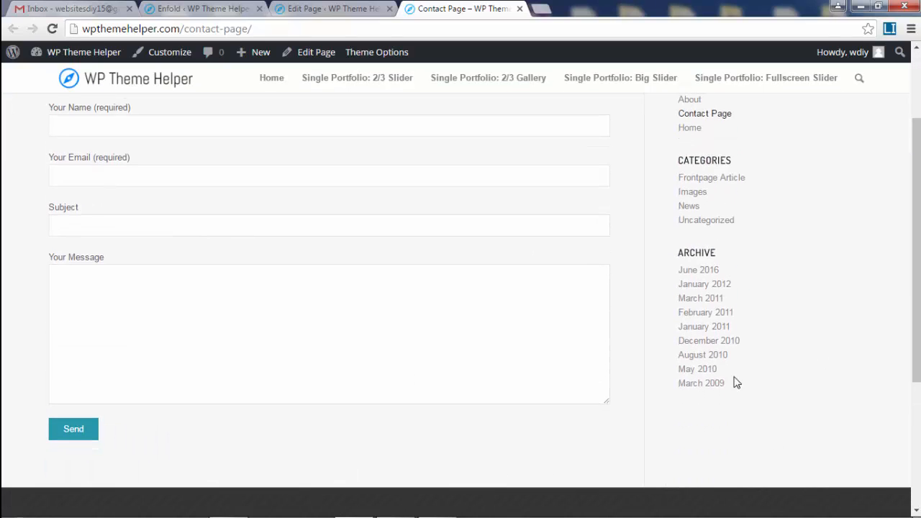
{"action": "scroll", "coordinate": [777, 273], "scroll_direction": "up", "scroll_amount": 2}
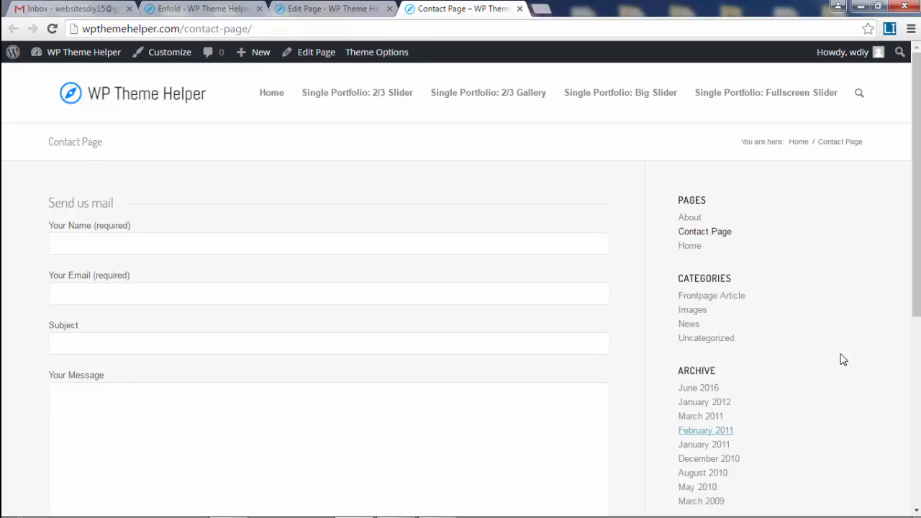
Open Appearance > Widgets, reload it, and expand then collapse the Sidebar Pages area.
{"action": "left_click", "coordinate": [330, 9]}
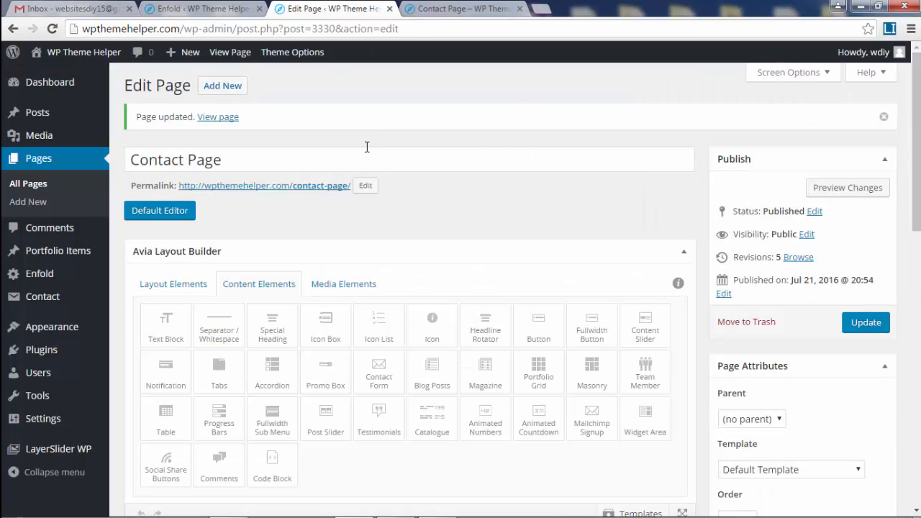
{"action": "mouse_move", "coordinate": [65, 327]}
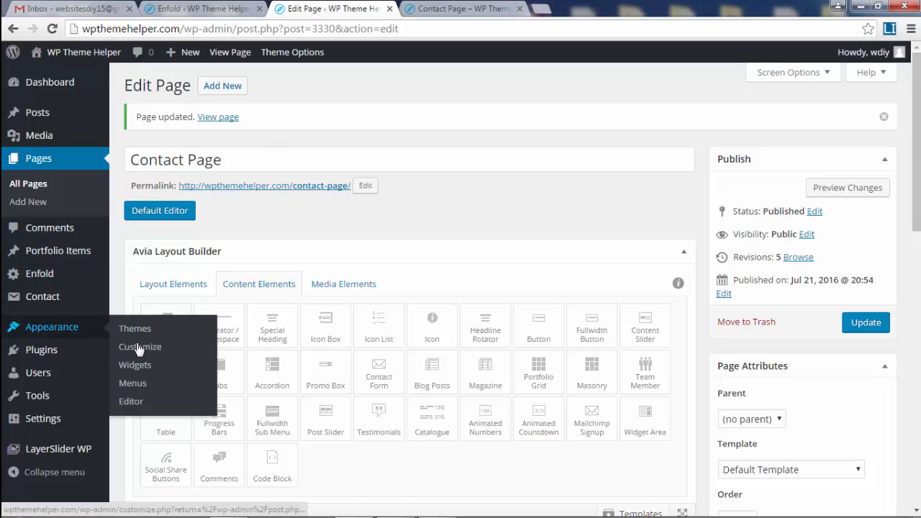
{"action": "left_click", "coordinate": [143, 367]}
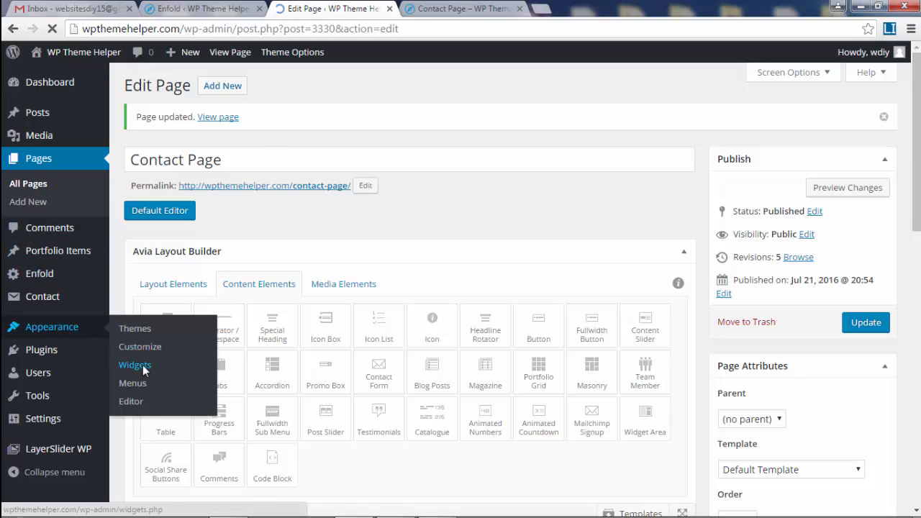
{"action": "mouse_move", "coordinate": [225, 52]}
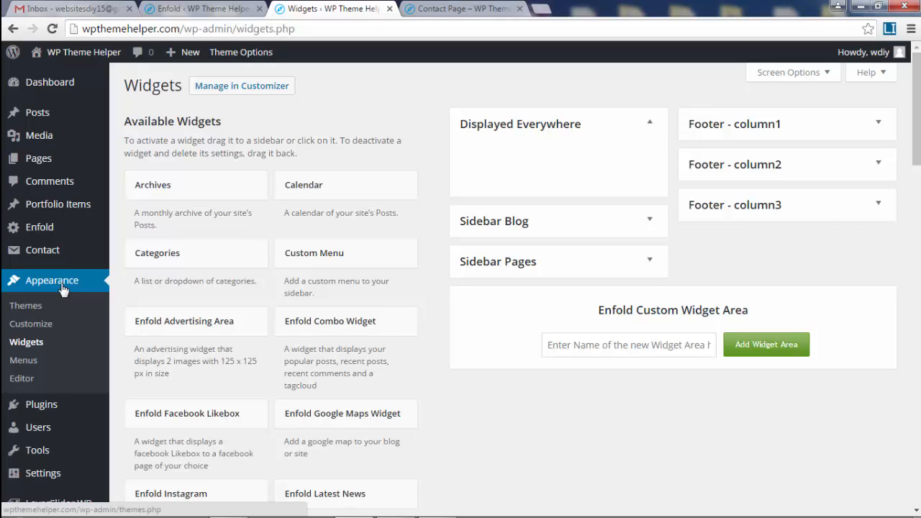
{"action": "left_click", "coordinate": [29, 348]}
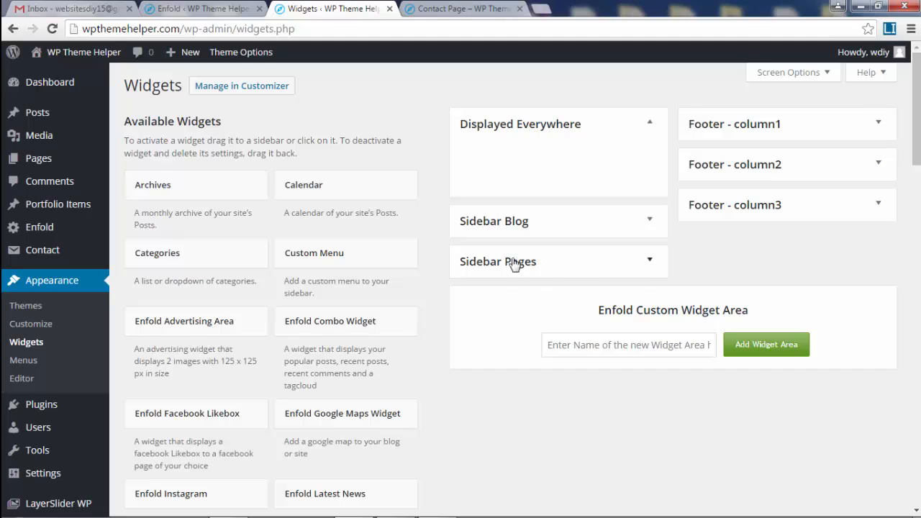
{"action": "left_click", "coordinate": [649, 264]}
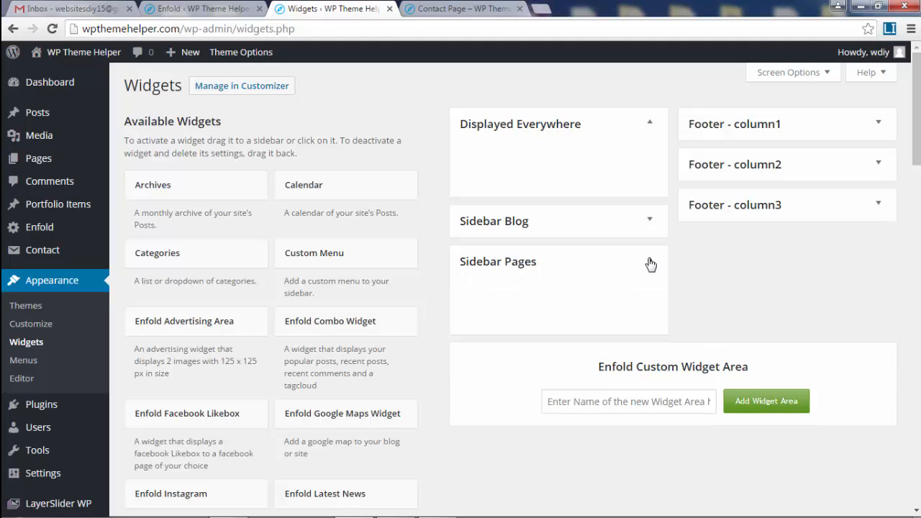
{"action": "left_click", "coordinate": [650, 263]}
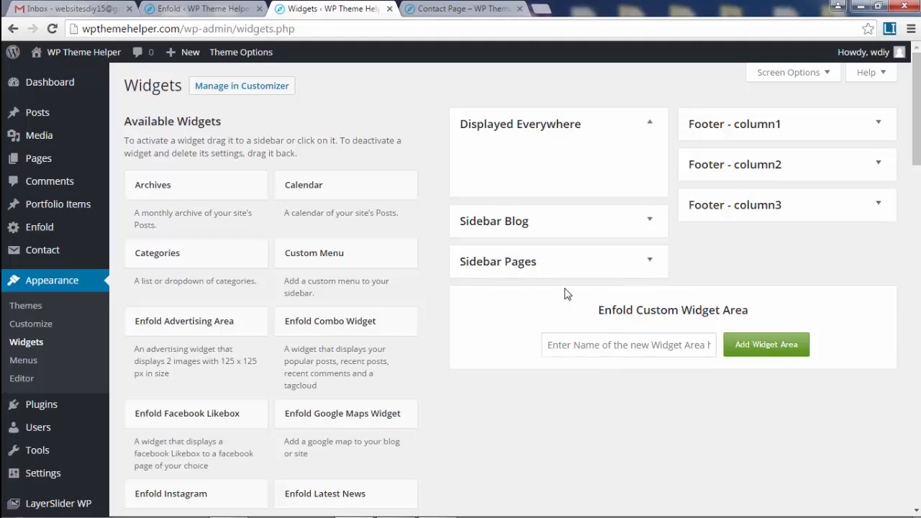
Add a custom widget area named 'Sidebar - Contact Page' and expand it.
{"action": "left_click", "coordinate": [619, 348]}
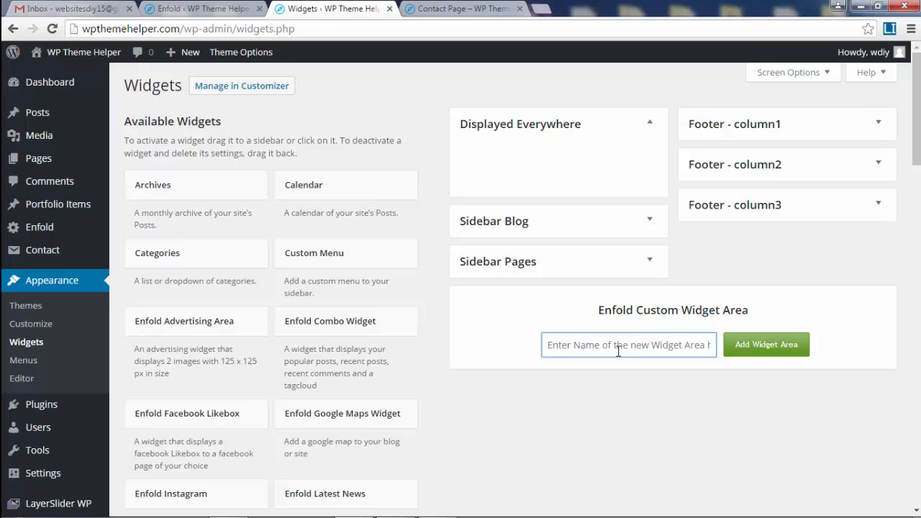
{"action": "type", "text": "Sidebar - Contact Page"}
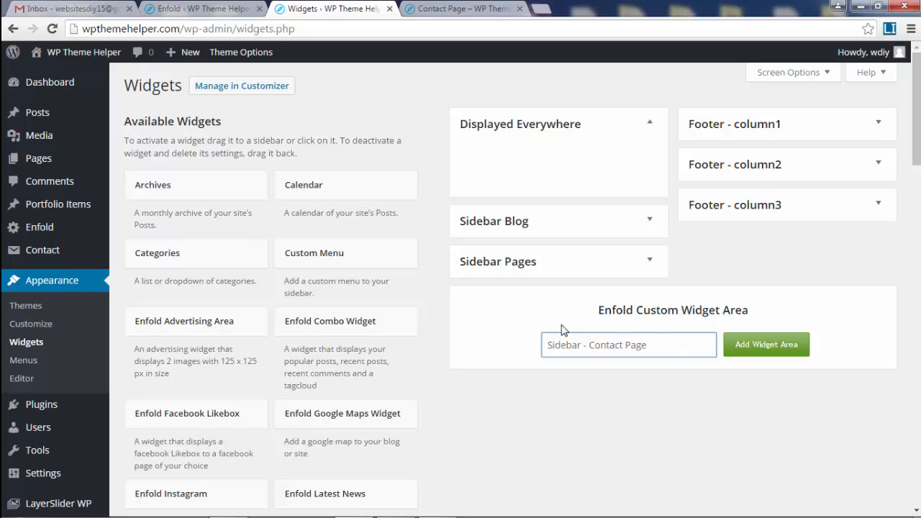
{"action": "left_click", "coordinate": [775, 349]}
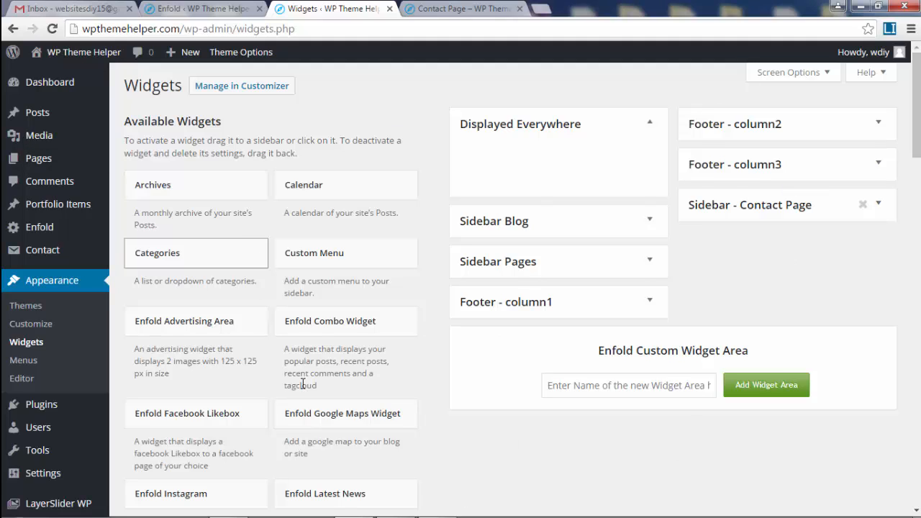
{"action": "left_click", "coordinate": [603, 382]}
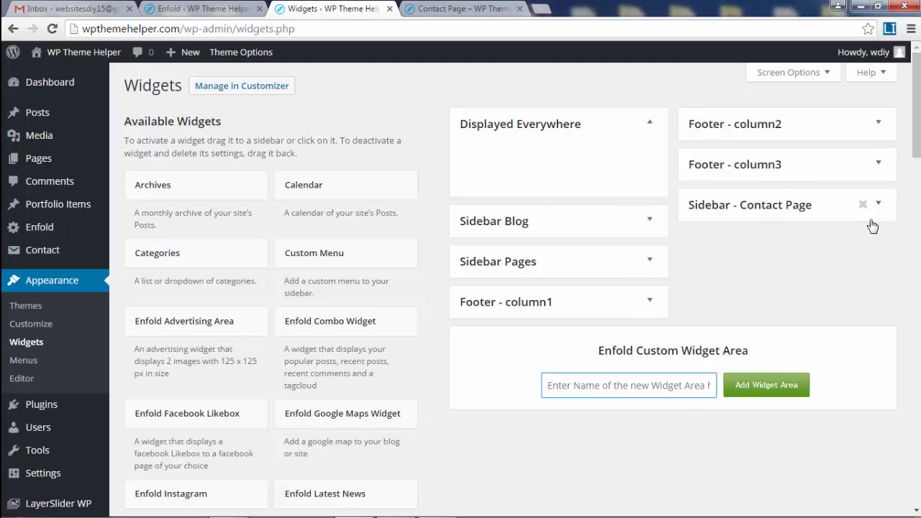
{"action": "left_click", "coordinate": [809, 205]}
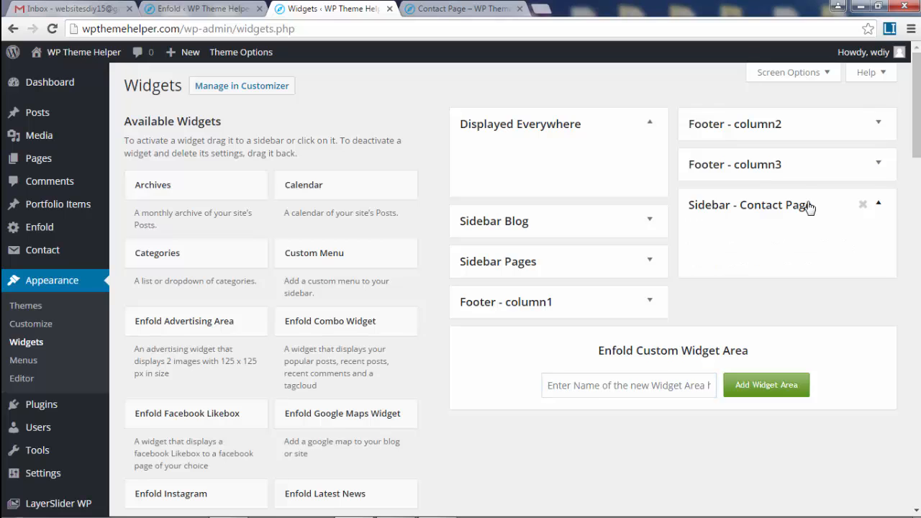
{"action": "scroll", "coordinate": [916, 108], "scroll_direction": "down", "scroll_amount": 1}
{"action": "mouse_move", "coordinate": [916, 108]}
{"action": "left_mouse_down"}
{"action": "mouse_move", "coordinate": [916, 124]}
{"action": "mouse_move", "coordinate": [916, 115]}
{"action": "left_mouse_up"}
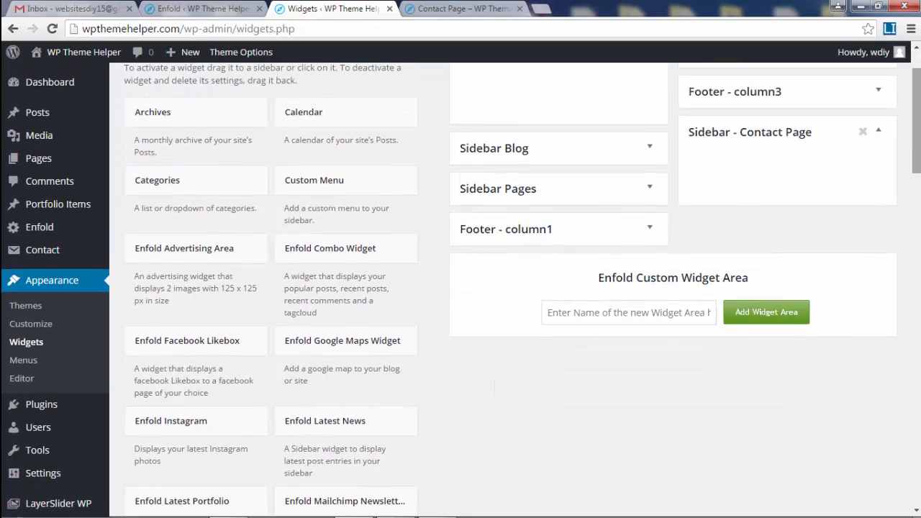
{"action": "scroll", "coordinate": [623, 376], "scroll_direction": "down", "scroll_amount": 1}
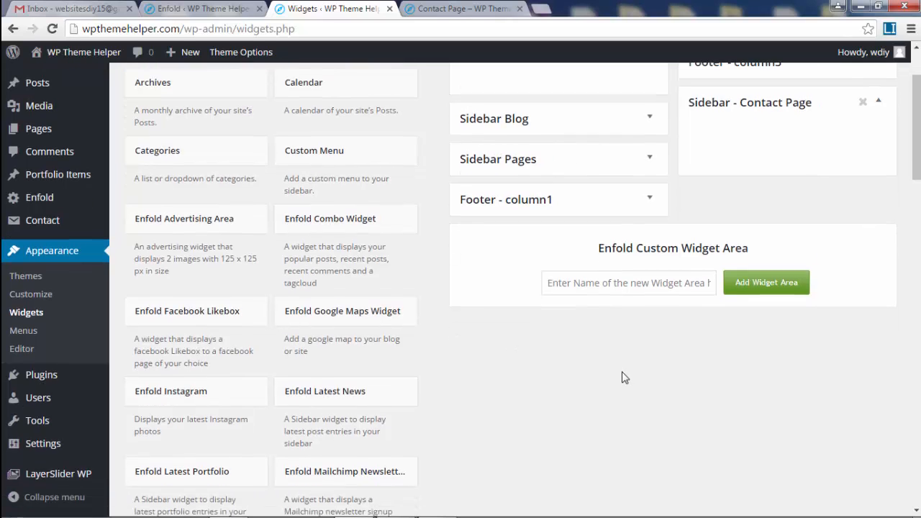
{"action": "scroll", "coordinate": [625, 377], "scroll_direction": "down", "scroll_amount": 5}
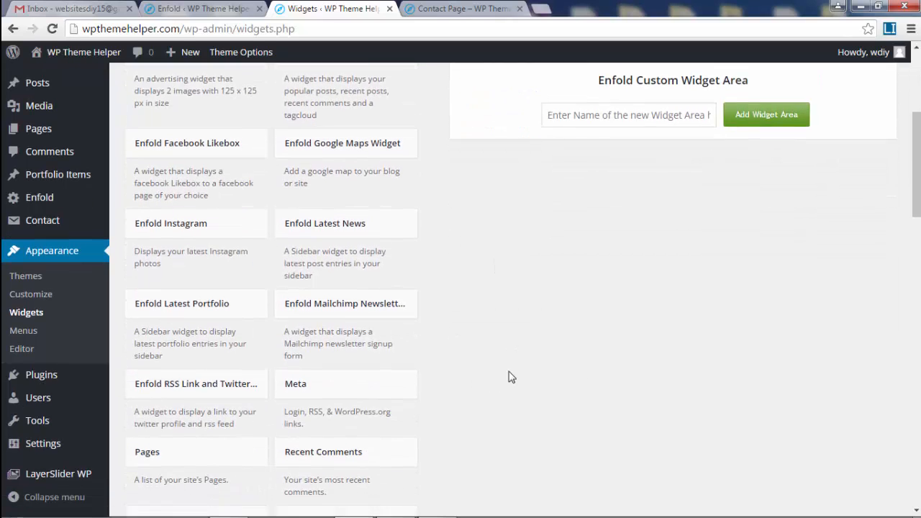
{"action": "scroll", "coordinate": [510, 377], "scroll_direction": "down", "scroll_amount": 9}
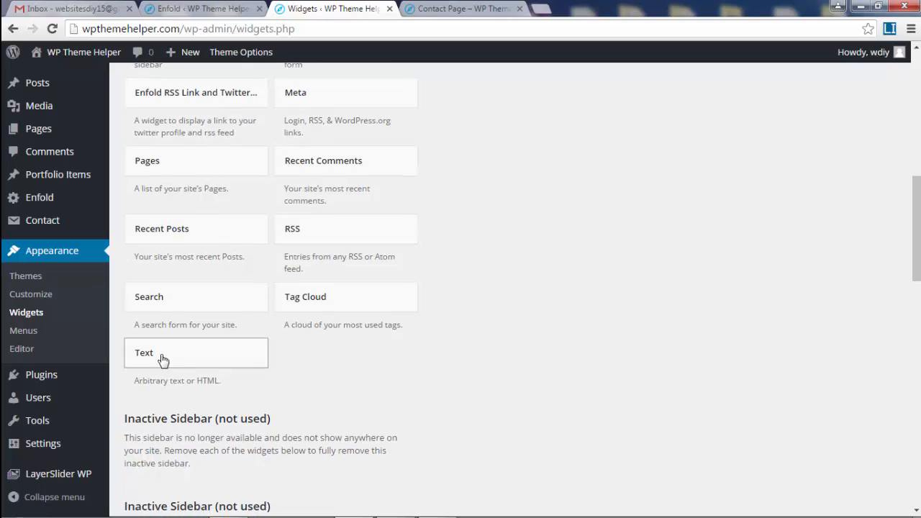
Add a Text widget to the Sidebar - Contact Page area.
{"action": "left_click", "coordinate": [249, 352]}
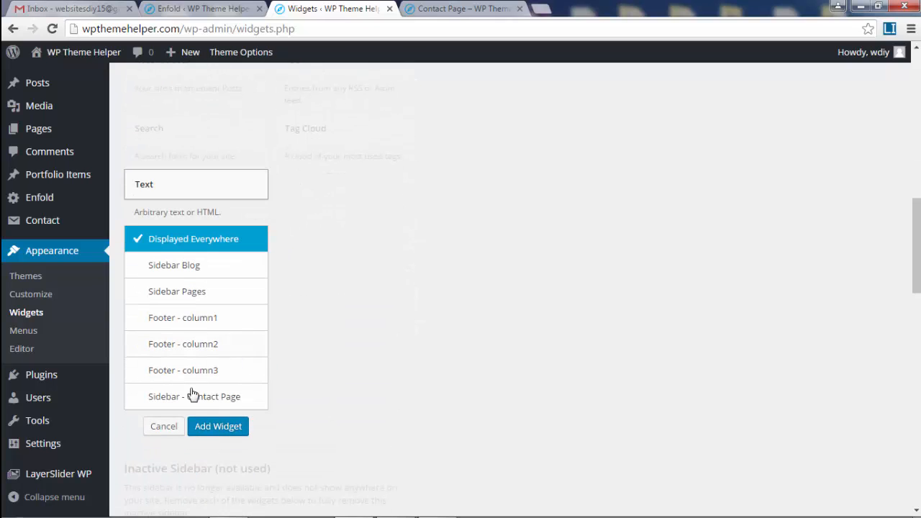
{"action": "left_click", "coordinate": [161, 397]}
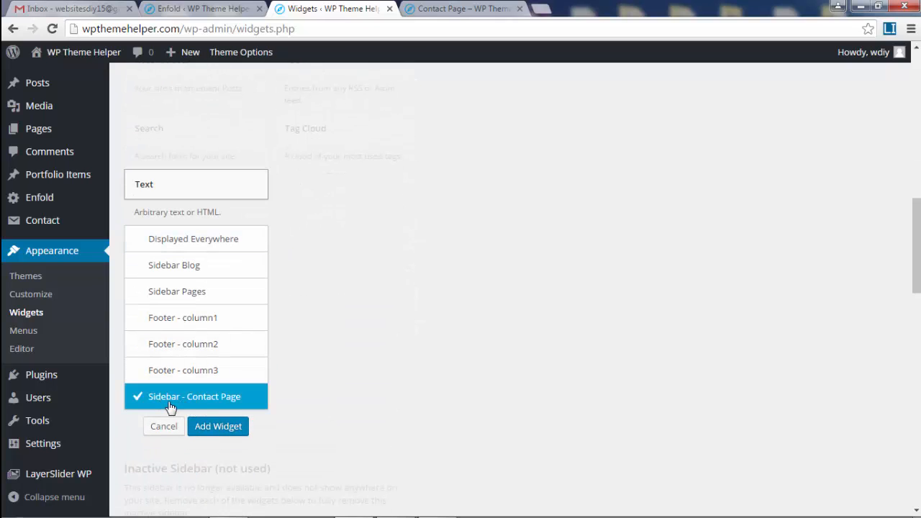
{"action": "left_click", "coordinate": [218, 429]}
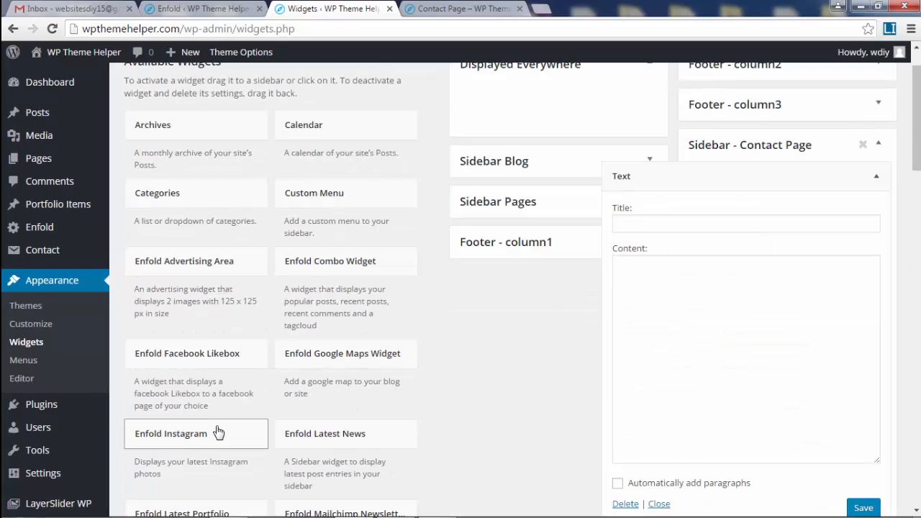
{"action": "scroll", "coordinate": [682, 259], "scroll_direction": "down", "scroll_amount": 3}
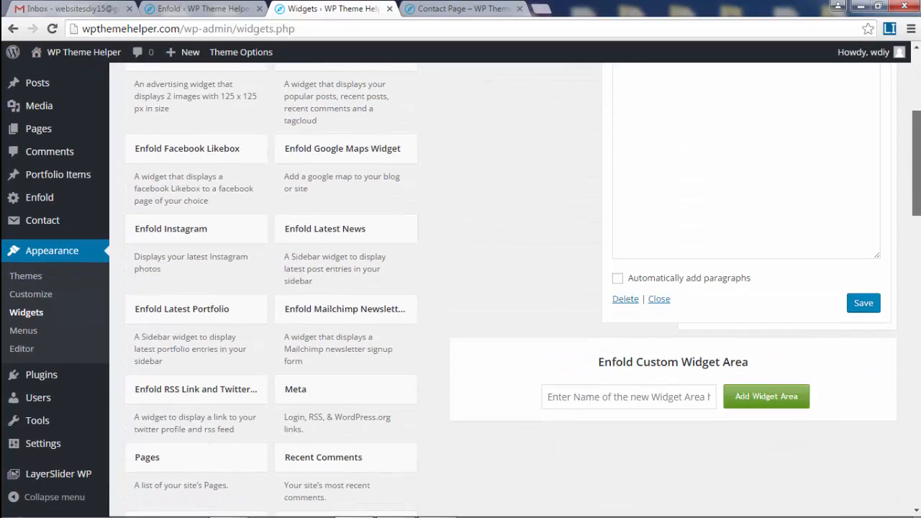
{"action": "scroll", "coordinate": [682, 259], "scroll_direction": "up", "scroll_amount": 3}
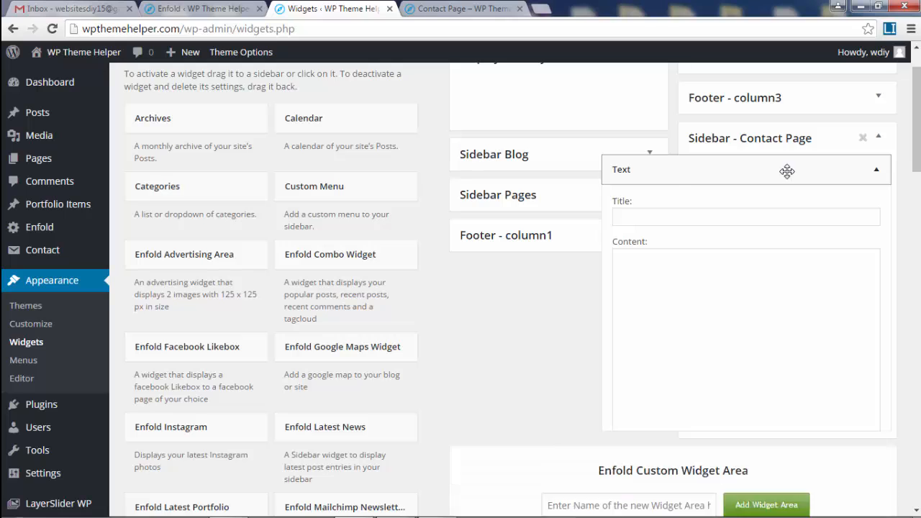
{"action": "left_click", "coordinate": [787, 171]}
{"action": "left_click", "coordinate": [877, 171]}
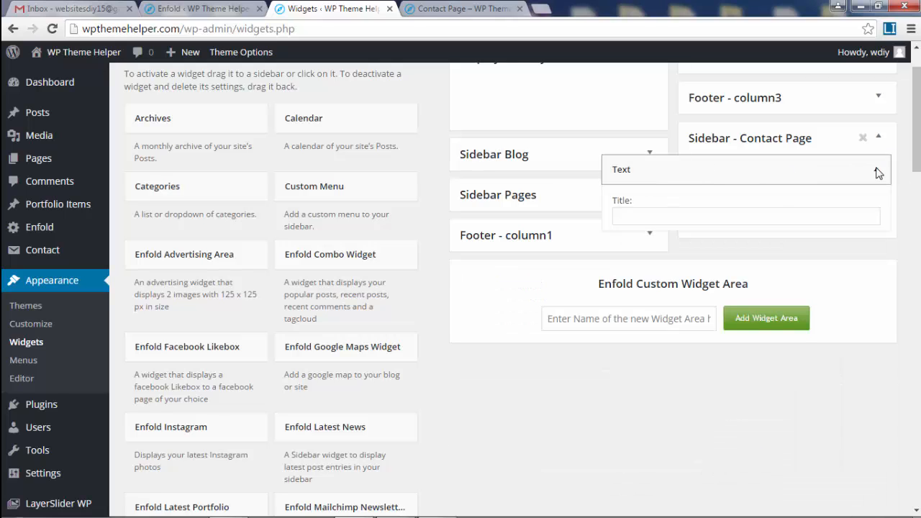
Title the Text widget 'Address', enter the sample street address as content, and save it.
{"action": "left_click", "coordinate": [658, 219]}
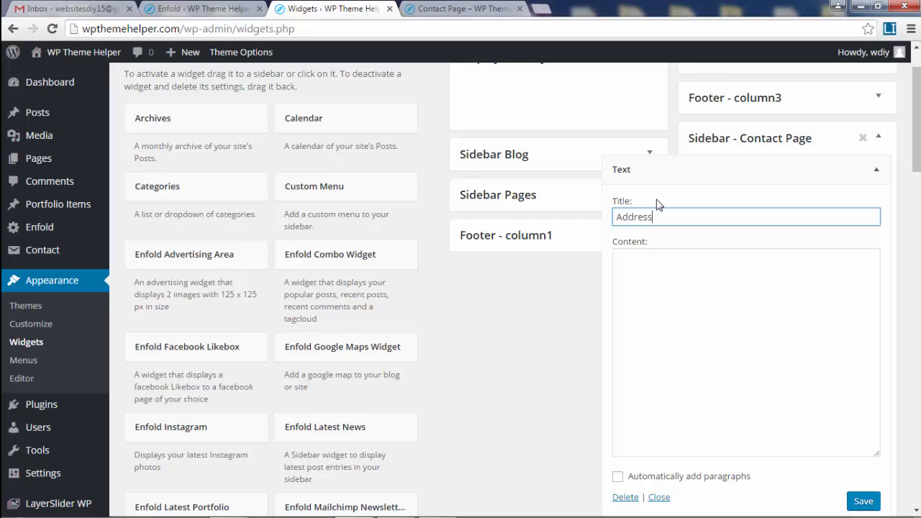
{"action": "left_click", "coordinate": [701, 282]}
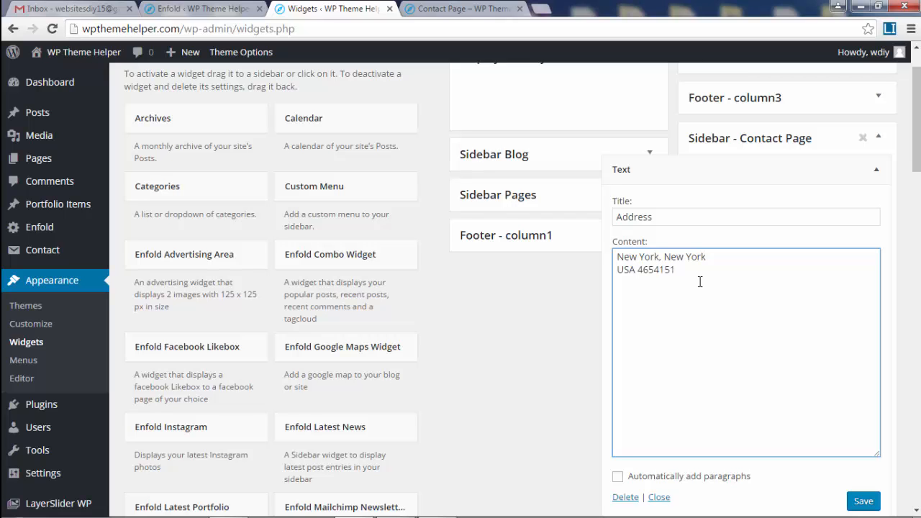
{"action": "scroll", "coordinate": [700, 281], "scroll_direction": "down", "scroll_amount": 1}
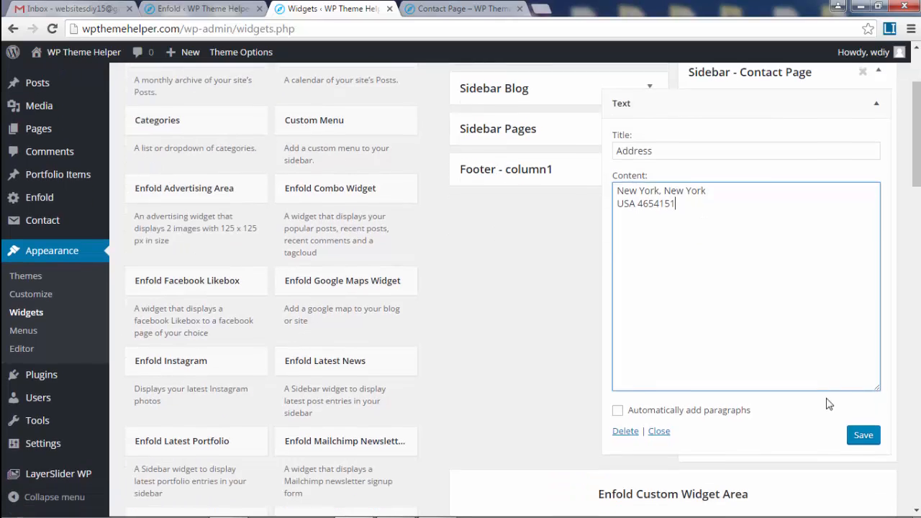
{"action": "left_click", "coordinate": [861, 432]}
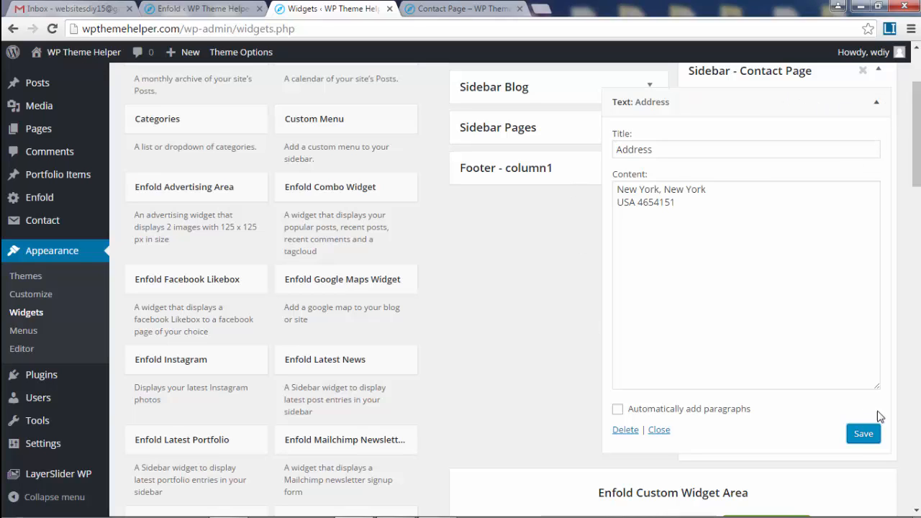
{"action": "left_click", "coordinate": [771, 104]}
{"action": "scroll", "coordinate": [771, 108], "scroll_direction": "up", "scroll_amount": 2}
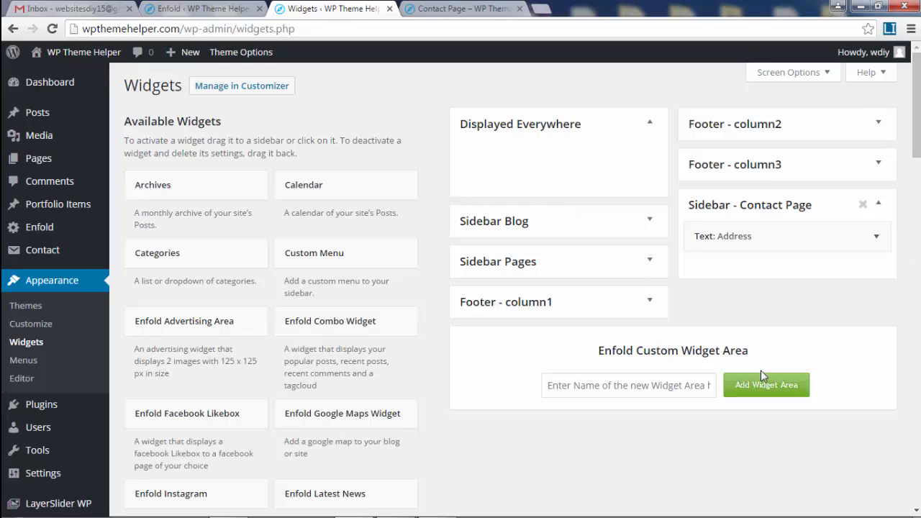
Set the Contact Page layout to Right Sidebar using Sidebar - Contact Page, and update the page.
{"action": "left_click", "coordinate": [461, 10]}
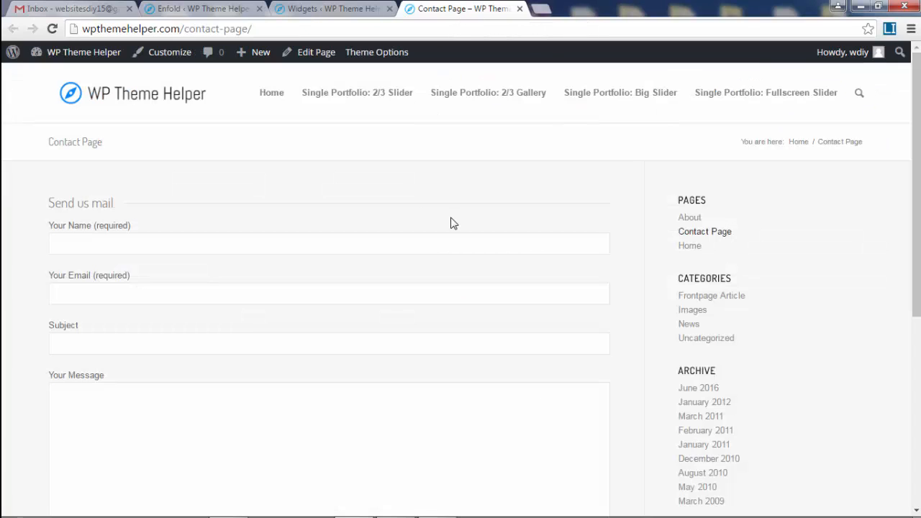
{"action": "left_click", "coordinate": [319, 55]}
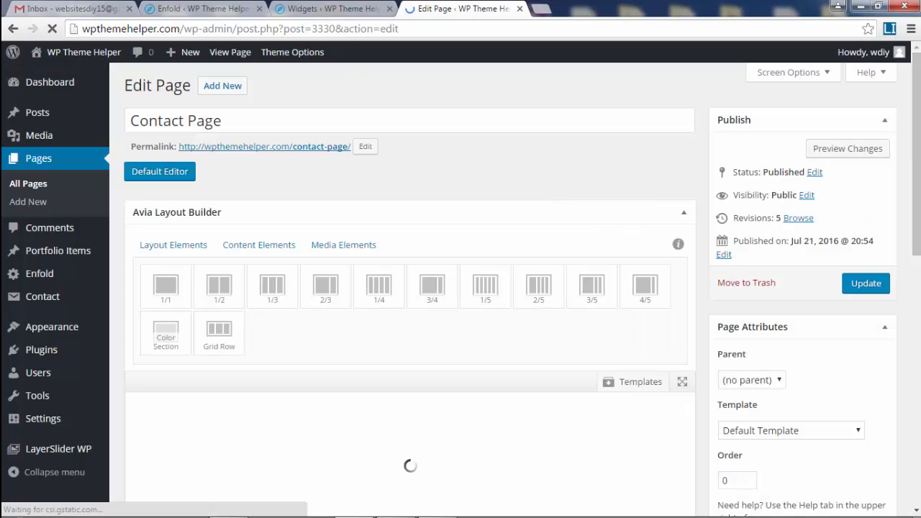
{"action": "scroll", "coordinate": [410, 287], "scroll_direction": "down", "scroll_amount": 4}
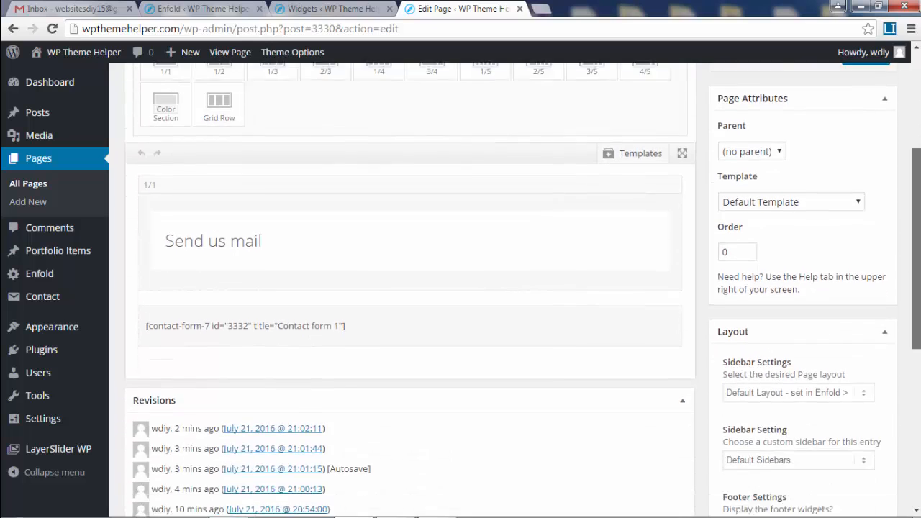
{"action": "scroll", "coordinate": [871, 376], "scroll_direction": "down", "scroll_amount": 2}
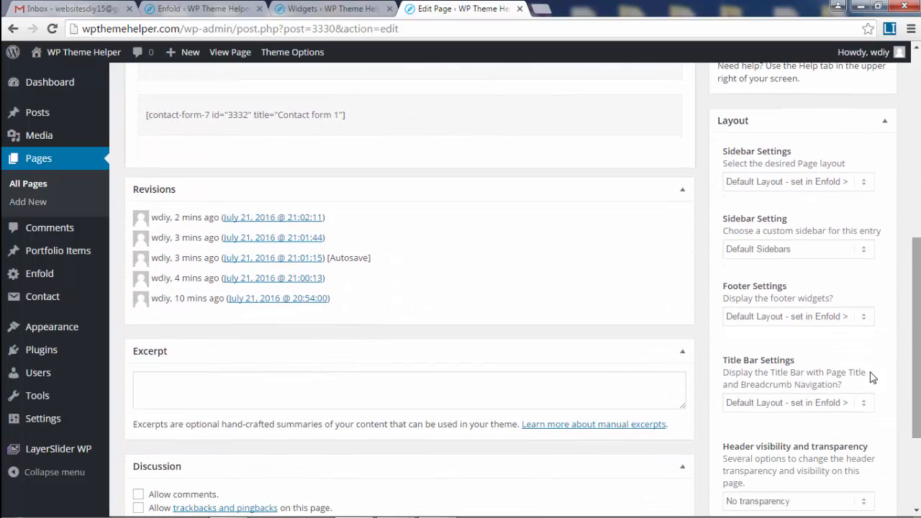
{"action": "left_click", "coordinate": [767, 185]}
{"action": "left_click", "coordinate": [770, 230]}
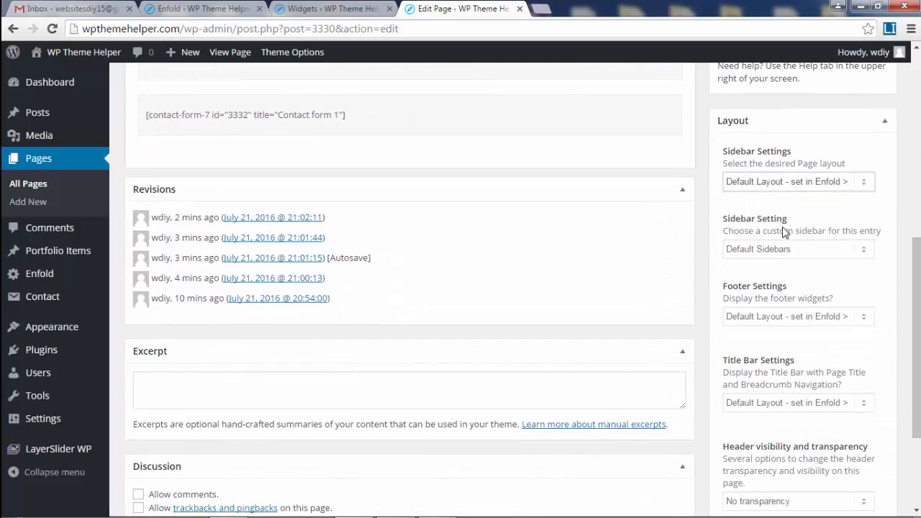
{"action": "left_click", "coordinate": [764, 250]}
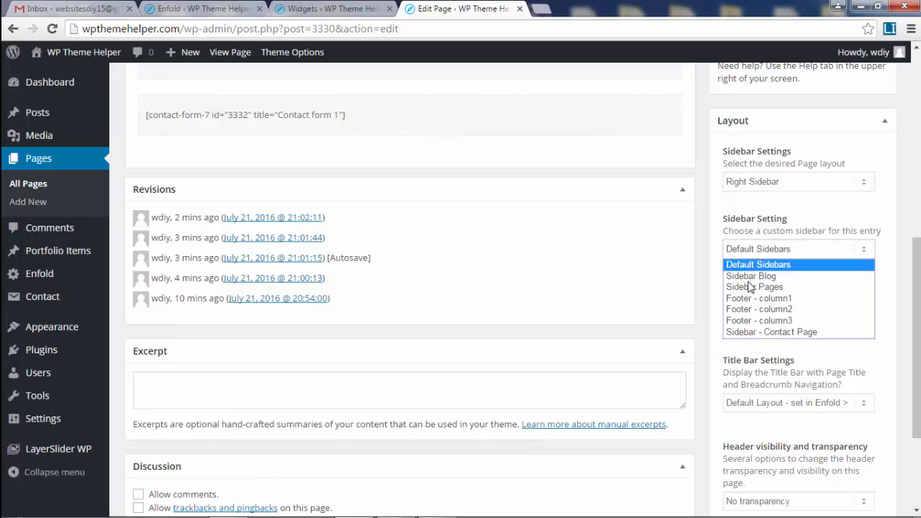
{"action": "left_click", "coordinate": [773, 332]}
{"action": "left_click_drag", "start_coordinate": [915, 336], "coordinate": [913, 178]}
{"action": "left_click", "coordinate": [867, 226]}
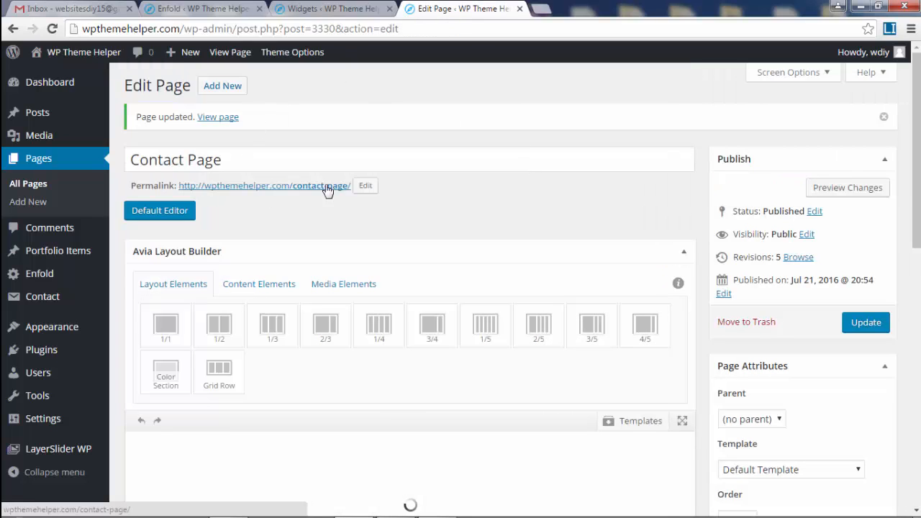
{"action": "right_click", "coordinate": [285, 185]}
Open the live Contact Page in a new tab and inspect the ADDRESS text in its sidebar.
{"action": "left_click", "coordinate": [325, 192]}
{"action": "left_click", "coordinate": [582, 8]}
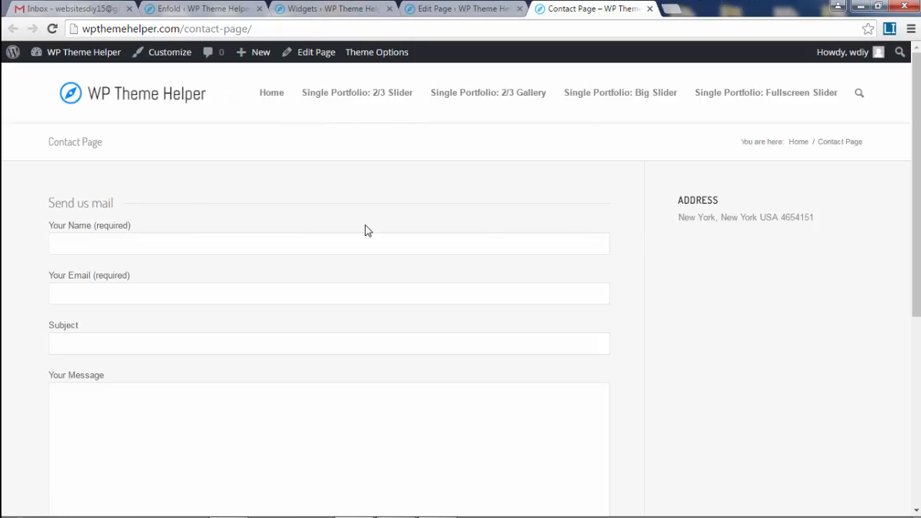
{"action": "left_click_drag", "start_coordinate": [679, 198], "coordinate": [825, 230]}
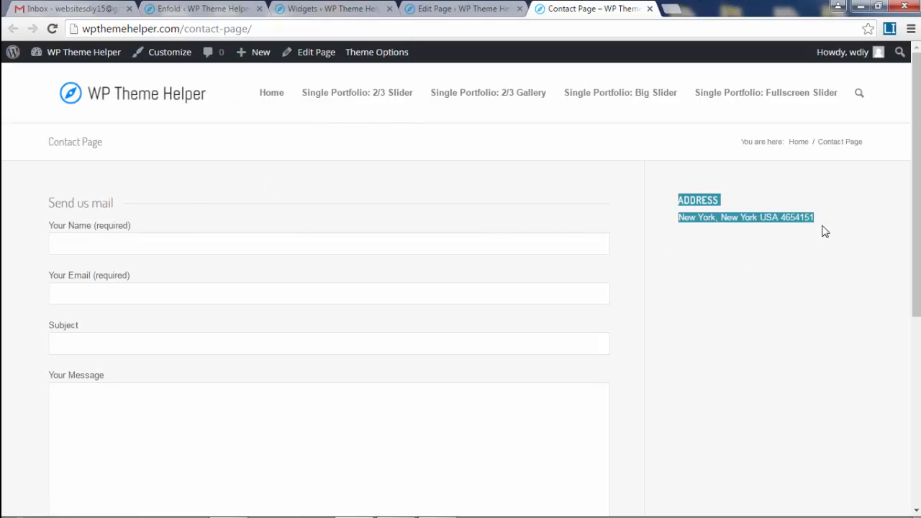
{"action": "left_click", "coordinate": [711, 227]}
{"action": "left_click_drag", "start_coordinate": [679, 218], "coordinate": [818, 247]}
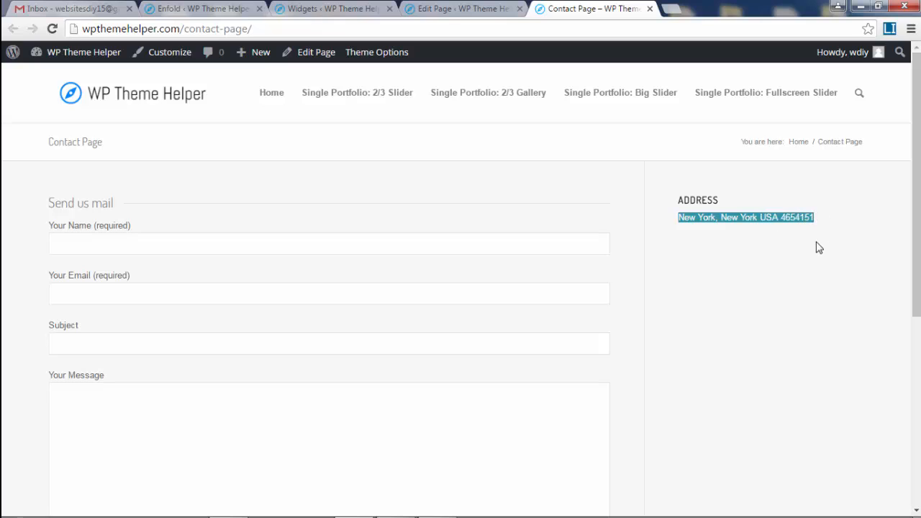
{"action": "left_click", "coordinate": [769, 218]}
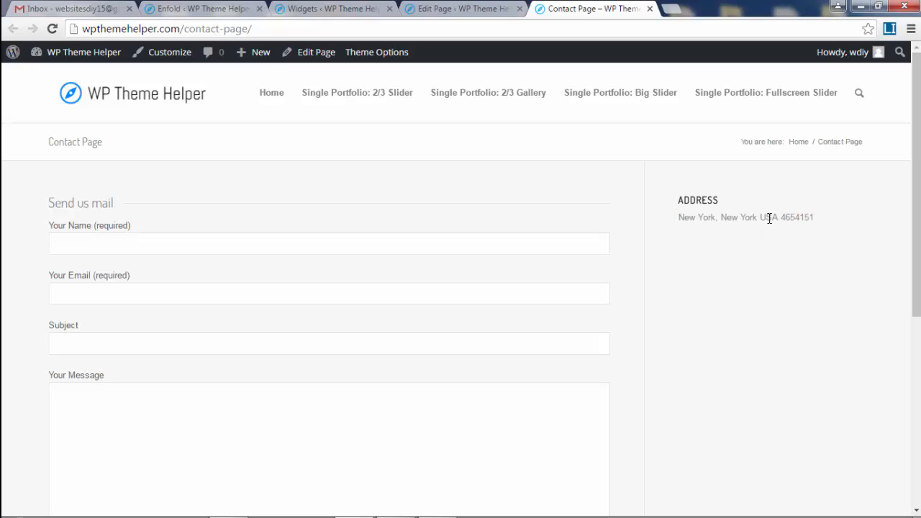
{"action": "left_click", "coordinate": [463, 10]}
Insert a <br> after New York in the Address widget's content and save it.
{"action": "left_click", "coordinate": [335, 9]}
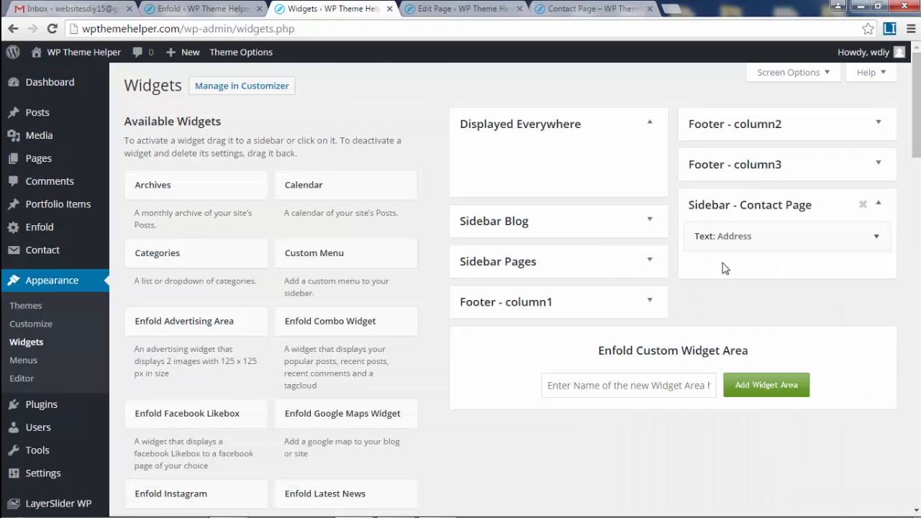
{"action": "left_click", "coordinate": [877, 237]}
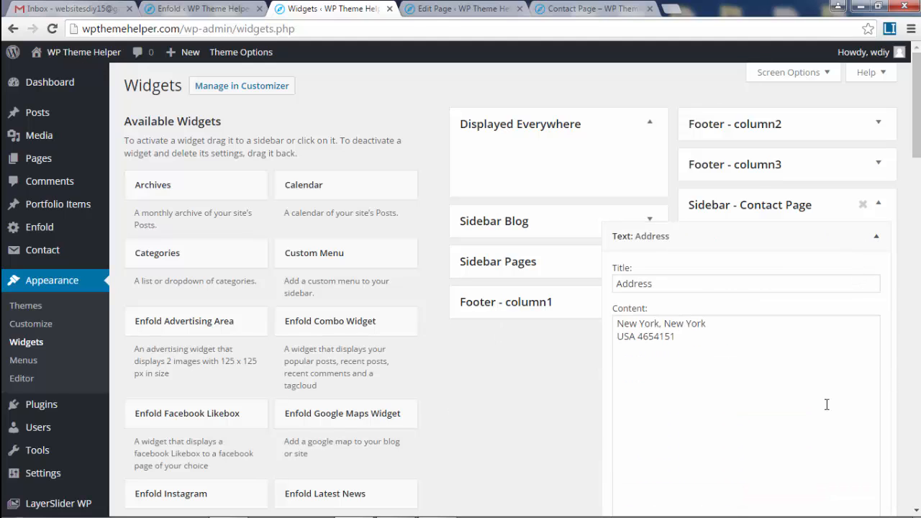
{"action": "left_click", "coordinate": [748, 326]}
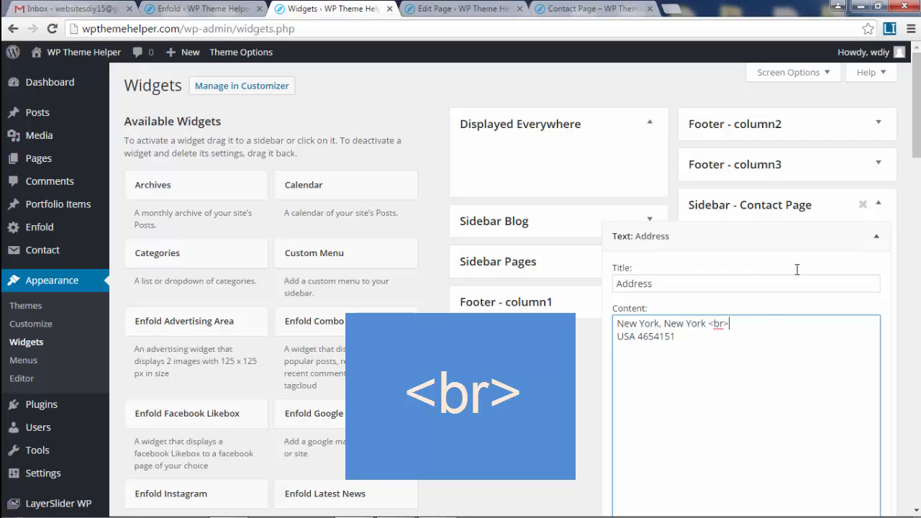
{"action": "scroll", "coordinate": [805, 230], "scroll_direction": "down", "scroll_amount": 1}
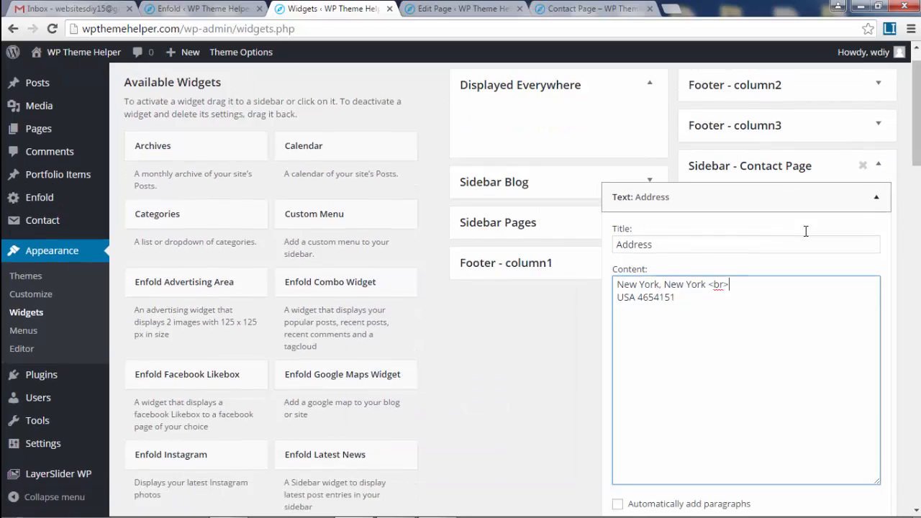
{"action": "scroll", "coordinate": [806, 230], "scroll_direction": "down", "scroll_amount": 2}
{"action": "left_click", "coordinate": [875, 383]}
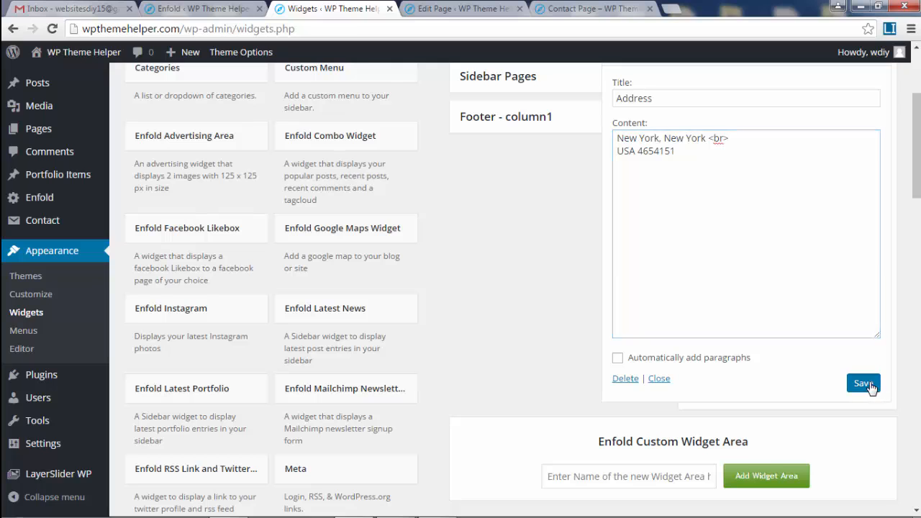
Reload the live Contact Page and check the address now spans two lines.
{"action": "left_click", "coordinate": [594, 10]}
{"action": "left_click", "coordinate": [52, 29]}
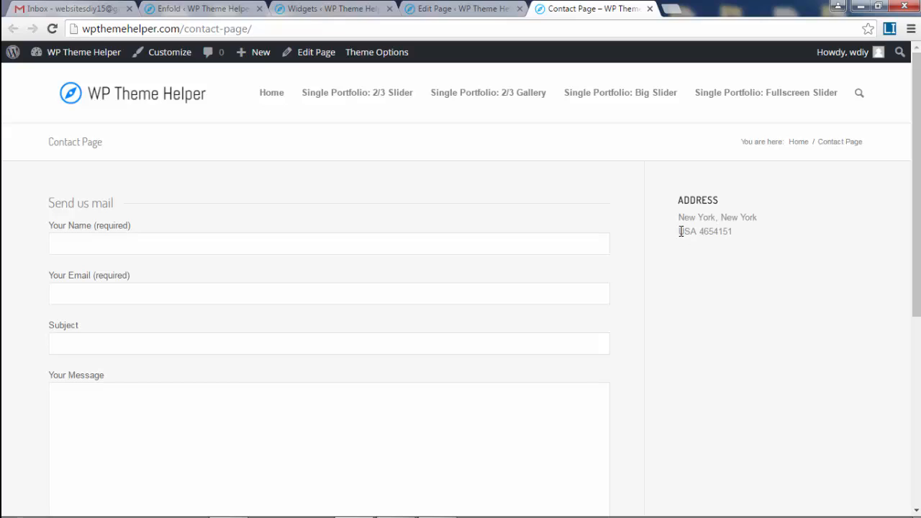
{"action": "left_click_drag", "start_coordinate": [681, 231], "coordinate": [742, 236]}
{"action": "left_click", "coordinate": [746, 244]}
{"action": "left_click_drag", "start_coordinate": [681, 218], "coordinate": [756, 227]}
{"action": "left_click", "coordinate": [750, 266]}
Open Google Maps in a new tab and centre the map on New York.
{"action": "left_click", "coordinate": [674, 9]}
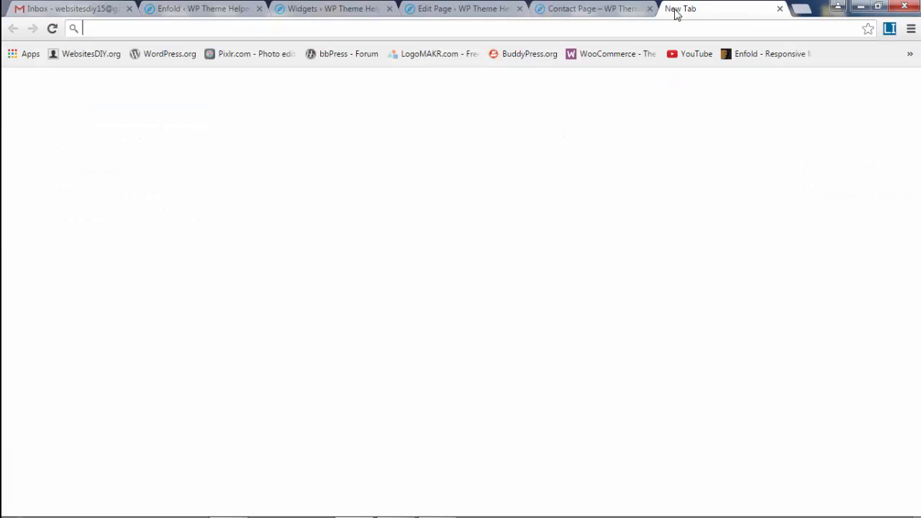
{"action": "type", "text": "maps."}
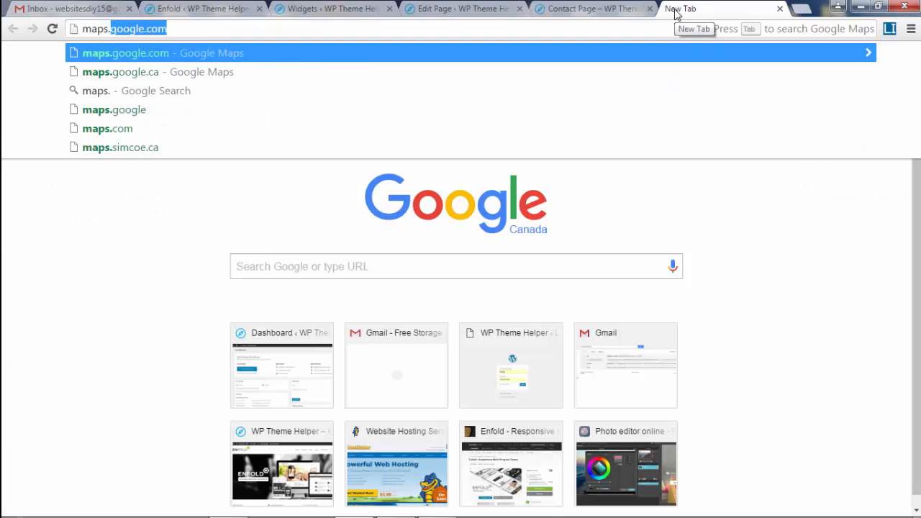
{"action": "type", "text": "google"}
{"action": "key", "text": "Return"}
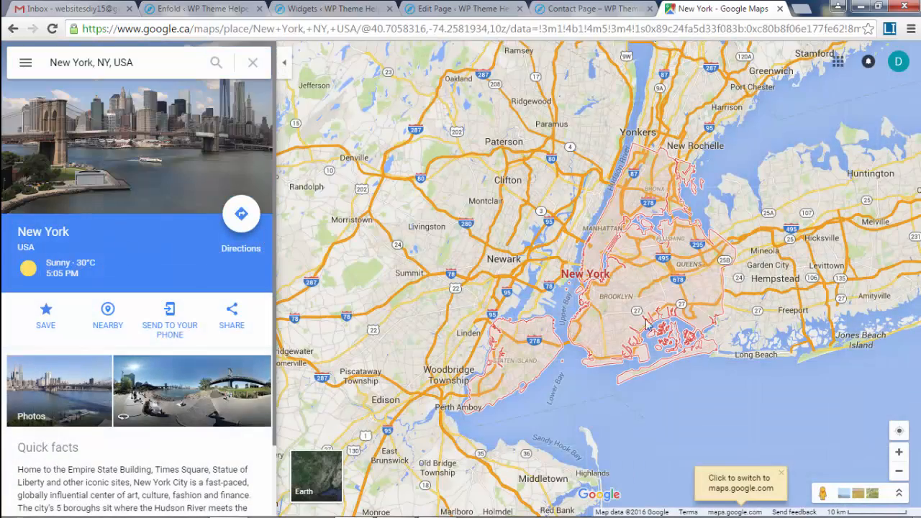
{"action": "left_click_drag", "start_coordinate": [607, 321], "coordinate": [624, 309]}
{"action": "scroll", "coordinate": [547, 324], "scroll_direction": "up", "scroll_amount": 3}
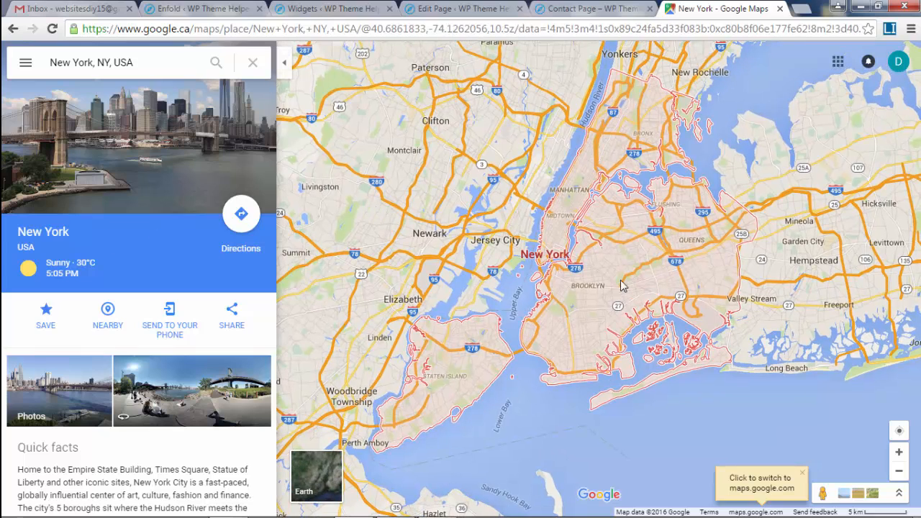
Copy the New York map's iframe code from Share or embed map > Embed map.
{"action": "left_click", "coordinate": [23, 64]}
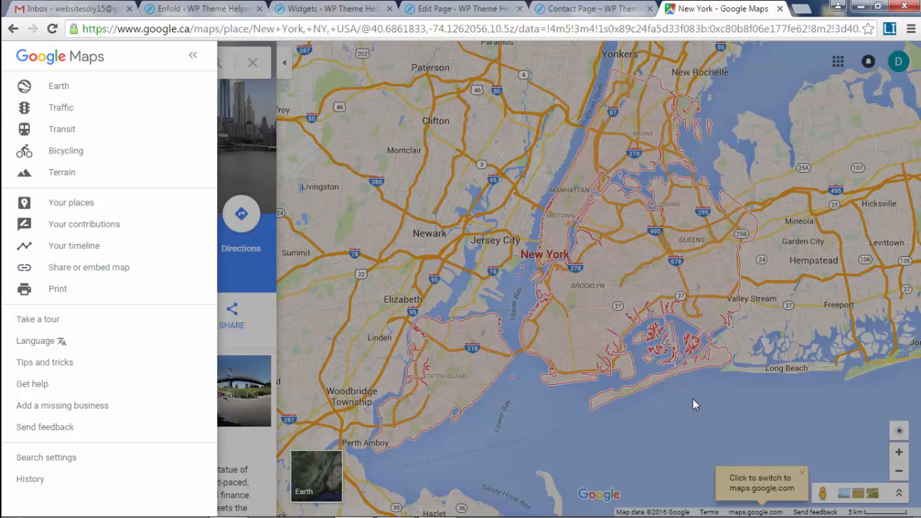
{"action": "left_click", "coordinate": [835, 403]}
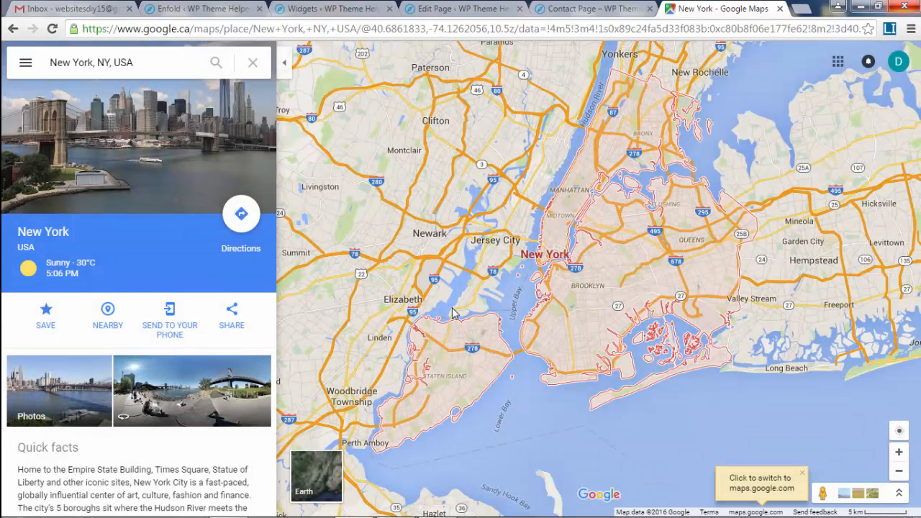
{"action": "left_click", "coordinate": [26, 65]}
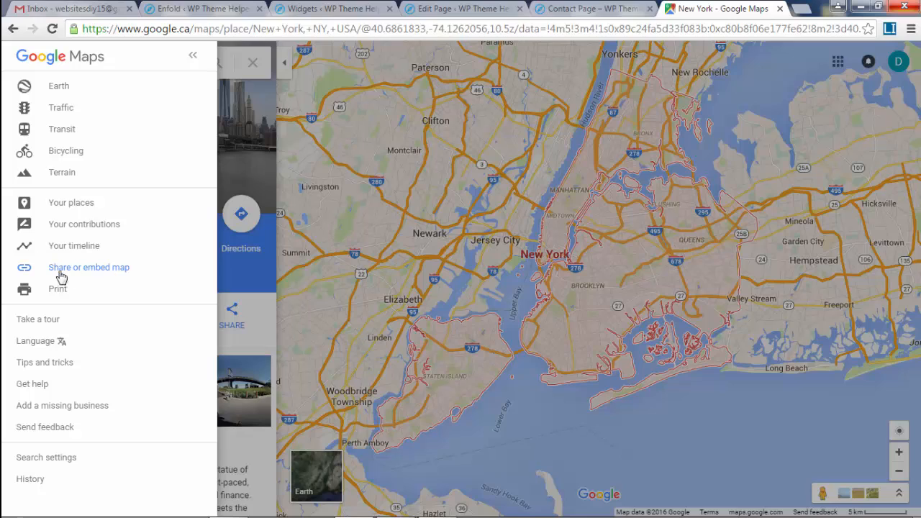
{"action": "left_click", "coordinate": [83, 272]}
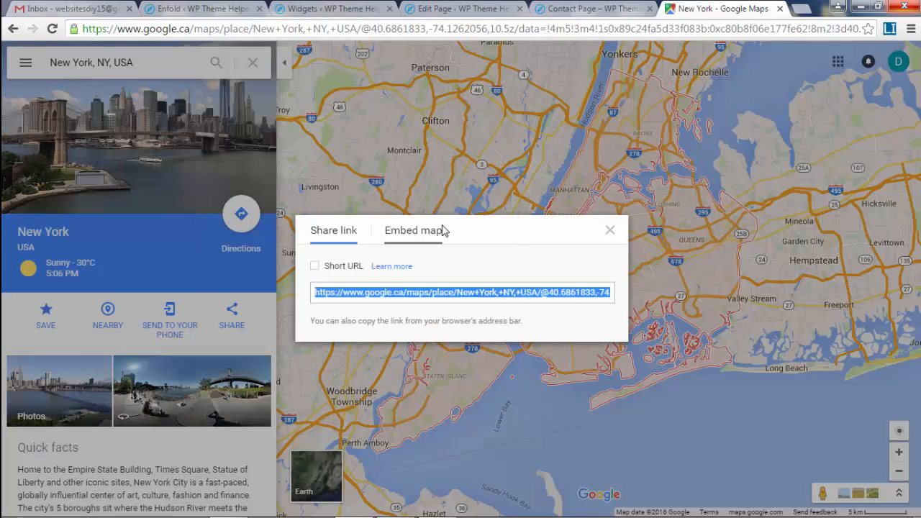
{"action": "left_click", "coordinate": [394, 232]}
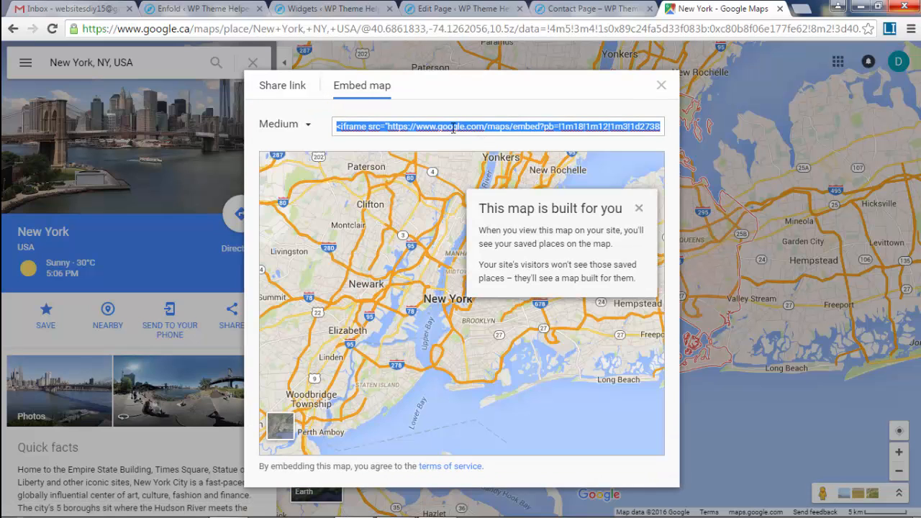
{"action": "right_click", "coordinate": [454, 127]}
{"action": "left_click", "coordinate": [519, 155]}
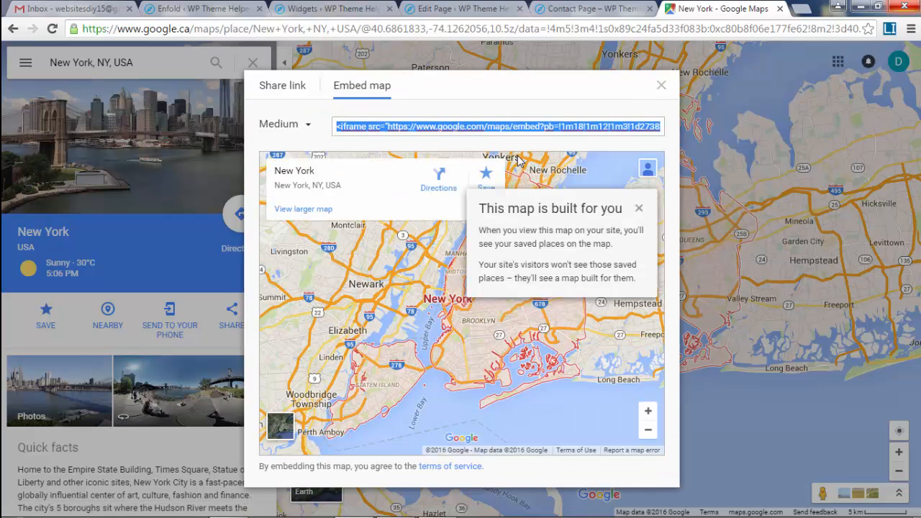
{"action": "left_click", "coordinate": [593, 10]}
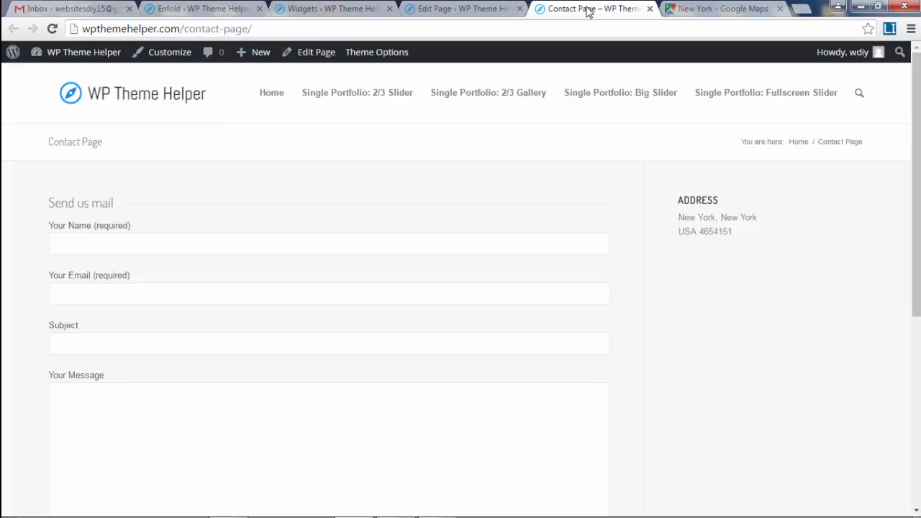
Collapse the Address widget and add a second Text widget to Sidebar - Contact Page.
{"action": "left_click", "coordinate": [467, 10]}
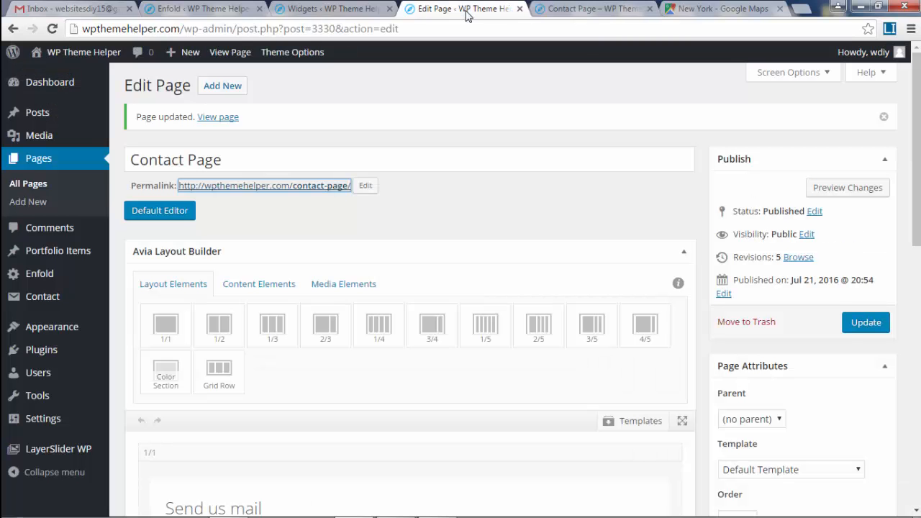
{"action": "left_click", "coordinate": [339, 10]}
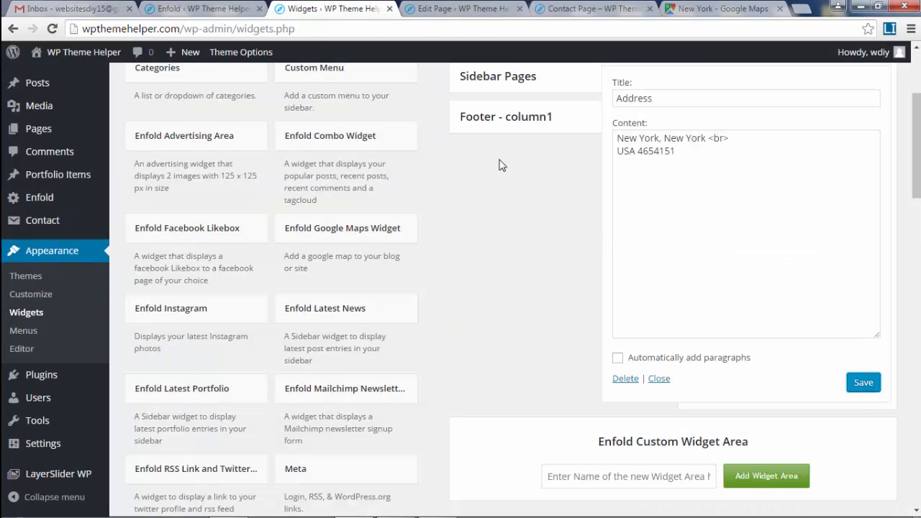
{"action": "scroll", "coordinate": [817, 184], "scroll_direction": "up", "scroll_amount": 1}
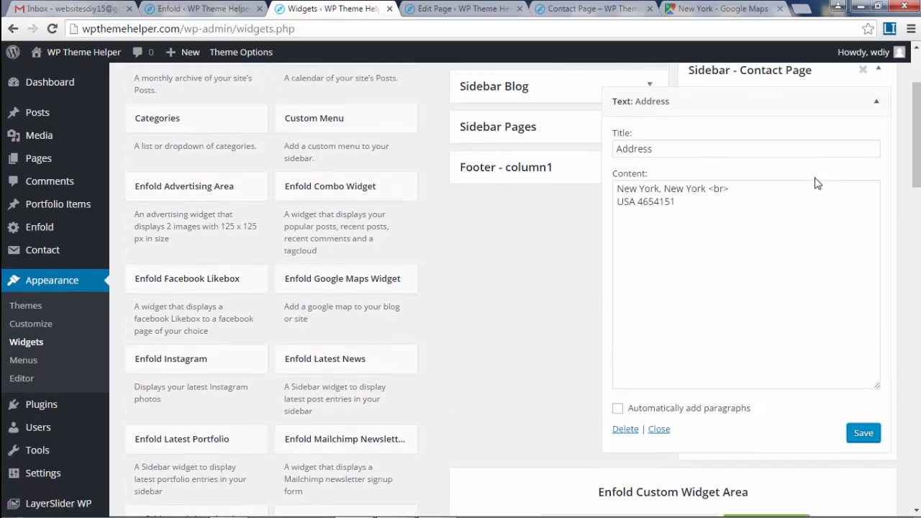
{"action": "scroll", "coordinate": [816, 183], "scroll_direction": "up", "scroll_amount": 1}
{"action": "left_click", "coordinate": [814, 156]}
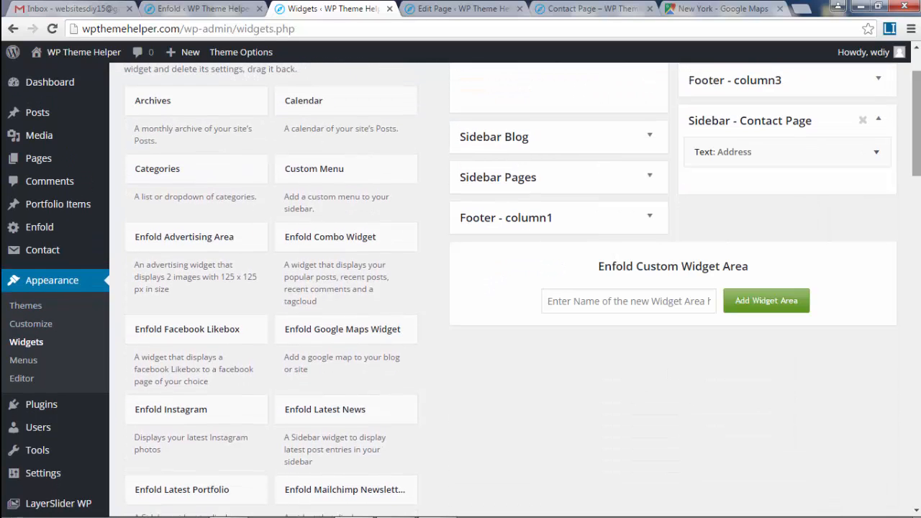
{"action": "scroll", "coordinate": [188, 269], "scroll_direction": "down", "scroll_amount": 6}
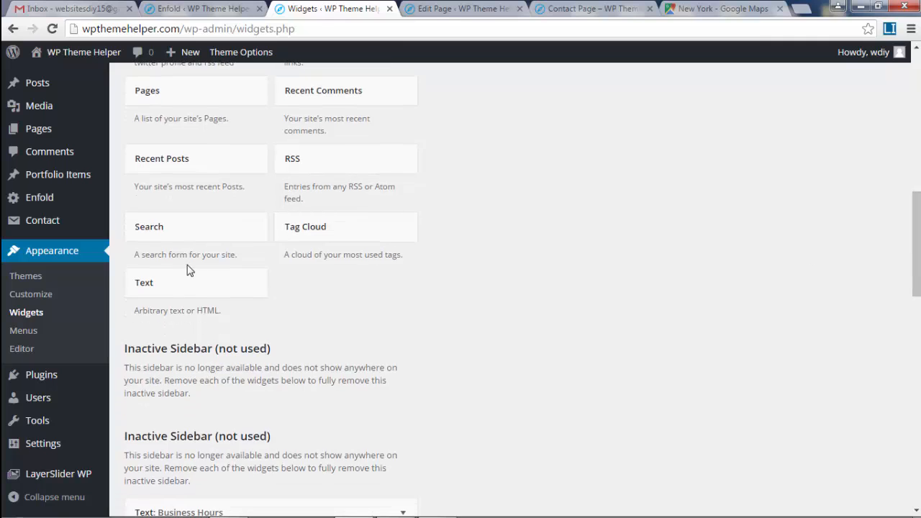
{"action": "left_click", "coordinate": [193, 284]}
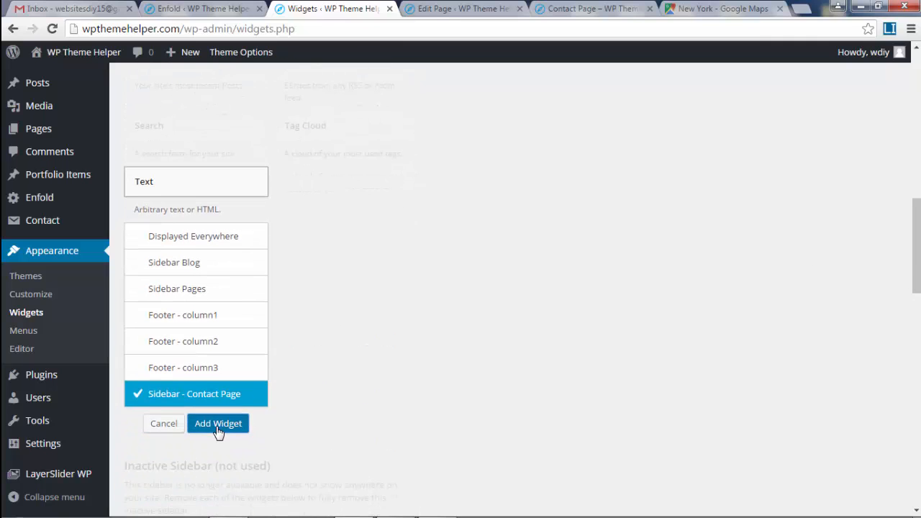
{"action": "left_click", "coordinate": [218, 423]}
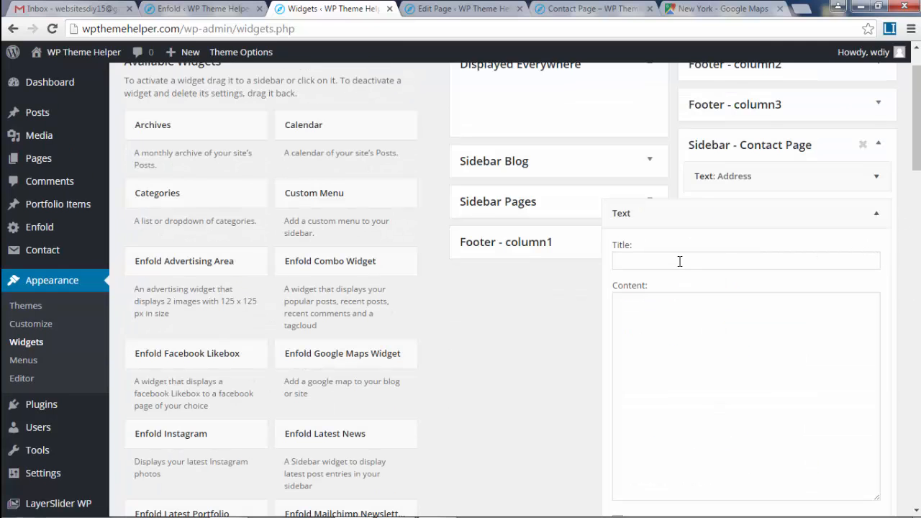
Paste the Google Maps iframe code into the new Text widget's Content box.
{"action": "left_click", "coordinate": [679, 261]}
{"action": "left_click", "coordinate": [710, 346]}
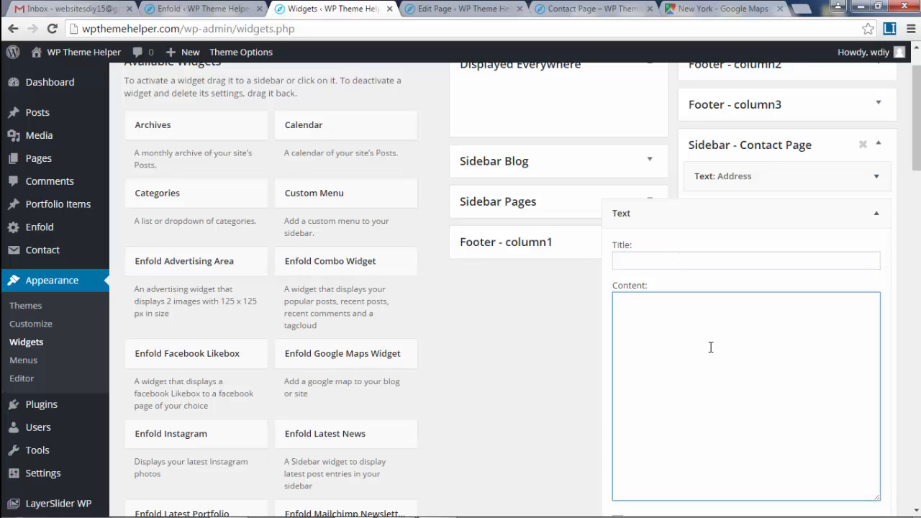
{"action": "key", "text": "ctrl+v"}
{"action": "scroll", "coordinate": [710, 347], "scroll_direction": "down", "scroll_amount": 3}
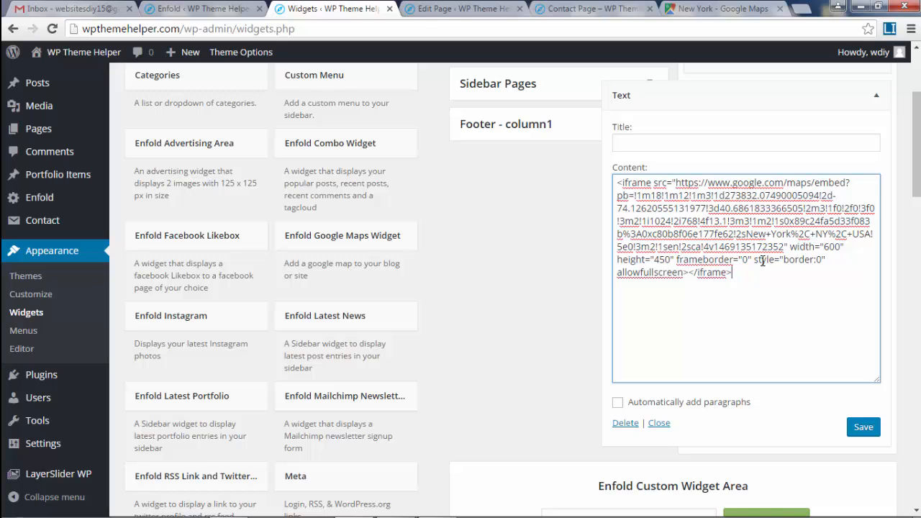
{"action": "key", "text": "ctrl+plus"}
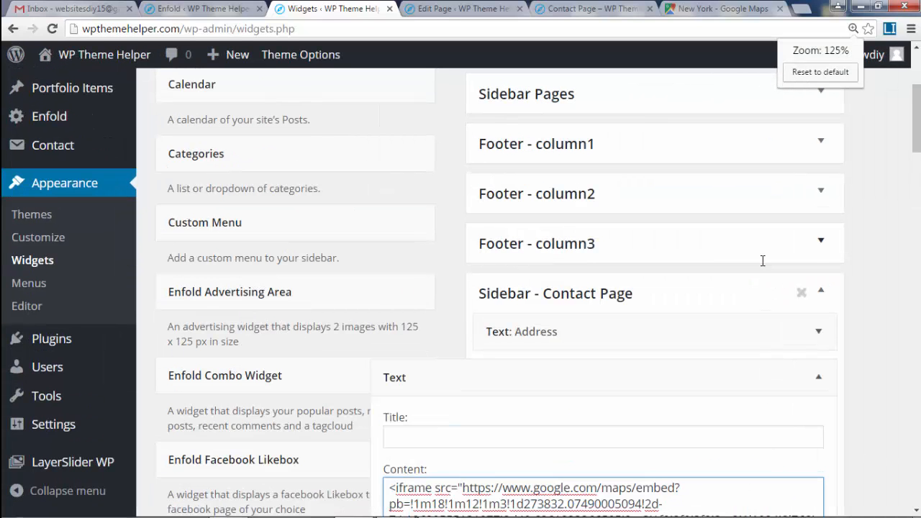
Change the map iframe's width from 600 to 100% and height from 450 to 250px.
{"action": "scroll", "coordinate": [761, 262], "scroll_direction": "down", "scroll_amount": 3}
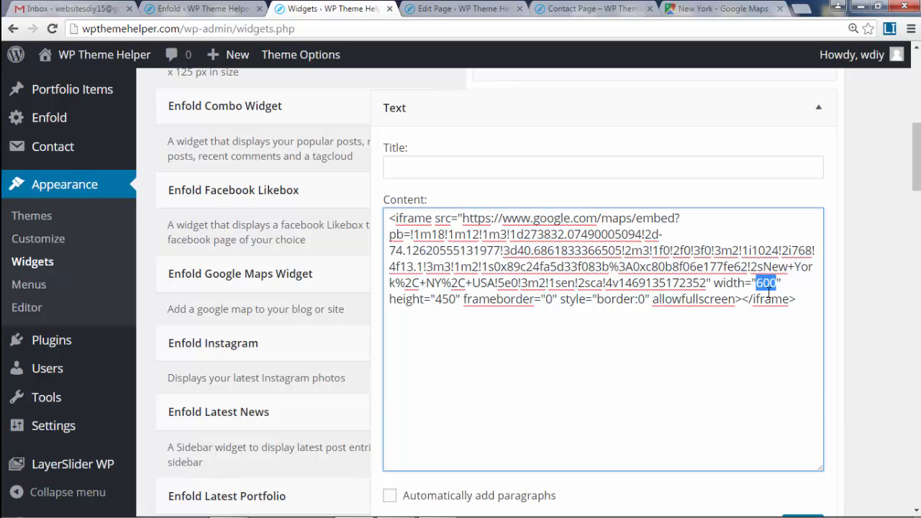
{"action": "type", "text": "100"}
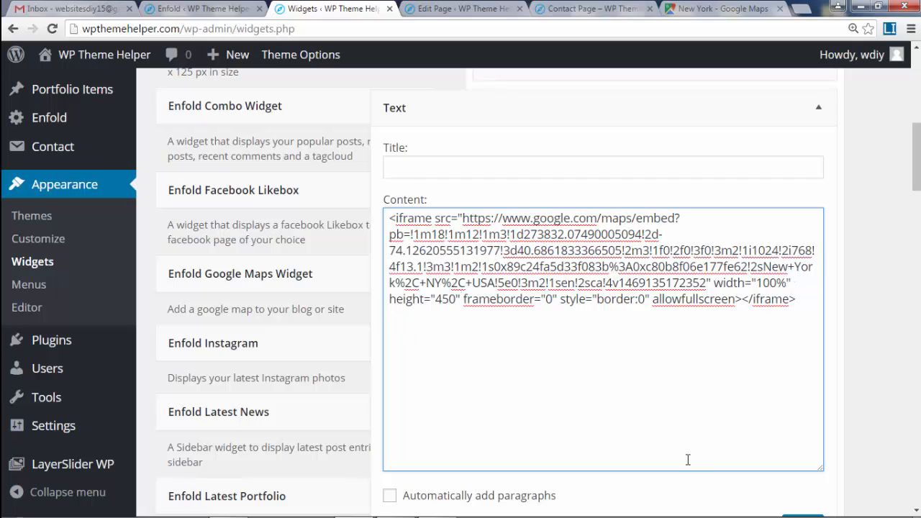
{"action": "key", "text": "BackSpace"}
{"action": "key", "text": "BackSpace"}
{"action": "key", "text": "BackSpace"}
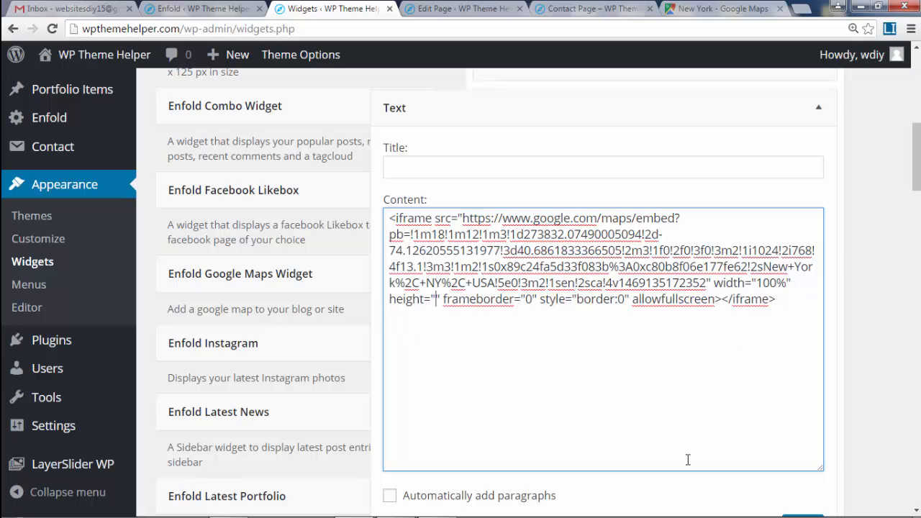
{"action": "type", "text": "250px"}
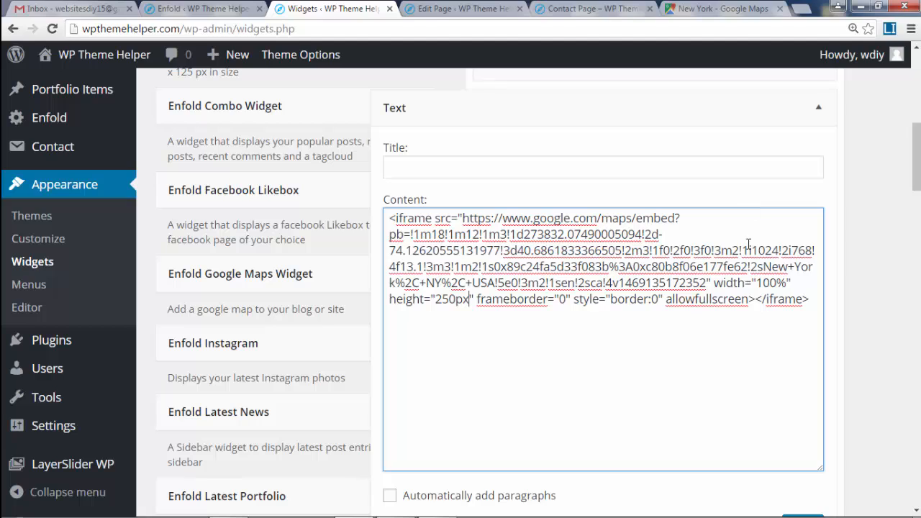
{"action": "left_click_drag", "start_coordinate": [757, 287], "coordinate": [791, 283]}
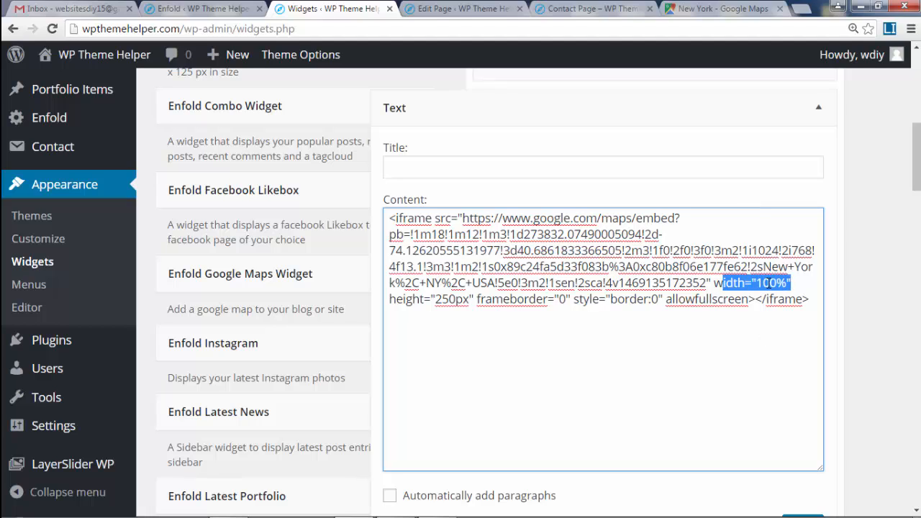
{"action": "left_click", "coordinate": [736, 287]}
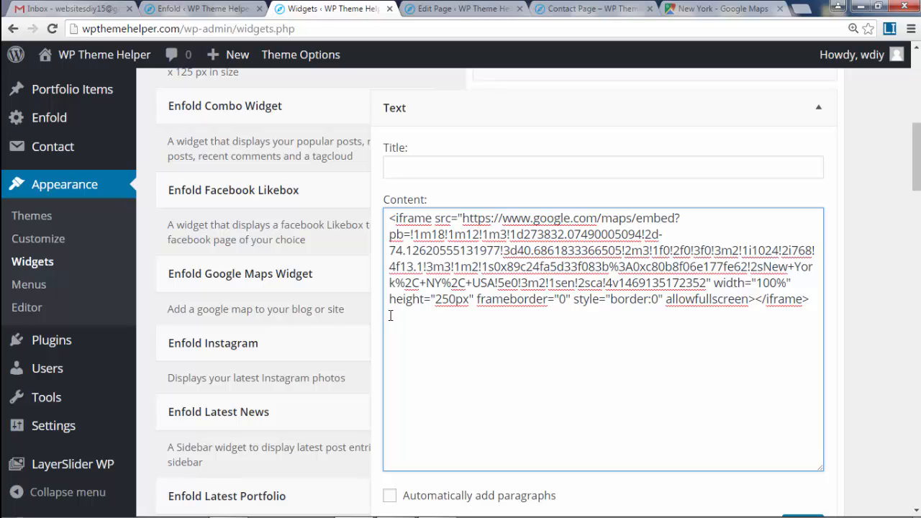
Collapse the map Text widget and zoom the Widgets screen back out.
{"action": "left_click", "coordinate": [818, 107]}
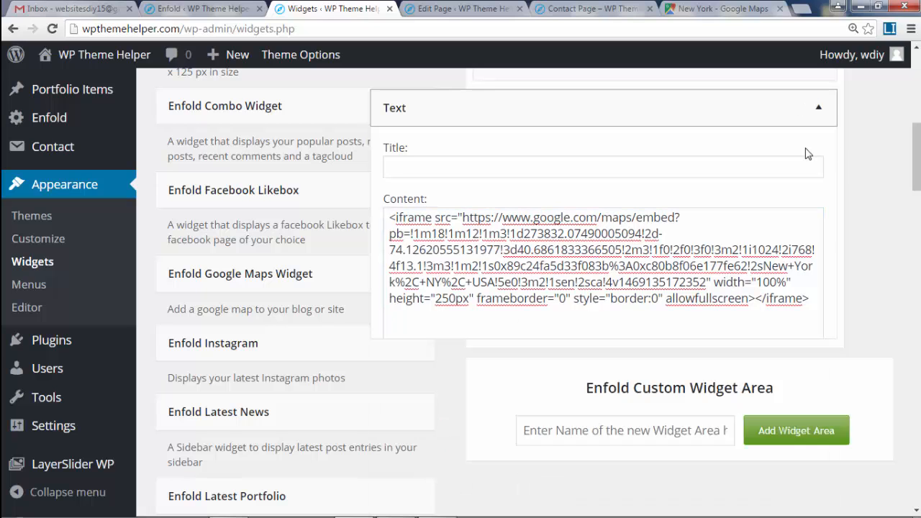
{"action": "scroll", "coordinate": [916, 157], "scroll_direction": "up", "scroll_amount": 3}
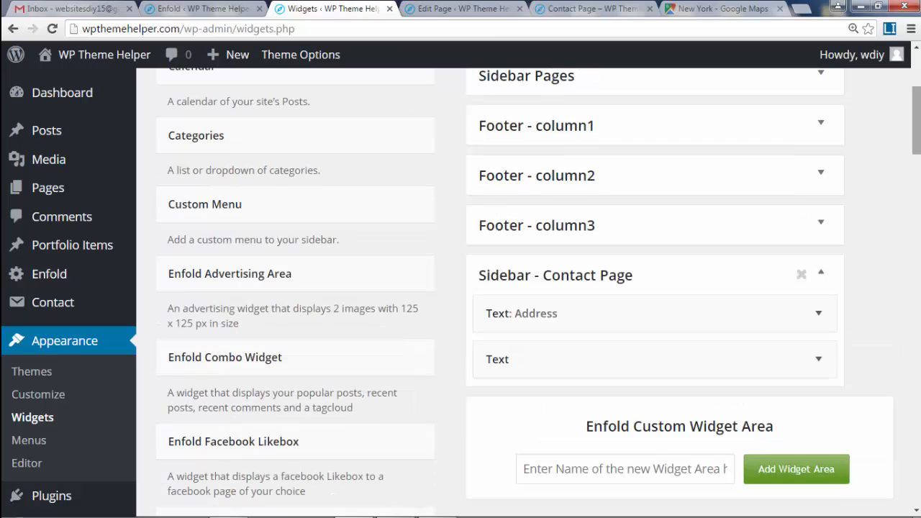
{"action": "key", "text": "ctrl+minus"}
{"action": "key", "text": "ctrl+minus"}
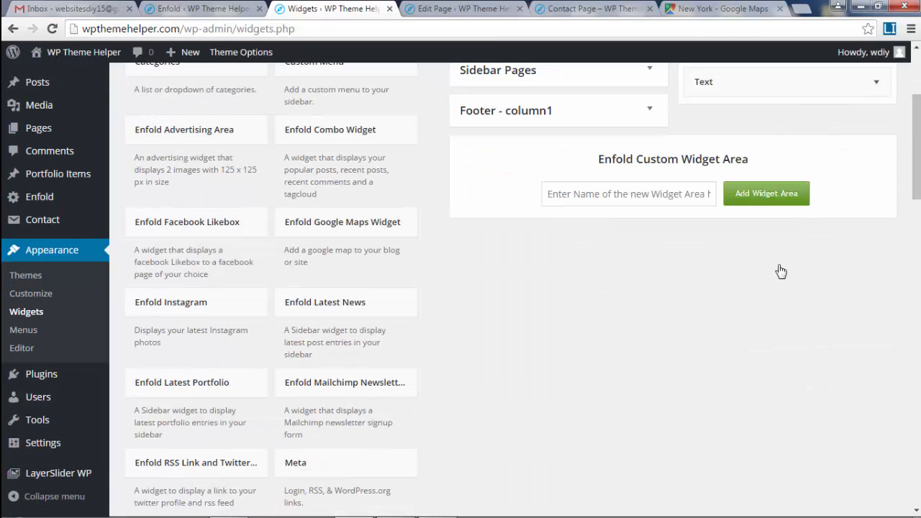
{"action": "scroll", "coordinate": [518, 86], "scroll_direction": "up", "scroll_amount": 2}
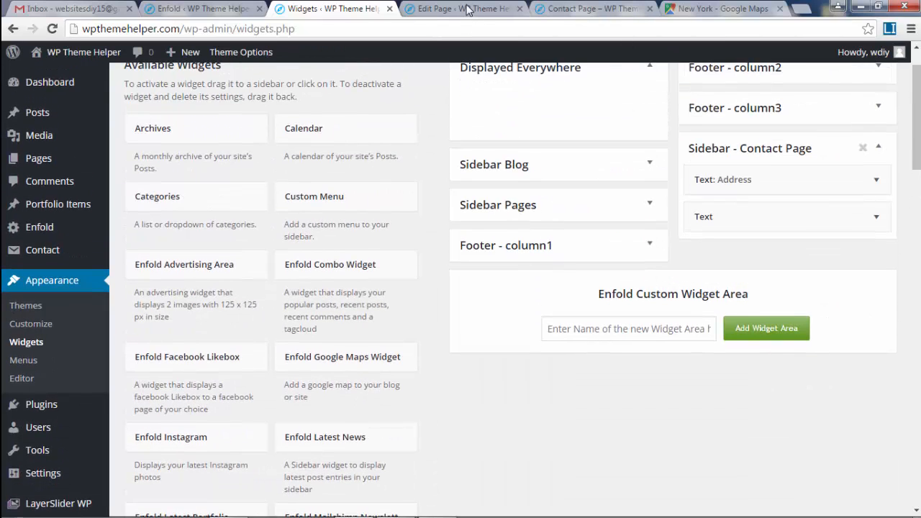
Reload the live Contact Page and confirm its sidebar shows only the two-line address.
{"action": "left_click", "coordinate": [475, 9]}
{"action": "left_click", "coordinate": [589, 9]}
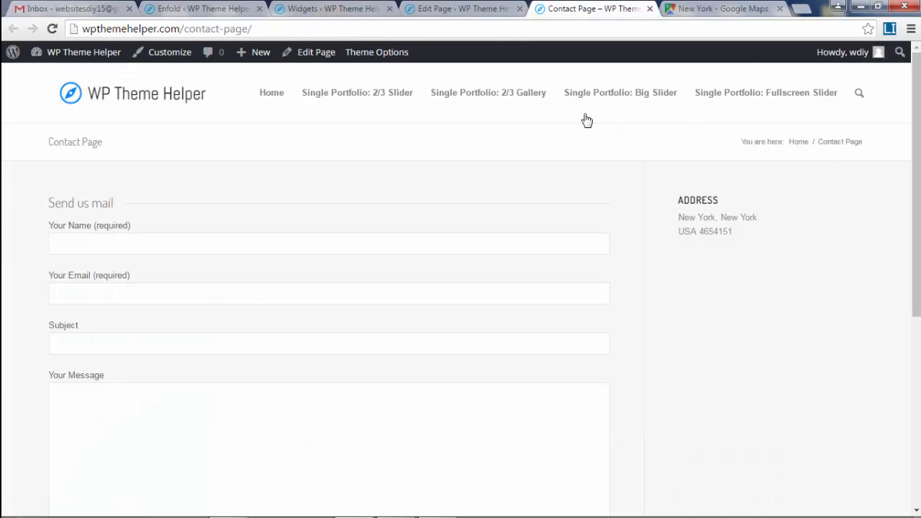
{"action": "left_click", "coordinate": [51, 28]}
{"action": "left_click_drag", "start_coordinate": [690, 200], "coordinate": [699, 314]}
{"action": "left_click", "coordinate": [734, 318]}
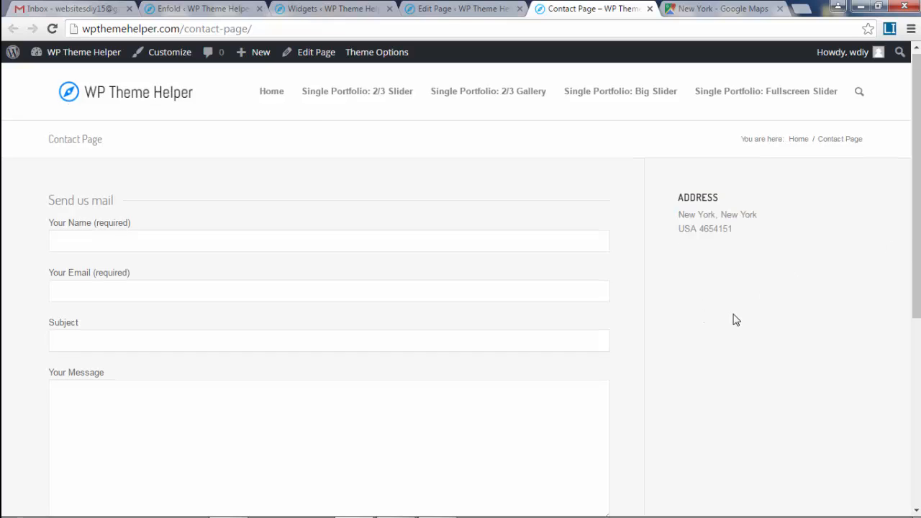
{"action": "scroll", "coordinate": [734, 318], "scroll_direction": "down", "scroll_amount": 3}
{"action": "scroll", "coordinate": [734, 319], "scroll_direction": "up", "scroll_amount": 3}
Reload the Contact Page again, then expand the map Text widget in Sidebar - Contact Page.
{"action": "left_click", "coordinate": [346, 8]}
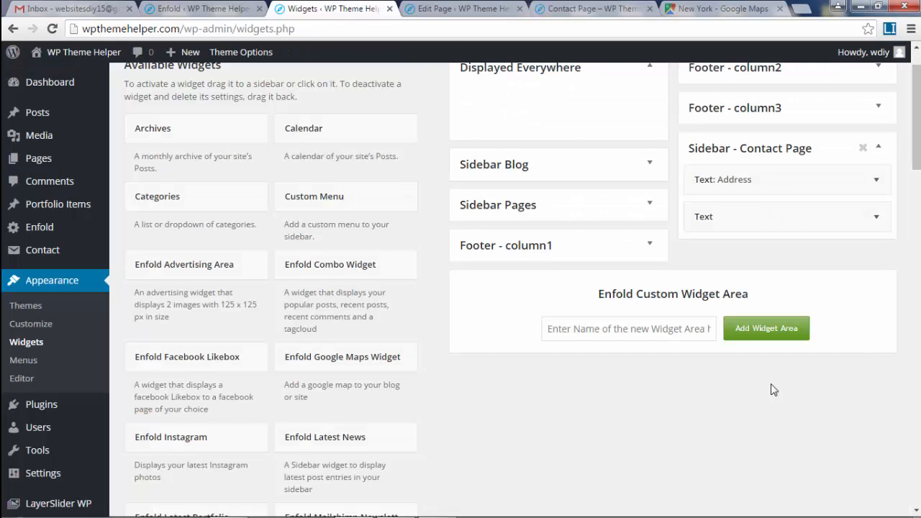
{"action": "left_click", "coordinate": [590, 8]}
{"action": "key", "text": "F5"}
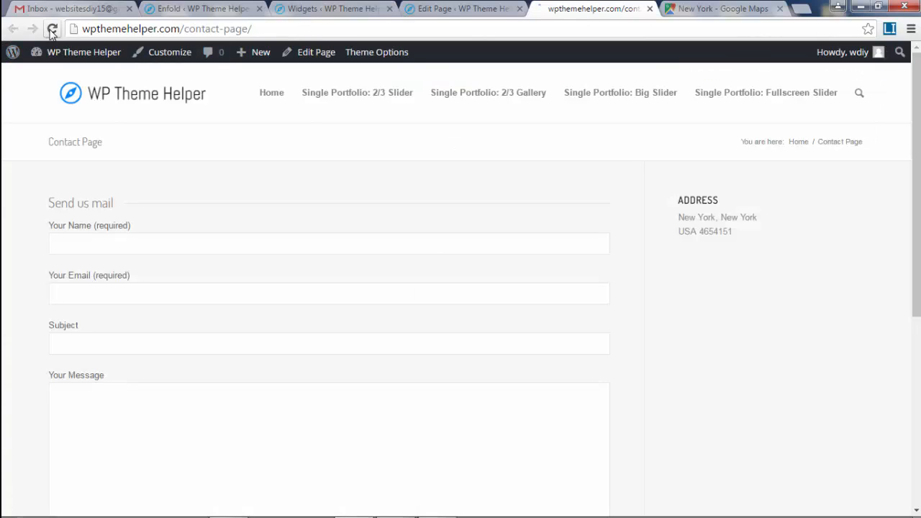
{"action": "left_click", "coordinate": [331, 8]}
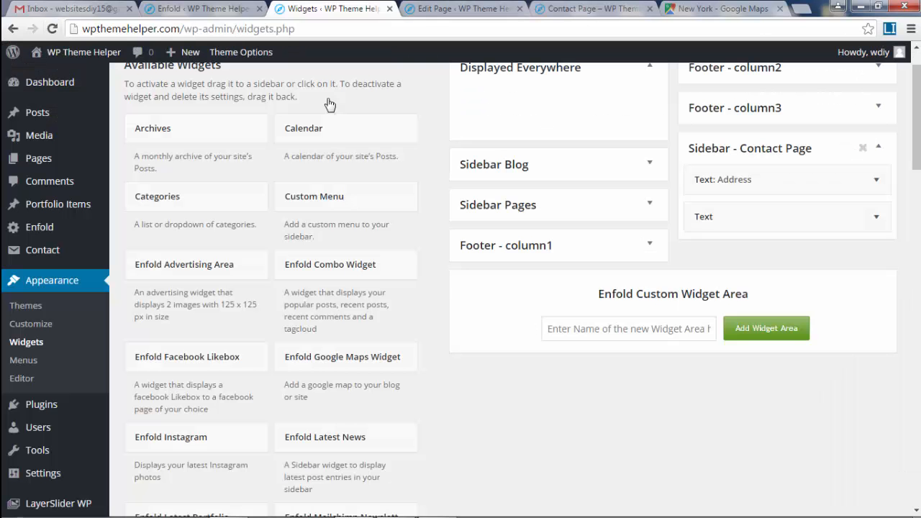
{"action": "left_click_drag", "start_coordinate": [828, 210], "coordinate": [803, 219]}
{"action": "scroll", "coordinate": [804, 219], "scroll_direction": "down", "scroll_amount": 3}
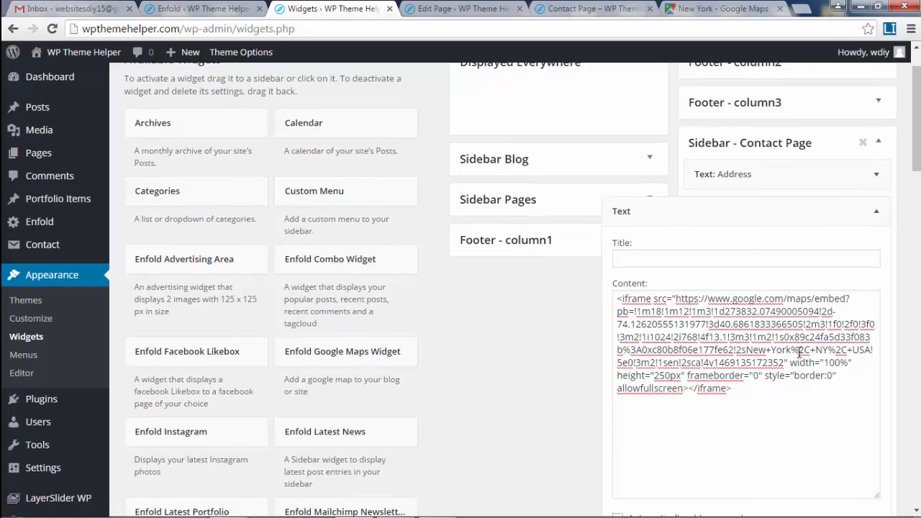
Save the map Text widget and reload the live Contact Page to confirm the New York map.
{"action": "left_click", "coordinate": [863, 379]}
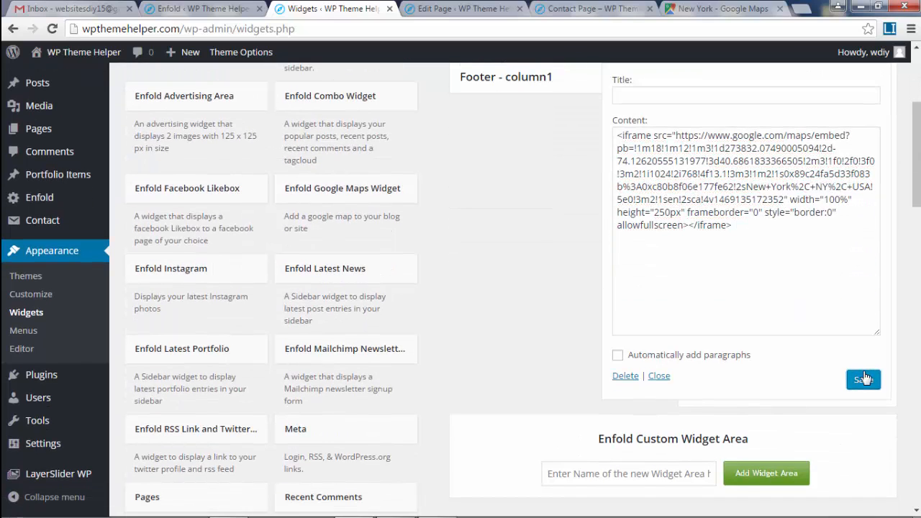
{"action": "left_click", "coordinate": [597, 8]}
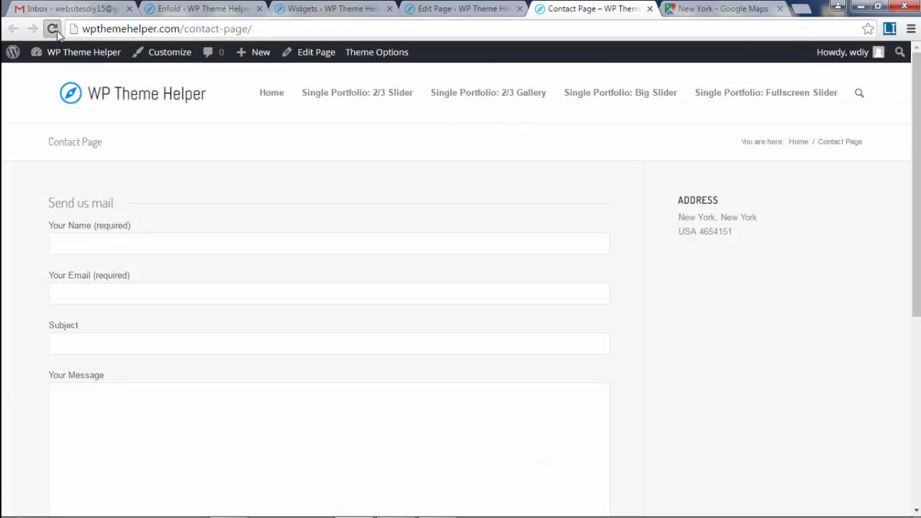
{"action": "left_click", "coordinate": [53, 29]}
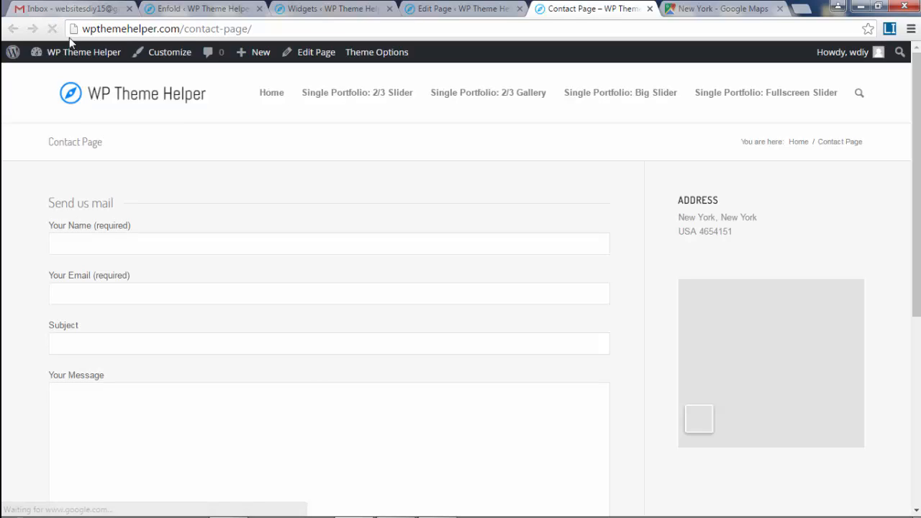
{"action": "scroll", "coordinate": [775, 180], "scroll_direction": "down", "scroll_amount": 1}
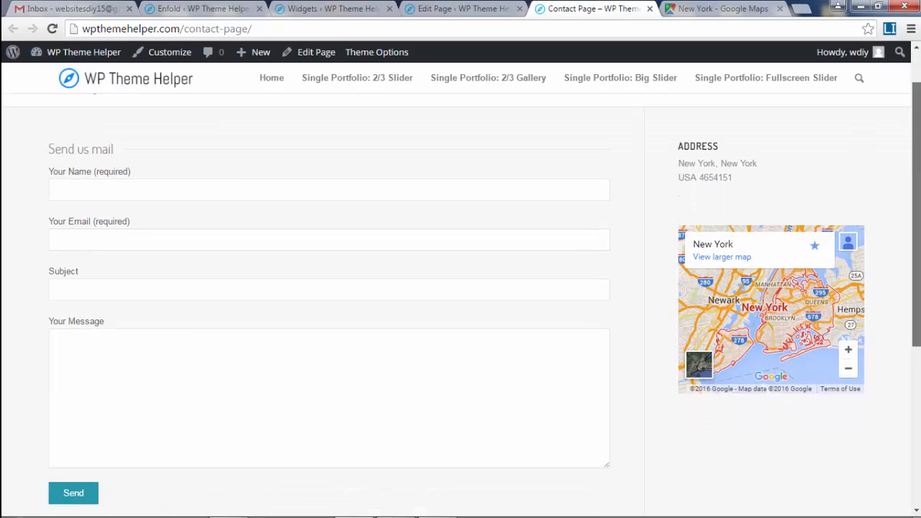
{"action": "scroll", "coordinate": [775, 181], "scroll_direction": "down", "scroll_amount": 4}
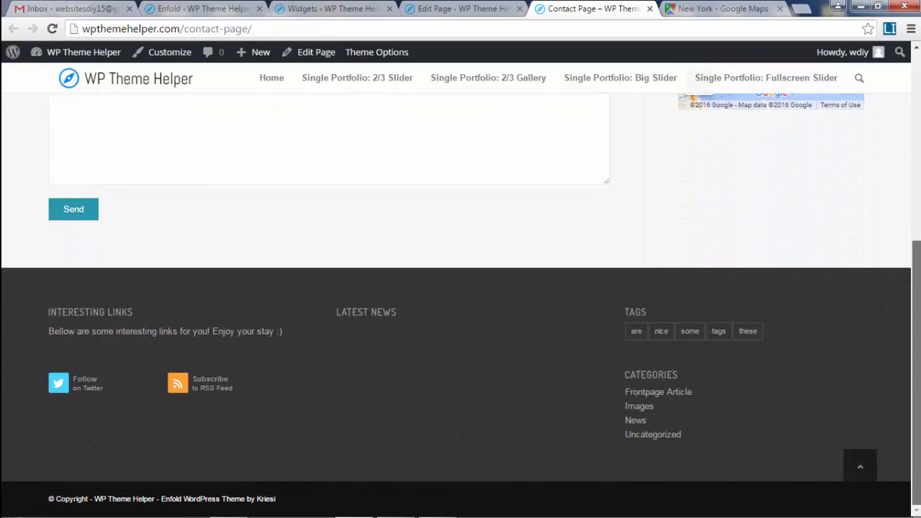
{"action": "scroll", "coordinate": [732, 313], "scroll_direction": "up", "scroll_amount": 5}
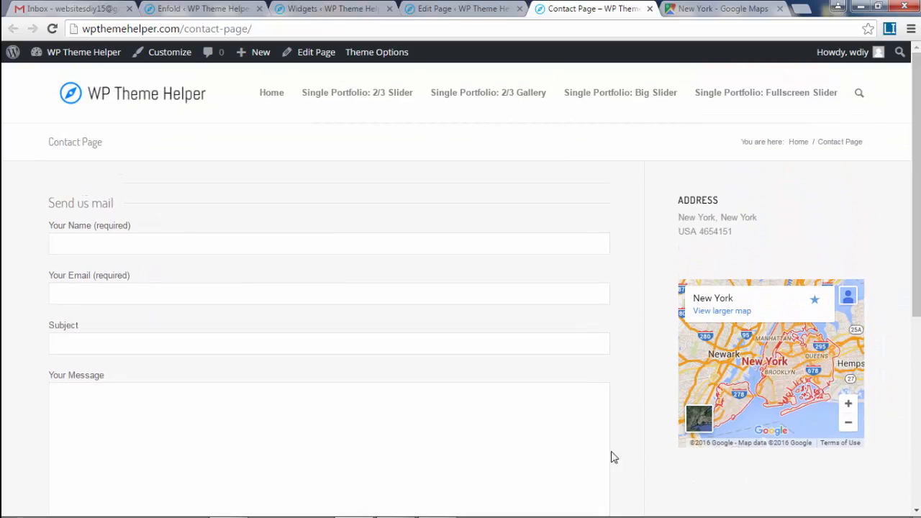
Collapse the map widget and drag a Calendar widget into Sidebar - Contact Page beneath it.
{"action": "left_click", "coordinate": [431, 9]}
{"action": "left_click", "coordinate": [325, 8]}
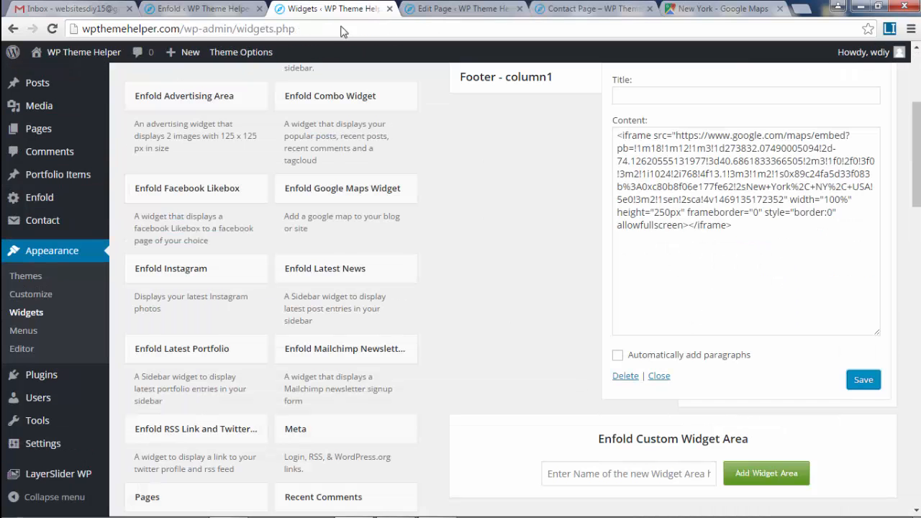
{"action": "scroll", "coordinate": [833, 182], "scroll_direction": "up", "scroll_amount": 2}
{"action": "left_click", "coordinate": [748, 153]}
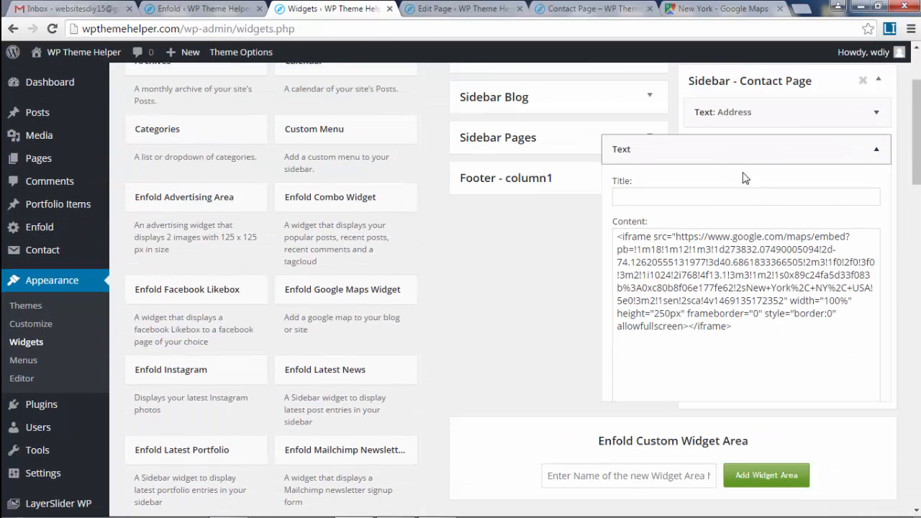
{"action": "scroll", "coordinate": [206, 230], "scroll_direction": "up", "scroll_amount": 3}
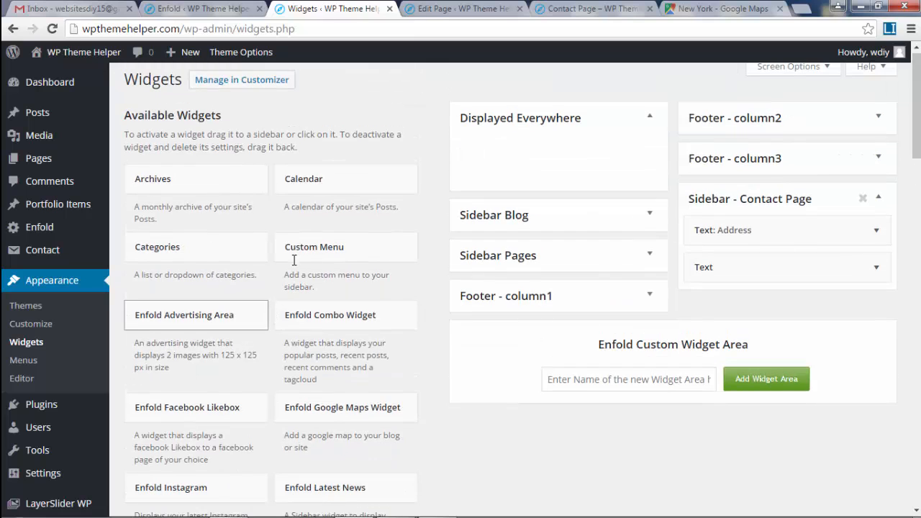
{"action": "left_click_drag", "start_coordinate": [298, 185], "coordinate": [769, 312]}
{"action": "scroll", "coordinate": [266, 348], "scroll_direction": "down", "scroll_amount": 1}
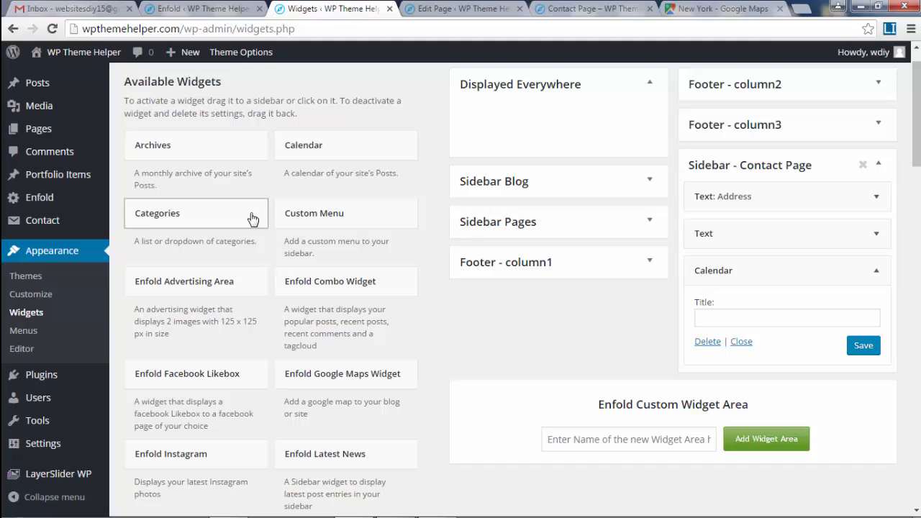
Review the New York map embed and collapse the Calendar widget's settings.
{"action": "mouse_move", "coordinate": [151, 218]}
{"action": "left_mouse_down"}
{"action": "mouse_move", "coordinate": [448, 209]}
{"action": "mouse_move", "coordinate": [149, 210]}
{"action": "left_mouse_up"}
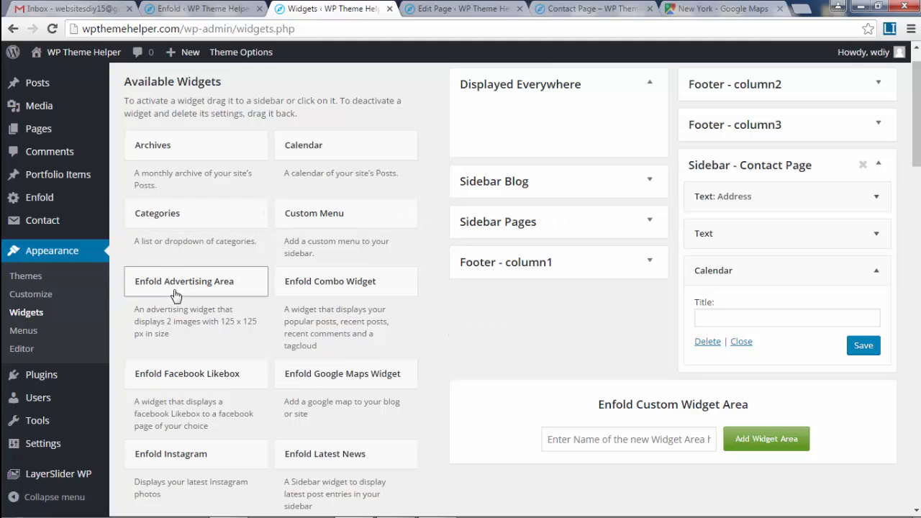
{"action": "scroll", "coordinate": [207, 270], "scroll_direction": "down", "scroll_amount": 3}
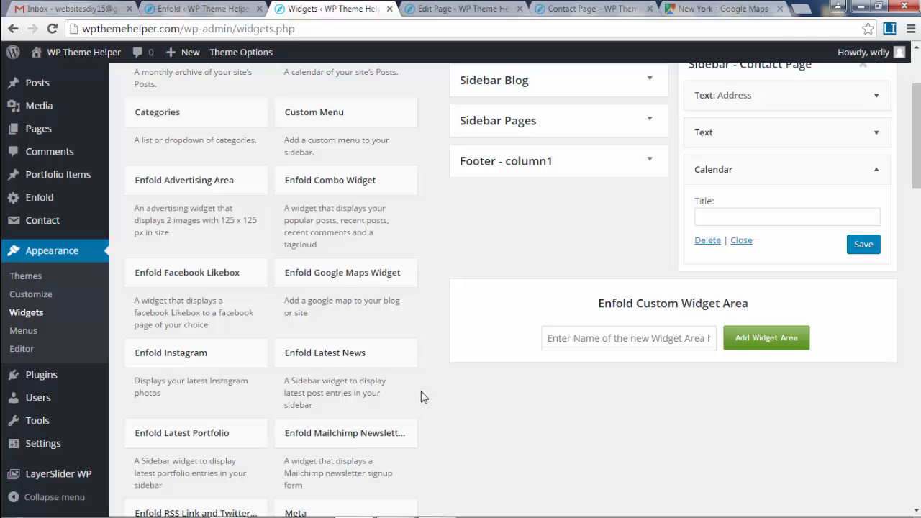
{"action": "scroll", "coordinate": [423, 397], "scroll_direction": "down", "scroll_amount": 2}
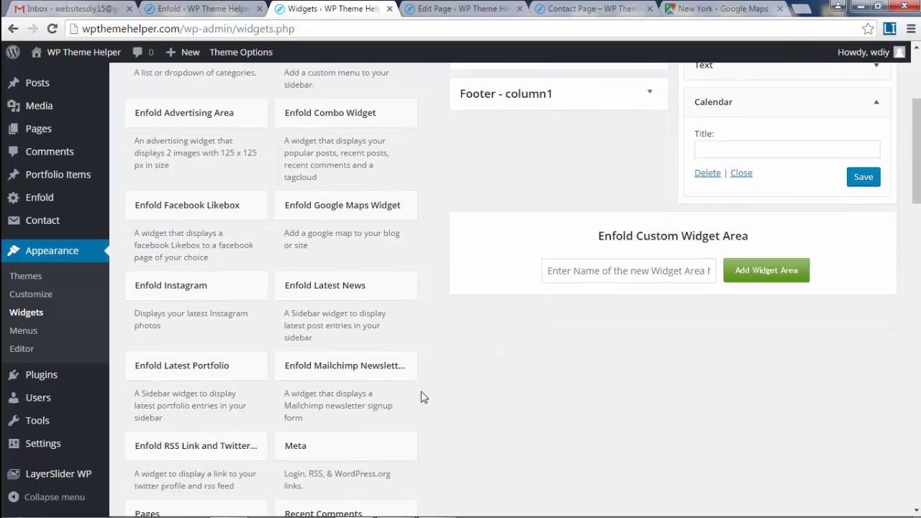
{"action": "scroll", "coordinate": [576, 421], "scroll_direction": "up", "scroll_amount": 3}
{"action": "left_click", "coordinate": [723, 9]}
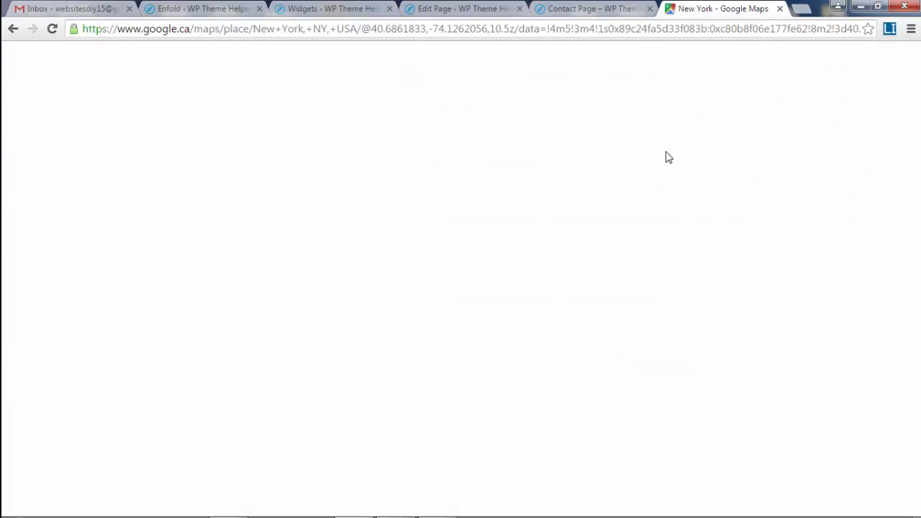
{"action": "left_click", "coordinate": [661, 85]}
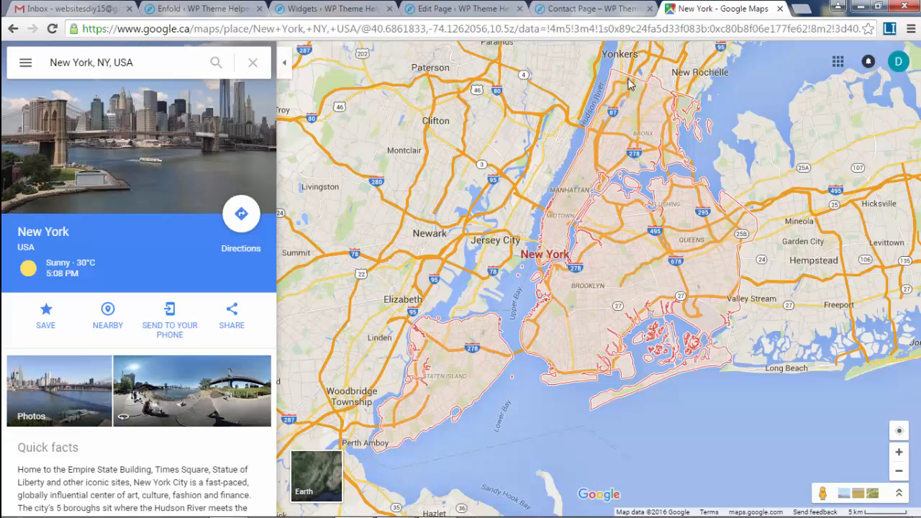
{"action": "left_click", "coordinate": [349, 9]}
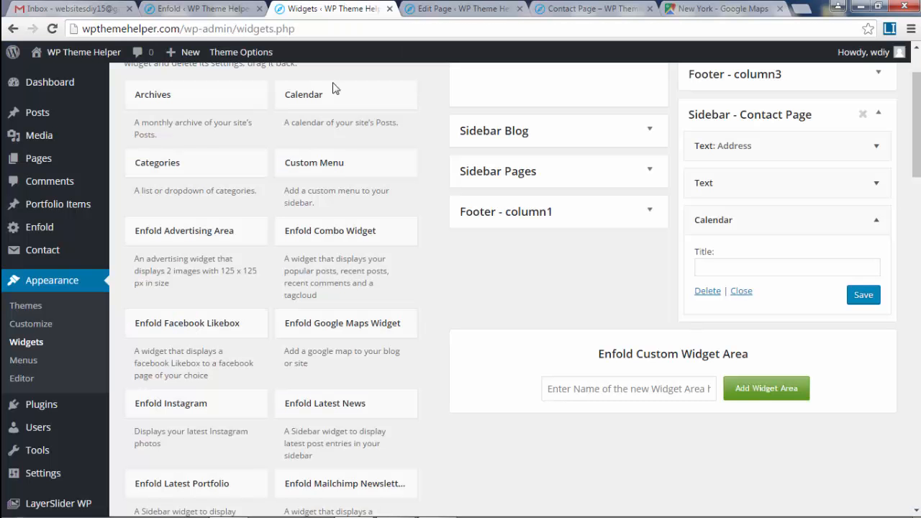
{"action": "left_click", "coordinate": [872, 225]}
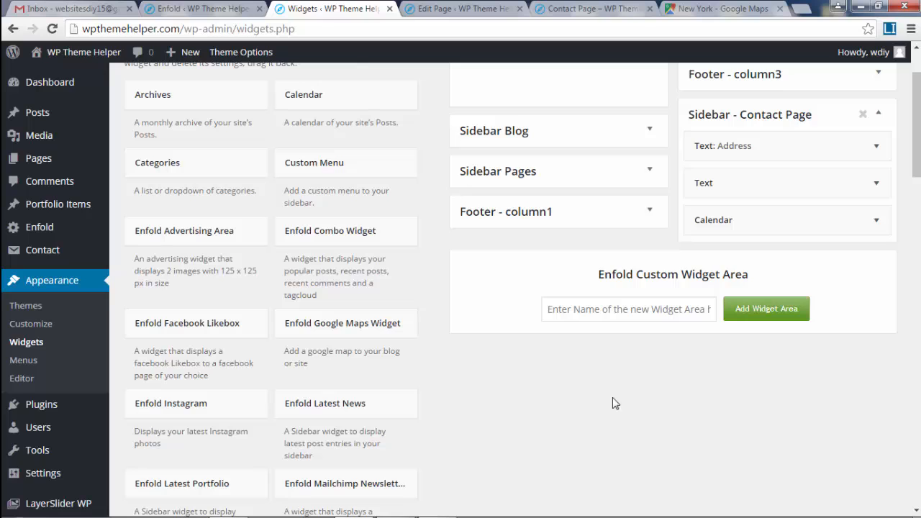
{"action": "left_click", "coordinate": [590, 8]}
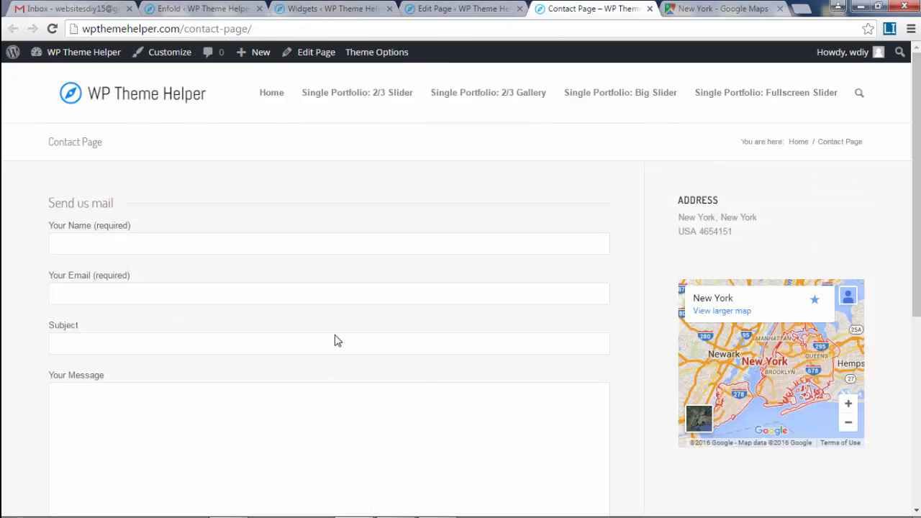
{"action": "left_click", "coordinate": [357, 10]}
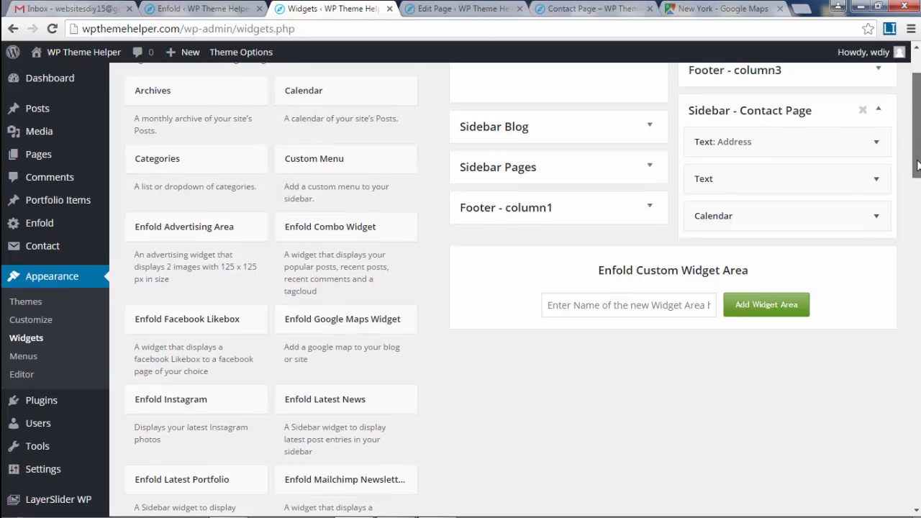
Expand the Calendar widget and reload the Contact Page to show the July 2016 calendar.
{"action": "left_click_drag", "start_coordinate": [917, 154], "coordinate": [914, 207]}
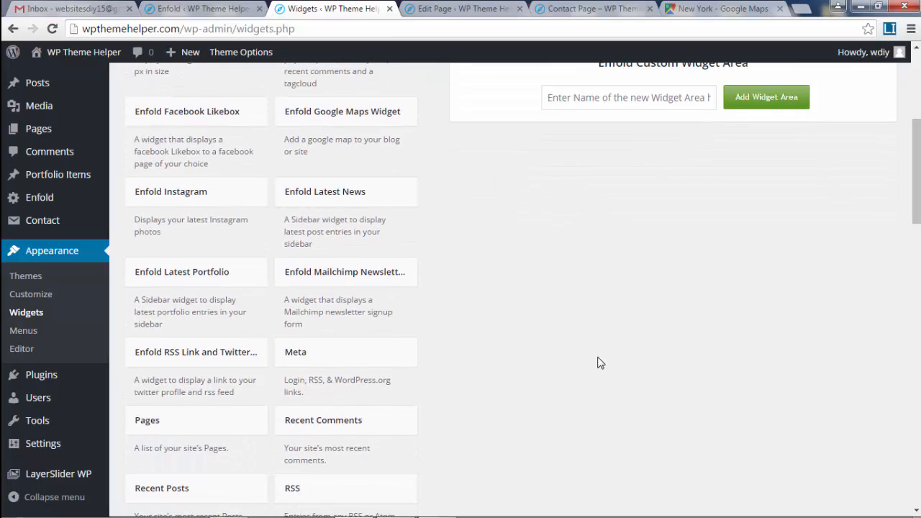
{"action": "scroll", "coordinate": [547, 335], "scroll_direction": "down", "scroll_amount": 3}
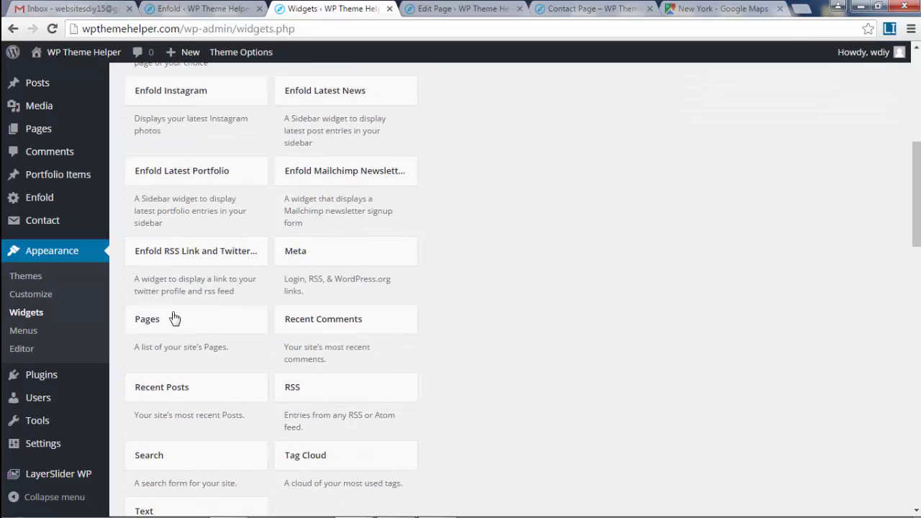
{"action": "scroll", "coordinate": [919, 385], "scroll_direction": "down", "scroll_amount": 1}
{"action": "left_click_drag", "start_coordinate": [918, 249], "coordinate": [918, 147]}
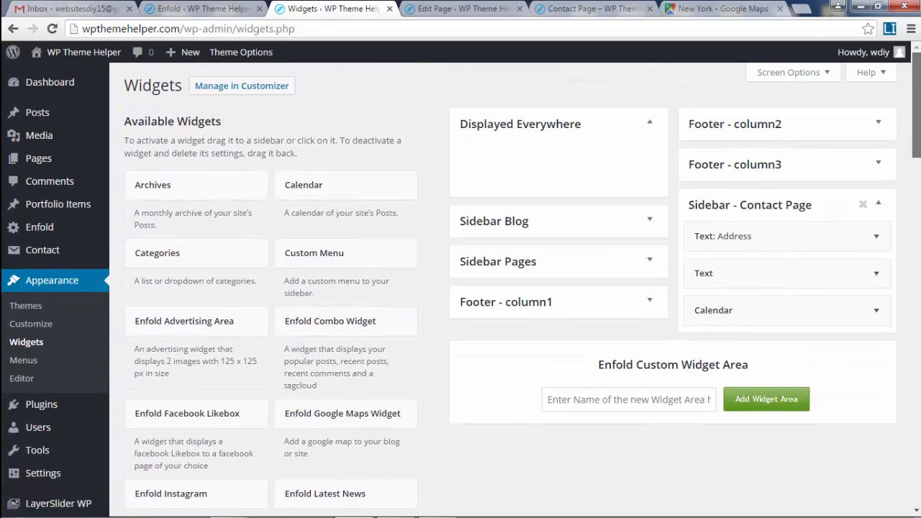
{"action": "left_click", "coordinate": [878, 312]}
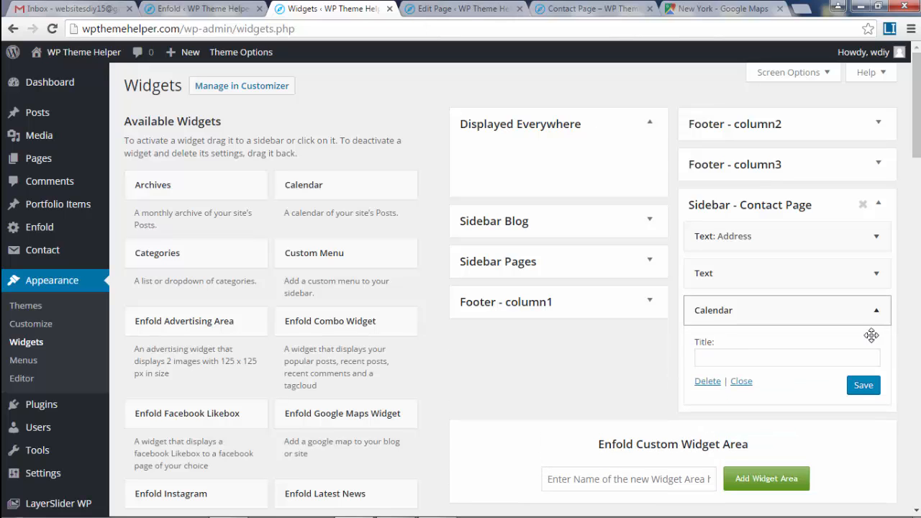
{"action": "left_click", "coordinate": [576, 8]}
{"action": "left_click", "coordinate": [52, 29]}
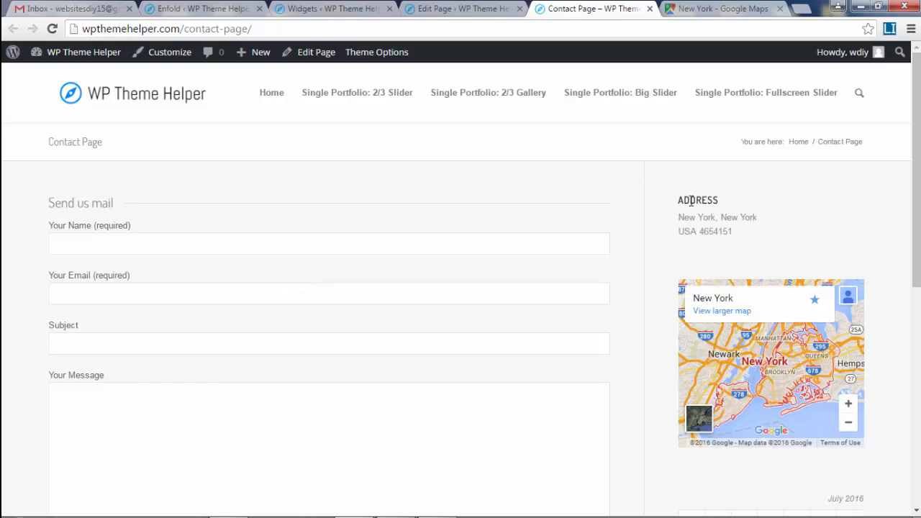
Fill in the contact form's name and email fields and the subject TESTING 11111111.
{"action": "left_click_drag", "start_coordinate": [685, 201], "coordinate": [762, 243]}
{"action": "left_click", "coordinate": [767, 247]}
{"action": "scroll", "coordinate": [575, 257], "scroll_direction": "down", "scroll_amount": 3}
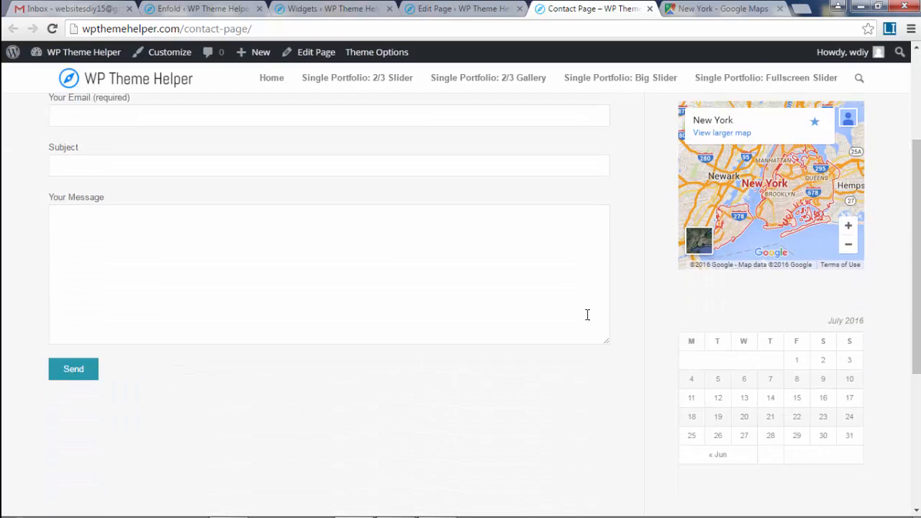
{"action": "scroll", "coordinate": [814, 423], "scroll_direction": "down", "scroll_amount": 4}
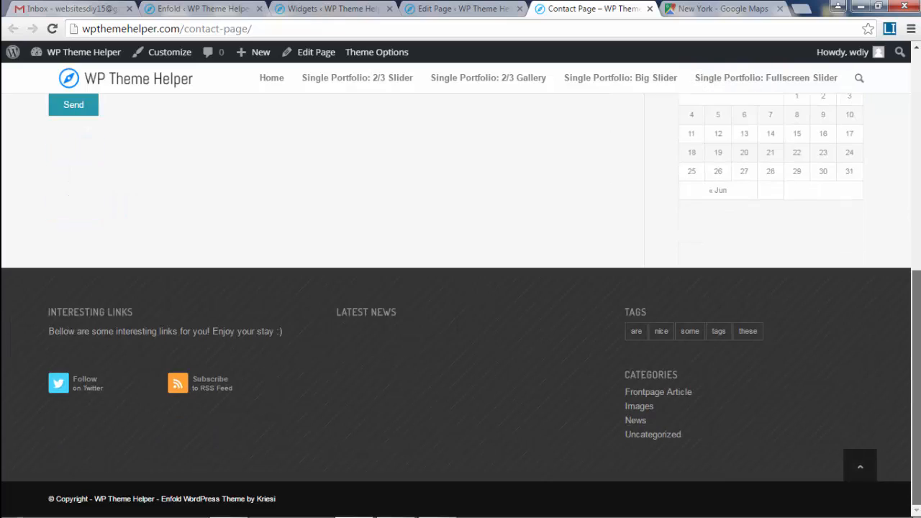
{"action": "scroll", "coordinate": [813, 423], "scroll_direction": "up", "scroll_amount": 6}
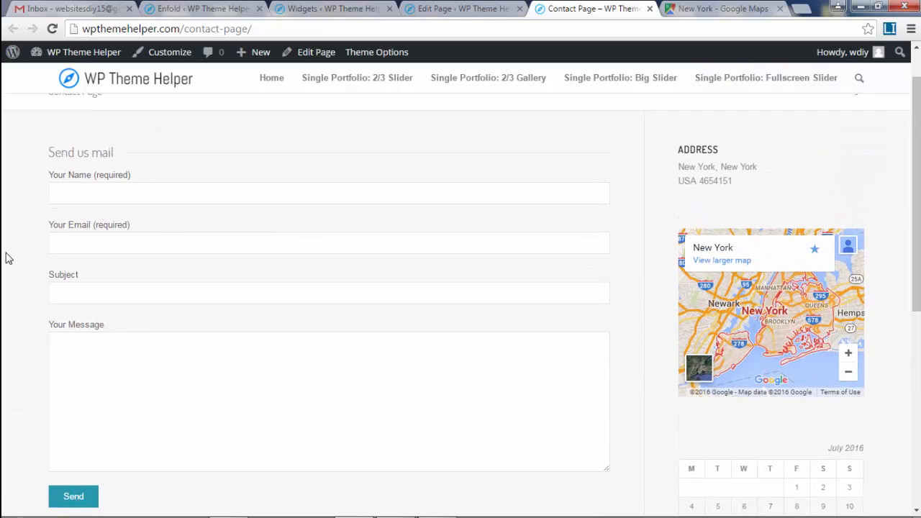
{"action": "left_click", "coordinate": [135, 198]}
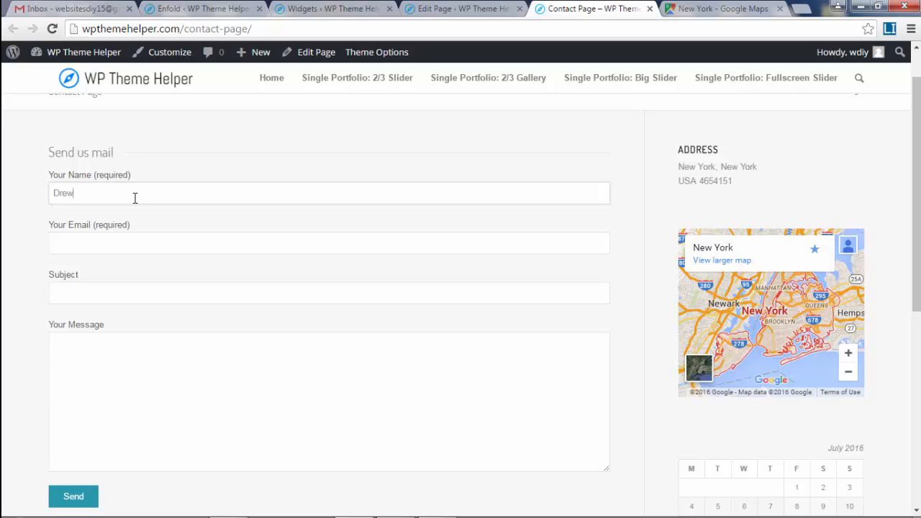
{"action": "key", "text": "Tab"}
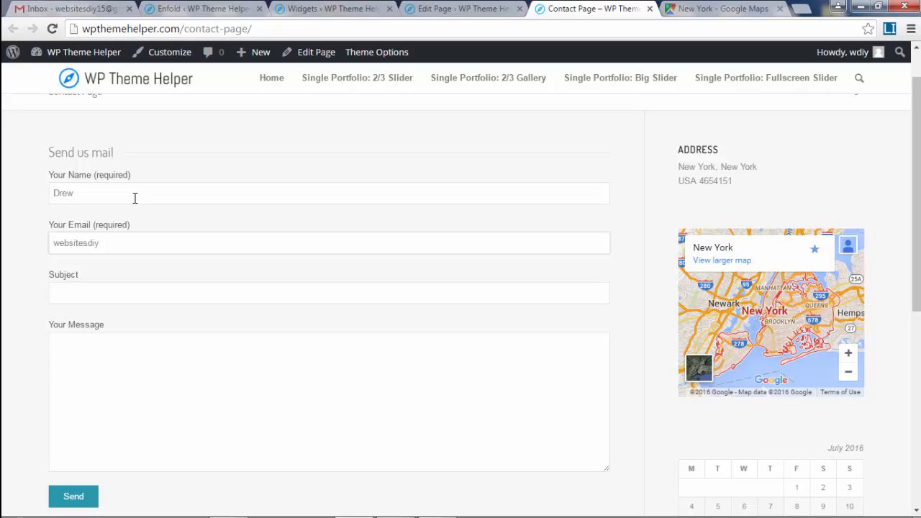
{"action": "key", "text": "Tab"}
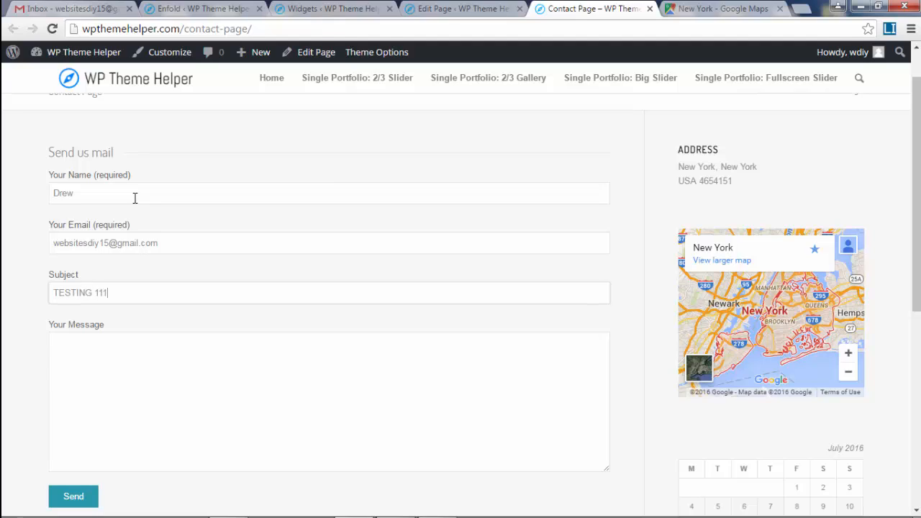
Write the message body and send it, getting the 'It has been sent' confirmation.
{"action": "left_click", "coordinate": [173, 394]}
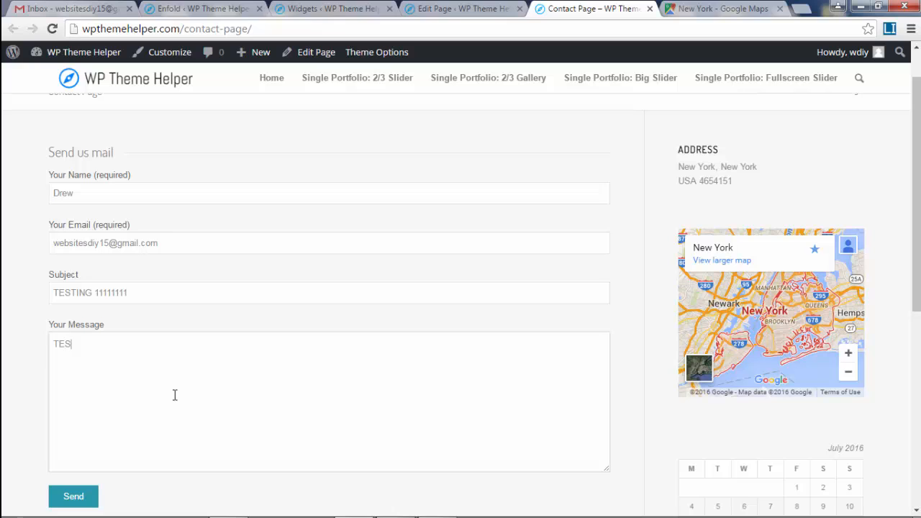
{"action": "scroll", "coordinate": [174, 394], "scroll_direction": "down", "scroll_amount": 3}
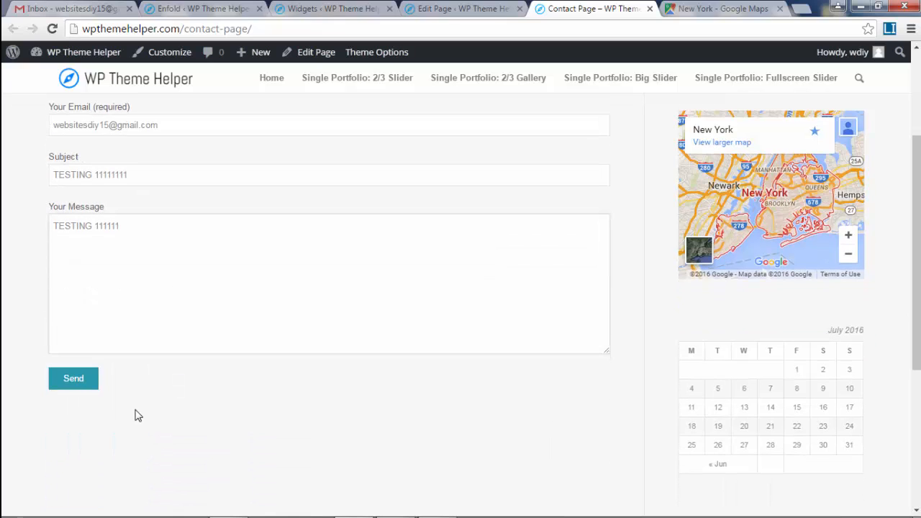
{"action": "left_click", "coordinate": [80, 383]}
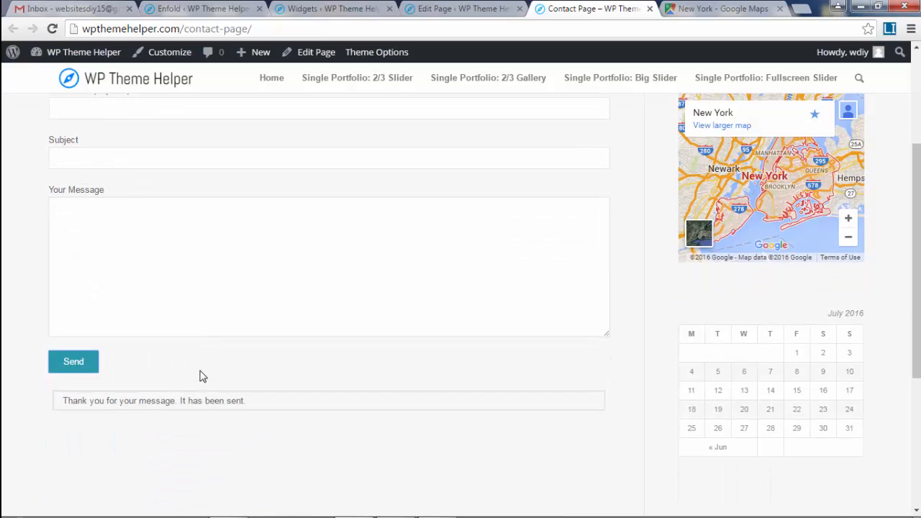
{"action": "left_click_drag", "start_coordinate": [89, 403], "coordinate": [294, 401]}
{"action": "left_click", "coordinate": [293, 408]}
{"action": "scroll", "coordinate": [293, 407], "scroll_direction": "down", "scroll_amount": 3}
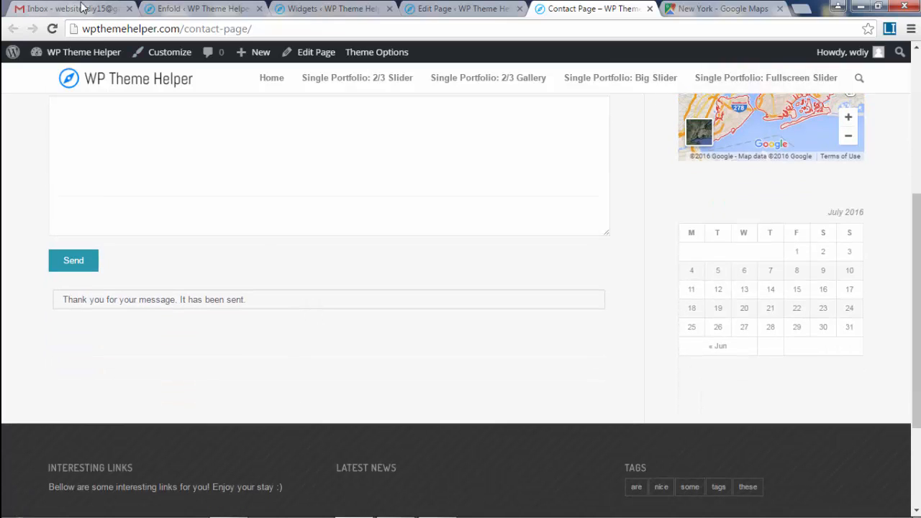
{"action": "left_click", "coordinate": [74, 7]}
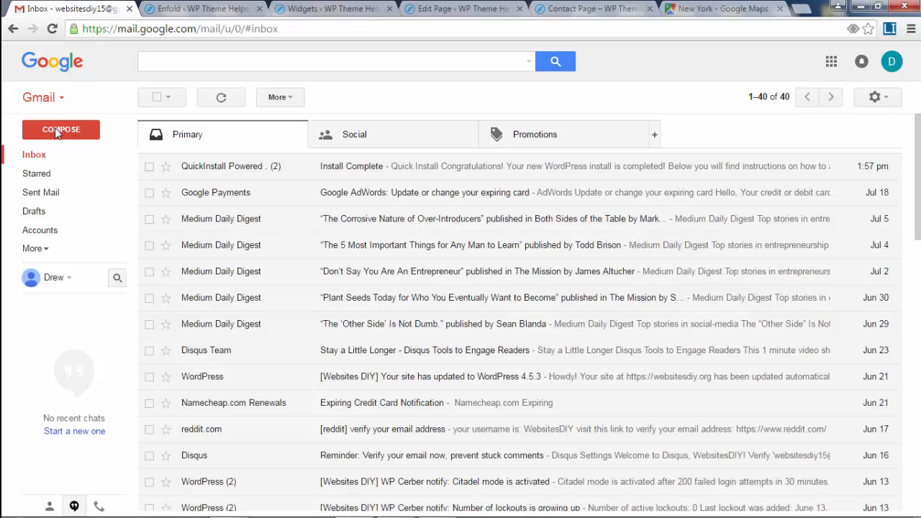
Open the WP Theme Helper email 'TESTING 11111111' and expand it to read the full submitted message.
{"action": "left_click", "coordinate": [39, 155]}
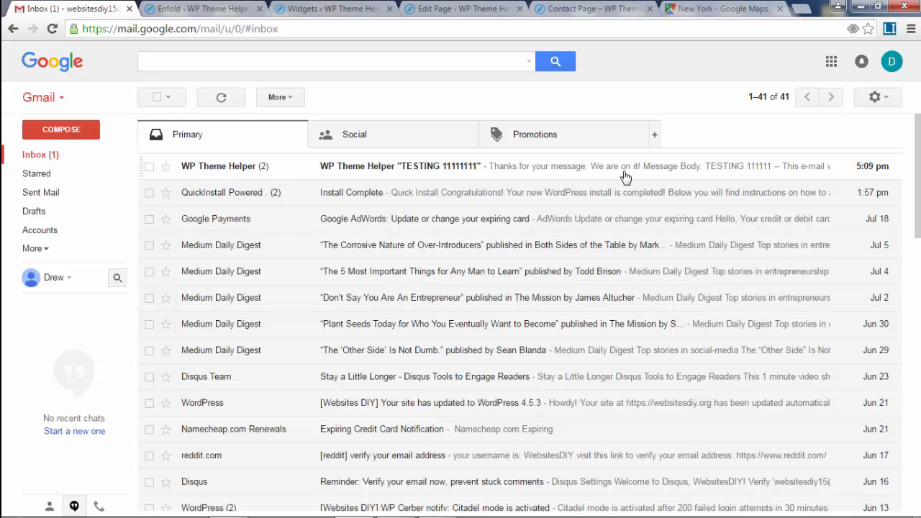
{"action": "left_click", "coordinate": [502, 173]}
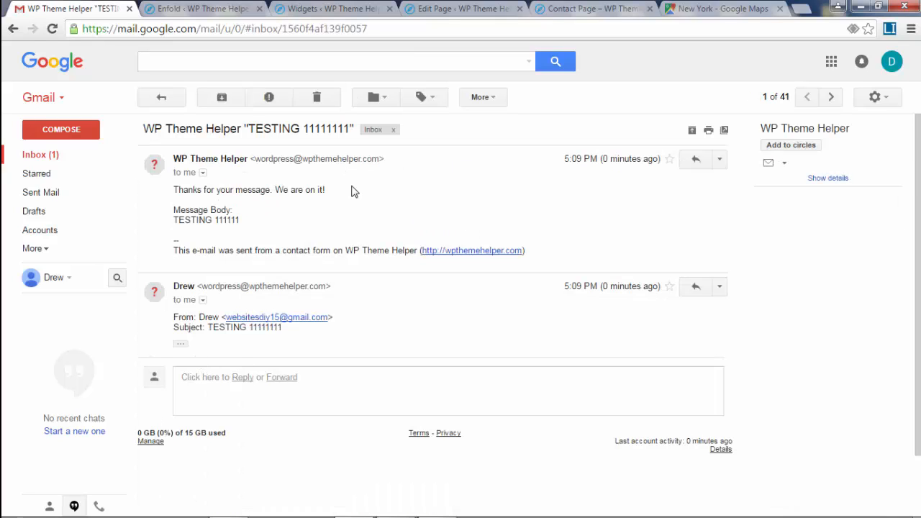
{"action": "left_click_drag", "start_coordinate": [326, 190], "coordinate": [171, 189]}
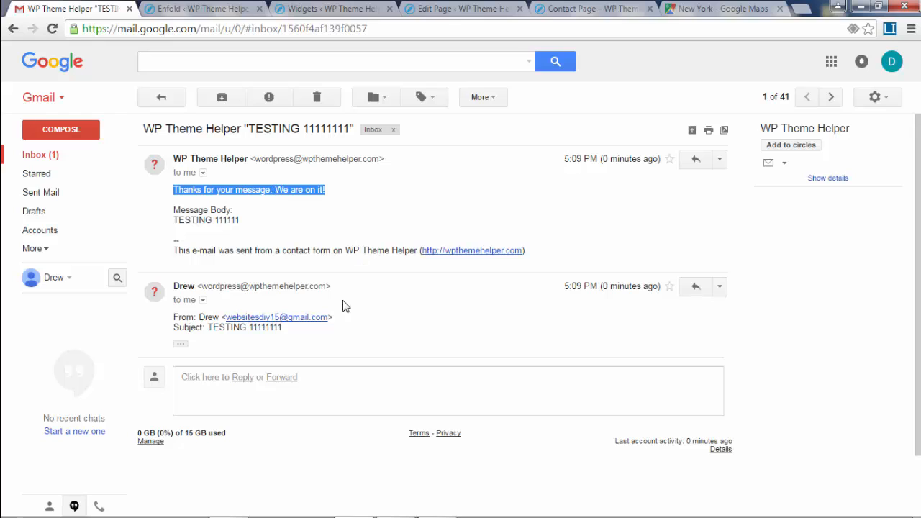
{"action": "left_click", "coordinate": [181, 343]}
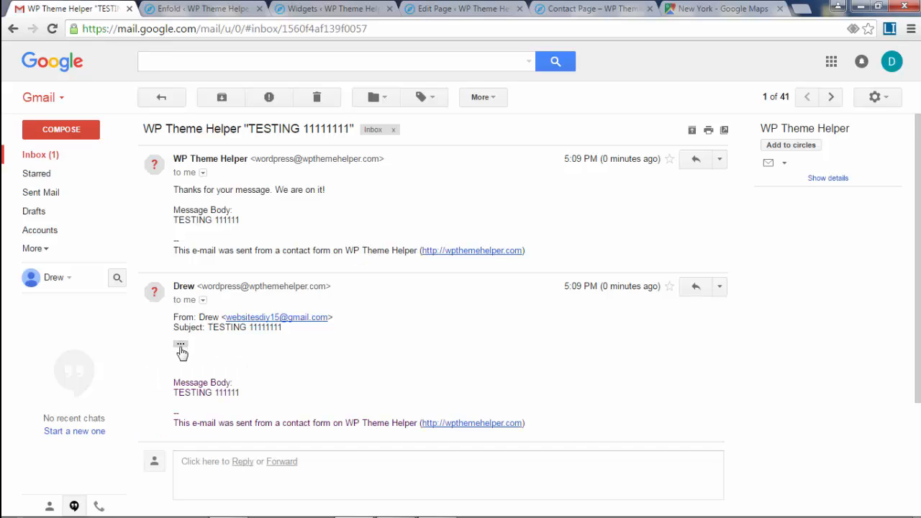
{"action": "mouse_move", "coordinate": [255, 401]}
{"action": "left_mouse_down"}
{"action": "mouse_move", "coordinate": [176, 380]}
{"action": "mouse_move", "coordinate": [180, 286]}
{"action": "left_mouse_up"}
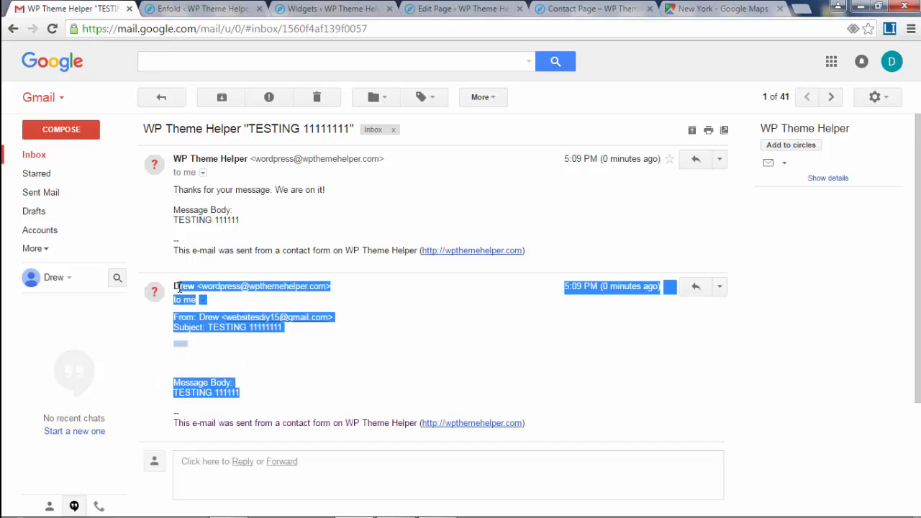
{"action": "left_click", "coordinate": [413, 381]}
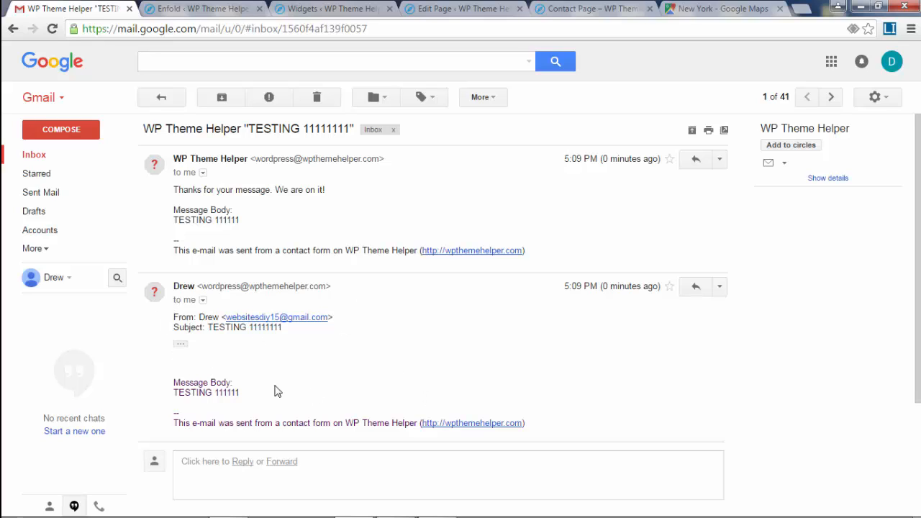
{"action": "left_click_drag", "start_coordinate": [277, 392], "coordinate": [191, 353]}
{"action": "left_click", "coordinate": [313, 232]}
{"action": "left_click_drag", "start_coordinate": [328, 190], "coordinate": [186, 190]}
{"action": "left_click", "coordinate": [295, 212]}
{"action": "left_click", "coordinate": [588, 7]}
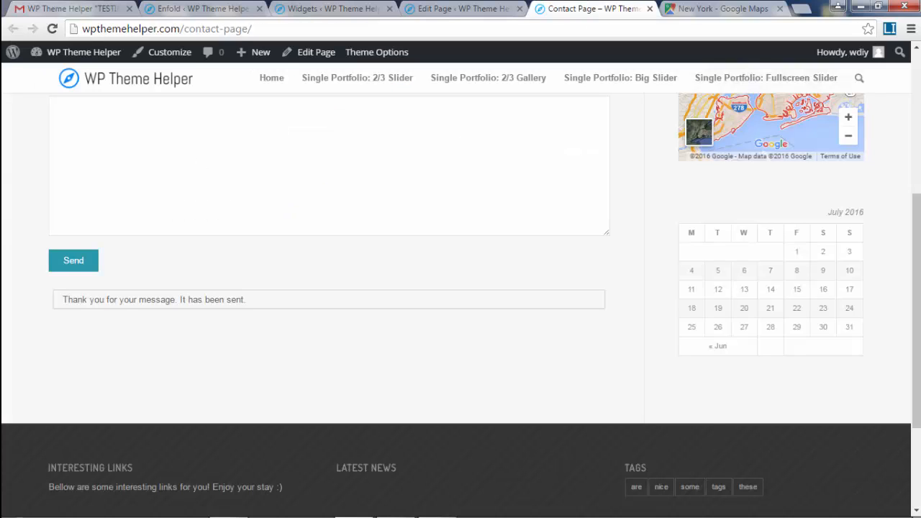
Pop the Contact Page into its own window, resize it, then merge it back into the main browser.
{"action": "scroll", "coordinate": [734, 90], "scroll_direction": "up", "scroll_amount": 3}
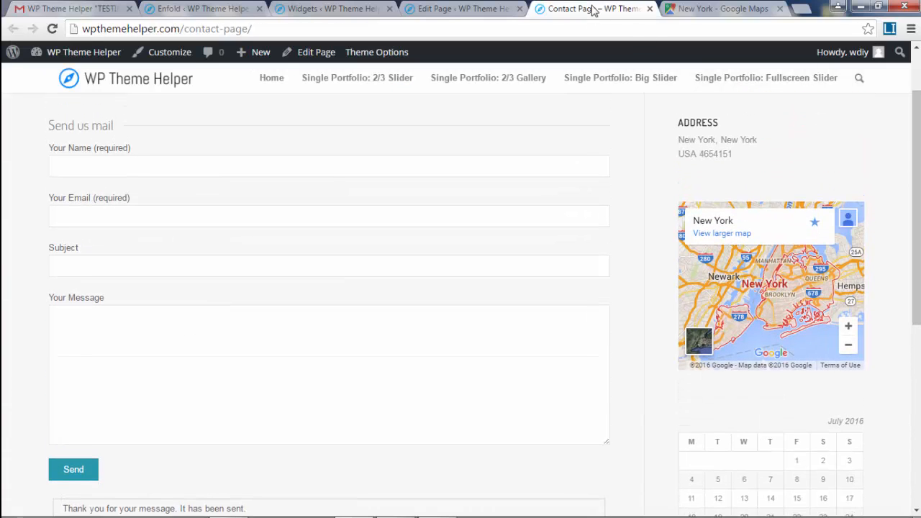
{"action": "left_click_drag", "start_coordinate": [589, 13], "coordinate": [601, 50]}
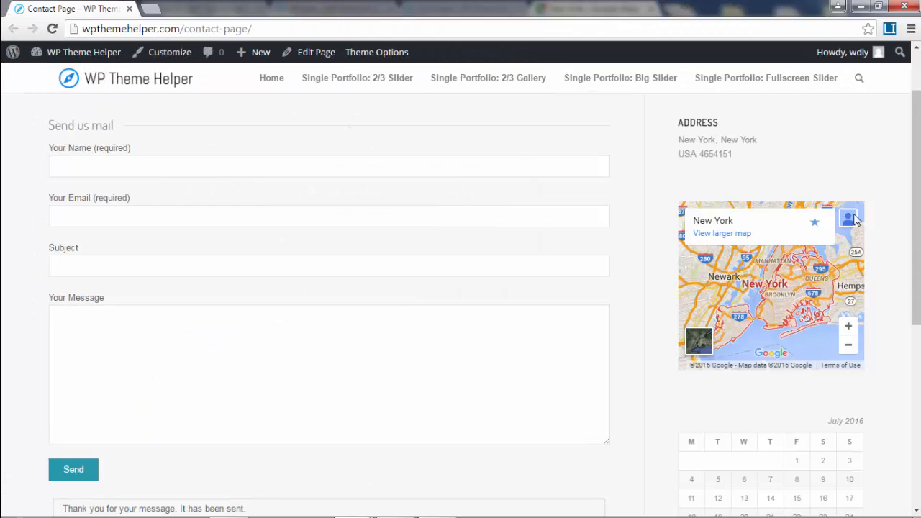
{"action": "scroll", "coordinate": [570, 222], "scroll_direction": "up", "scroll_amount": 2}
{"action": "double_click", "coordinate": [563, 6]}
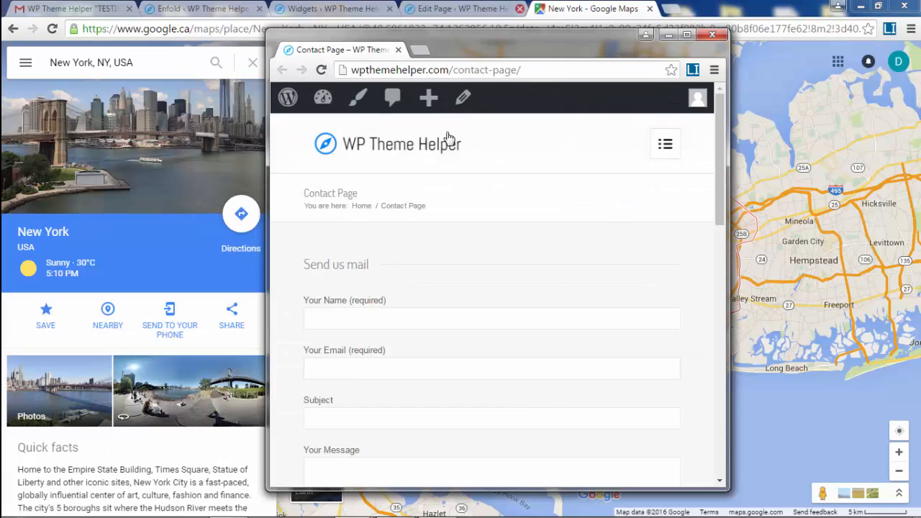
{"action": "left_click_drag", "start_coordinate": [728, 190], "coordinate": [636, 213]}
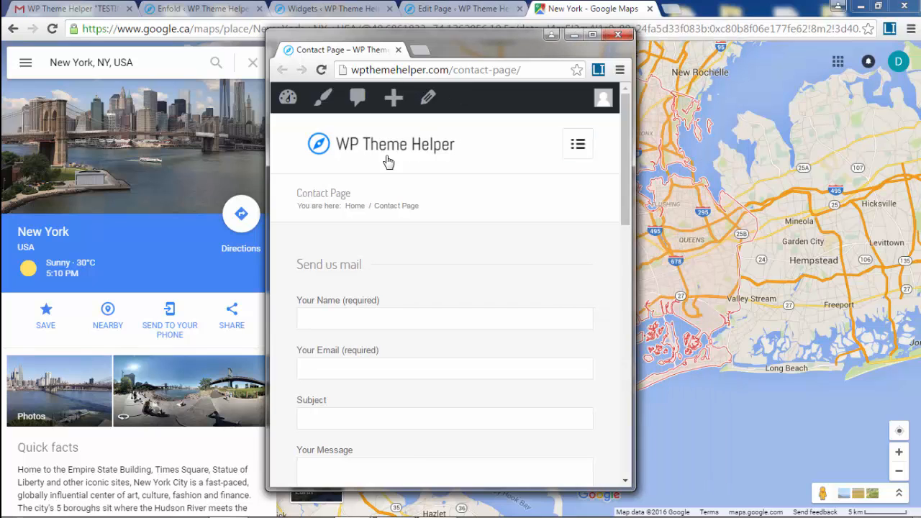
{"action": "left_click_drag", "start_coordinate": [627, 153], "coordinate": [631, 283]}
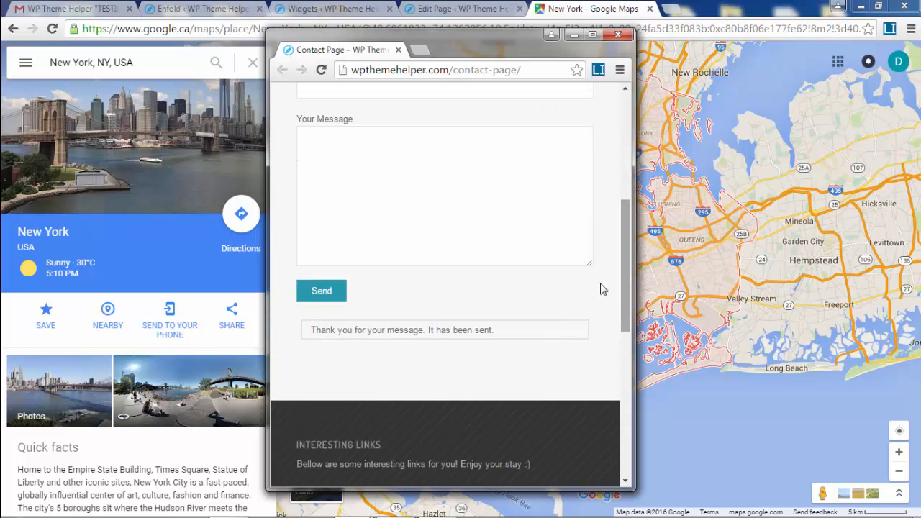
{"action": "left_click", "coordinate": [591, 35]}
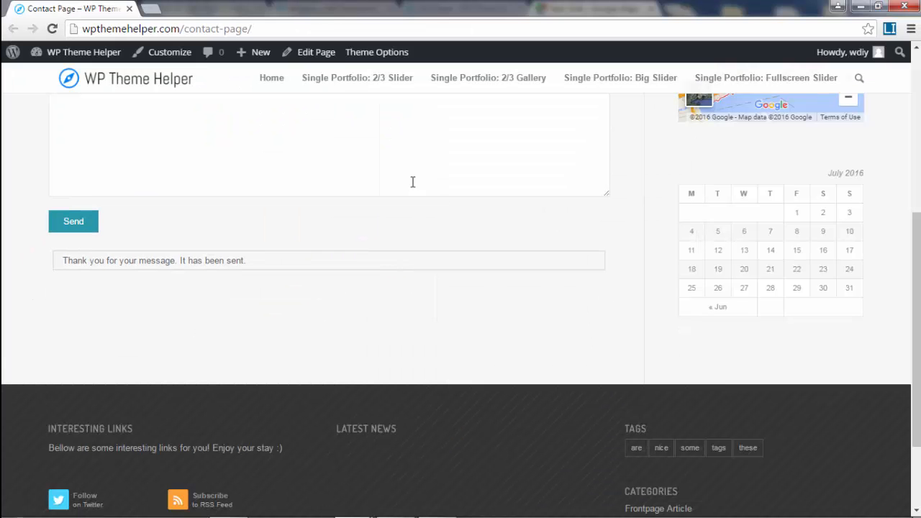
{"action": "left_click", "coordinate": [878, 5]}
{"action": "left_click_drag", "start_coordinate": [372, 43], "coordinate": [594, 8]}
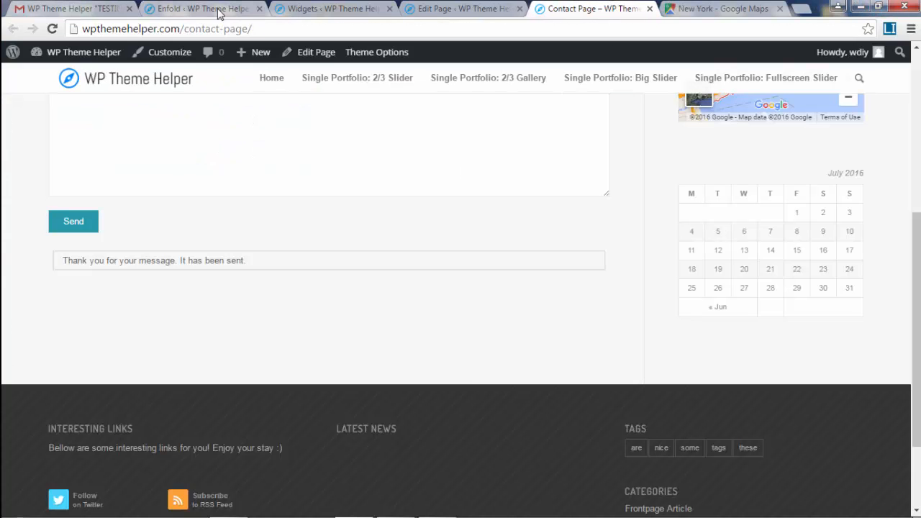
Enable 'Show sidebar on smartphones' in Enfold's Sidebar Settings and save all changes.
{"action": "left_click", "coordinate": [210, 9]}
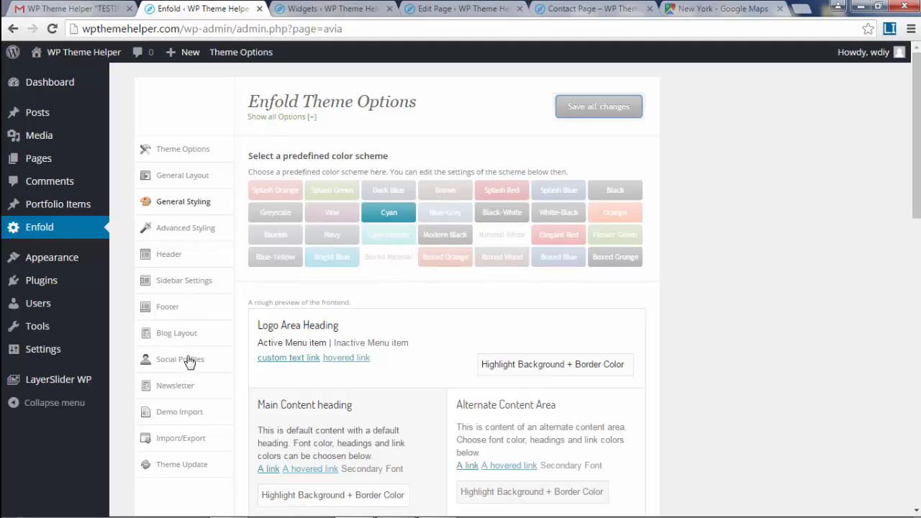
{"action": "left_click", "coordinate": [196, 289]}
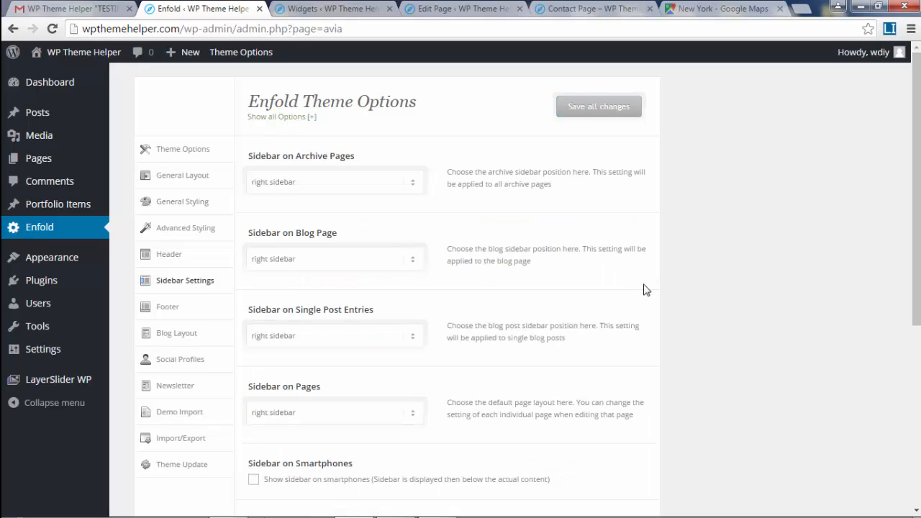
{"action": "scroll", "coordinate": [646, 289], "scroll_direction": "down", "scroll_amount": 3}
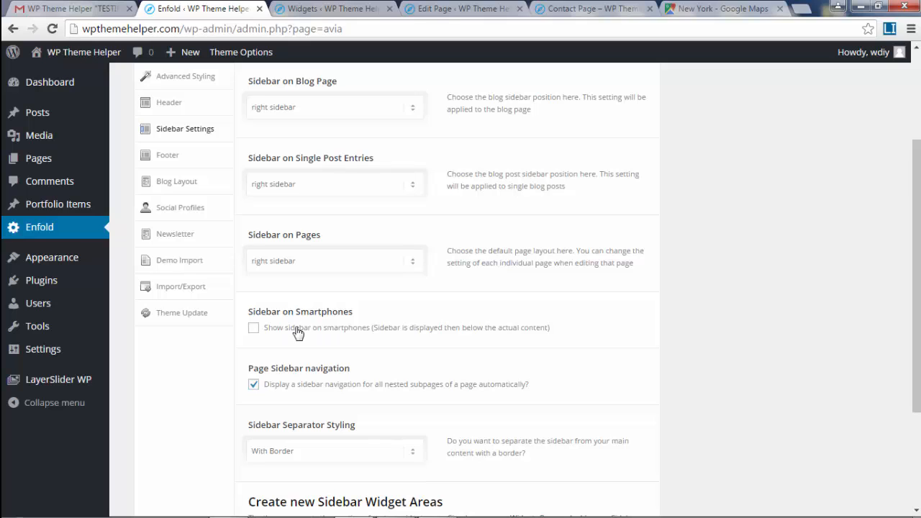
{"action": "scroll", "coordinate": [898, 321], "scroll_direction": "up", "scroll_amount": 3}
{"action": "left_click", "coordinate": [586, 118]}
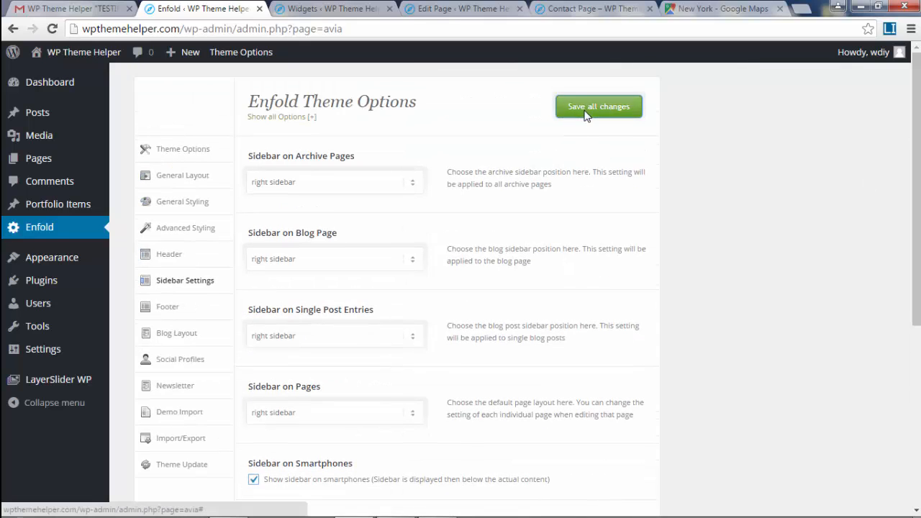
Reload the Contact Page and detach it into its own resizable window.
{"action": "left_click", "coordinate": [588, 8]}
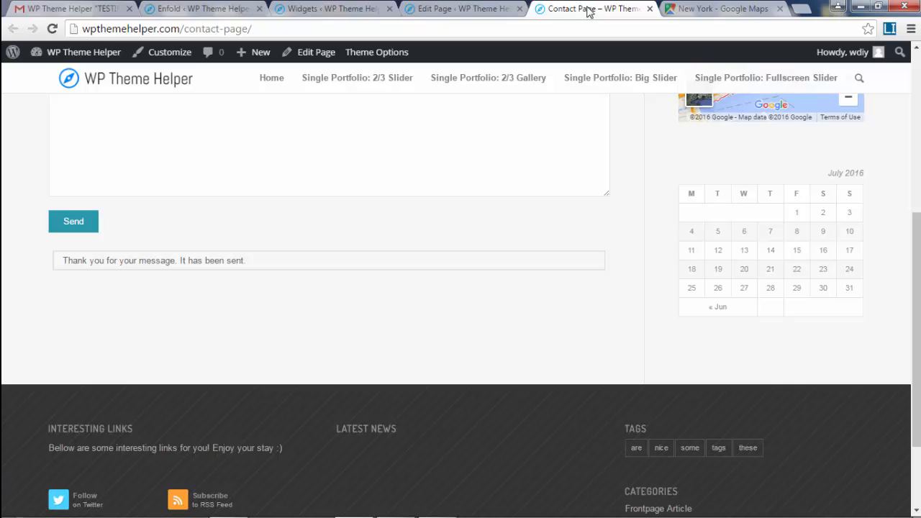
{"action": "left_click", "coordinate": [51, 28]}
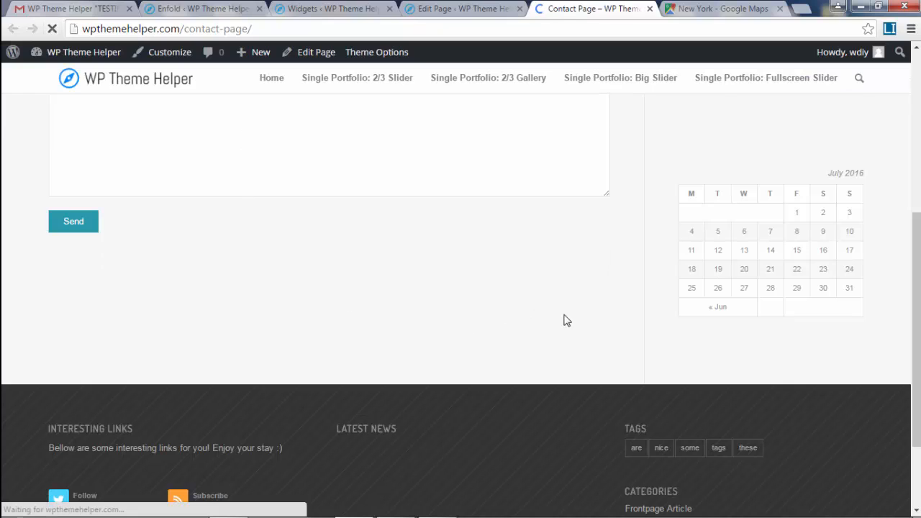
{"action": "left_click", "coordinate": [543, 122]}
{"action": "left_click_drag", "start_coordinate": [543, 122], "coordinate": [538, 1]}
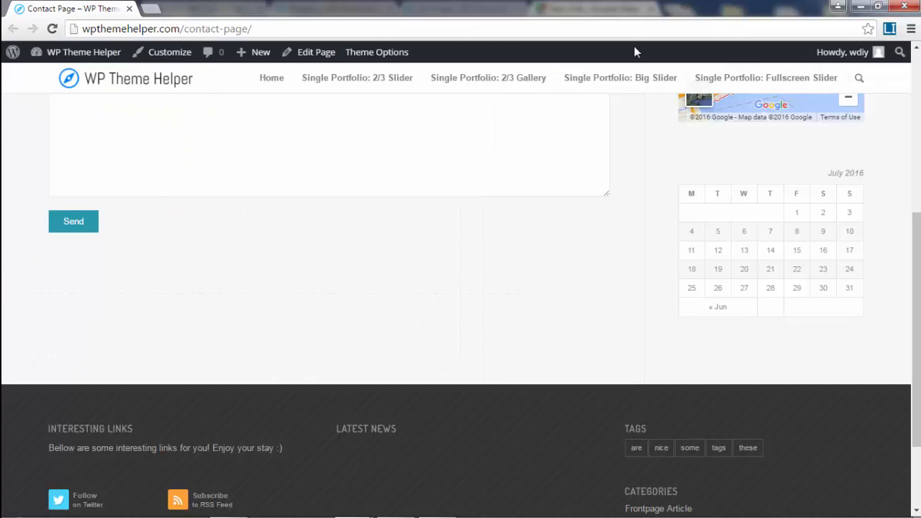
{"action": "double_click", "coordinate": [638, 6]}
Resize the Contact Page window to phone width to check the address and map sidebar.
{"action": "left_click_drag", "start_coordinate": [710, 200], "coordinate": [703, 243]}
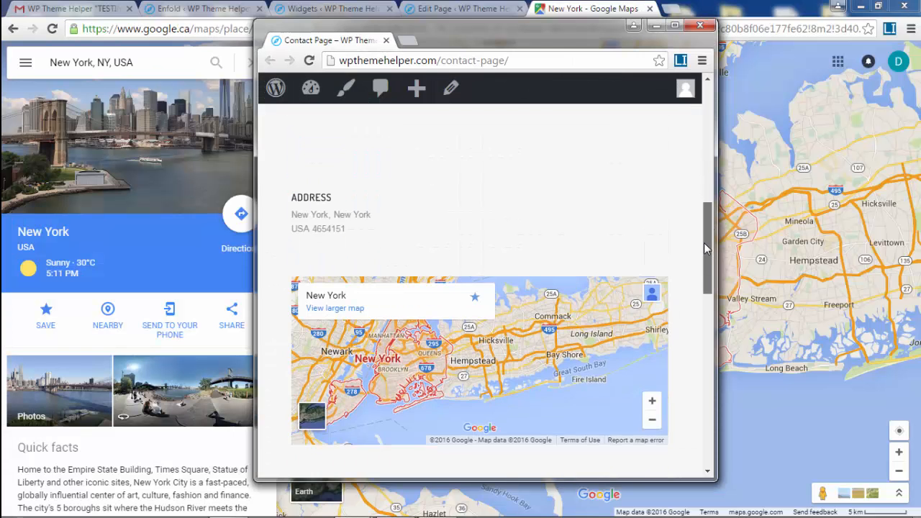
{"action": "scroll", "coordinate": [703, 243], "scroll_direction": "down", "scroll_amount": 1}
{"action": "left_click_drag", "start_coordinate": [718, 203], "coordinate": [784, 226]}
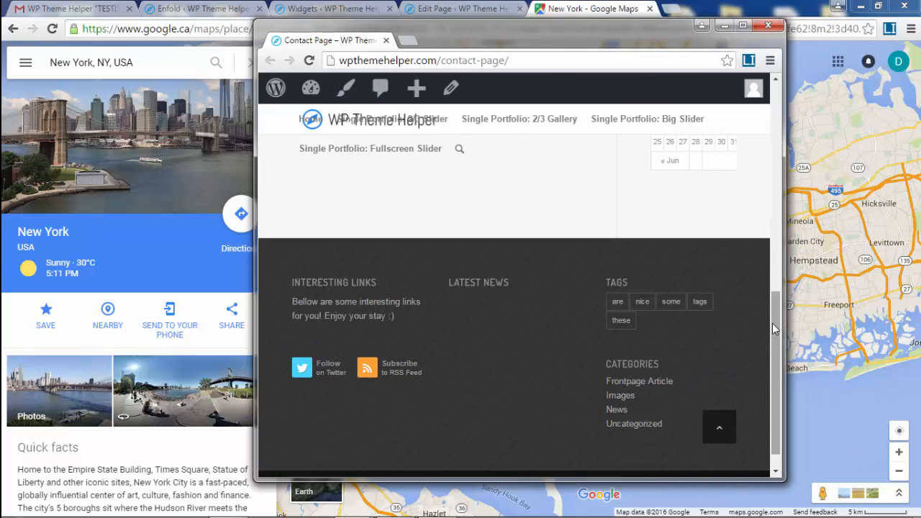
{"action": "left_click_drag", "start_coordinate": [772, 323], "coordinate": [774, 141]}
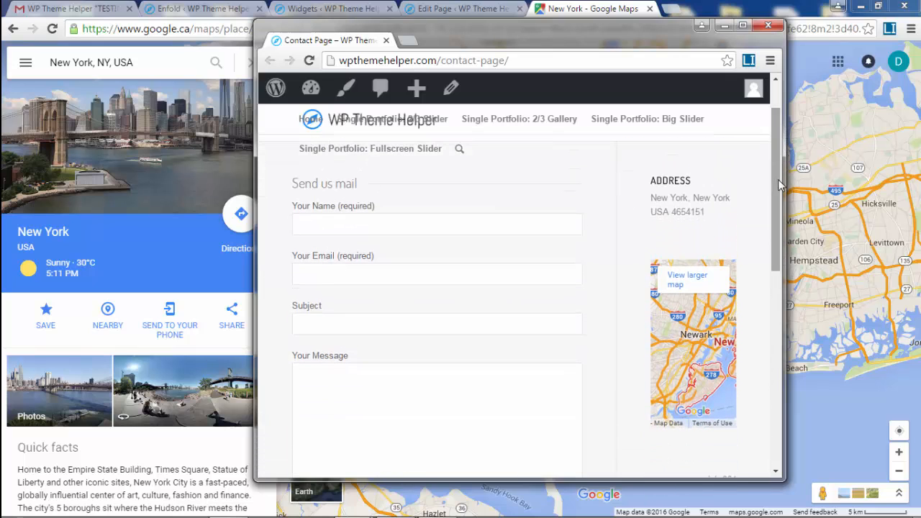
{"action": "left_click_drag", "start_coordinate": [784, 183], "coordinate": [690, 208]}
{"action": "left_click_drag", "start_coordinate": [682, 127], "coordinate": [529, 184]}
Submit the empty contact form to see the name and email errors, then maximize the window.
{"action": "left_click", "coordinate": [286, 319]}
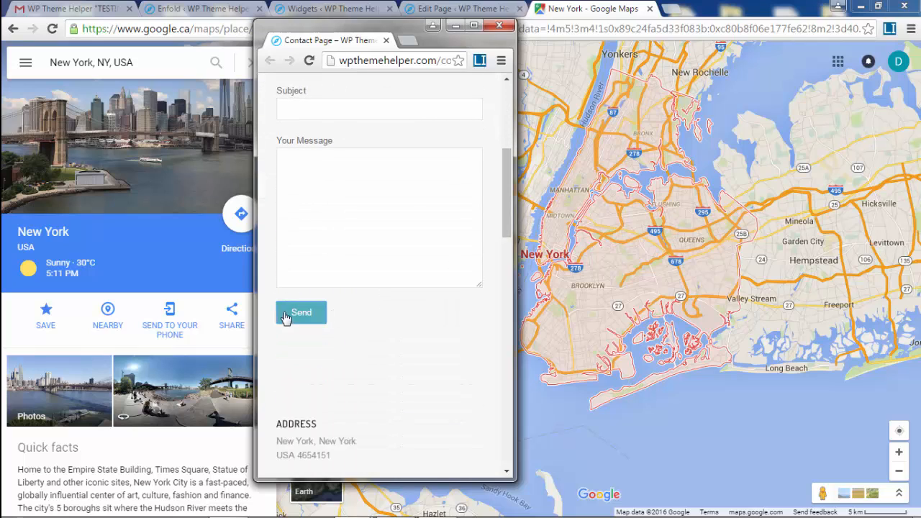
{"action": "scroll", "coordinate": [338, 367], "scroll_direction": "down", "scroll_amount": 1}
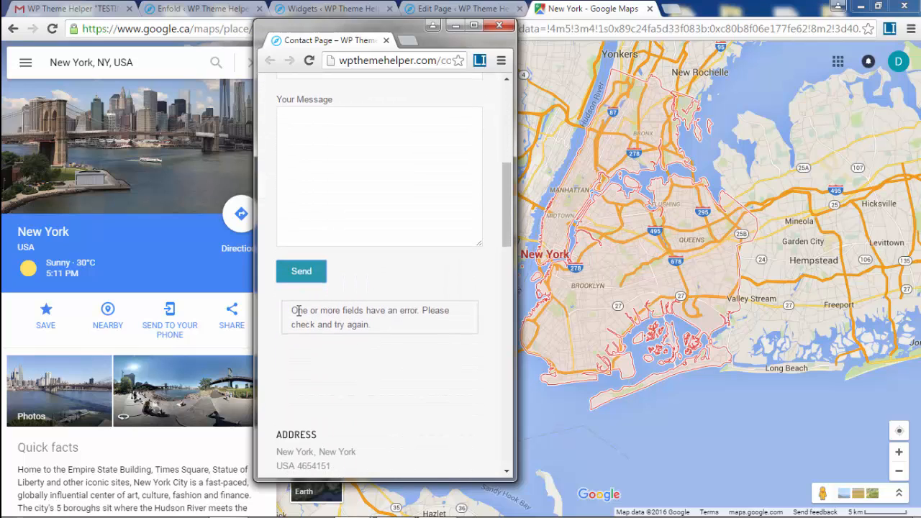
{"action": "left_click_drag", "start_coordinate": [298, 309], "coordinate": [435, 314]}
{"action": "left_click", "coordinate": [441, 329]}
{"action": "scroll", "coordinate": [382, 335], "scroll_direction": "up", "scroll_amount": 3}
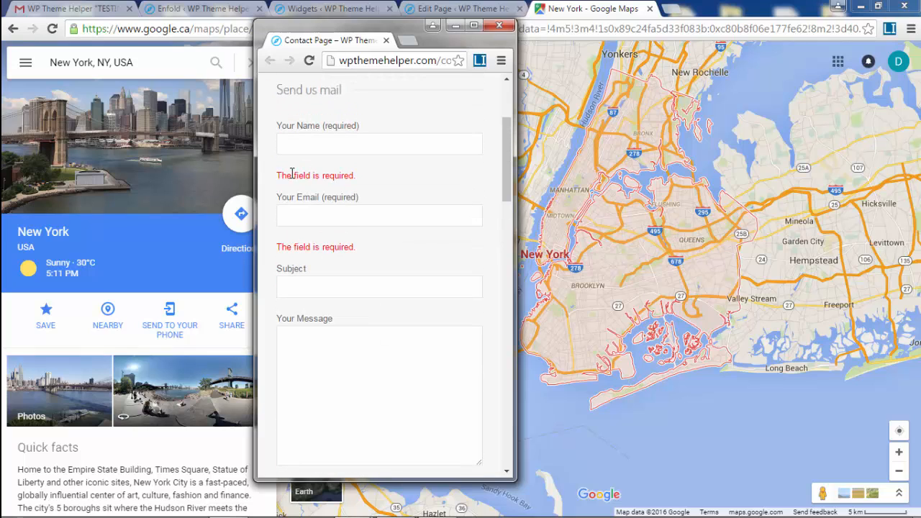
{"action": "left_click_drag", "start_coordinate": [282, 176], "coordinate": [360, 177]}
{"action": "left_click", "coordinate": [374, 226]}
{"action": "scroll", "coordinate": [353, 315], "scroll_direction": "up", "scroll_amount": 2}
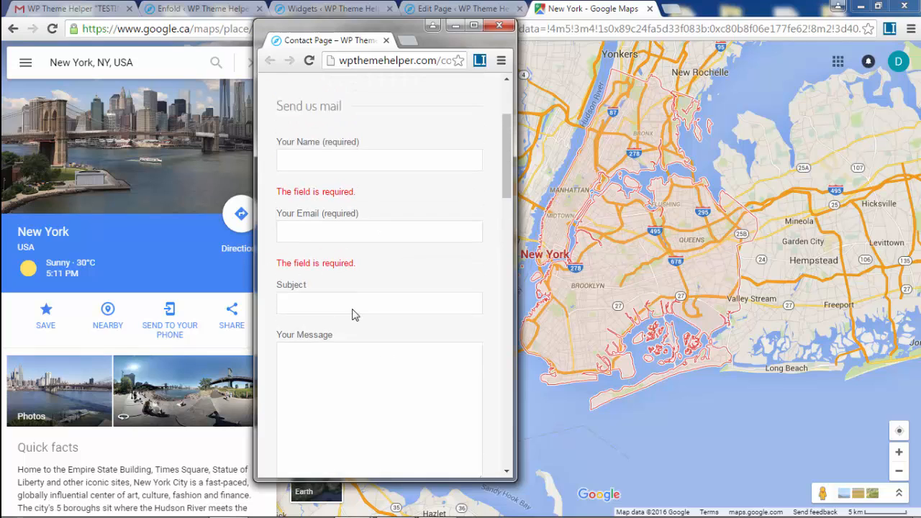
{"action": "mouse_move", "coordinate": [507, 161]}
{"action": "left_mouse_down"}
{"action": "mouse_move", "coordinate": [514, 435]}
{"action": "mouse_move", "coordinate": [508, 151]}
{"action": "left_mouse_up"}
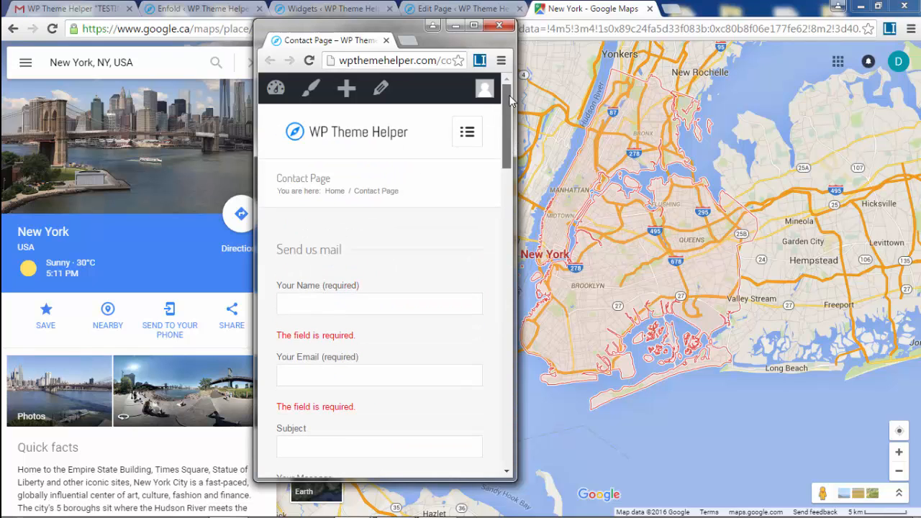
{"action": "left_click", "coordinate": [473, 25]}
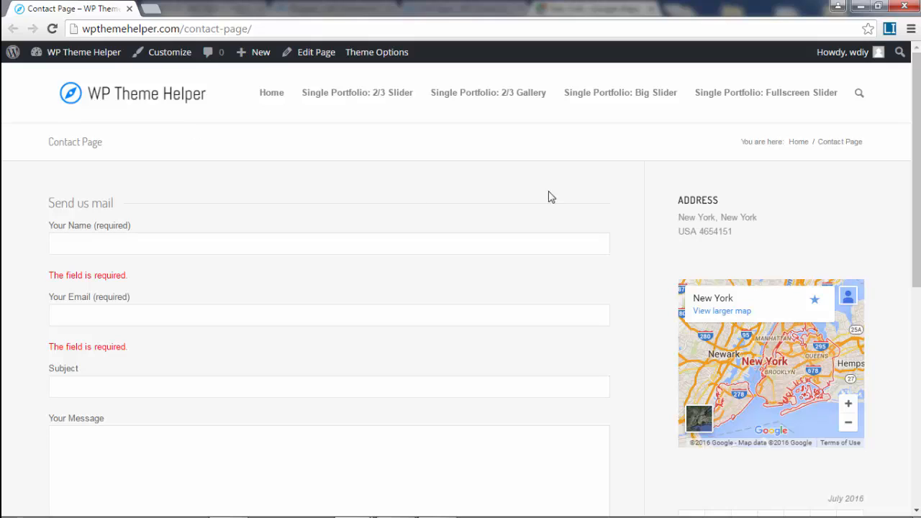
{"action": "left_click_drag", "start_coordinate": [916, 202], "coordinate": [916, 356]}
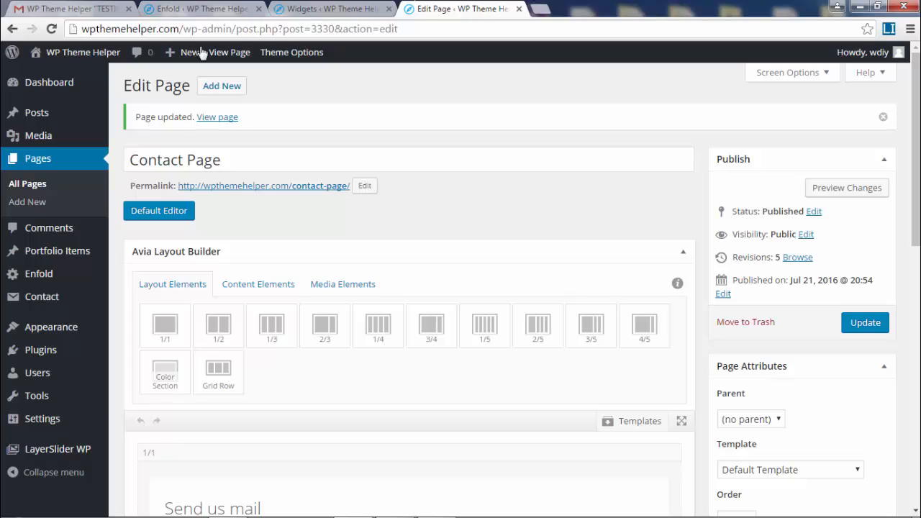
Go to Appearance > Menus and delete the existing menu, confirming the prompt.
{"action": "left_click", "coordinate": [22, 187]}
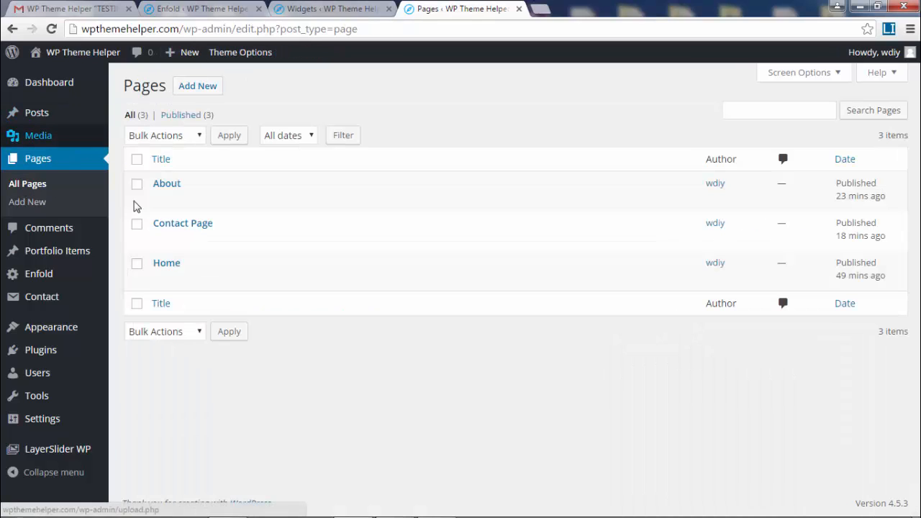
{"action": "mouse_move", "coordinate": [170, 280]}
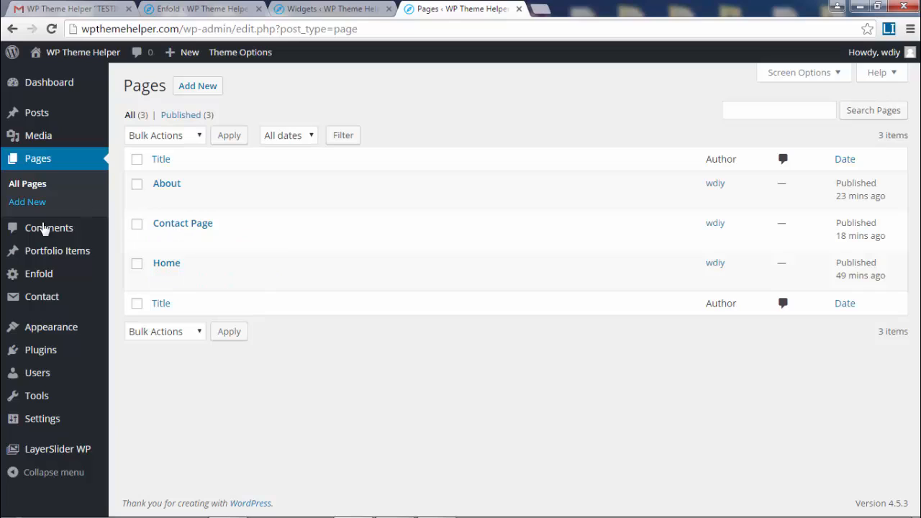
{"action": "mouse_move", "coordinate": [60, 338]}
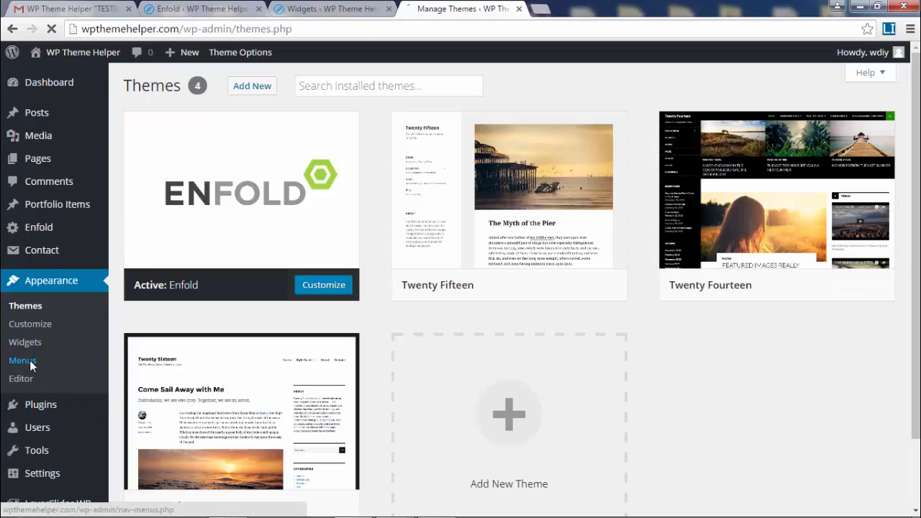
{"action": "left_click", "coordinate": [29, 361]}
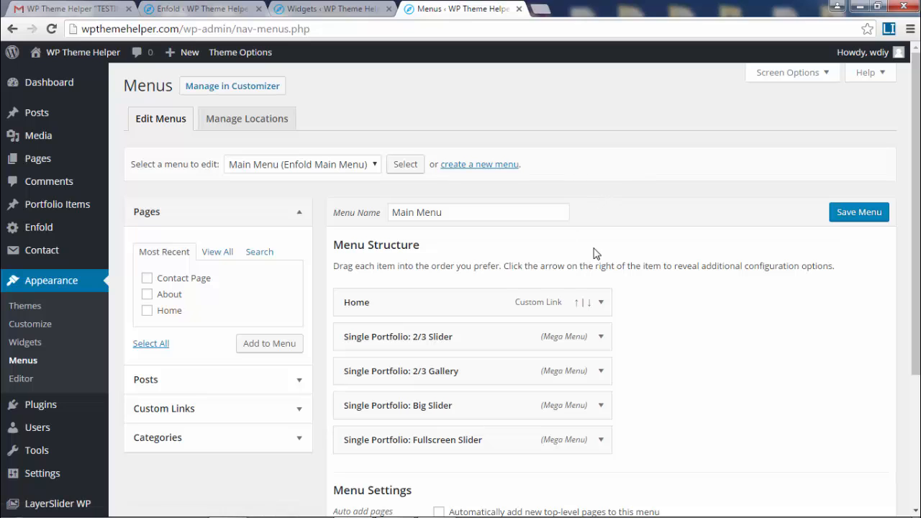
{"action": "scroll", "coordinate": [748, 390], "scroll_direction": "down", "scroll_amount": 3}
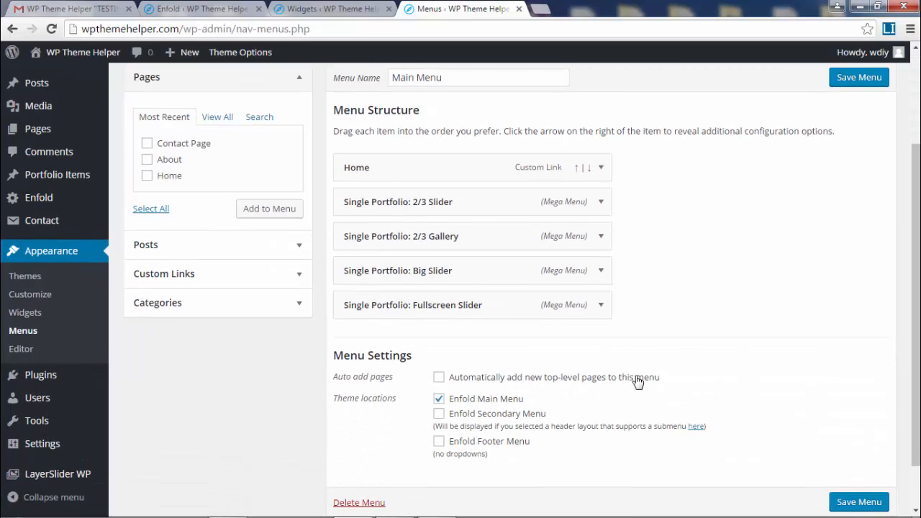
{"action": "scroll", "coordinate": [409, 456], "scroll_direction": "down", "scroll_amount": 2}
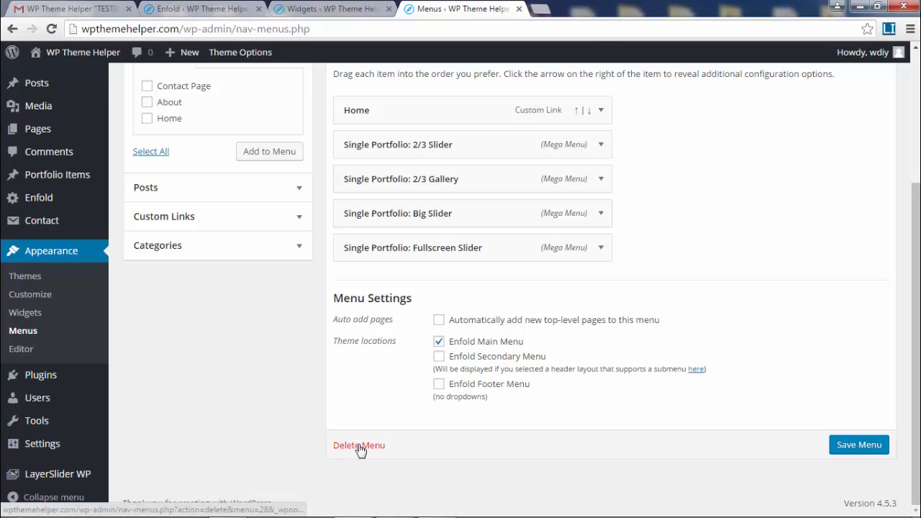
{"action": "left_click", "coordinate": [360, 446]}
{"action": "left_click", "coordinate": [515, 117]}
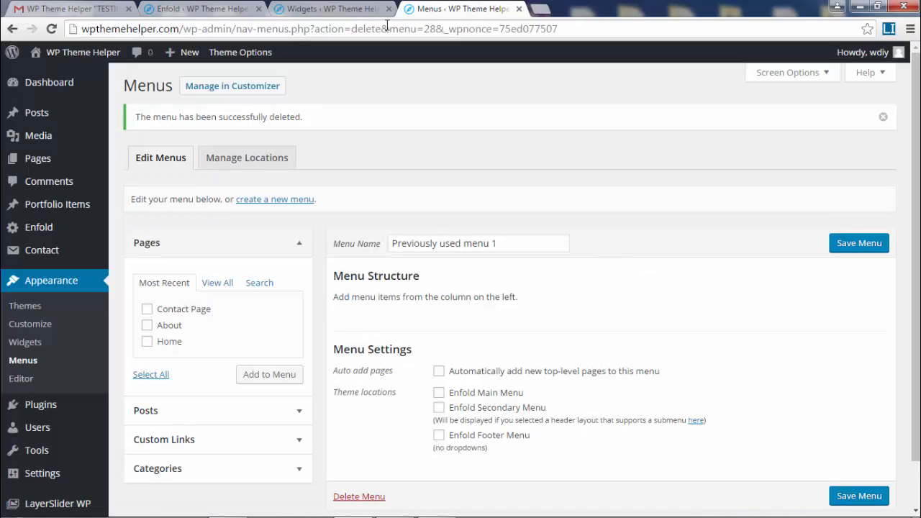
Open the live site in a new tab, then confirm permanently deleting 'Previously used menu 1'.
{"action": "left_click", "coordinate": [331, 7]}
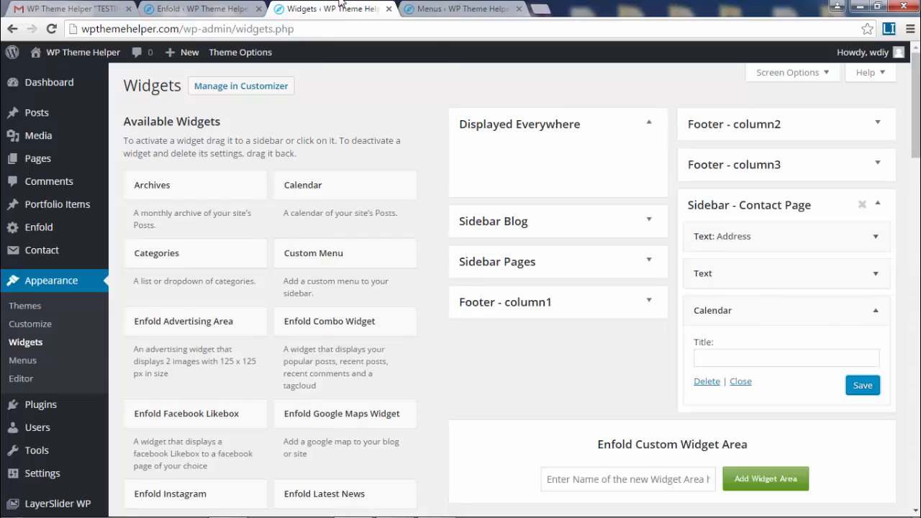
{"action": "left_click", "coordinate": [185, 11]}
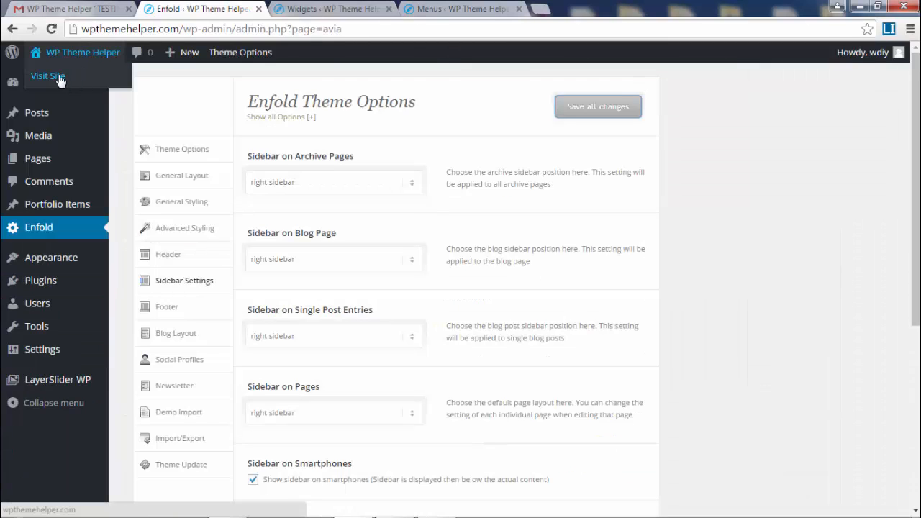
{"action": "middle_click", "coordinate": [58, 78]}
{"action": "left_click_drag", "start_coordinate": [317, 9], "coordinate": [627, 7]}
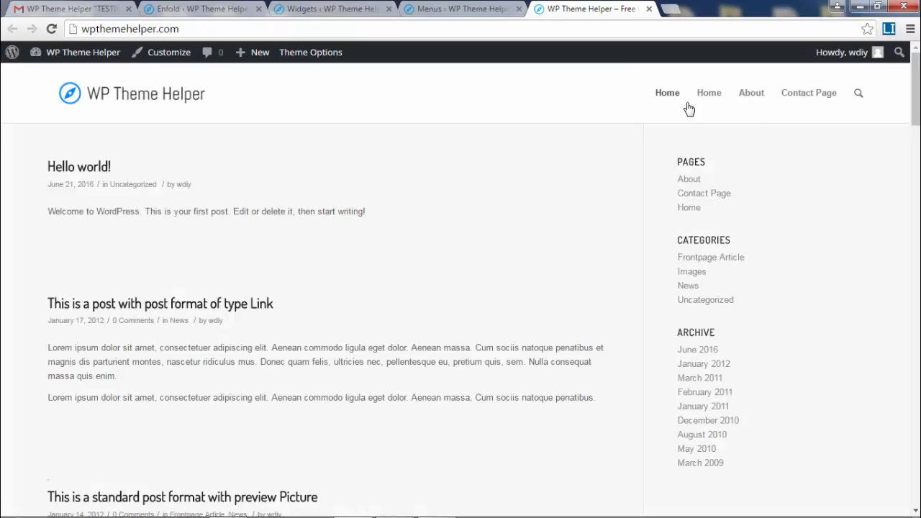
{"action": "left_click", "coordinate": [461, 8]}
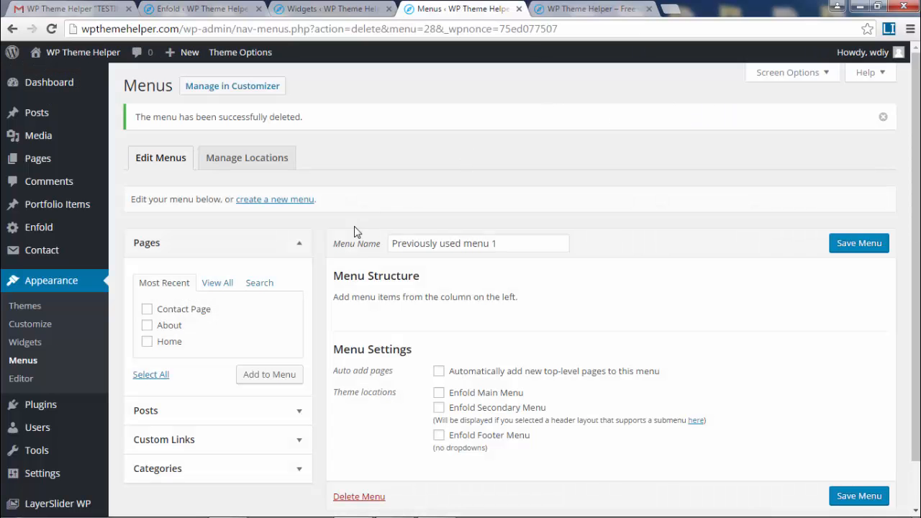
{"action": "scroll", "coordinate": [463, 341], "scroll_direction": "down", "scroll_amount": 1}
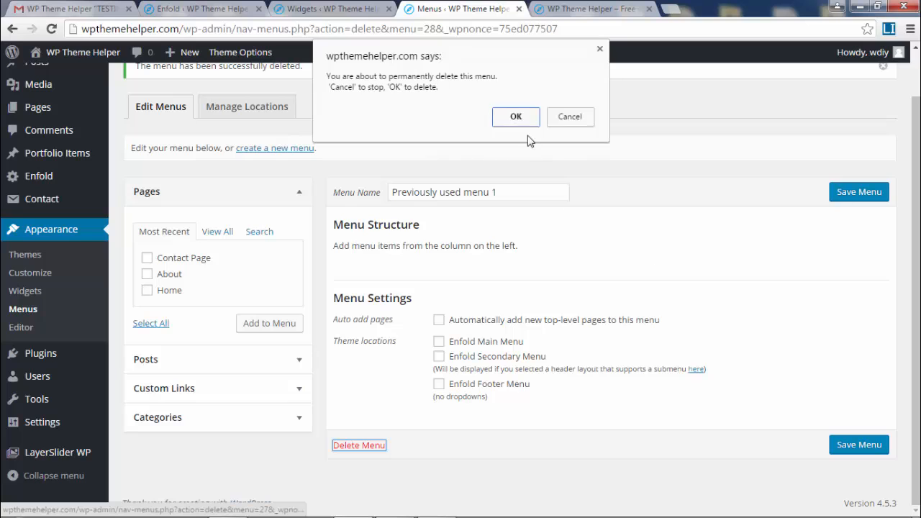
{"action": "left_click", "coordinate": [521, 116]}
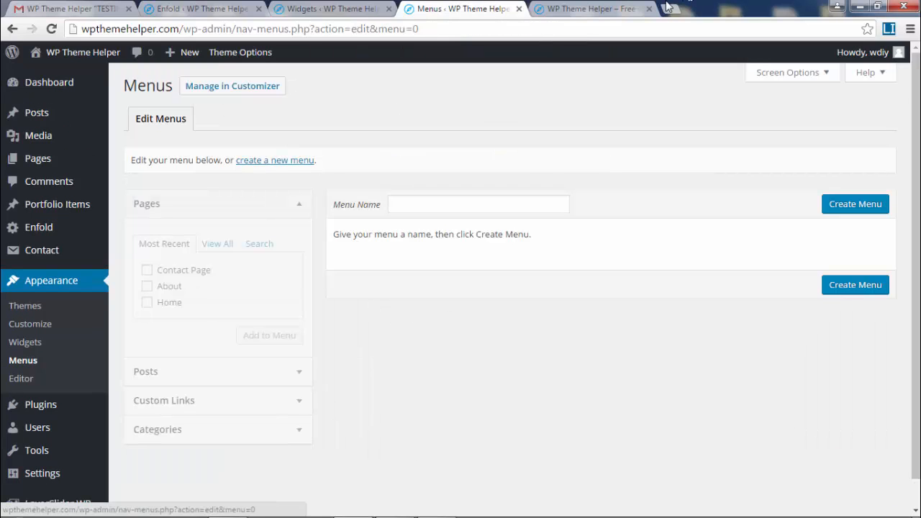
{"action": "left_click", "coordinate": [586, 9]}
Create 'Main Menu' with Home first, then Contact Page and About, in the Enfold Main Menu location.
{"action": "left_click", "coordinate": [442, 13]}
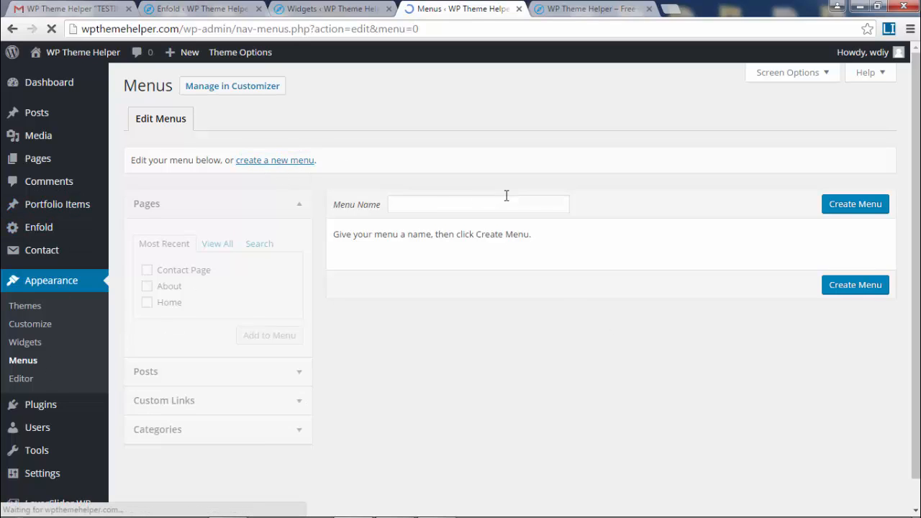
{"action": "left_click", "coordinate": [439, 204]}
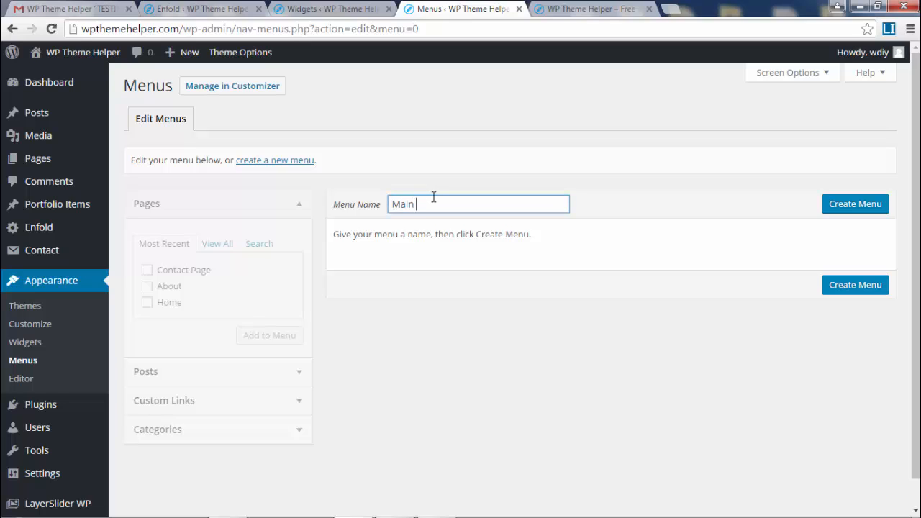
{"action": "left_click", "coordinate": [834, 203]}
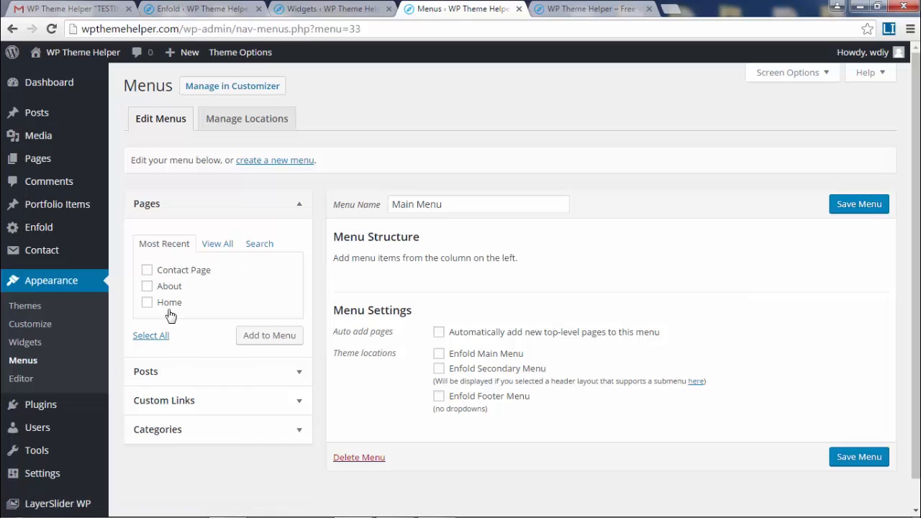
{"action": "left_click", "coordinate": [152, 336]}
{"action": "left_click", "coordinate": [267, 336]}
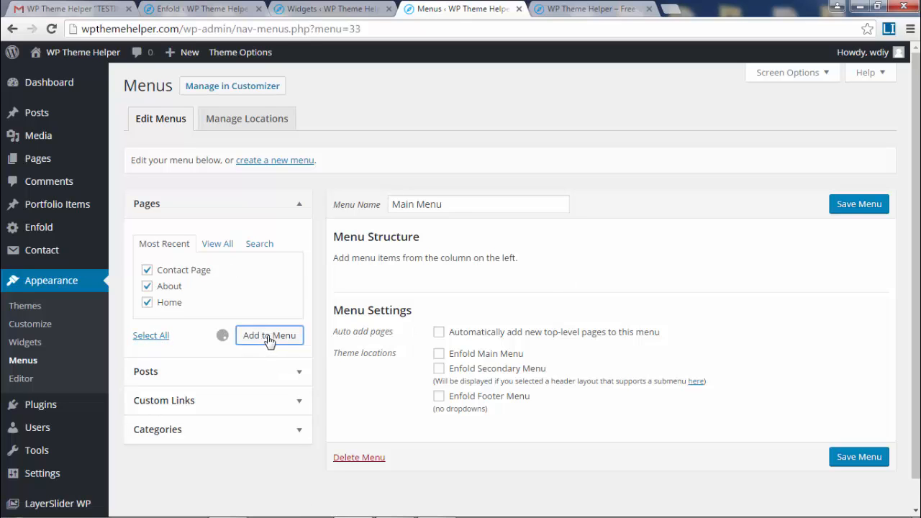
{"action": "scroll", "coordinate": [651, 356], "scroll_direction": "down", "scroll_amount": 2}
{"action": "left_click_drag", "start_coordinate": [401, 259], "coordinate": [389, 218]}
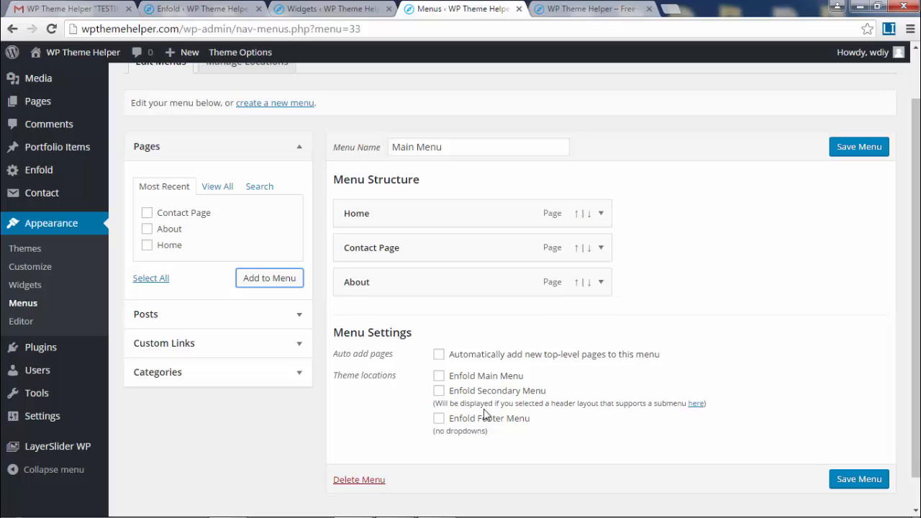
{"action": "left_click", "coordinate": [459, 380]}
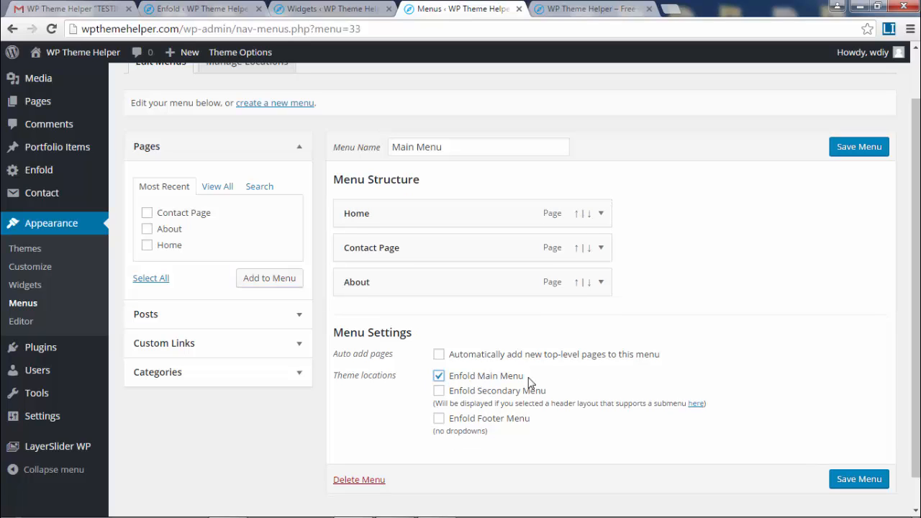
{"action": "left_click", "coordinate": [851, 484]}
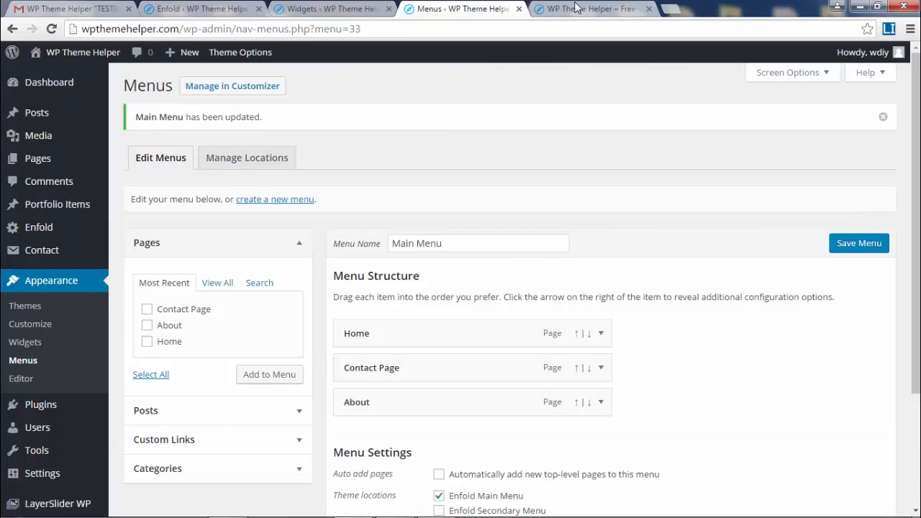
Reload the live site to see the new Main Menu in the header.
{"action": "left_click", "coordinate": [579, 8]}
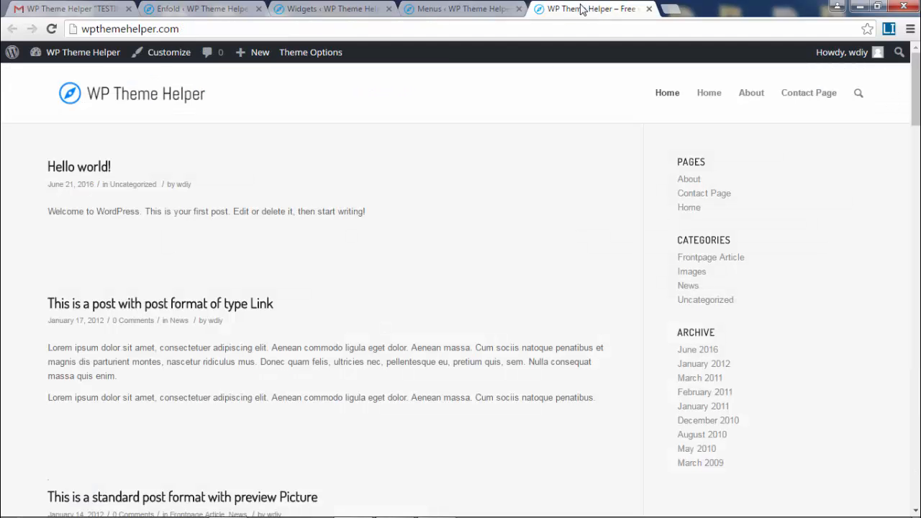
{"action": "left_click", "coordinate": [51, 29]}
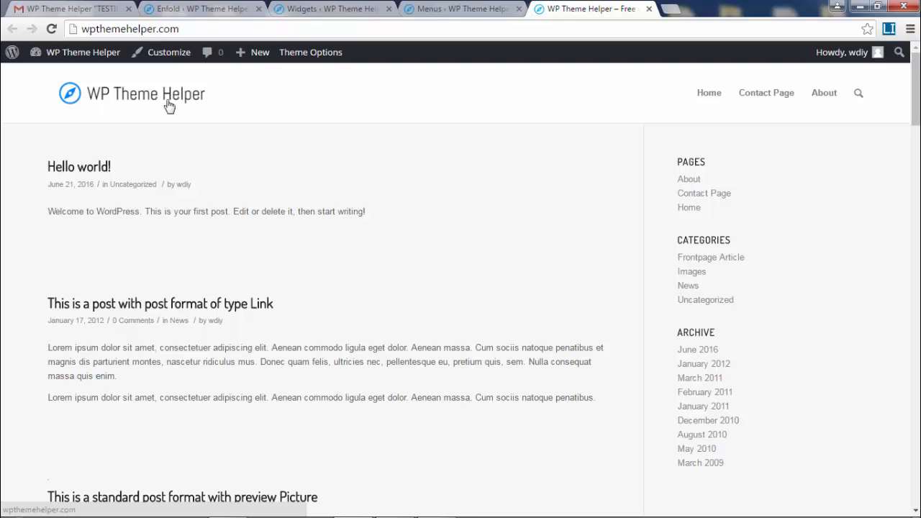
{"action": "left_click", "coordinate": [136, 94]}
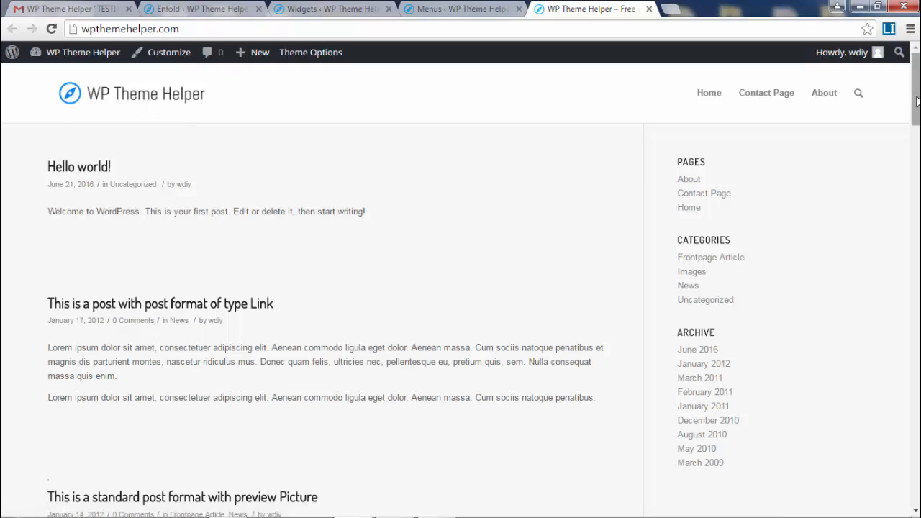
{"action": "mouse_move", "coordinate": [917, 98]}
{"action": "left_mouse_down"}
{"action": "mouse_move", "coordinate": [918, 482]}
{"action": "mouse_move", "coordinate": [917, 100]}
{"action": "left_mouse_up"}
Set Home as the front page in Enfold's Frontpage Settings and save all changes.
{"action": "left_click", "coordinate": [450, 9]}
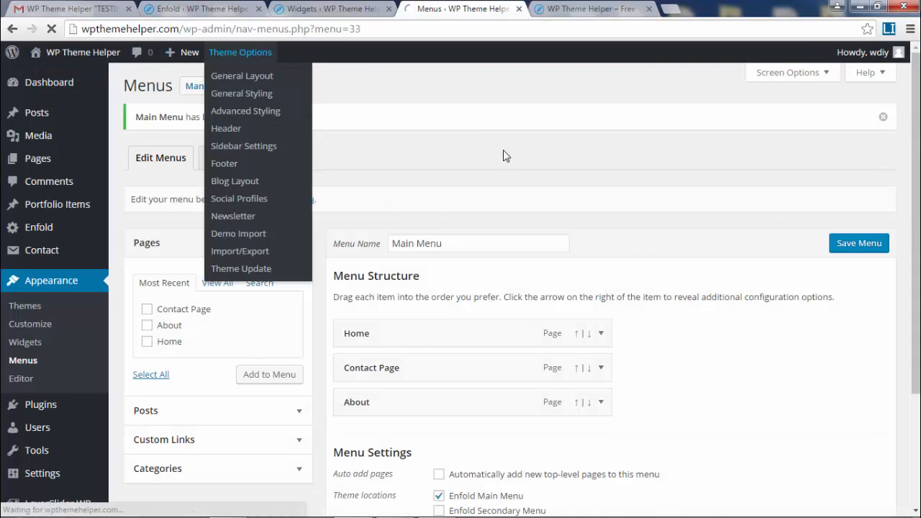
{"action": "left_click", "coordinate": [252, 57]}
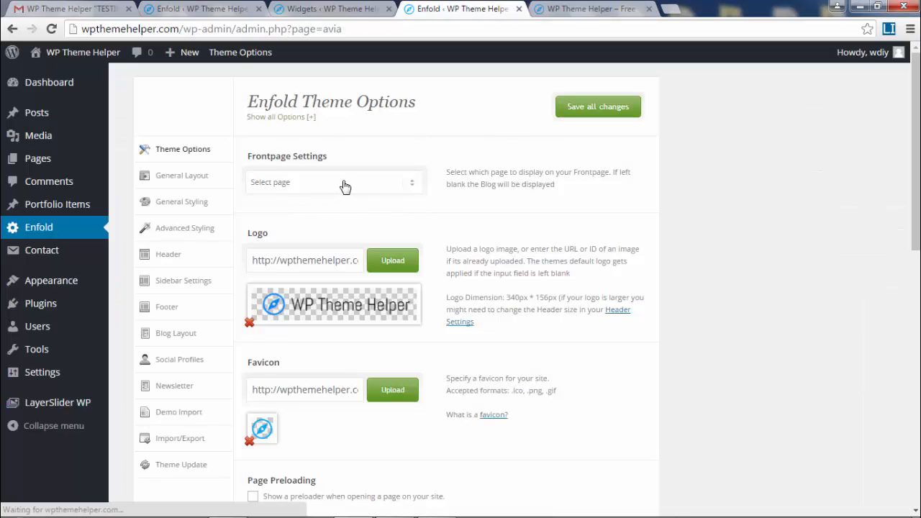
{"action": "left_click", "coordinate": [343, 185]}
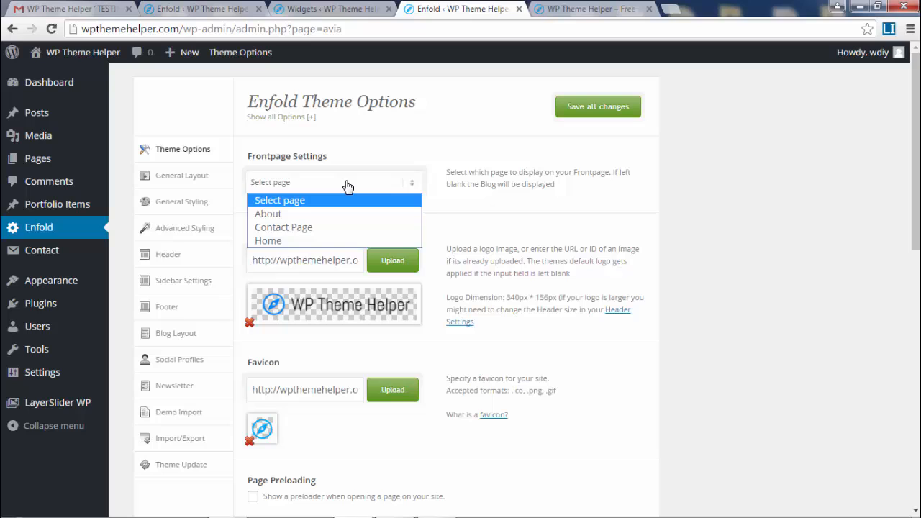
{"action": "left_click", "coordinate": [279, 242]}
{"action": "left_click", "coordinate": [575, 116]}
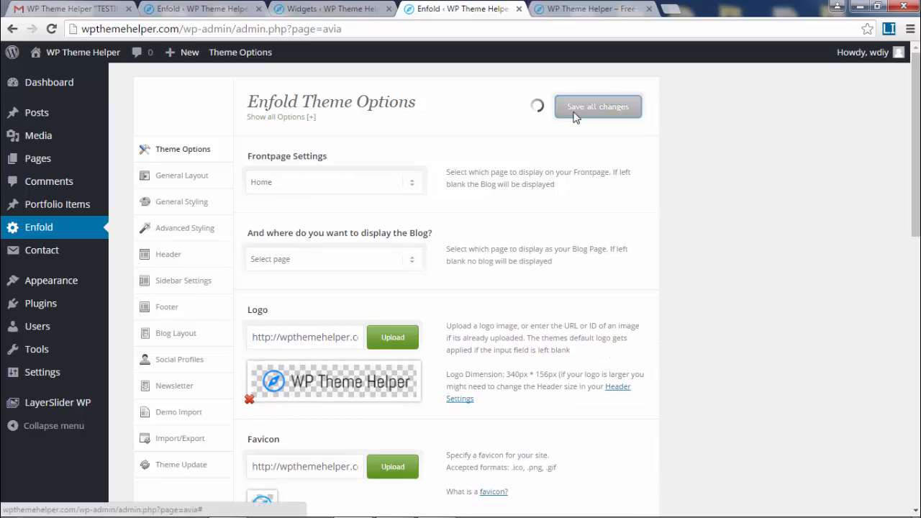
Reload the site and browse the Contact Page and About page through the new menu.
{"action": "left_click", "coordinate": [574, 5]}
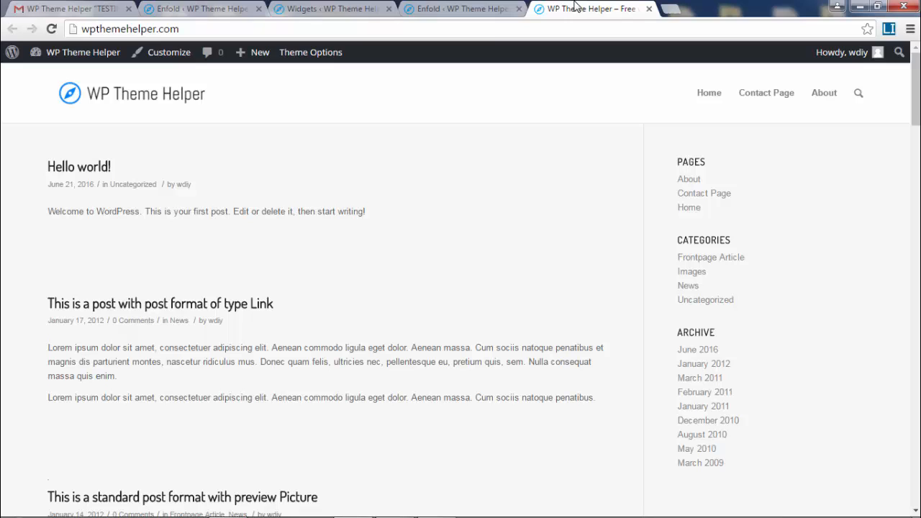
{"action": "left_click", "coordinate": [164, 101]}
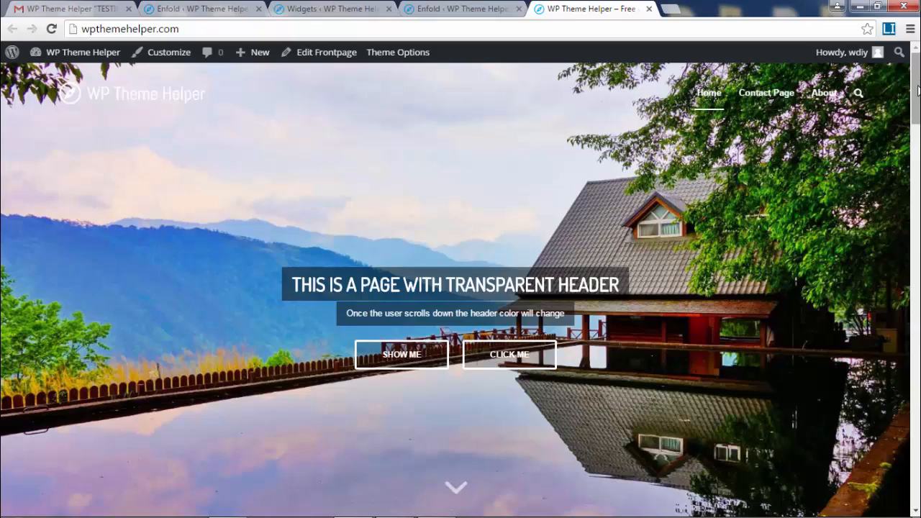
{"action": "scroll", "coordinate": [918, 89], "scroll_direction": "down", "scroll_amount": 10}
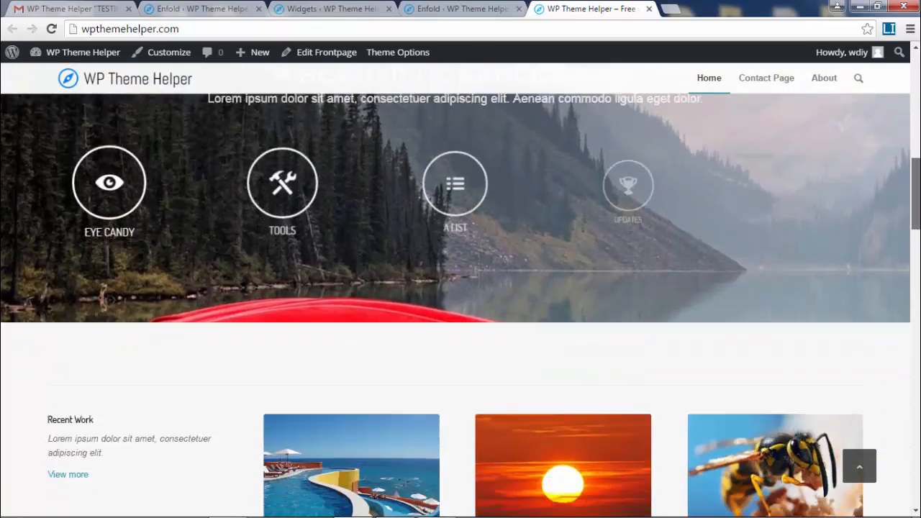
{"action": "left_click_drag", "start_coordinate": [916, 195], "coordinate": [917, 88]}
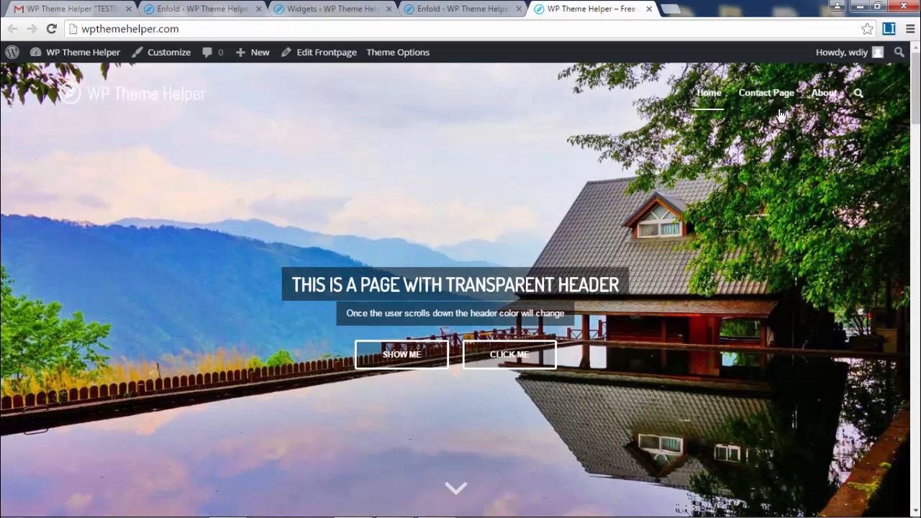
{"action": "left_click", "coordinate": [775, 94]}
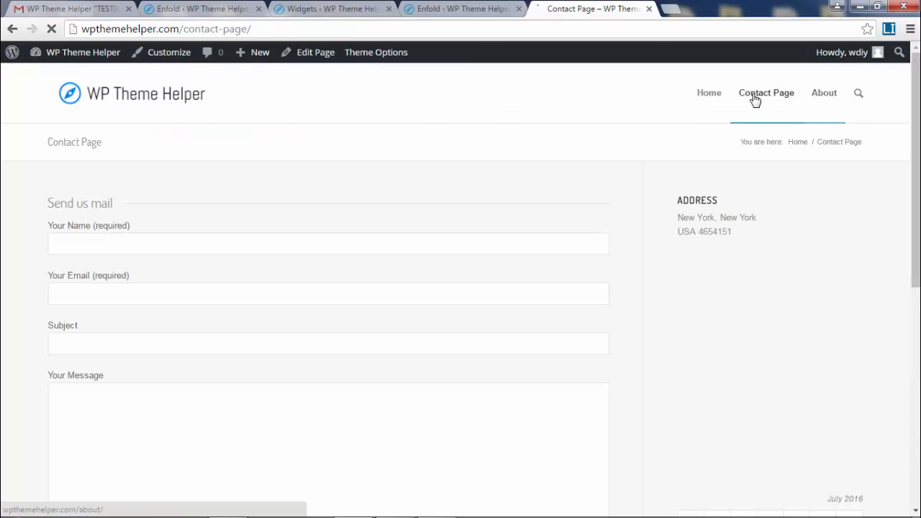
{"action": "scroll", "coordinate": [464, 281], "scroll_direction": "down", "scroll_amount": 6}
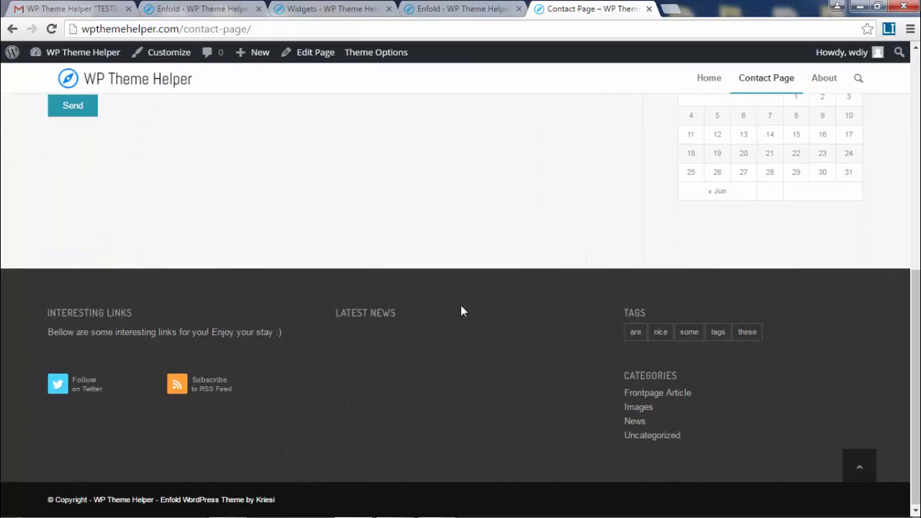
{"action": "scroll", "coordinate": [463, 310], "scroll_direction": "up", "scroll_amount": 6}
{"action": "left_click", "coordinate": [827, 95]}
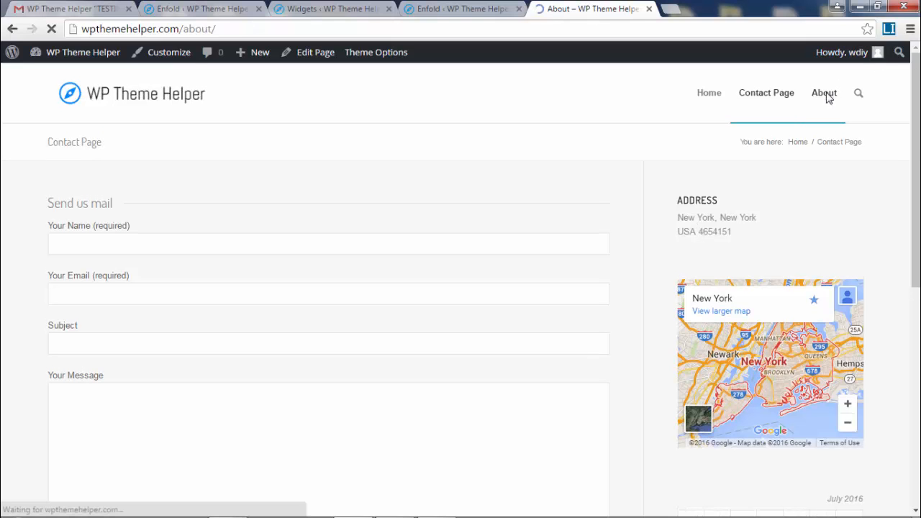
{"action": "scroll", "coordinate": [547, 233], "scroll_direction": "down", "scroll_amount": 10}
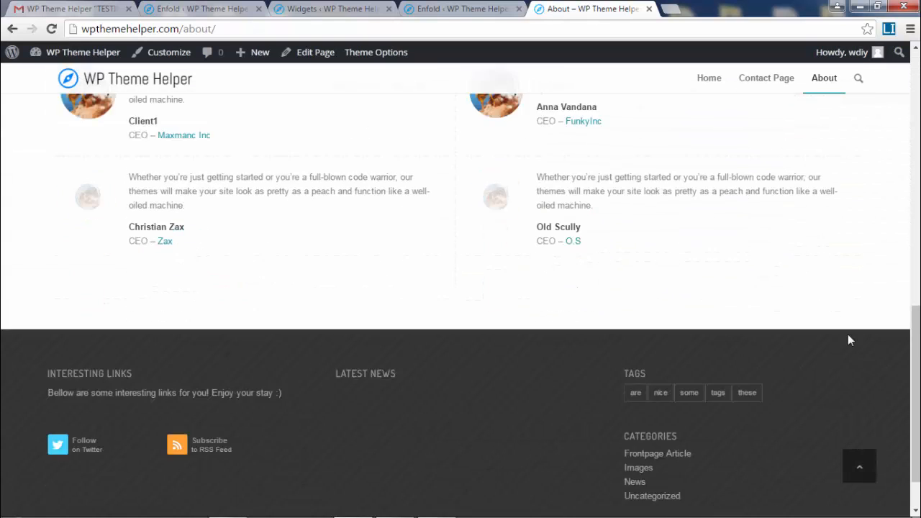
{"action": "scroll", "coordinate": [847, 335], "scroll_direction": "down", "scroll_amount": 1}
{"action": "left_click_drag", "start_coordinate": [915, 385], "coordinate": [915, 107]}
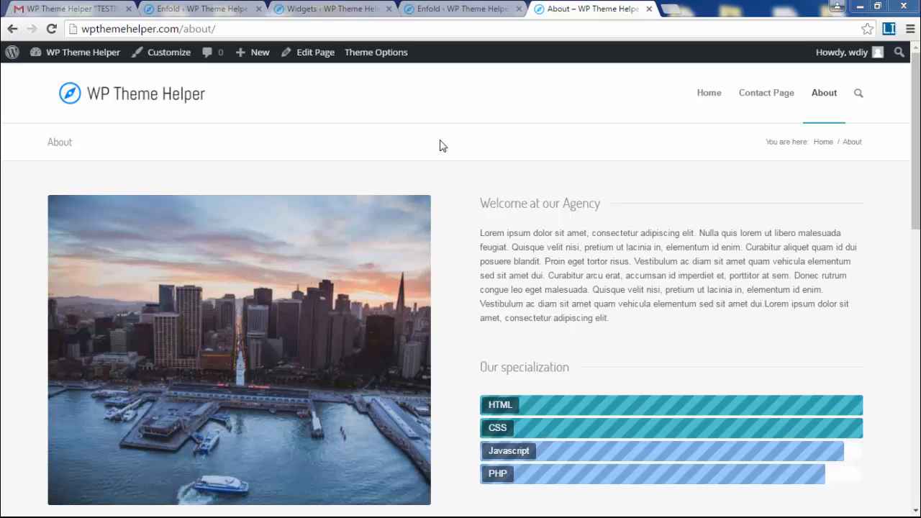